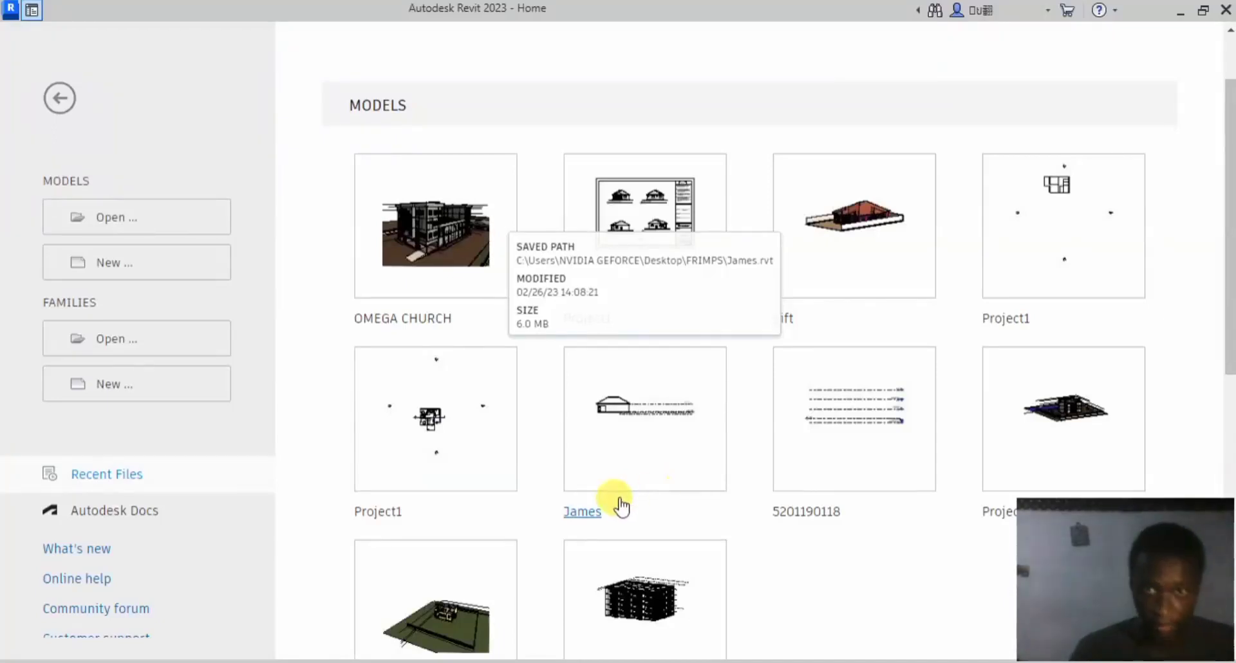
Step: Scroll through the recent models listed on the Revit Home page
scroll(621, 518, down, 3)
scroll(635, 527, up, 3)
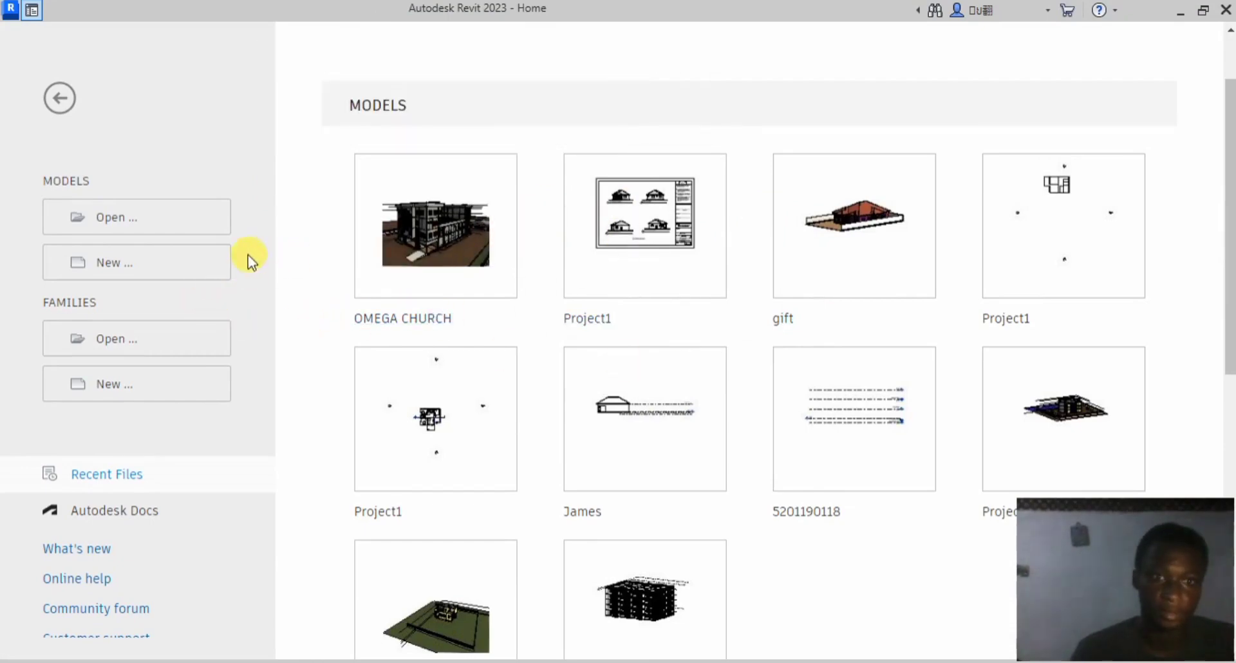
scroll(684, 427, down, 7)
scroll(663, 530, up, 7)
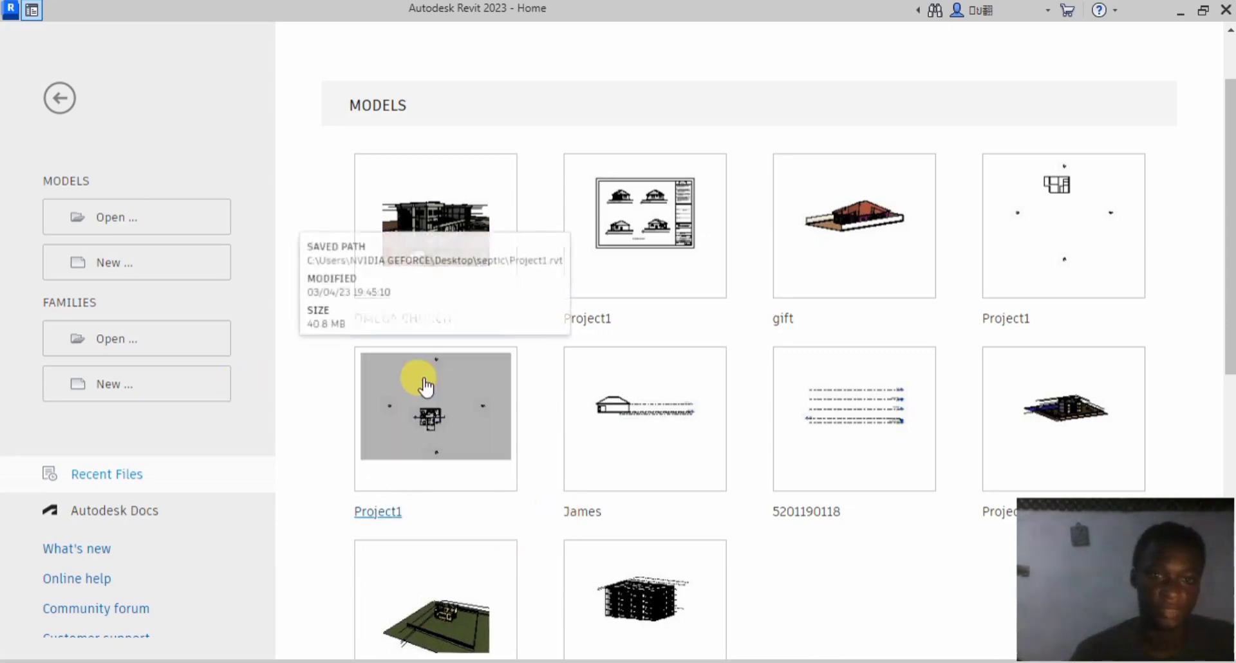
Step: Create a new Project from the Metric-Architectural Template
click(161, 264)
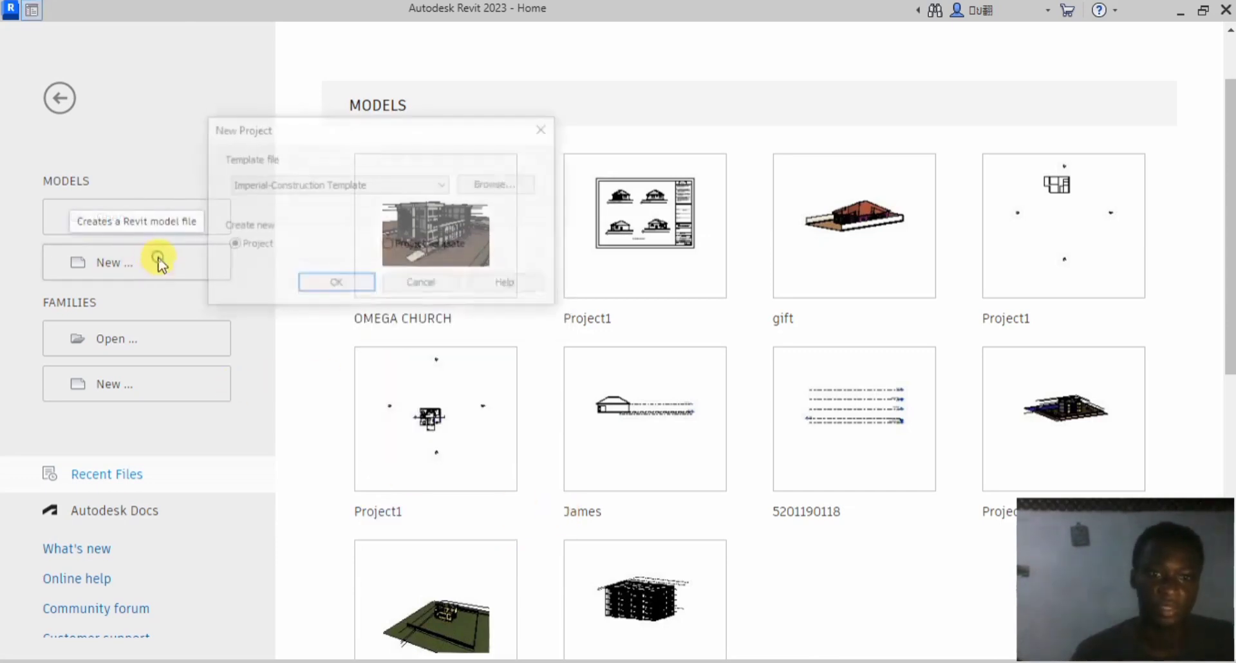
click(385, 186)
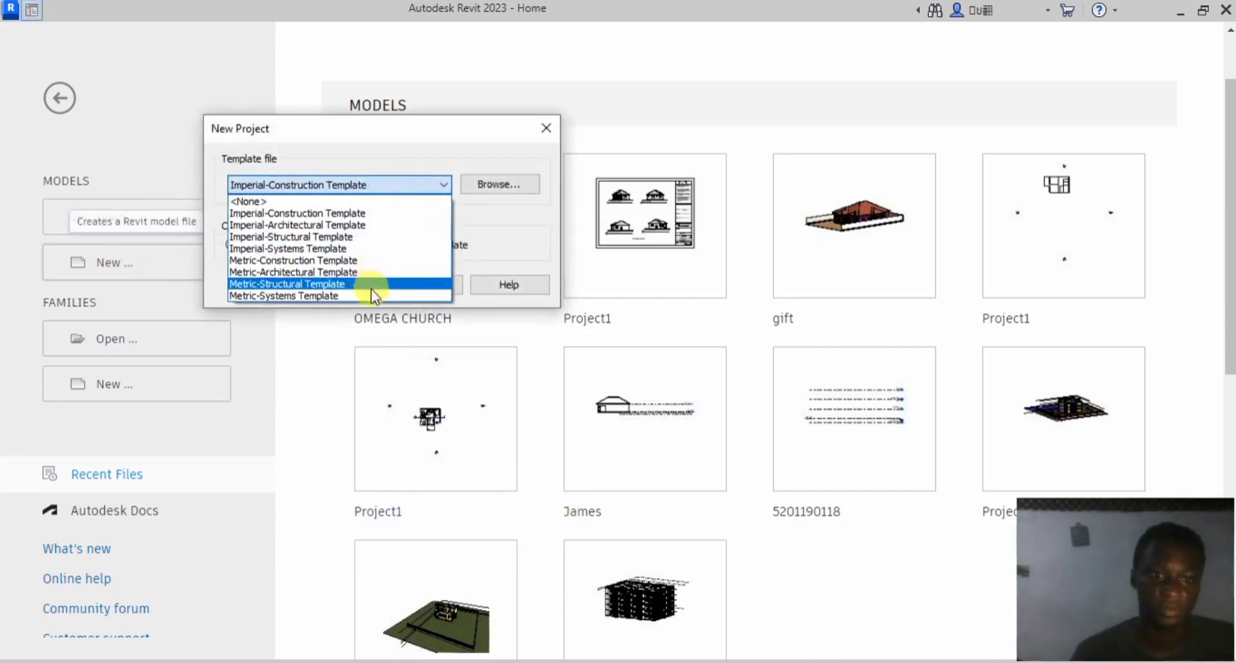
click(304, 272)
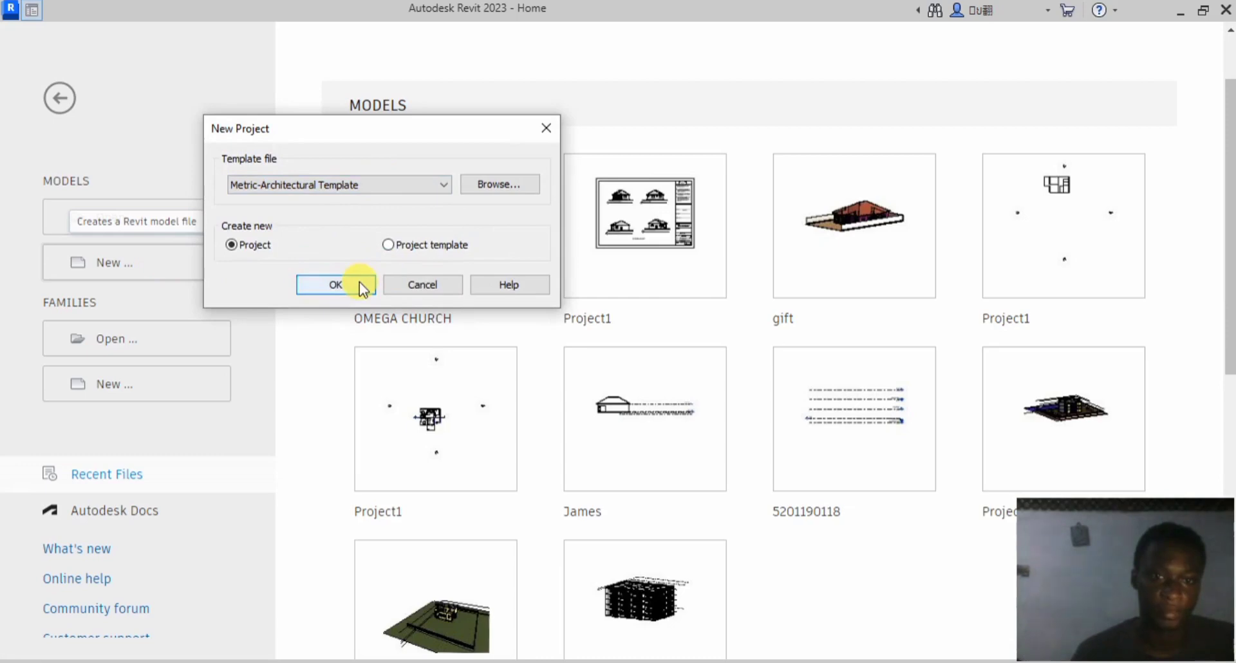
click(359, 281)
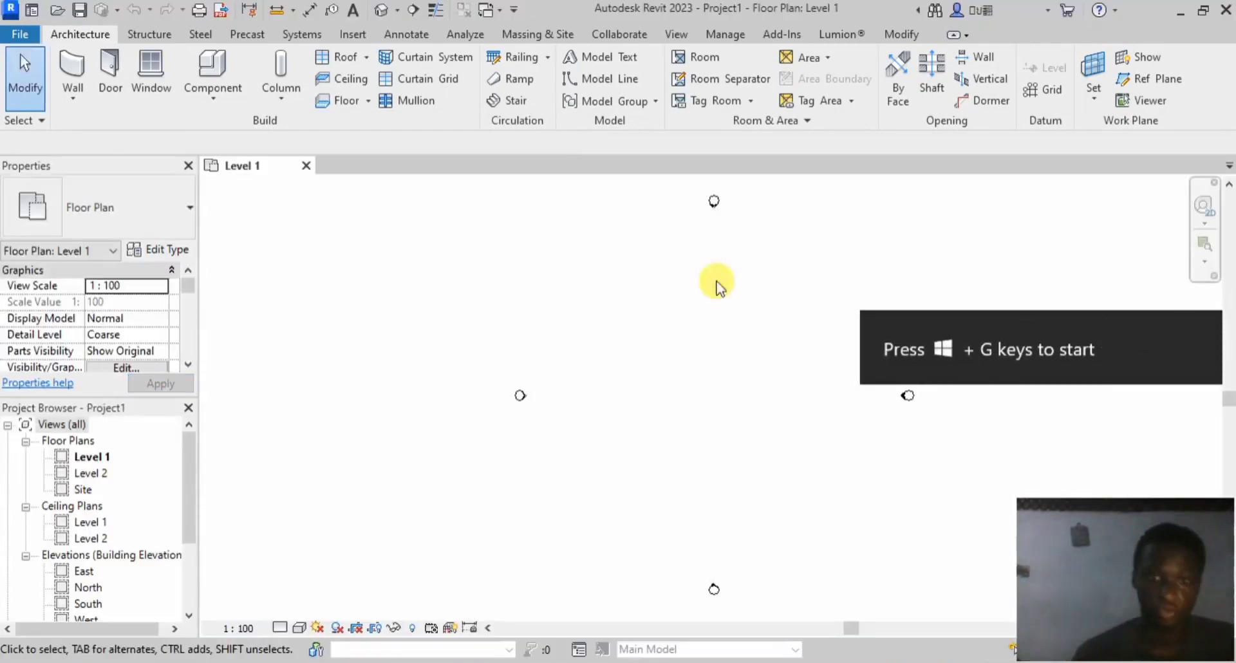
Step: Zoom out the Level 1 plan and scroll the Project Browser down to Elevations
scroll(620, 323, down, 2)
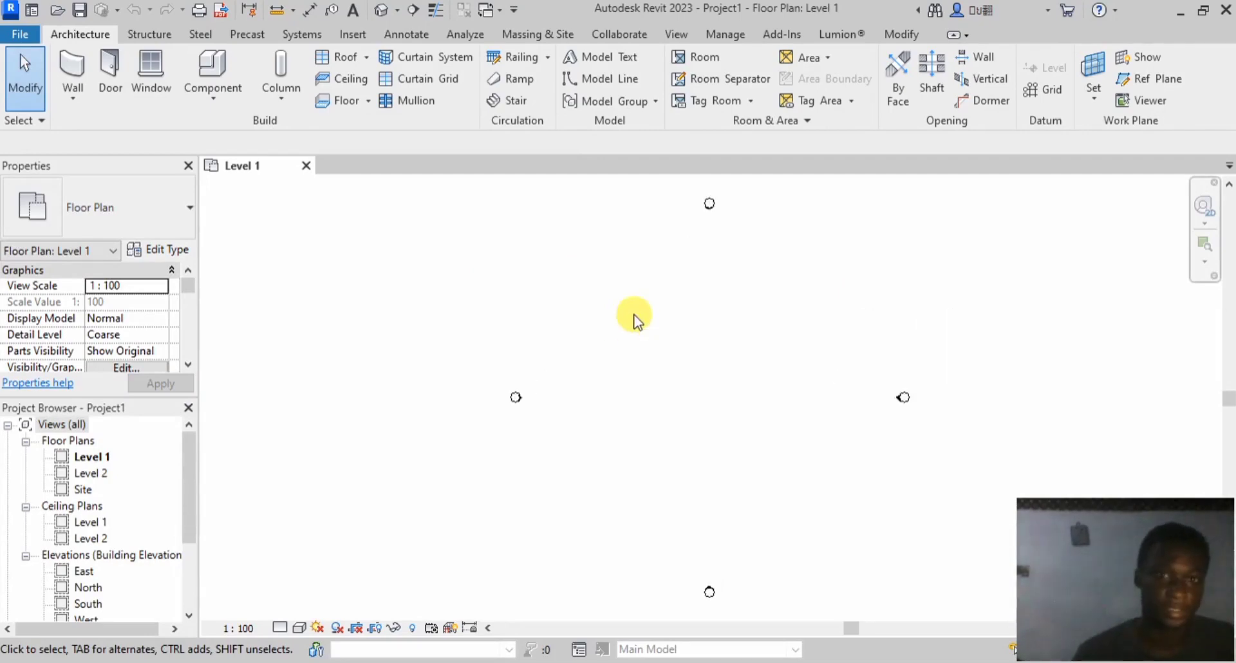
scroll(718, 348, down, 1)
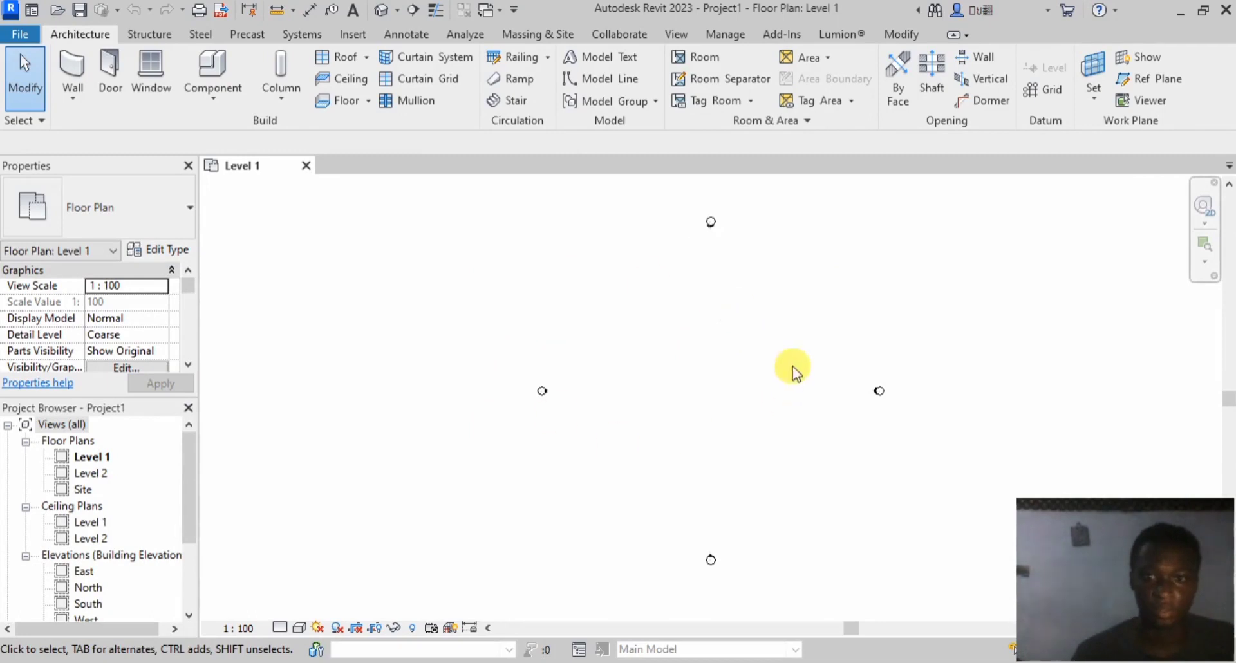
scroll(724, 357, down, 1)
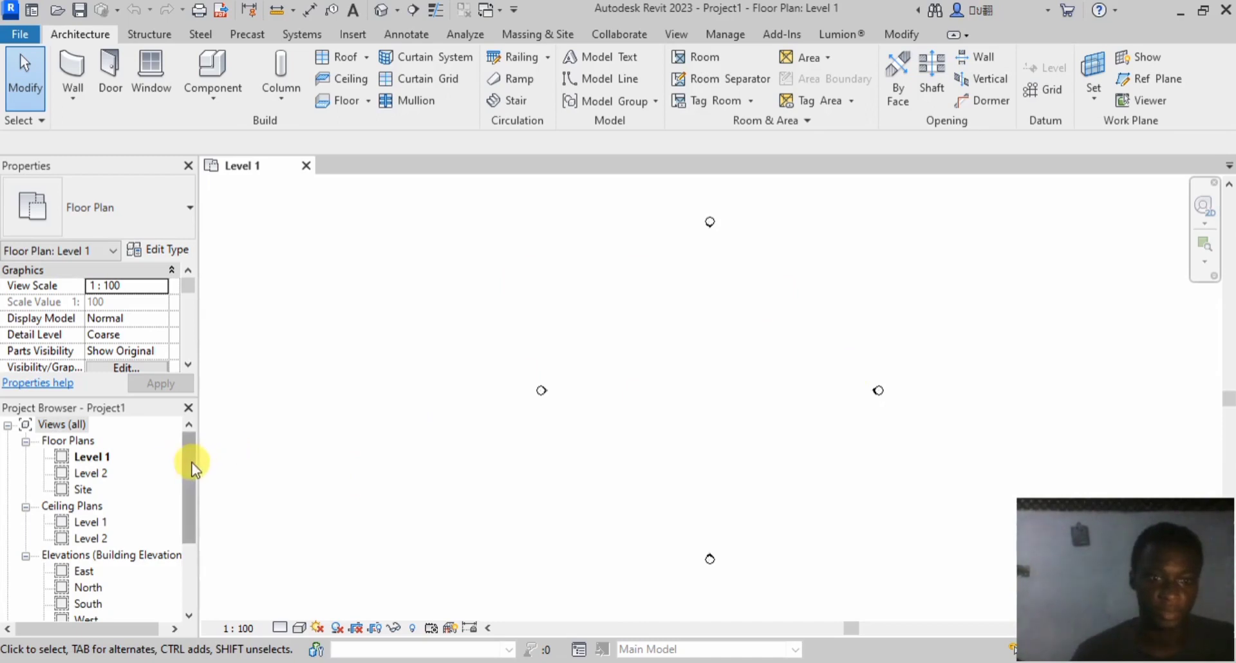
drag(193, 467, 193, 551)
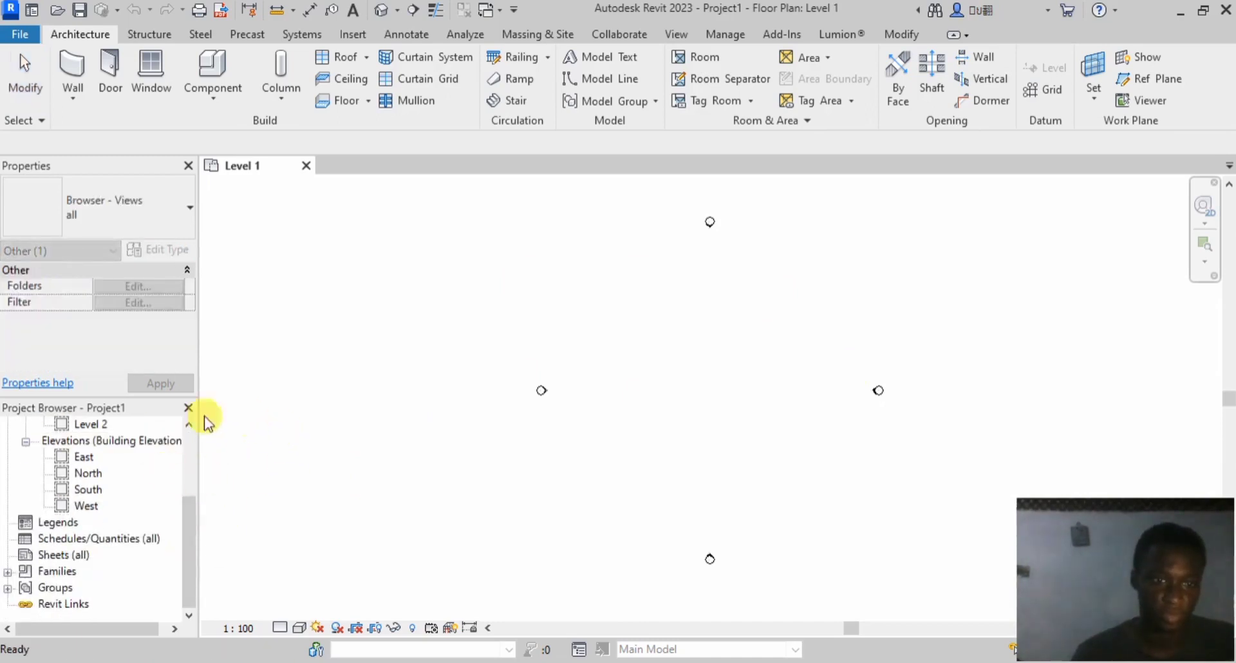
double_click(87, 491)
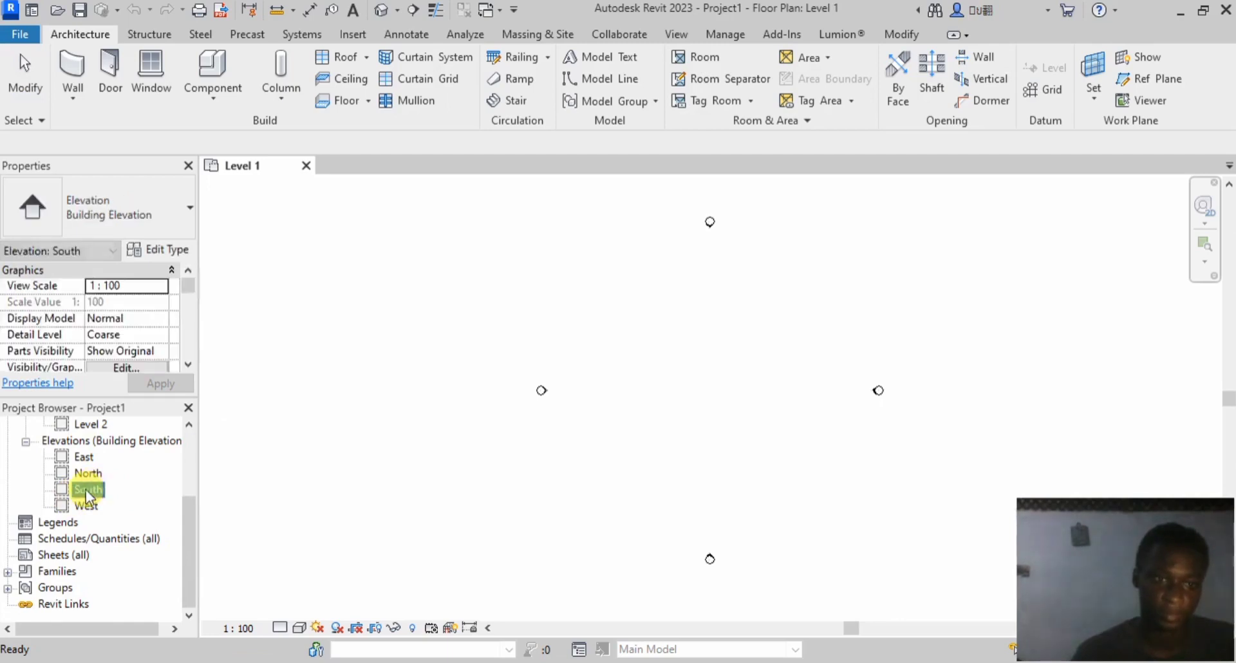
scroll(573, 389, down, 1)
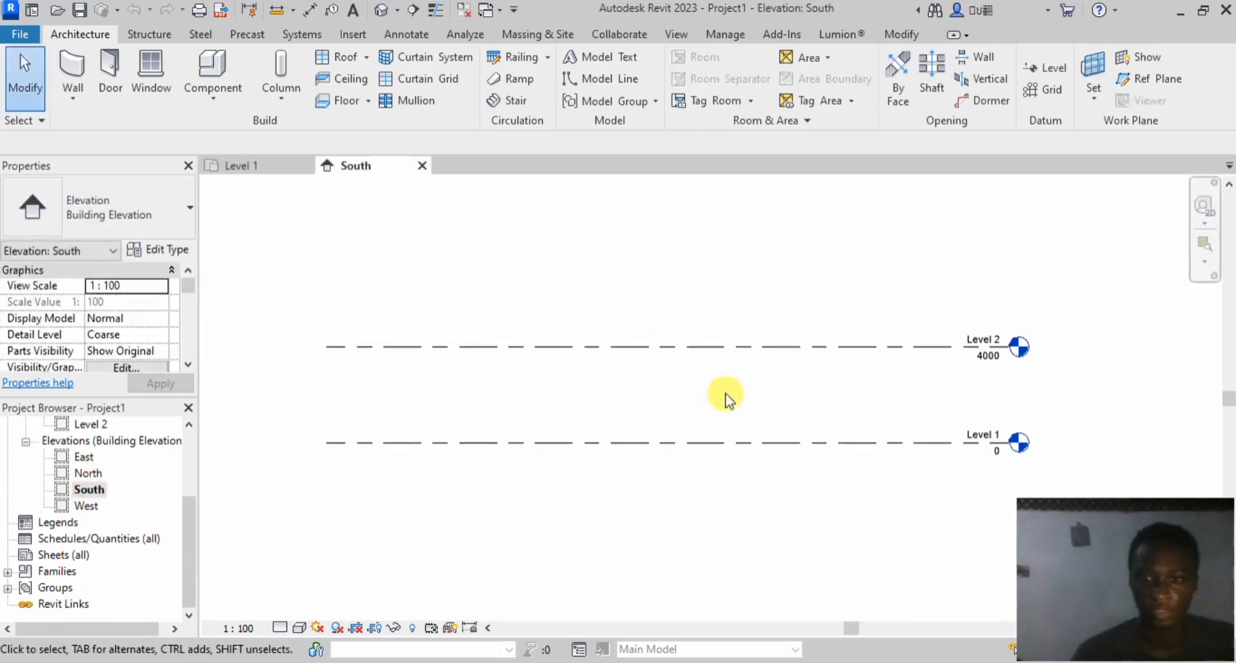
scroll(374, 464, up, 1)
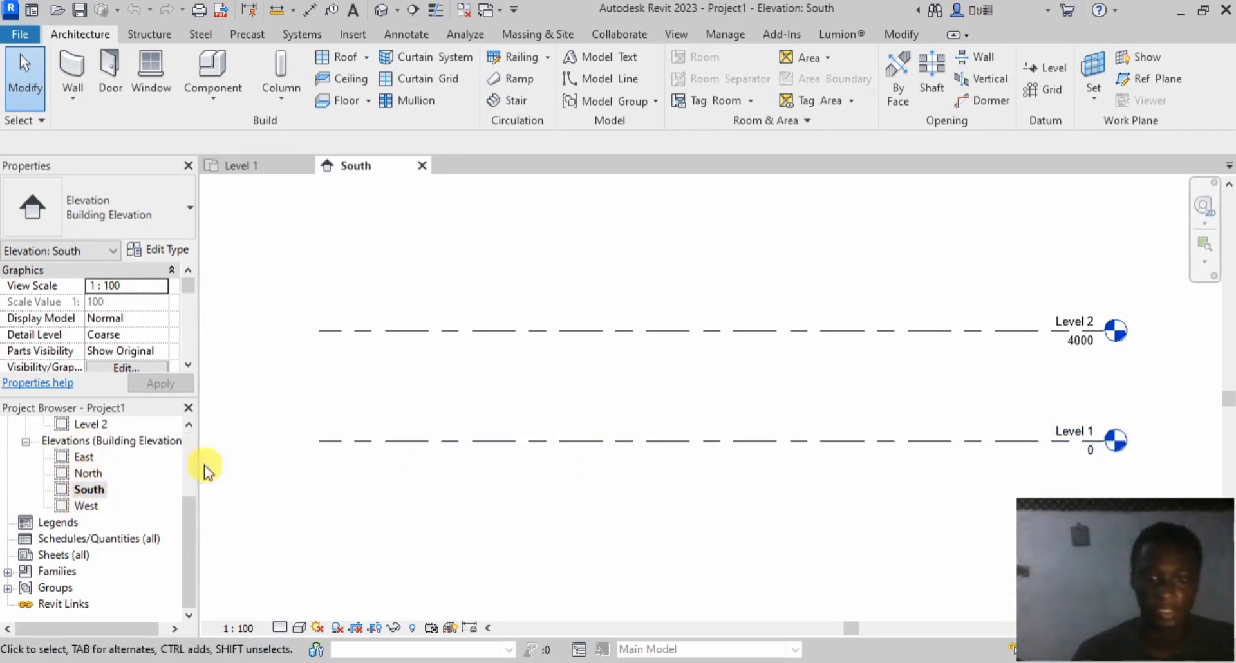
scroll(515, 381, down, 1)
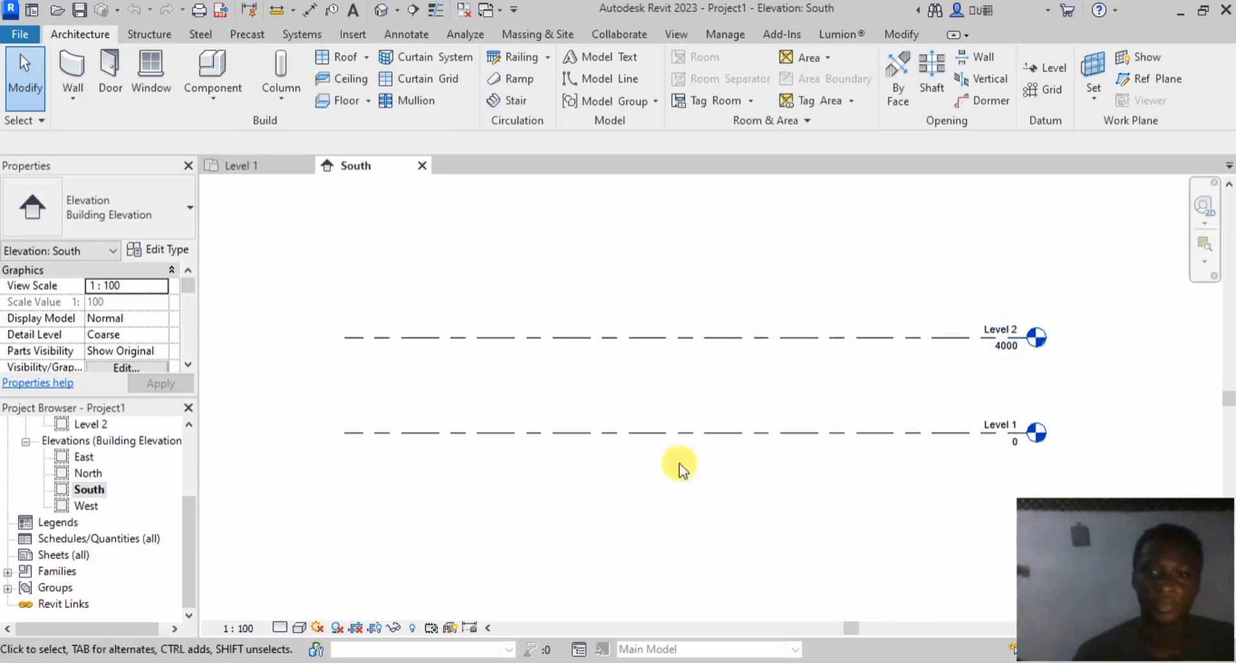
scroll(698, 414, down, 1)
scroll(718, 467, up, 1)
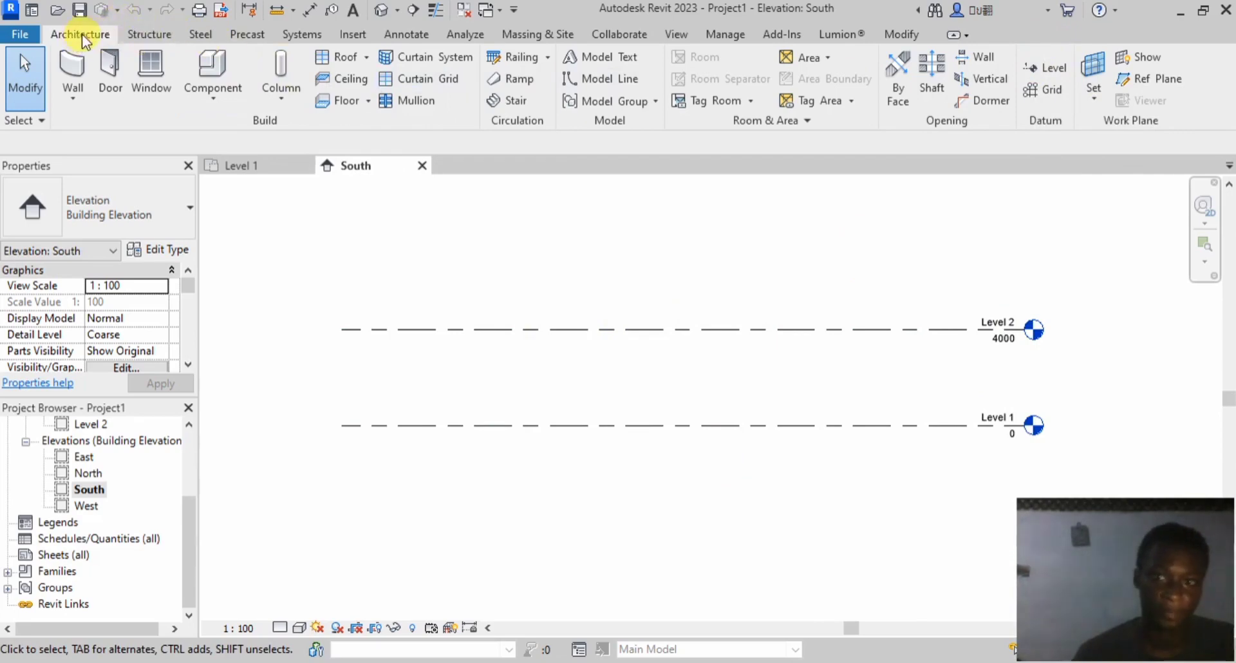
Step: Draw a new level offset 400 above Level 1, creating Level 3
click(1056, 73)
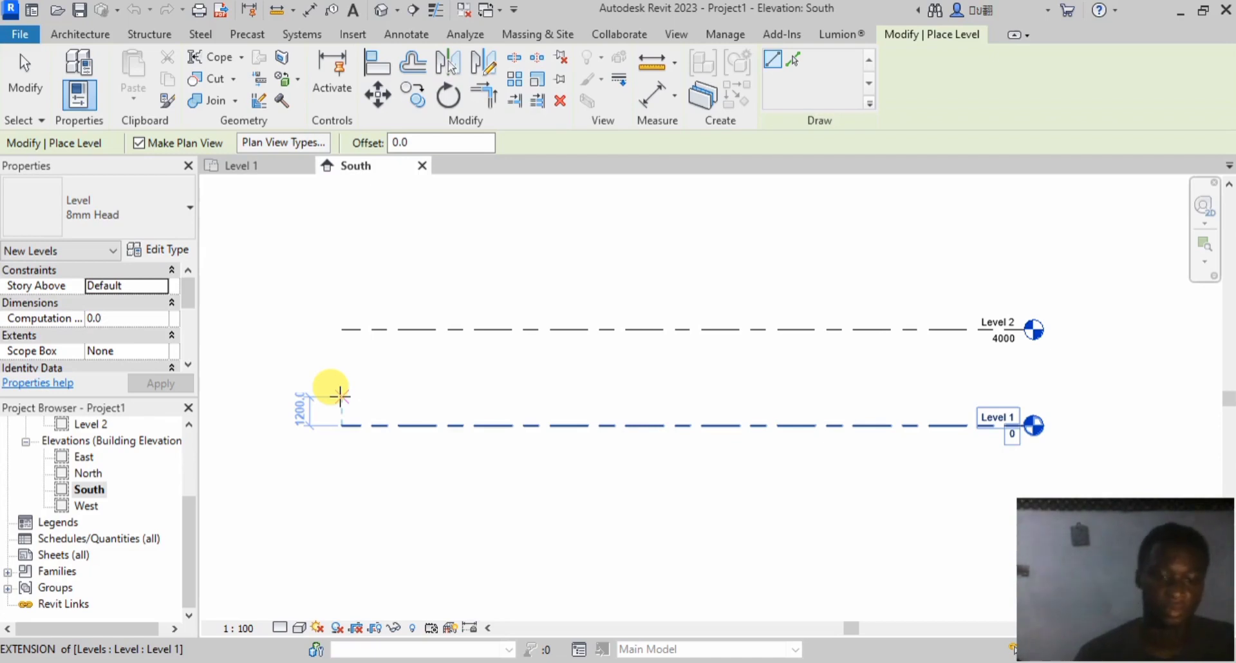
text(4)
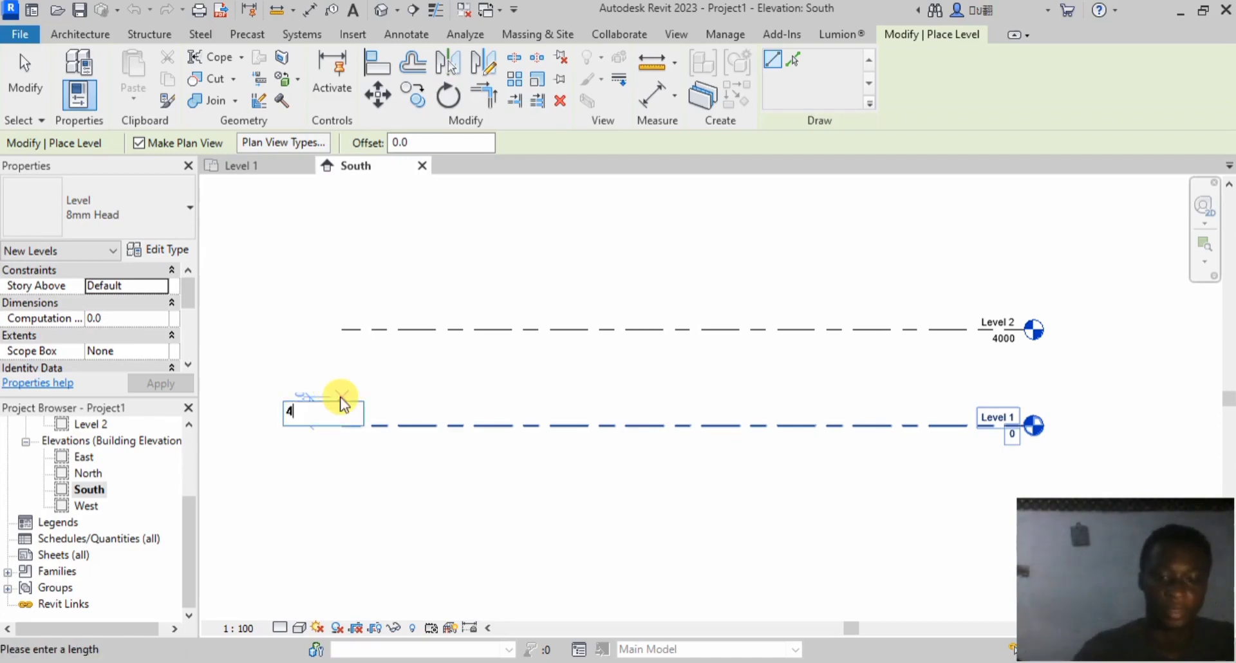
text(00)
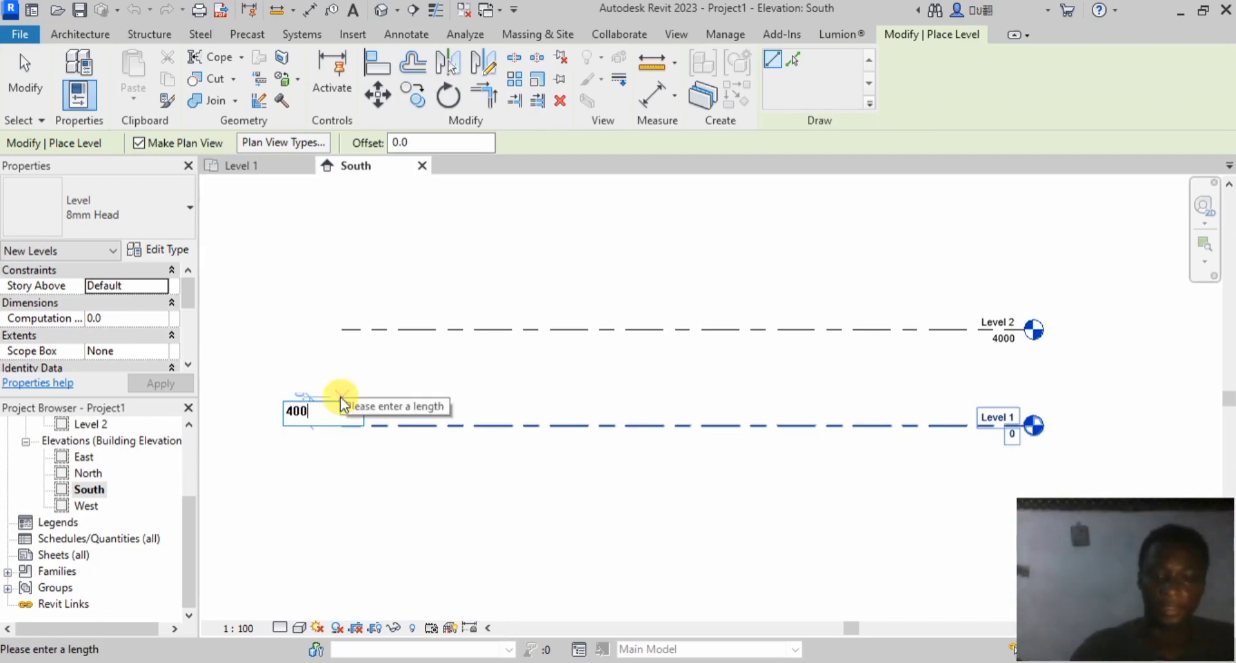
key(Return)
scroll(284, 412, down, 2)
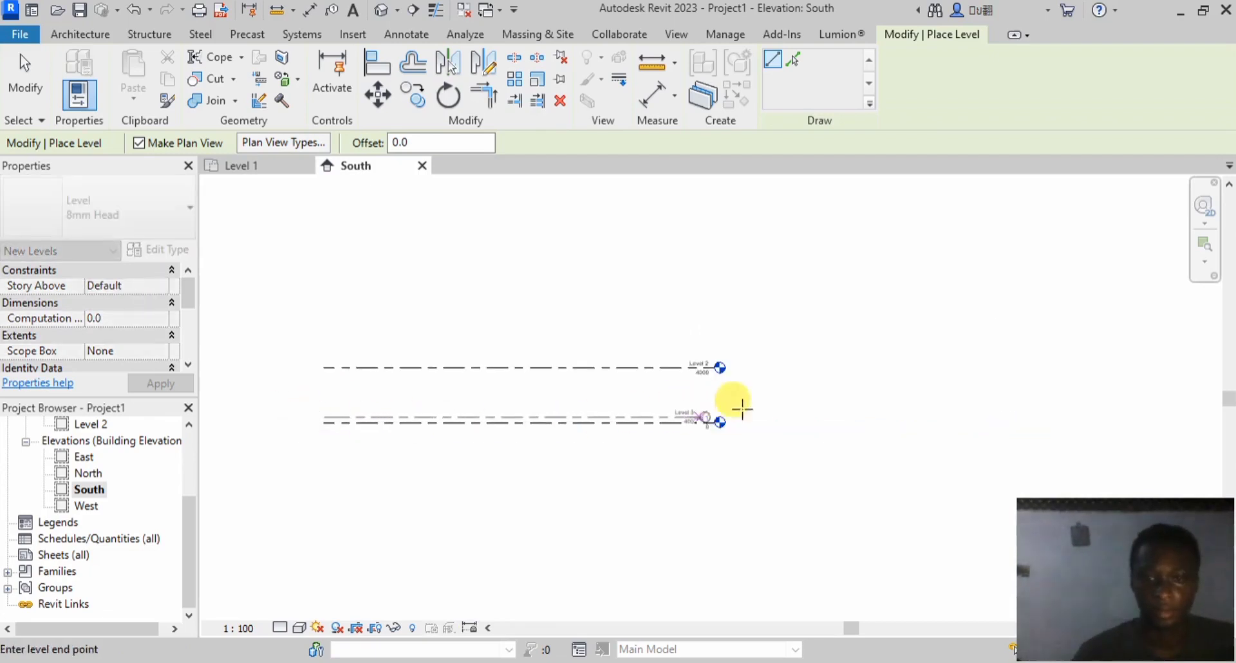
click(804, 415)
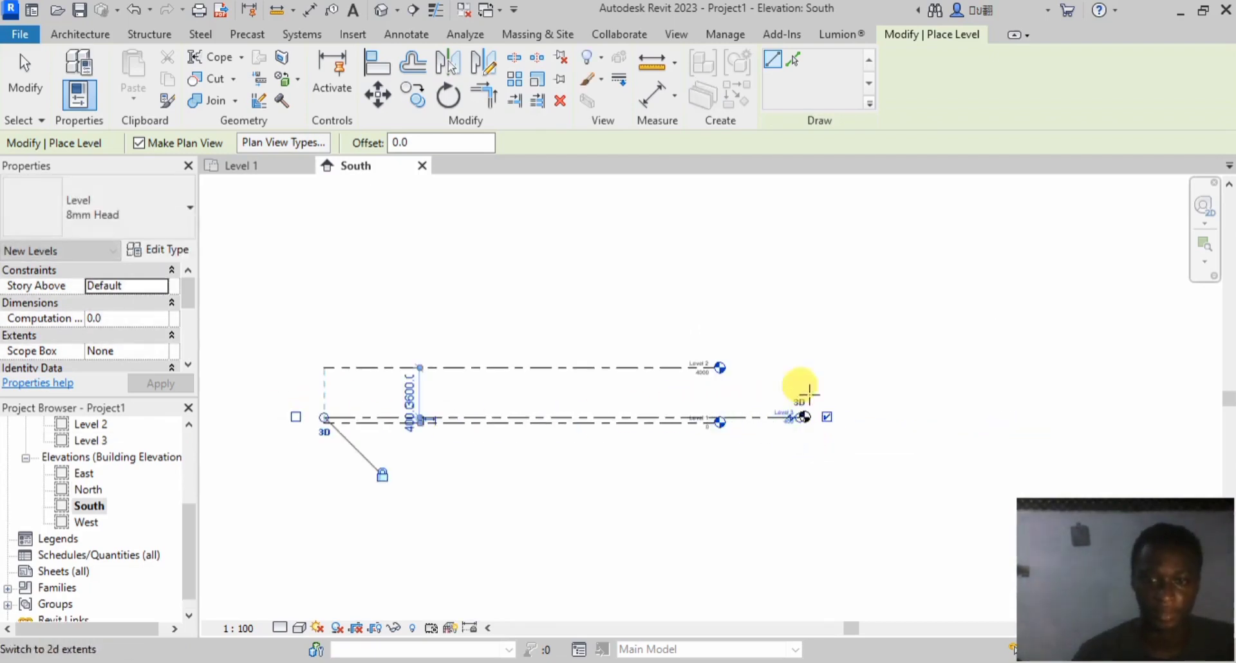
scroll(311, 461, up, 2)
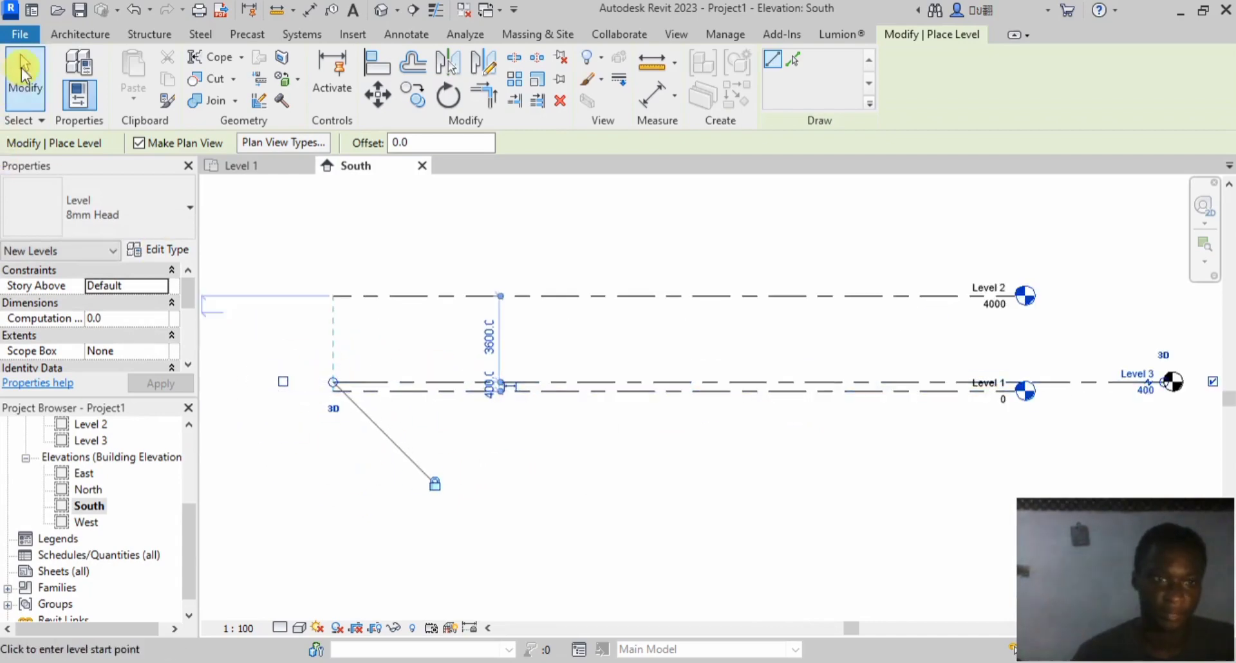
click(23, 72)
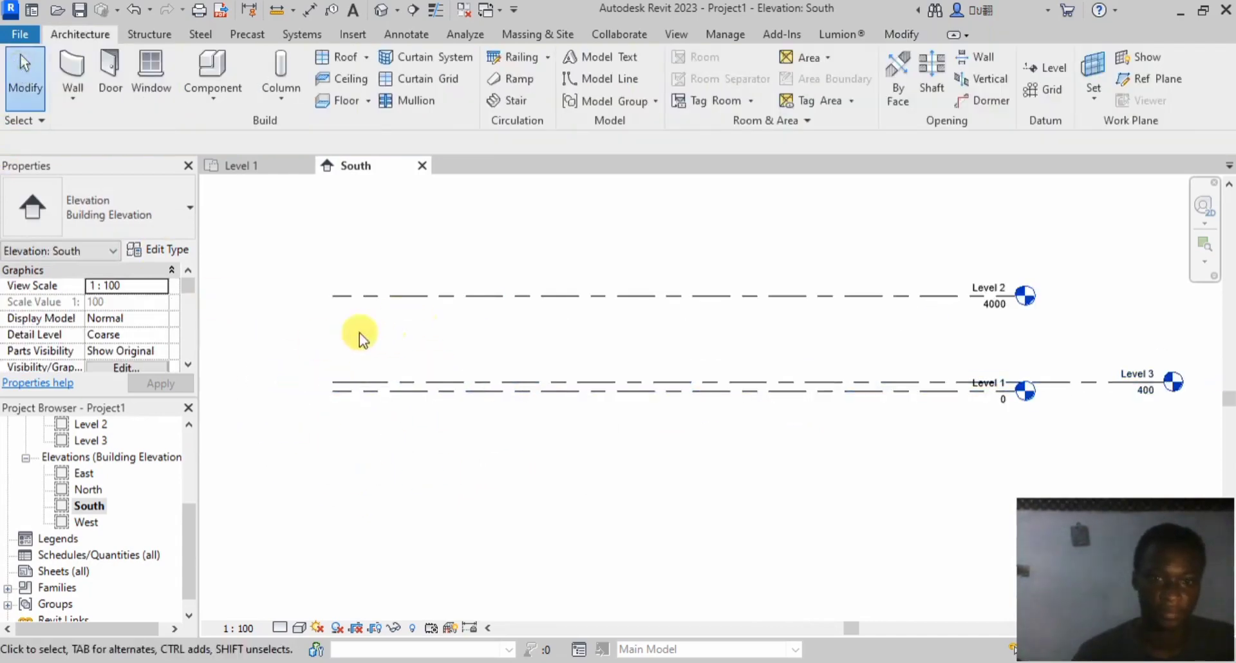
Step: Draw another level offset 900 below Level 1, creating Level 4 at -900
click(508, 392)
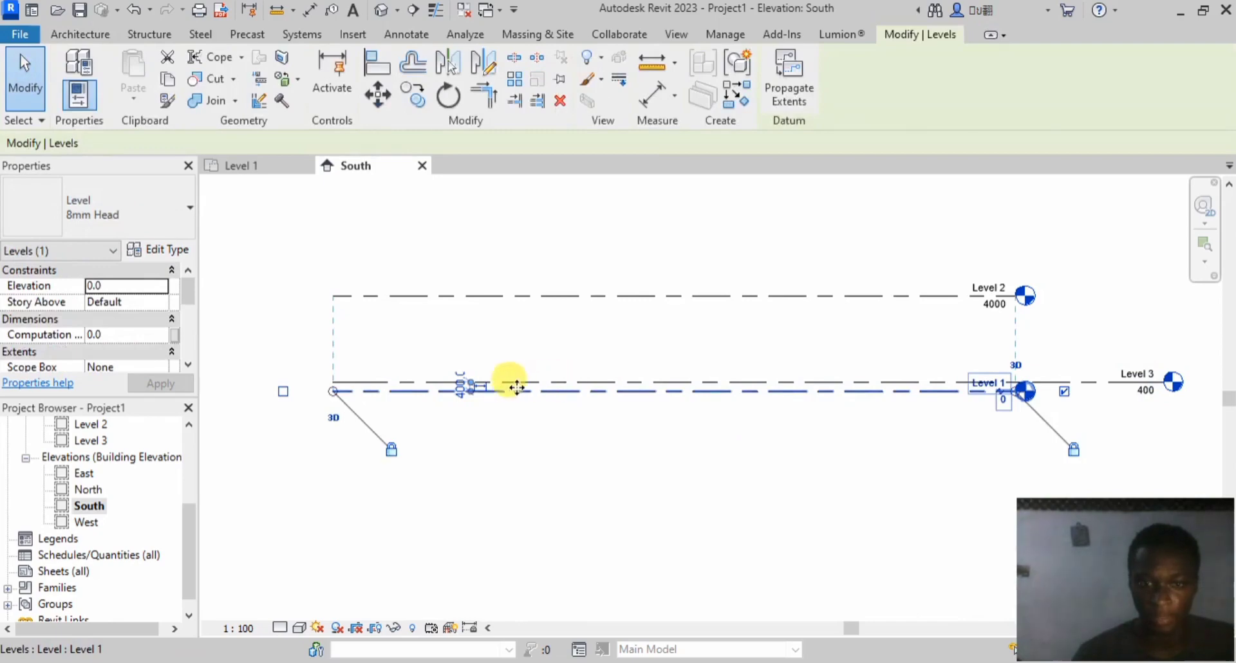
click(510, 425)
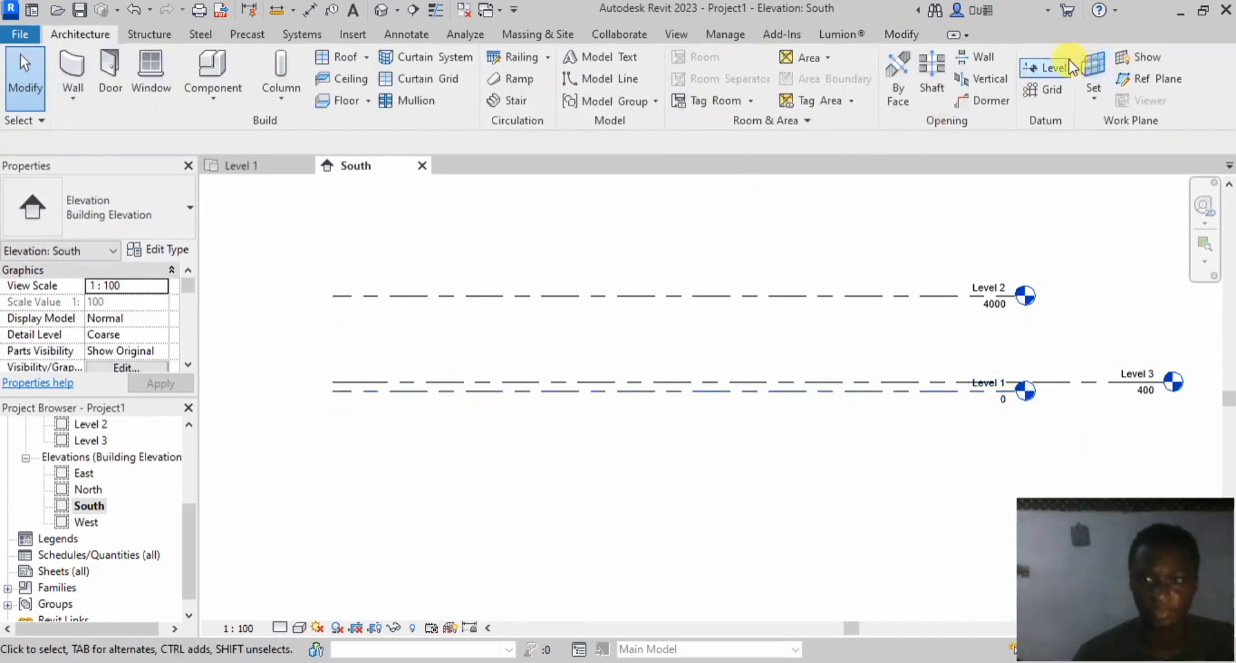
click(1049, 68)
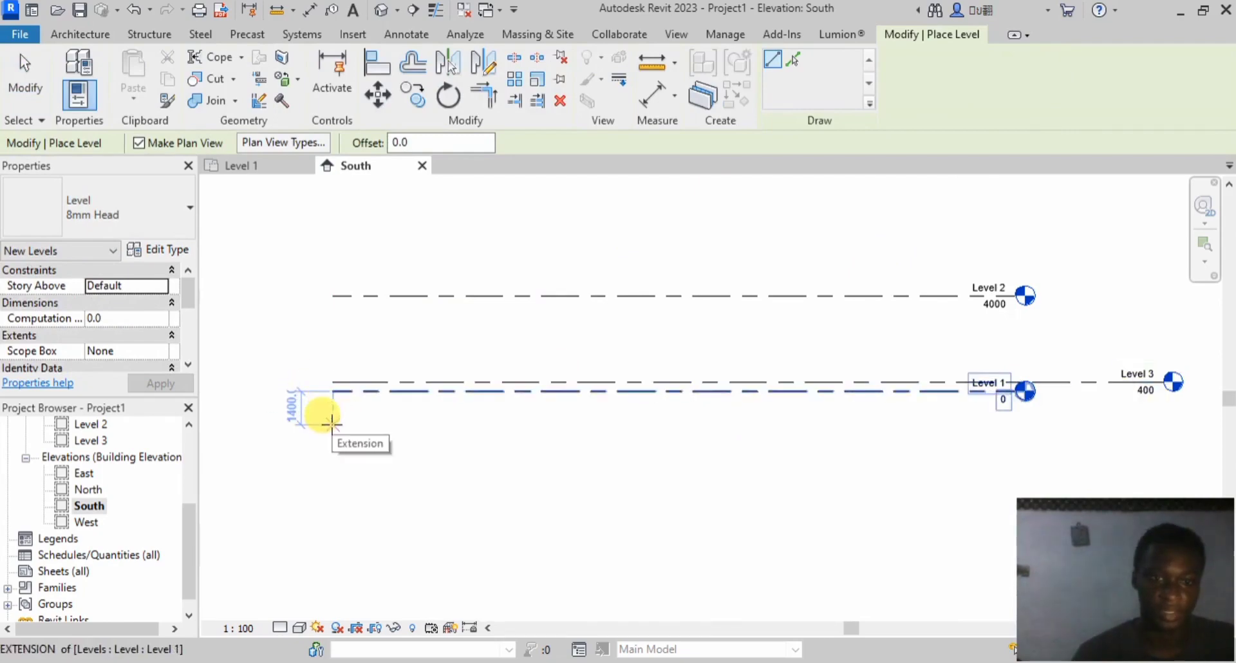
text(900)
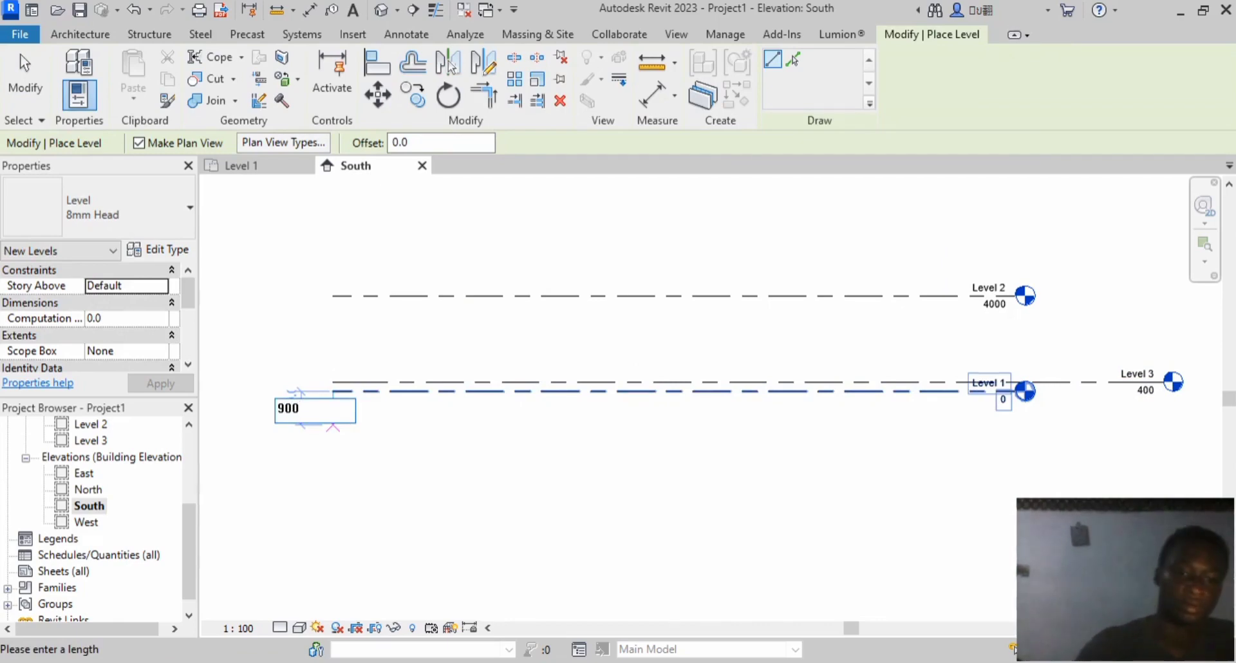
key(Return)
scroll(331, 424, down, 2)
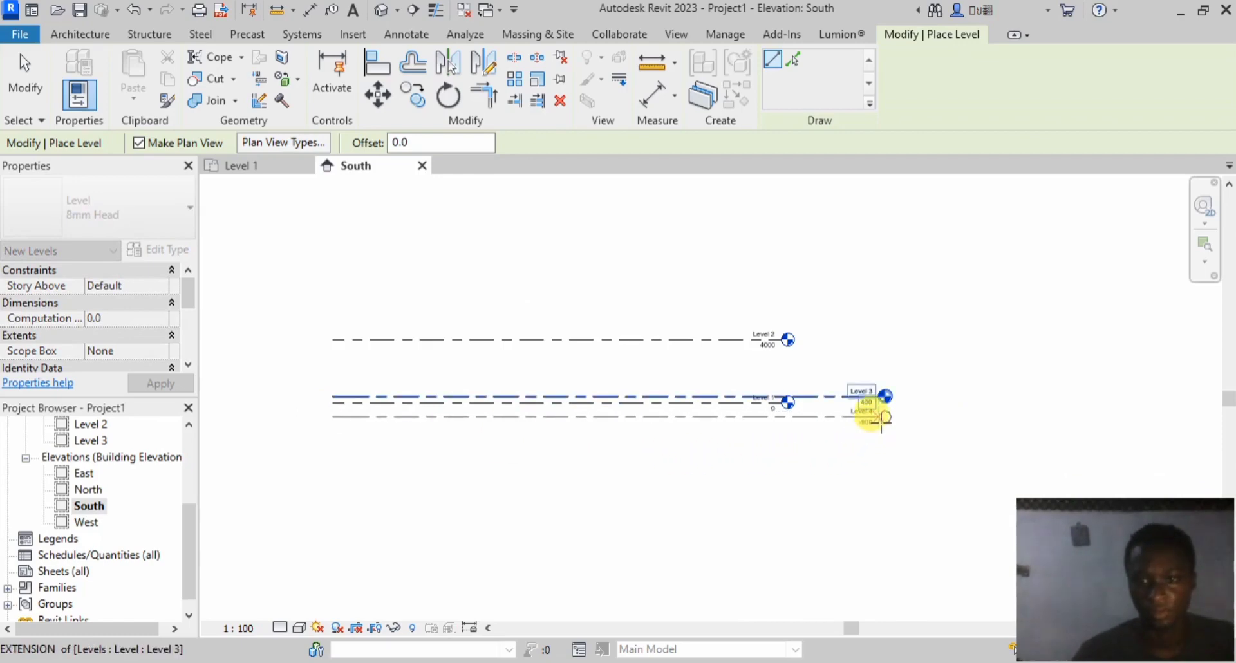
click(881, 418)
Step: Set Level 2's temporary dimension above Level 3 to 3000, moving it to 3400
key(Escape)
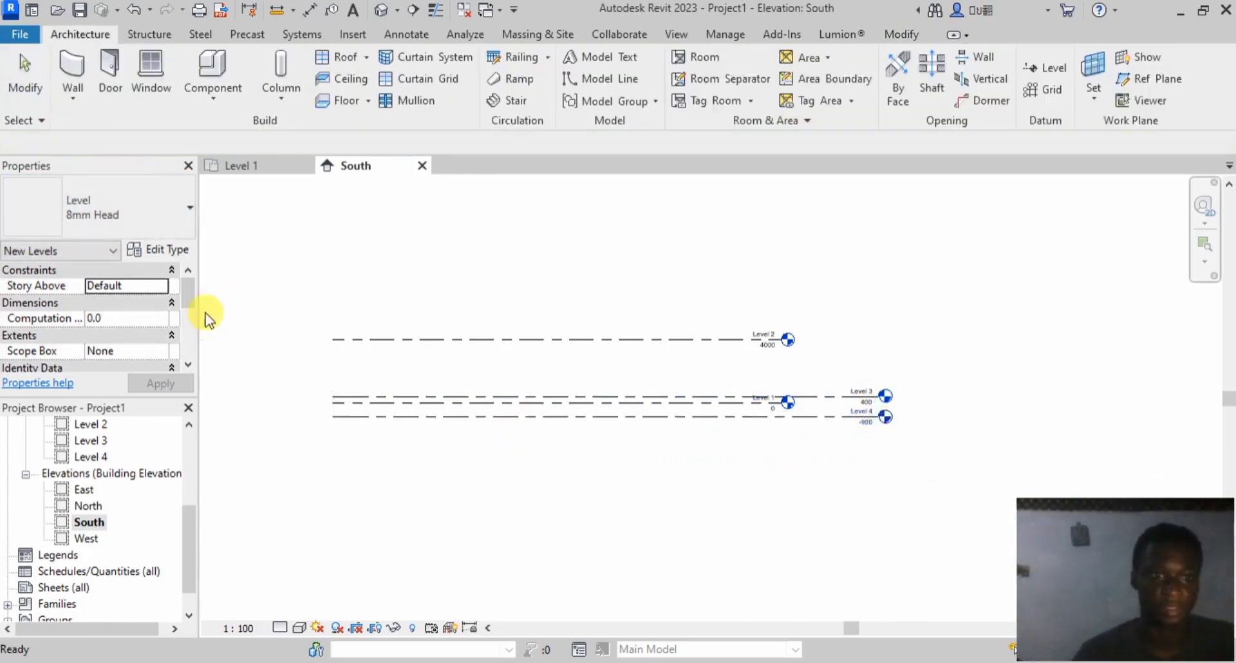
scroll(773, 399, down, 2)
scroll(712, 340, up, 5)
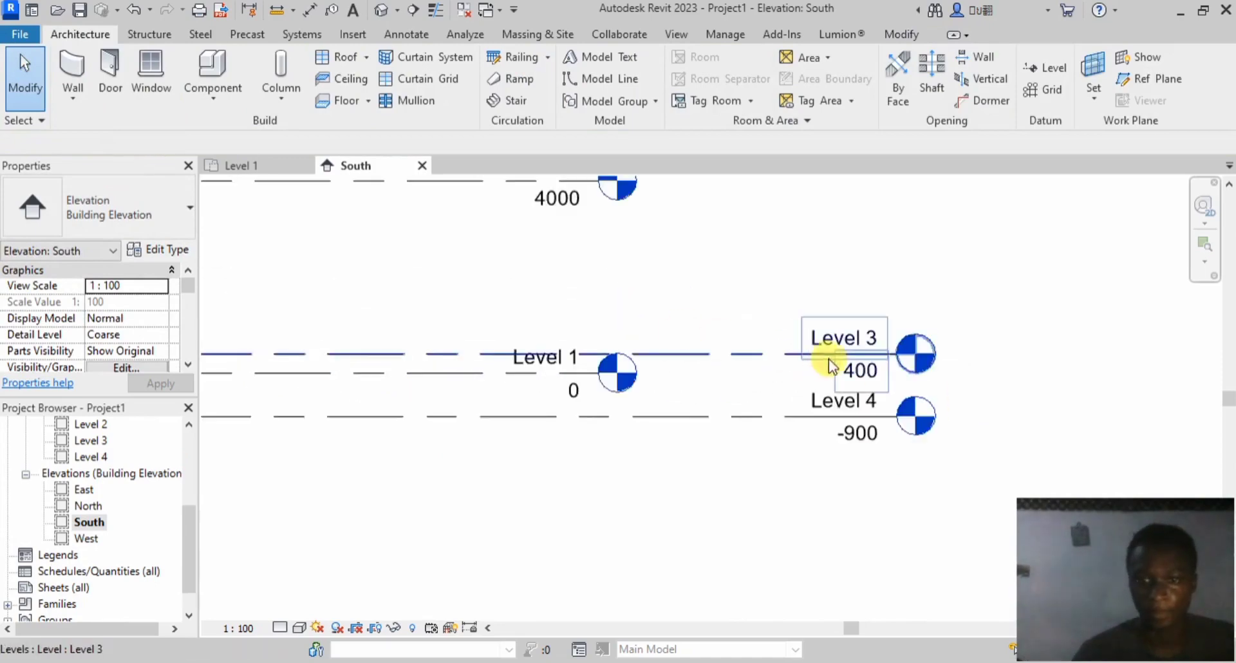
scroll(837, 364, up, 1)
scroll(609, 370, down, 5)
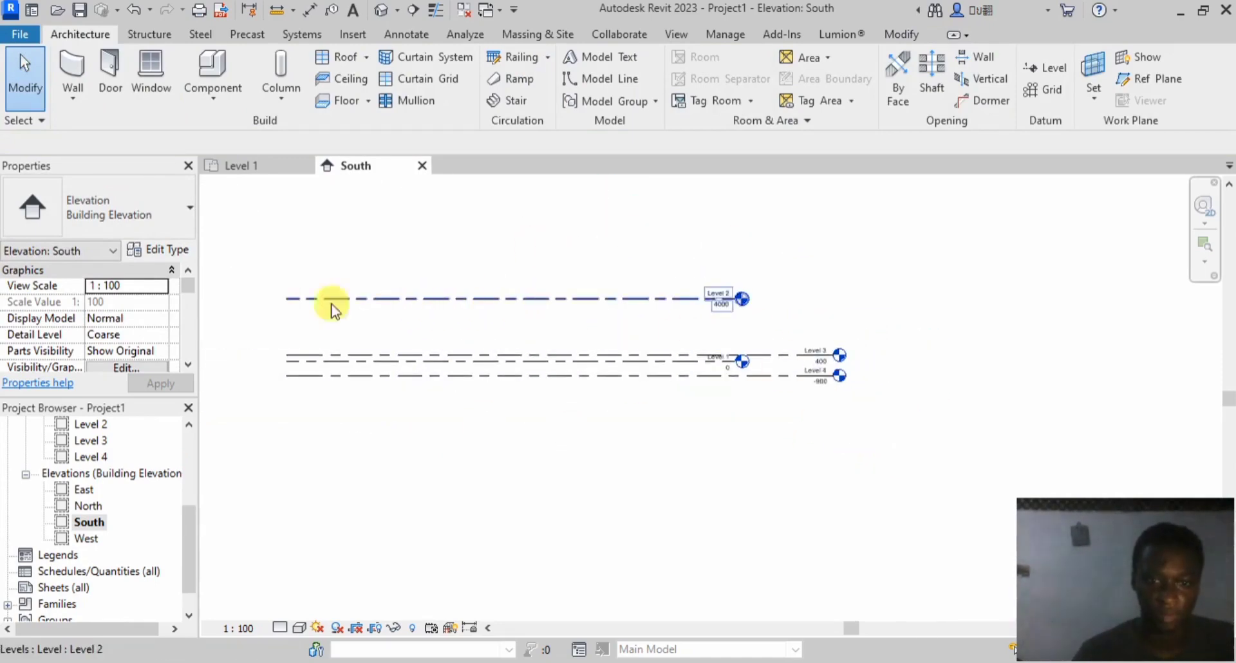
scroll(289, 322, up, 2)
click(507, 295)
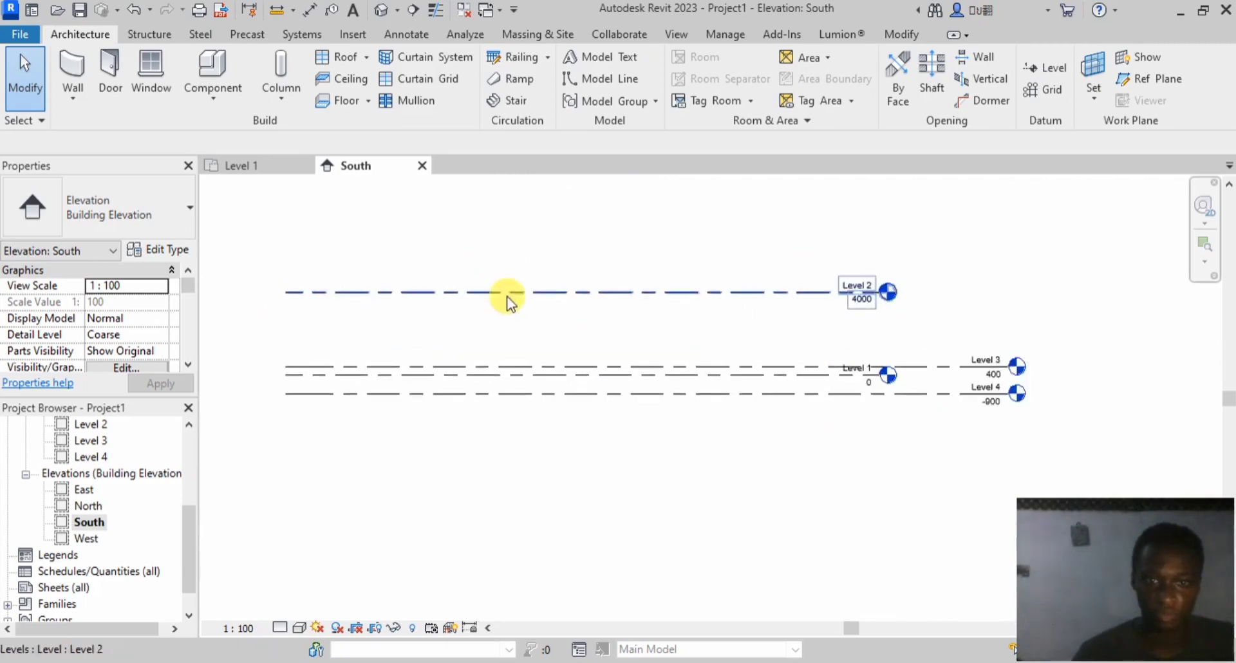
click(572, 292)
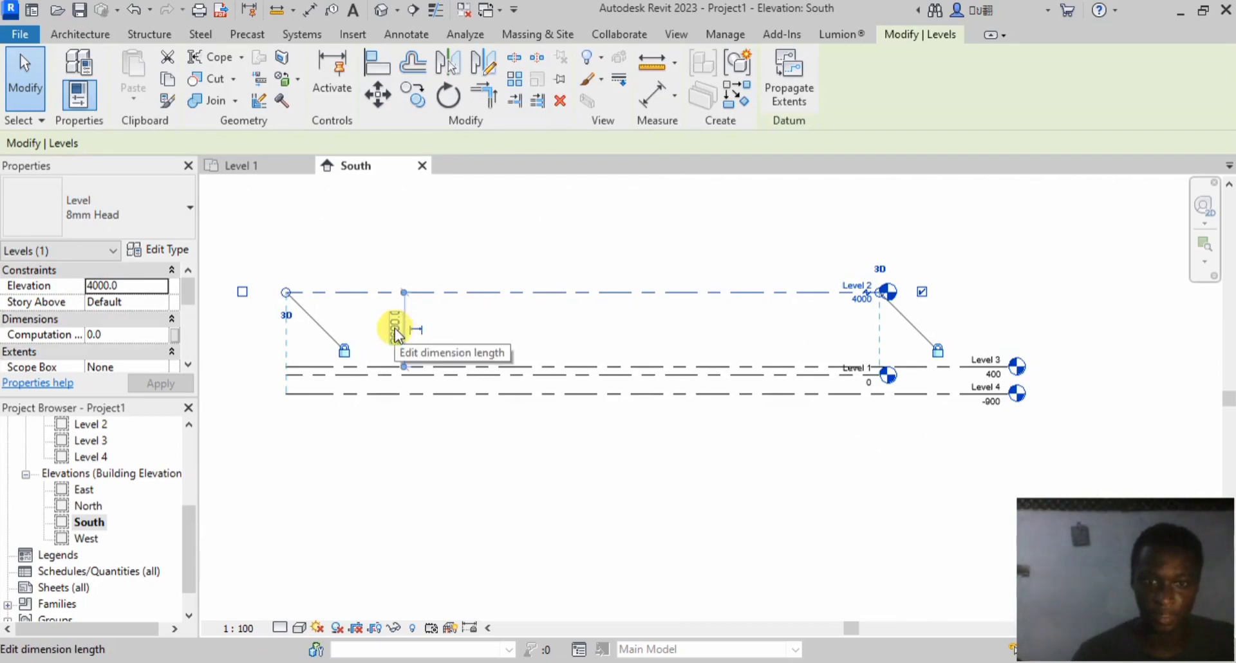
click(548, 245)
click(543, 291)
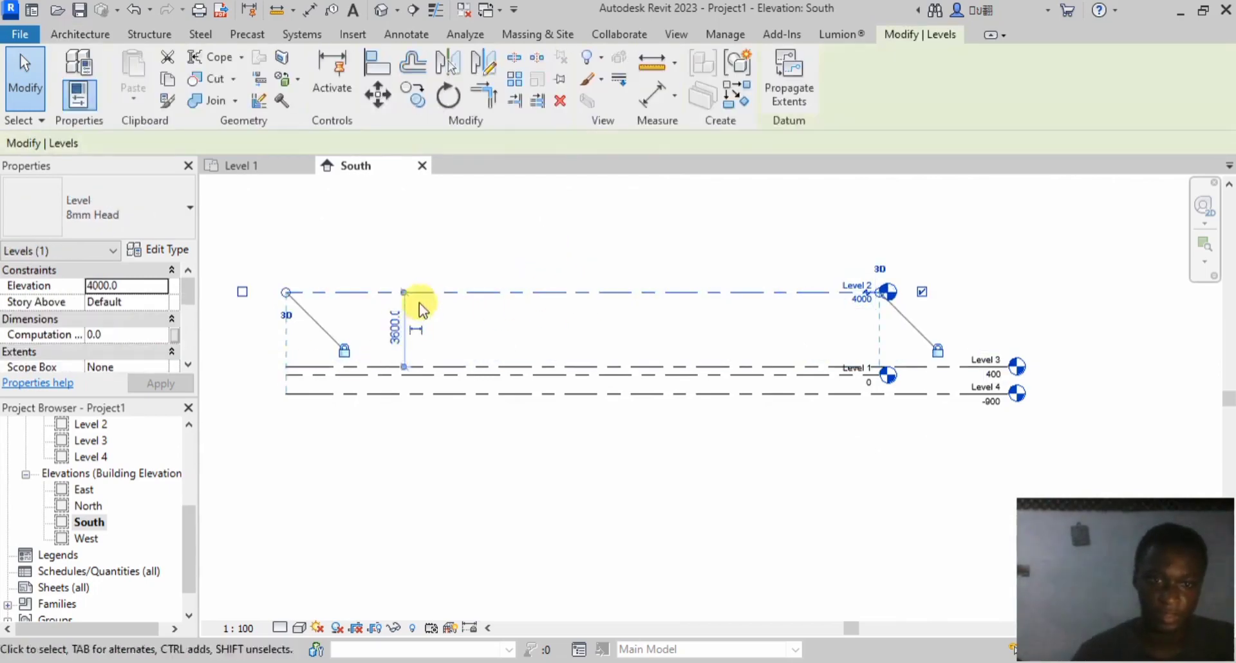
click(391, 330)
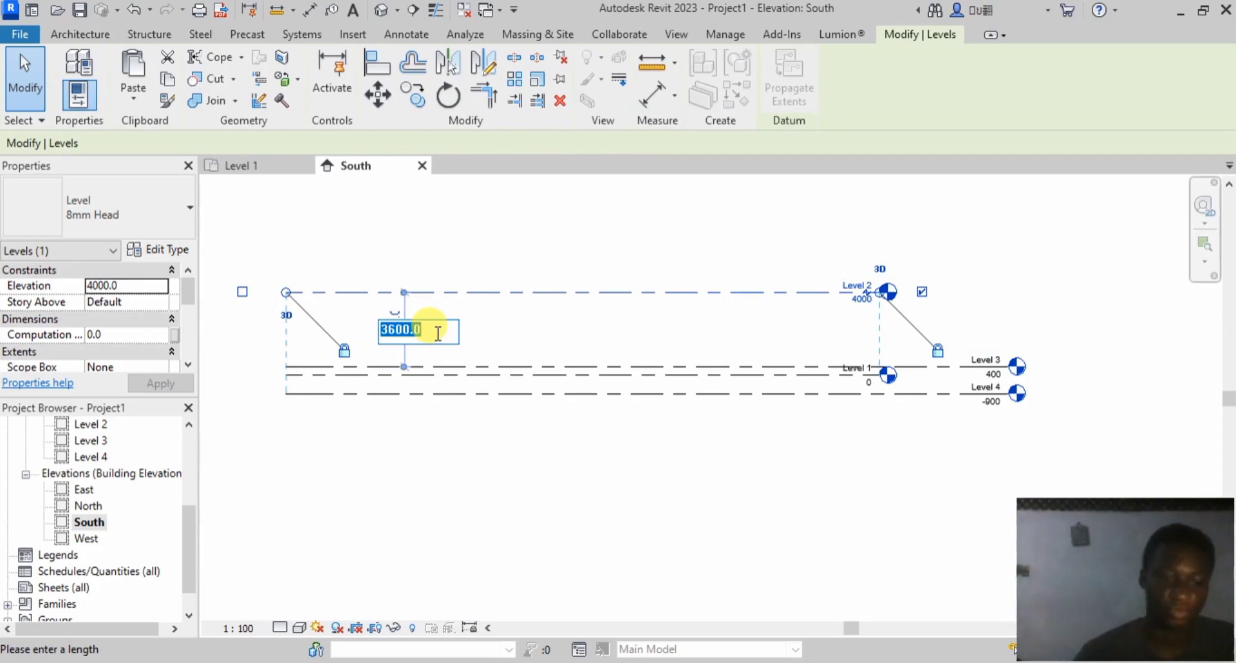
text(3)
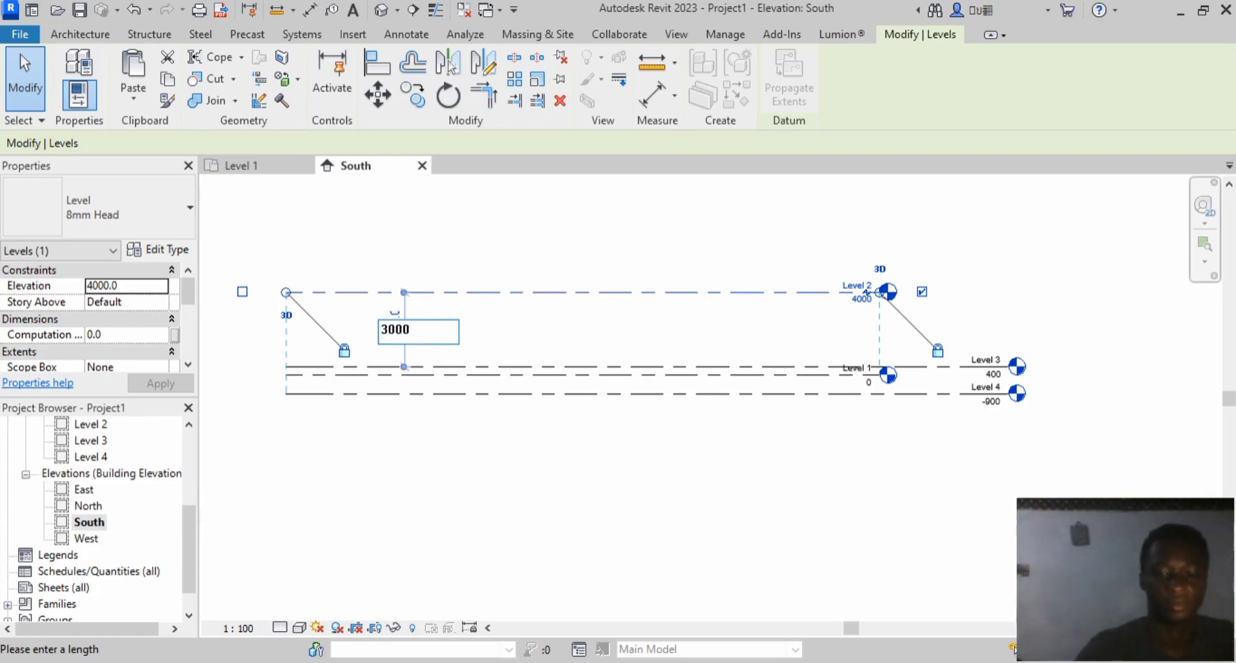
text(000)
click(440, 341)
Step: Check Level 2's new elevation and pan so all four levels are visible
click(501, 254)
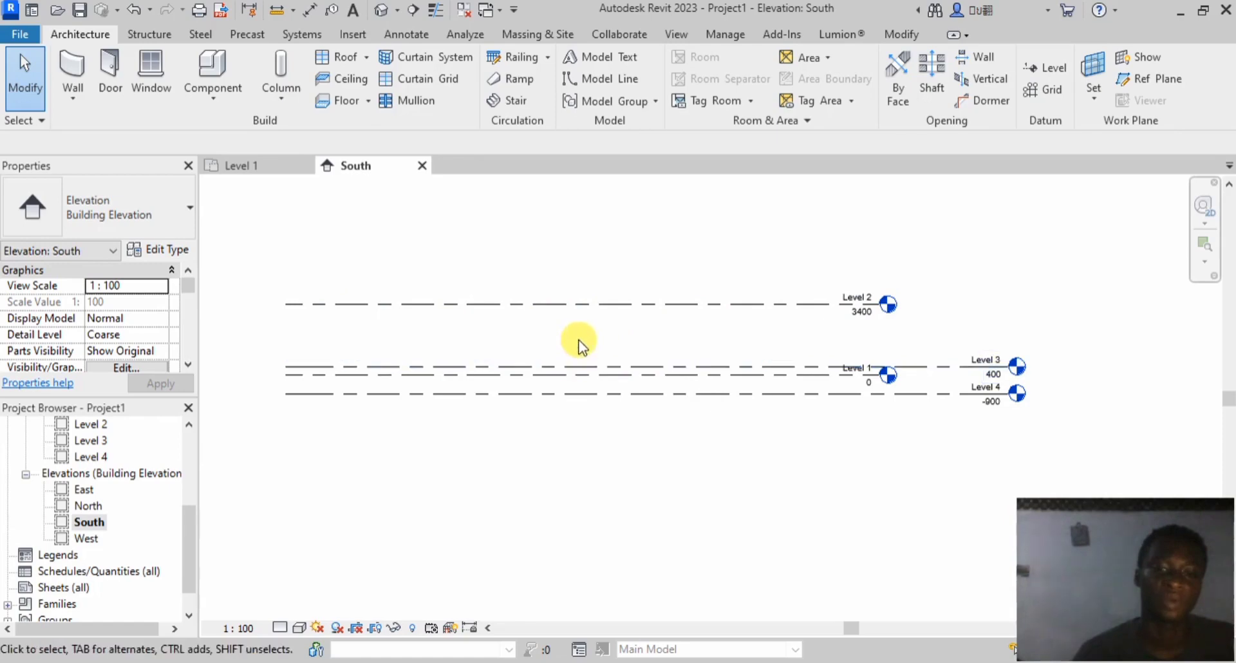
click(617, 300)
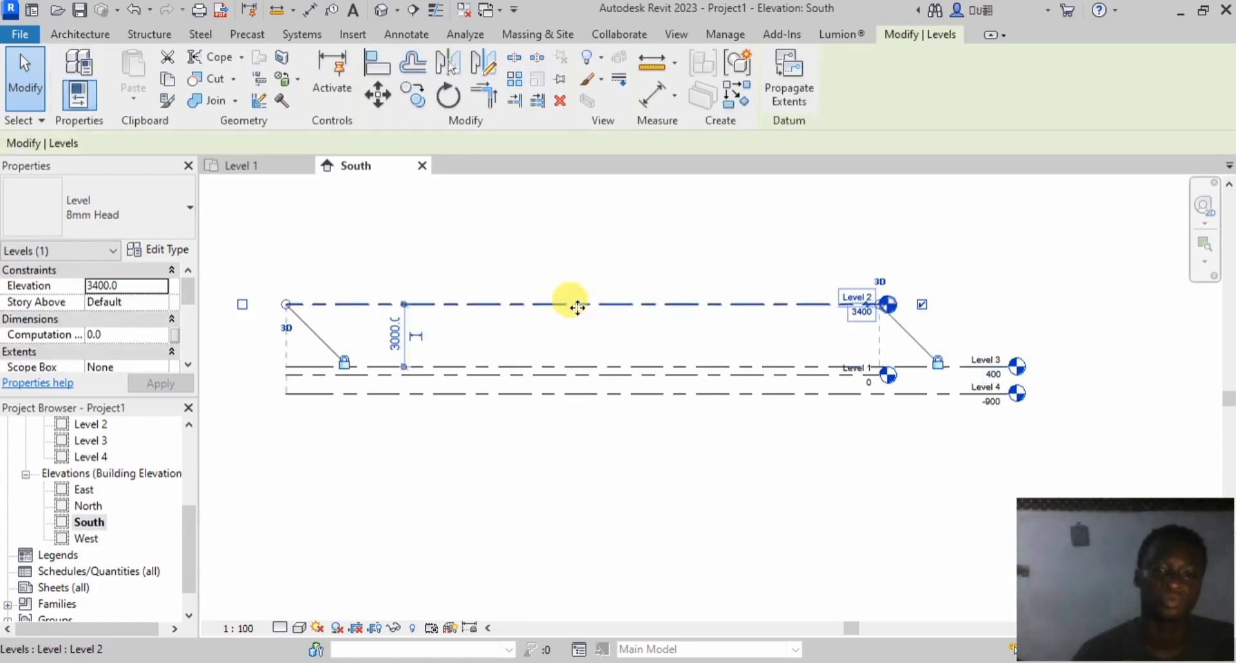
click(549, 236)
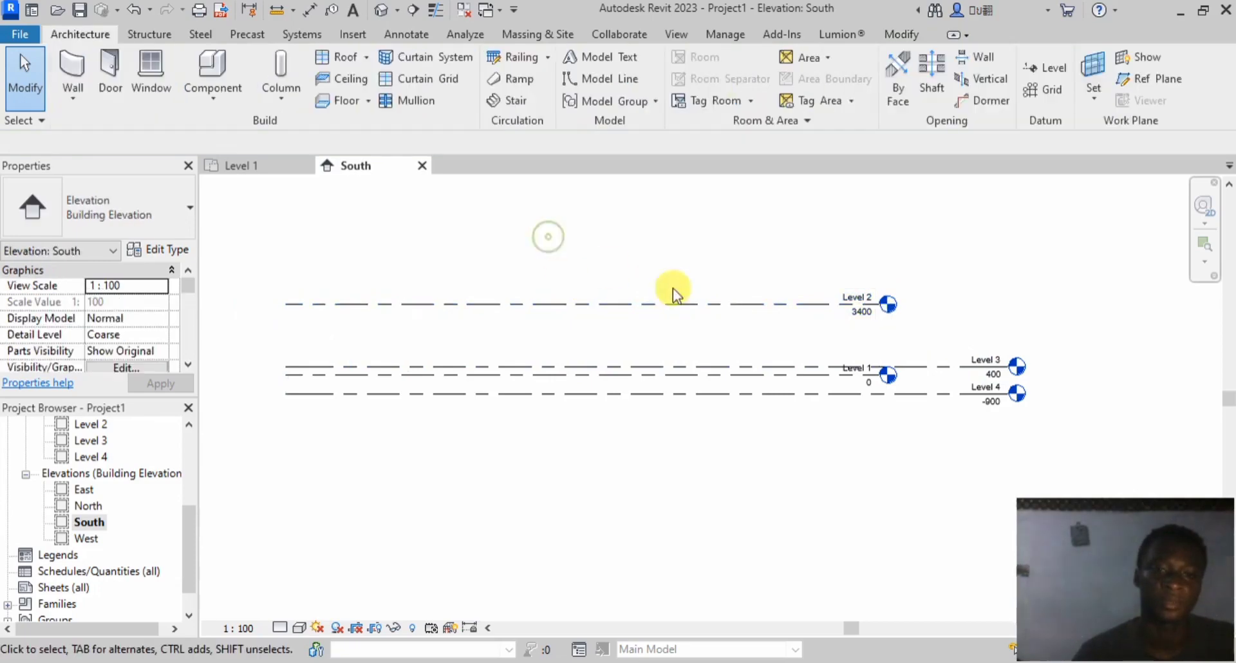
scroll(632, 357, up, 2)
scroll(790, 322, down, 2)
scroll(861, 320, up, 4)
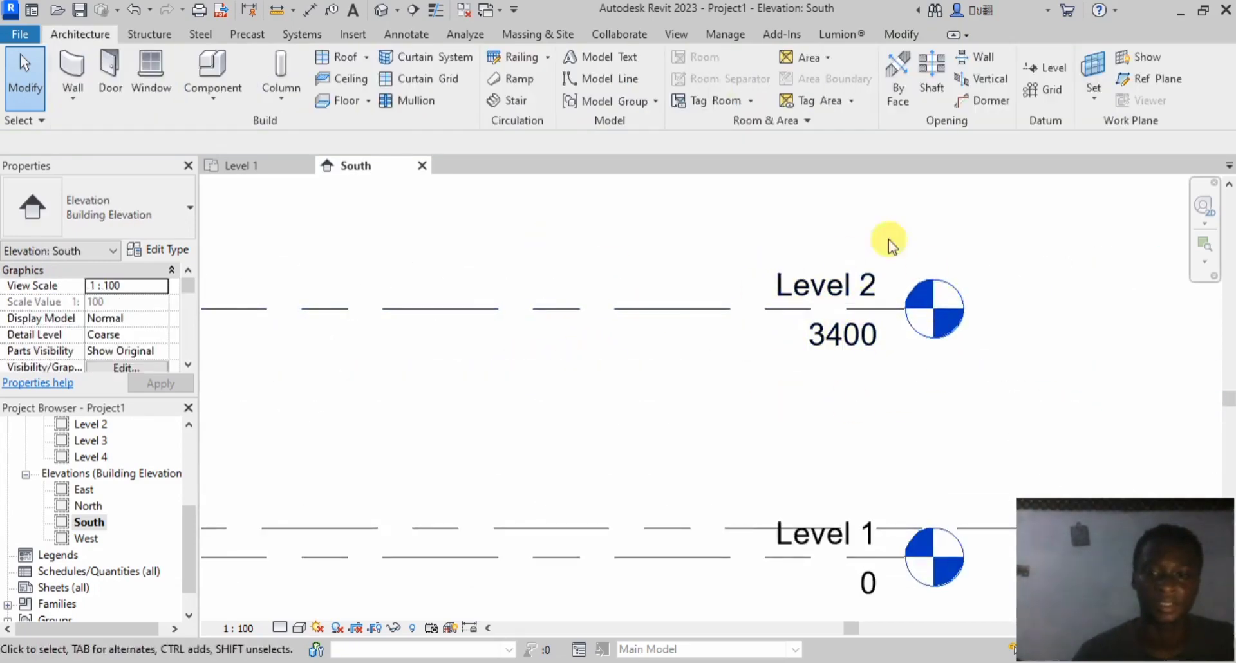
scroll(903, 299, down, 5)
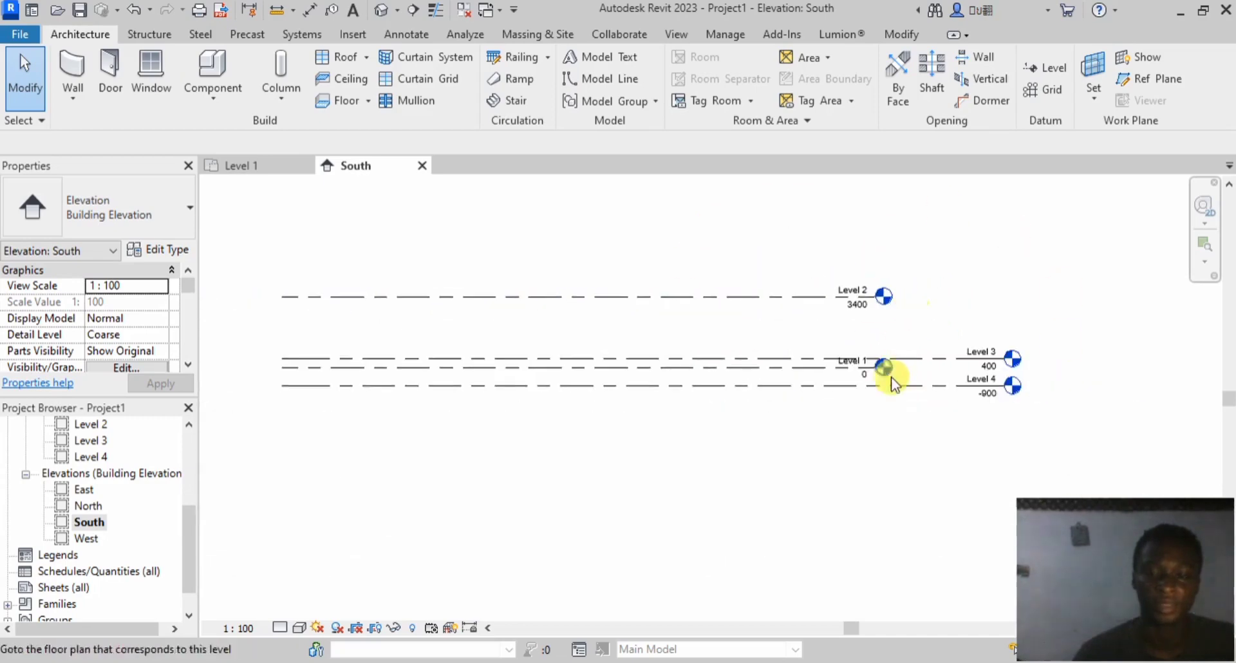
scroll(891, 376, down, 1)
middle_drag(693, 416, 590, 477)
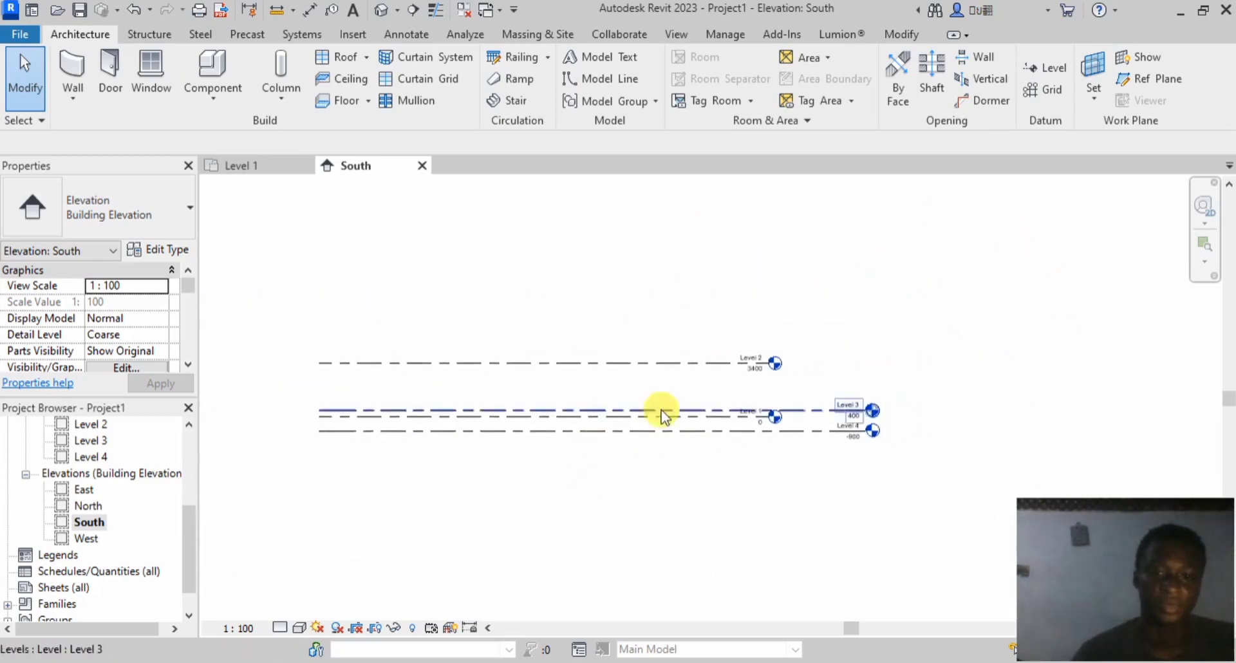
scroll(676, 409, up, 2)
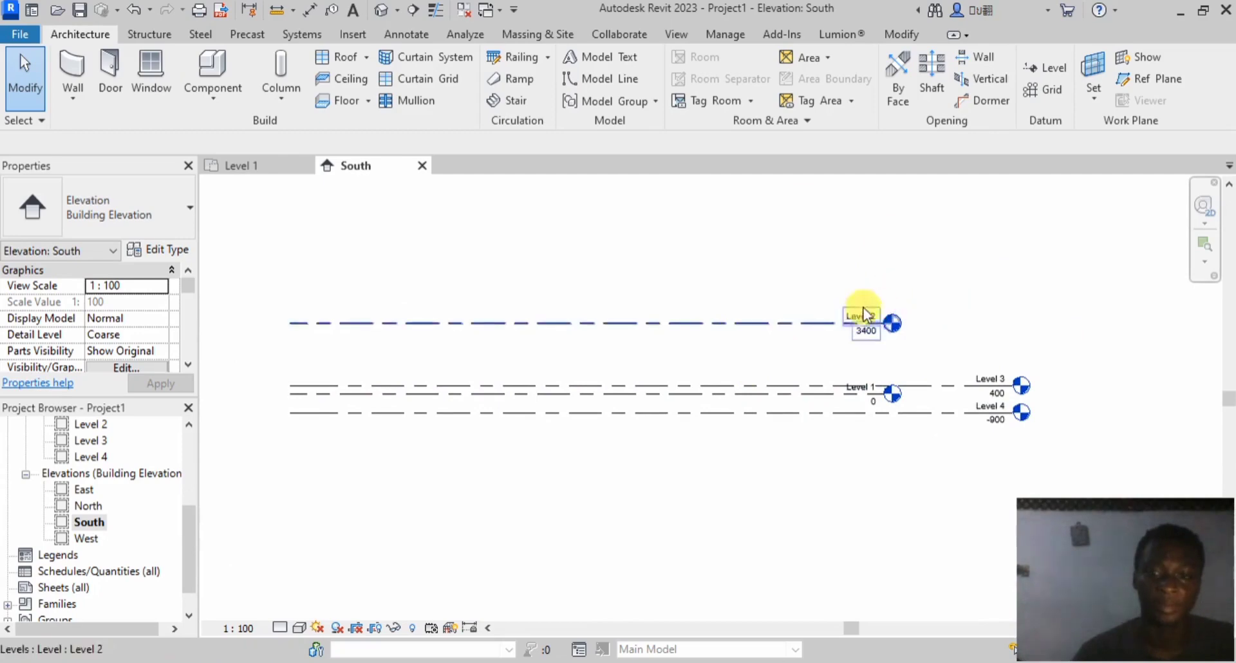
Step: Rename Level 1 to GROUND LEVEL
scroll(856, 392, up, 6)
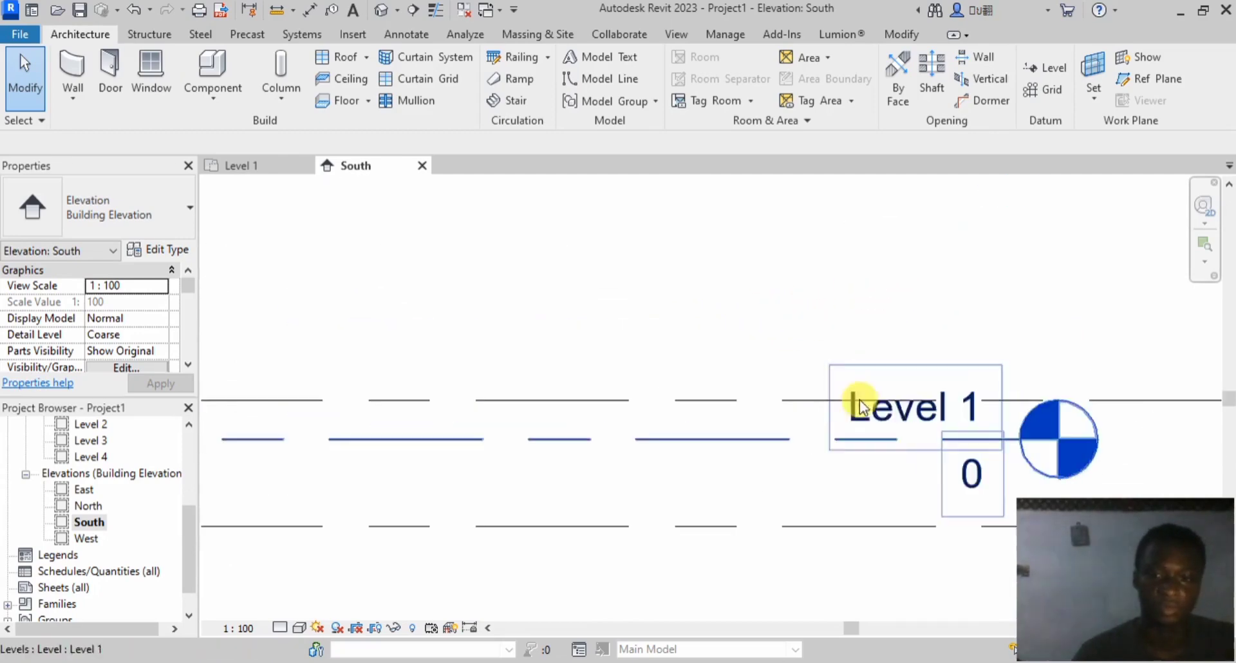
double_click(871, 410)
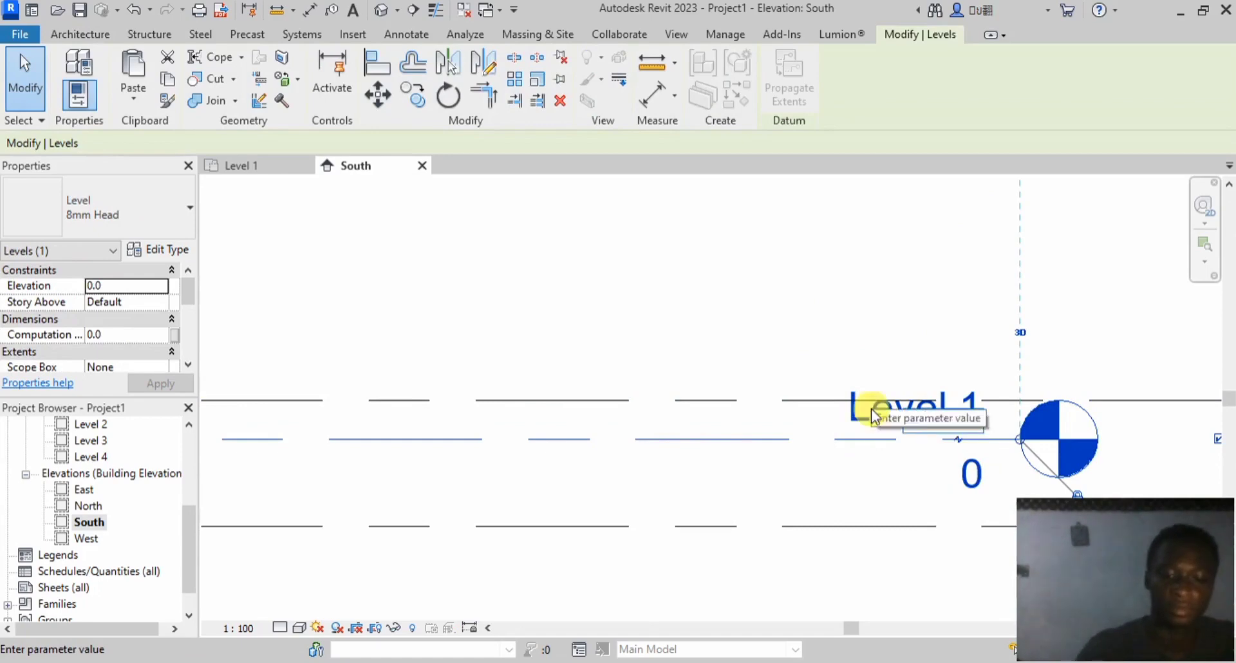
text(GROUND)
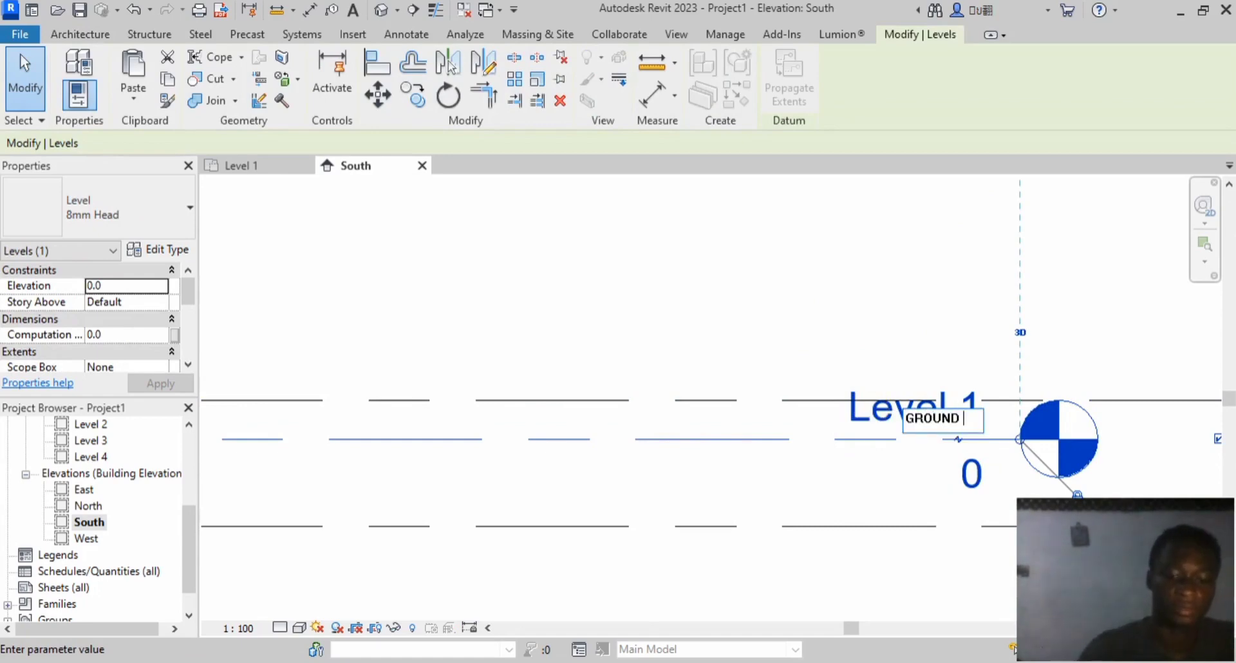
text( LEV)
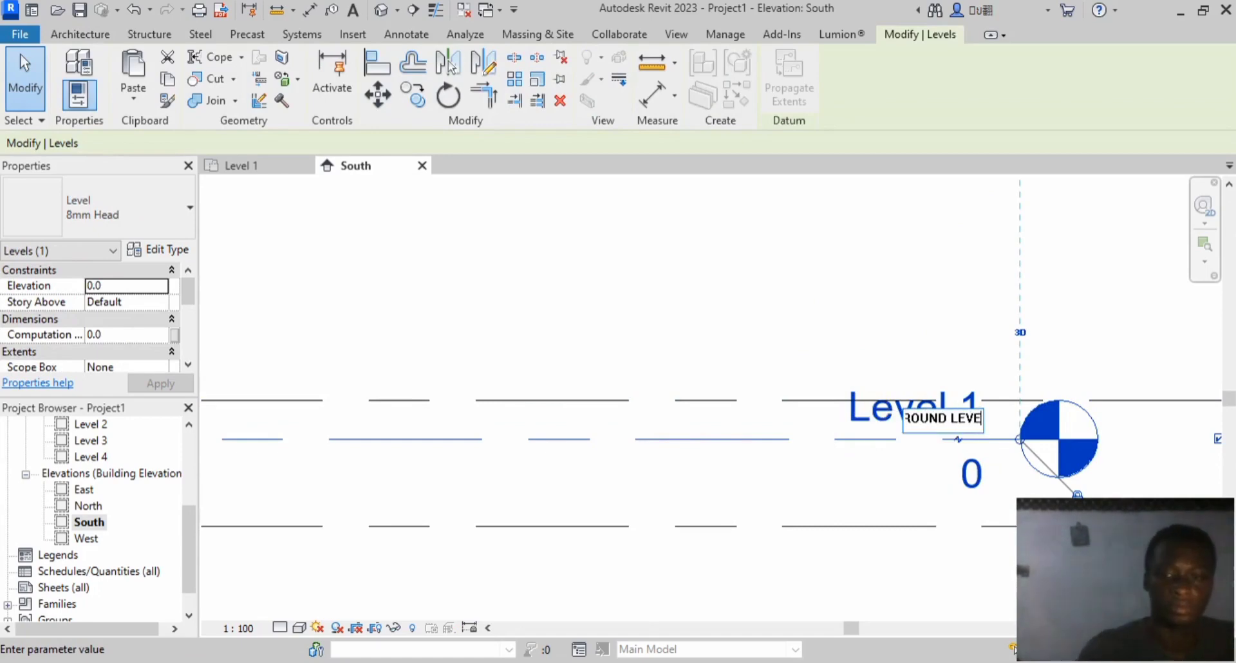
text(E)
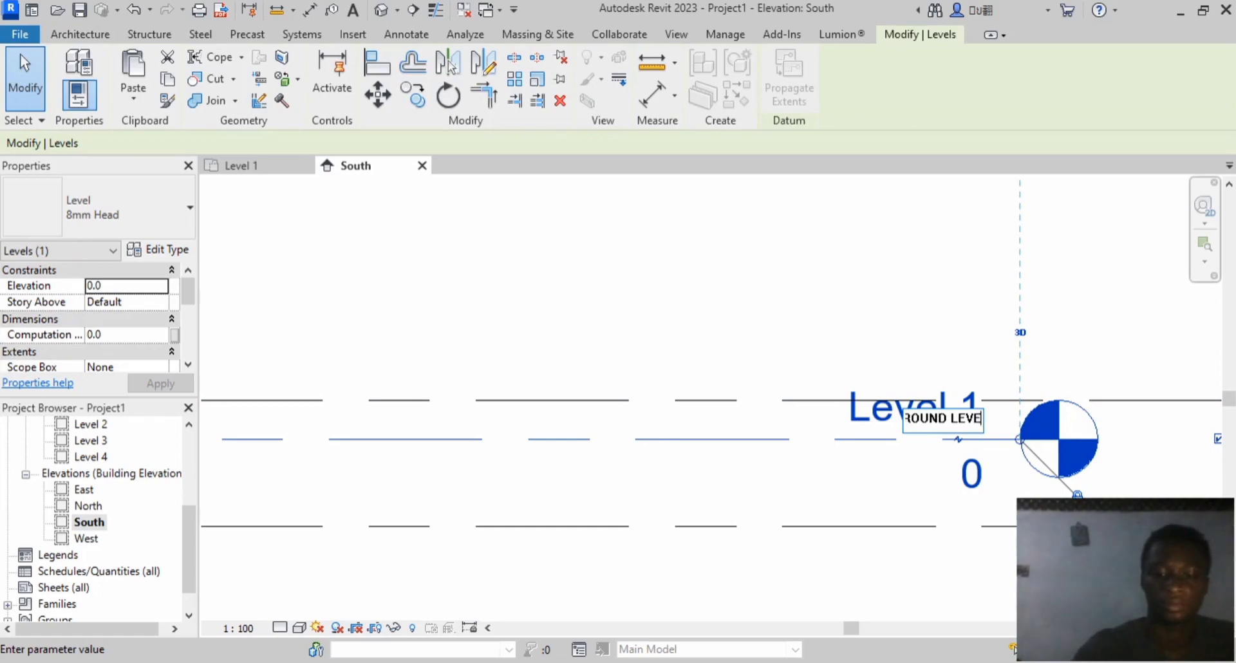
text(L)
key(Return)
scroll(785, 359, down, 5)
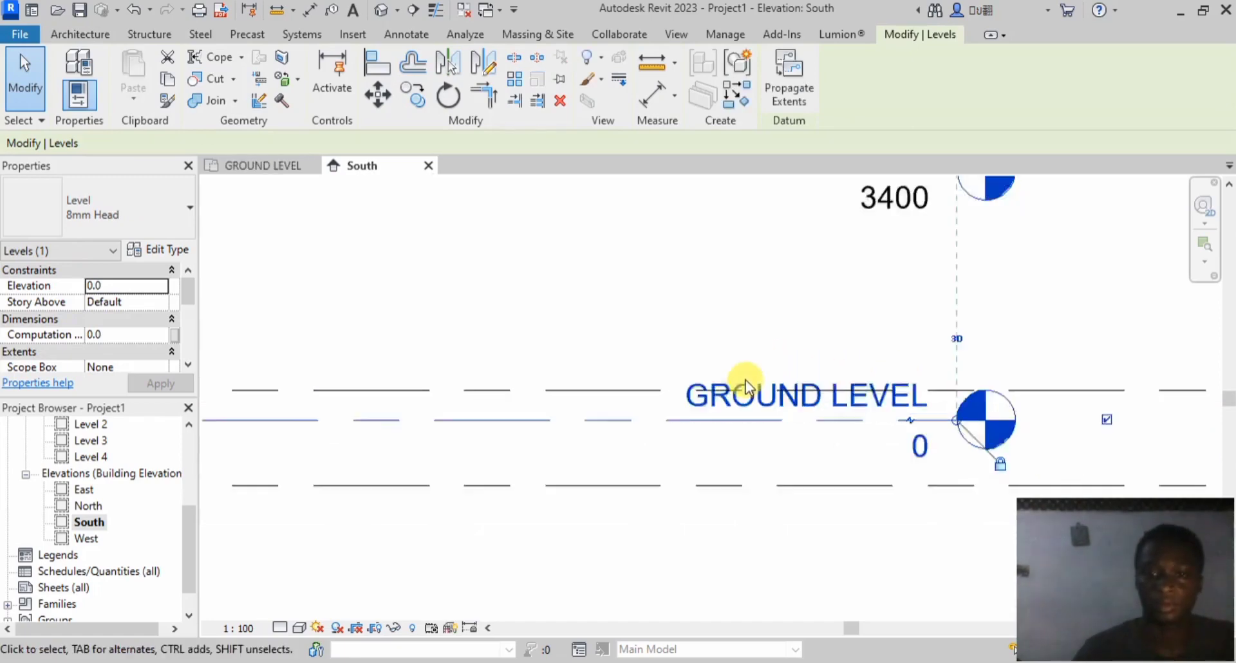
click(694, 489)
scroll(927, 422, up, 3)
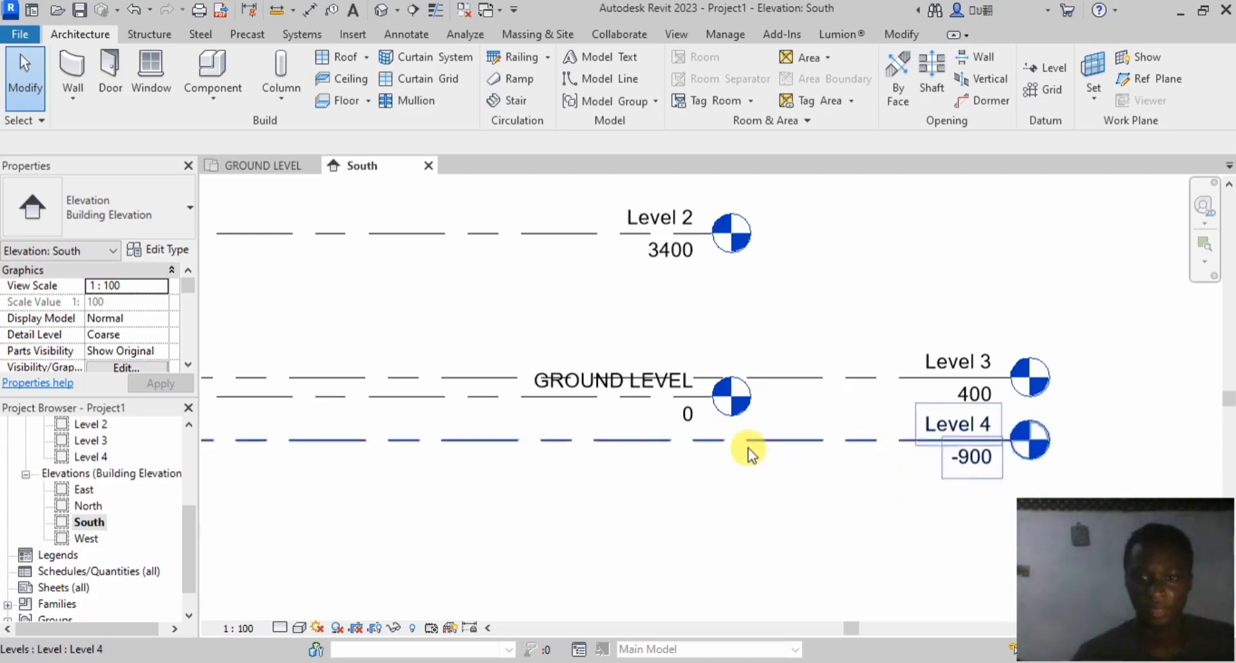
Step: Rename Level 3 to SCREED
scroll(748, 446, down, 3)
scroll(781, 451, down, 2)
scroll(806, 449, up, 3)
scroll(746, 380, down, 3)
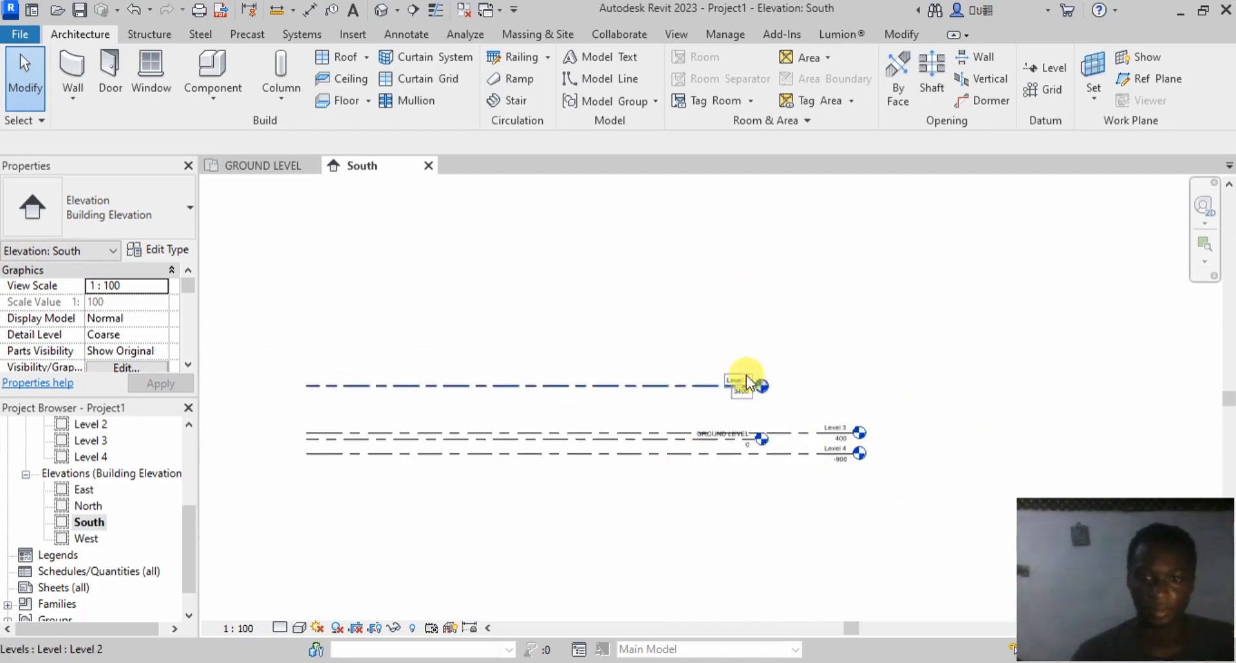
scroll(734, 434, up, 3)
scroll(813, 485, down, 3)
scroll(852, 501, up, 3)
click(852, 501)
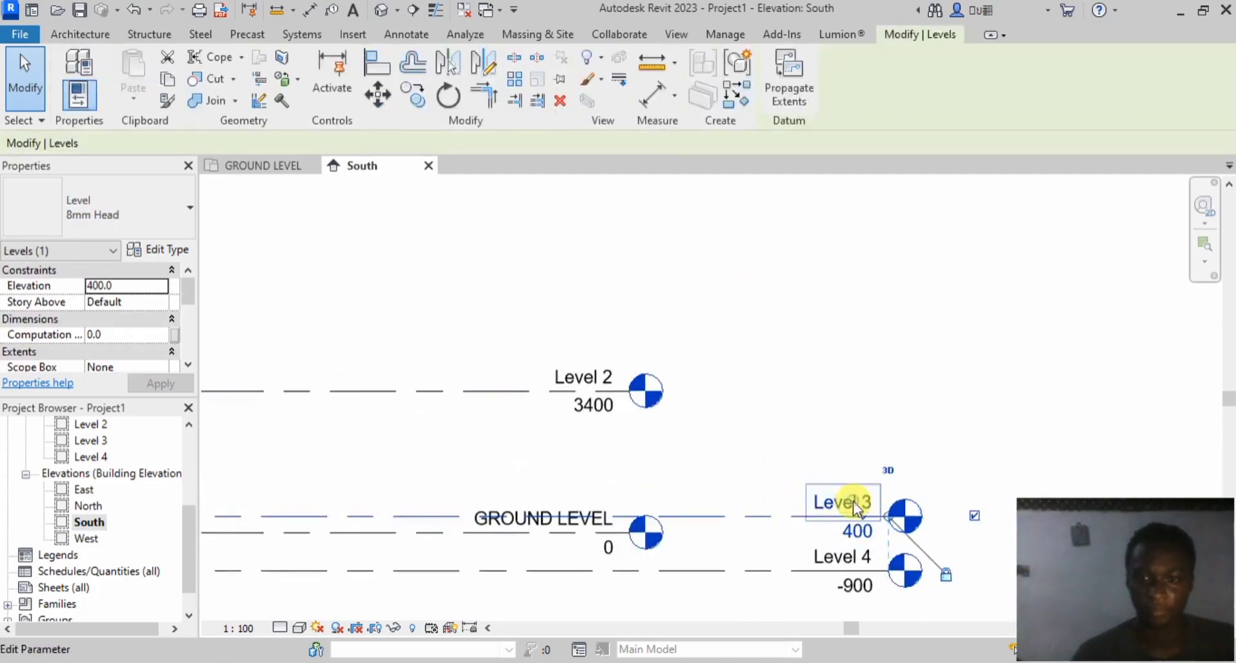
click(852, 501)
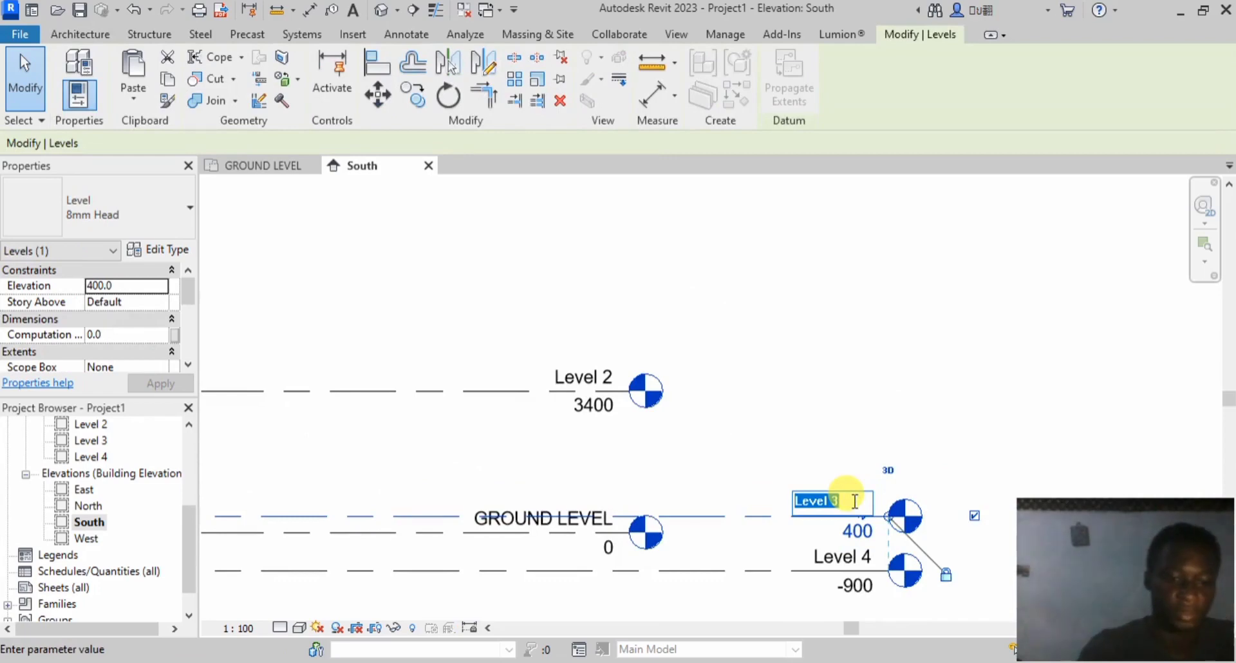
text(SCREED)
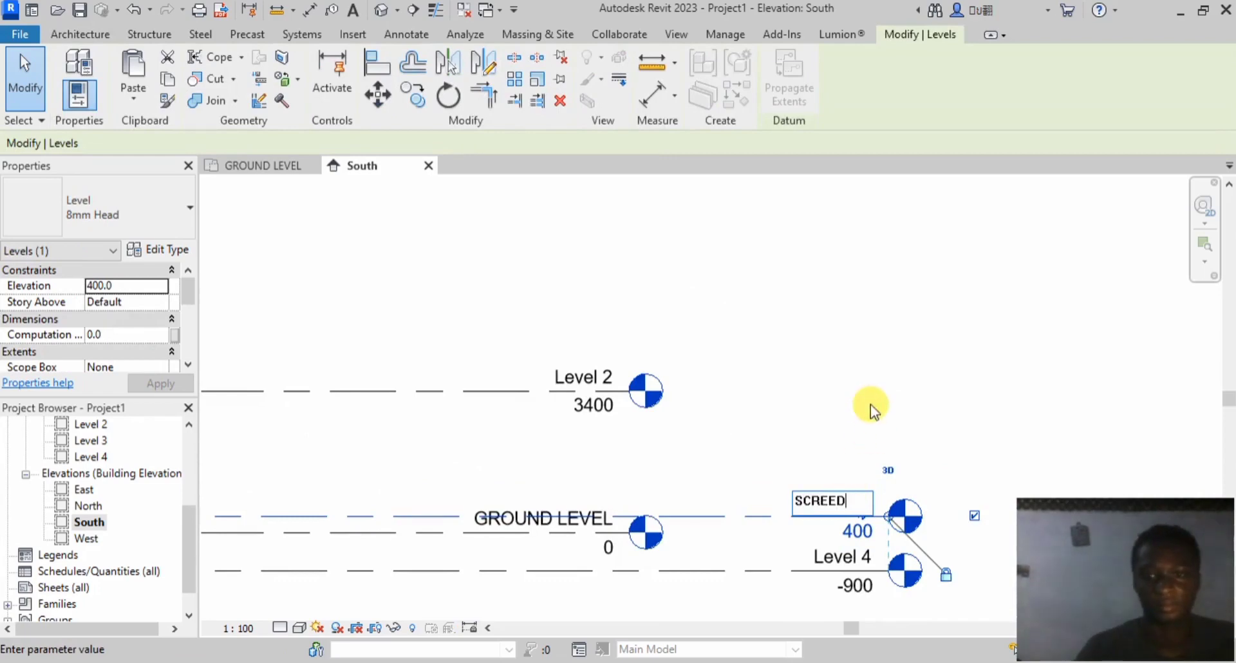
key(Return)
click(792, 469)
Step: Rename Level 4 to FOUNDATION
scroll(812, 540, down, 3)
scroll(814, 544, up, 3)
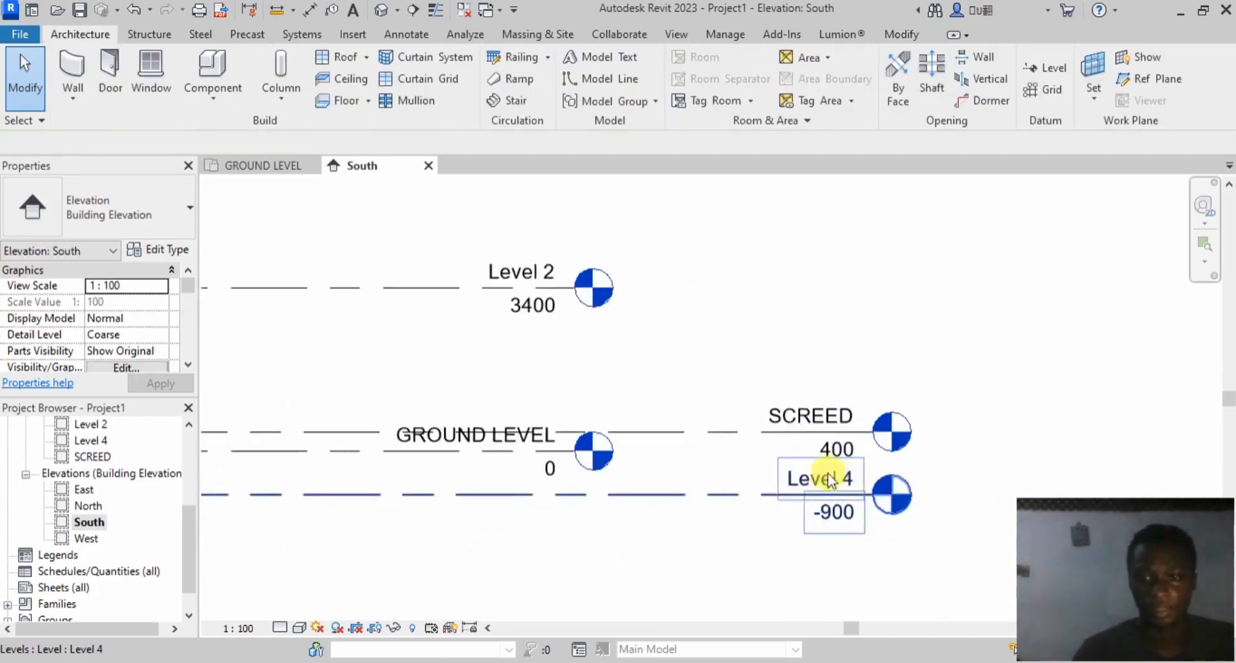
double_click(818, 477)
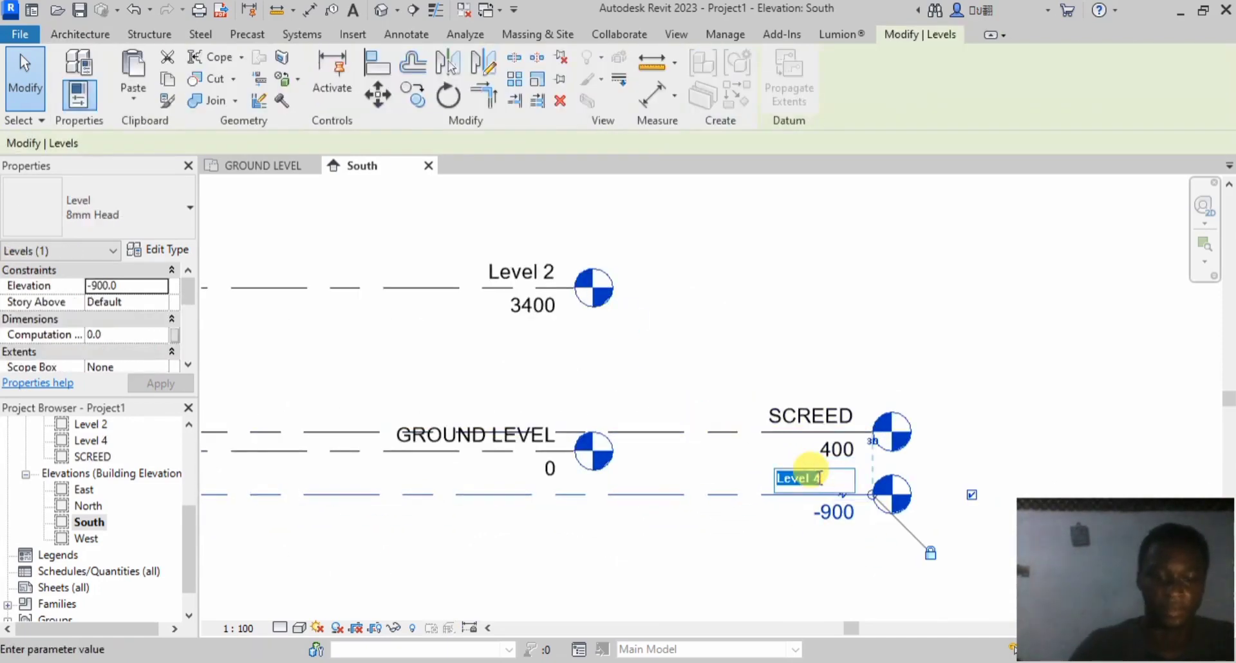
text(FOUNDATION)
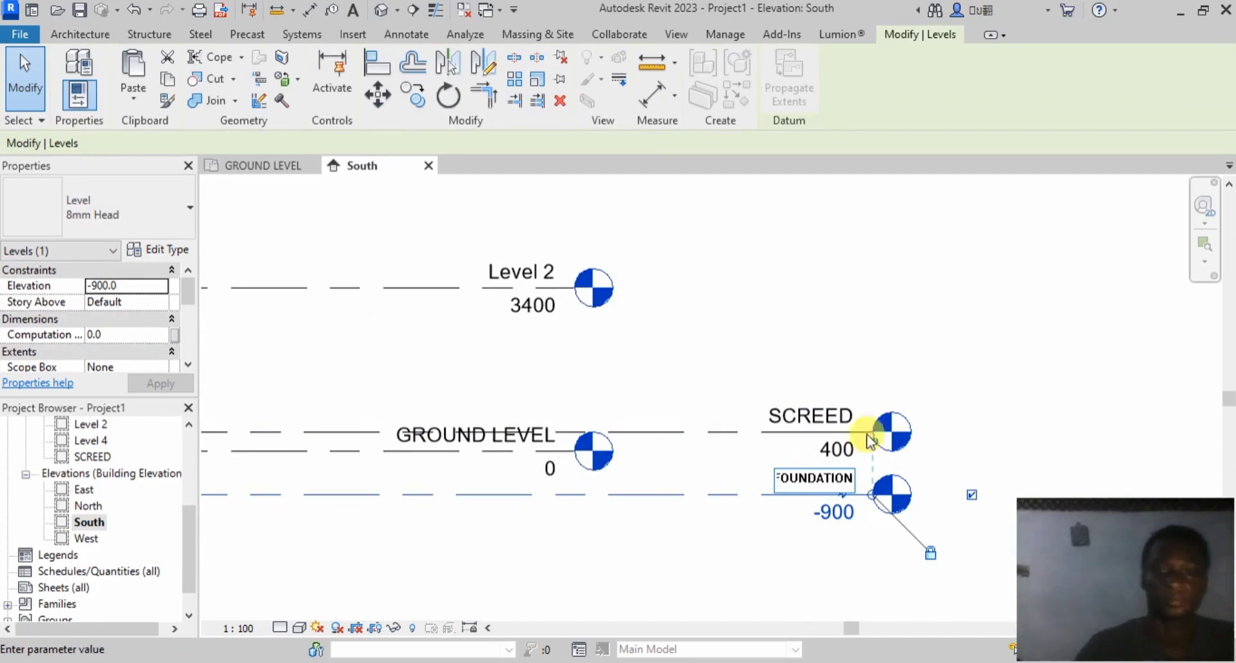
key(Return)
scroll(808, 462, down, 3)
Step: Open Level 2's name for editing, then close it without changes
click(588, 362)
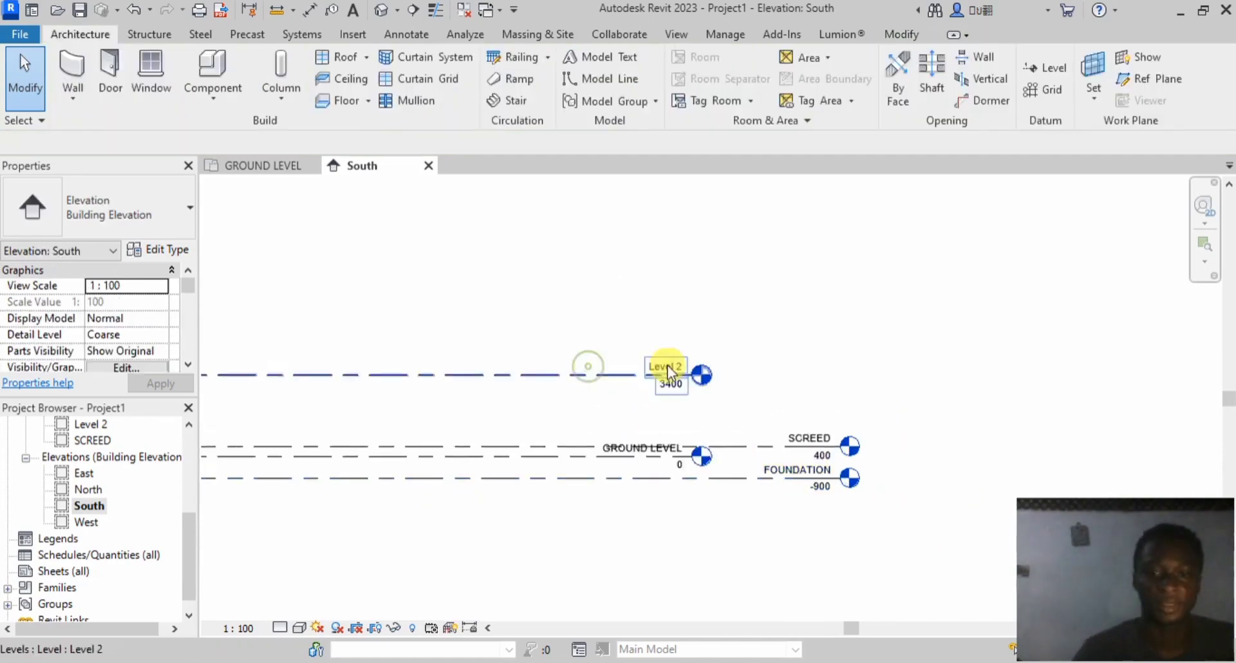
click(663, 365)
scroll(663, 360, up, 2)
double_click(663, 364)
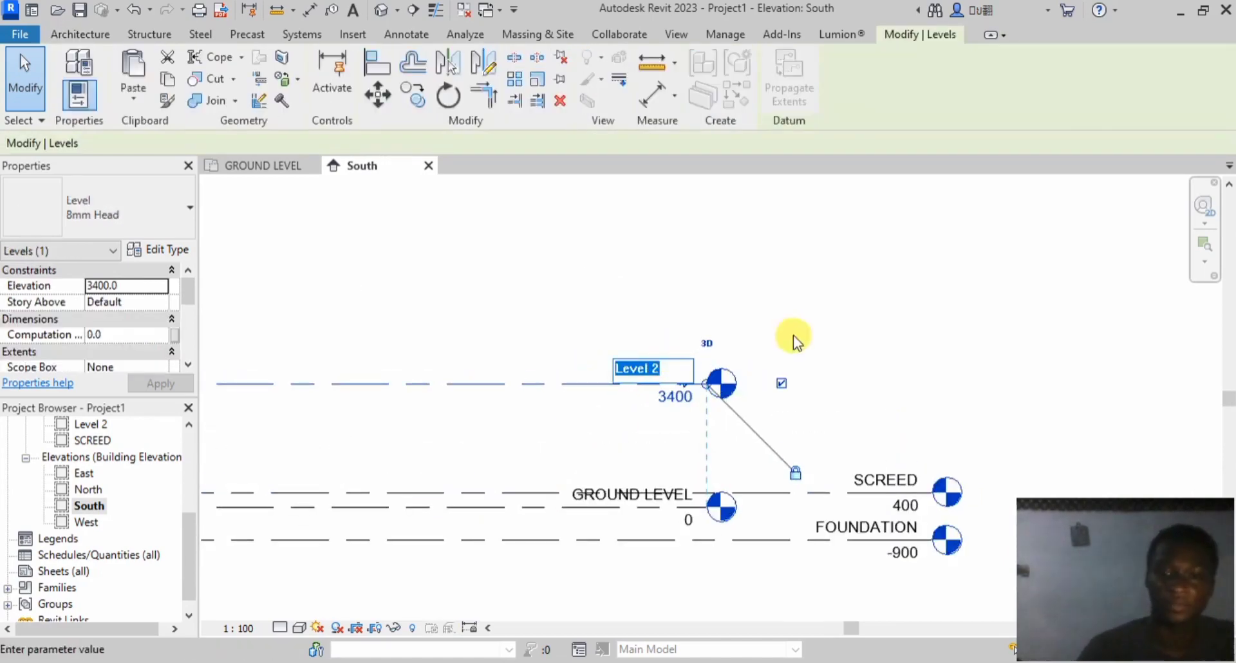
click(950, 304)
scroll(824, 450, down, 3)
click(442, 420)
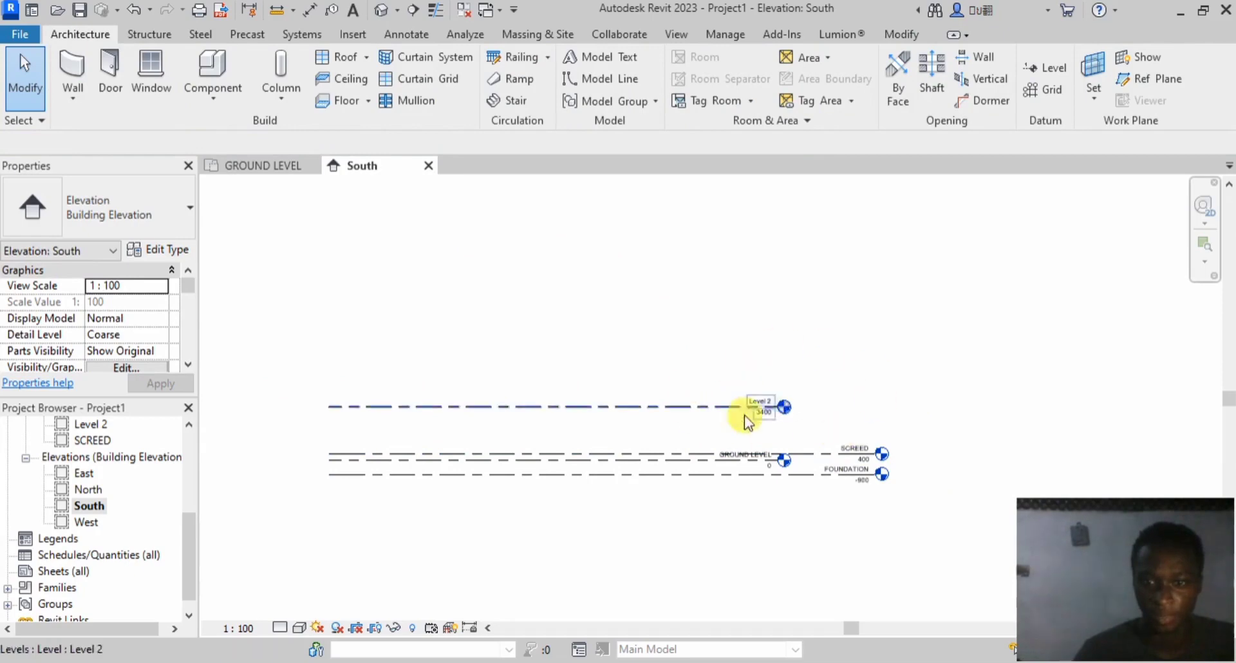
scroll(747, 409, up, 3)
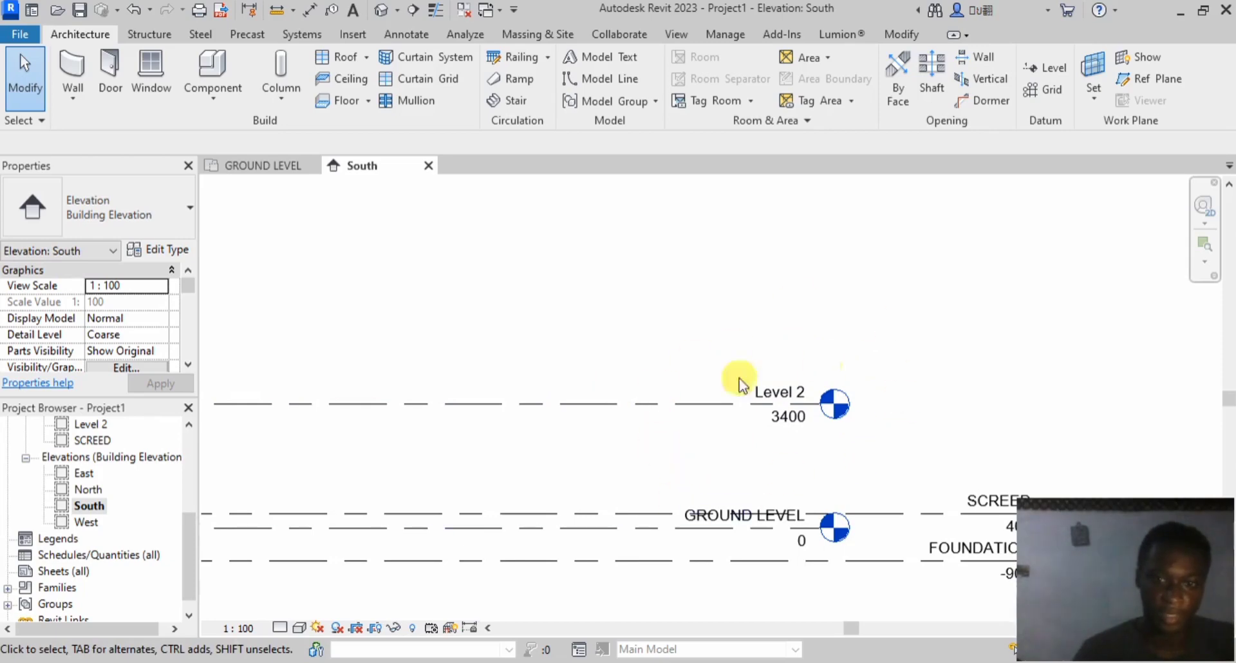
scroll(864, 373, down, 3)
scroll(790, 365, up, 3)
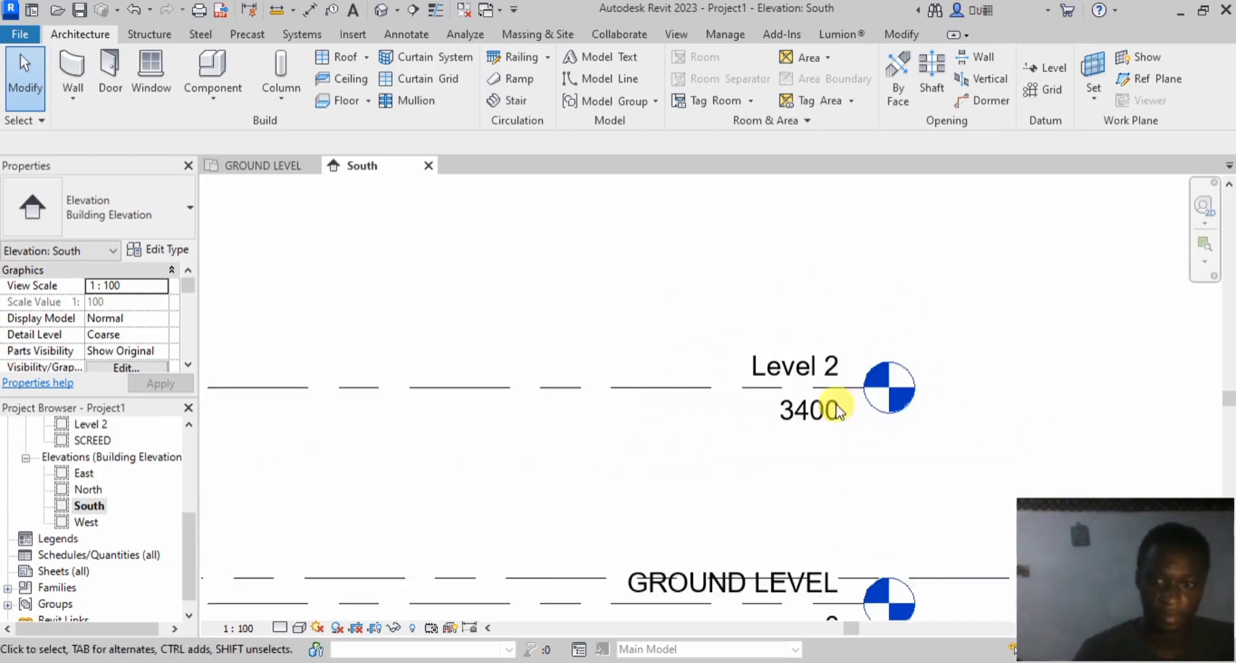
Step: Rename Level 2 at 3400 to ROOF
click(786, 362)
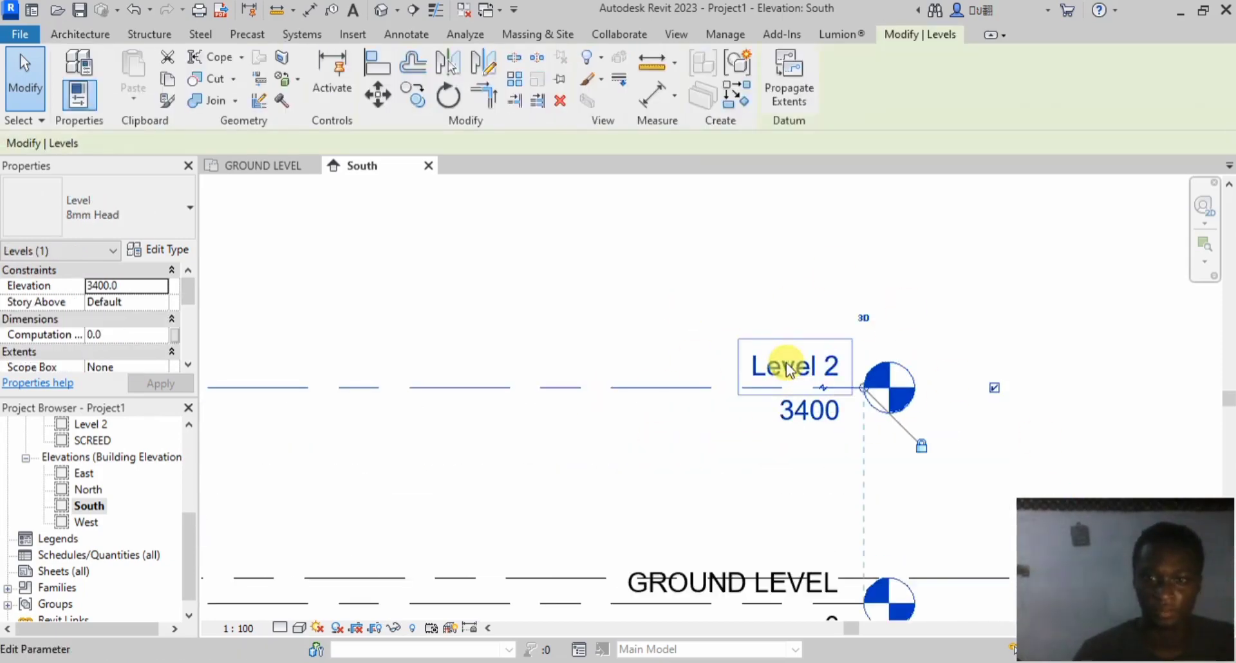
click(786, 363)
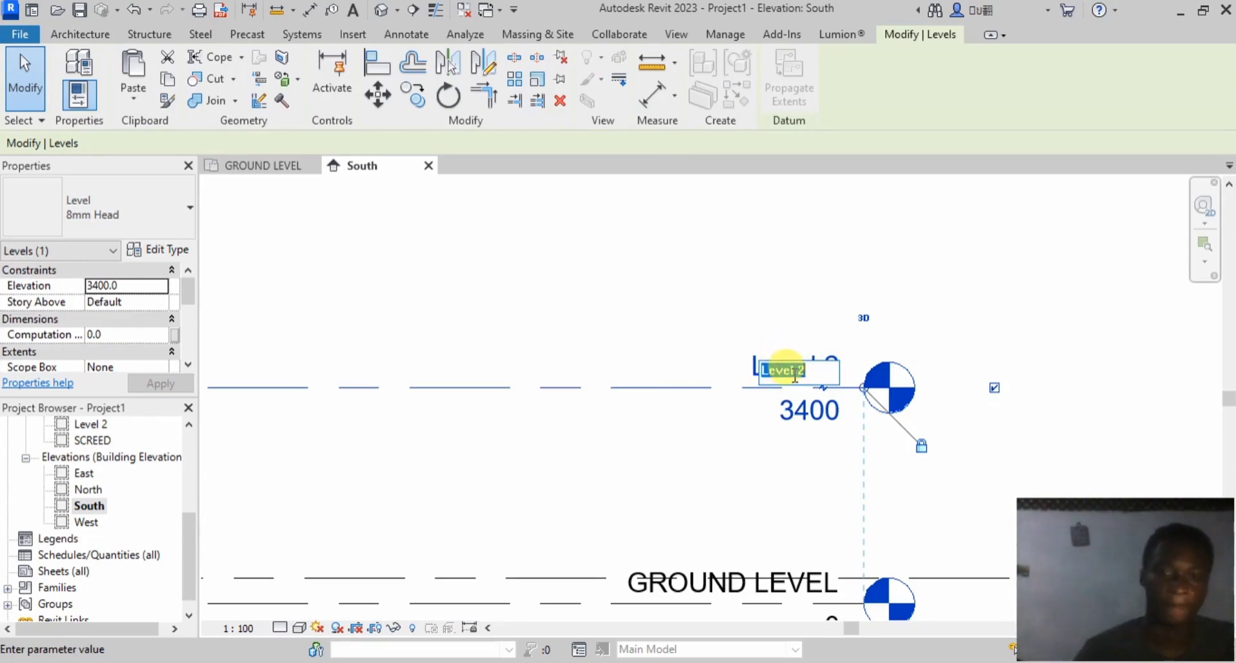
text(R)
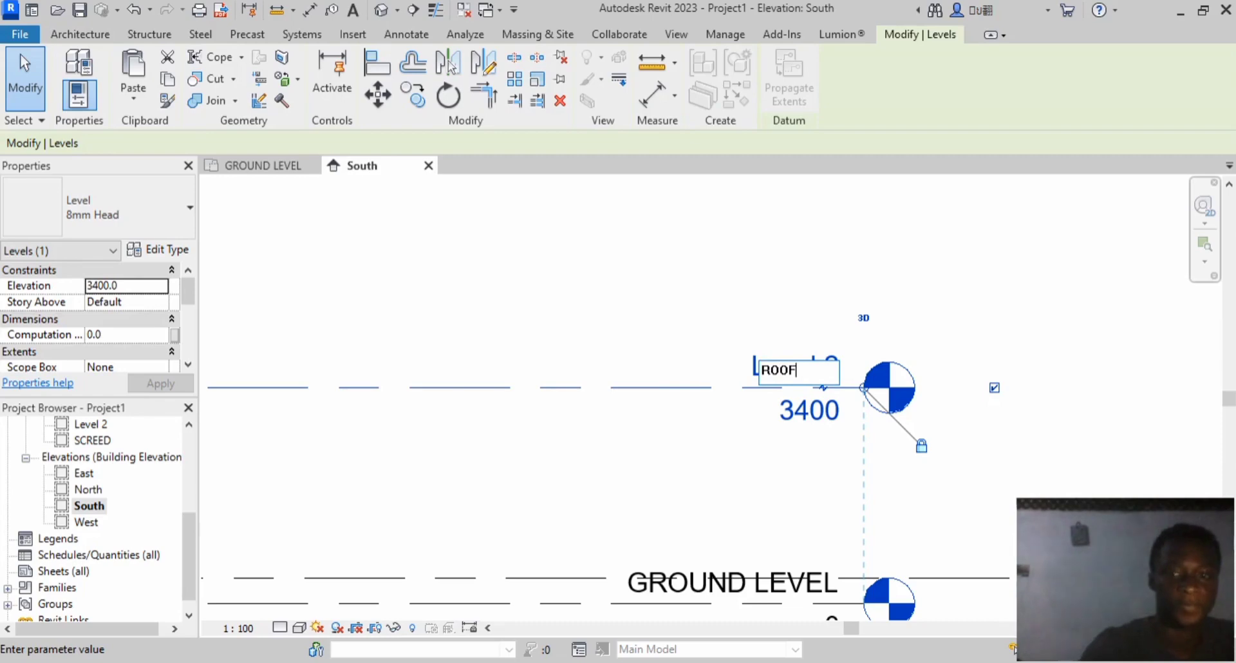
text(OOF)
click(758, 251)
click(808, 281)
scroll(971, 377, down, 5)
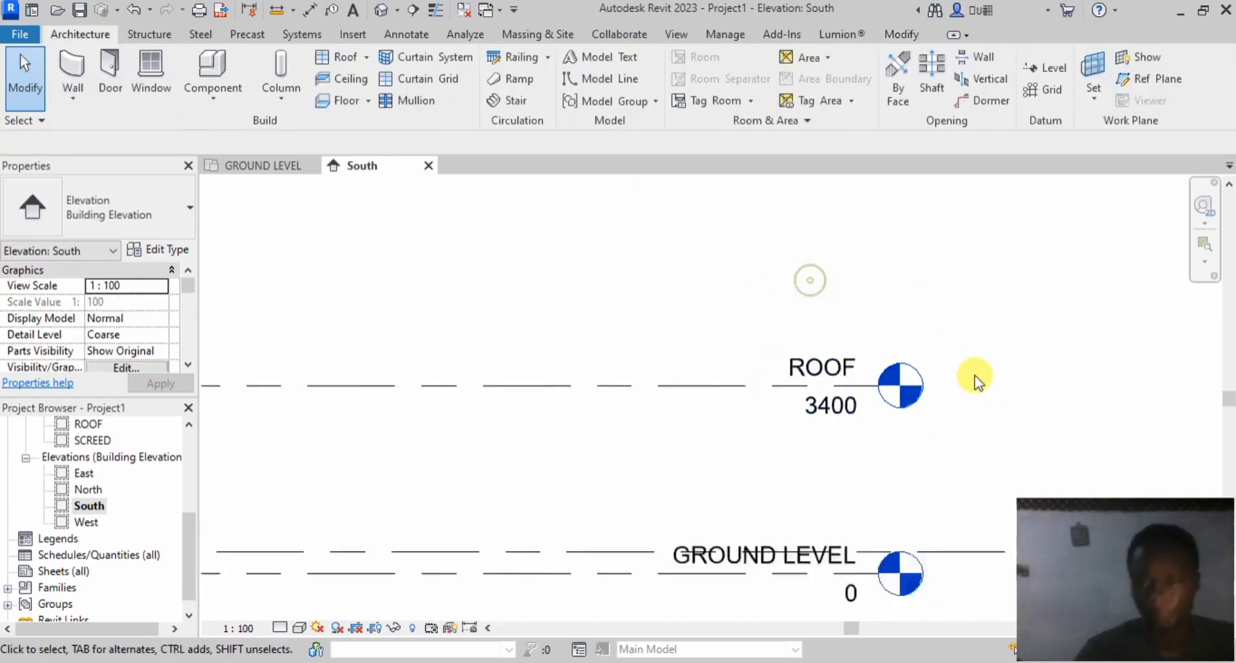
Step: Pan the South elevation to check every level head and the SCREED elevation
middle_drag(412, 424, 365, 412)
scroll(605, 377, down, 1)
middle_drag(624, 407, 592, 422)
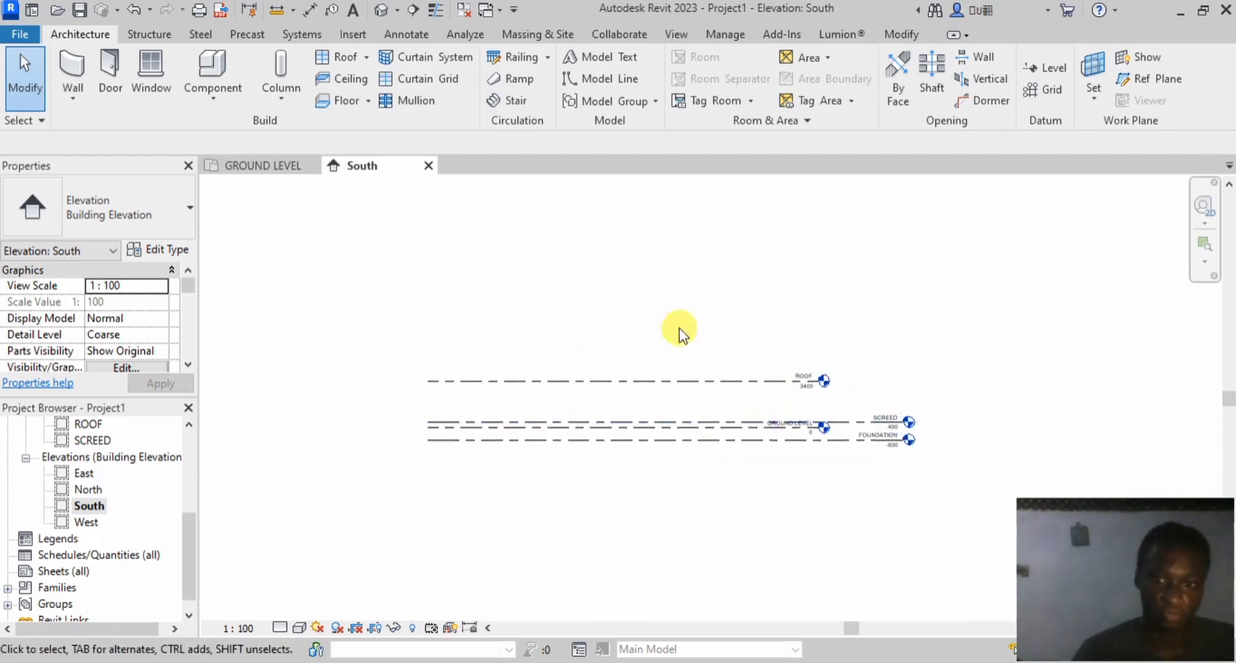
scroll(870, 430, up, 3)
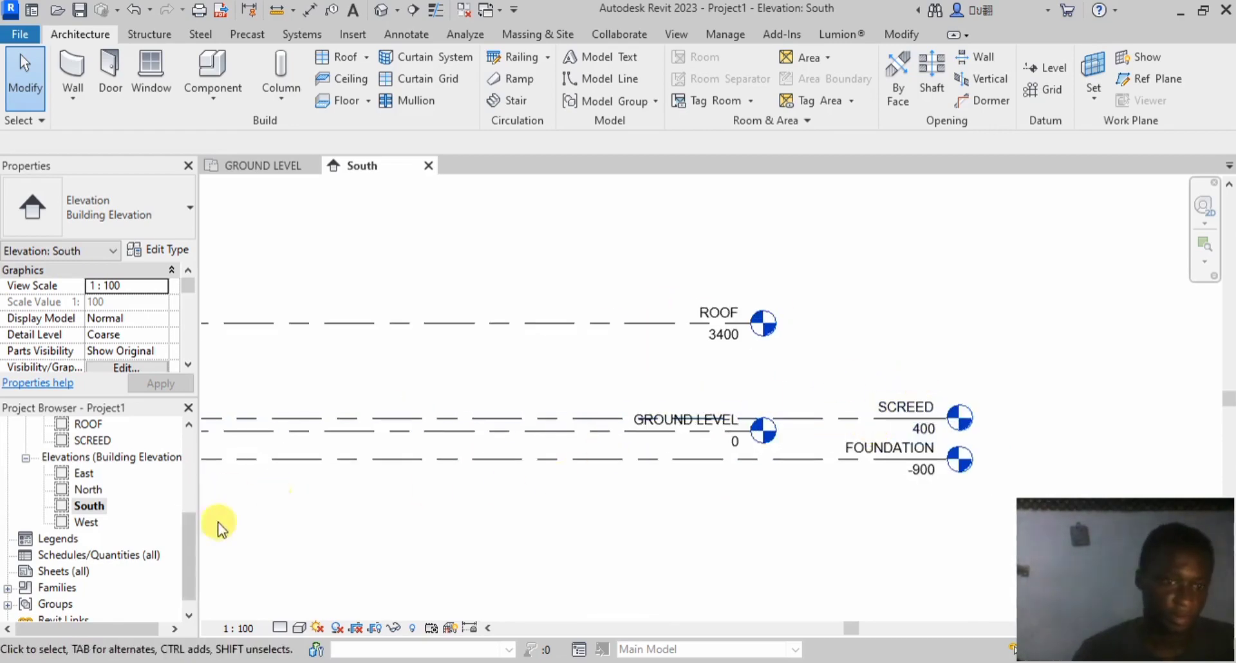
drag(188, 526, 193, 570)
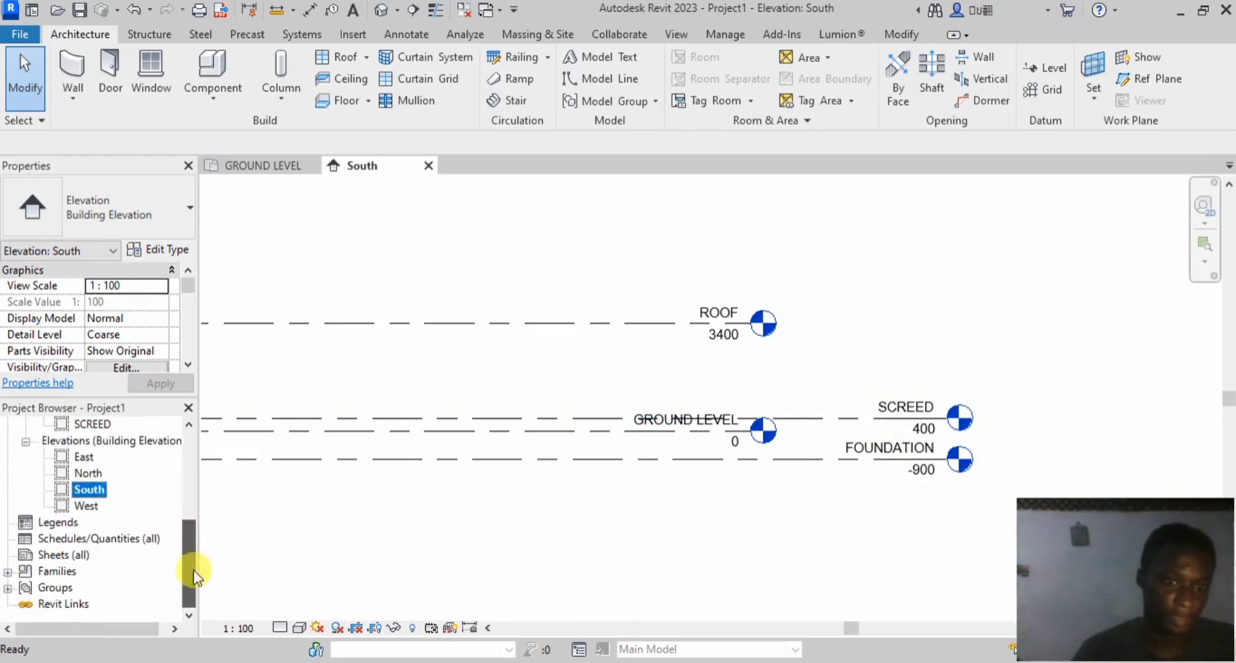
click(833, 415)
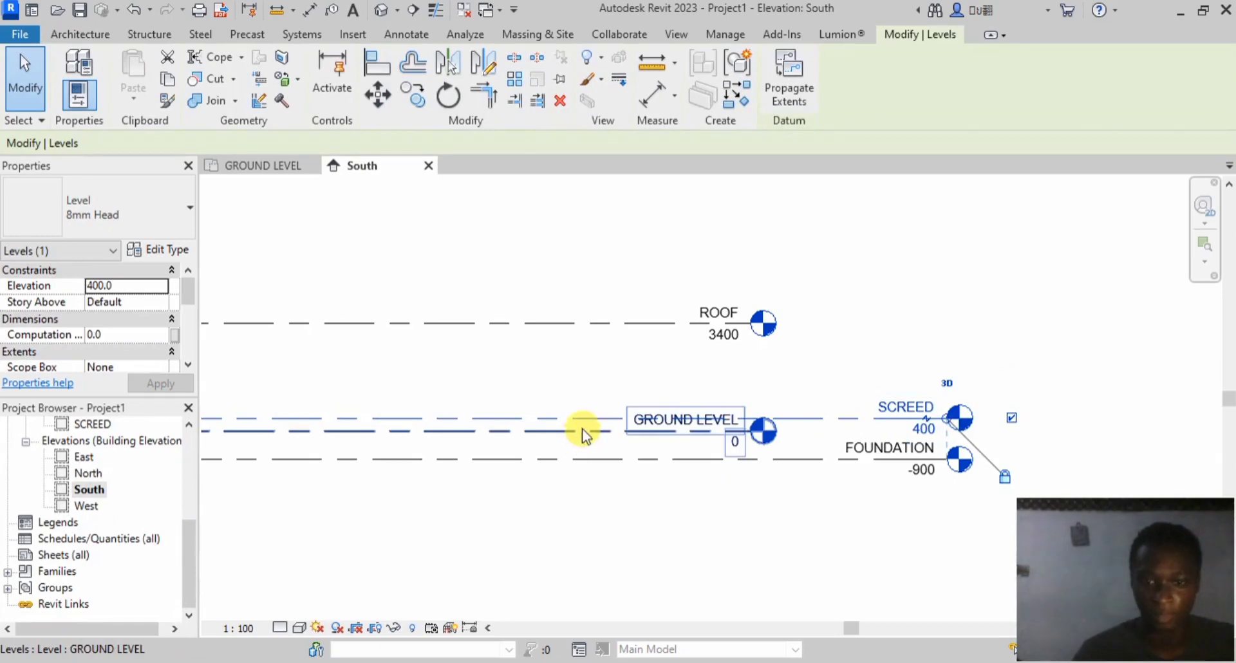
click(955, 298)
scroll(937, 418, down, 2)
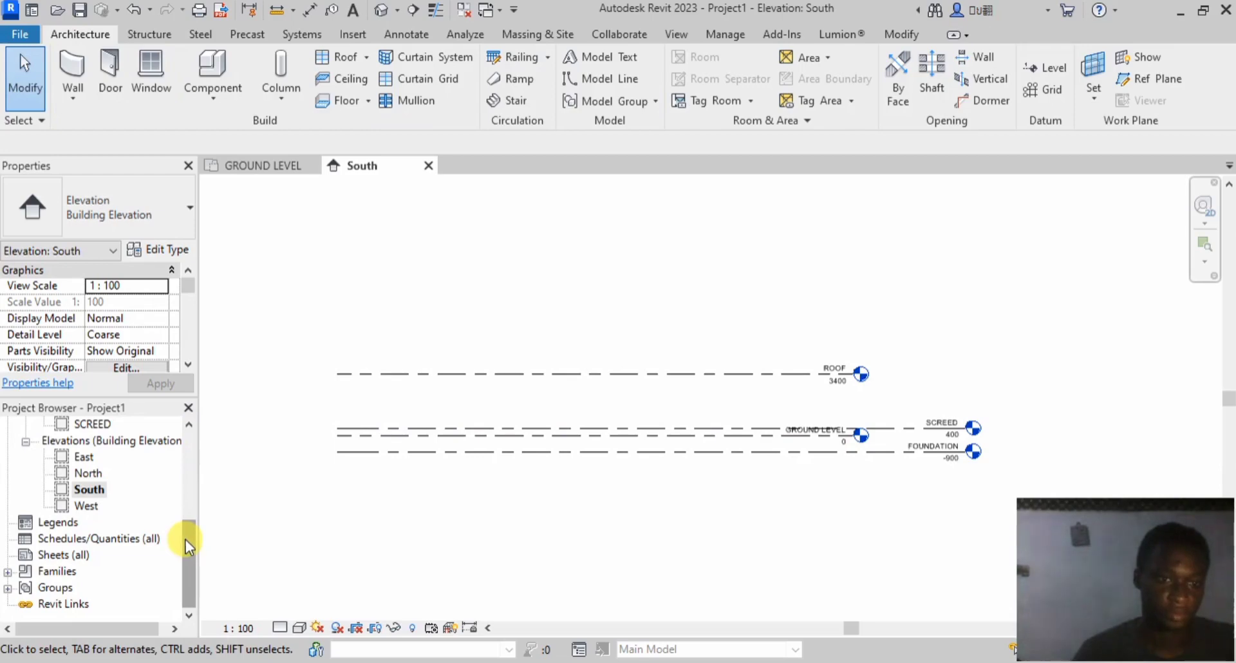
Step: Open the SCREED floor plan from the Project Browser
drag(185, 540, 191, 439)
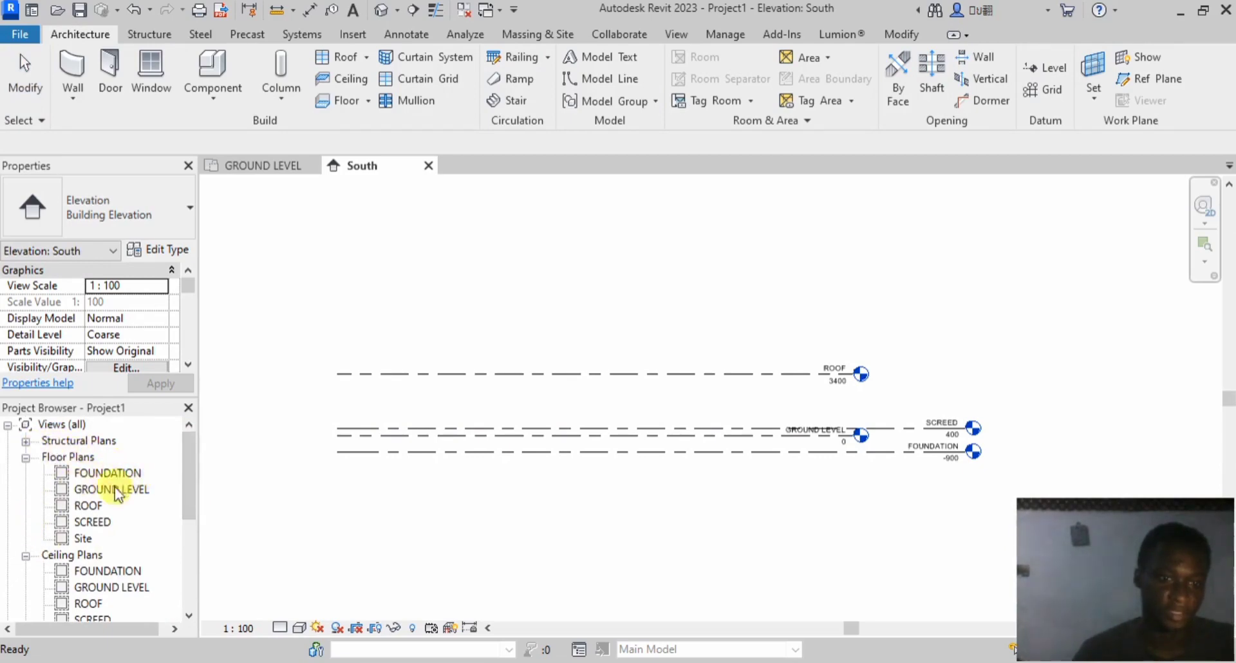
double_click(92, 522)
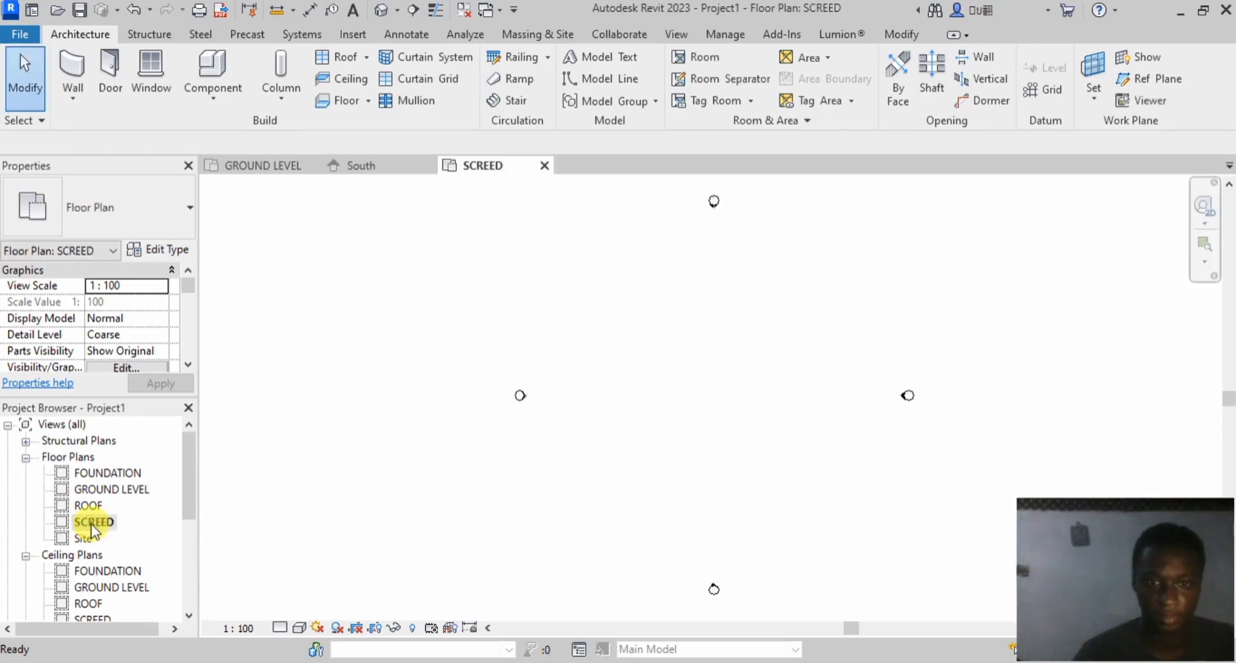
scroll(564, 392, down, 2)
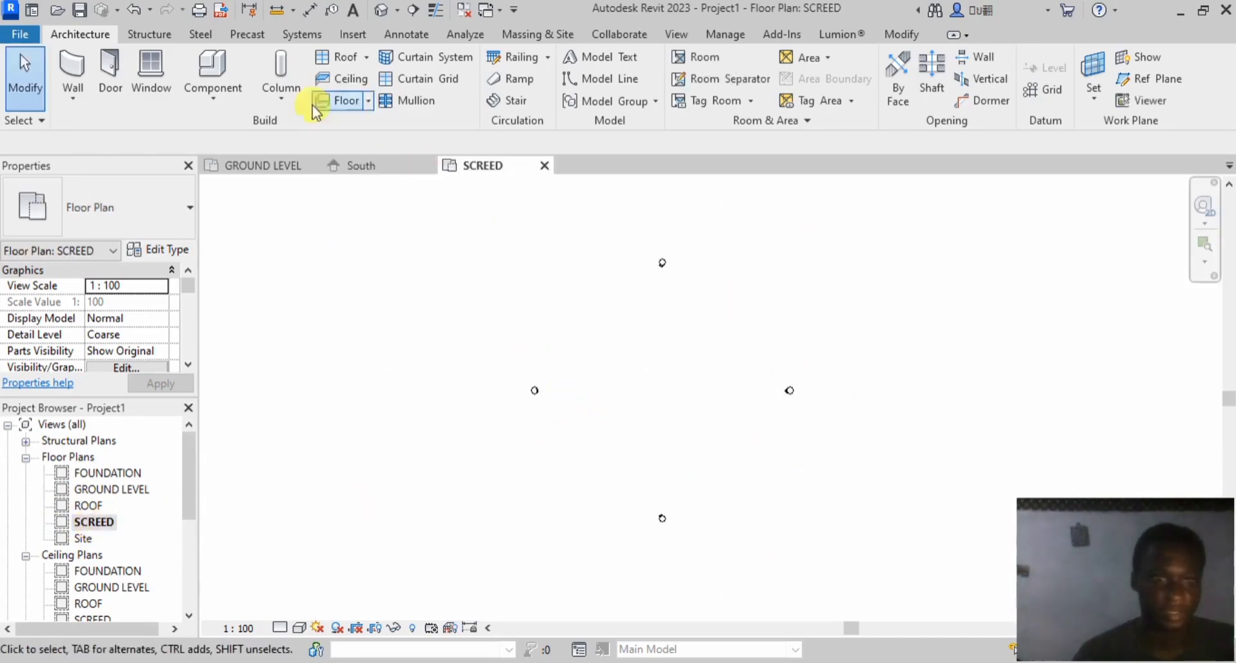
Step: Start the Wall tool, review the wall types keeping Generic - 200mm, and open its properties
click(78, 70)
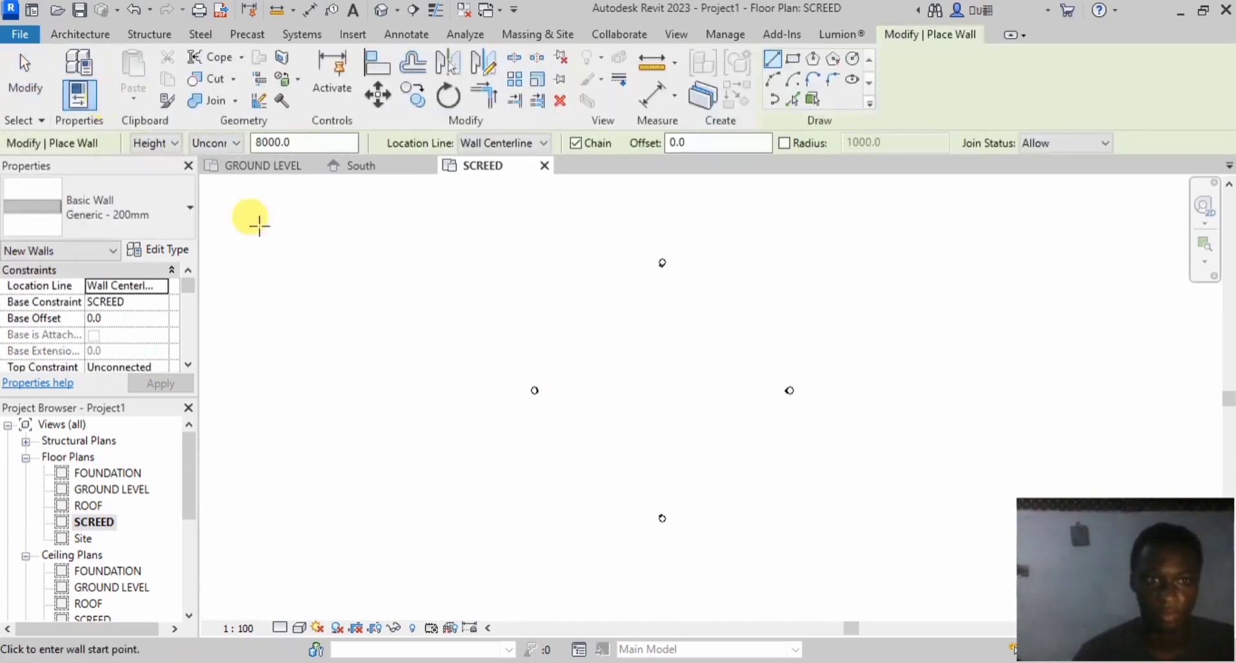
click(162, 206)
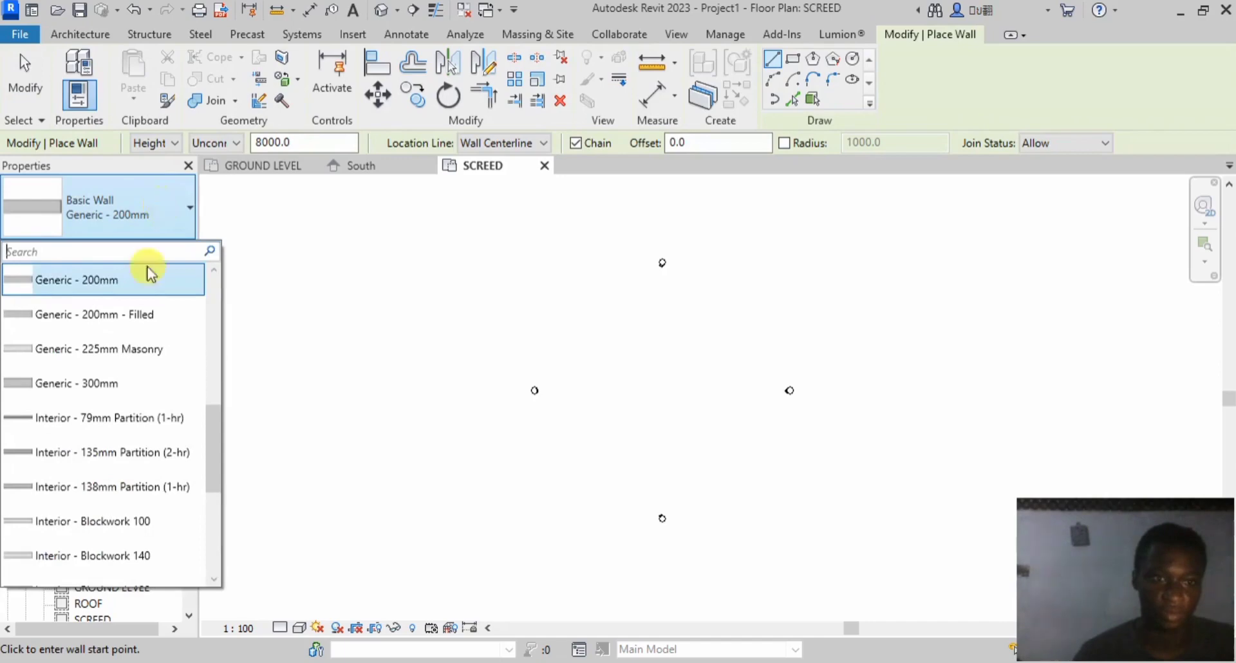
click(175, 286)
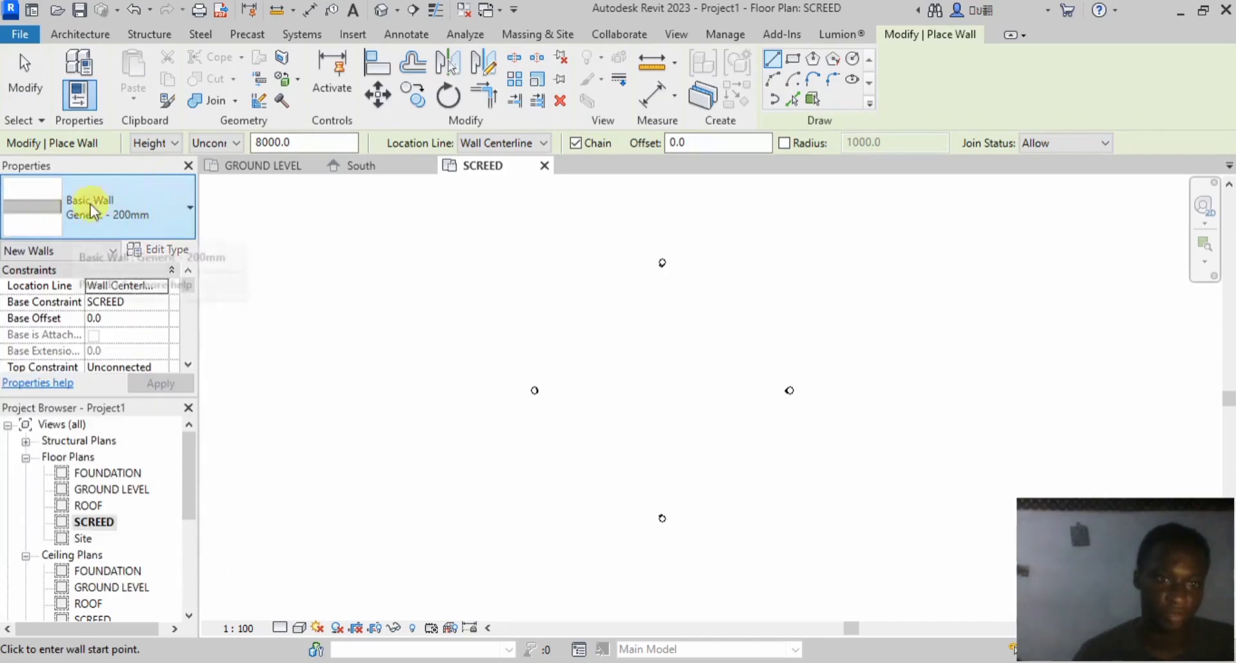
click(177, 211)
scroll(157, 367, up, 2)
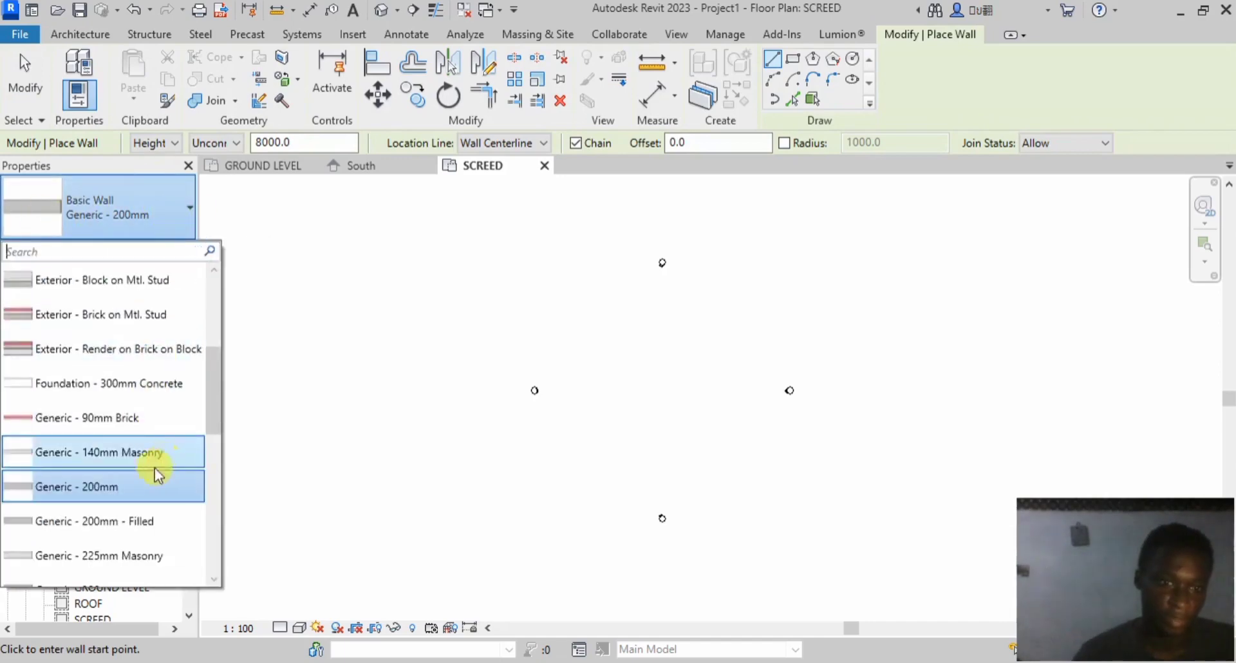
scroll(157, 456, down, 1)
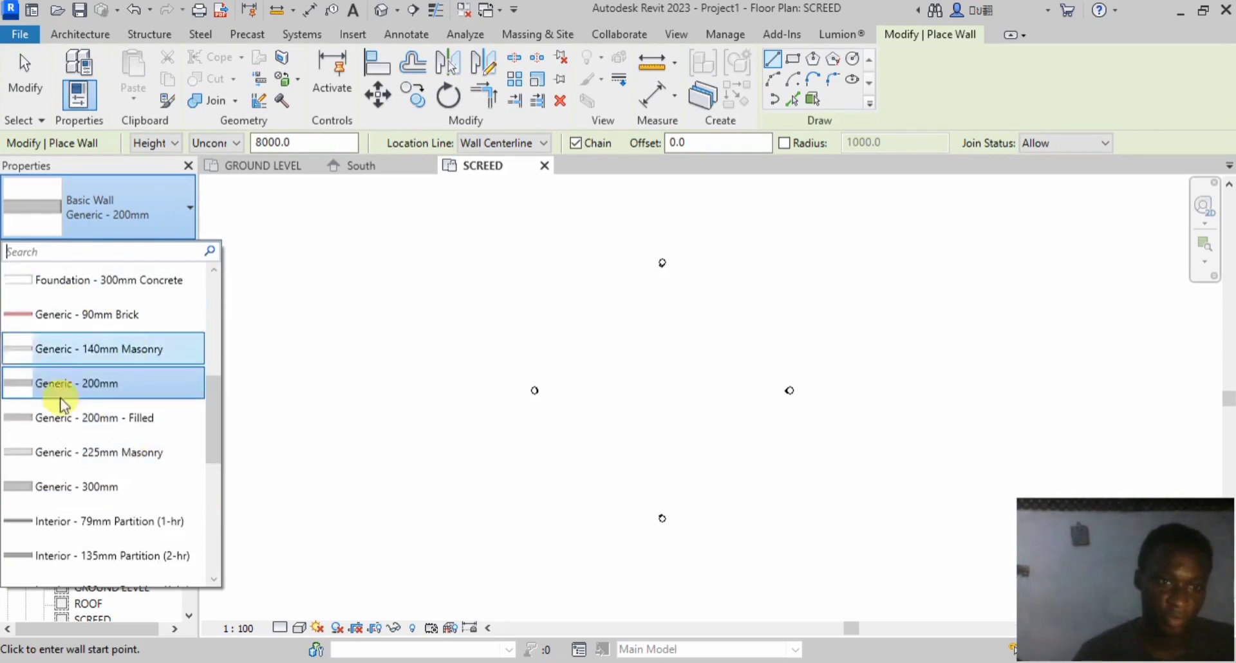
click(165, 201)
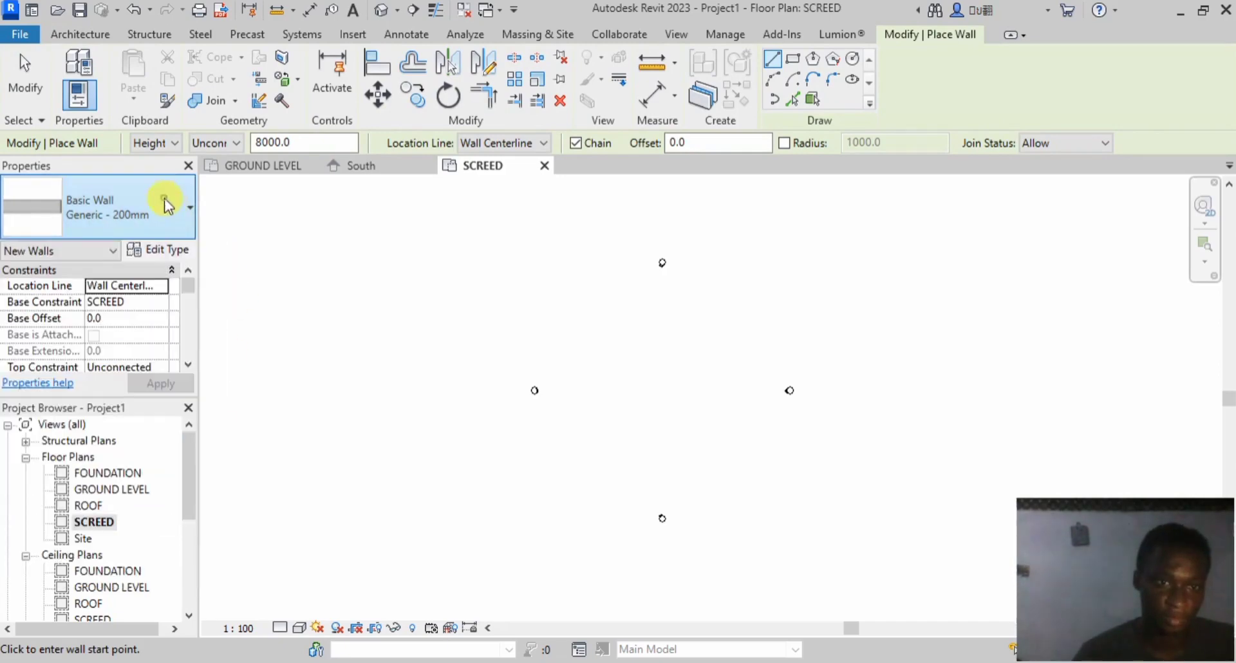
click(160, 252)
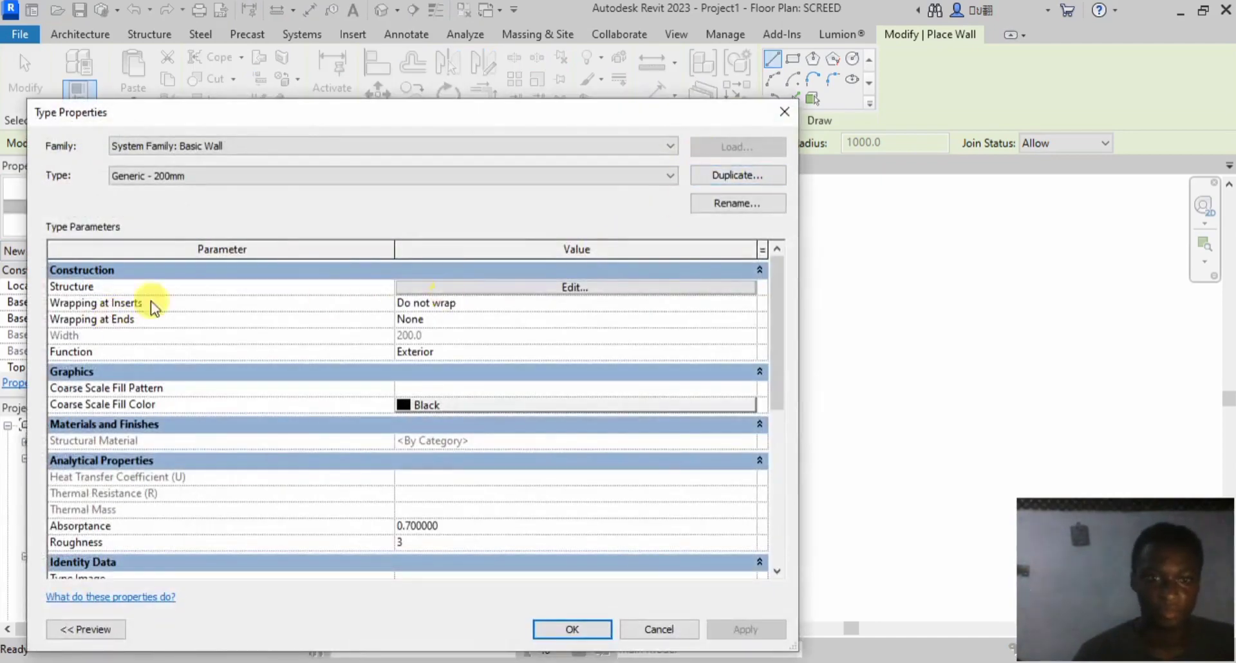
Step: Duplicate the wall type as Generic - 200mm 2 with a 150 structure layer thickness
click(708, 178)
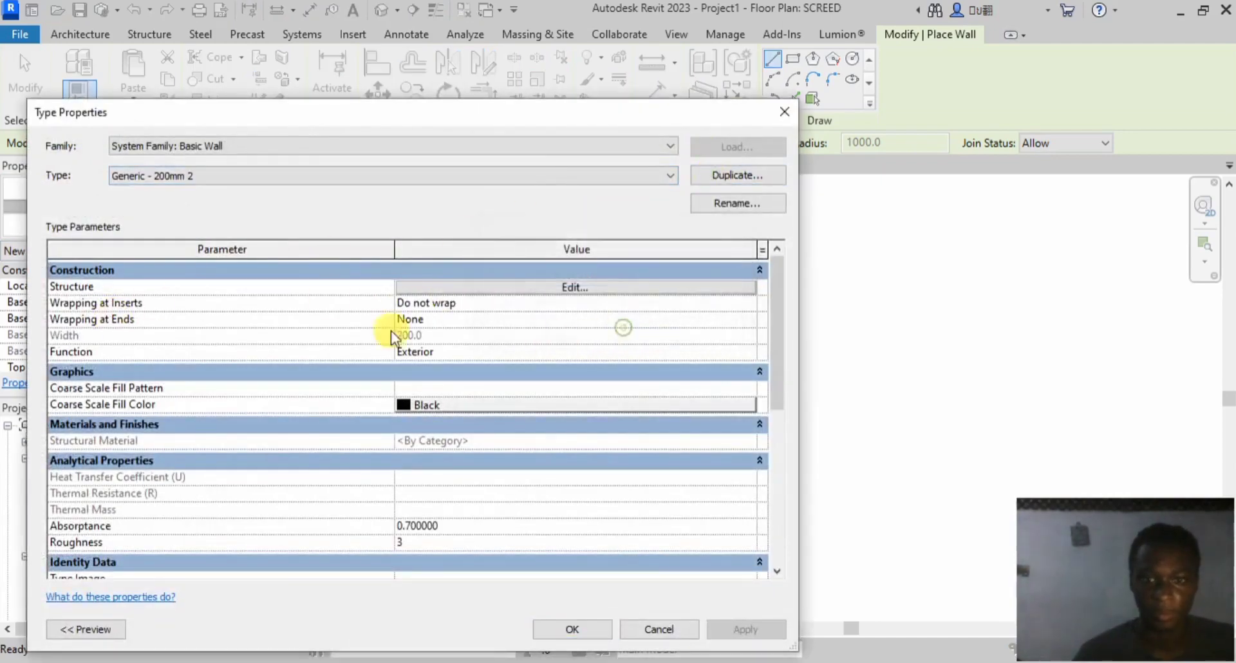
click(624, 327)
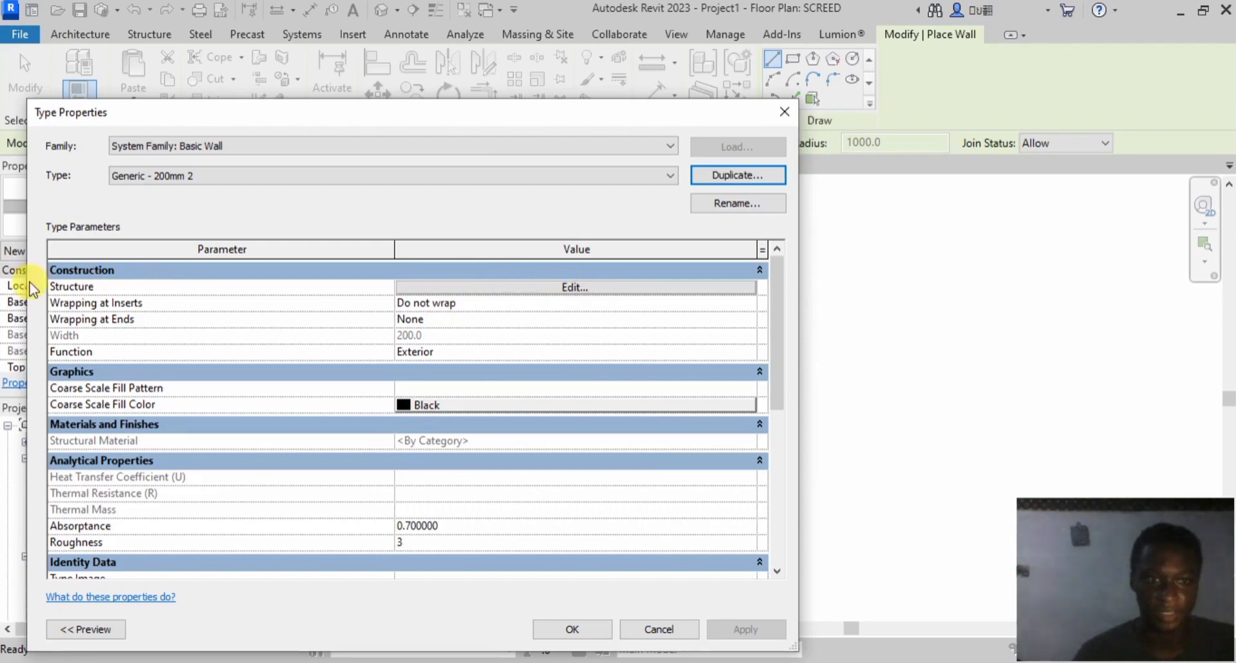
click(548, 289)
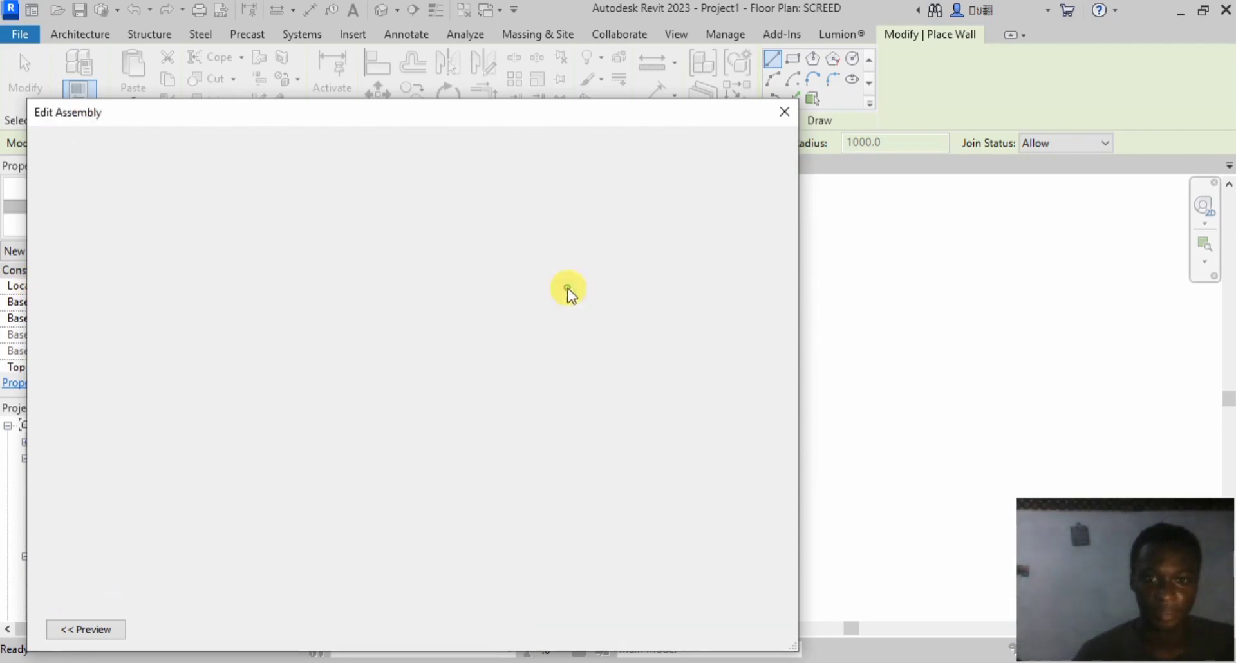
click(435, 283)
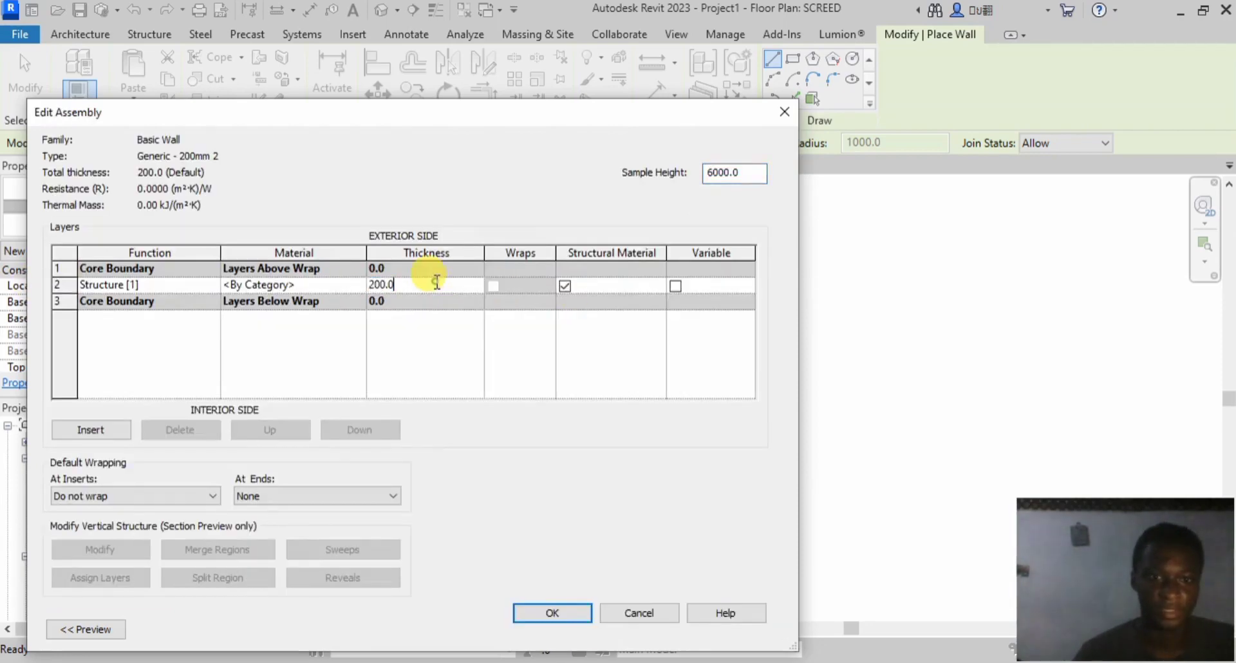
double_click(435, 283)
text(1)
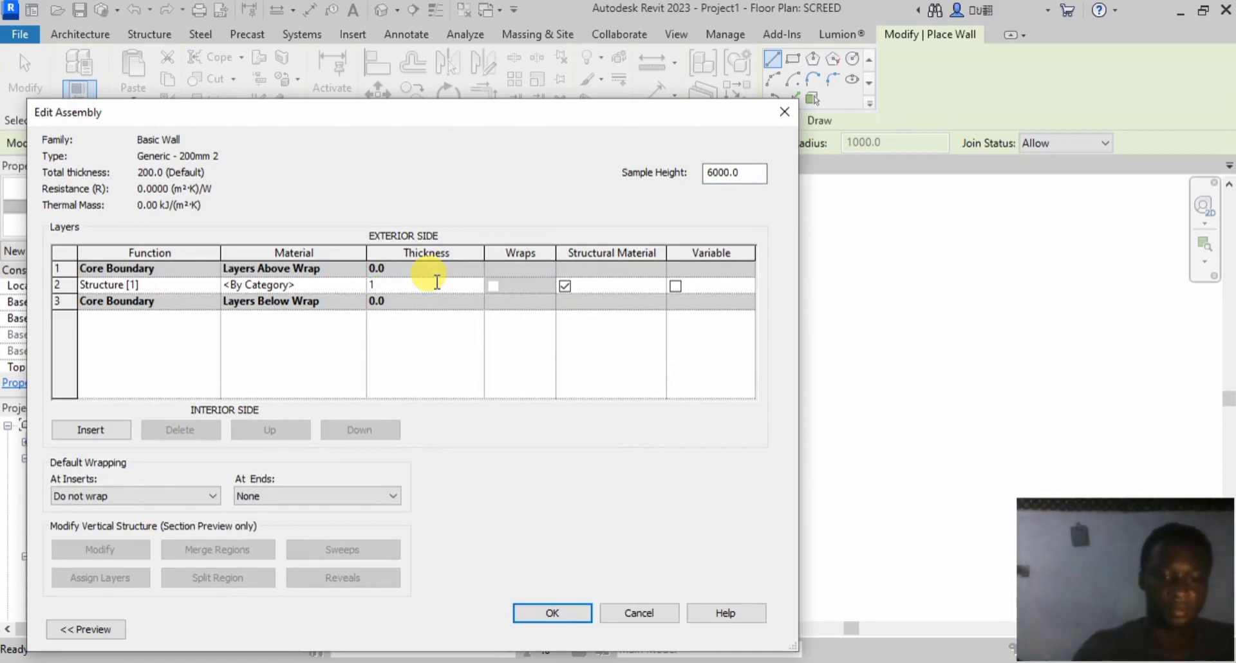
text(50)
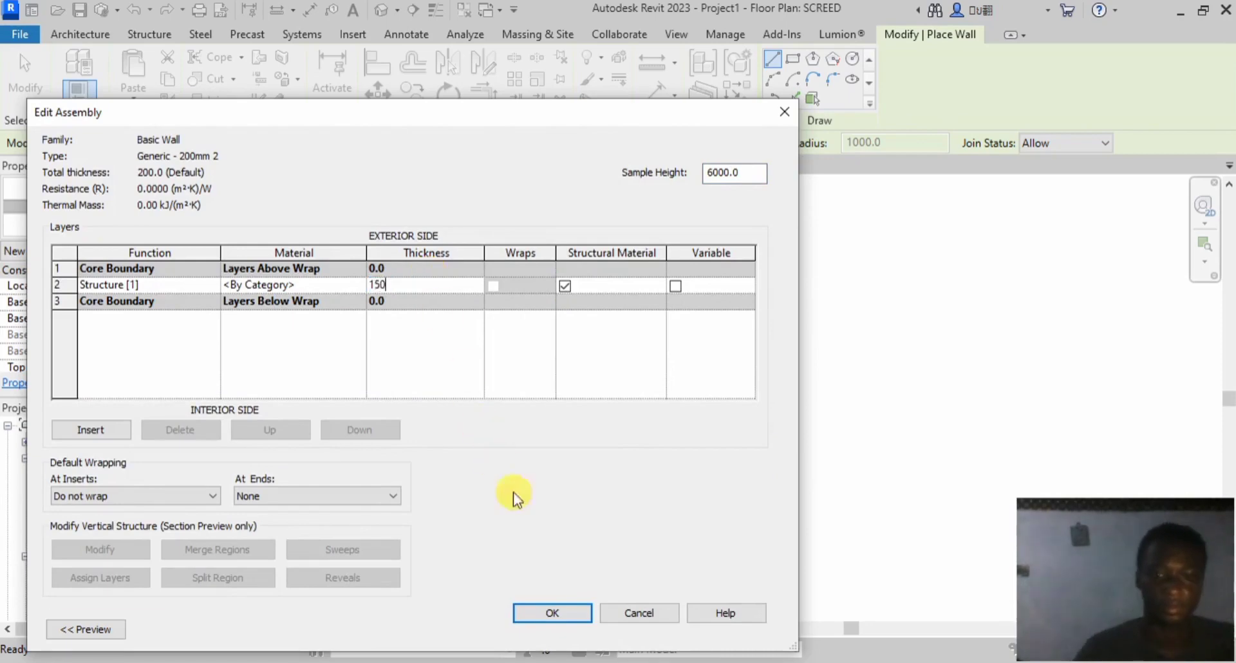
click(551, 615)
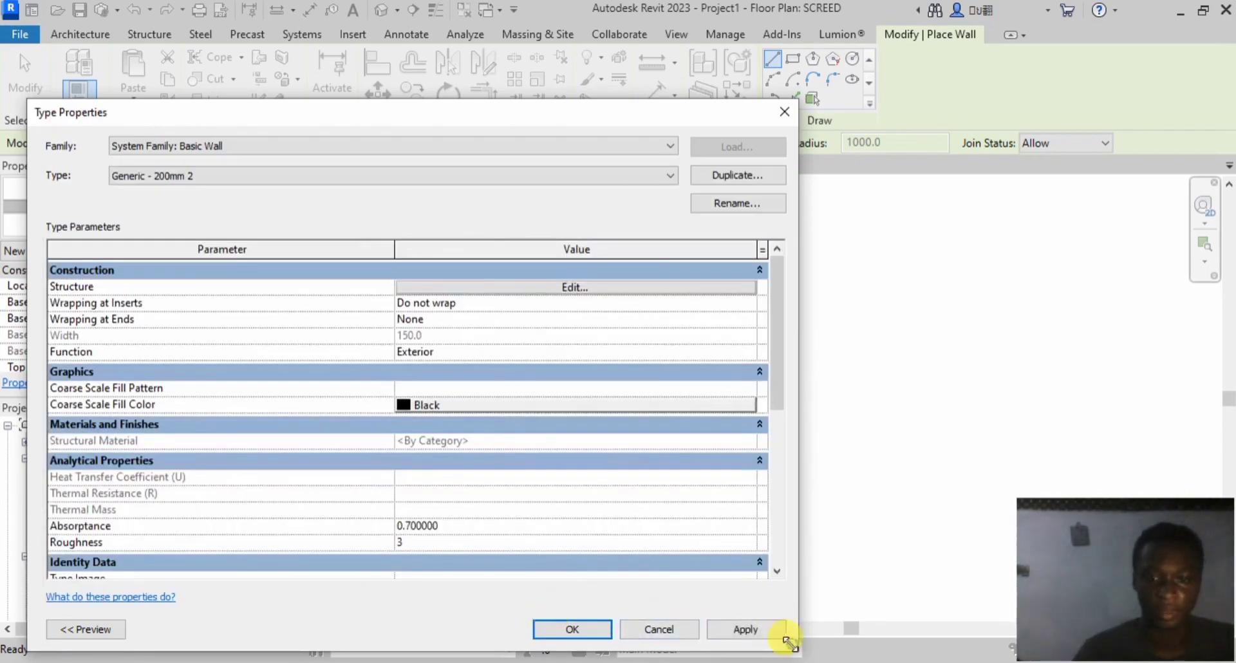
click(758, 634)
Step: Set the new walls' Top Constraint to Up to level: ROOF so they rise from SCREED
click(572, 630)
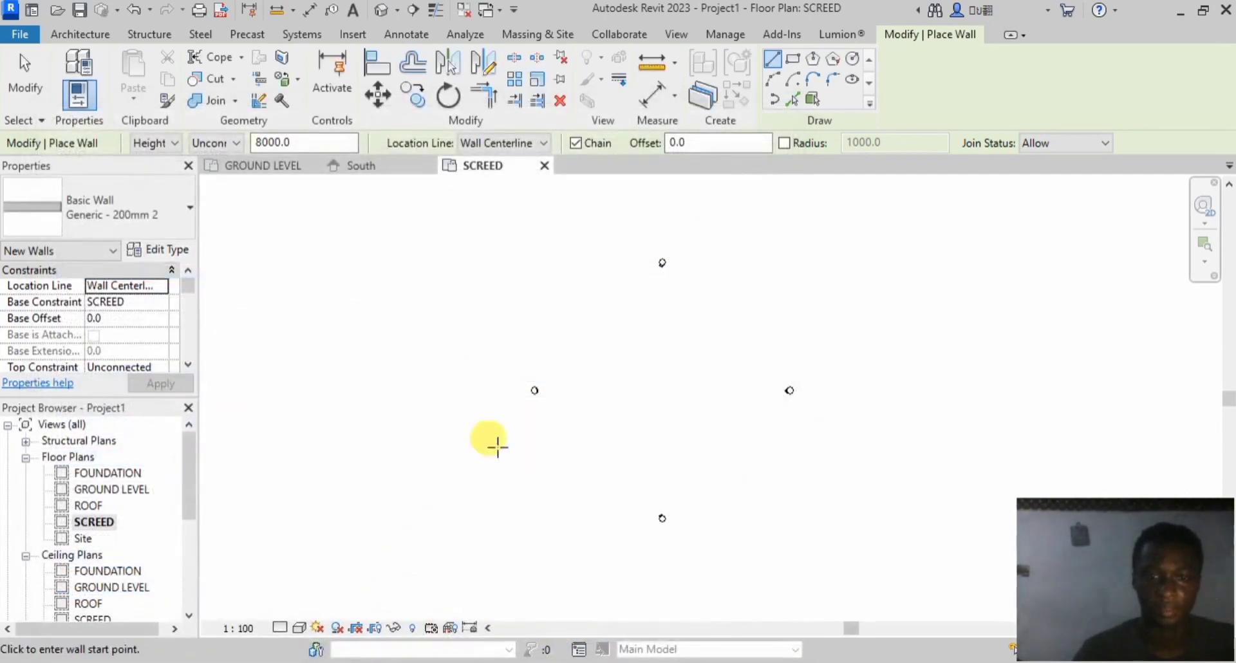
scroll(593, 386, up, 1)
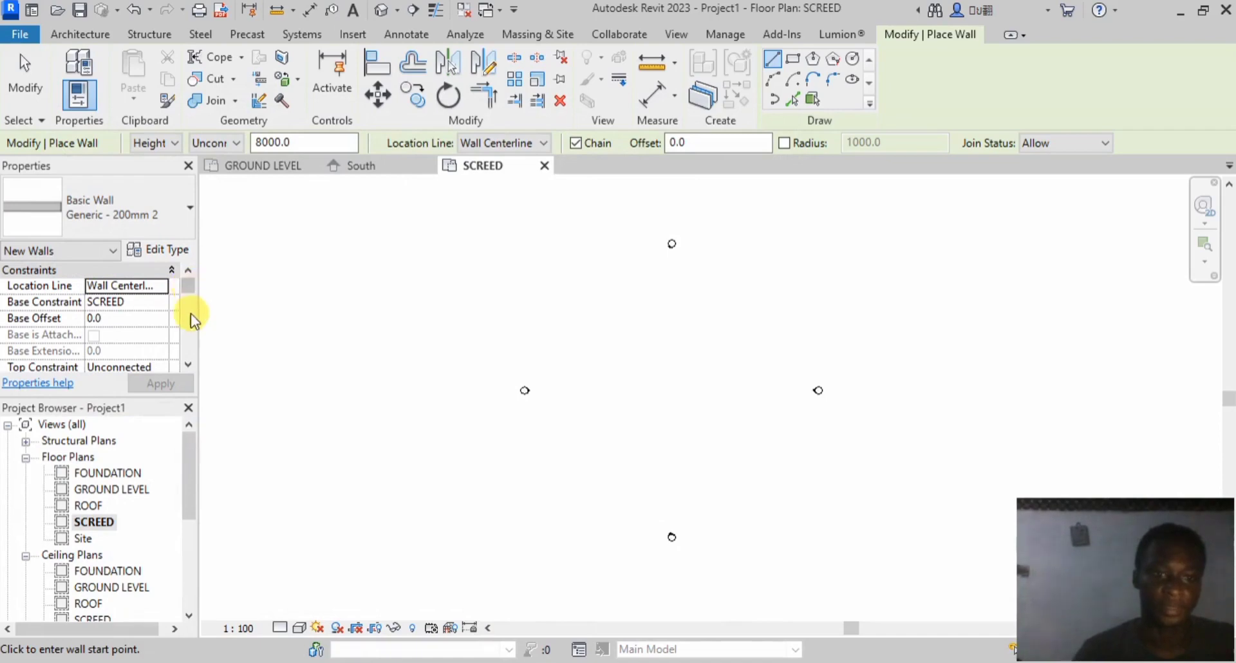
scroll(172, 347, down, 2)
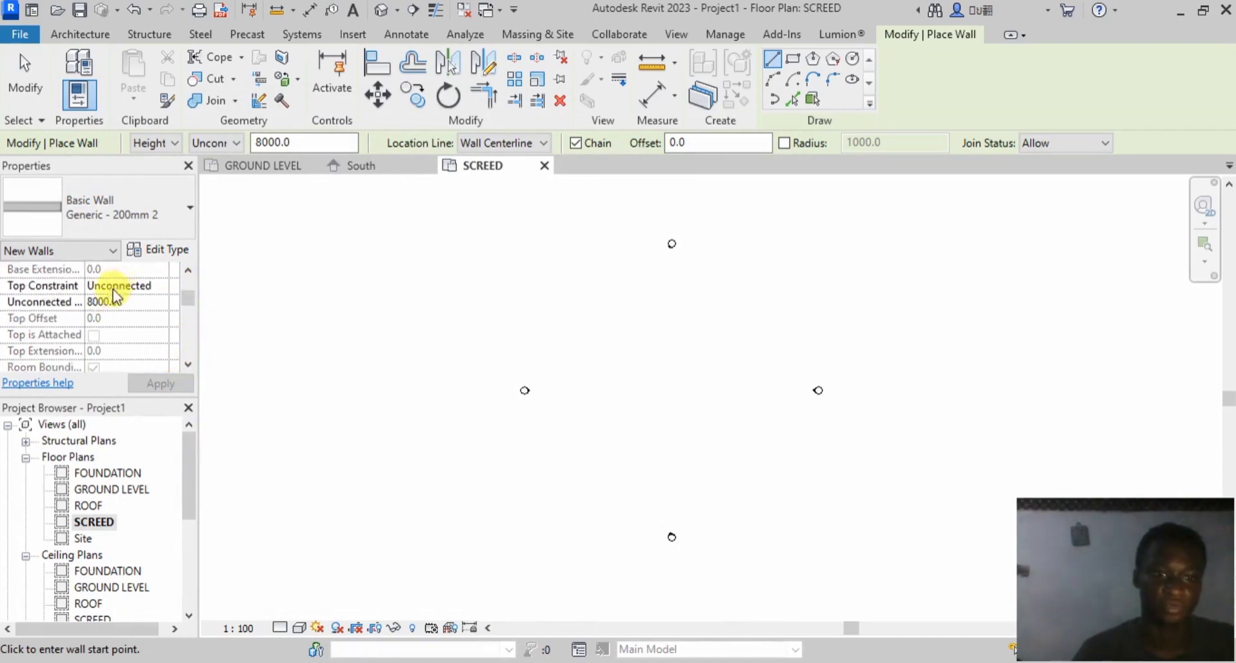
scroll(112, 290, up, 1)
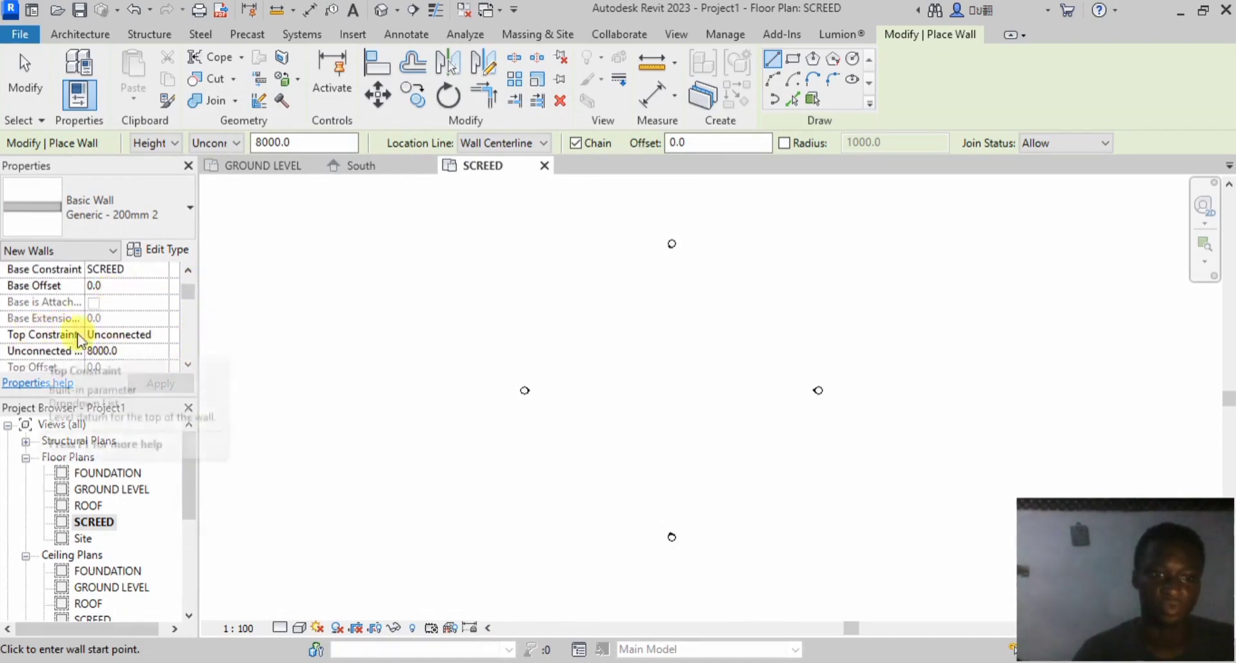
click(161, 335)
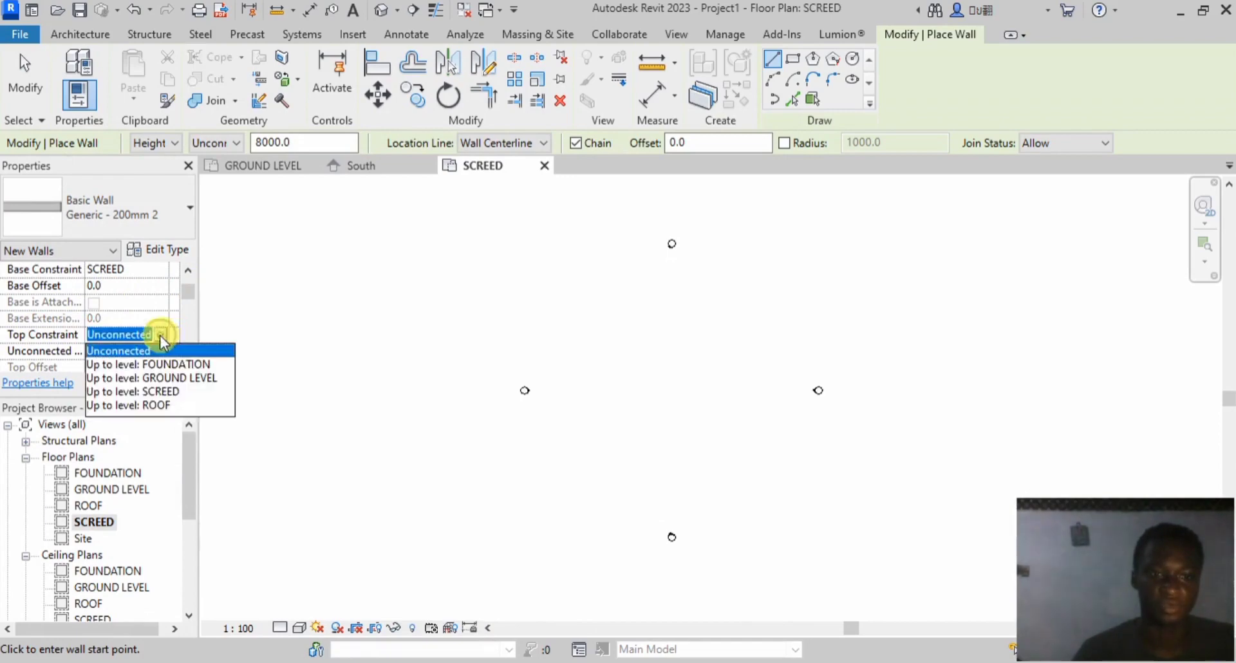
click(131, 405)
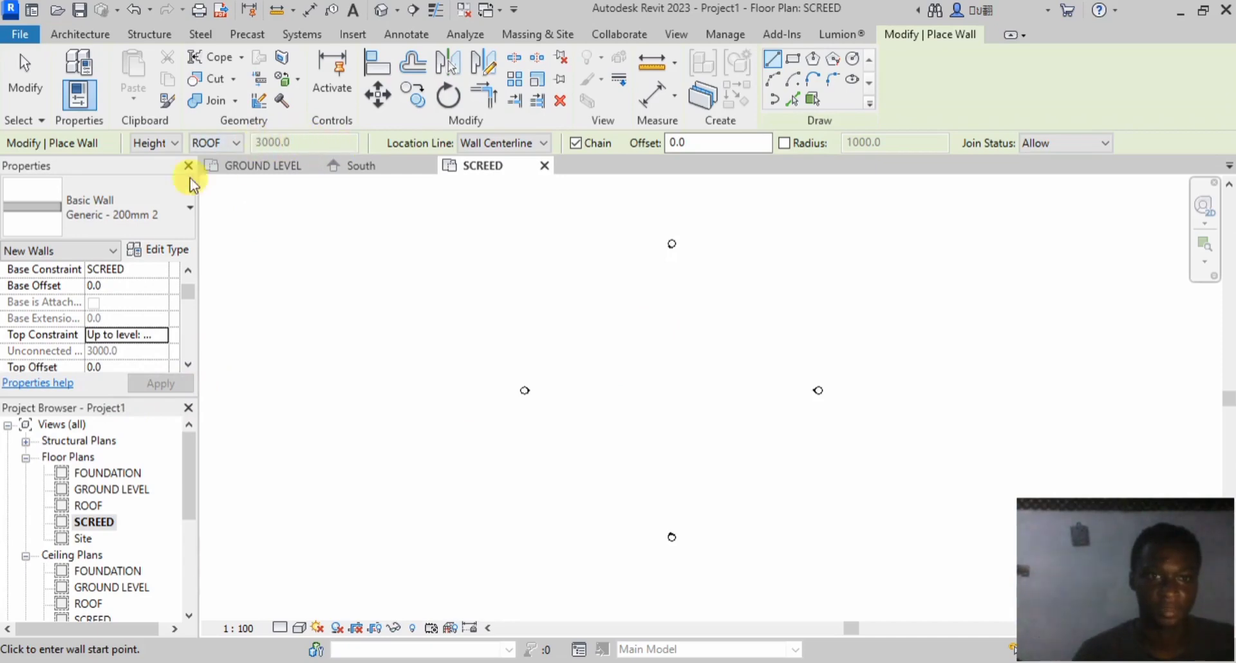
click(93, 29)
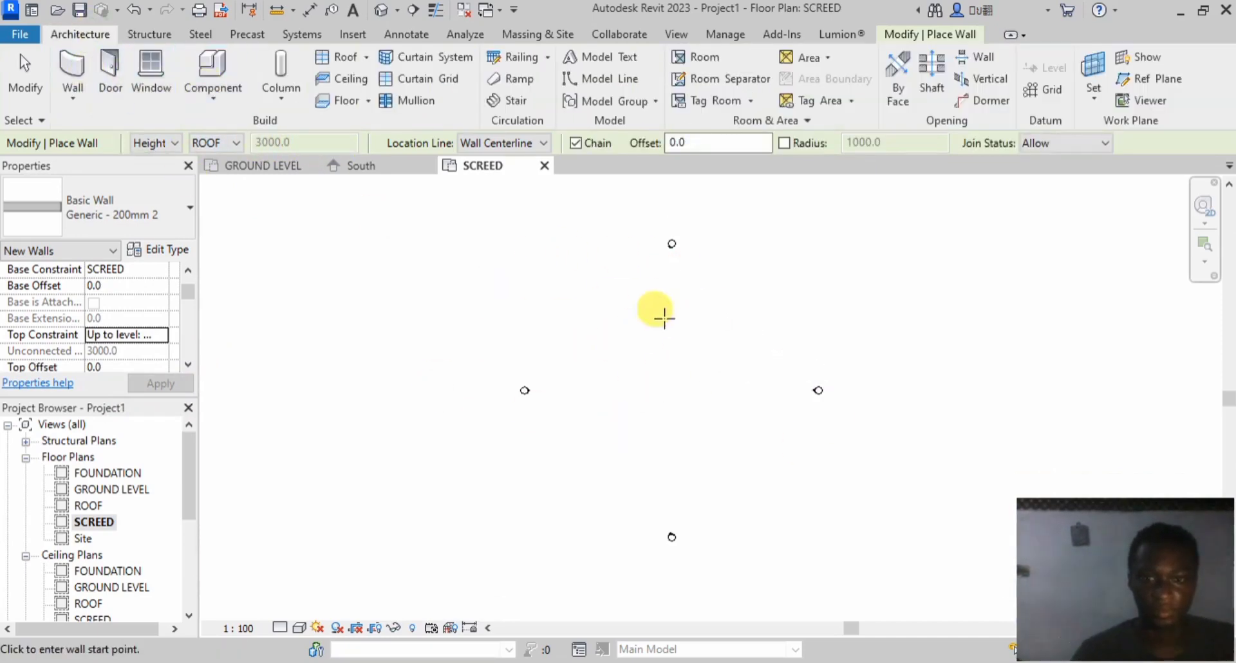
scroll(625, 331, up, 1)
scroll(632, 314, up, 2)
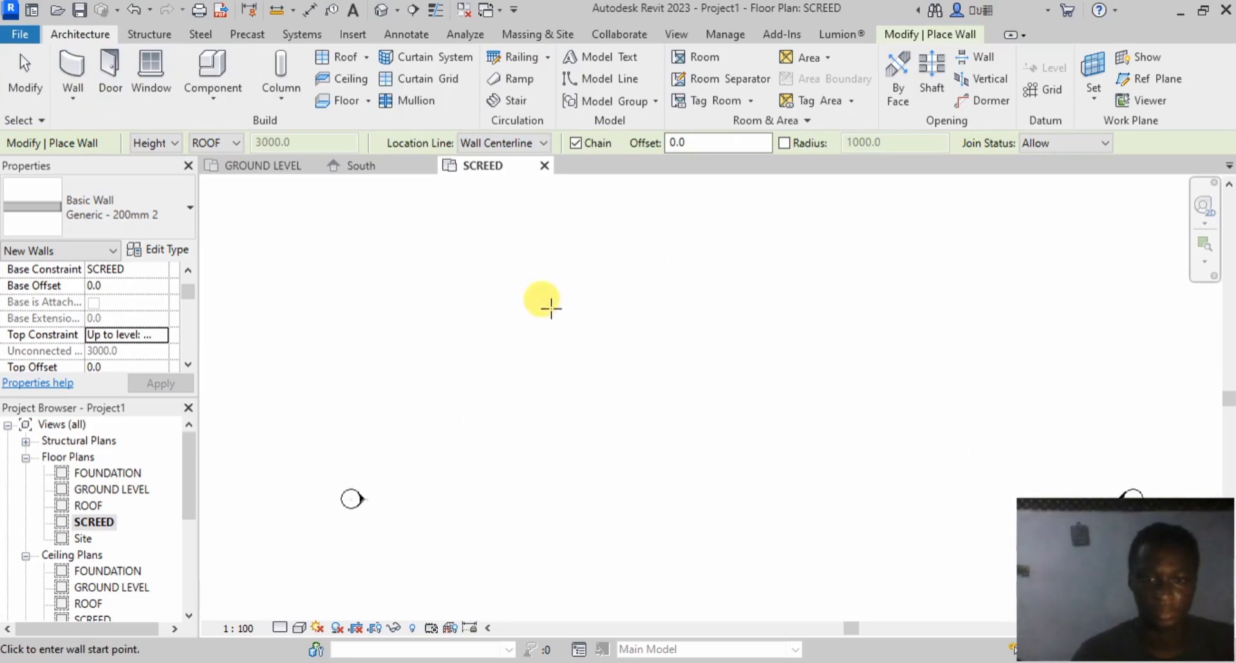
scroll(543, 308, down, 3)
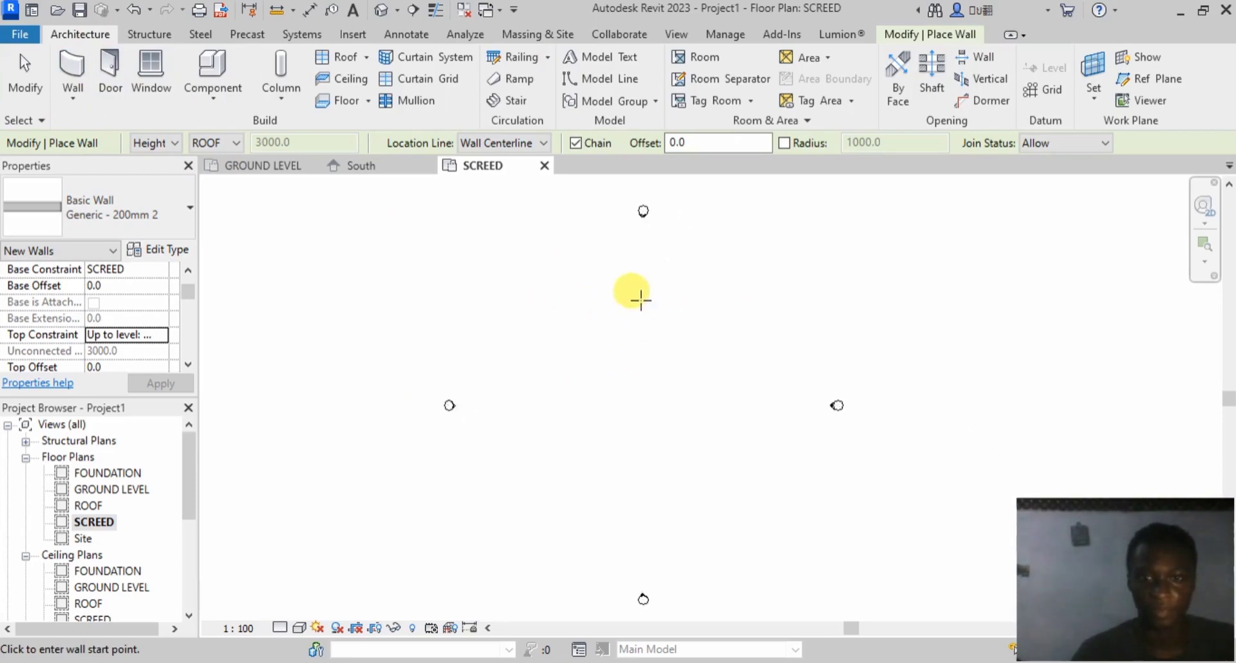
scroll(633, 295, down, 1)
middle_drag(615, 403, 640, 406)
scroll(629, 375, up, 1)
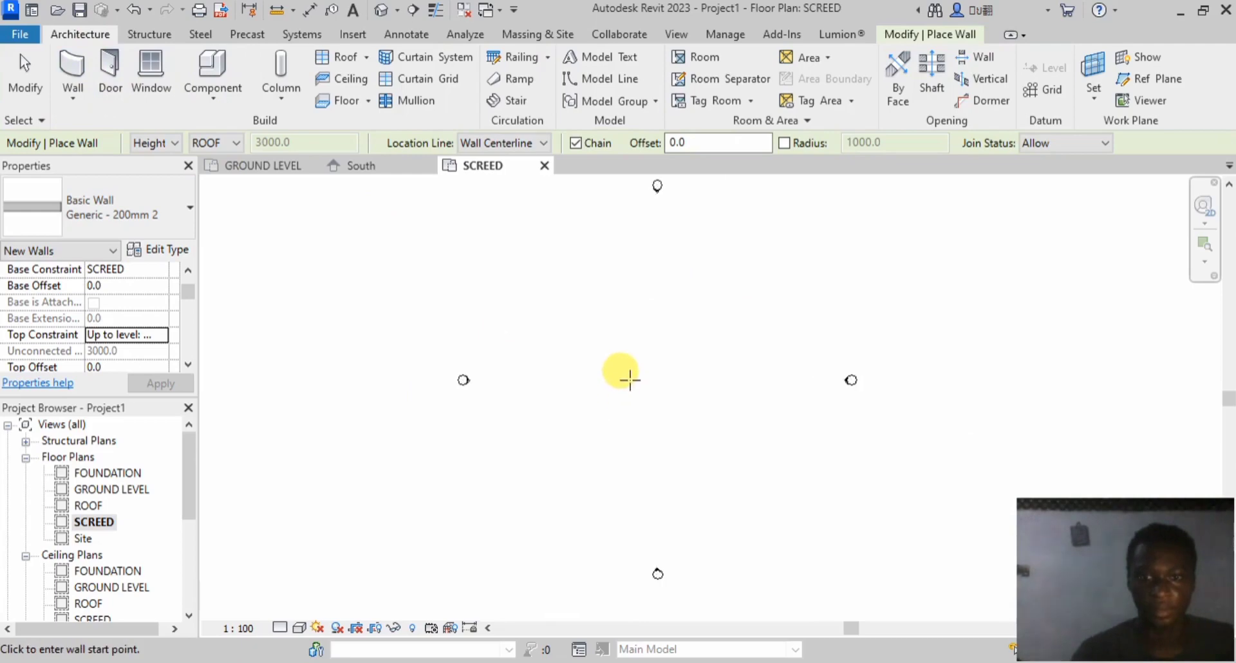
scroll(629, 341, down, 1)
middle_drag(656, 323, 657, 338)
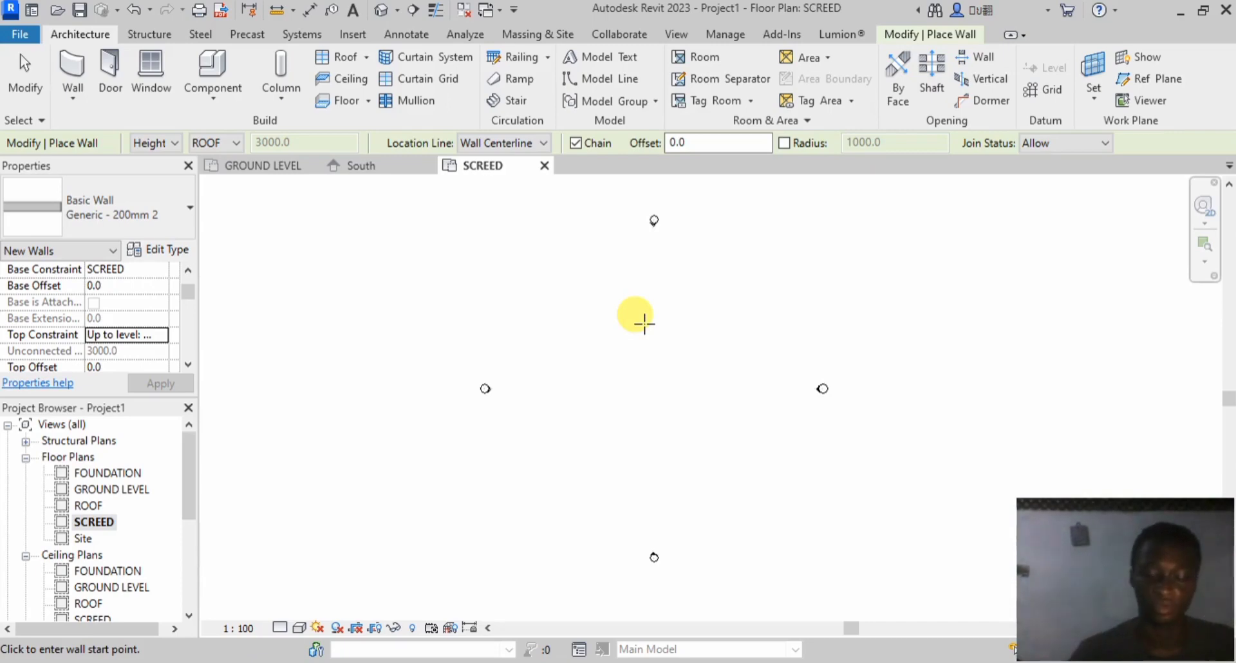
scroll(550, 406, up, 1)
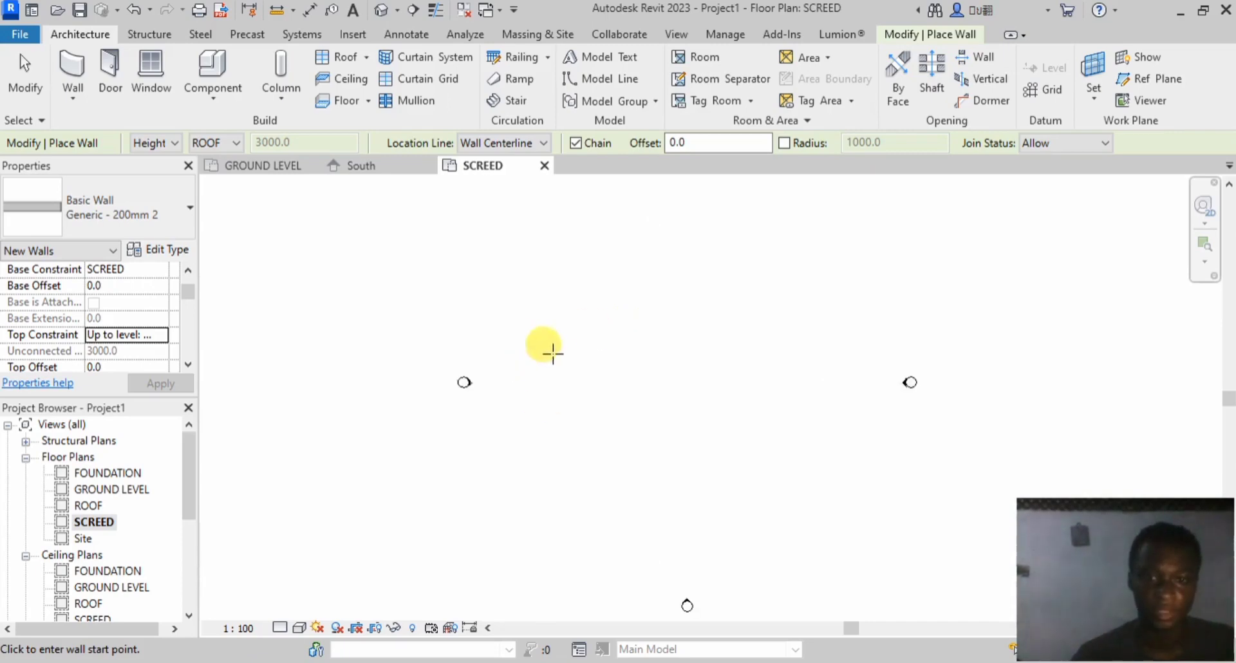
Step: Draw the left vertical outer wall, then the top wall about 11400 to the right
click(545, 290)
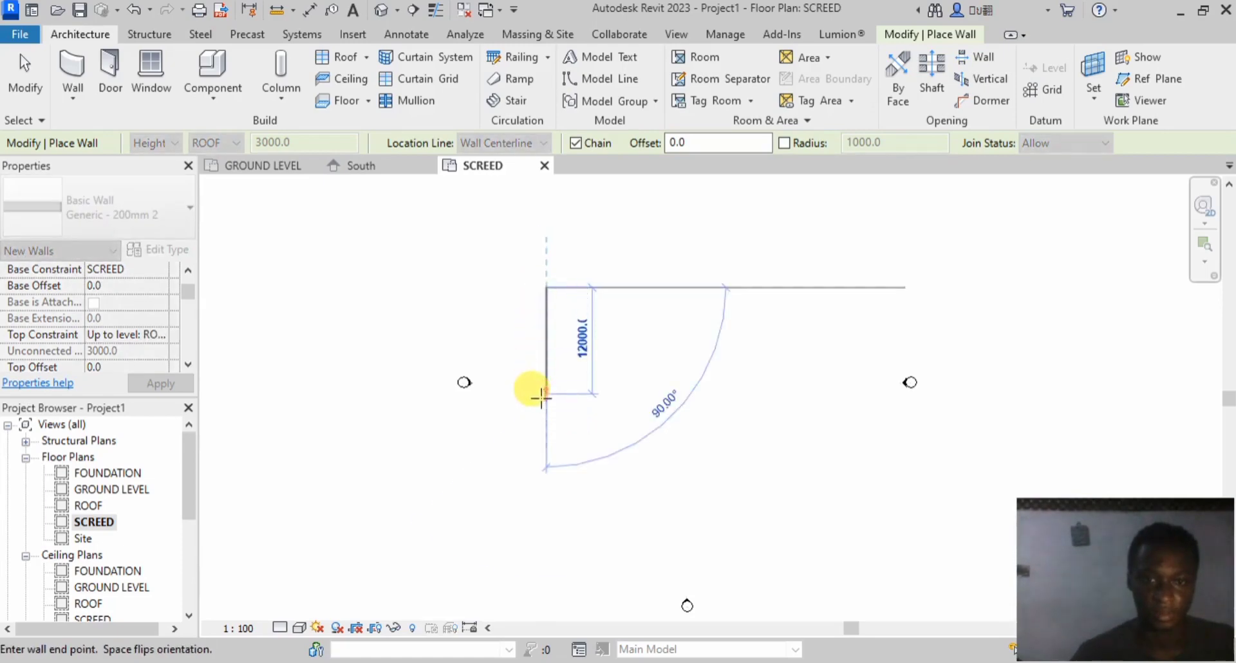
right_click(641, 358)
click(641, 362)
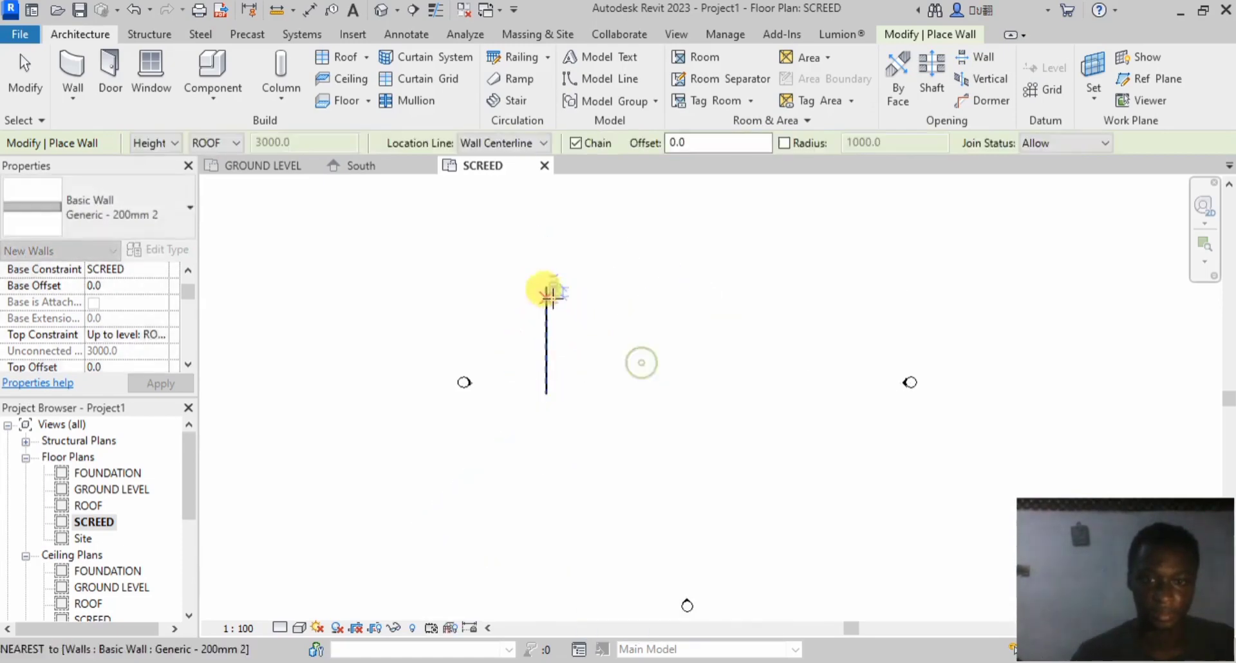
scroll(546, 288, up, 2)
click(546, 288)
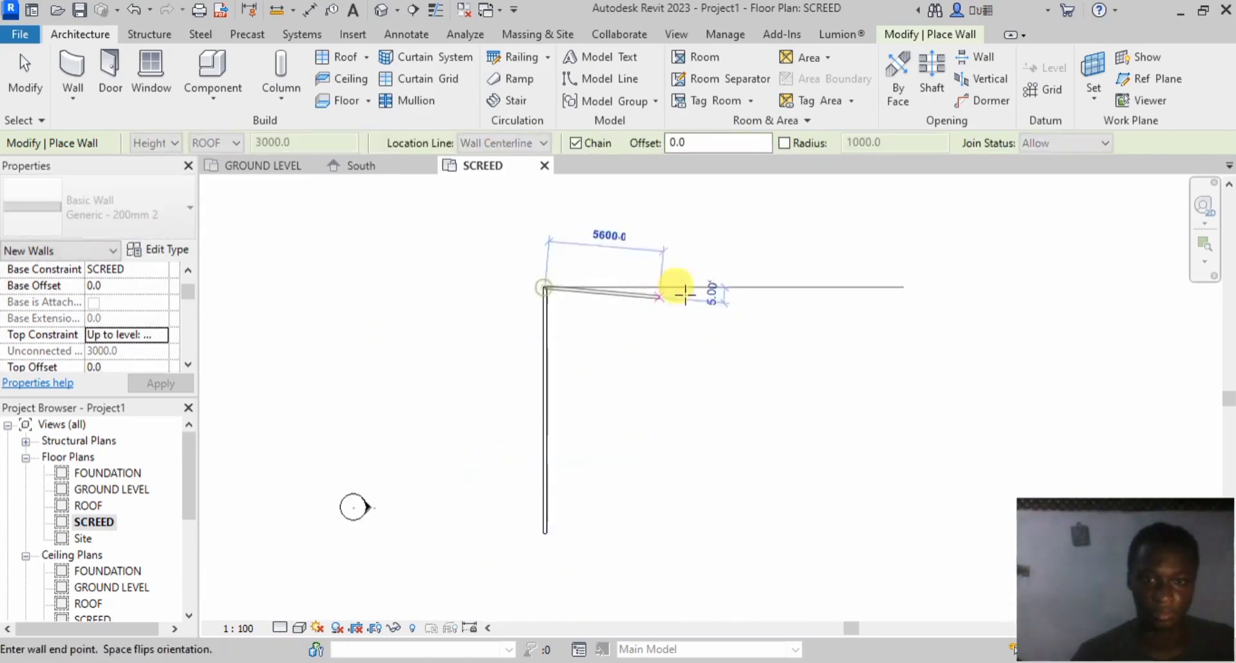
click(777, 287)
right_click(777, 291)
click(825, 305)
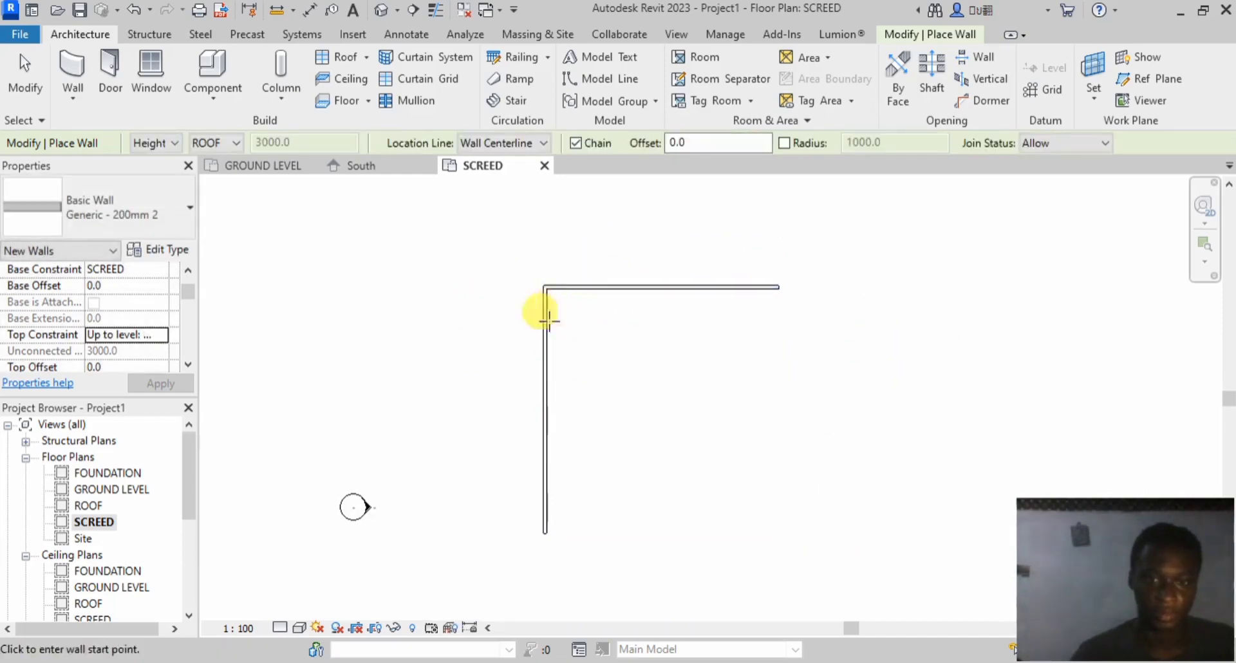
Step: Draw a partition starting 4500 along the top wall, running partway down the plan
scroll(543, 278, up, 2)
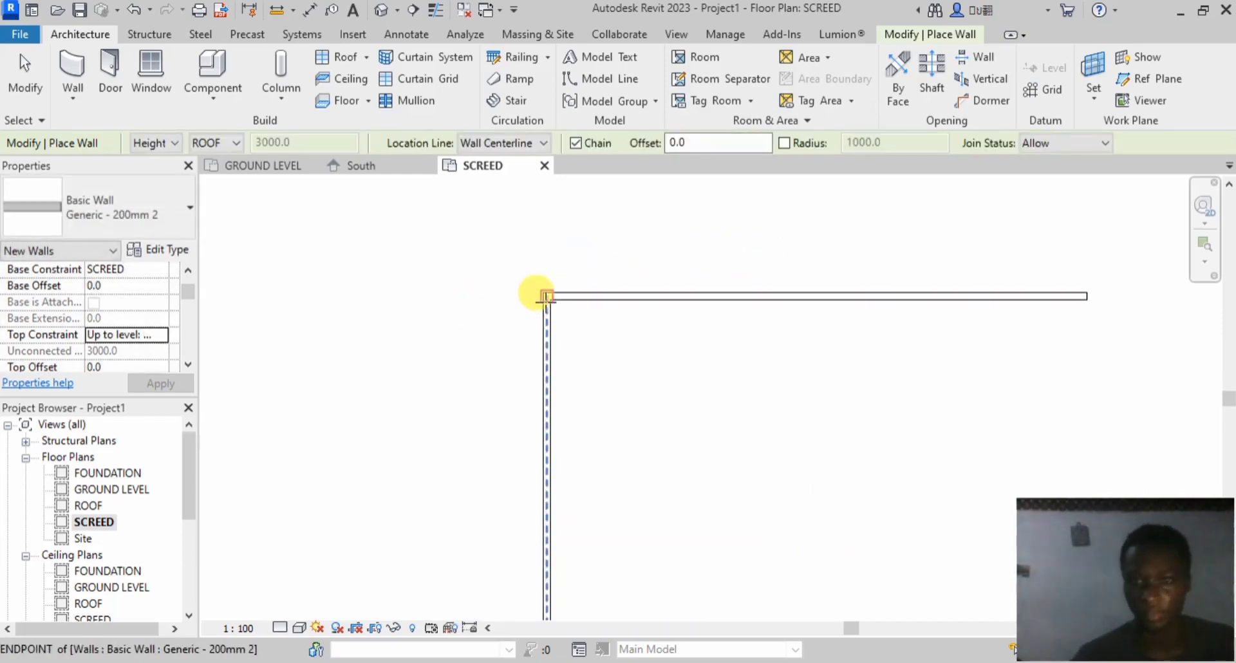
click(545, 291)
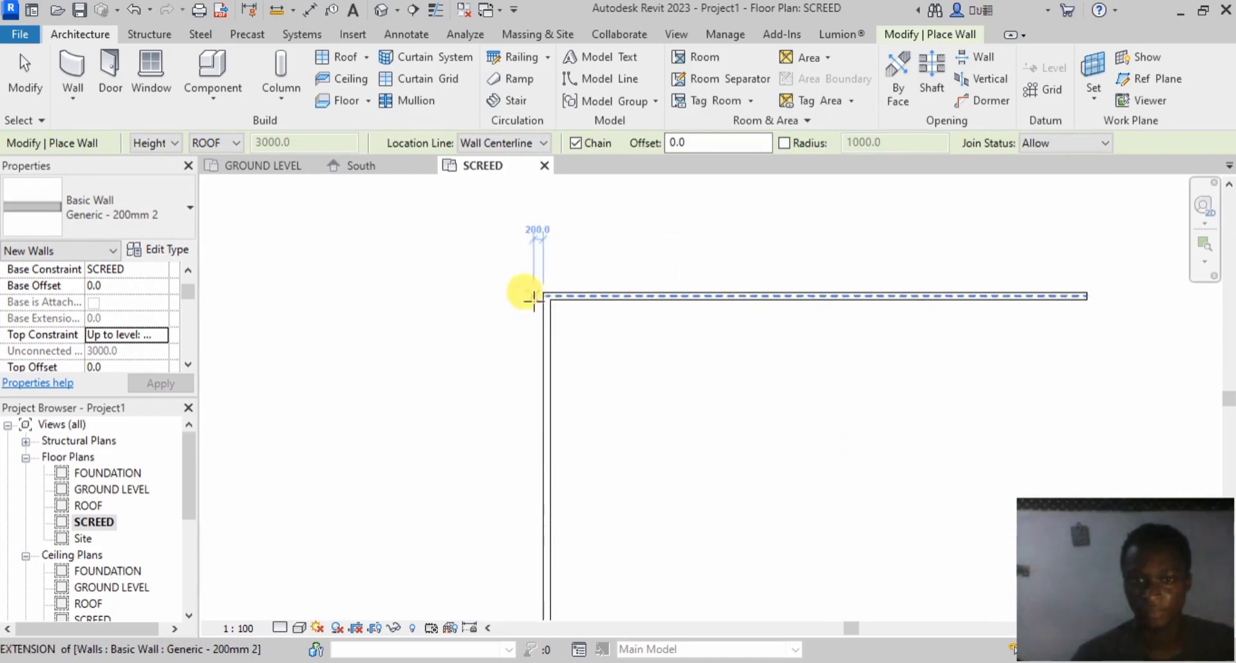
key(Escape)
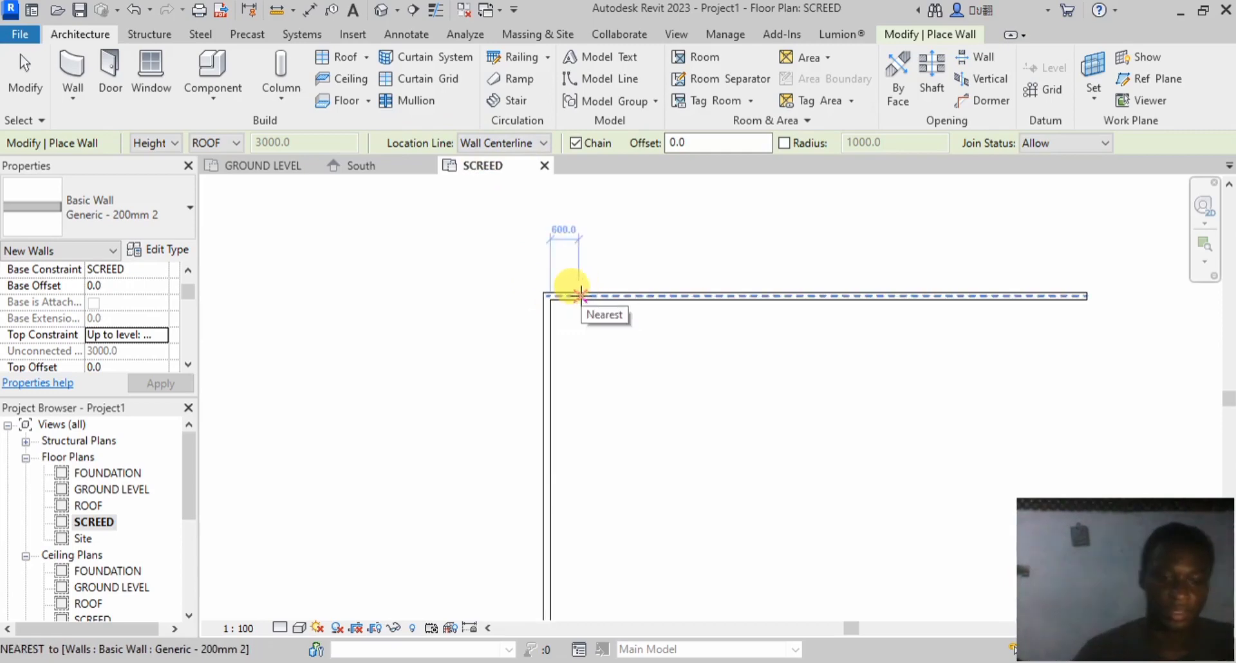
text(4500)
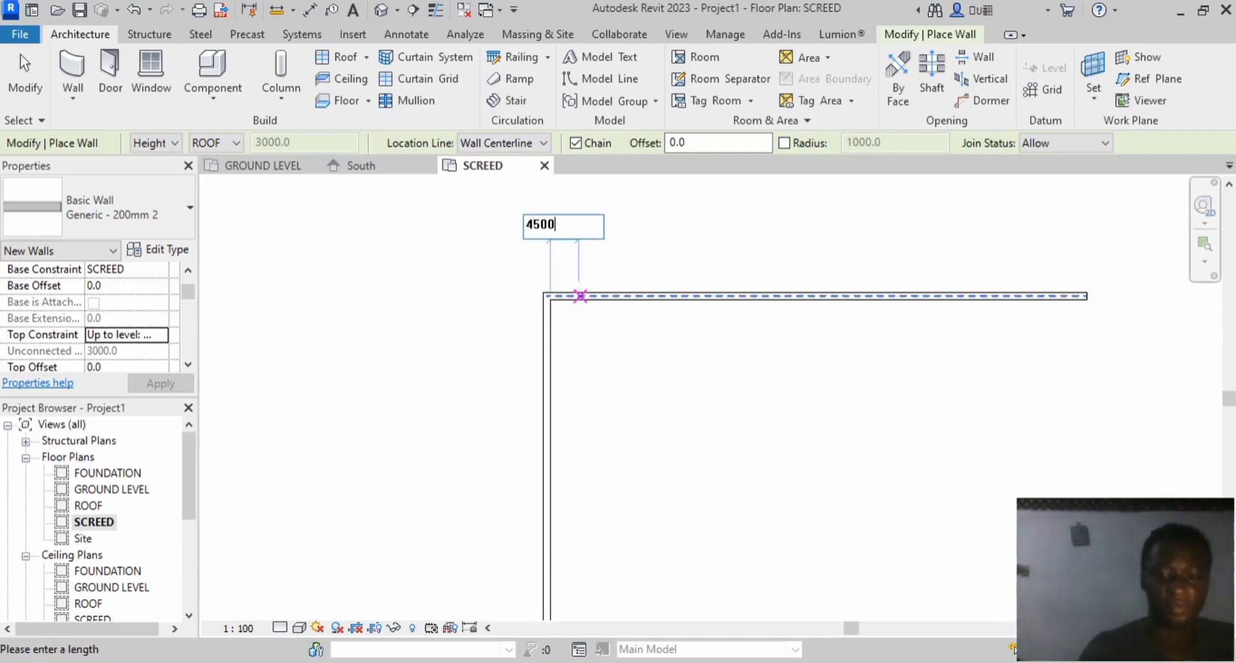
key(Return)
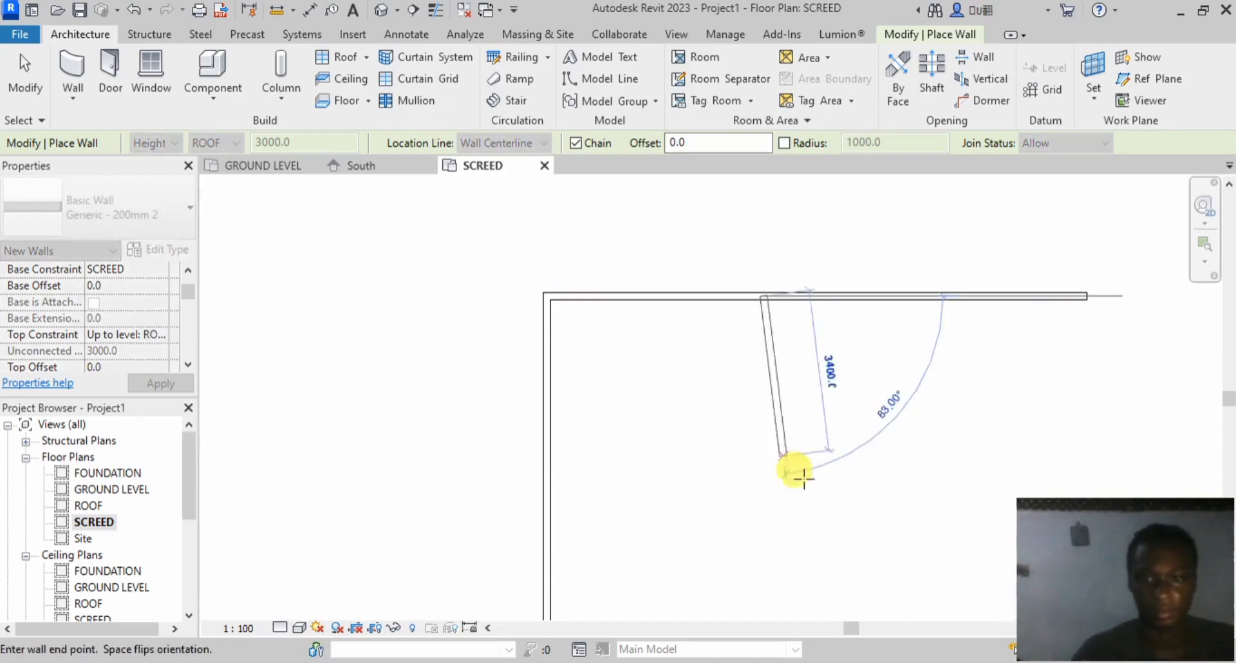
click(759, 518)
right_click(759, 517)
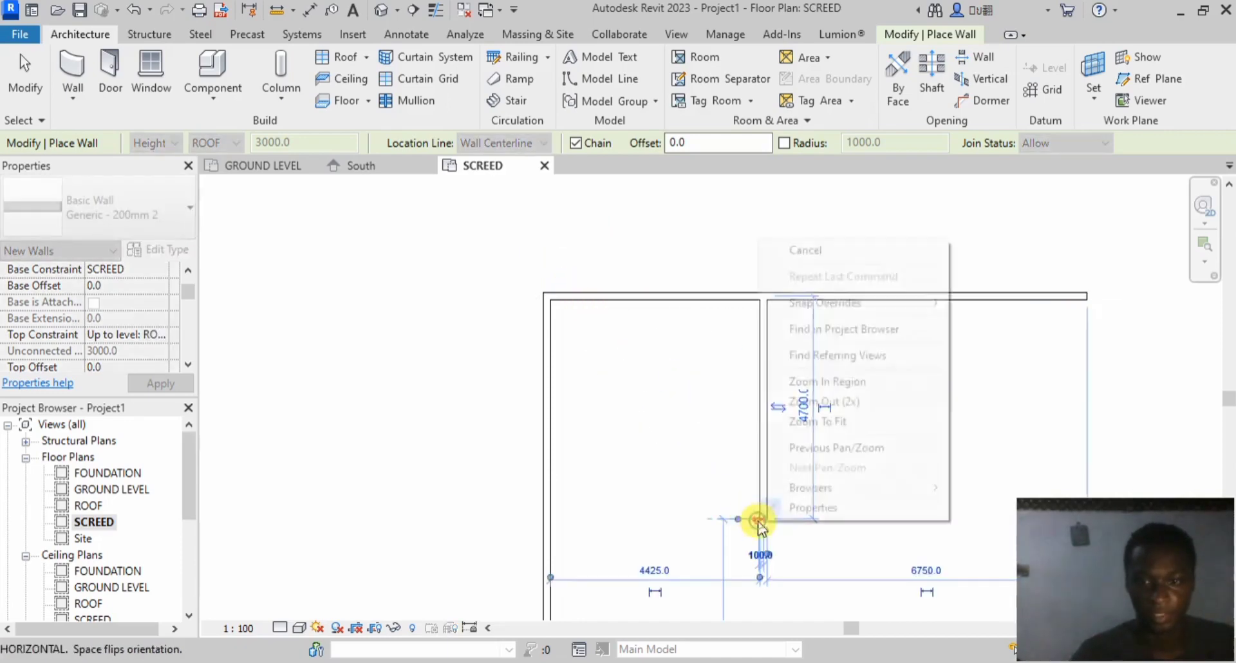
click(794, 248)
Step: Measure centreline to centreline from the left wall to the partition, then discard it
click(301, 13)
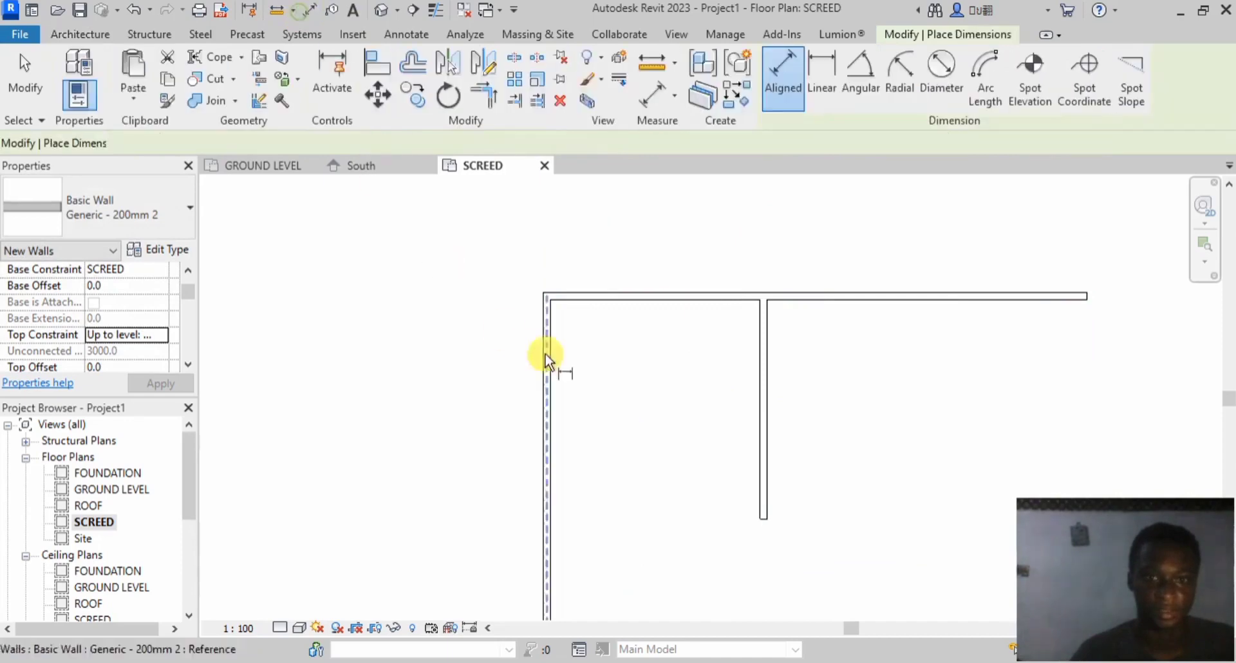
click(549, 338)
click(760, 350)
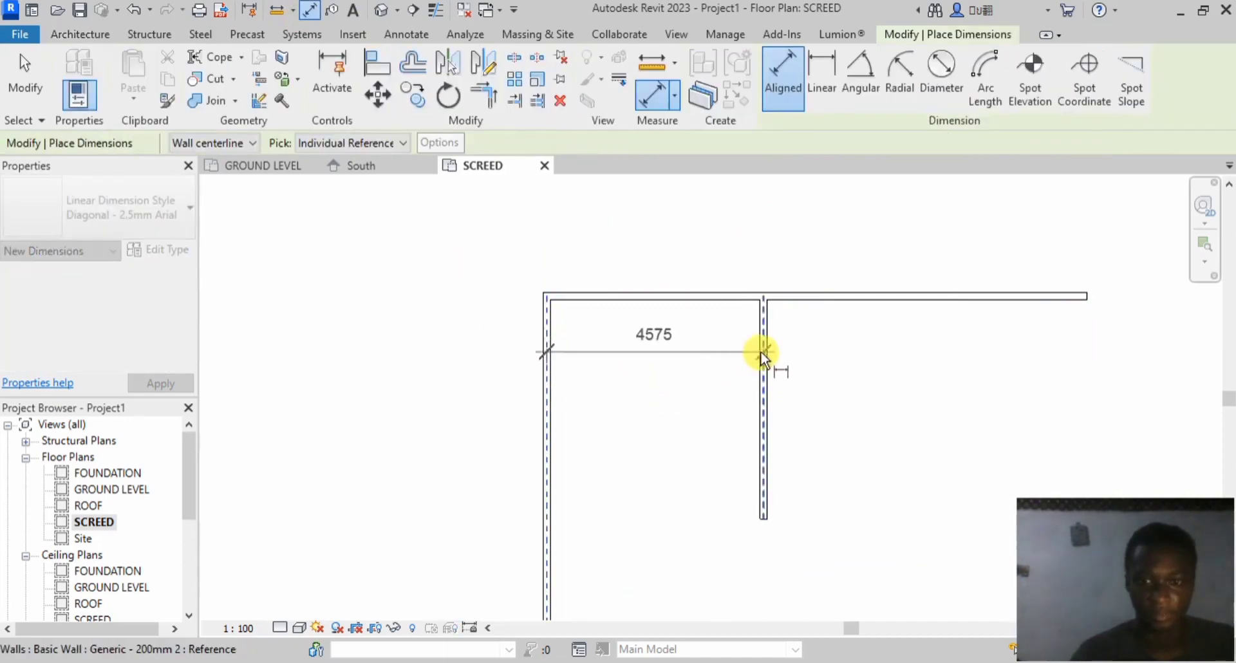
right_click(666, 349)
click(708, 358)
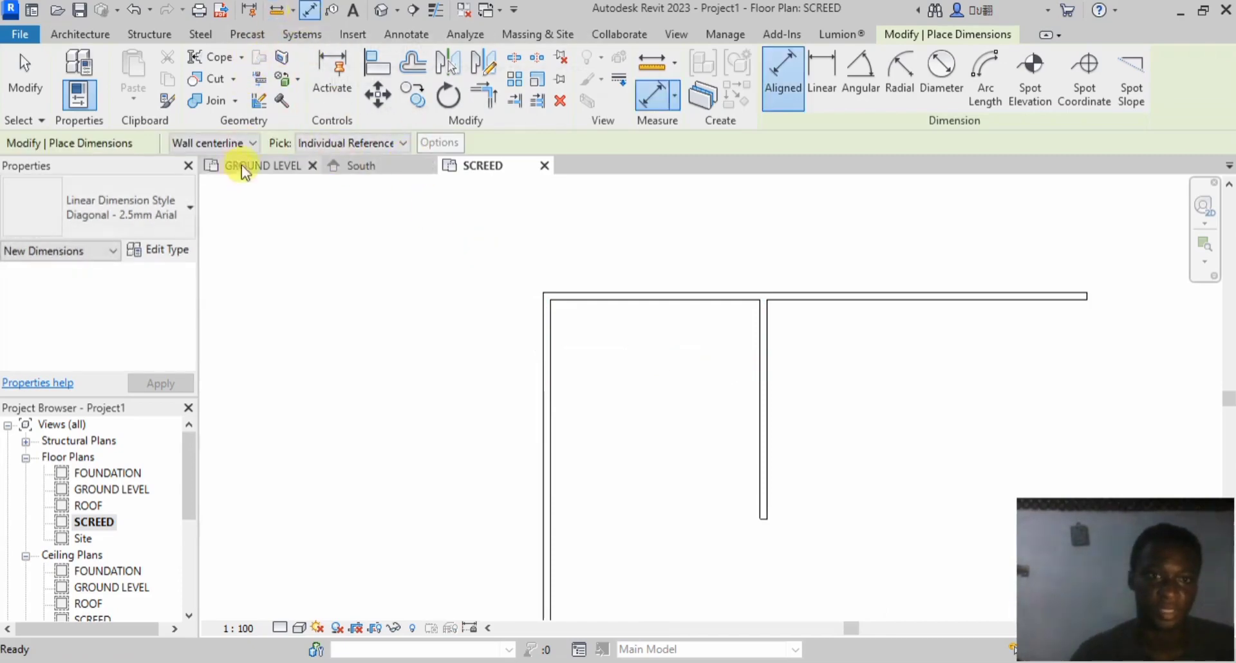
Step: Switch dimensioning to Wall faces, read 4425 face to face, and discard the dimension
click(250, 144)
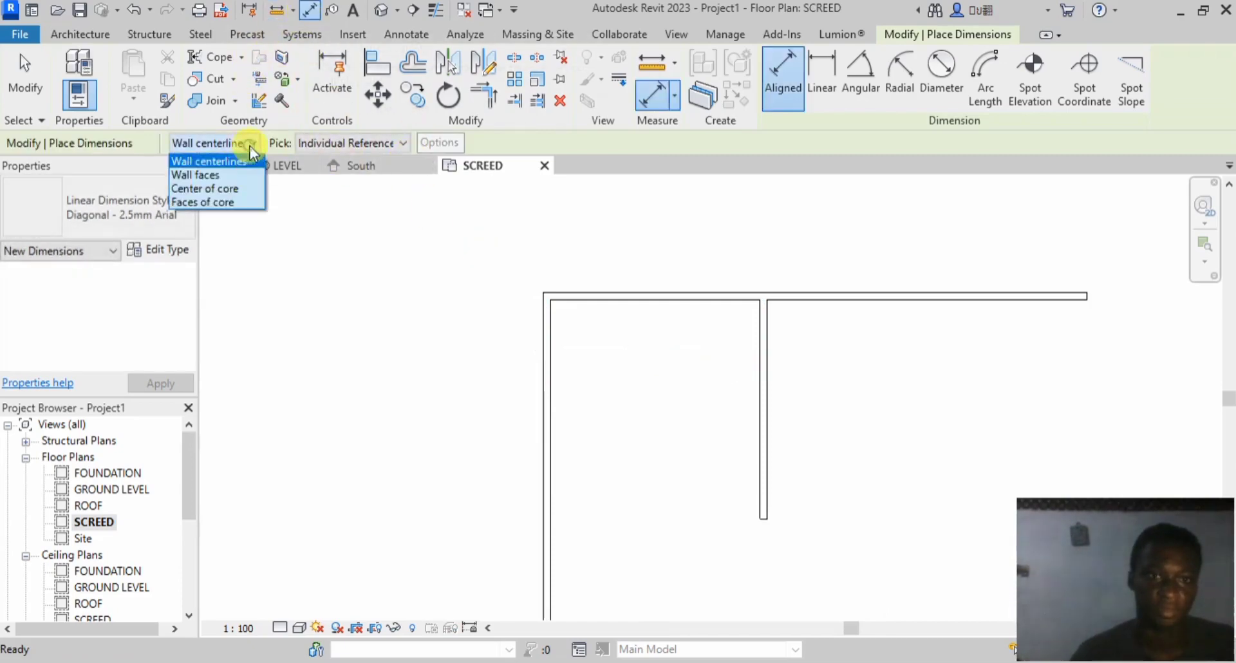
click(213, 175)
click(551, 327)
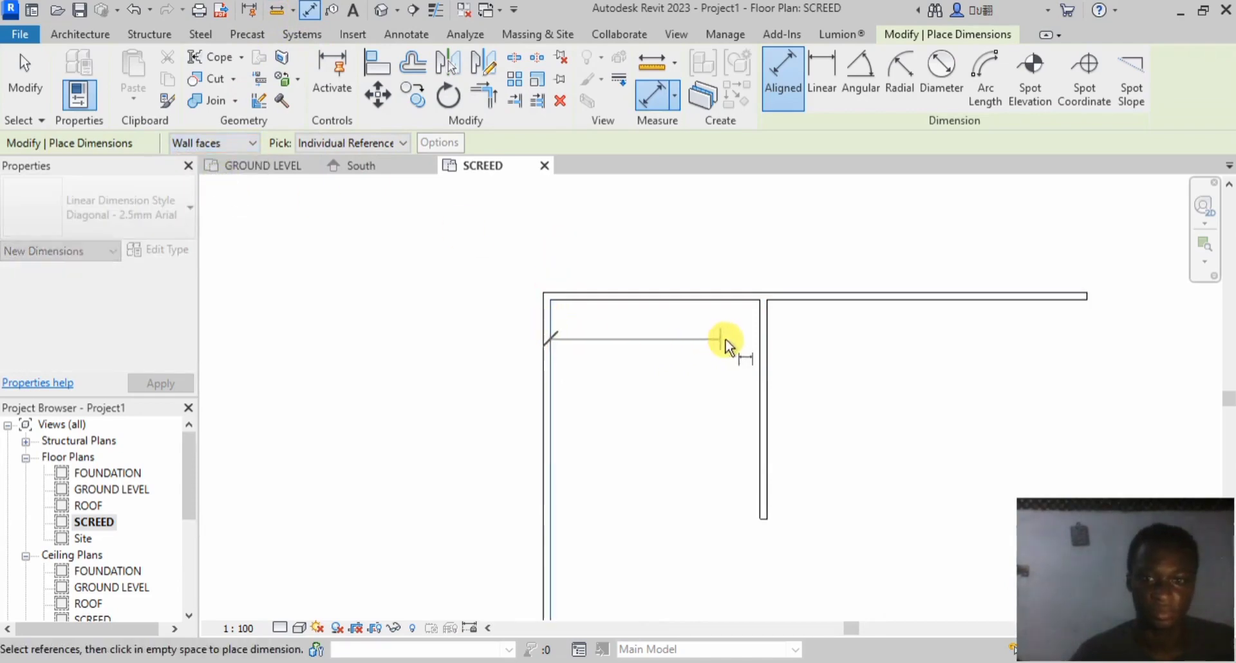
click(755, 346)
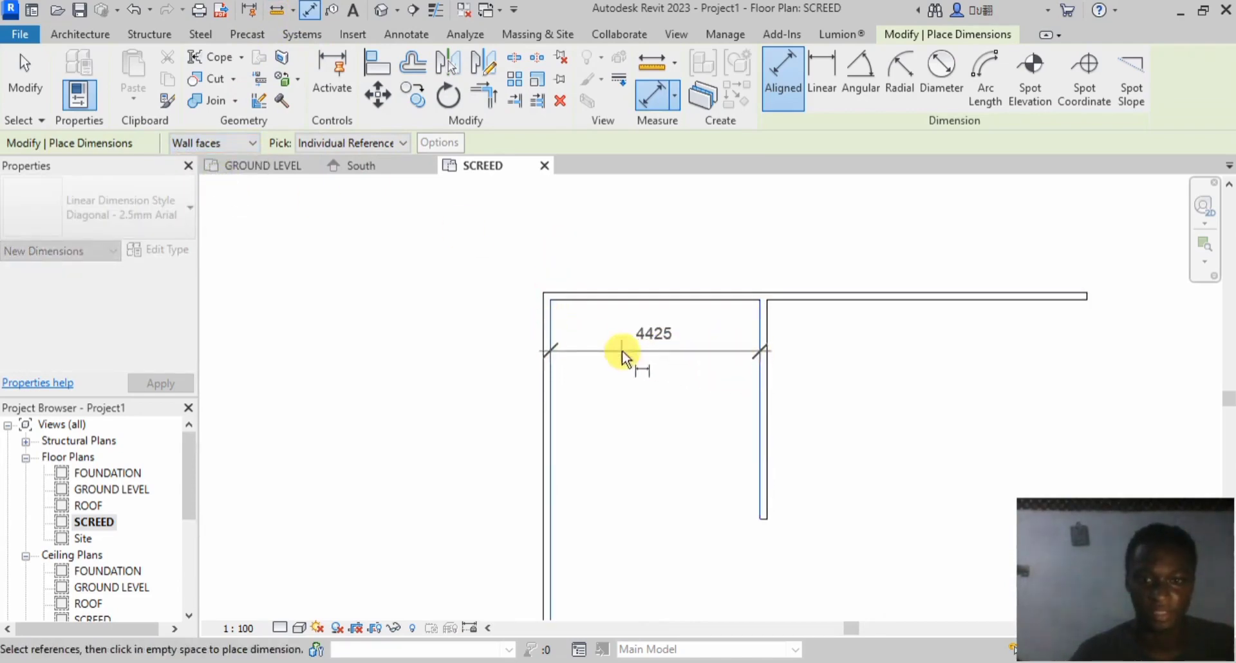
right_click(658, 345)
click(707, 358)
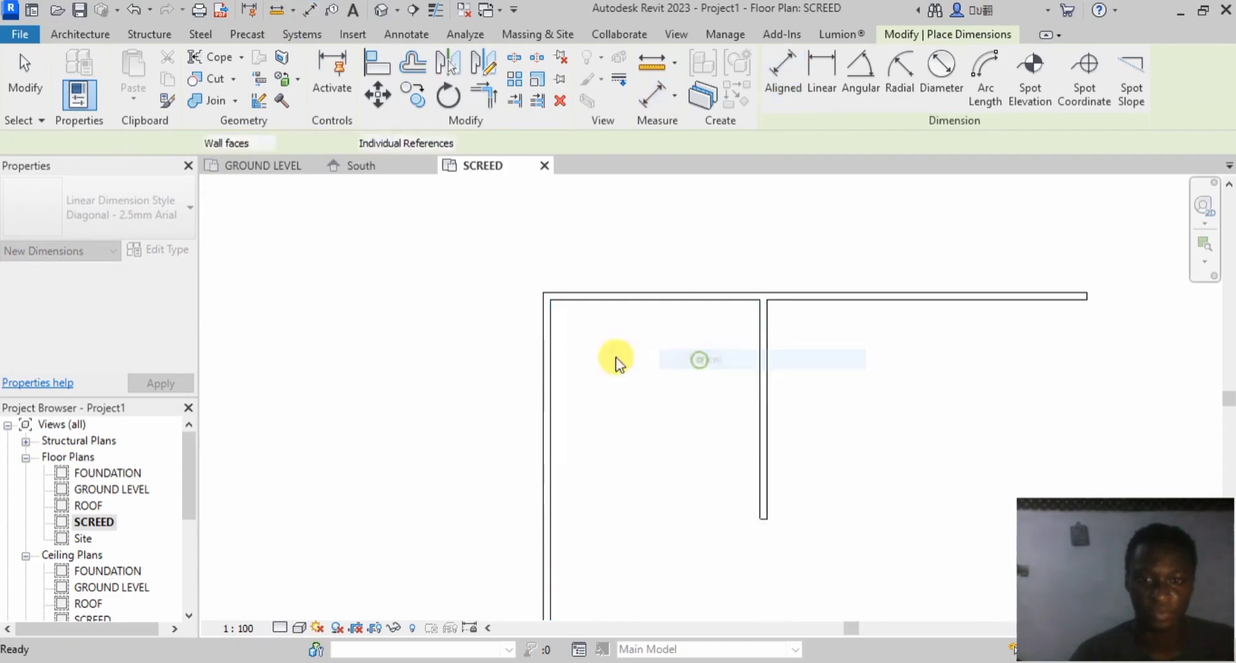
click(29, 72)
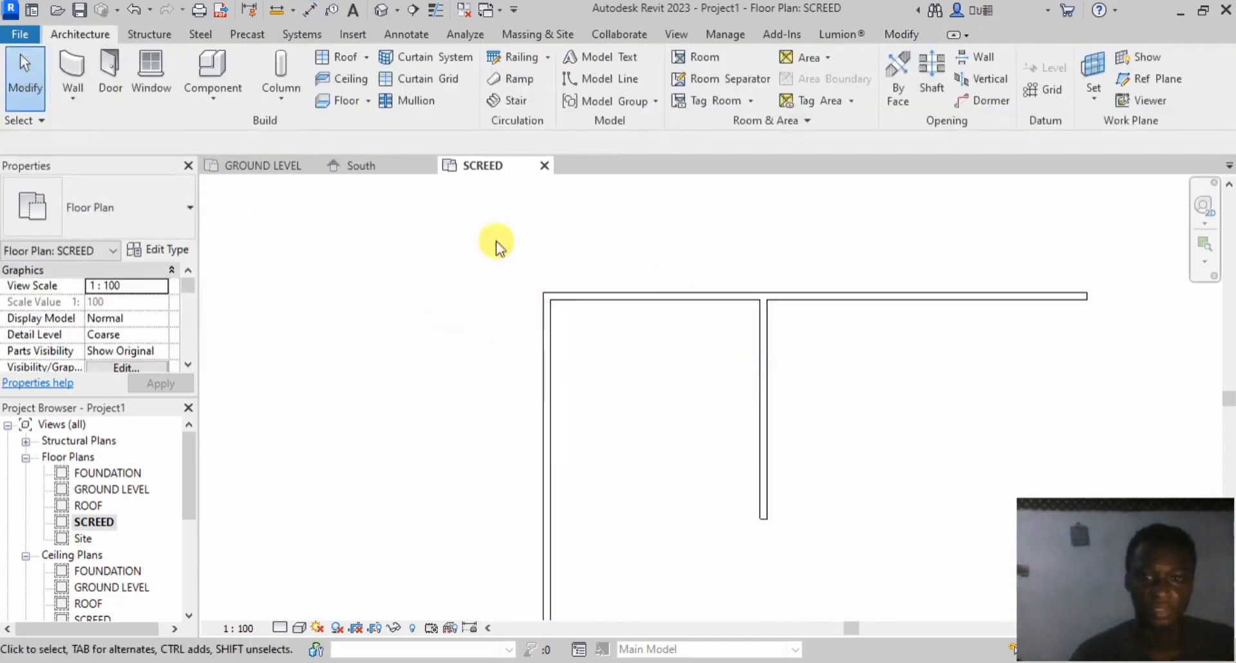
Step: Delete the existing interior partition wall
scroll(589, 273, down, 2)
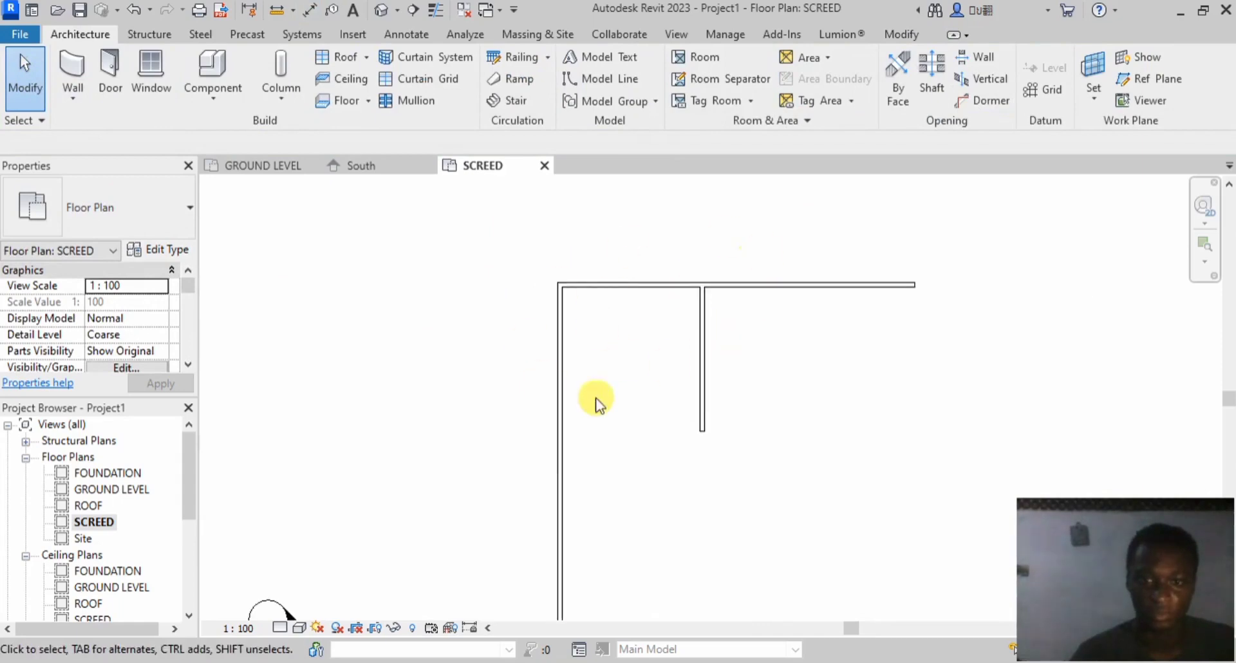
scroll(618, 367, up, 1)
middle_drag(631, 334, 636, 282)
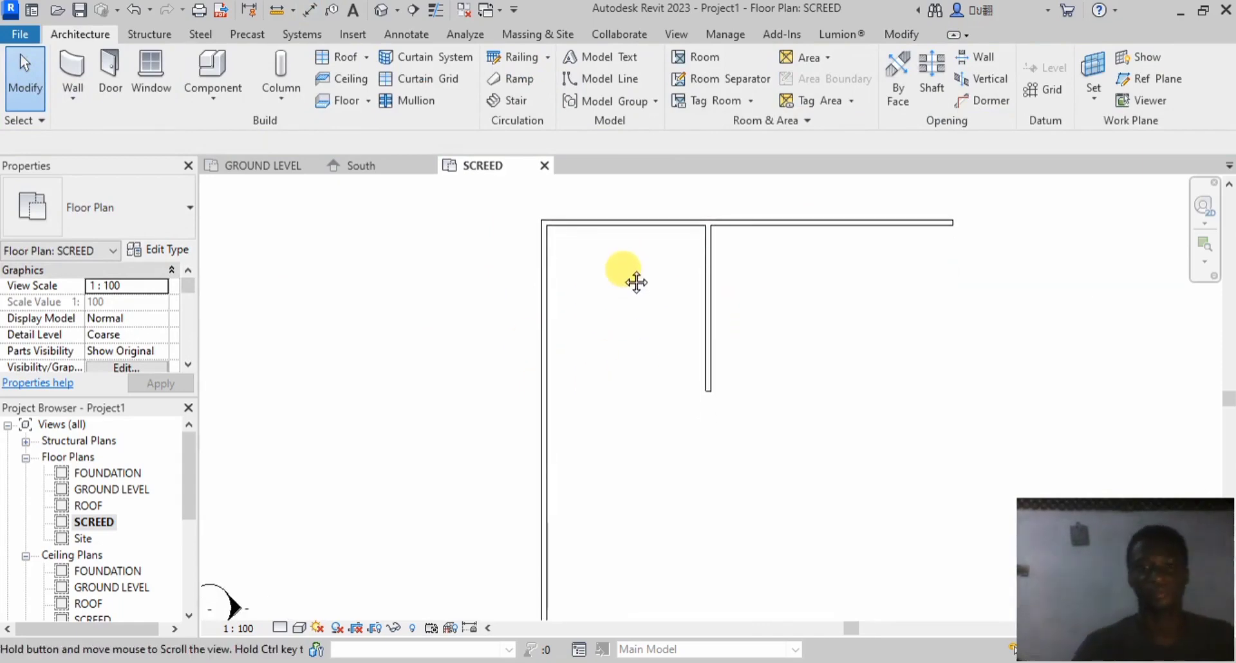
click(705, 293)
key(Delete)
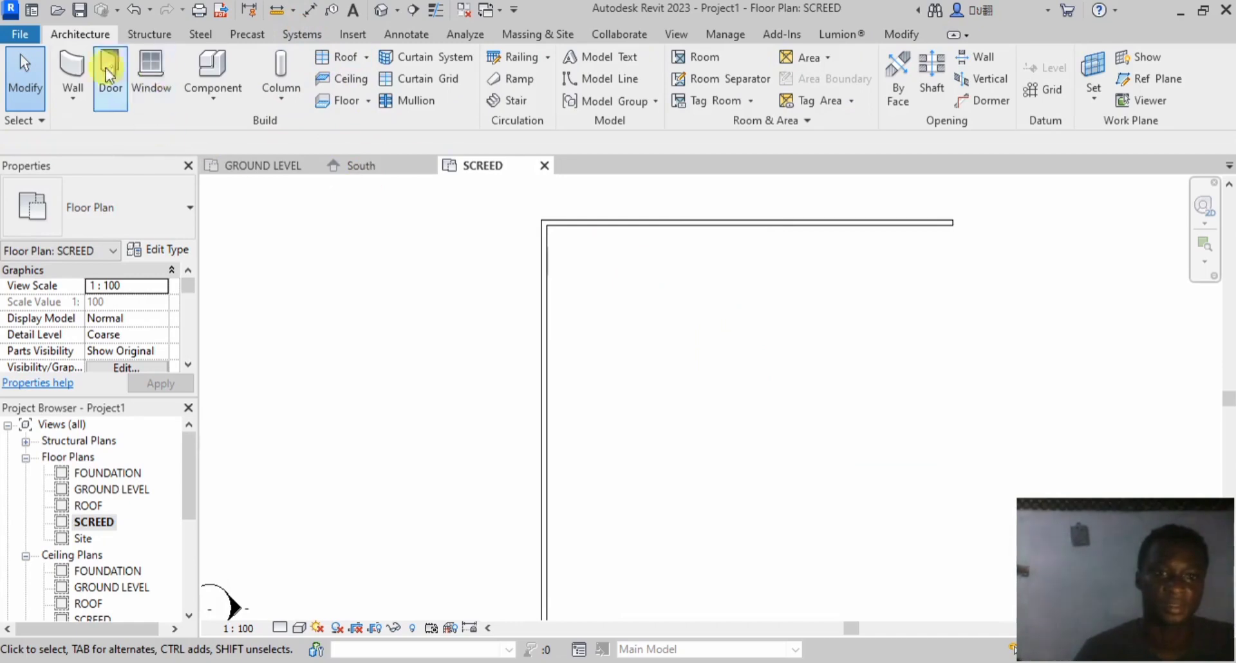
Step: Draw a new partition starting 4650 along the top wall, running partway down
click(78, 59)
scroll(553, 223, up, 3)
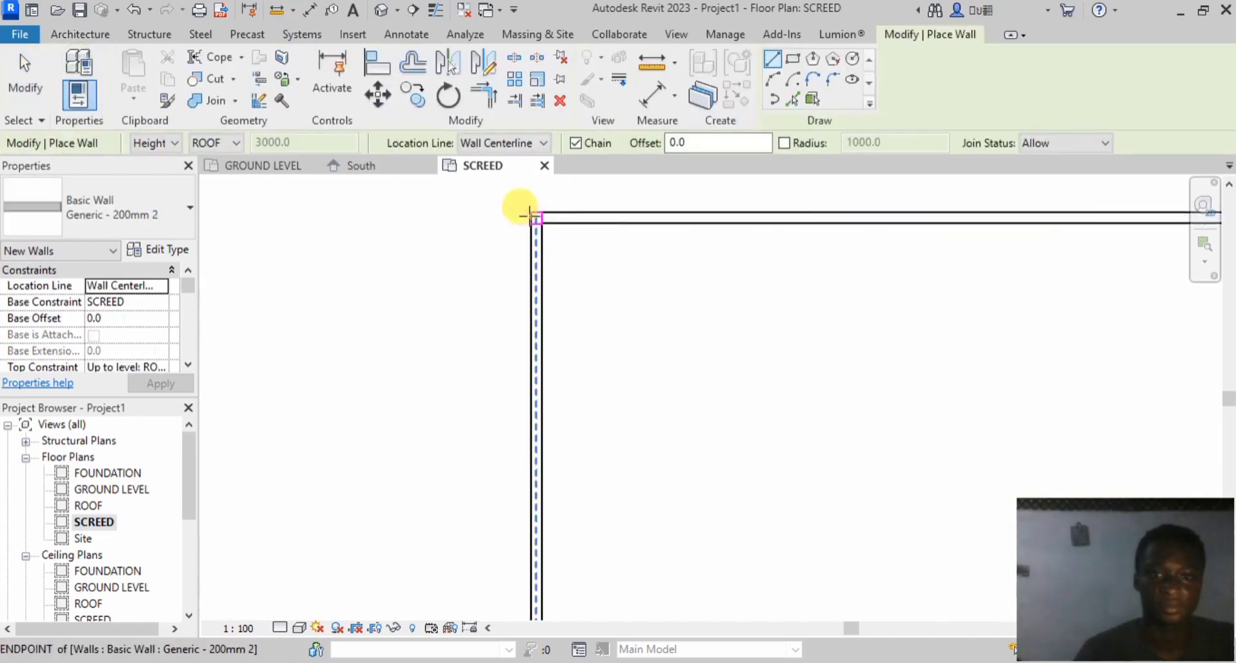
scroll(566, 386, down, 3)
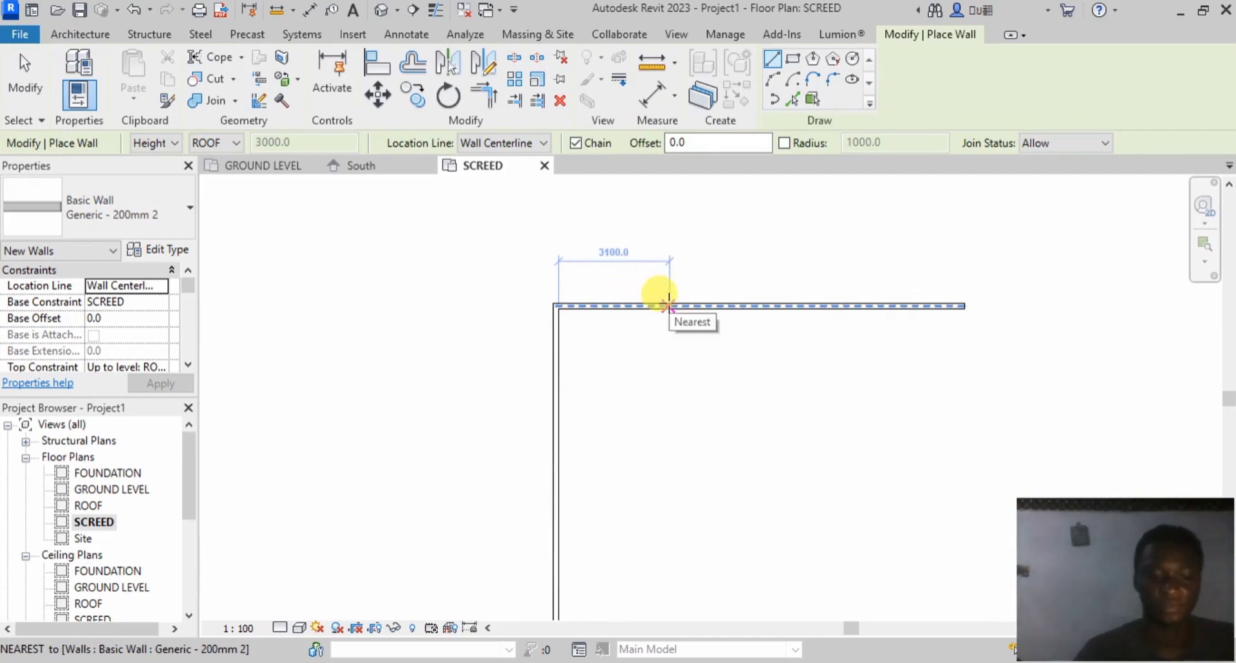
text(465)
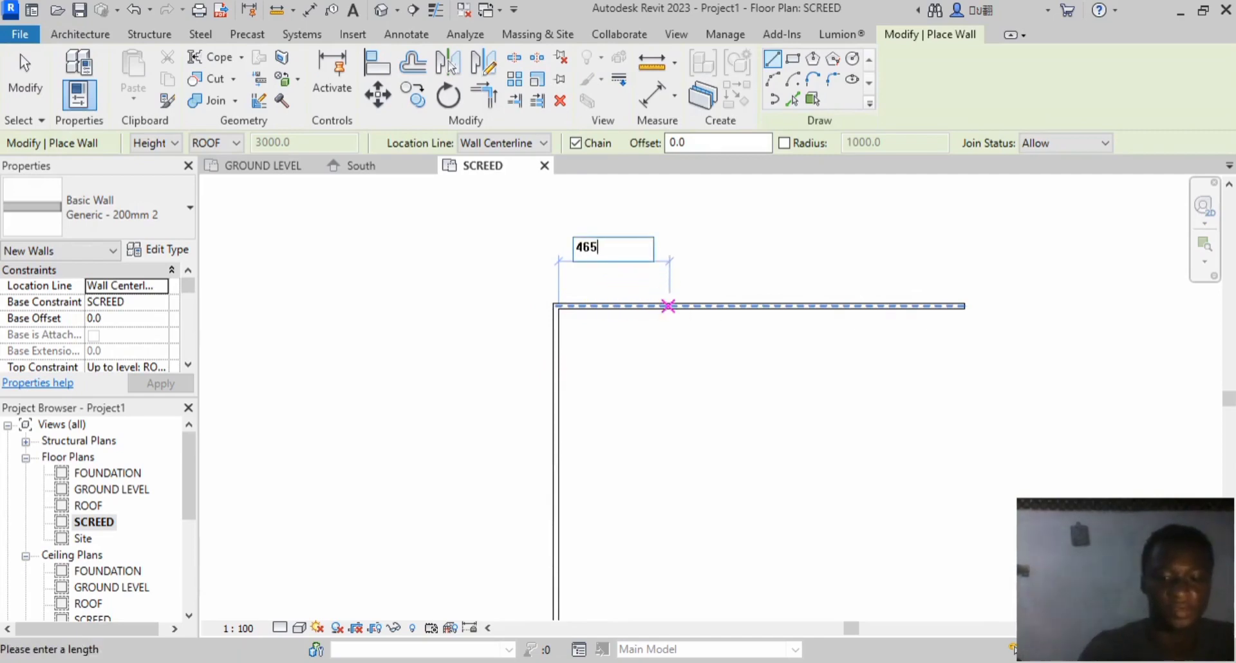
text(0)
key(Return)
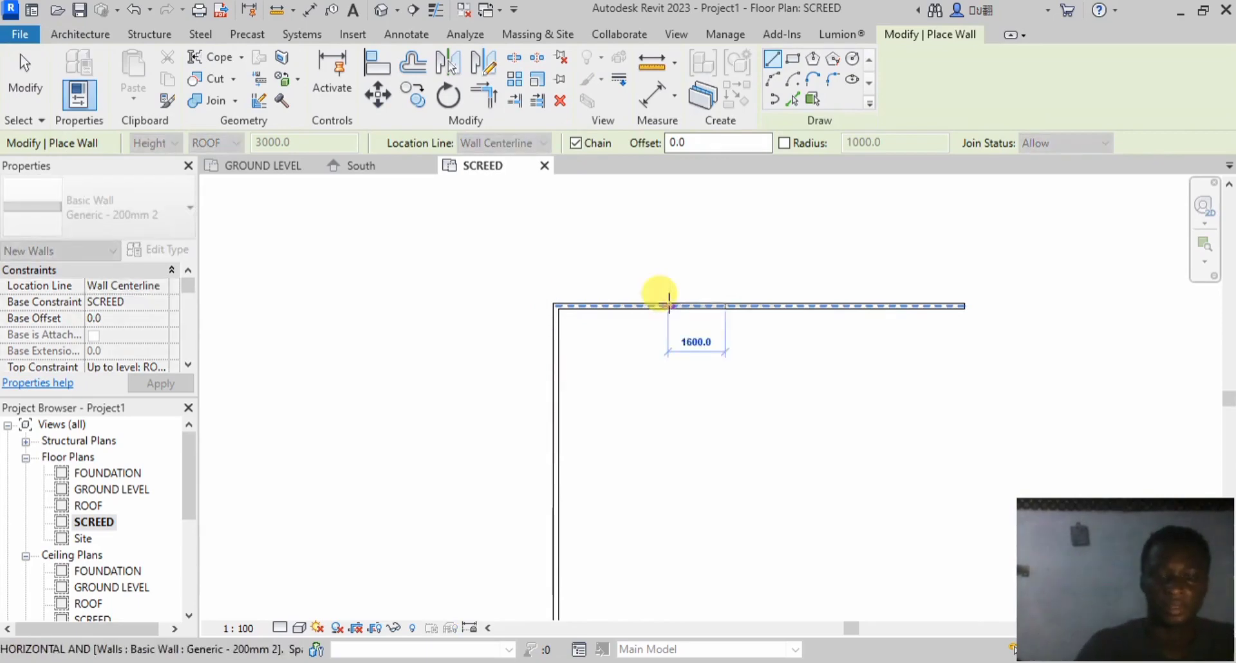
click(725, 544)
right_click(728, 546)
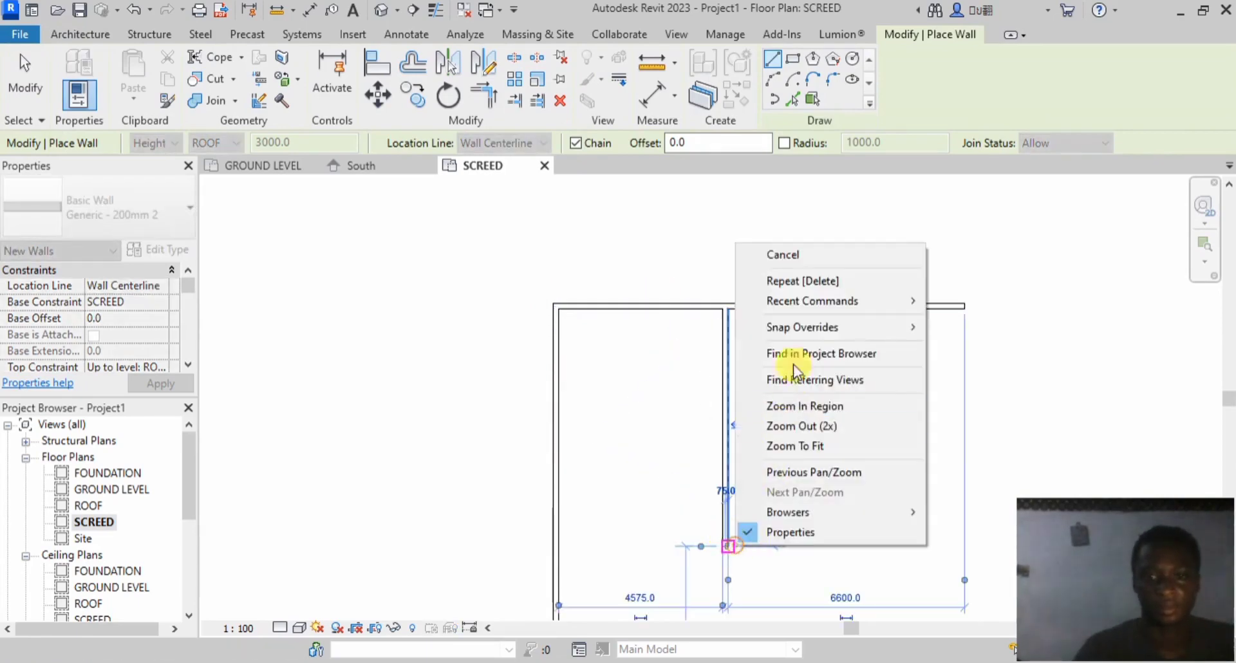
click(782, 256)
click(310, 9)
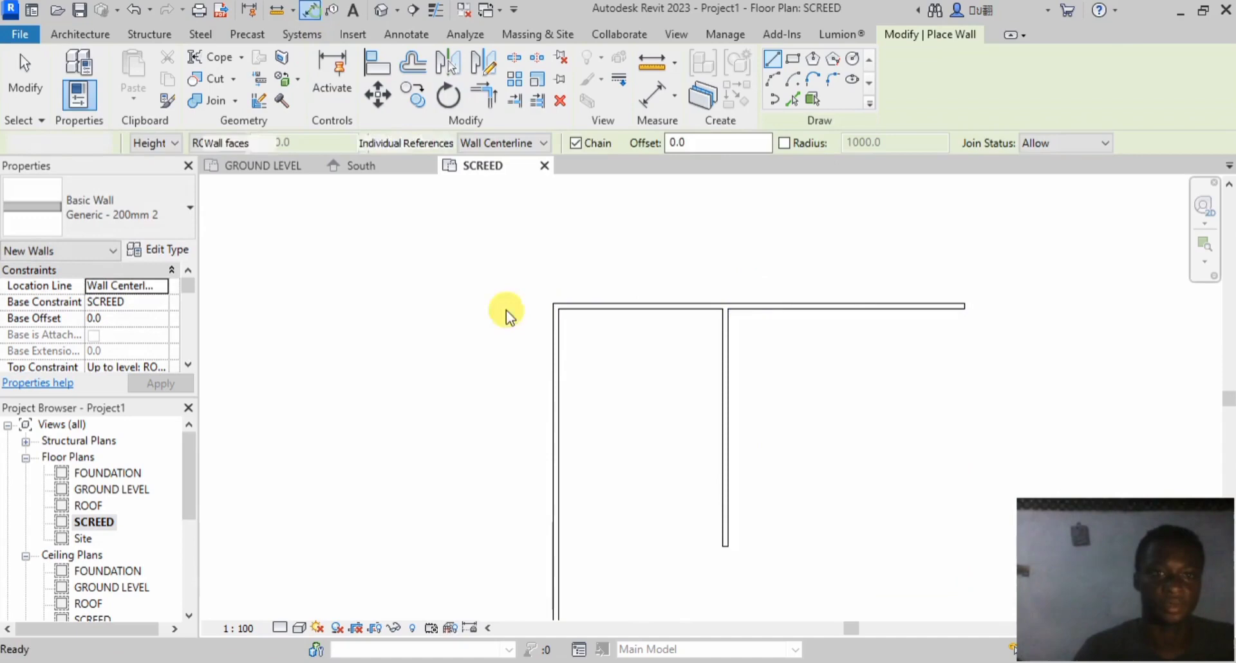
click(556, 340)
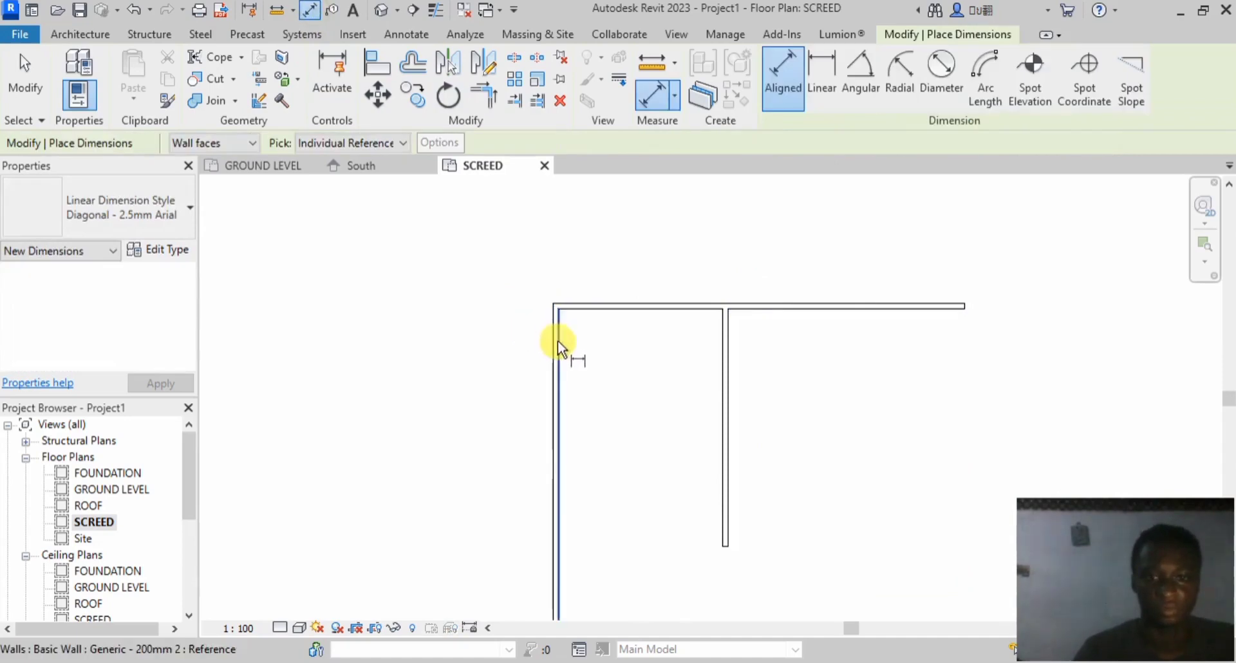
click(722, 335)
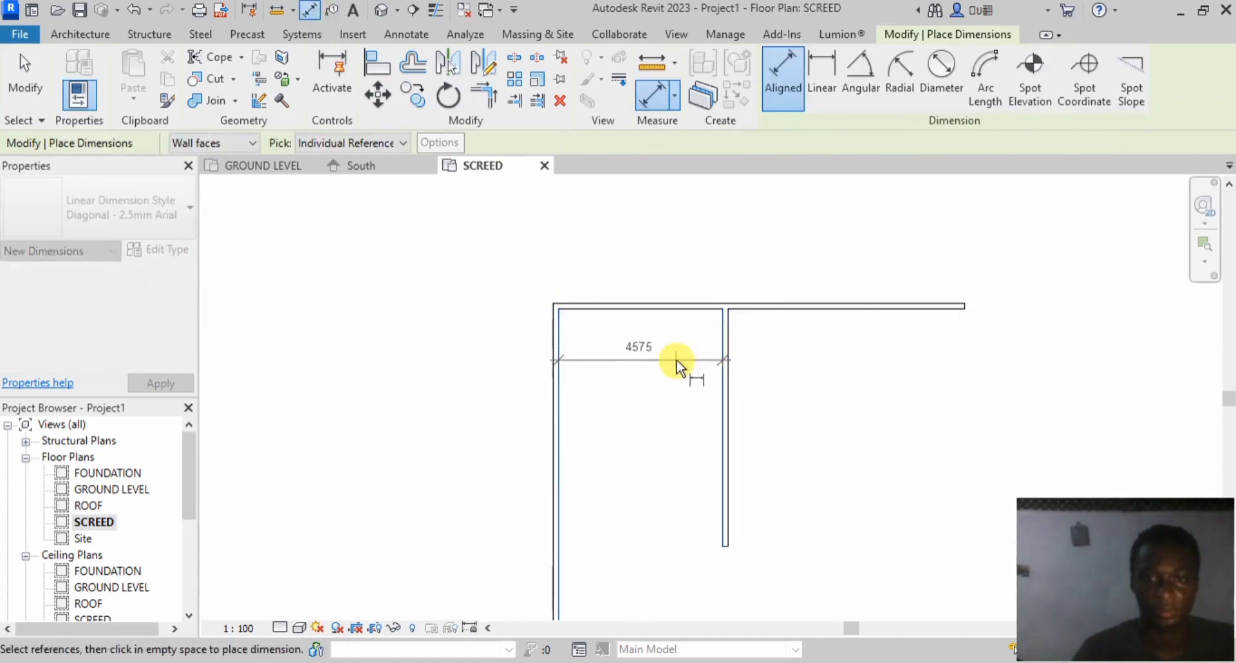
scroll(676, 362, up, 2)
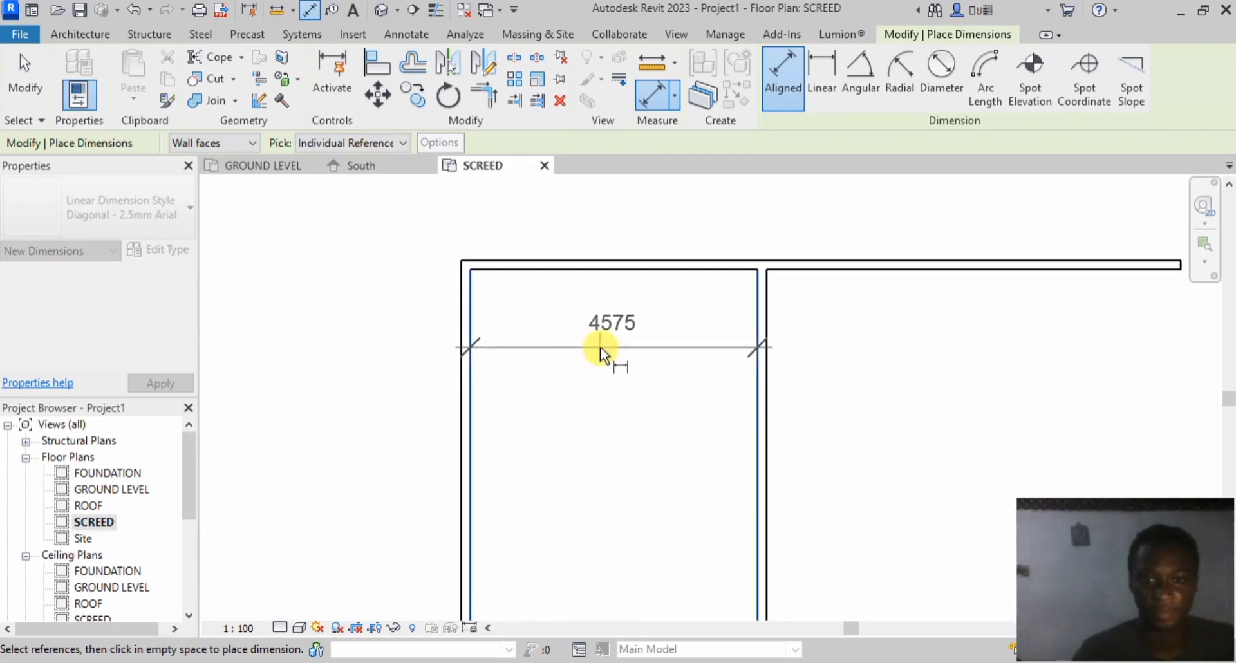
right_click(600, 348)
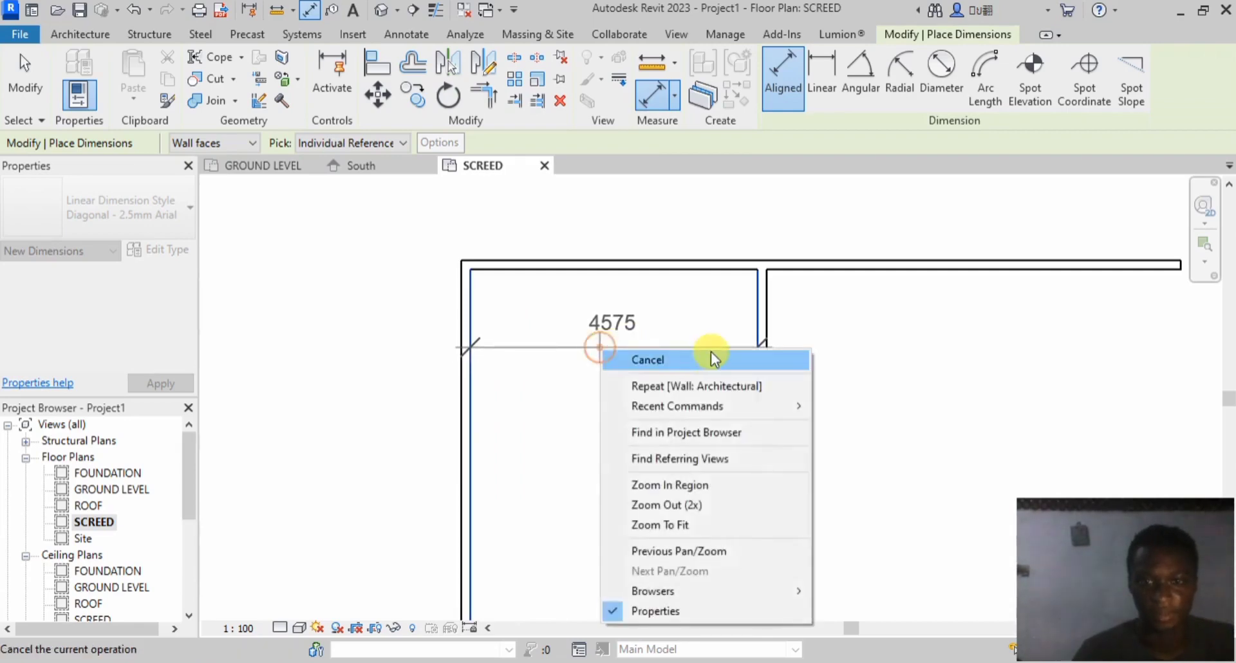
click(710, 352)
scroll(683, 365, down, 2)
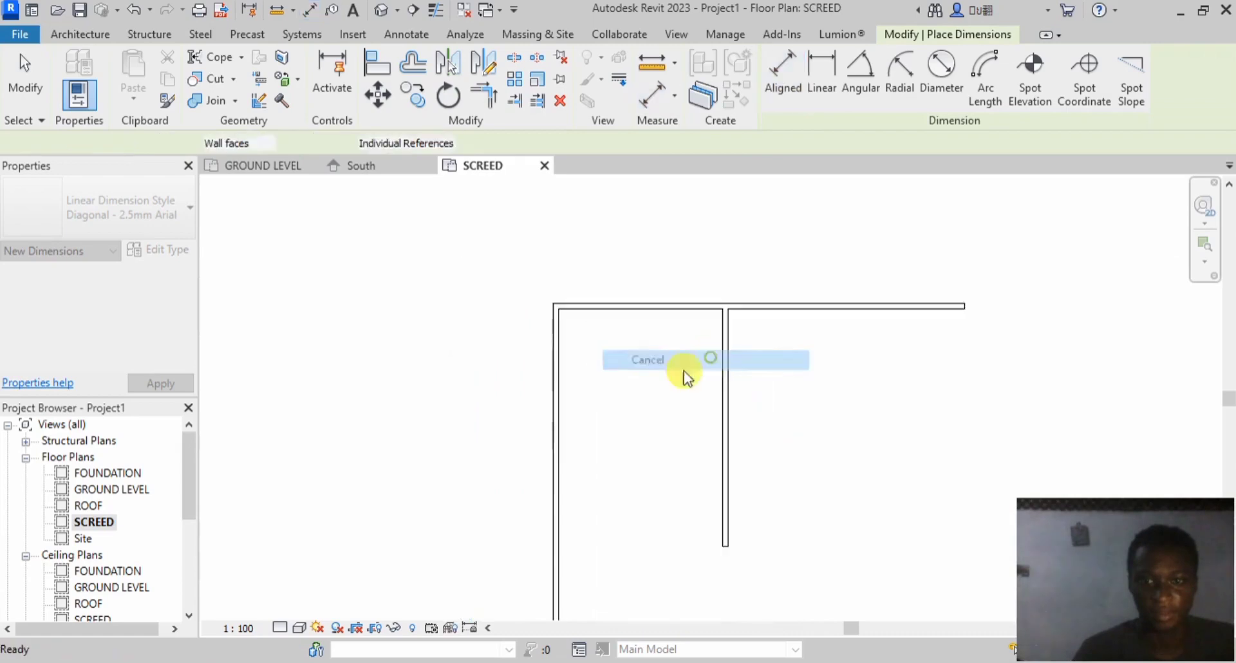
Step: Undo the partition and set the wall Location Line to Finish Face: Exterior
click(133, 11)
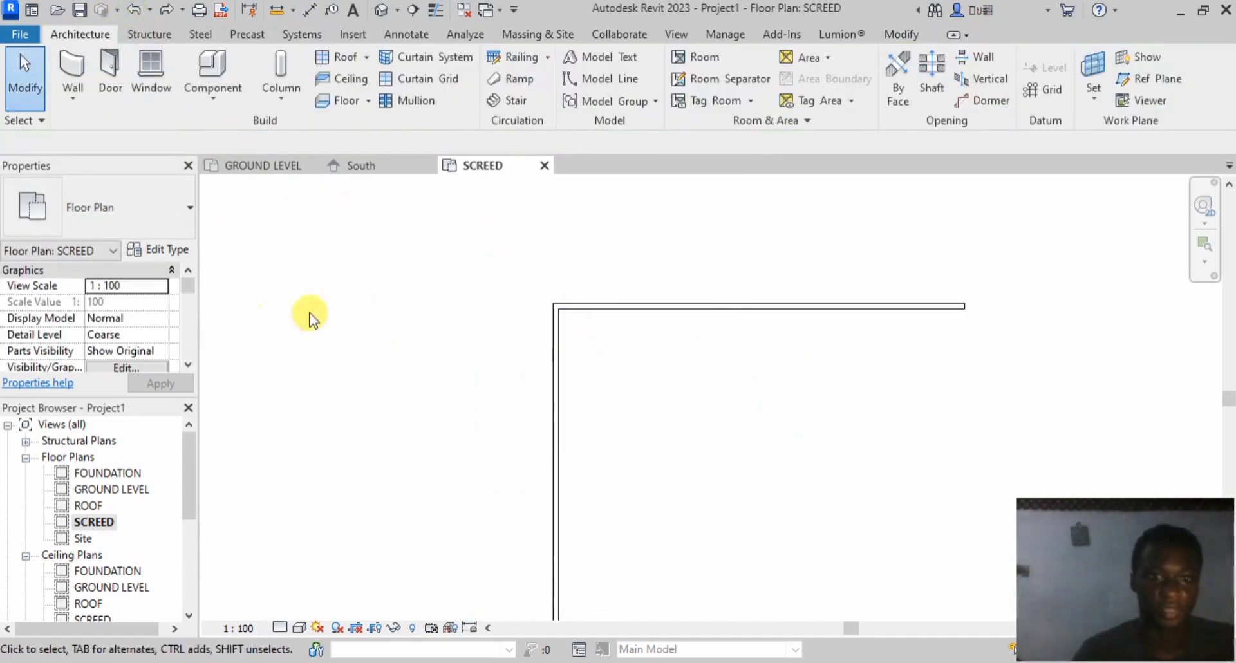
click(80, 59)
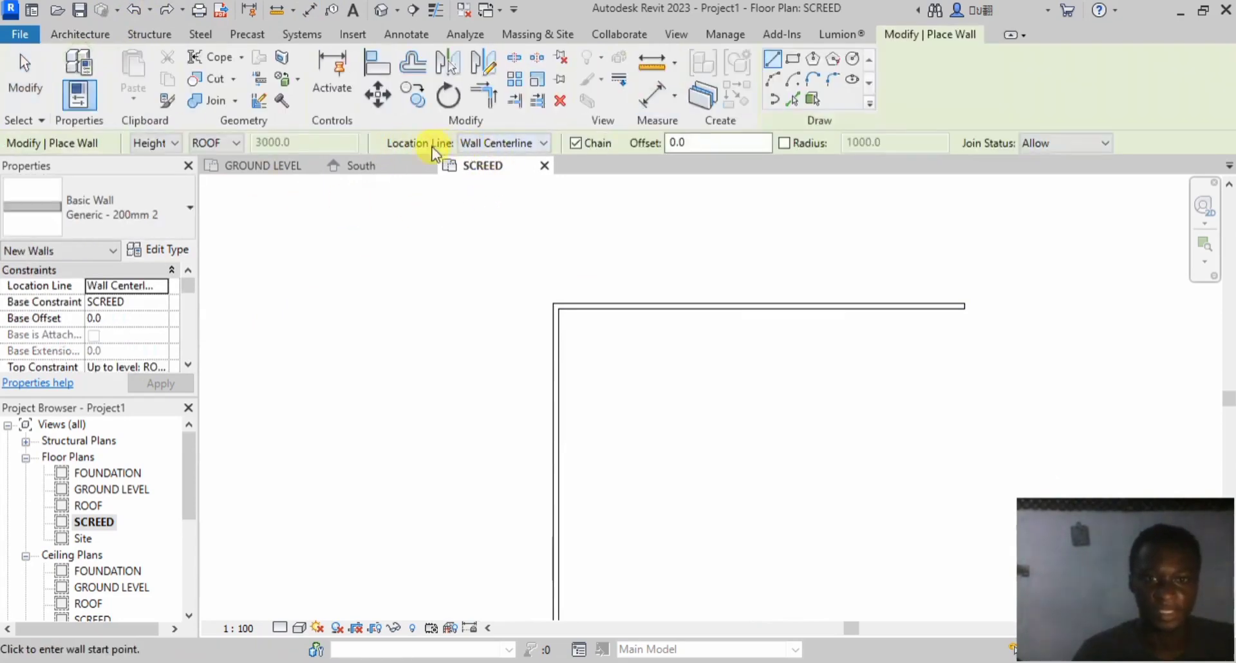
click(521, 143)
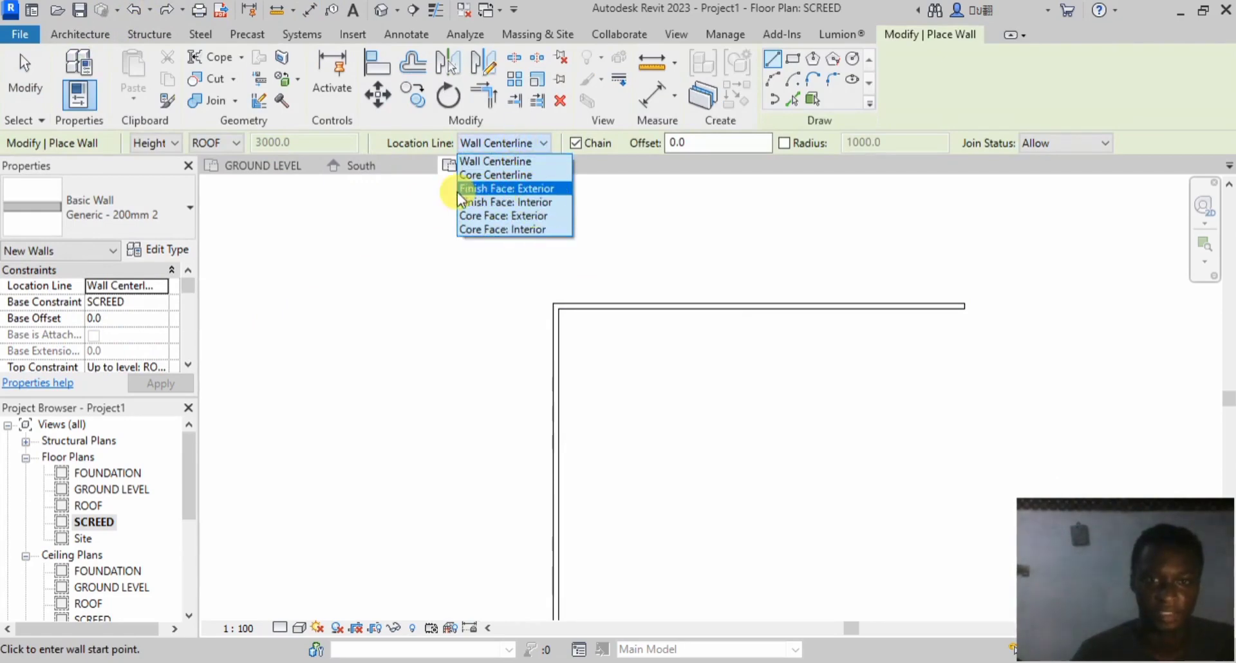
click(528, 188)
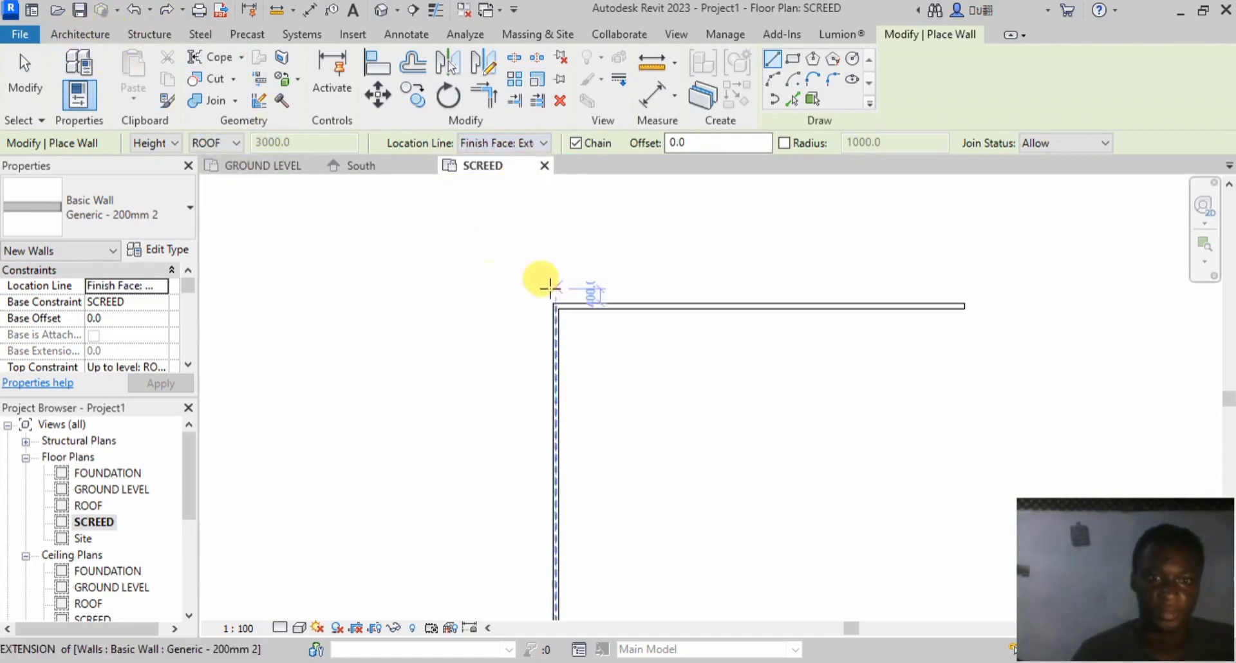
Step: Redraw the partition from the typed offset so the first room is 4500 between walls
scroll(552, 298, up, 3)
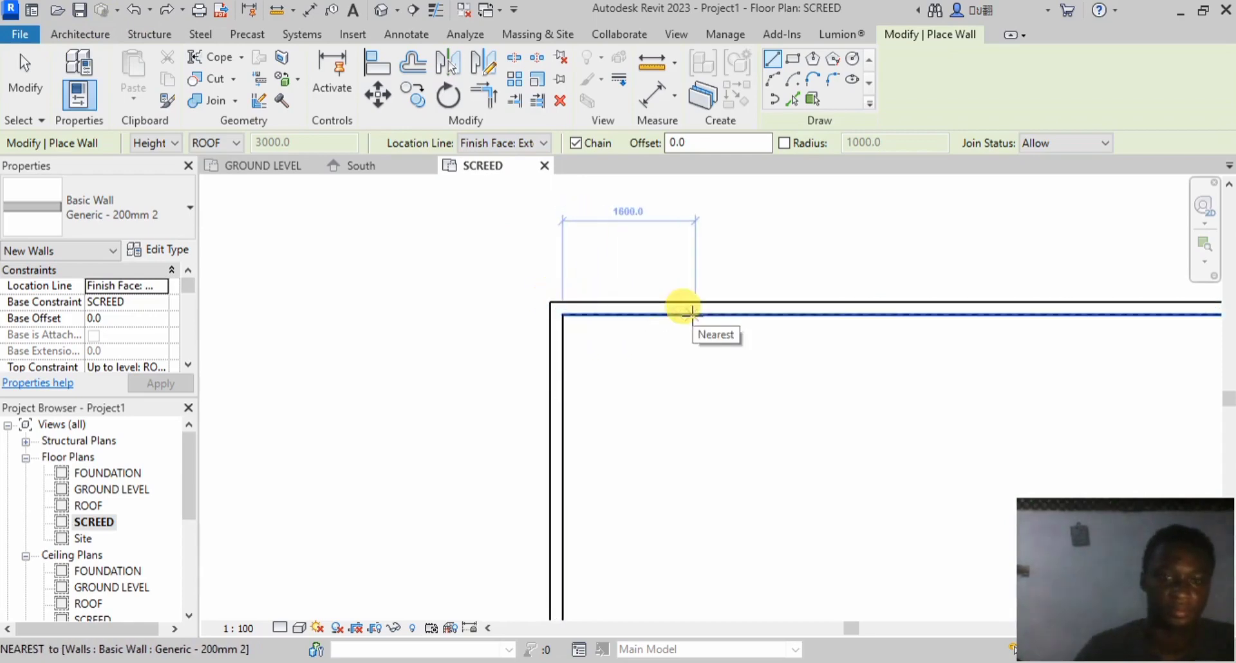
text(4650)
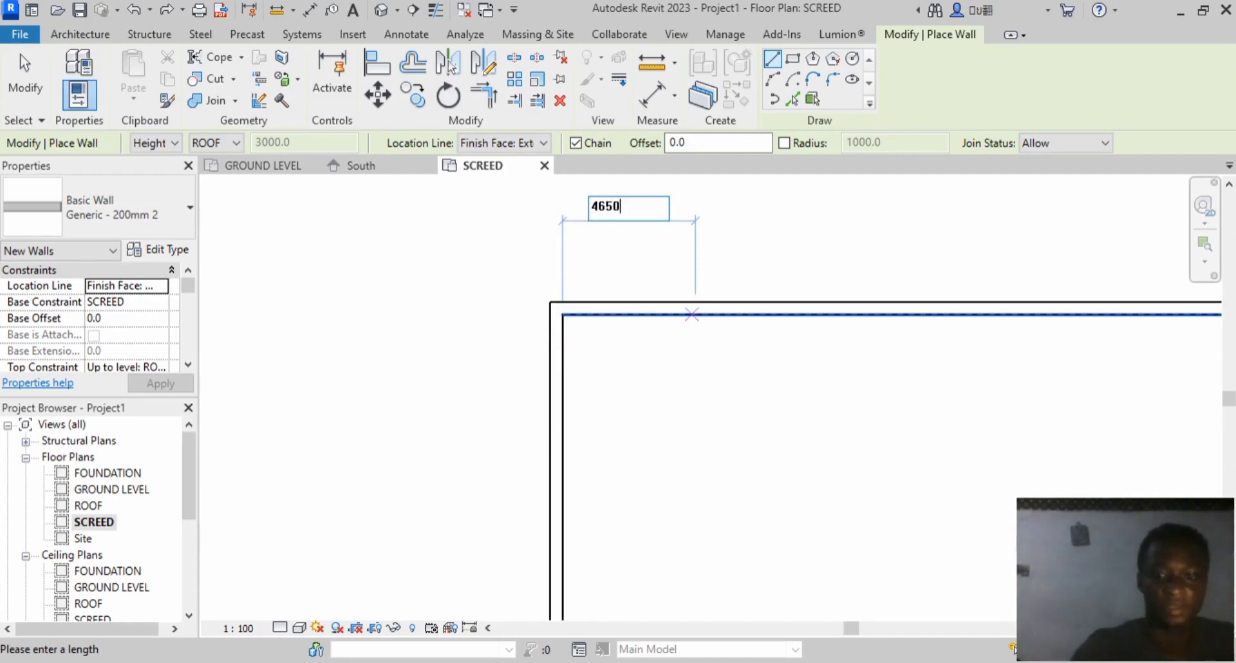
key(Return)
scroll(684, 303, down, 3)
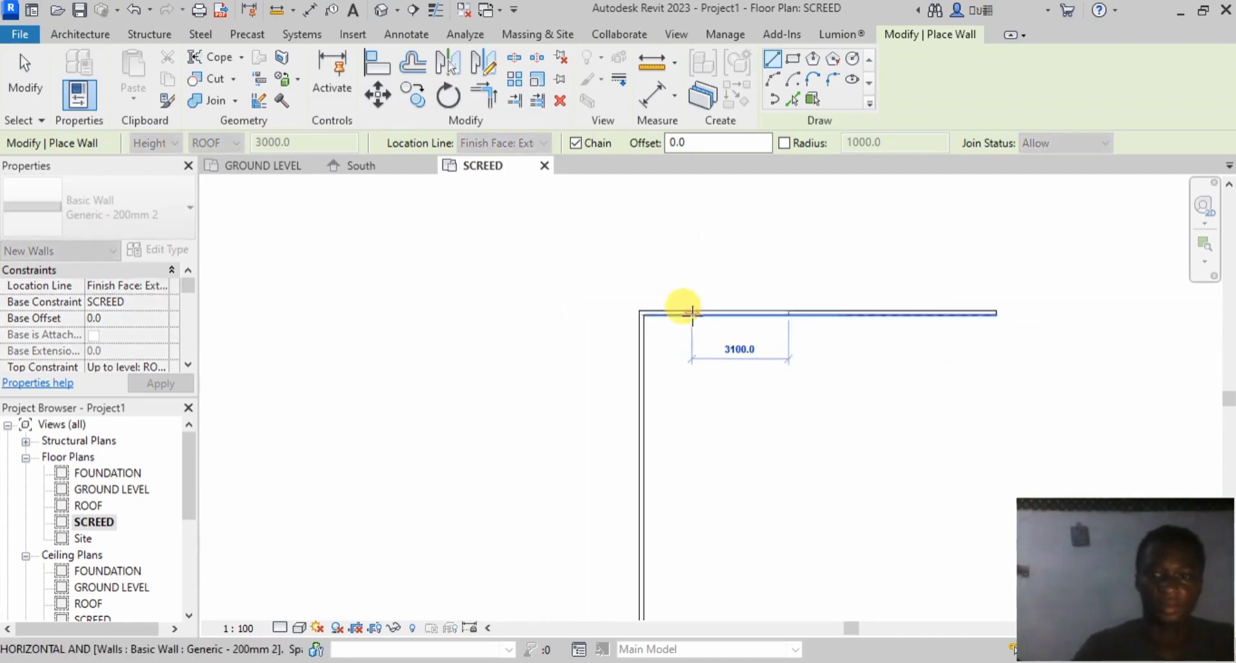
right_click(747, 466)
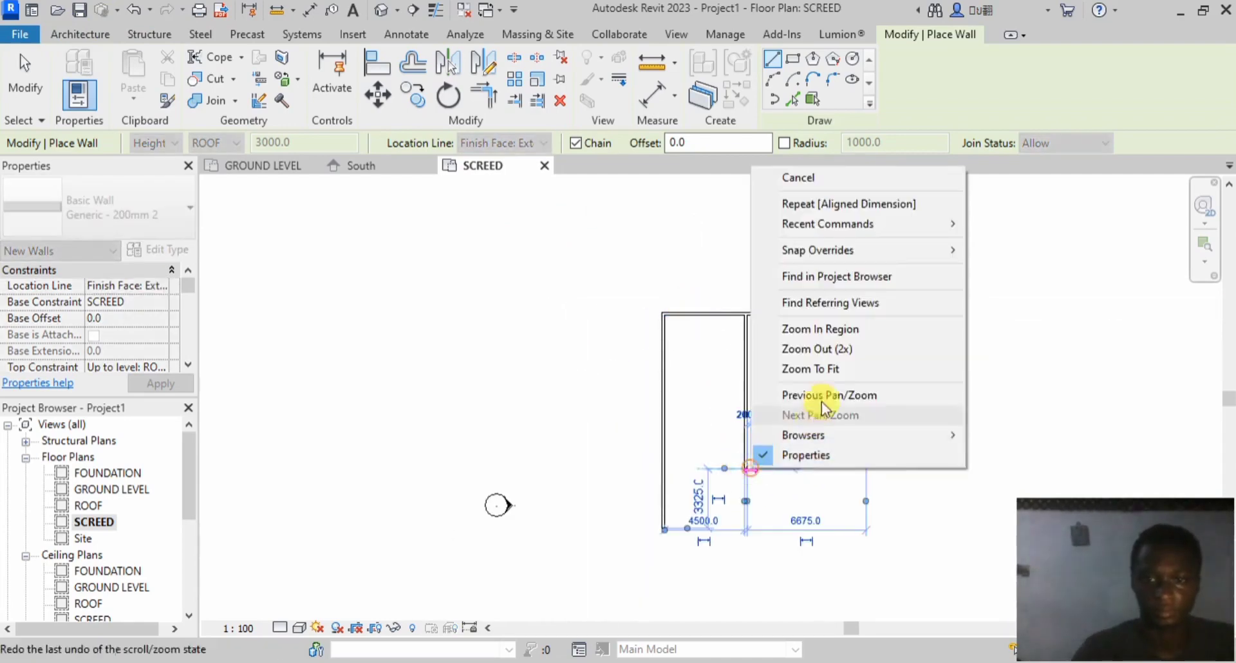
click(846, 179)
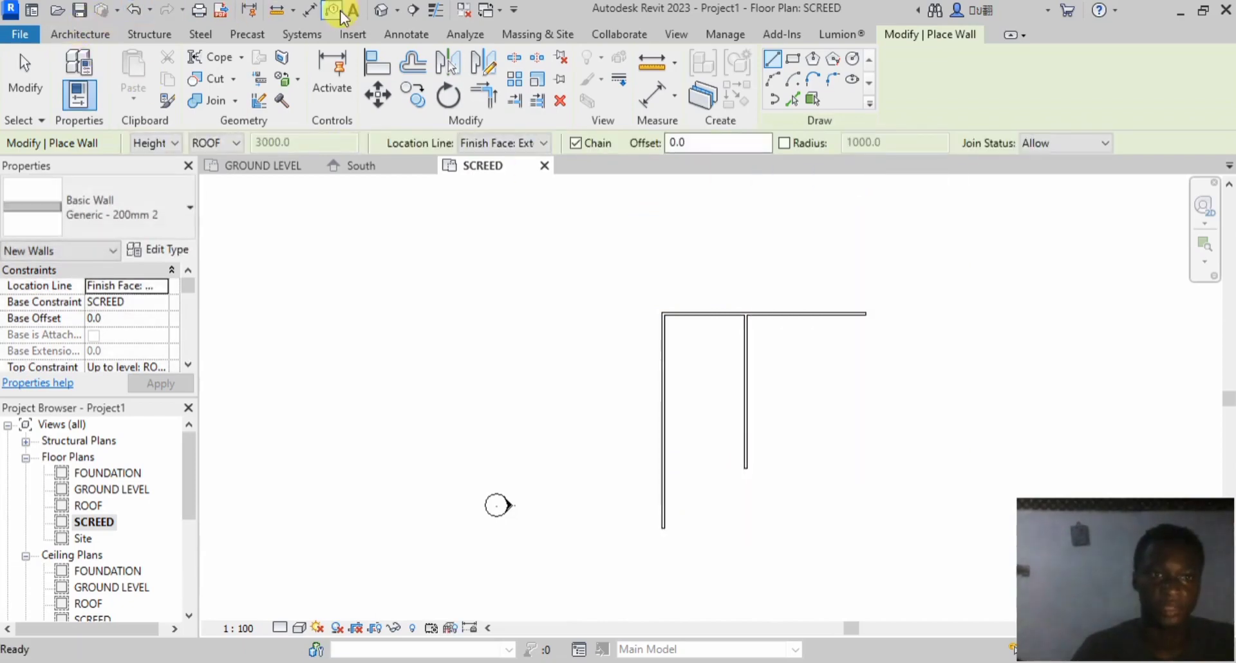
click(311, 11)
scroll(663, 336, up, 5)
Step: Dimension from the left wall to the partition, confirm 4500 clear, and cancel it
click(650, 327)
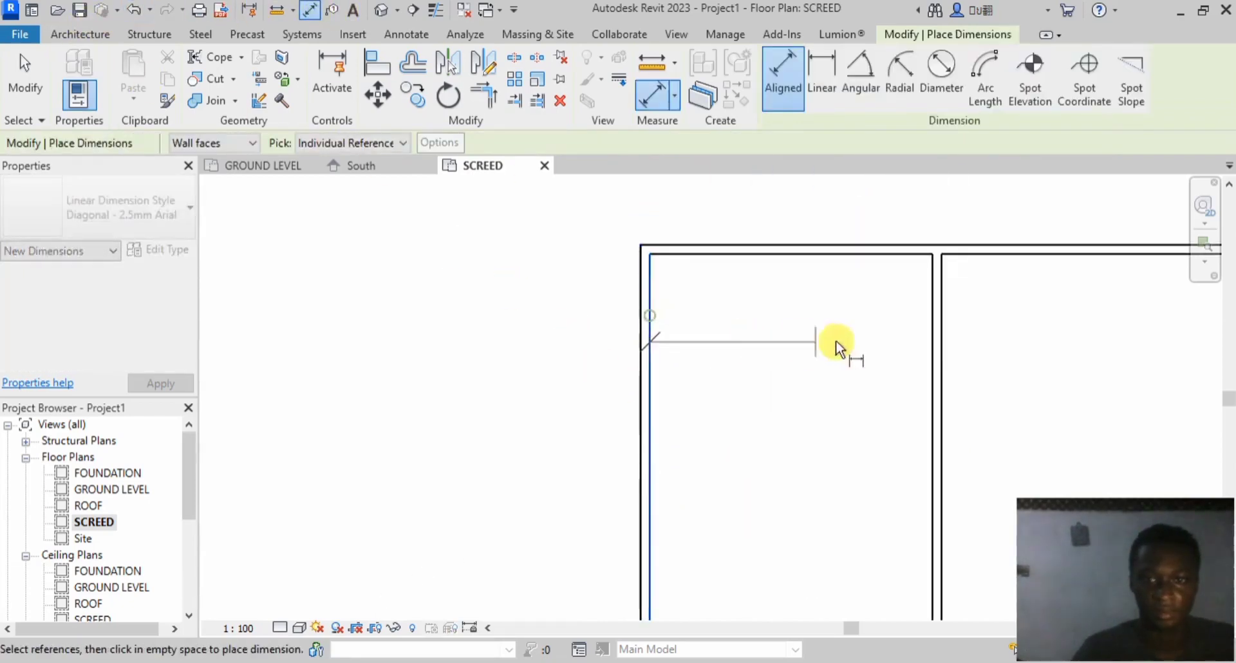
click(932, 301)
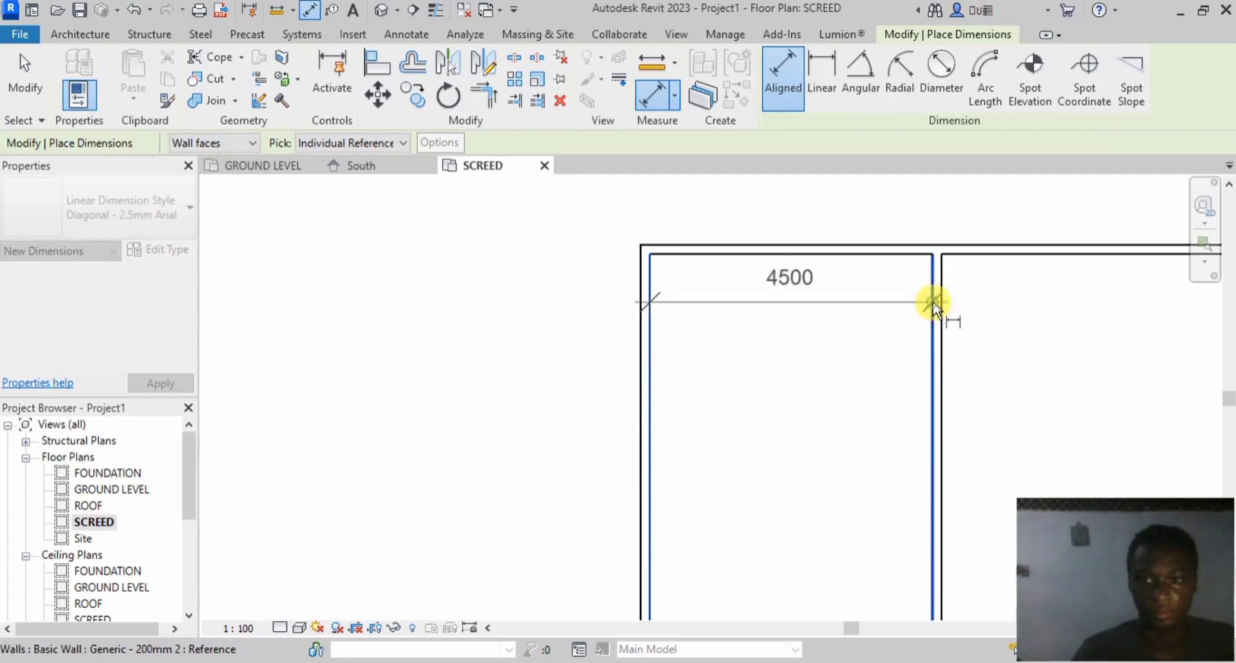
middle_drag(579, 268, 414, 326)
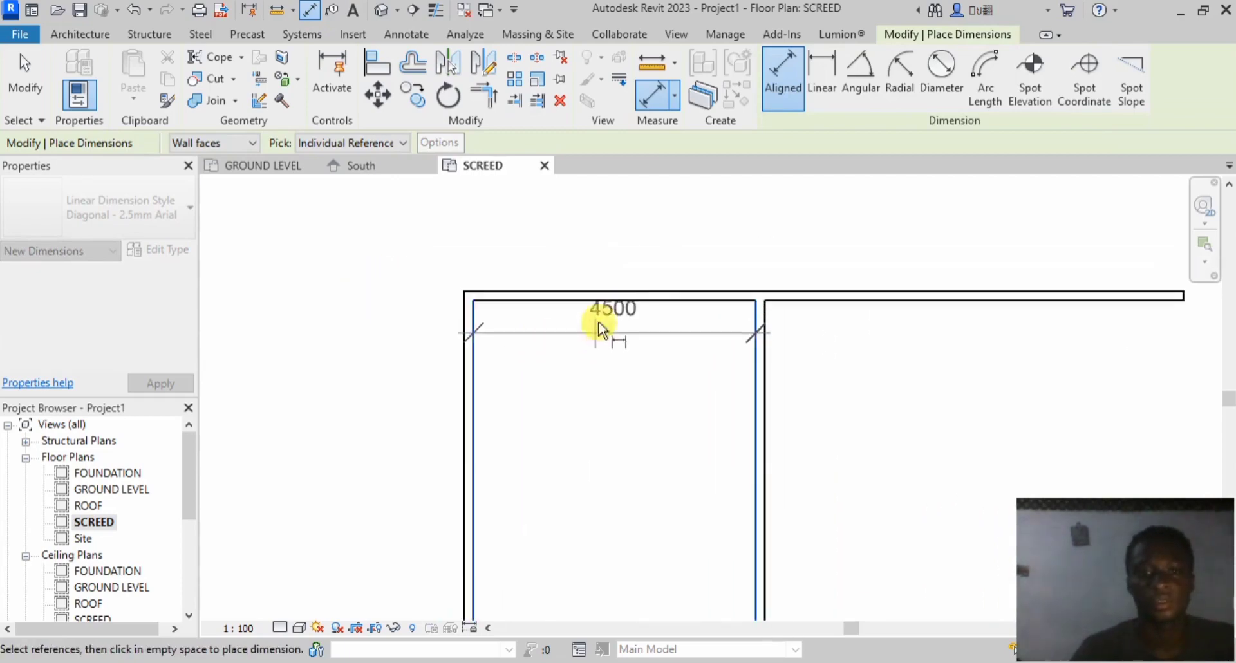
scroll(599, 348, down, 2)
scroll(600, 374, up, 3)
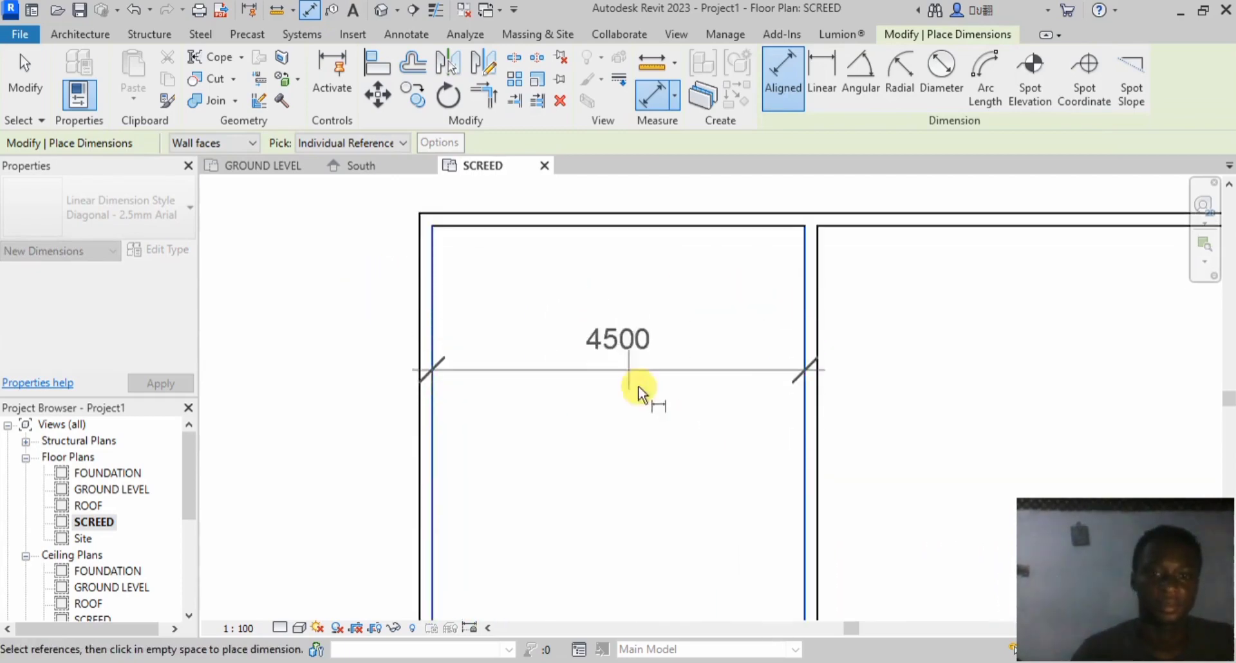
right_click(619, 357)
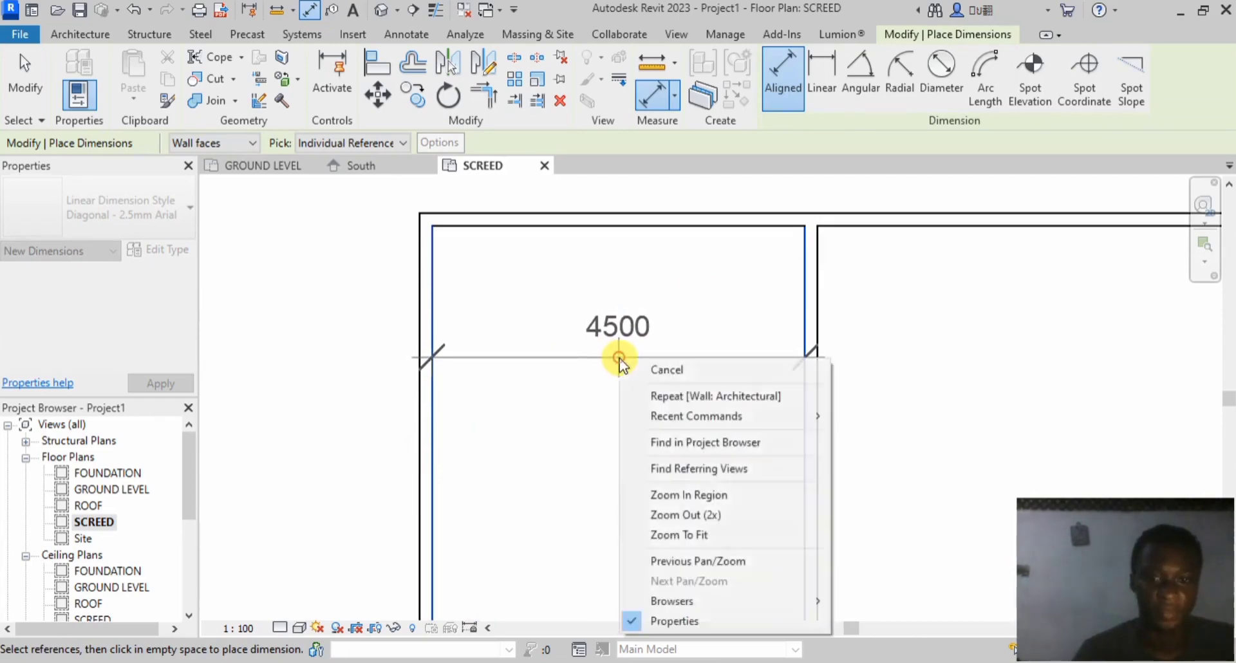
click(644, 365)
Step: Delete the inner partition and switch the wall Location Line to Wall Centerline
click(25, 80)
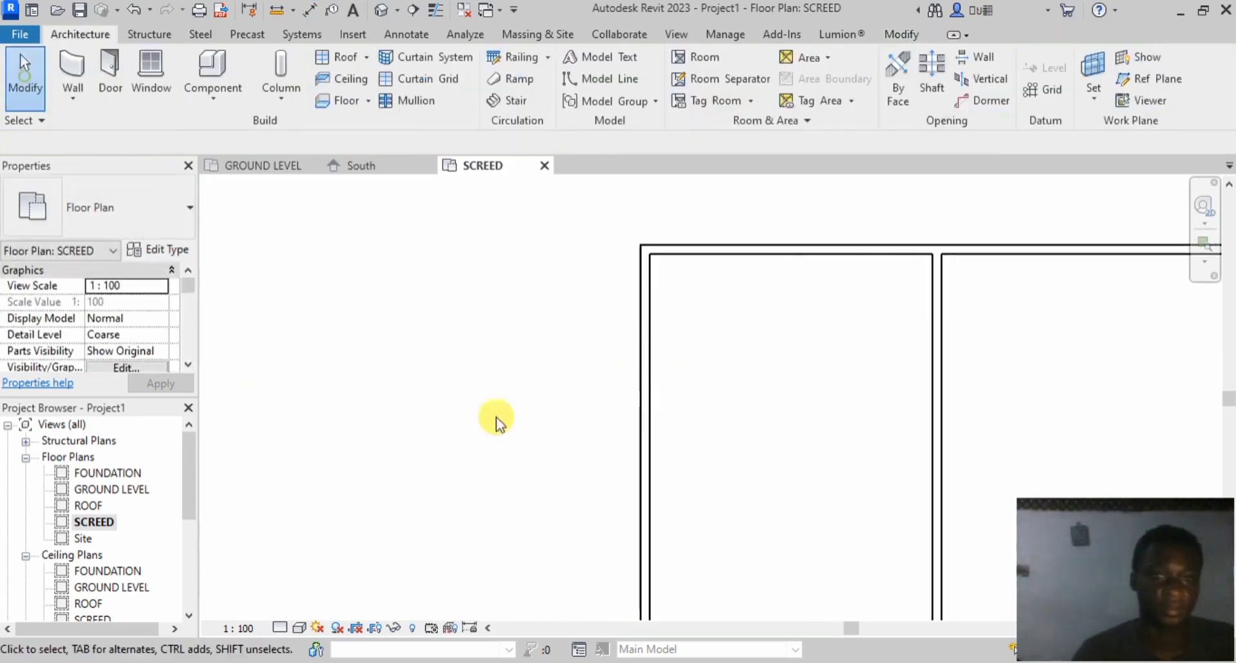
scroll(658, 399, down, 2)
drag(867, 342, 741, 408)
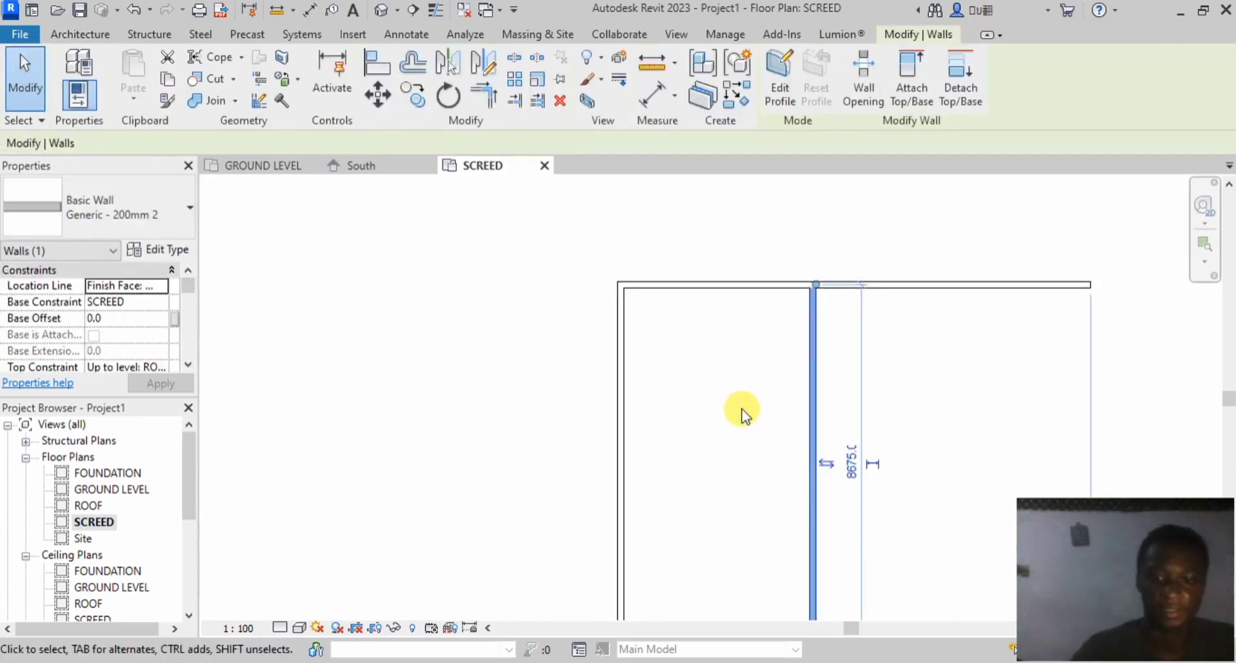
key(Delete)
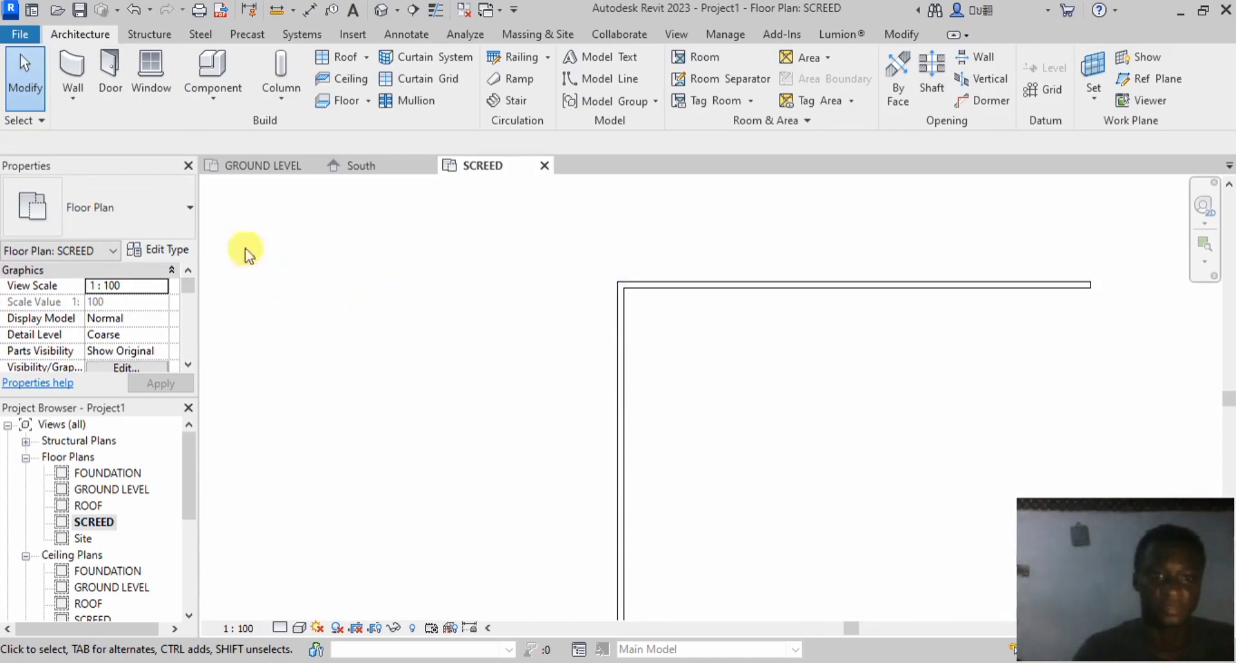
click(76, 64)
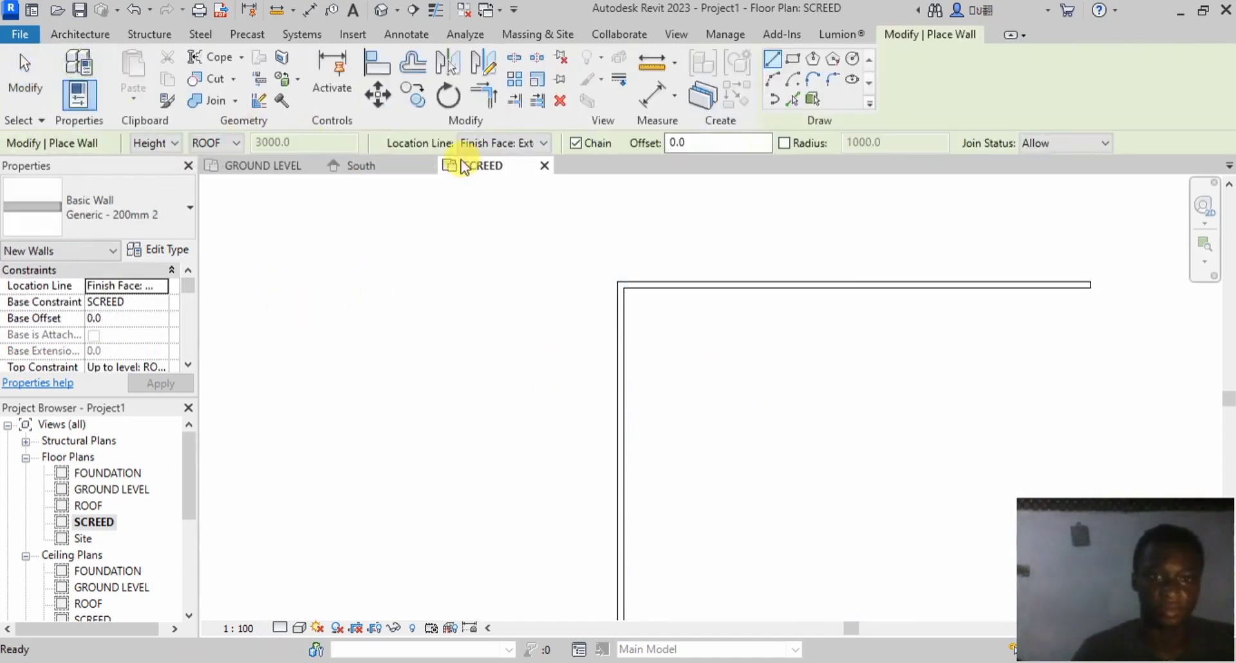
click(479, 143)
click(480, 162)
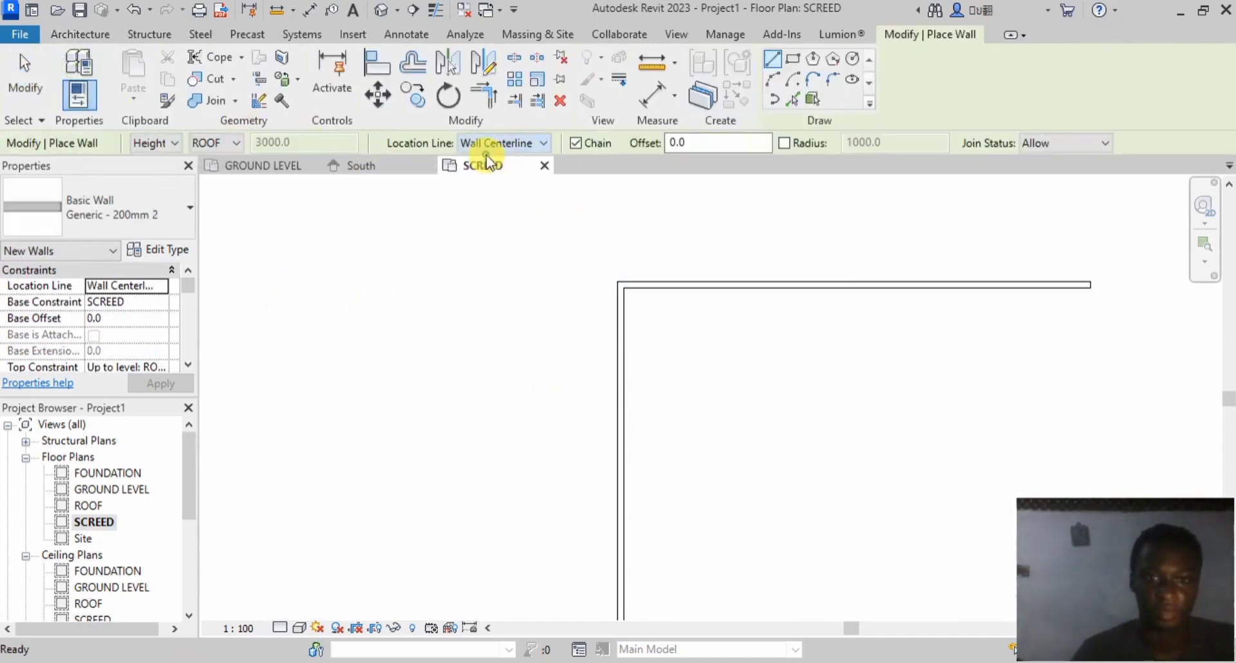
Step: Draw the new partition starting 4575 from the corner and running partway down
scroll(673, 298, up, 1)
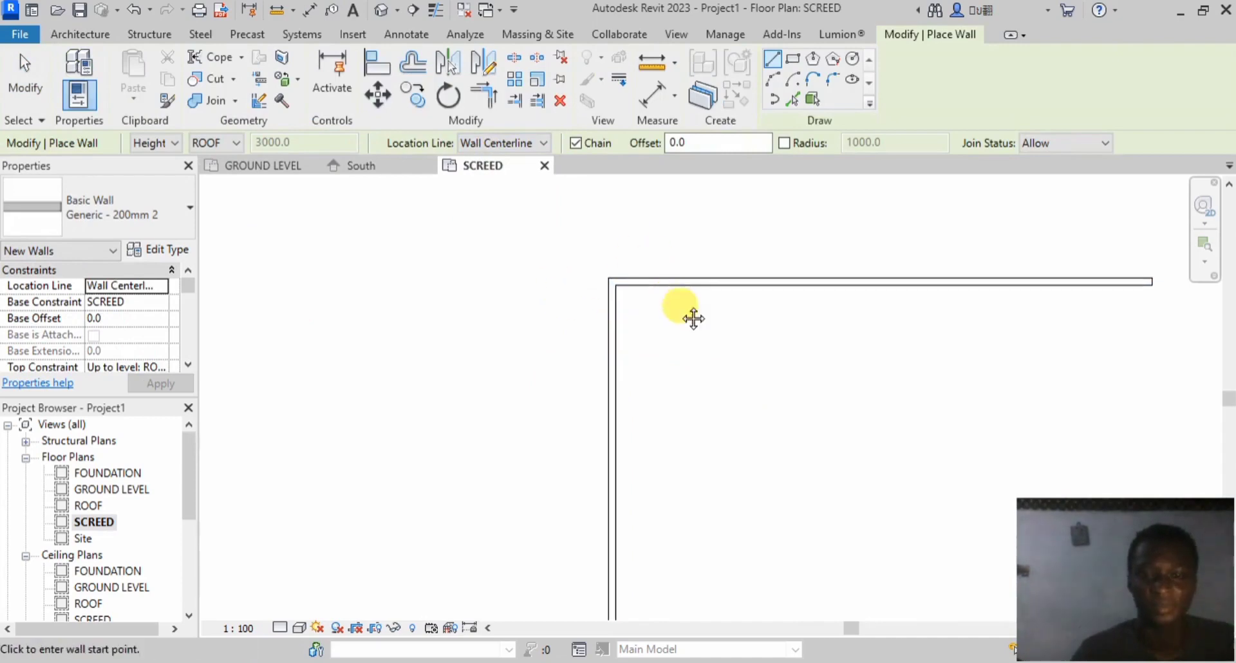
middle_drag(690, 318, 549, 309)
scroll(486, 277, up, 4)
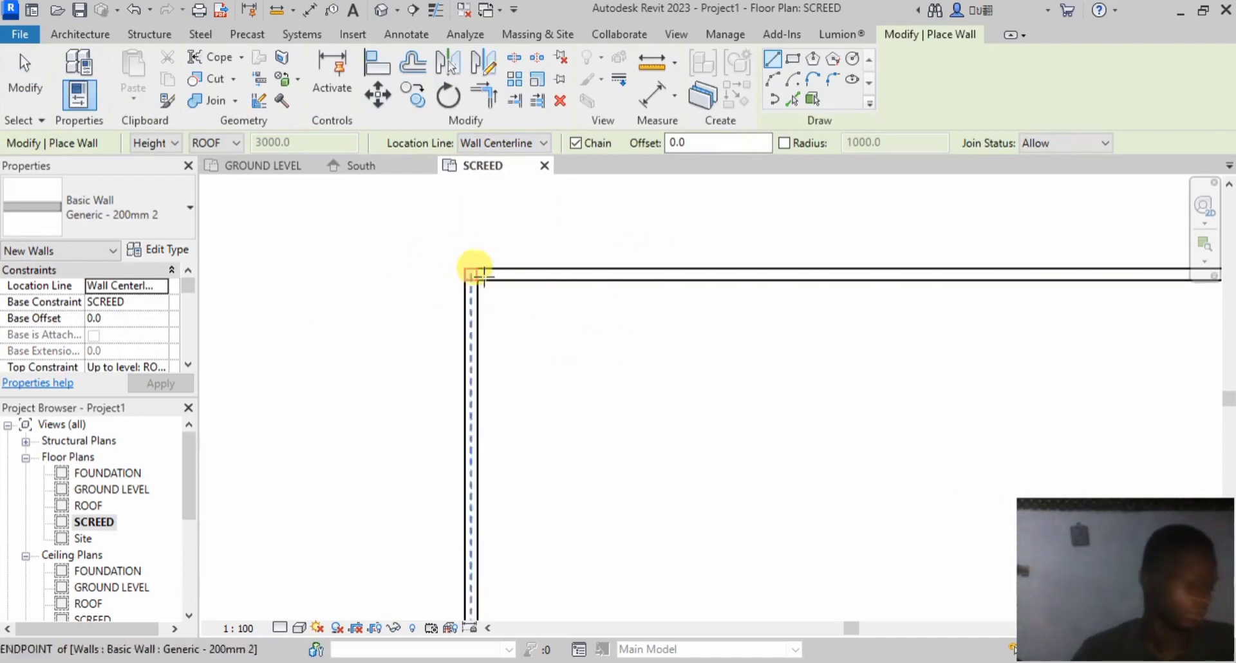
scroll(496, 272, up, 1)
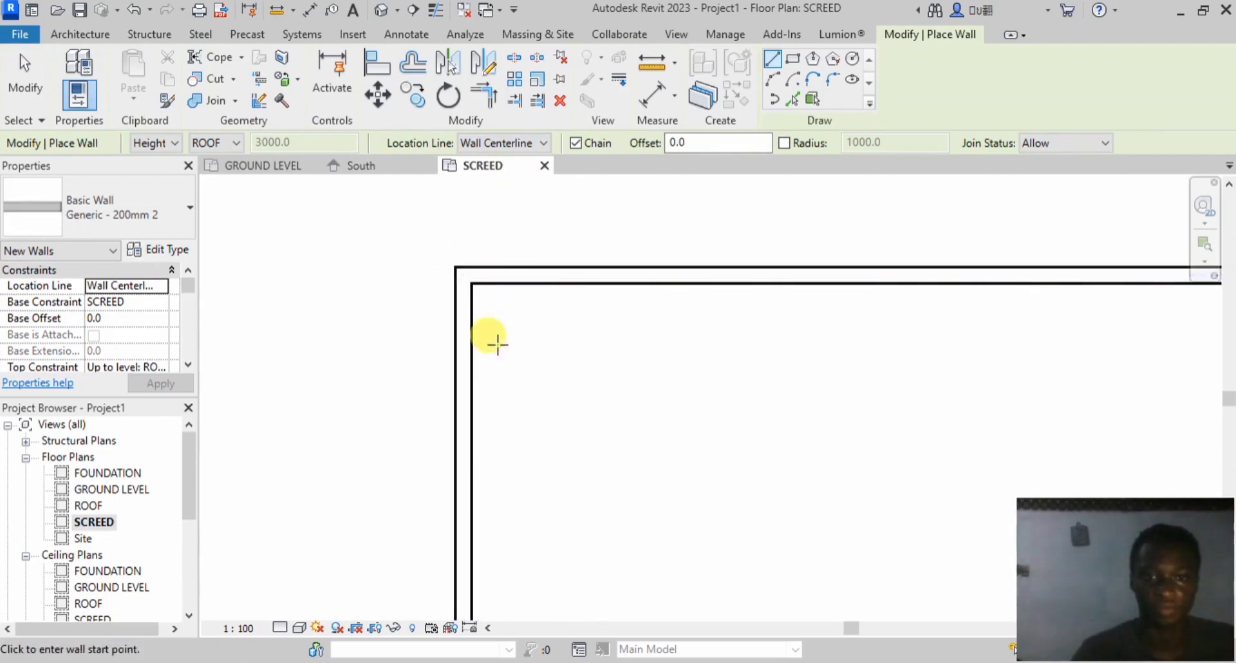
scroll(489, 328, down, 1)
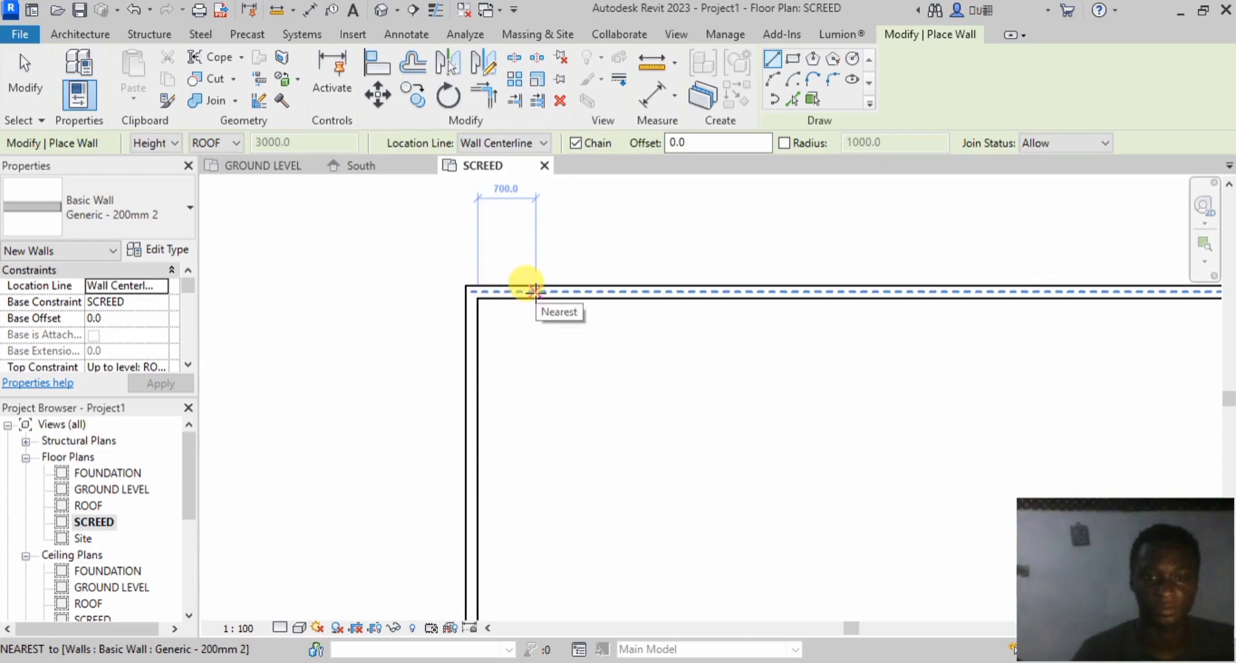
text(4)
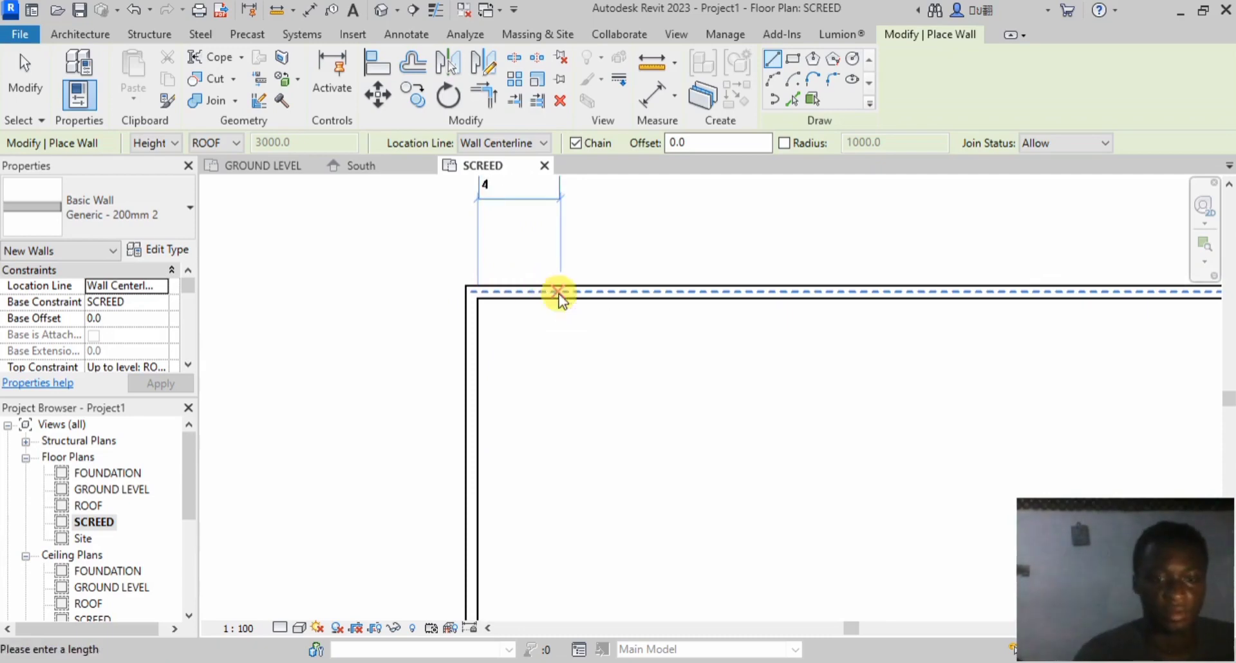
text(575)
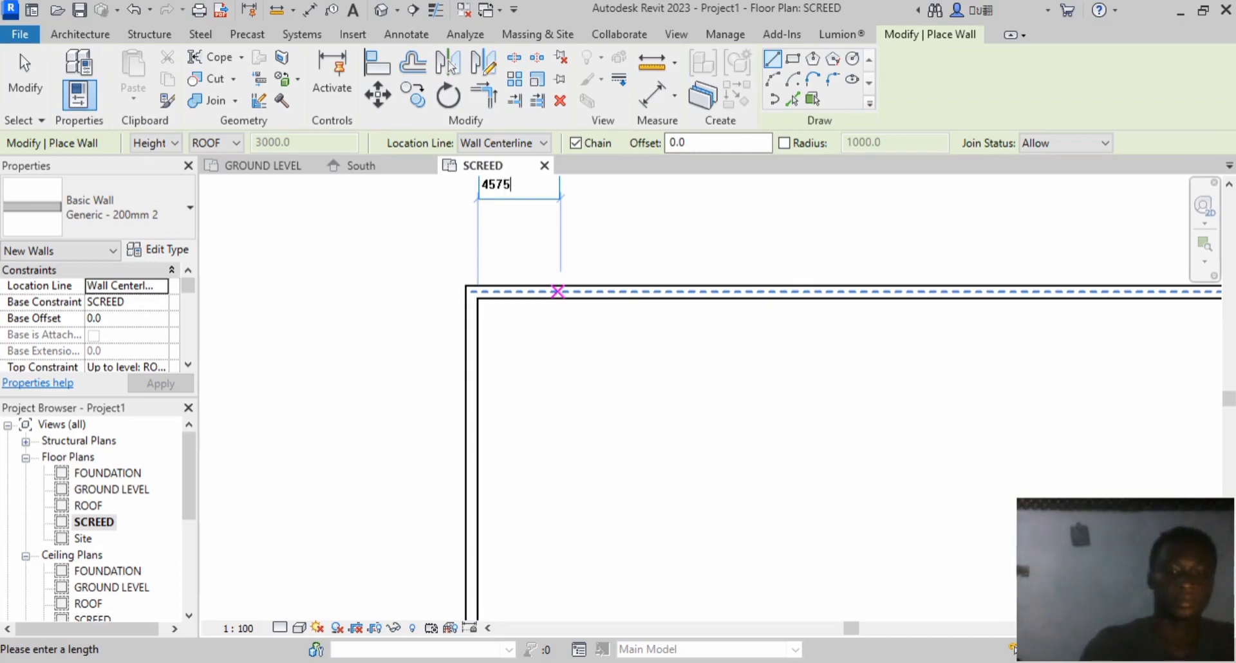
key(Return)
scroll(552, 213, down, 2)
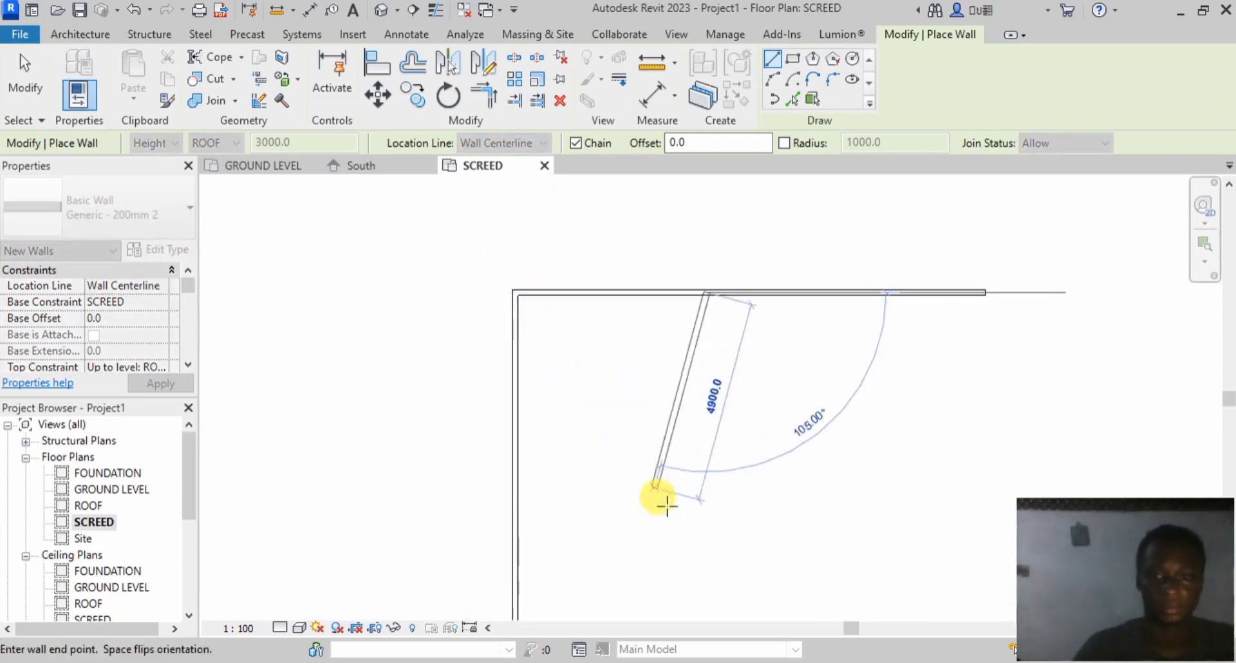
click(706, 531)
right_click(710, 233)
click(802, 242)
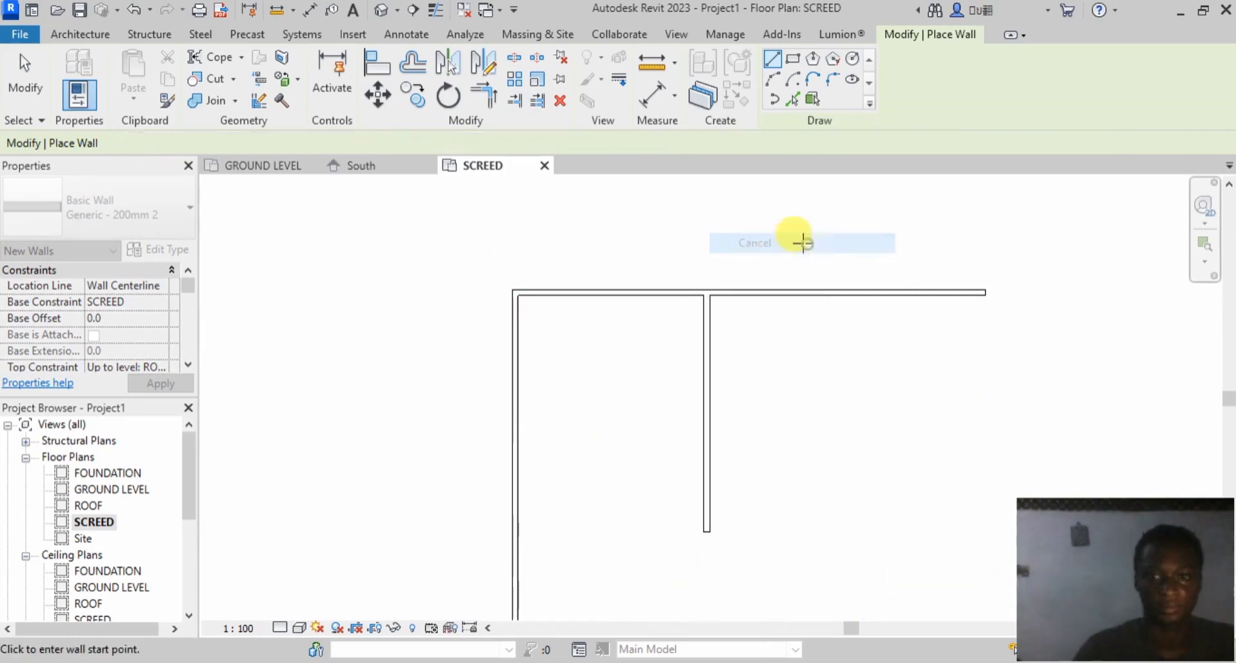
key(Escape)
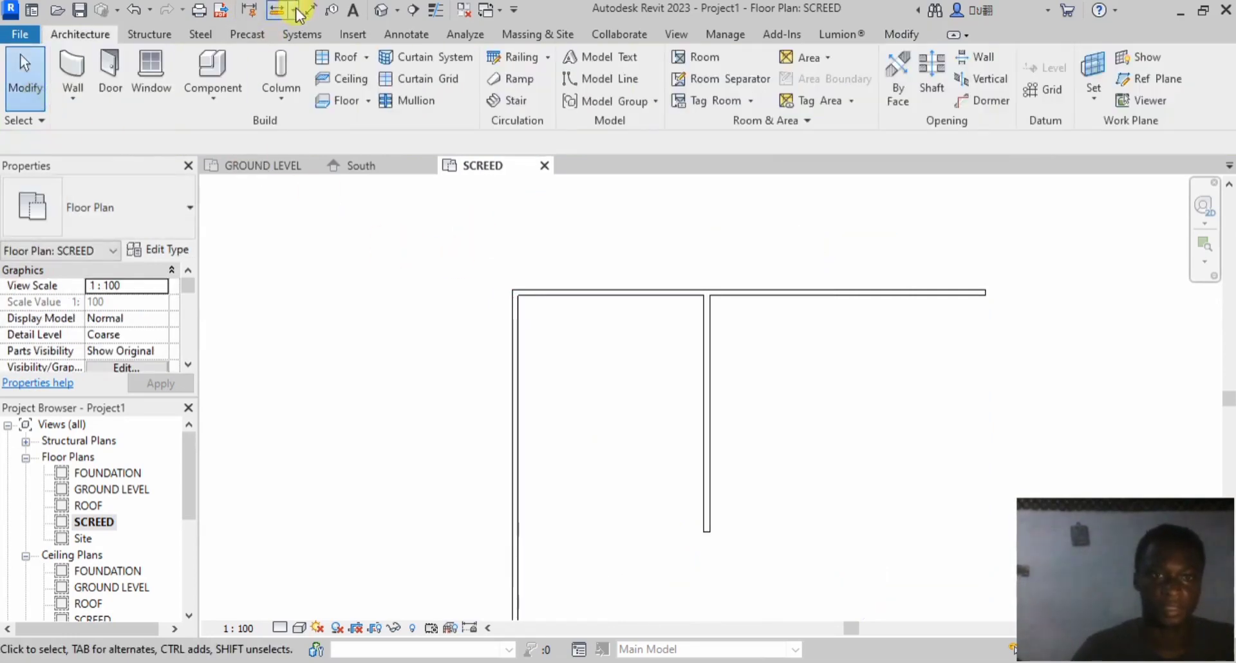
Step: Measure from the left wall to the middle wall, then cancel the dimension
click(311, 13)
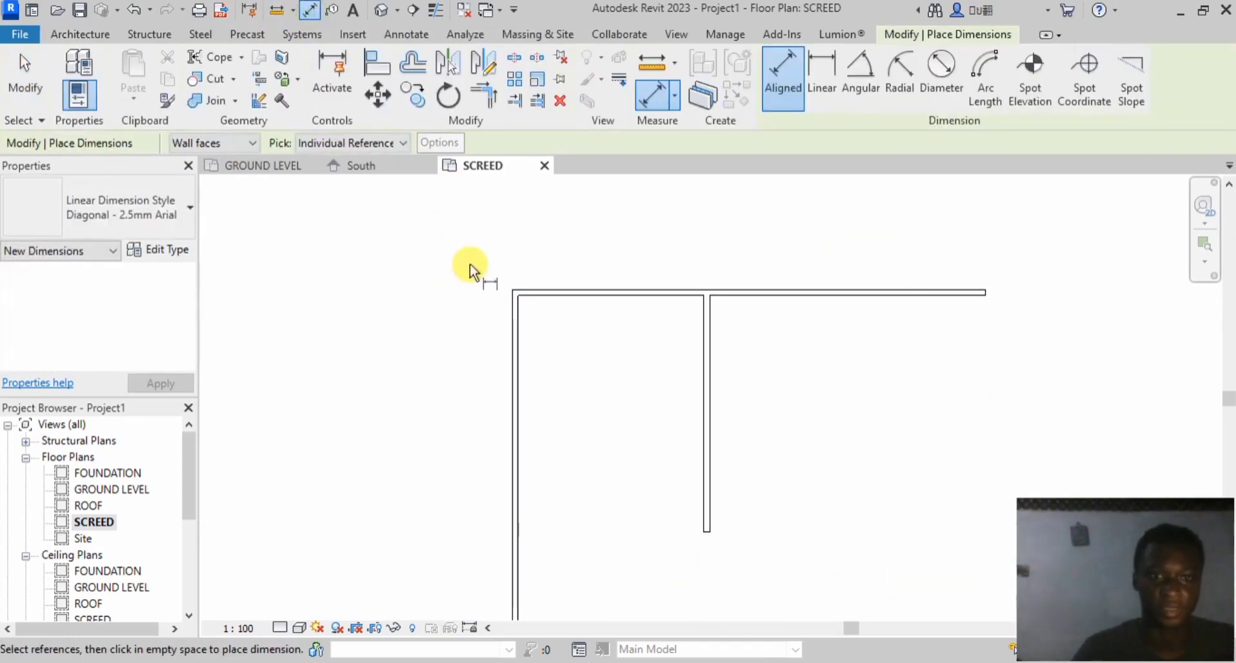
click(516, 315)
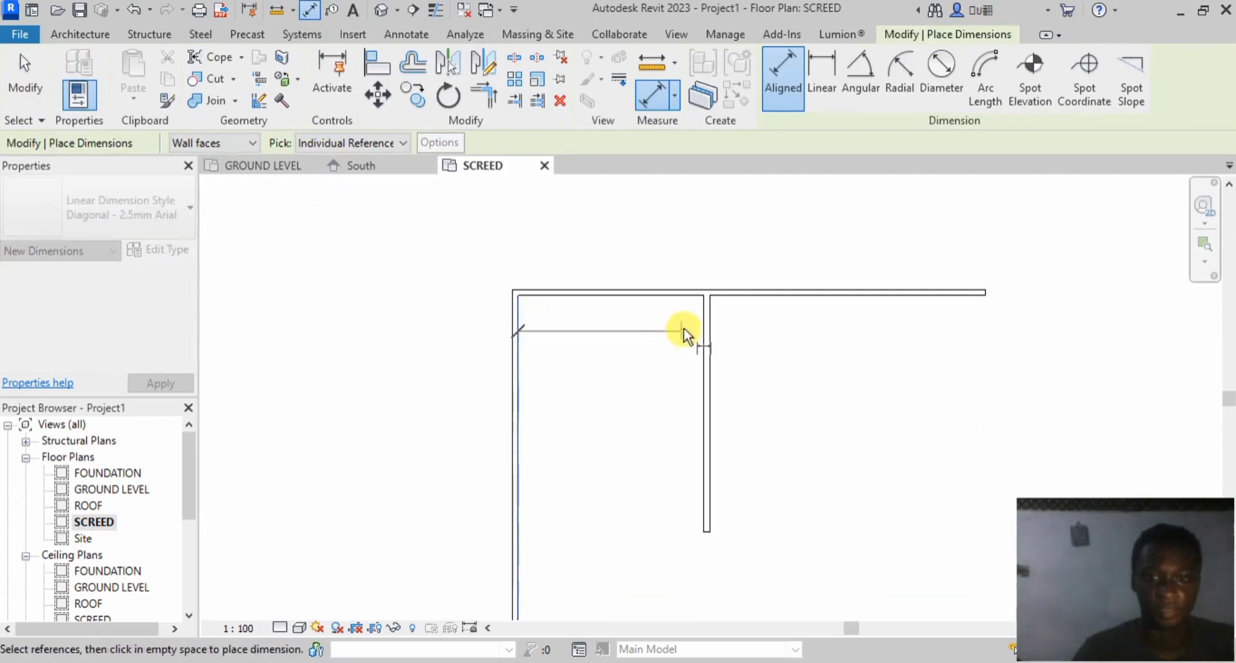
click(702, 312)
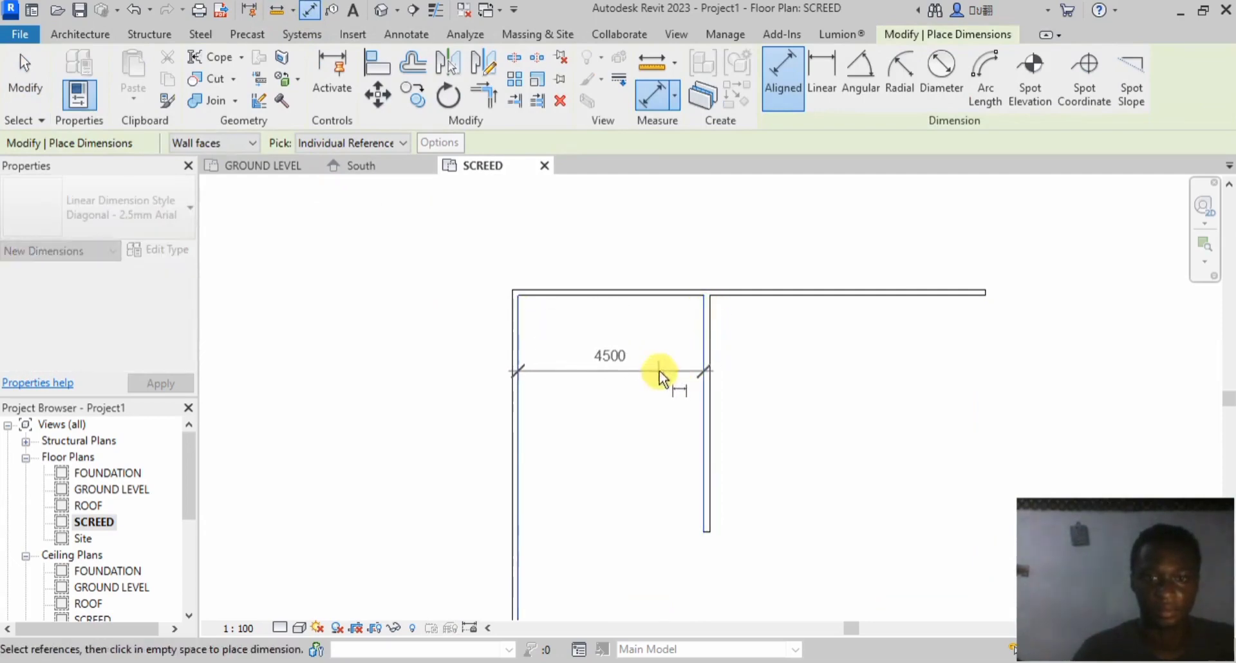
scroll(659, 373, up, 2)
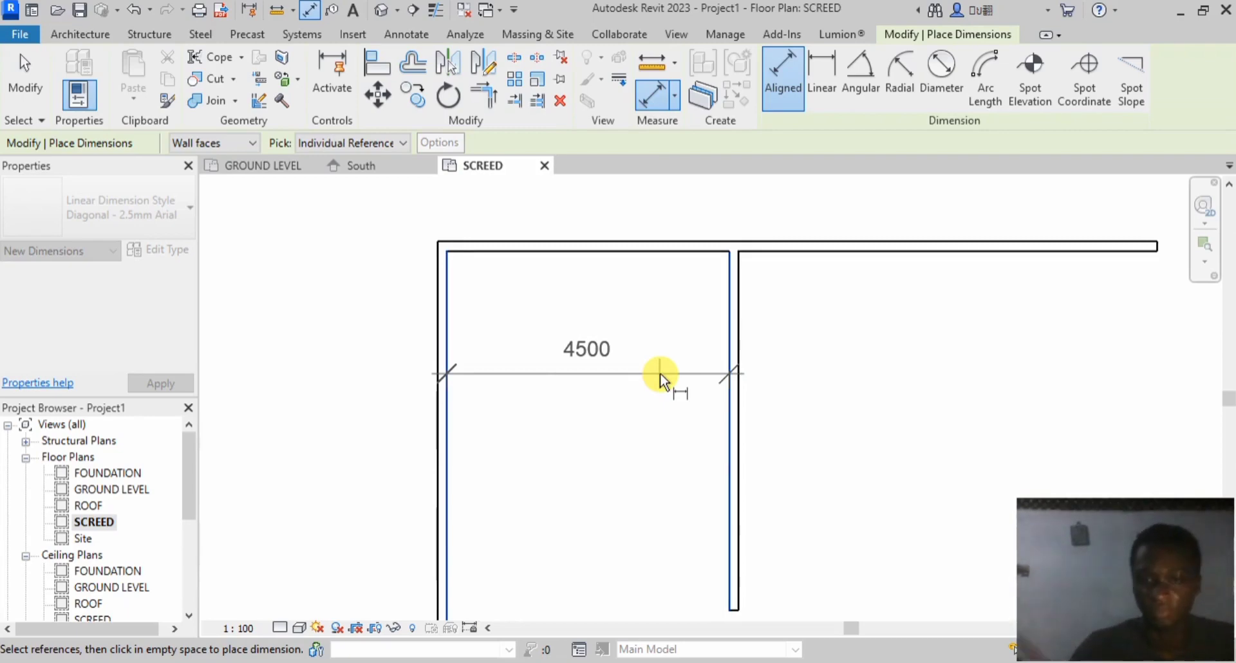
right_click(632, 386)
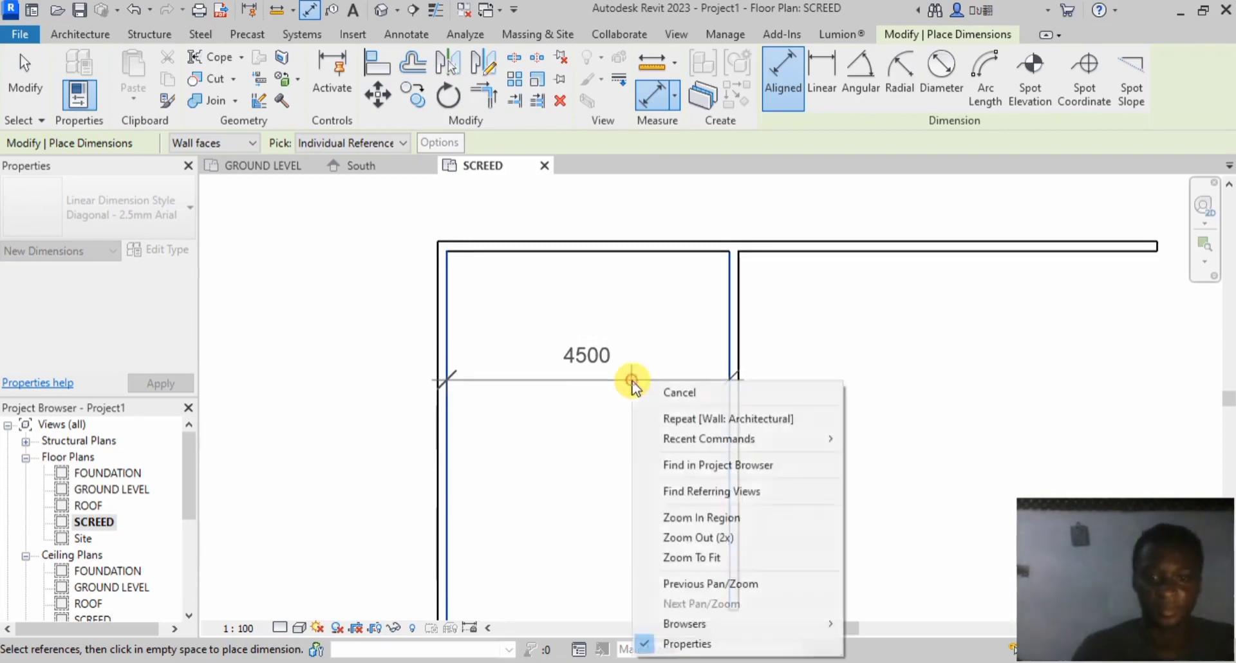
click(660, 390)
scroll(653, 384, down, 2)
click(12, 71)
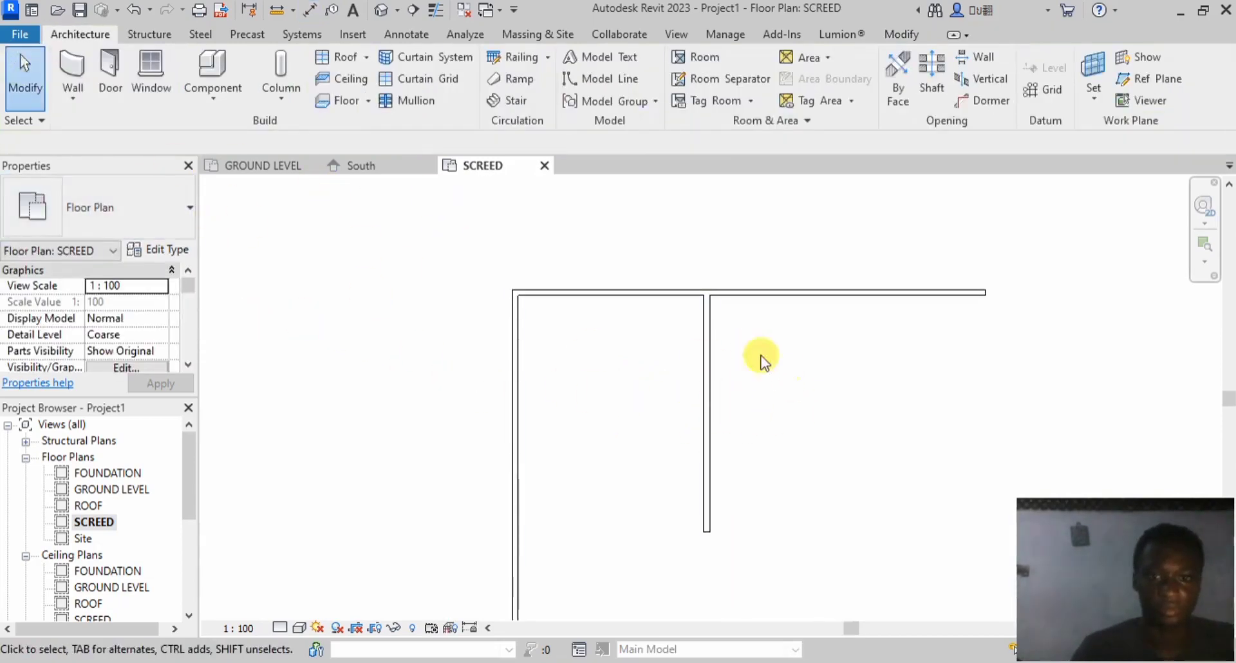
Step: Start a new wall on the top wall at the 4575 position
scroll(458, 350, down, 2)
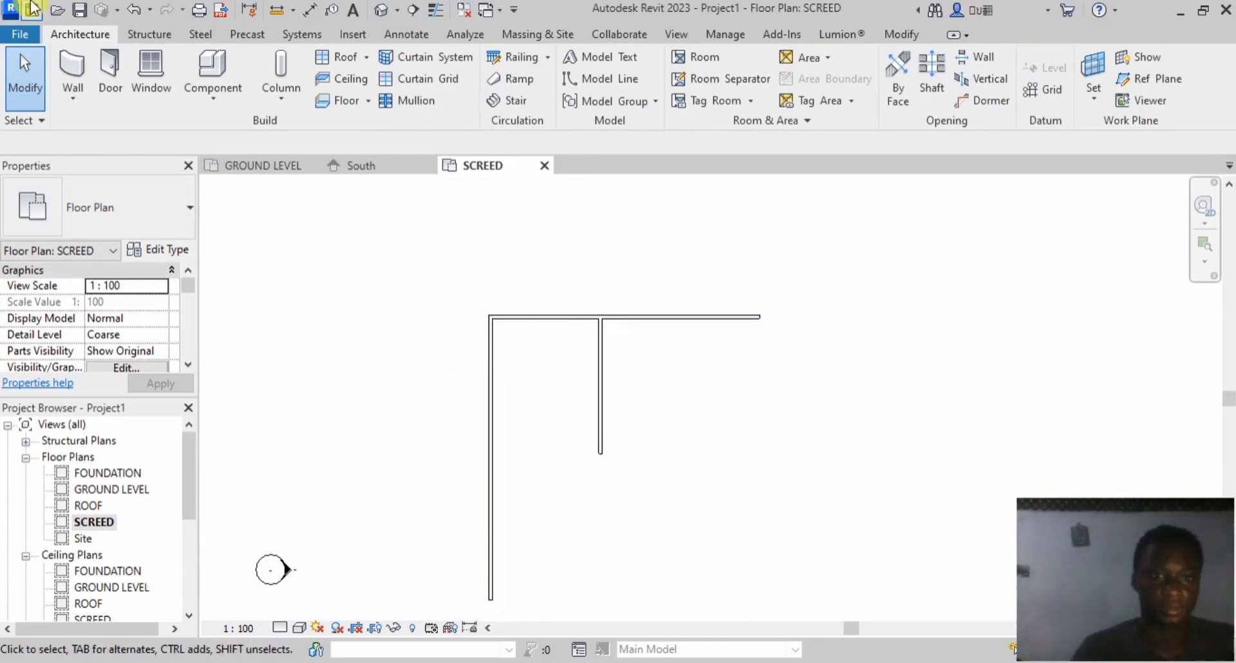
click(72, 74)
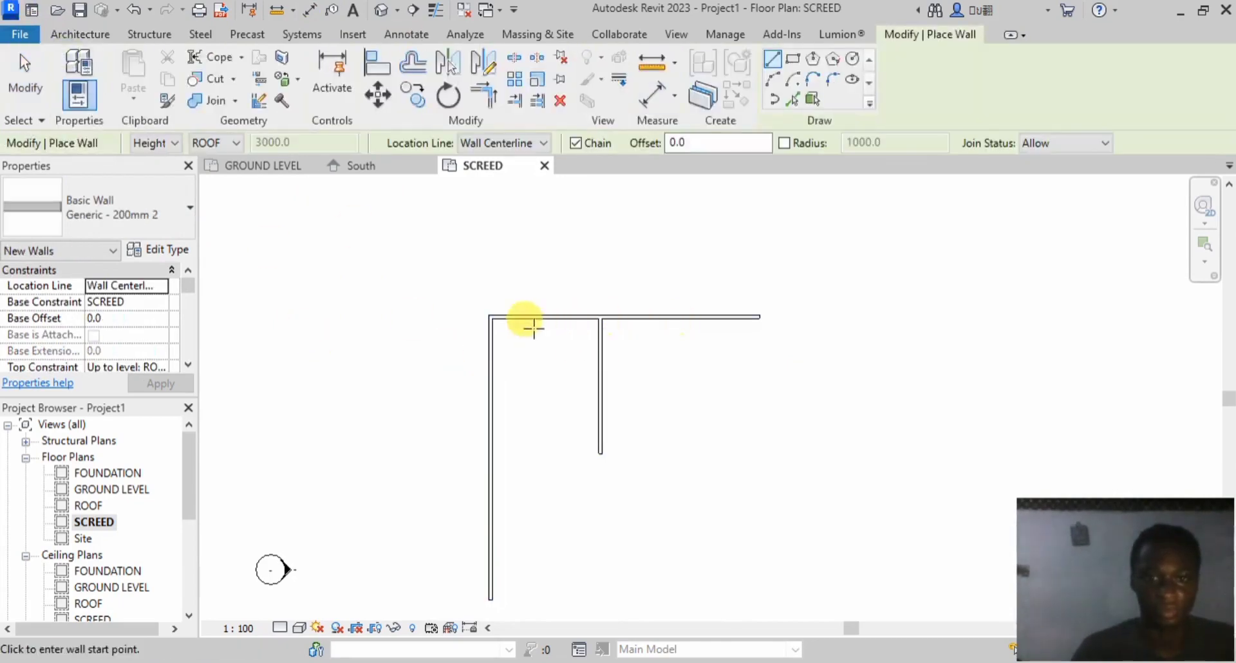
scroll(552, 326, up, 3)
scroll(489, 302, down, 2)
scroll(510, 298, up, 5)
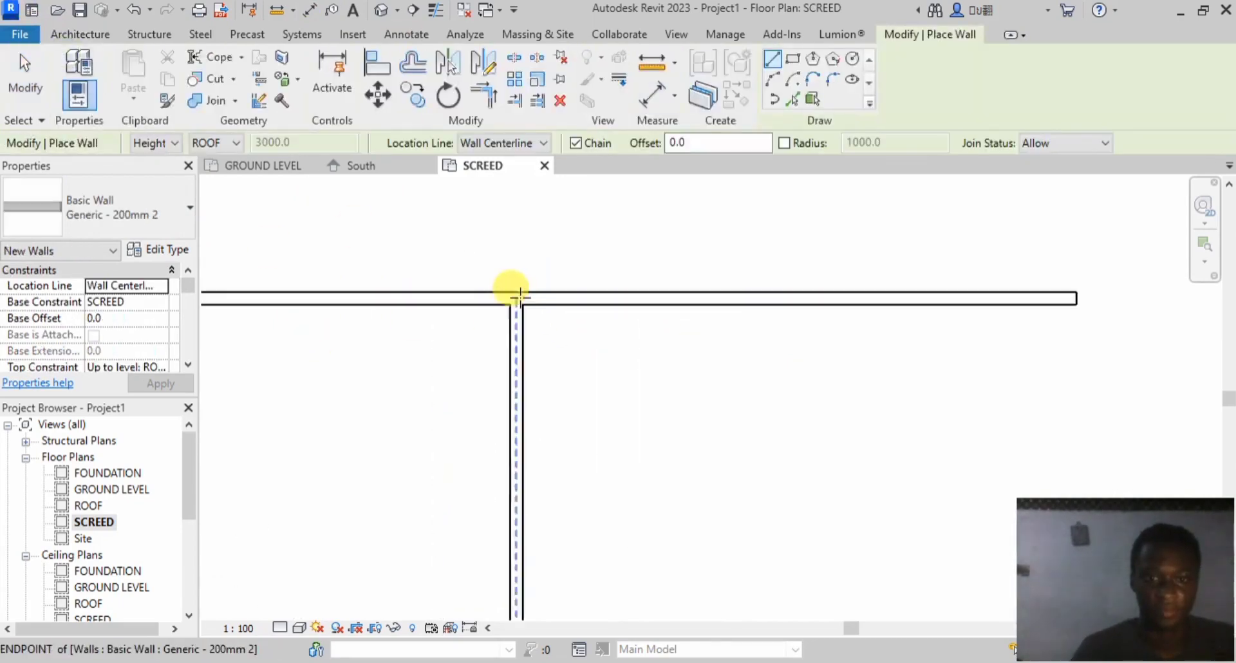
click(705, 299)
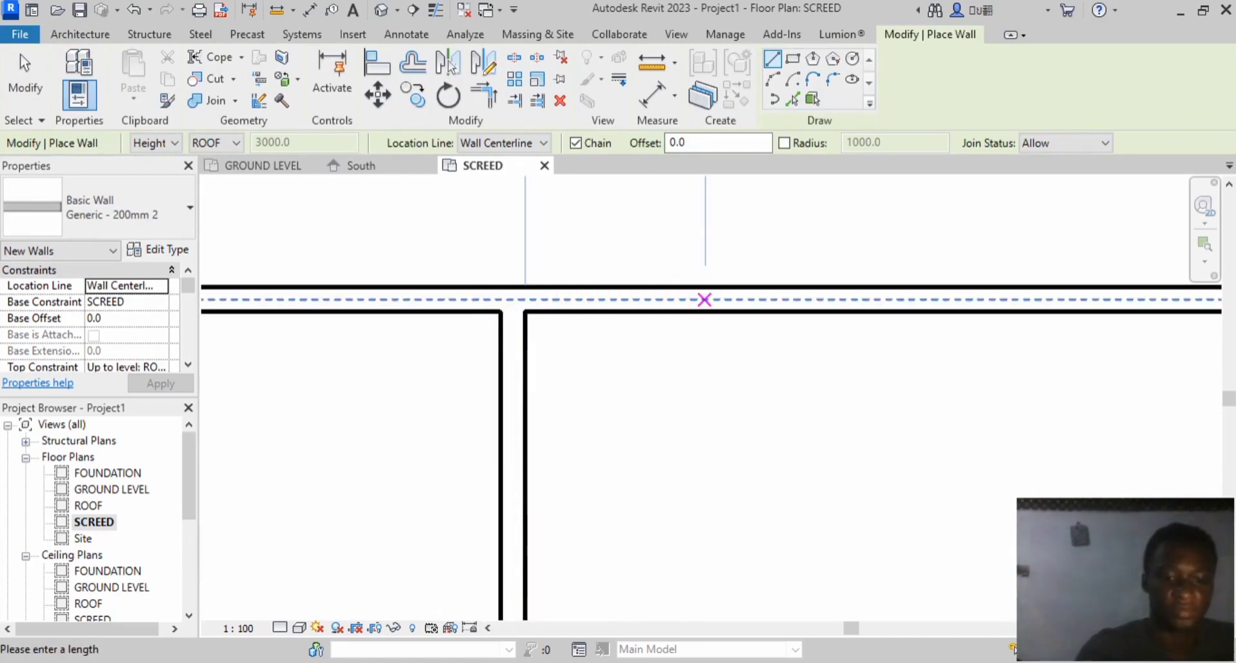
scroll(705, 299, down, 2)
text(4574)
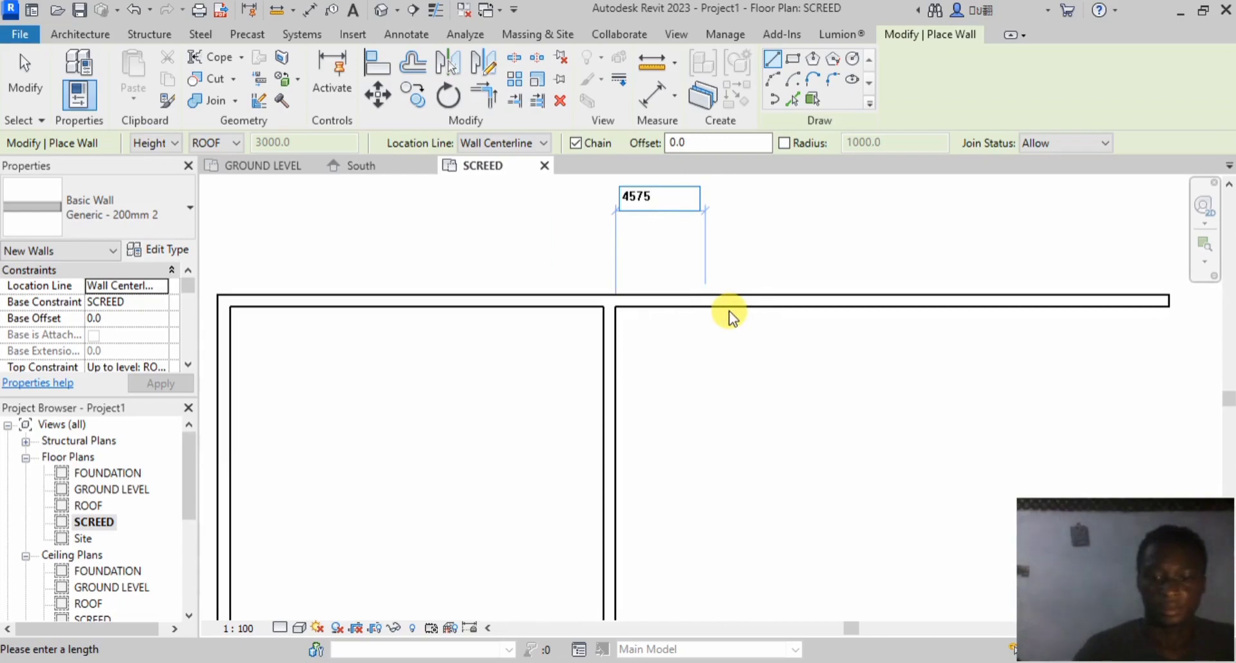
key(Return)
Step: Run the wall down, then back as a 9300 cross wall to the left outer wall
scroll(589, 319, down, 2)
scroll(508, 308, down, 2)
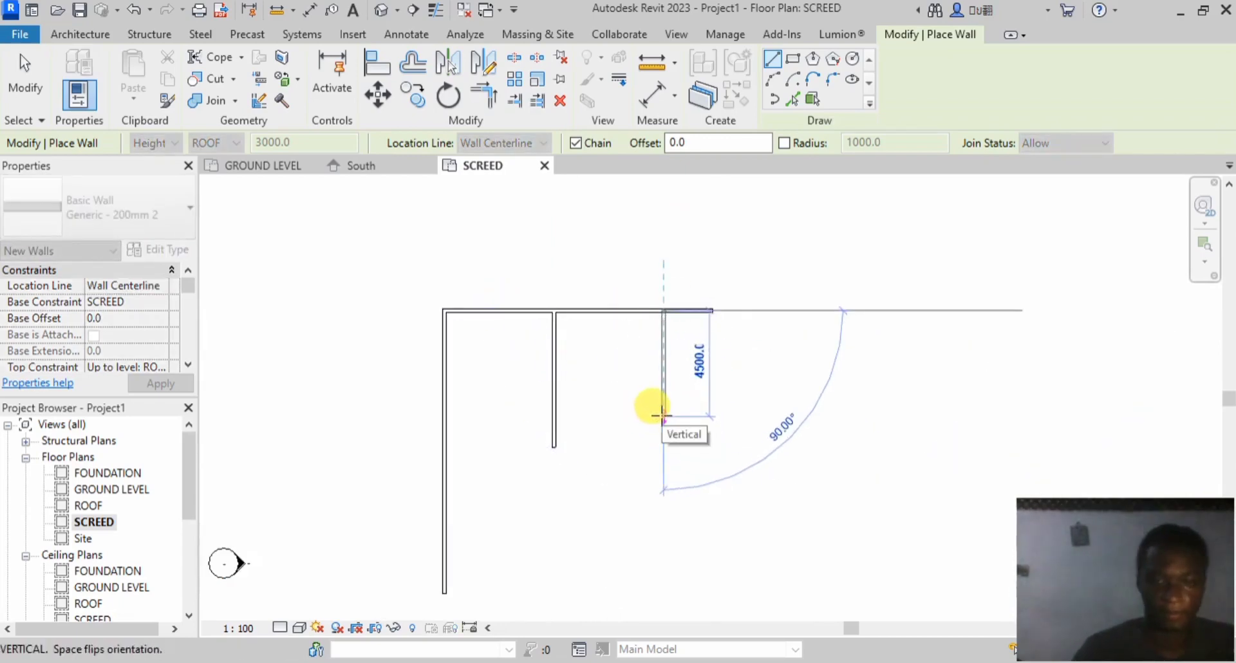
text(4575)
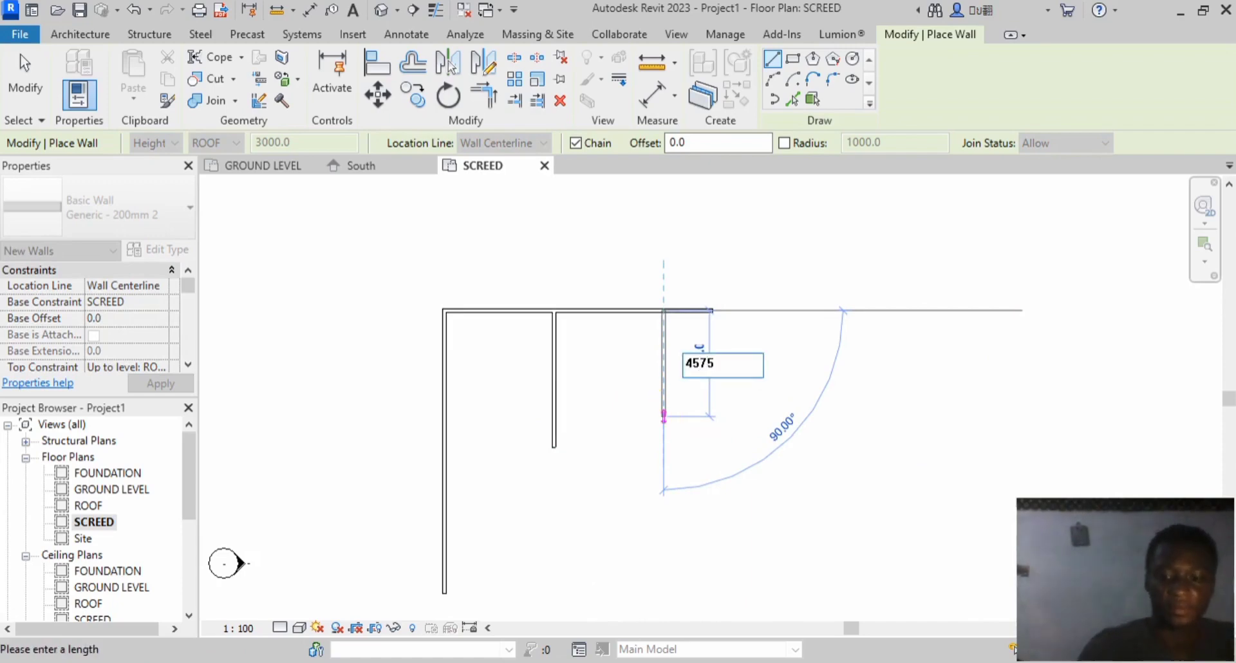
key(Return)
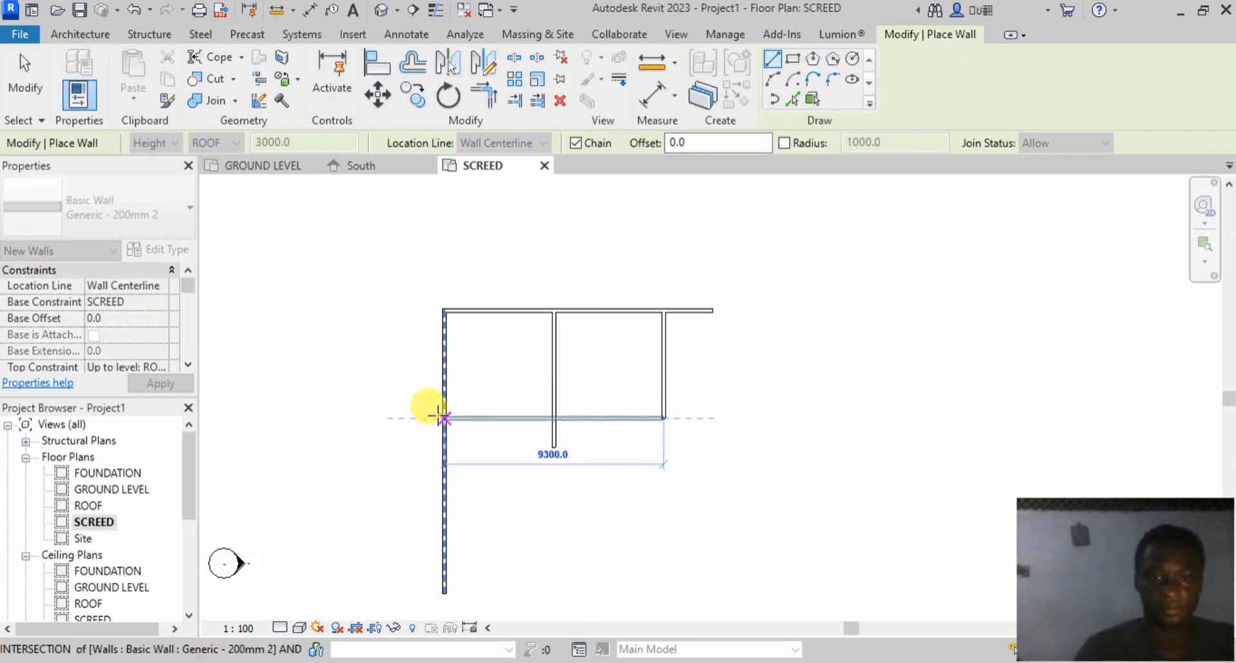
key(Escape)
click(24, 80)
Step: Wall off a 1575 × 1575 corner room: 1575 along the top wall, down, then left
scroll(513, 331, up, 2)
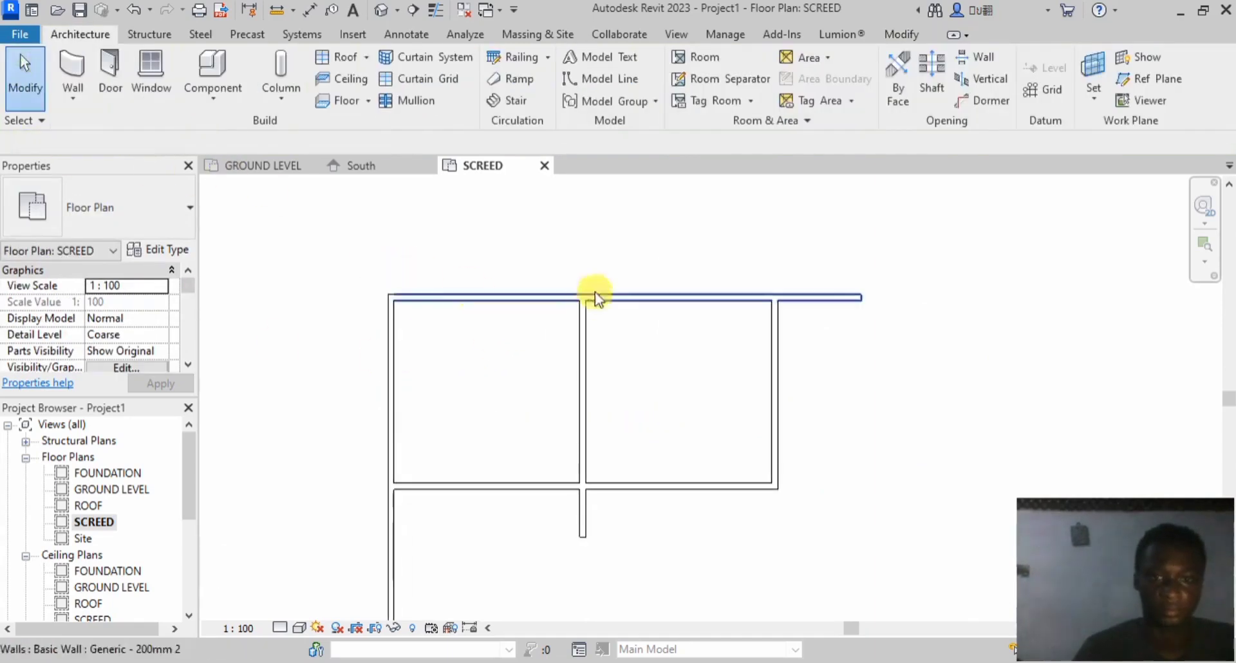
click(72, 74)
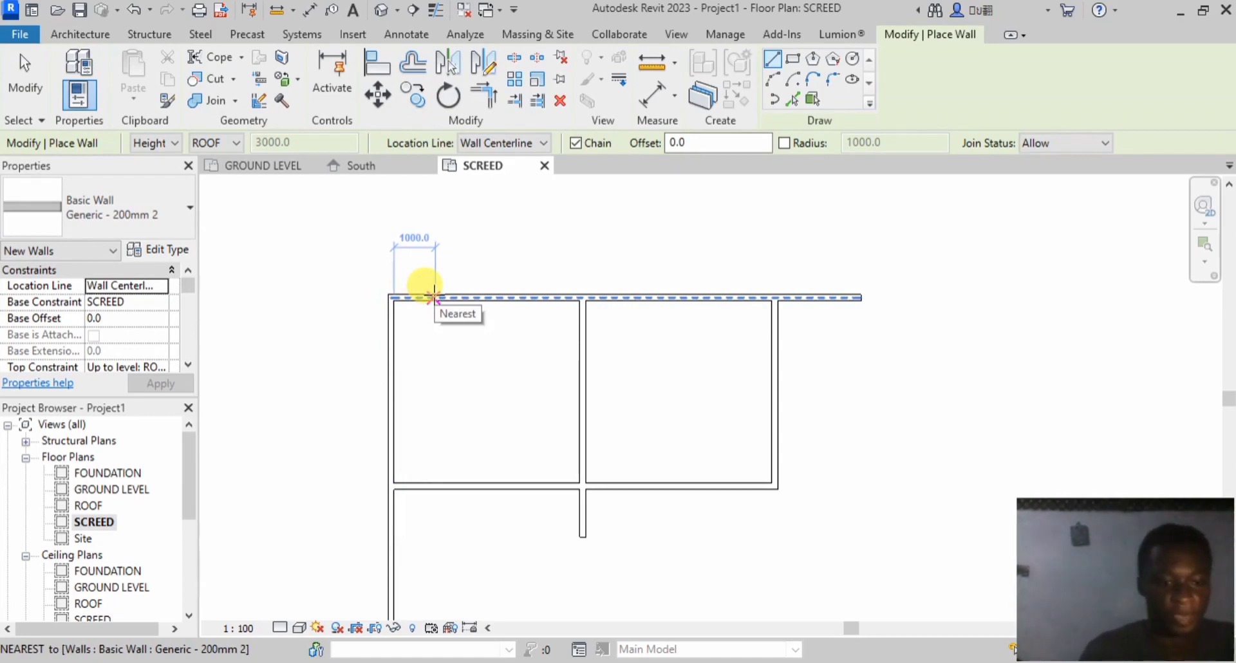
text(1575)
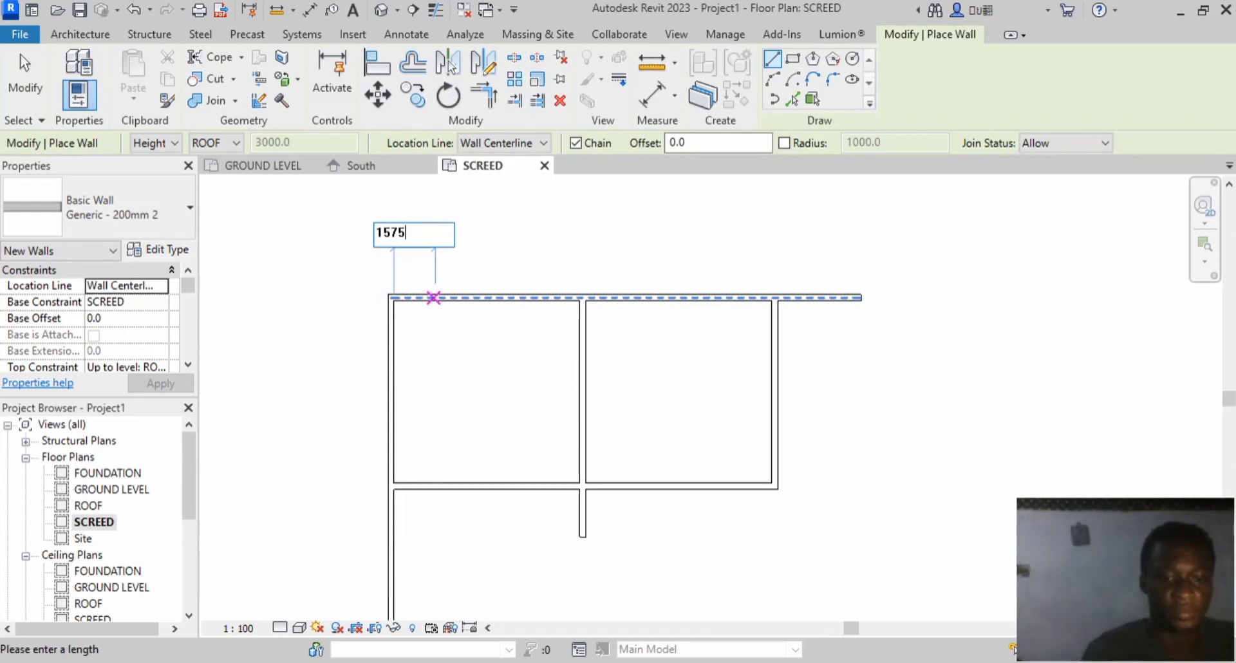
key(Return)
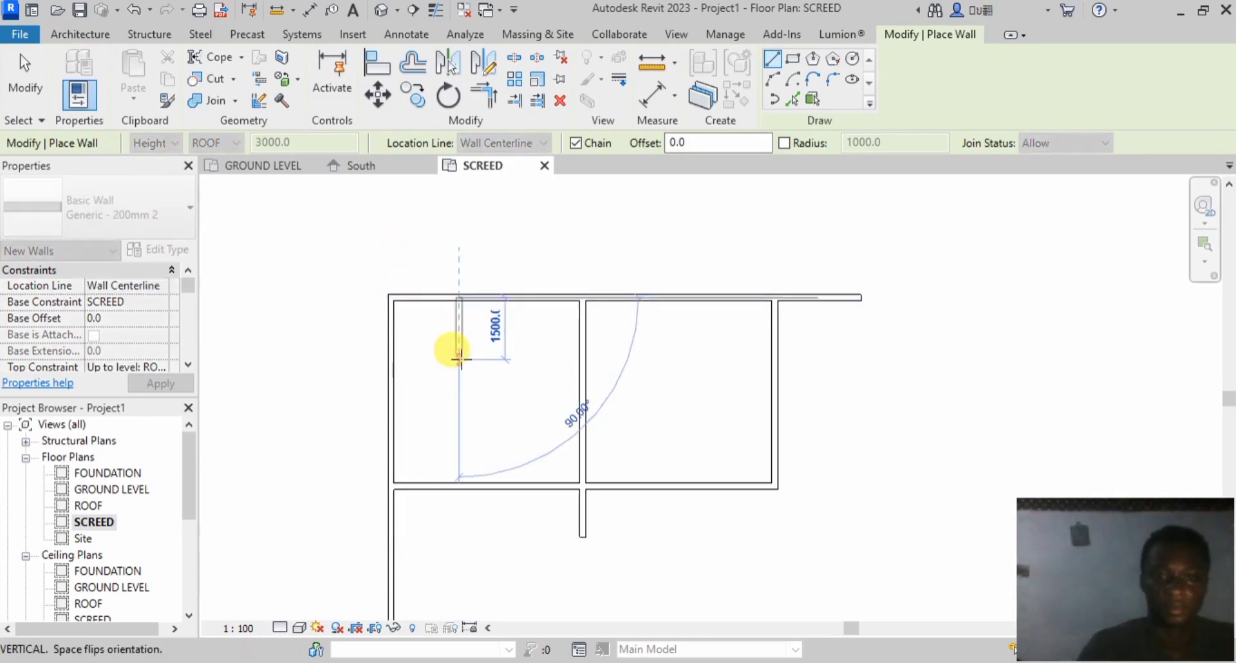
text(1)
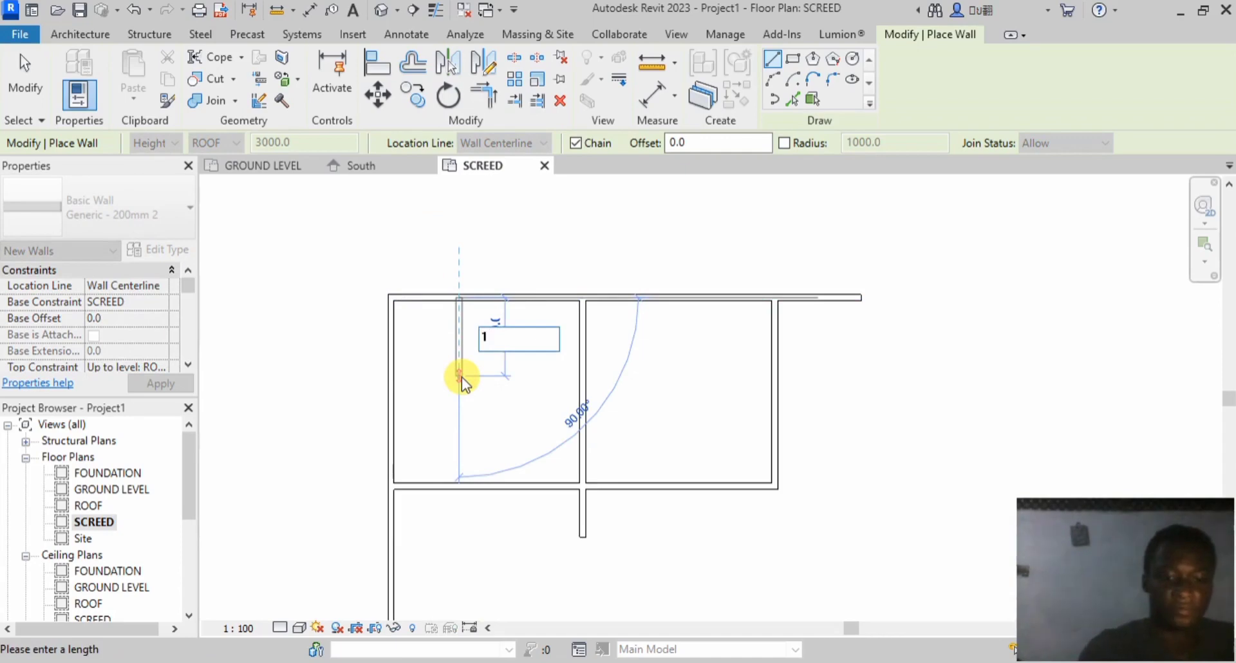
text(5)
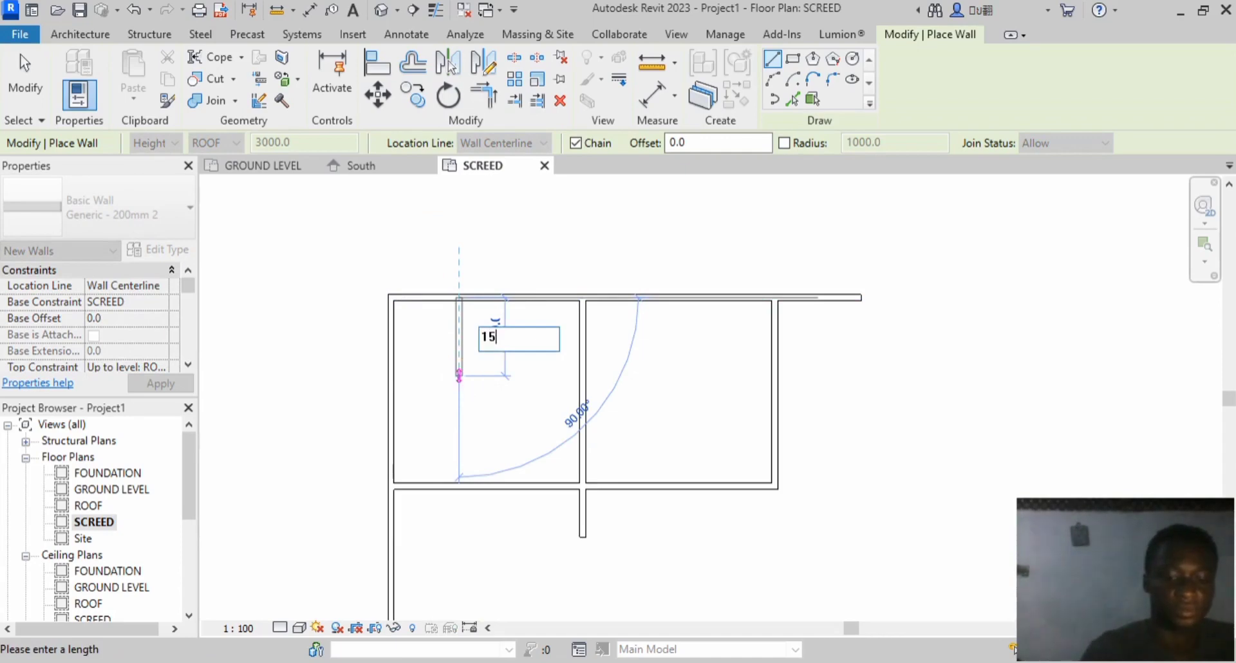
text(75)
click(459, 374)
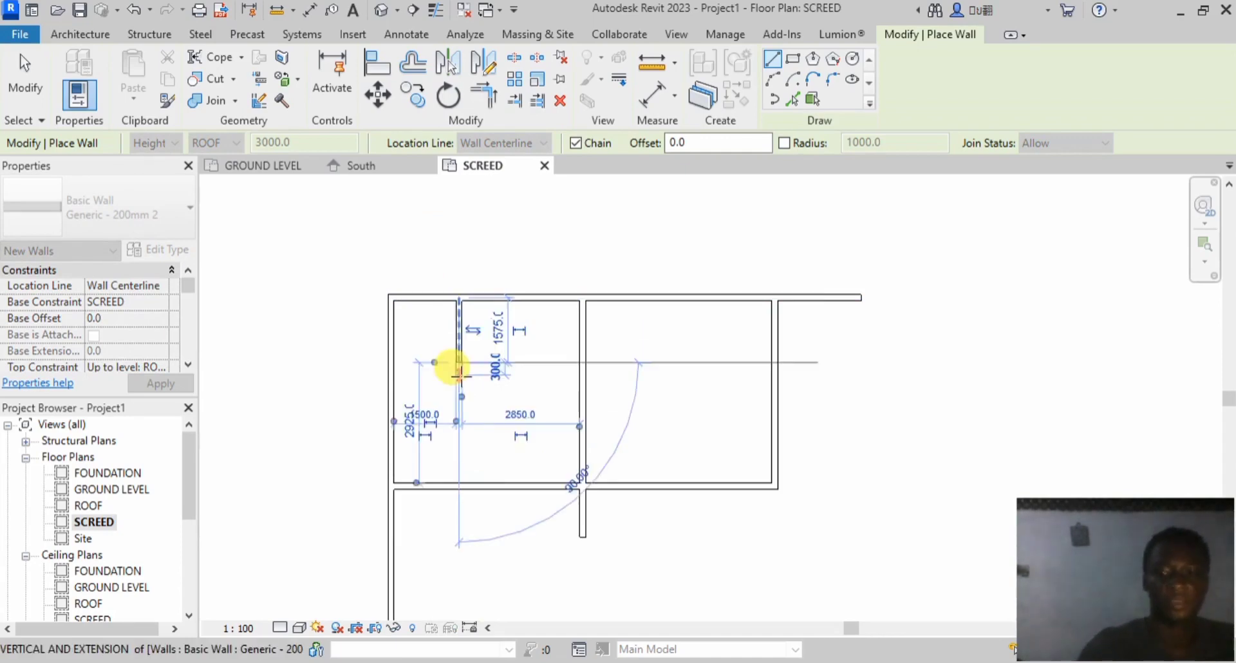
click(390, 361)
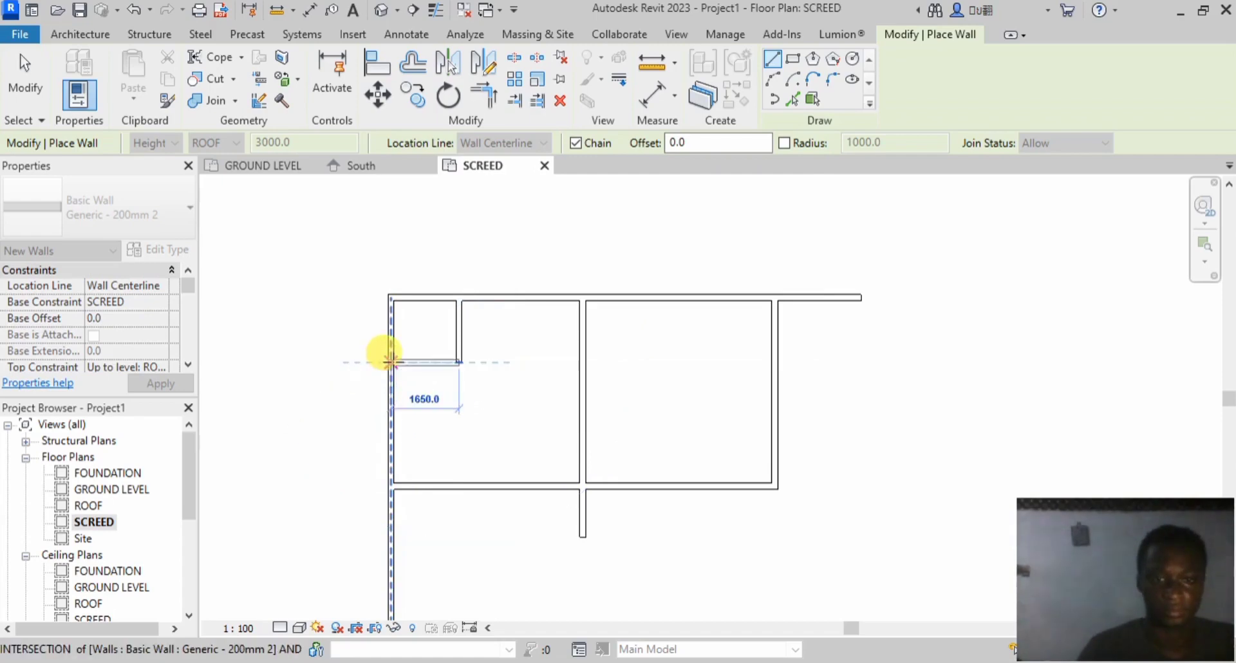
key(Escape)
key(Escape)
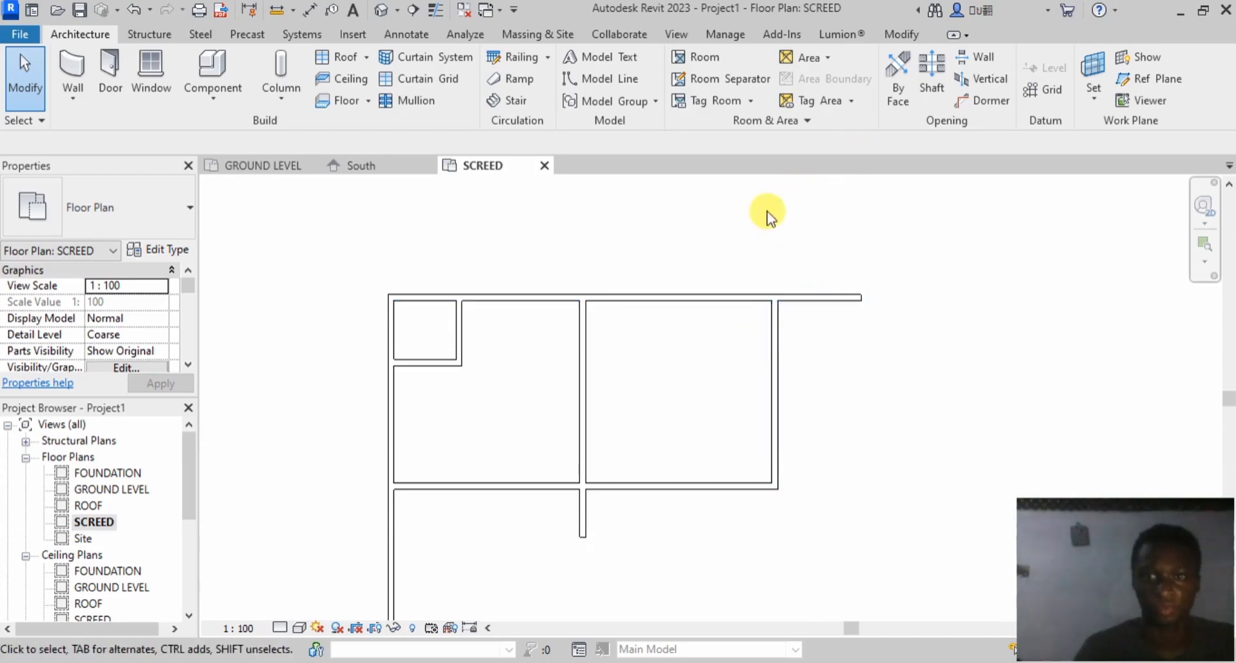
Step: Trim/Extend the top wall into a clean corner with the right wall, then select the corner room walls
click(900, 37)
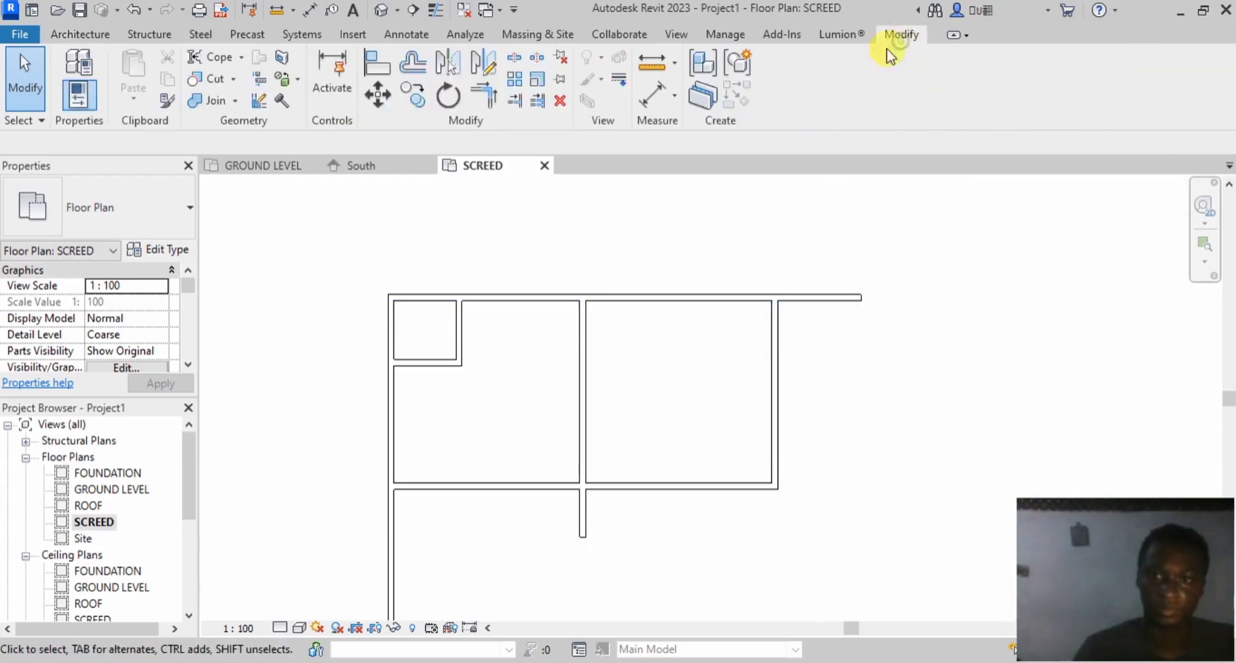
click(483, 99)
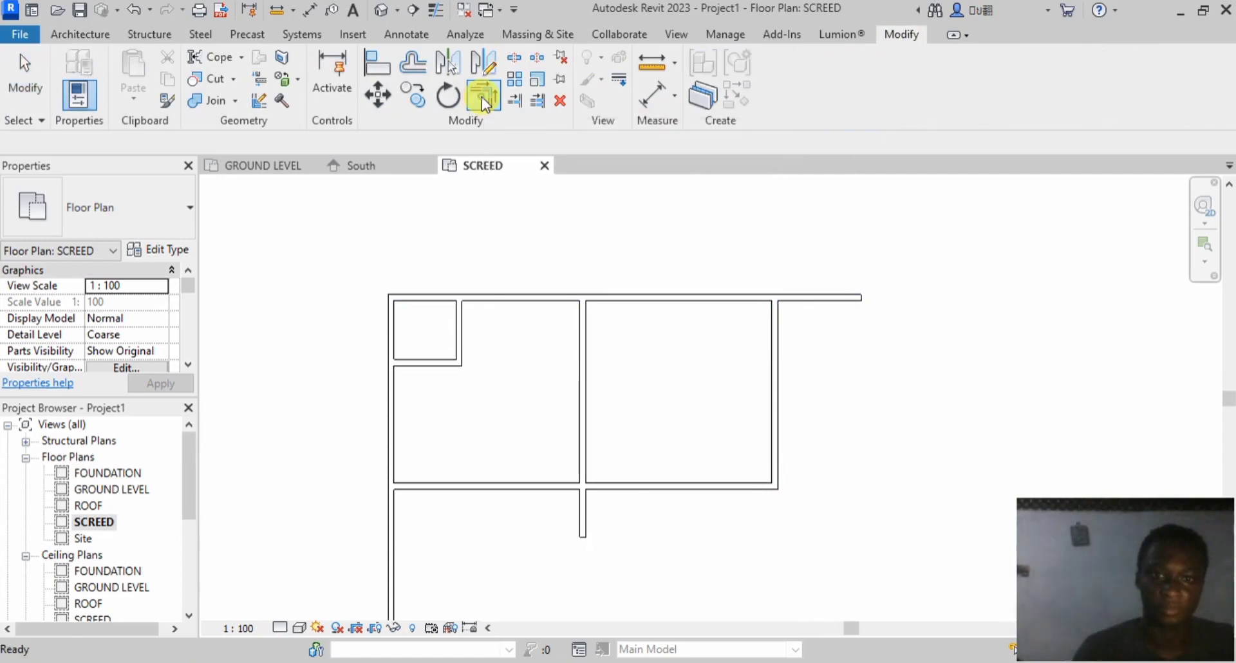
click(746, 296)
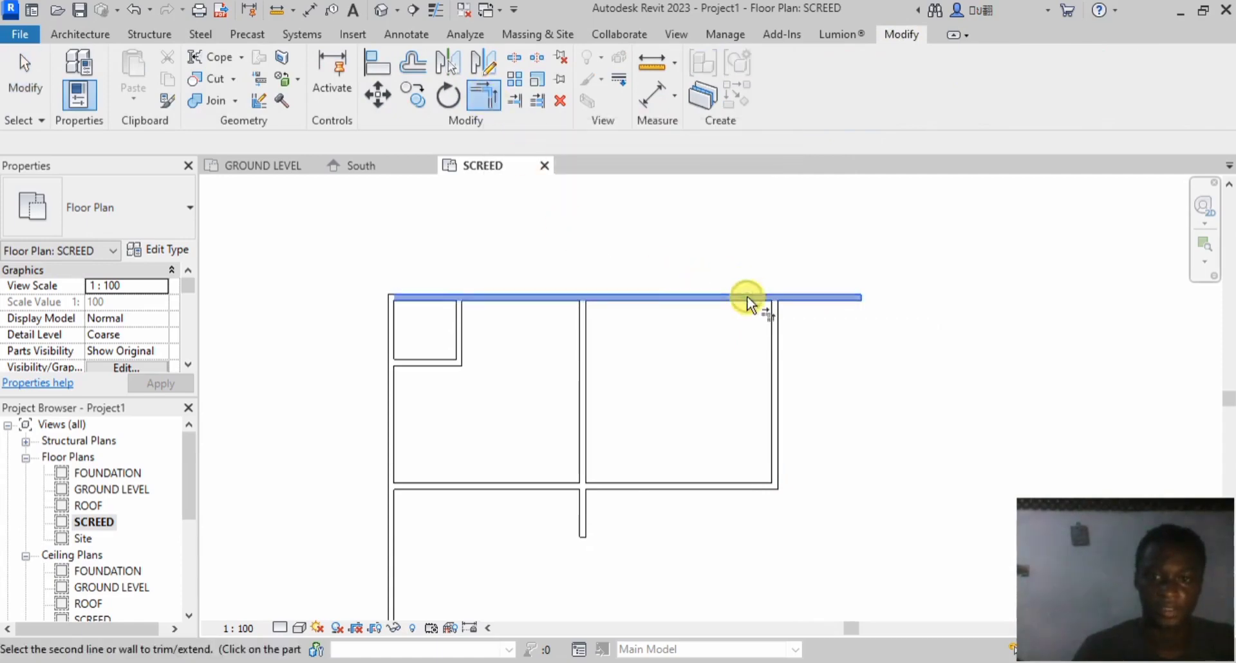
click(780, 373)
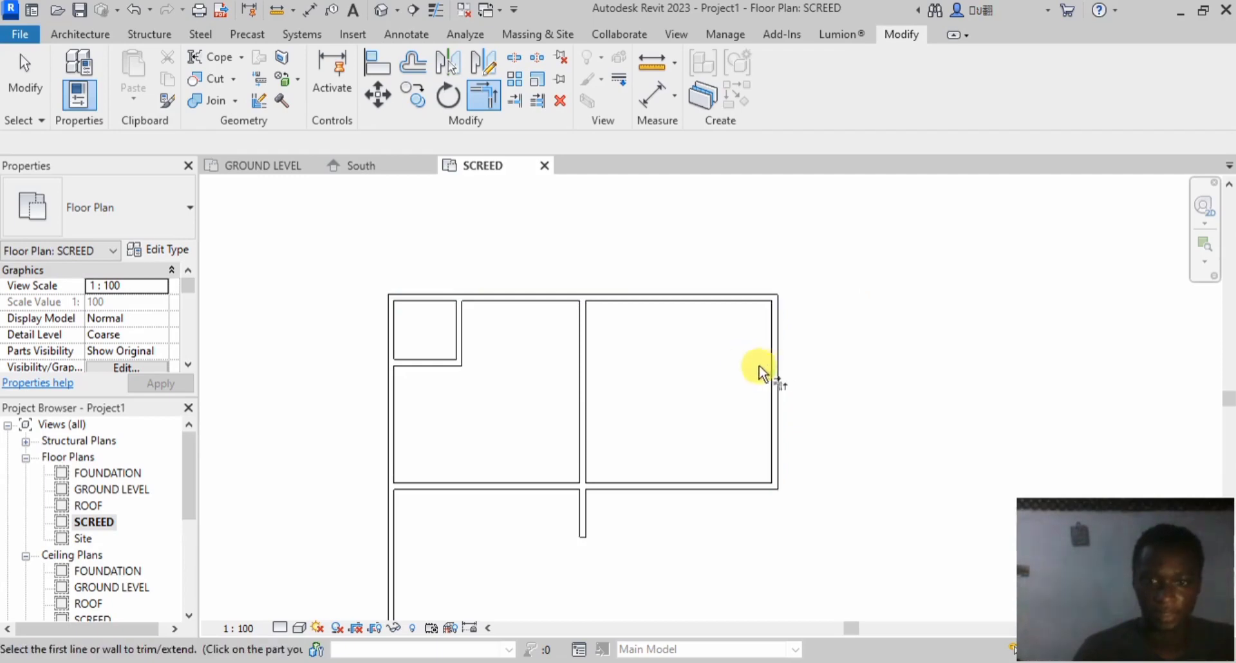
click(32, 81)
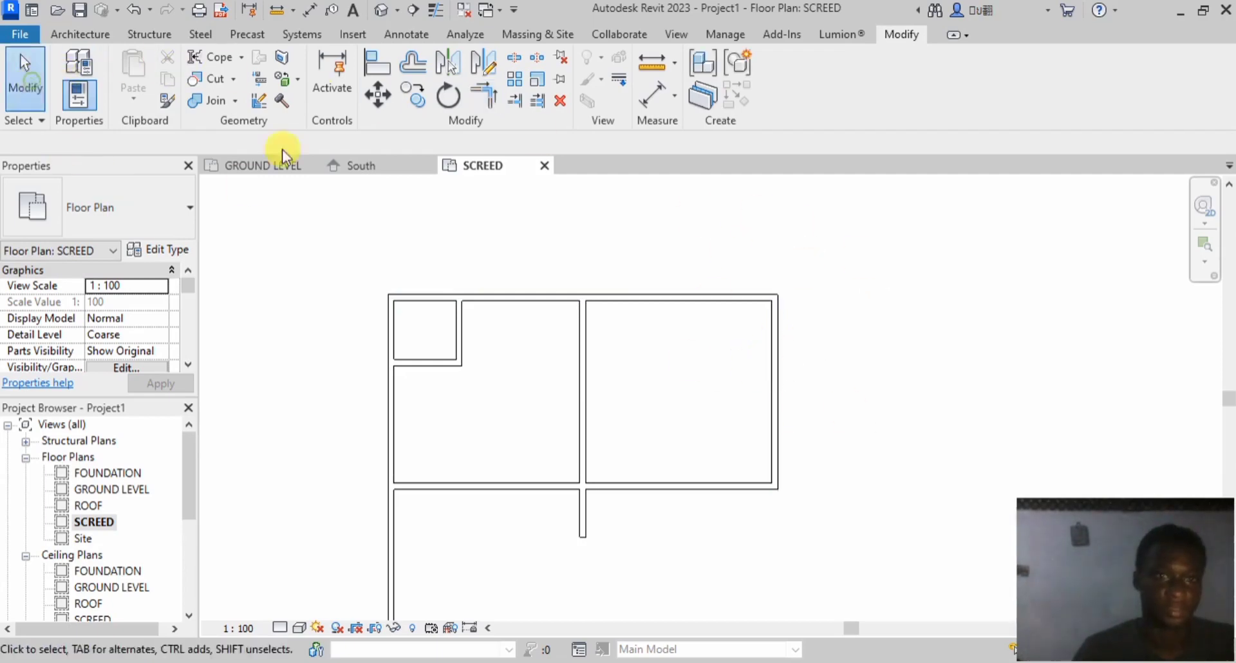
drag(491, 323, 420, 367)
drag(506, 365, 414, 421)
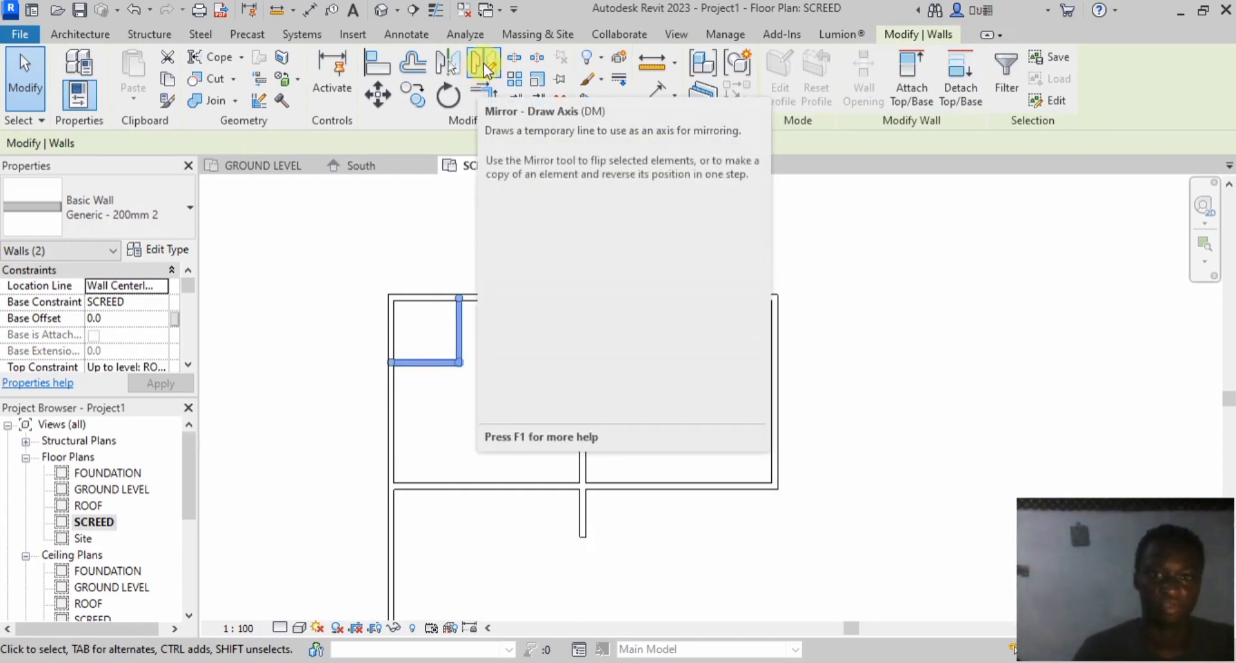
Step: Mirror-copy the small corner room about the middle wall into the top-right corner
click(484, 63)
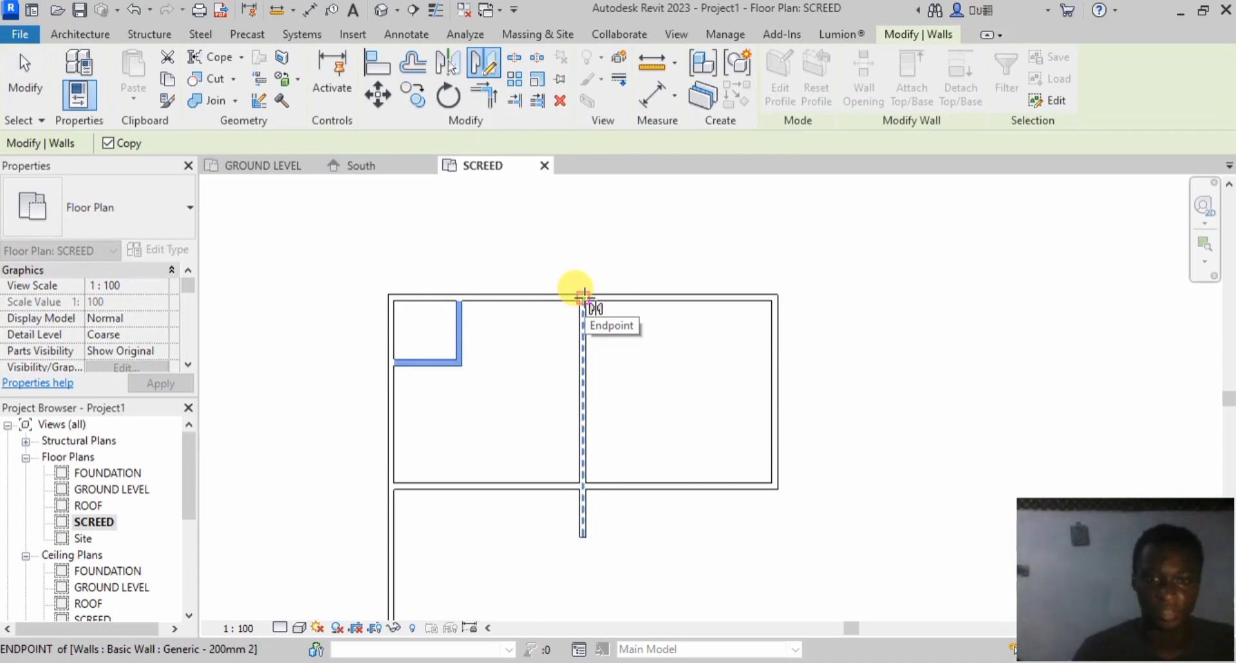
click(583, 297)
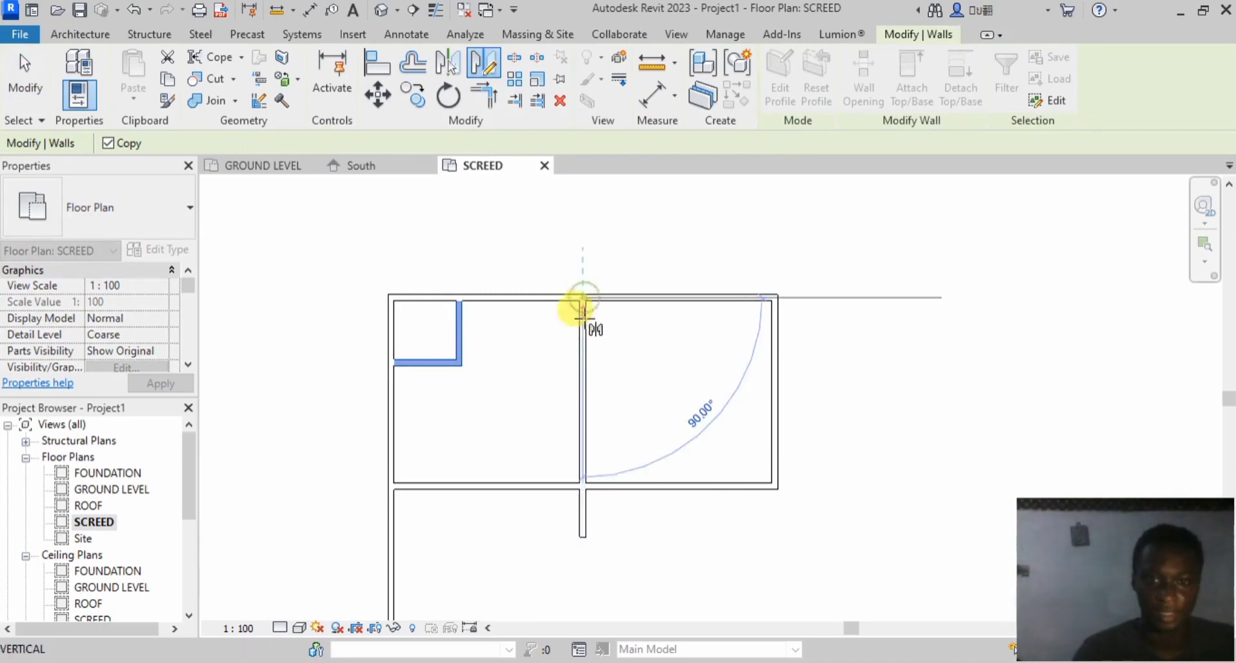
click(582, 456)
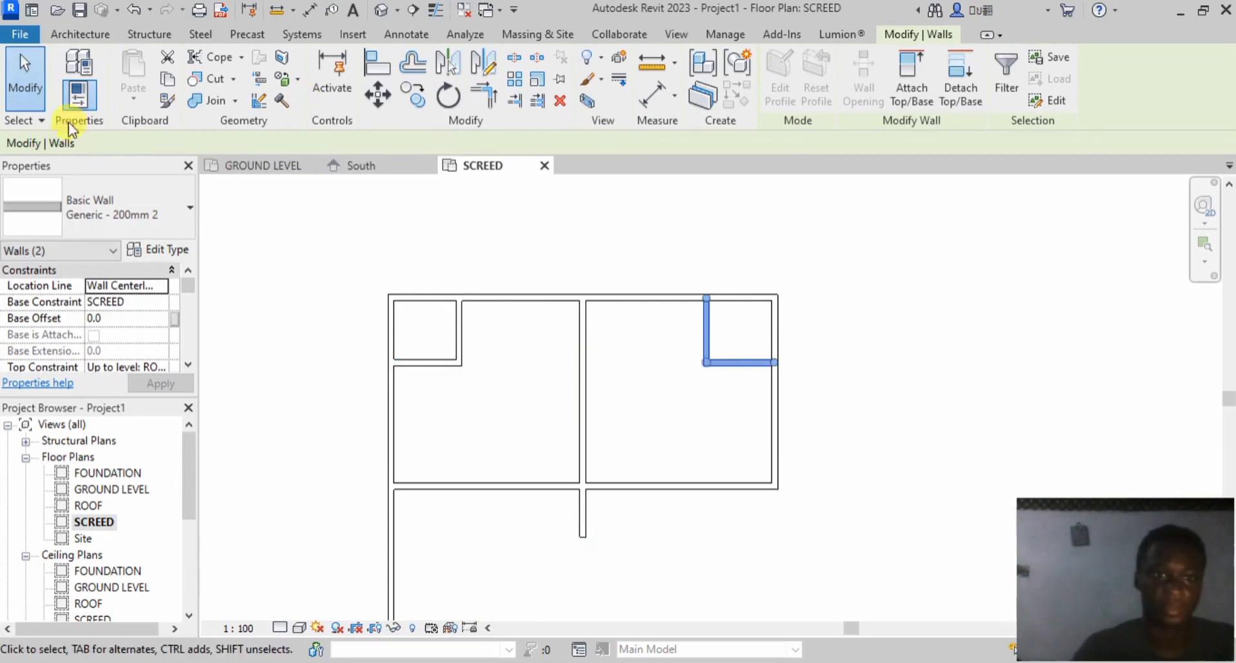
click(29, 81)
scroll(609, 432, up, 3)
scroll(585, 413, down, 4)
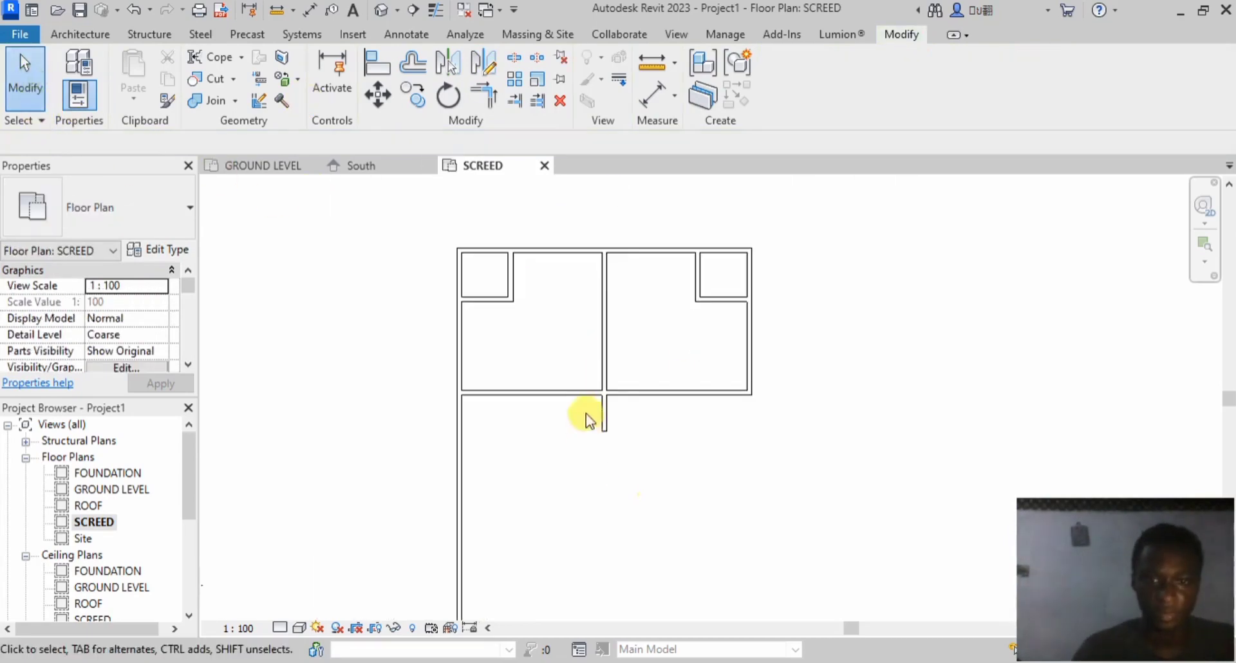
scroll(608, 419, down, 2)
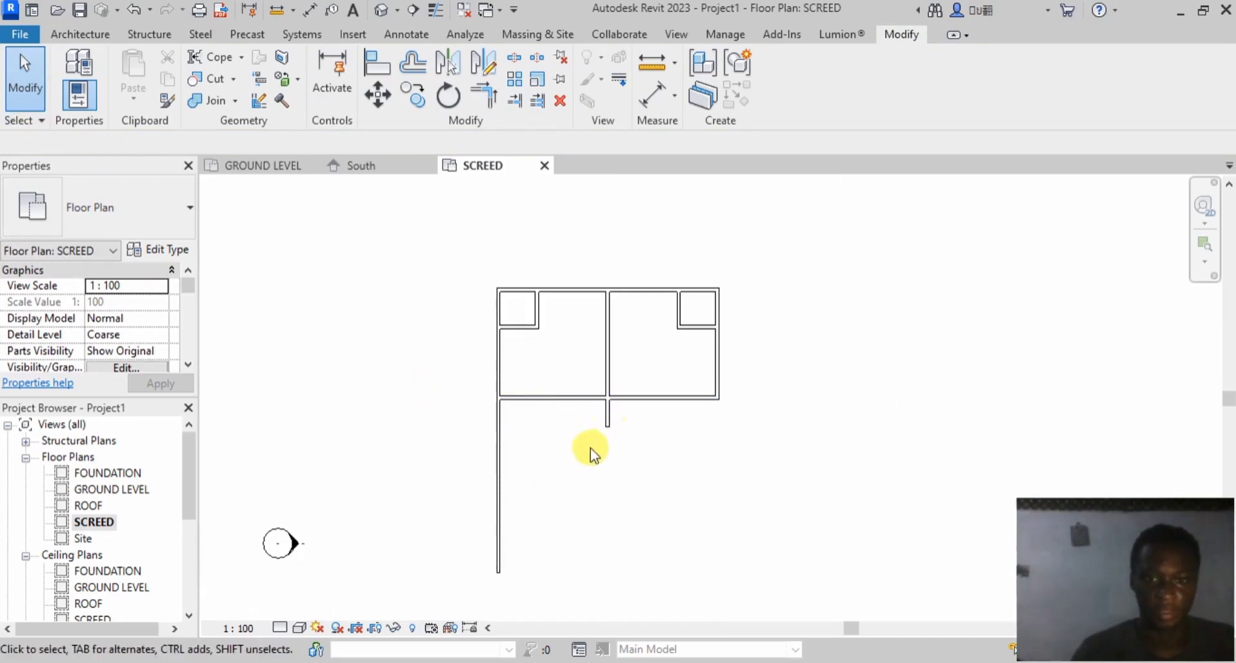
Step: Draw a wall 1275 below the cross wall, spanning from the left to the right outer wall
click(80, 34)
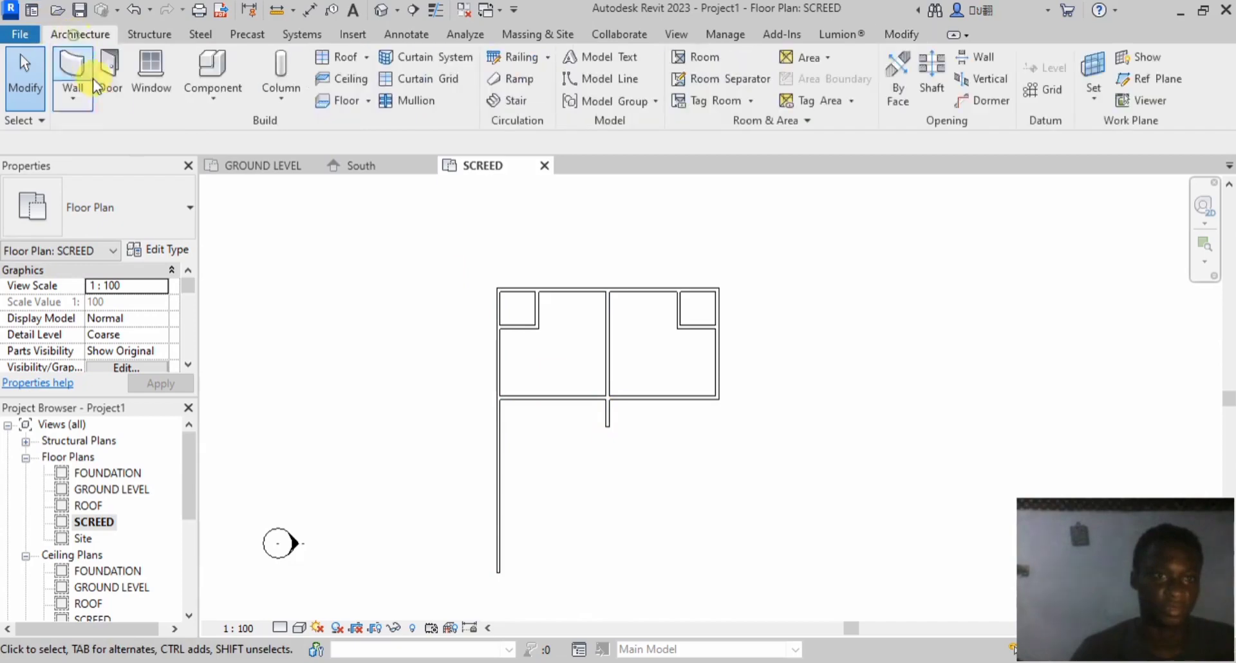
click(81, 60)
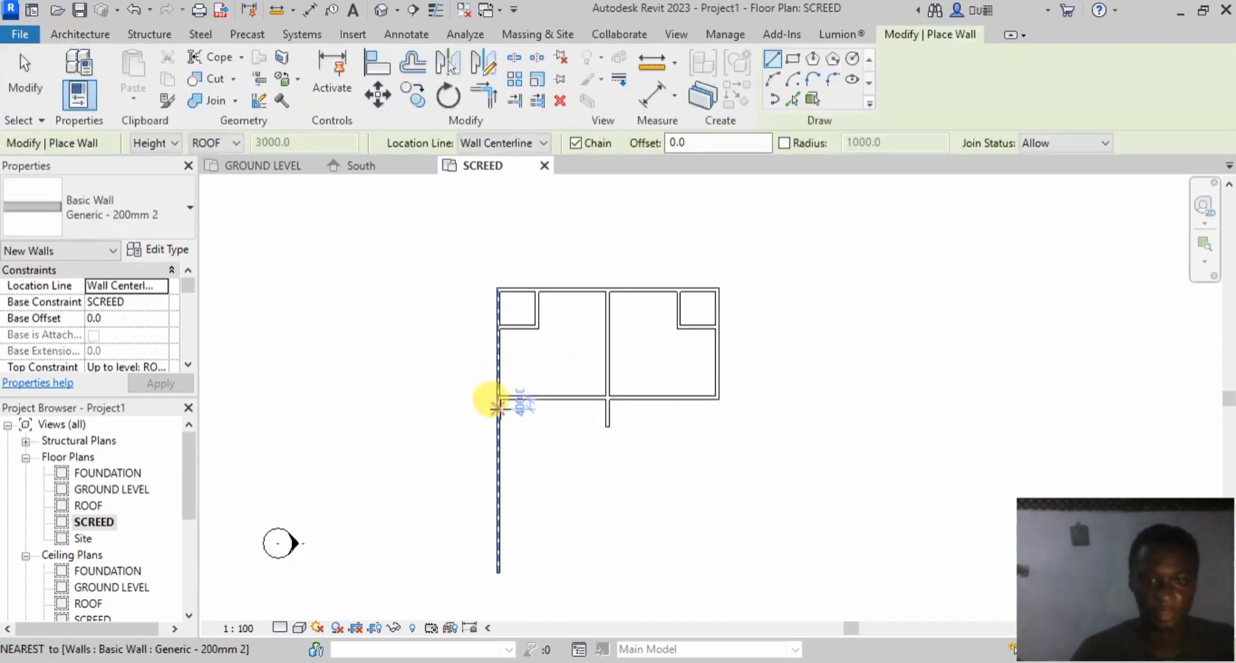
click(497, 411)
text(12)
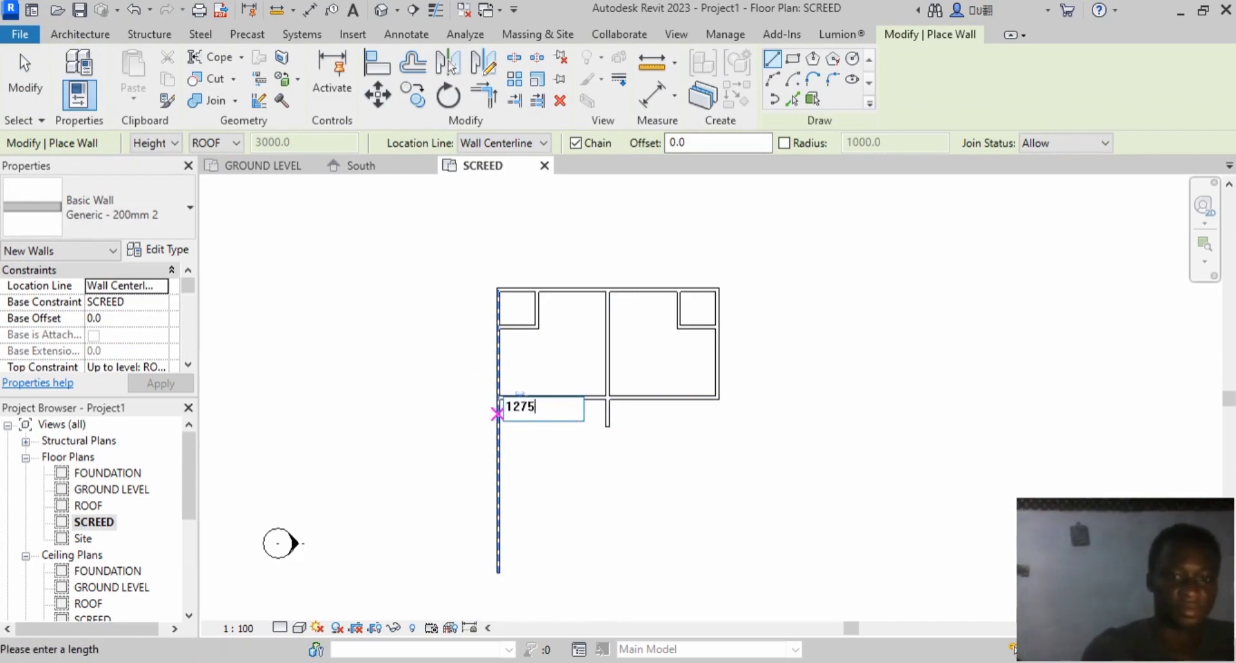
text(75)
key(Return)
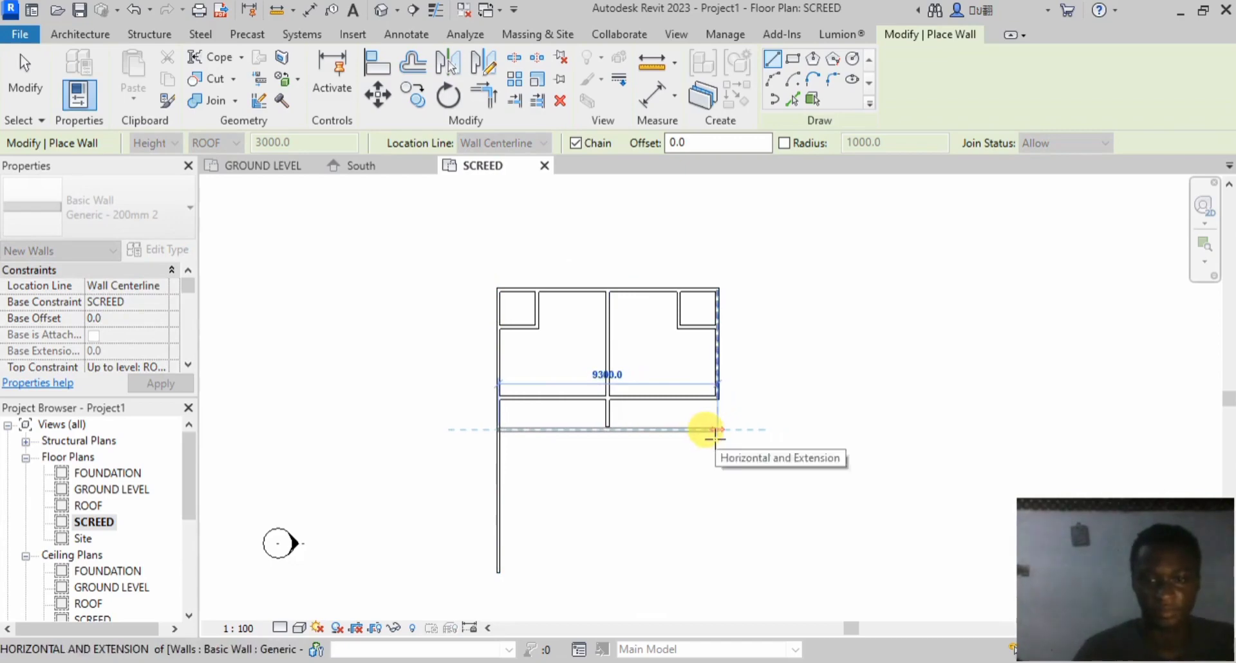
click(714, 430)
key(Escape)
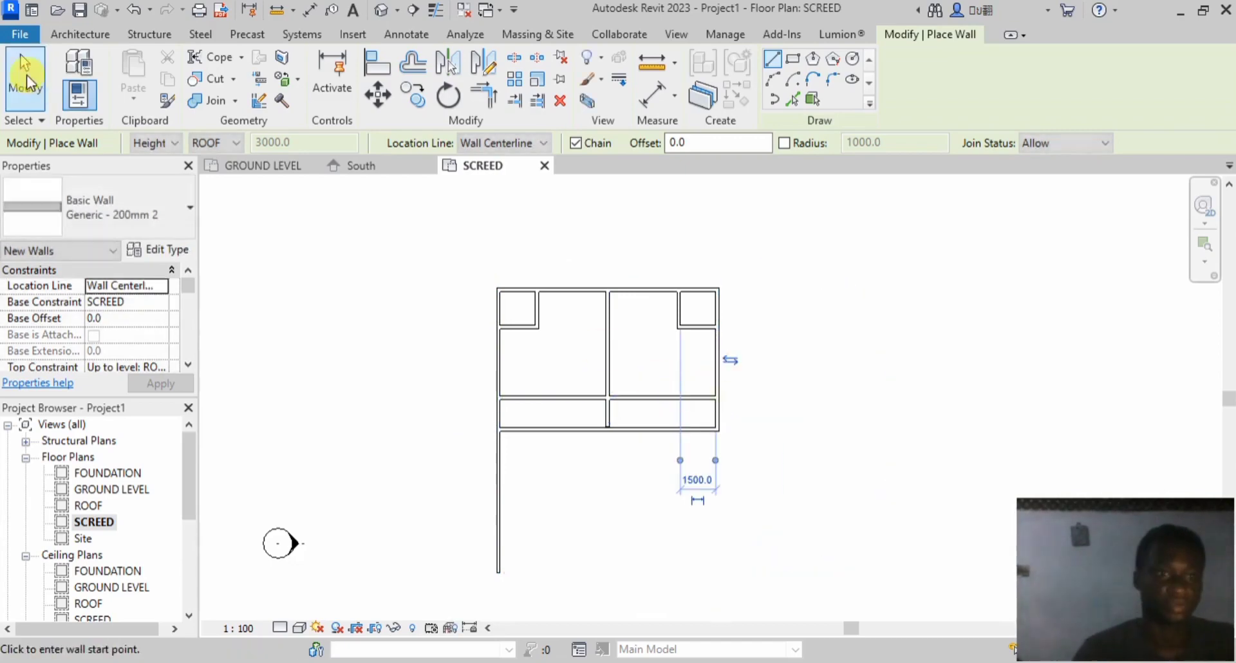
click(26, 81)
scroll(659, 459, up, 3)
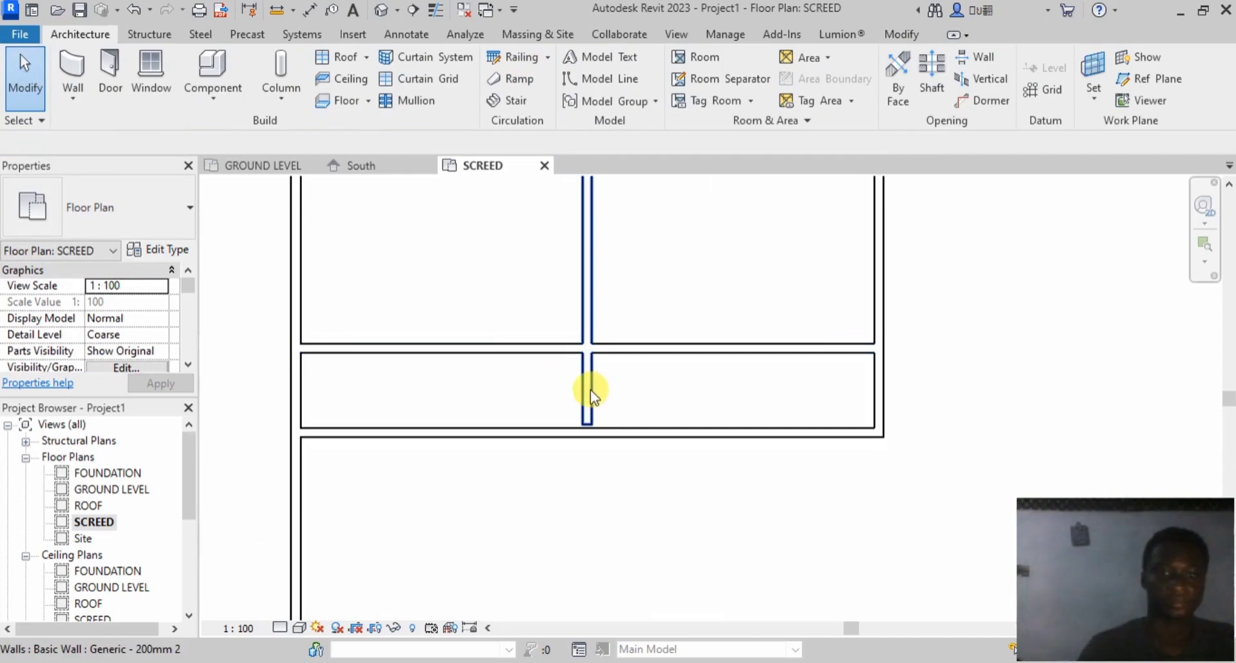
Step: Extend the middle dividing wall down to the new corridor wall with Trim/Extend Single Element
scroll(590, 389, down, 3)
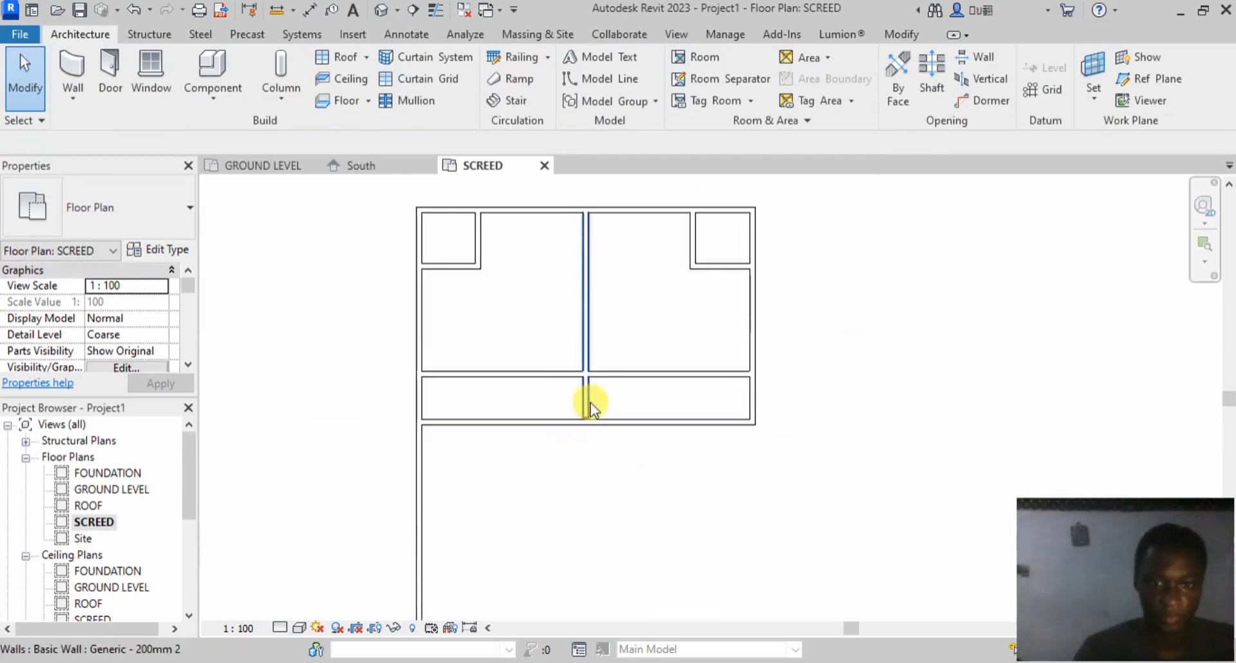
scroll(583, 432, up, 3)
click(588, 381)
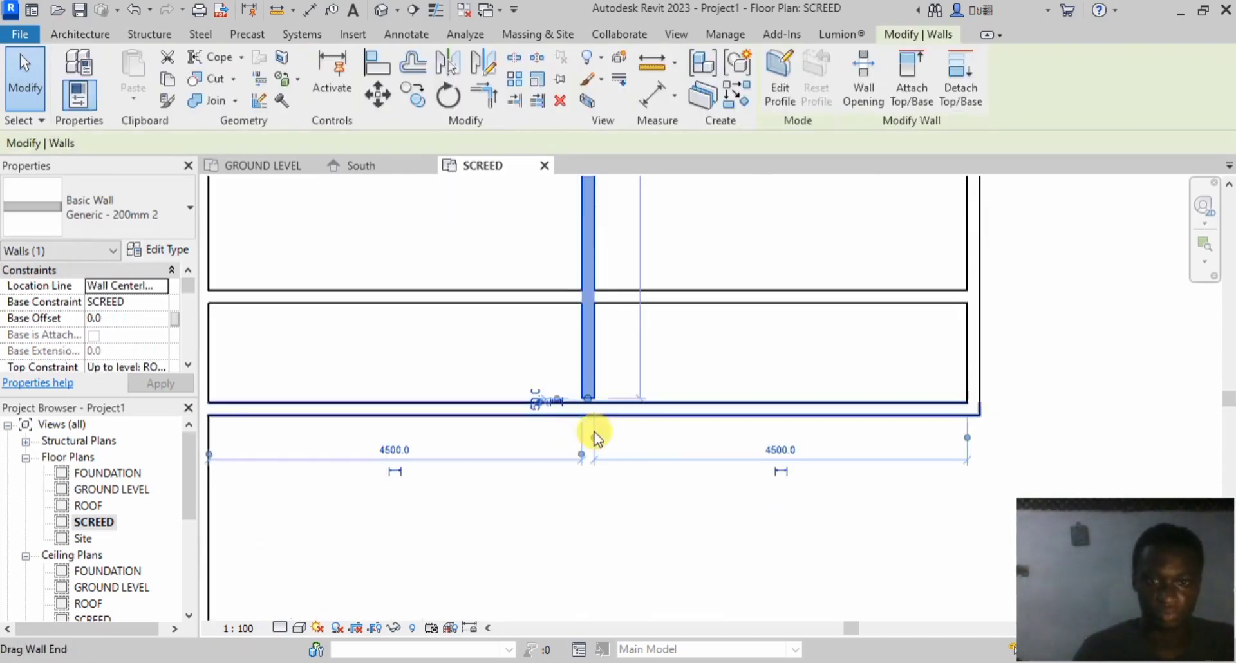
click(760, 362)
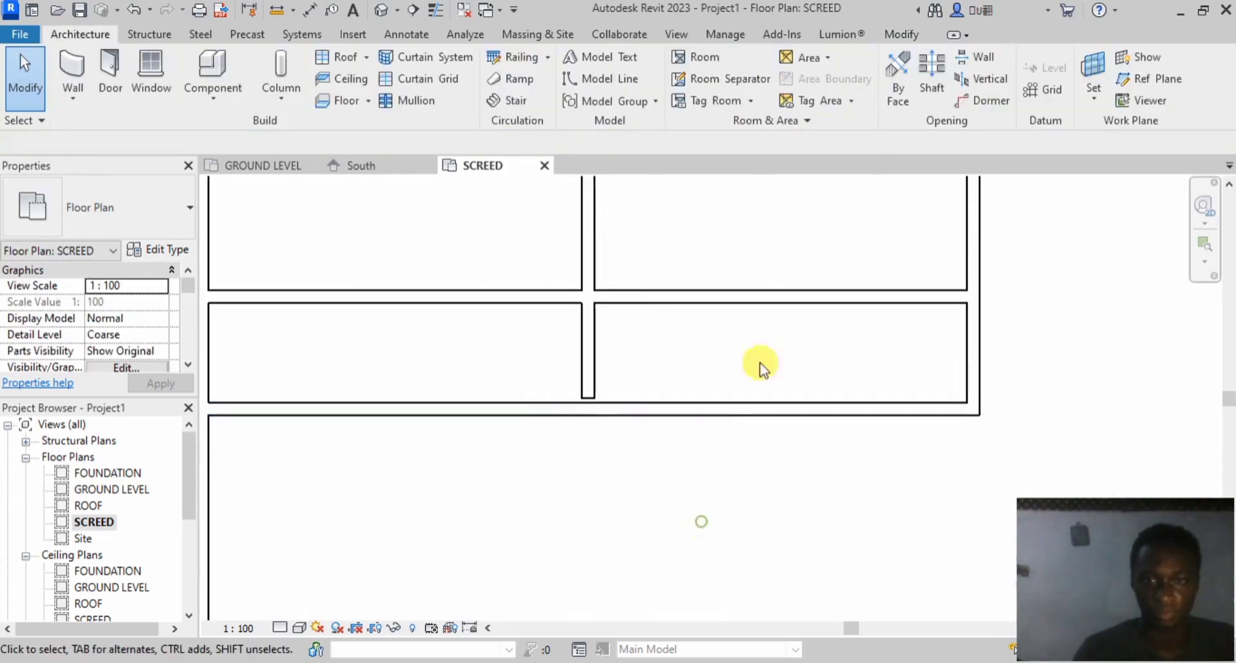
click(901, 34)
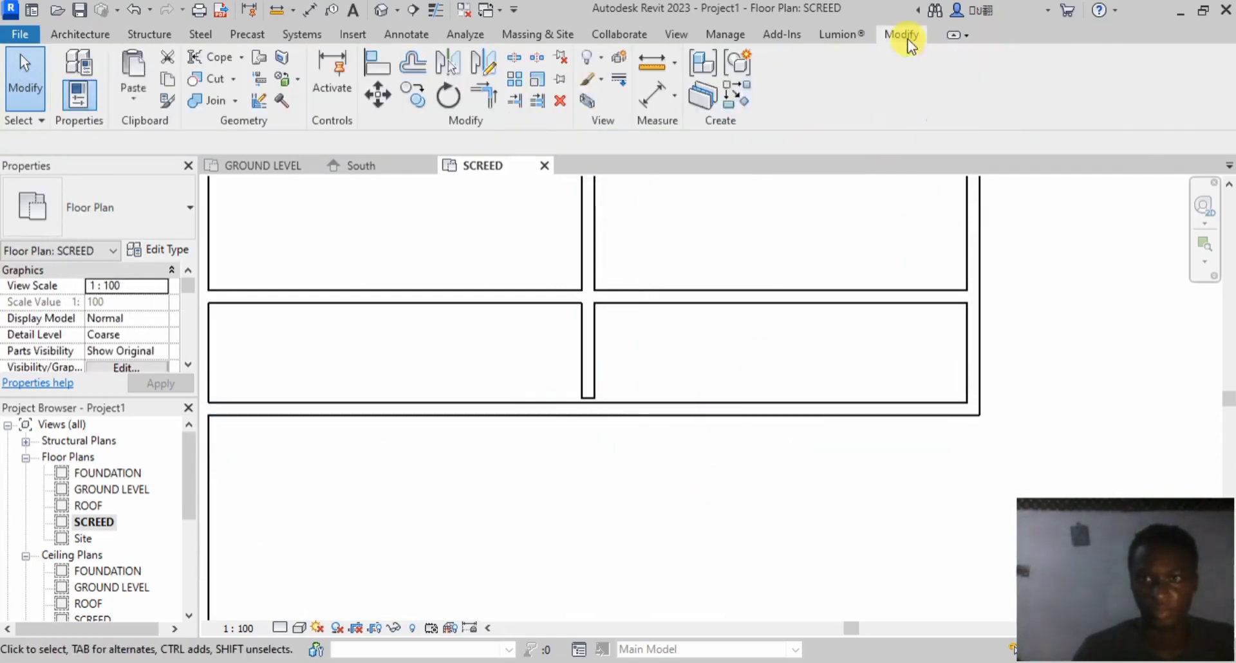
click(517, 101)
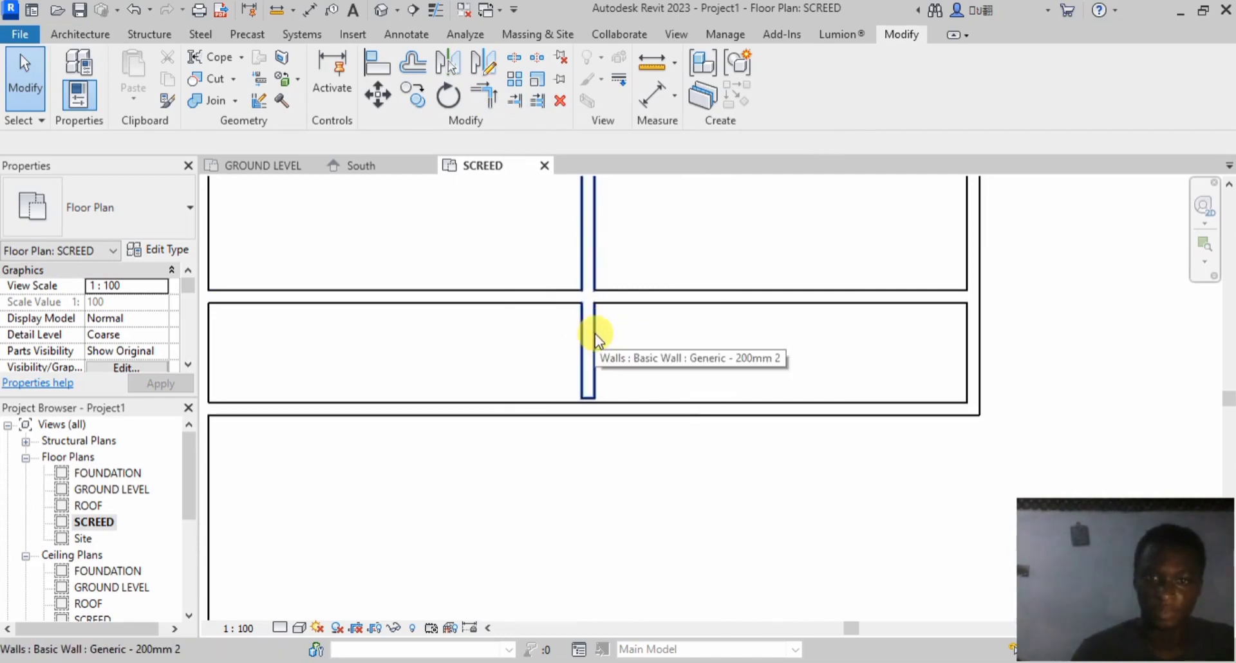
click(515, 102)
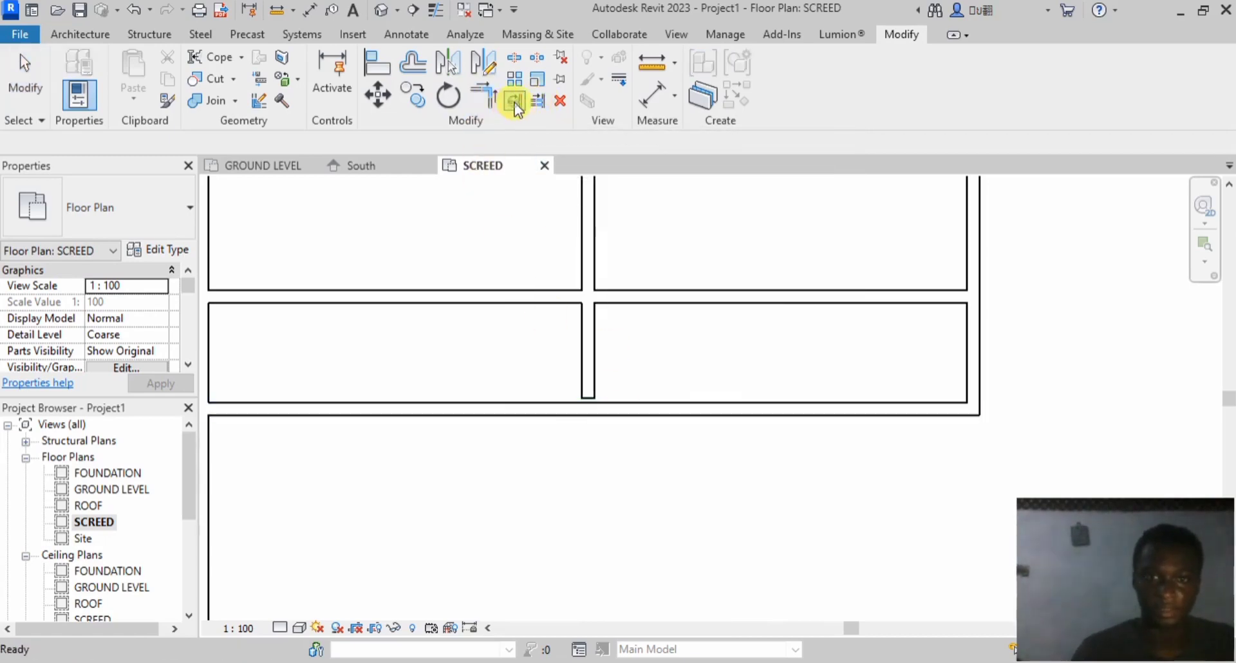
click(635, 401)
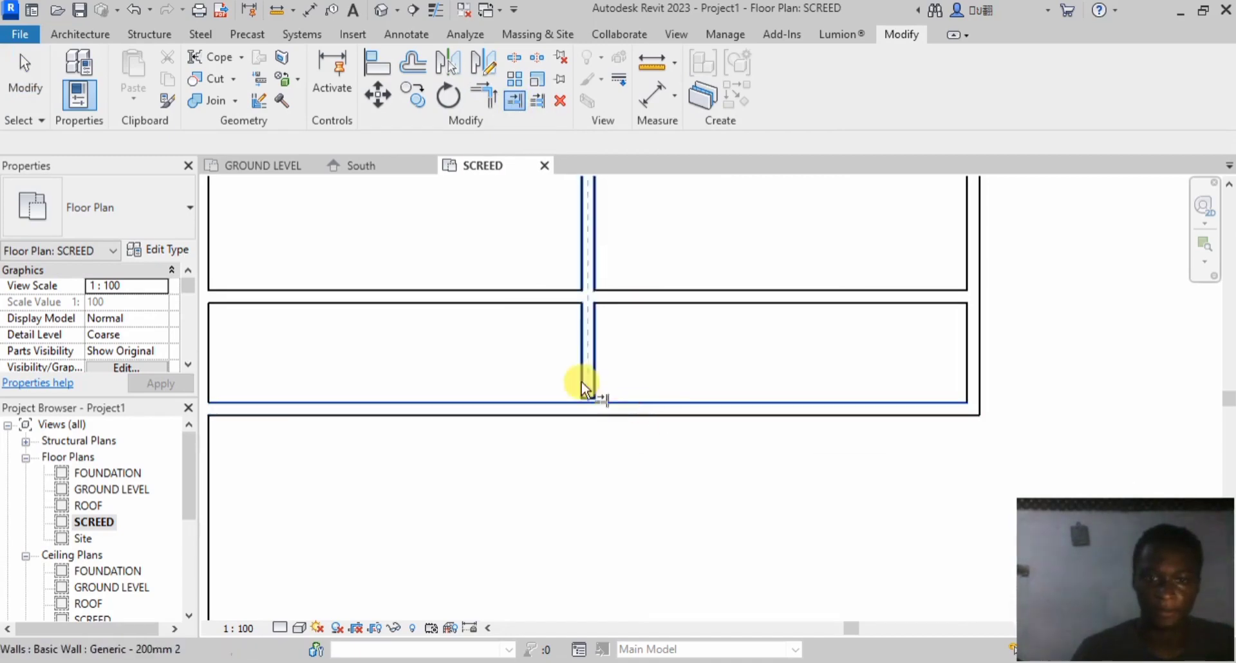
click(583, 366)
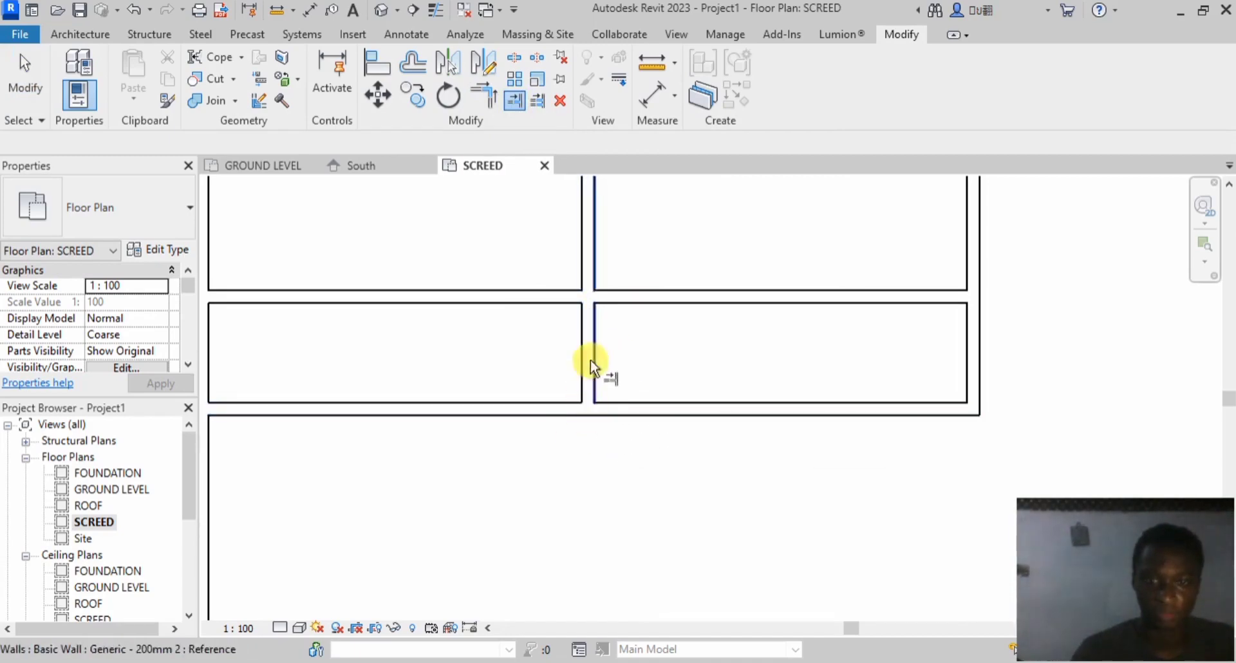
scroll(599, 407, up, 3)
key(Escape)
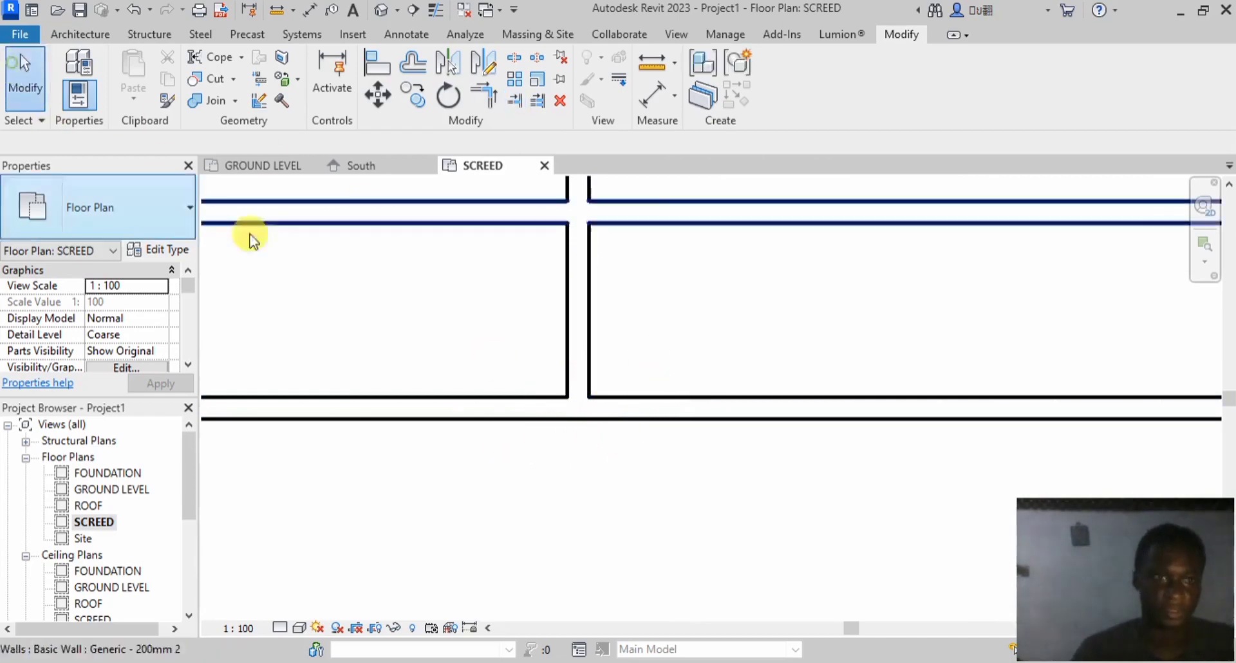
scroll(585, 417, down, 5)
scroll(601, 329, down, 2)
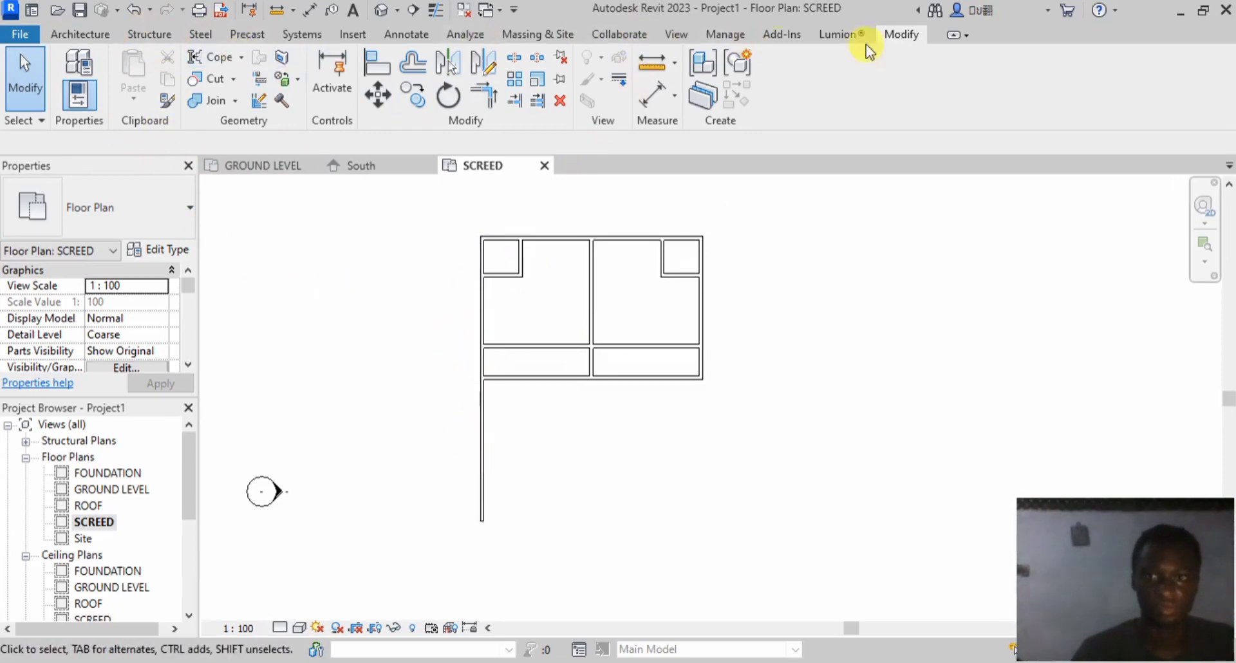
Step: Trim the bottom and left walls to a corner, closing the bottom-left outline
click(483, 98)
click(511, 372)
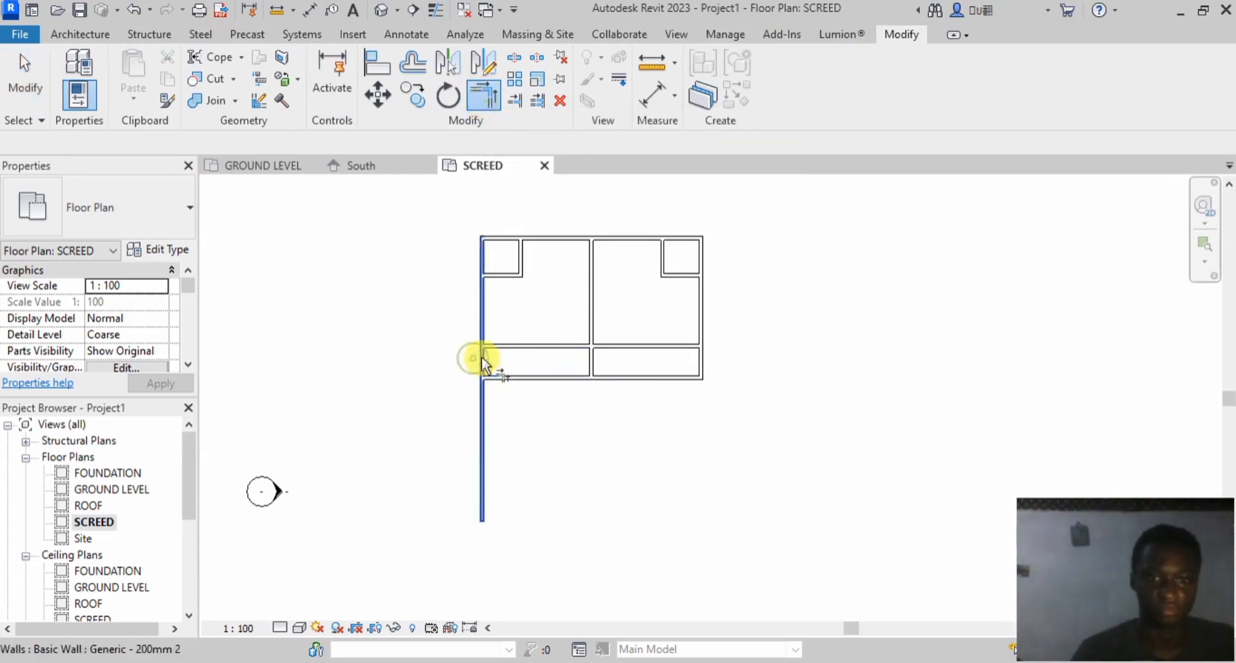
click(491, 376)
click(24, 71)
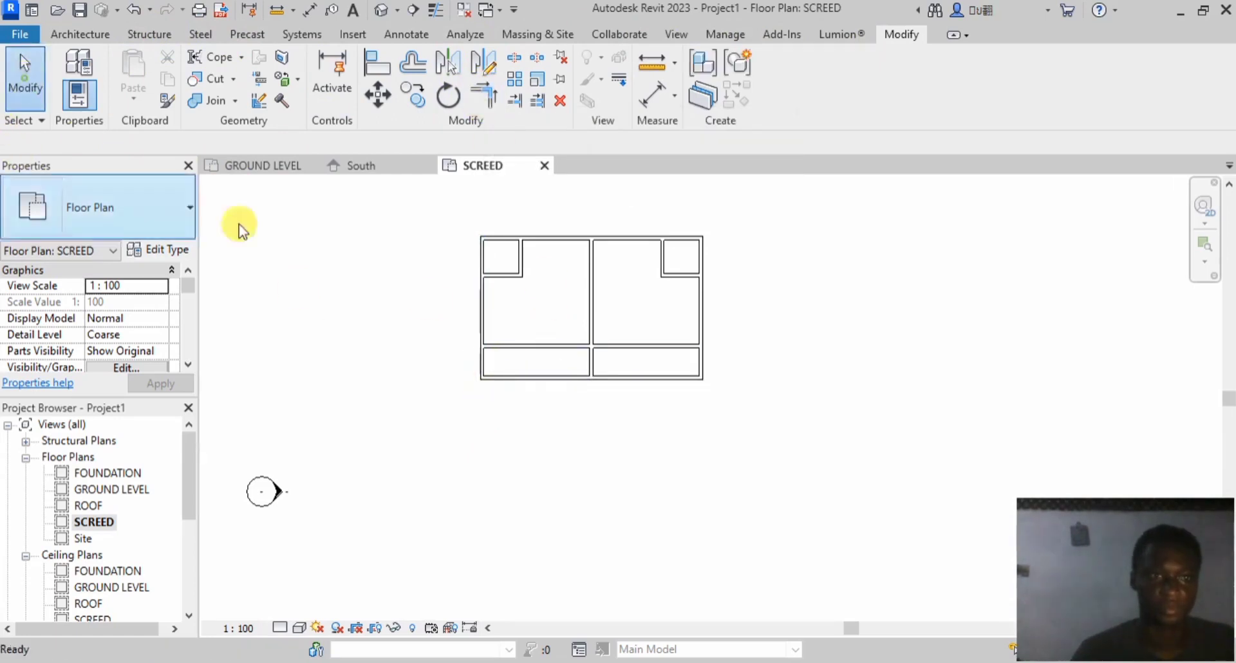
scroll(566, 386, down, 1)
scroll(594, 300, up, 2)
scroll(590, 293, down, 2)
scroll(601, 334, up, 2)
middle_drag(602, 335, 513, 358)
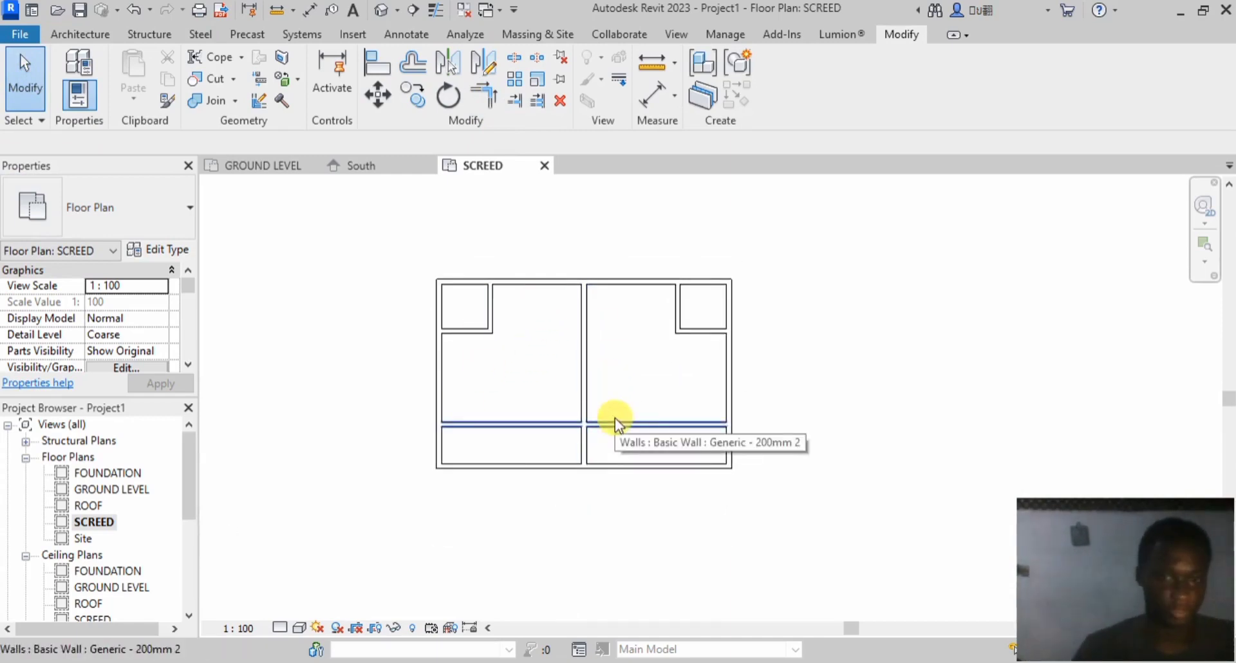
scroll(532, 414, up, 1)
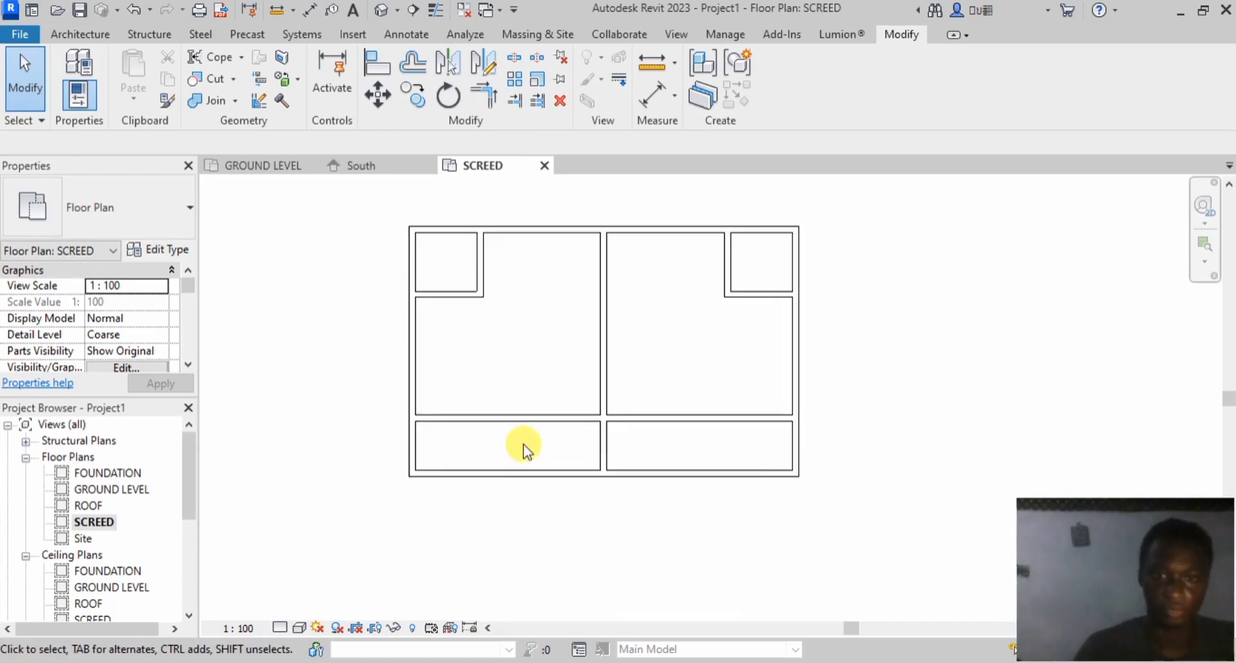
middle_drag(524, 444, 547, 478)
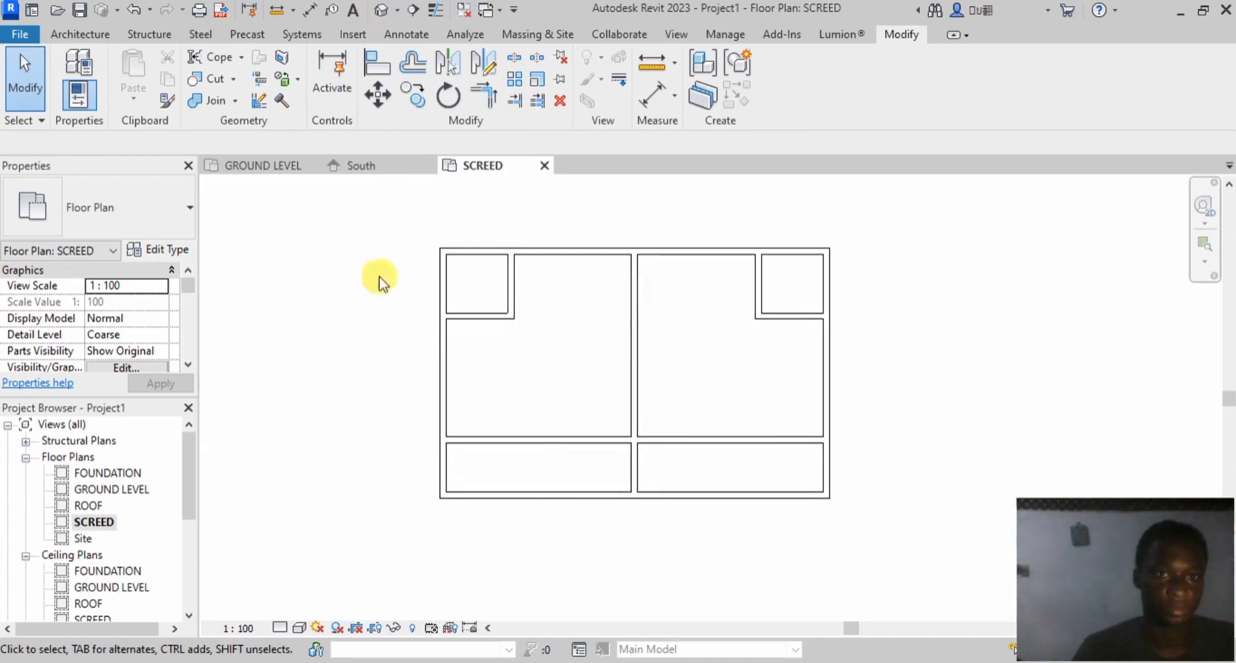
scroll(446, 322, down, 2)
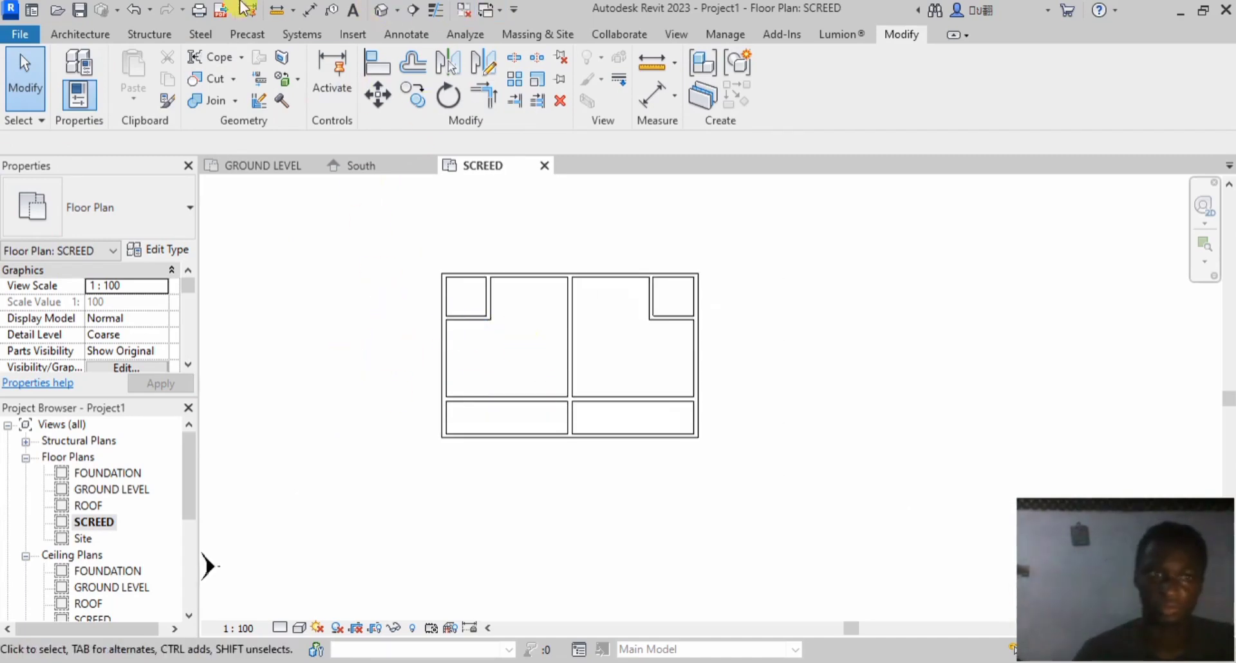
Step: Start the Door tool, review the door types, and open Load Family for another door
click(74, 35)
click(116, 71)
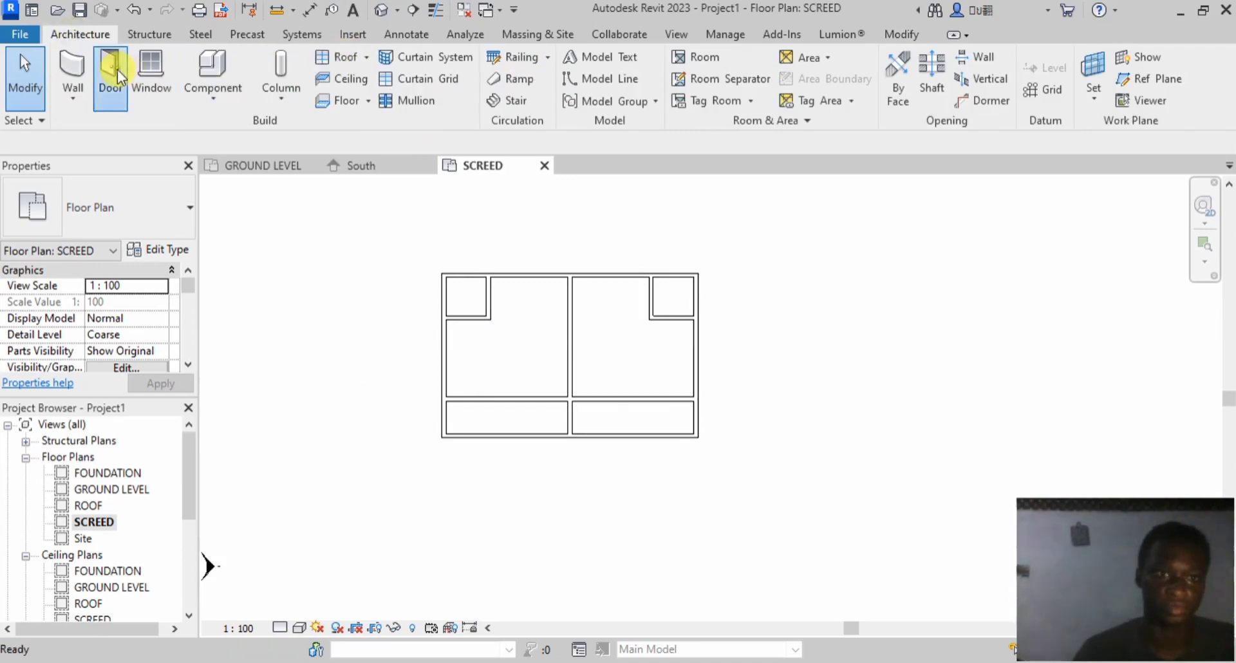
click(183, 222)
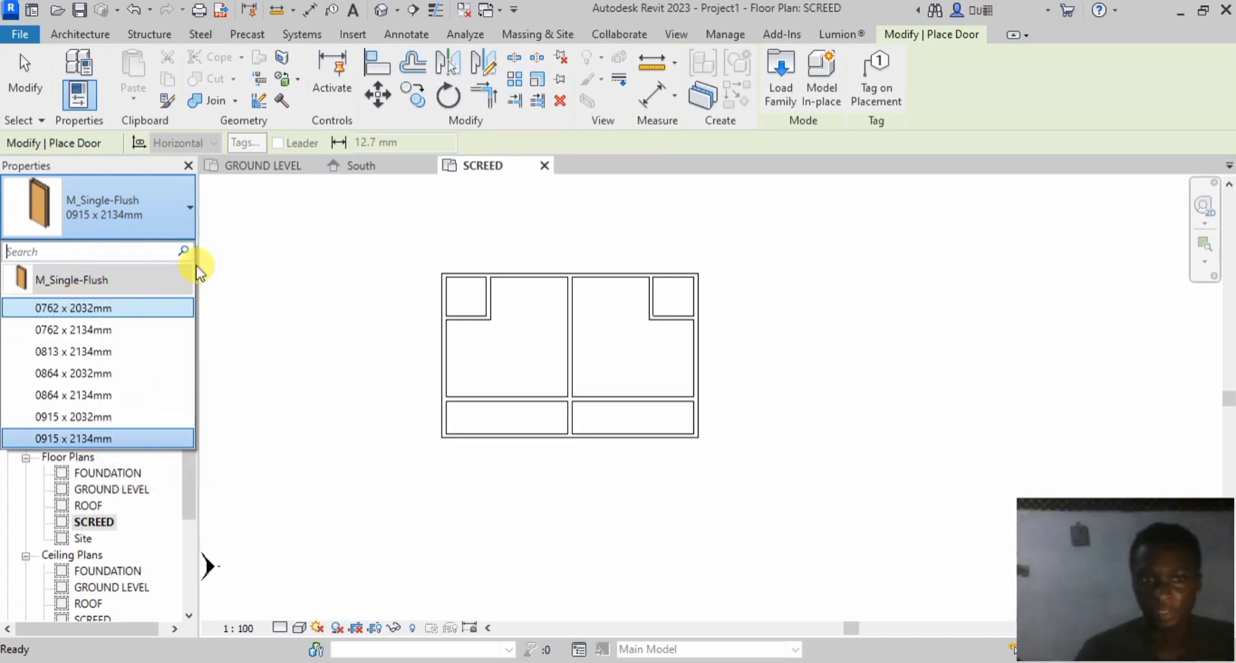
click(773, 83)
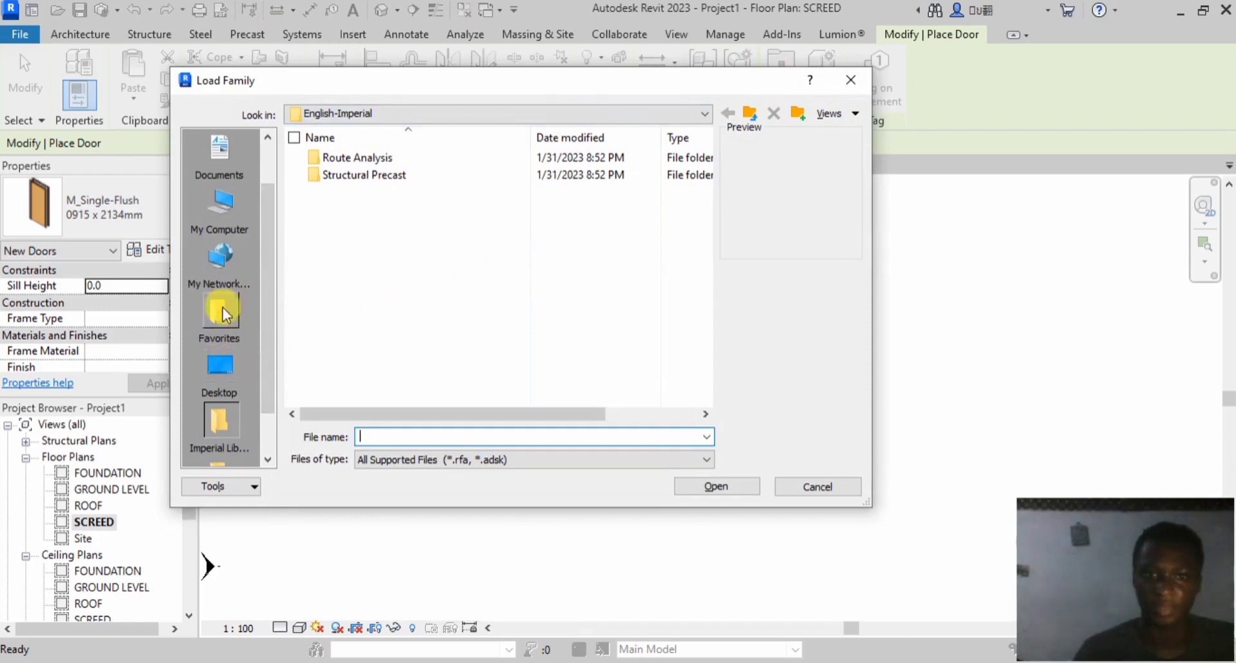
click(220, 371)
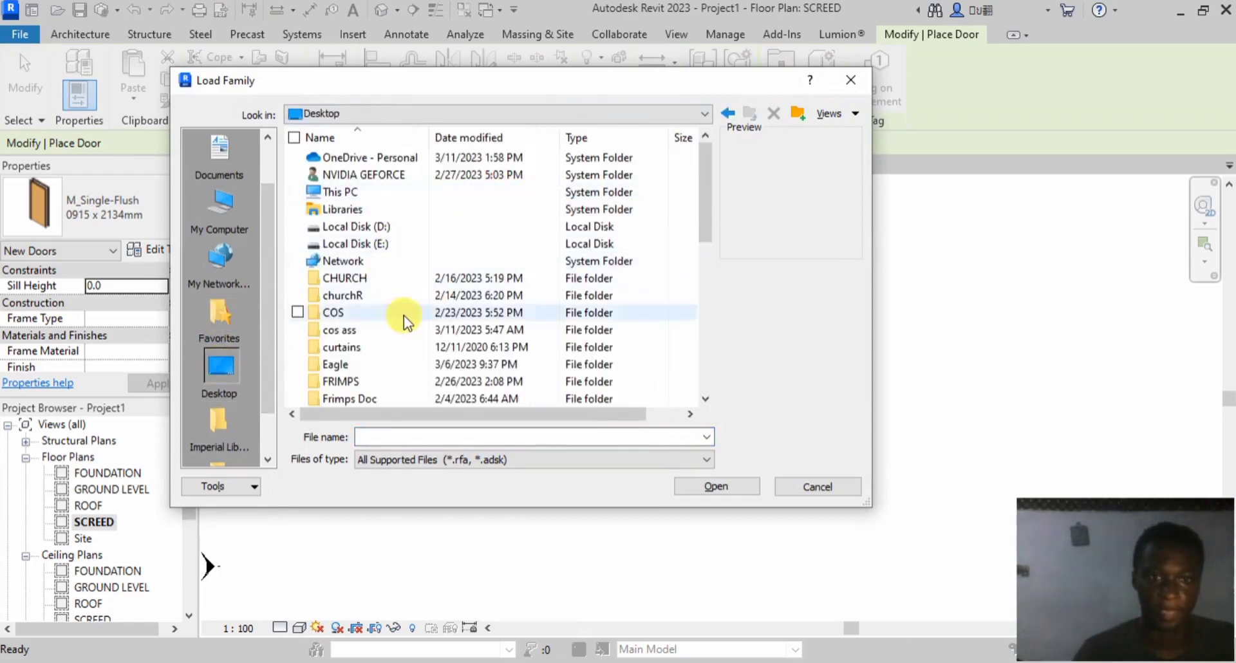
scroll(404, 321, down, 2)
scroll(404, 323, down, 5)
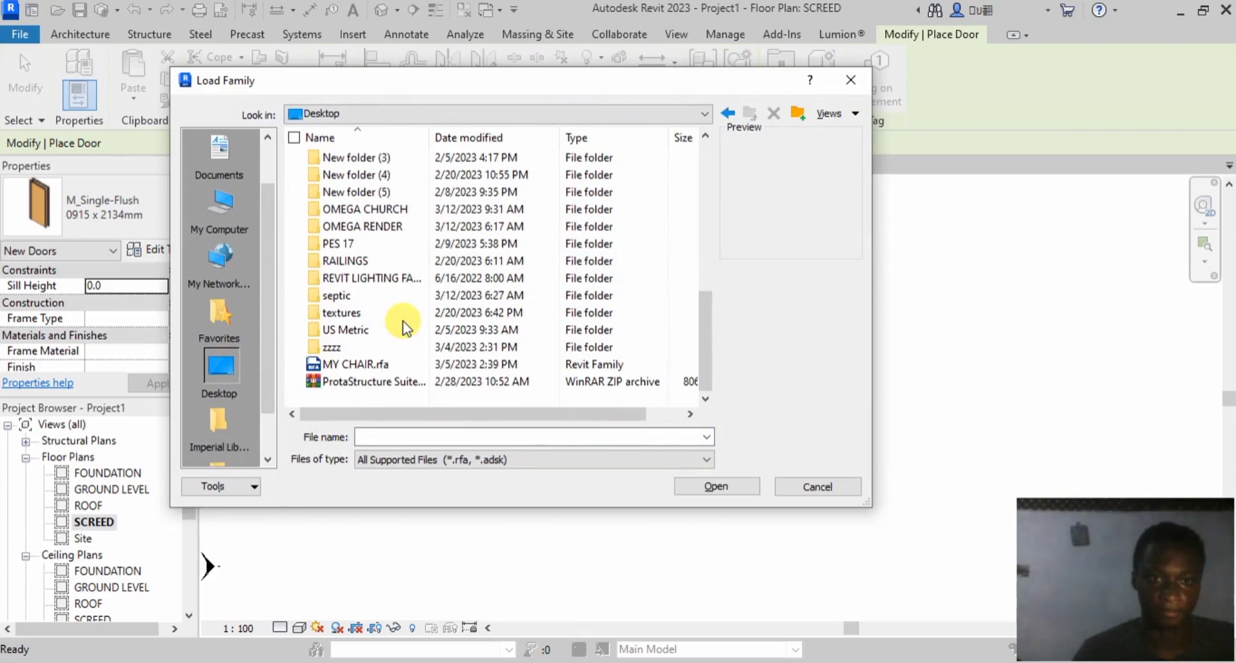
scroll(404, 327, up, 7)
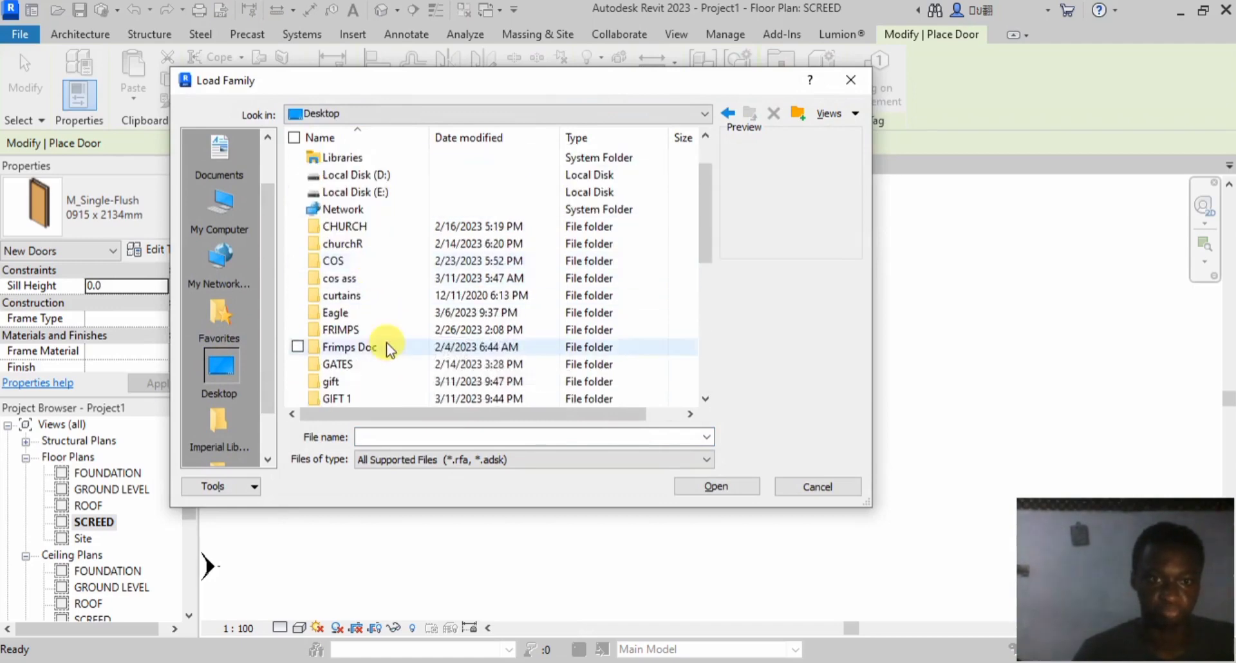
scroll(387, 344, down, 2)
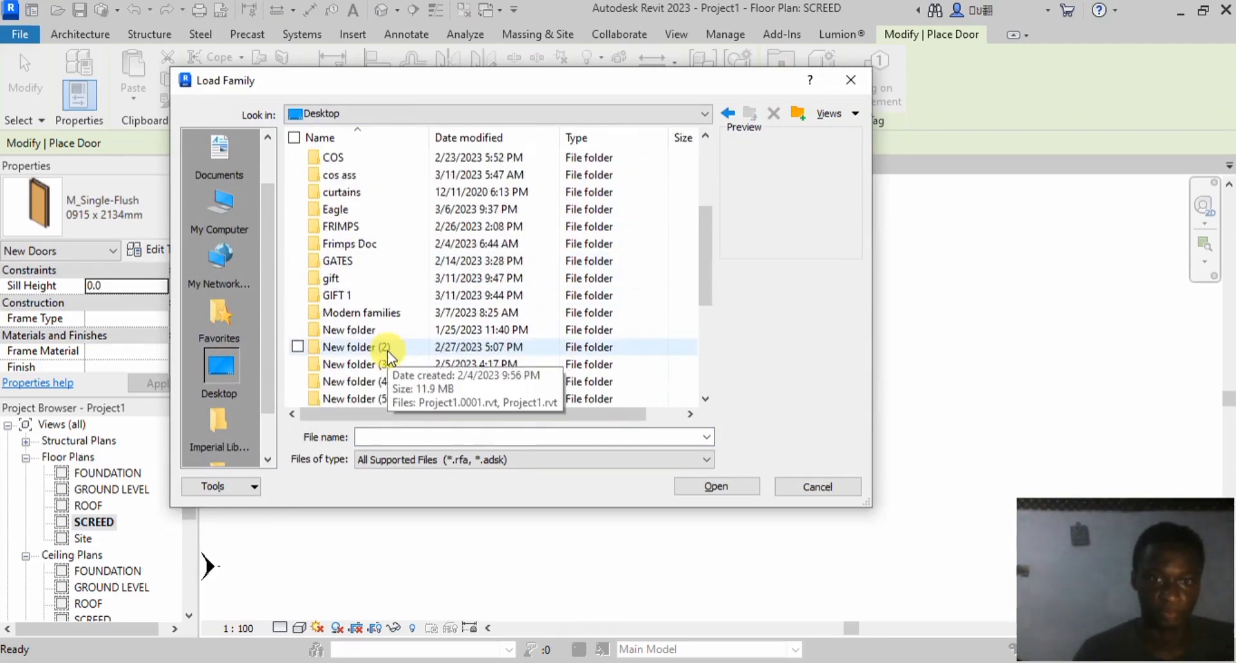
scroll(388, 353, up, 3)
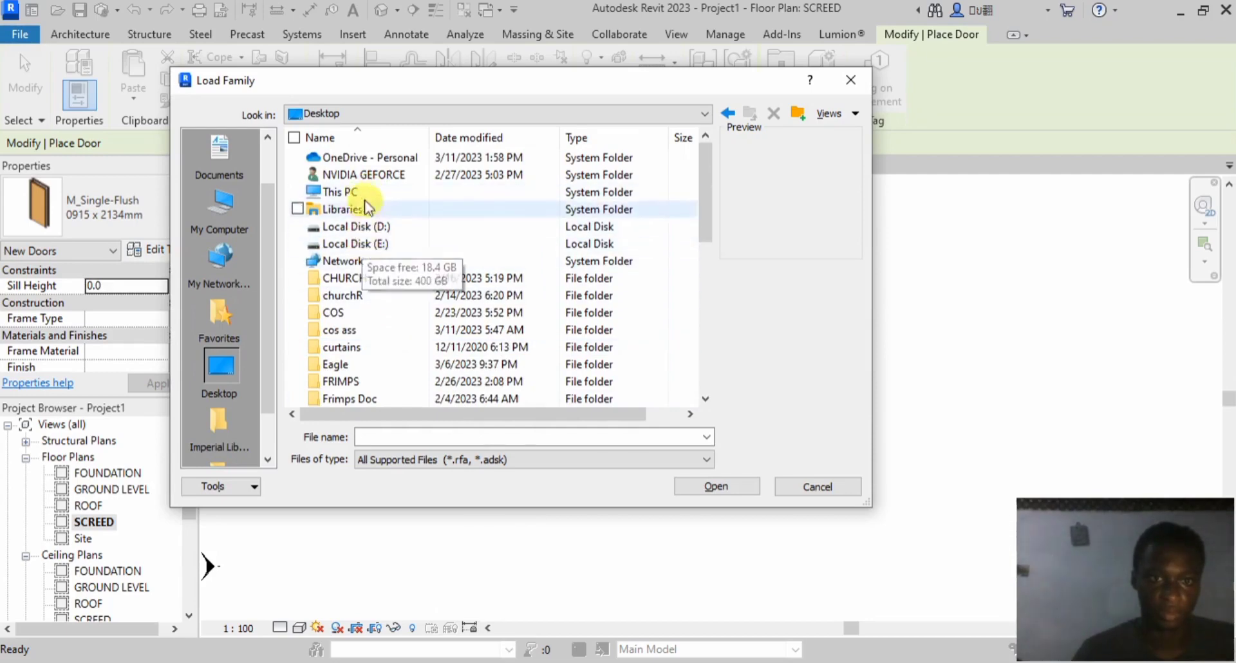
scroll(360, 277, down, 2)
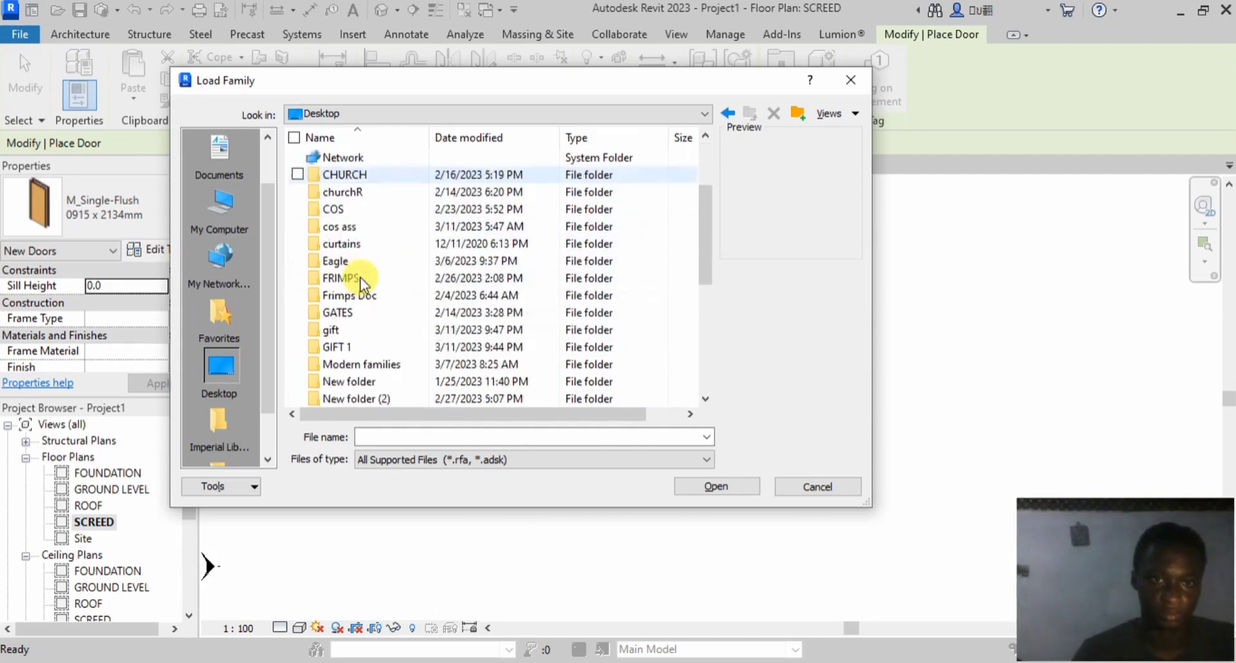
scroll(361, 277, down, 4)
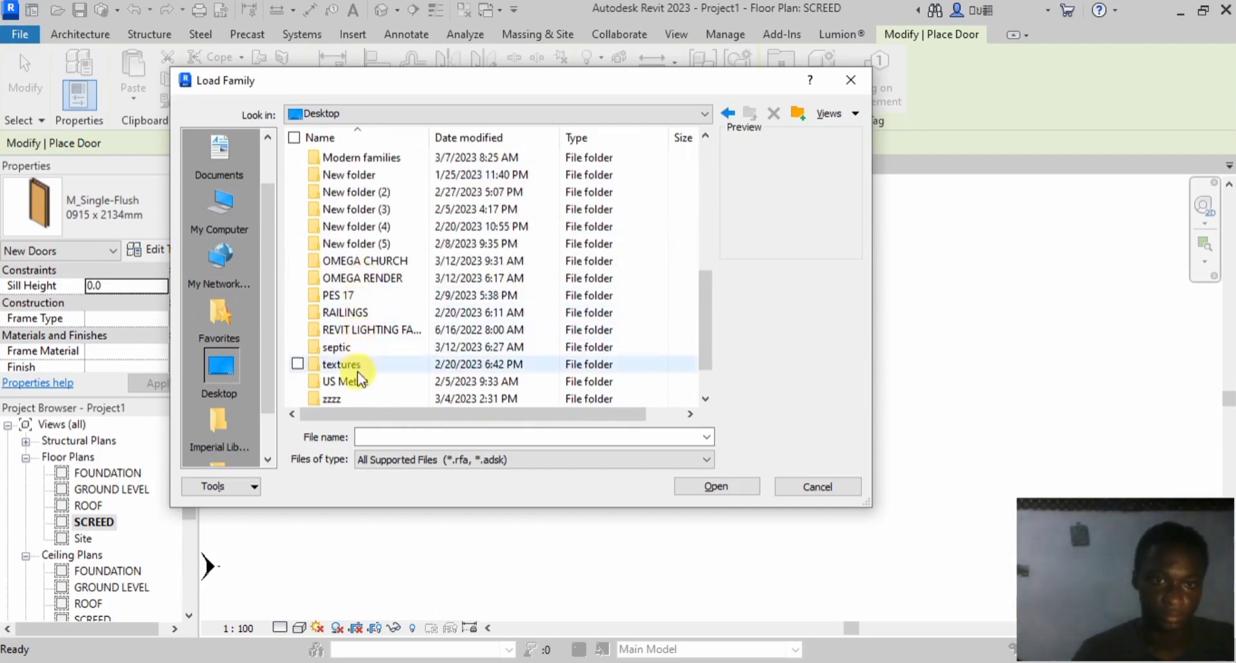
scroll(345, 279, up, 6)
double_click(346, 197)
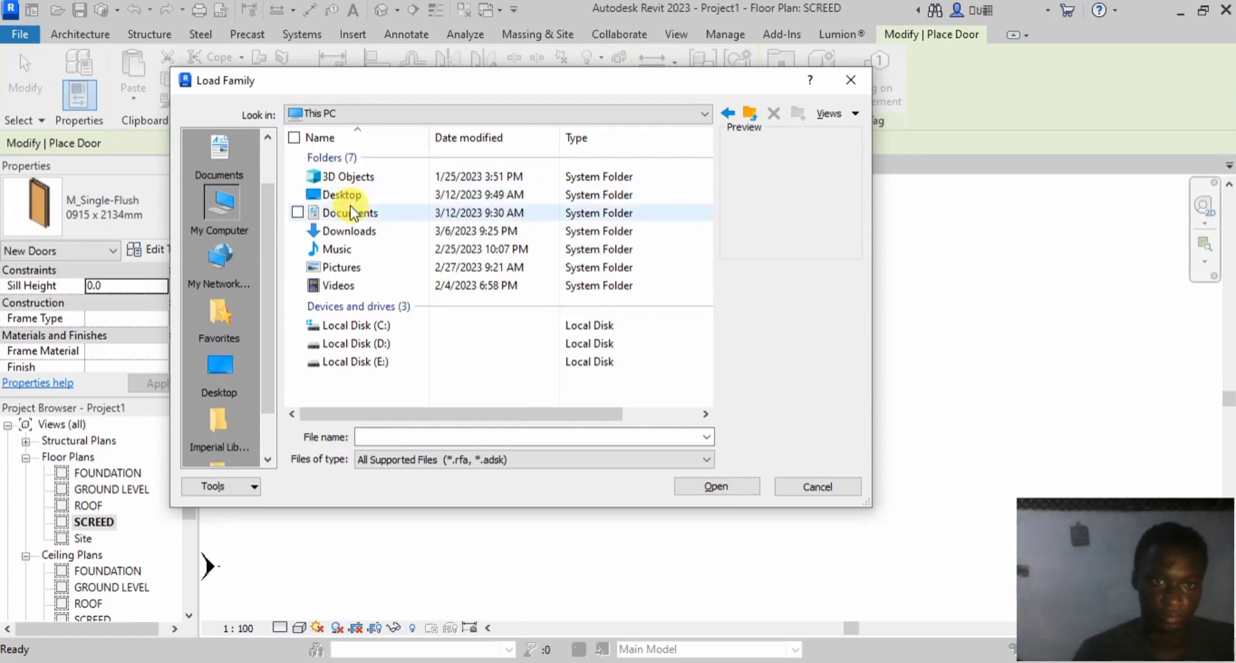
double_click(350, 201)
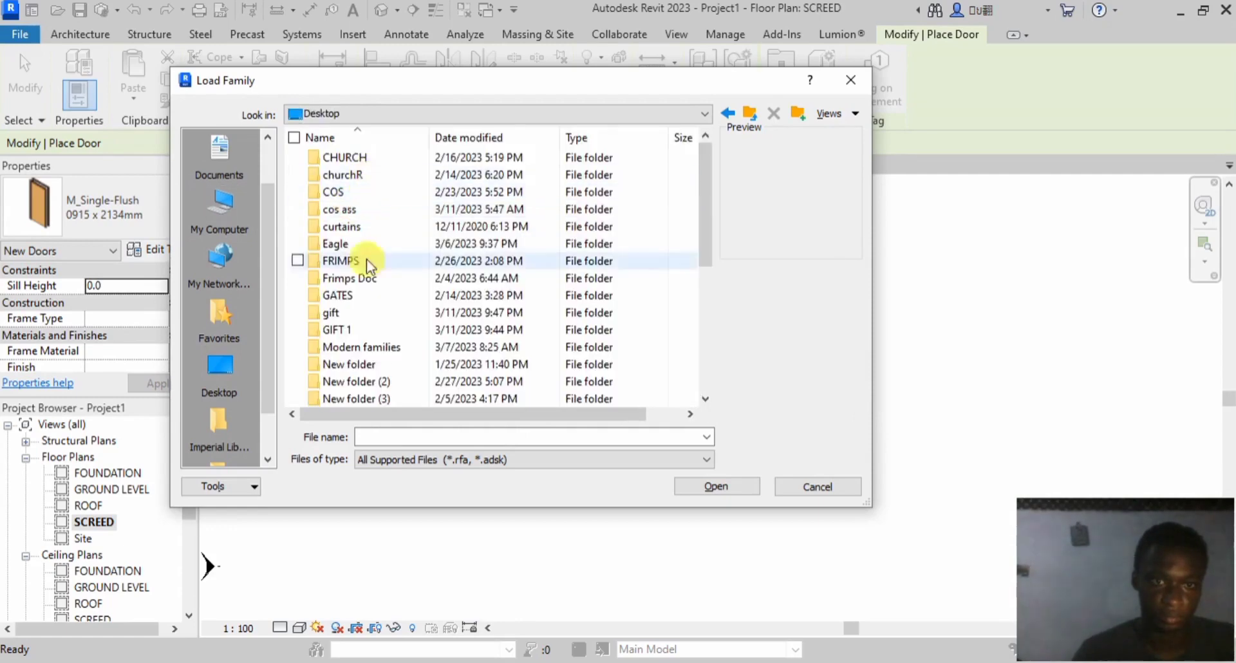
scroll(365, 310, down, 5)
scroll(367, 315, up, 5)
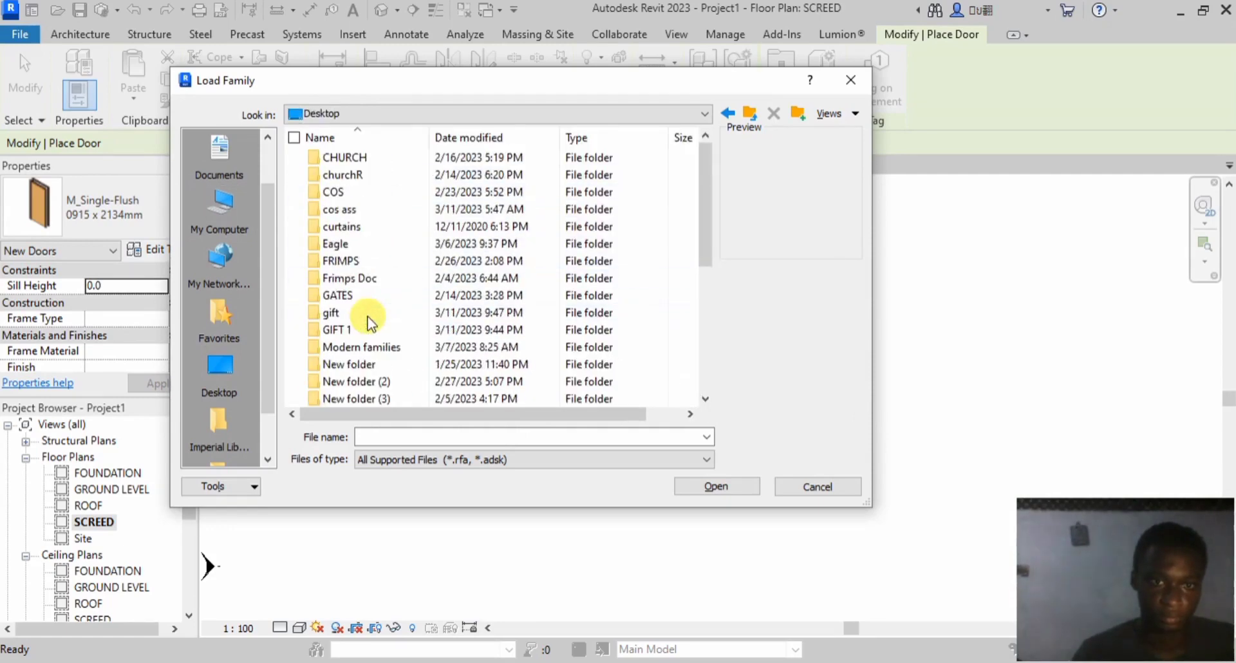
click(725, 115)
double_click(385, 216)
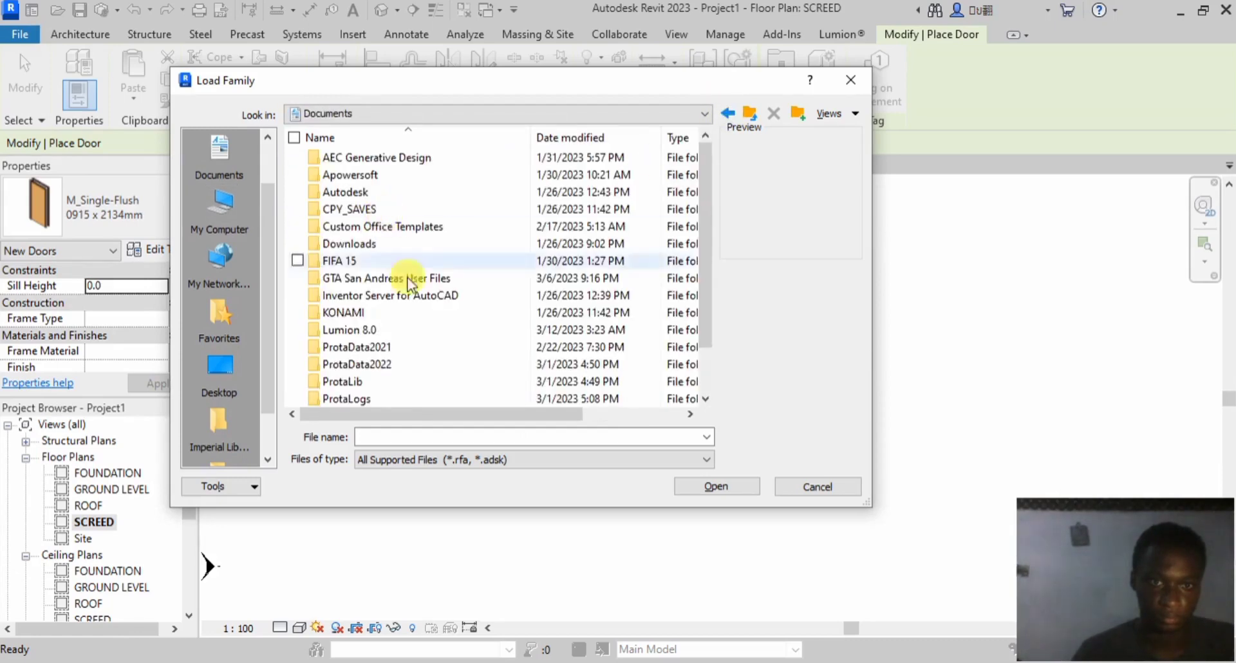
scroll(415, 332, down, 1)
scroll(415, 332, up, 1)
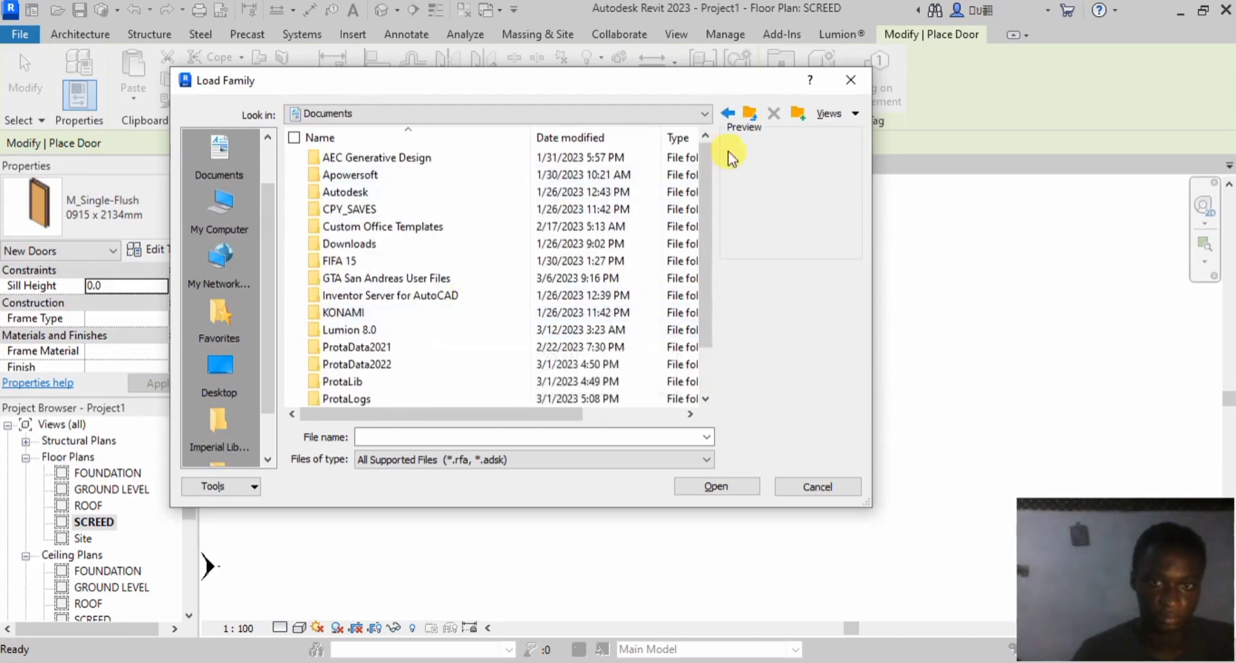
click(726, 115)
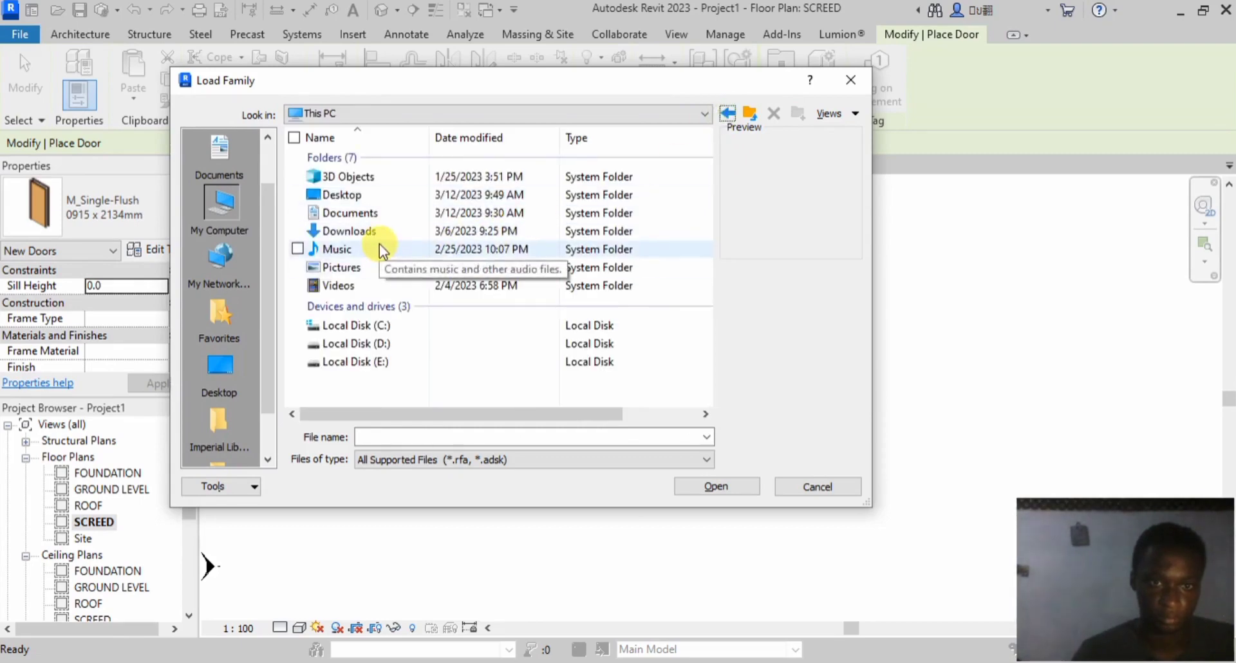
double_click(363, 195)
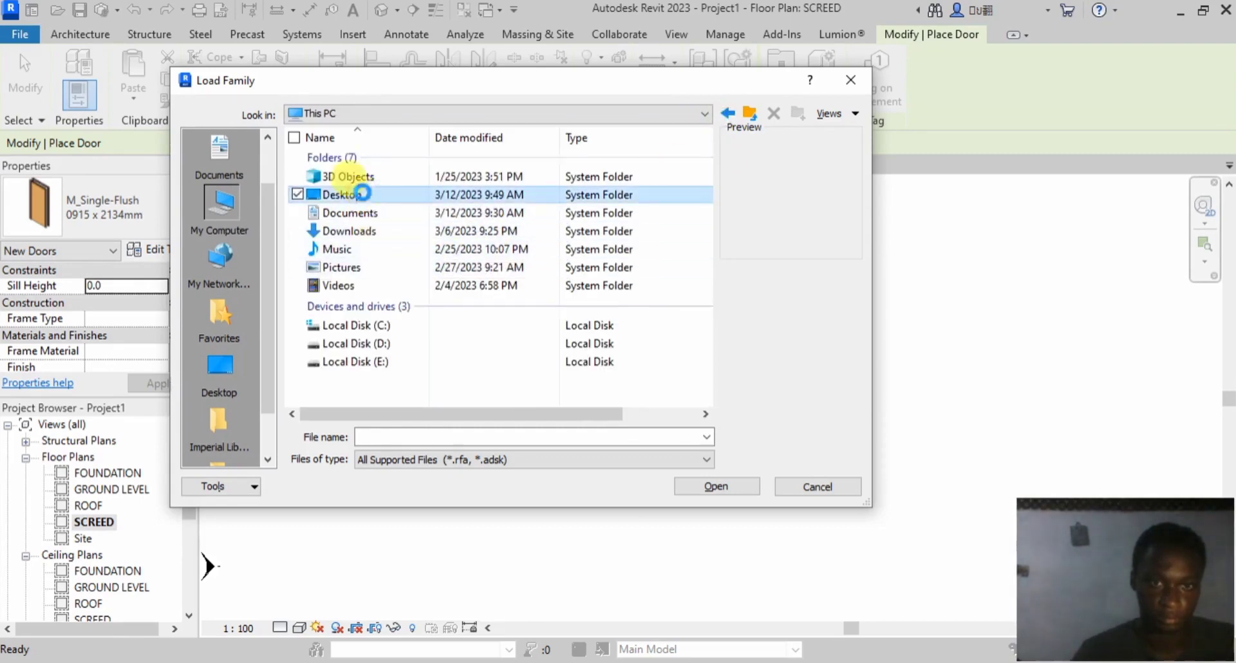
scroll(354, 302, down, 5)
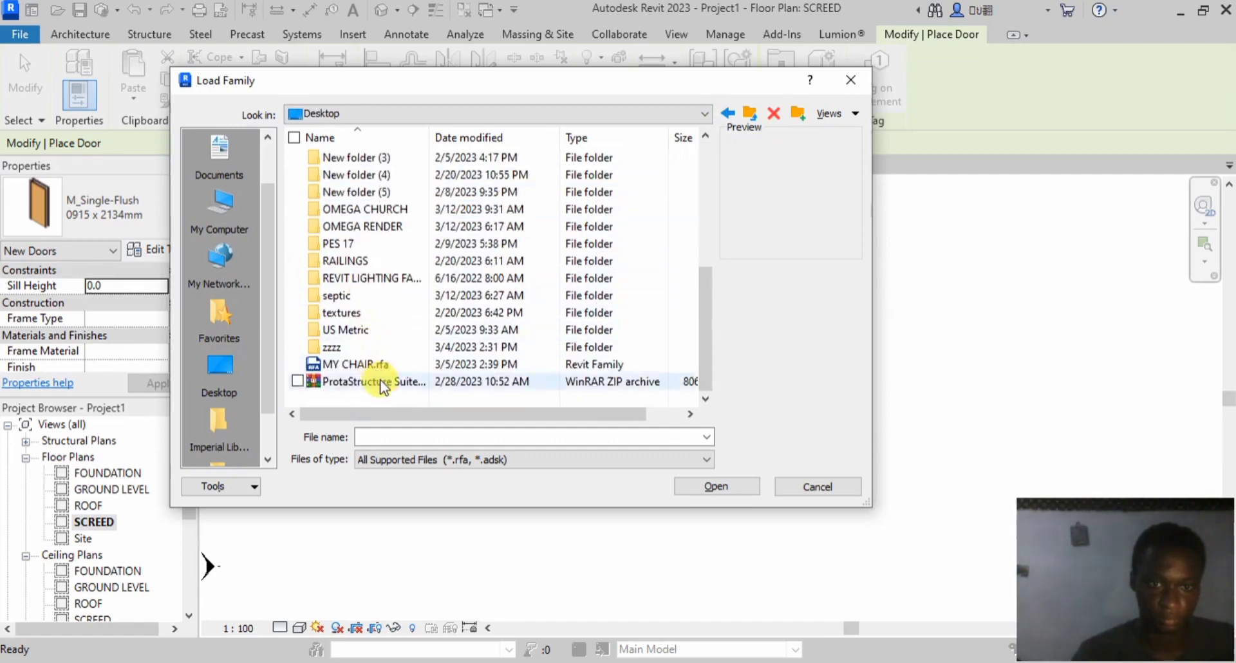
scroll(379, 380, up, 2)
scroll(361, 365, up, 3)
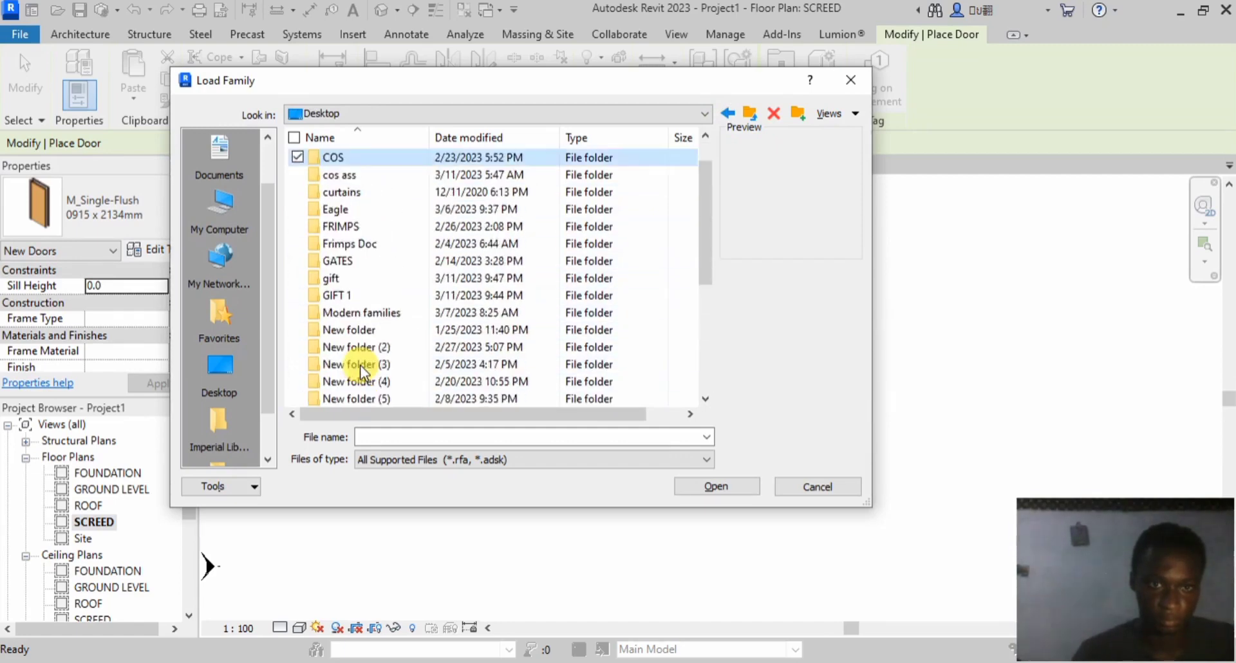
click(726, 119)
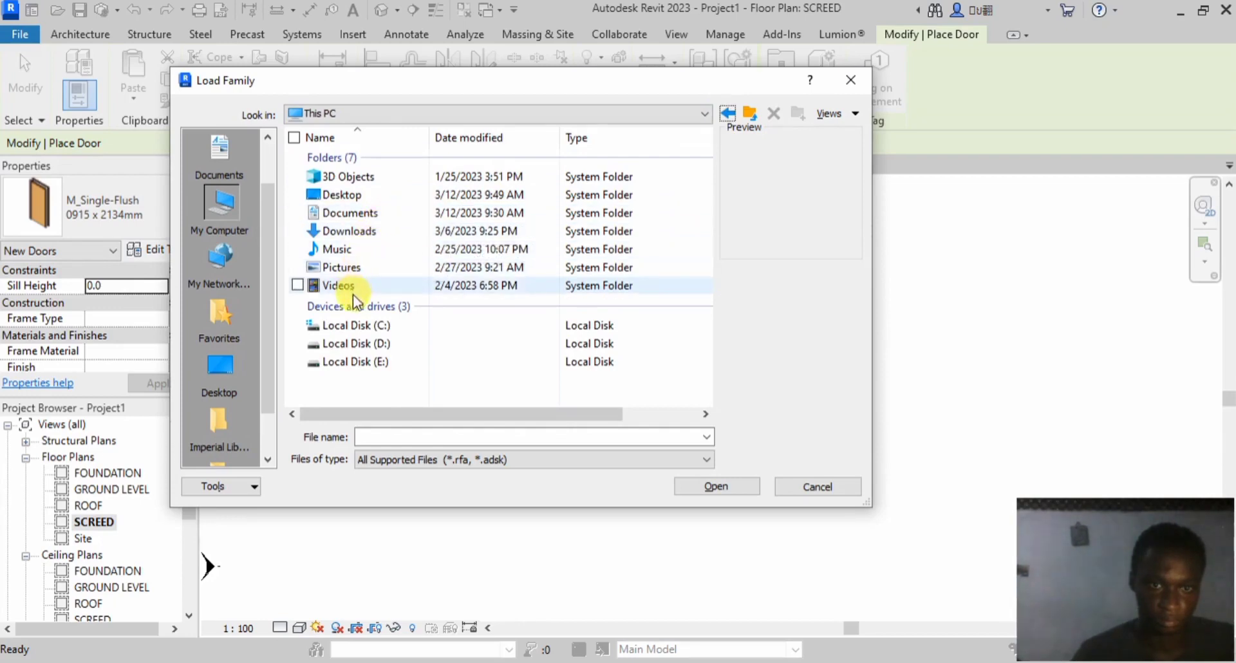
click(361, 198)
double_click(361, 198)
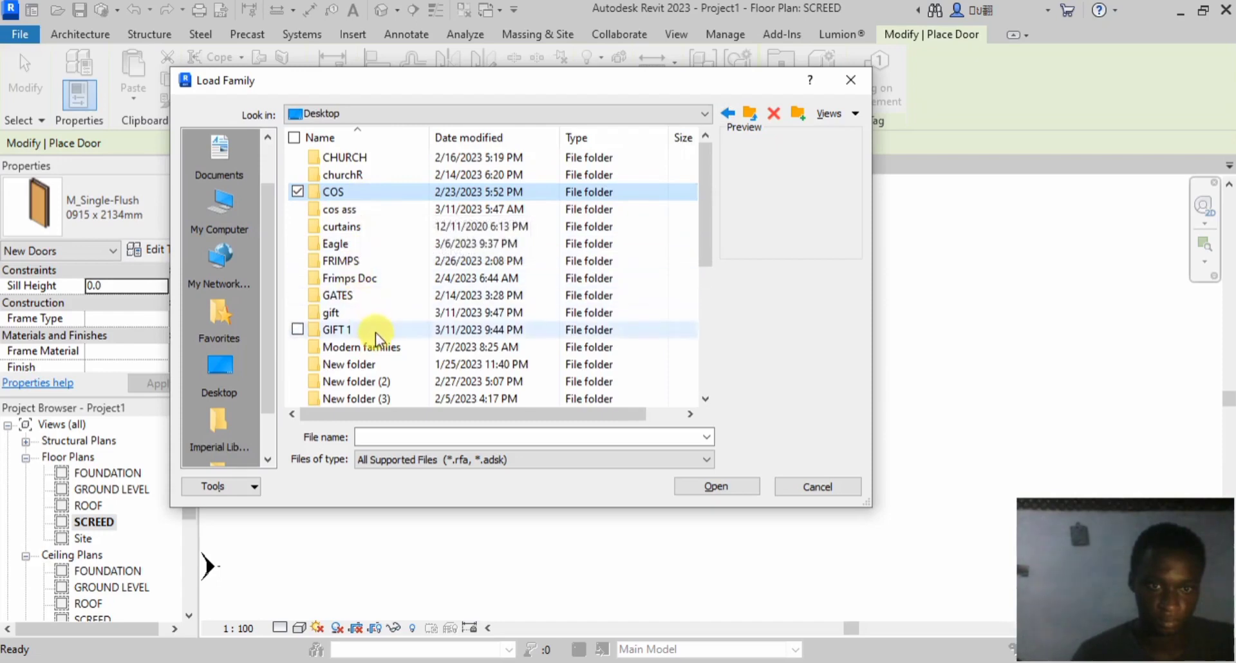
scroll(372, 360, down, 5)
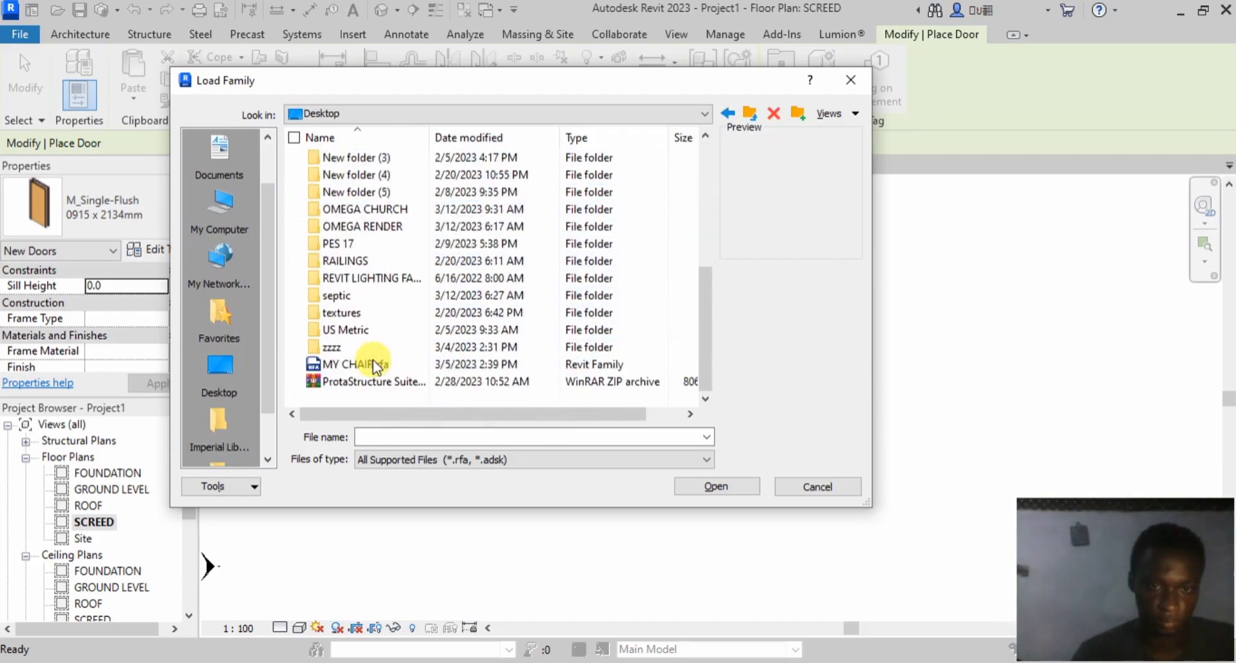
click(372, 656)
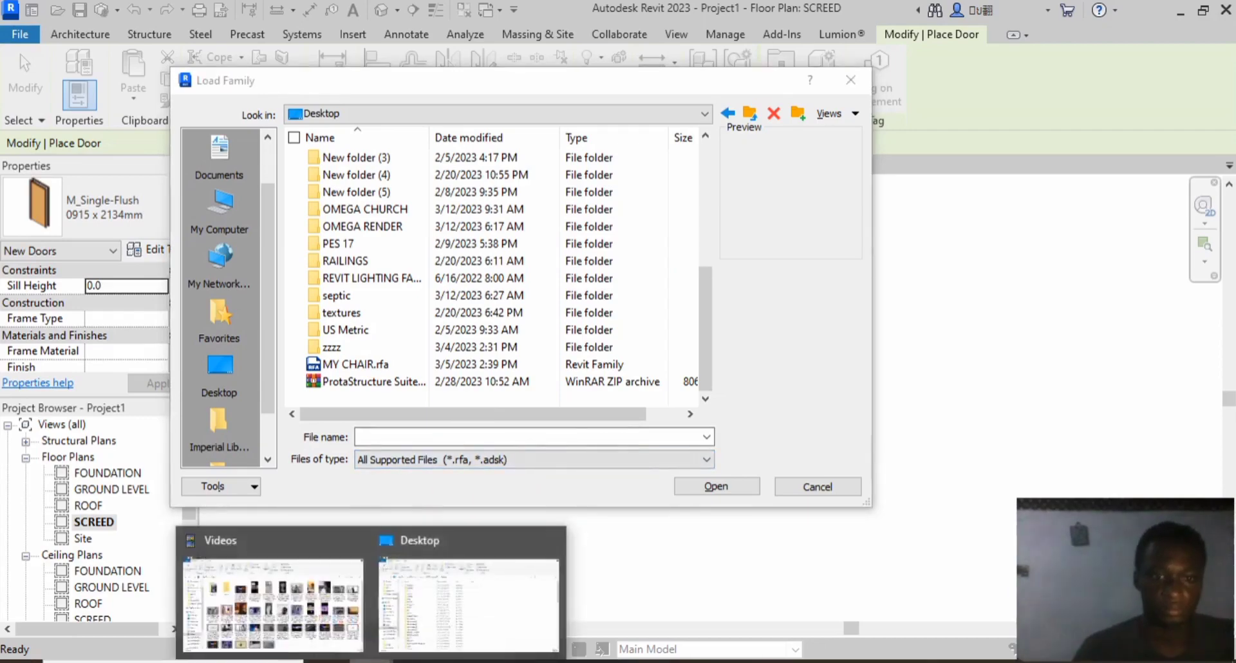
click(444, 595)
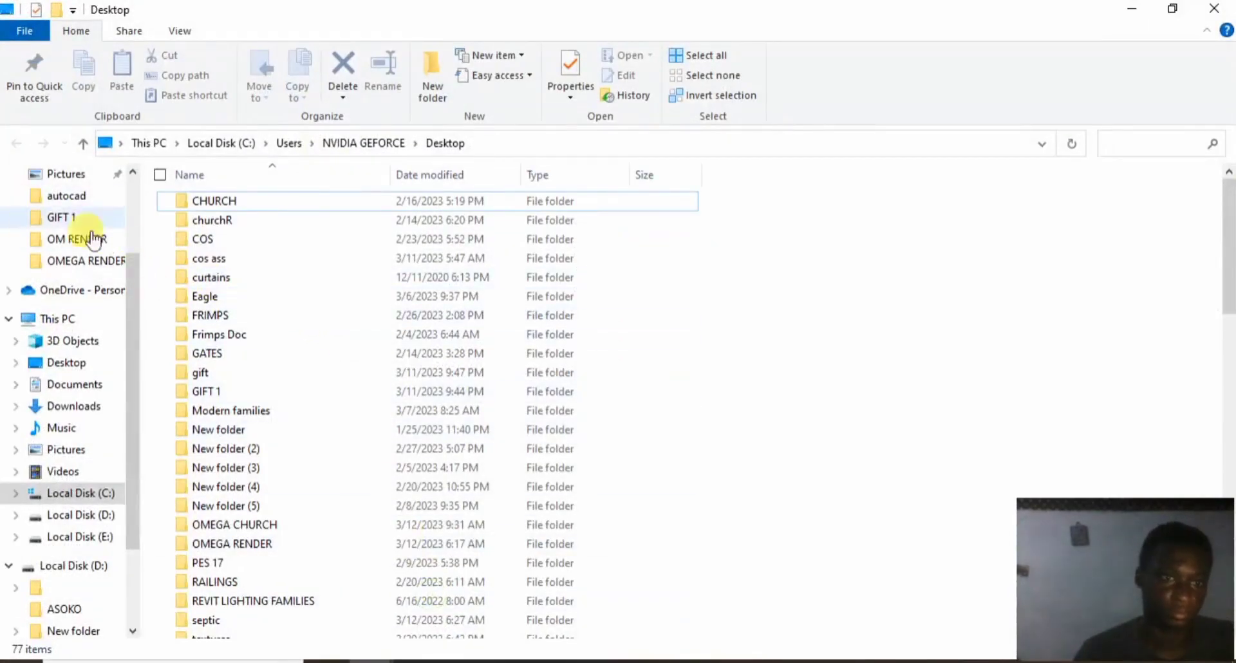
click(69, 361)
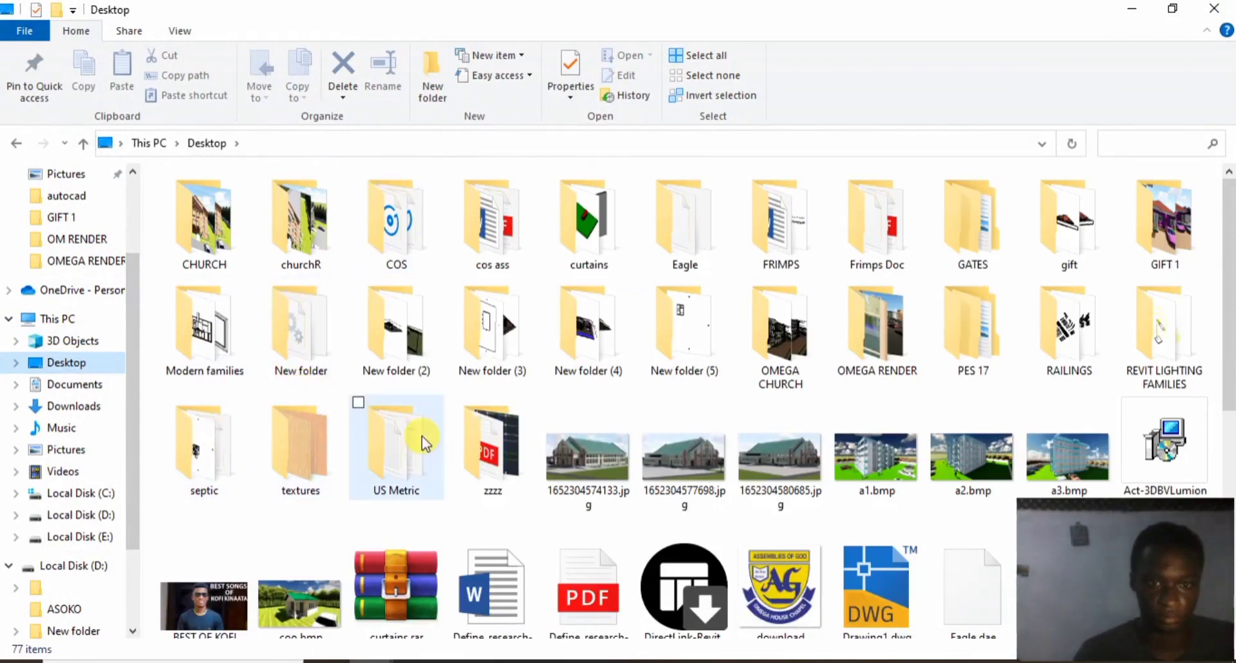
double_click(379, 440)
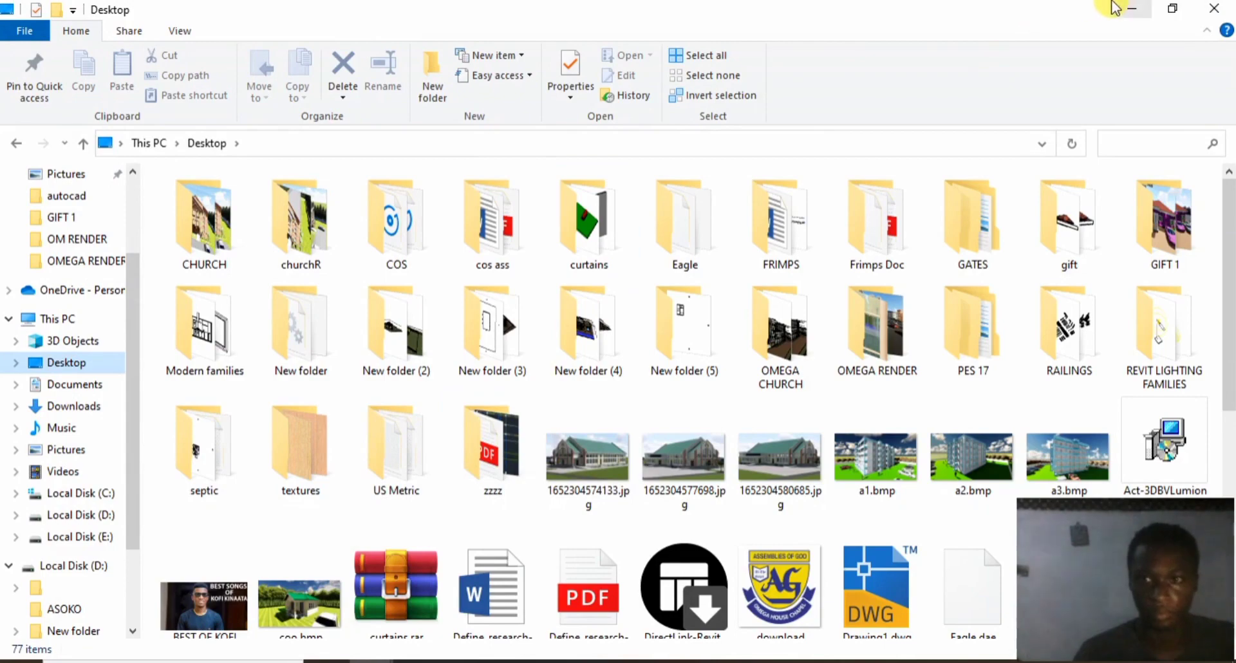
click(1130, 9)
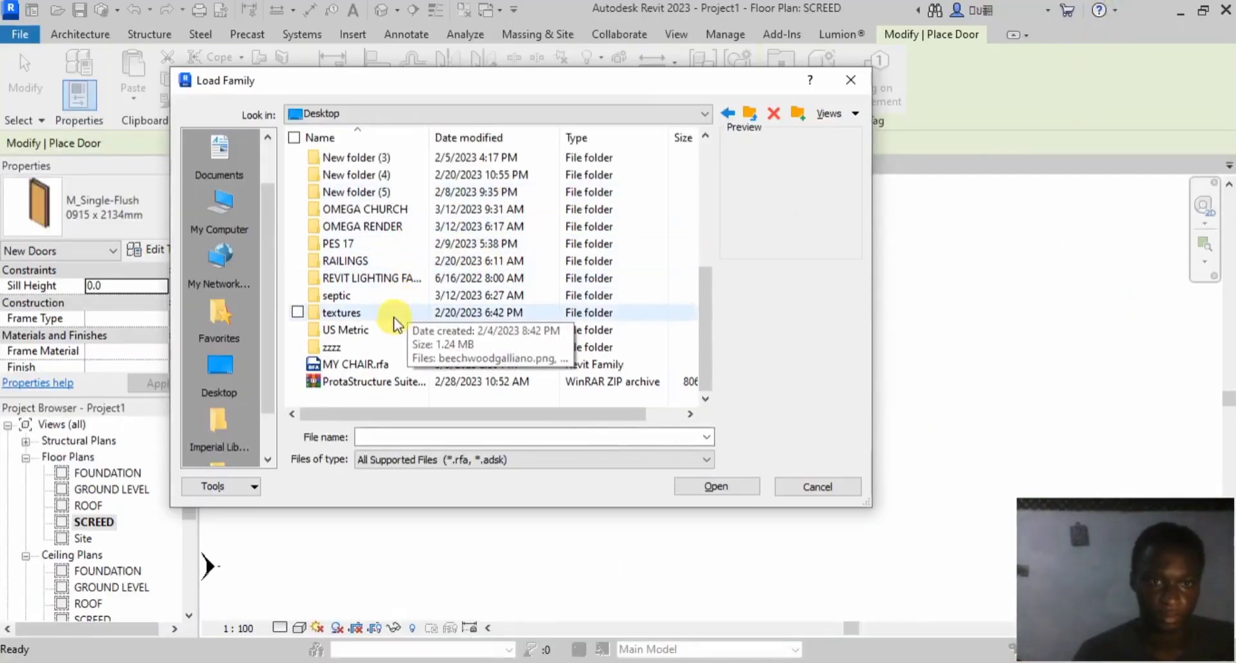
Step: Load M_Door-Exterior-Single-Entry-Half Arch Glass-Wood_Clad.rfa from US Metric > Doors > Residential
double_click(380, 328)
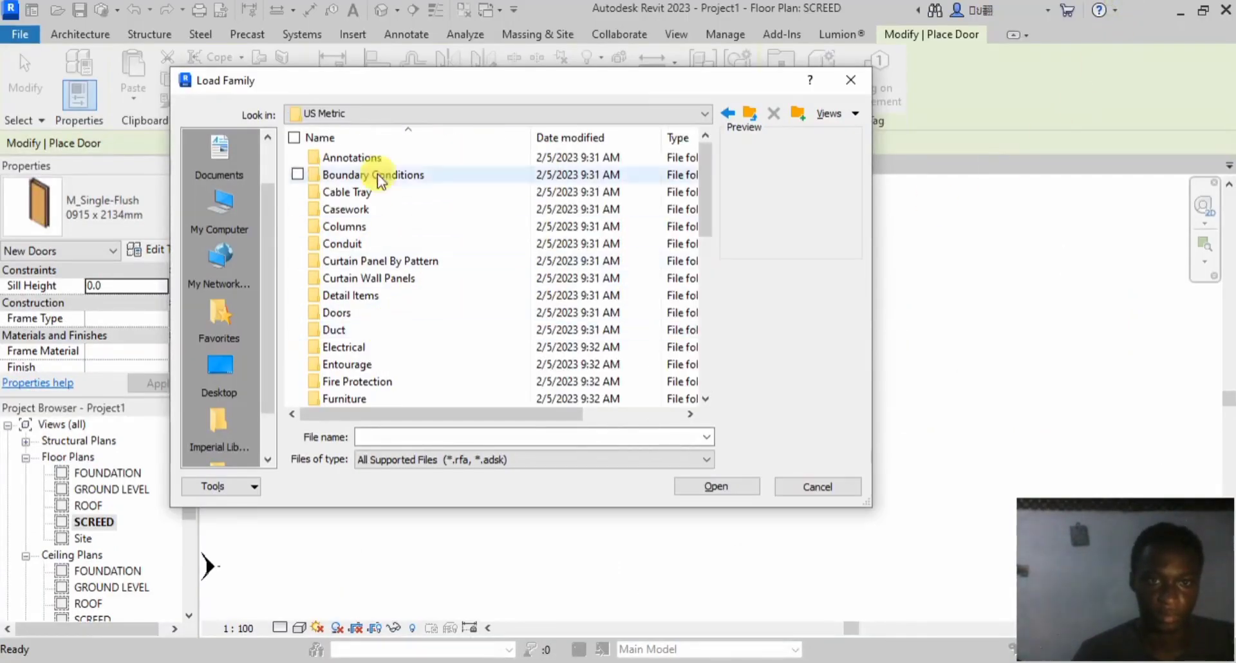
scroll(432, 314, down, 4)
scroll(428, 315, up, 1)
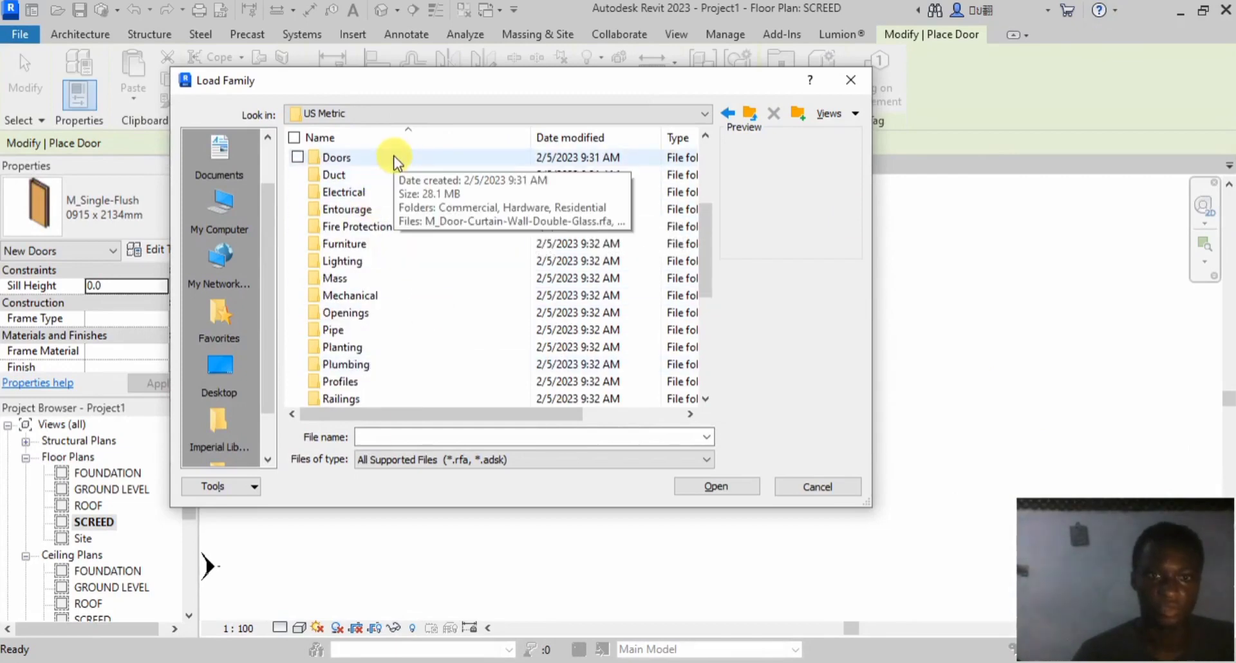
double_click(392, 158)
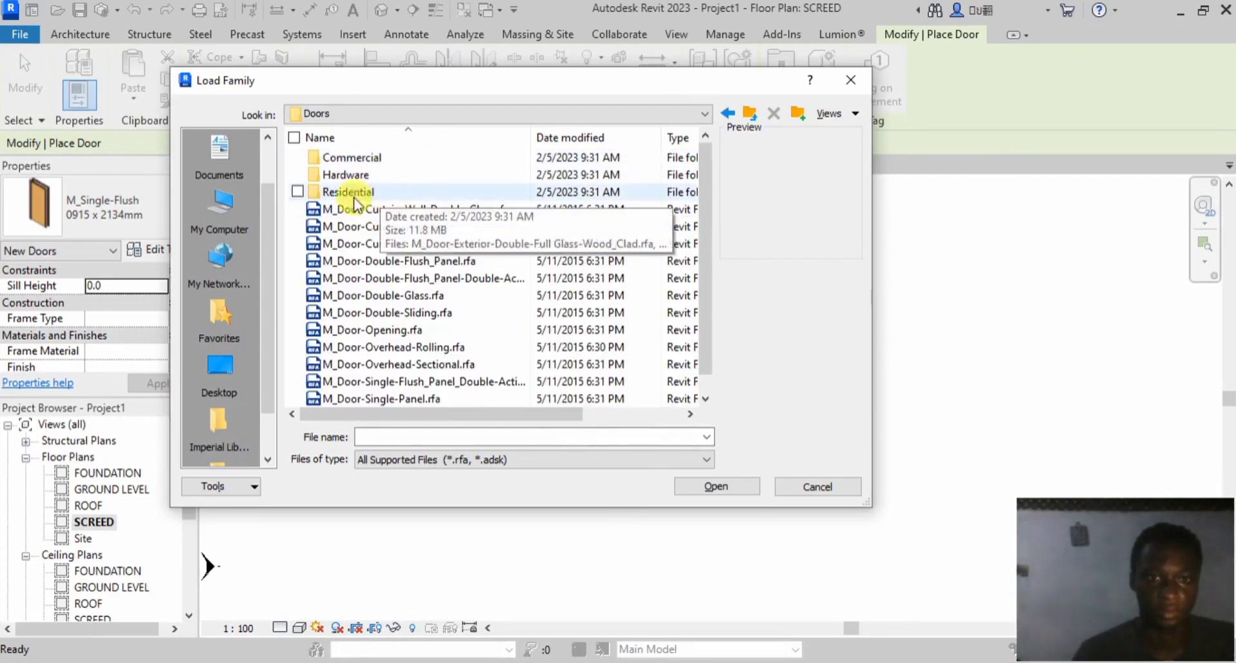
double_click(359, 192)
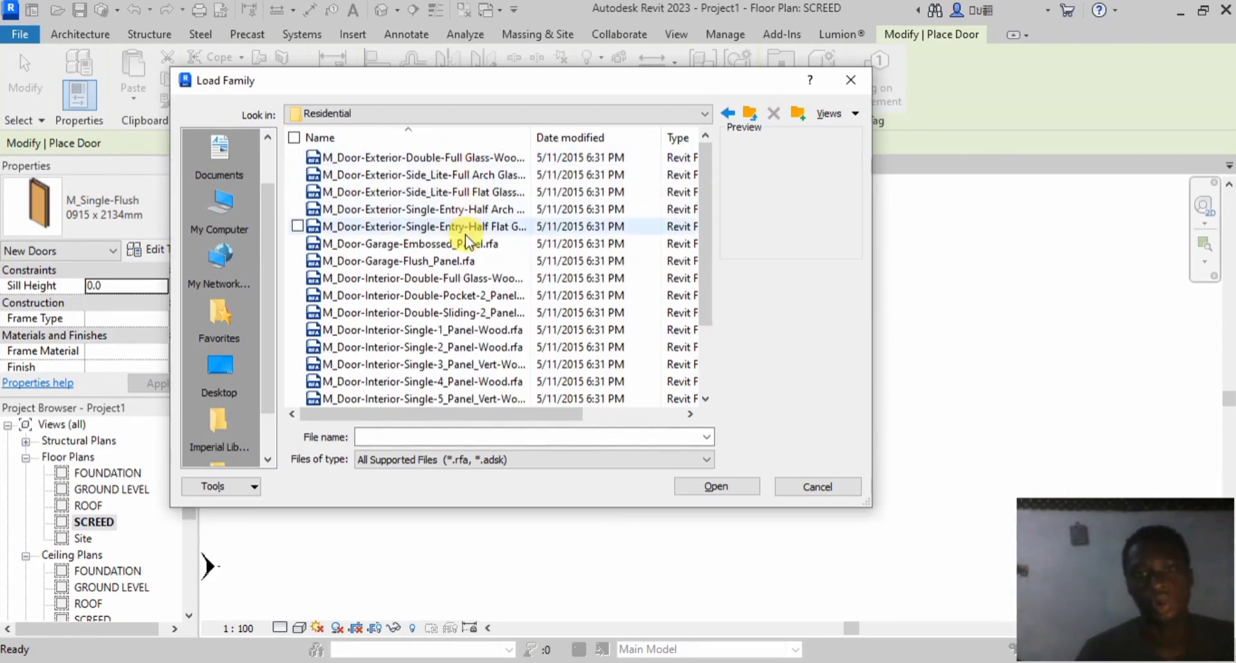
click(486, 192)
click(484, 207)
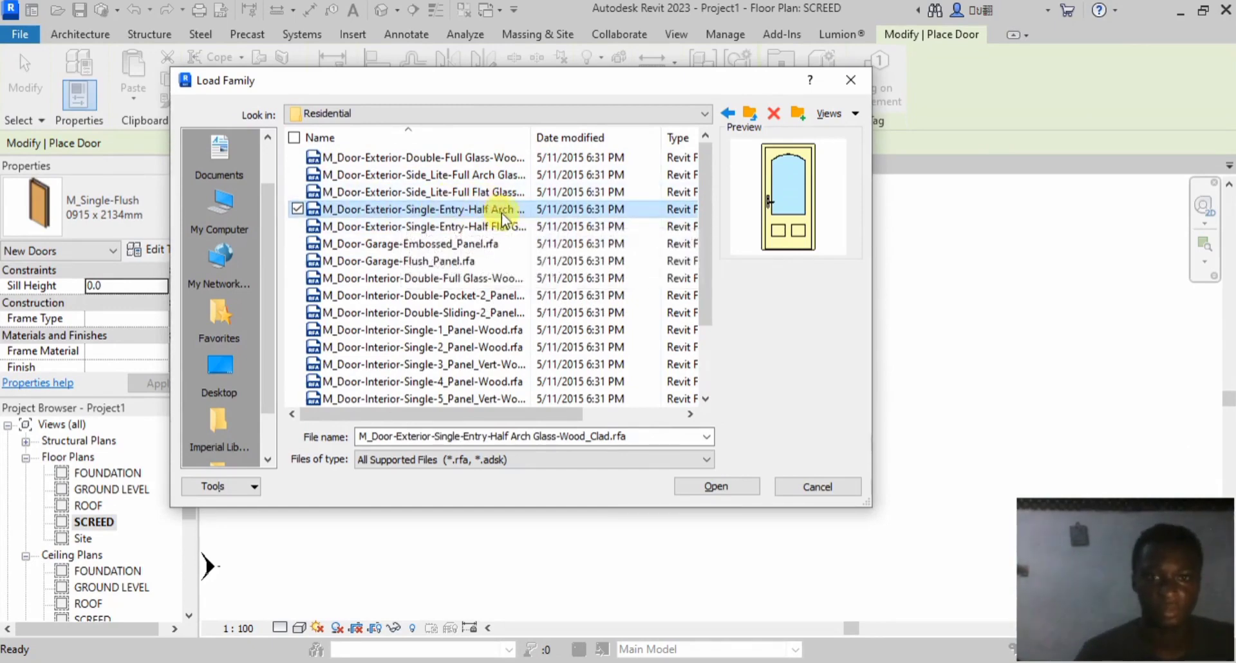
click(472, 226)
click(468, 210)
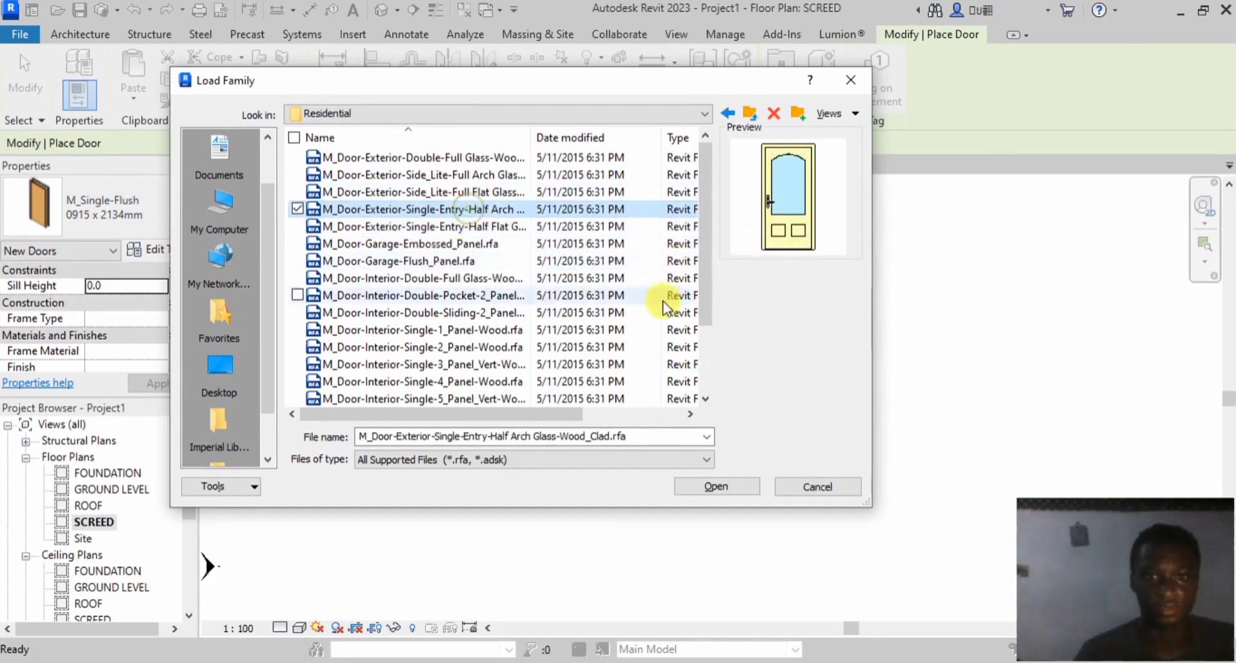
click(716, 487)
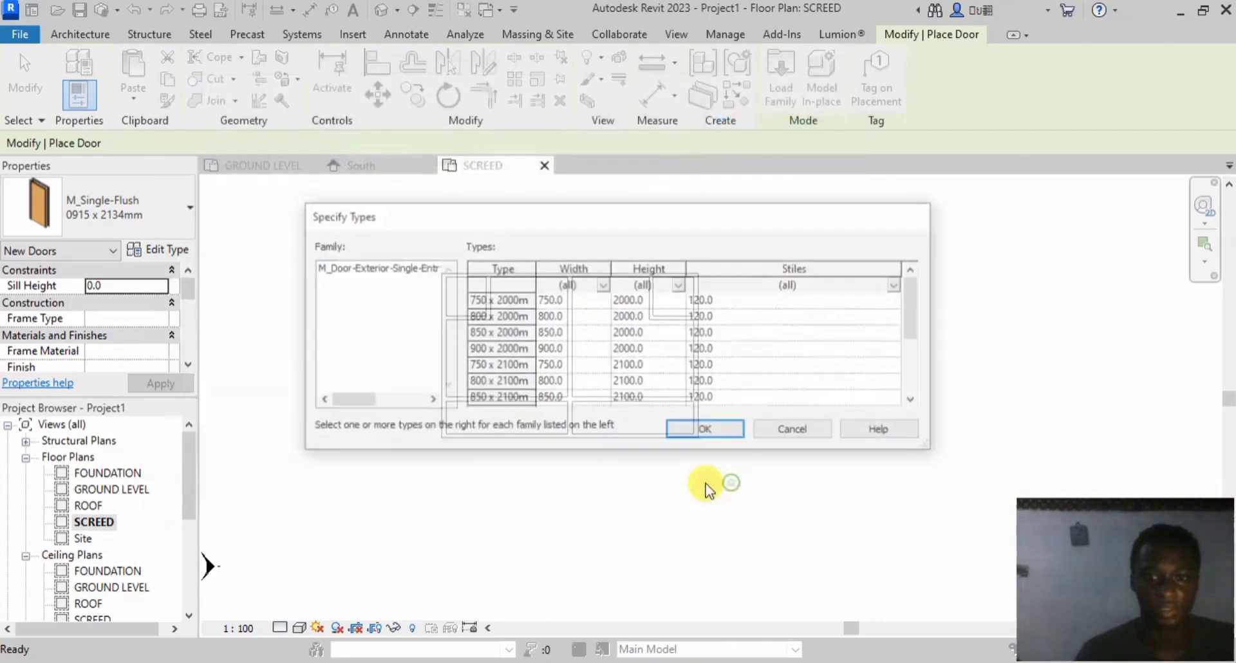
Step: Accept the Half Arch door types so the 900 x 2000mm type is active
click(703, 428)
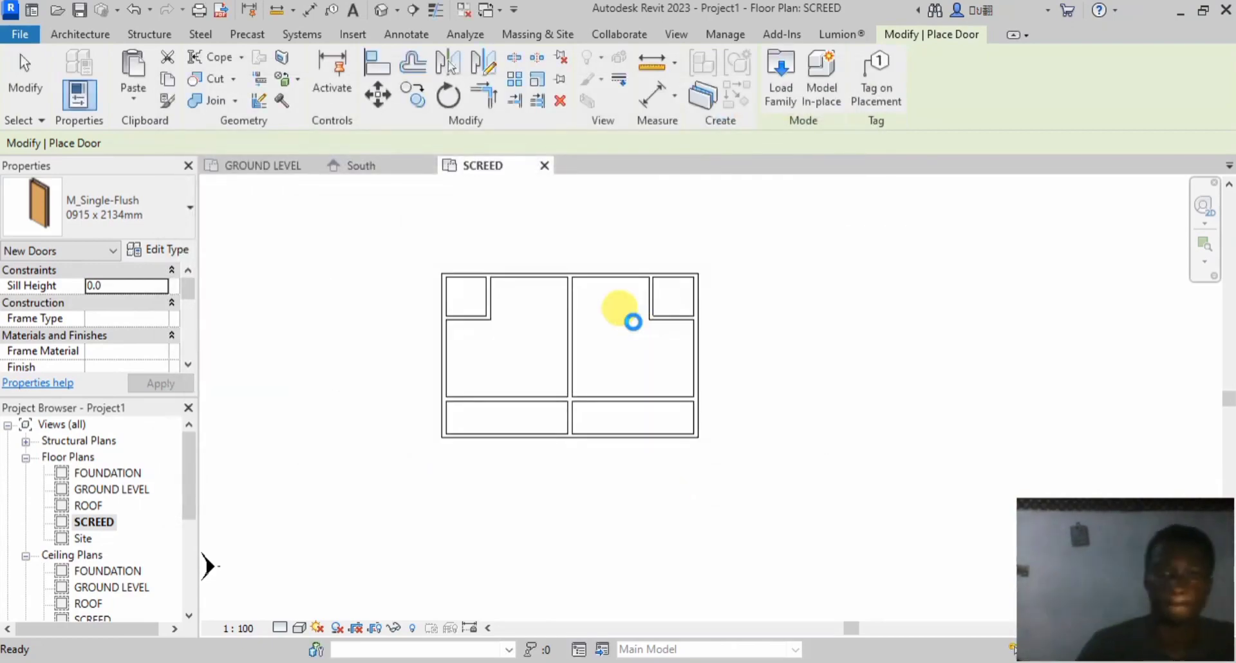
scroll(480, 406, up, 3)
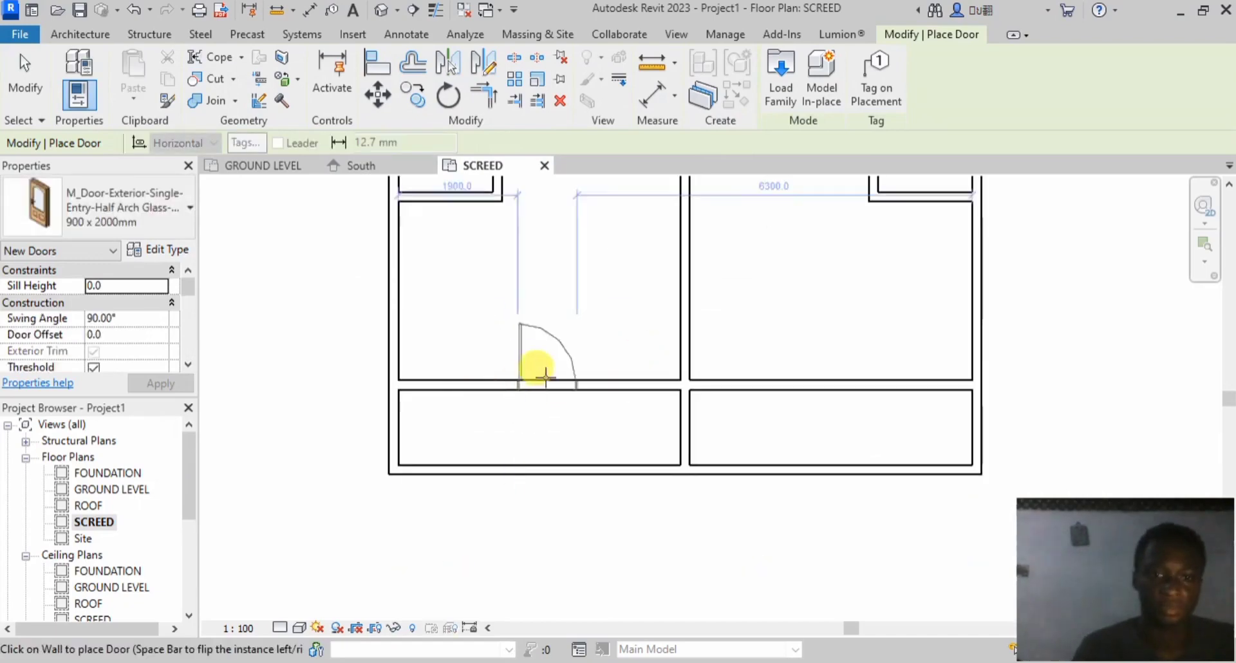
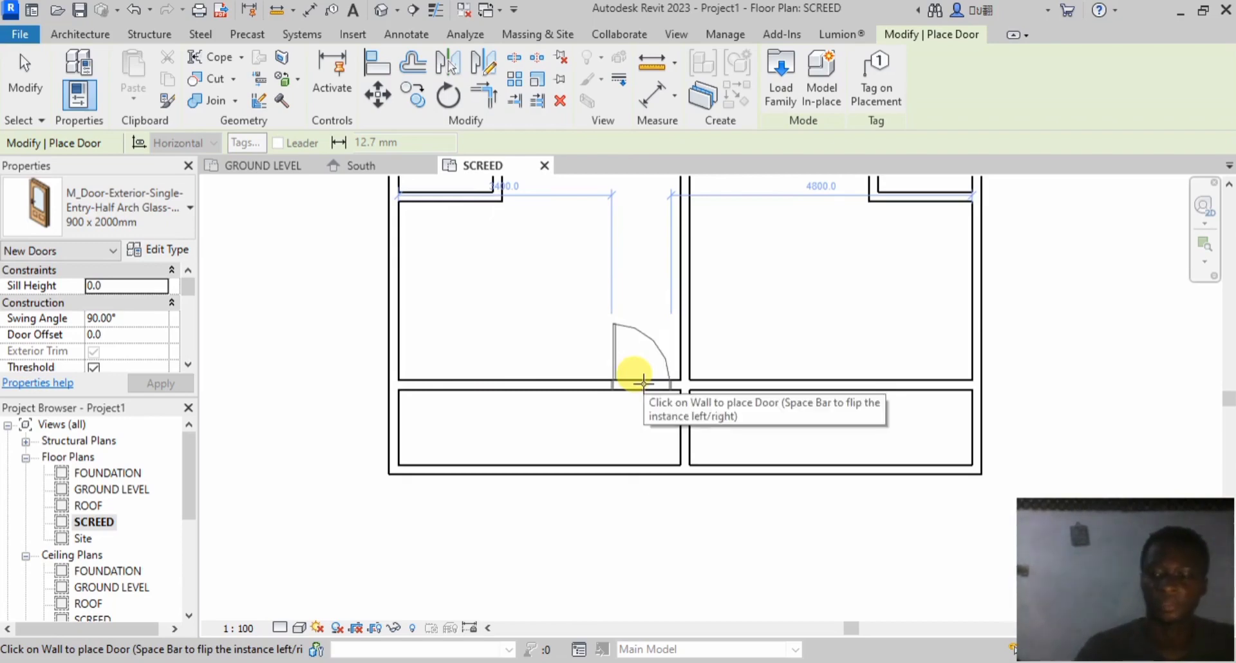
Step: Place two 900 x 2000mm half-arch glass doors either side of the central partition, flipping the second's swing
click(641, 382)
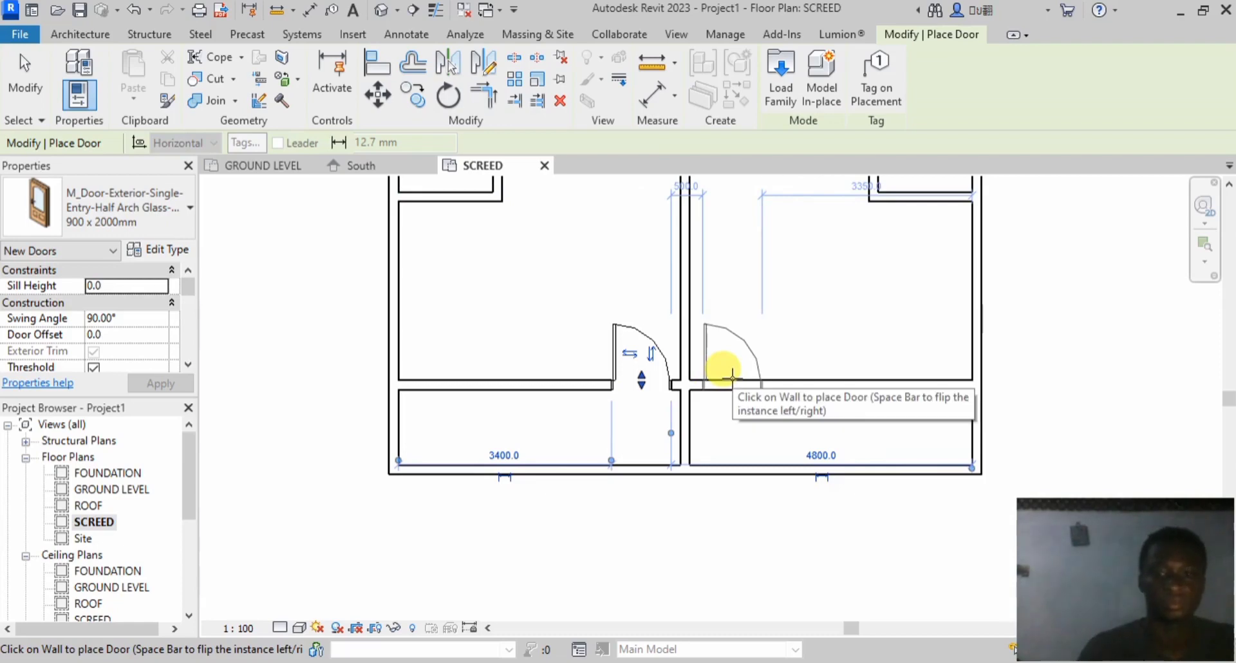
key(space)
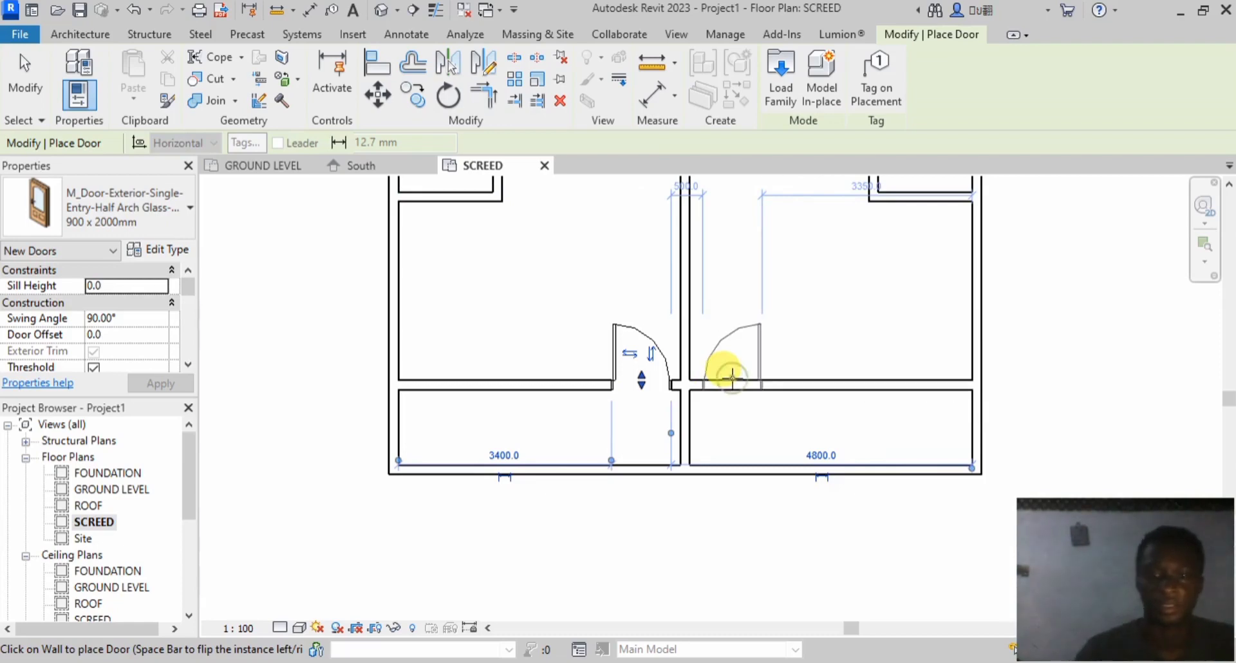
click(732, 377)
click(21, 65)
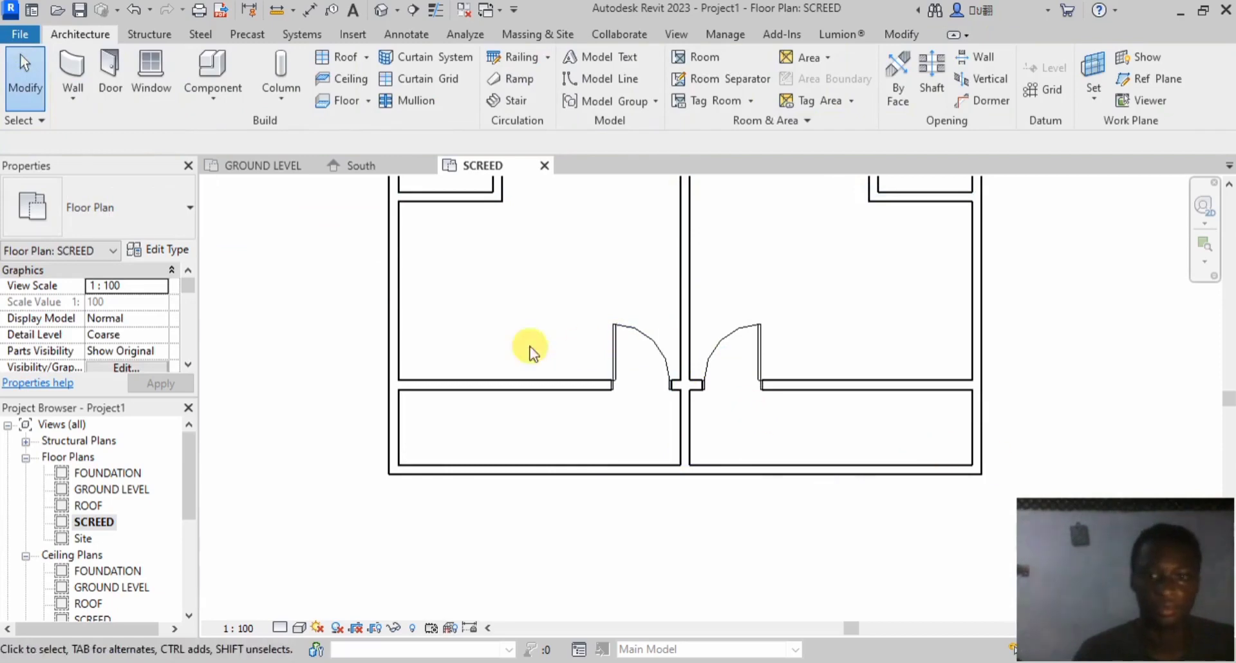
Step: Place M_Single-Flush 0762 x 2032mm doors into the two small top corner rooms
click(108, 72)
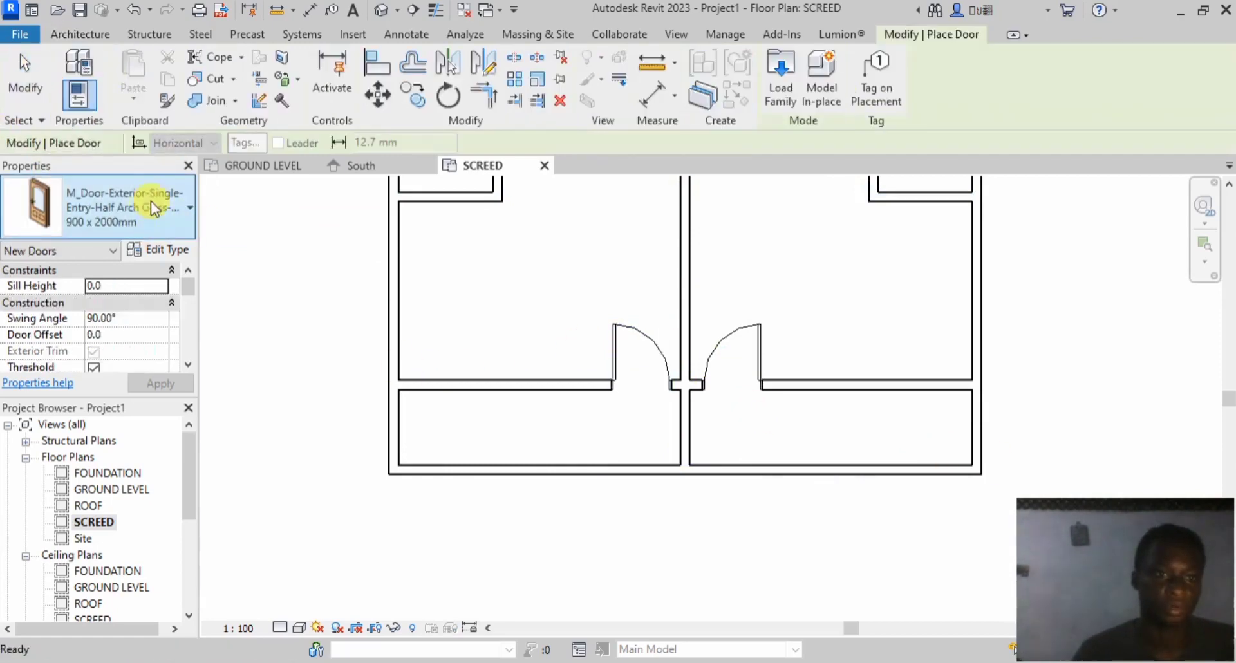
scroll(741, 296, down, 2)
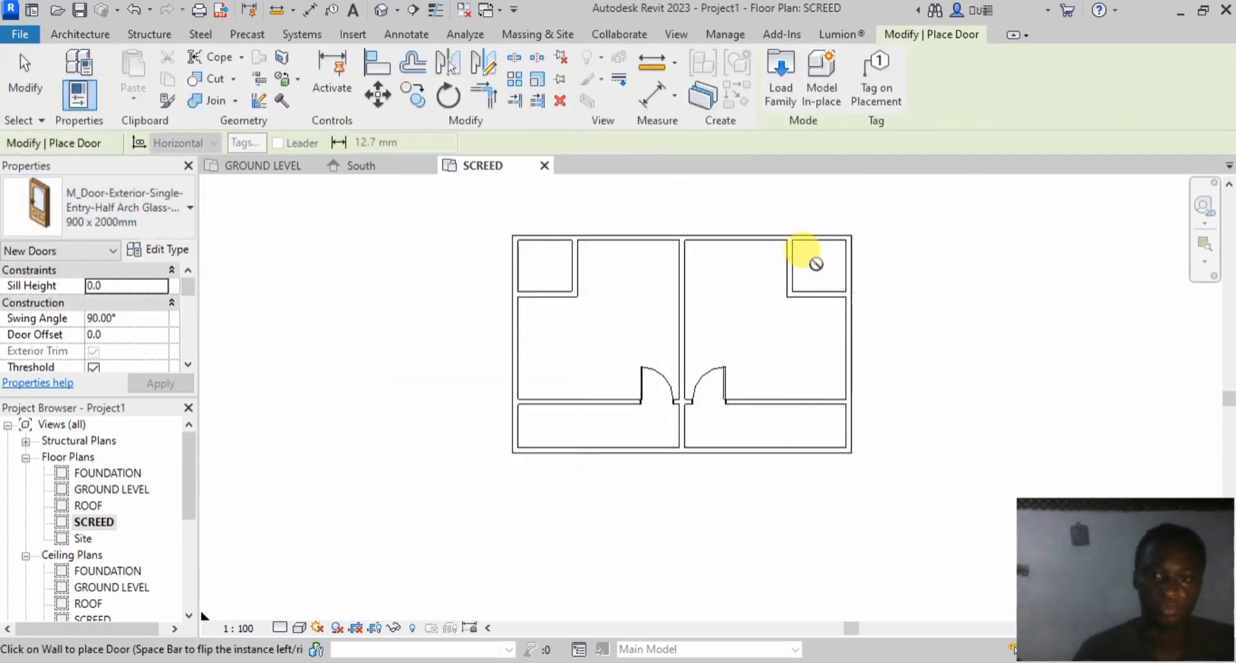
scroll(803, 257, up, 2)
click(171, 205)
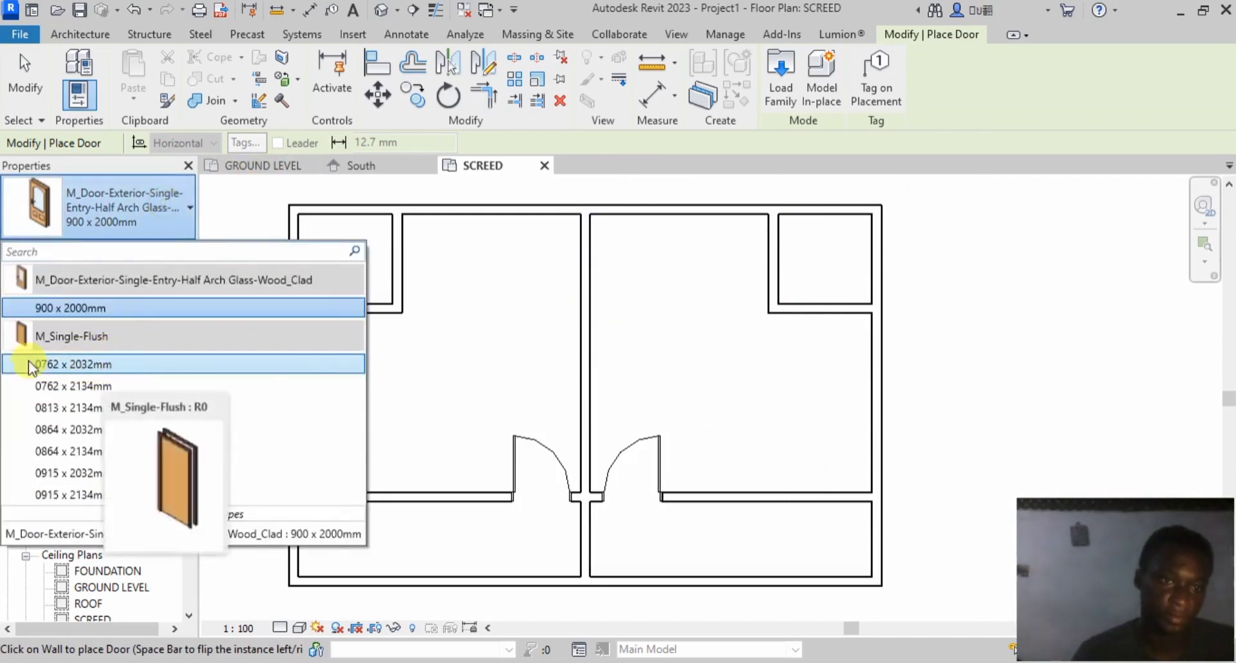
click(91, 365)
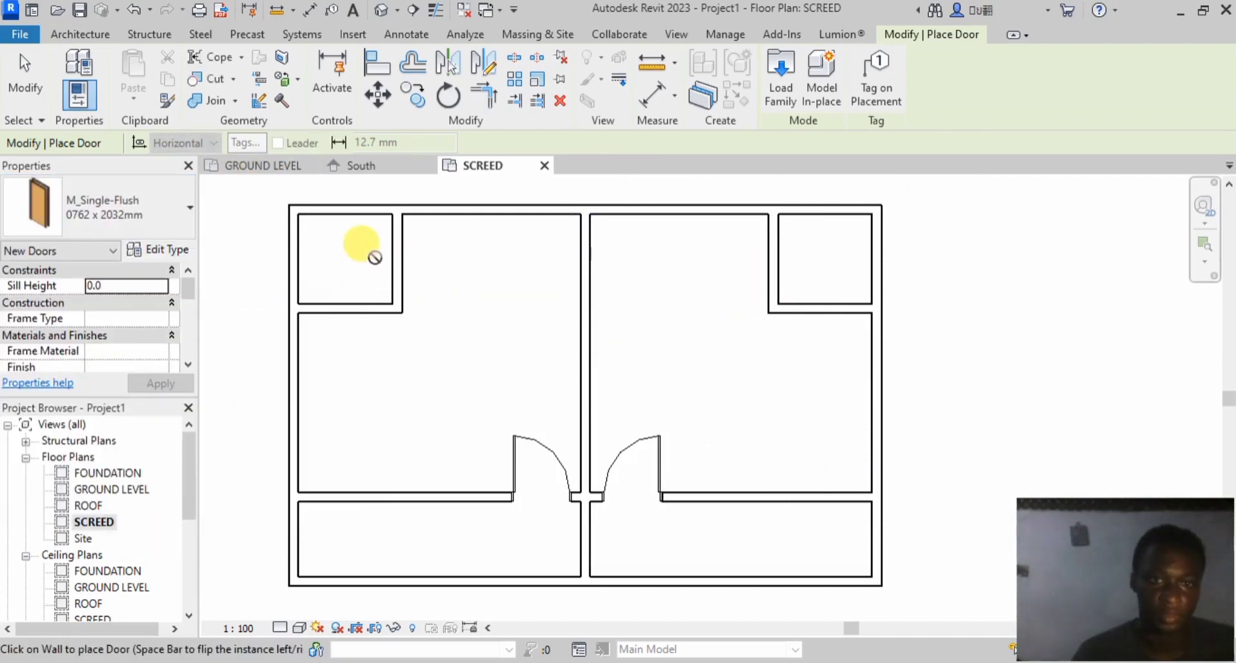
click(774, 255)
scroll(559, 300, down, 3)
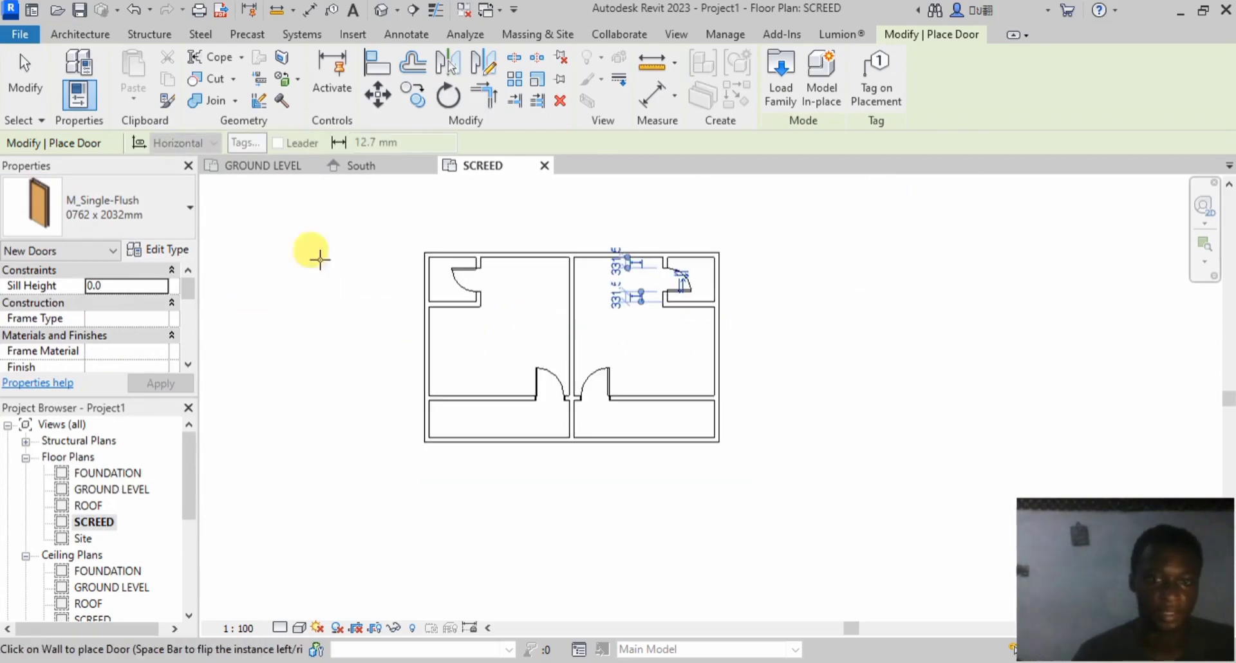
click(40, 93)
scroll(510, 475, up, 2)
scroll(621, 450, down, 2)
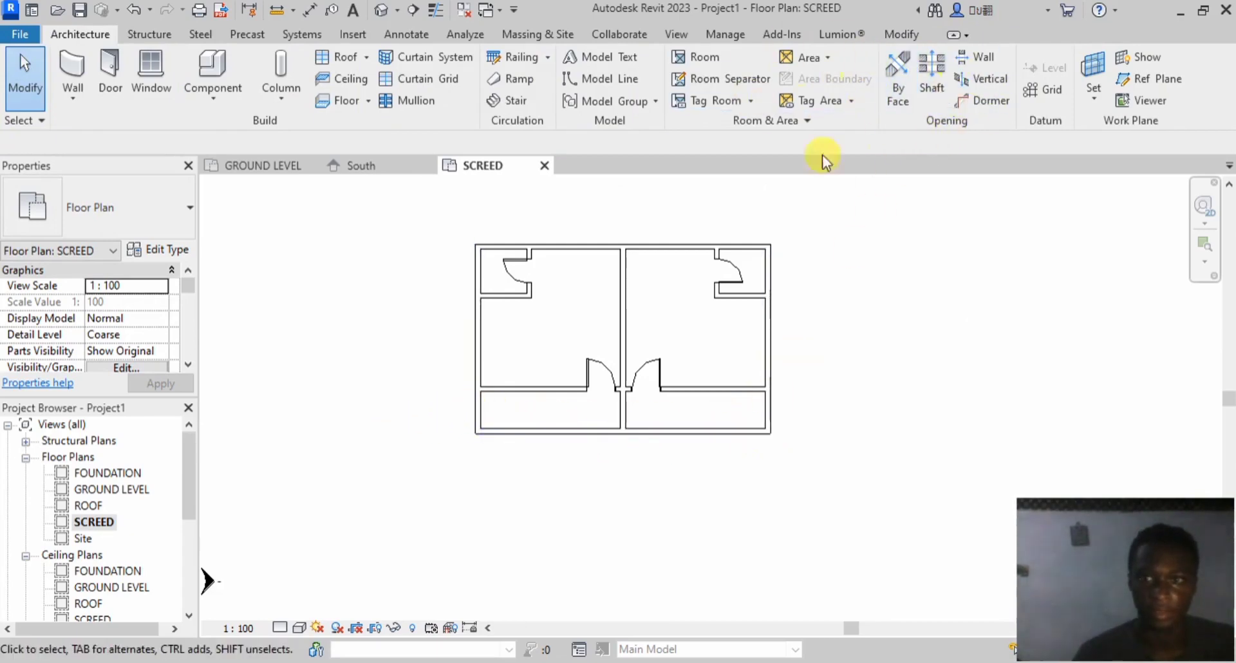
Step: Cut rectangular wall openings through the left room's bottom wall and left outer wall
click(967, 54)
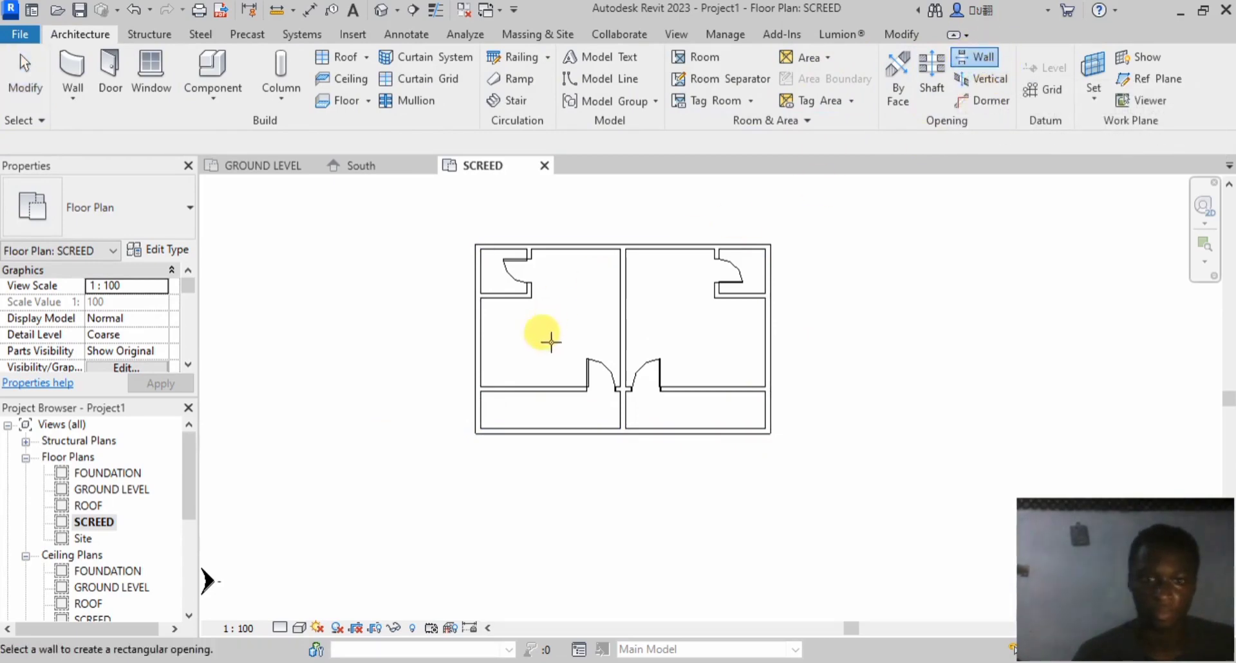
scroll(476, 409, up, 3)
click(545, 444)
scroll(739, 470, up, 2)
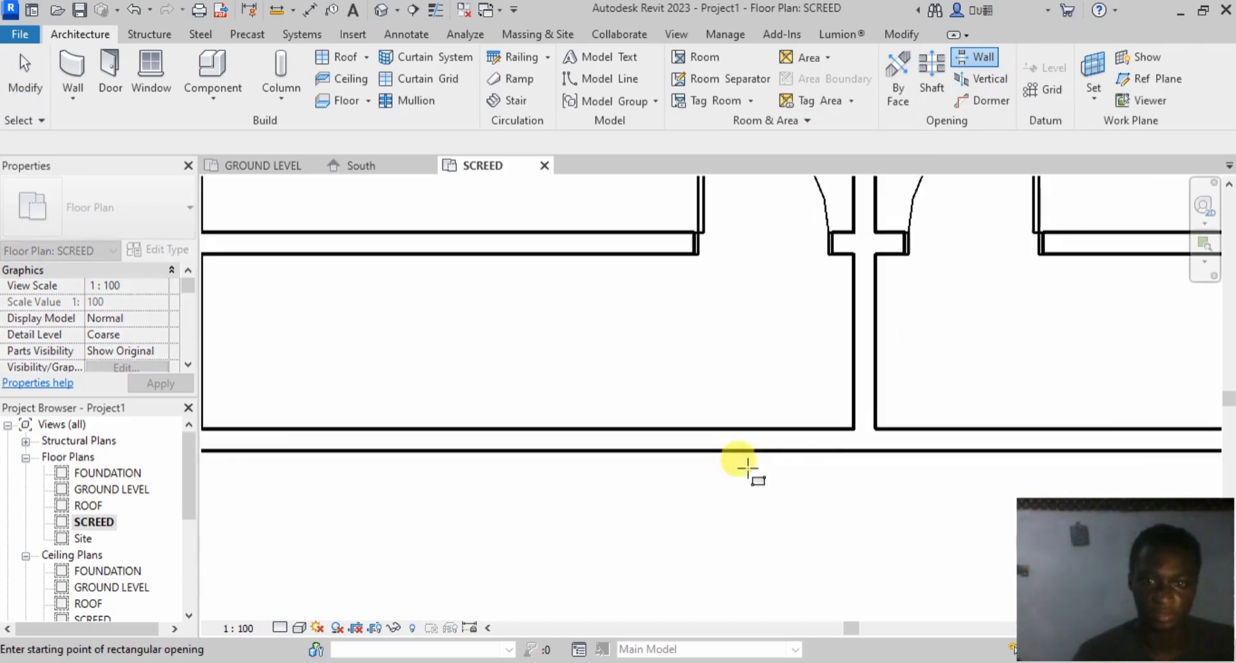
click(835, 433)
scroll(762, 469, down, 2)
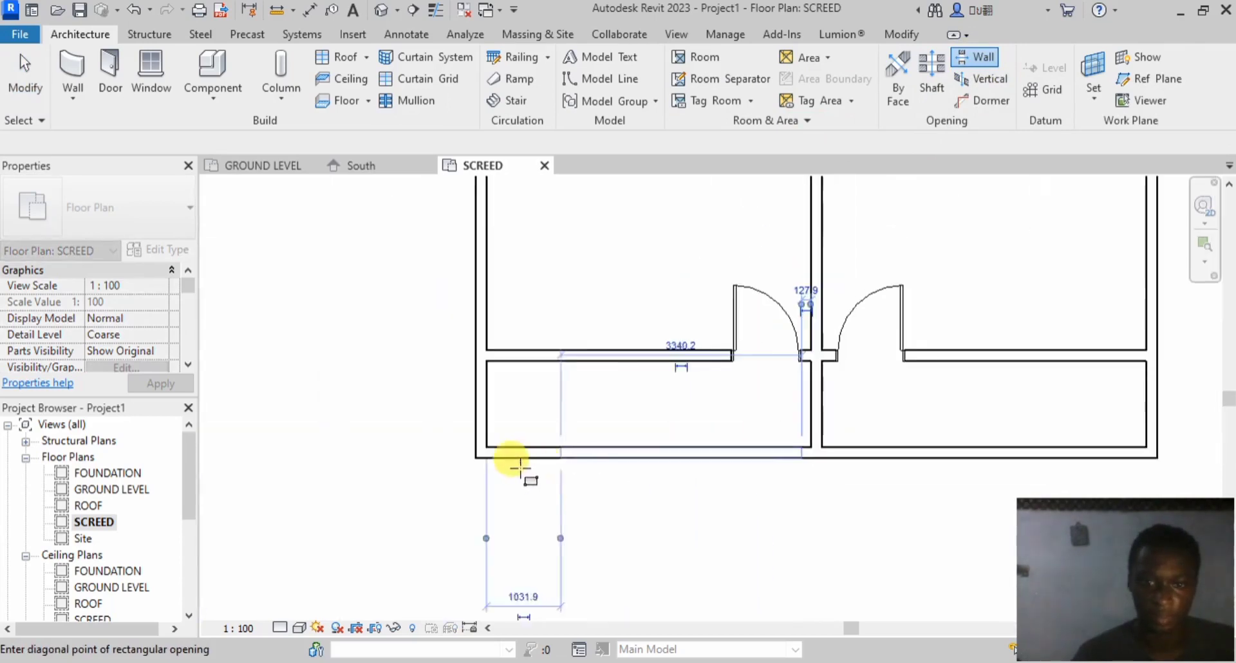
click(493, 470)
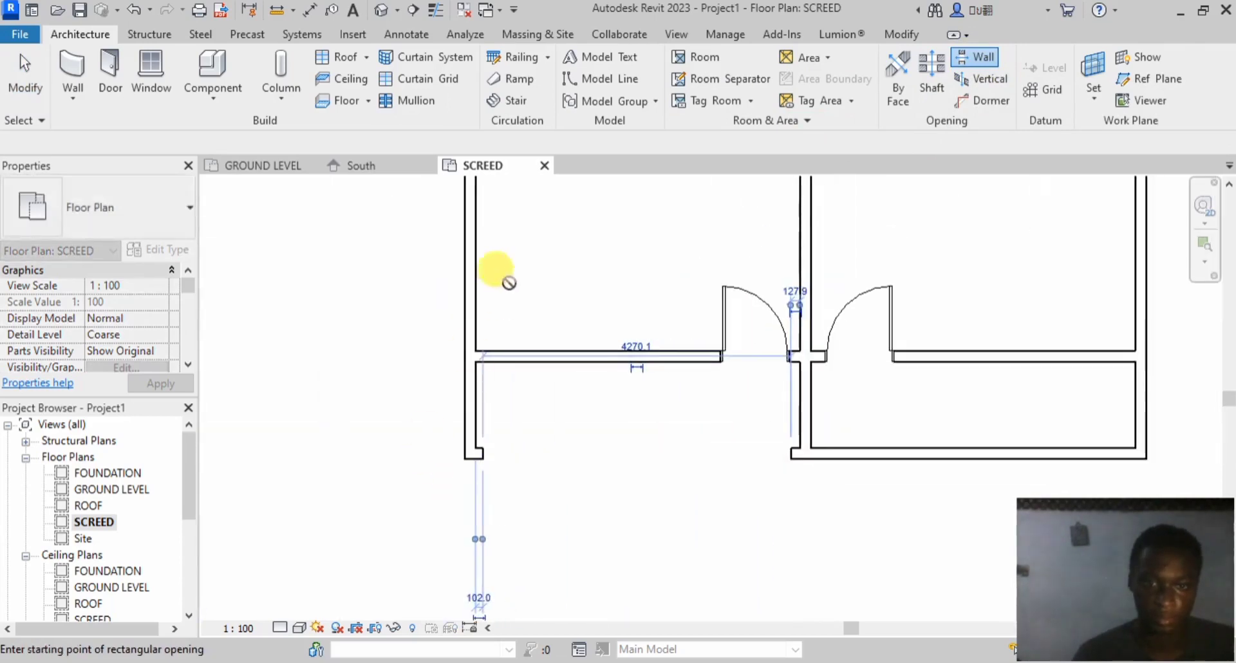
click(7, 89)
click(992, 62)
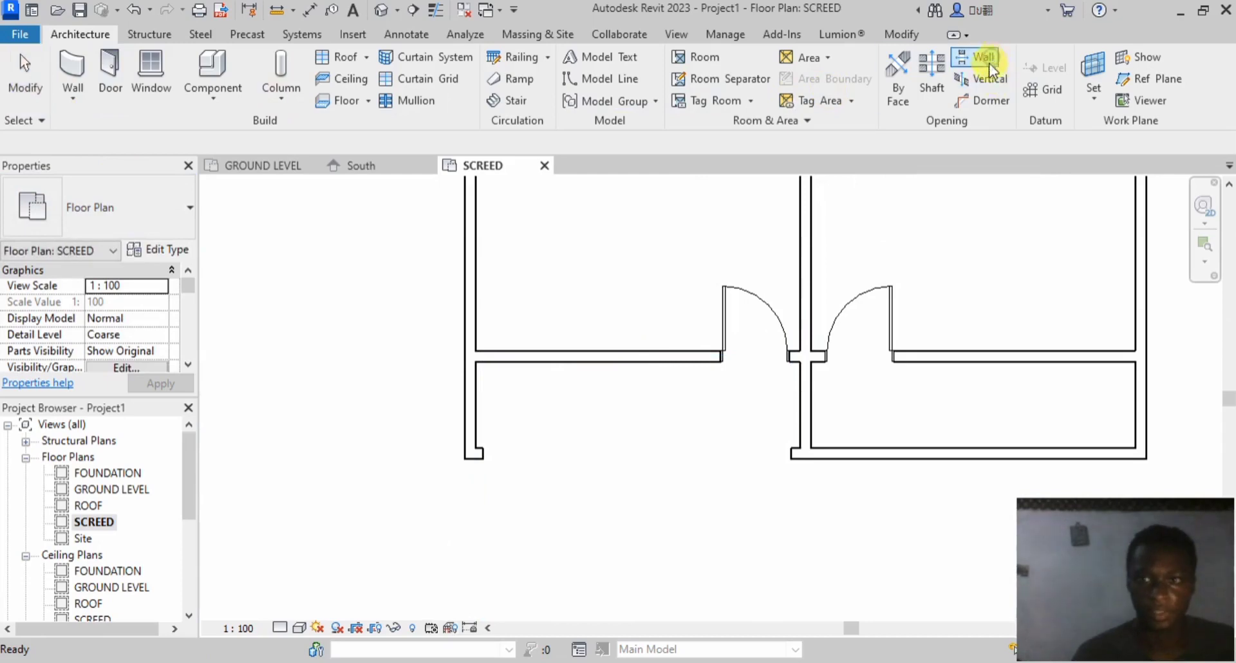
click(470, 383)
scroll(472, 383, up, 3)
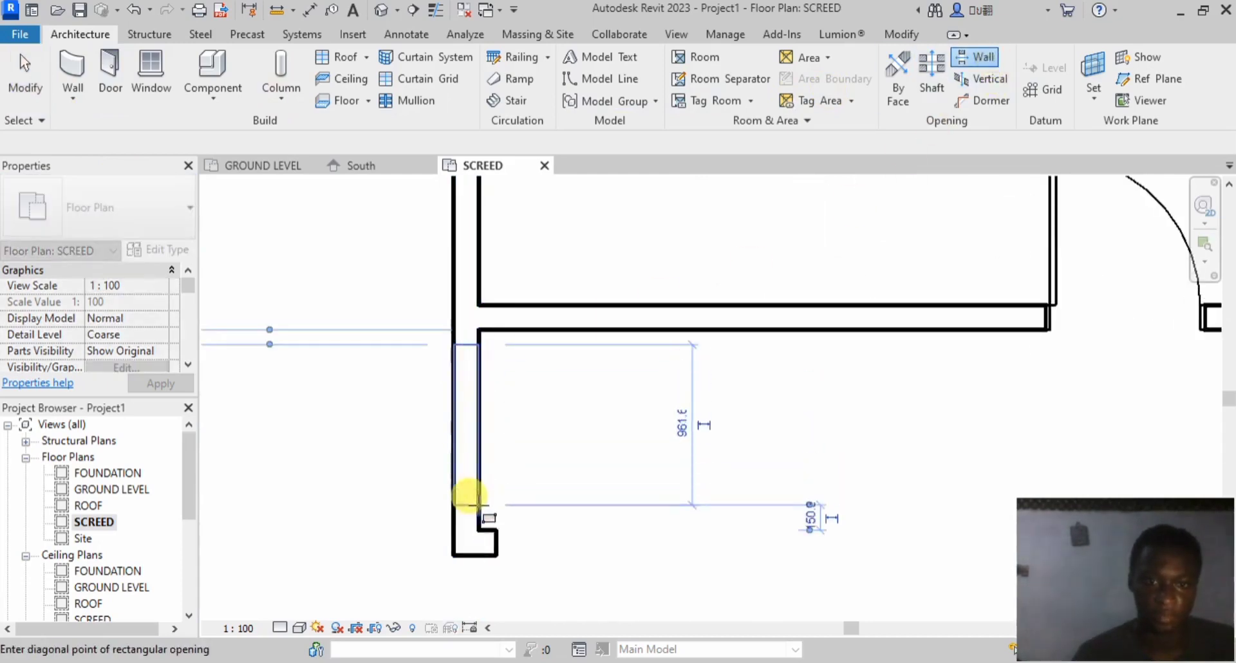
click(460, 515)
scroll(455, 544, down, 3)
click(25, 74)
scroll(577, 420, down, 2)
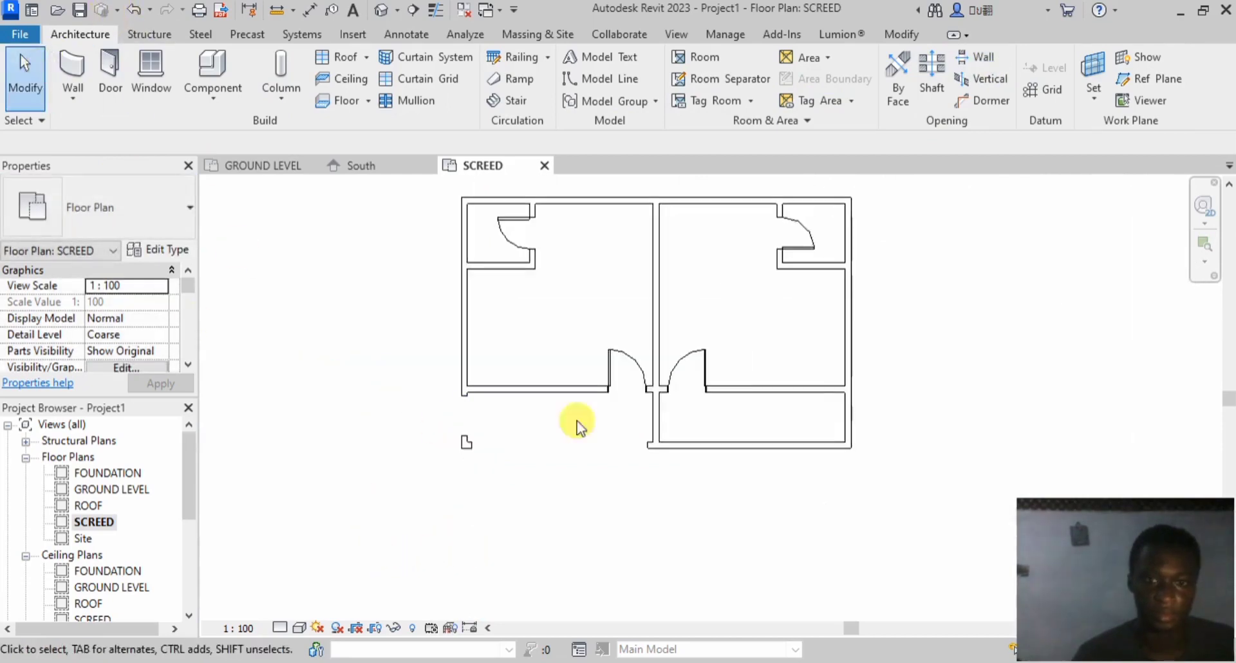
Step: Cut rectangular wall openings through the right room's bottom wall and right outer wall
click(971, 61)
scroll(824, 431, up, 3)
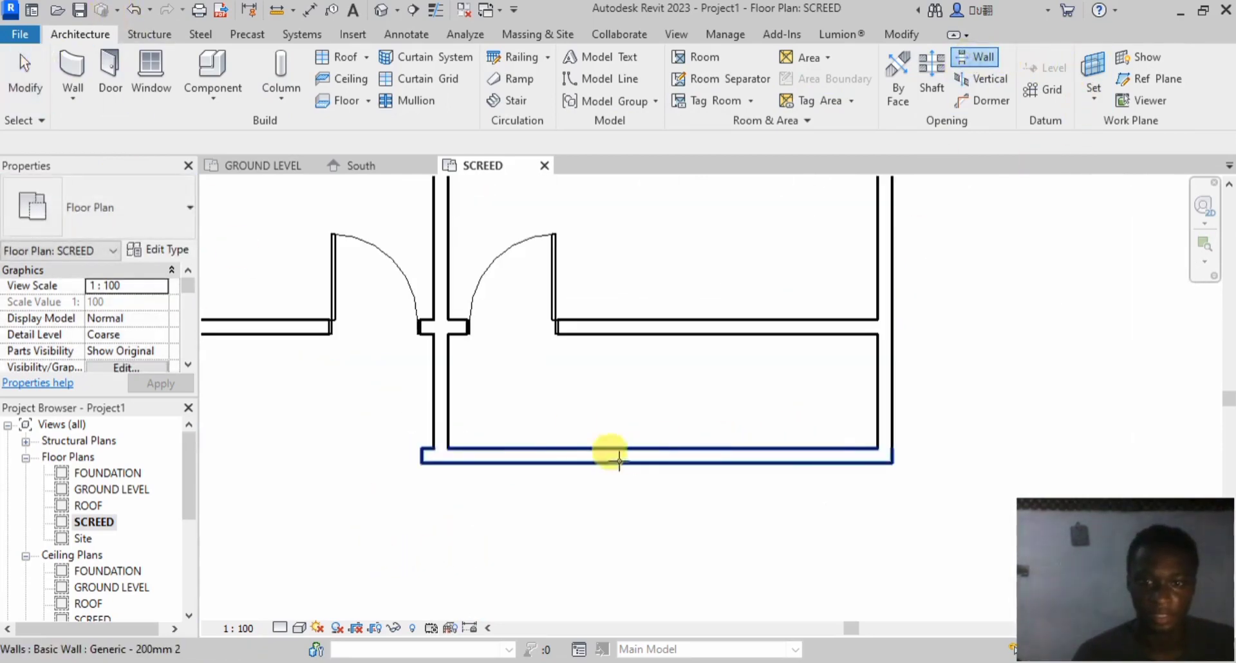
click(540, 448)
scroll(499, 447, up, 2)
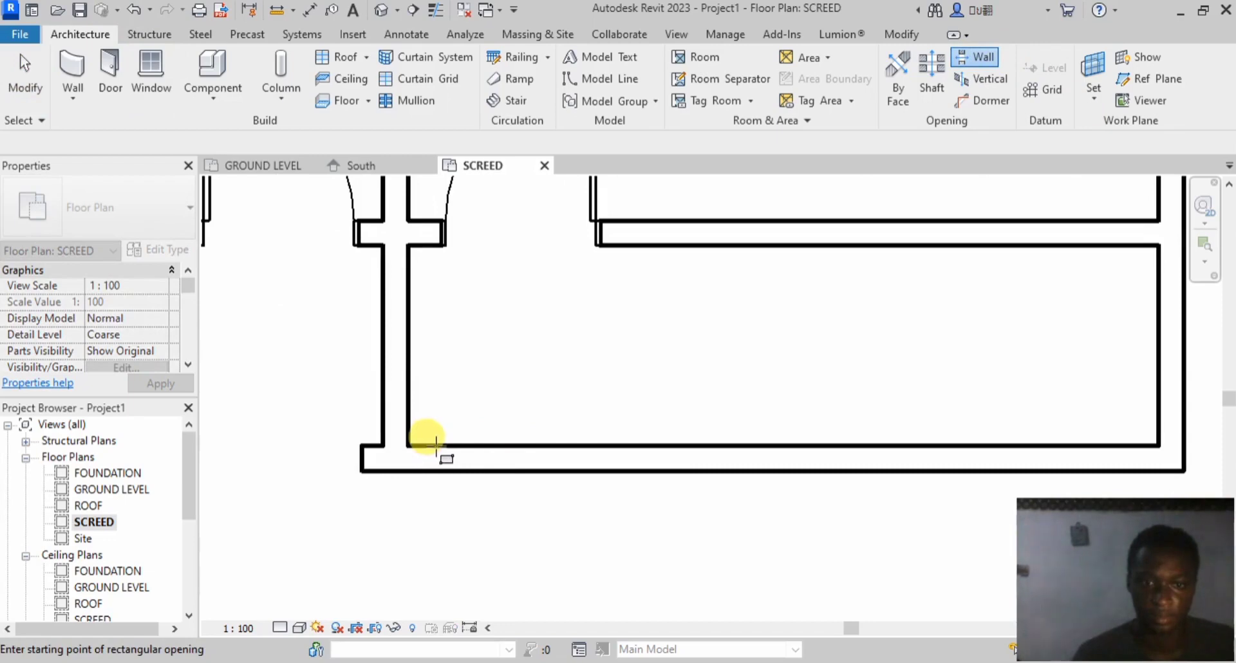
click(409, 444)
scroll(402, 444, down, 1)
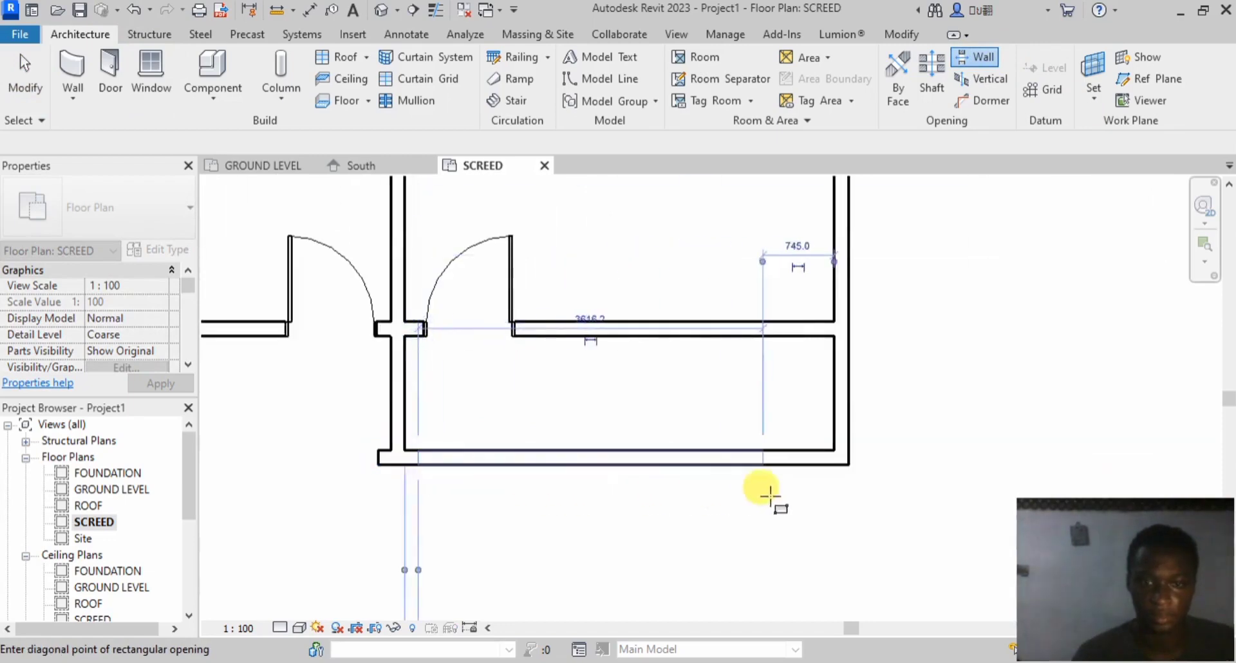
click(818, 495)
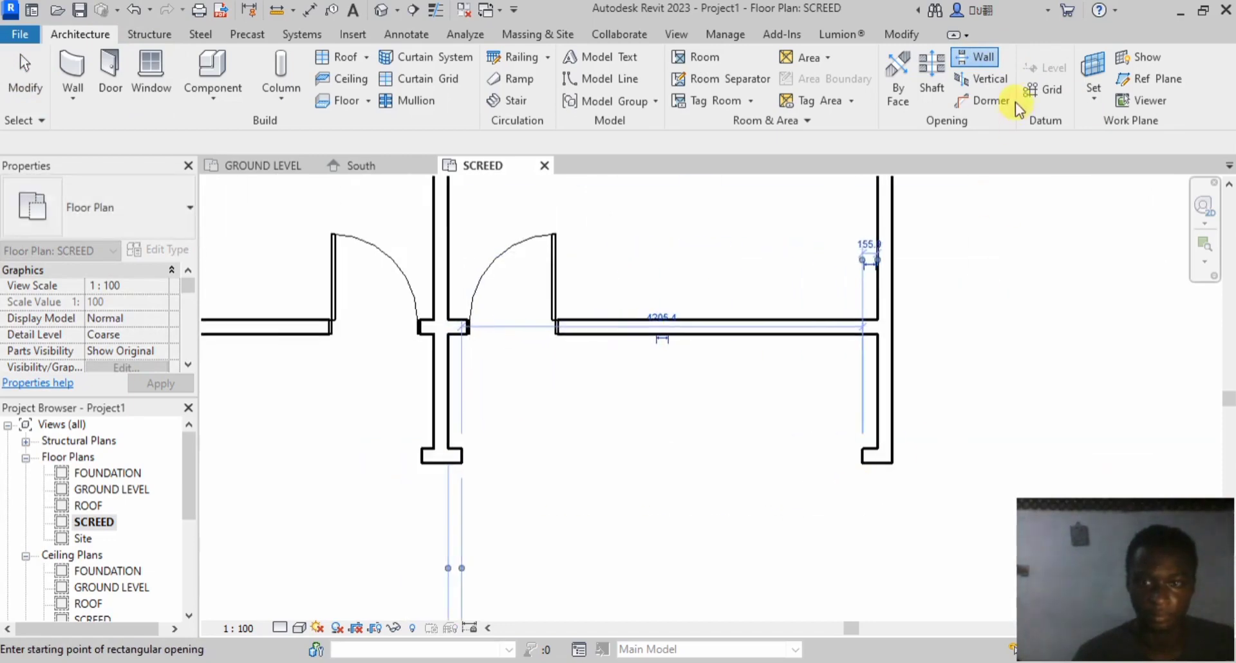
click(979, 63)
click(891, 347)
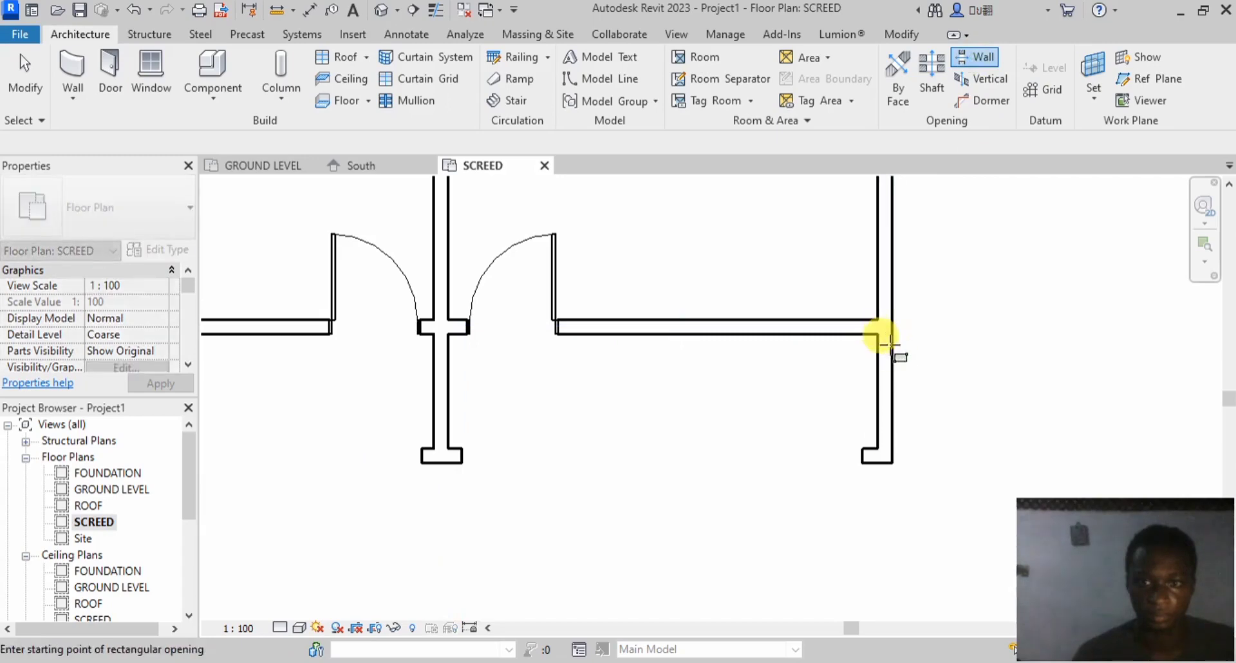
click(887, 343)
click(898, 443)
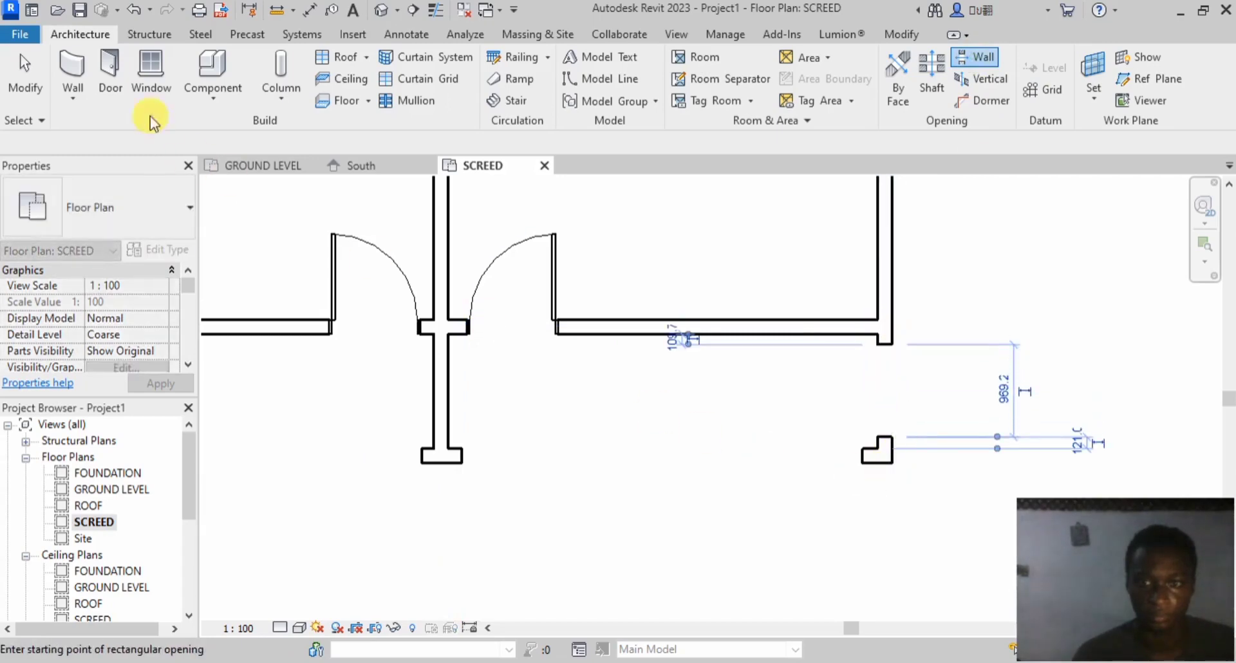
click(26, 74)
scroll(748, 460, down, 3)
scroll(740, 435, down, 1)
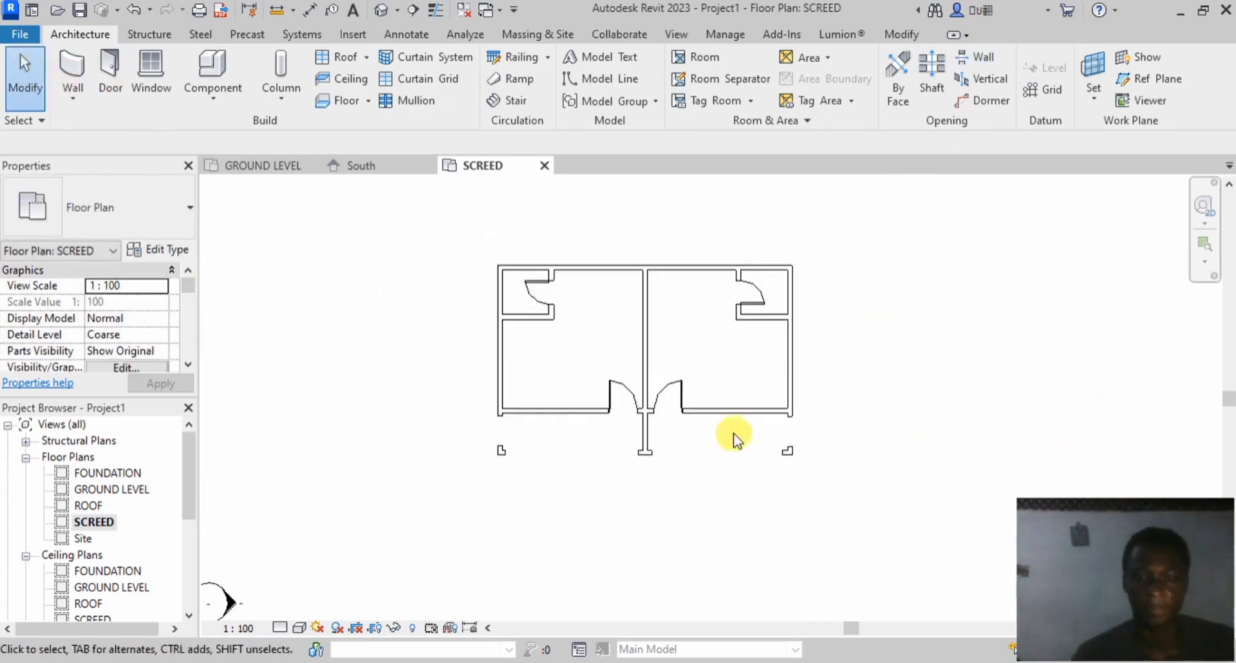
scroll(657, 419, up, 1)
scroll(637, 399, down, 2)
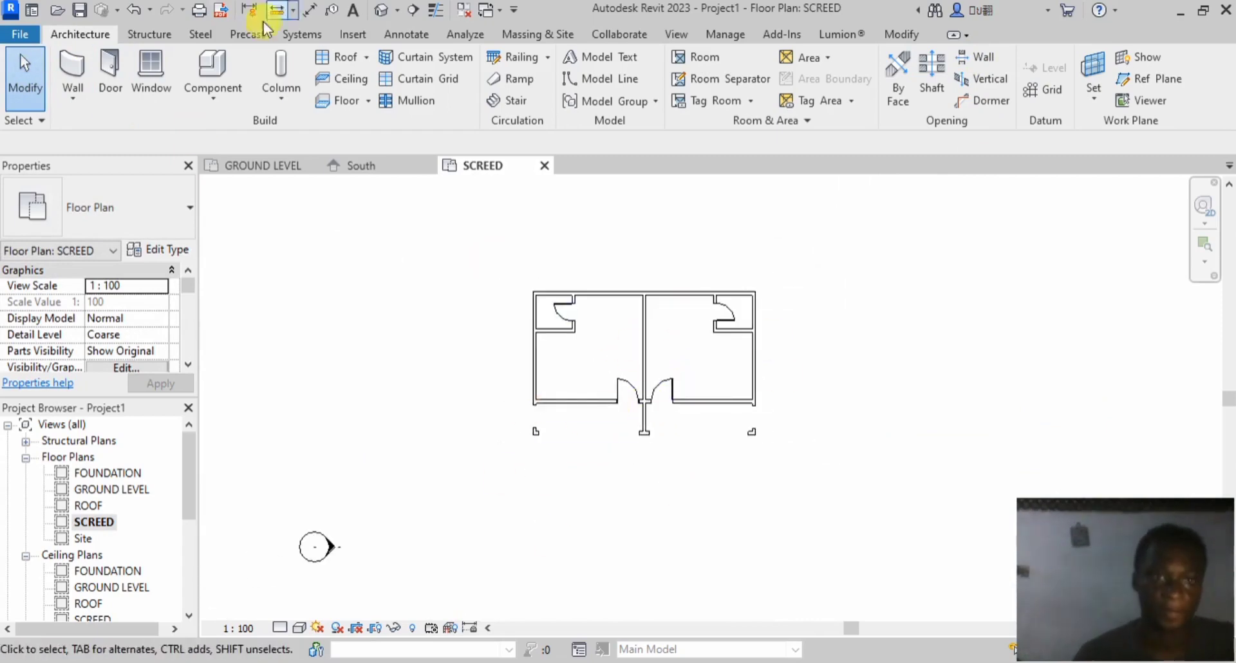
click(385, 12)
scroll(637, 244, up, 2)
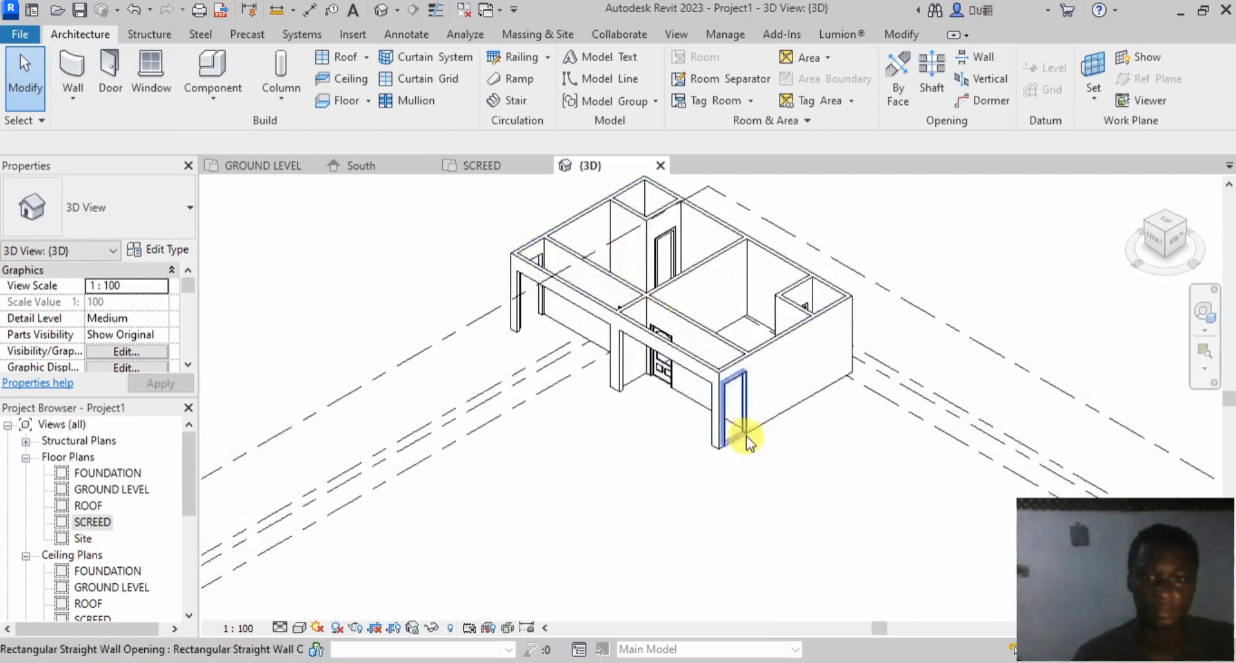
scroll(747, 435, up, 2)
scroll(538, 471, down, 4)
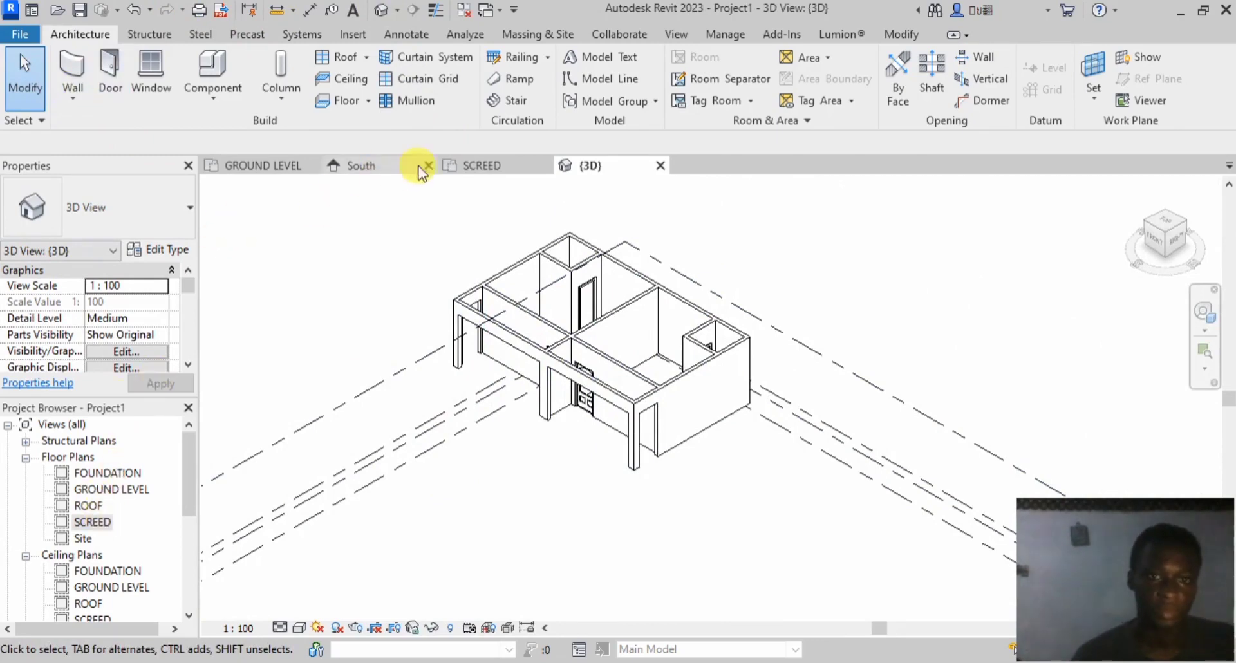
click(484, 165)
scroll(653, 458, up, 2)
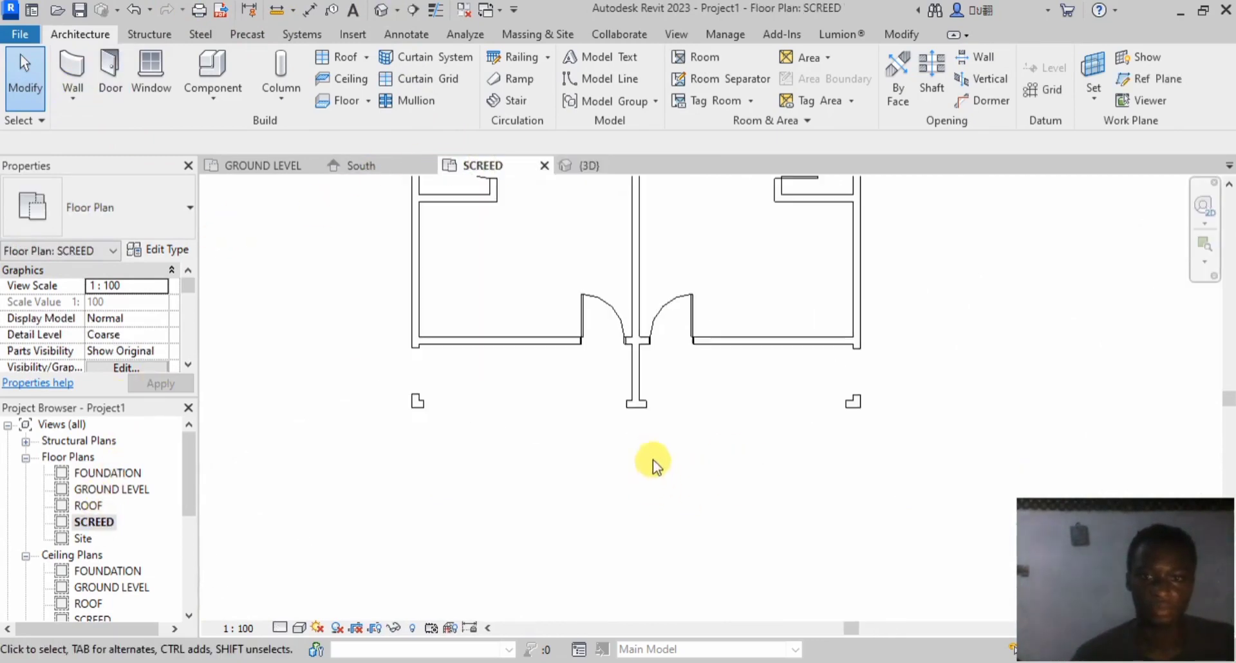
click(753, 409)
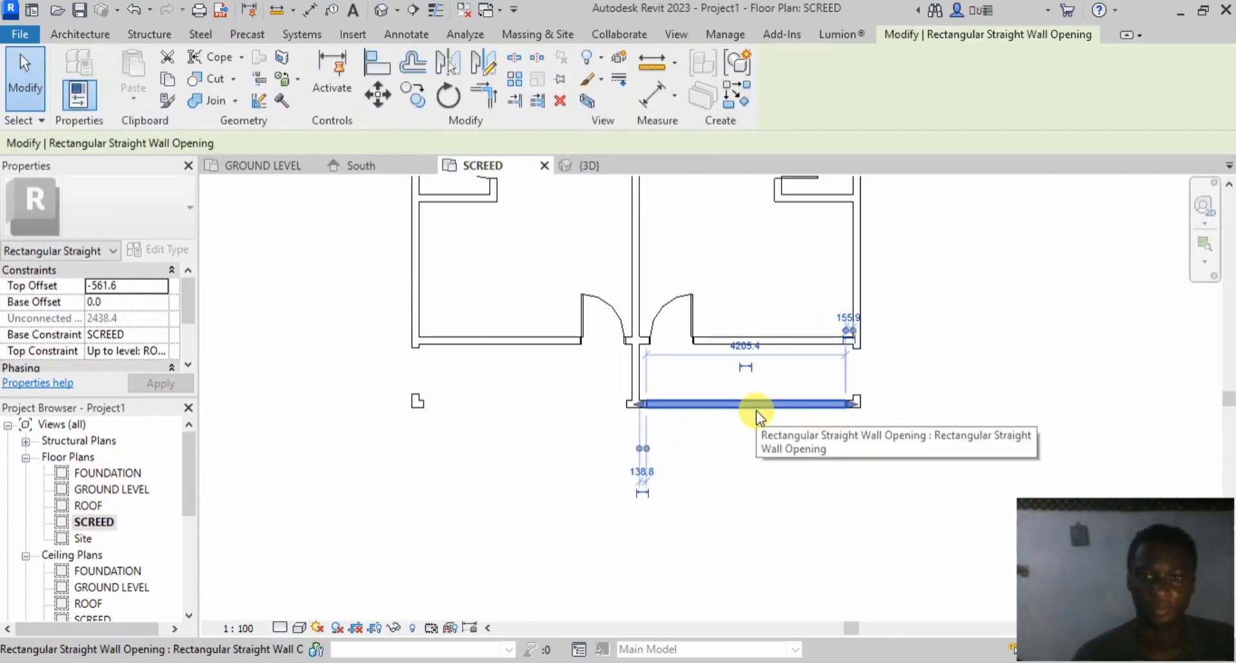
click(524, 333)
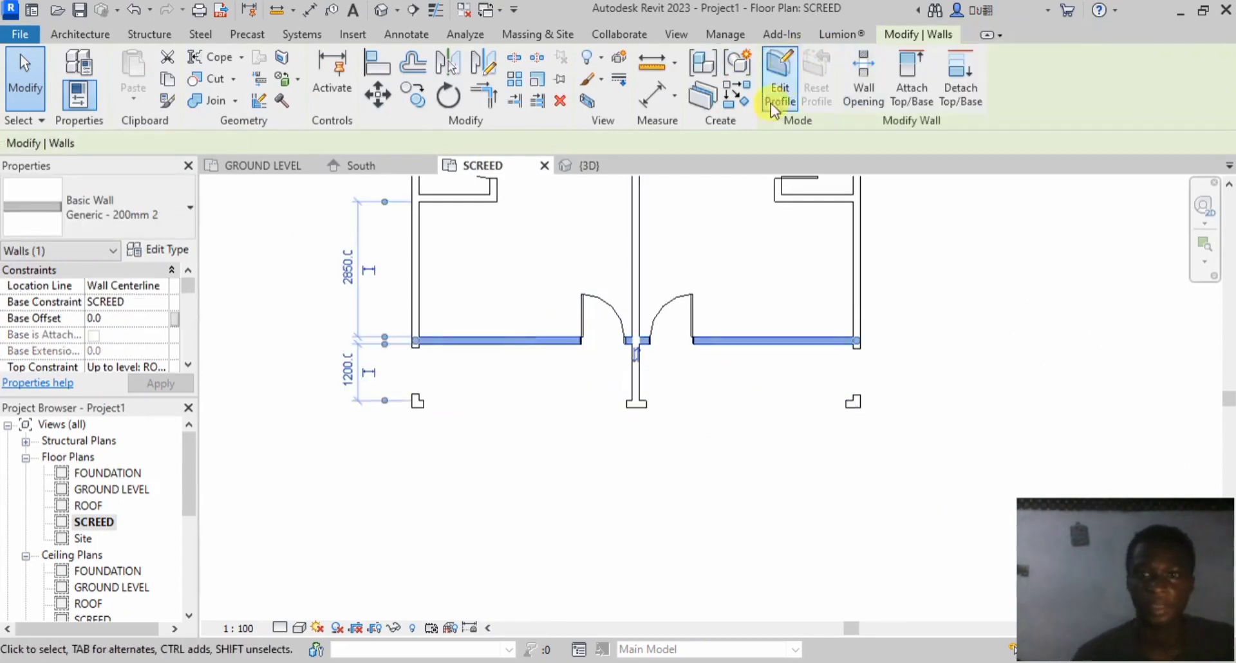
click(474, 476)
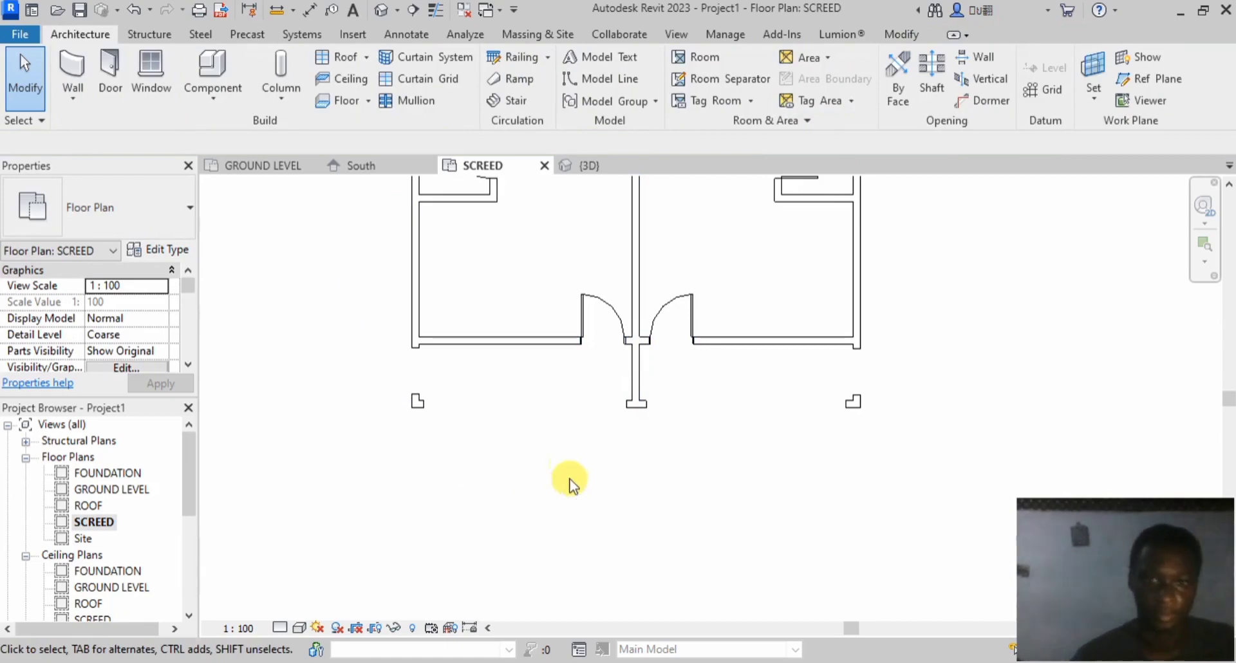
scroll(571, 483, down, 2)
middle_drag(578, 367, 584, 390)
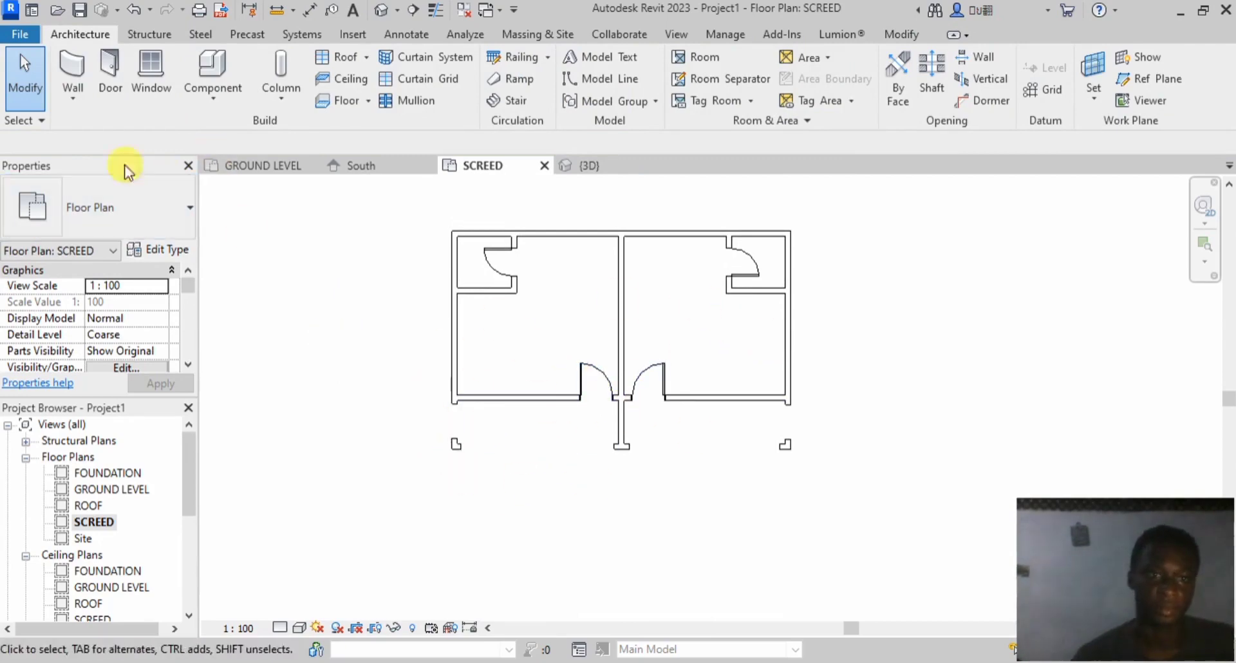
Step: Start the Window tool and browse the type list for the 1200 x 1500mm double casement
click(153, 64)
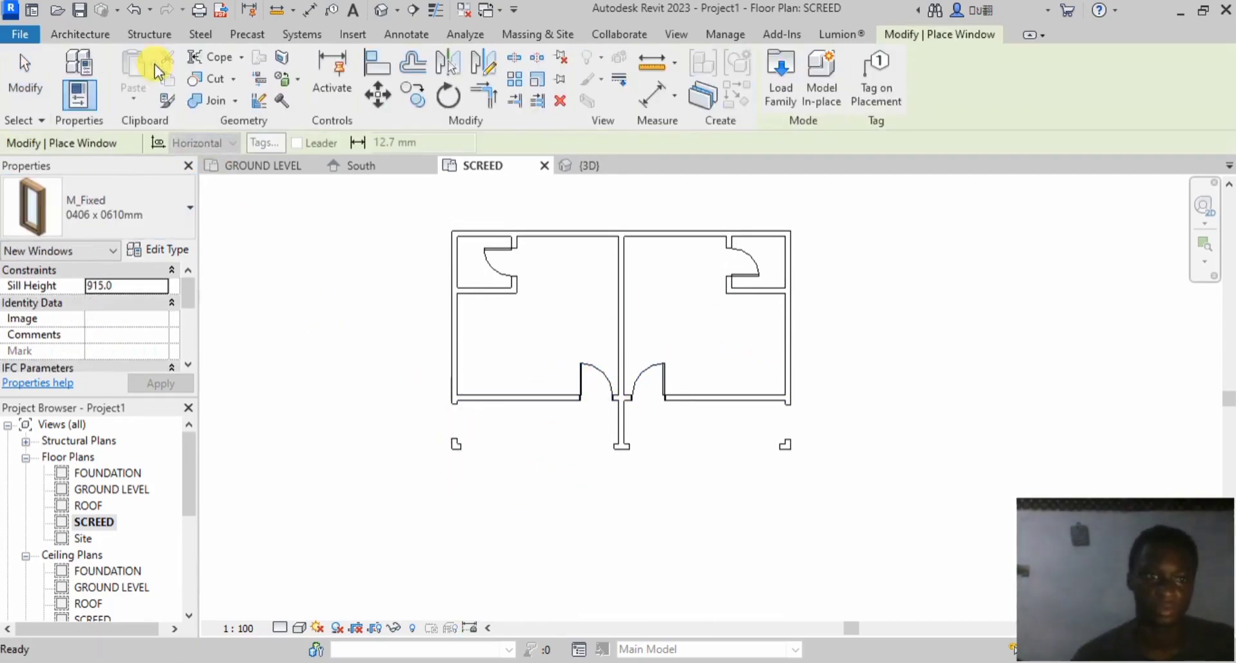
click(157, 207)
scroll(122, 502, down, 2)
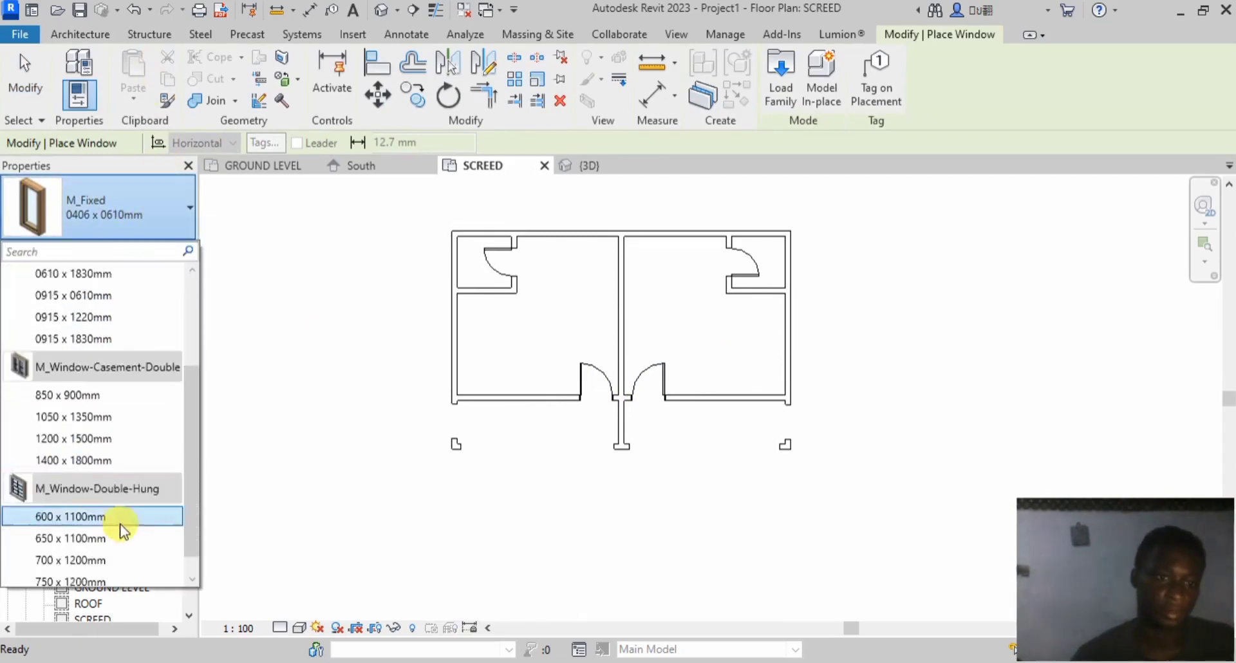
scroll(120, 523, down, 1)
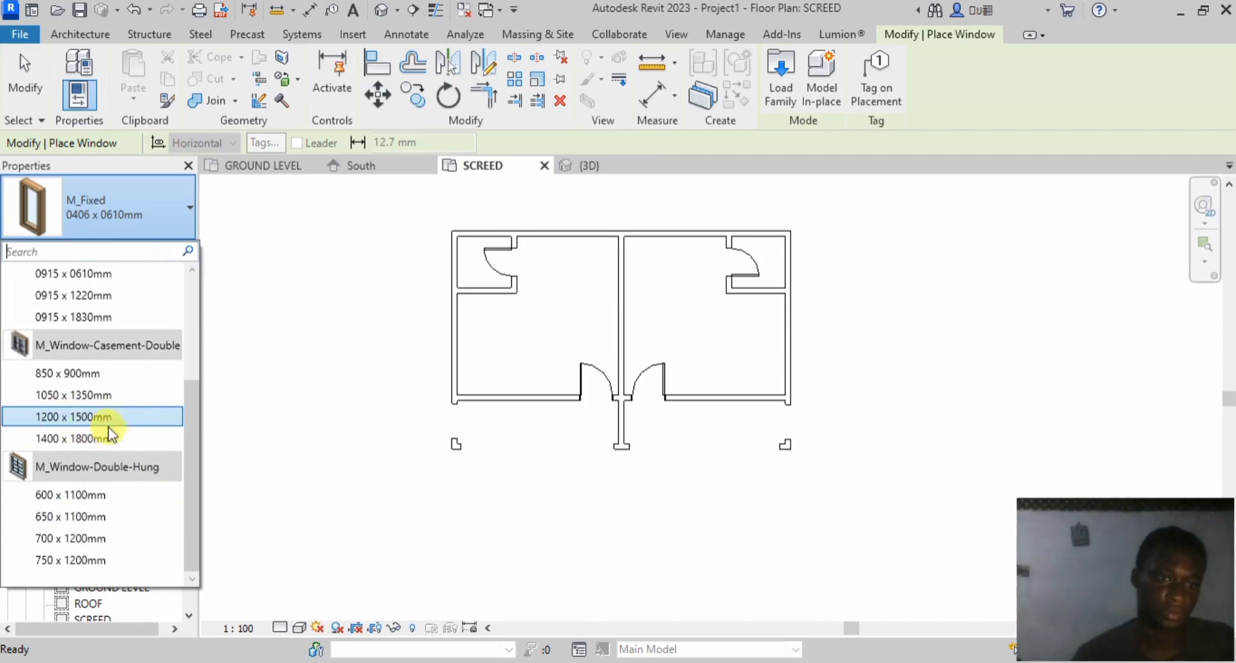
mouse_move(87, 419)
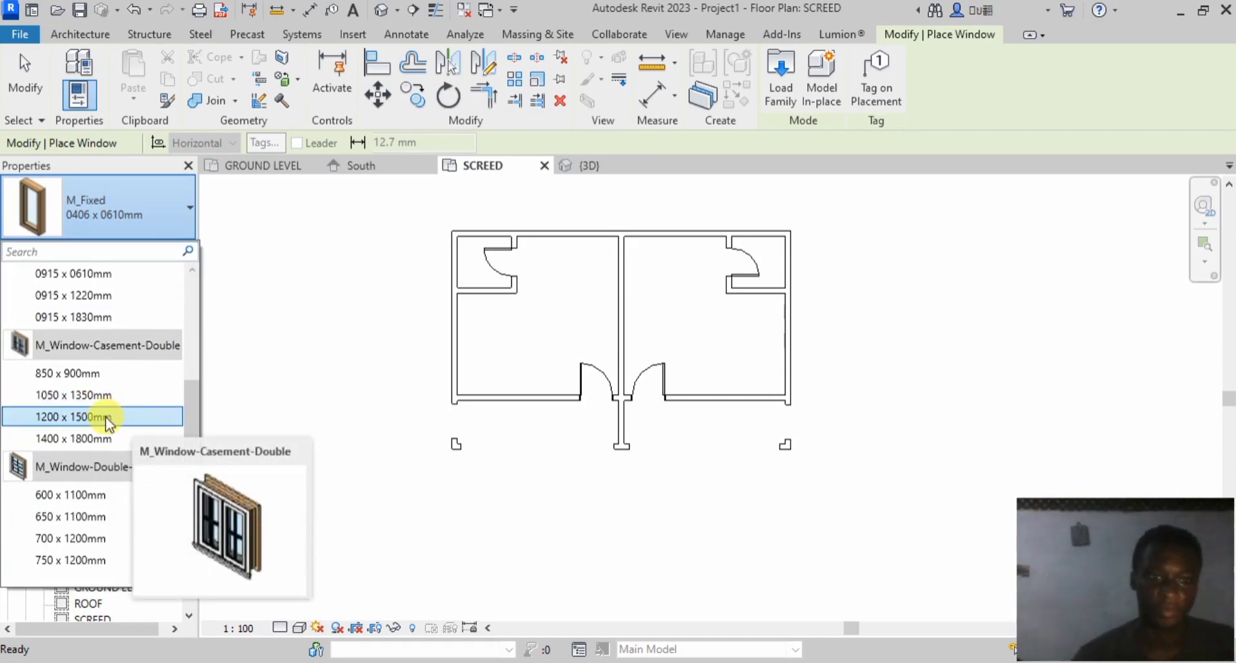
Step: Choose M_Window-Casement-Double 1200 x 1500mm and place windows in the left room's west and top walls
click(123, 416)
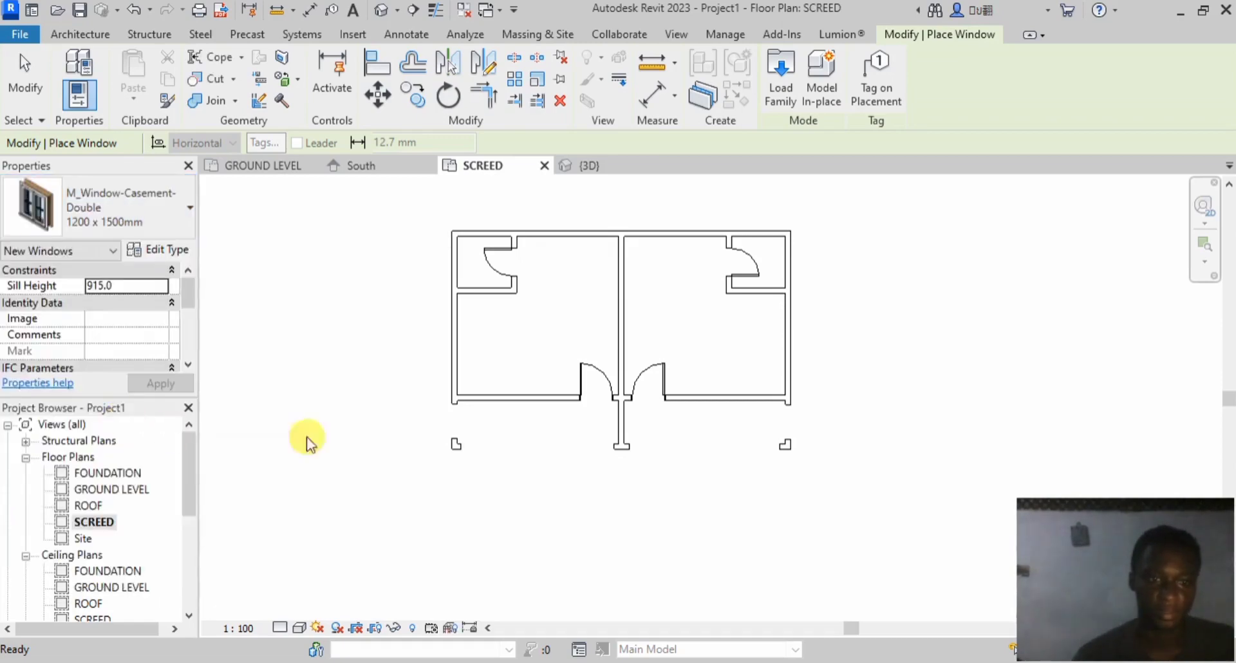
scroll(451, 330, up, 3)
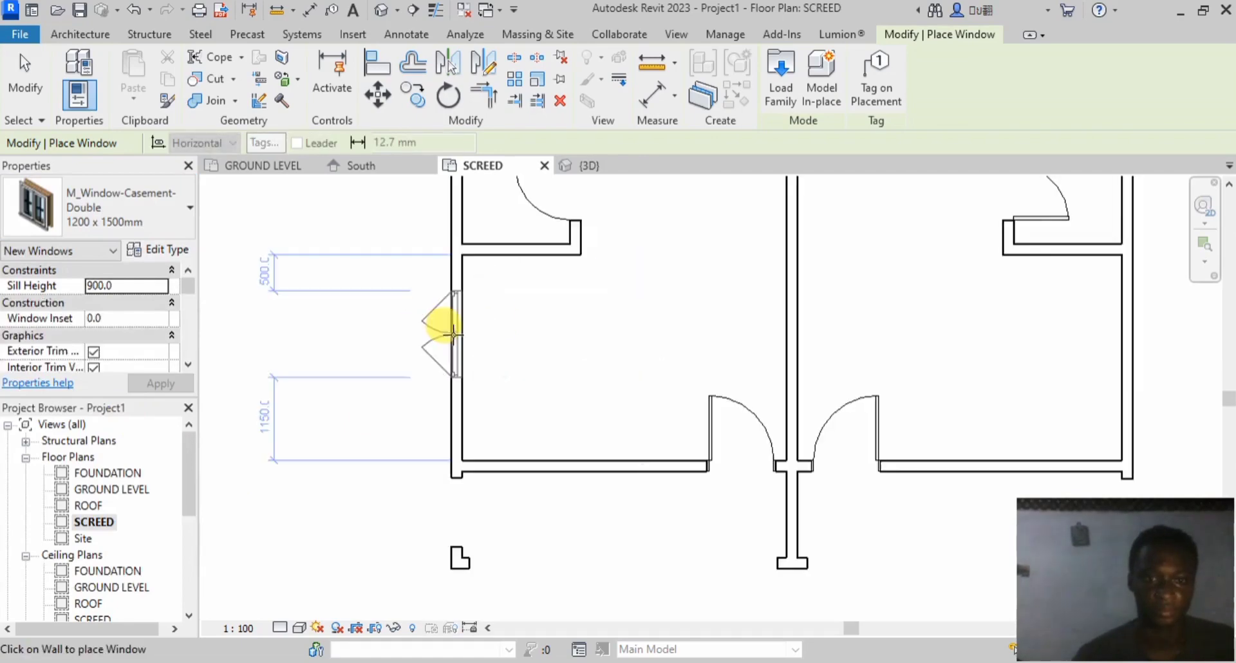
click(320, 419)
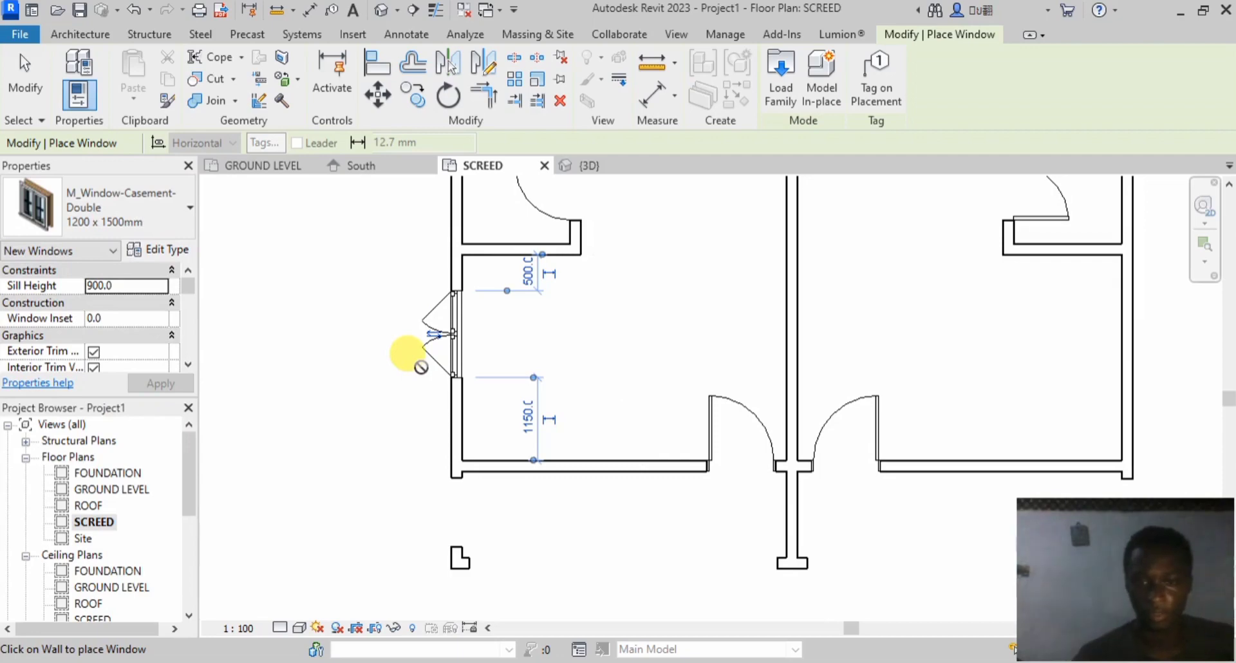
scroll(444, 338, up, 3)
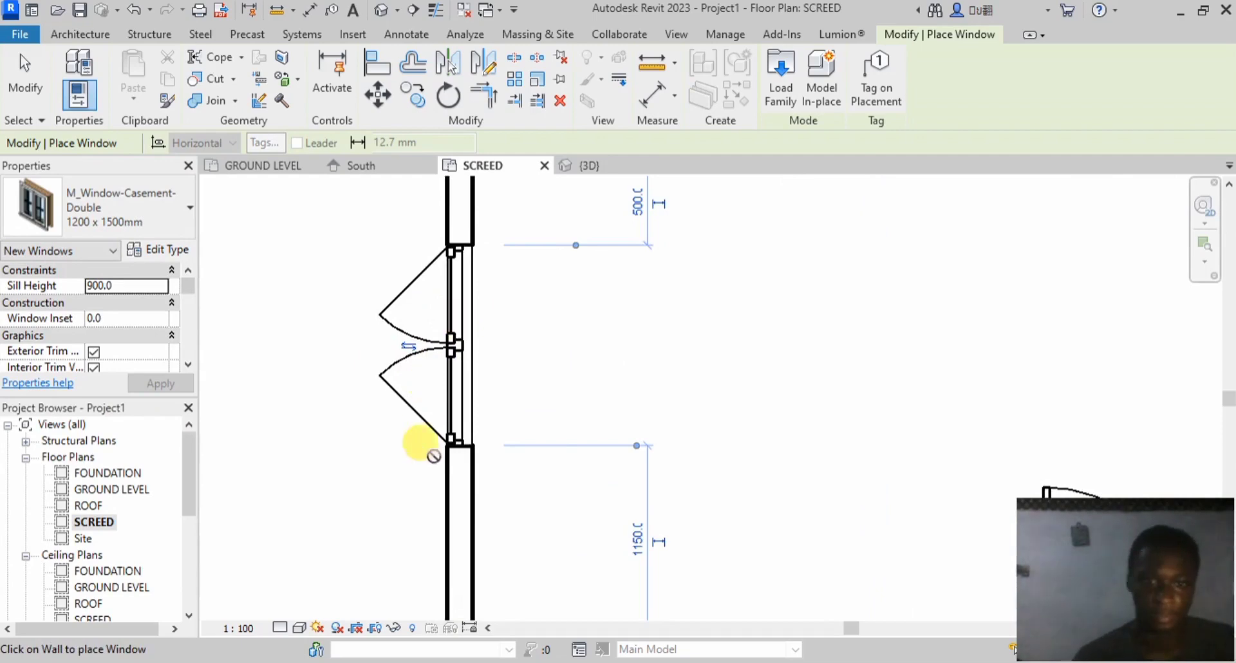
scroll(425, 457, down, 4)
scroll(599, 280, up, 2)
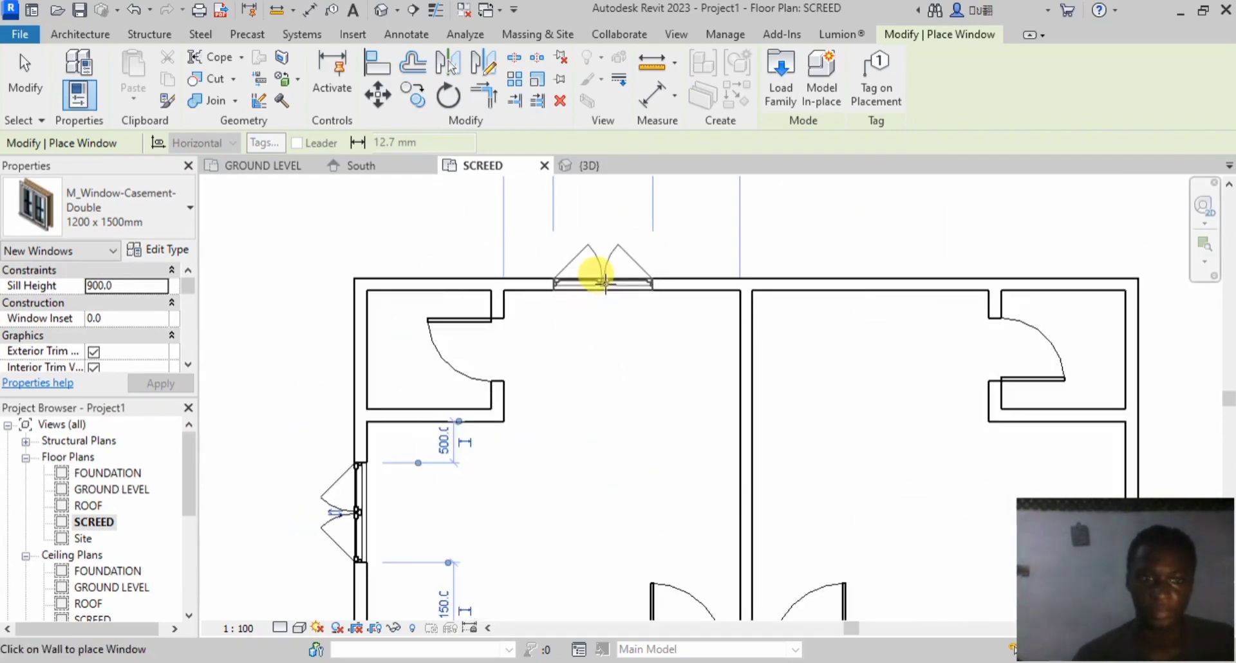
click(604, 281)
Step: Place casement windows in the right room's top and east walls and both rooms' bottom walls
scroll(207, 337, down, 2)
click(589, 315)
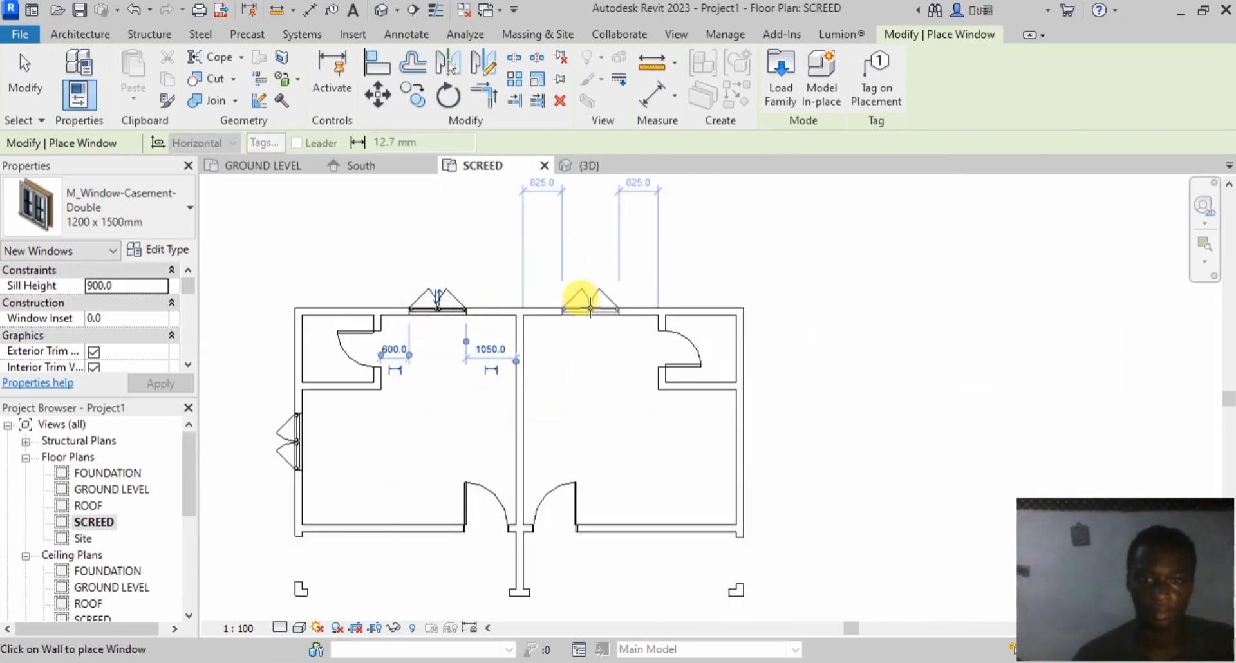
click(740, 461)
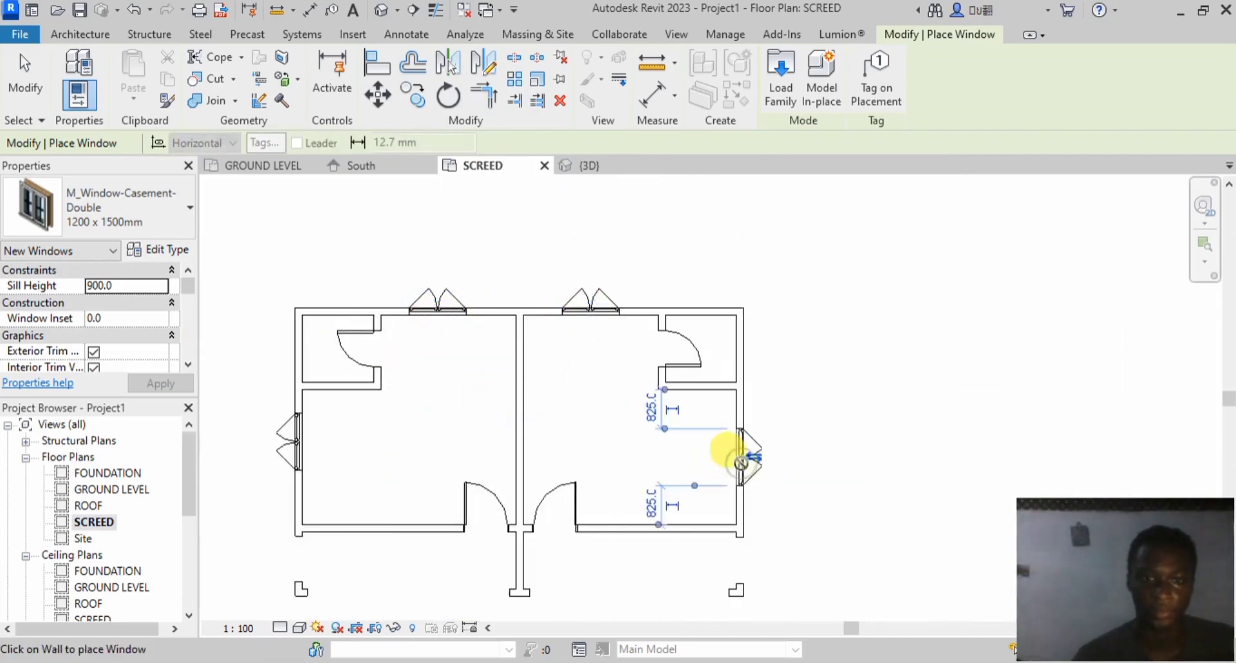
click(365, 534)
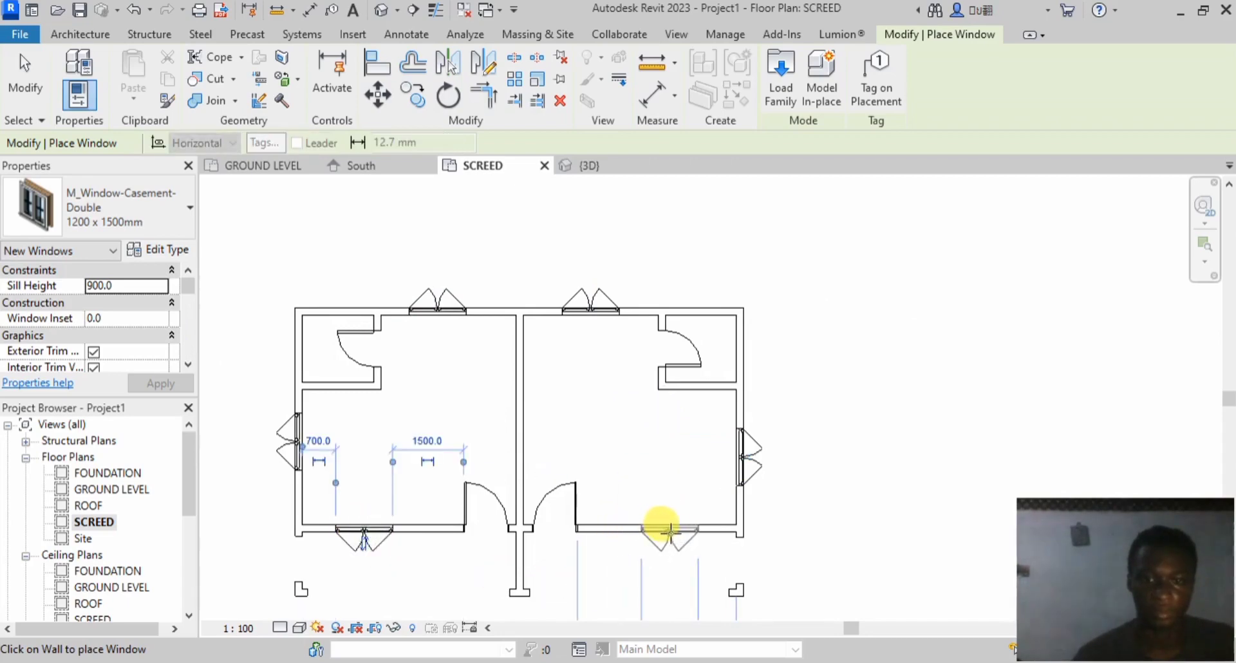
click(669, 531)
key(Escape)
key(Escape)
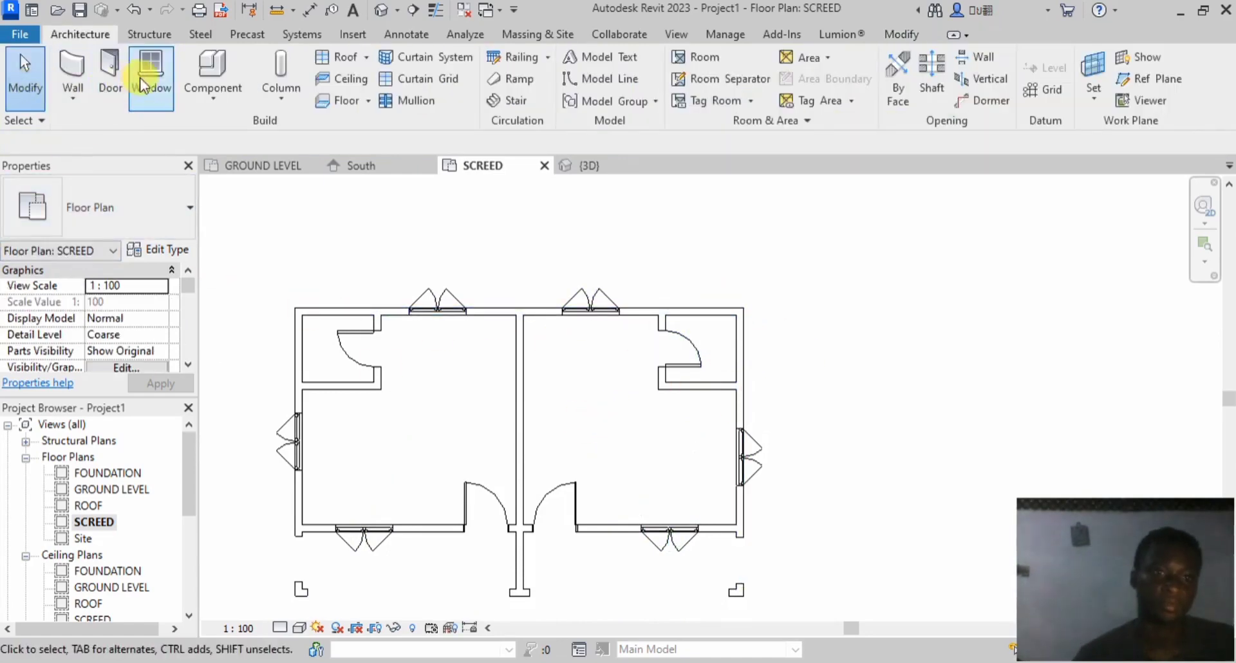
Step: Restart window placement with the M_Fixed 0406 x 0610mm type selected
click(165, 72)
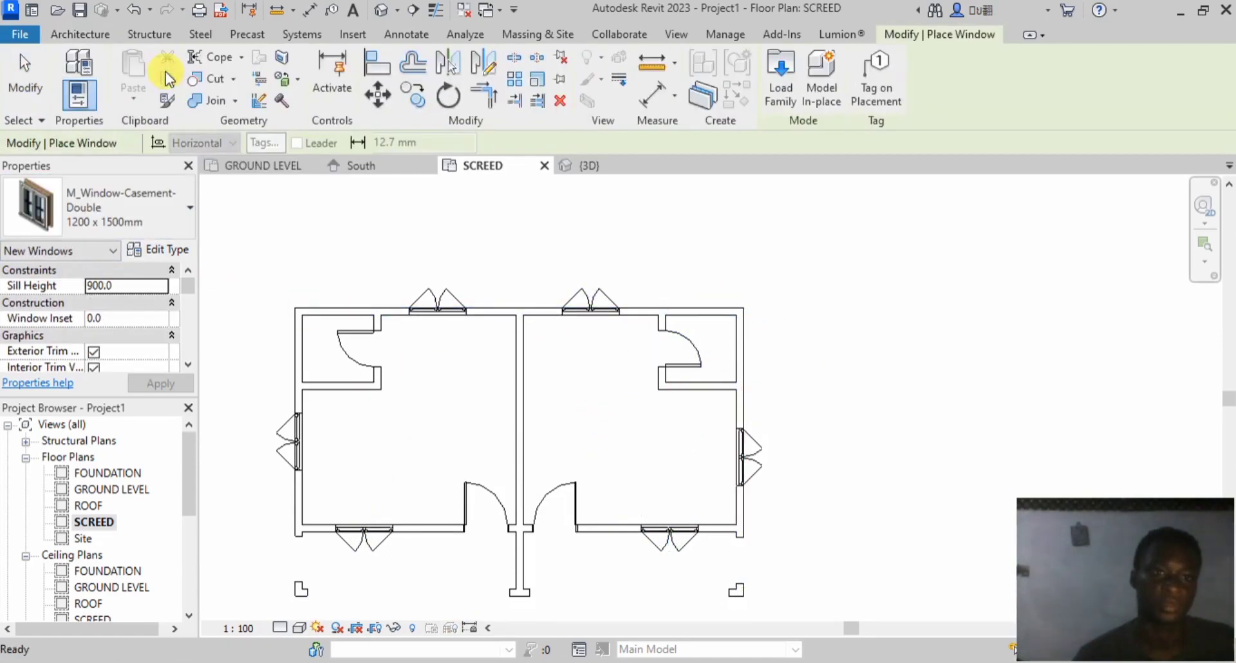
click(180, 214)
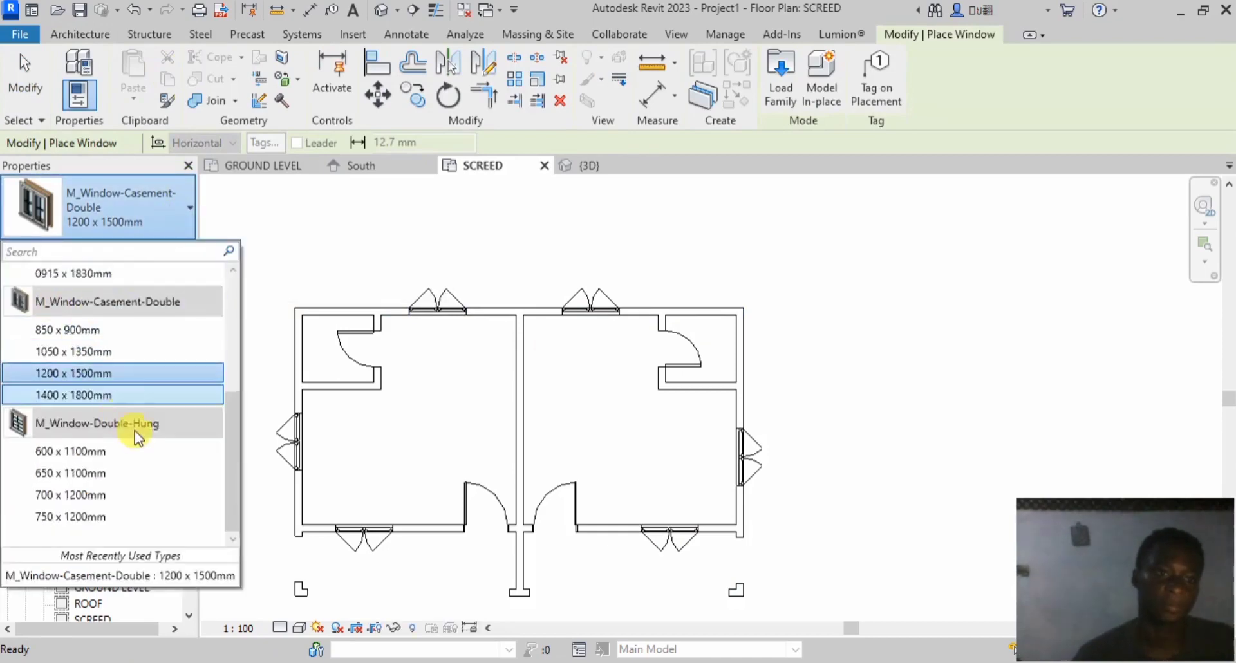
scroll(135, 435, up, 3)
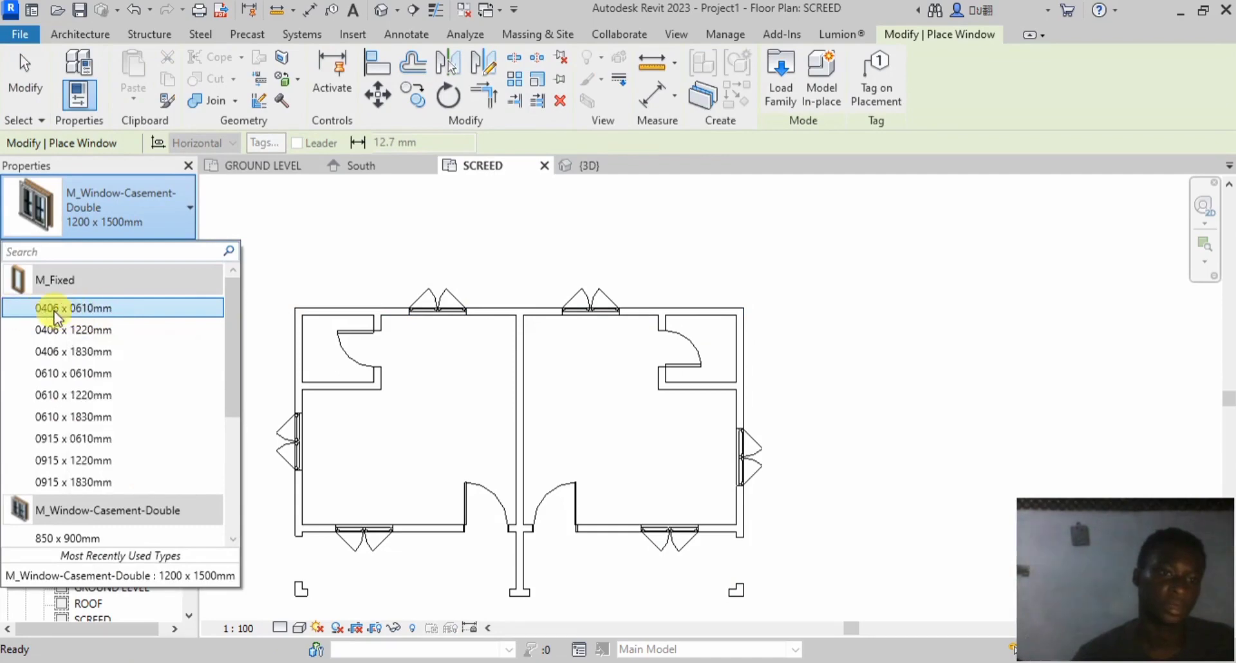
mouse_move(48, 310)
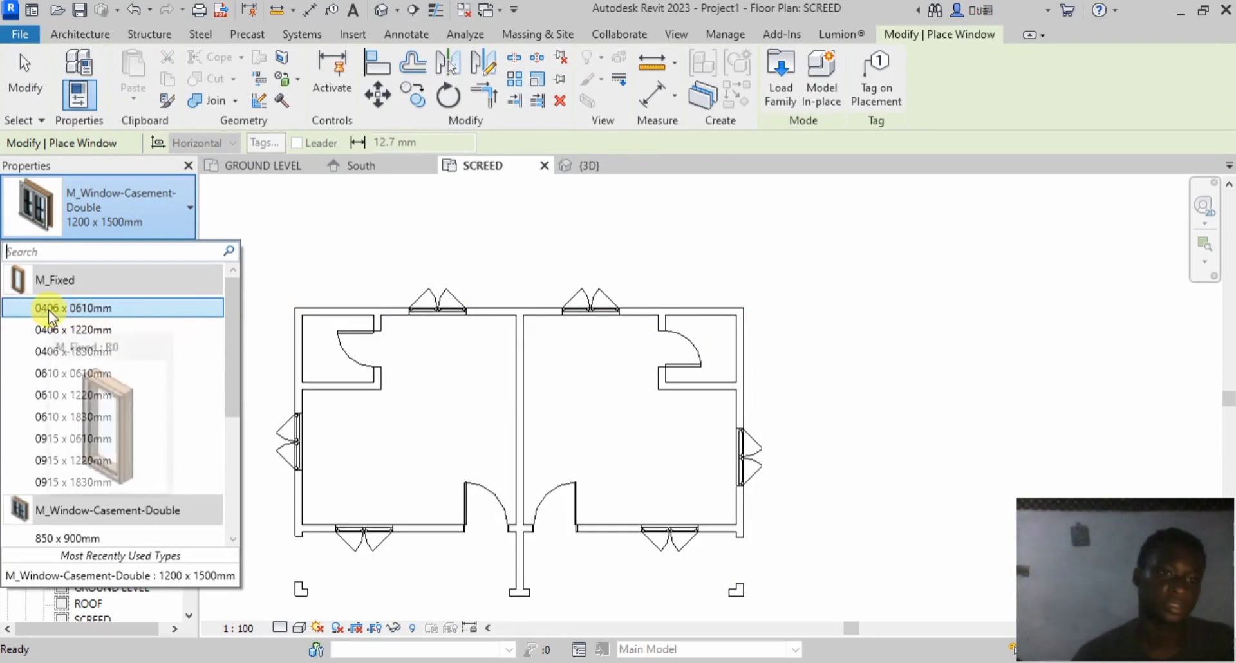
click(98, 308)
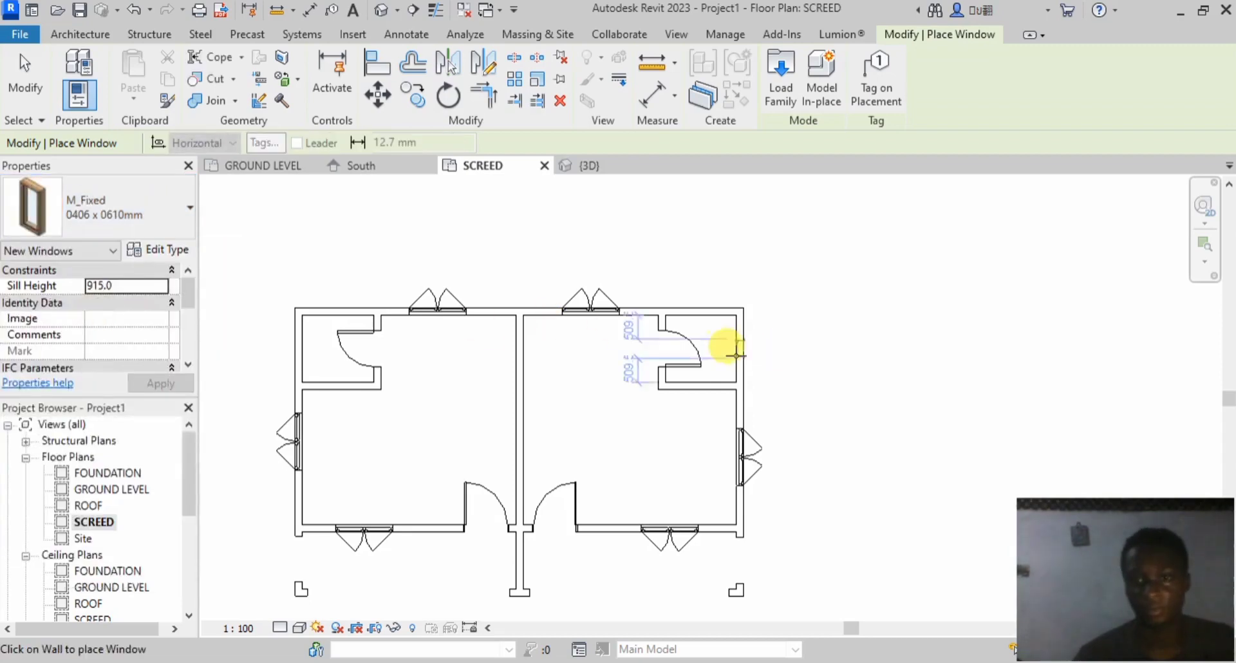
scroll(730, 345, up, 3)
scroll(734, 347, up, 2)
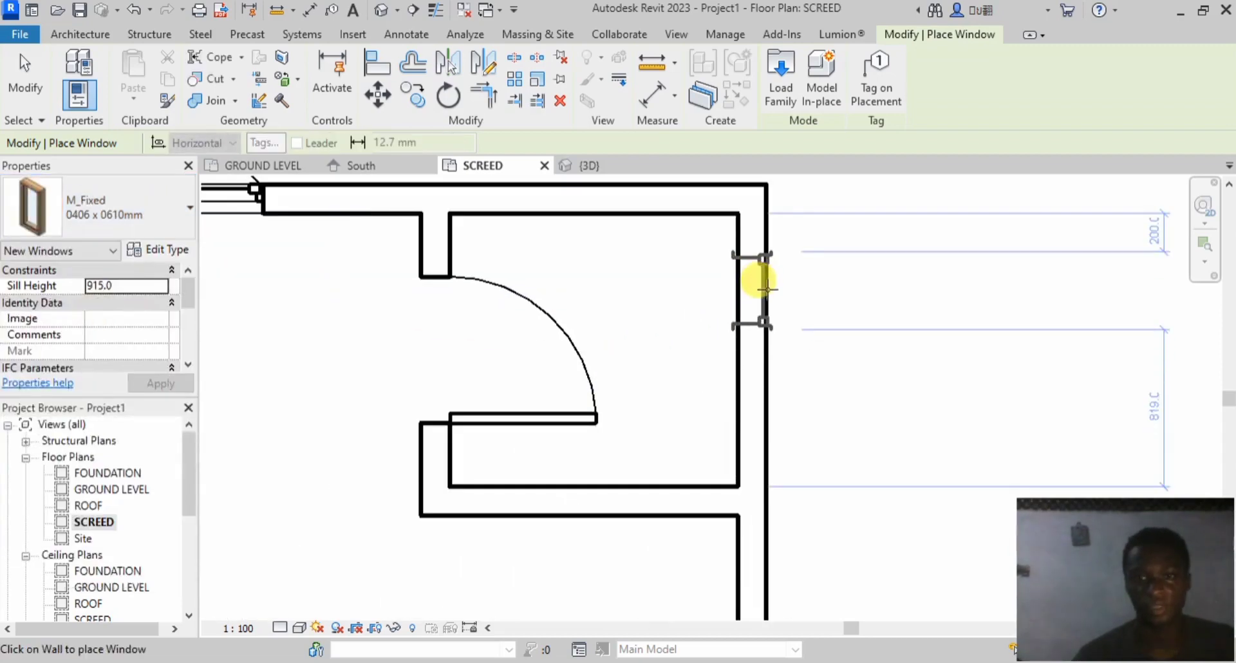
scroll(747, 357, up, 4)
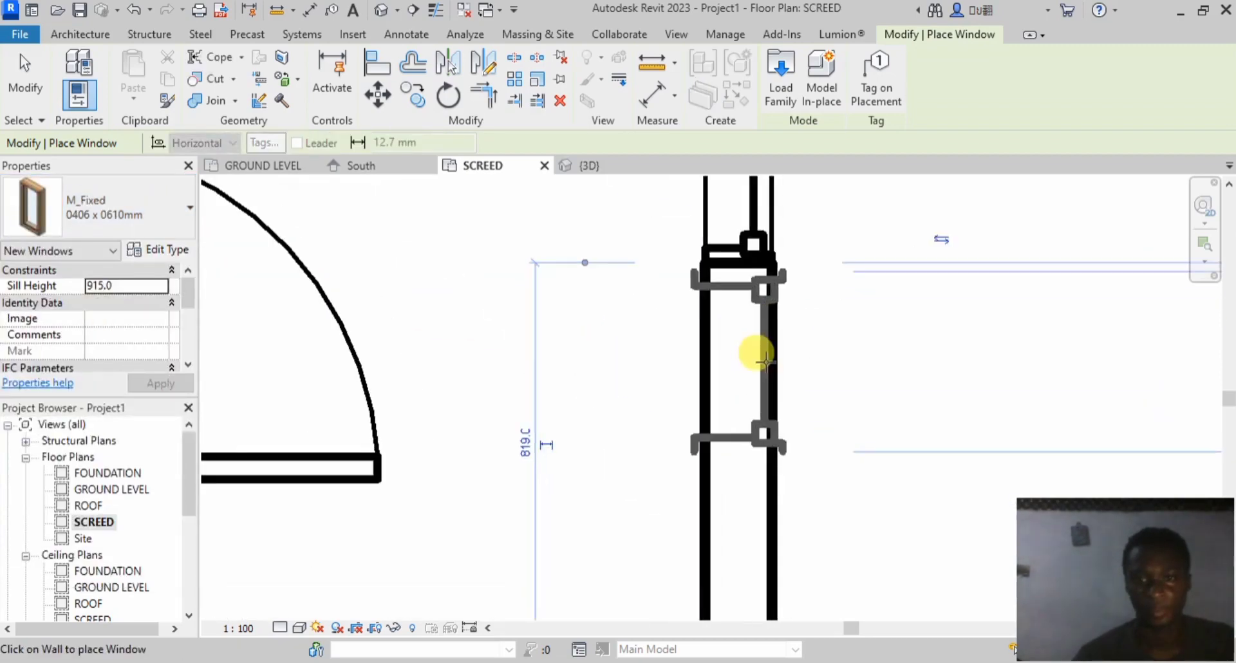
scroll(760, 351, down, 8)
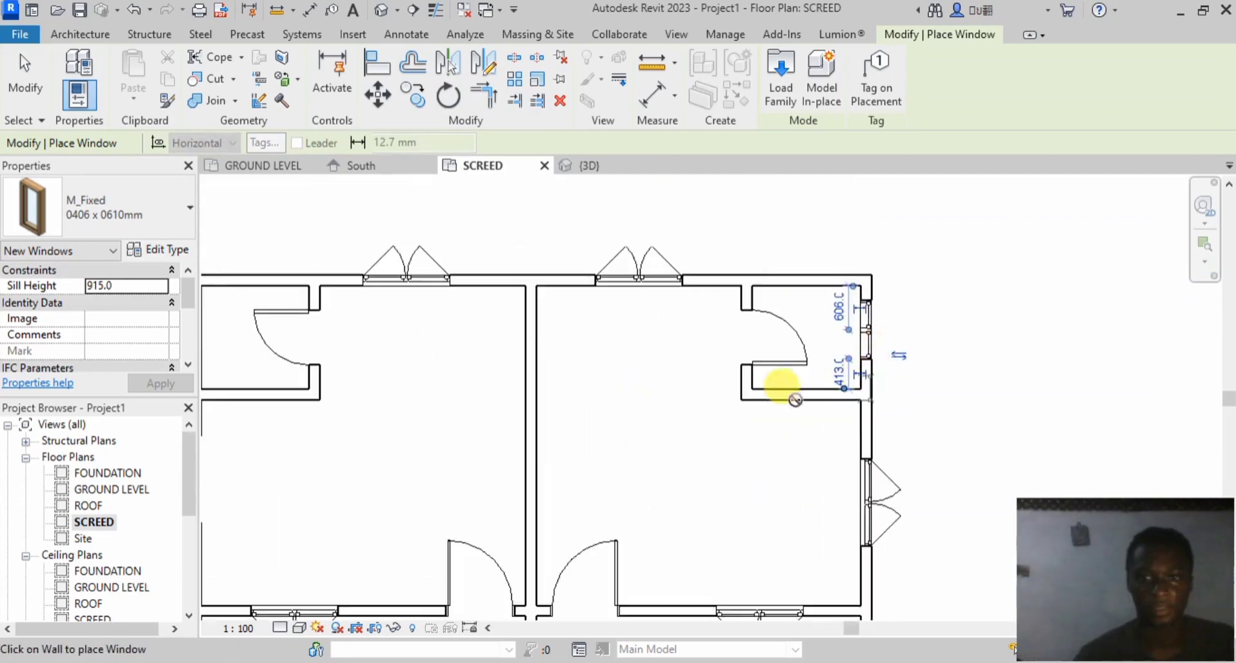
scroll(489, 347, up, 8)
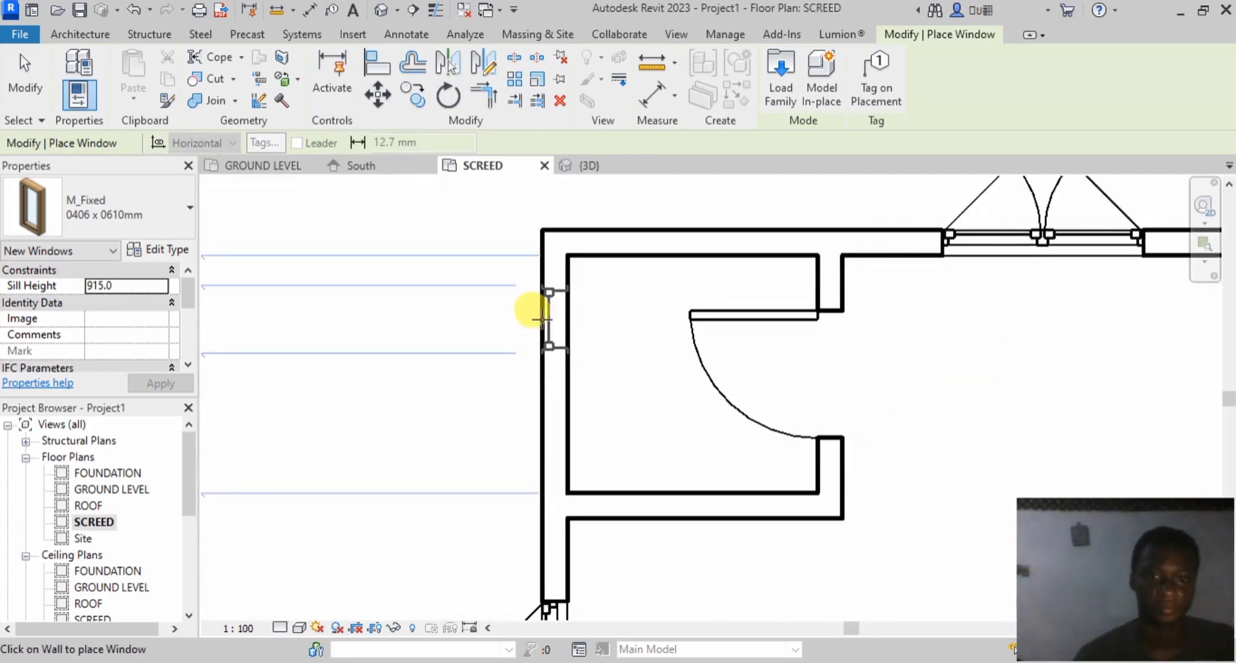
scroll(547, 394, up, 4)
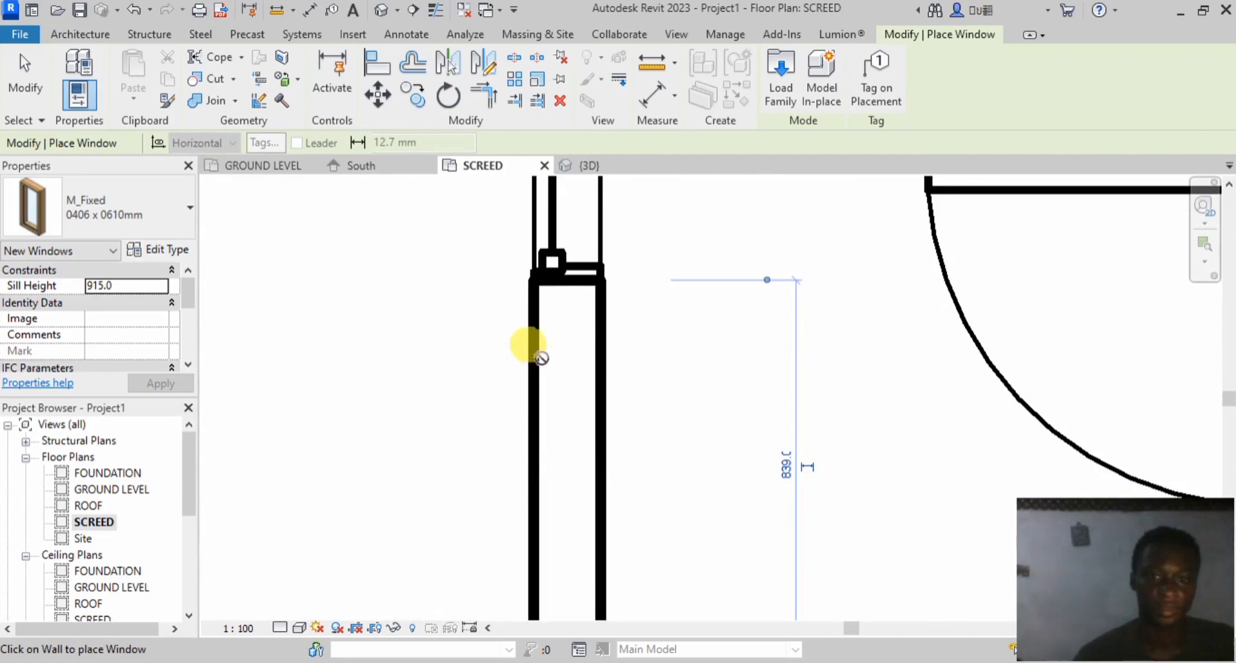
Step: Place the M_Fixed windows in the small corner rooms' outer walls
click(538, 364)
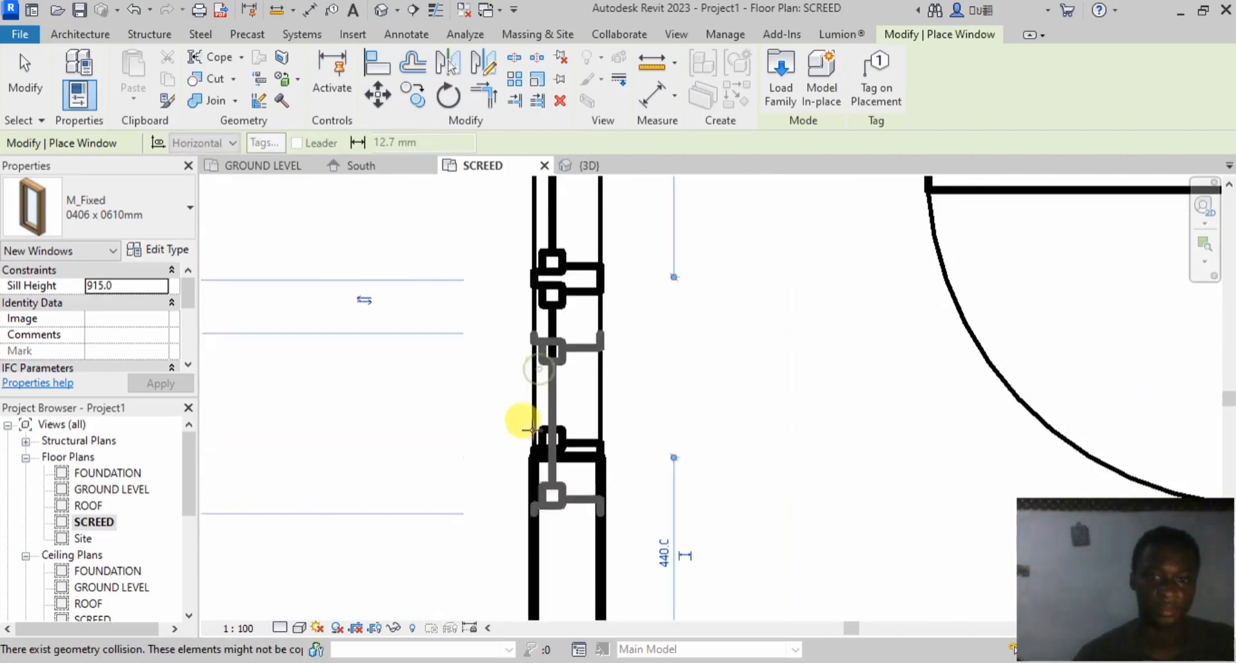
click(33, 84)
scroll(427, 414, down, 3)
scroll(477, 354, down, 2)
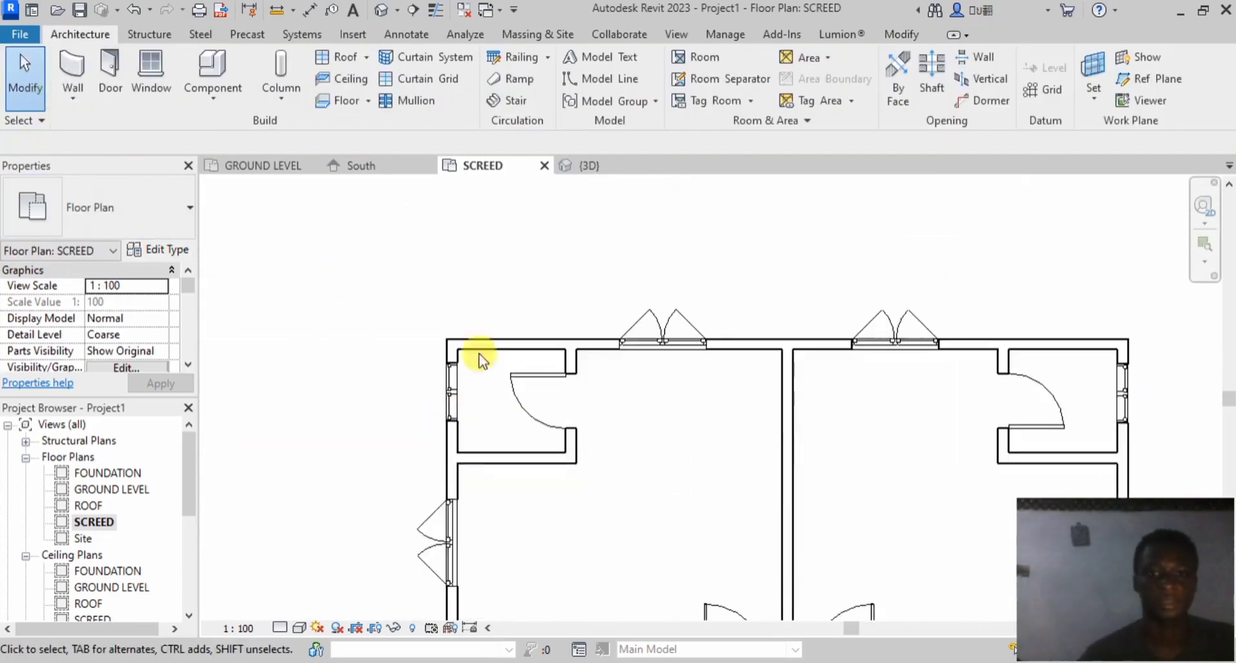
scroll(602, 378, down, 2)
scroll(625, 384, up, 2)
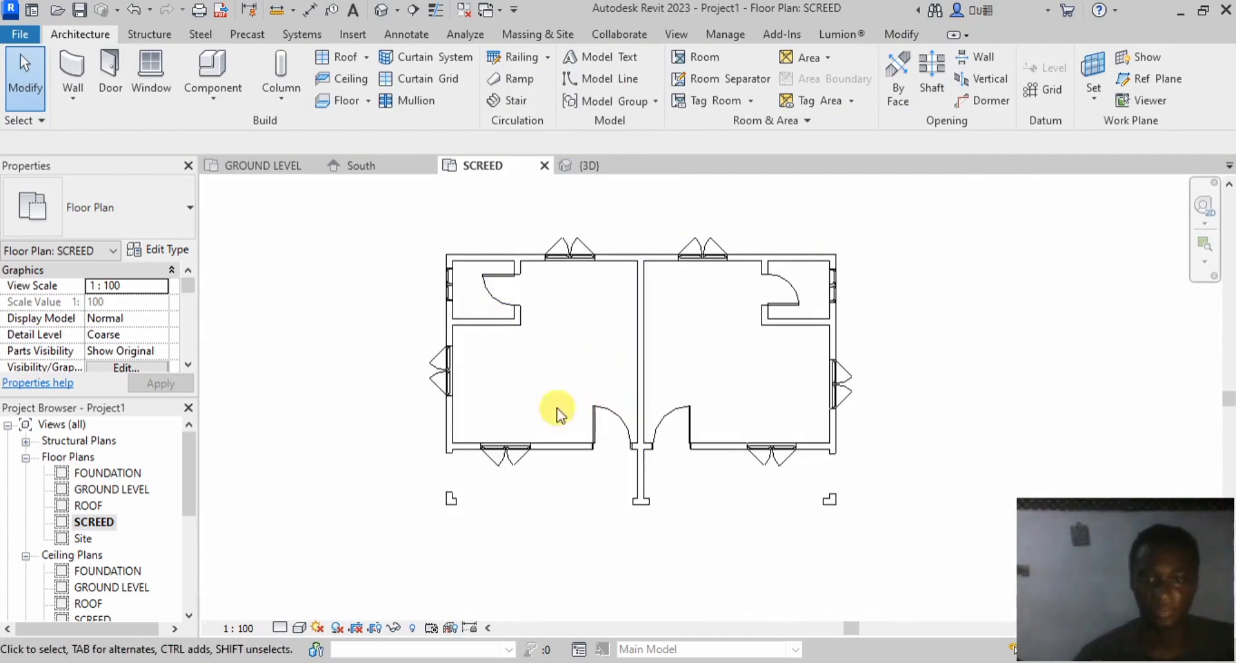
scroll(582, 476, down, 2)
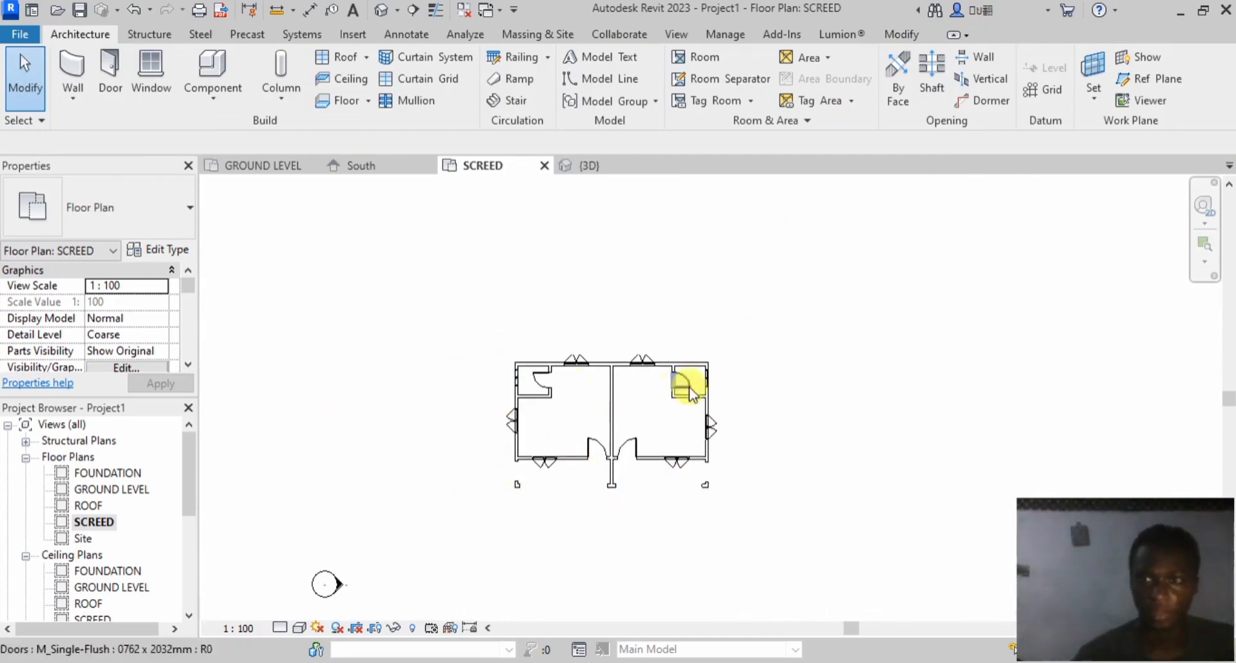
scroll(593, 496, up, 2)
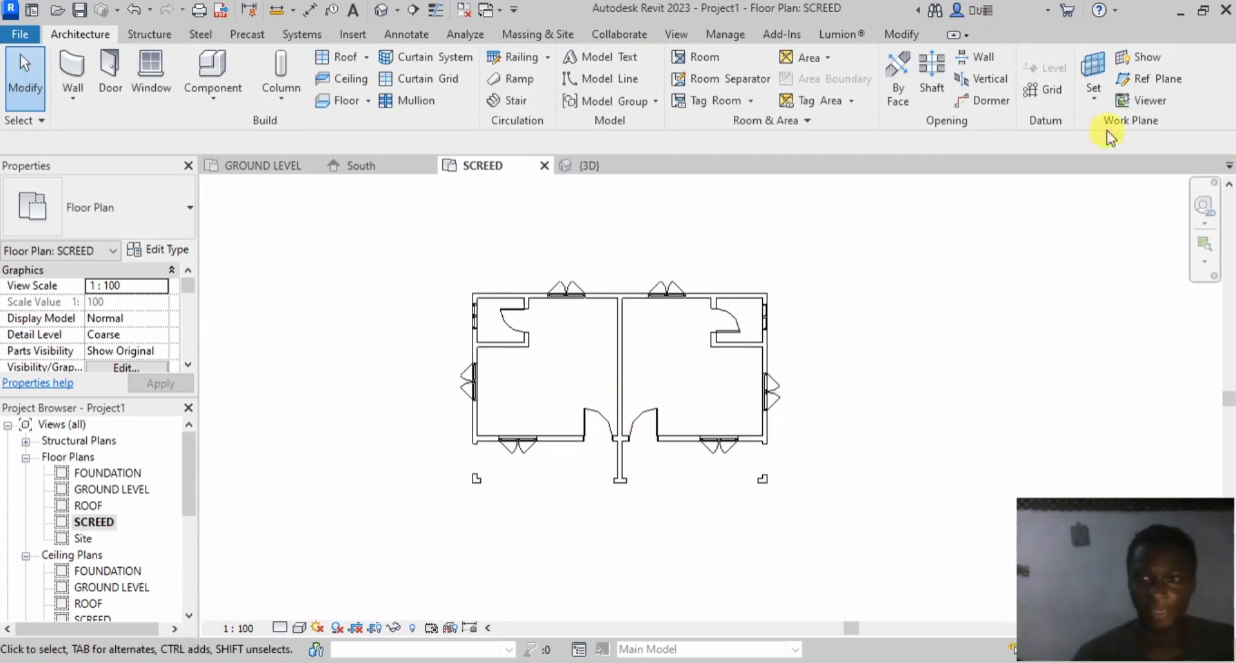
scroll(488, 433, down, 1)
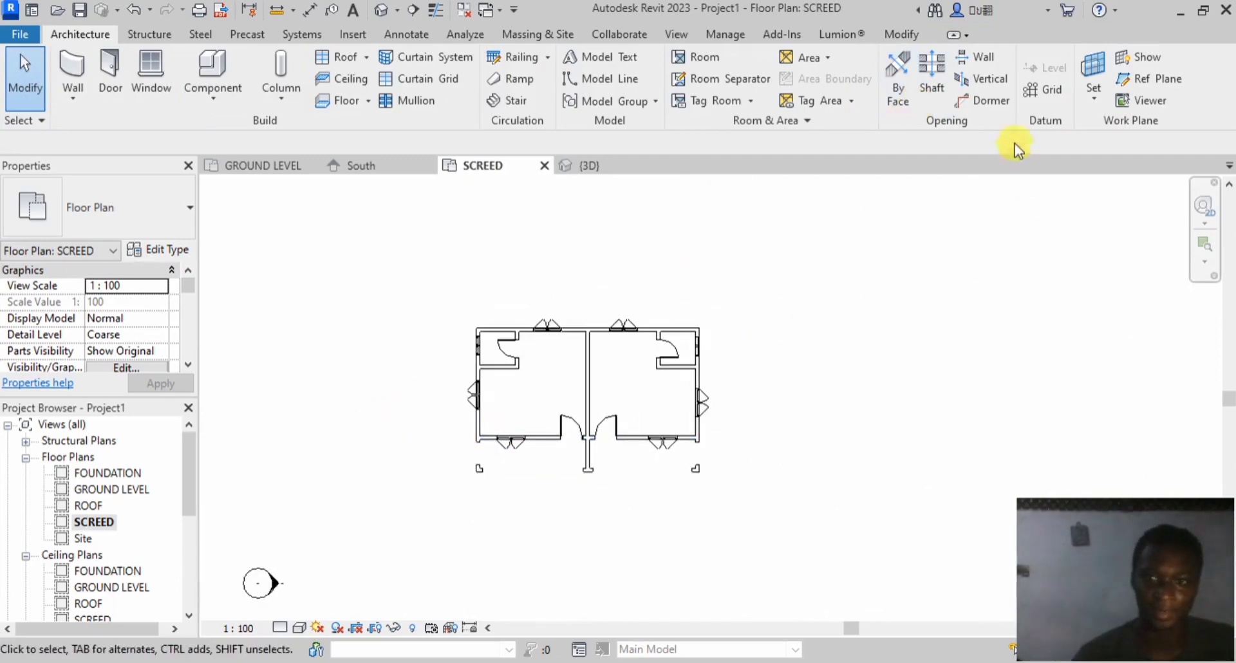
Step: Draw vertical grids 1 and 2 from below the plan to above it
click(1045, 92)
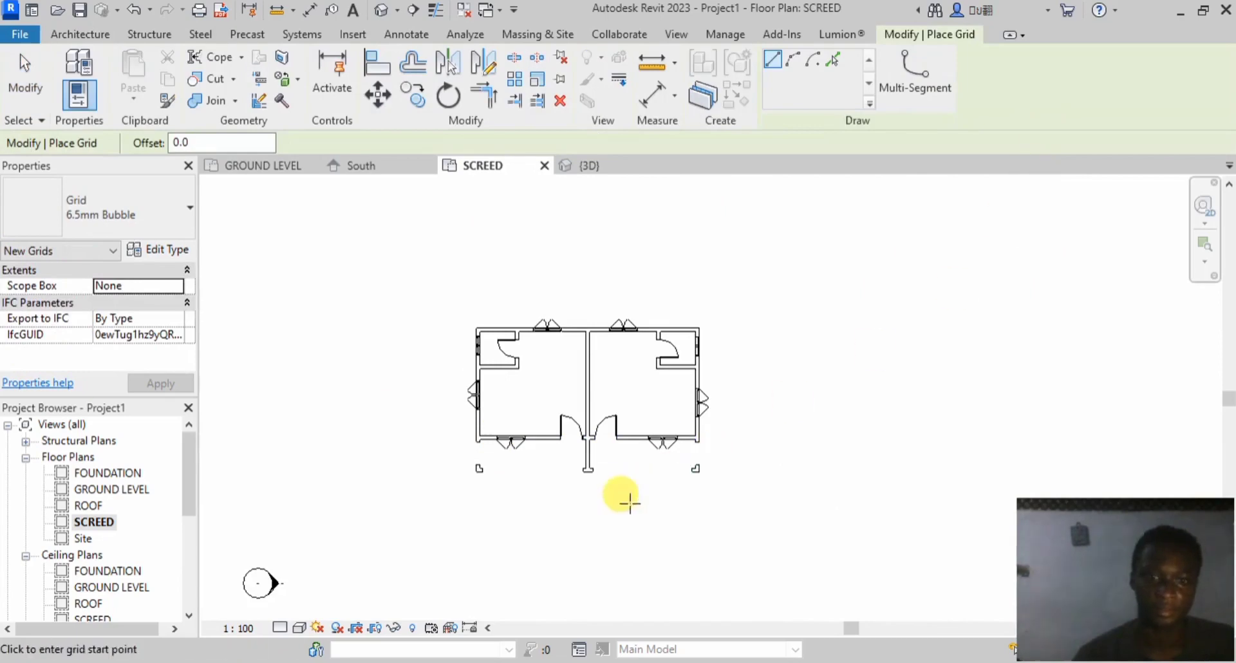
click(26, 78)
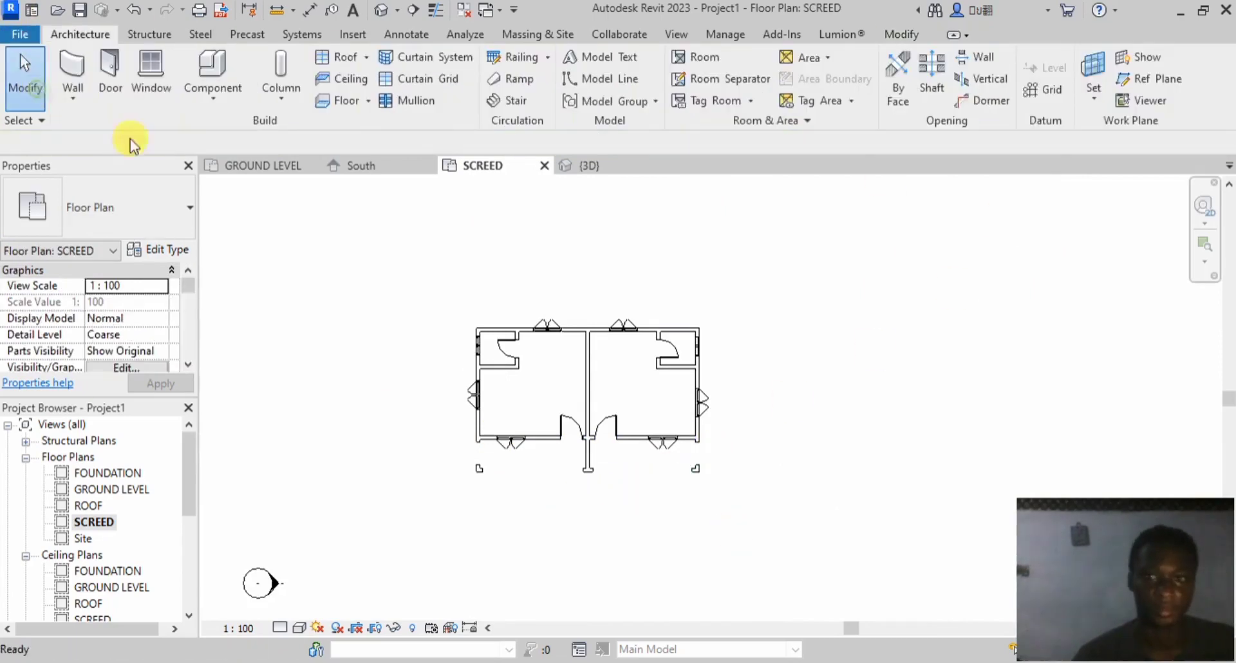
click(1037, 92)
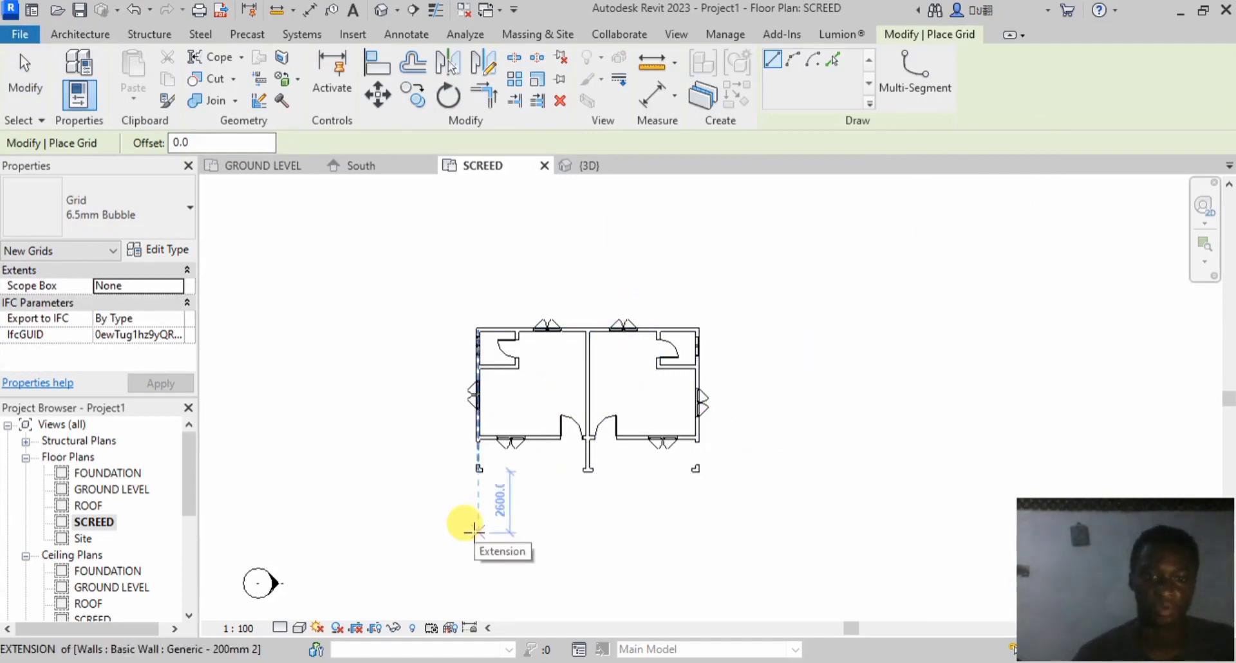
click(474, 530)
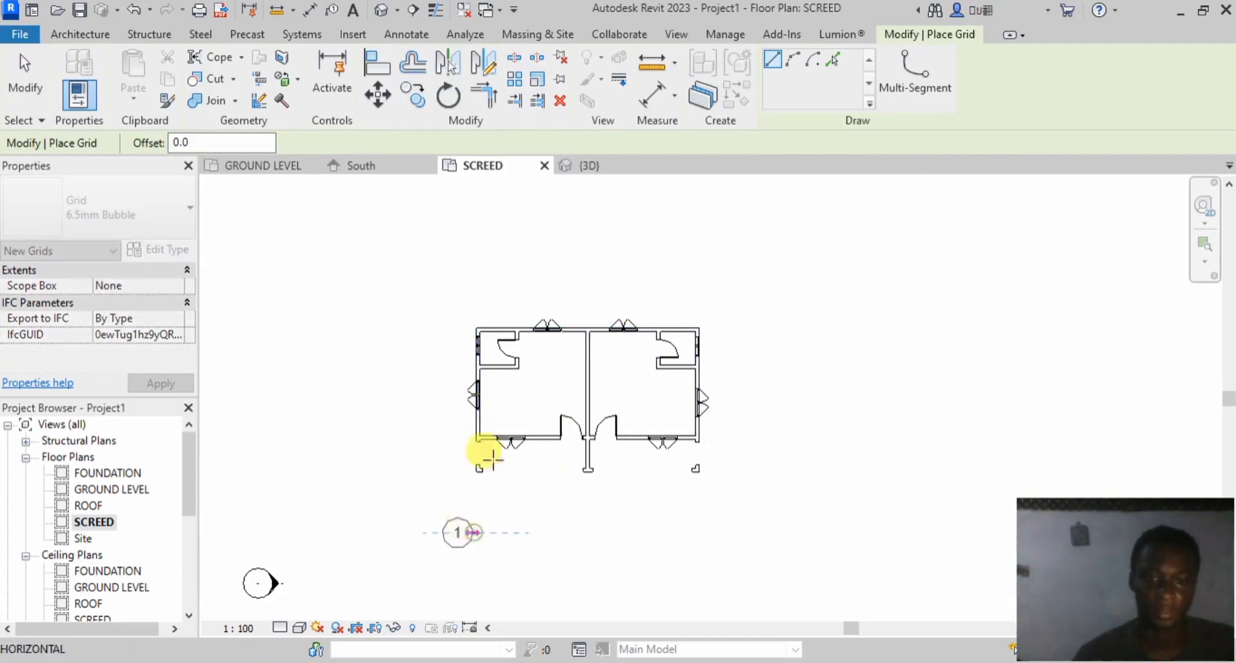
click(477, 223)
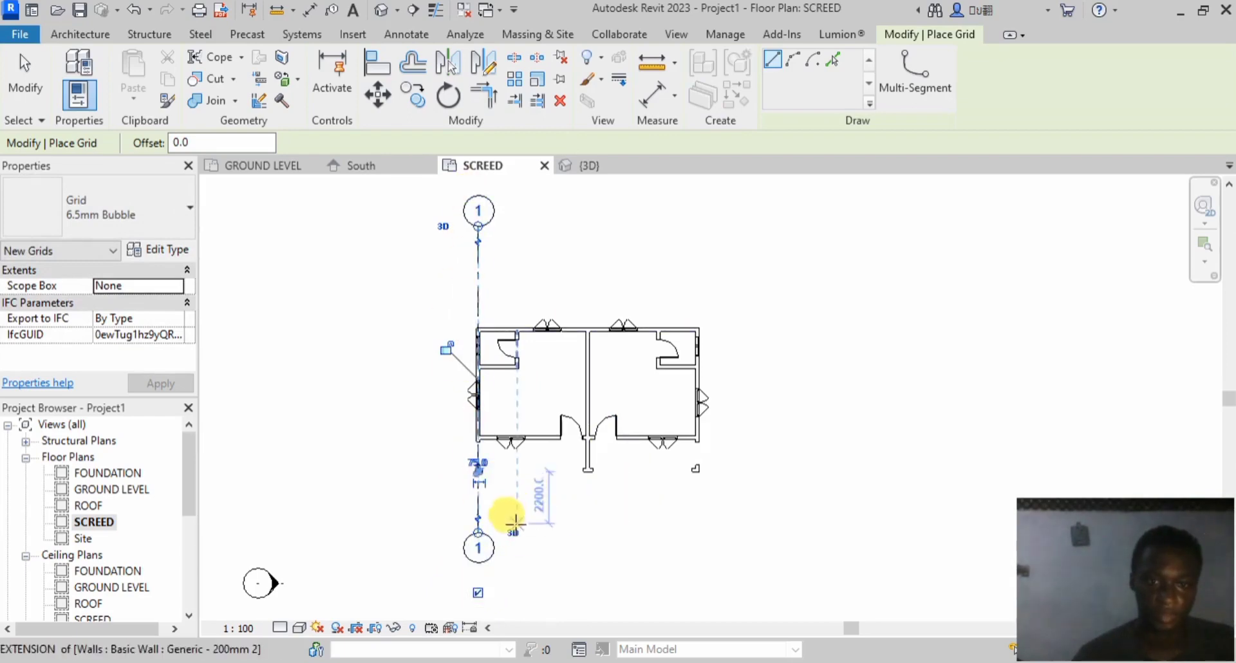
key(Escape)
key(Escape)
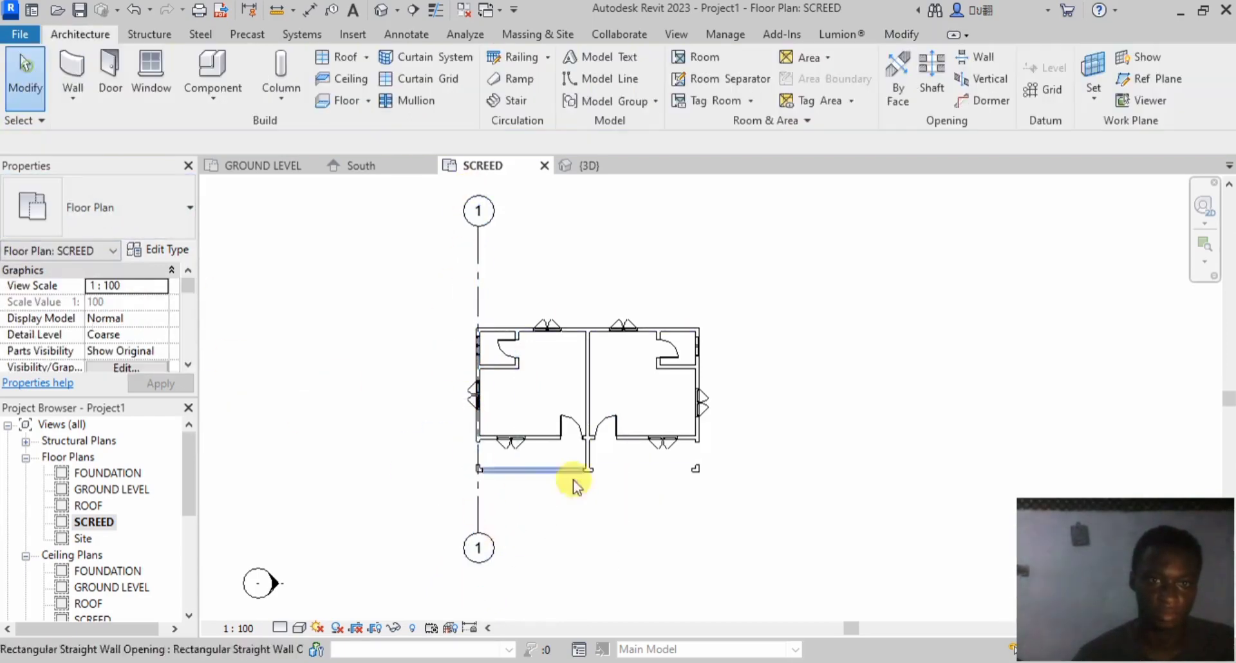
click(1045, 93)
scroll(483, 551, up, 2)
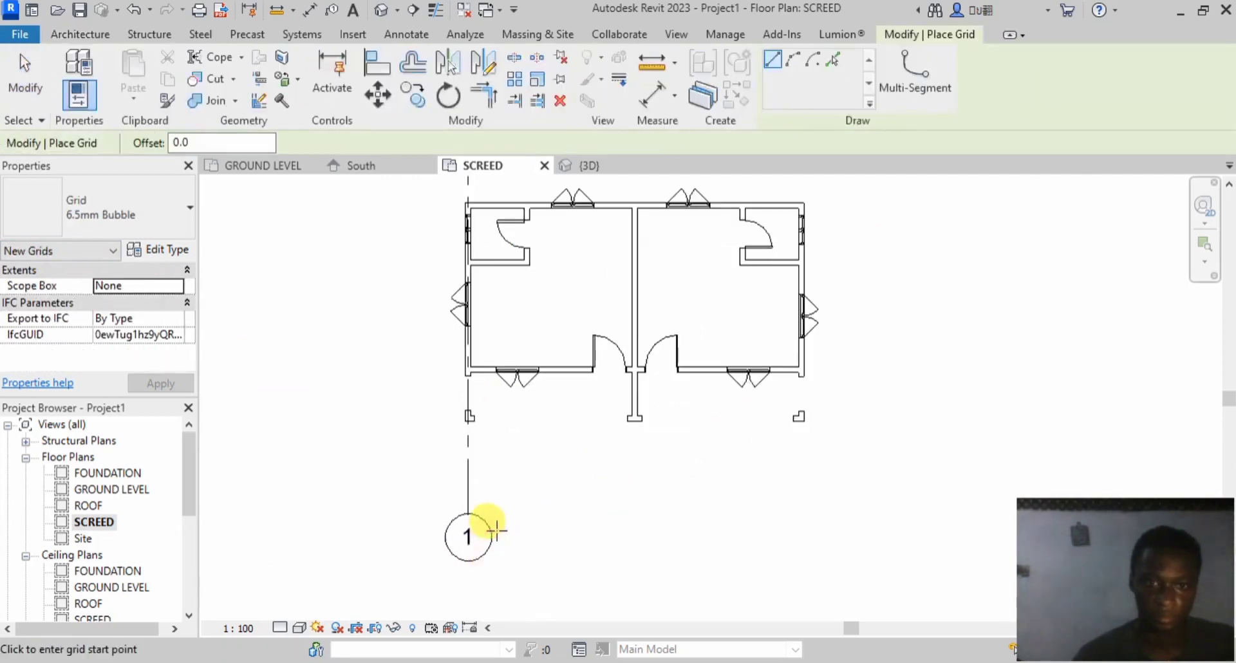
click(527, 514)
scroll(526, 547, down, 3)
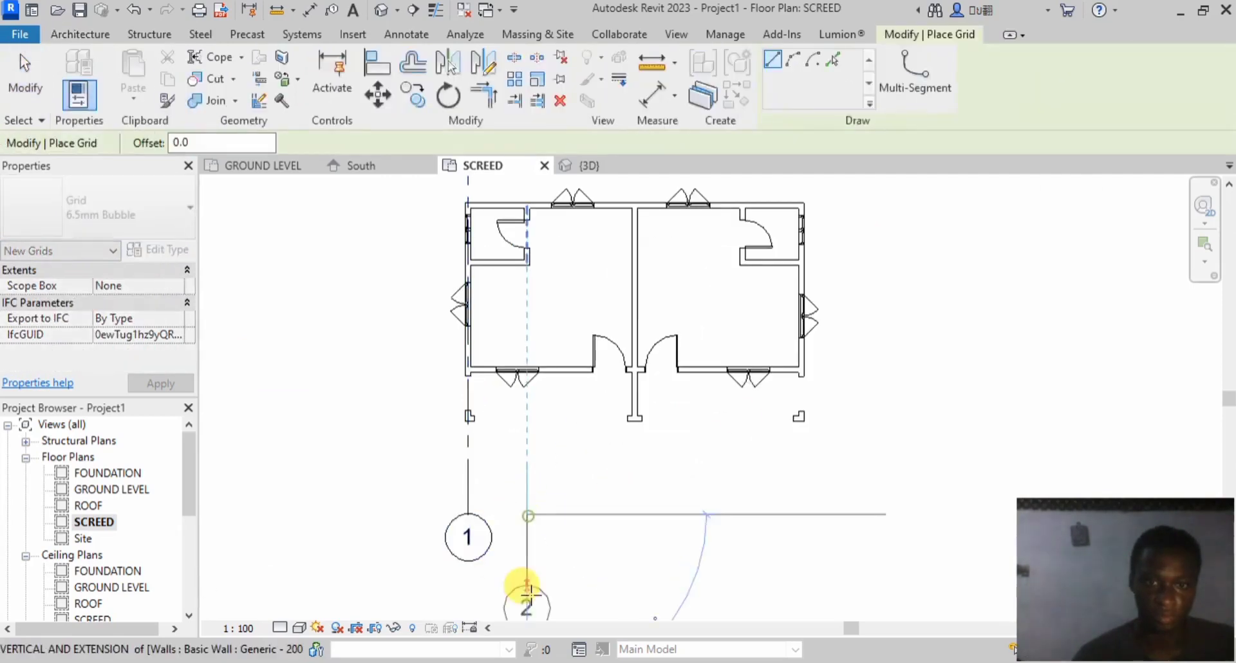
click(527, 280)
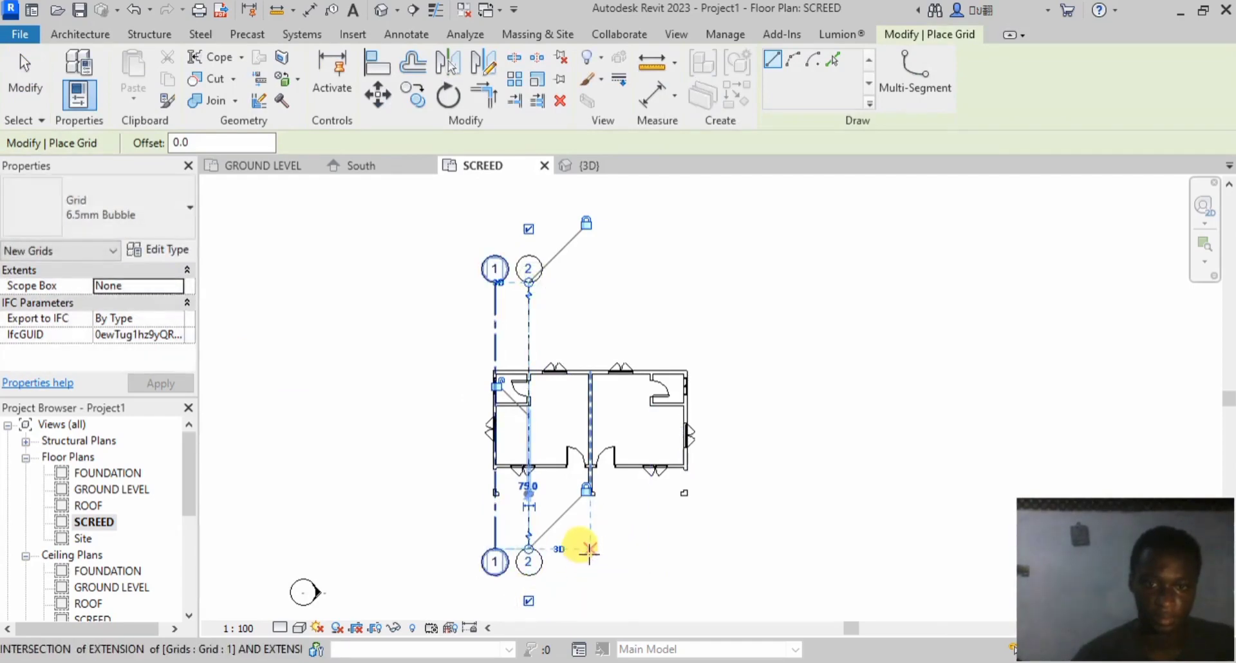
Step: Draw vertical grids 3 and 4 in line with the others, showing grid 3's bottom bubble
click(588, 549)
click(589, 270)
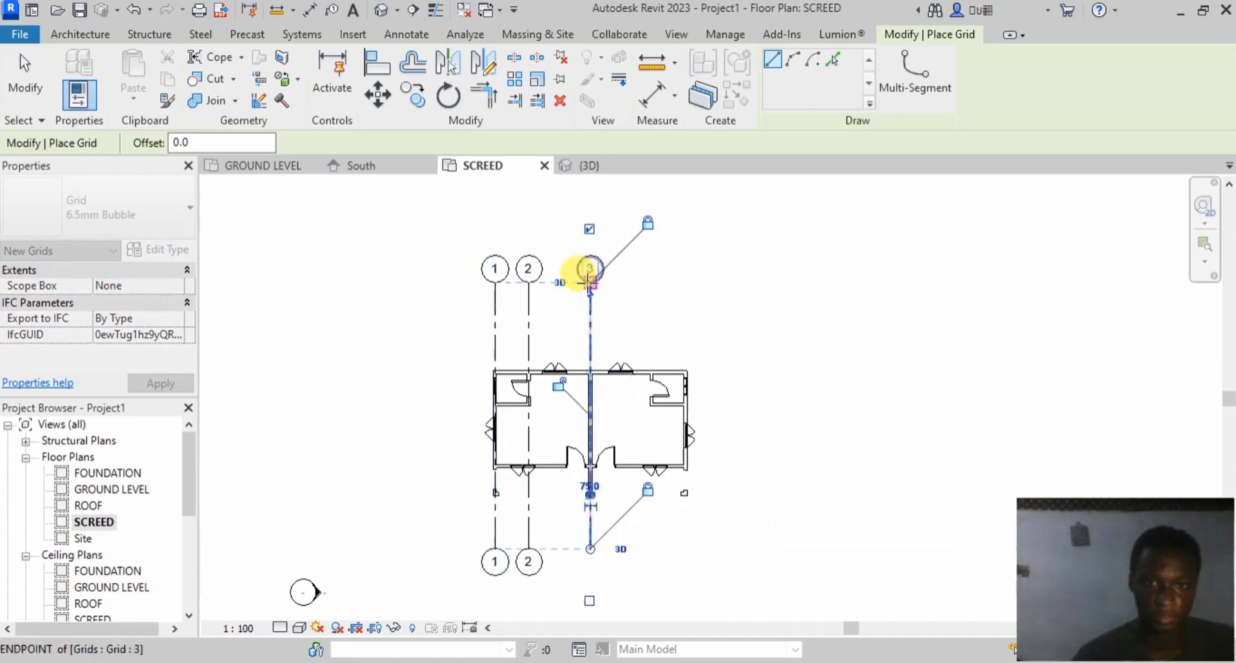
click(589, 599)
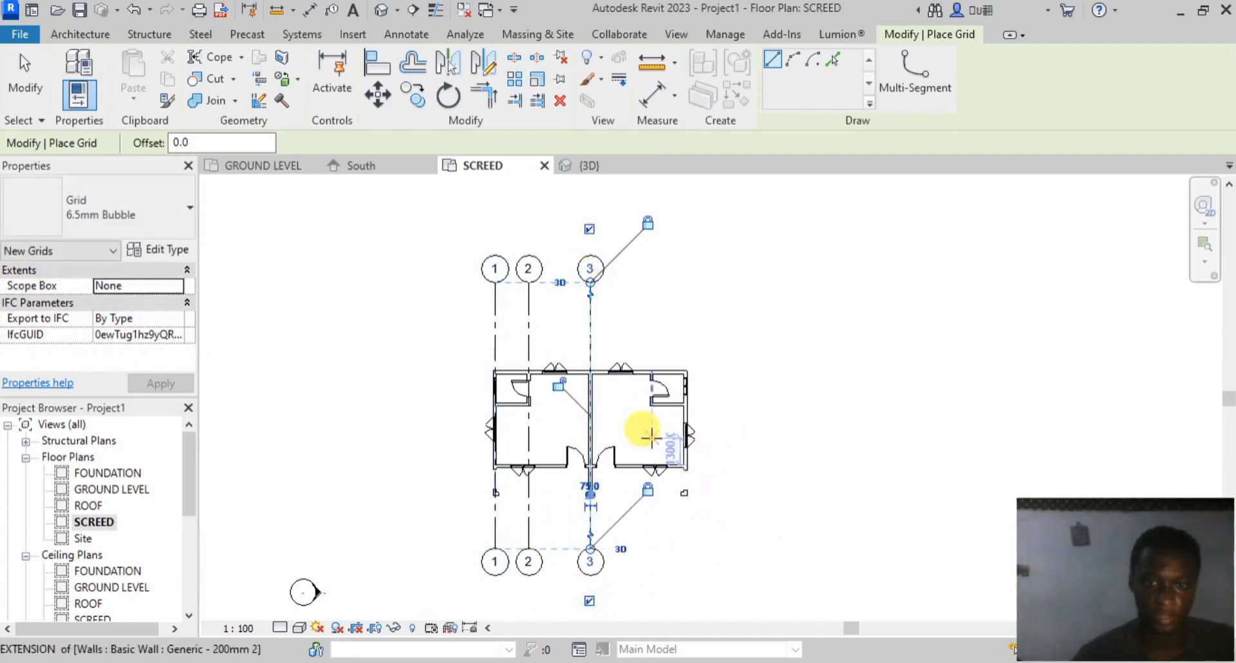
scroll(654, 515, up, 2)
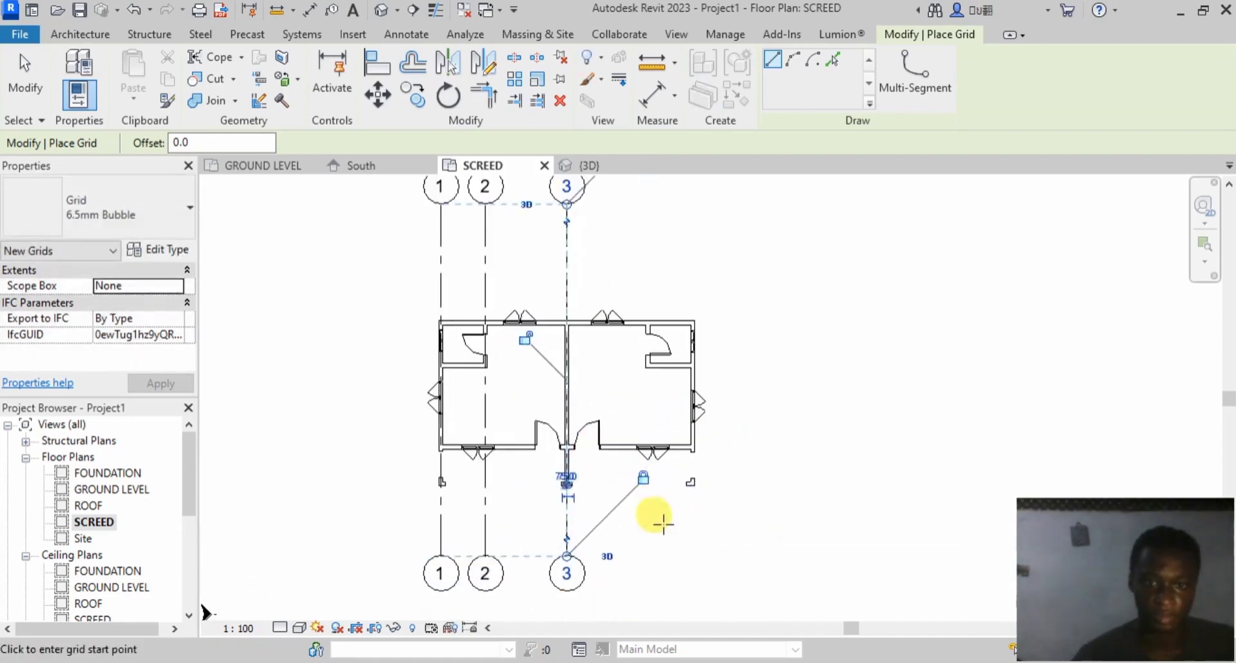
click(648, 555)
scroll(647, 583, down, 2)
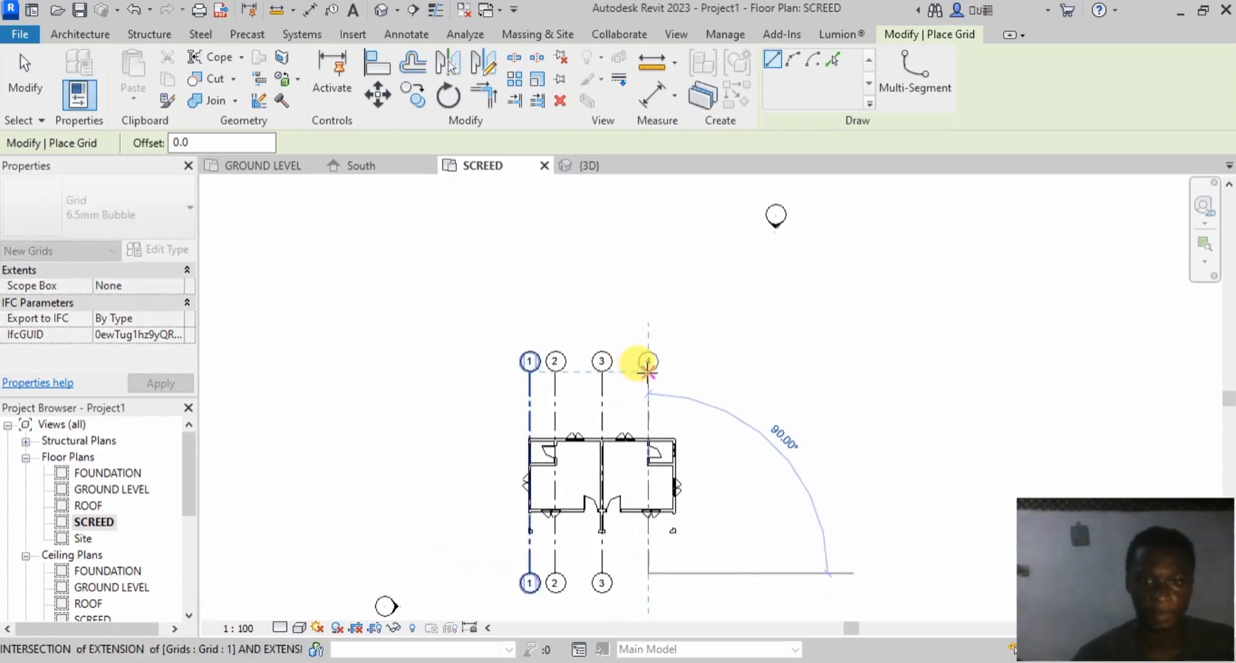
click(646, 370)
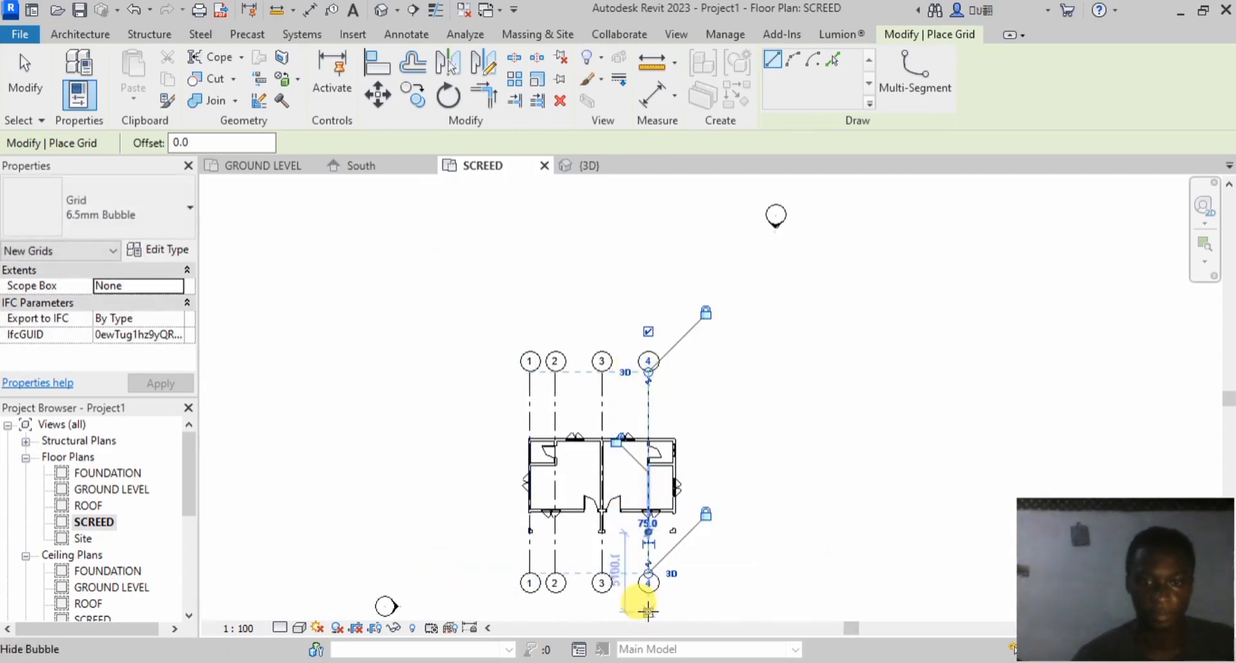
scroll(635, 482, up, 2)
scroll(571, 441, down, 1)
scroll(464, 502, up, 3)
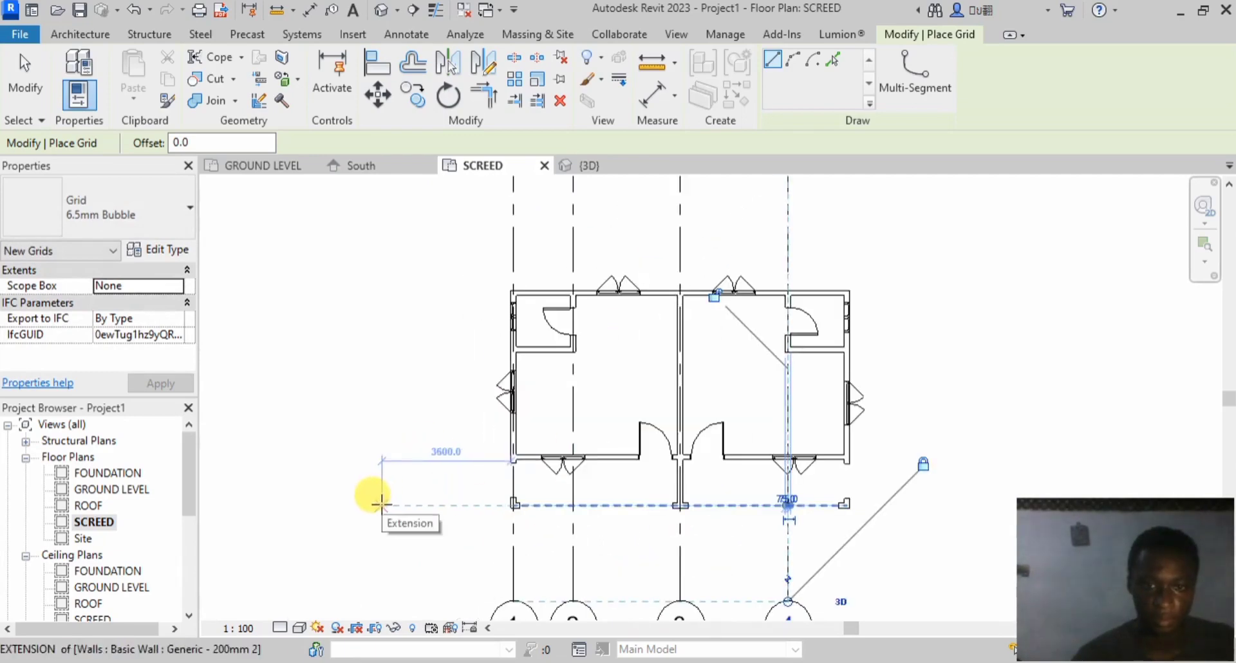
click(380, 502)
scroll(342, 502, down, 2)
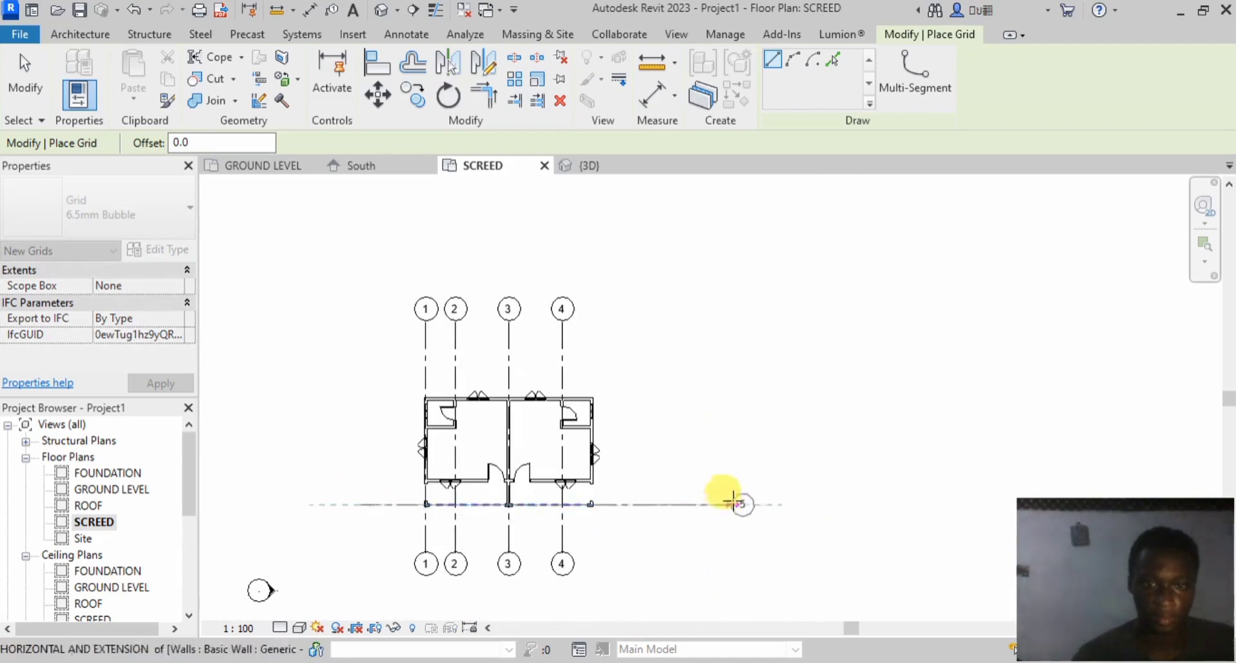
Step: Complete the first horizontal grid along the bottom and rename its bubble to A
click(734, 503)
scroll(733, 504, up, 2)
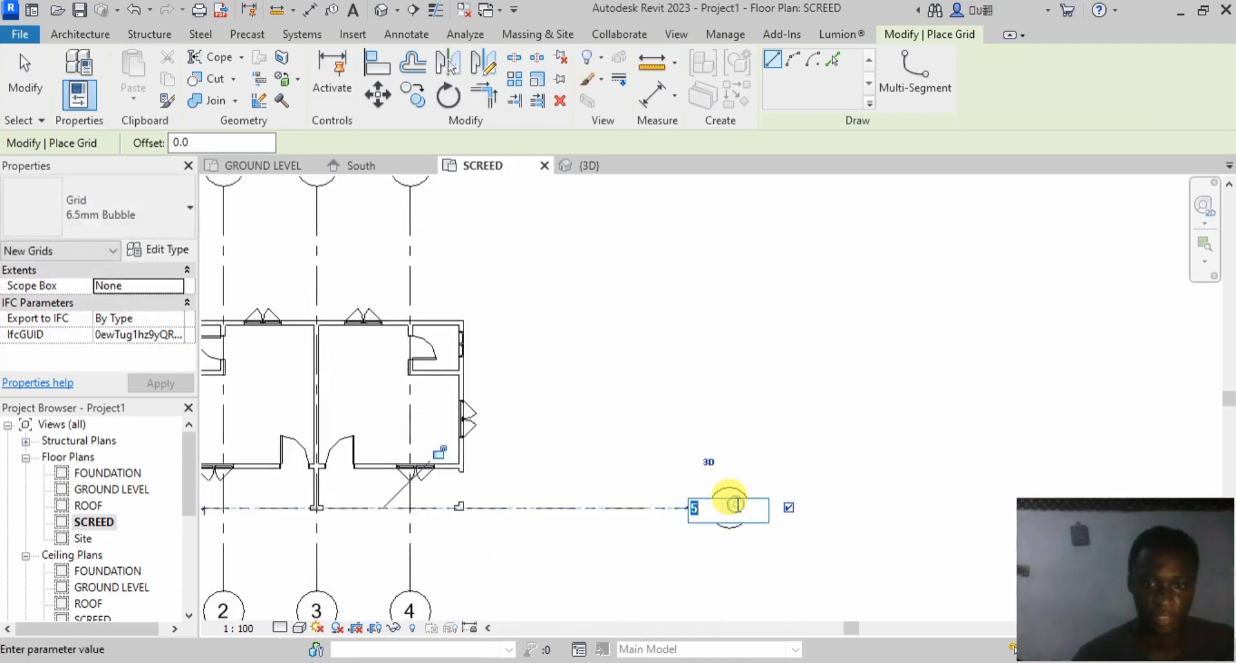
text(A)
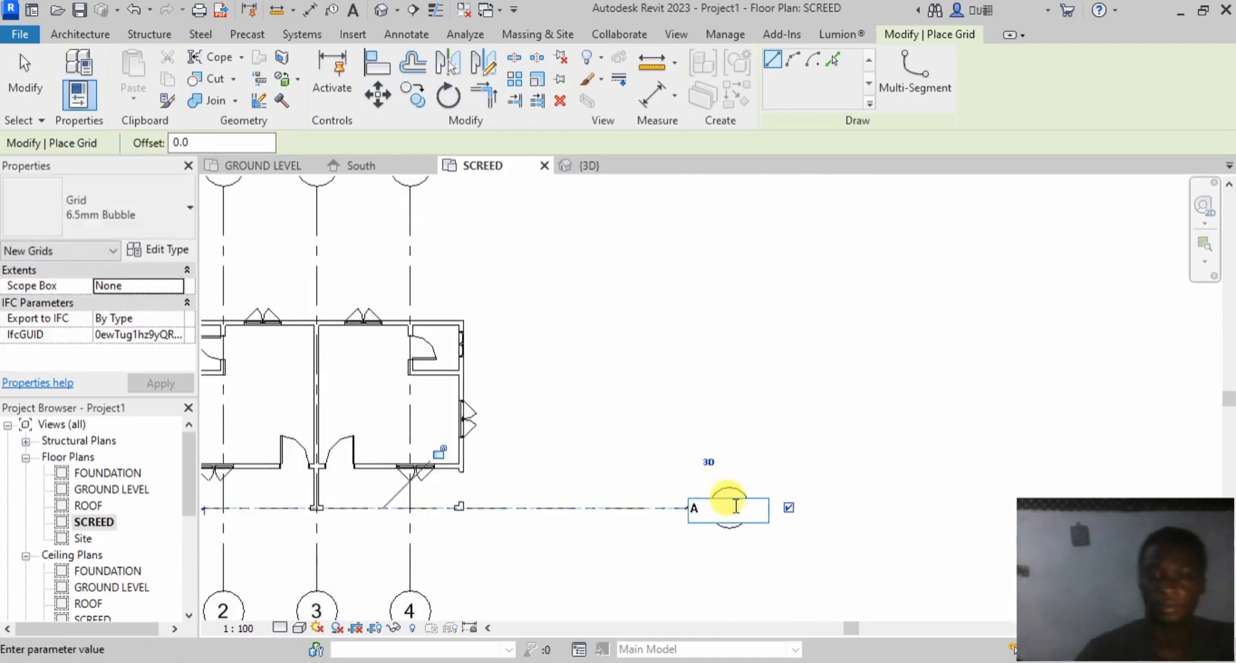
scroll(723, 500, down, 4)
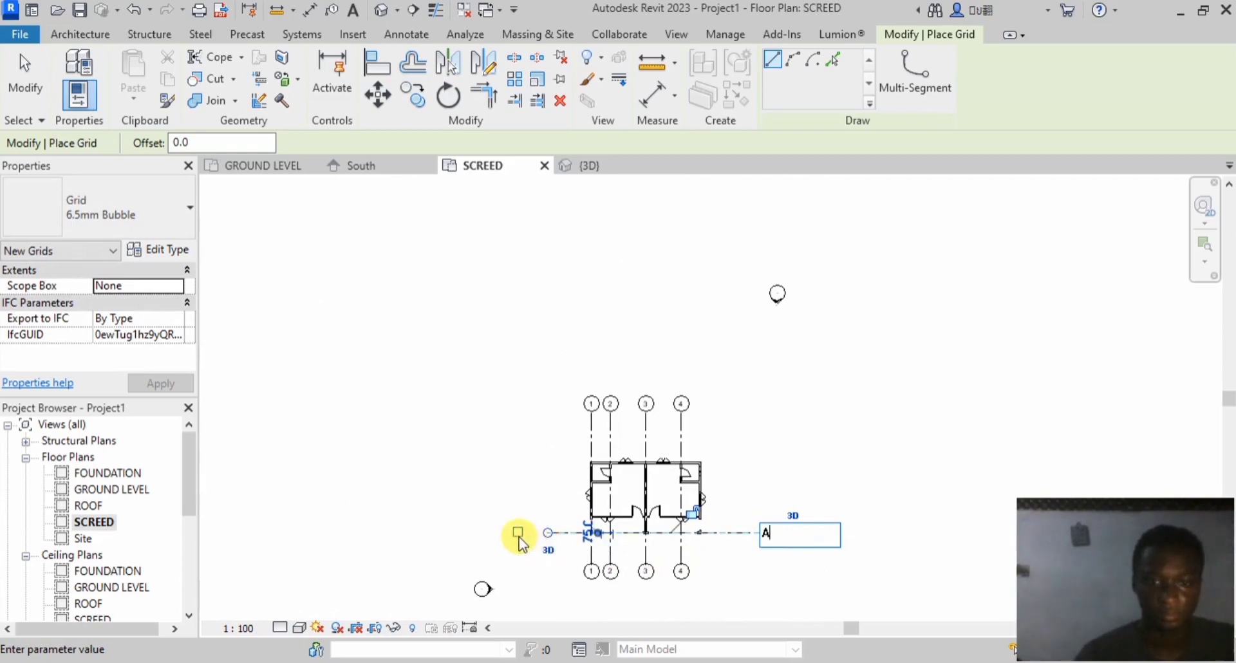
key(Return)
scroll(517, 532, up, 3)
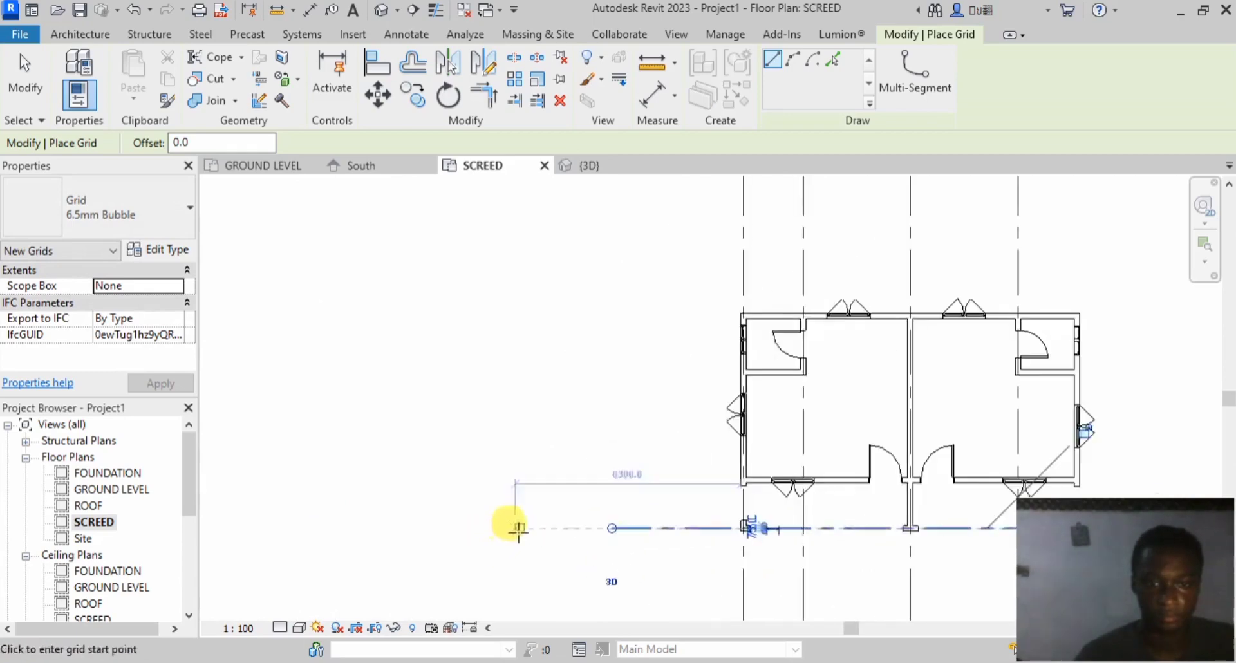
scroll(412, 524, down, 2)
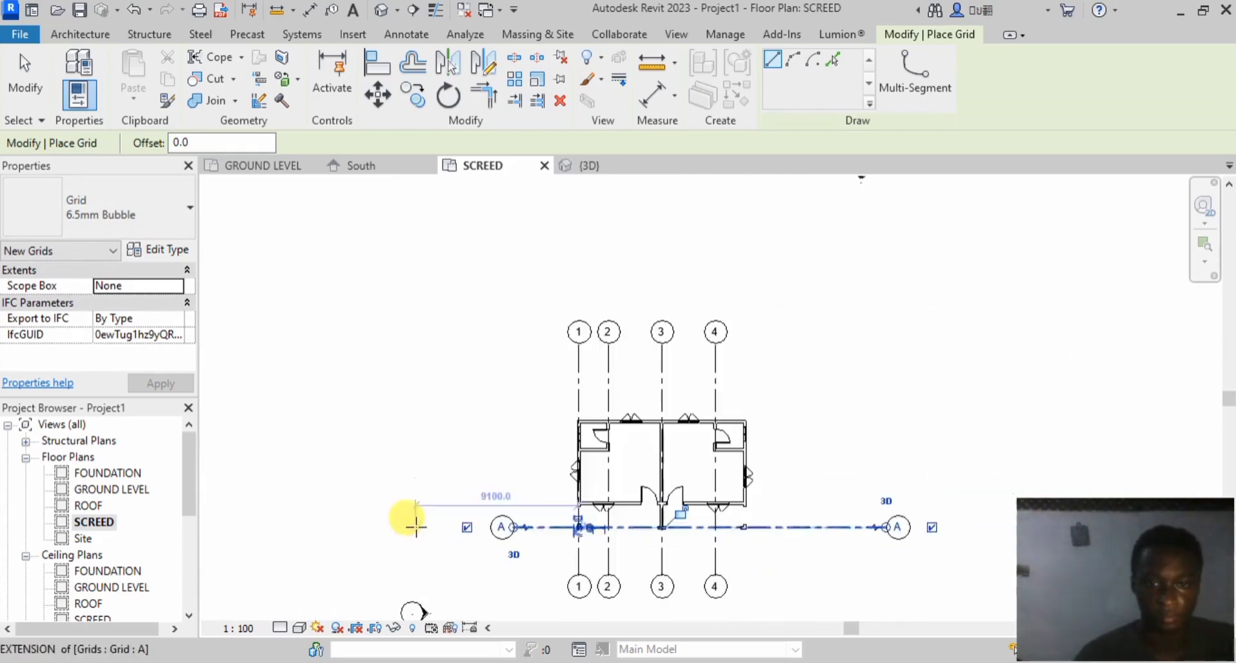
Step: Draw horizontal grids B, C and D across the plan
click(514, 502)
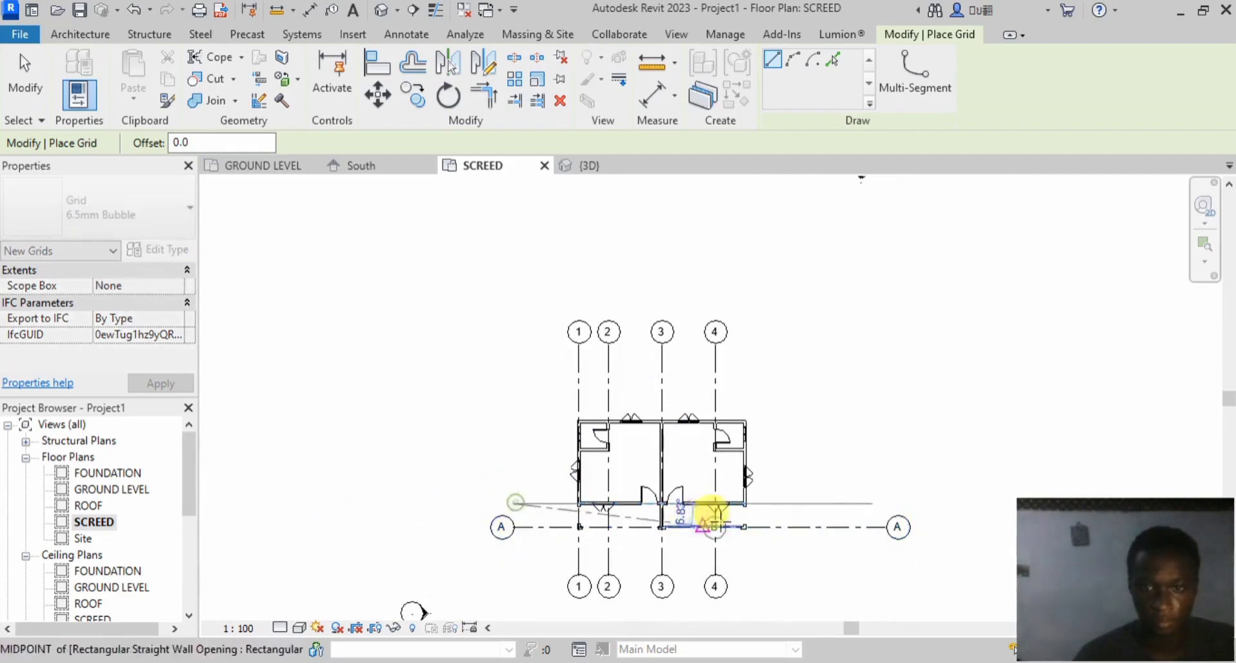
click(880, 499)
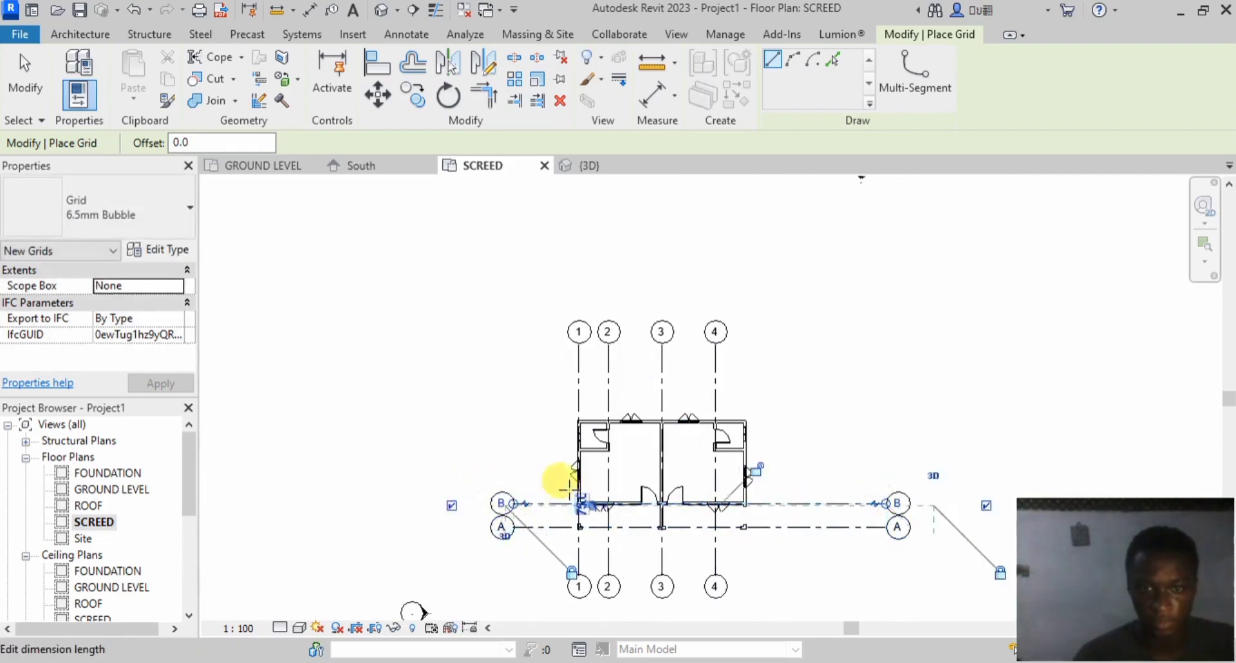
scroll(557, 483, up, 1)
click(480, 426)
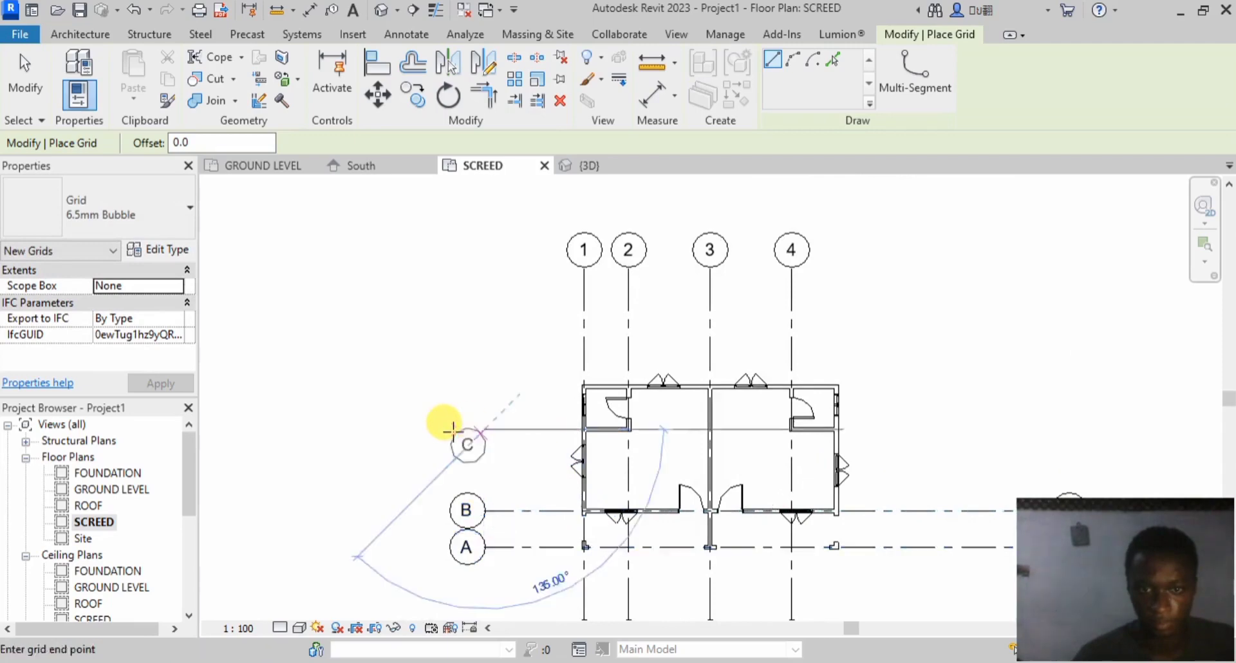
scroll(450, 422, down, 2)
click(759, 430)
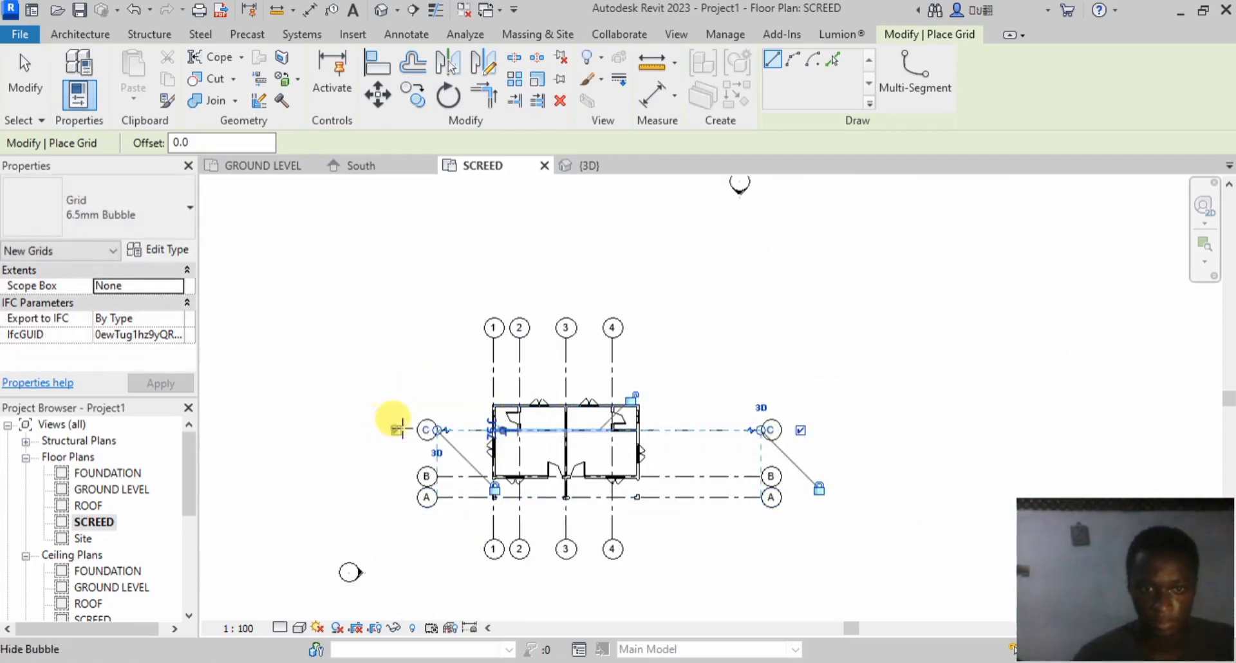
click(435, 406)
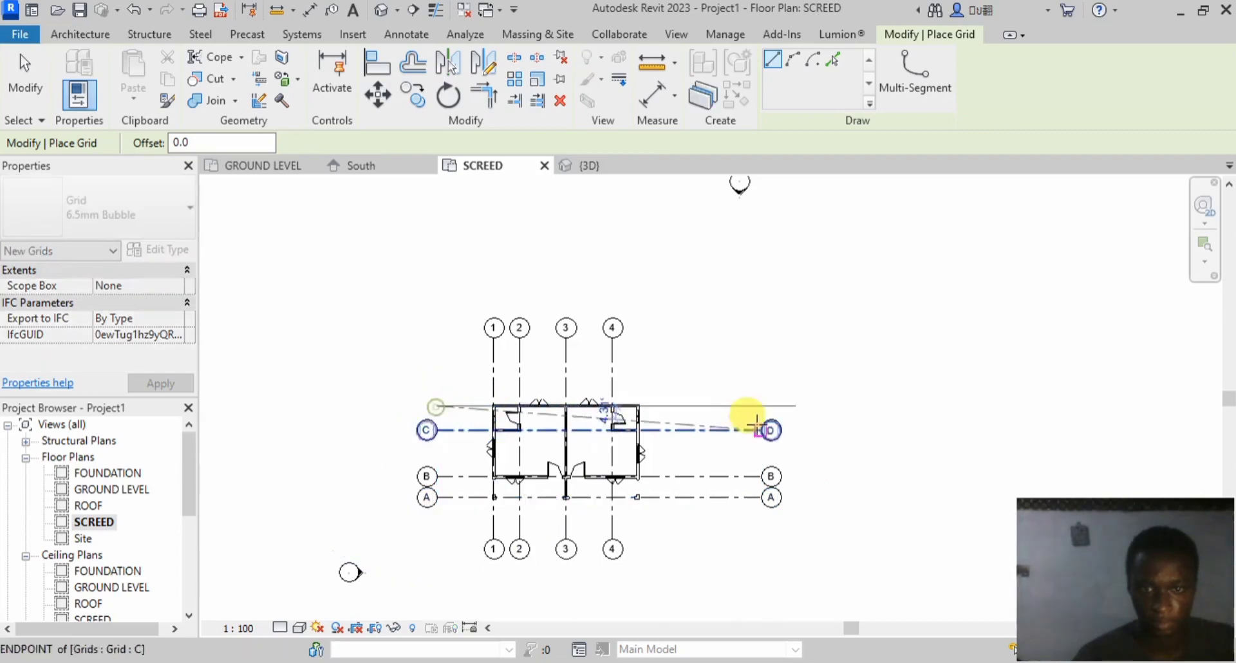
click(761, 405)
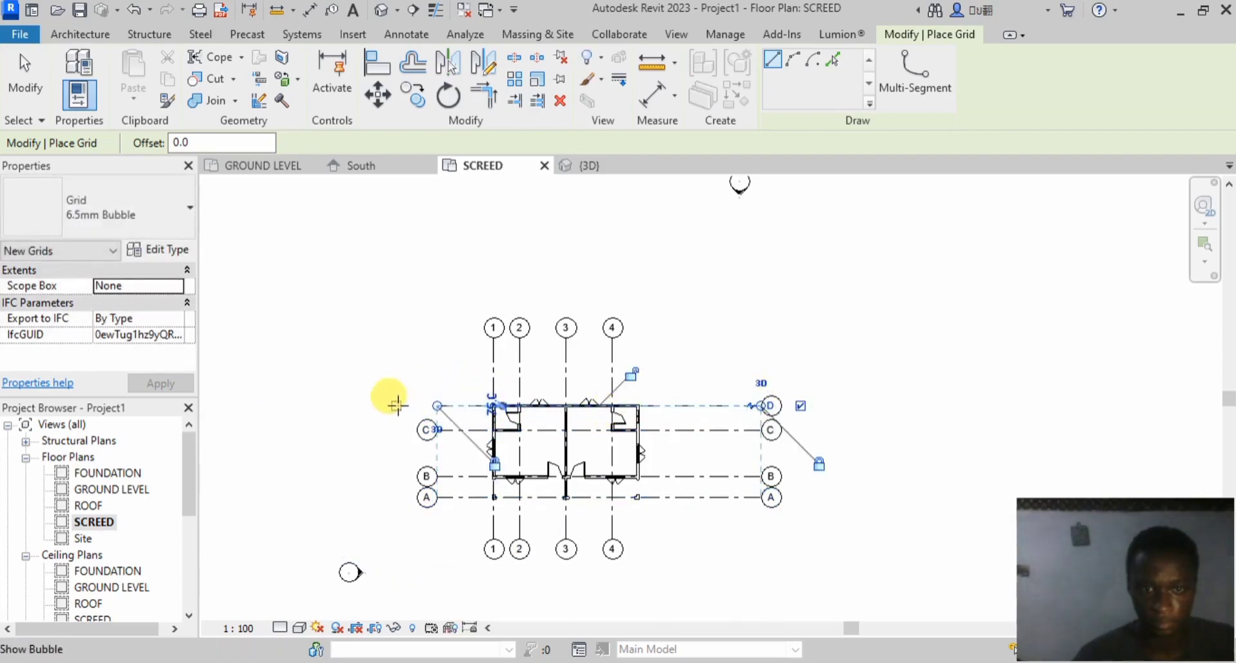
click(26, 80)
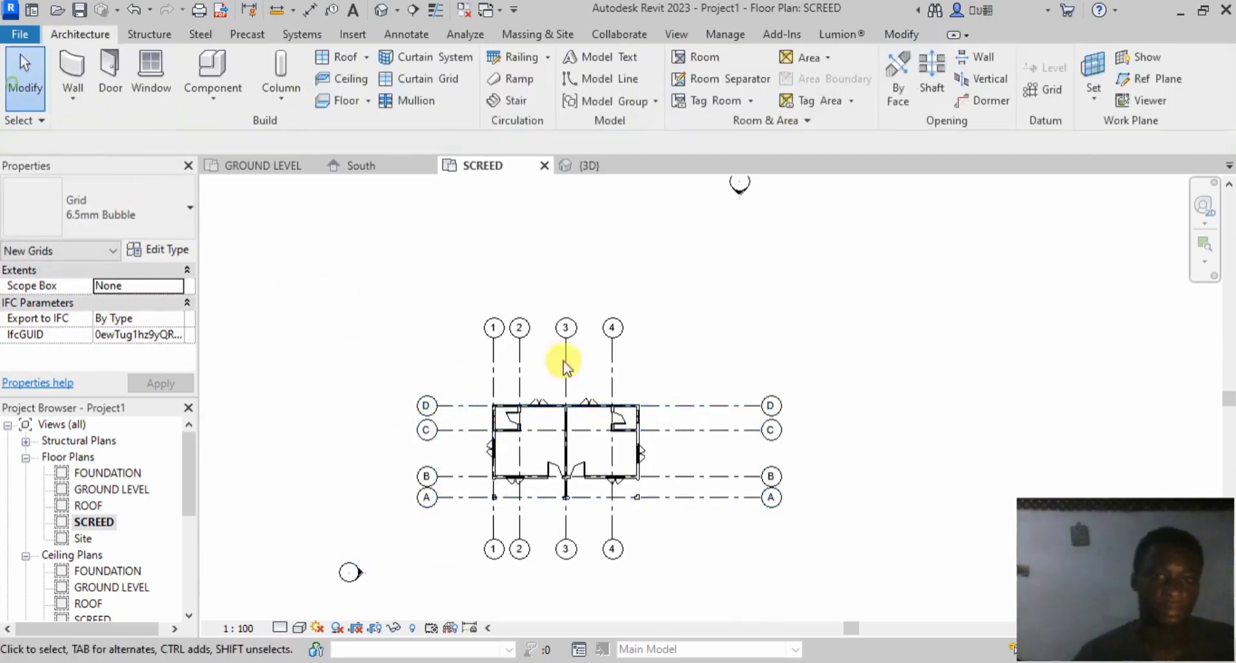
Step: Shorten grid D's right end so it lines up with the other grids
click(771, 406)
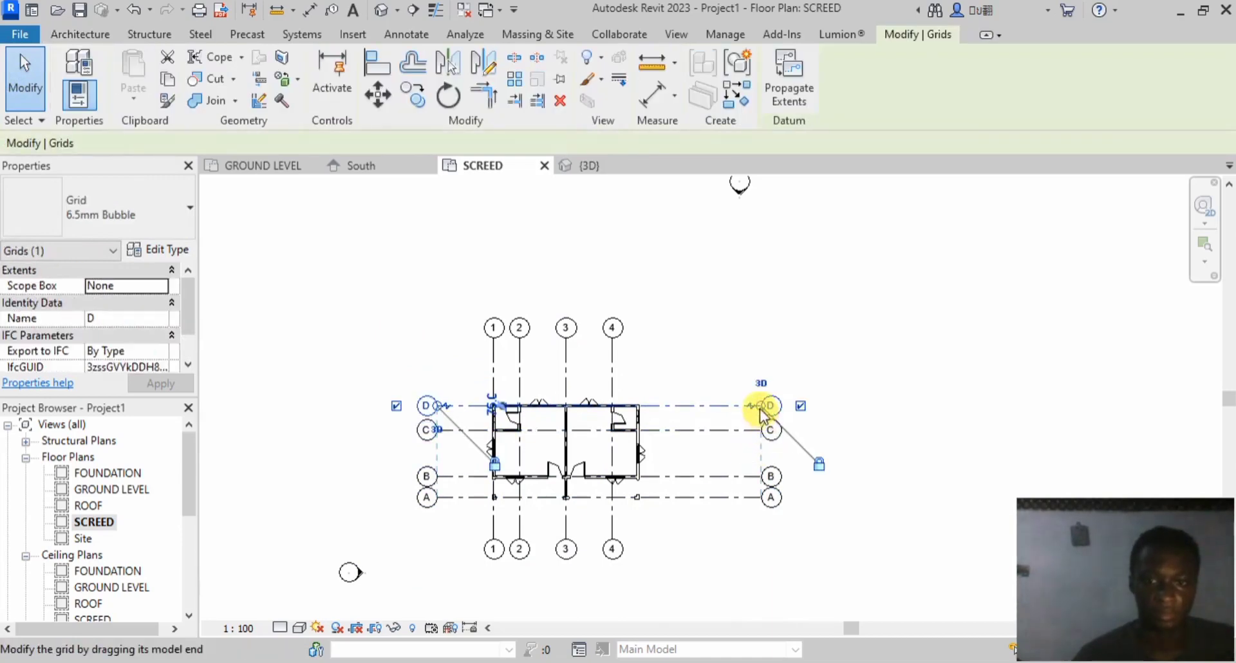
drag(761, 412, 698, 408)
click(833, 367)
scroll(598, 505, up, 1)
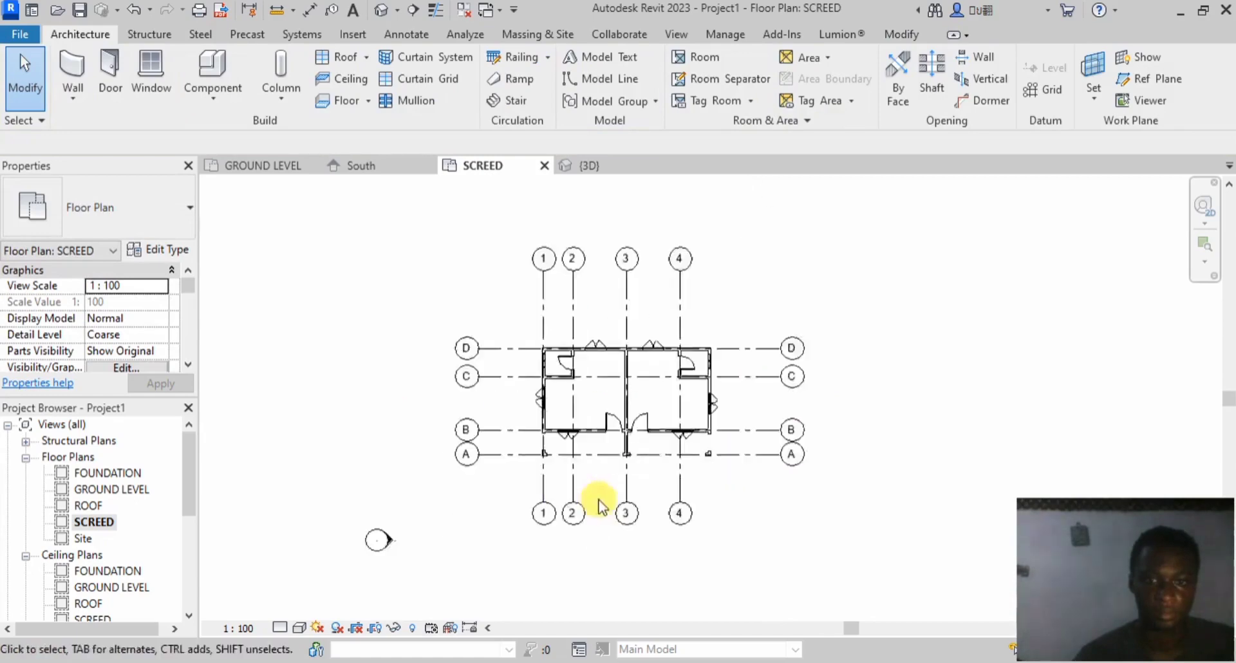
scroll(601, 505, up, 1)
click(491, 326)
click(414, 406)
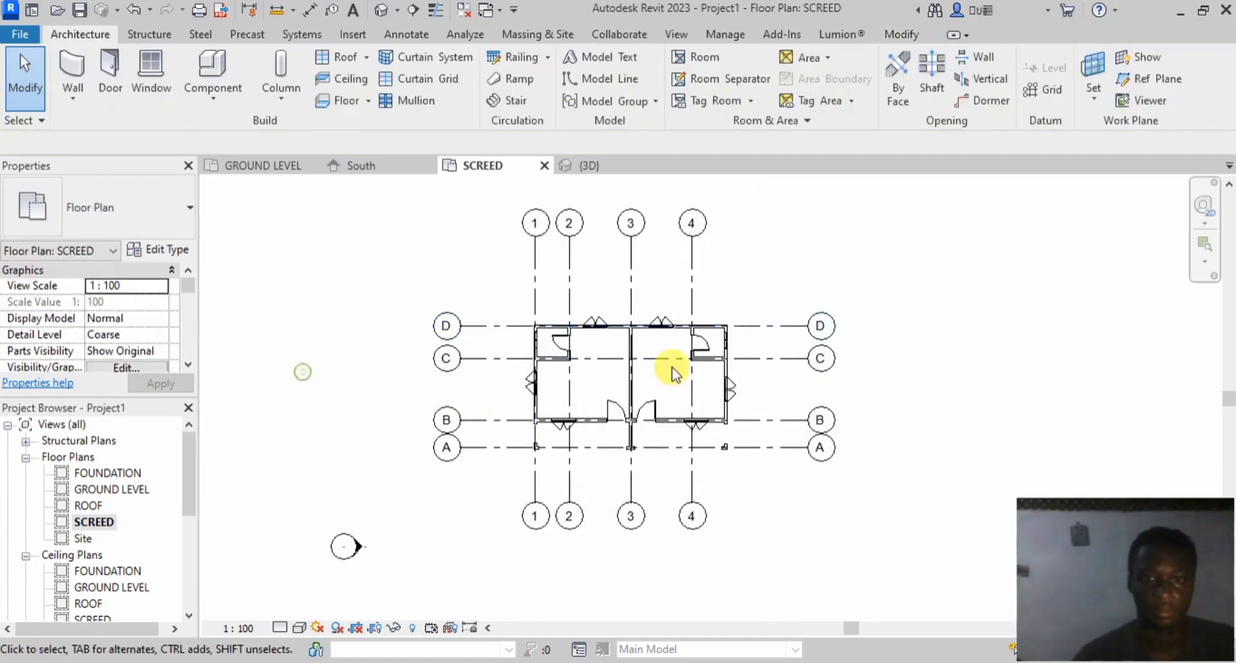
scroll(673, 373, down, 2)
scroll(663, 390, up, 2)
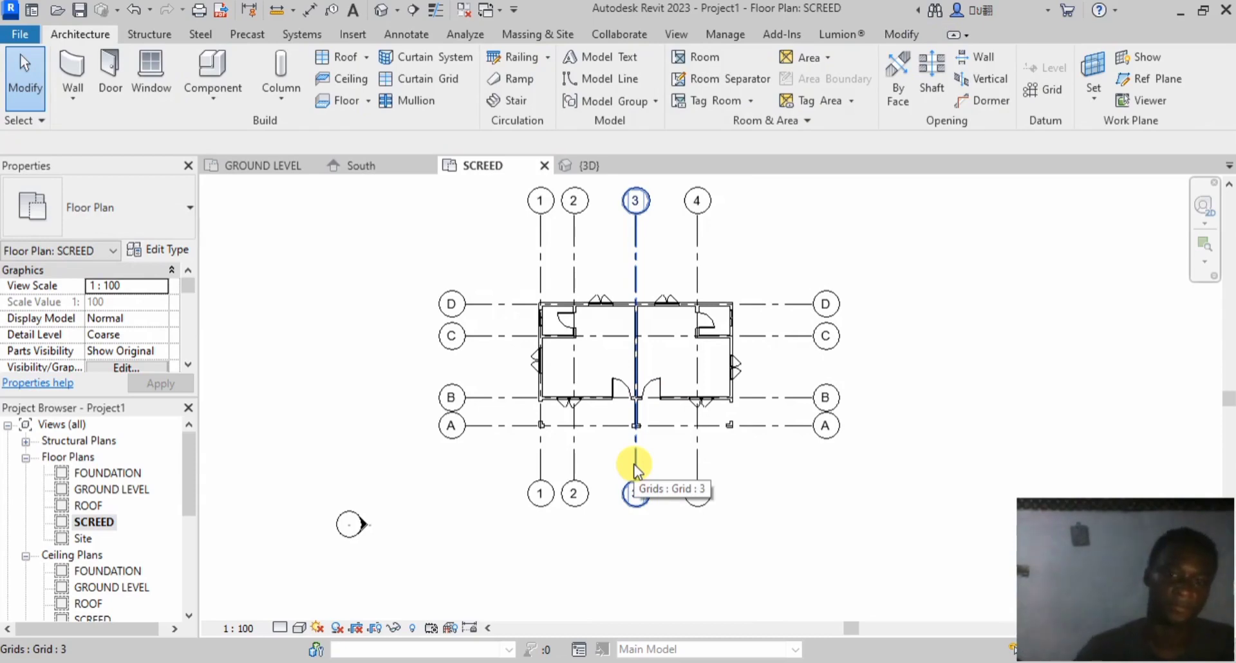
scroll(579, 366, up, 2)
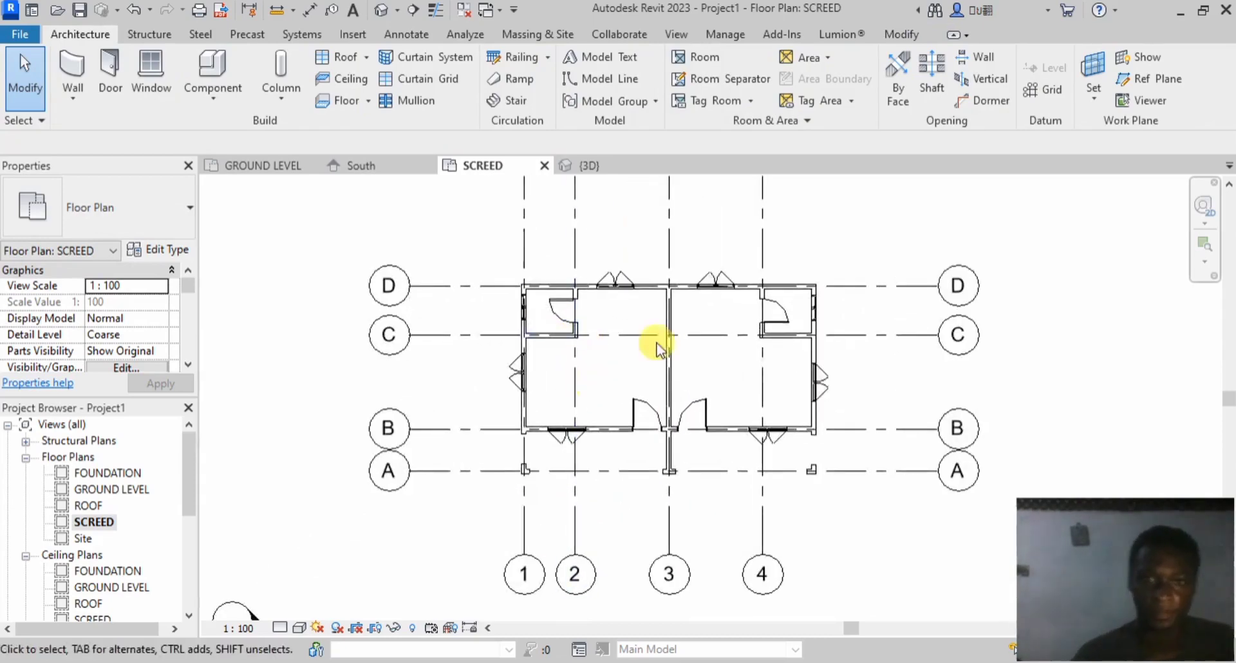
scroll(587, 377, down, 2)
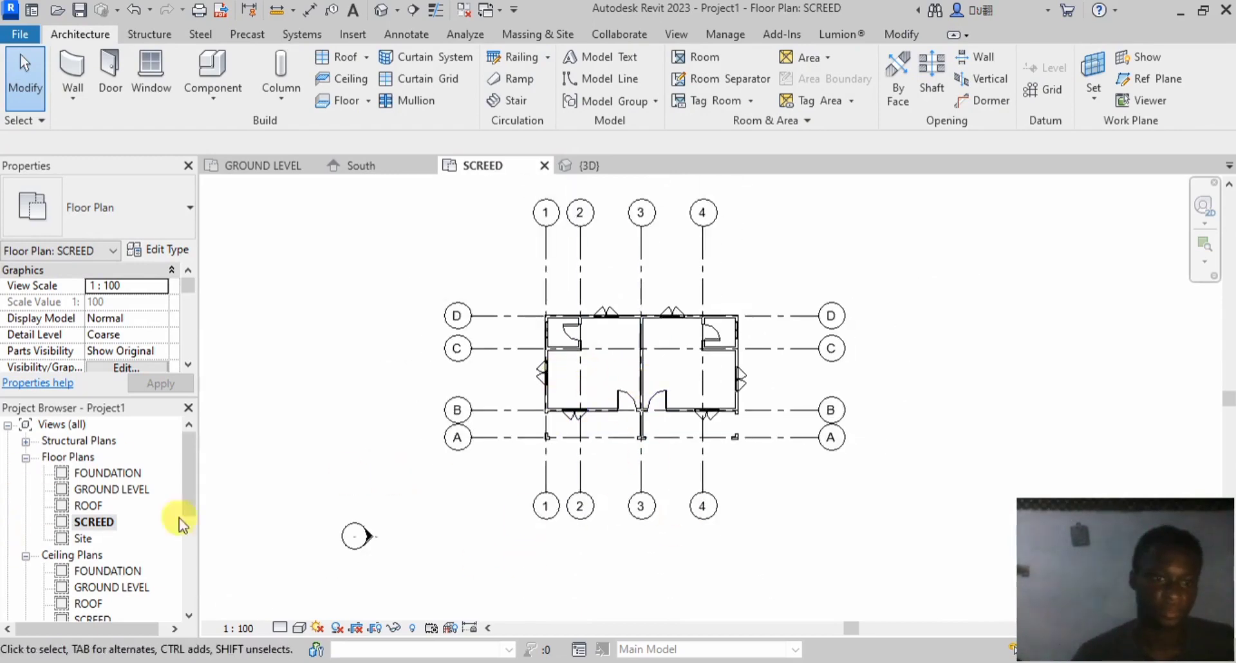
Step: Open the FOUNDATION floor plan, inspect a window on grid D, then clear the selection
double_click(118, 475)
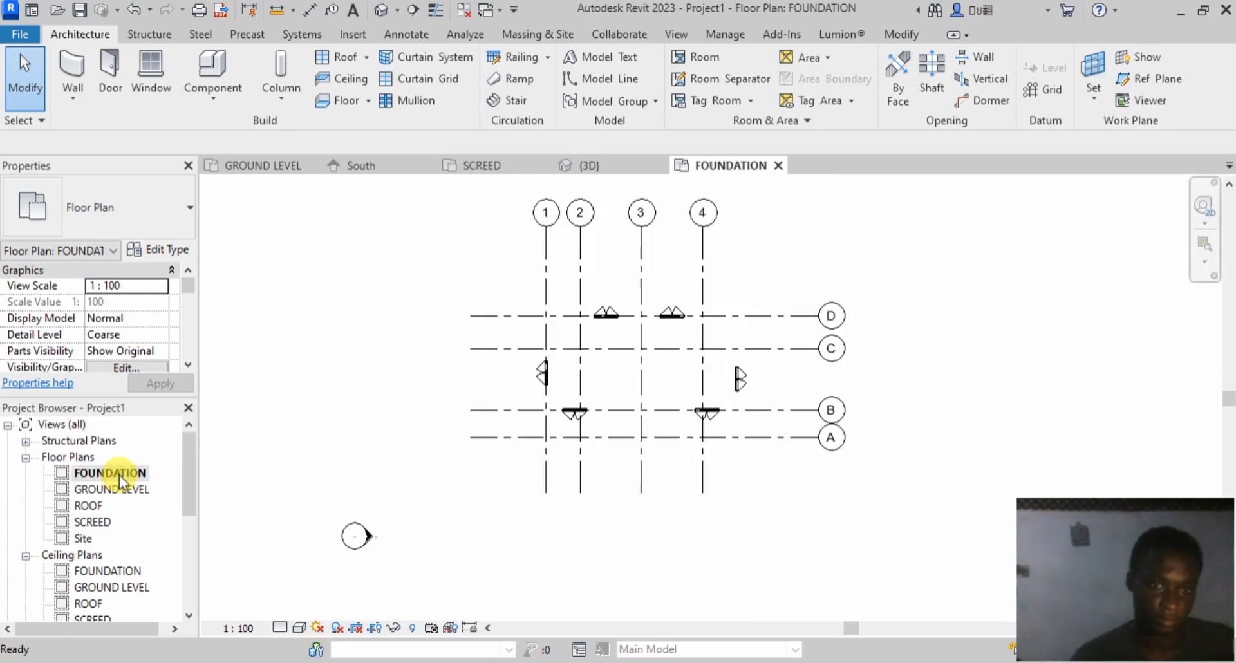
scroll(676, 296, up, 3)
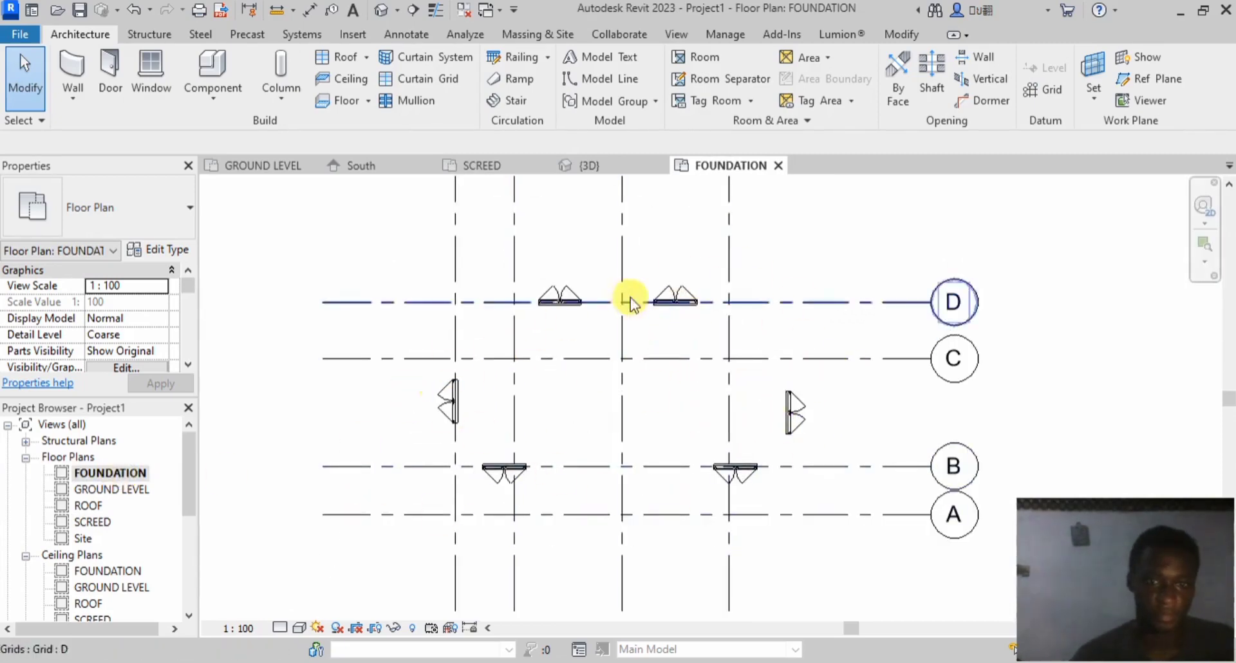
scroll(575, 285, up, 3)
click(566, 294)
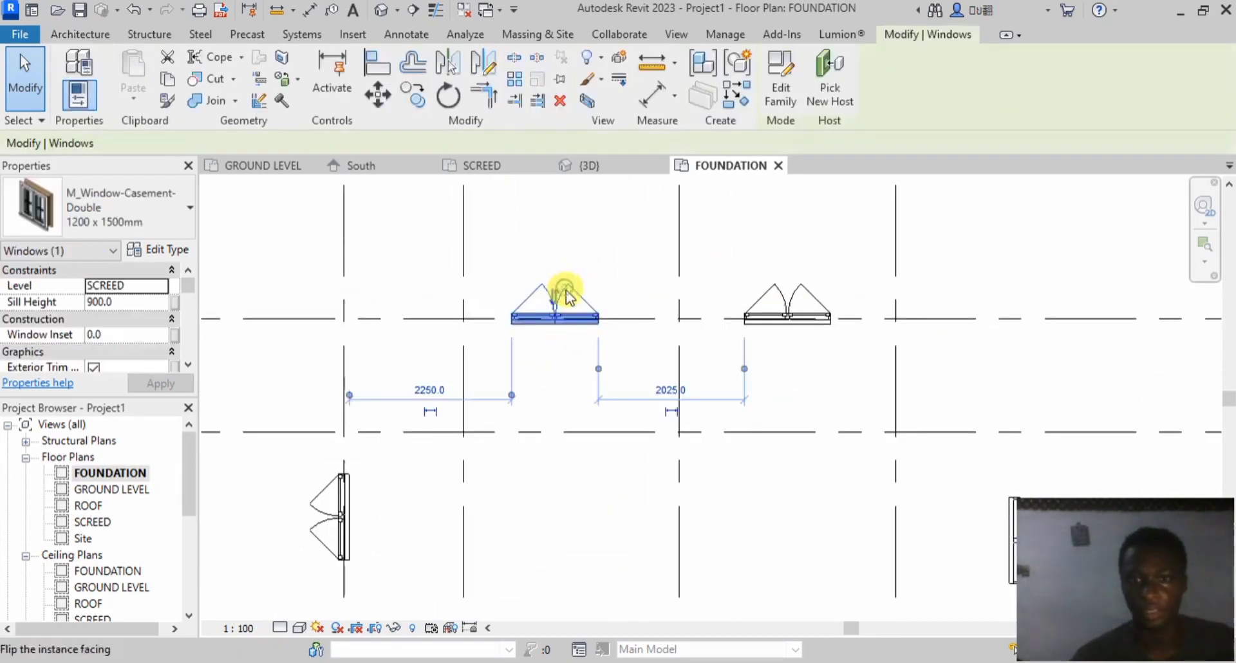
scroll(564, 354, down, 3)
click(347, 244)
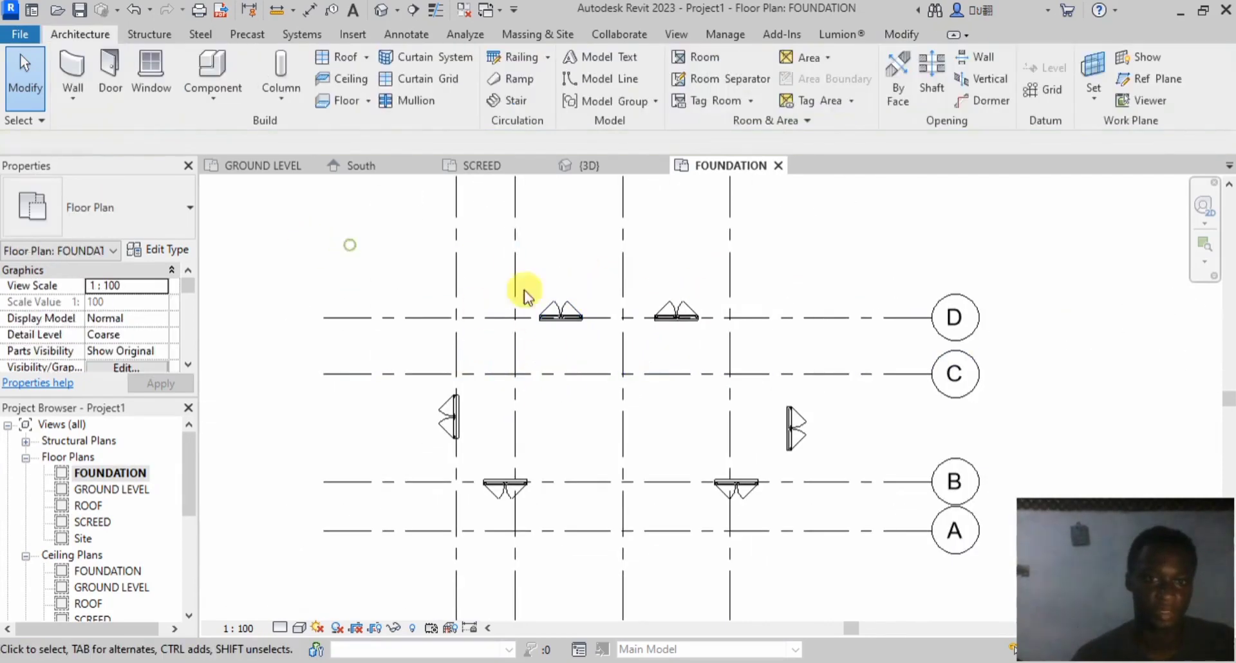
scroll(137, 334, down, 4)
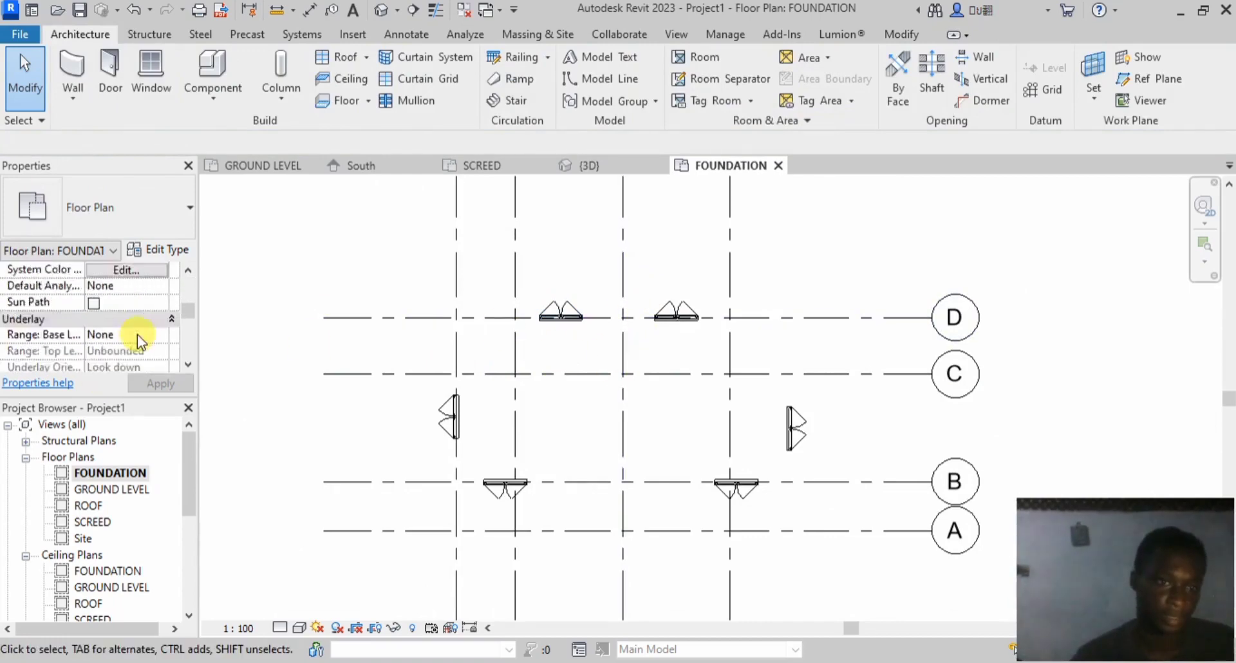
scroll(137, 334, up, 2)
Step: Set the plan's Underlay Base Level to SCREED in the Properties palette
click(140, 336)
click(159, 333)
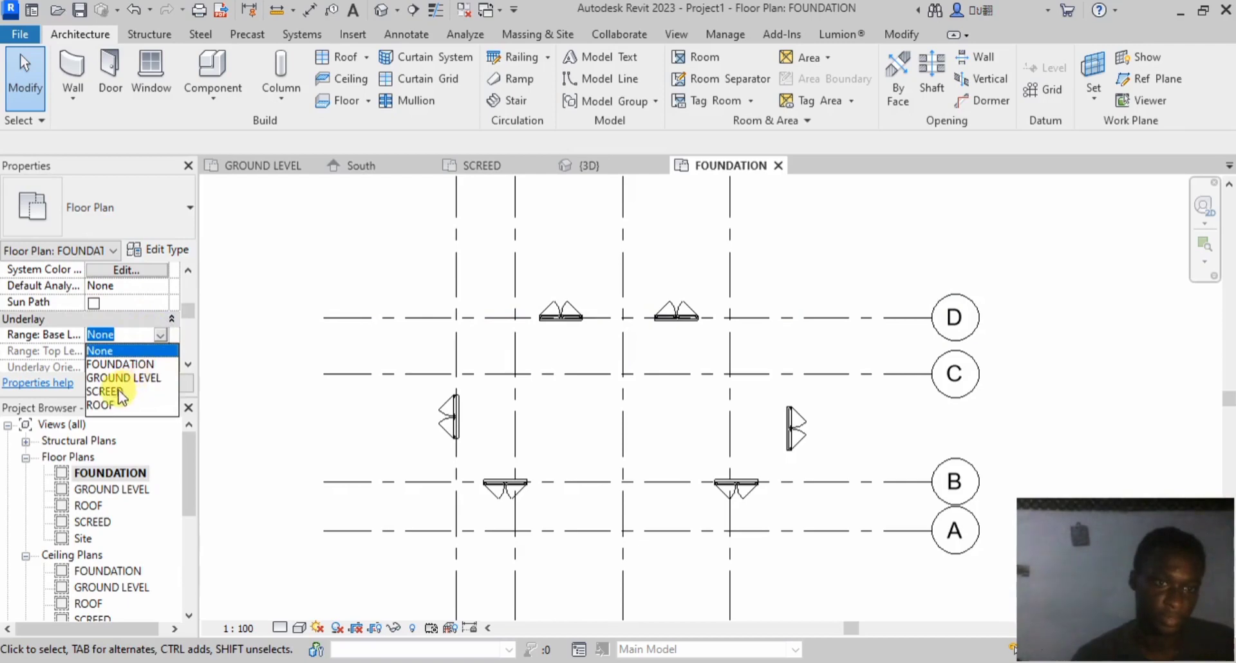
click(119, 395)
click(170, 376)
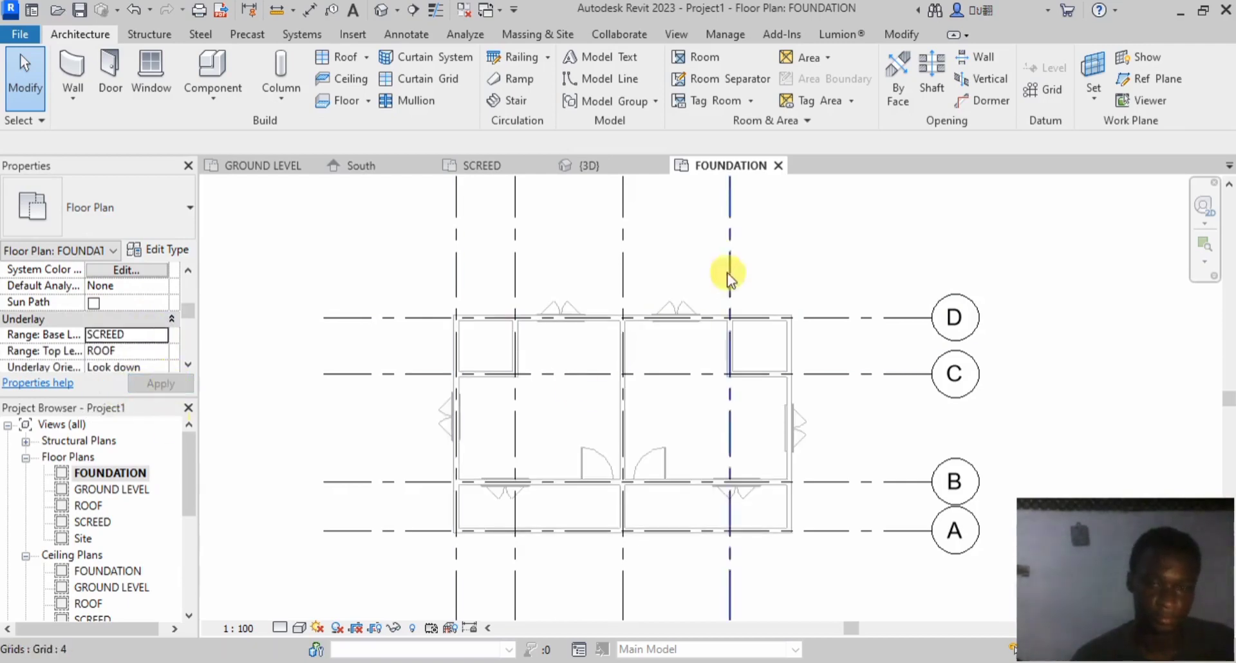
scroll(615, 338, up, 2)
scroll(615, 338, down, 2)
scroll(669, 394, up, 1)
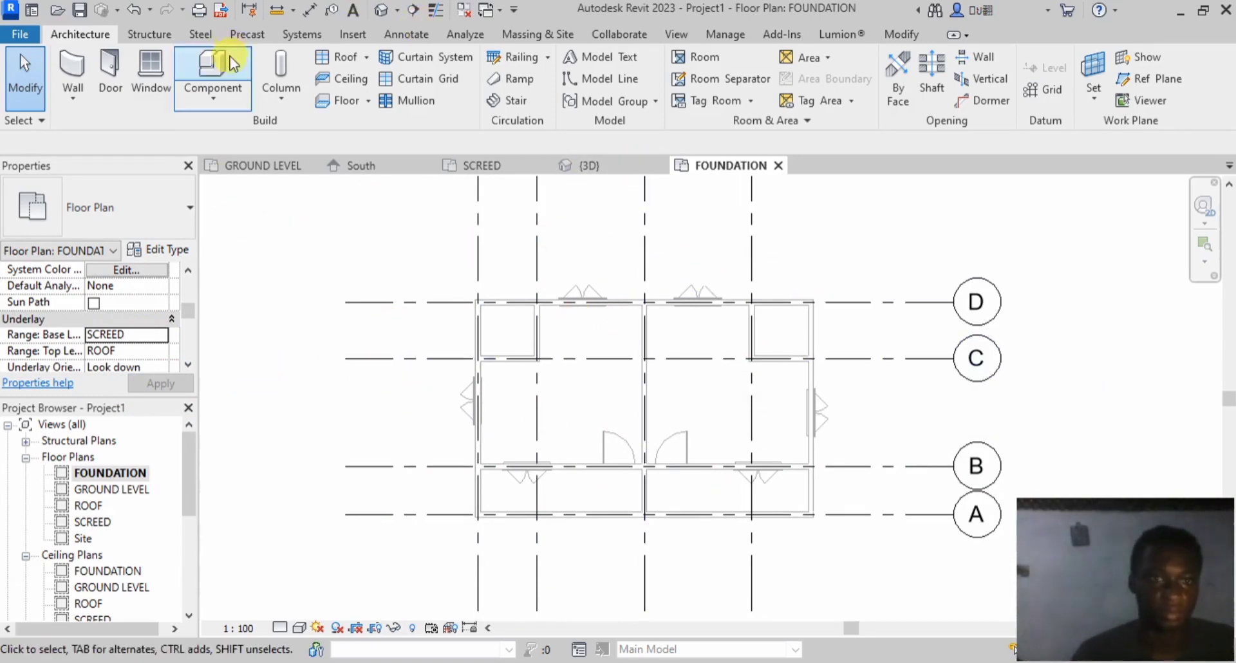
click(72, 68)
scroll(469, 293, up, 2)
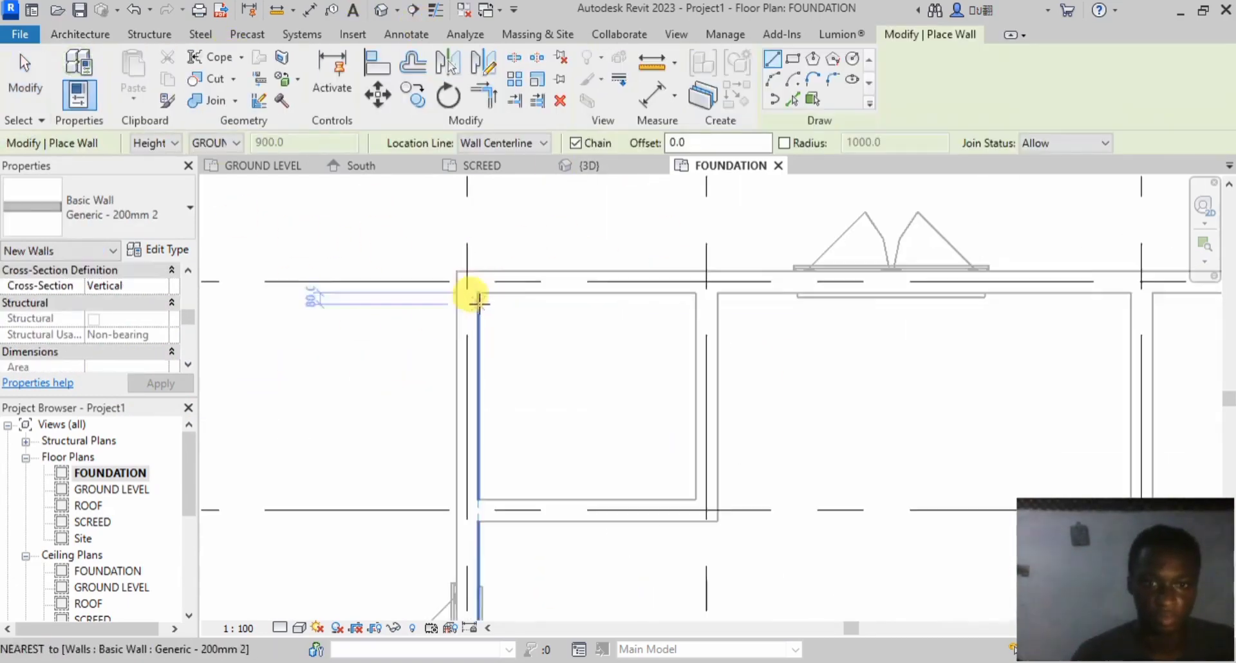
click(464, 281)
scroll(386, 289, down, 3)
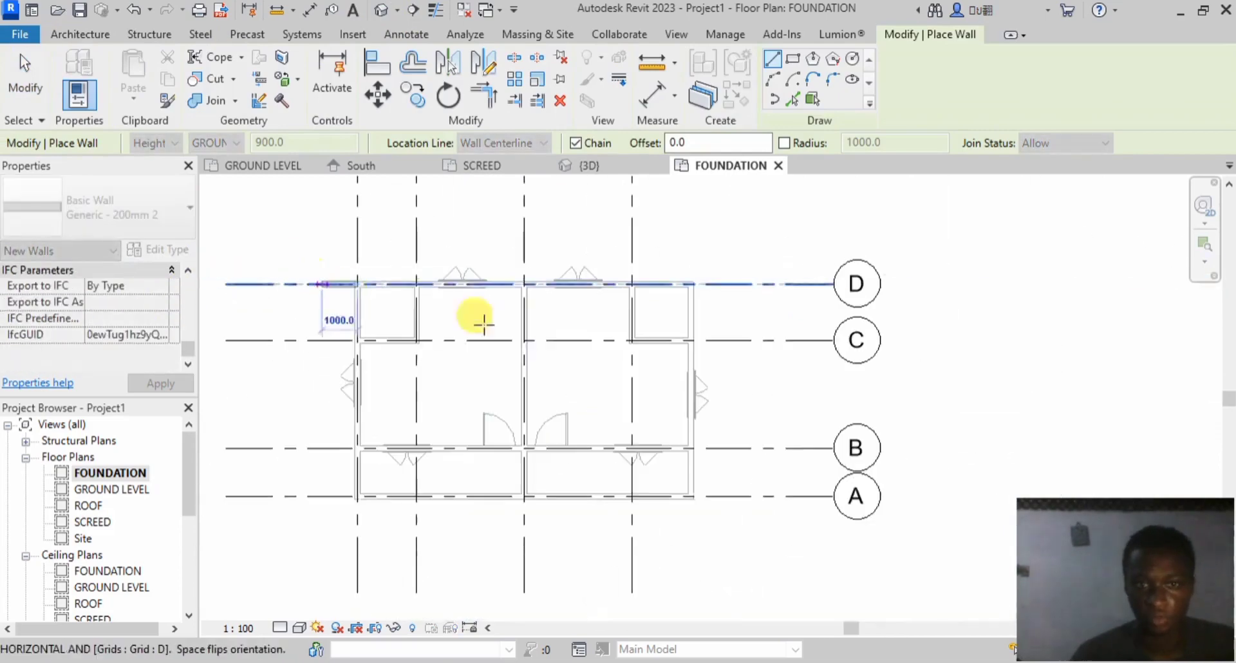
scroll(695, 286, up, 5)
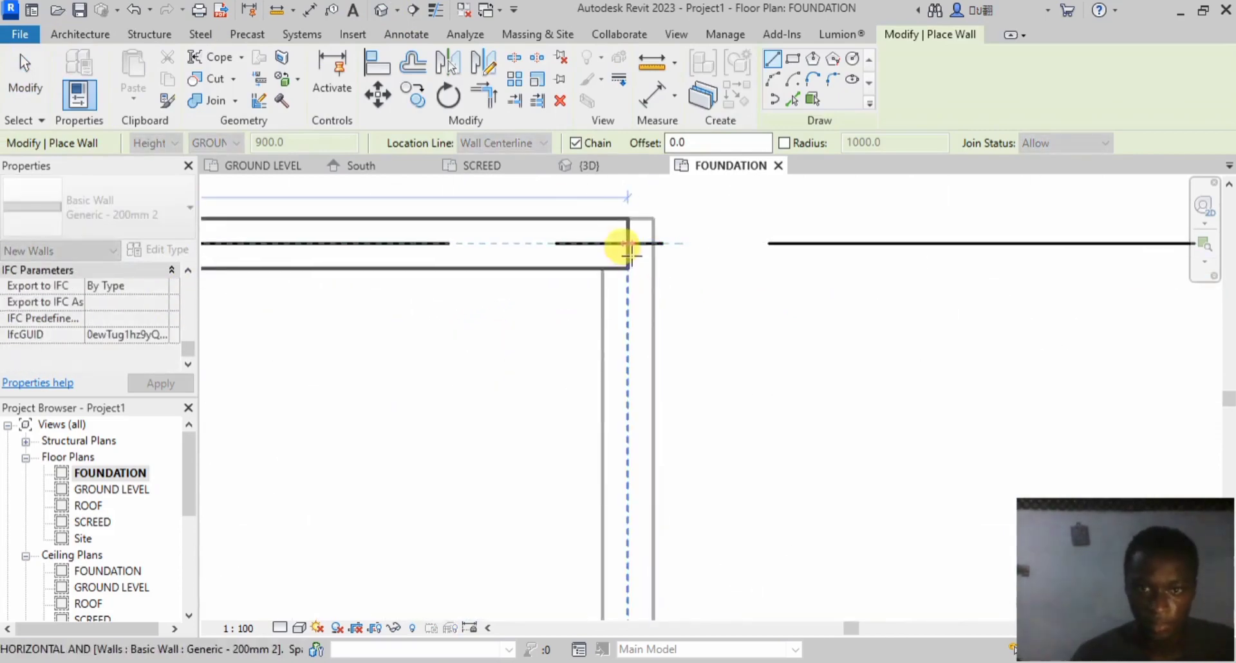
click(626, 243)
scroll(629, 240, down, 5)
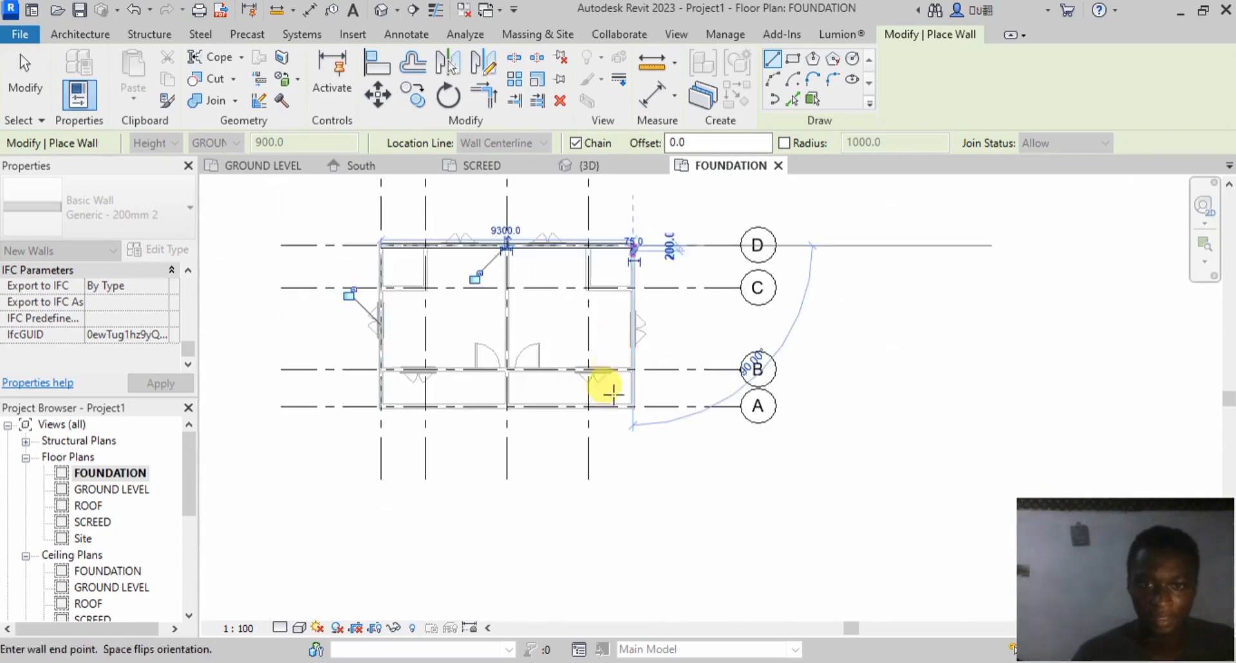
scroll(621, 407, up, 5)
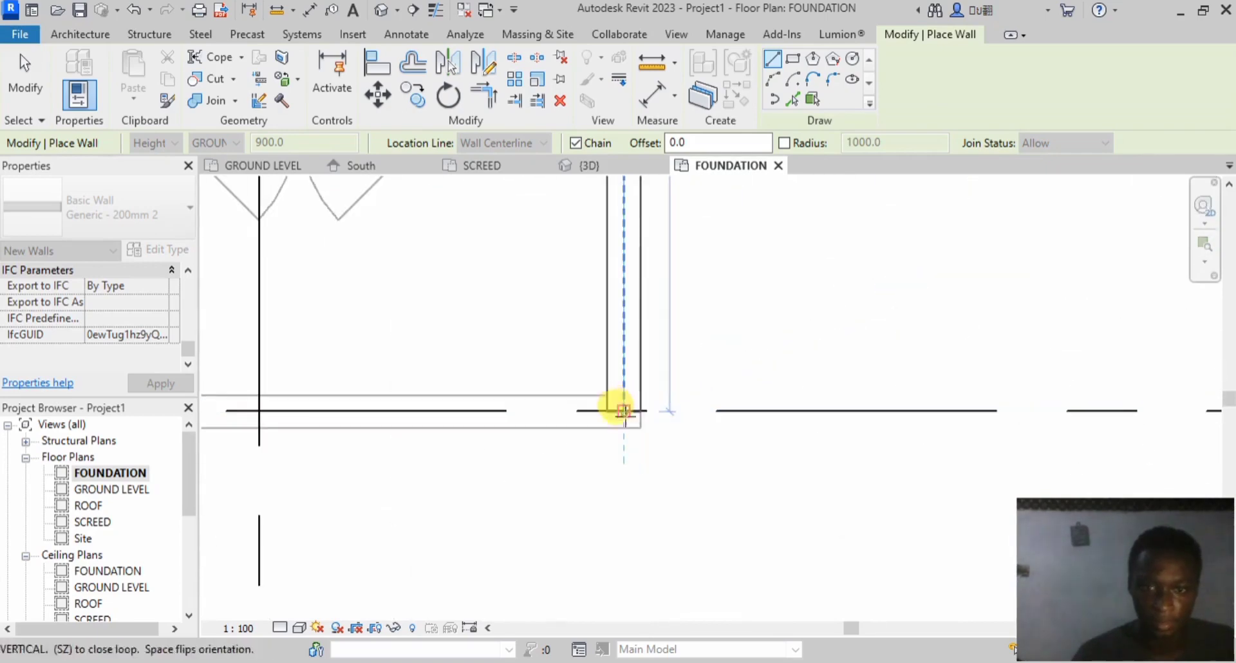
click(622, 410)
scroll(773, 425, down, 5)
scroll(444, 428, up, 5)
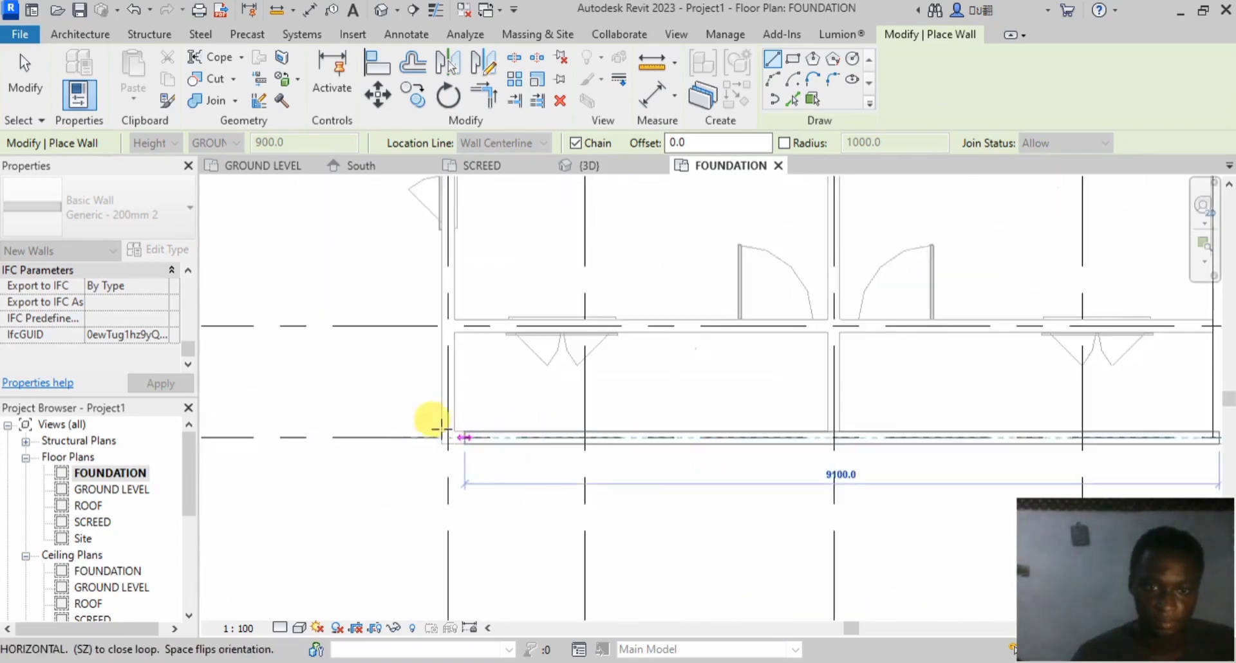
scroll(441, 428, up, 4)
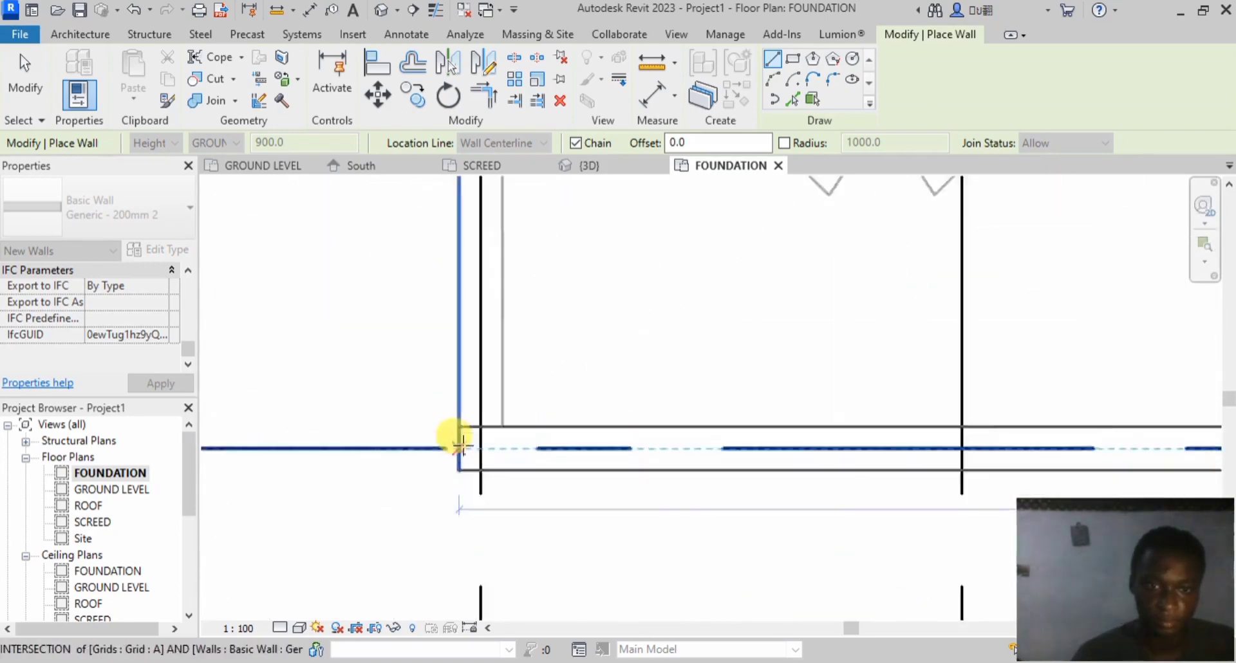
click(486, 538)
scroll(476, 528, down, 5)
scroll(480, 360, up, 4)
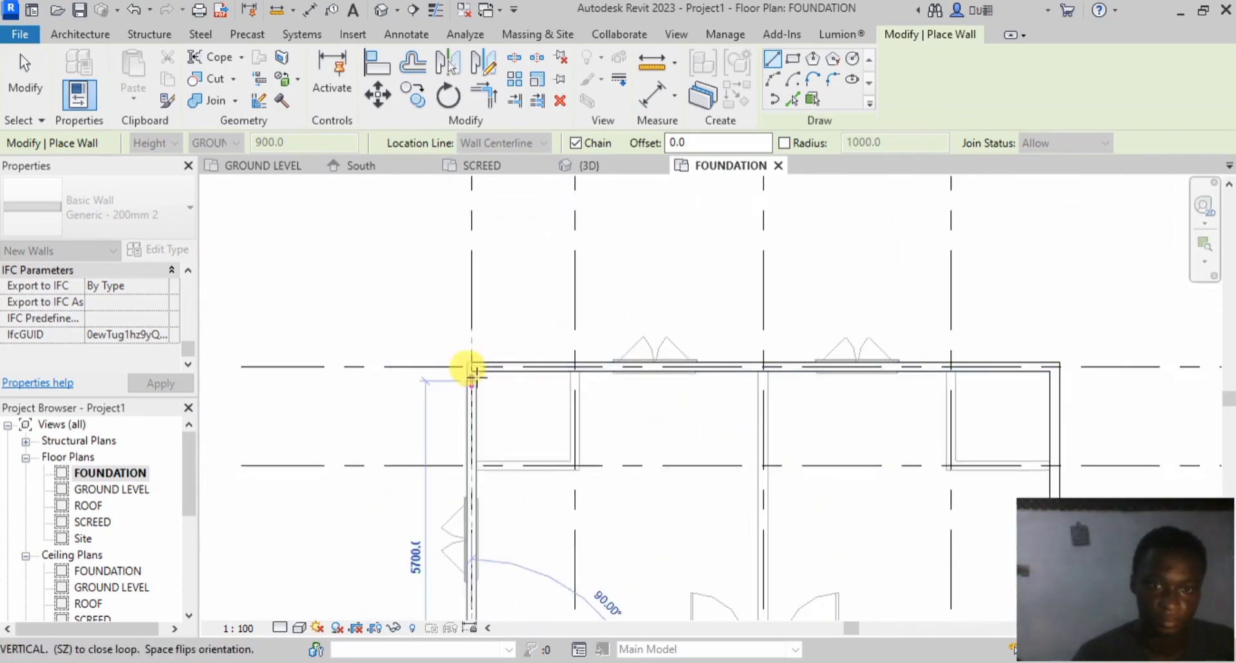
scroll(472, 370, up, 4)
click(454, 332)
scroll(454, 332, down, 2)
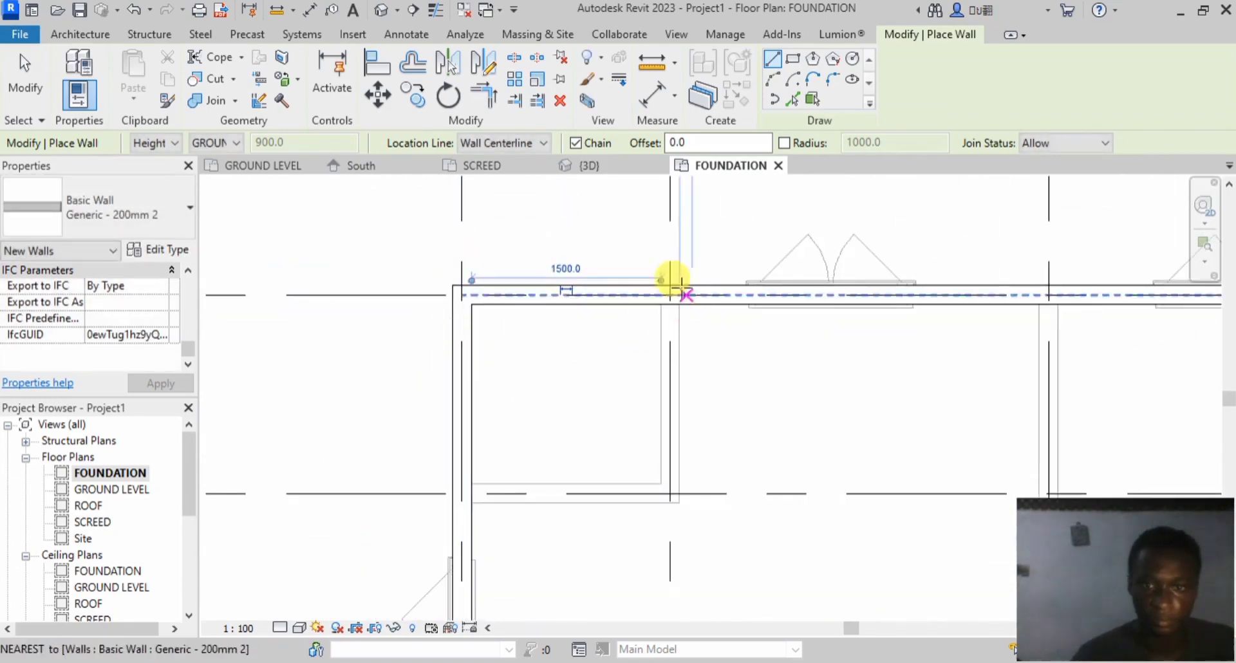
scroll(671, 280, up, 3)
click(670, 300)
scroll(666, 306, down, 2)
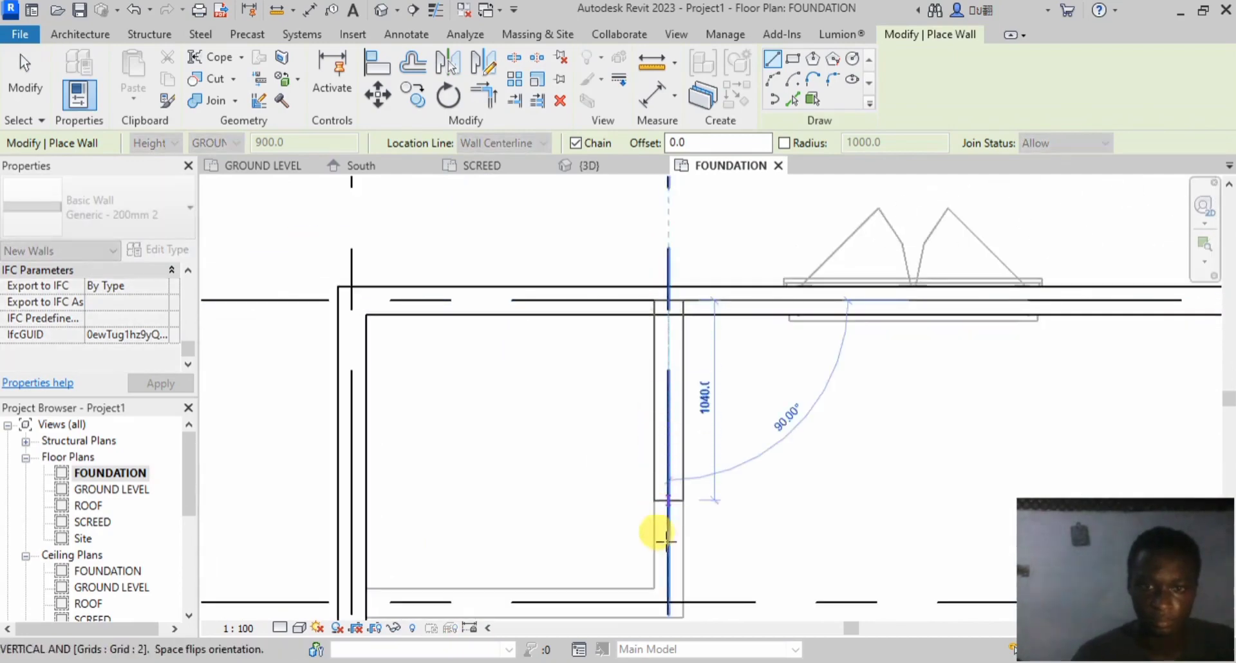
scroll(665, 499, up, 4)
scroll(669, 504, up, 2)
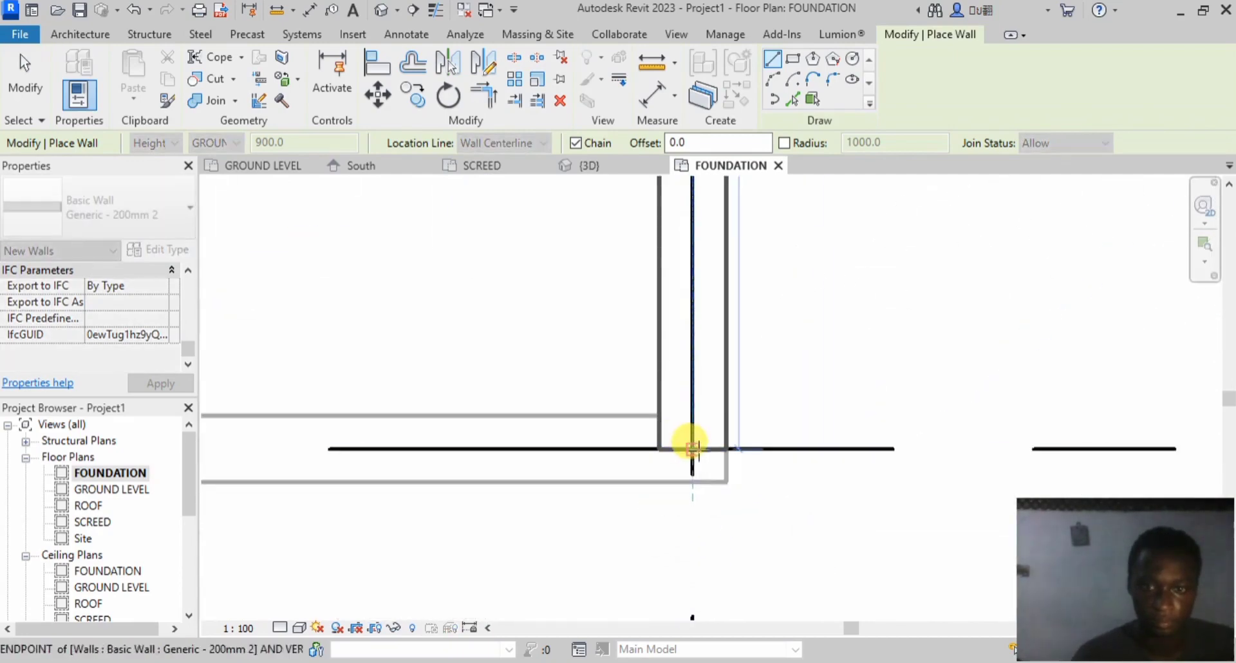
click(692, 449)
scroll(828, 463, down, 2)
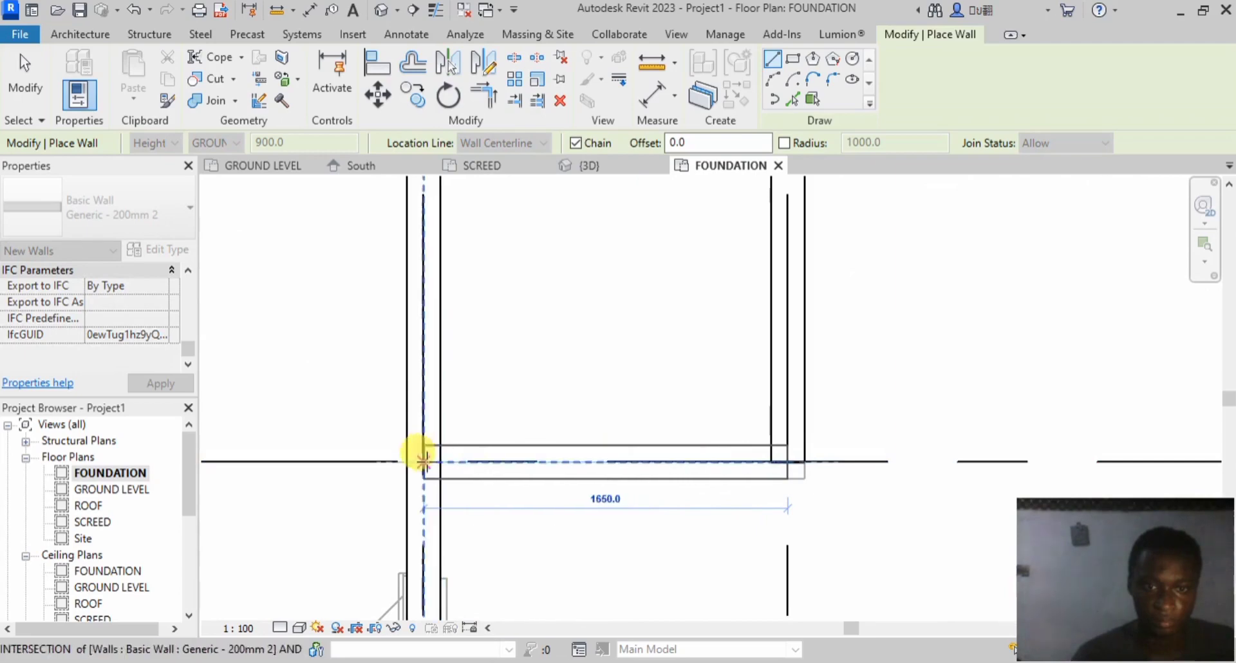
click(423, 461)
scroll(360, 370, down, 2)
scroll(590, 302, up, 3)
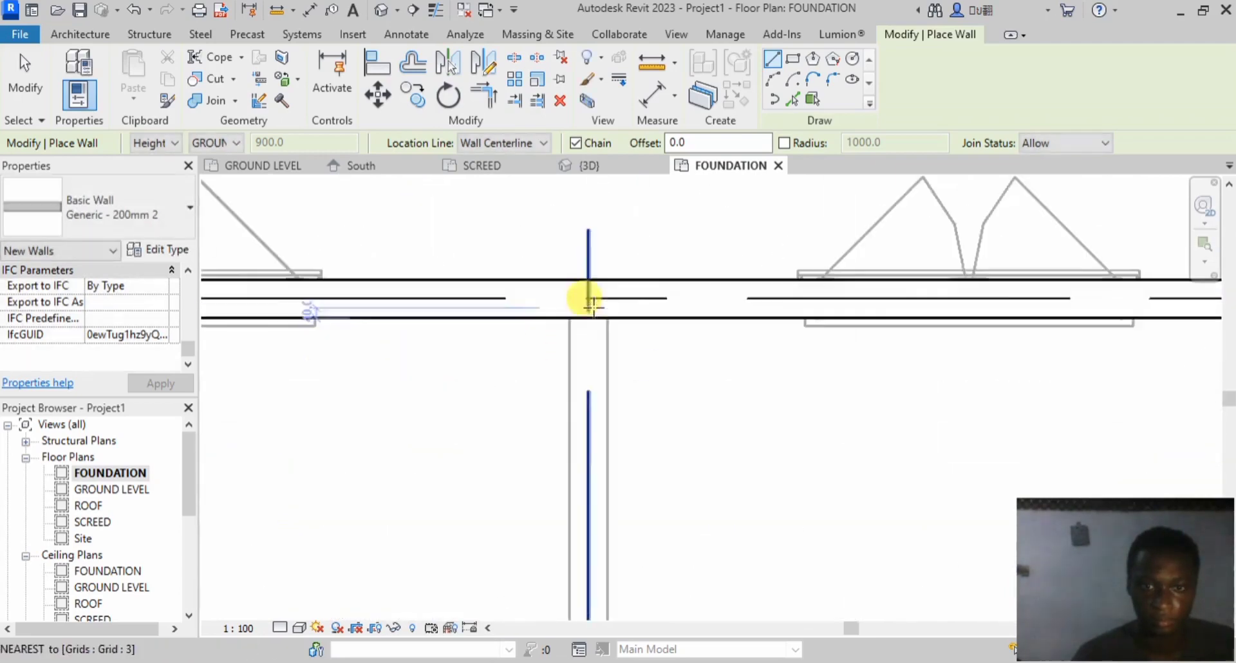
click(583, 298)
scroll(579, 283, down, 3)
scroll(581, 425, up, 2)
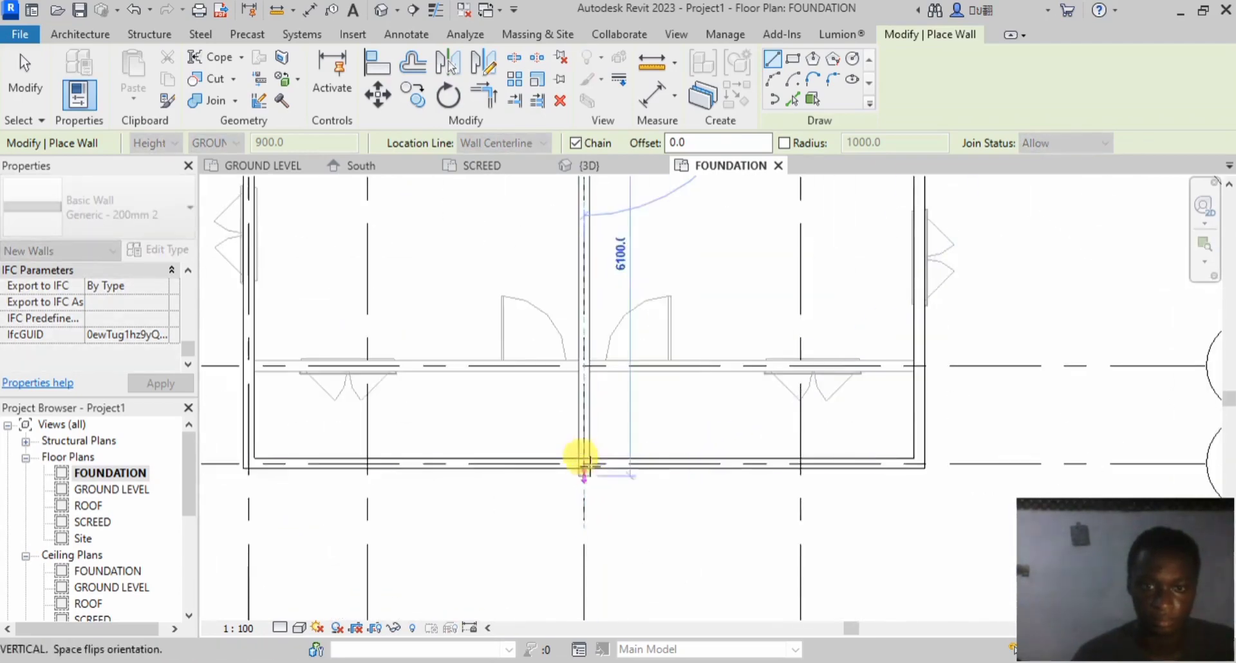
scroll(582, 460, up, 2)
click(582, 457)
scroll(554, 425, down, 3)
scroll(297, 345, up, 3)
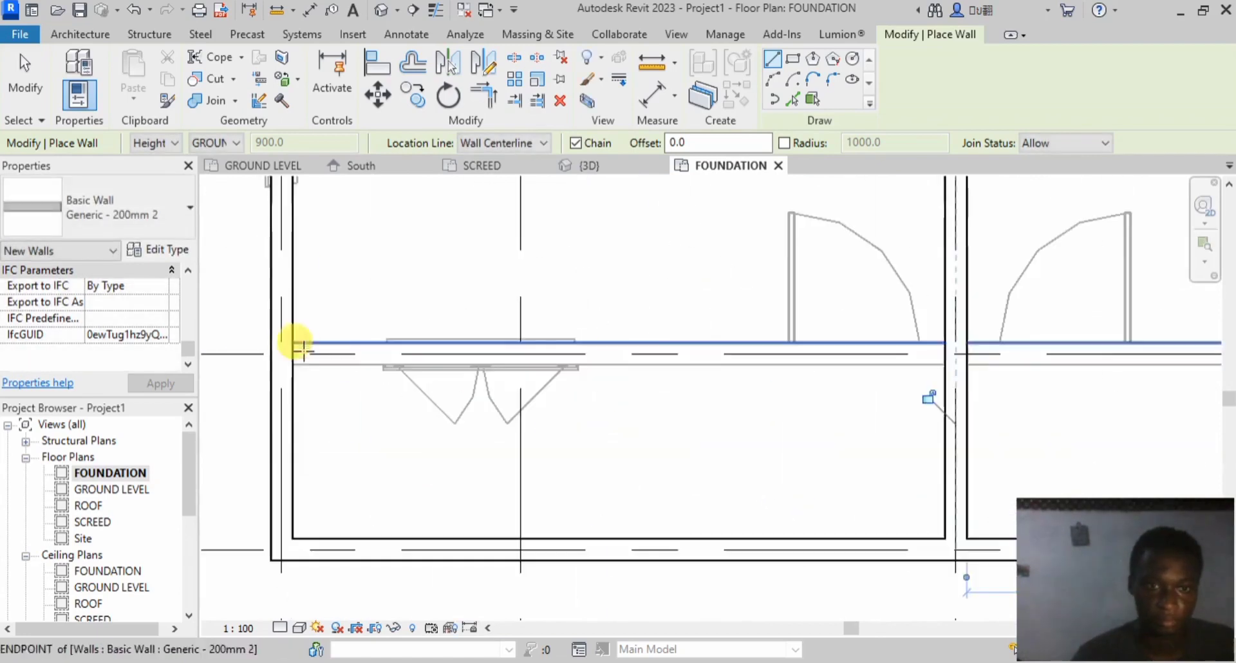
click(277, 348)
scroll(277, 345, down, 1)
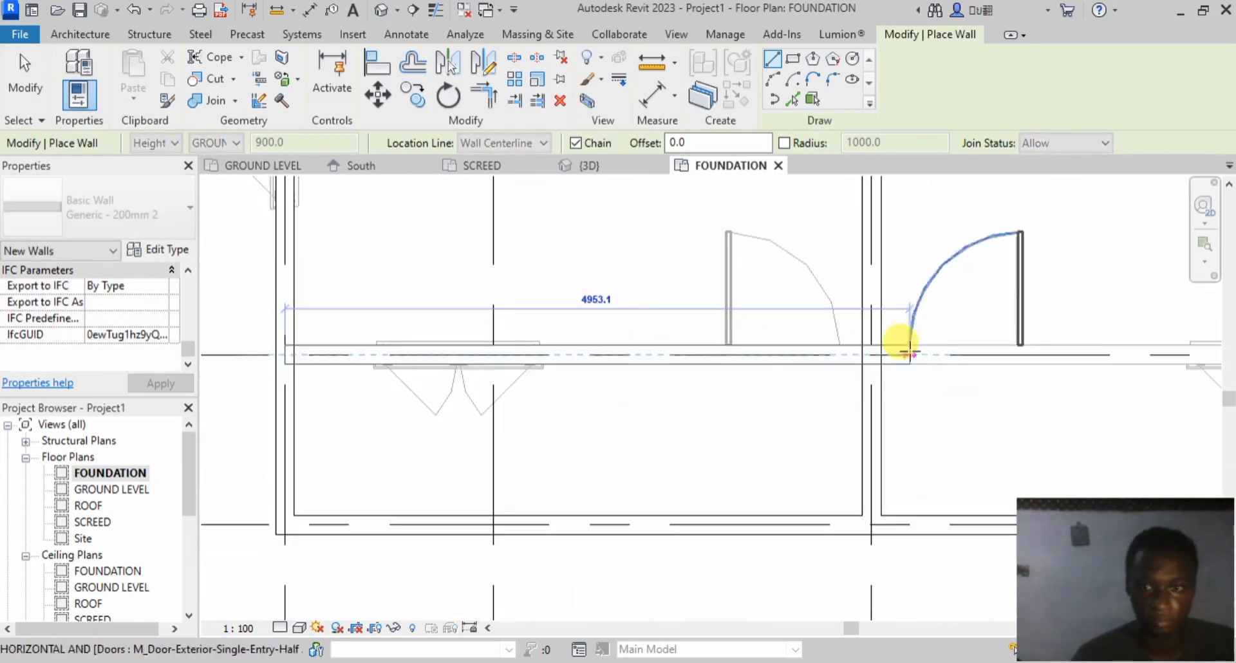
click(871, 354)
scroll(510, 339, down, 2)
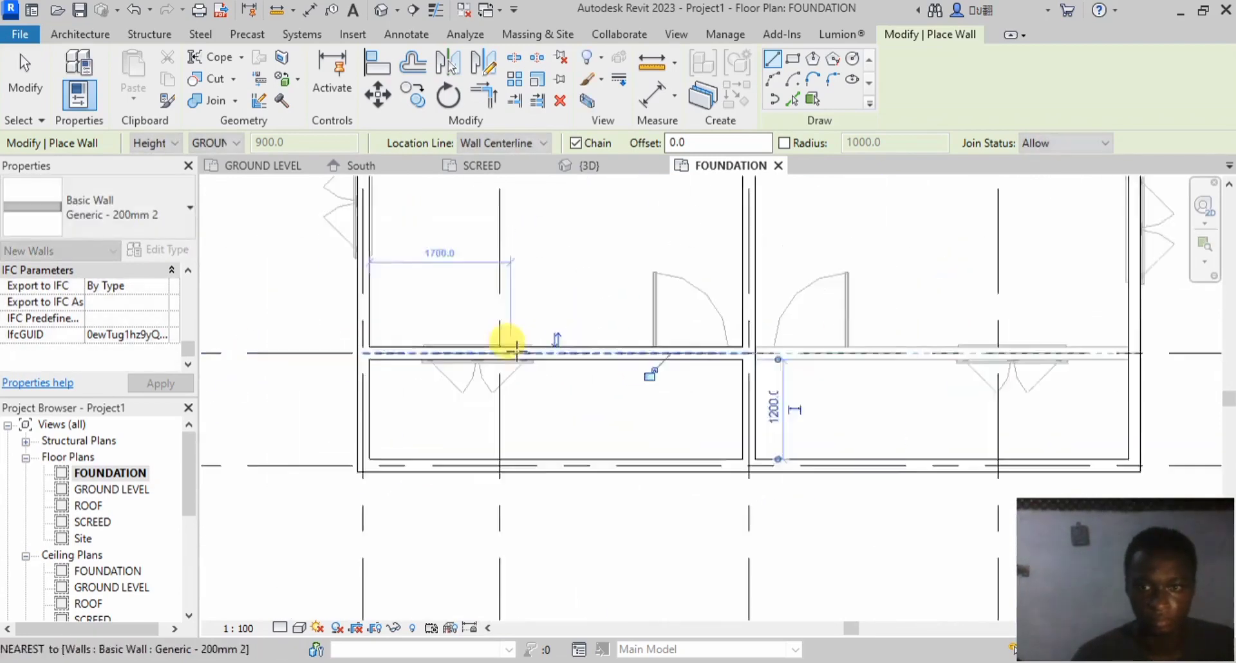
scroll(703, 354, up, 4)
key(Escape)
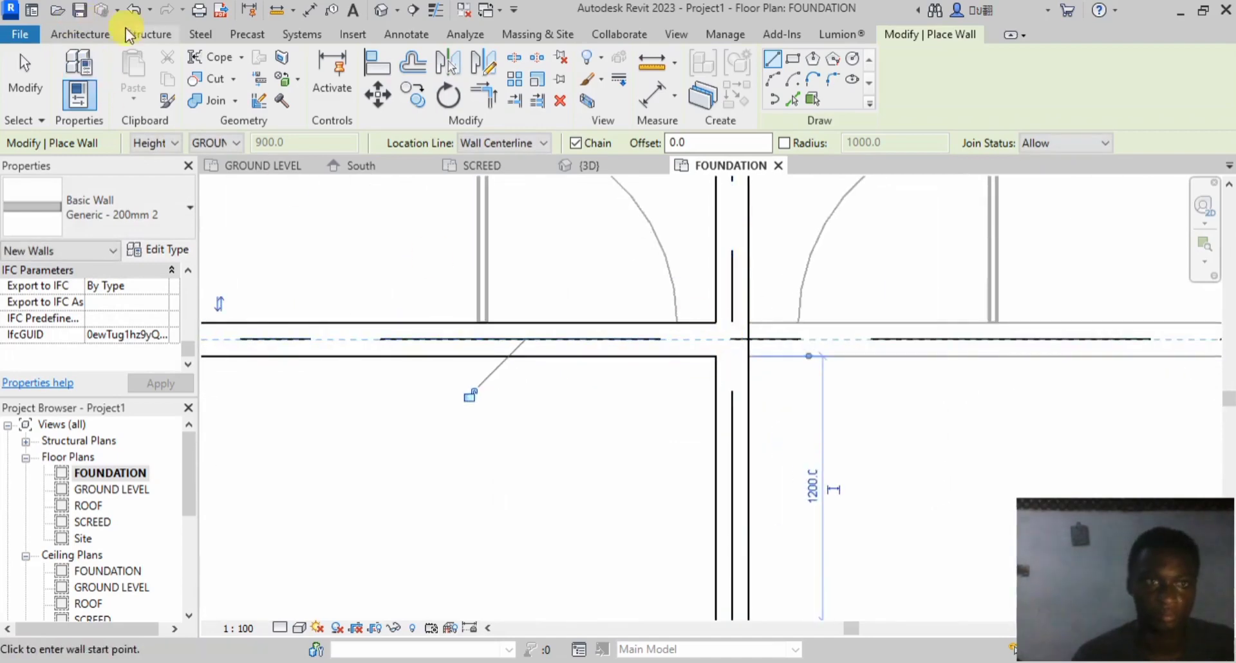
click(132, 11)
scroll(545, 316, down, 2)
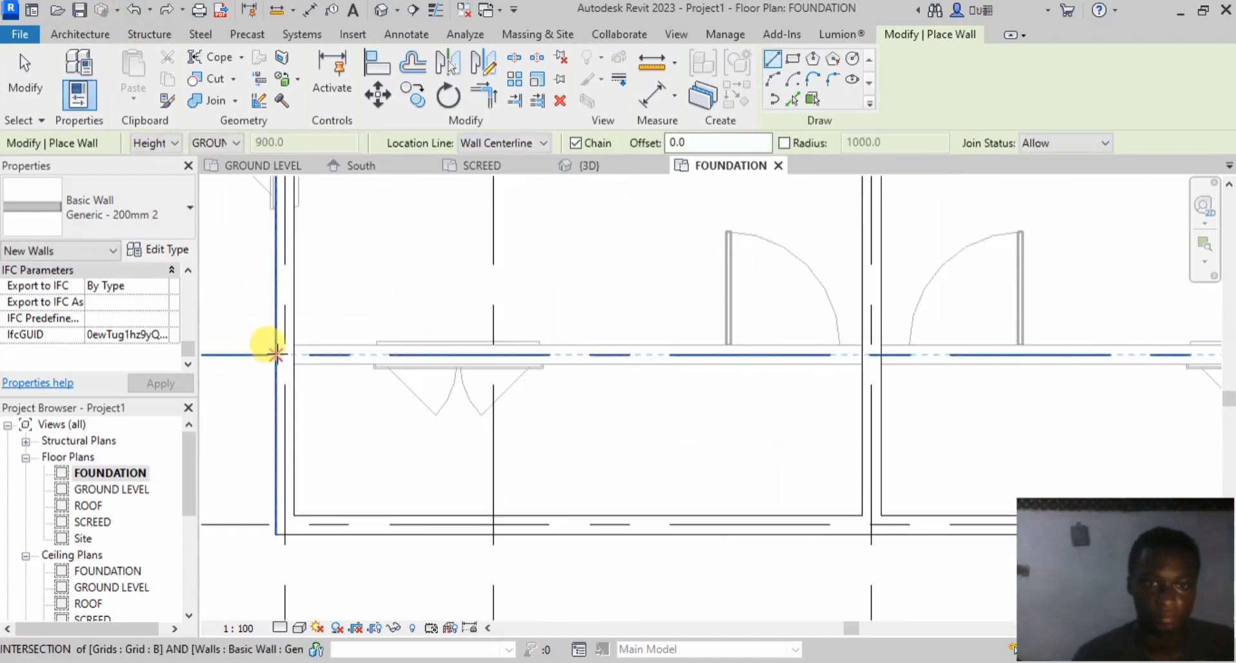
click(284, 354)
scroll(289, 341, down, 3)
scroll(585, 336, up, 5)
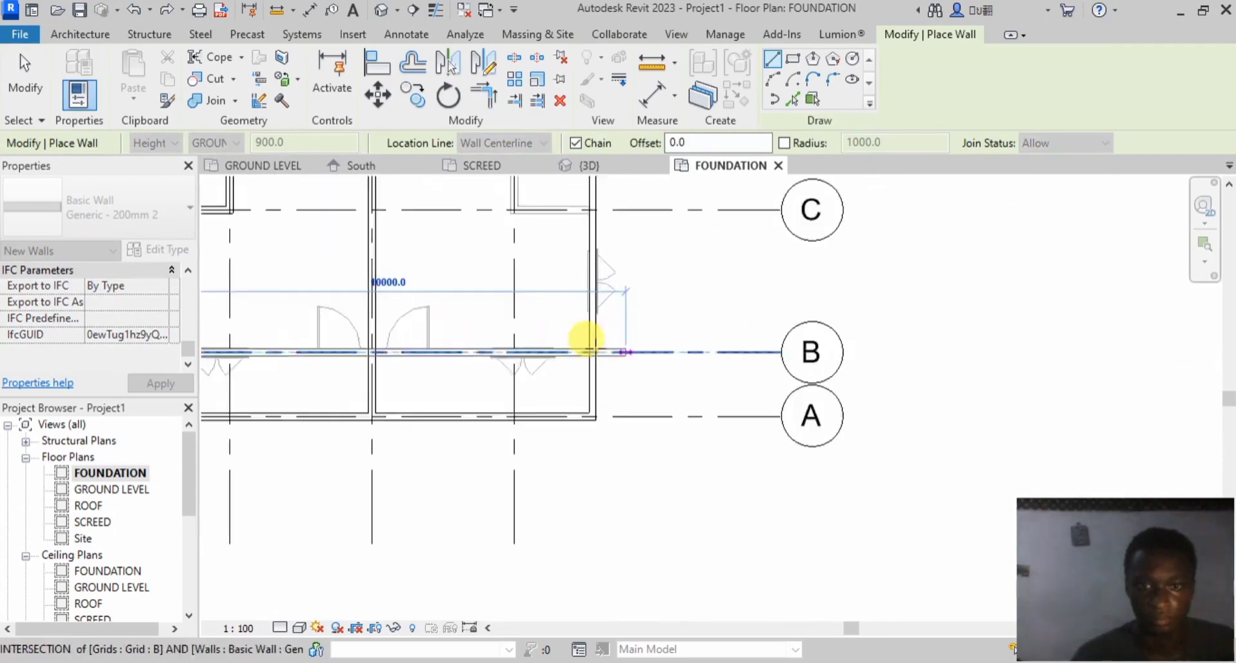
click(570, 353)
key(Escape)
scroll(872, 399, down, 3)
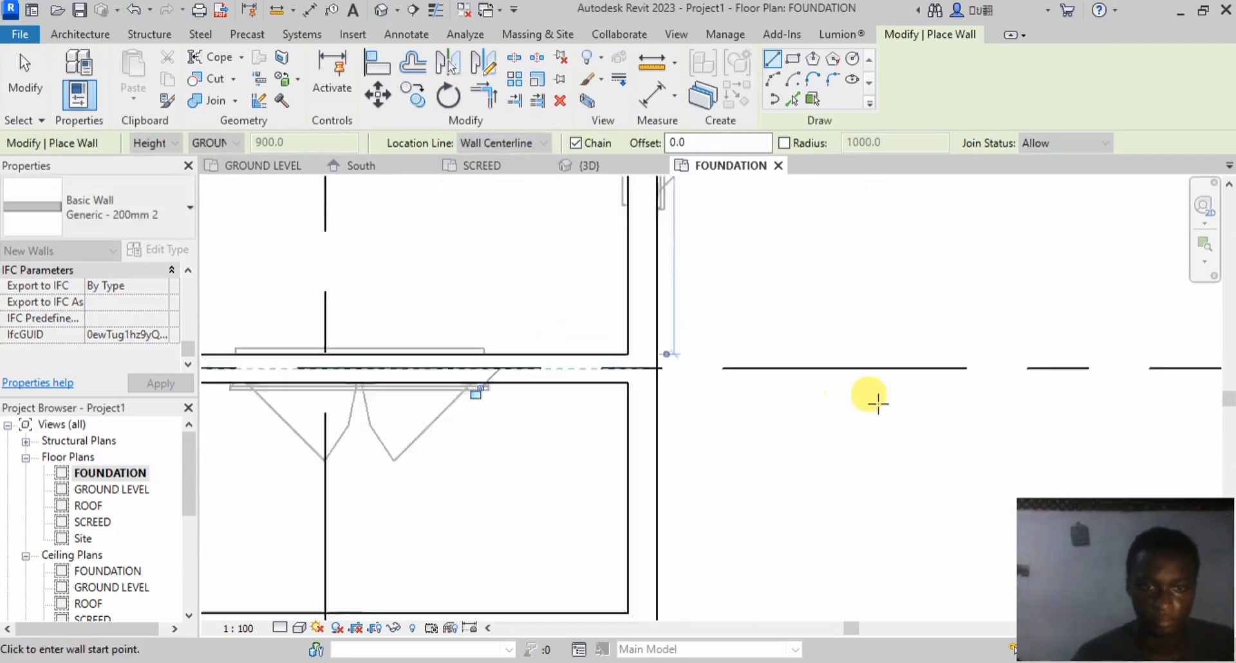
scroll(811, 405, down, 2)
scroll(767, 234, up, 5)
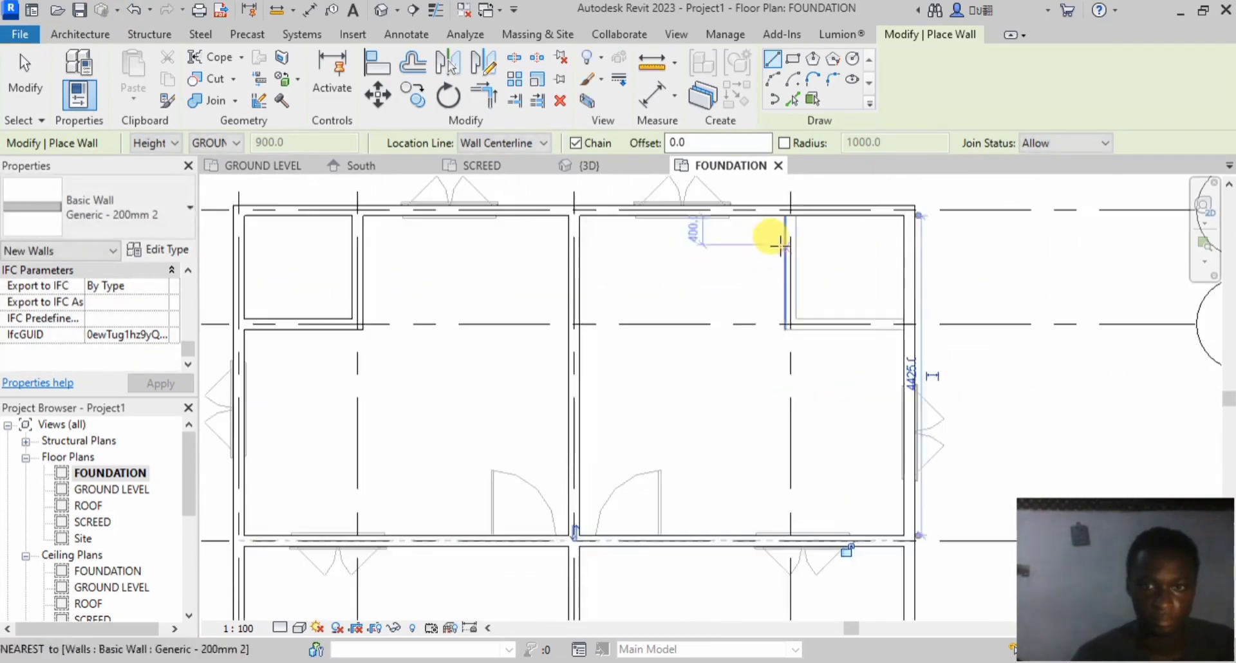
click(792, 205)
click(793, 421)
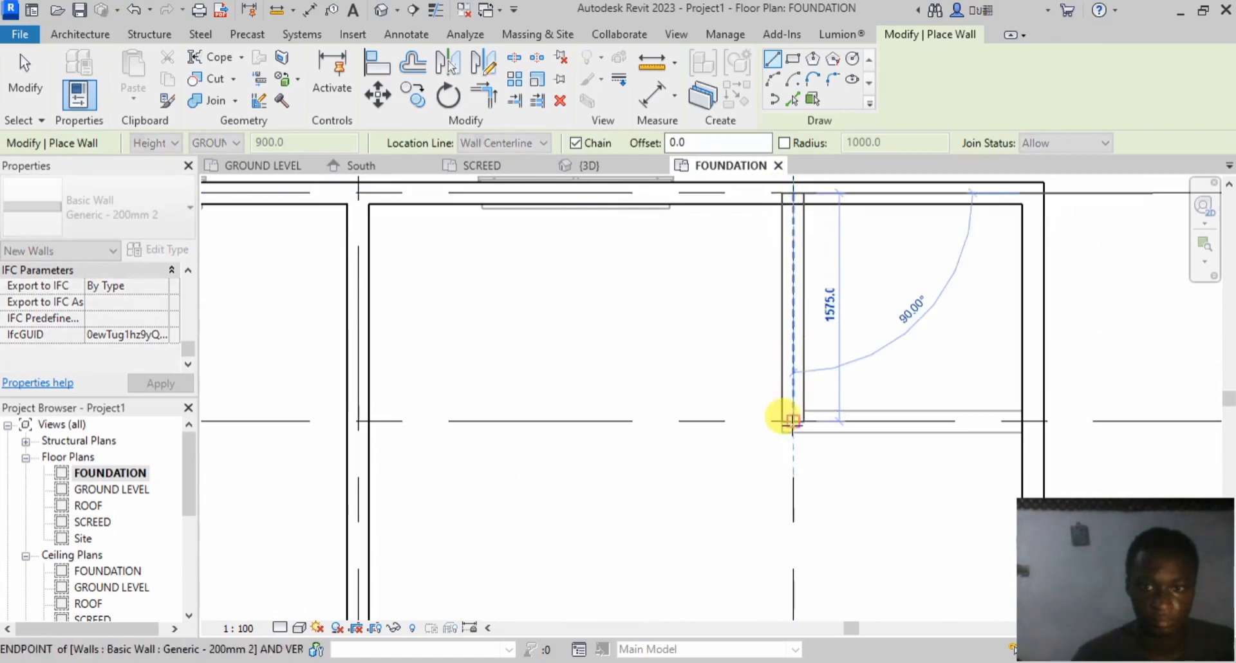
click(1029, 421)
key(Escape)
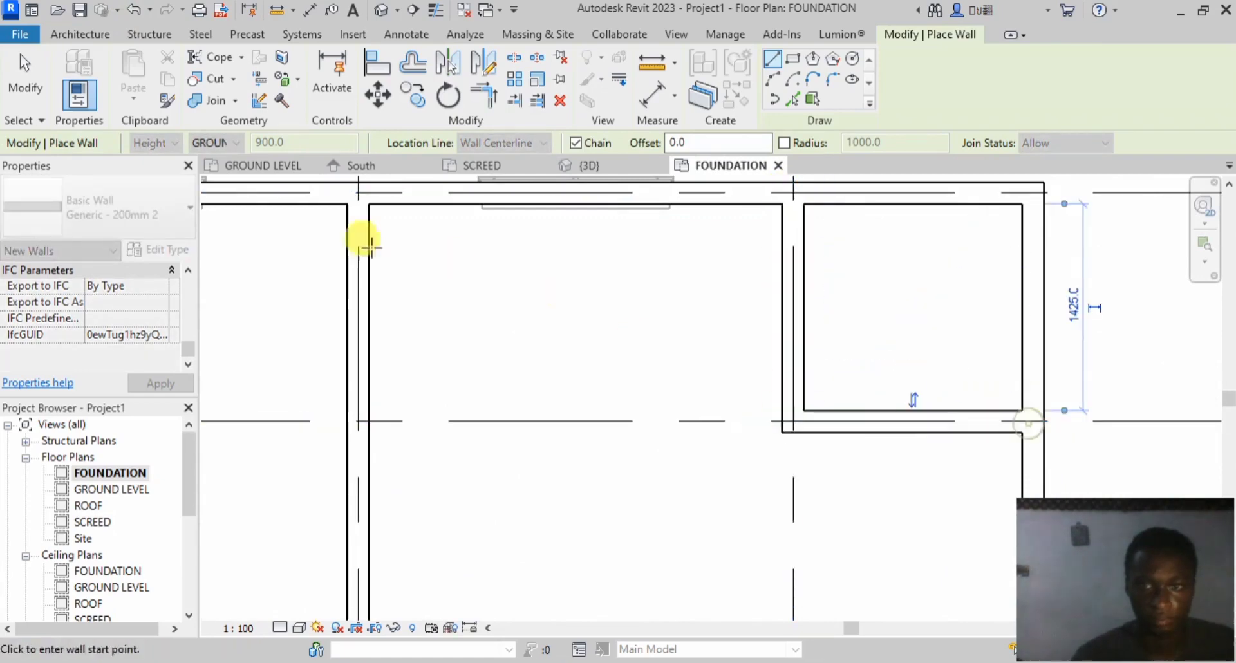
key(Escape)
scroll(736, 361, down, 5)
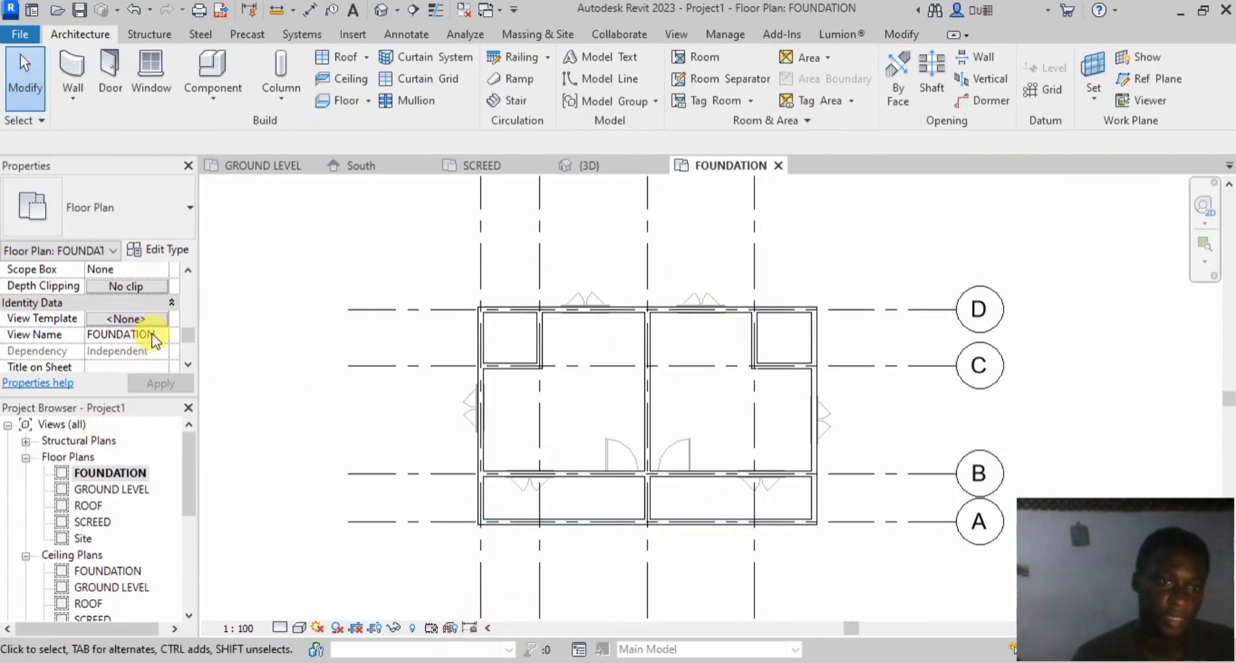
scroll(104, 348, up, 1)
scroll(105, 347, down, 4)
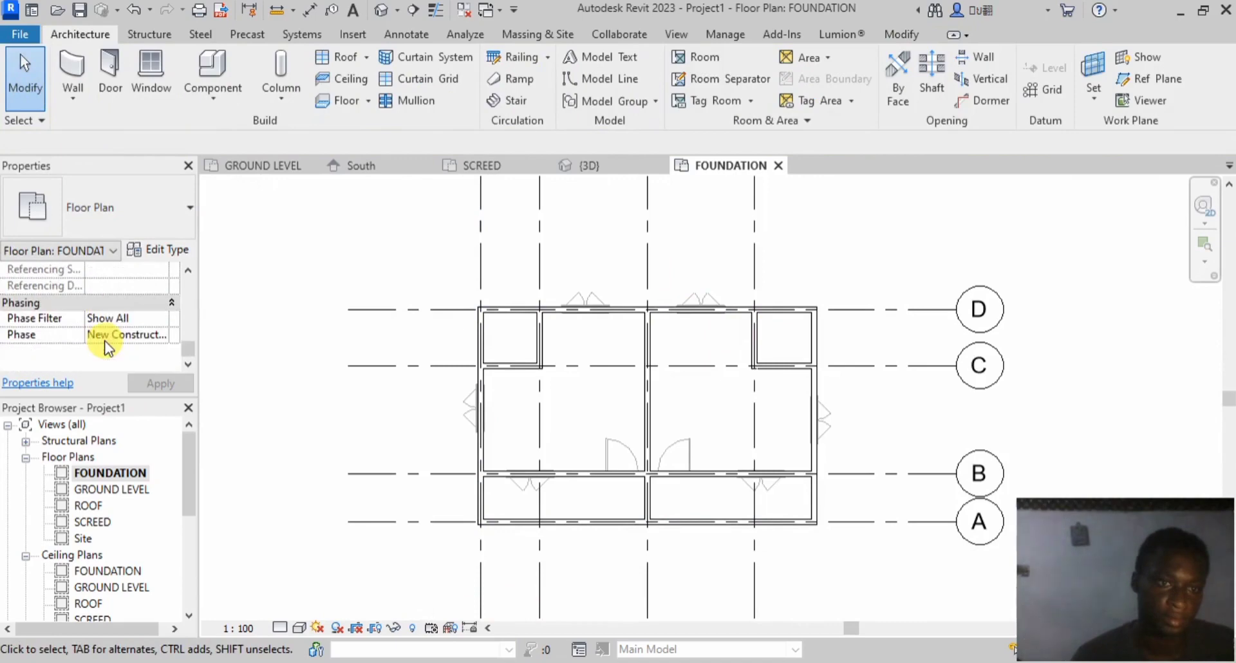
scroll(104, 348, up, 5)
scroll(108, 347, up, 2)
Step: Set the FOUNDATION plan's underlay base level to None and apply it
scroll(116, 340, down, 2)
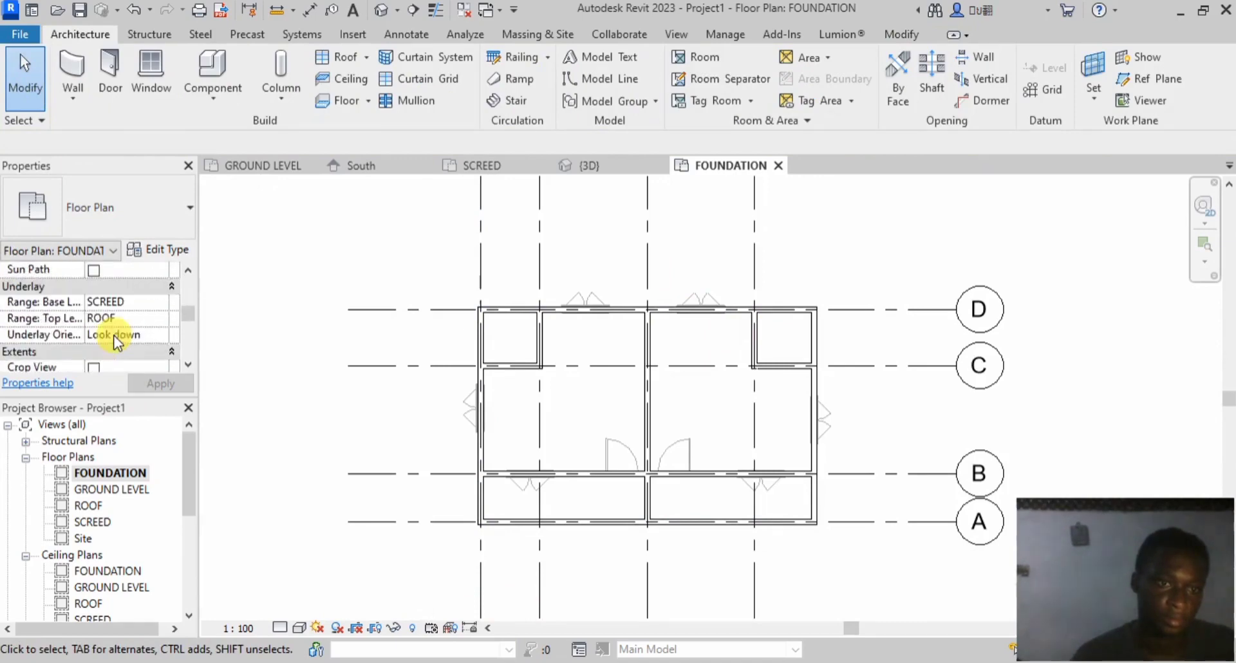
click(165, 302)
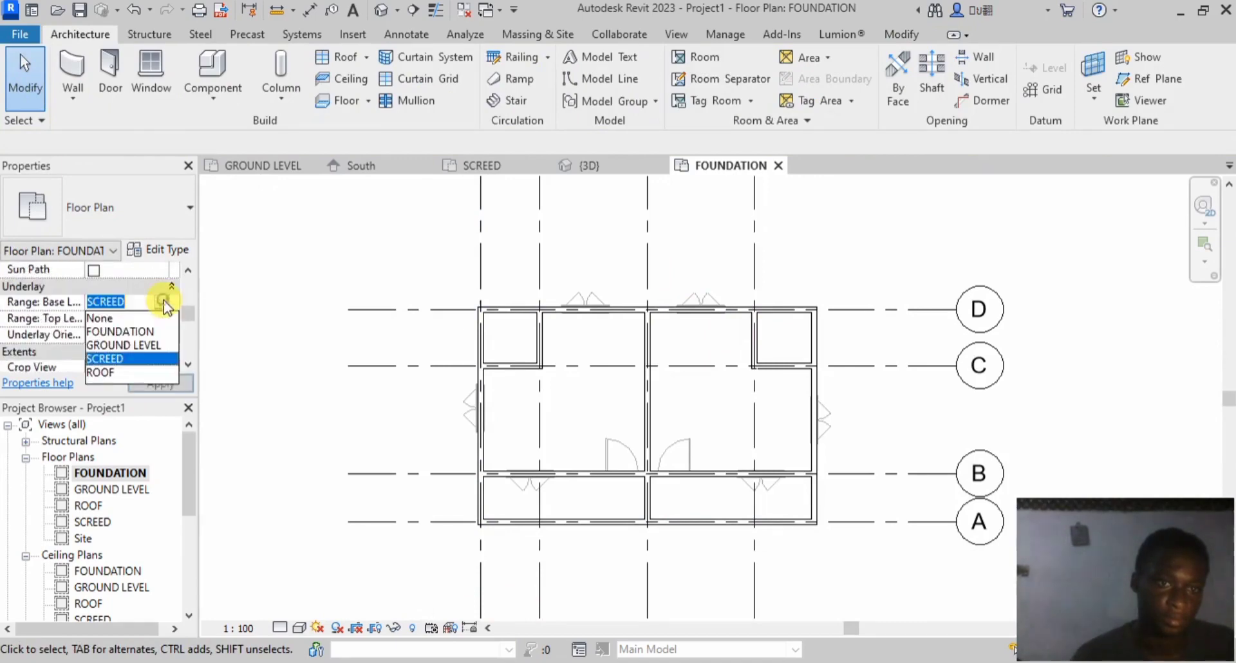
click(102, 318)
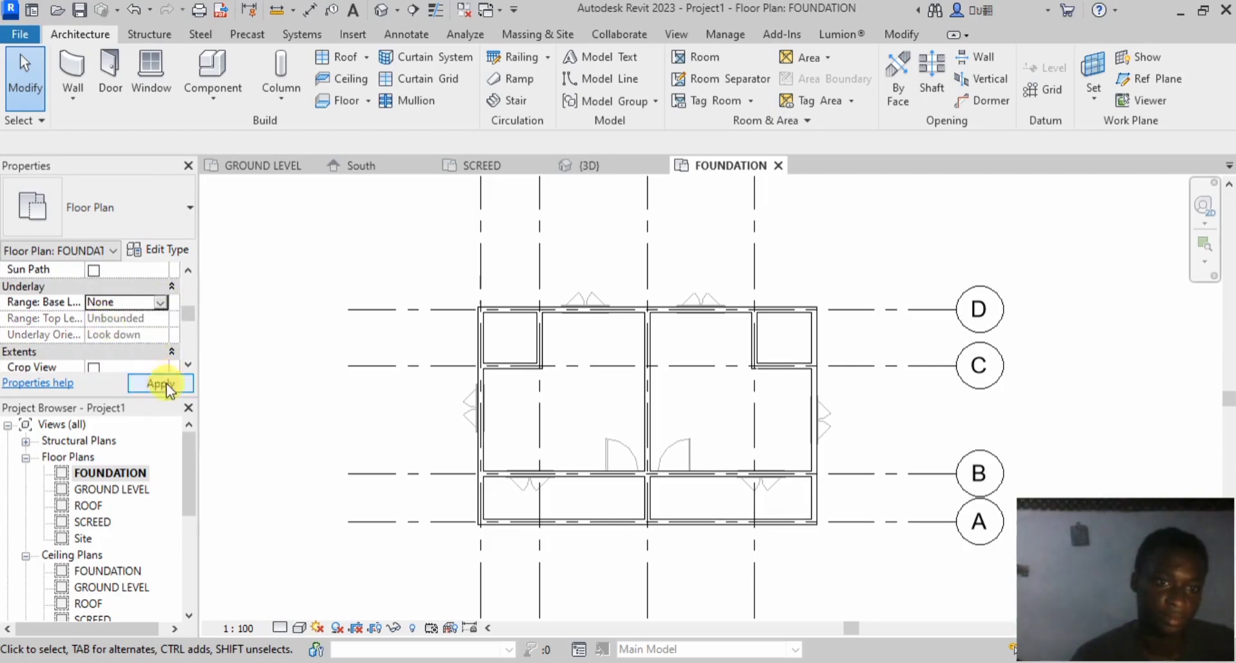
click(166, 383)
Step: Select all windows visible in the view and hide them in this view
click(593, 299)
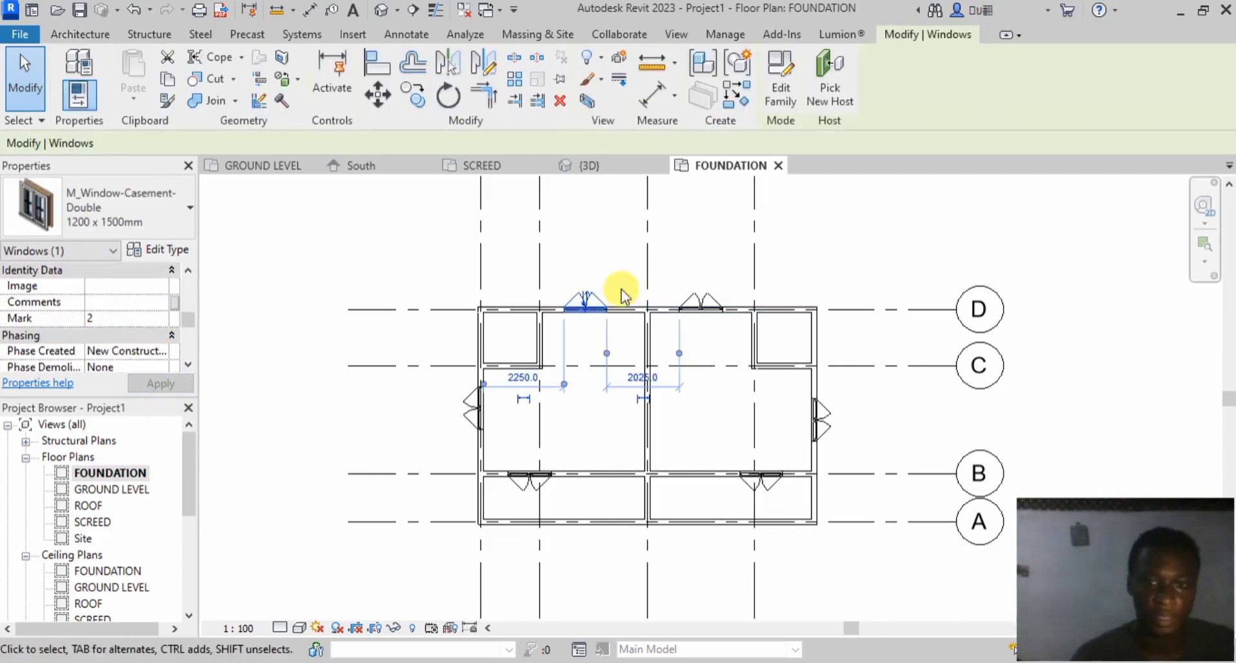
right_click(694, 304)
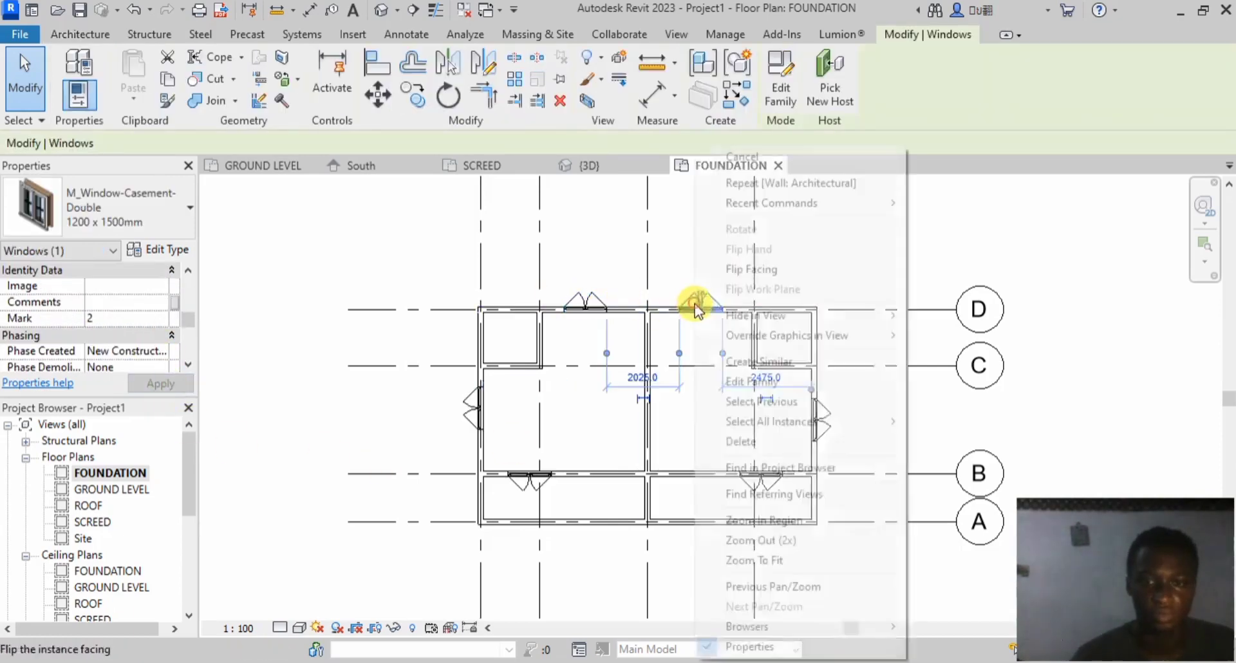
click(577, 297)
click(577, 299)
right_click(578, 298)
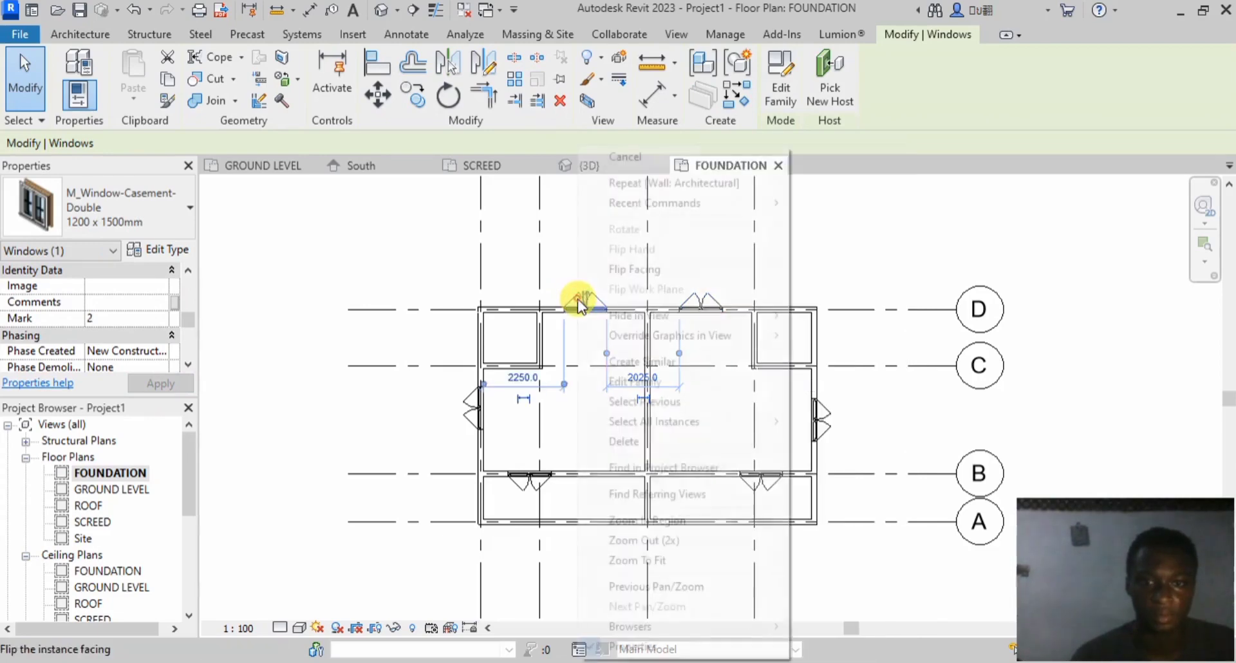
mouse_move(658, 424)
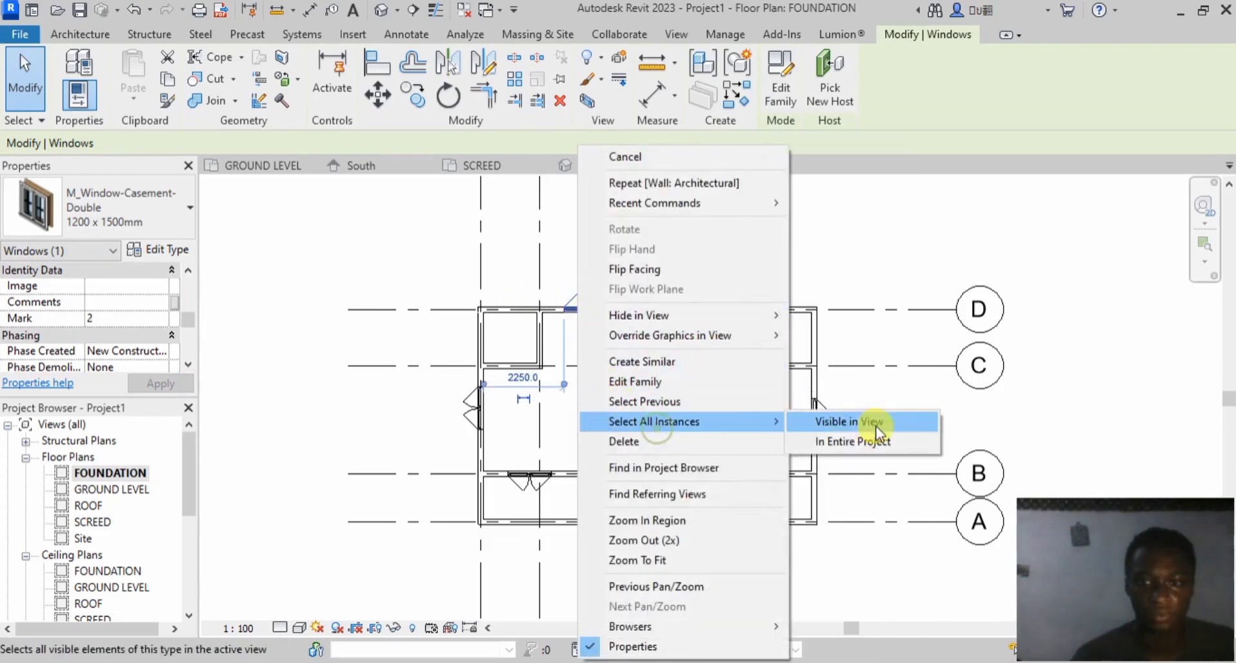
click(851, 422)
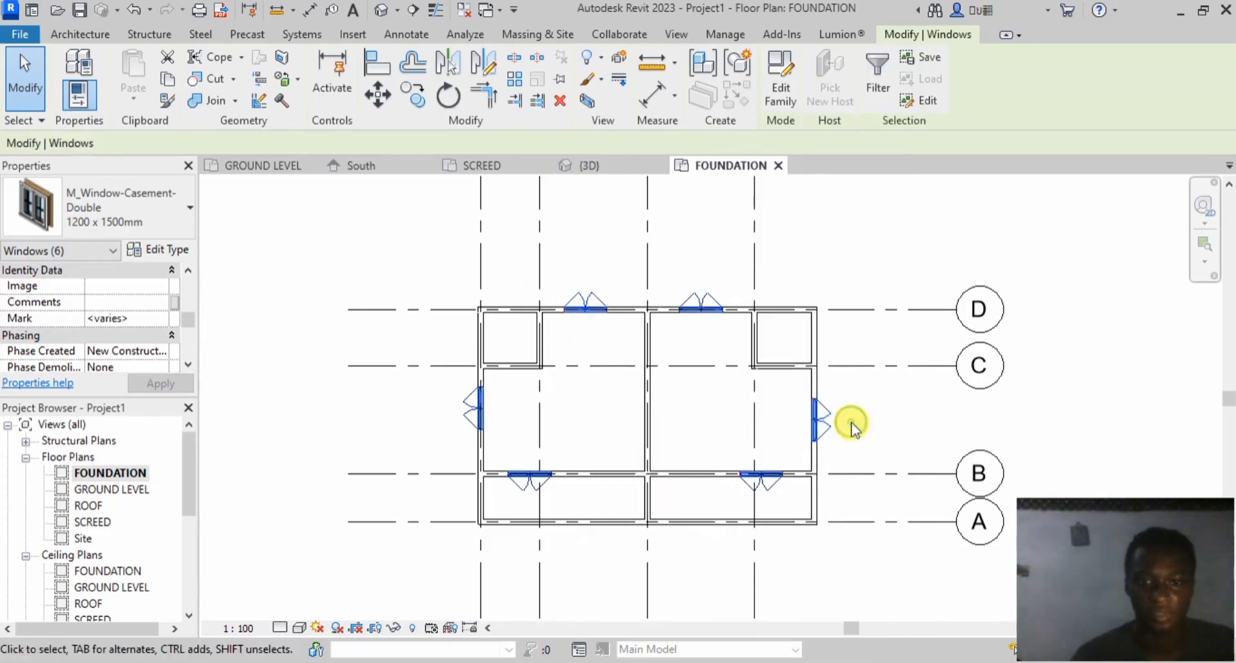
right_click(602, 311)
mouse_move(732, 315)
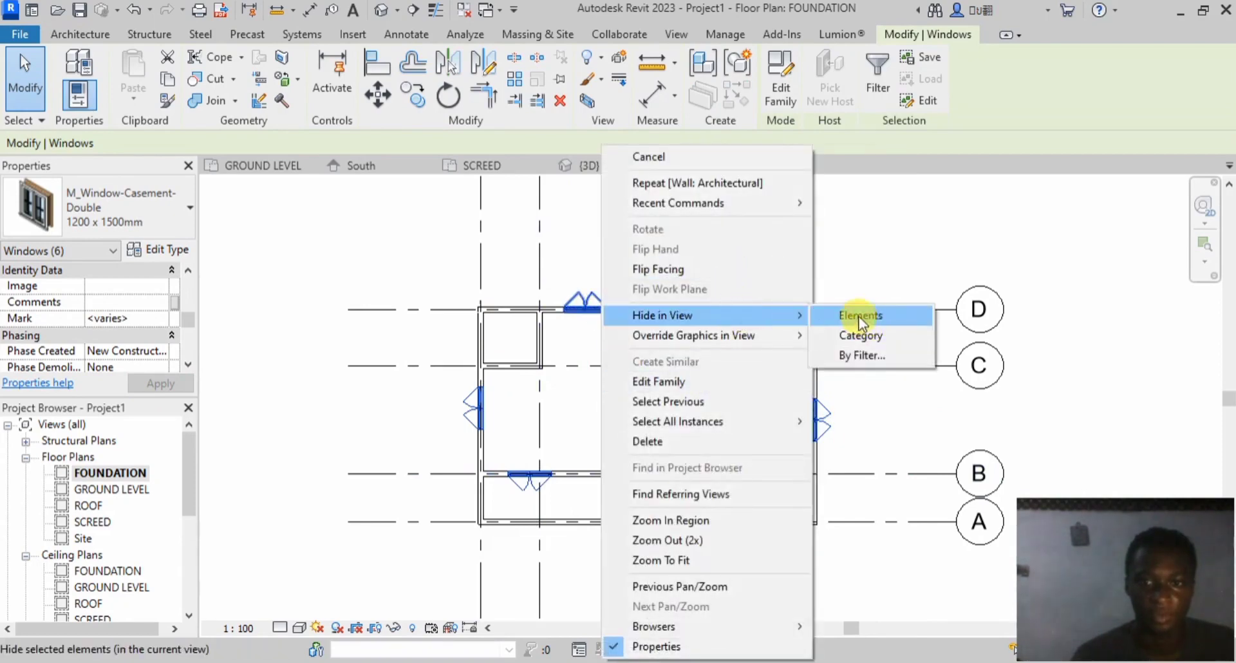
click(859, 314)
scroll(562, 431, down, 2)
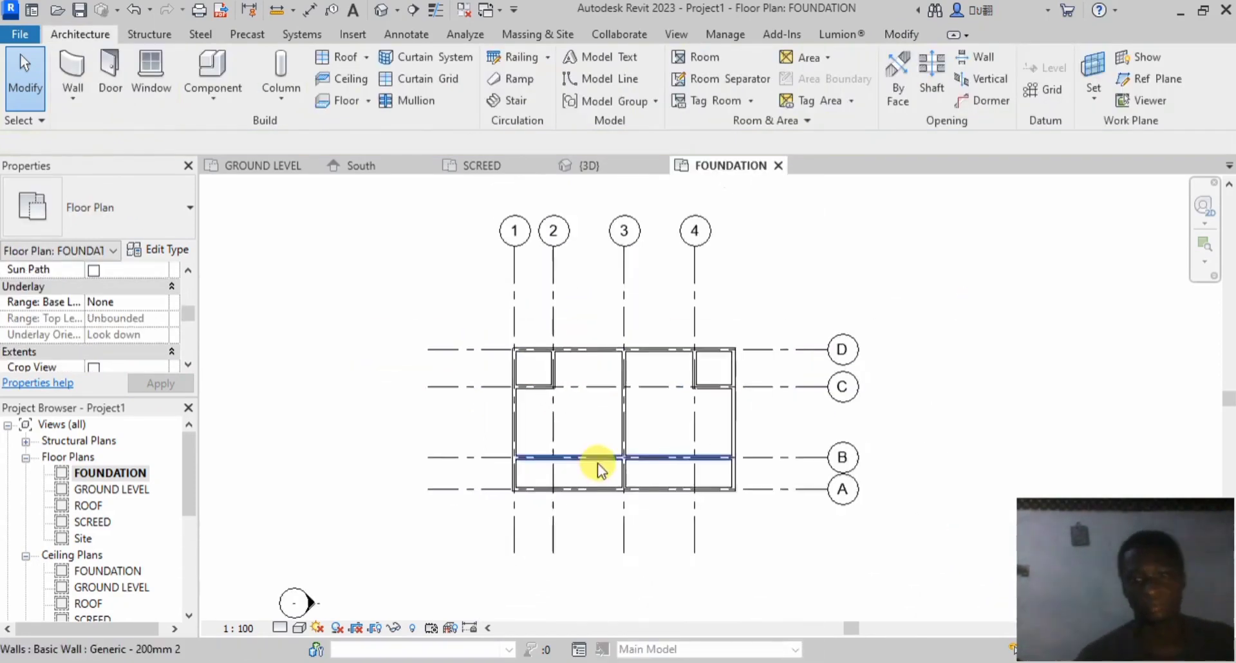
scroll(571, 500, up, 2)
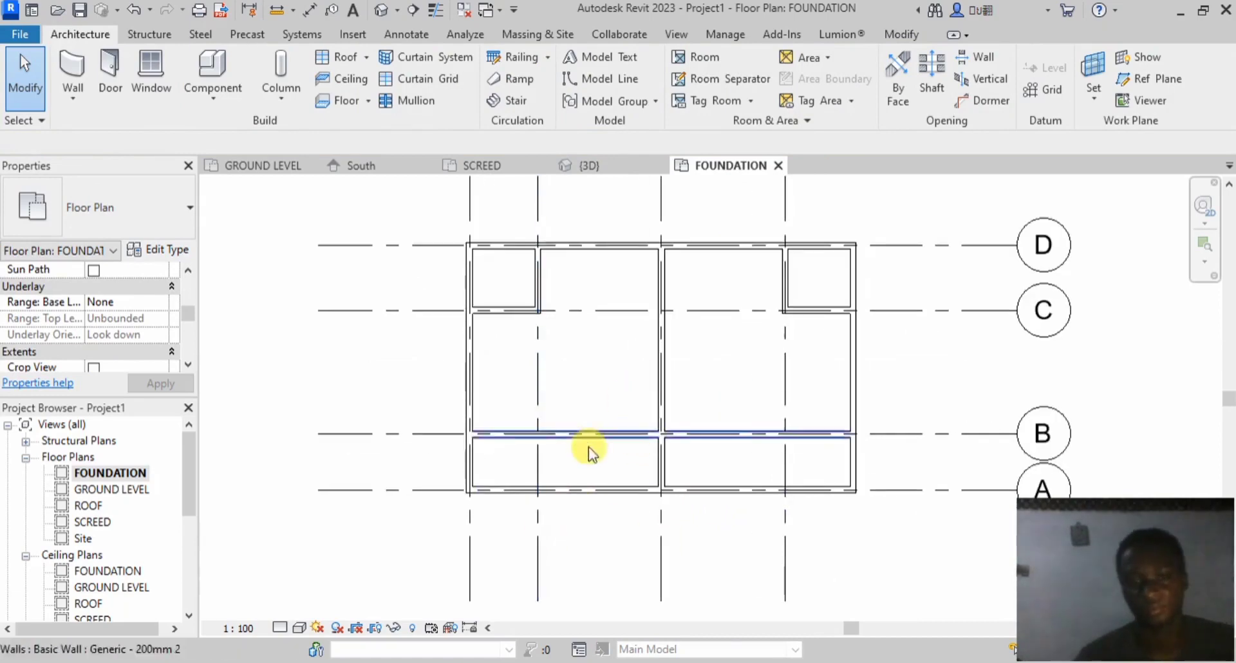
scroll(635, 442, down, 3)
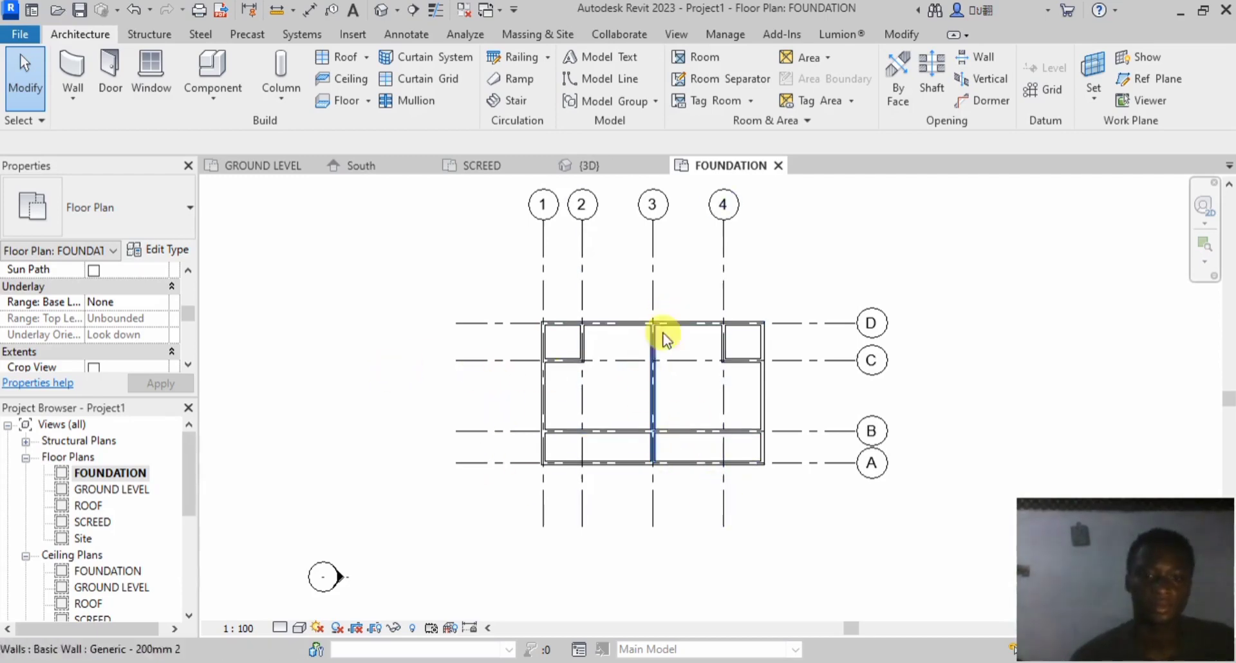
scroll(540, 408, up, 4)
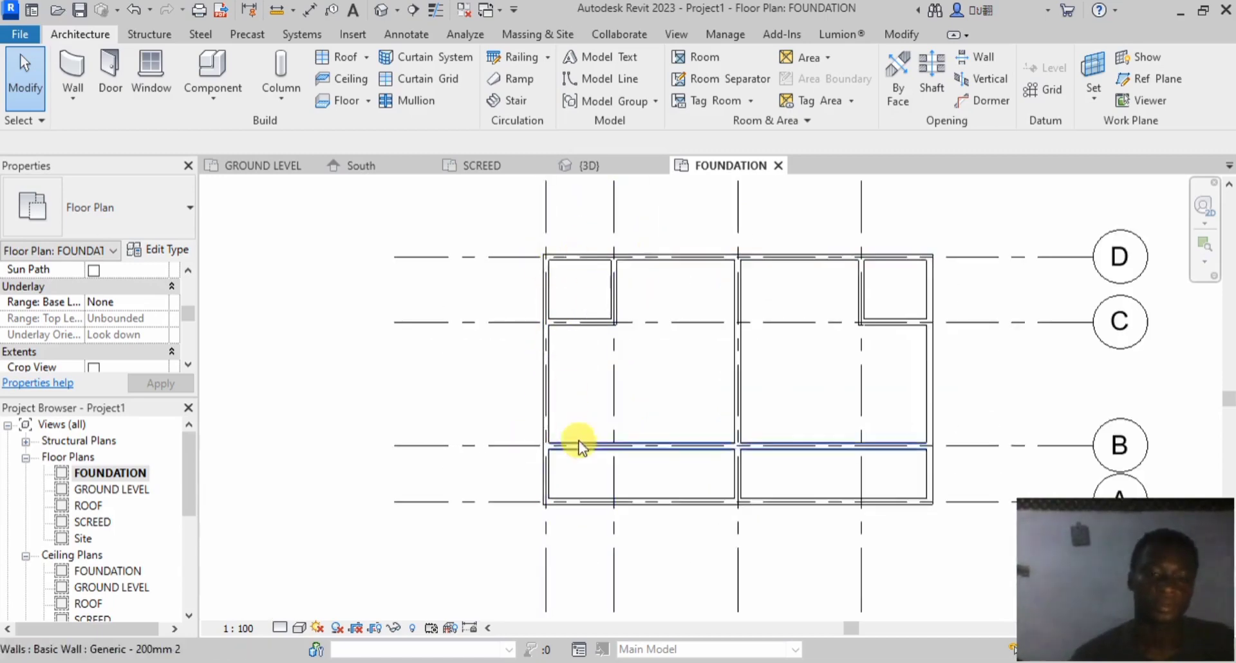
scroll(573, 437, down, 3)
scroll(822, 311, up, 4)
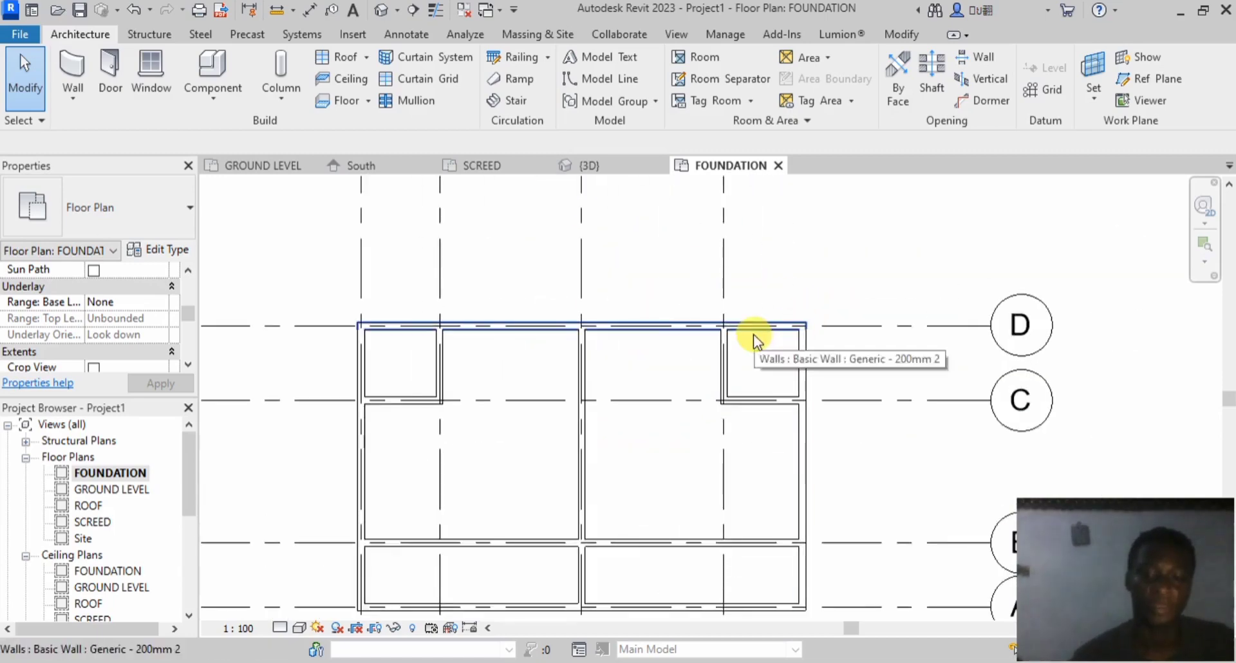
scroll(753, 334, down, 2)
scroll(473, 346, up, 4)
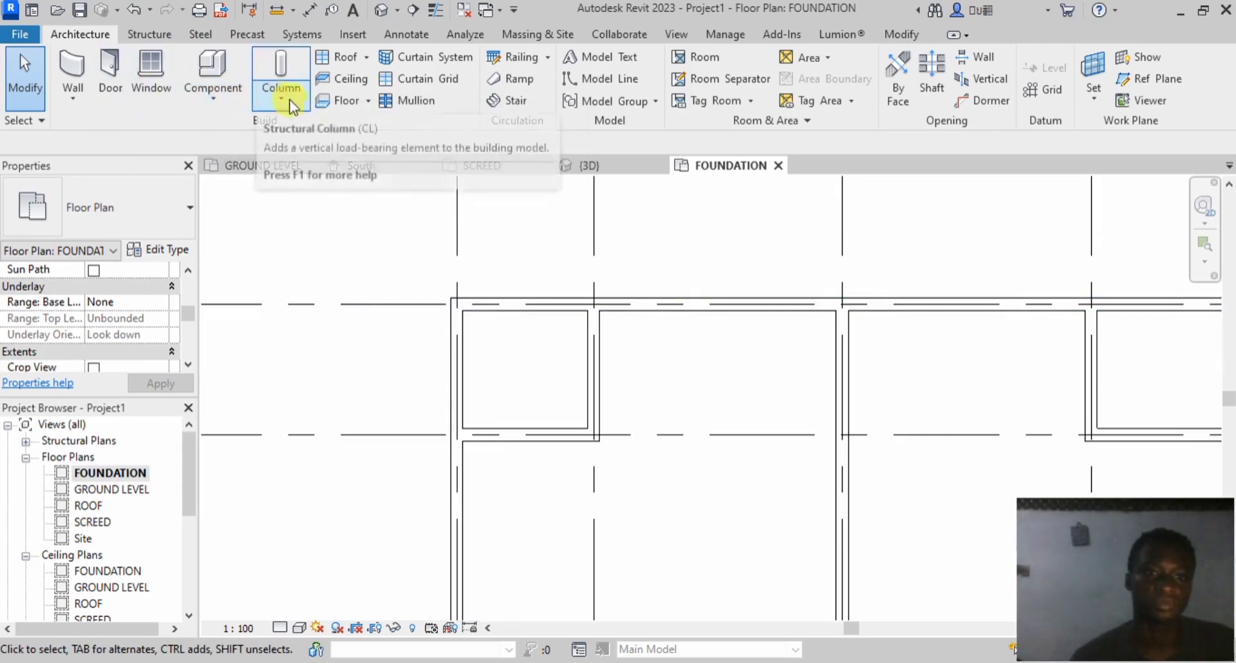
Step: Start an Isolated foundation and load M_Footing-Rectangular.rfa from US Metric > Structural Foundations
click(155, 34)
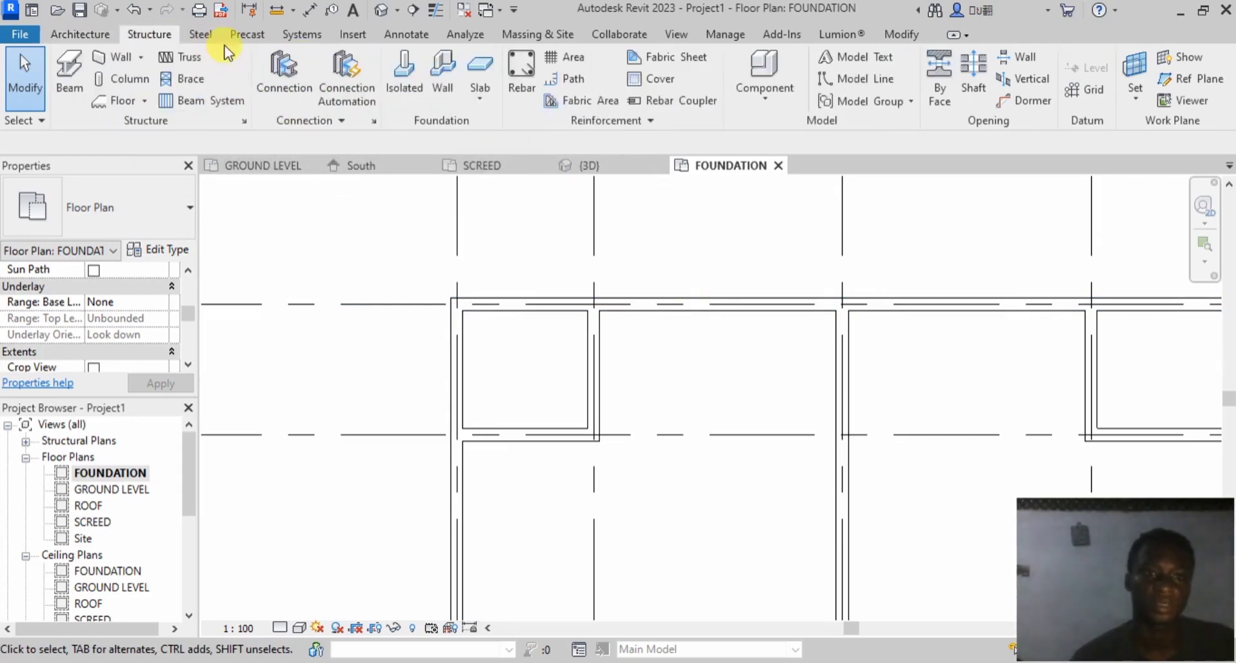
click(403, 76)
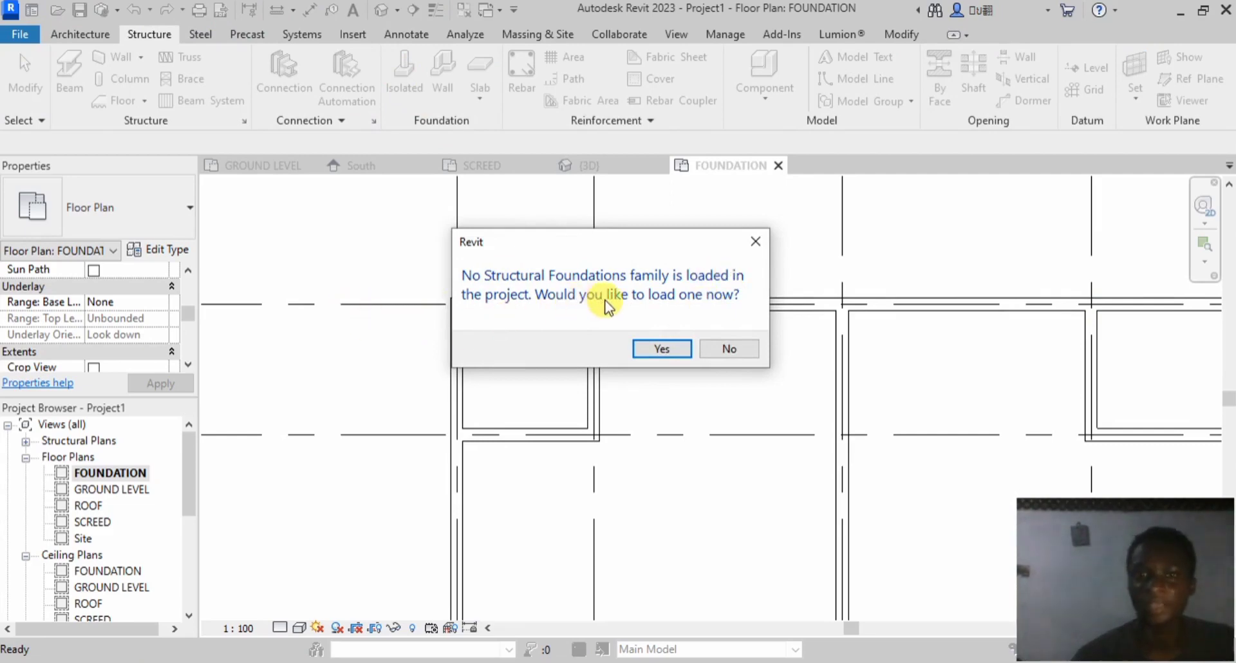
click(651, 353)
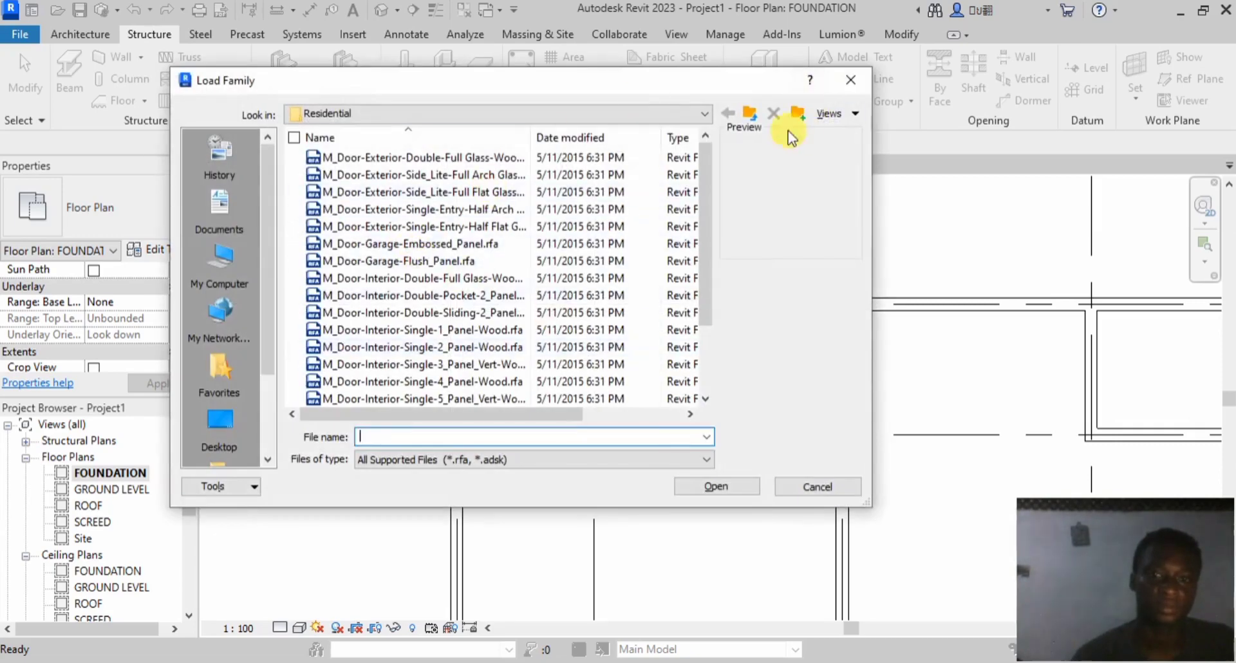
click(747, 113)
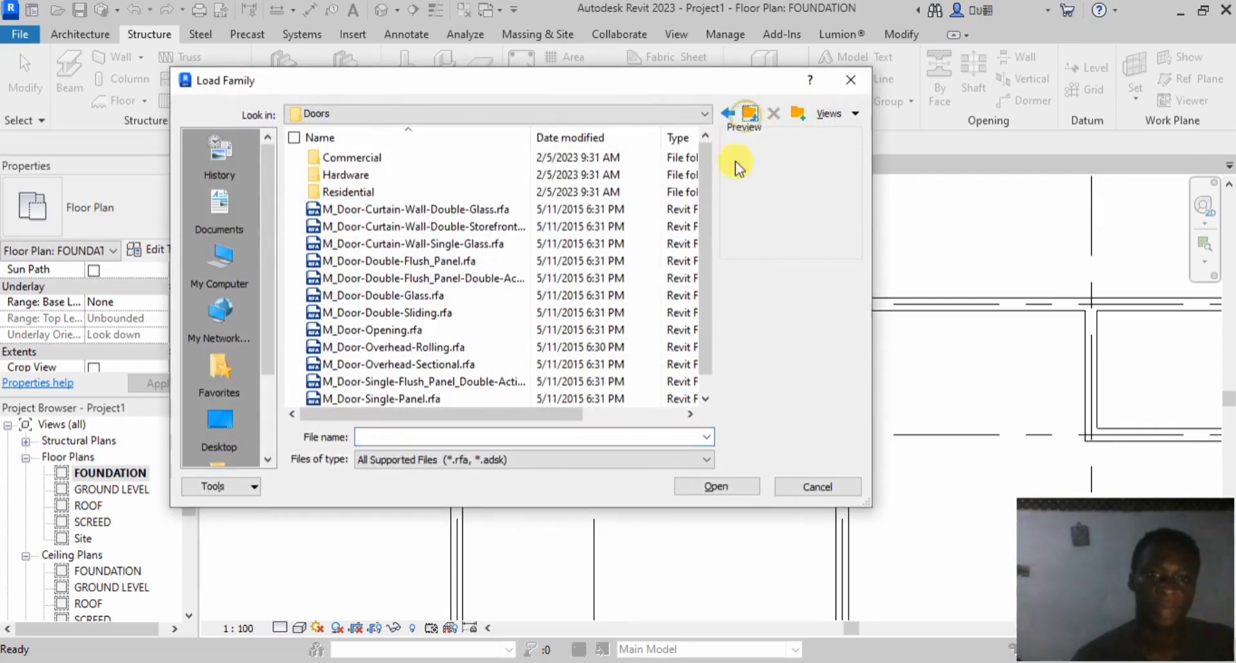
click(747, 113)
scroll(475, 232, down, 9)
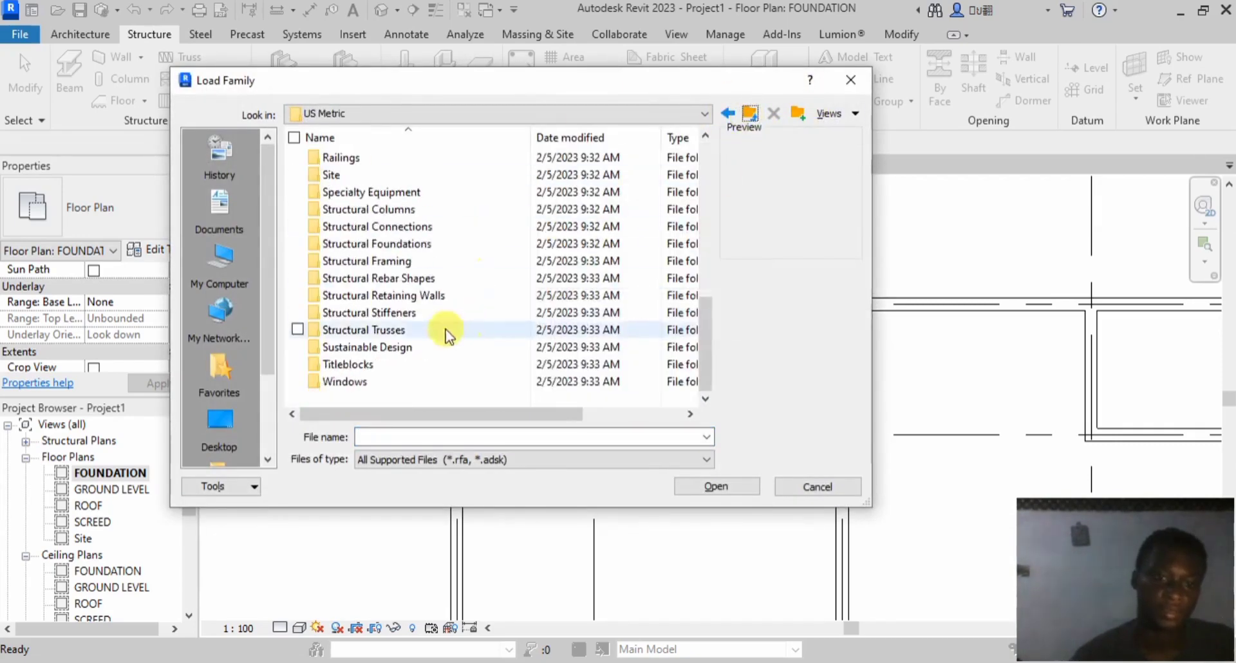
click(376, 244)
click(377, 244)
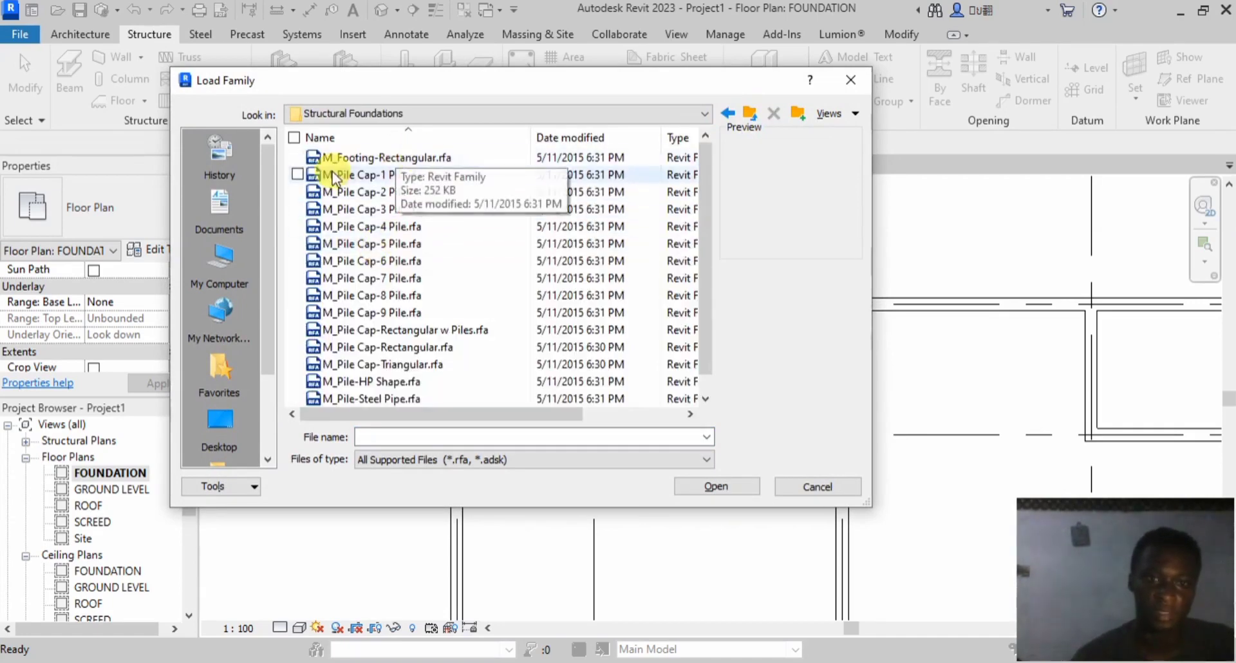
click(395, 161)
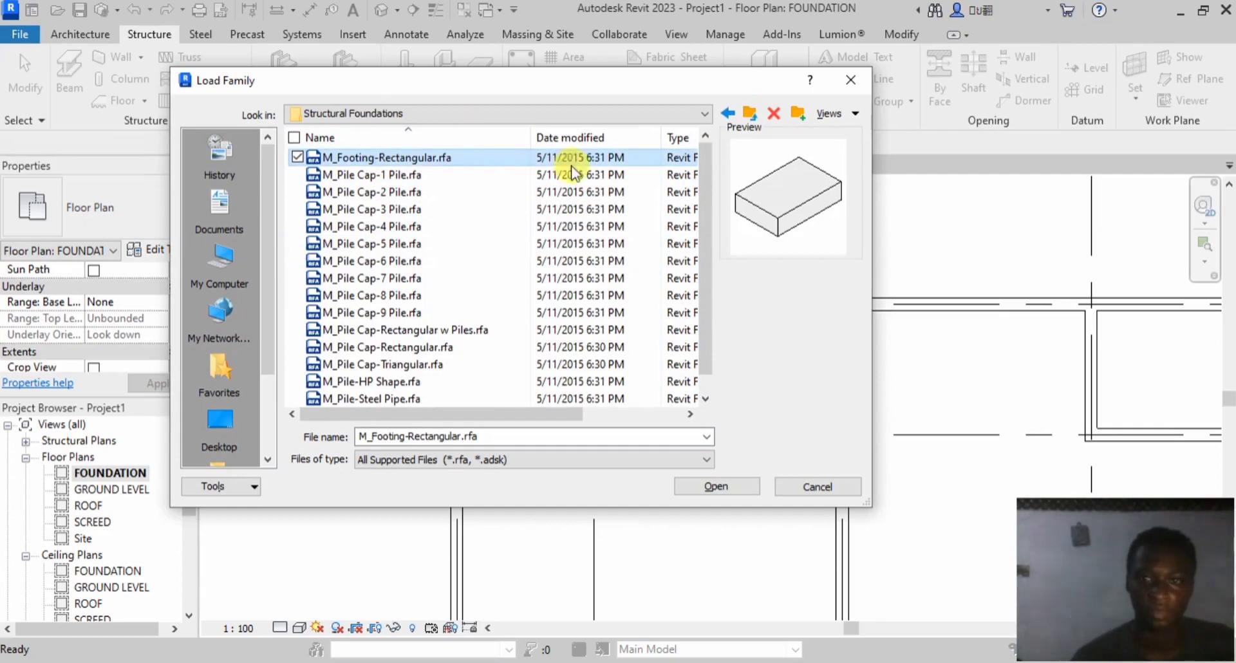
click(699, 484)
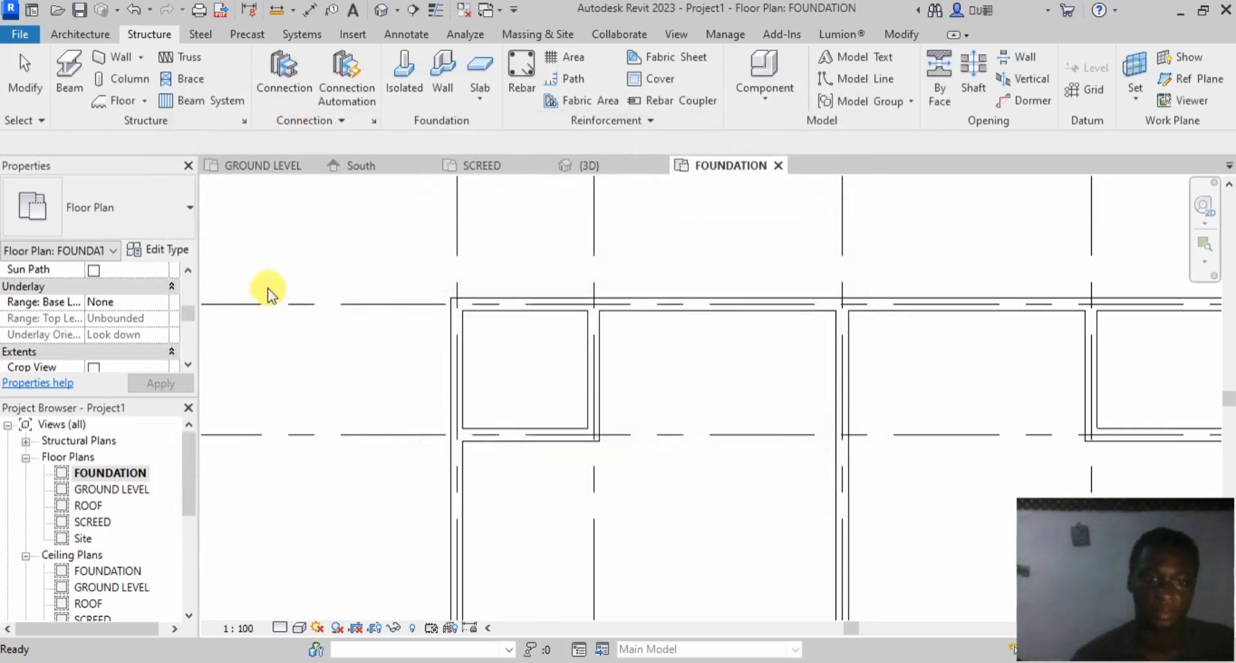
Step: Duplicate the footing type as 1800 x 1200 x 450mm 2, sized 750 x 750 with 400 thickness
click(148, 249)
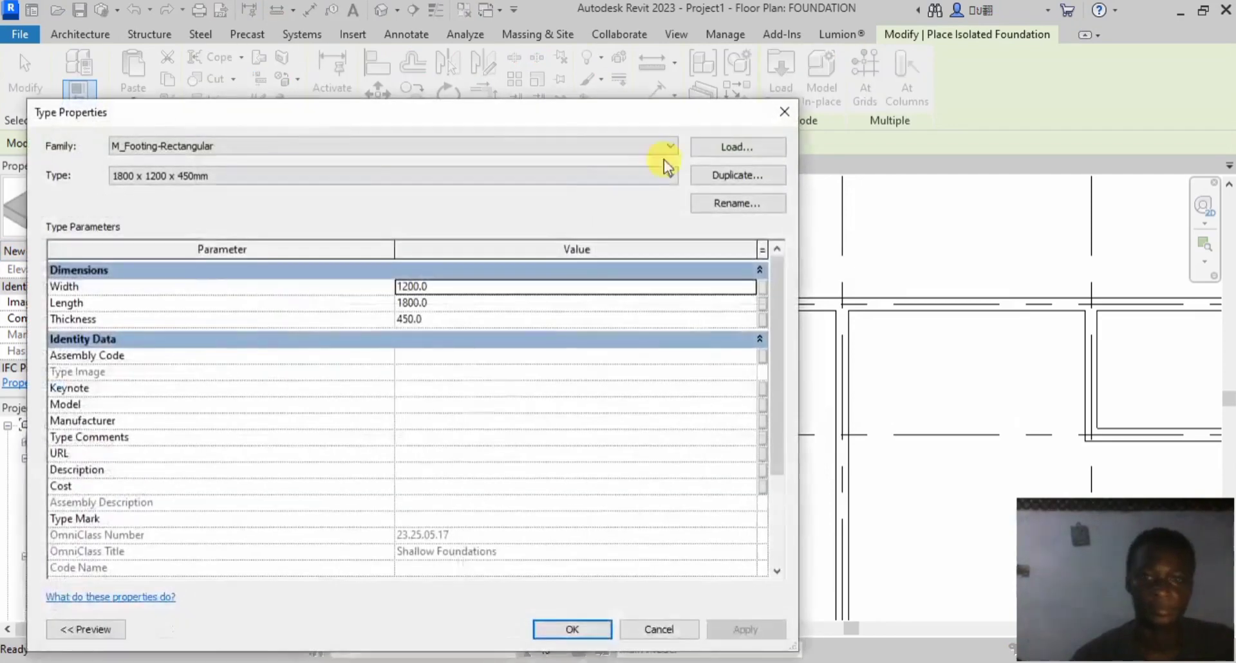
click(711, 180)
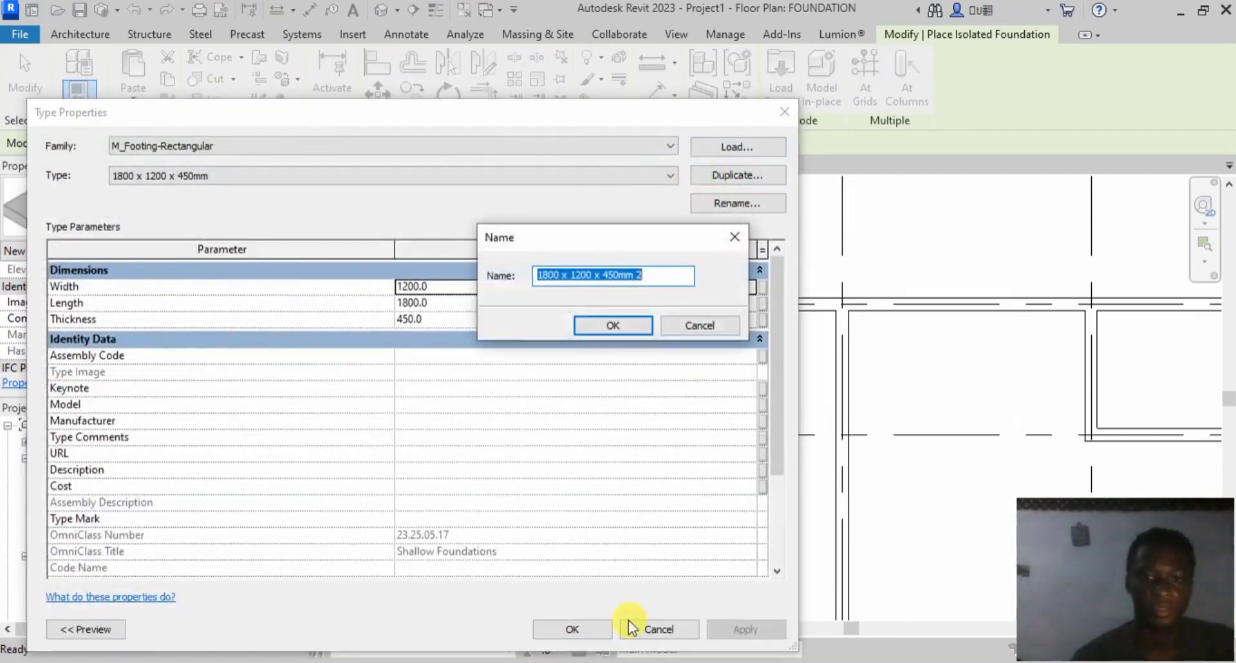
click(625, 326)
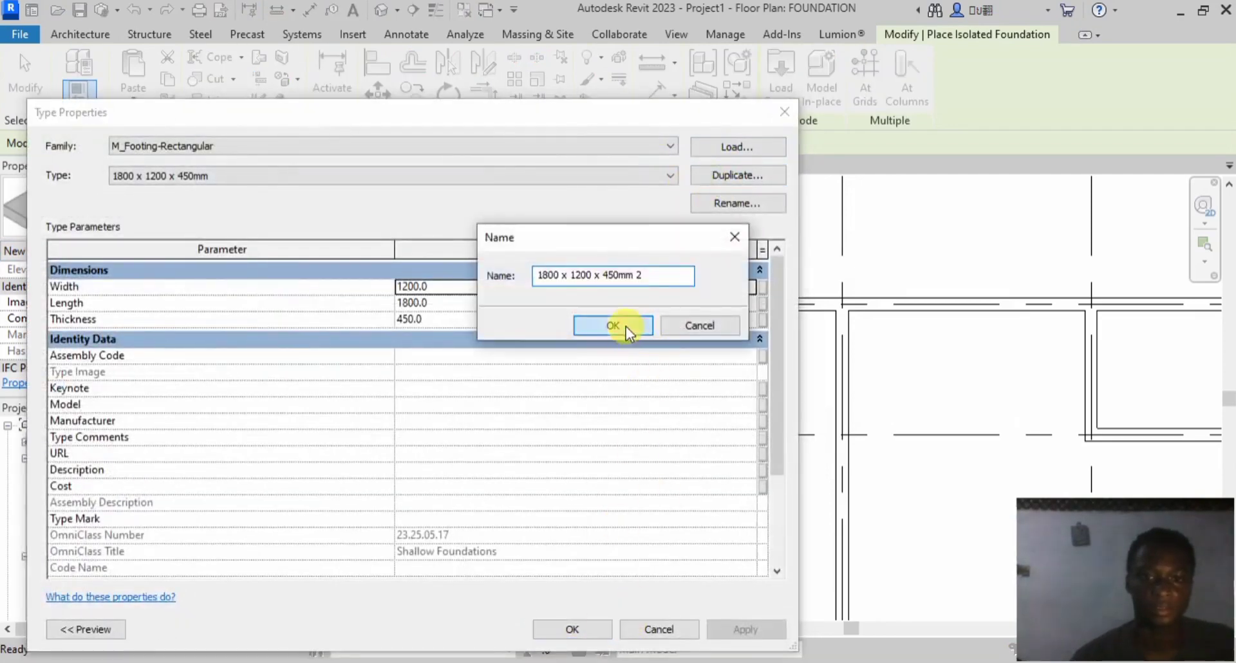
double_click(447, 288)
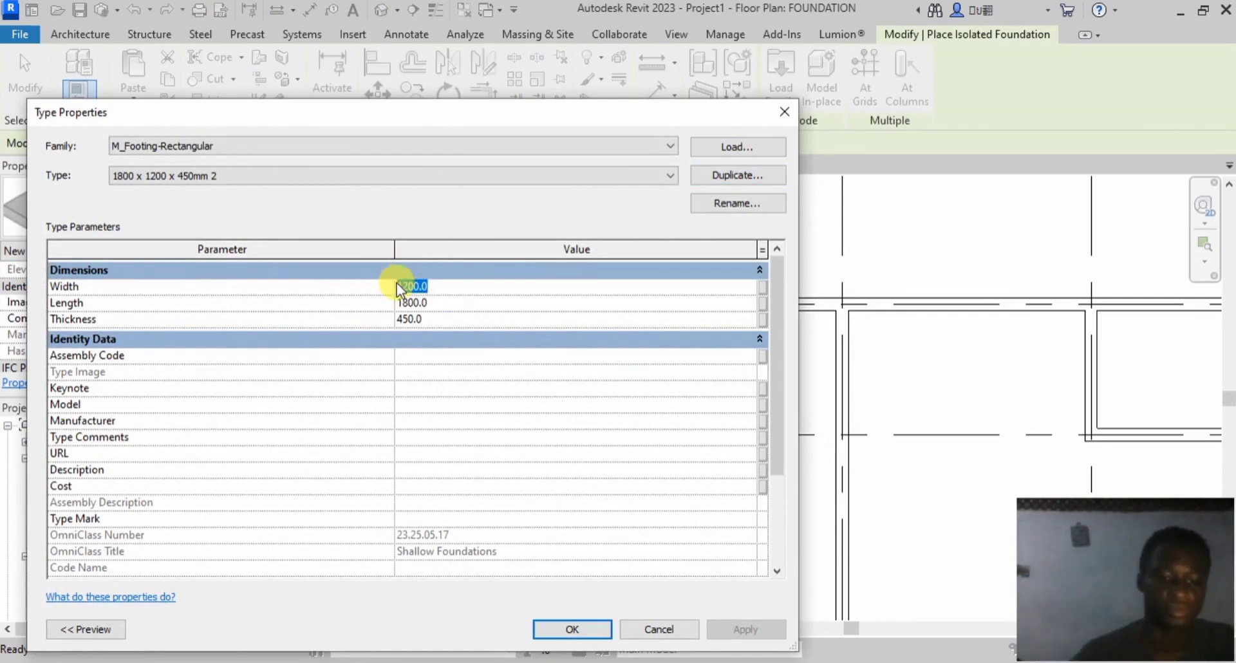
text(15)
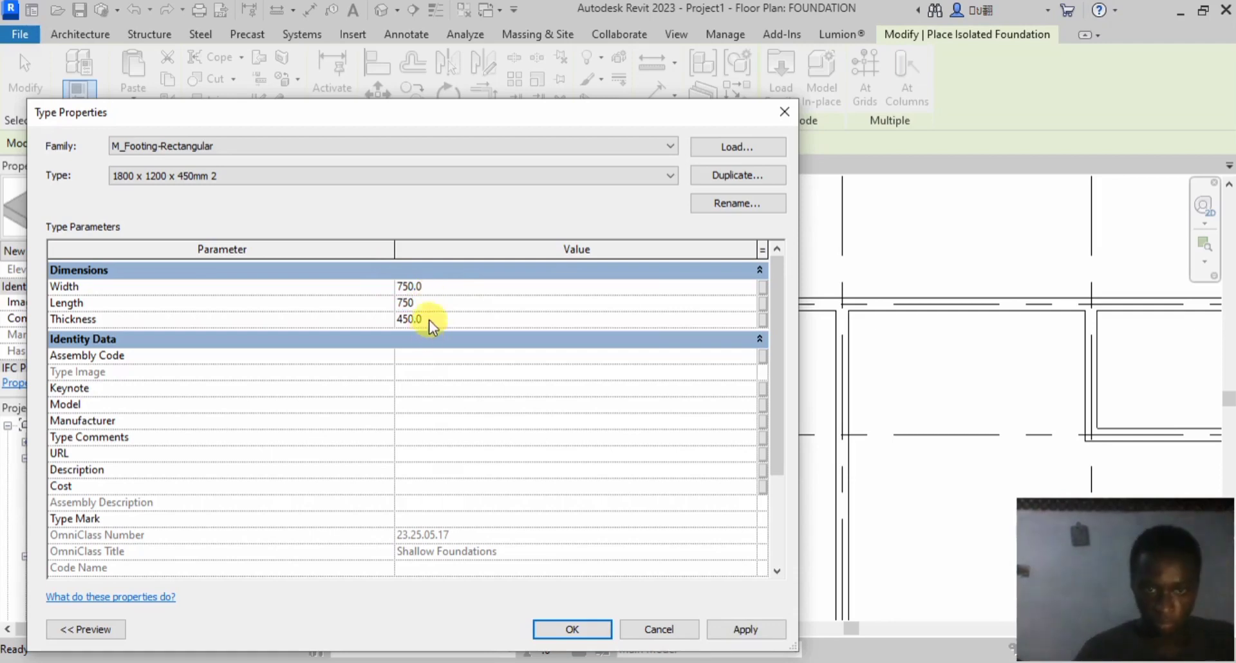
click(429, 319)
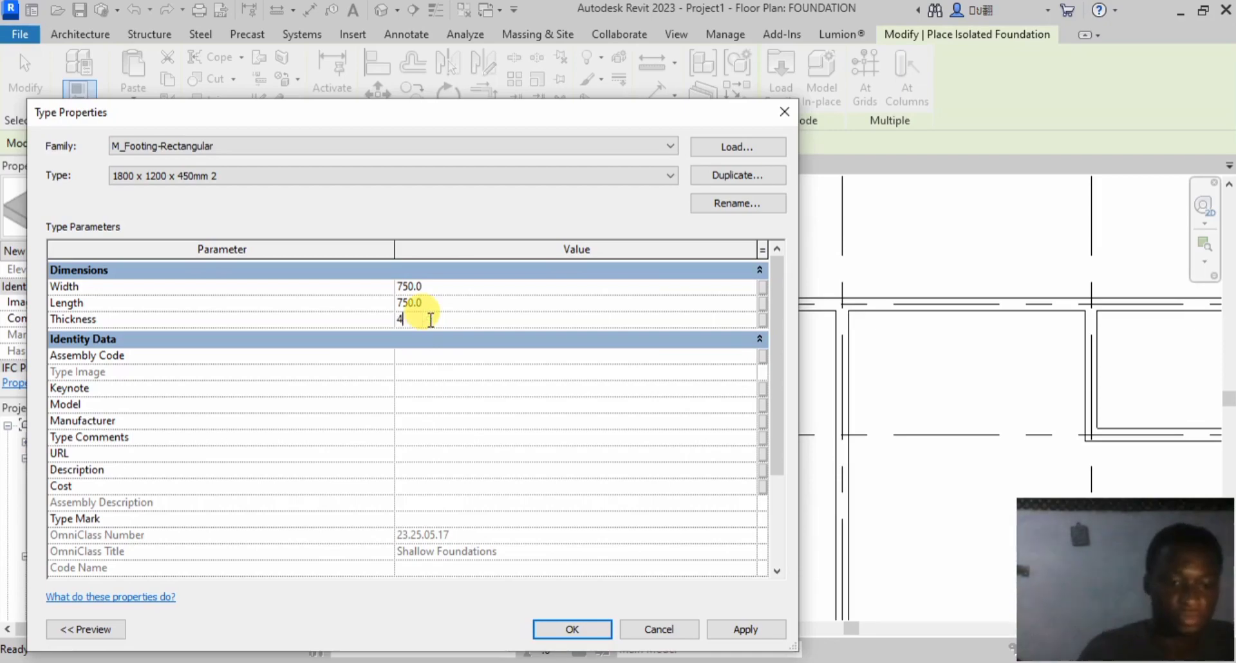
text(400)
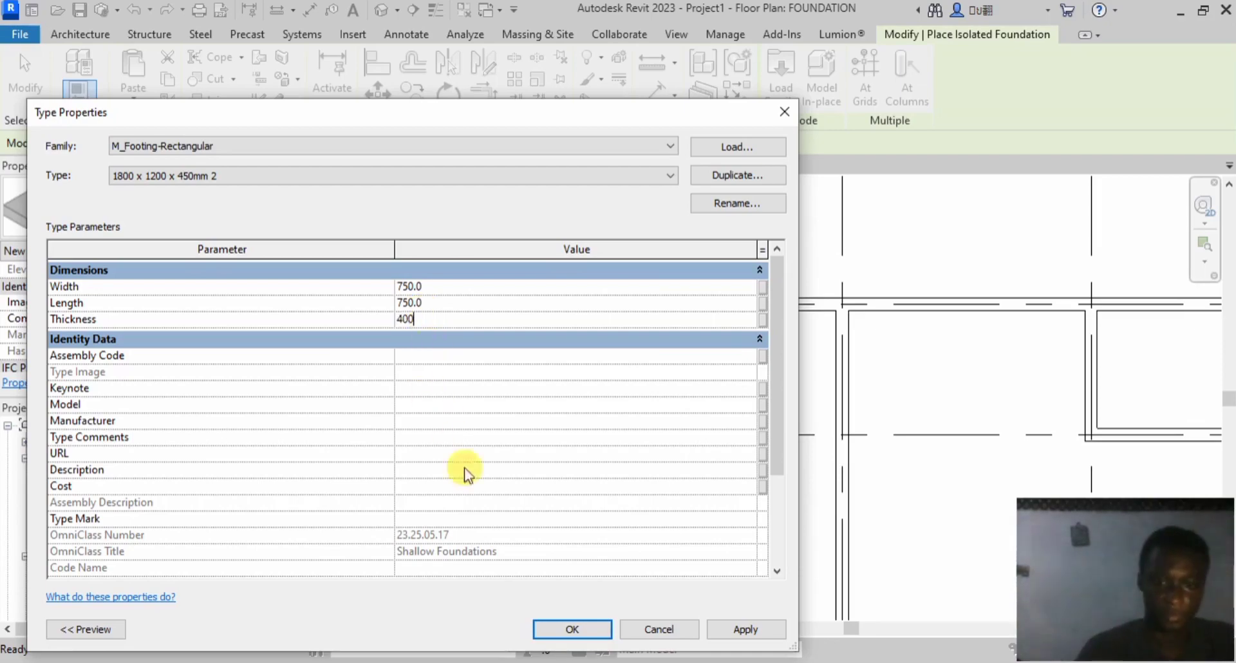
click(740, 628)
click(582, 625)
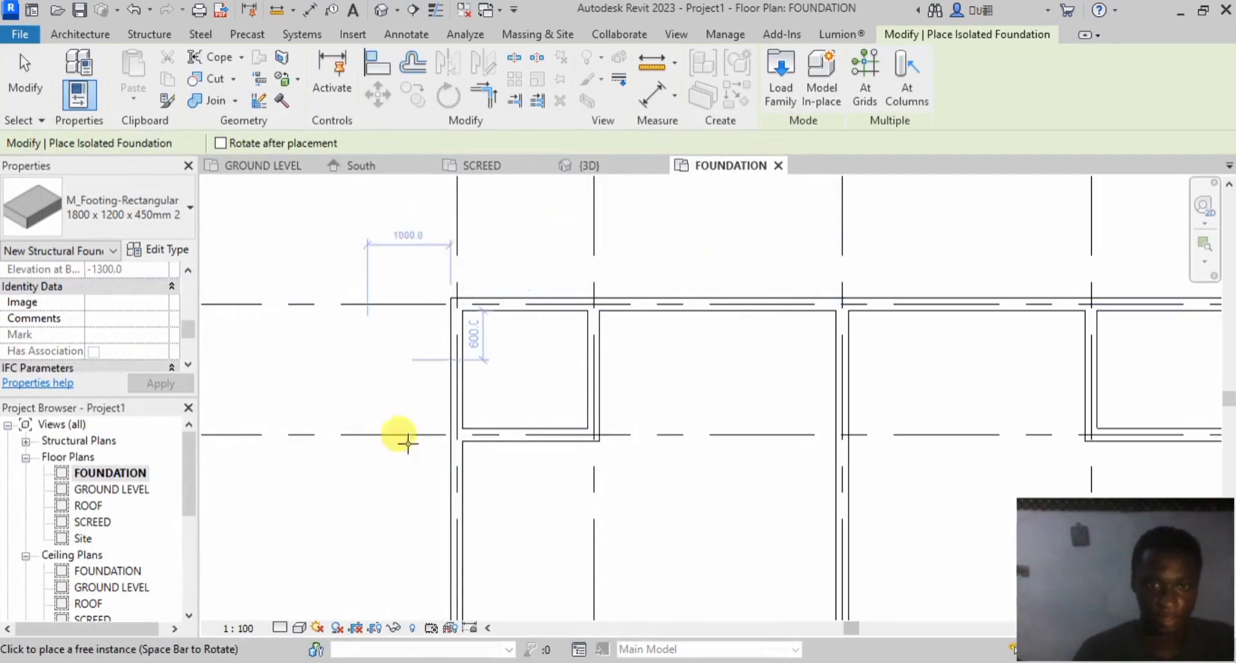
Step: Set the plan's View Range depth level to Unlimited with VR
scroll(546, 367, down, 2)
scroll(515, 347, up, 2)
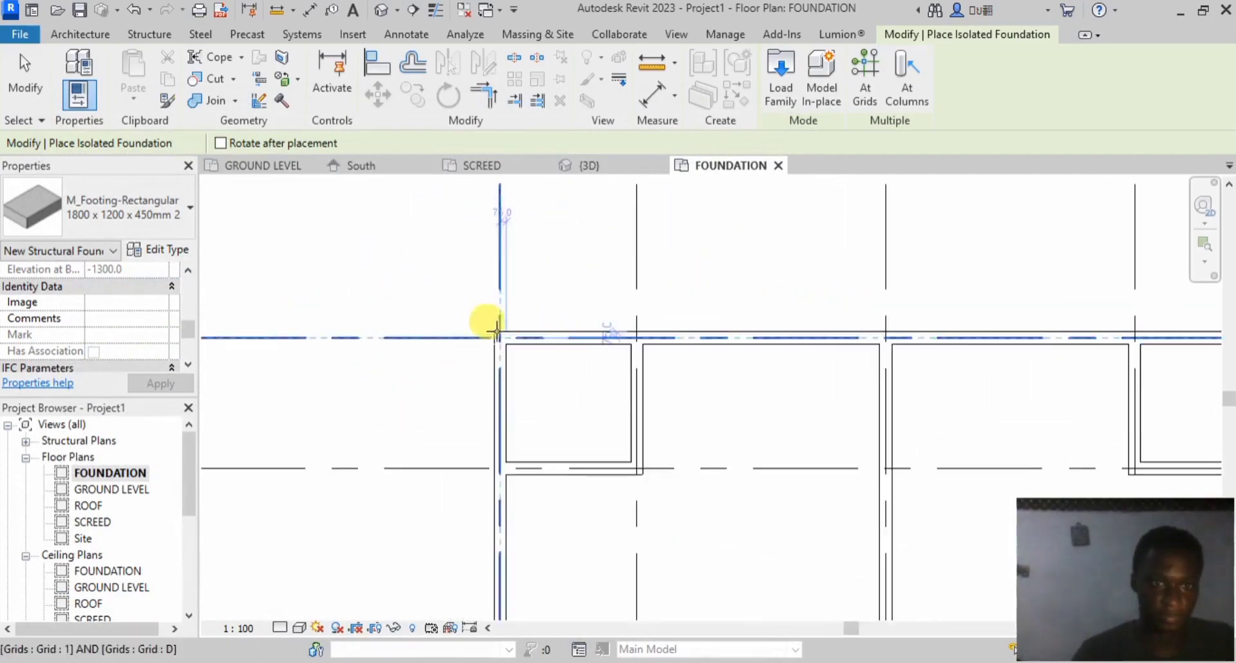
scroll(592, 347, down, 1)
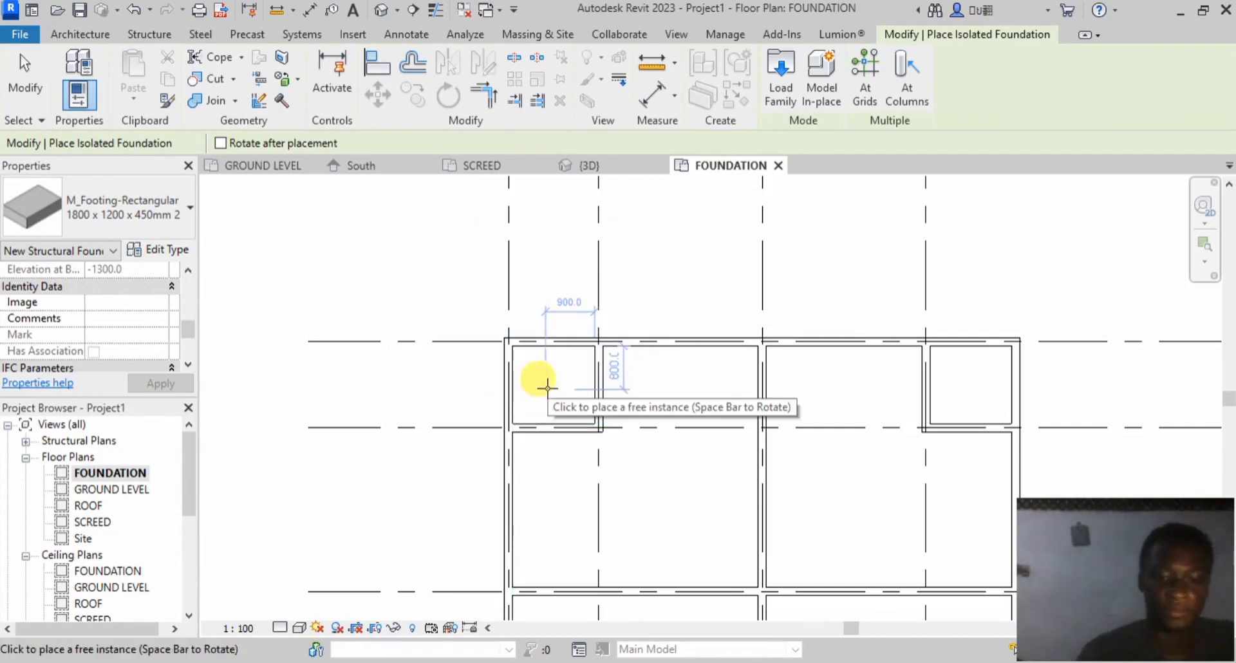
key(v)
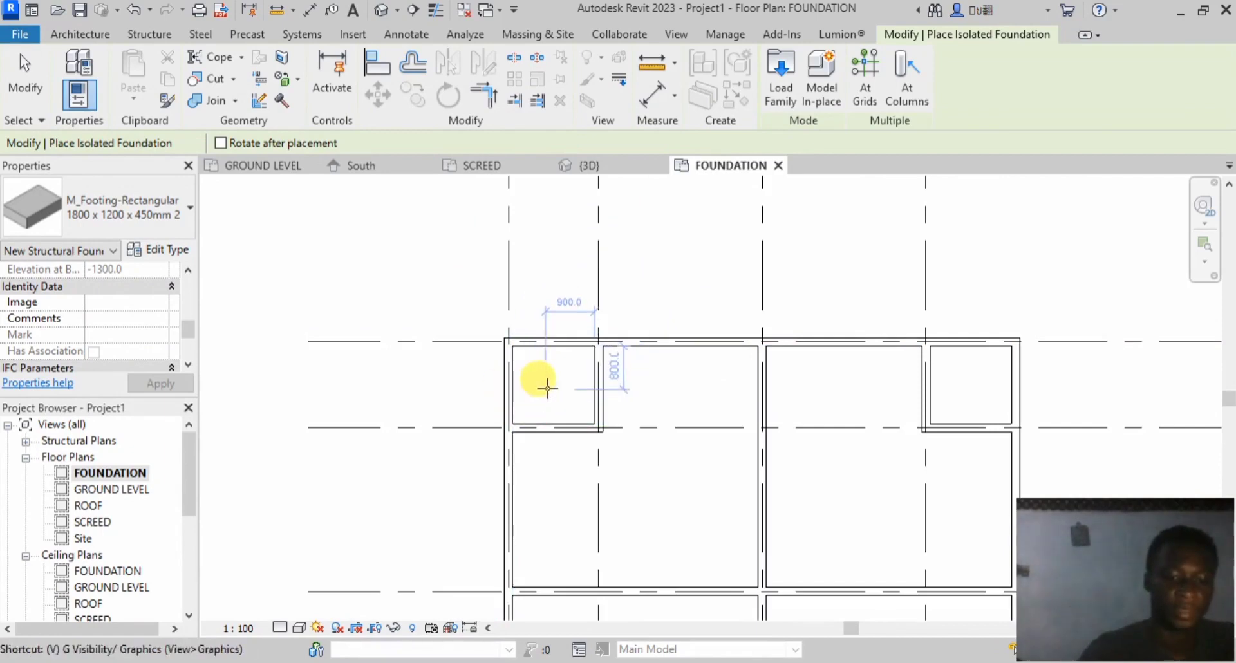
key(r)
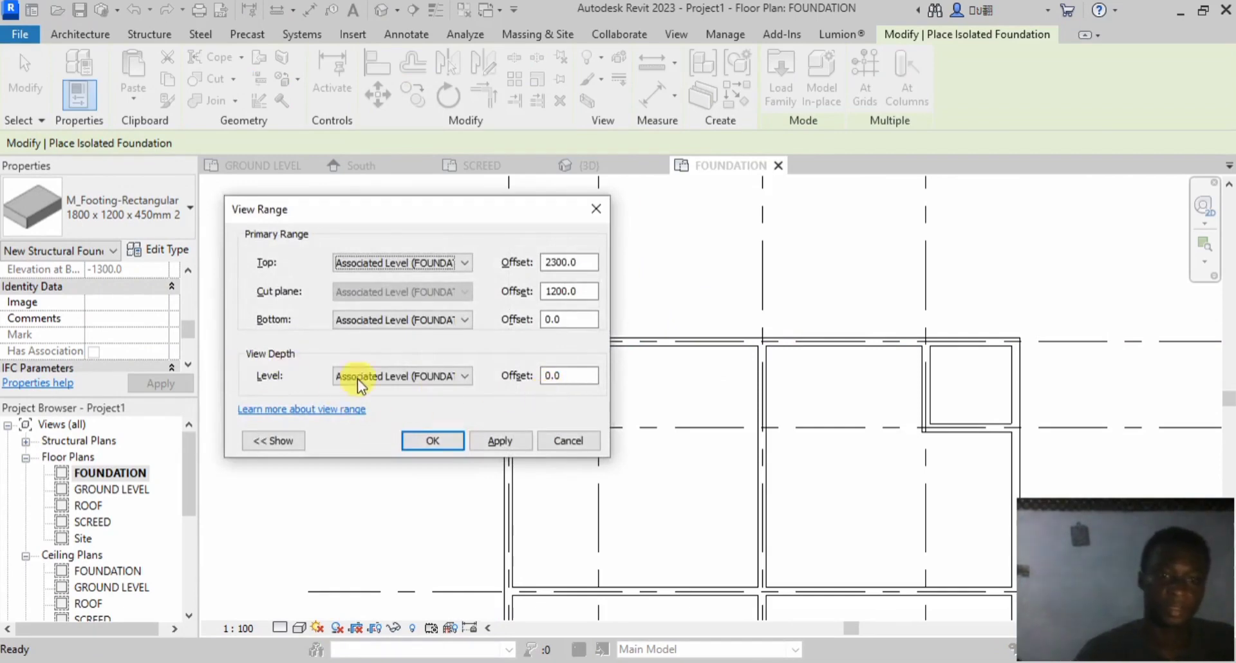
click(415, 376)
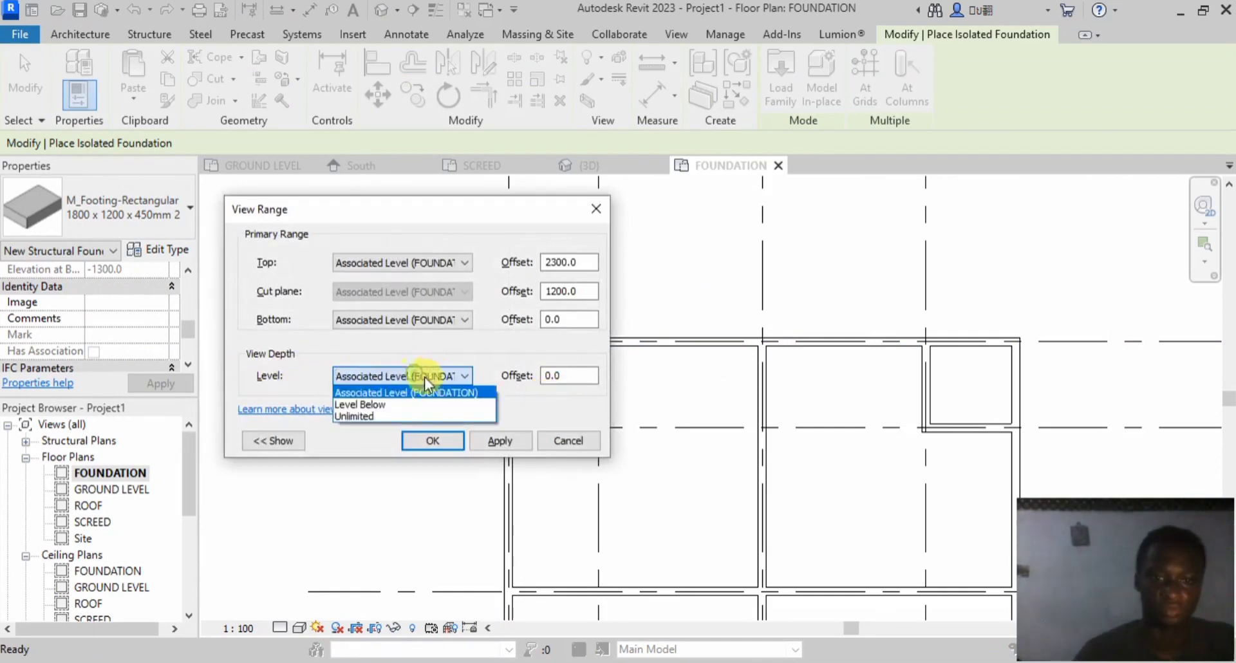
click(418, 417)
click(434, 442)
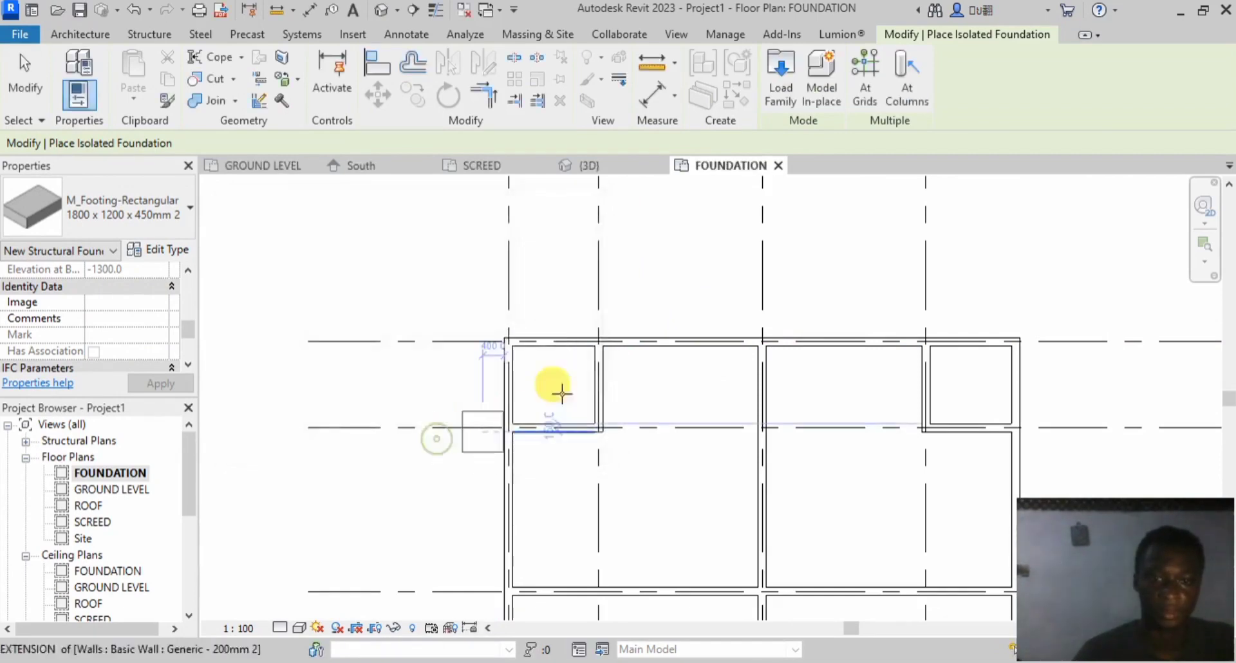
Step: Place rectangular footings at grid 1/D, grid D's right end, grid A/1 and grid A's right end
scroll(505, 347, up, 4)
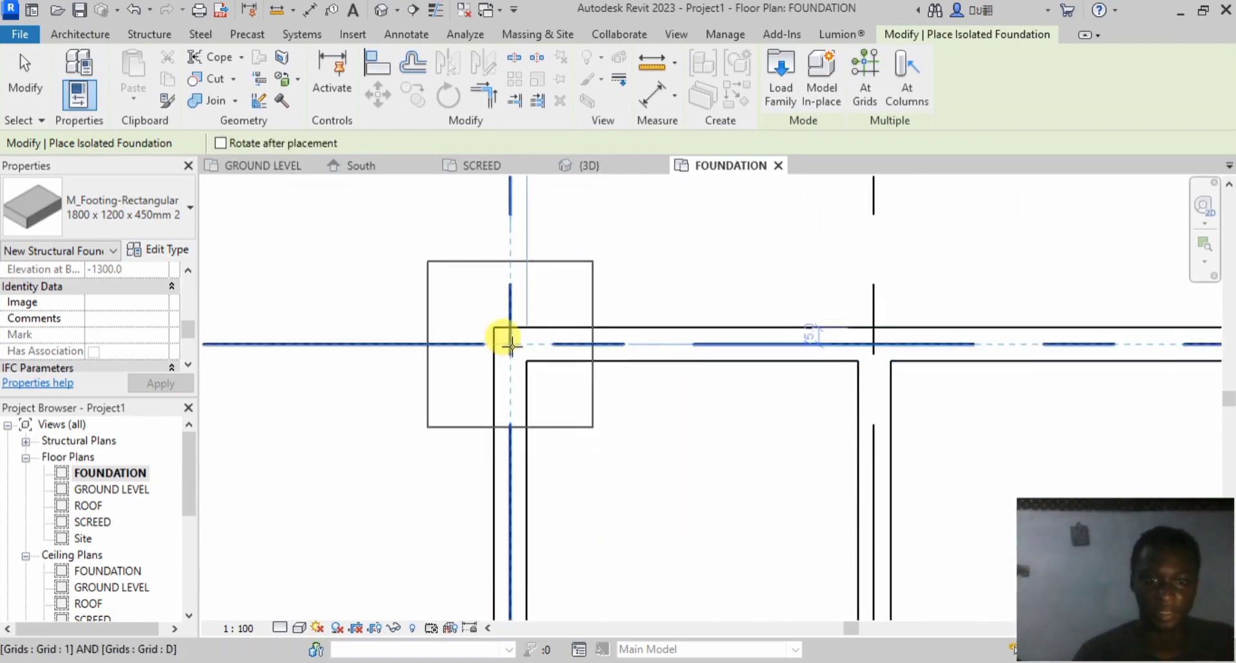
click(512, 346)
scroll(395, 323, down, 5)
scroll(766, 325, up, 5)
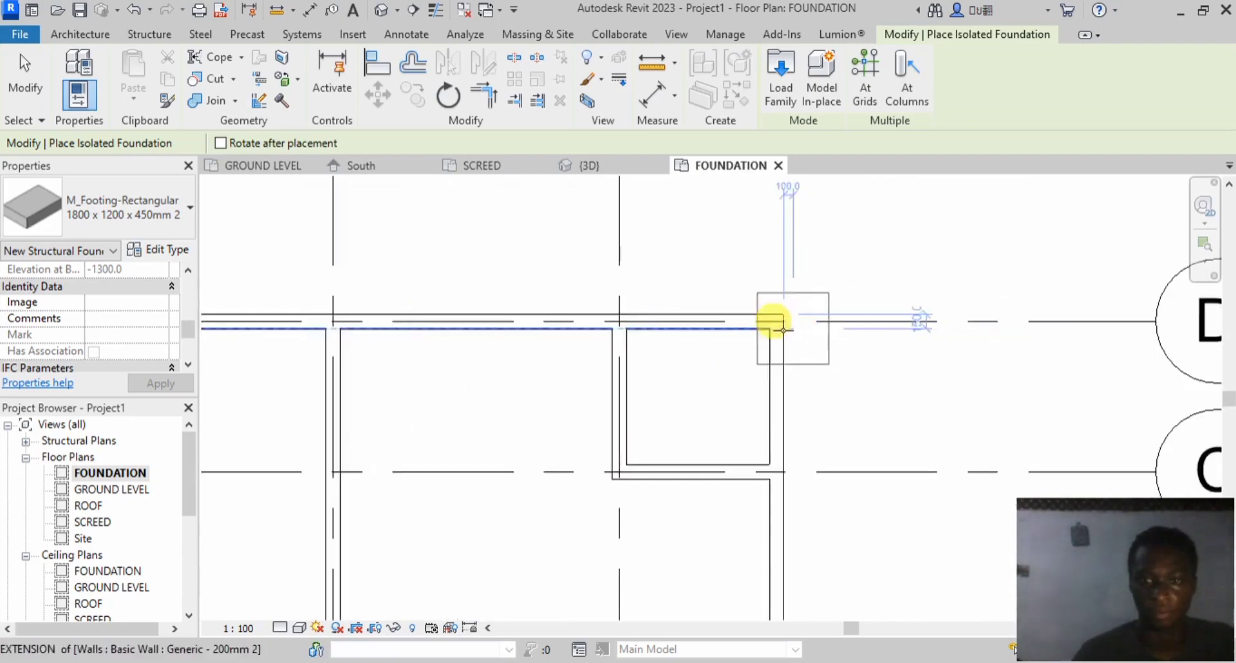
click(786, 295)
scroll(785, 283, down, 5)
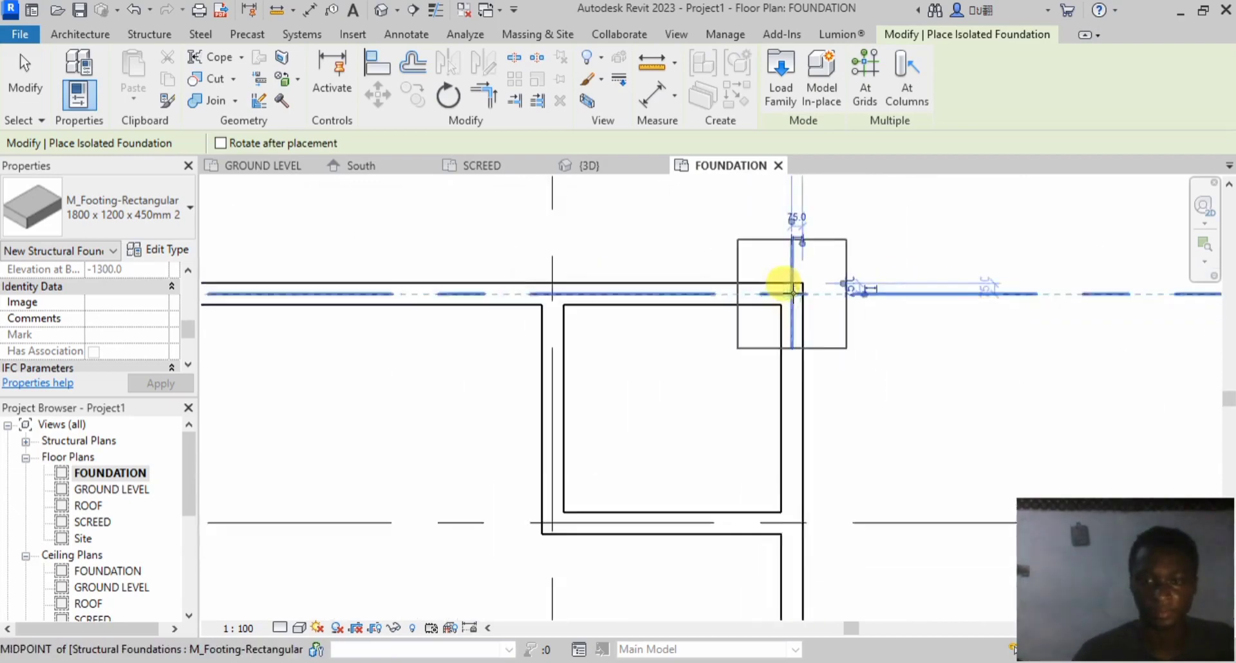
scroll(507, 508, up, 5)
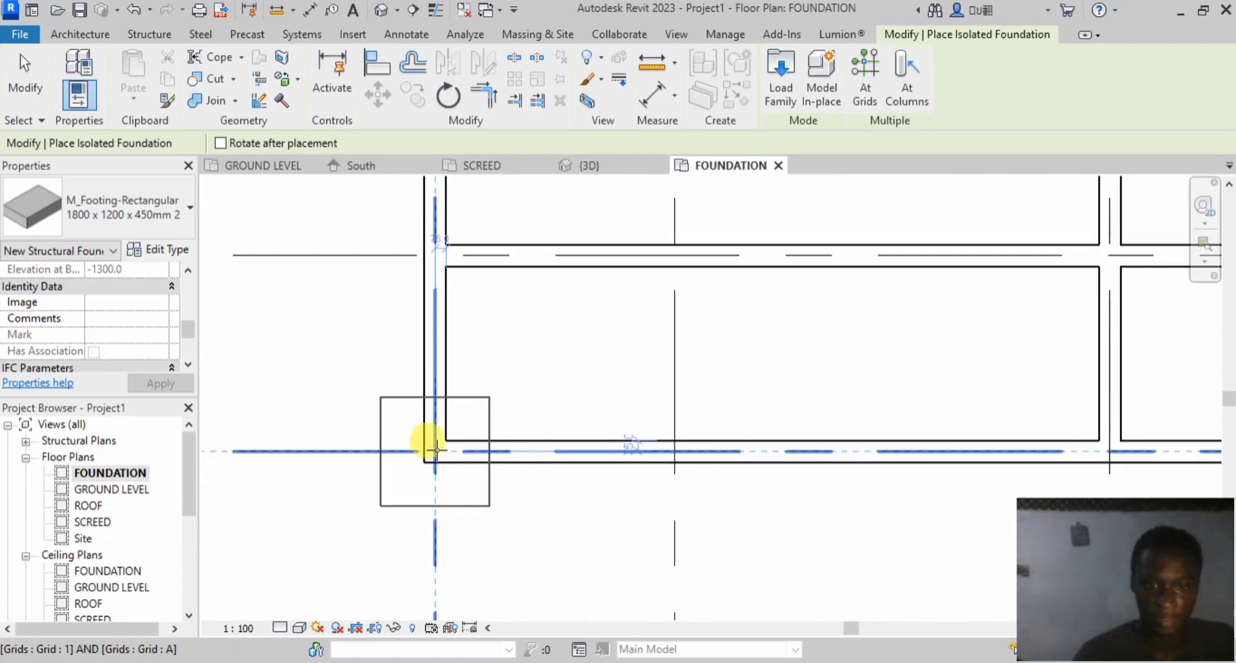
click(435, 449)
scroll(412, 437, down, 5)
scroll(676, 434, up, 5)
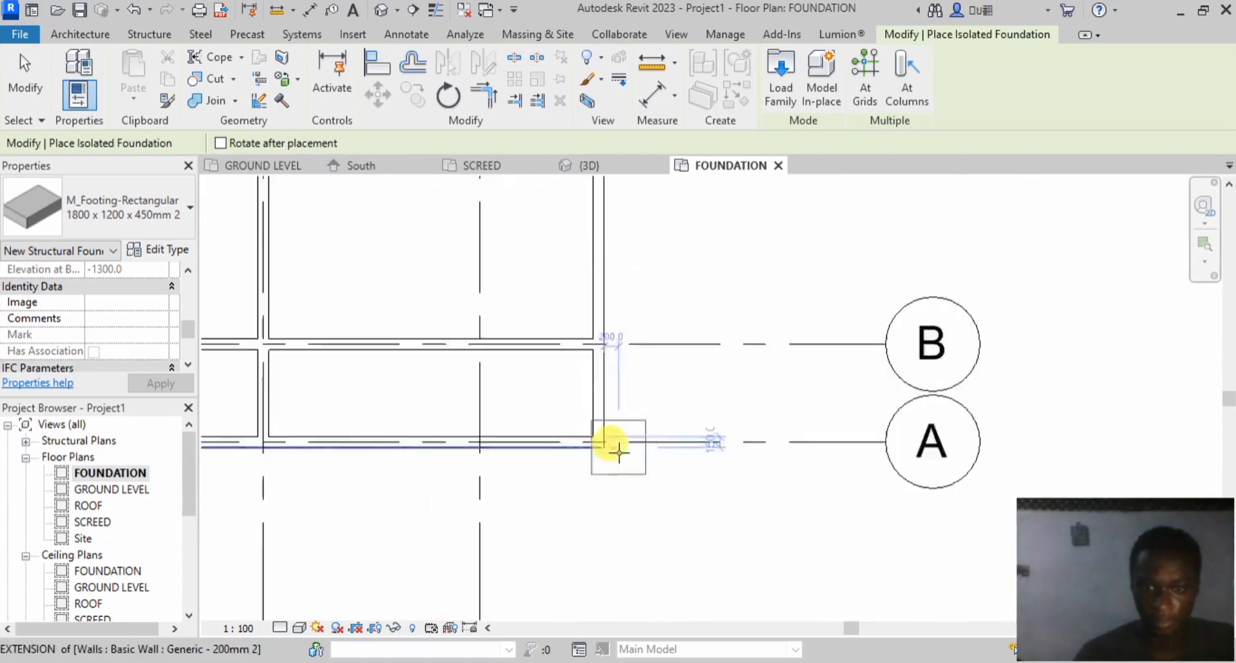
scroll(619, 452, up, 5)
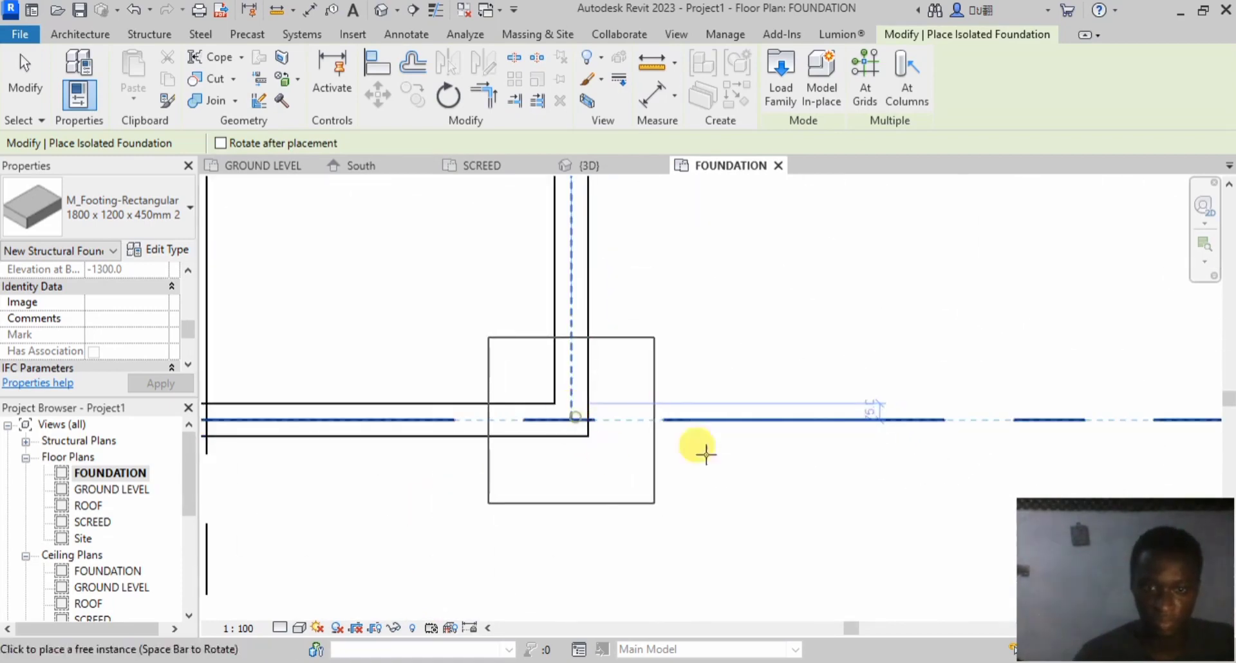
scroll(706, 454, down, 3)
click(740, 424)
click(25, 77)
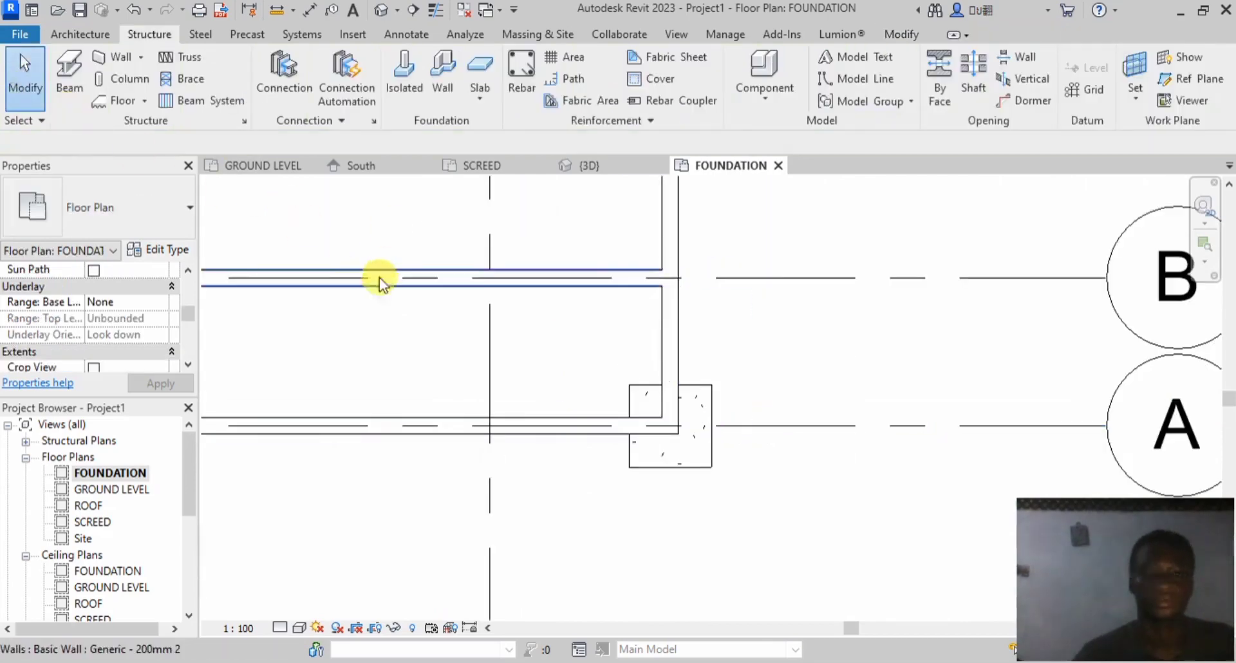
scroll(692, 371, down, 3)
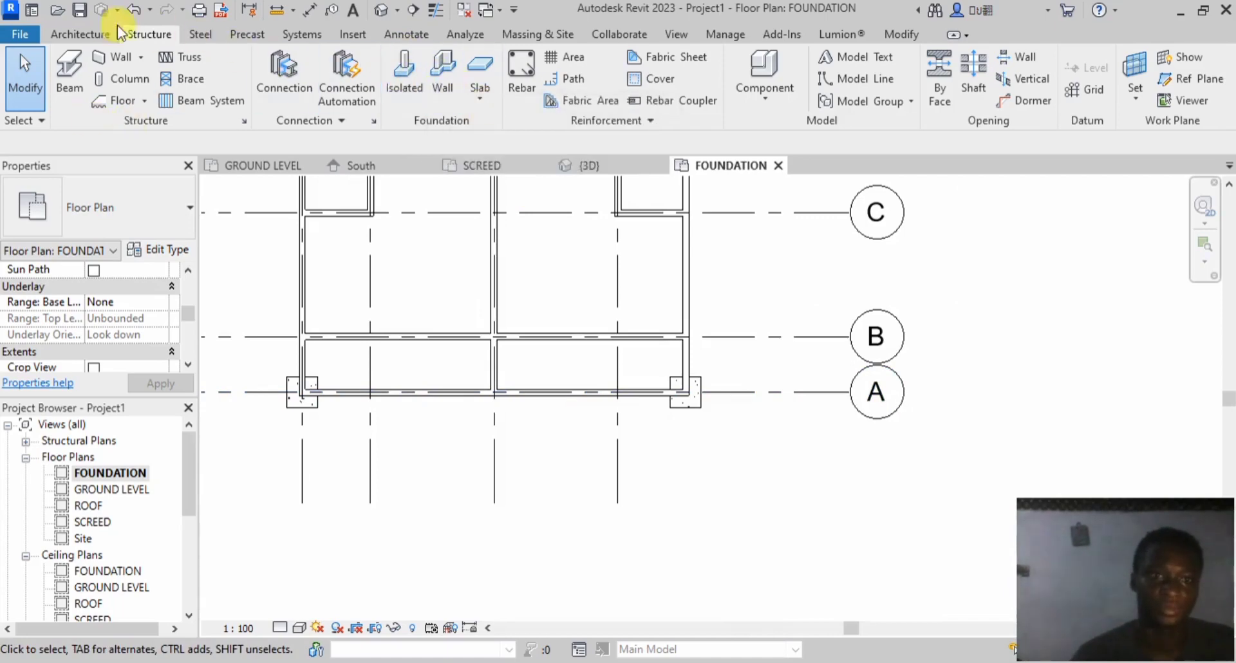
Step: Return to the Architecture tab and open the Column drop-down choices
click(81, 34)
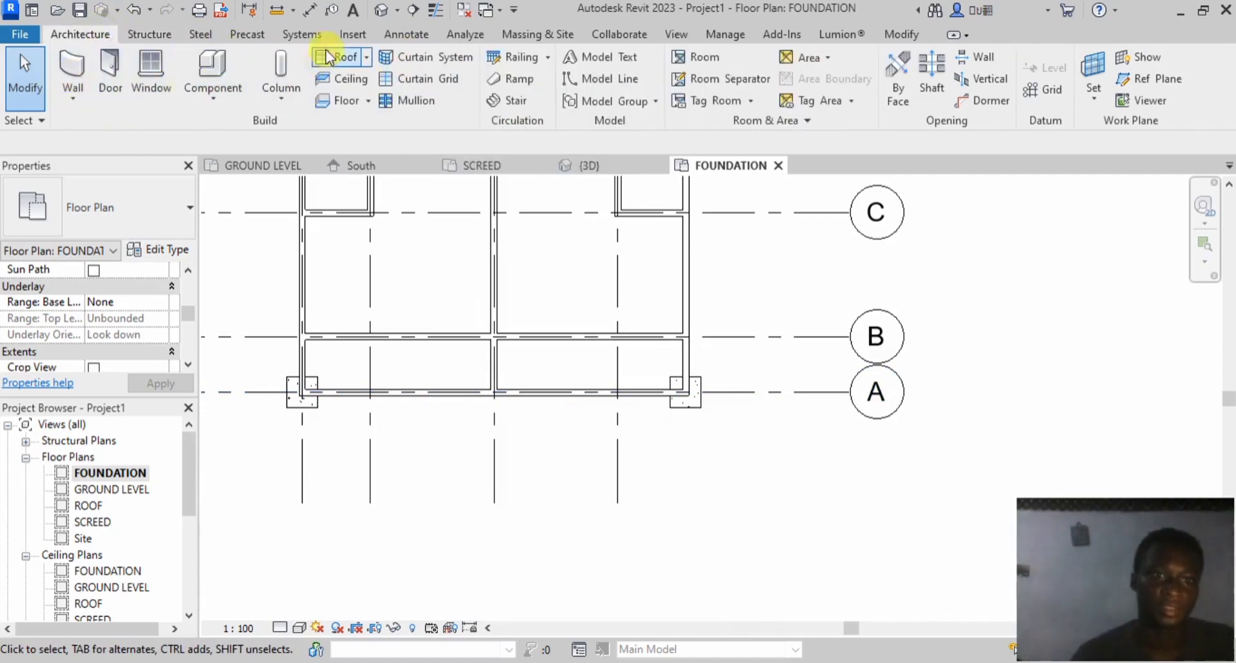
click(151, 30)
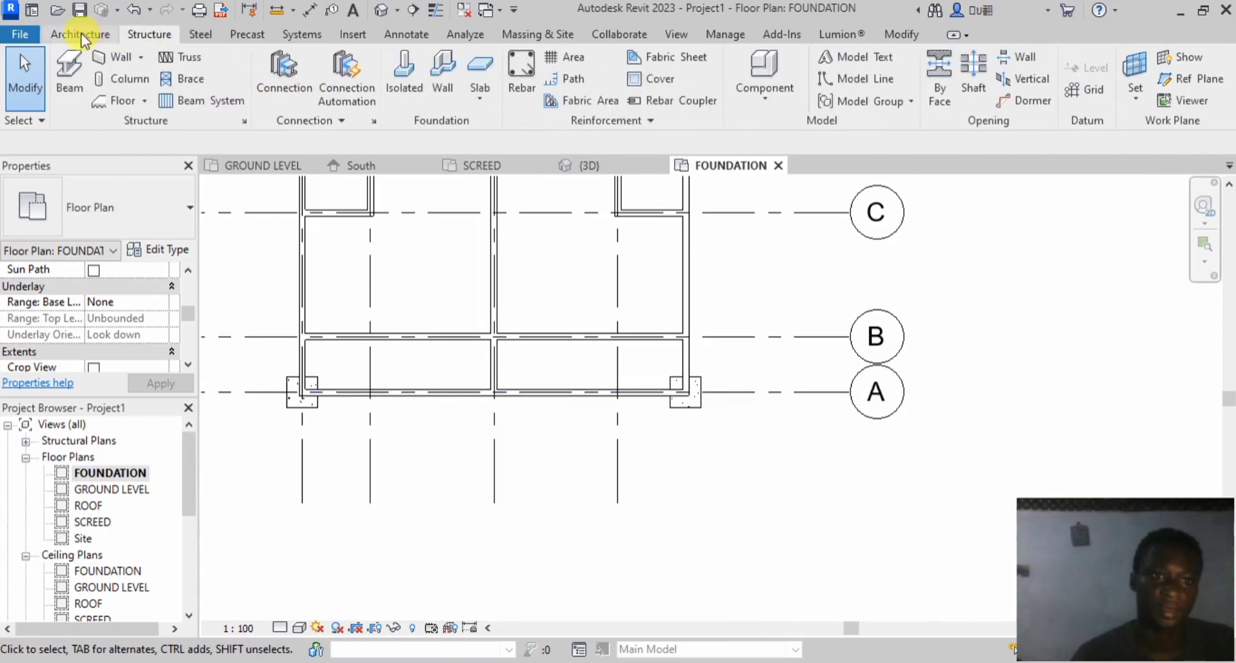
click(81, 34)
click(284, 103)
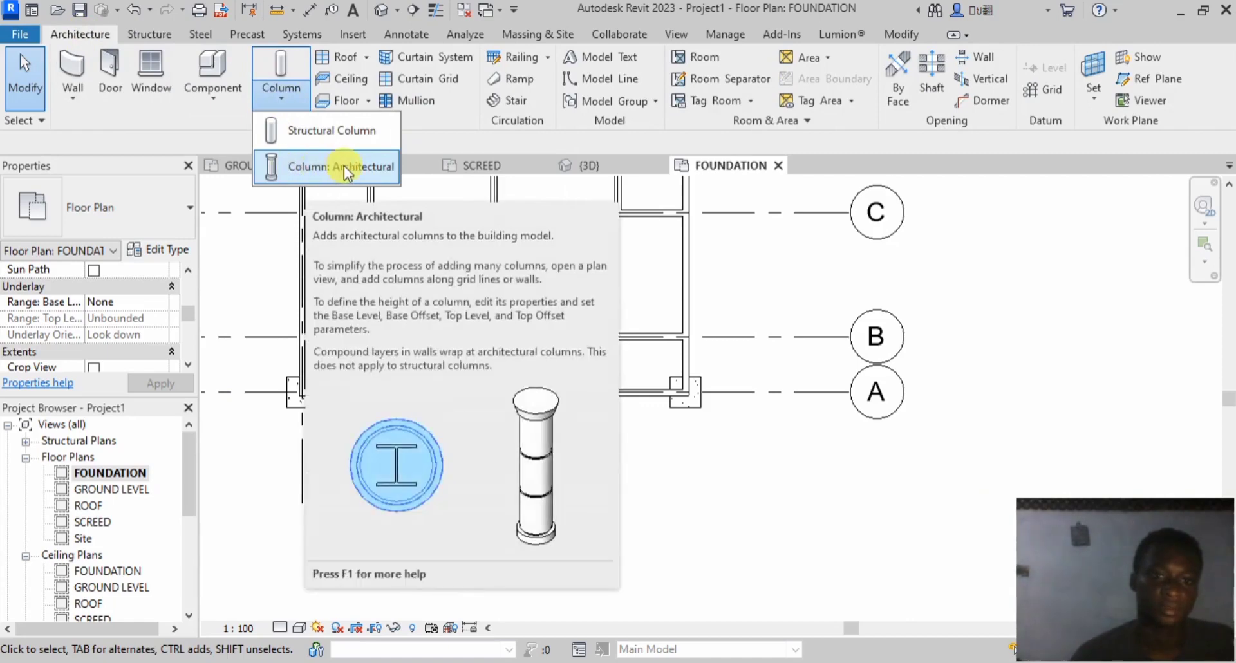
Step: Start an architectural column and review the M_Rectangular Column 475 x 610mm type properties
click(344, 166)
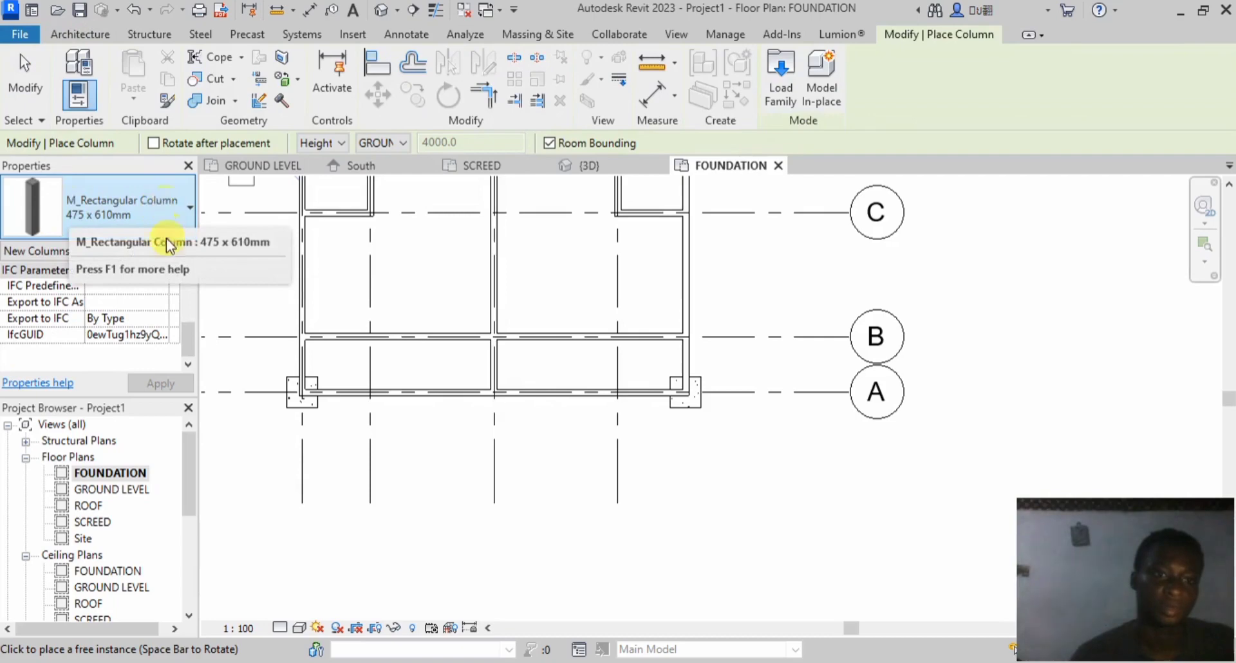
click(148, 252)
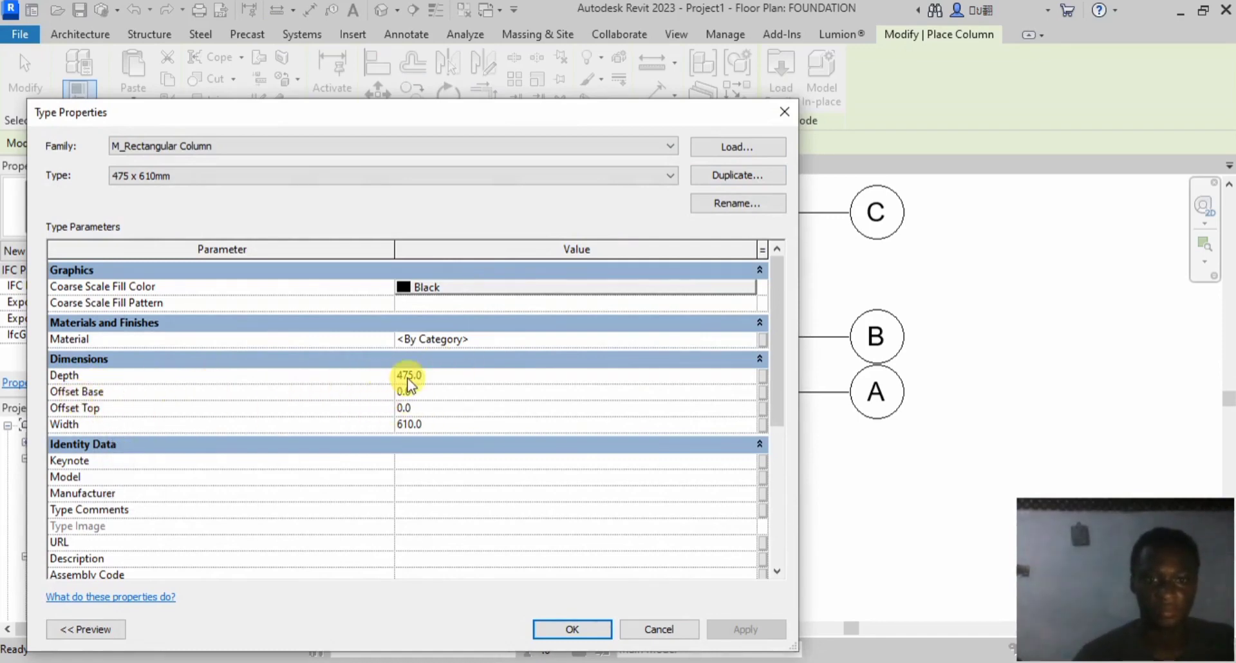
drag(743, 125, 875, 60)
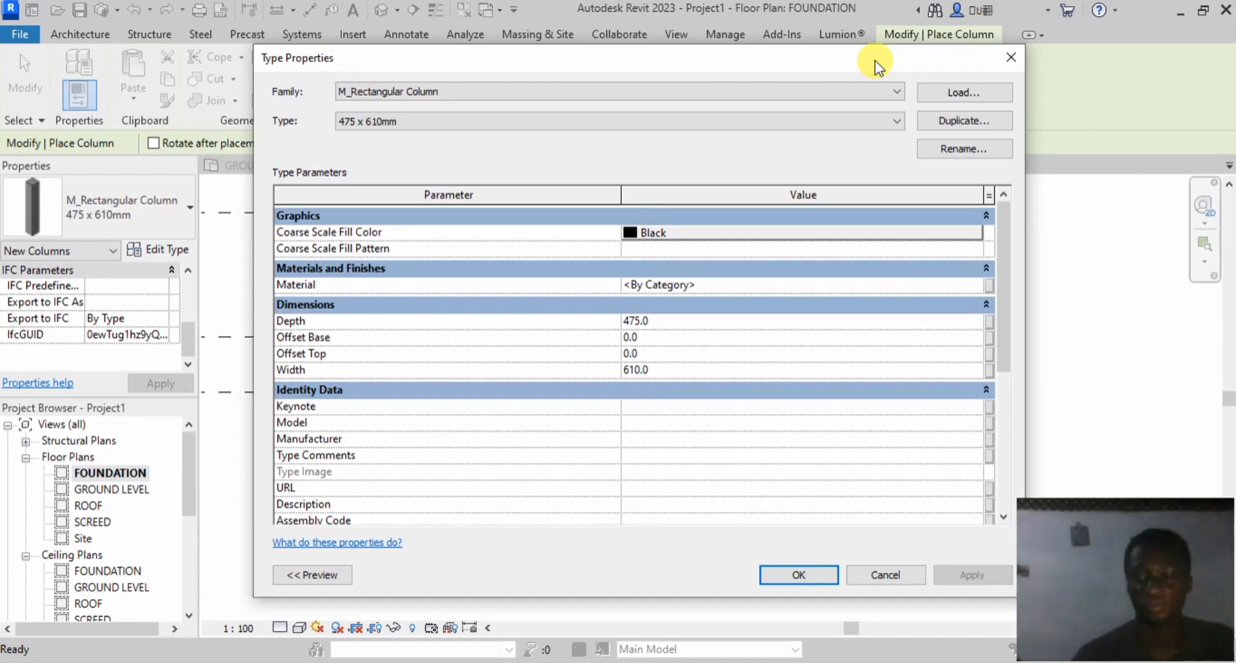
Step: Cancel the column type properties, end column placement without placing any, and open Annotate
click(891, 576)
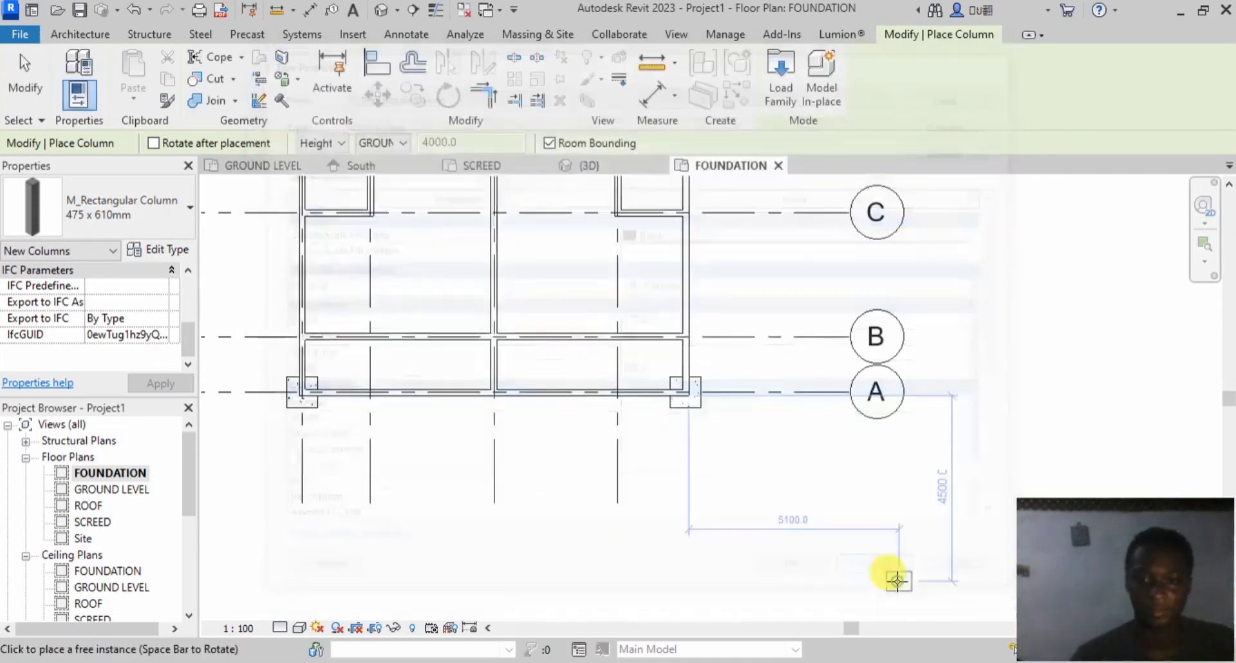
scroll(629, 484, down, 2)
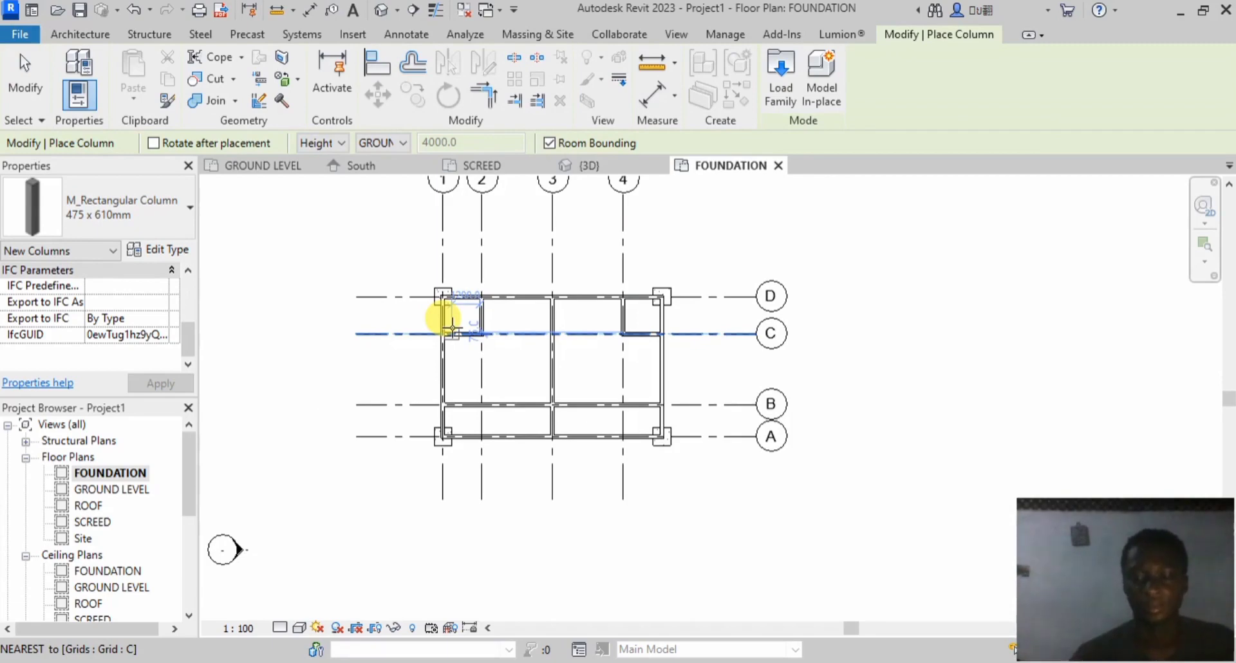
click(35, 61)
scroll(433, 311, up, 2)
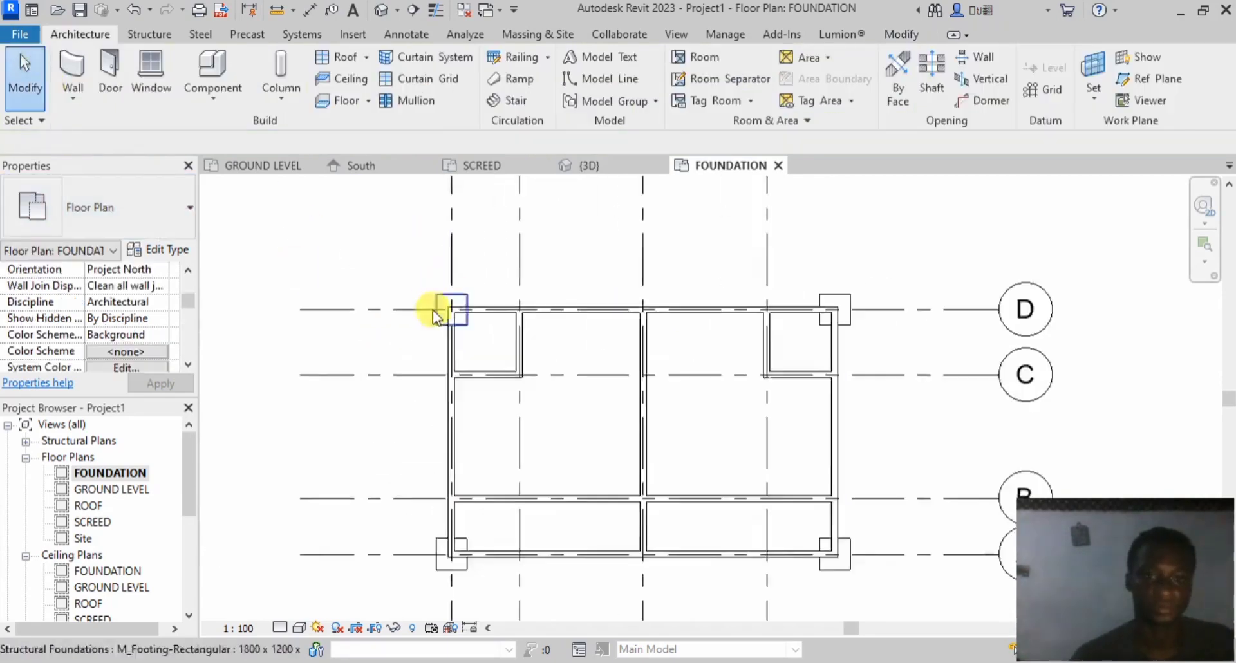
scroll(492, 279, up, 5)
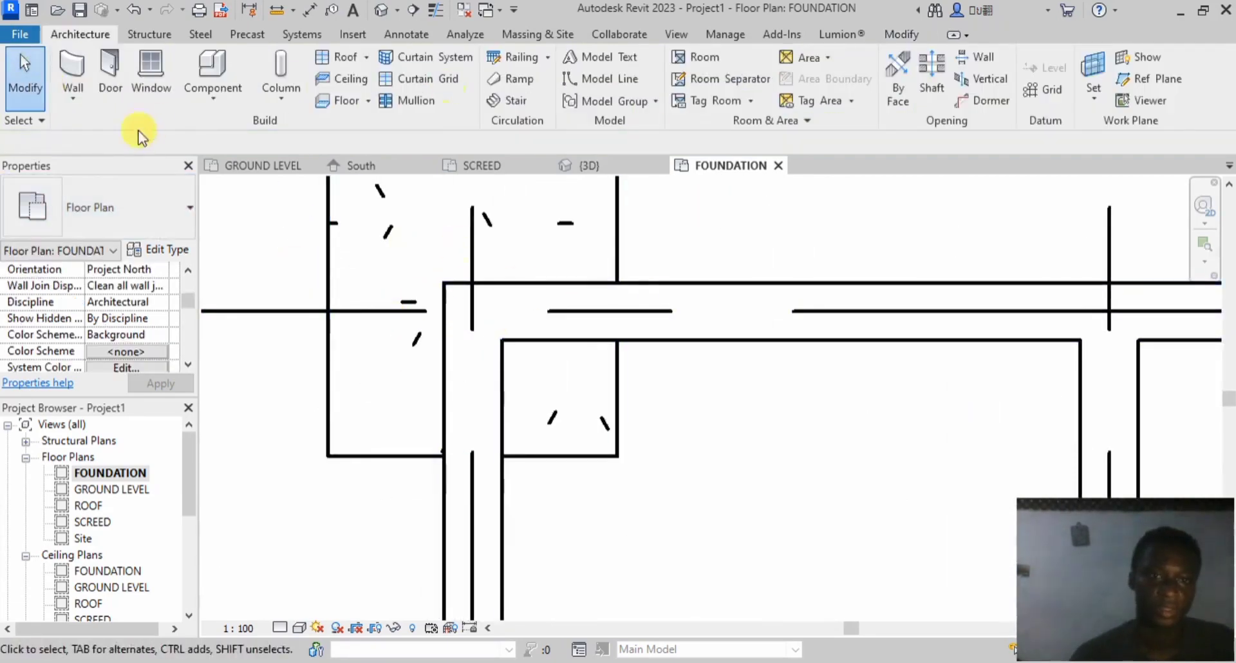
click(397, 33)
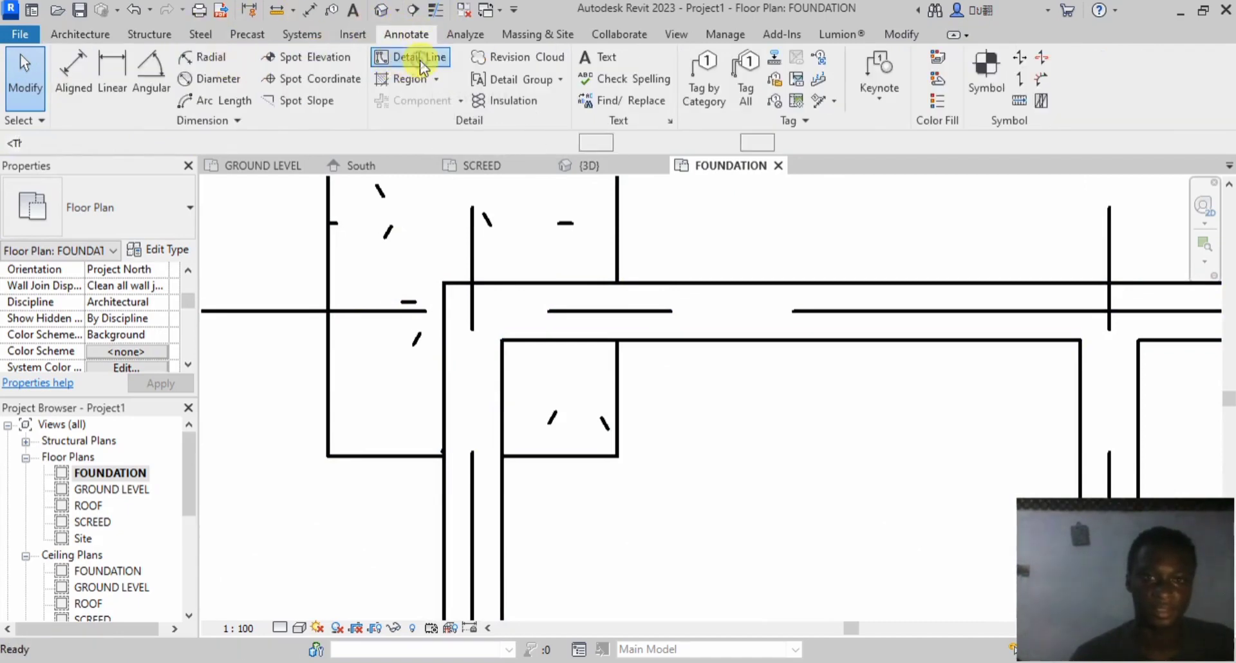
Step: Start a Detail Line in Medium Lines style using the Rectangle draw mode
click(420, 60)
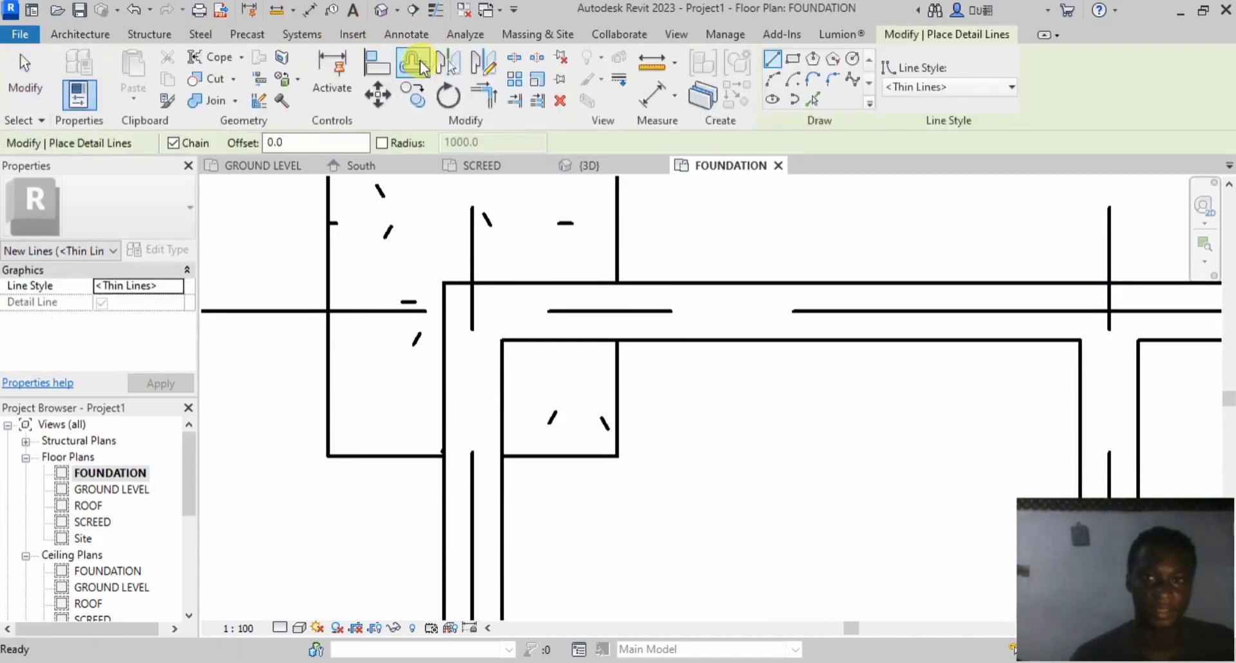
click(922, 90)
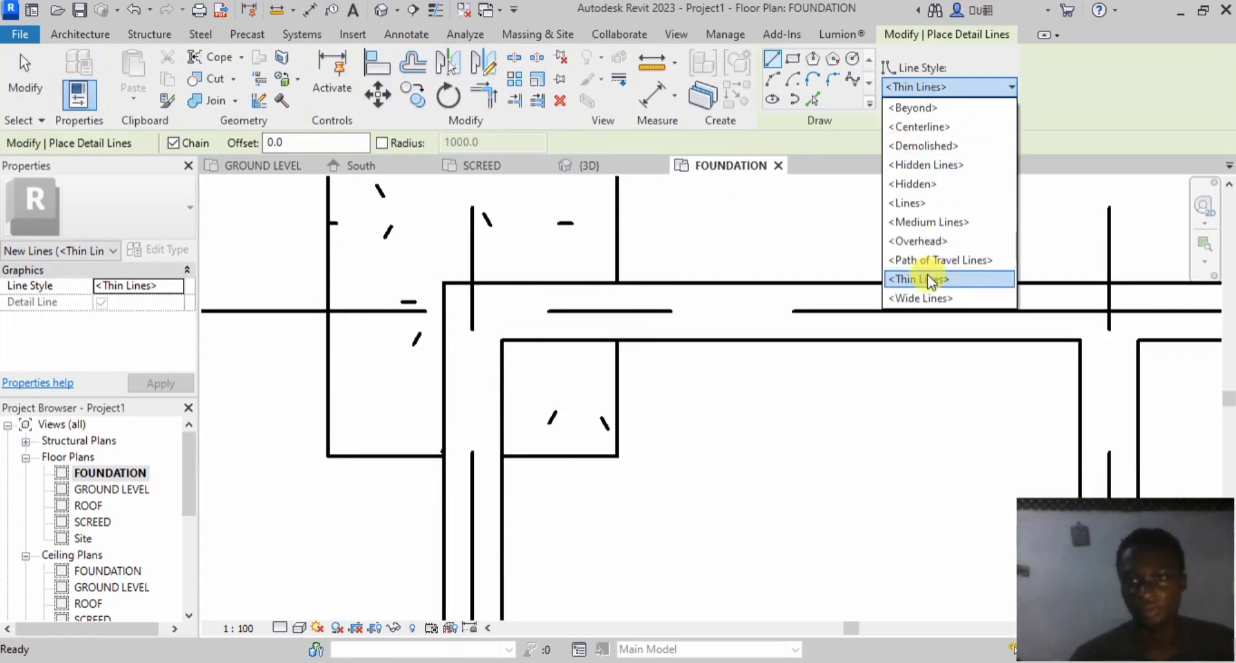
click(928, 222)
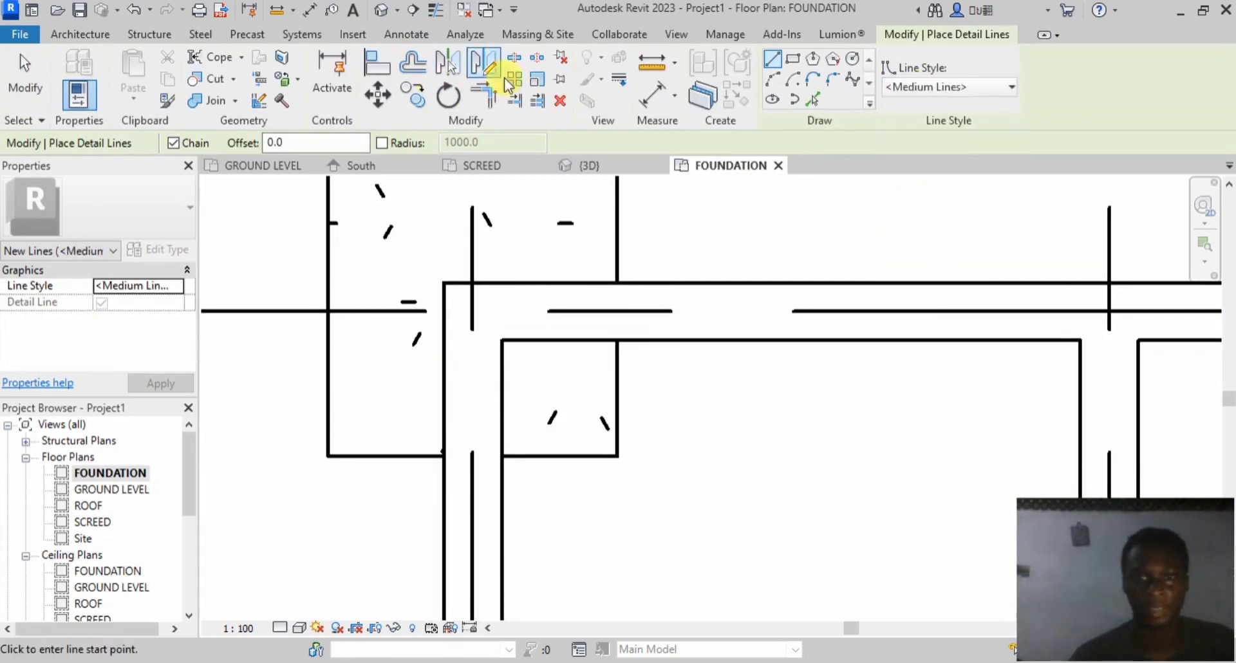
click(792, 63)
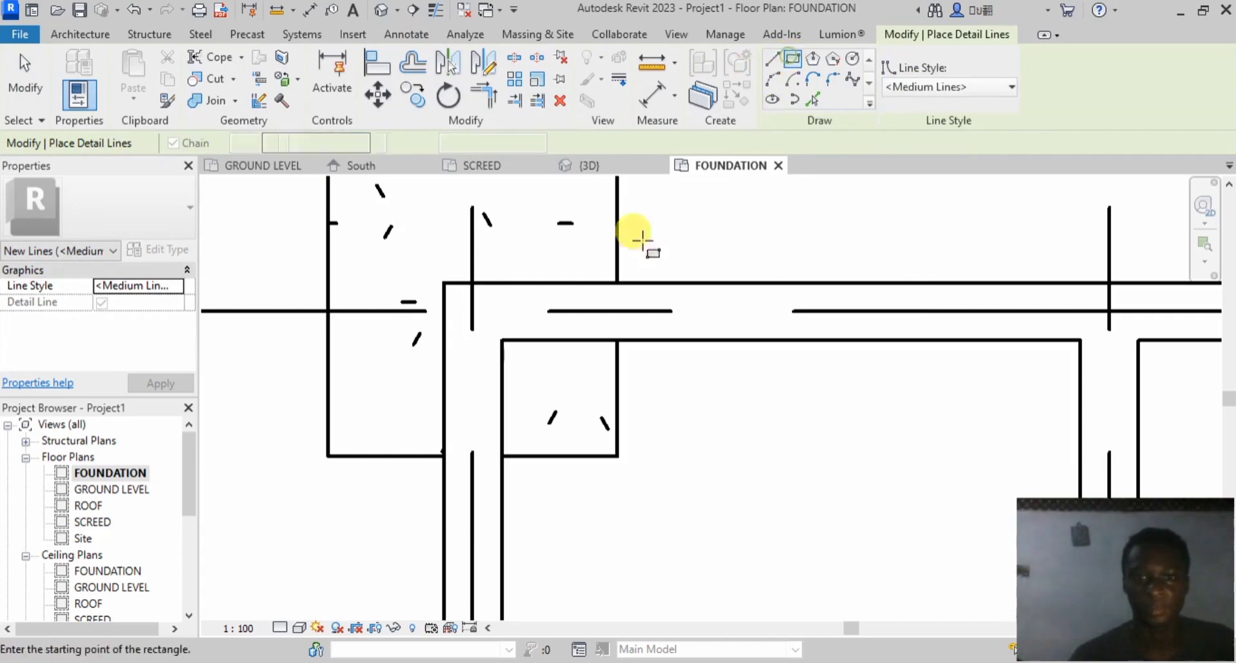
Step: Draw 150 x 150 rectangles around the first wall-corner squares inside the footings
click(505, 338)
click(440, 281)
scroll(325, 254, down, 3)
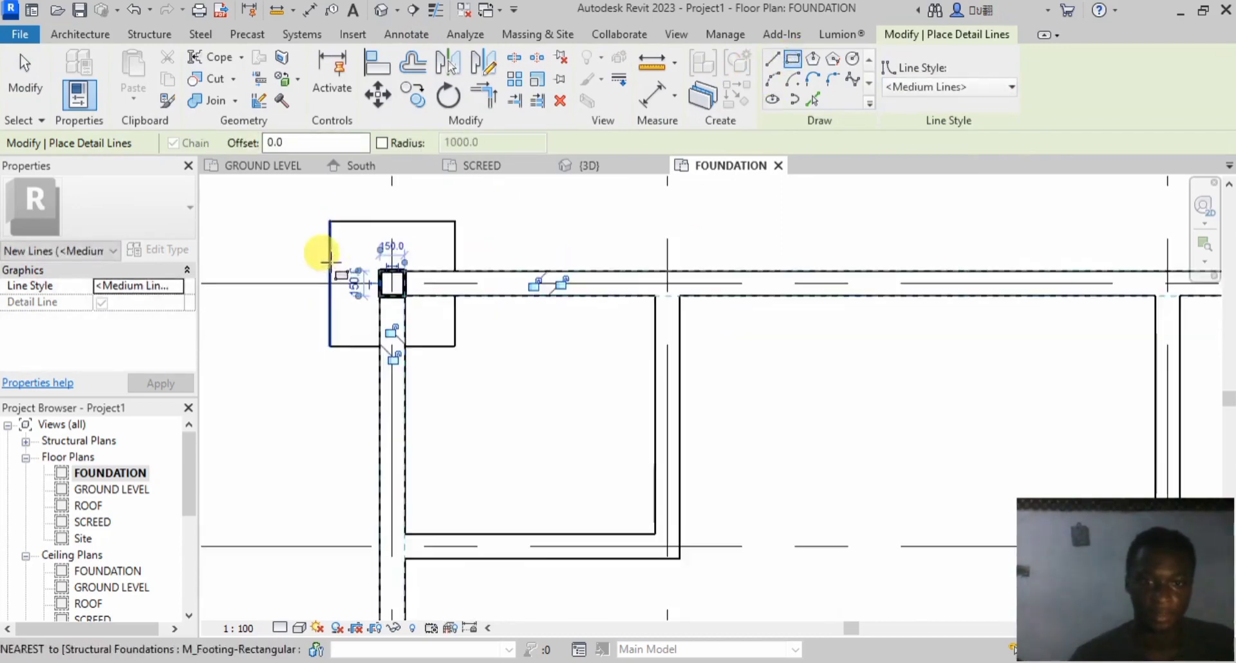
scroll(331, 264, up, 4)
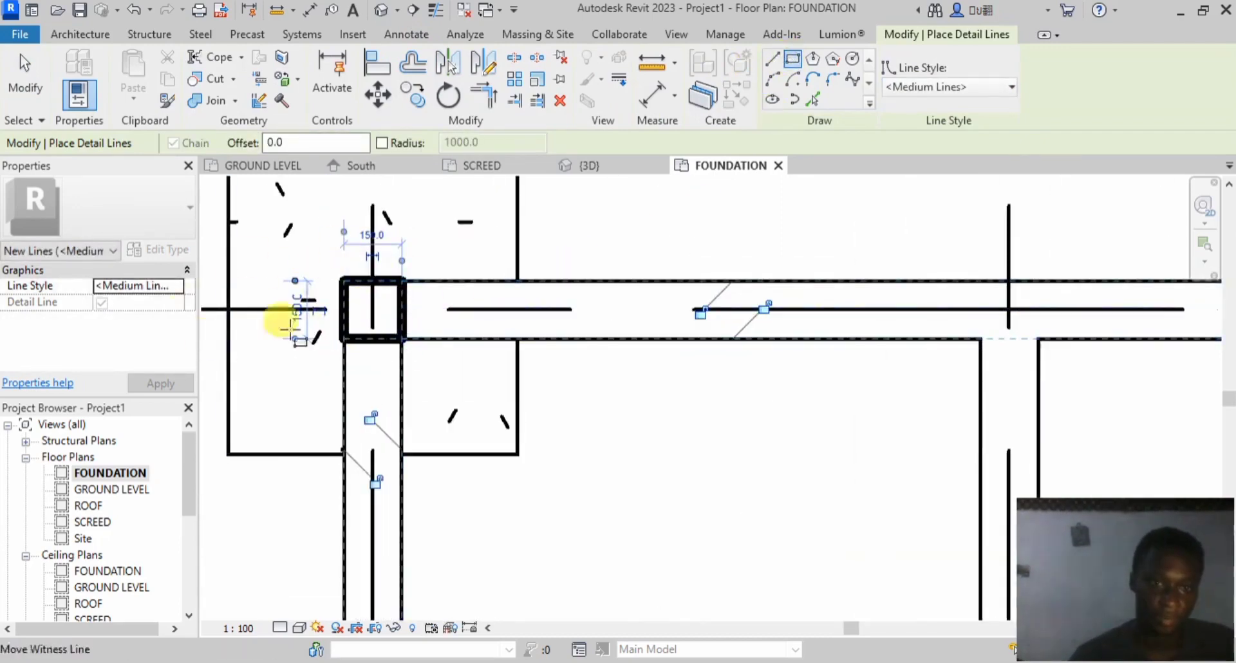
scroll(300, 267, down, 2)
scroll(425, 264, down, 2)
scroll(656, 303, up, 1)
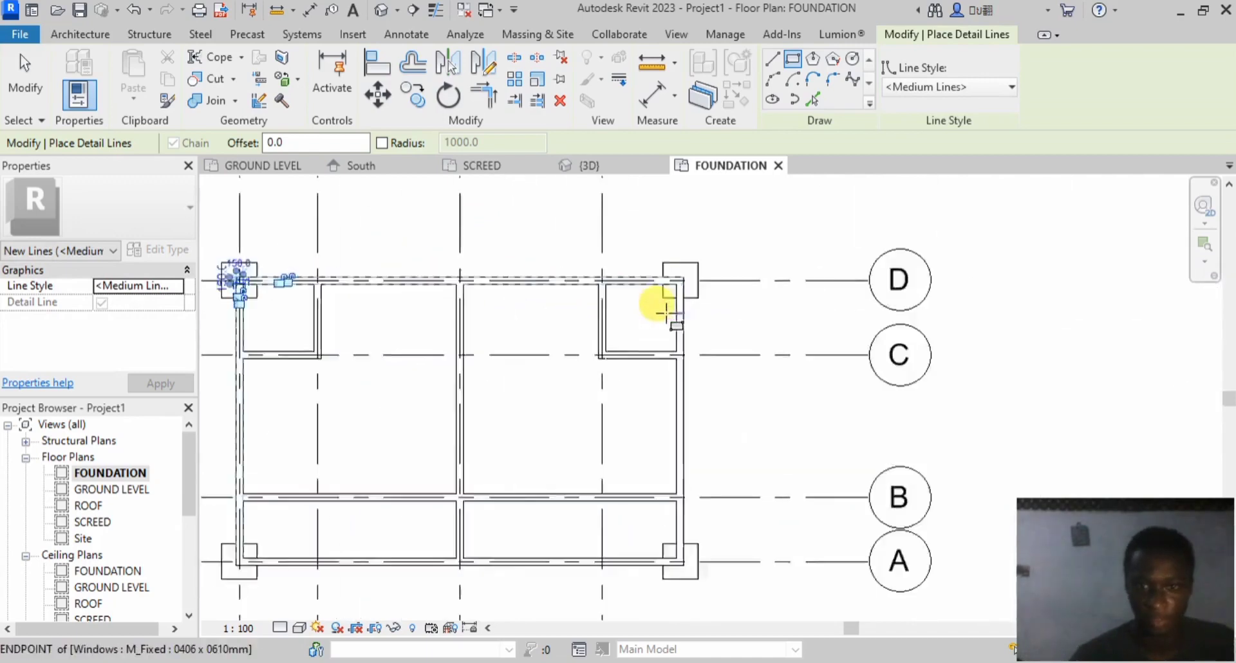
scroll(684, 257, up, 5)
click(685, 223)
scroll(643, 298, down, 2)
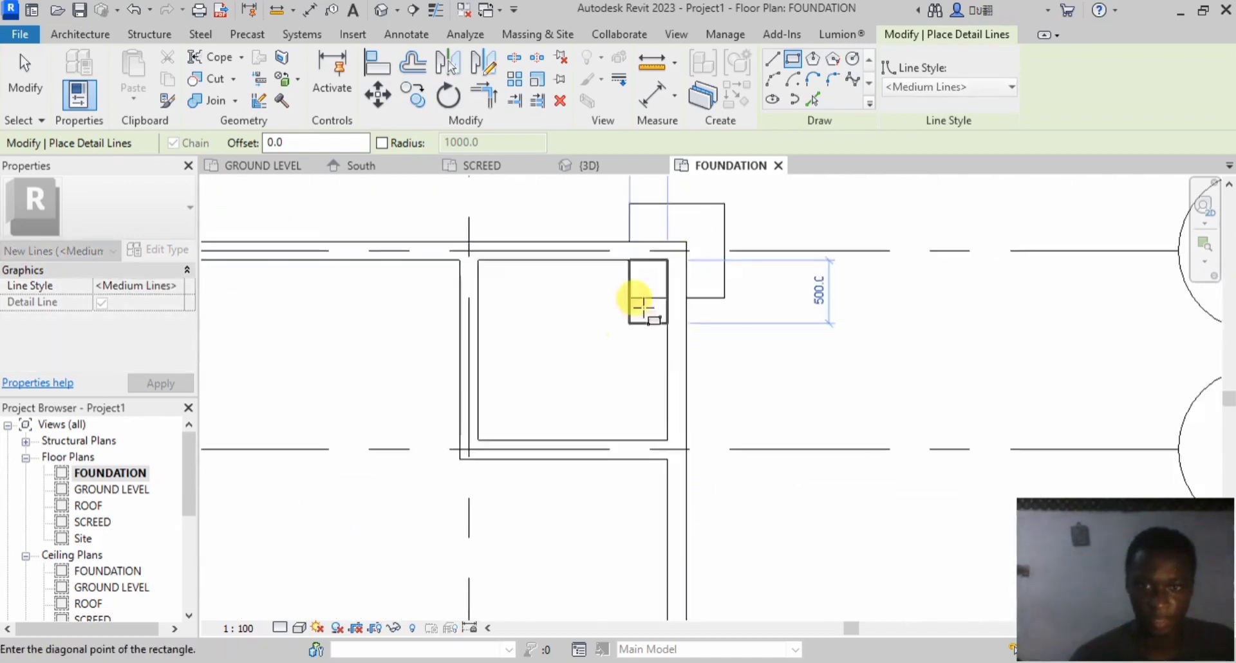
scroll(663, 243, up, 4)
scroll(706, 228, down, 5)
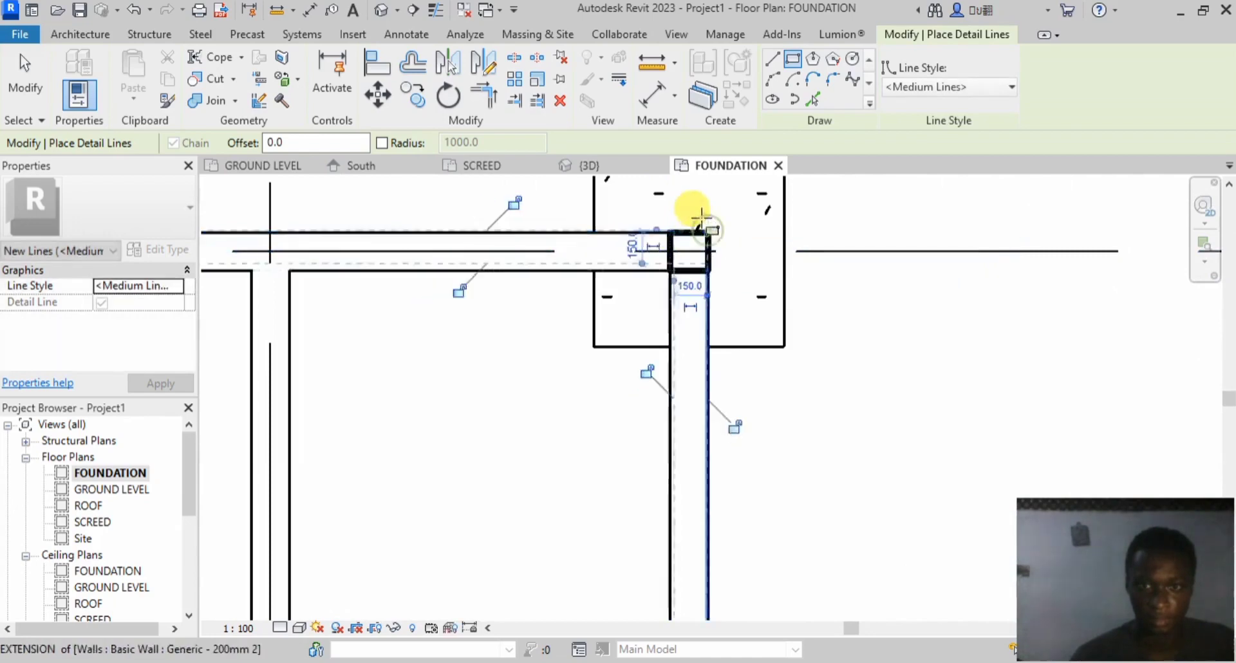
scroll(704, 386, up, 5)
scroll(656, 484, up, 2)
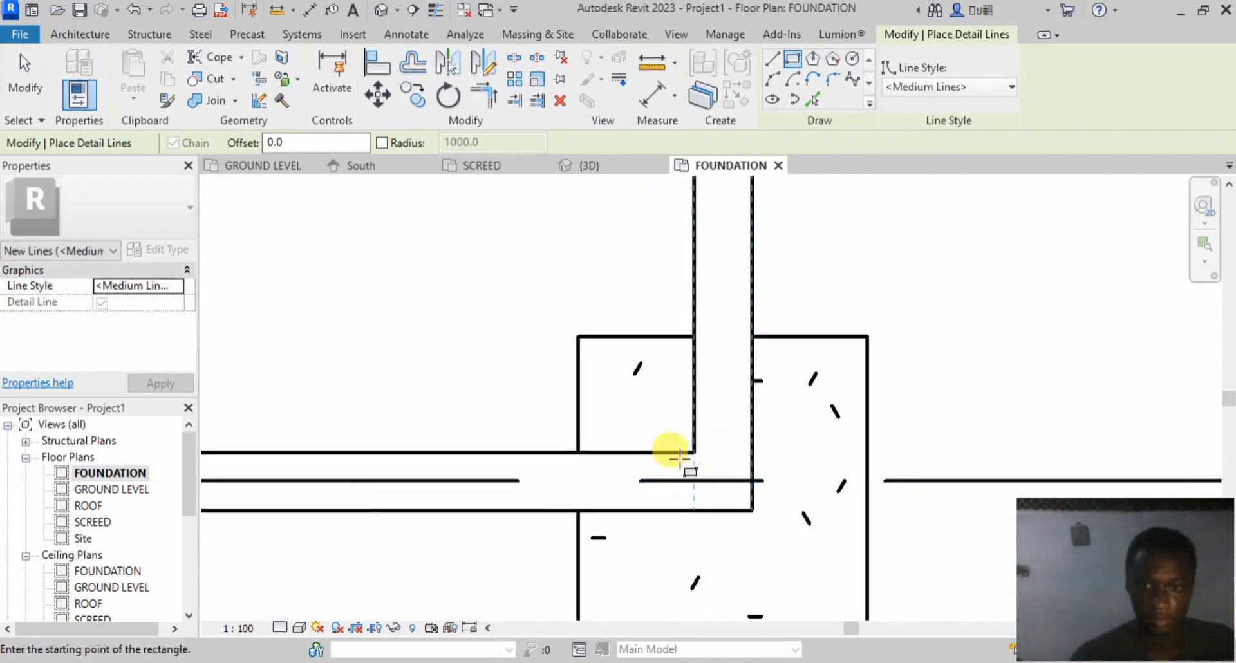
Step: Outline the remaining corner squares with rectangles and end the detail line tool
click(692, 449)
click(748, 509)
scroll(871, 428, down, 4)
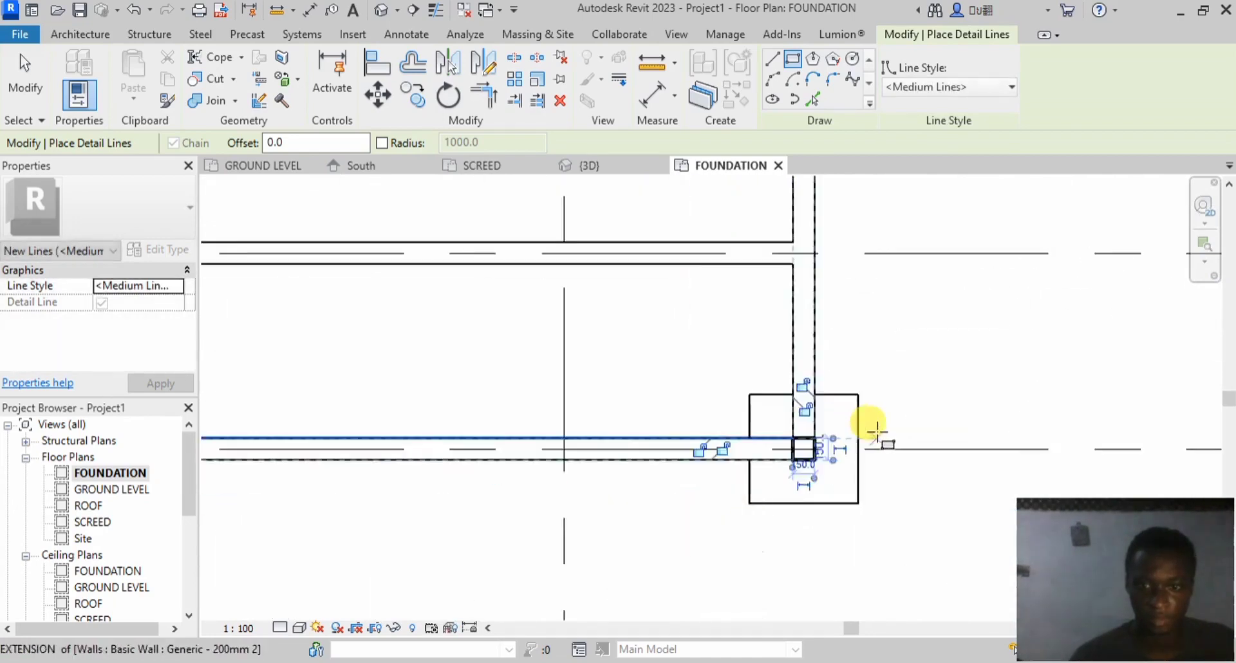
scroll(322, 435, up, 5)
scroll(364, 428, down, 2)
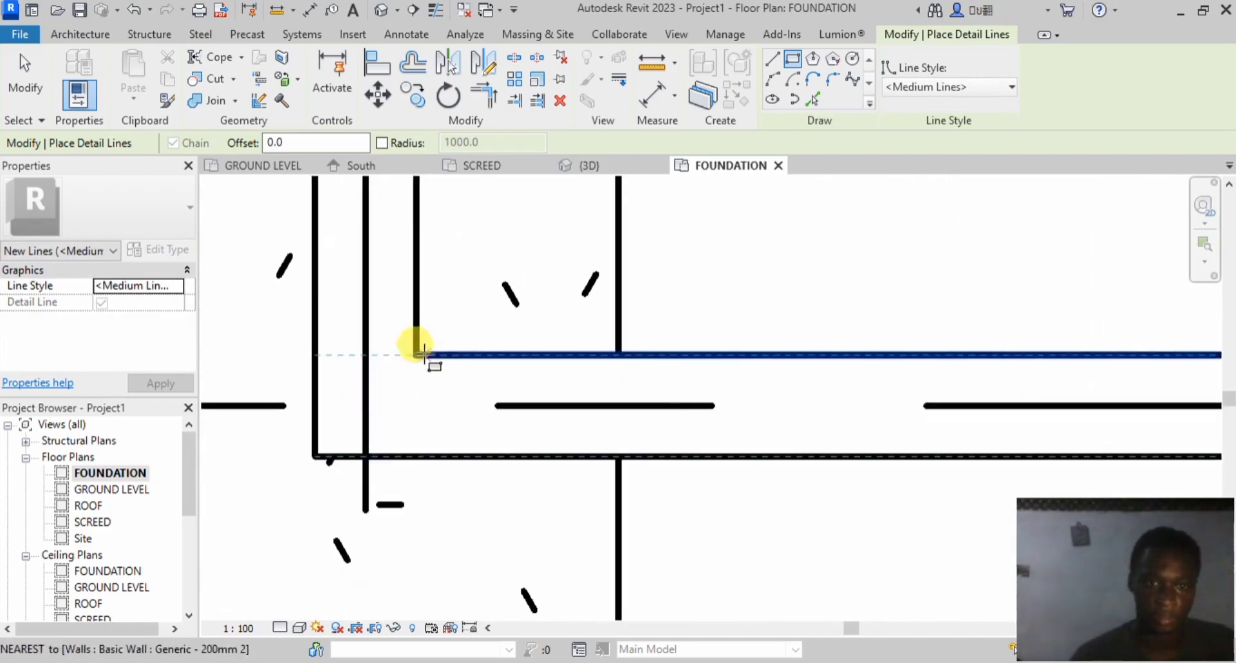
click(419, 353)
click(315, 454)
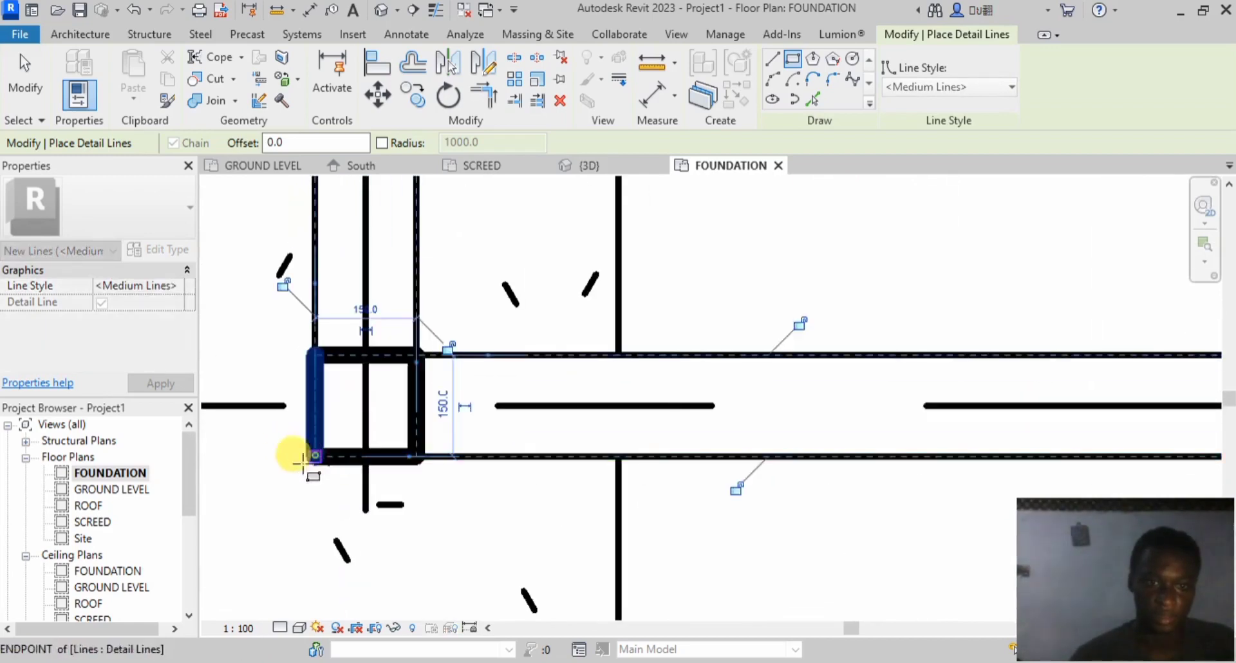
click(23, 76)
scroll(473, 460, down, 3)
Step: Duplicate the wall foundation type as Bearing Footing - 900 x 301 with Width 450 and thickness 225
scroll(468, 461, down, 4)
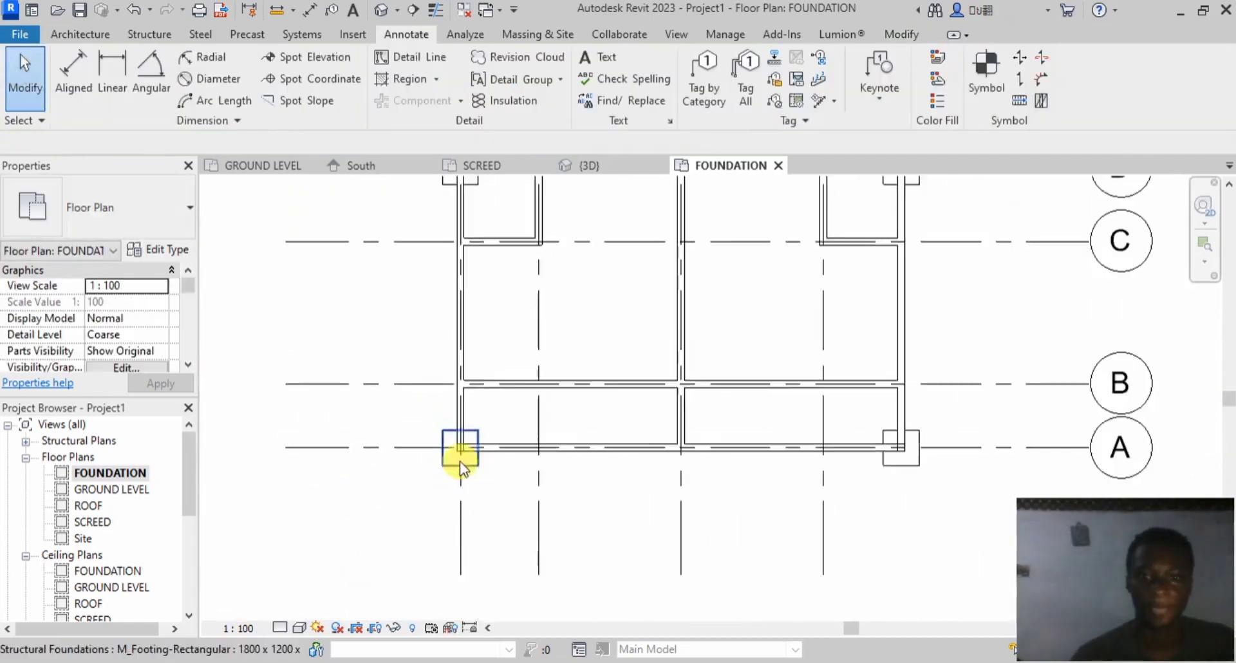
scroll(551, 433, up, 2)
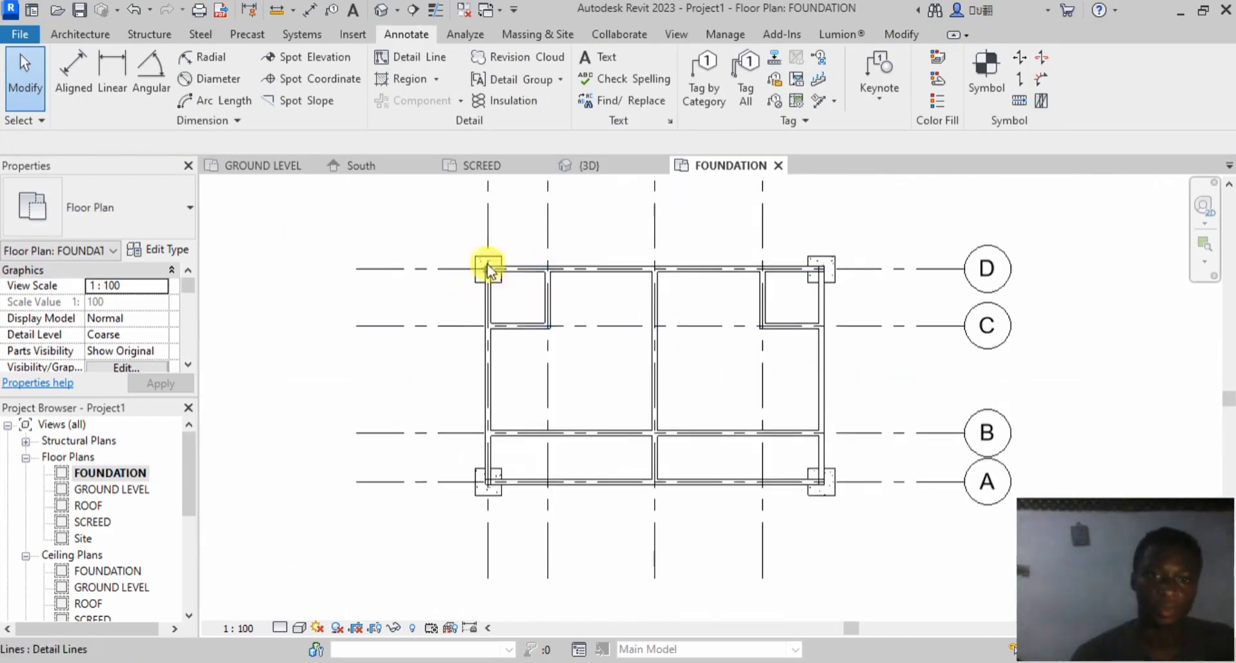
scroll(487, 264, up, 2)
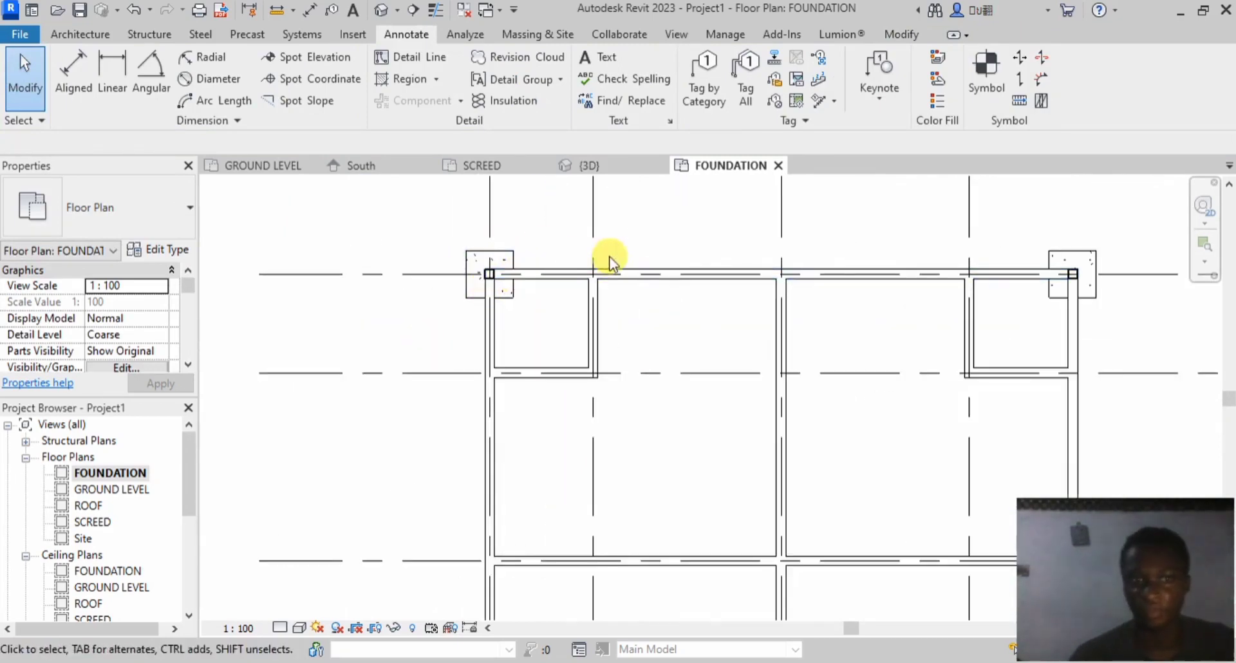
click(159, 33)
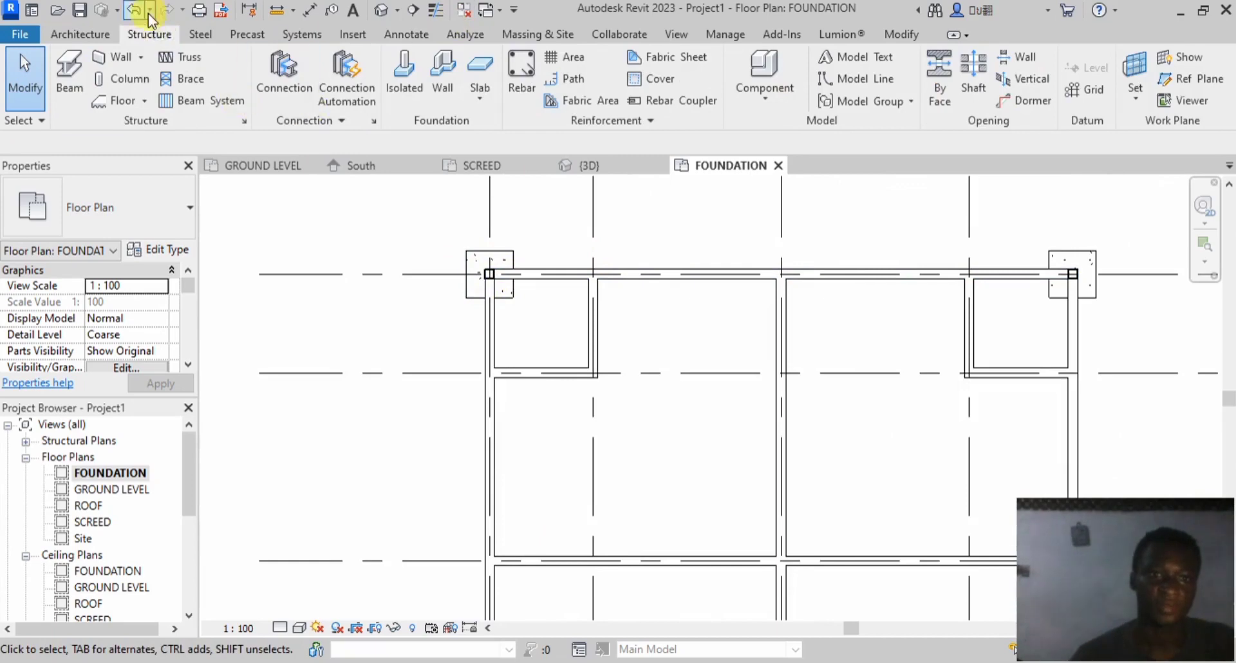
click(444, 84)
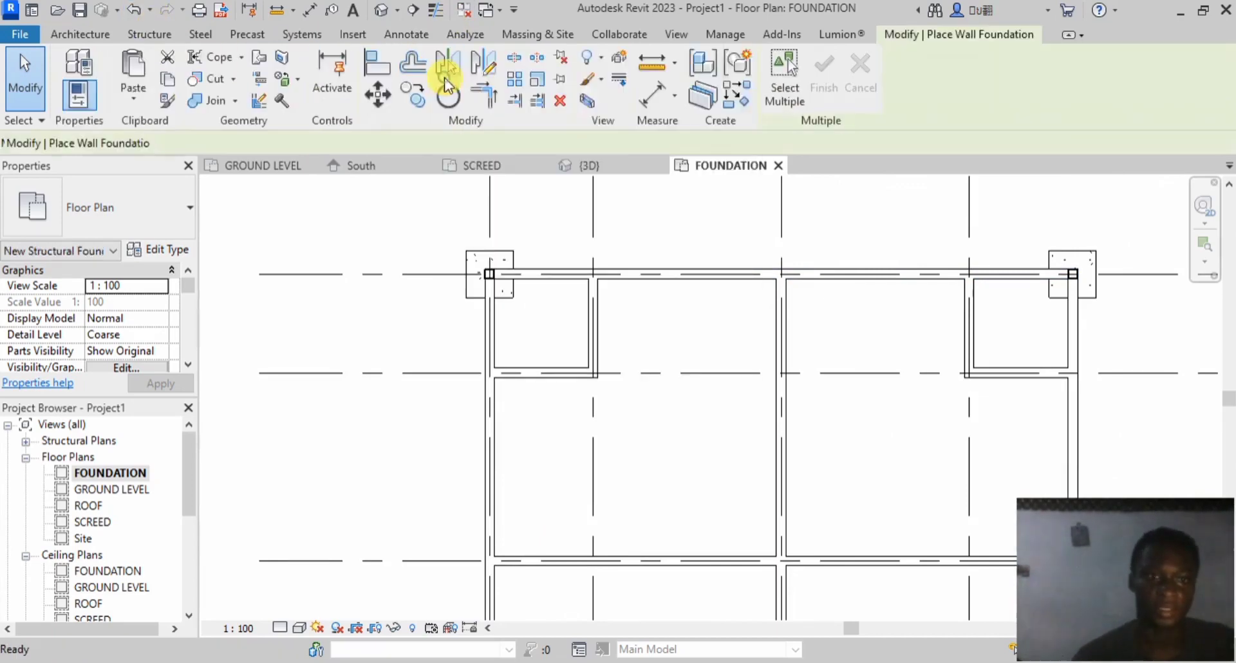
click(173, 249)
click(977, 117)
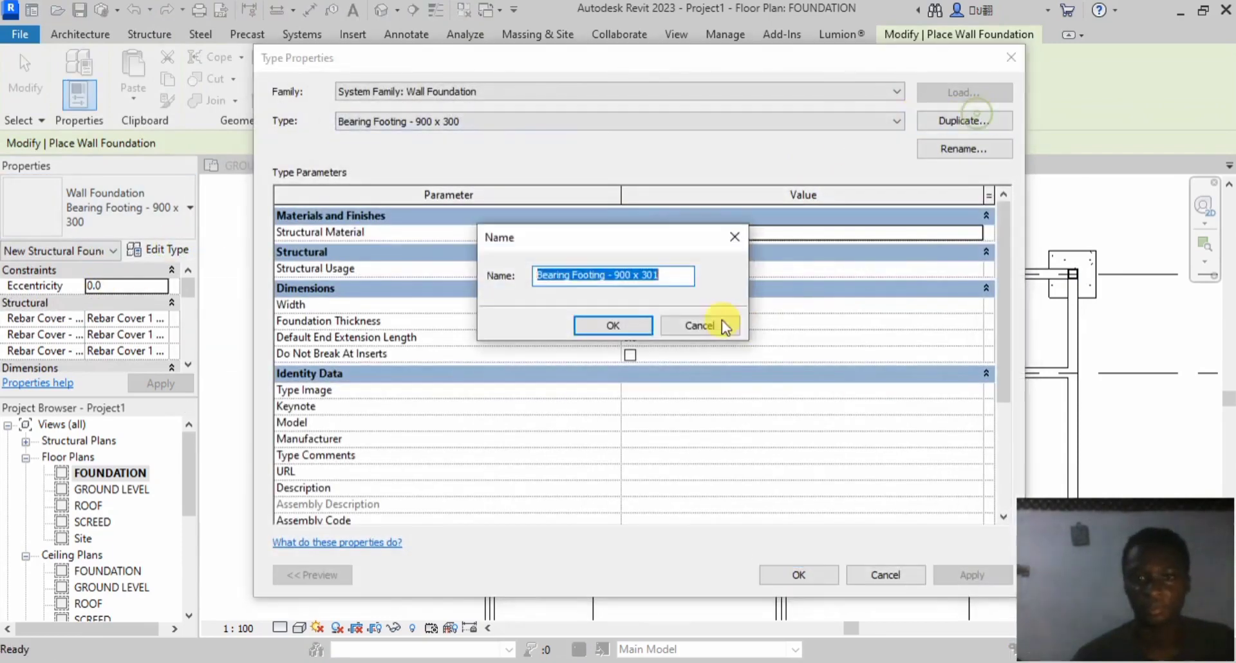
click(625, 320)
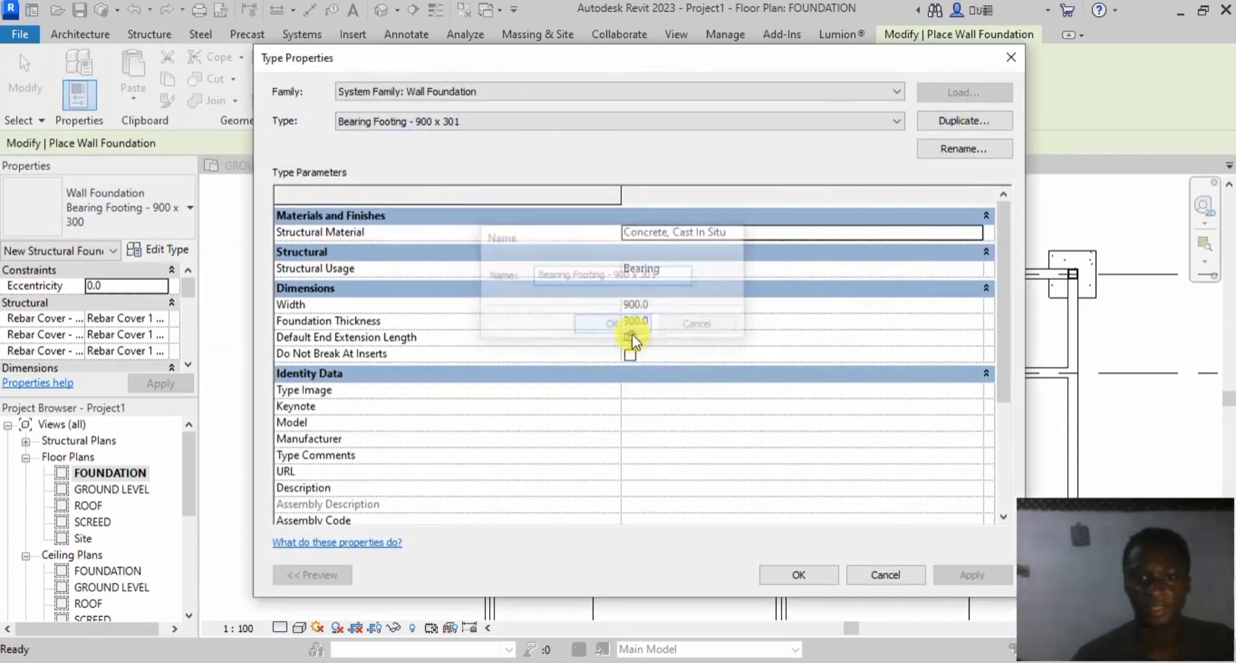
click(654, 307)
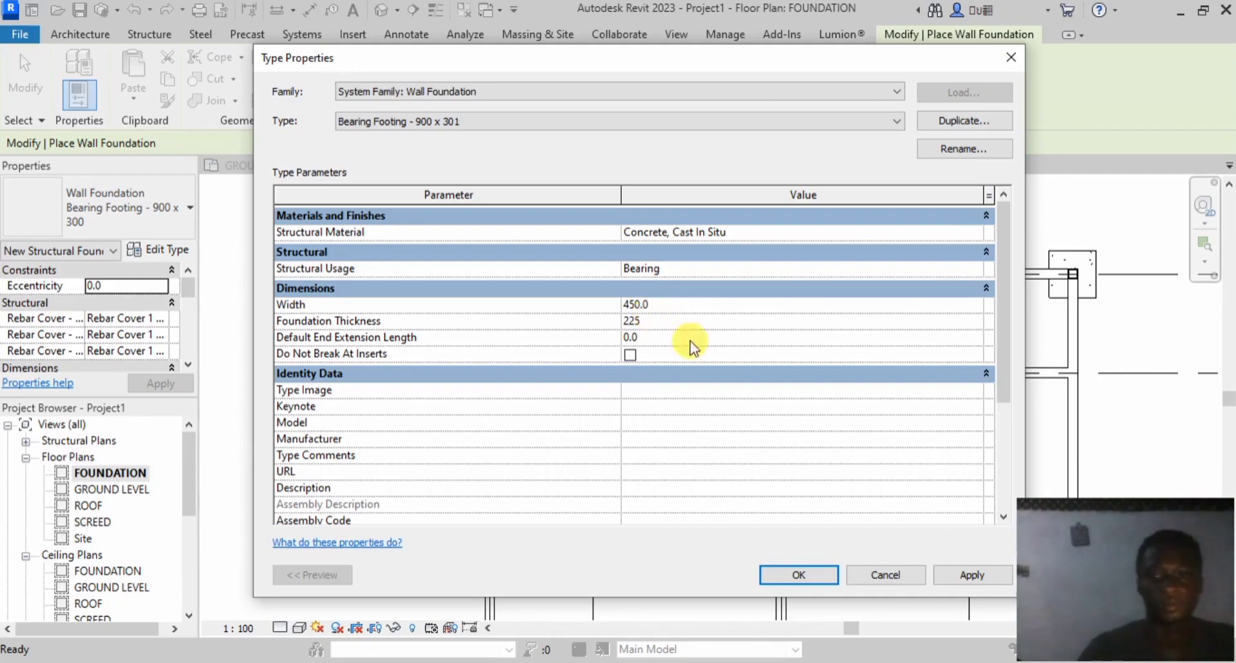
click(800, 576)
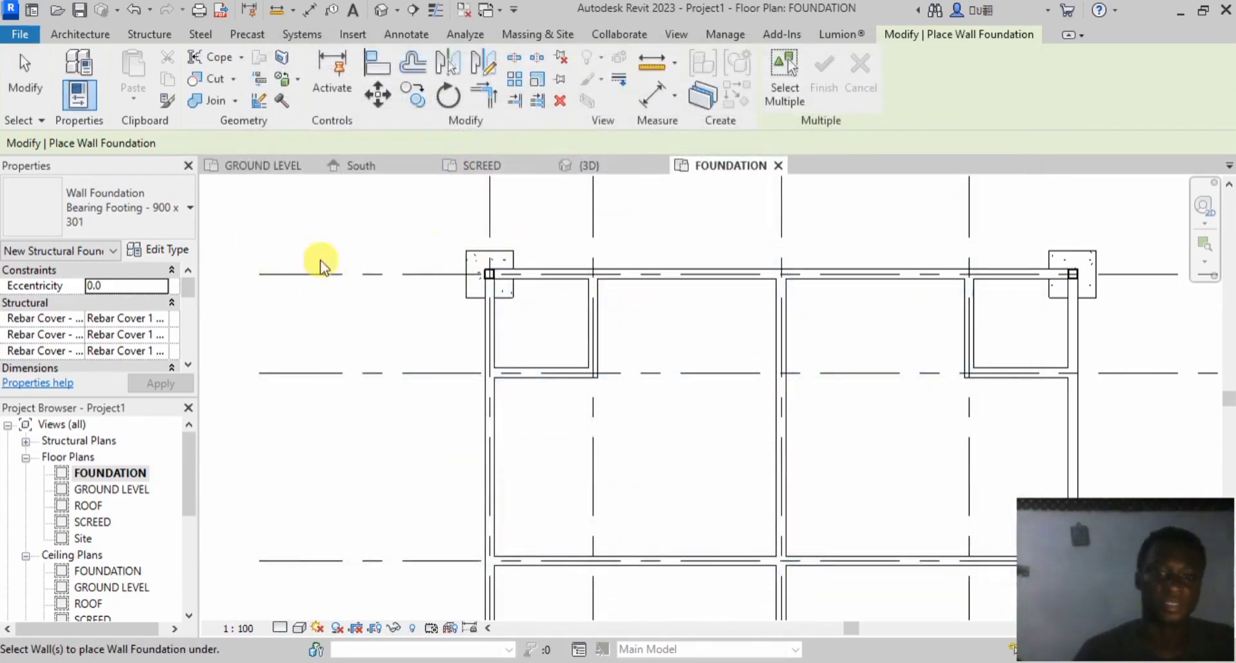
Step: Host strip footings under the top, grid A, grid B, right, middle and top-room walls
click(674, 267)
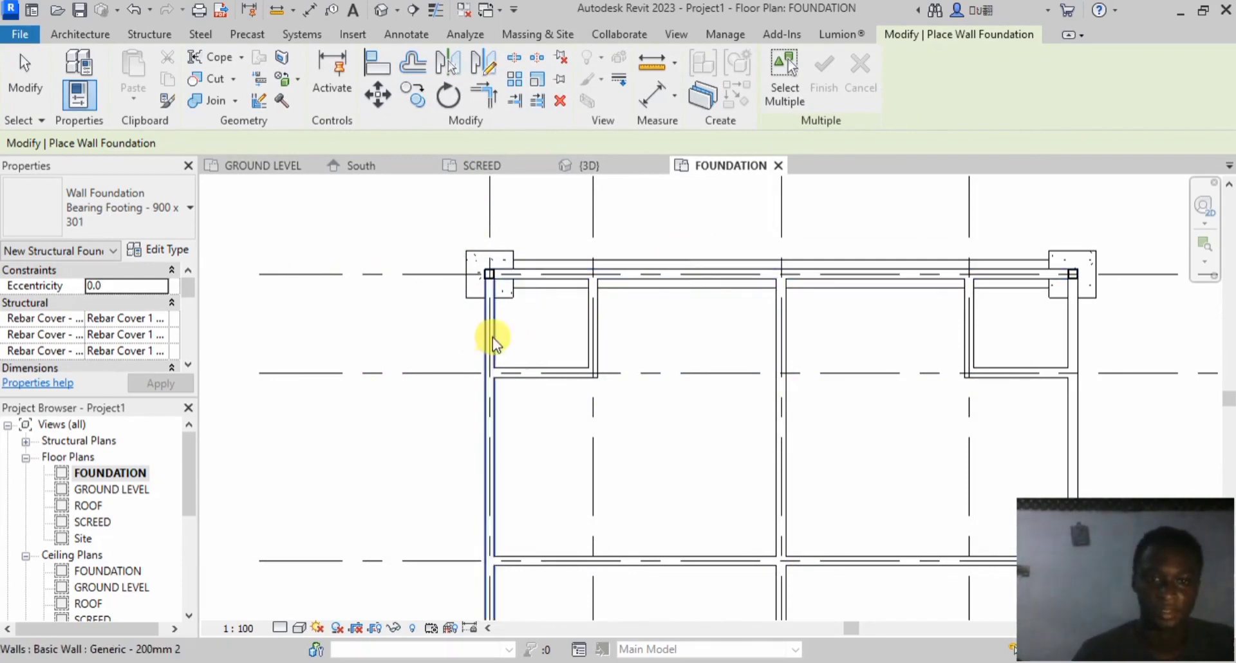
scroll(492, 337, down, 2)
click(586, 485)
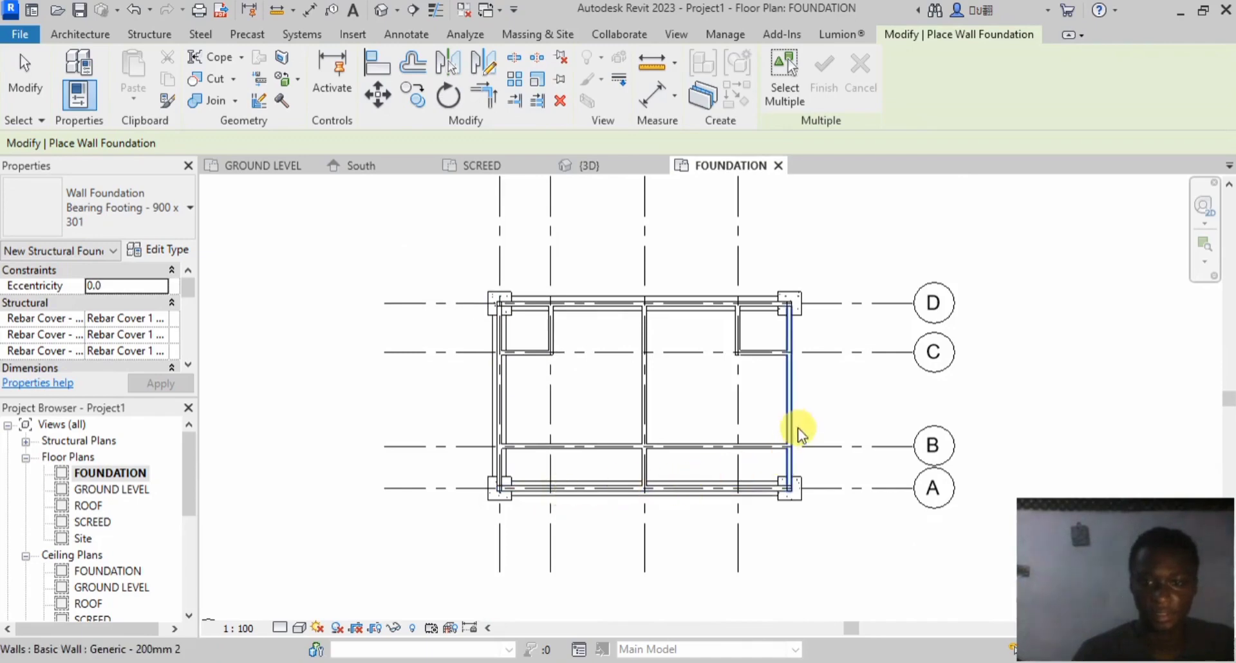
click(791, 402)
click(767, 353)
click(733, 329)
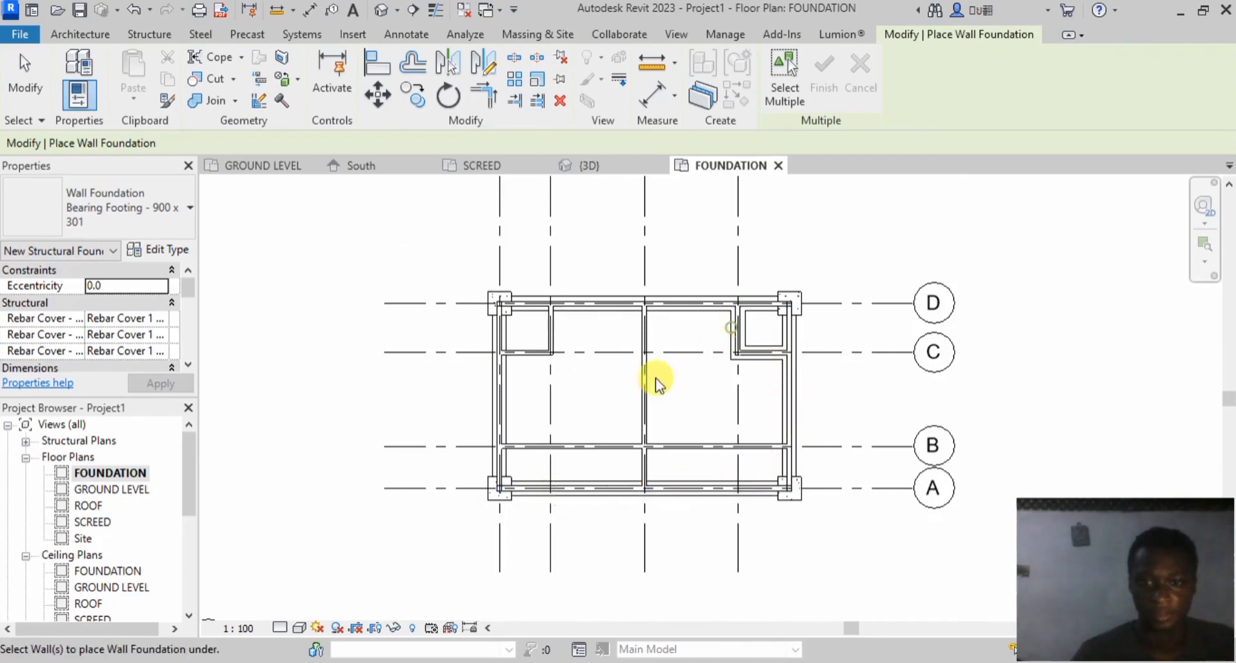
click(645, 372)
click(589, 446)
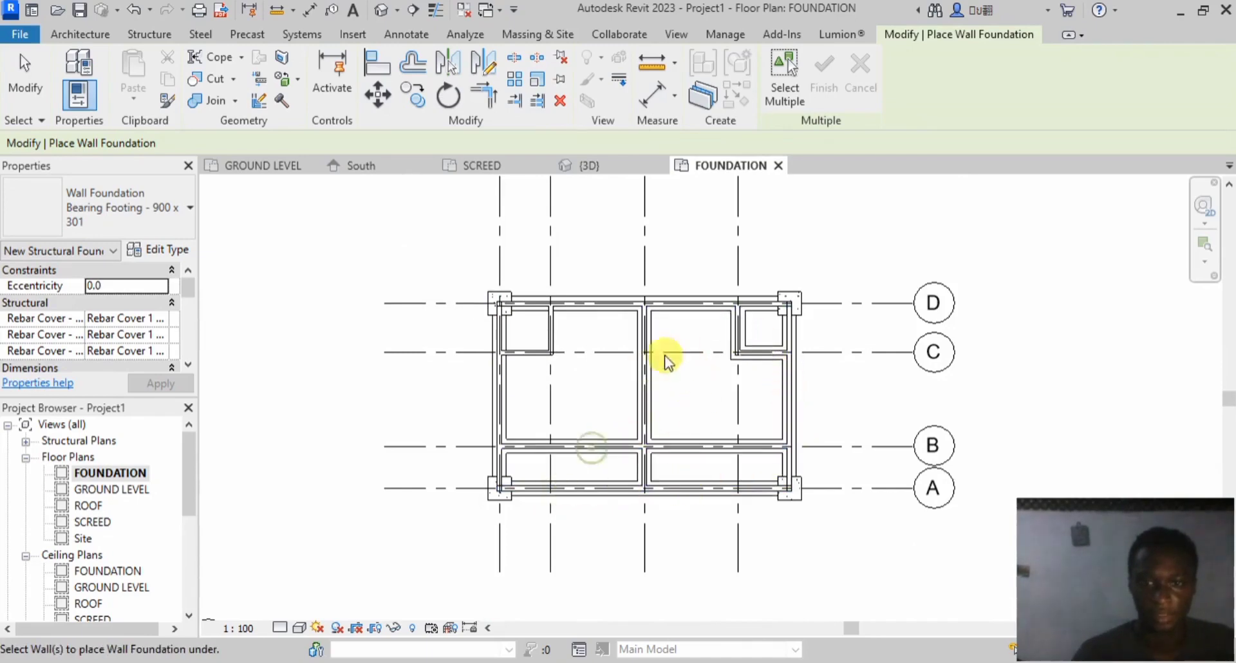
click(529, 346)
click(552, 331)
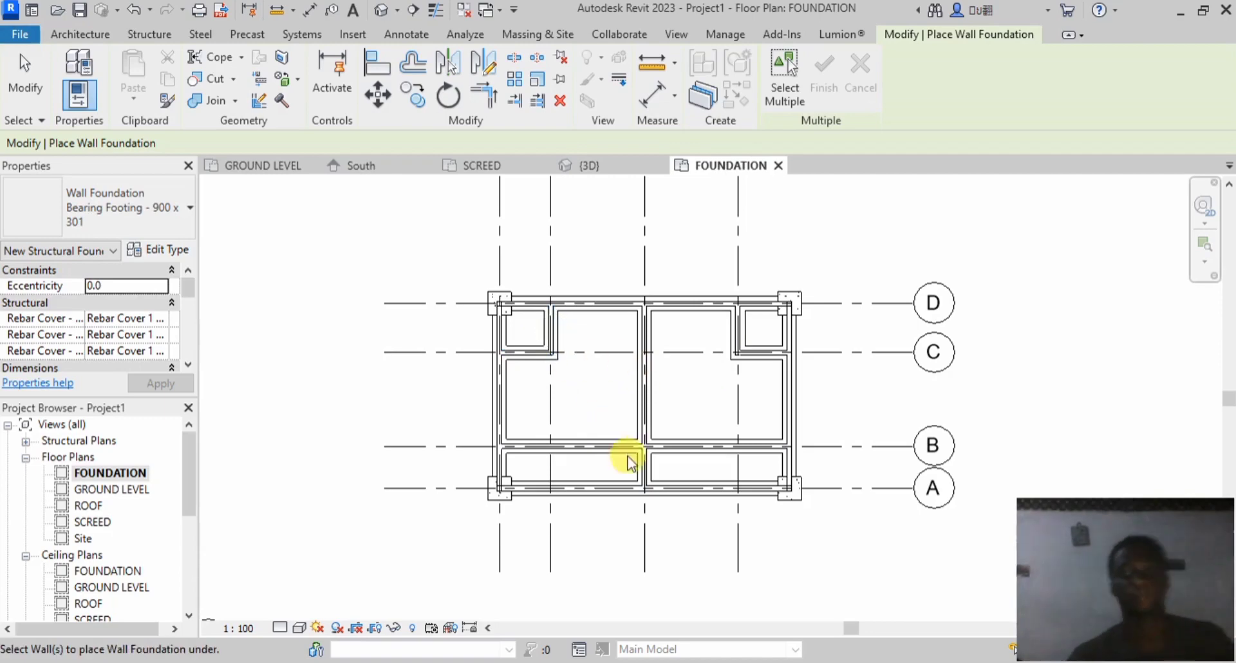
scroll(629, 455, up, 2)
scroll(581, 397, down, 2)
key(Escape)
key(Escape)
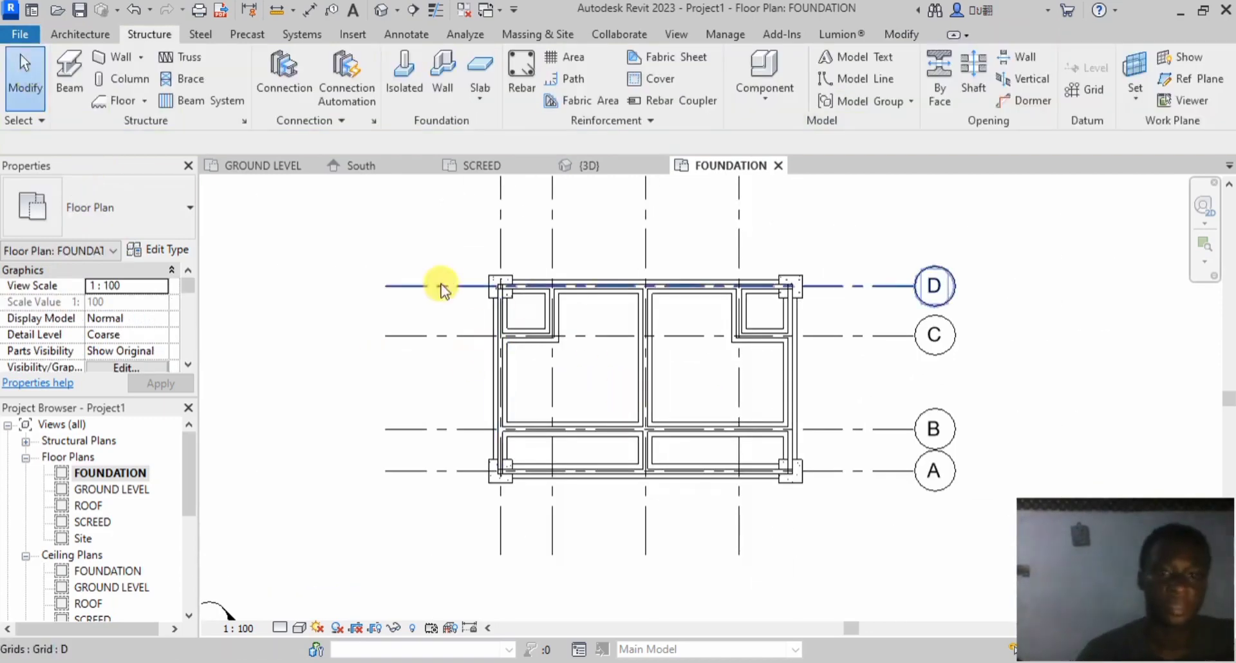
Step: Turn on the left-end bubbles for horizontal grids D, C, B and A
click(379, 286)
click(305, 285)
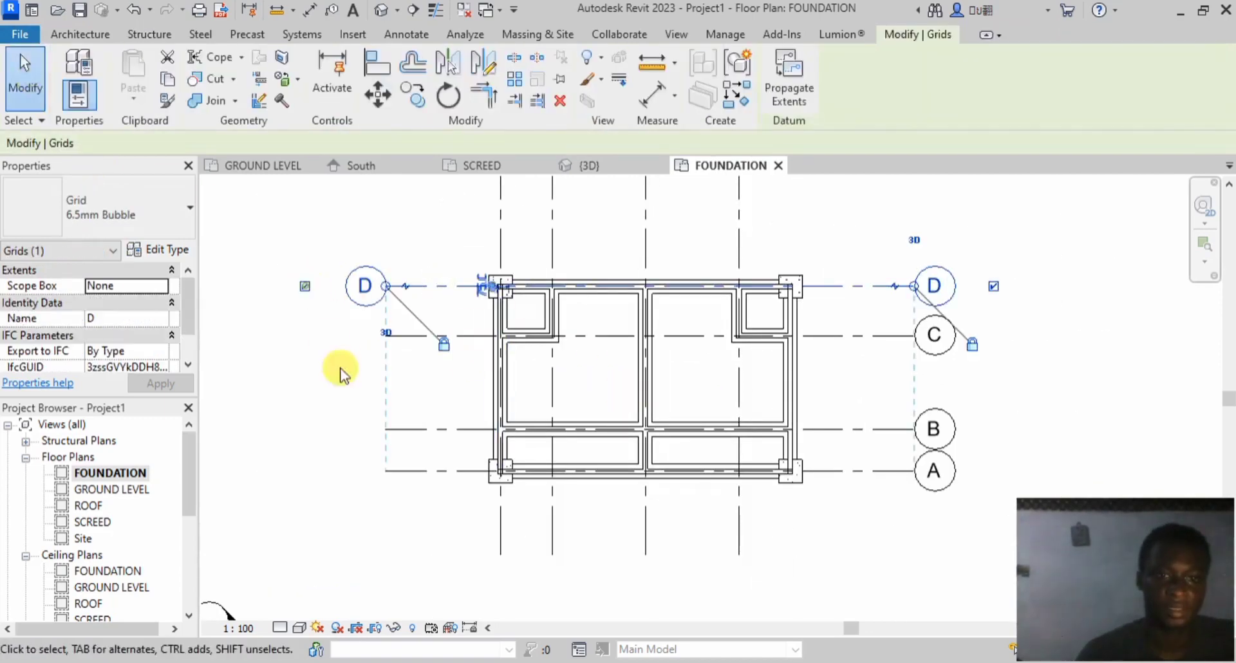
click(477, 338)
click(305, 335)
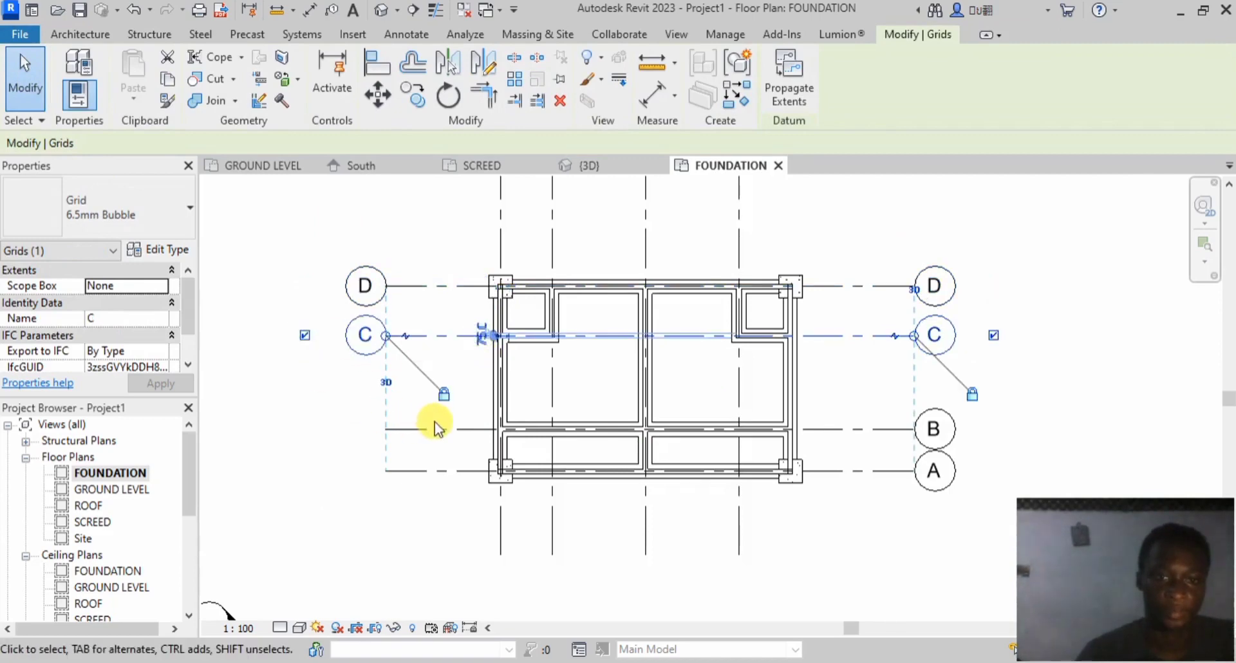
click(435, 428)
click(305, 428)
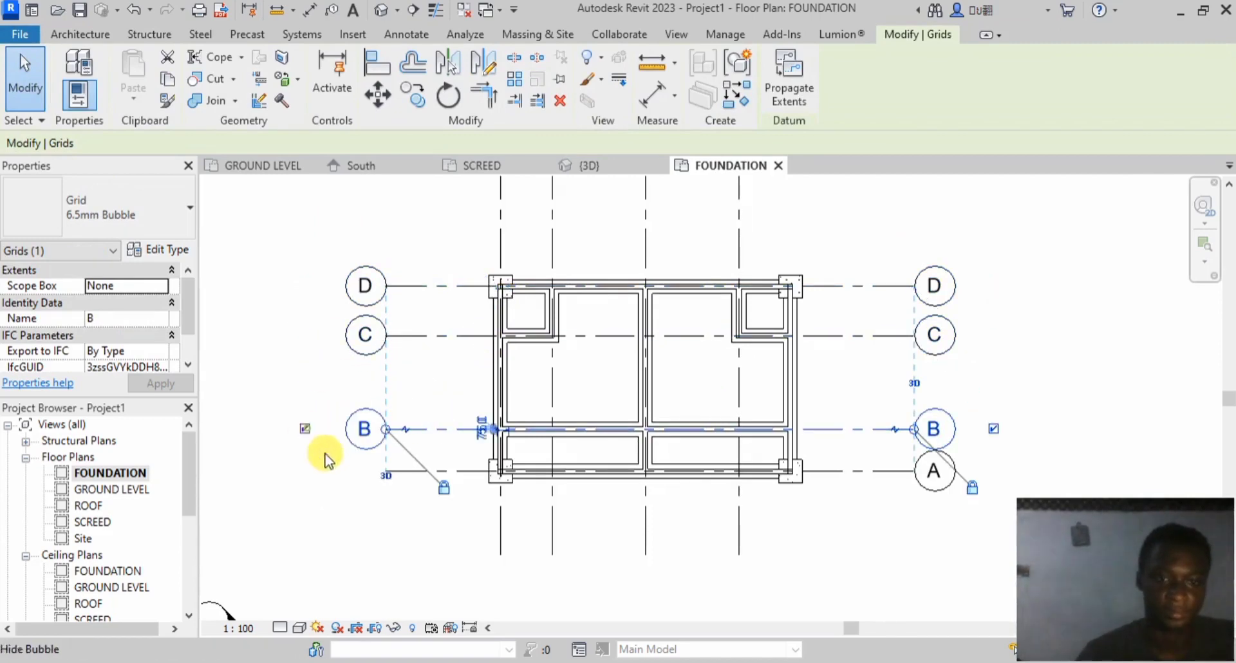
click(456, 474)
click(306, 473)
Step: Select vertical grids 1 to 4 and show their bubbles at the bottom end
click(502, 528)
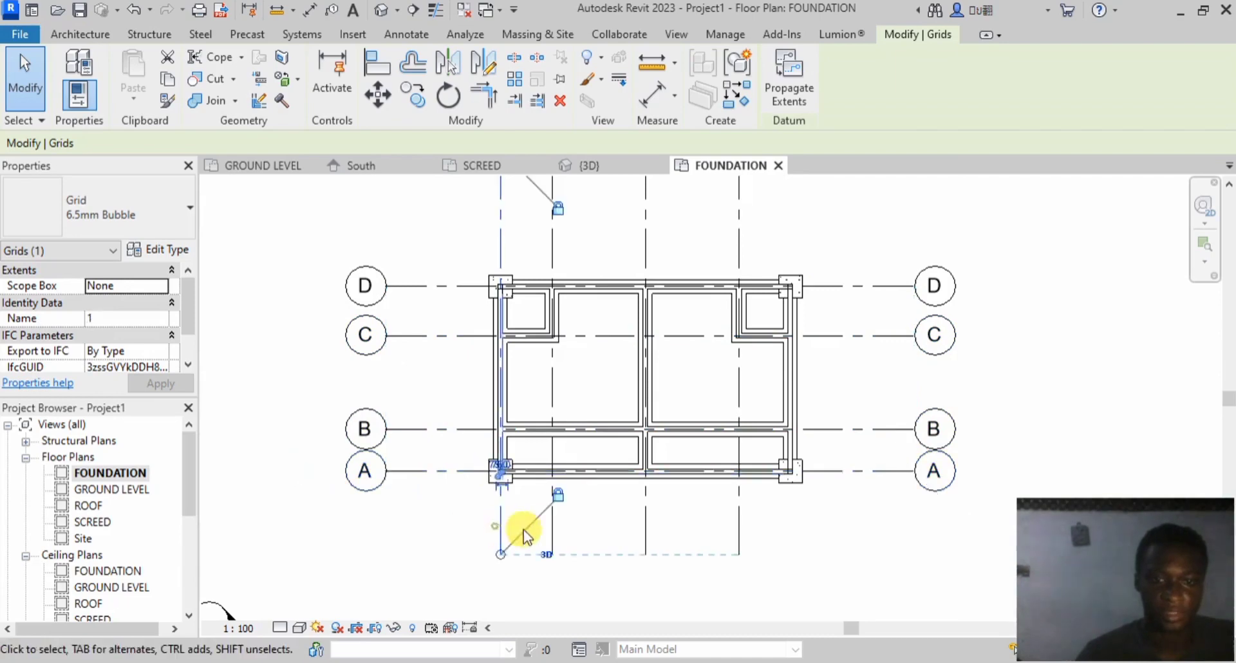
scroll(515, 537, down, 2)
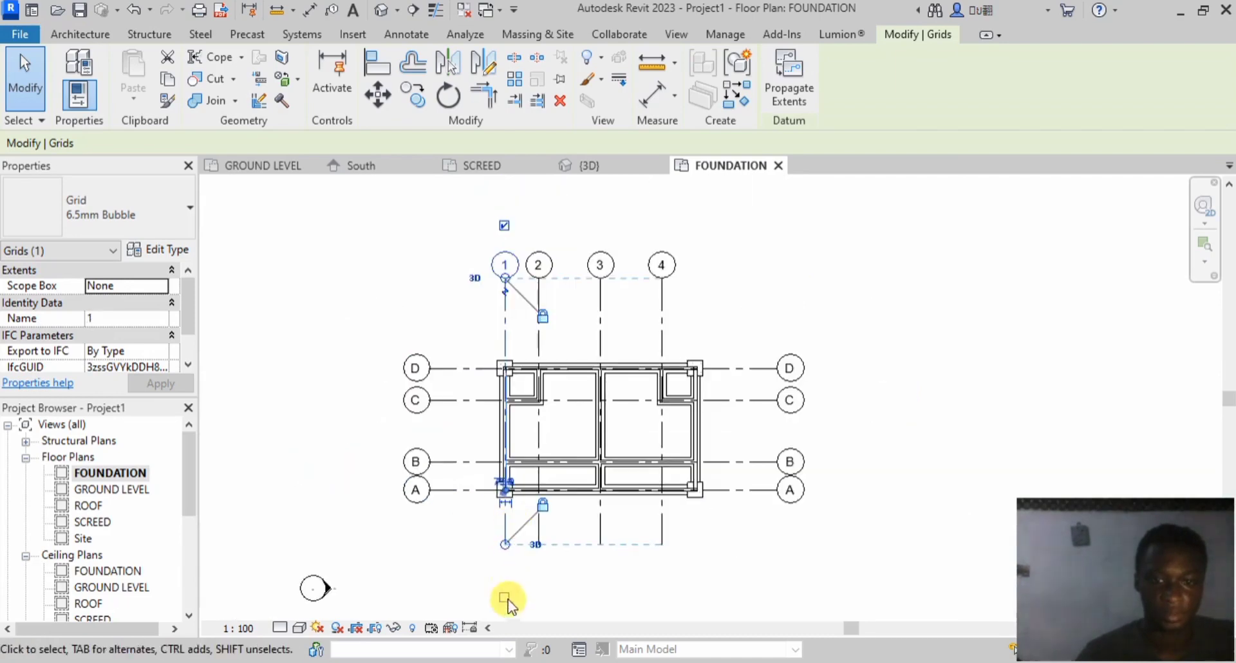
click(538, 518)
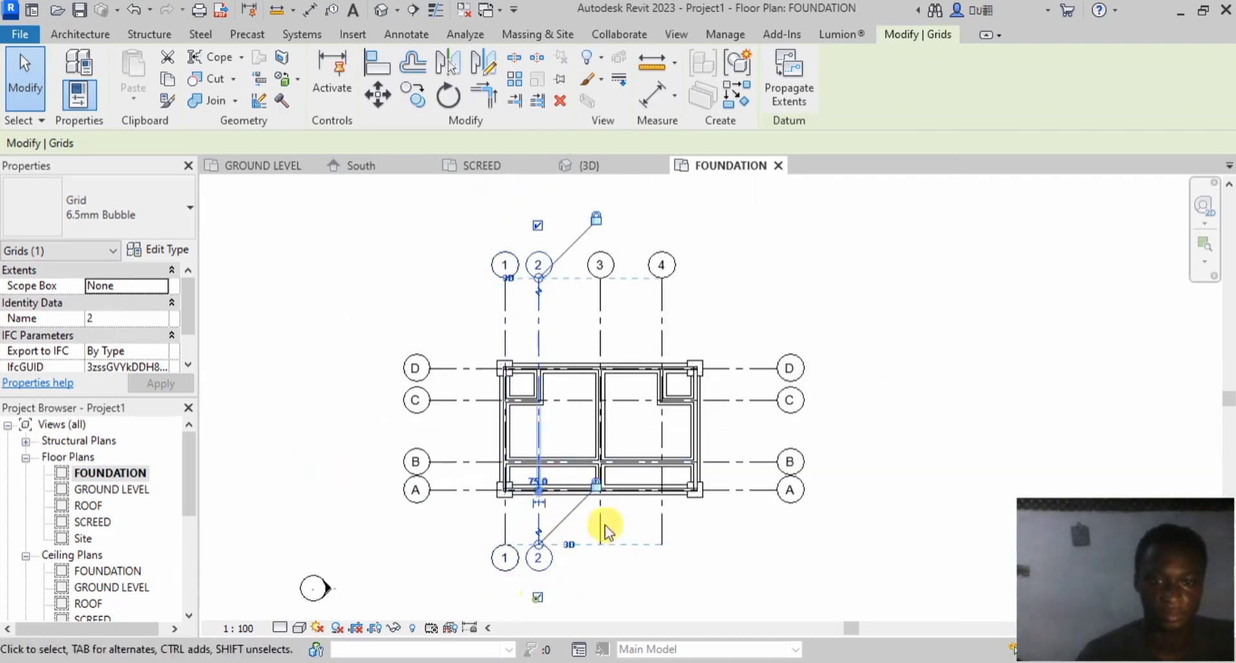
click(601, 507)
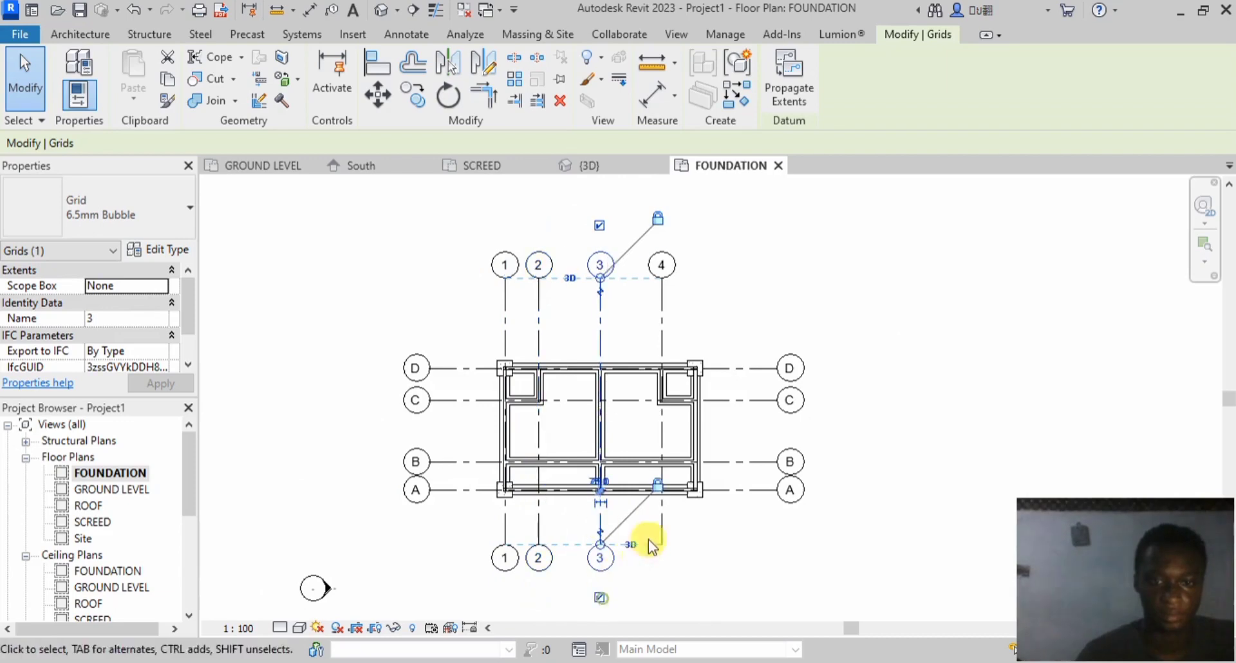
click(661, 518)
click(662, 599)
click(717, 551)
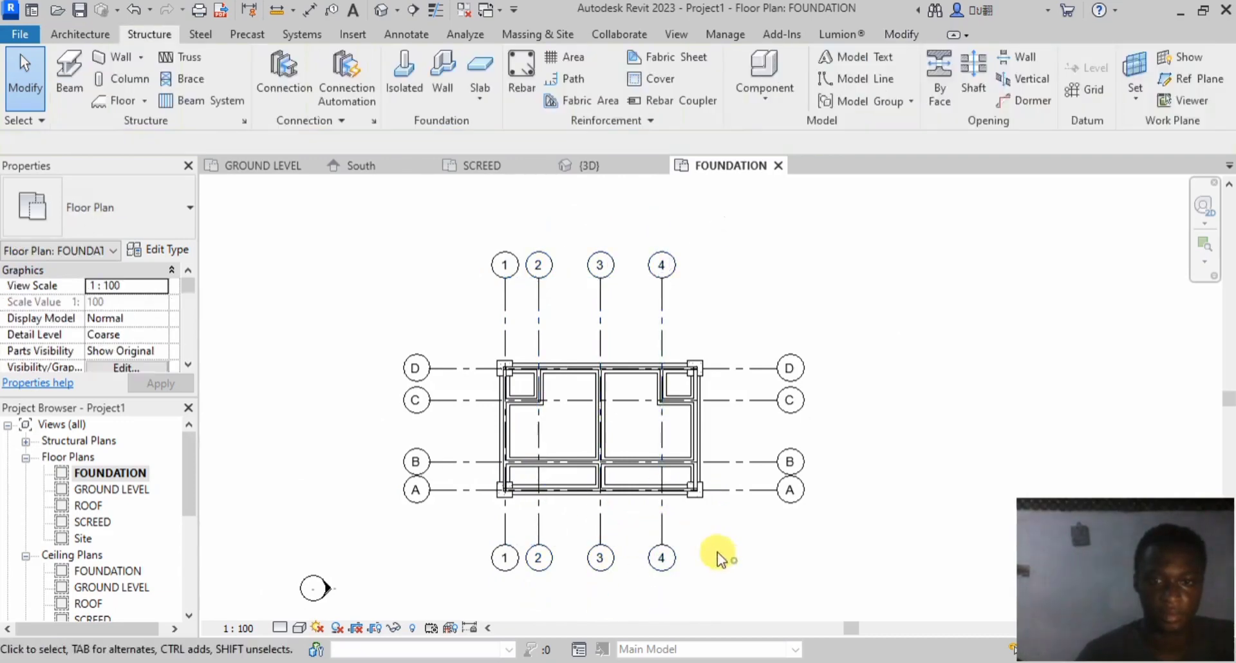
scroll(601, 434, up, 1)
scroll(574, 380, up, 1)
scroll(563, 444, down, 2)
scroll(562, 445, up, 2)
middle_drag(563, 444, 620, 364)
scroll(638, 351, up, 1)
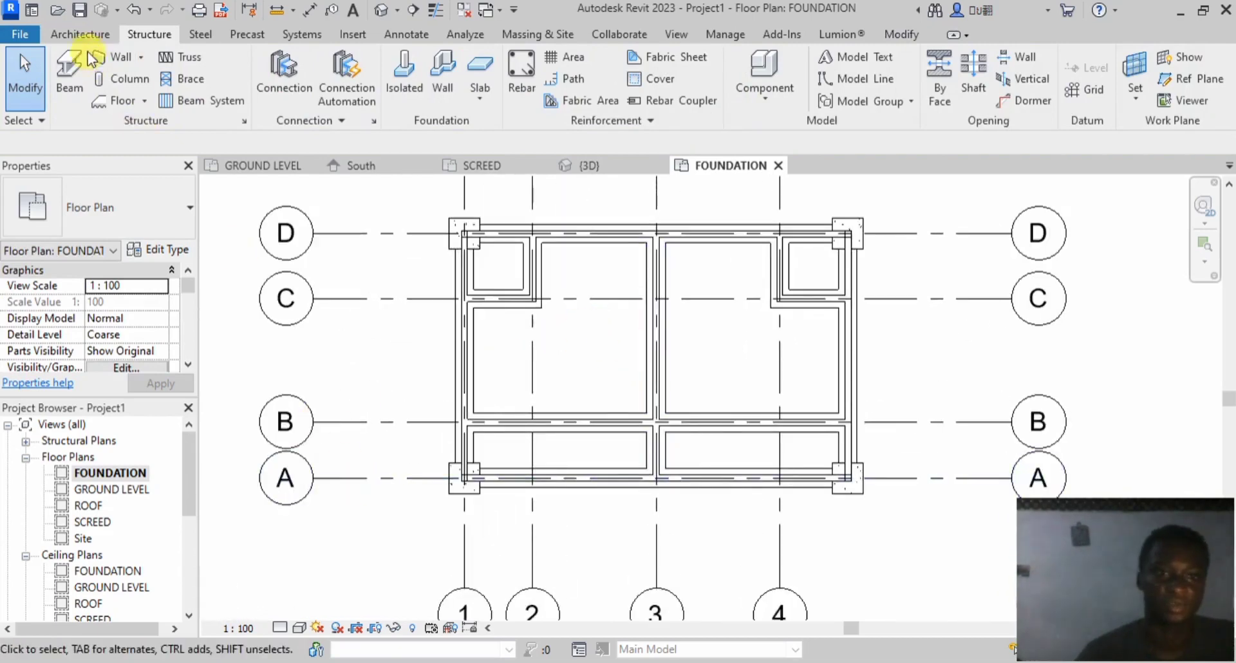
Step: Place a 'FILLING' text note in the first room of the foundation plan
click(392, 37)
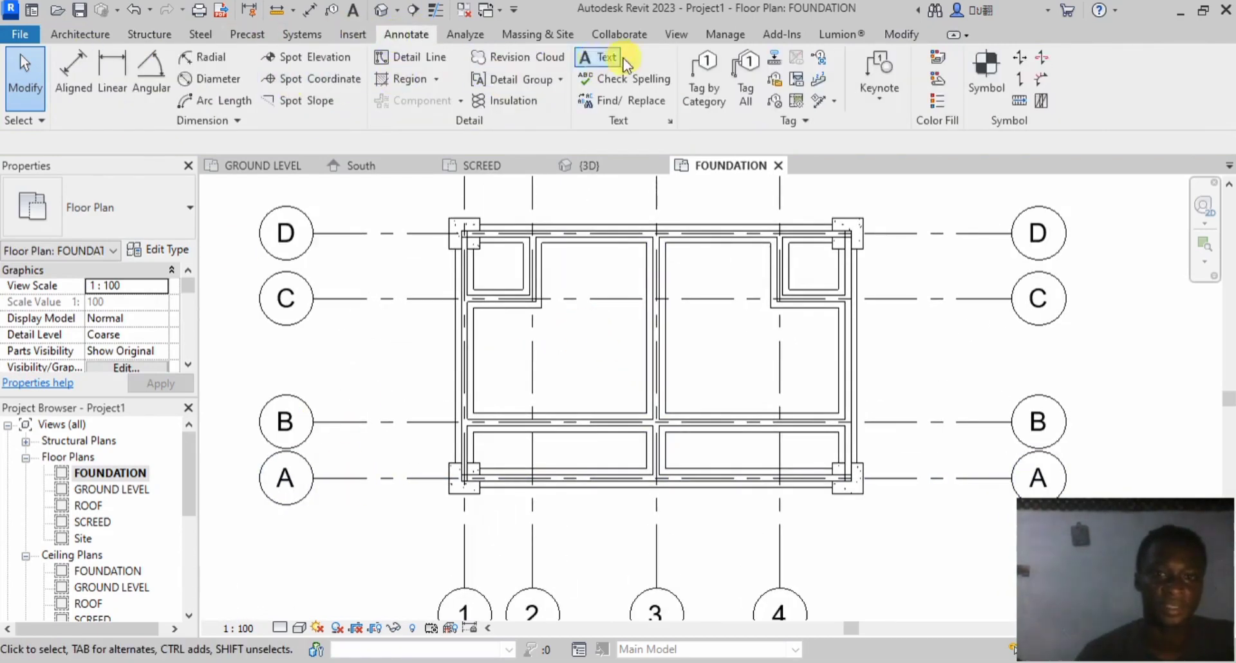
click(598, 58)
click(508, 346)
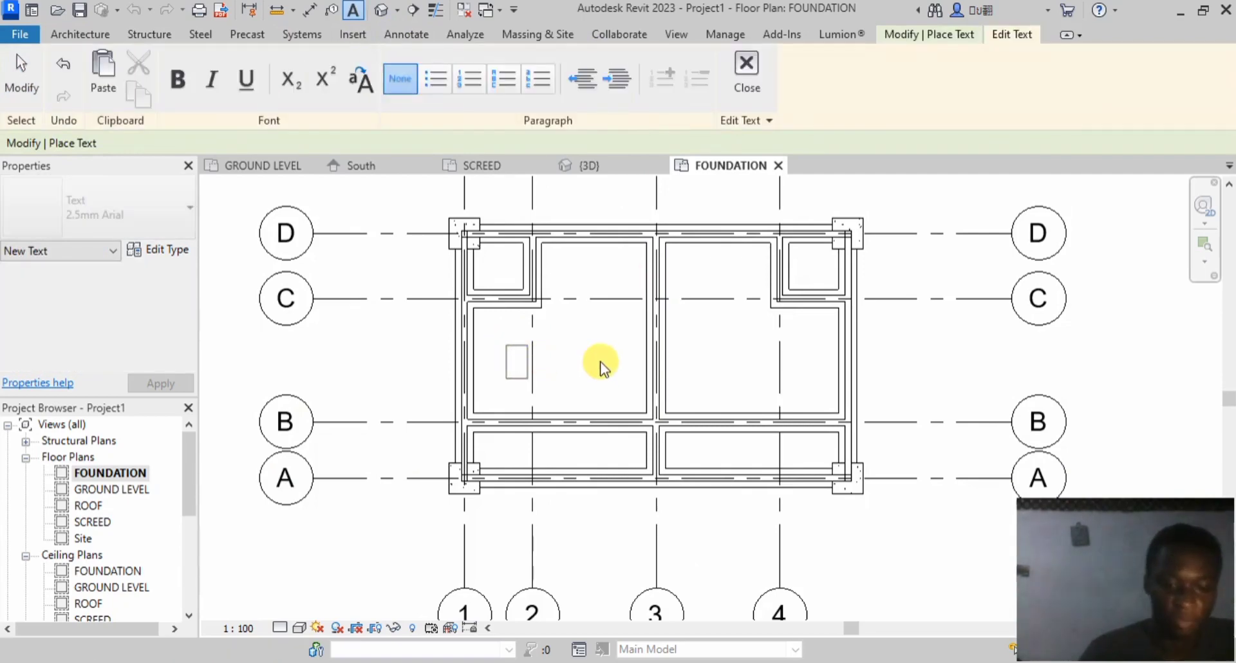
text(FI)
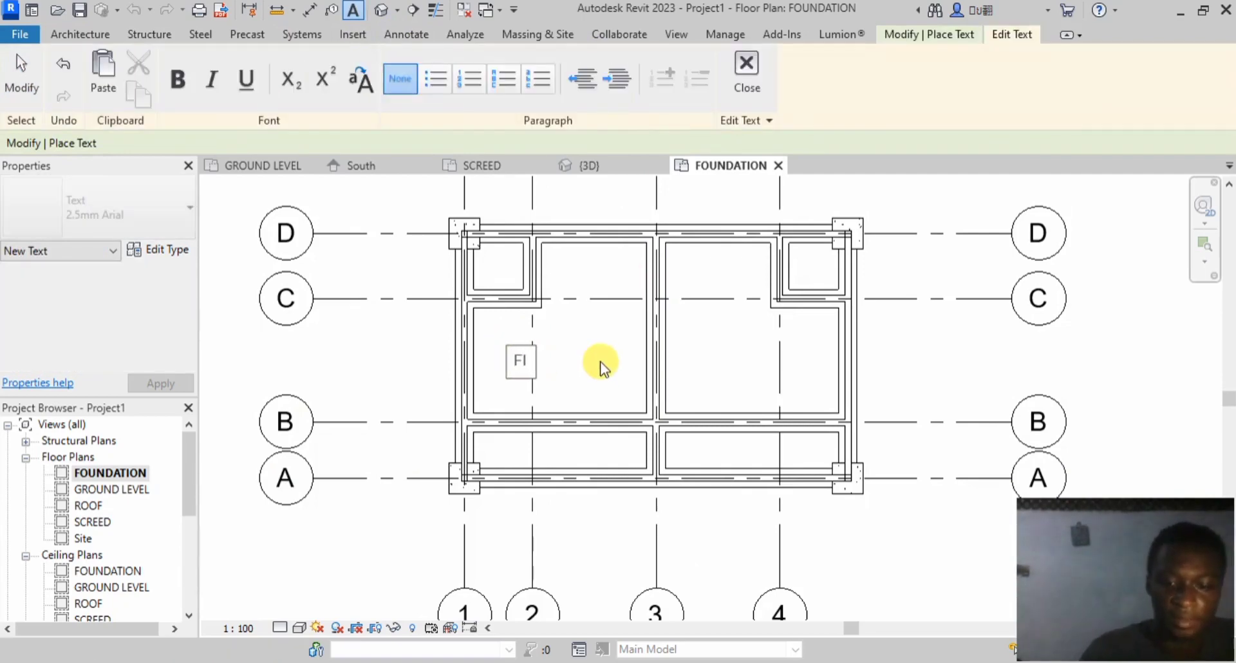
text(LLING)
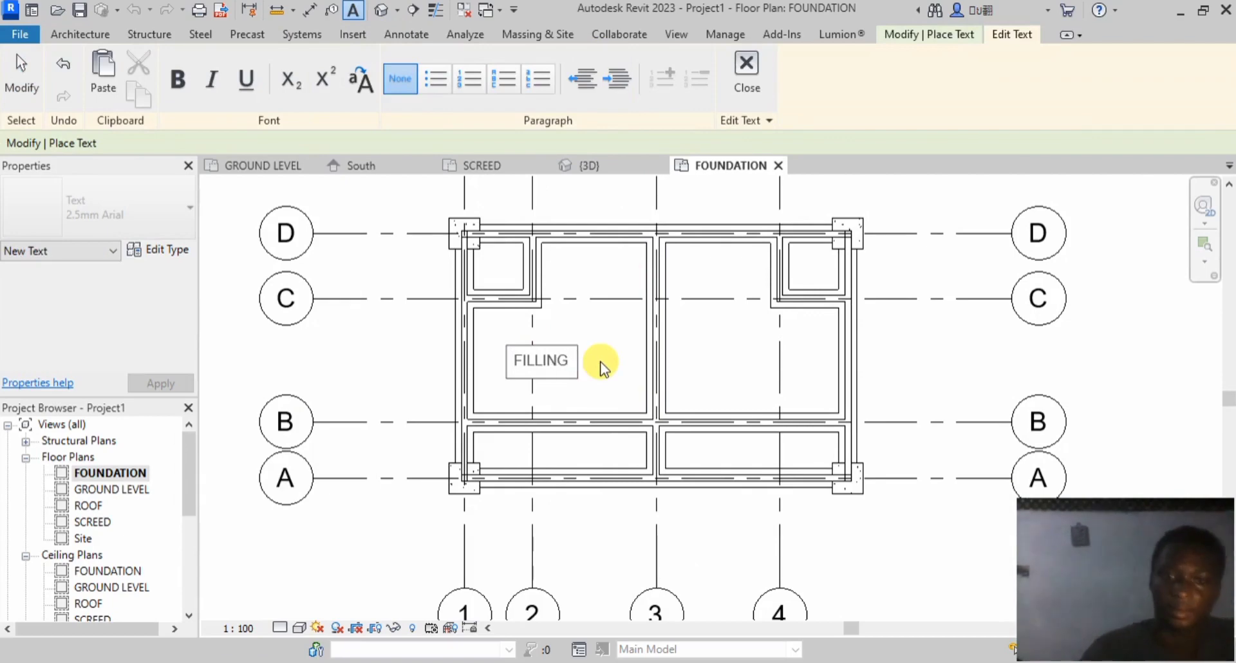
click(600, 361)
click(15, 69)
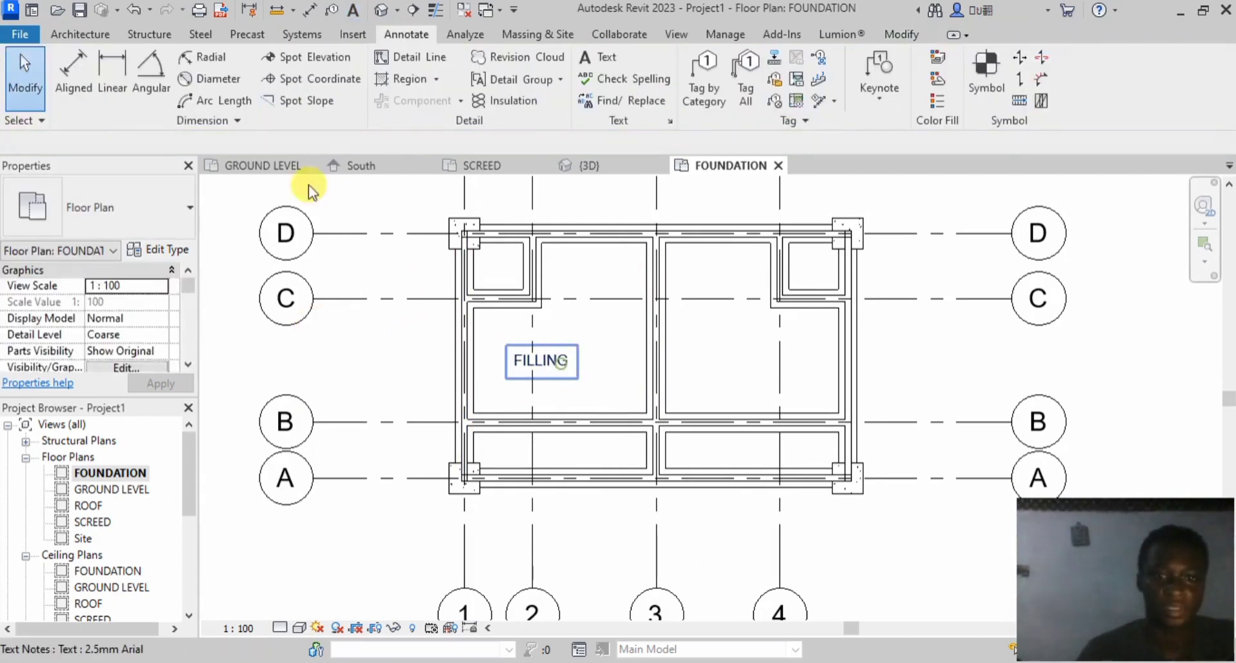
Step: Copy the FILLING label with MV into the upper-right, lower-right and lower-left rooms
key(m)
key(v)
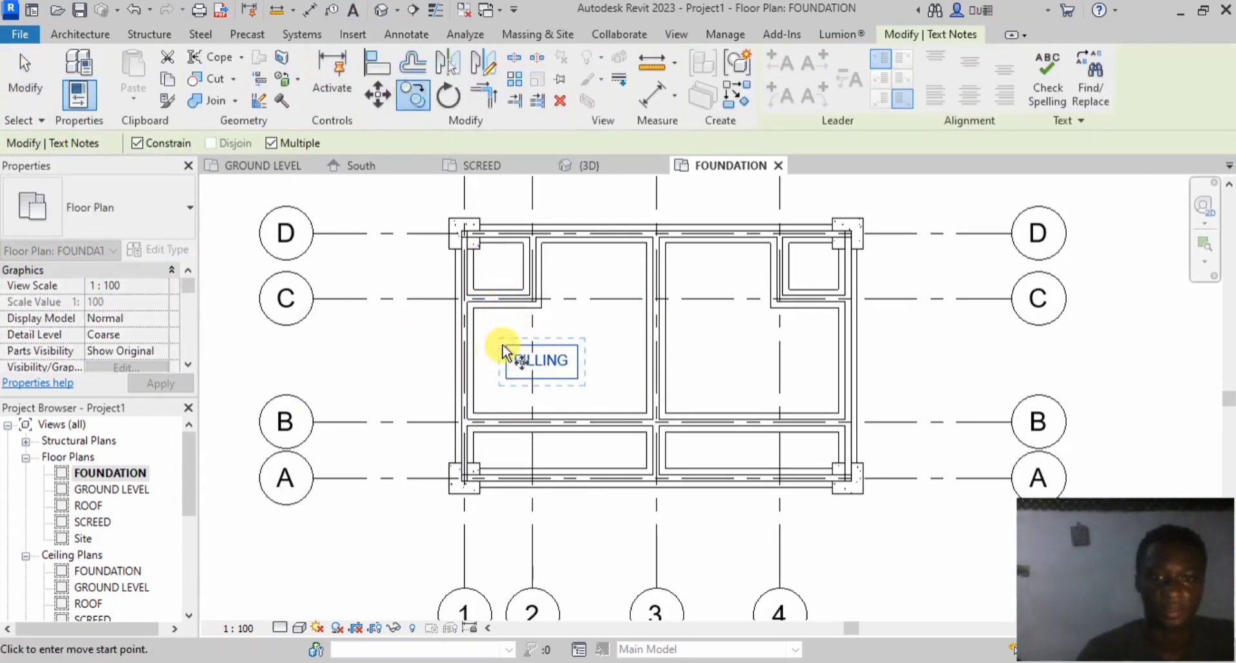
click(513, 346)
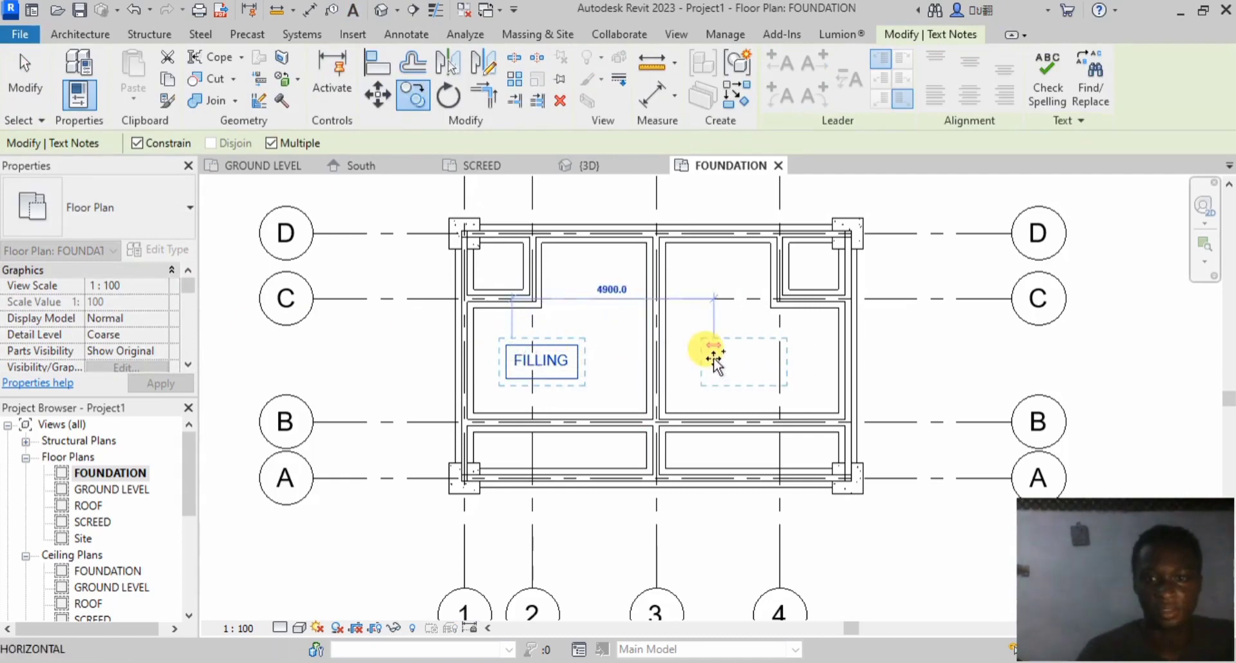
click(713, 360)
click(707, 441)
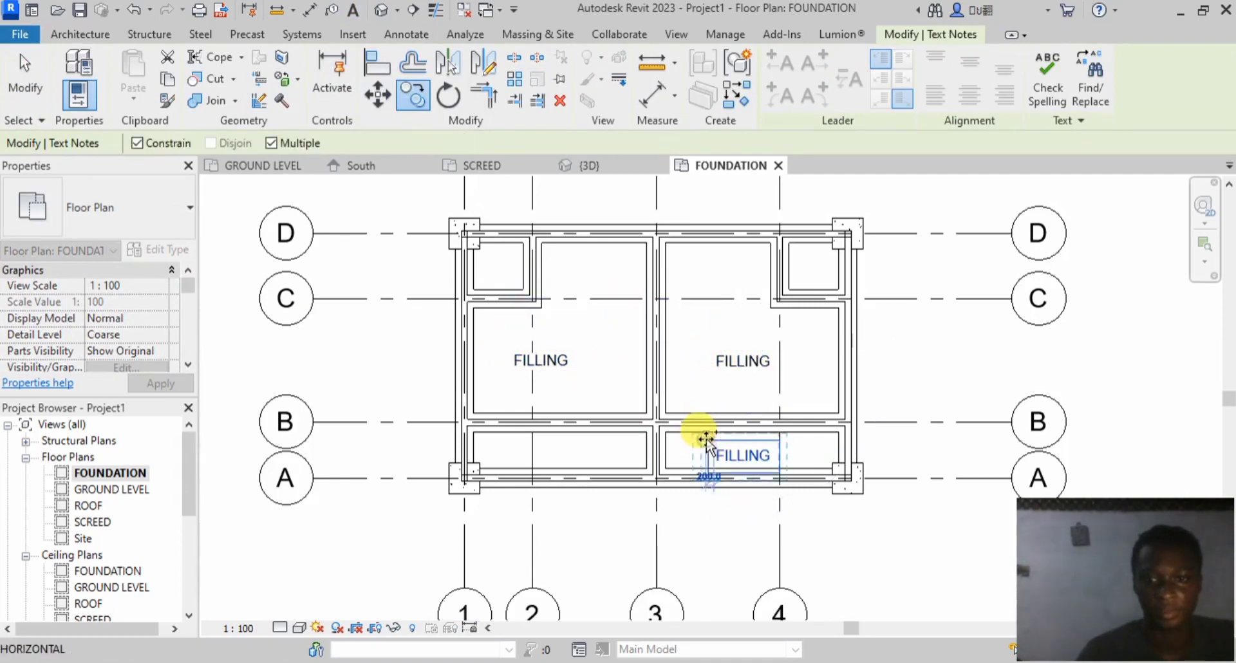
click(585, 453)
key(Escape)
key(Escape)
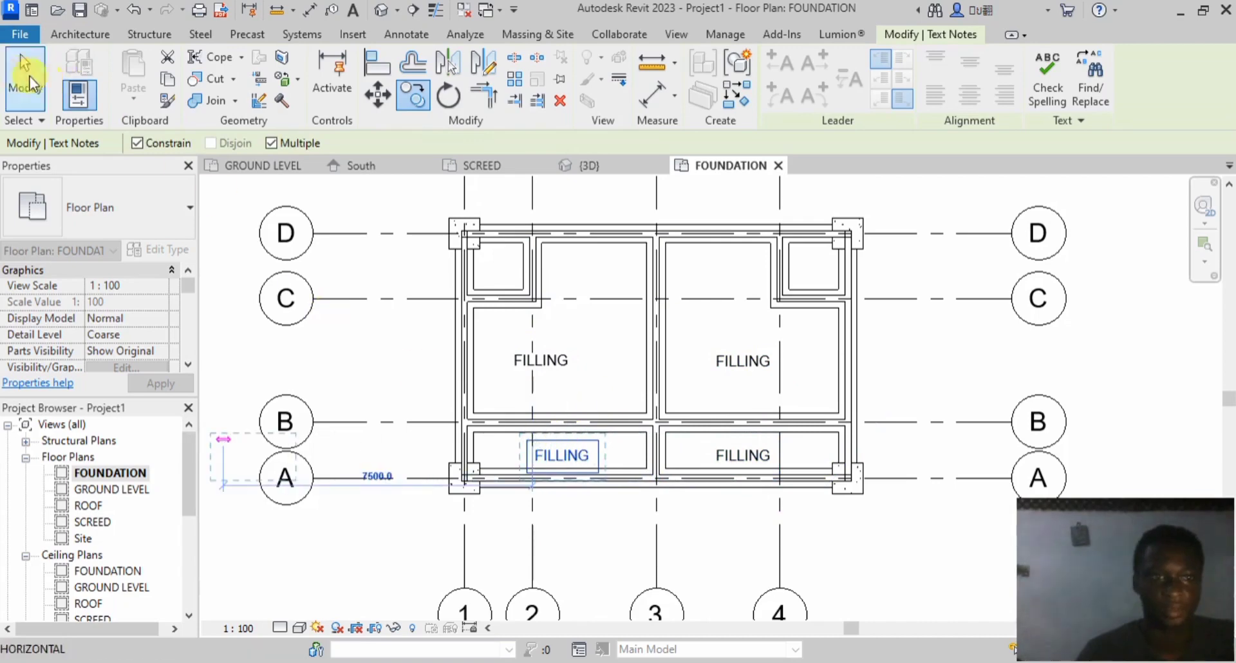
Step: Start the Aligned dimension tool and zoom in on the footing at grids D and 1
scroll(560, 414, down, 3)
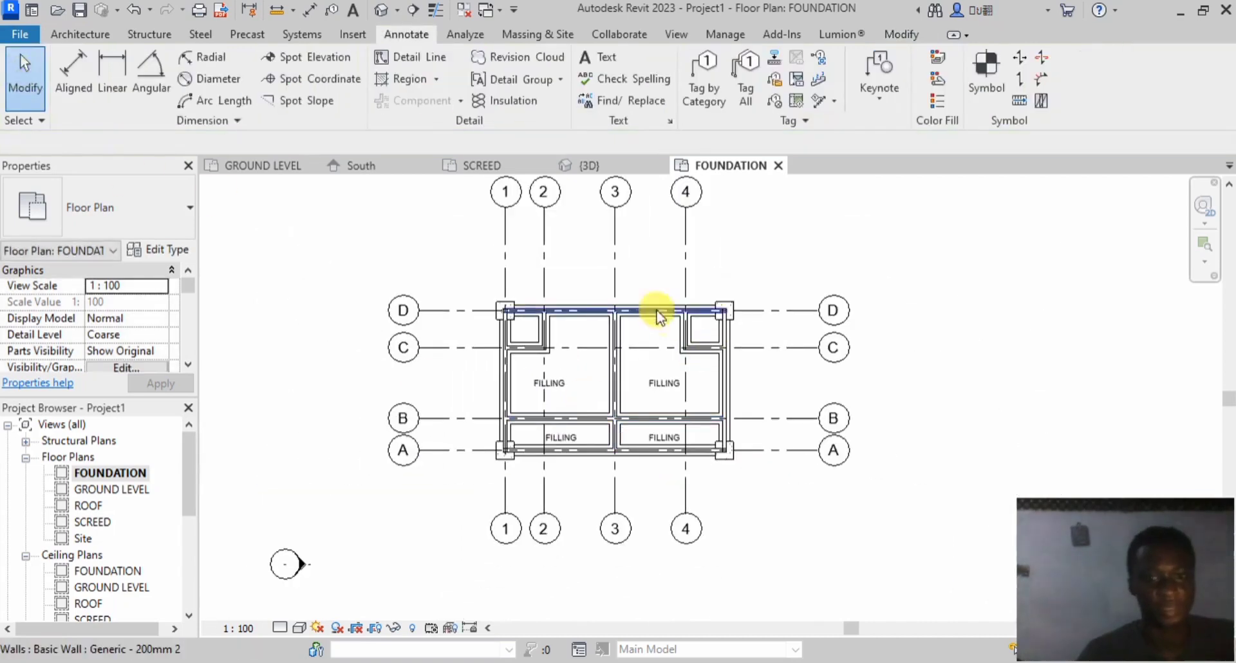
scroll(504, 330, up, 3)
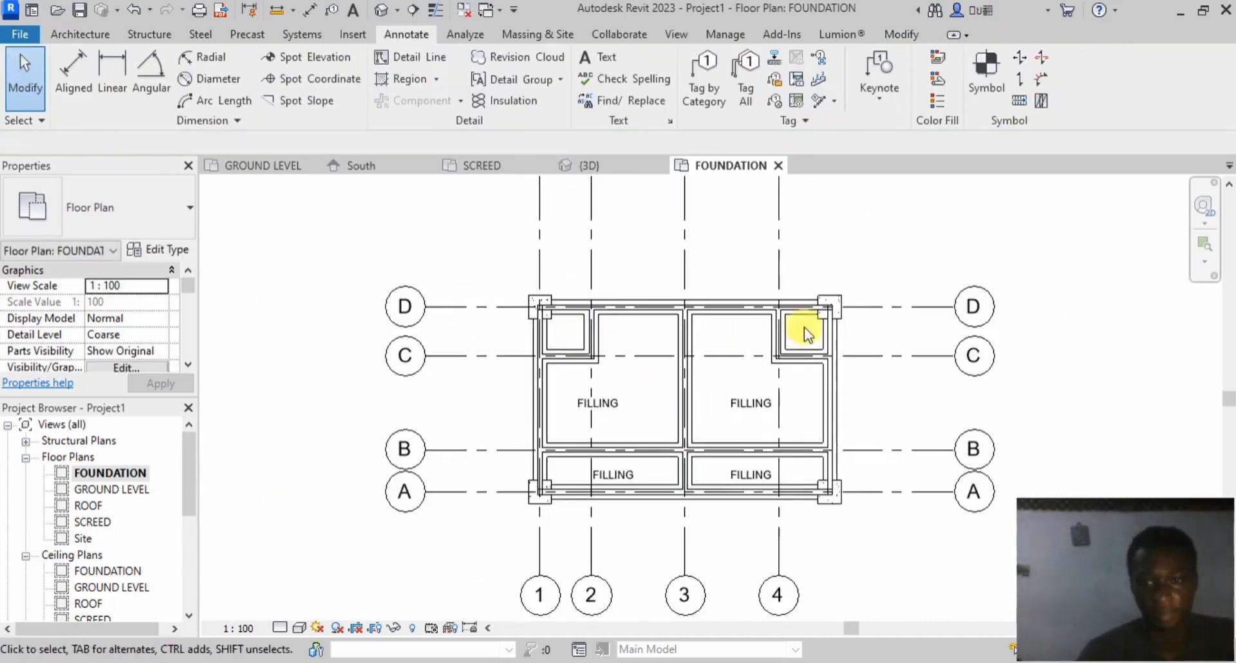
scroll(645, 426, up, 2)
scroll(645, 427, down, 4)
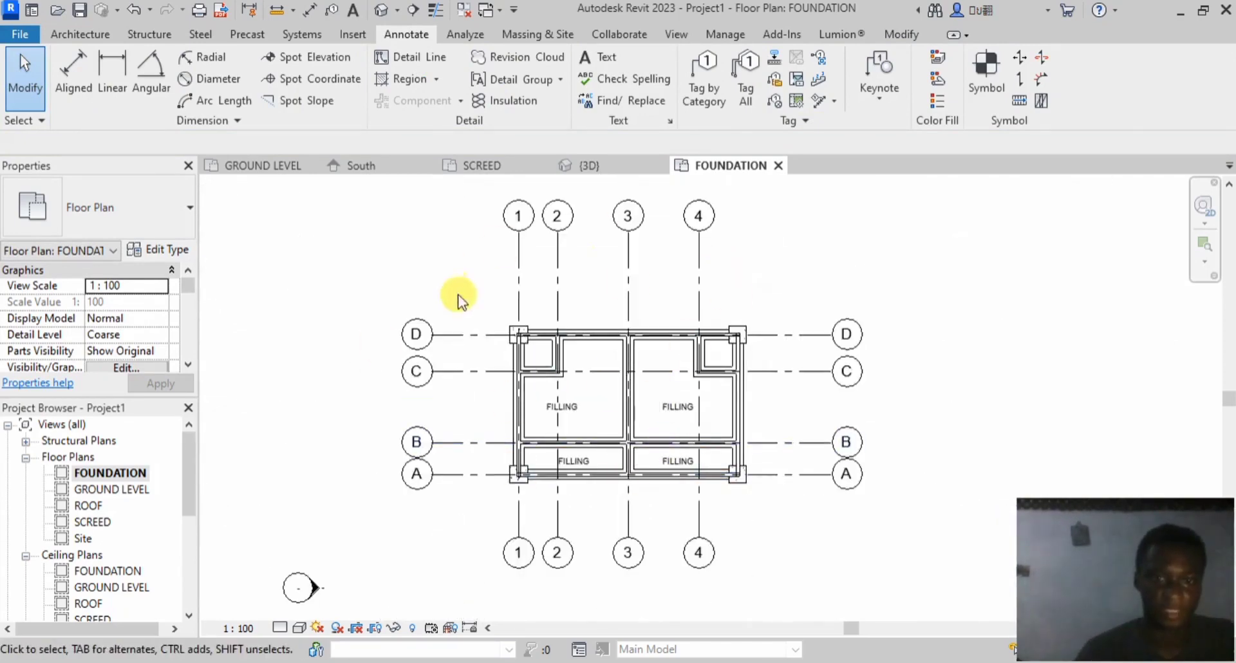
click(308, 9)
scroll(514, 316, up, 7)
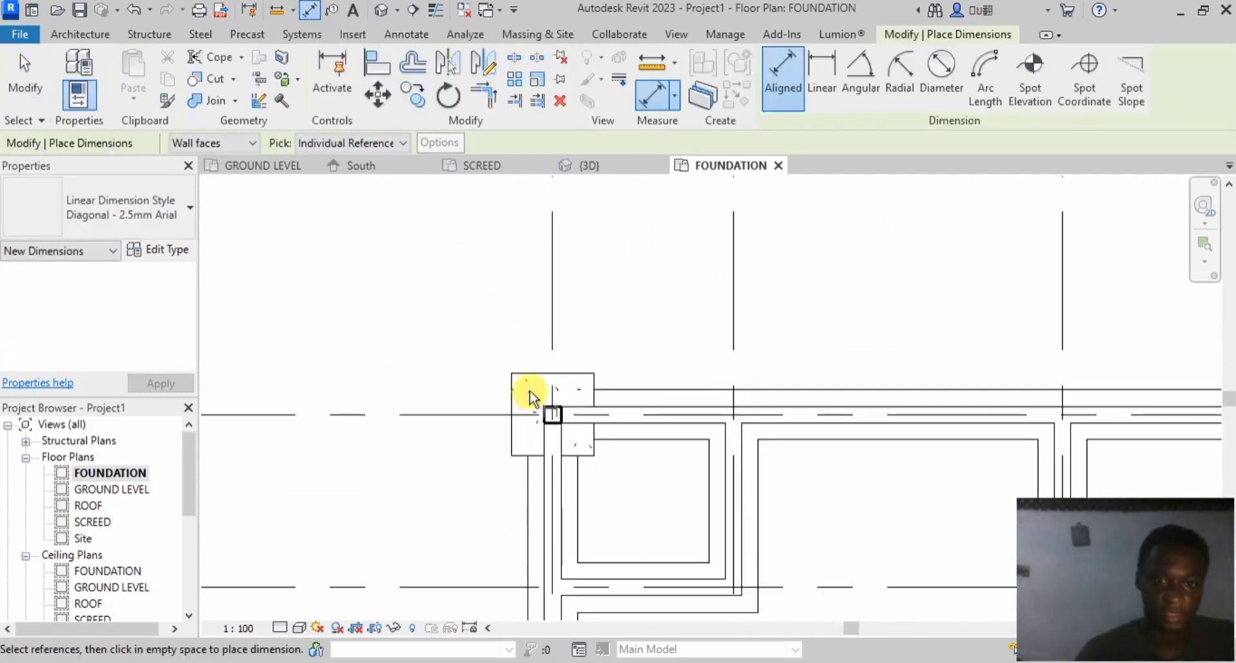
Step: Dimension the corner footing as 750 on its left side and 750 across its top
click(535, 369)
click(518, 455)
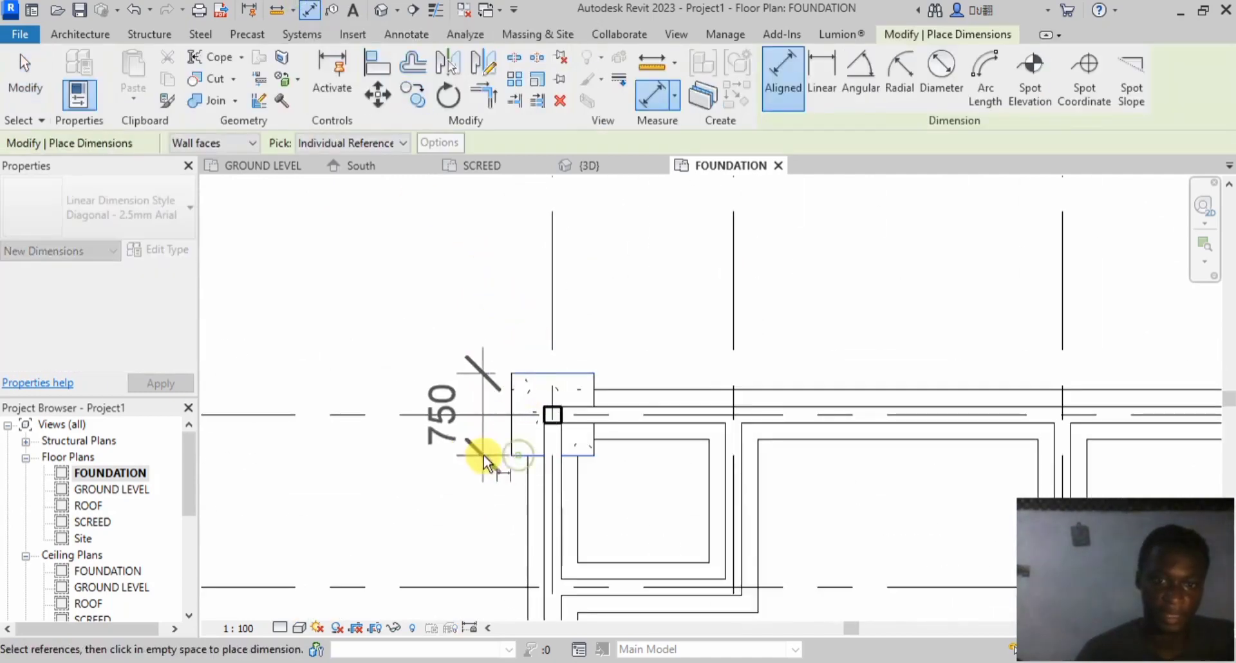
click(454, 461)
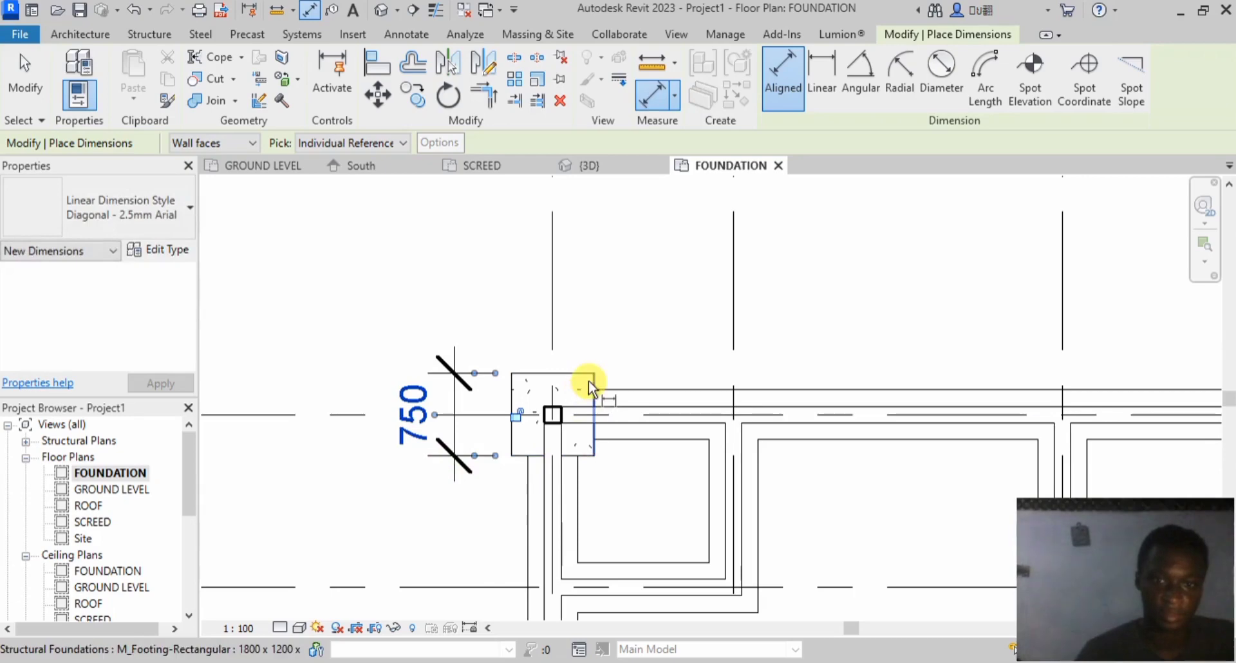
click(516, 397)
click(592, 412)
click(496, 338)
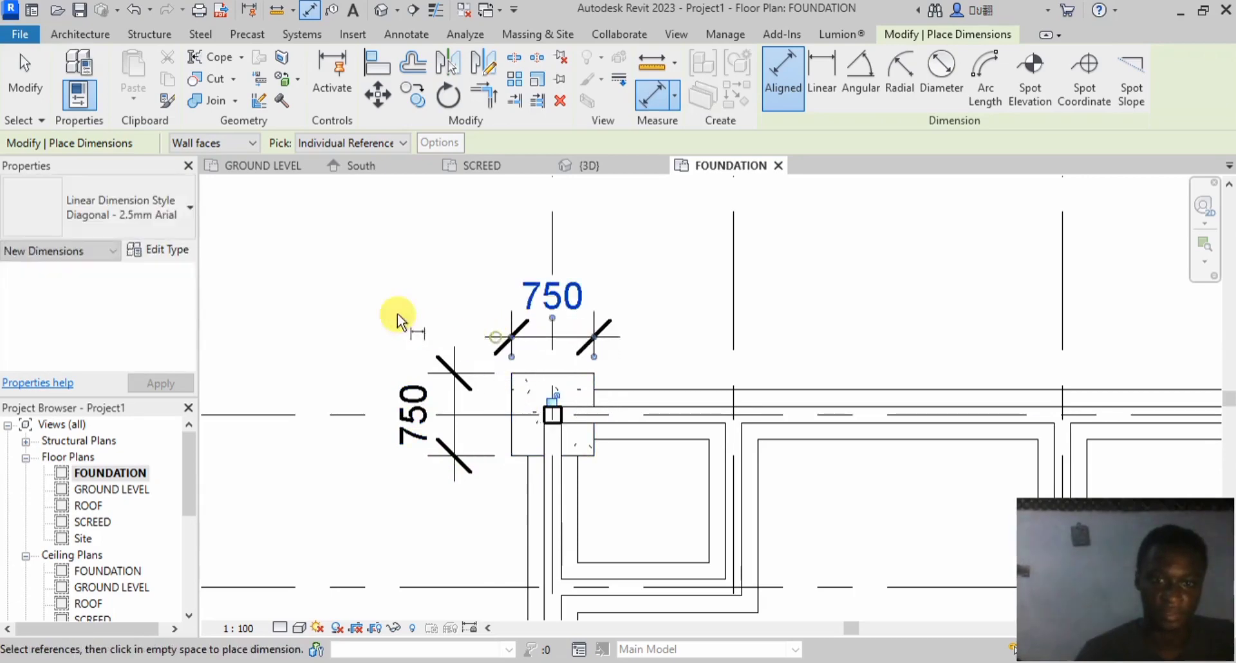
scroll(400, 317, down, 4)
scroll(448, 400, up, 3)
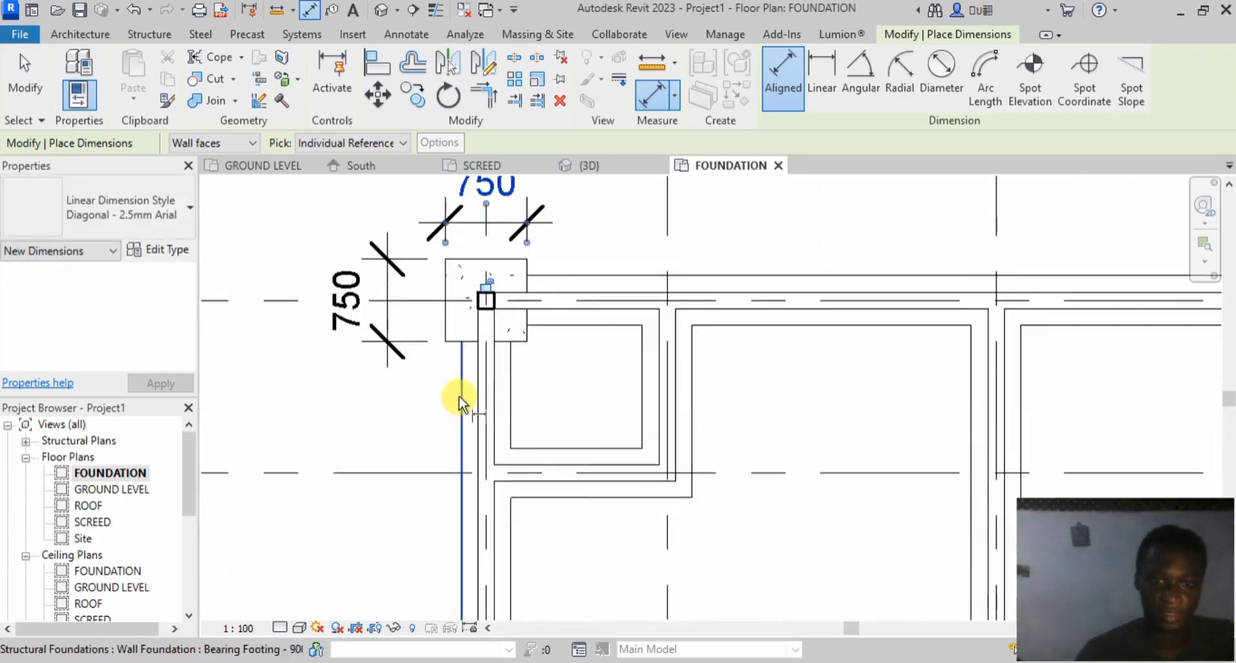
Step: Dimension the strip footing width as 450 and the wall offset as 150
click(460, 397)
click(510, 404)
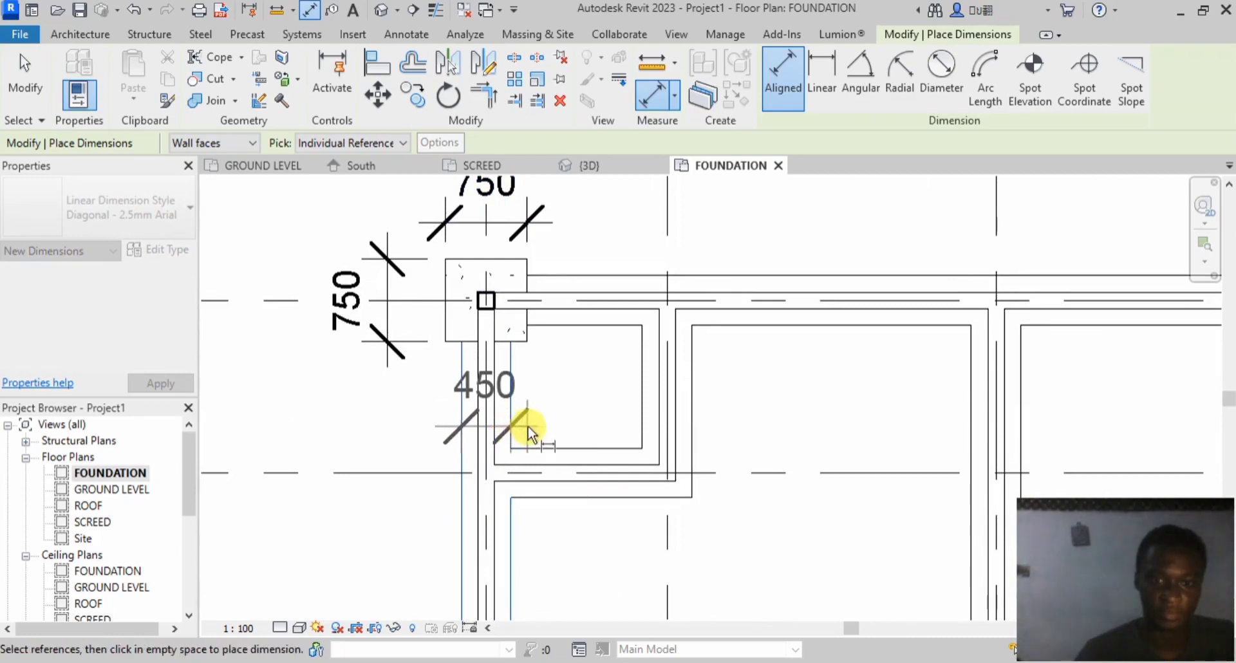
click(528, 426)
click(585, 308)
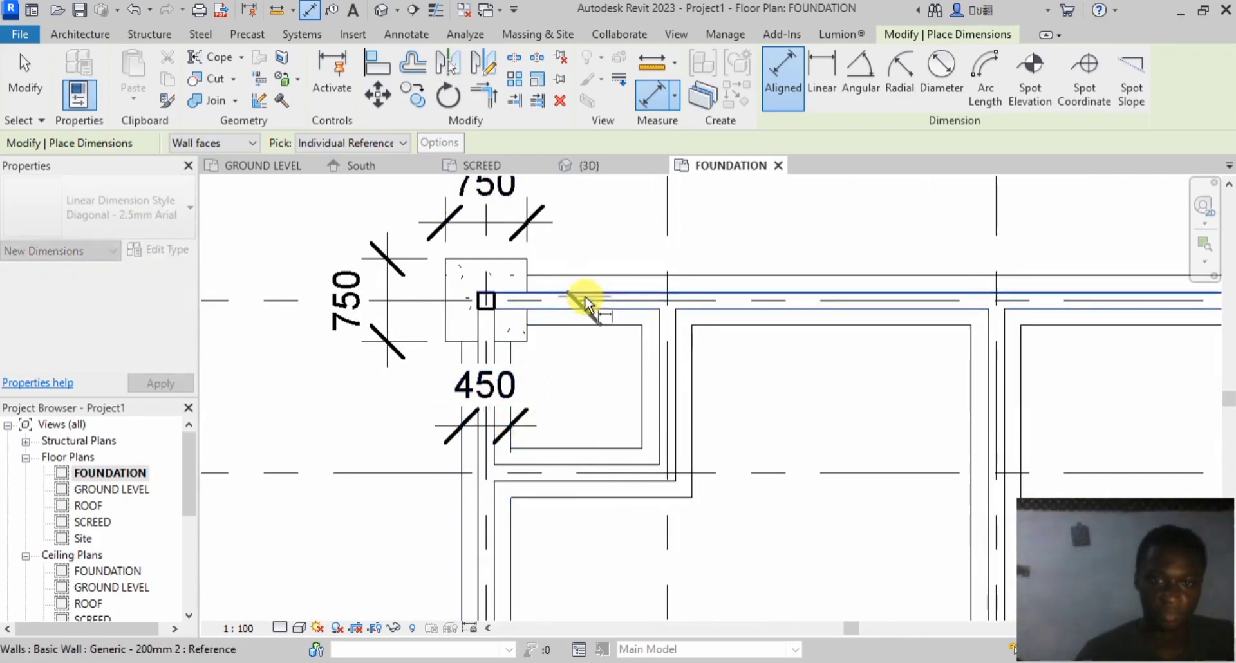
click(588, 295)
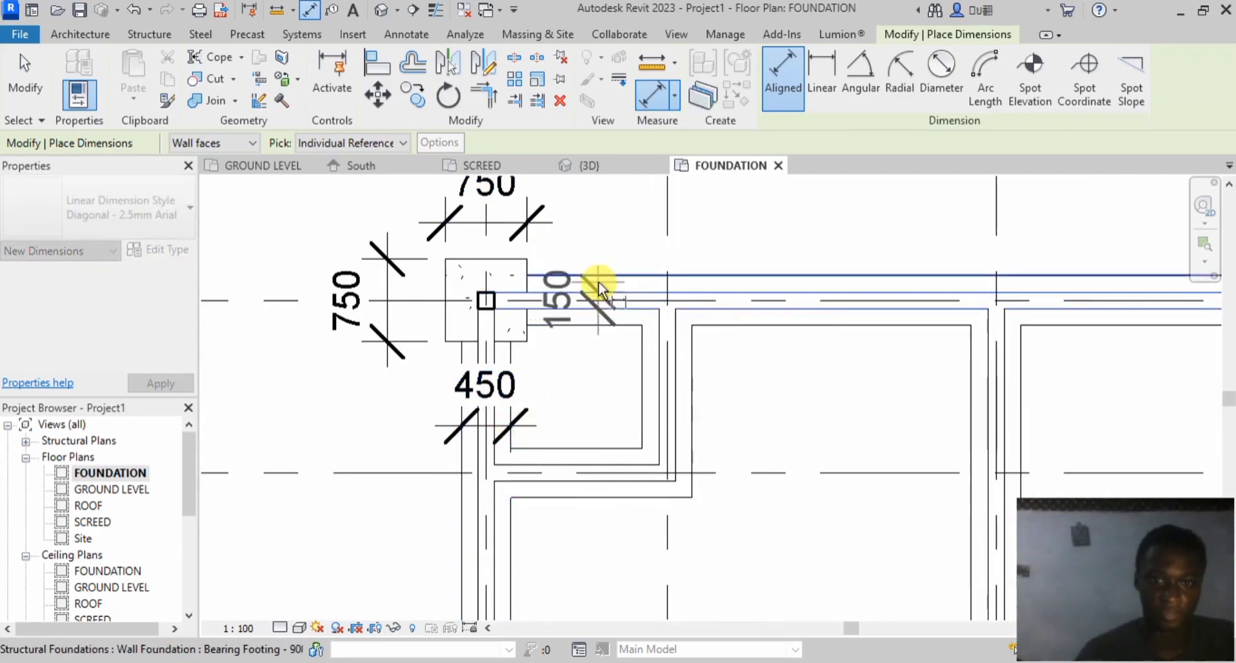
click(605, 239)
Step: Abandon the unfinished dimension string across grids 1 to 4 and end dimensioning
scroll(510, 339, down, 3)
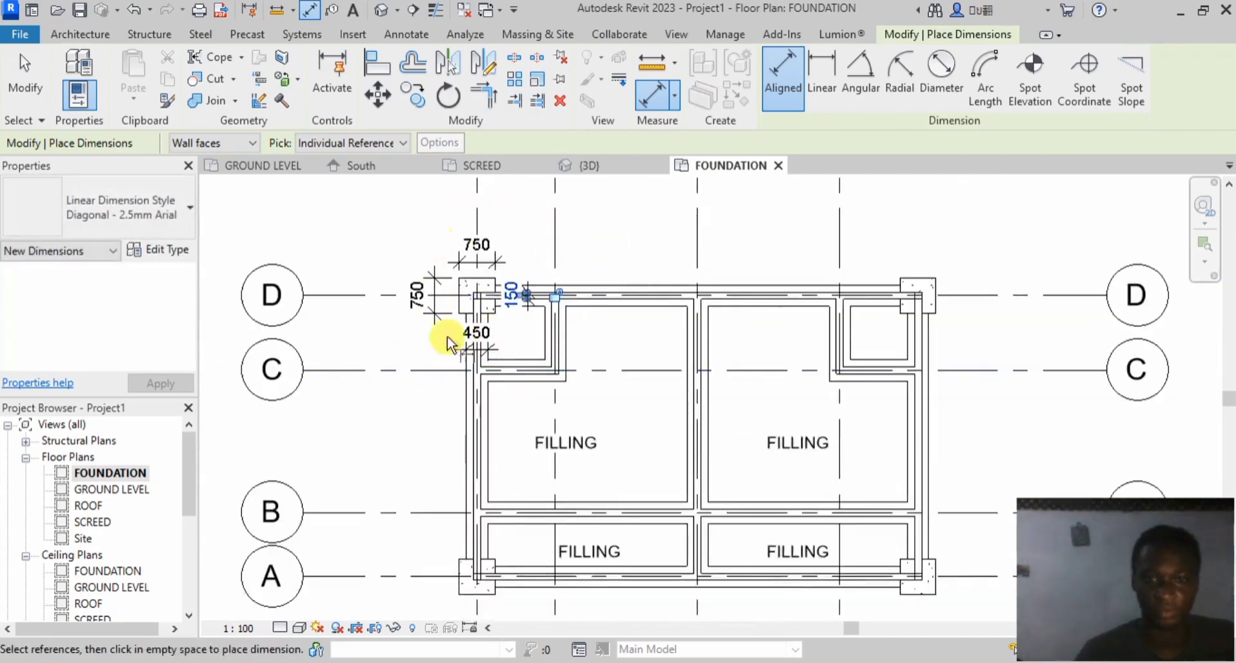
scroll(407, 256, down, 2)
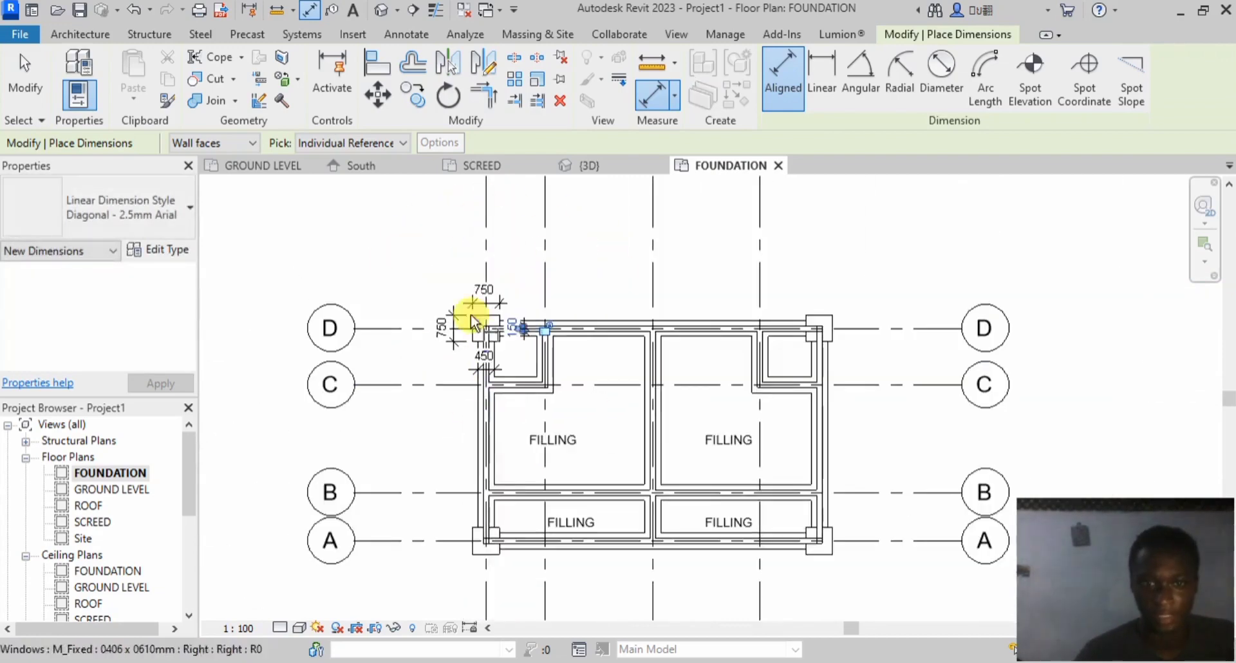
click(485, 235)
click(548, 248)
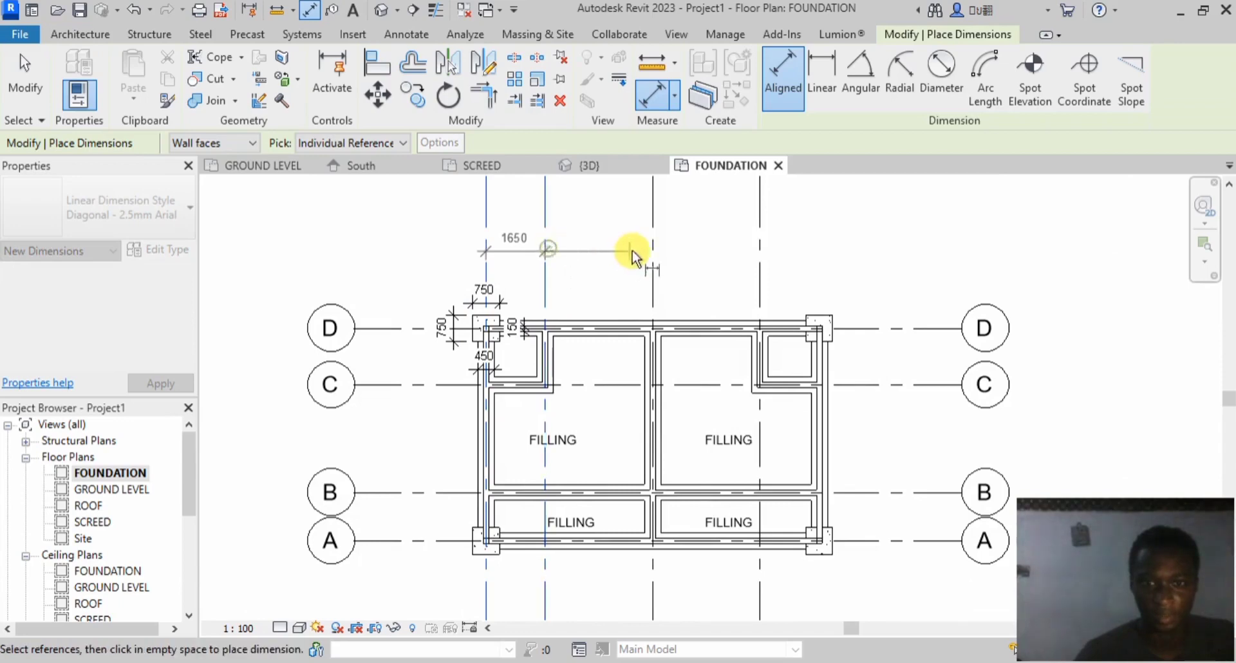
click(654, 252)
click(760, 259)
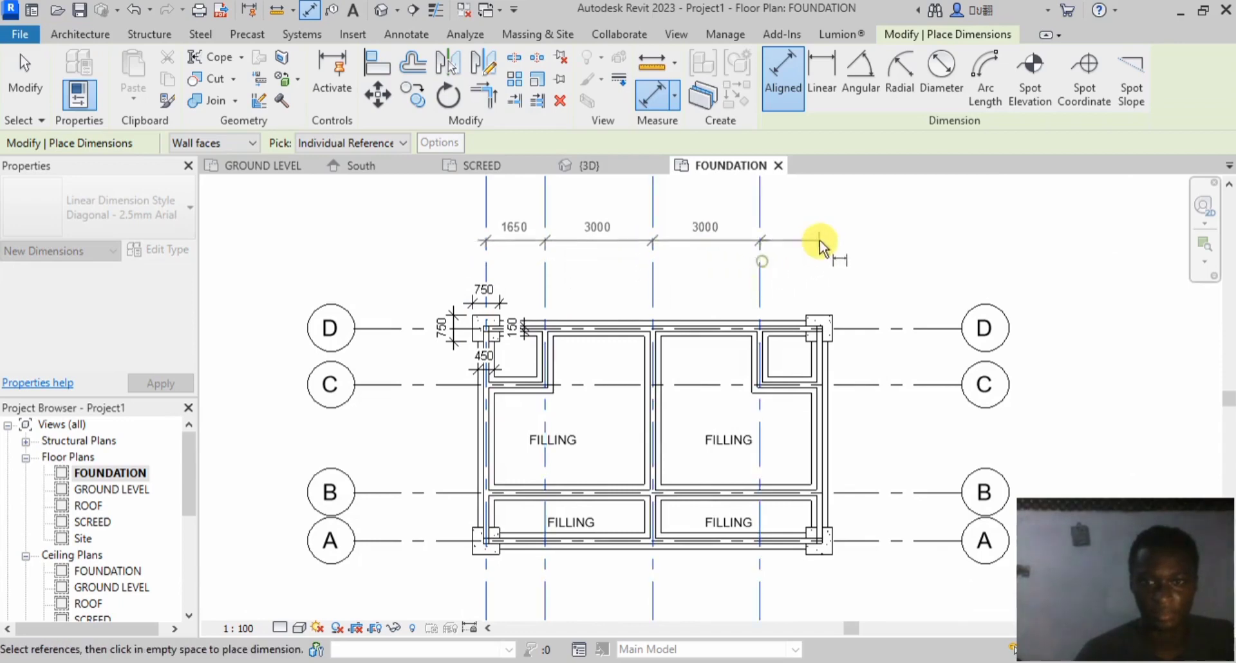
right_click(792, 237)
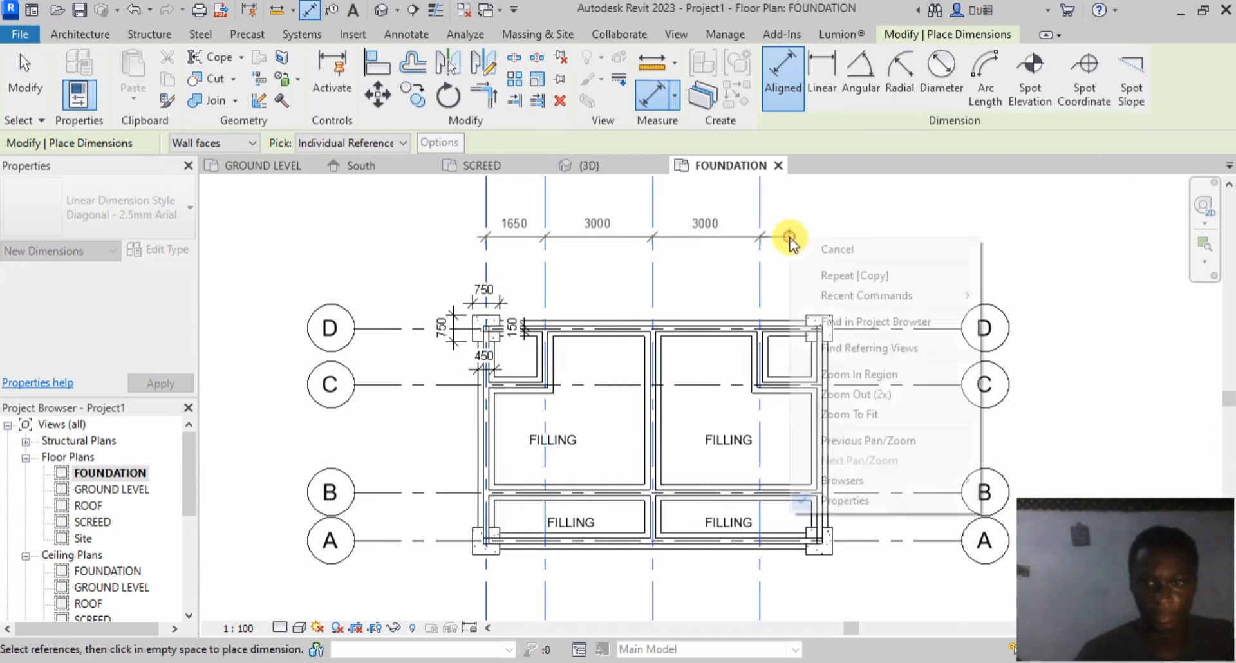
click(827, 247)
scroll(584, 288, down, 2)
scroll(585, 288, down, 1)
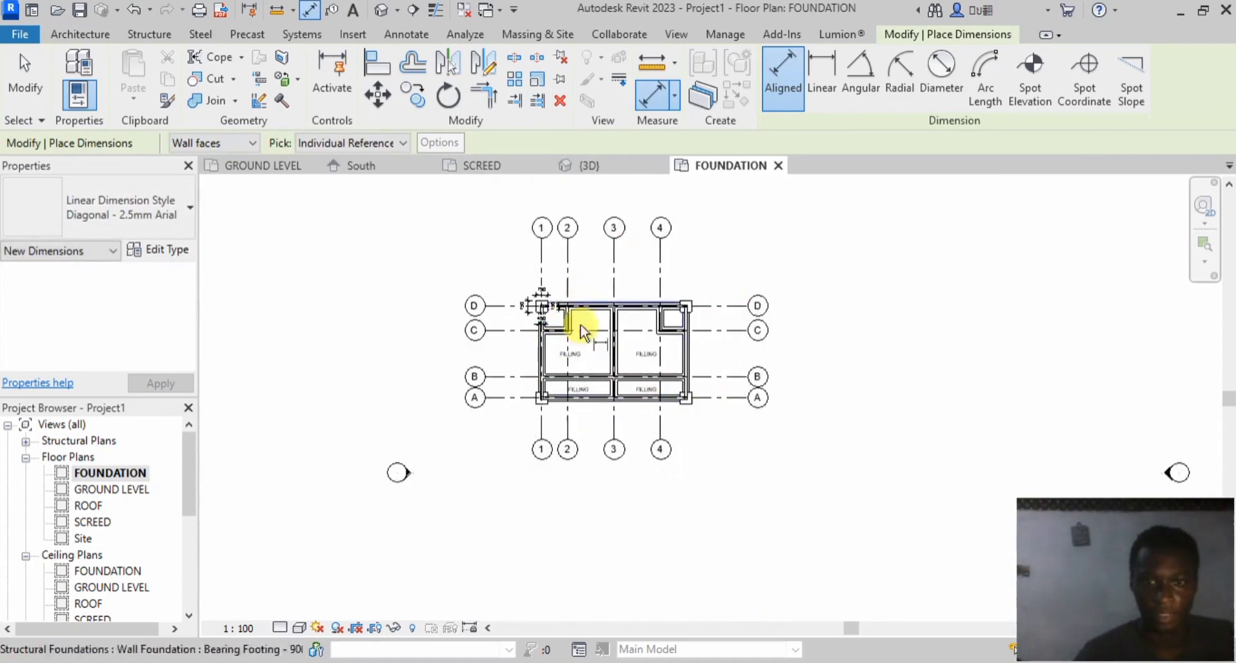
click(26, 77)
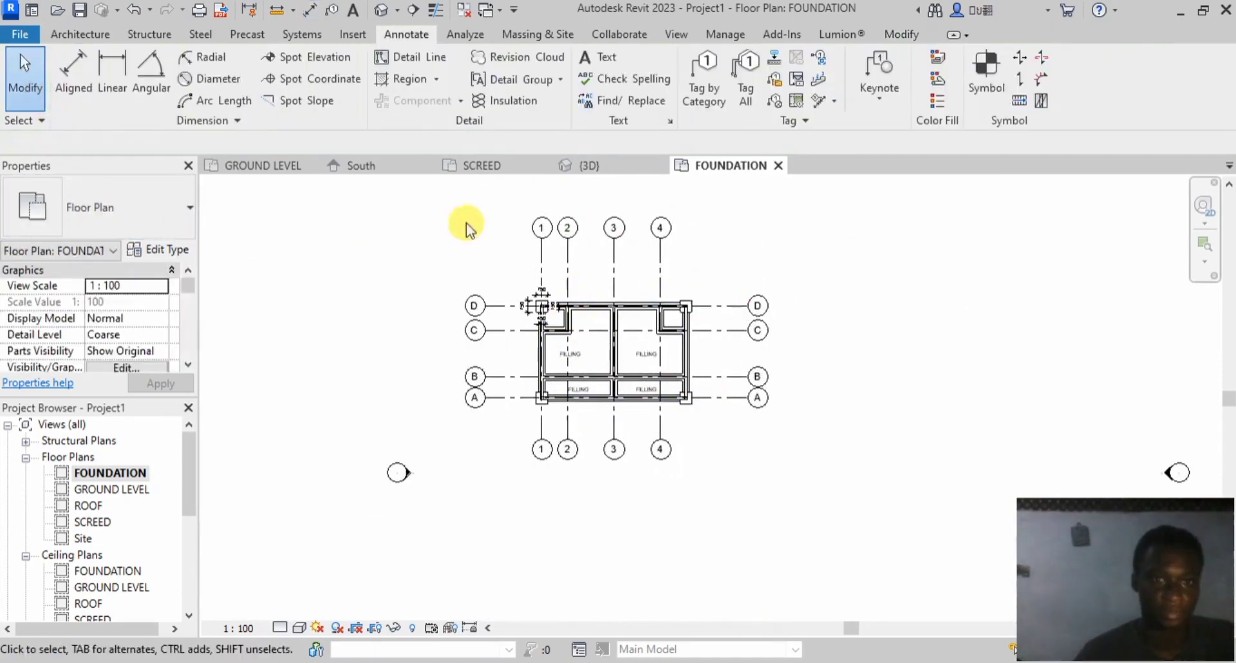
Step: In the SCREED plan, draw a vertical grid along the right outer wall and number it 5
click(491, 166)
click(106, 32)
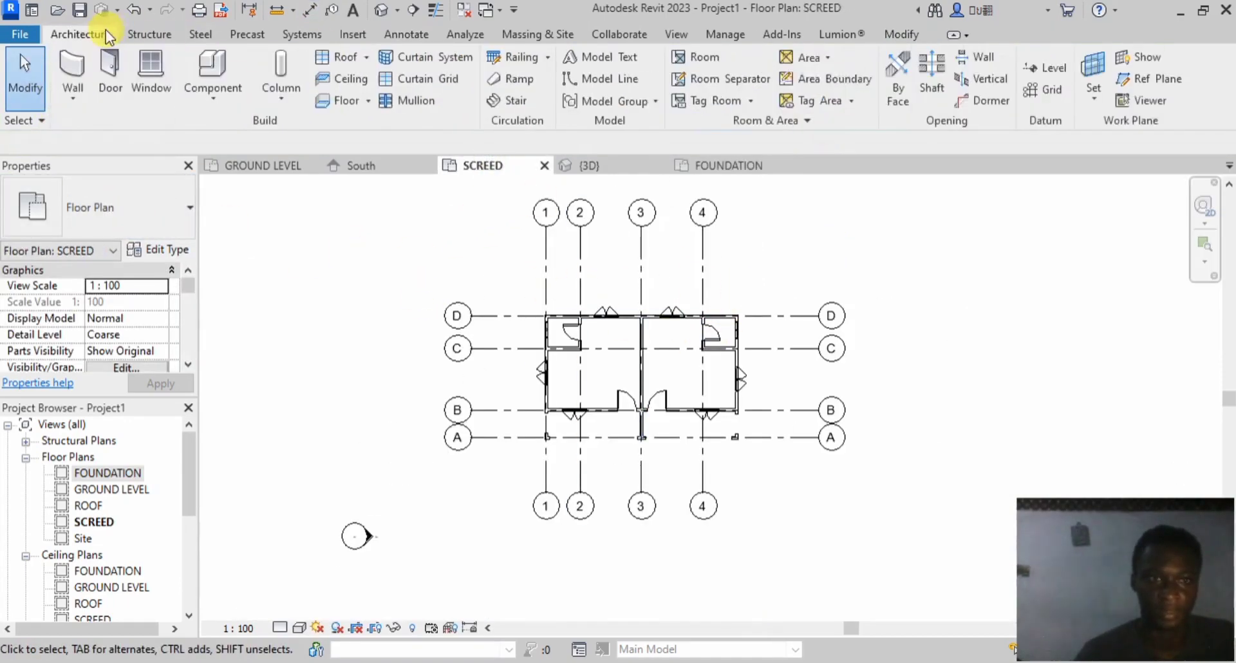
click(1070, 93)
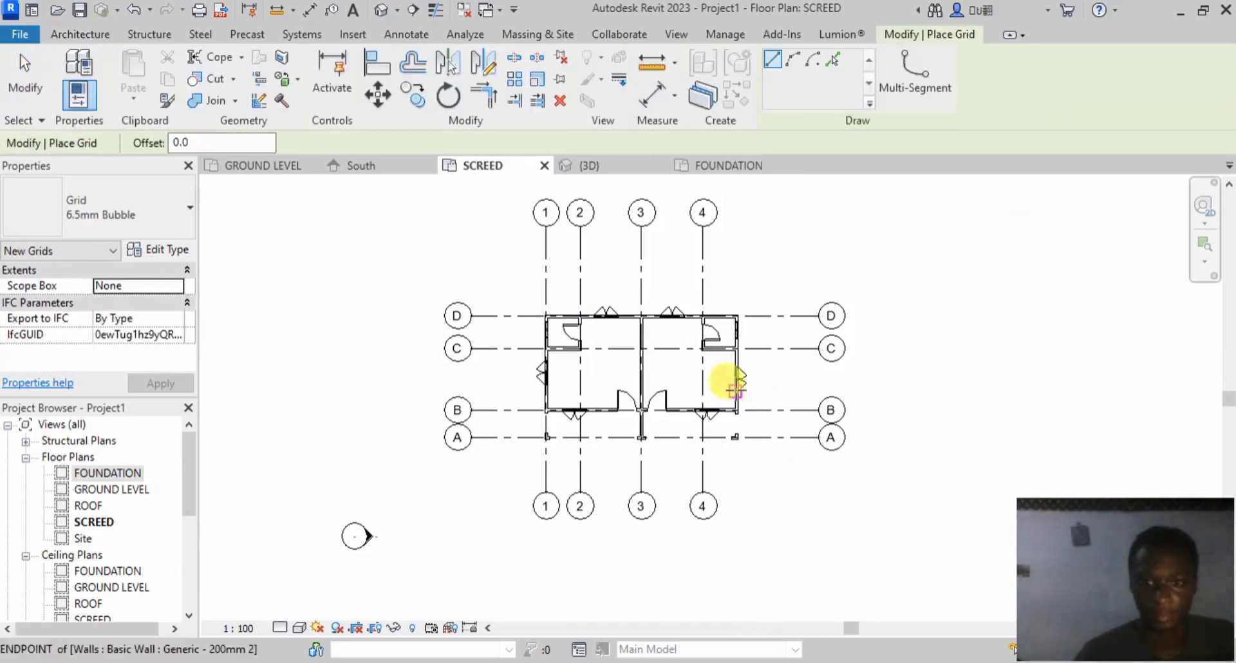
click(737, 492)
click(737, 222)
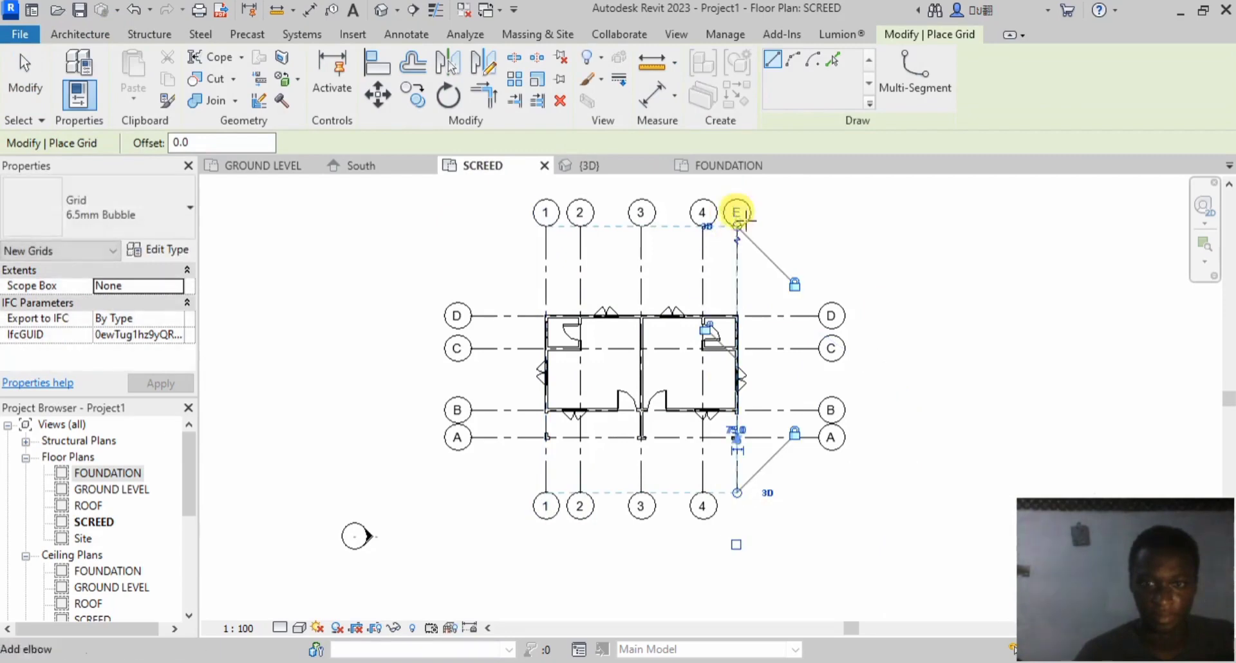
click(737, 211)
text(5)
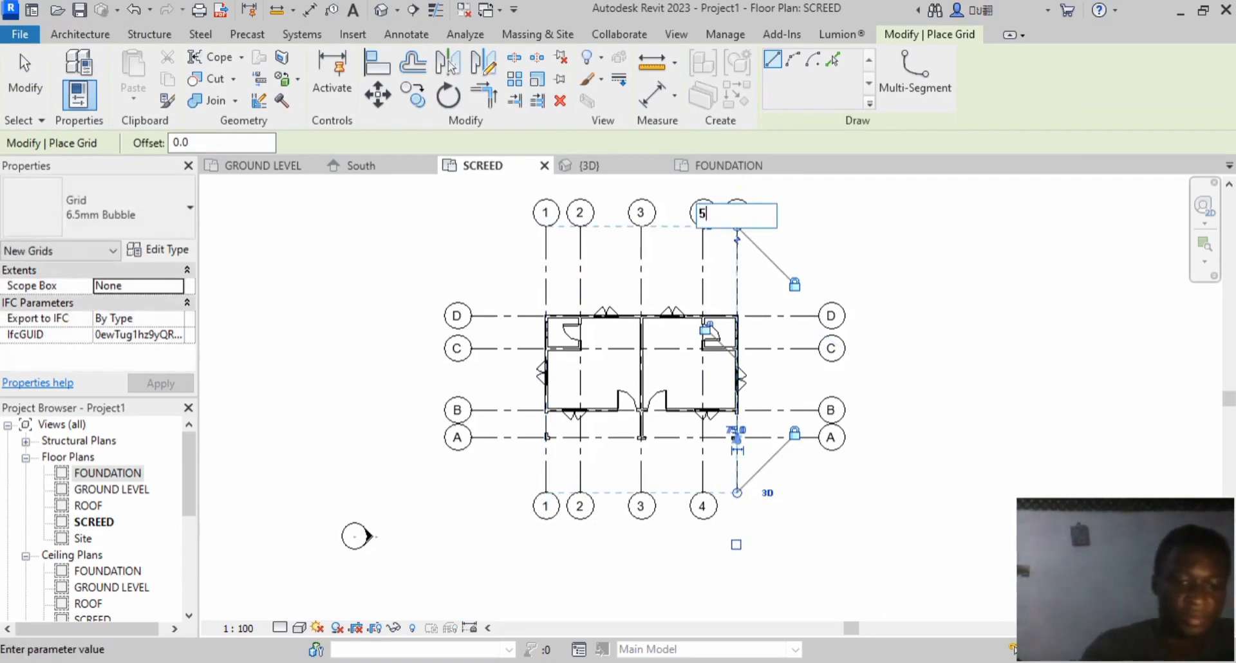
click(885, 415)
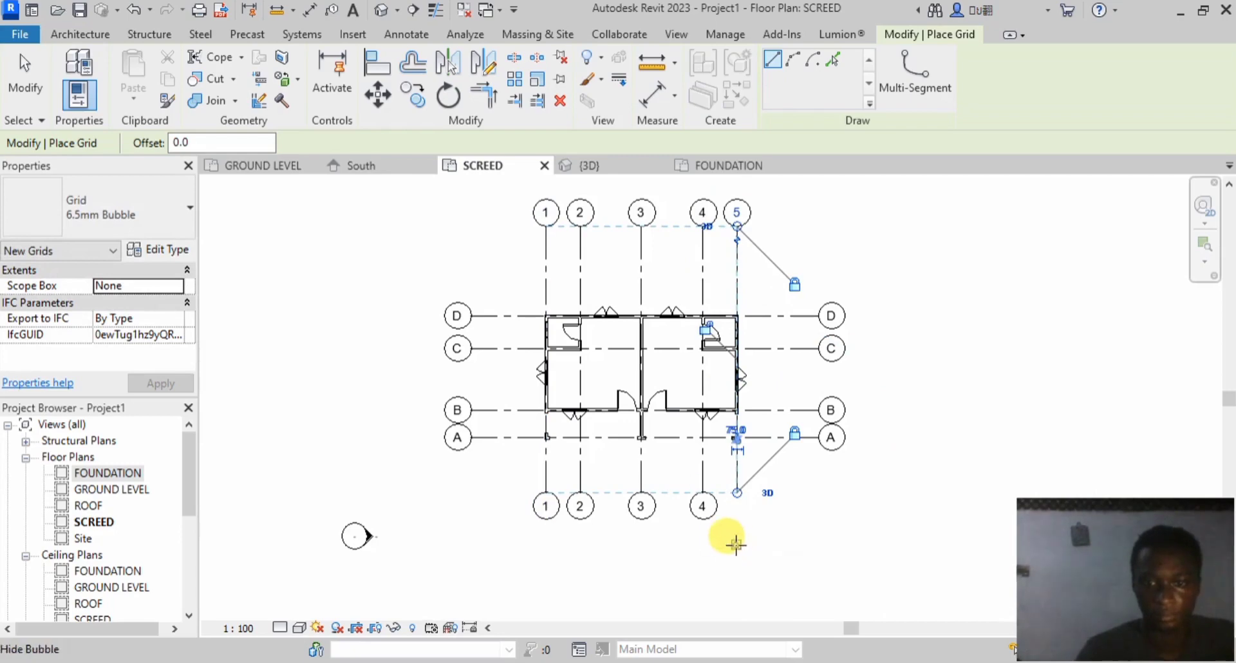
click(43, 67)
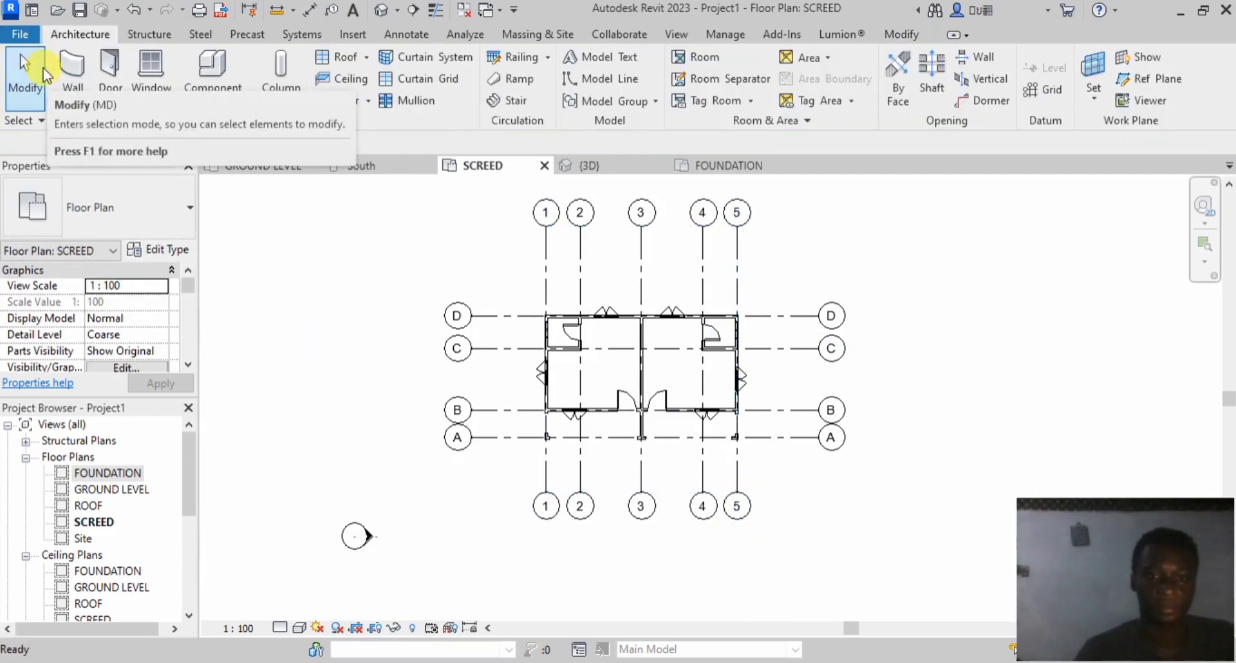
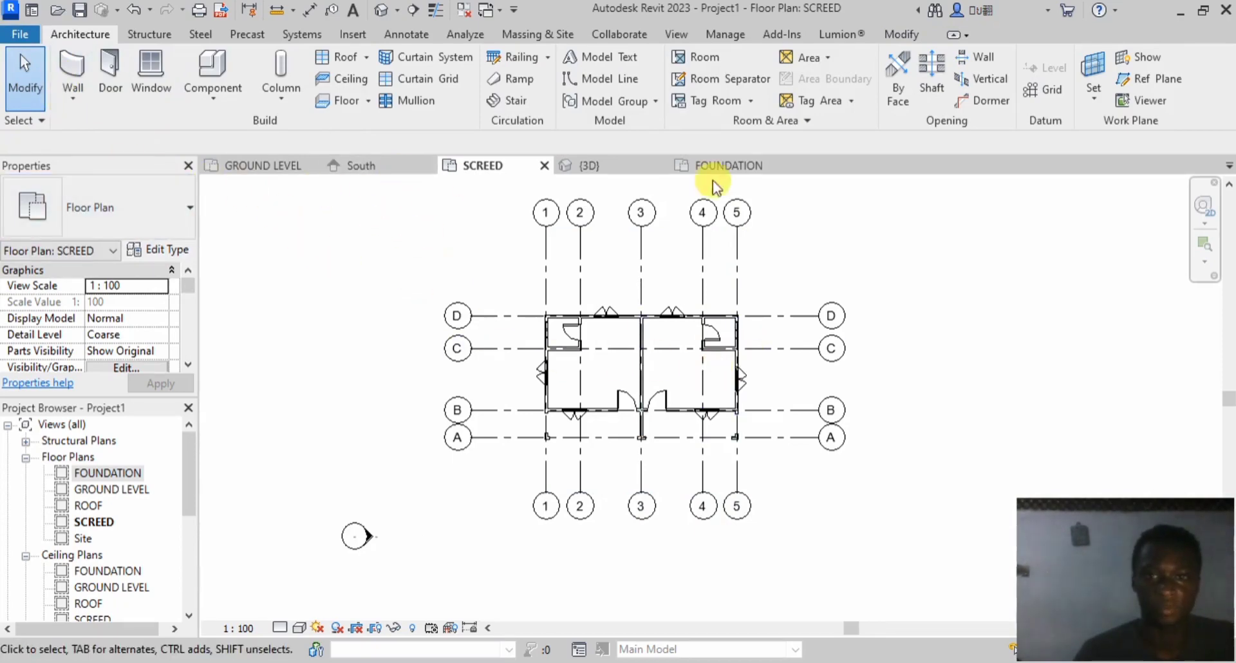
Step: Switch to the FOUNDATION floor plan and check grid line 5
click(700, 166)
scroll(640, 427, up, 2)
click(724, 439)
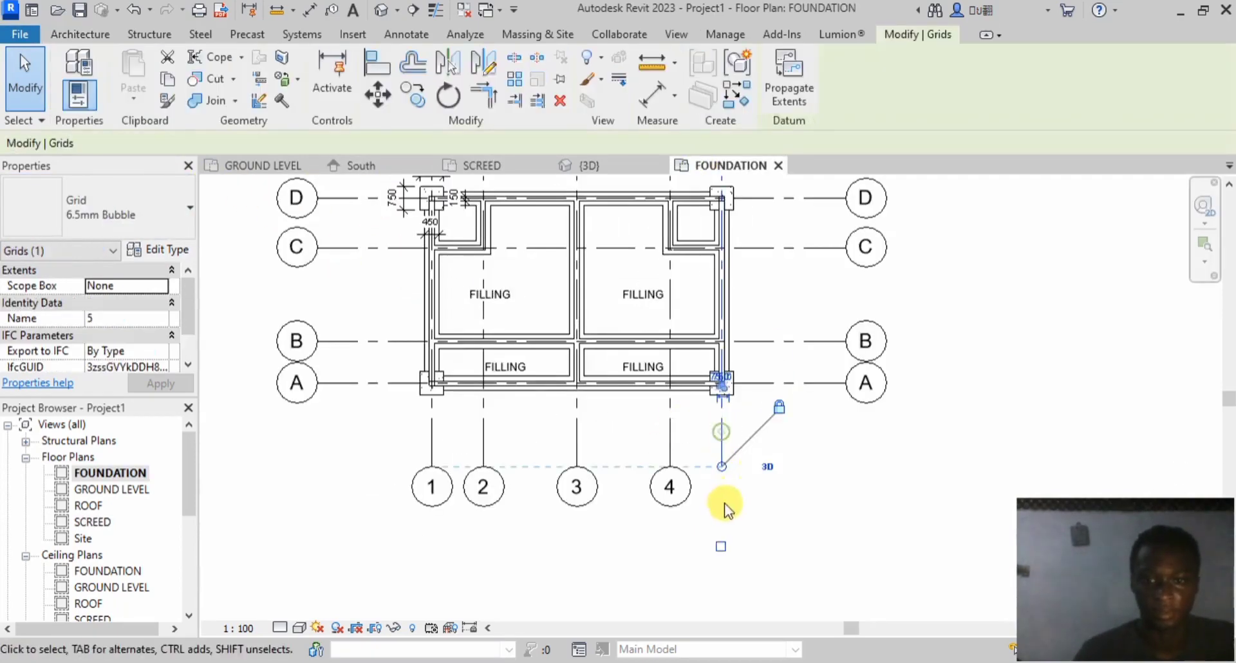
scroll(718, 551, down, 4)
click(663, 551)
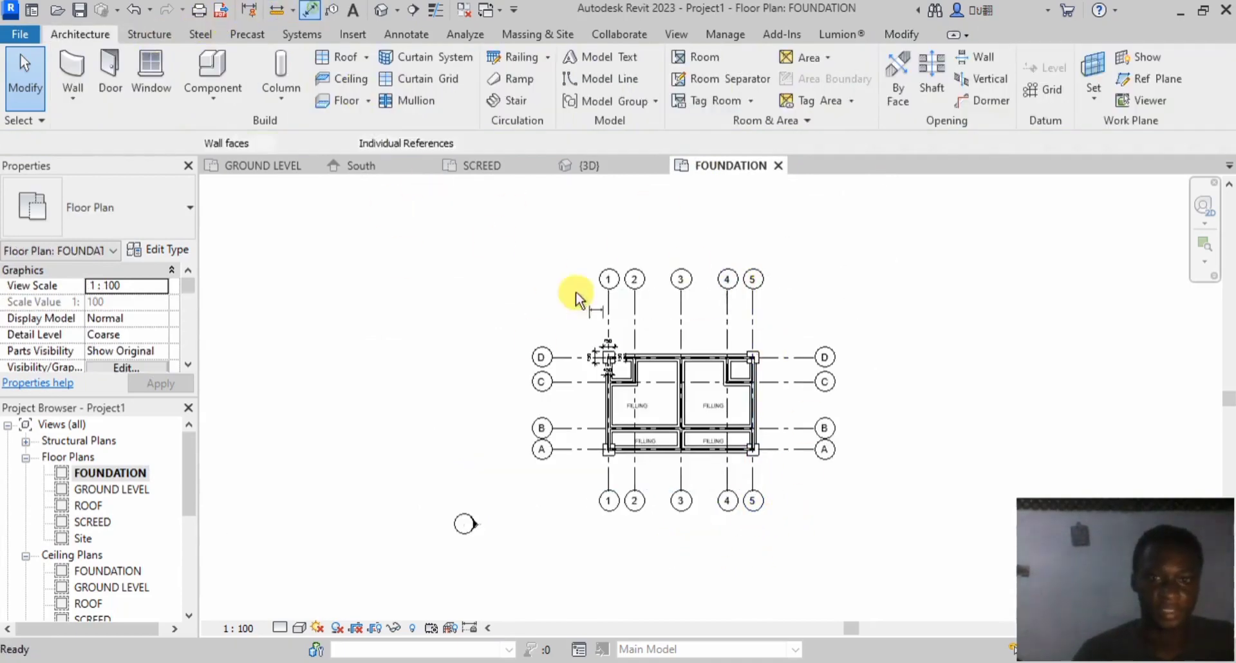
Step: With DI, place an aligned dimension string across grids 1–5 above the plan
key(d)
key(i)
scroll(577, 291, up, 2)
click(640, 342)
click(692, 339)
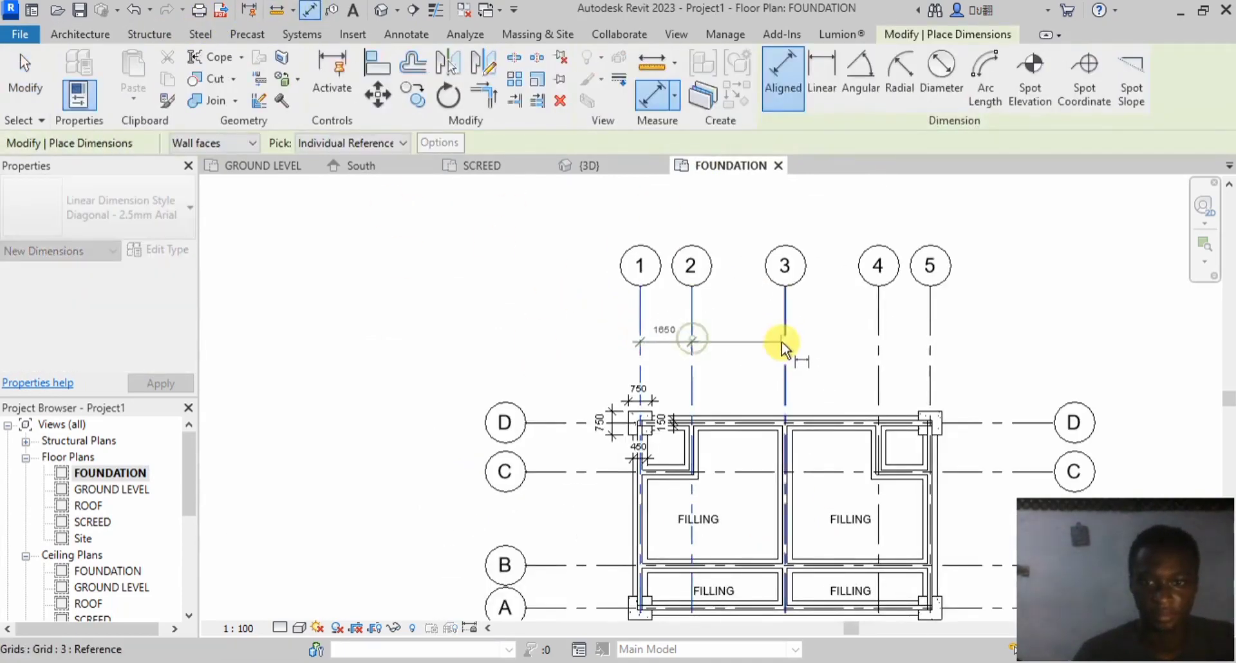
click(783, 341)
click(877, 347)
click(930, 353)
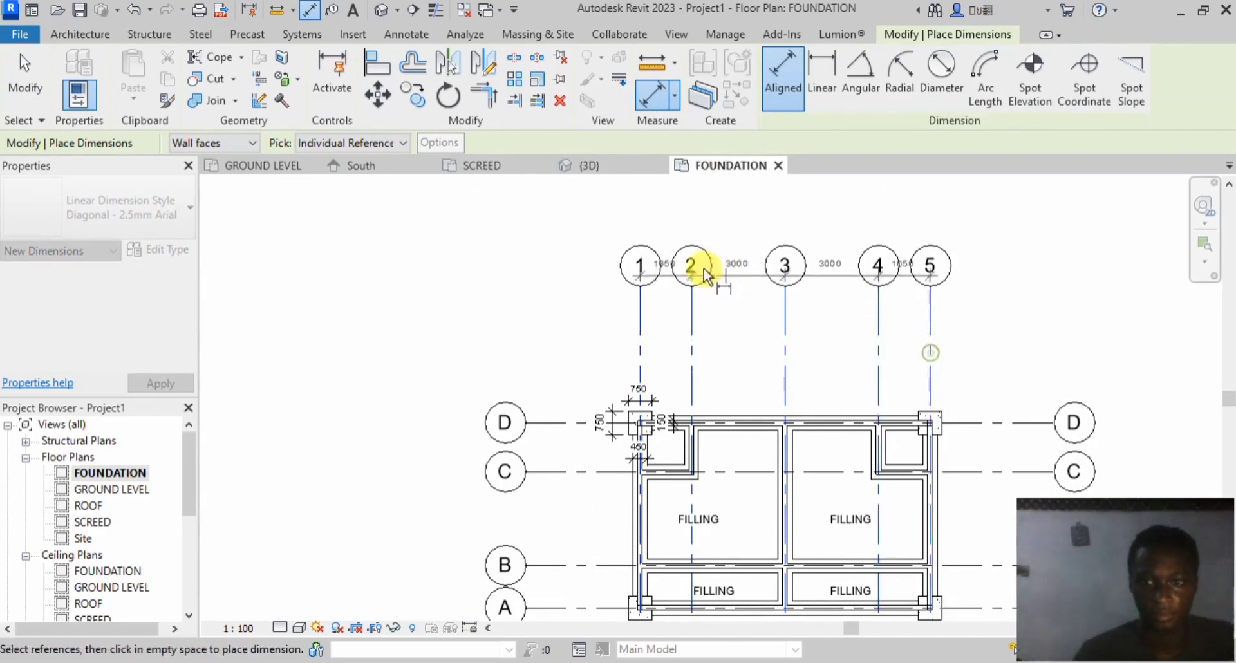
scroll(704, 268, down, 3)
click(827, 300)
Step: Dimension grids D, C, B and A on both the right and left sides of the plan
click(827, 337)
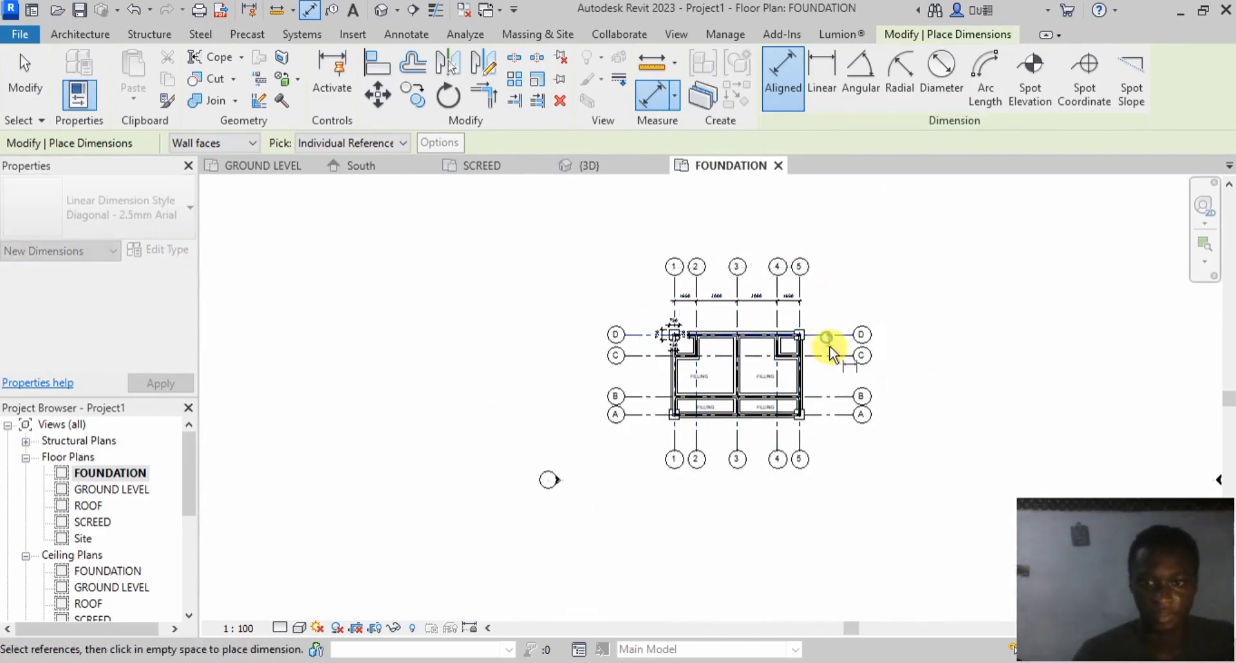
click(829, 355)
click(821, 397)
click(826, 415)
click(835, 439)
click(641, 336)
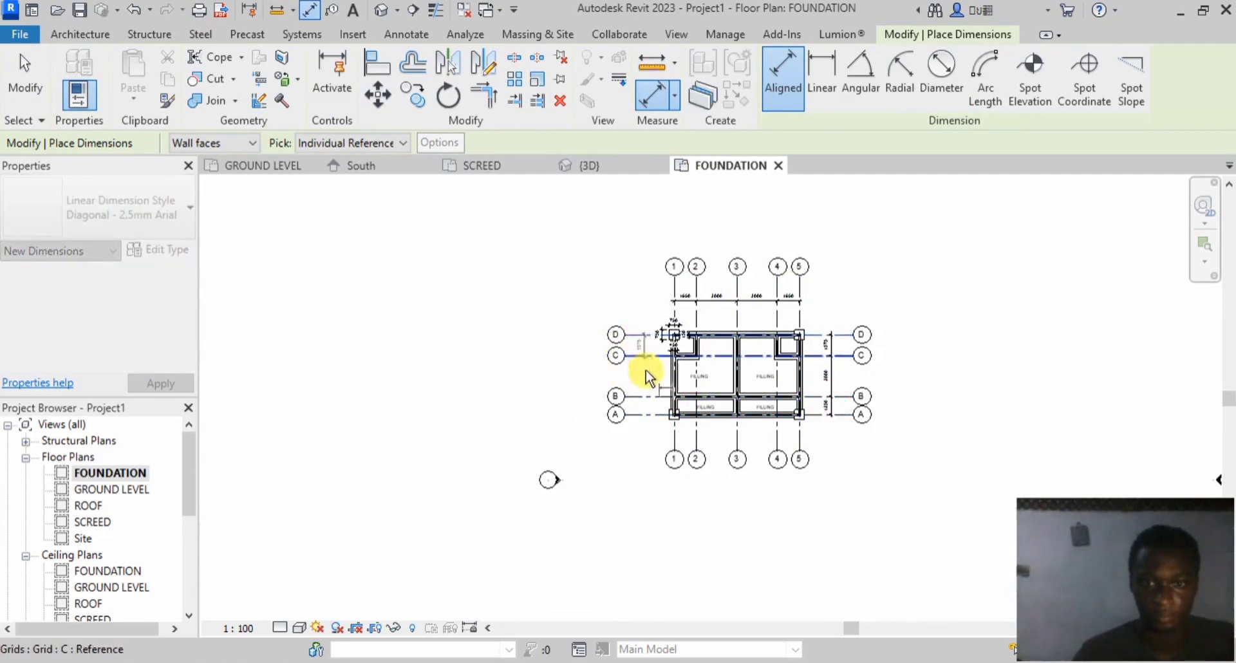
click(646, 369)
click(649, 399)
click(649, 411)
click(648, 437)
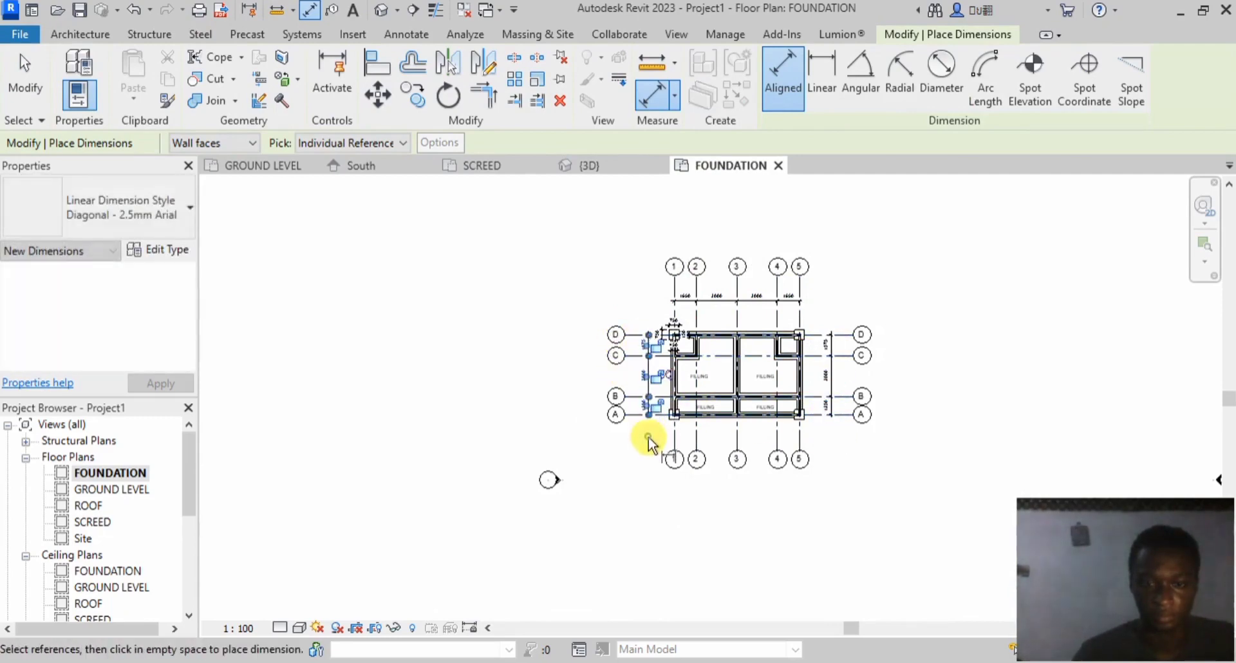
Step: Add a bottom dimension string across grids 1–5 below the plan and finish dimensioning
click(674, 437)
click(695, 437)
click(737, 438)
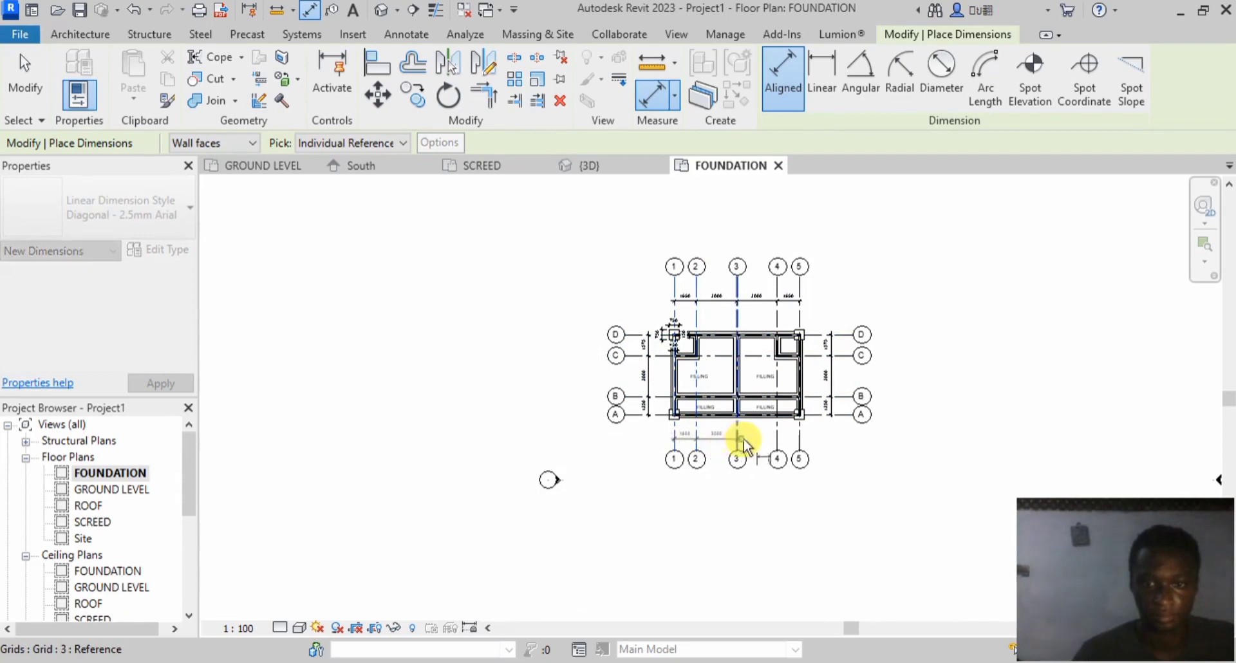
click(778, 439)
click(799, 439)
click(827, 444)
key(Escape)
key(Escape)
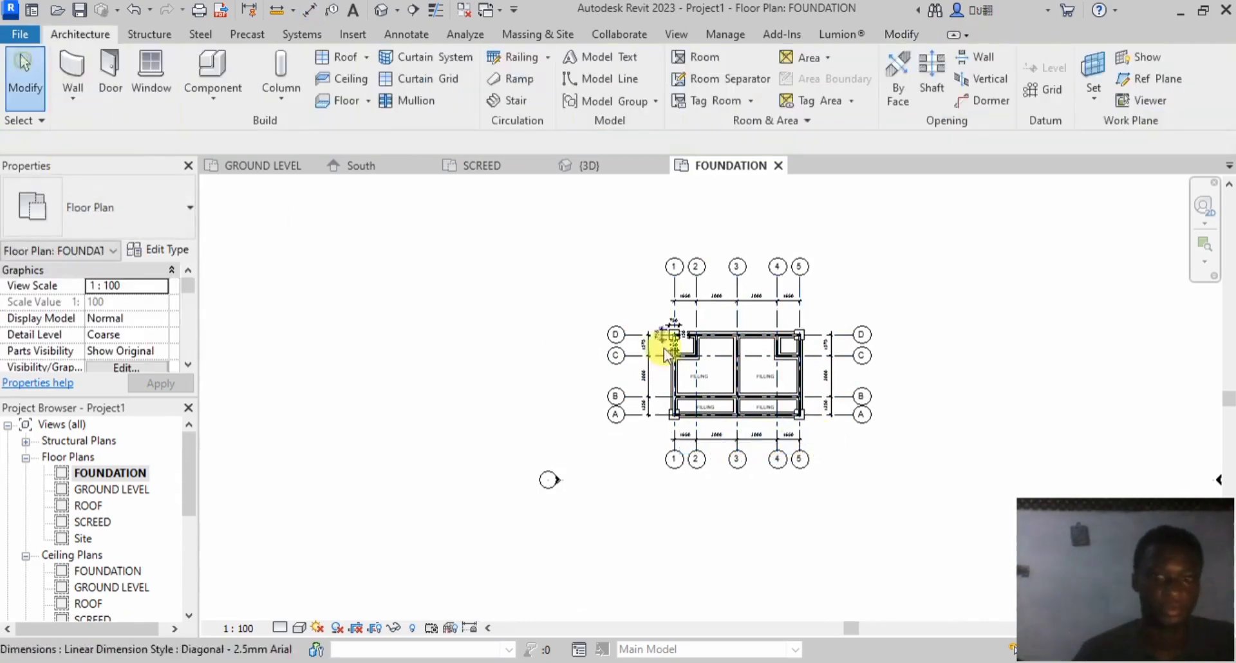
scroll(663, 348, up, 3)
Step: Switch to the {3D} view to inspect the walls, windows and foundation footings
scroll(640, 345, down, 3)
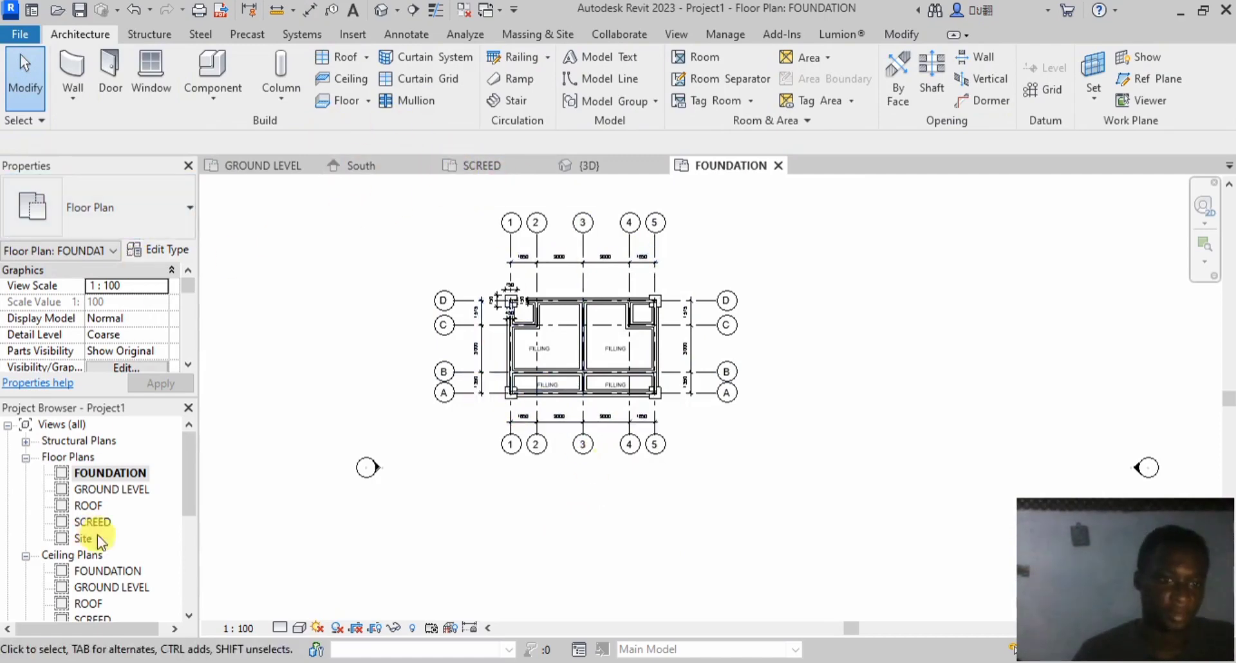
click(577, 163)
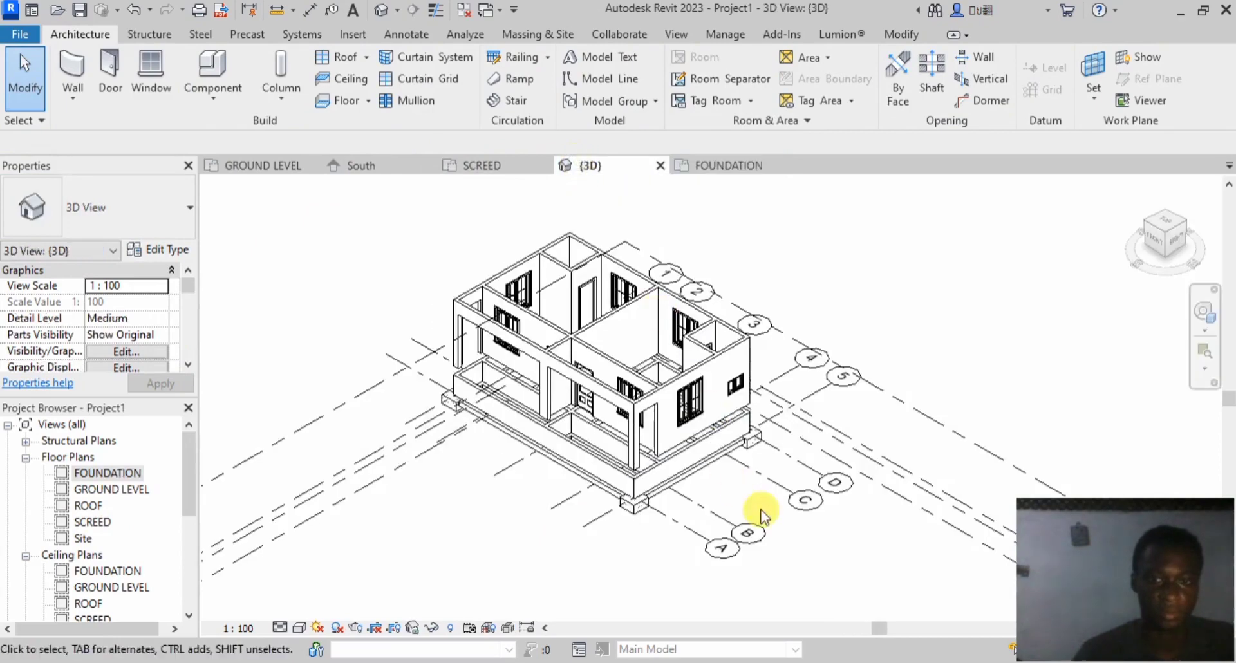
scroll(639, 479, up, 4)
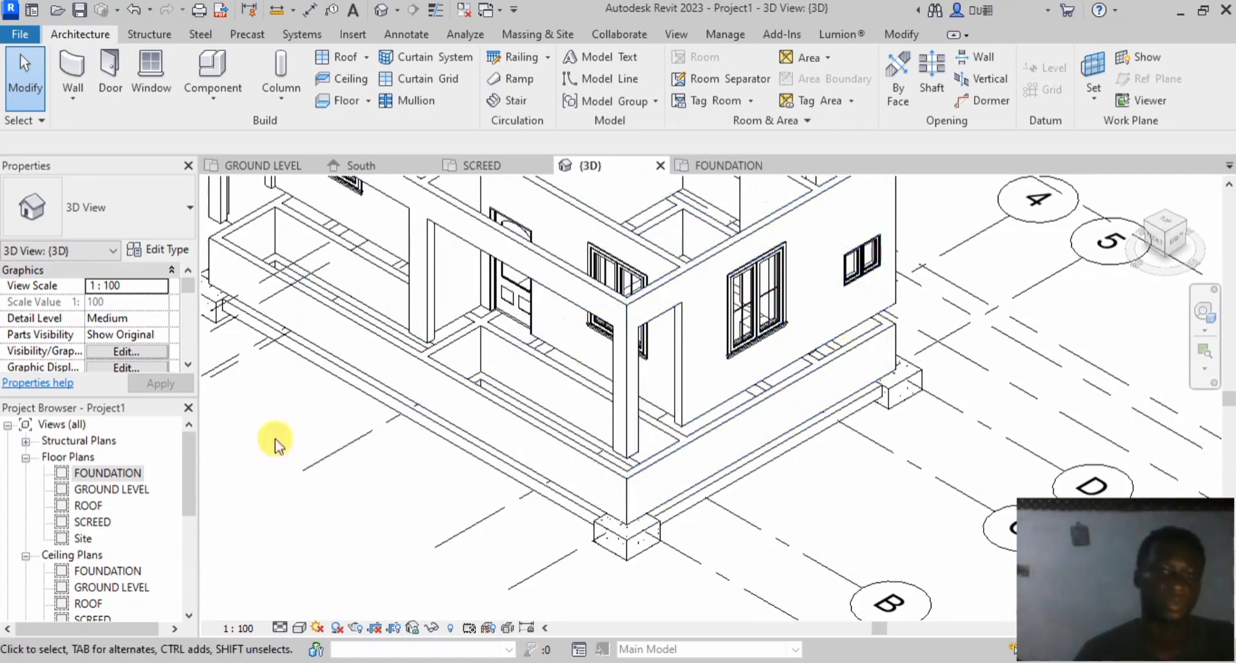
Step: On the GROUND LEVEL plan, draw a wall from the top-left to the top-right corner
double_click(92, 490)
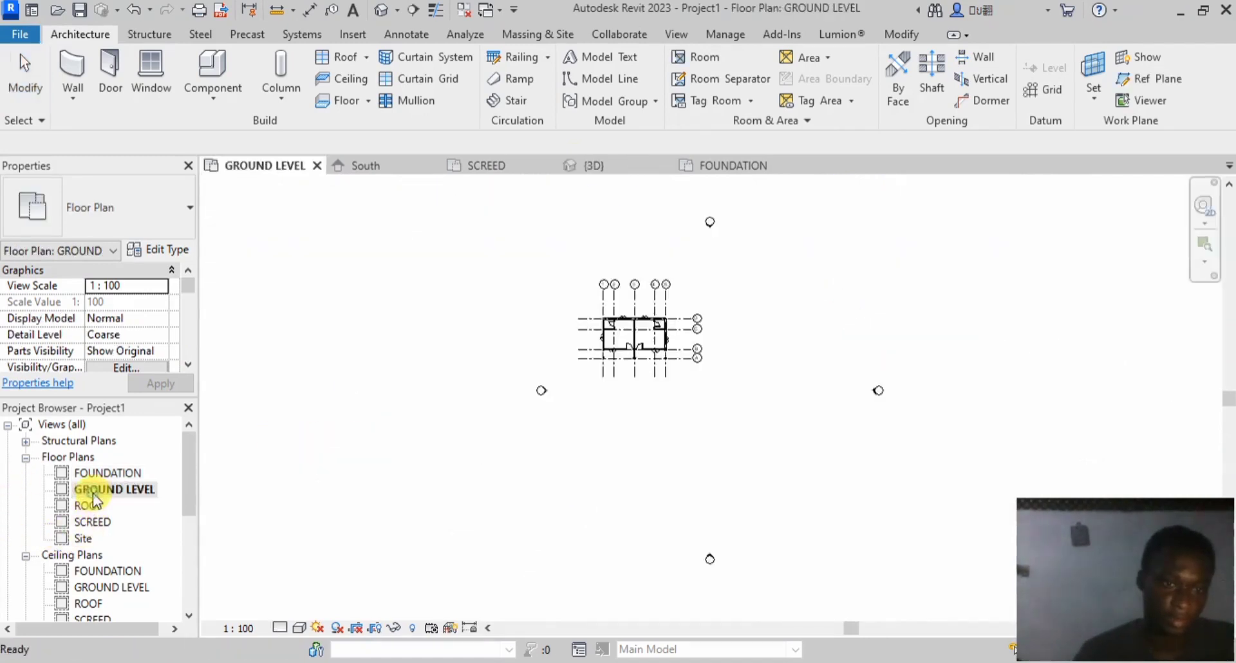
scroll(690, 327, up, 4)
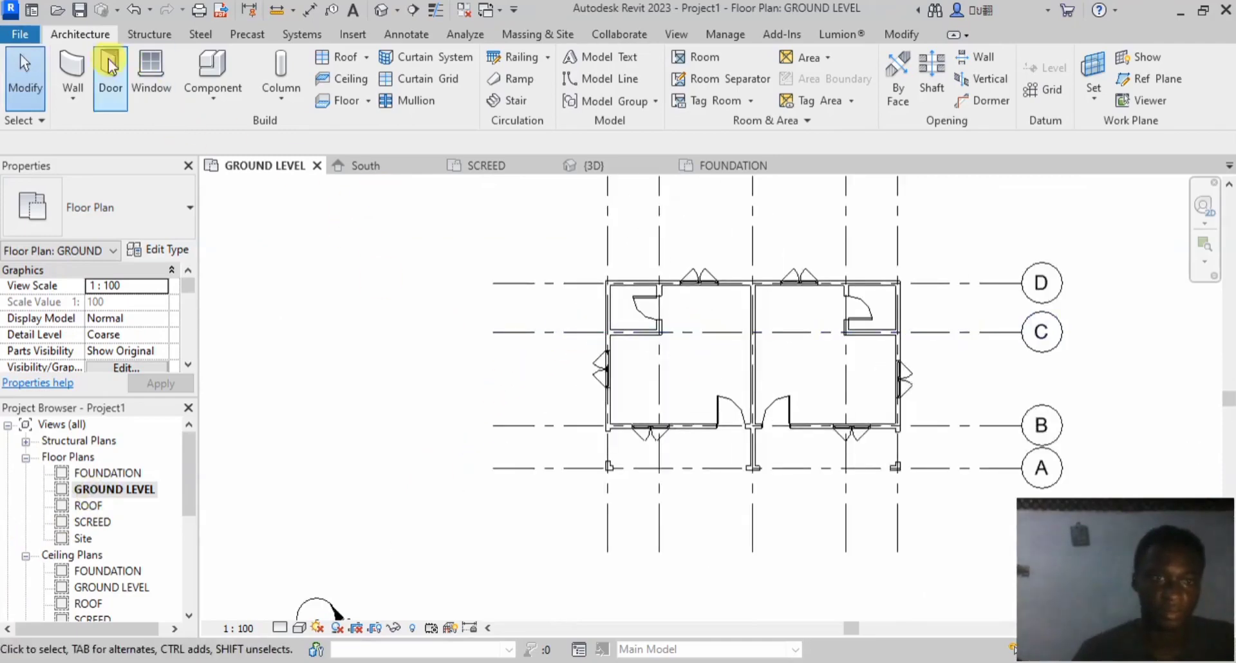
click(73, 65)
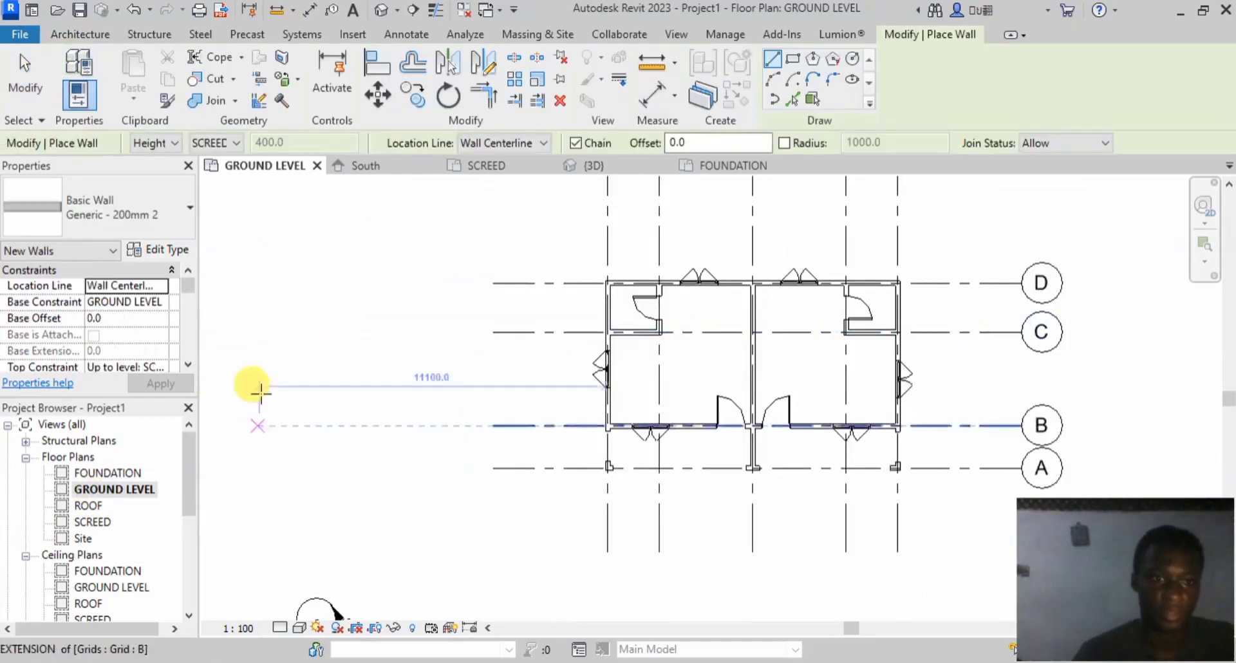
scroll(274, 363, down, 2)
scroll(524, 298, up, 2)
scroll(409, 242, up, 2)
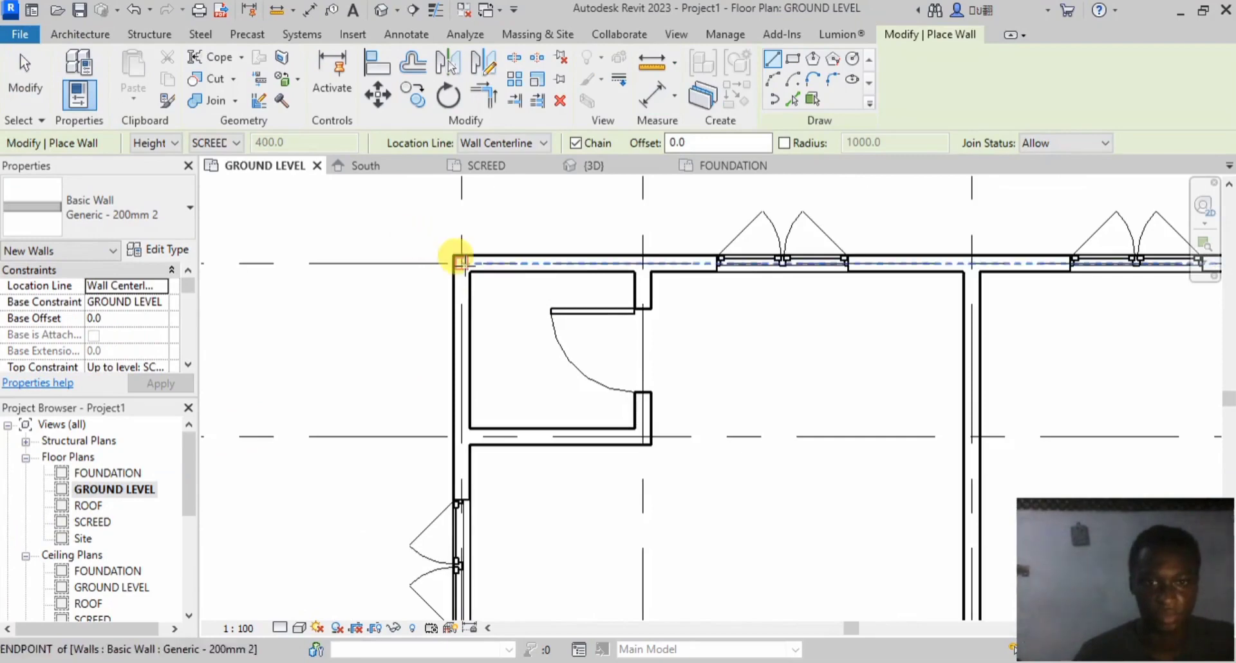
click(450, 257)
scroll(317, 293, down, 2)
scroll(889, 276, up, 2)
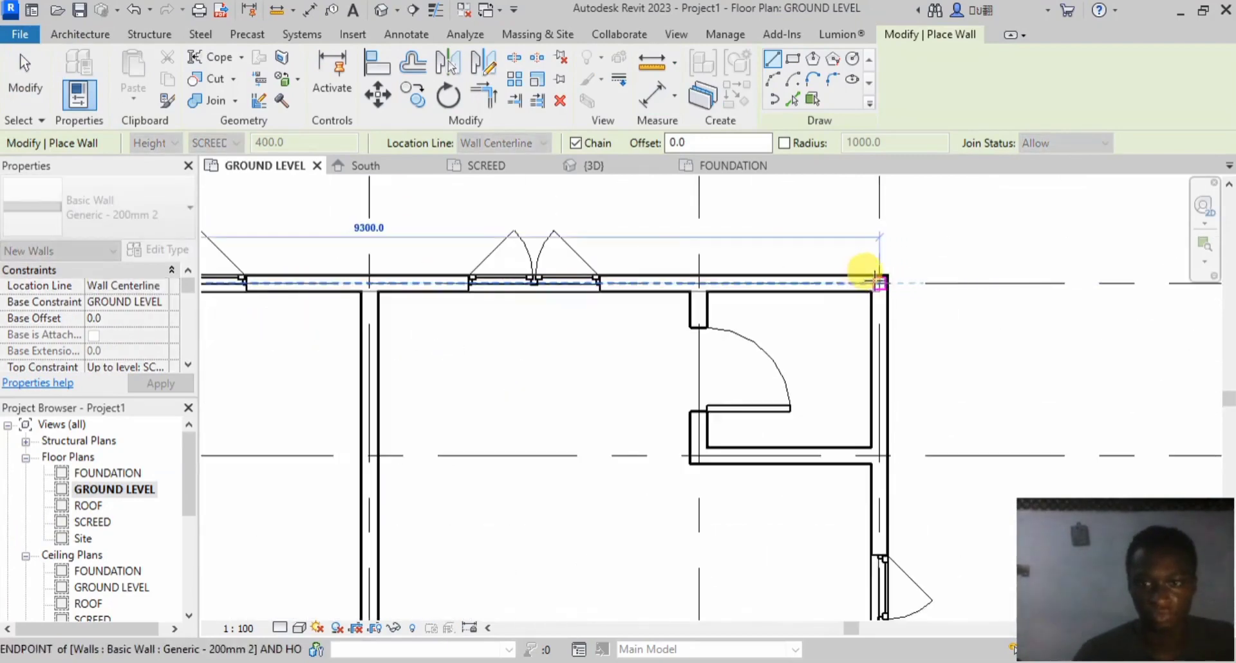
click(882, 252)
Step: Continue the wall chain down the right side, along the bottom and back to the top-left corner
scroll(891, 323, down, 3)
scroll(877, 399, up, 4)
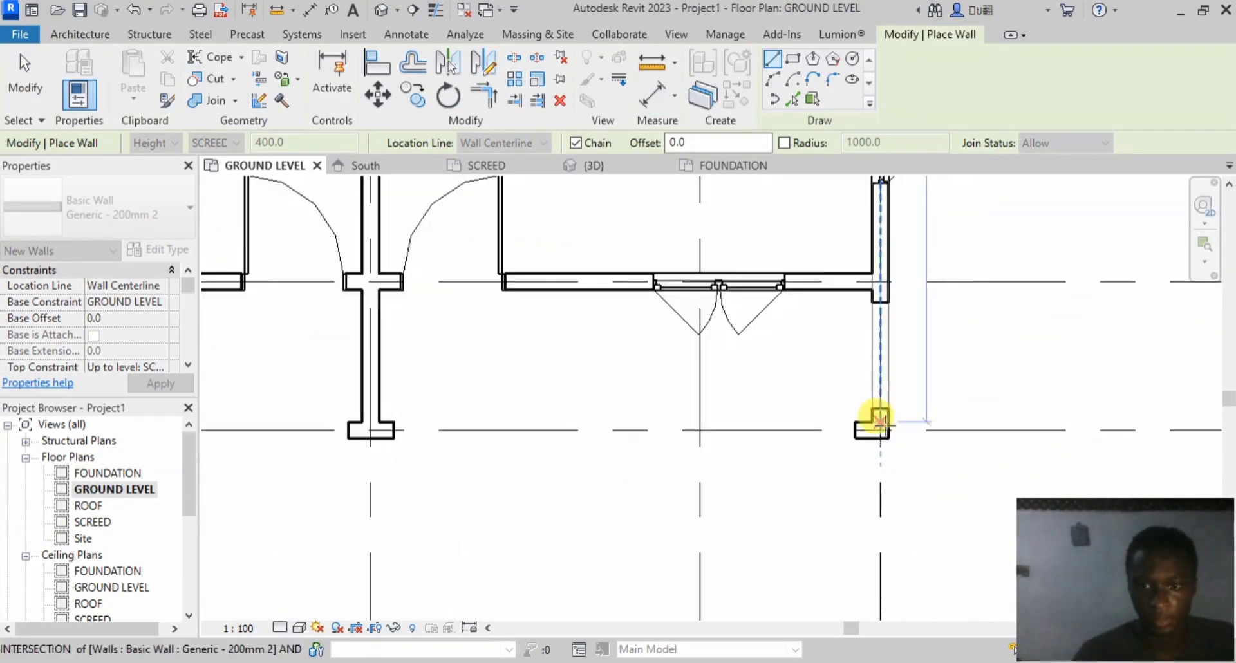
click(936, 430)
scroll(965, 425, down, 4)
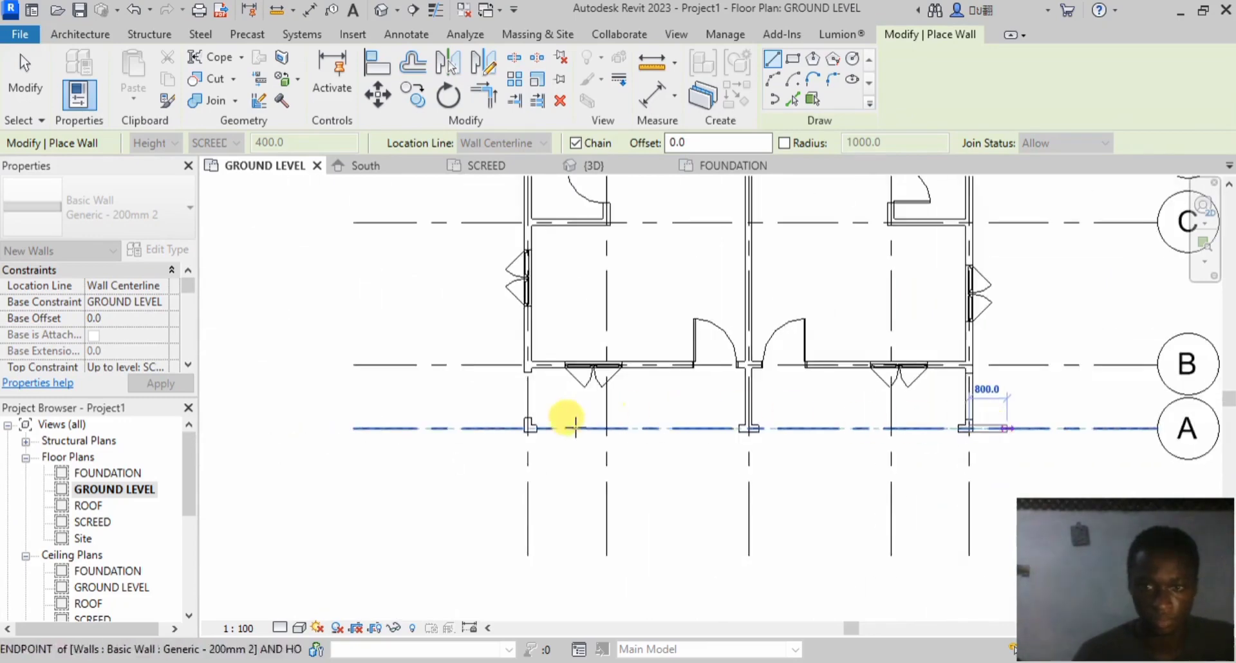
scroll(567, 422, up, 4)
click(567, 422)
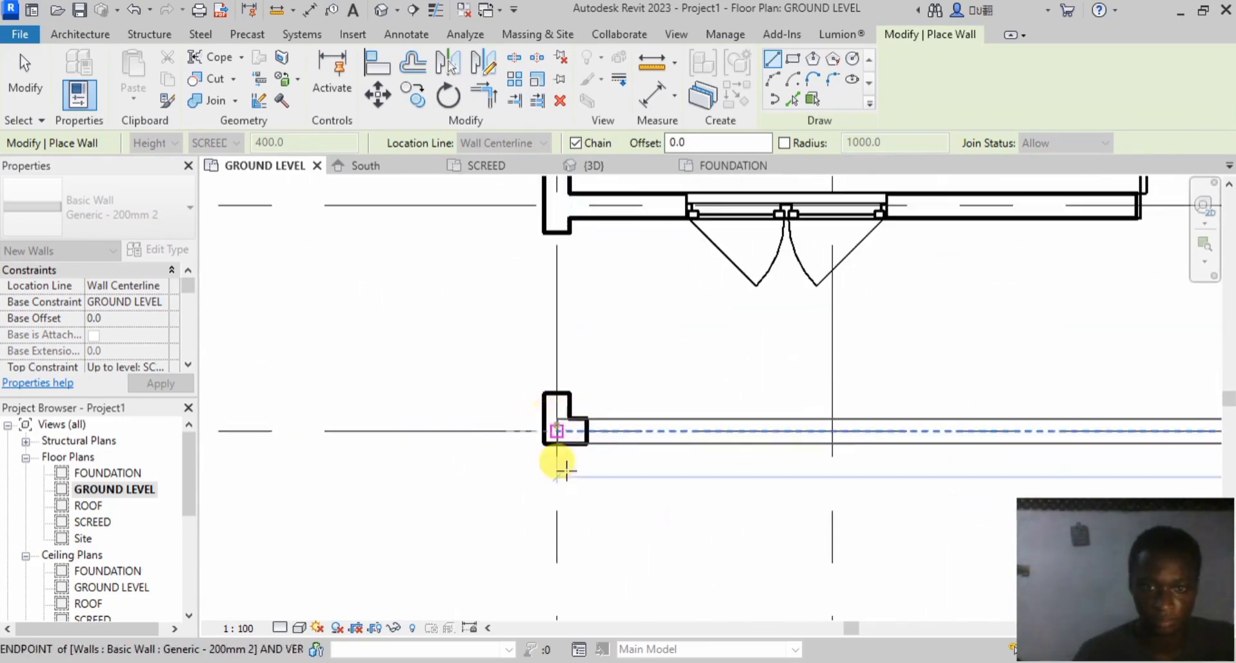
scroll(560, 464, down, 3)
scroll(563, 309, up, 4)
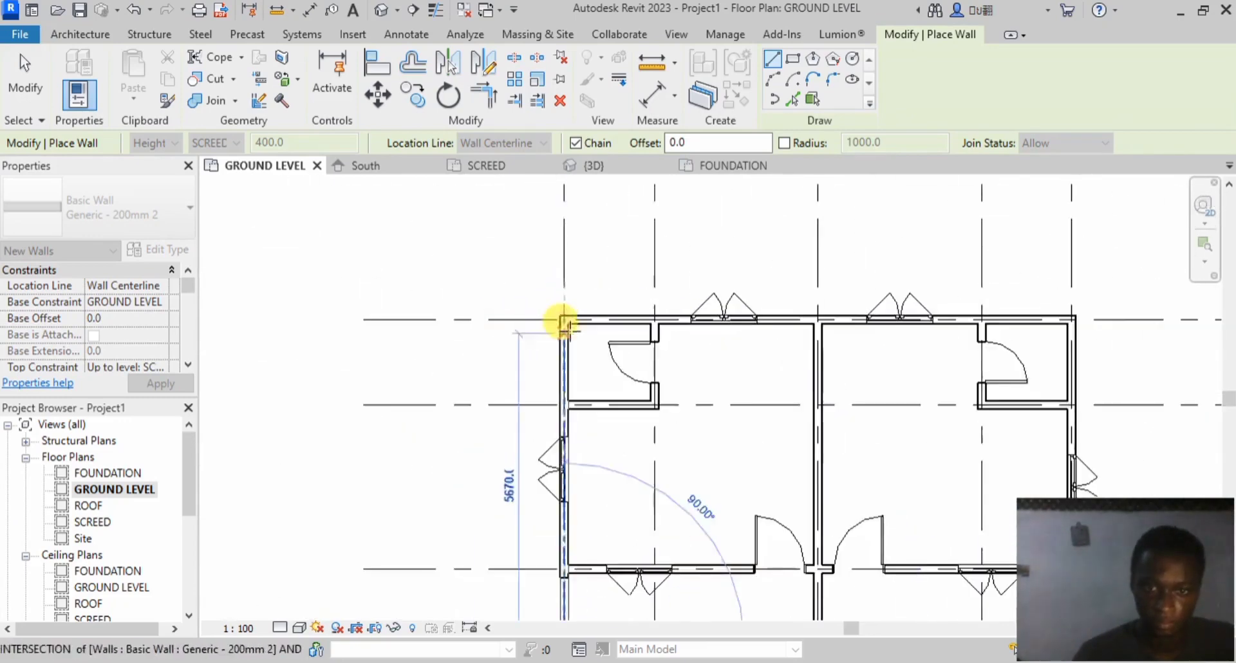
click(564, 308)
Step: Draw walls from the top wall down the small room's edge and left to the exterior wall
click(739, 308)
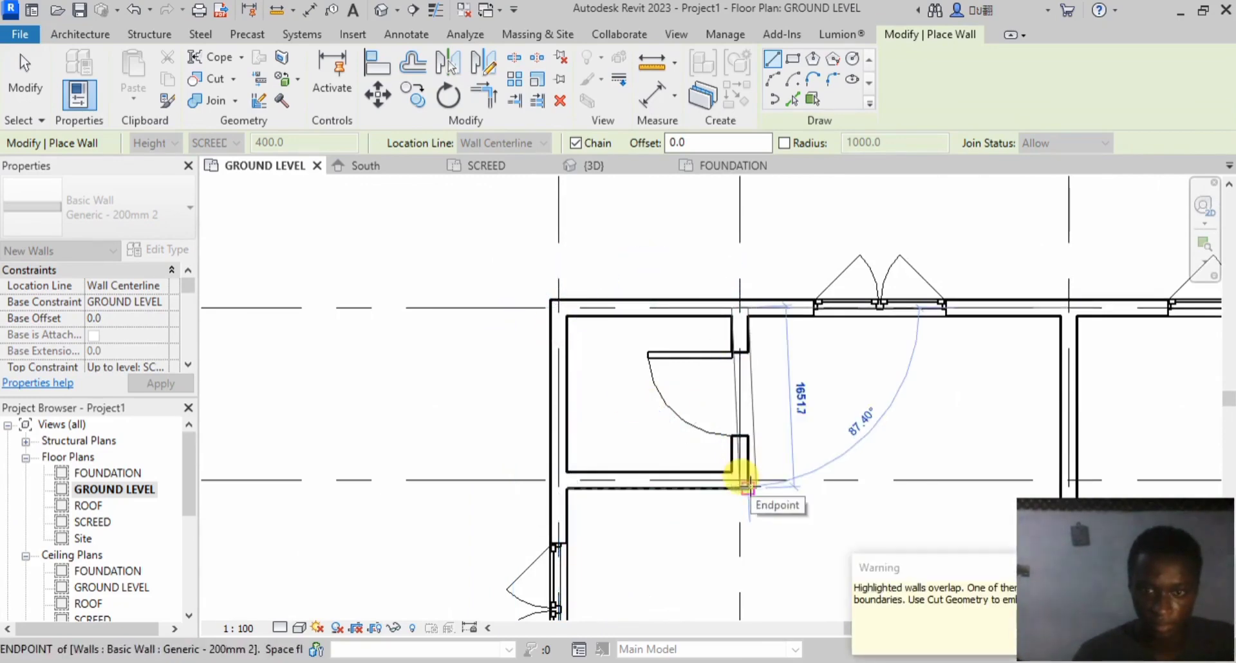
click(746, 483)
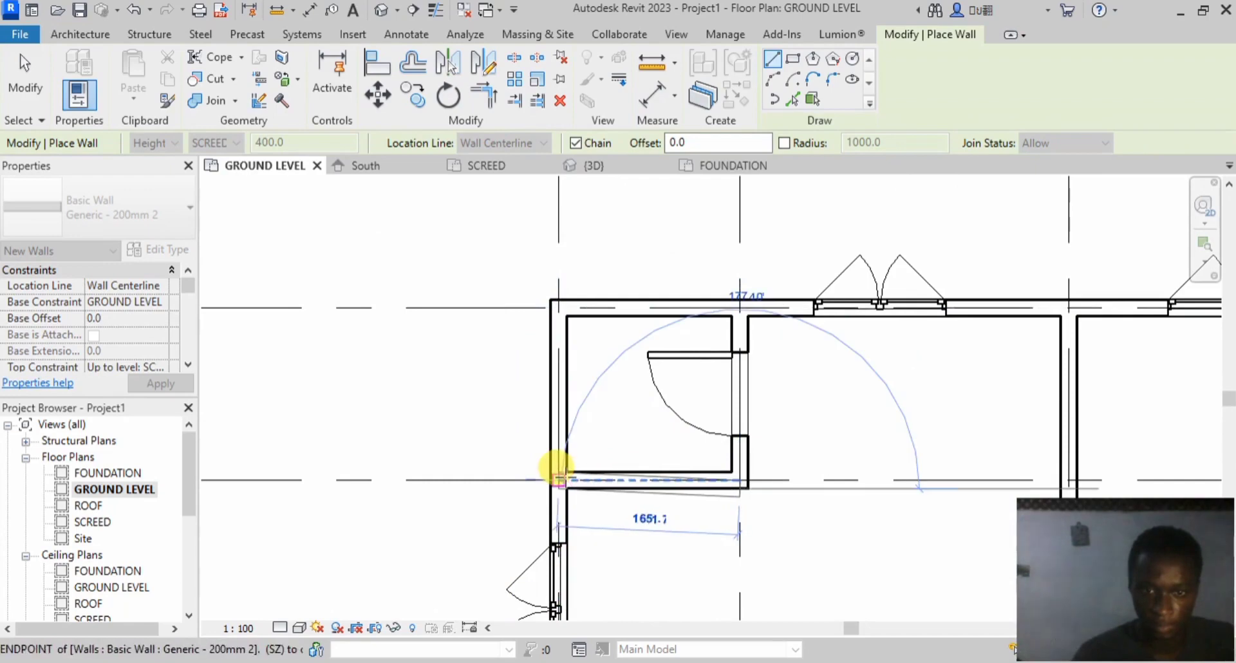
click(557, 480)
right_click(635, 496)
Step: Cancel wall drawing and undo the slanted wall and three other recent wall edits
click(675, 195)
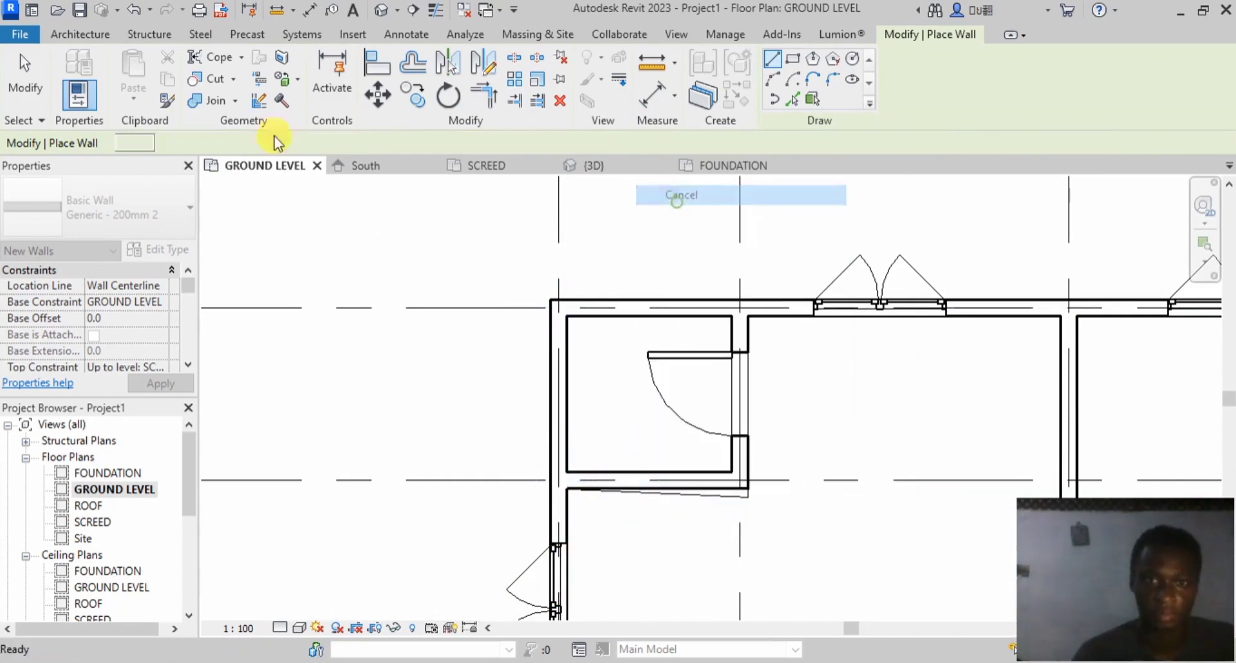
click(134, 10)
click(134, 10)
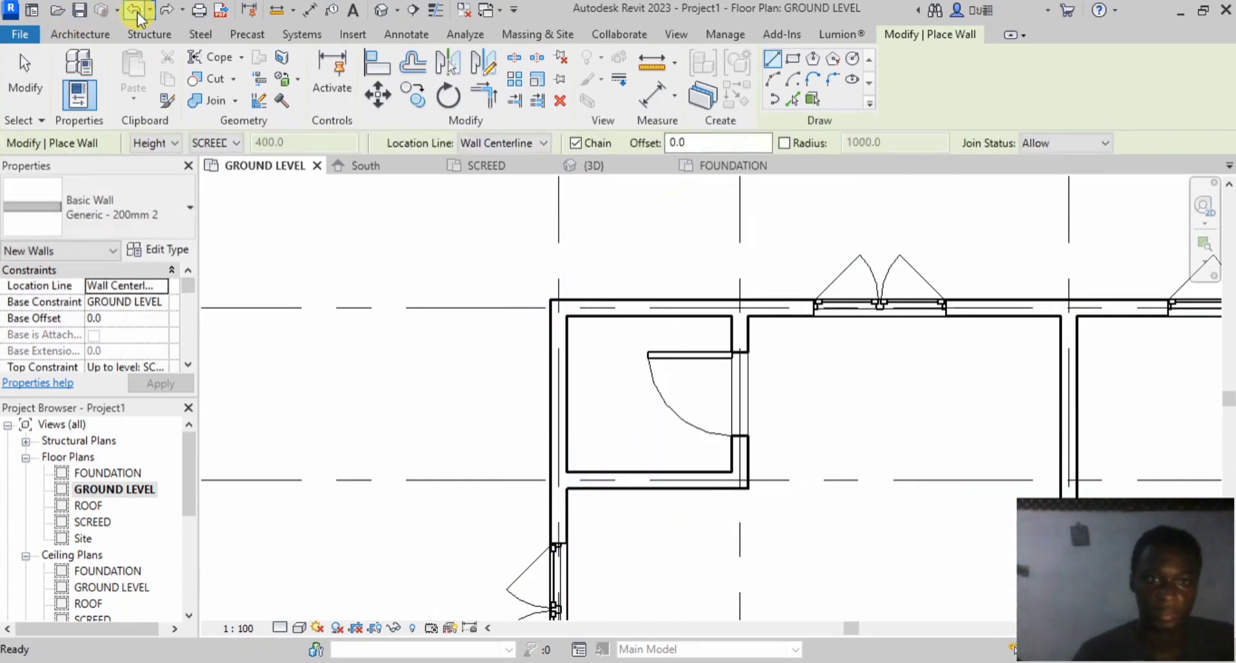
click(133, 10)
click(134, 10)
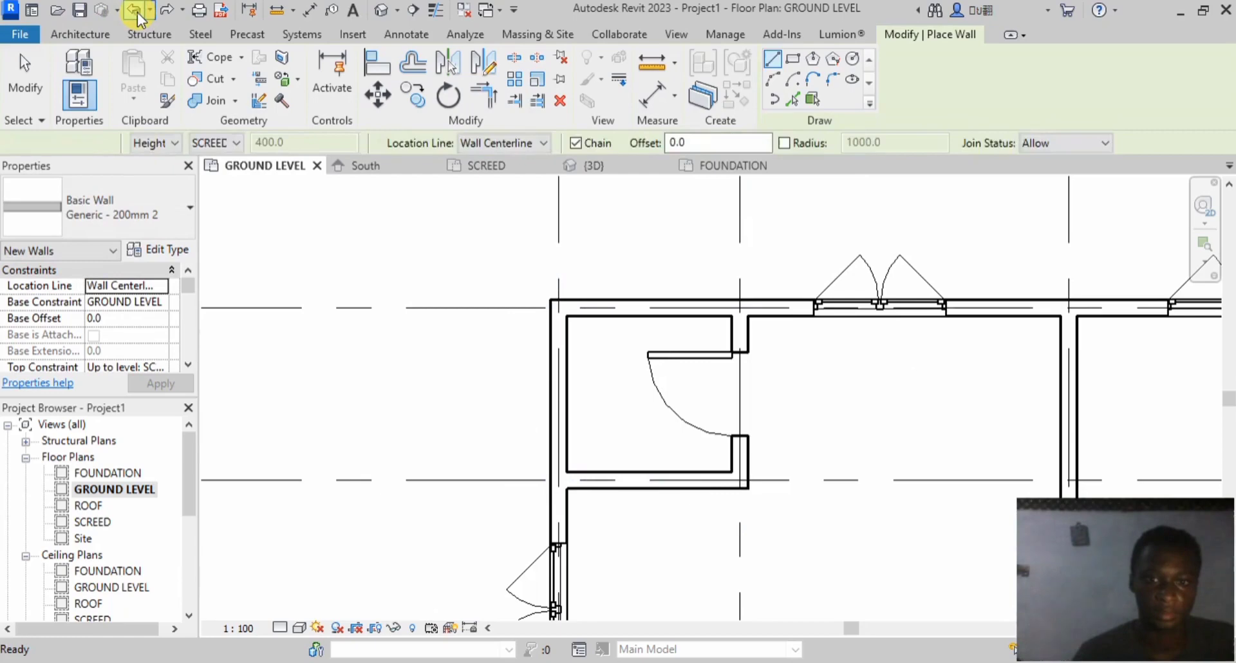
Step: Redraw the wall from the top wall down to the small room's corner and left to its end
click(85, 35)
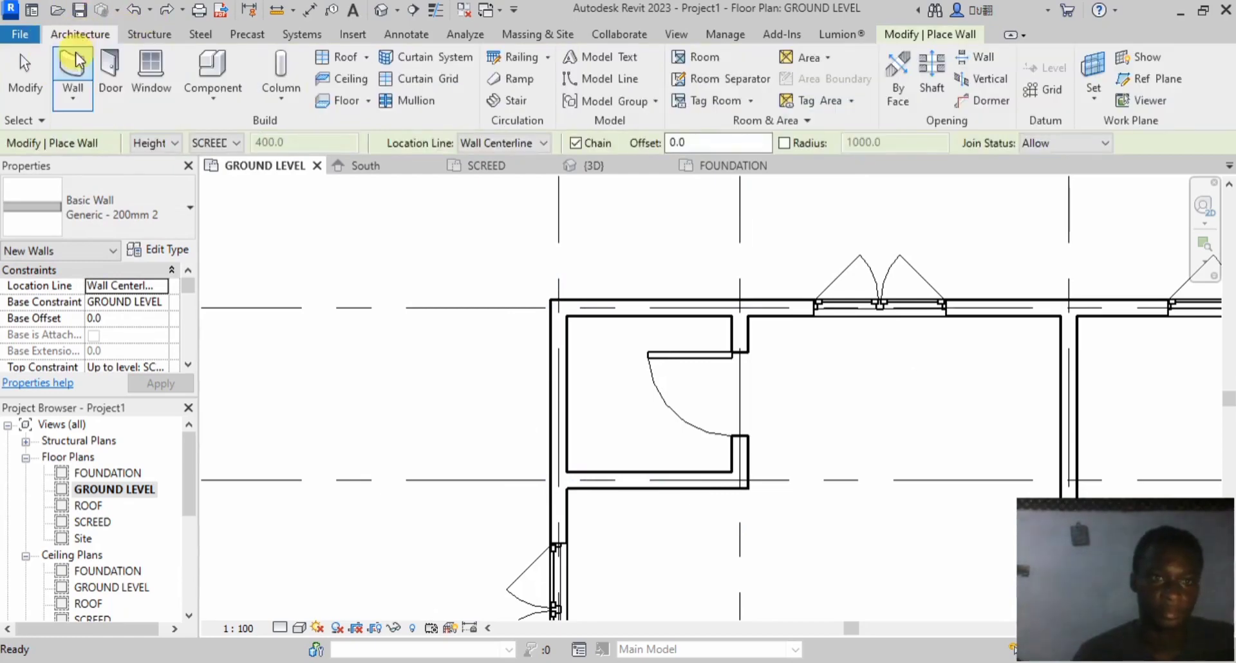
click(74, 64)
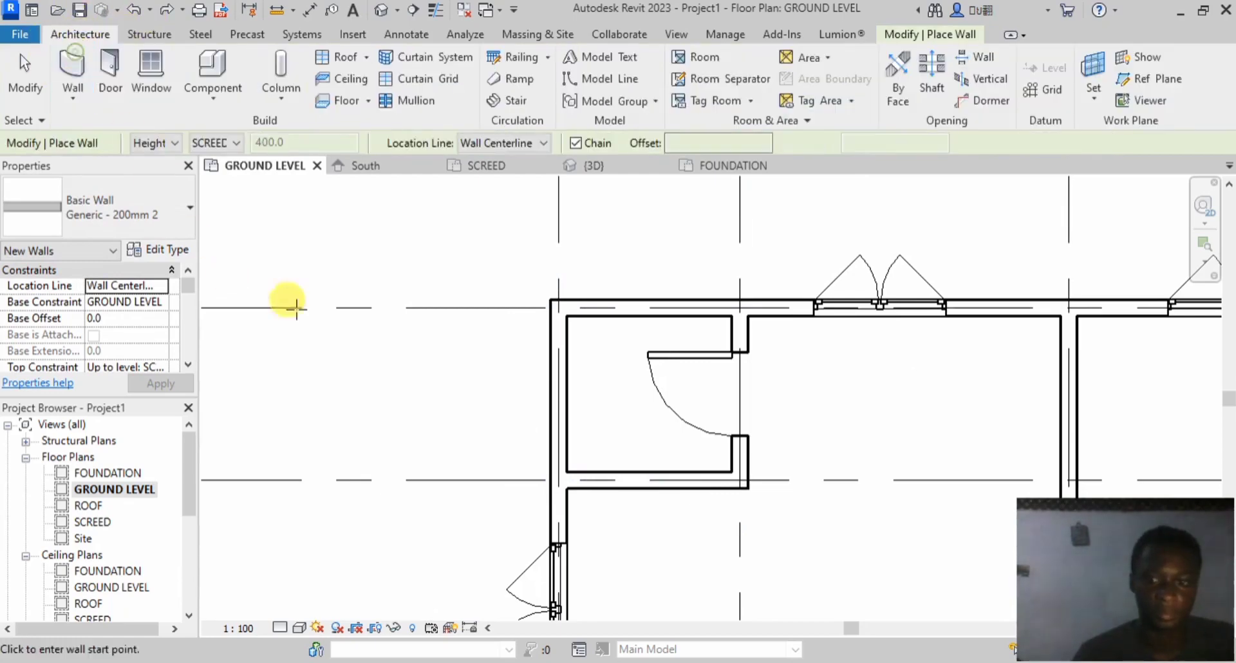
click(739, 306)
click(739, 480)
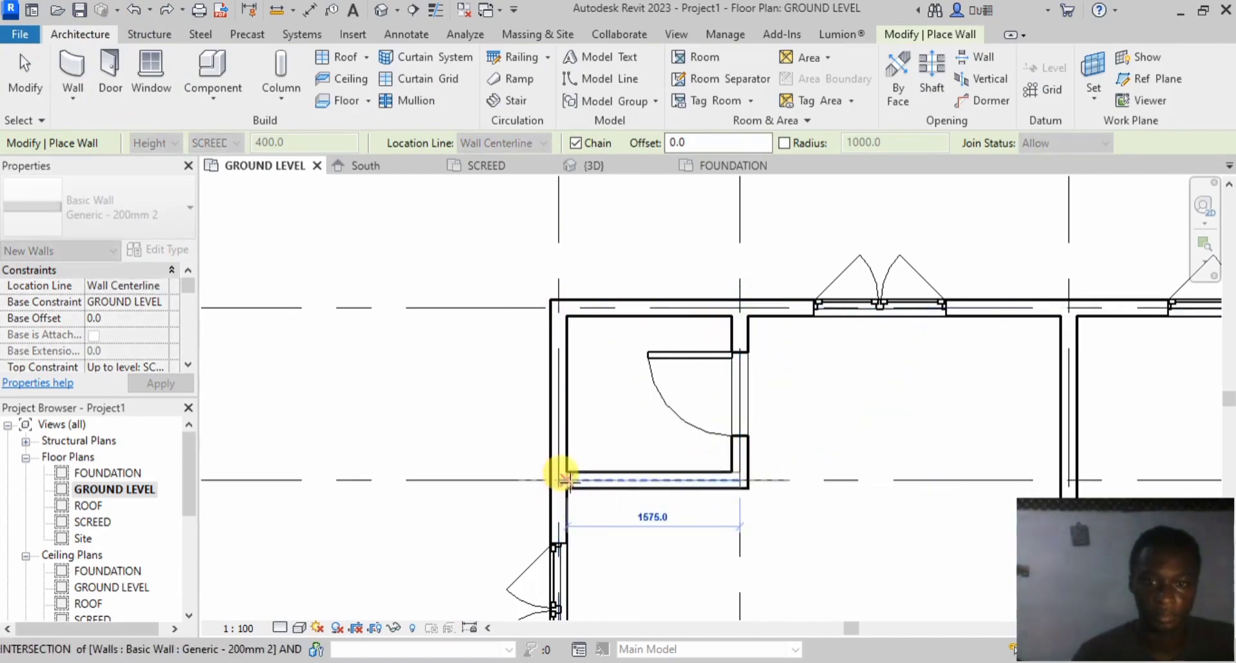
click(564, 480)
scroll(419, 441, down, 3)
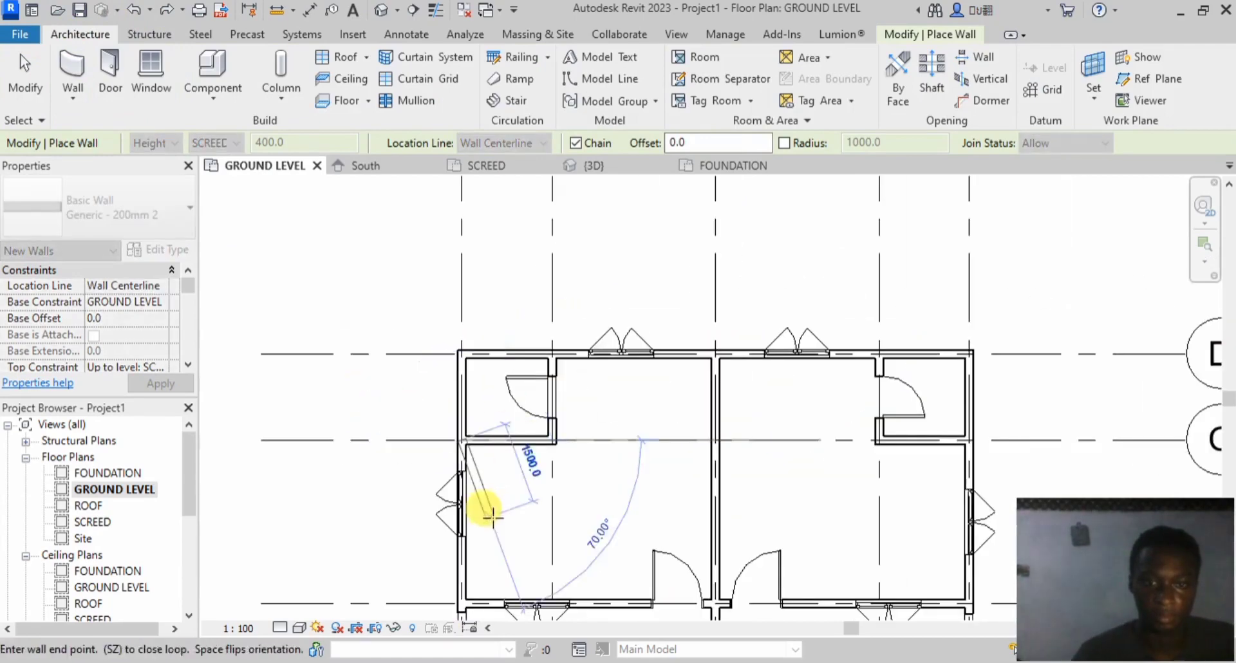
right_click(552, 503)
click(621, 210)
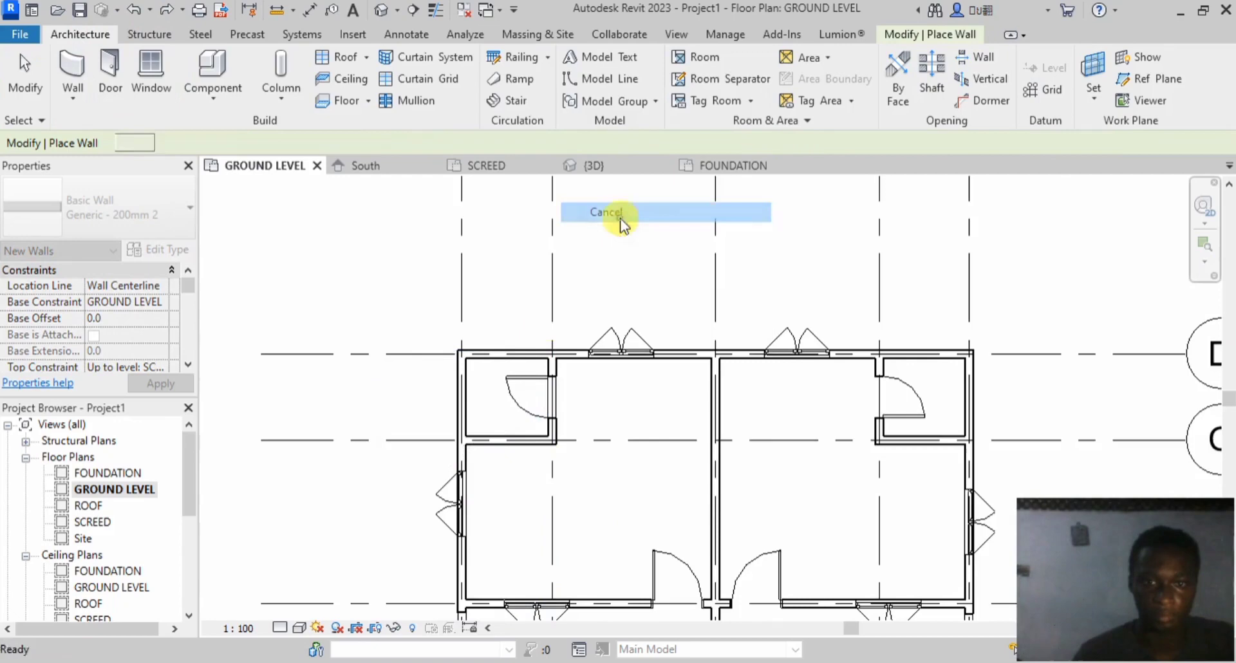
Step: Draw a wall from the top-left corner down to the lower corner, discarding a stray wall left of the plan
click(461, 352)
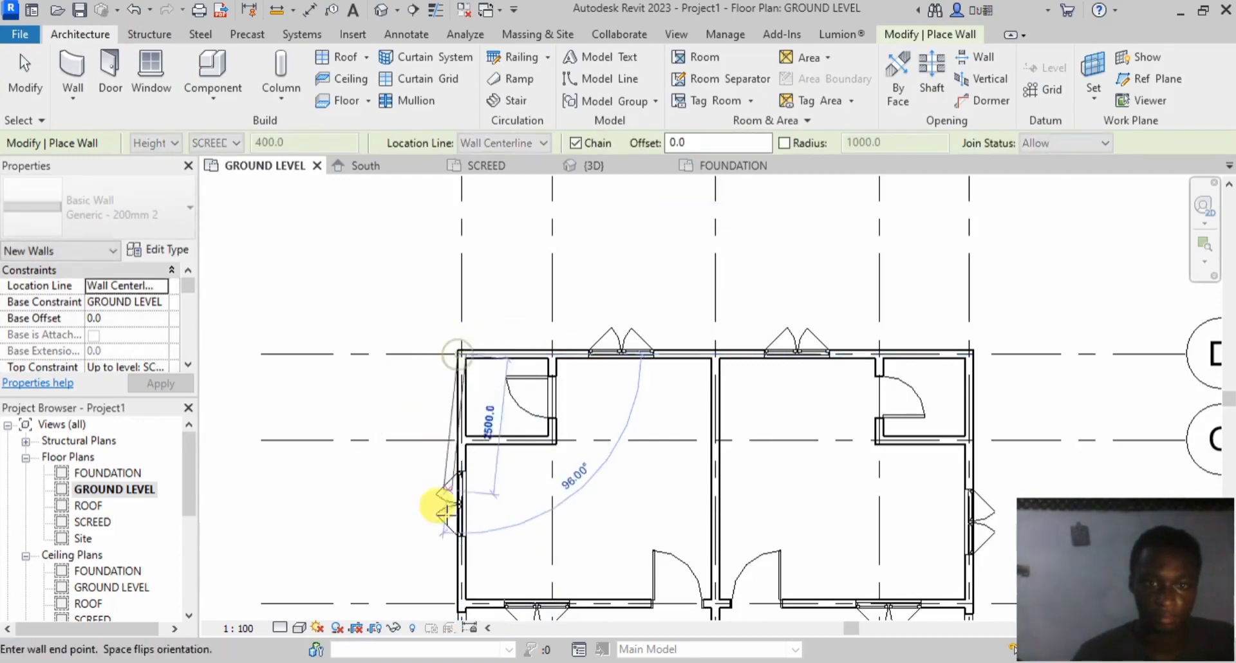
scroll(483, 412, down, 3)
scroll(461, 543, up, 3)
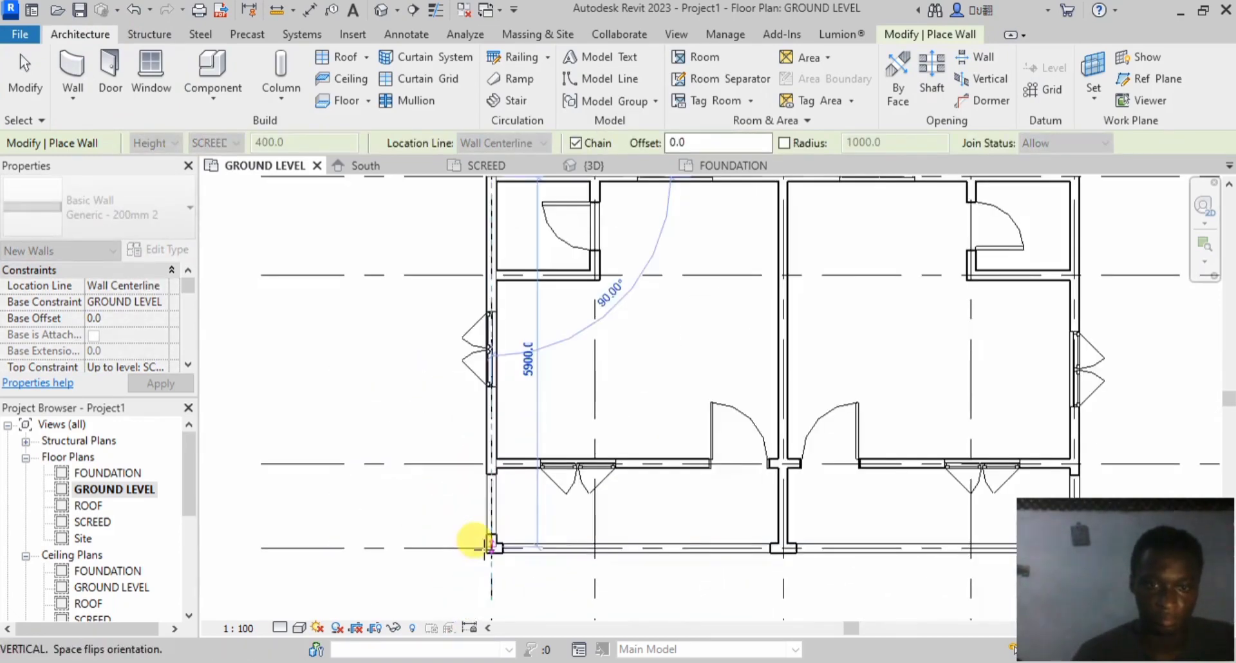
click(483, 544)
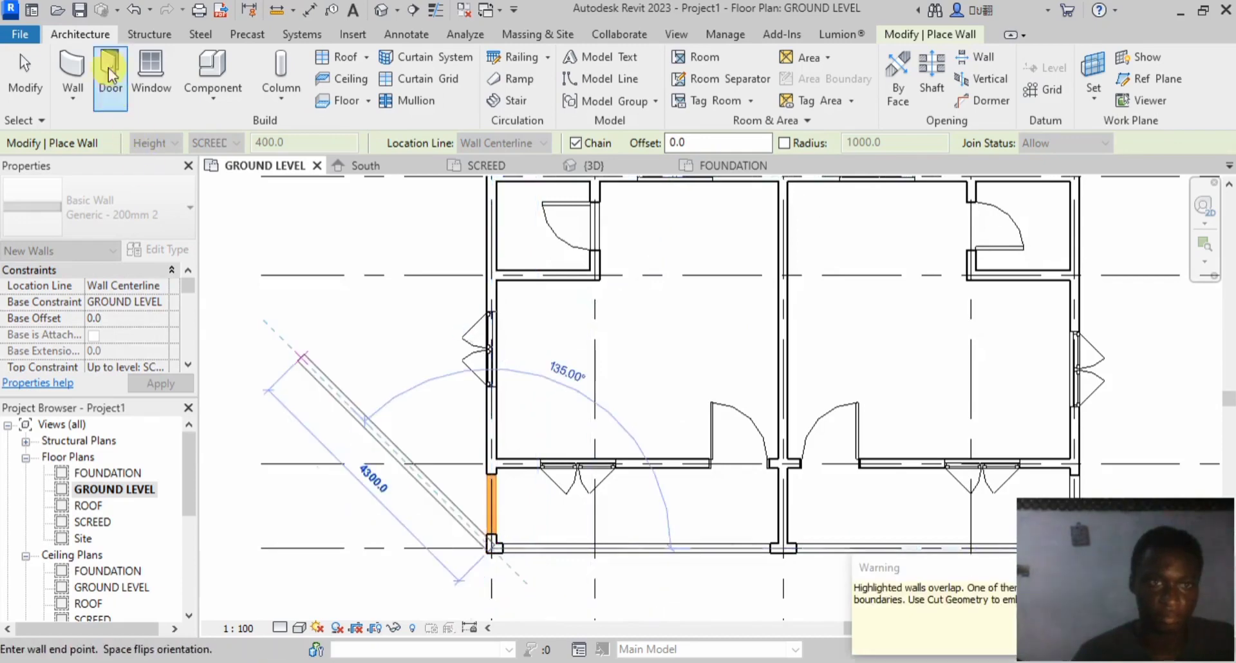
click(129, 13)
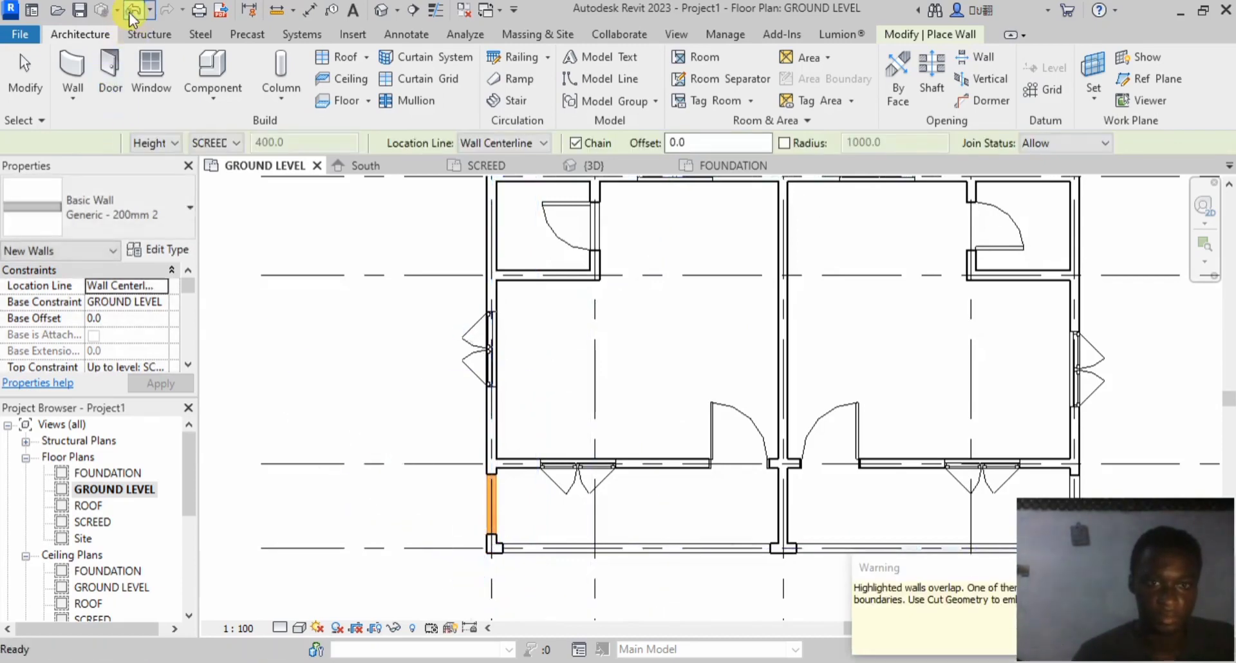
scroll(410, 322, down, 2)
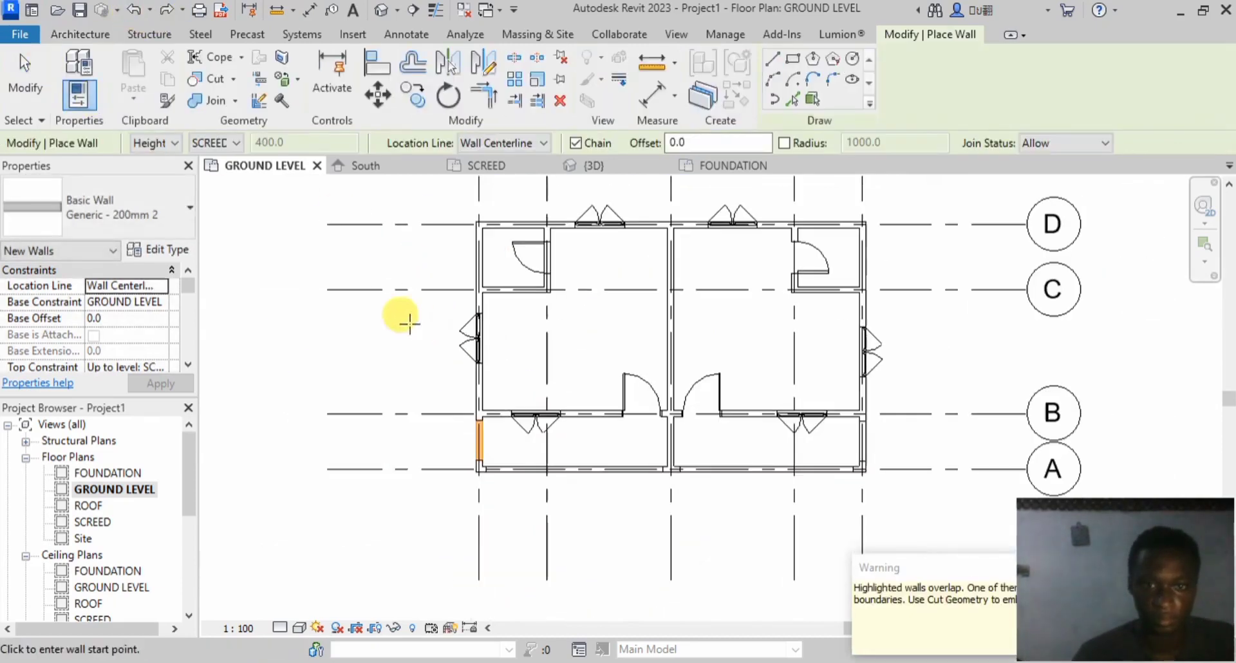
click(398, 362)
right_click(305, 355)
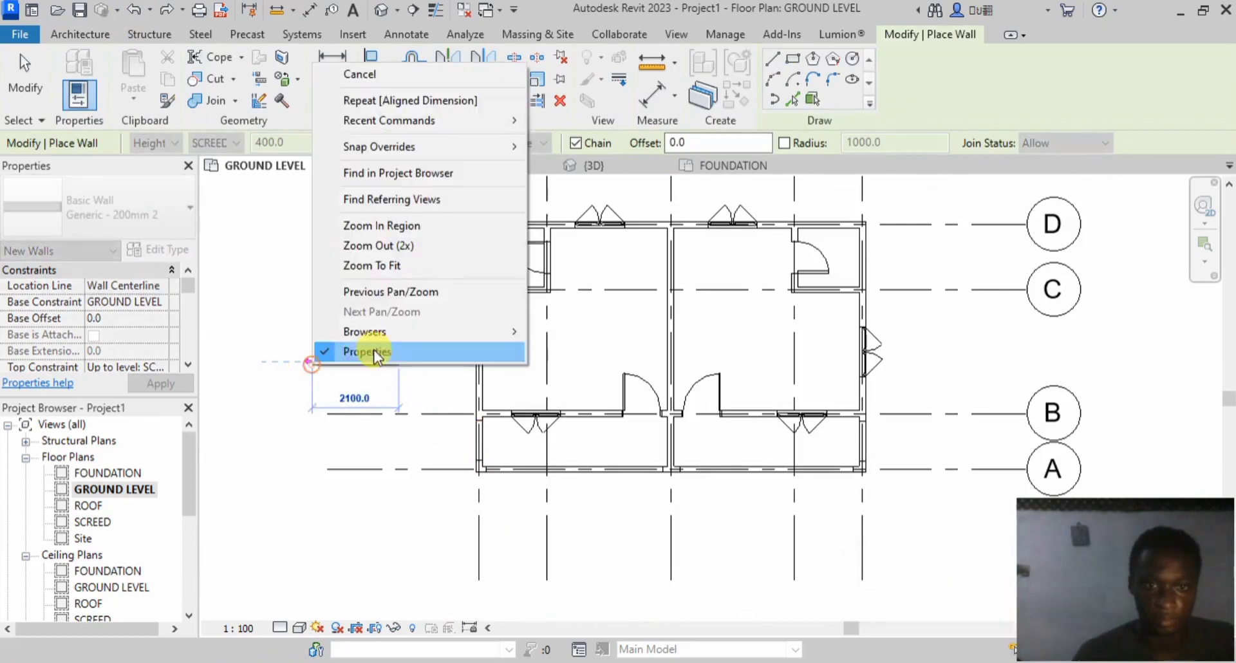
click(325, 75)
Step: Draw a wall along grid B from the left wall to the right wall
scroll(449, 379, up, 3)
scroll(414, 491, down, 2)
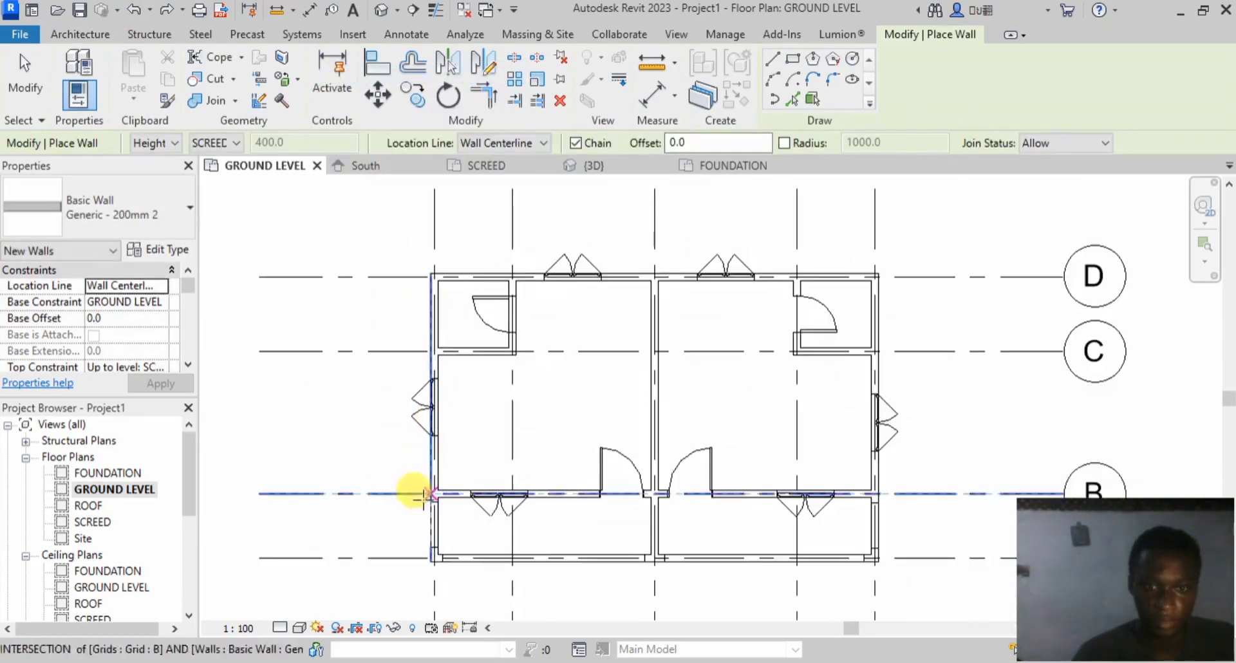
scroll(423, 495, up, 2)
click(435, 494)
scroll(293, 418, down, 3)
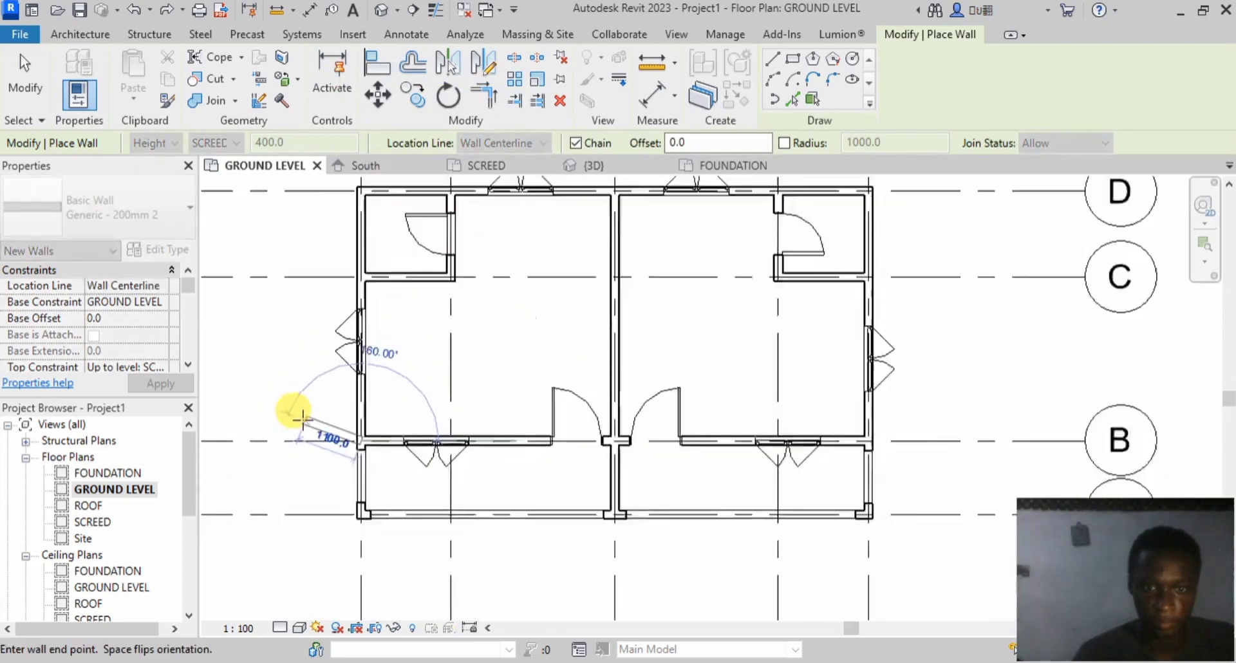
scroll(709, 415, up, 4)
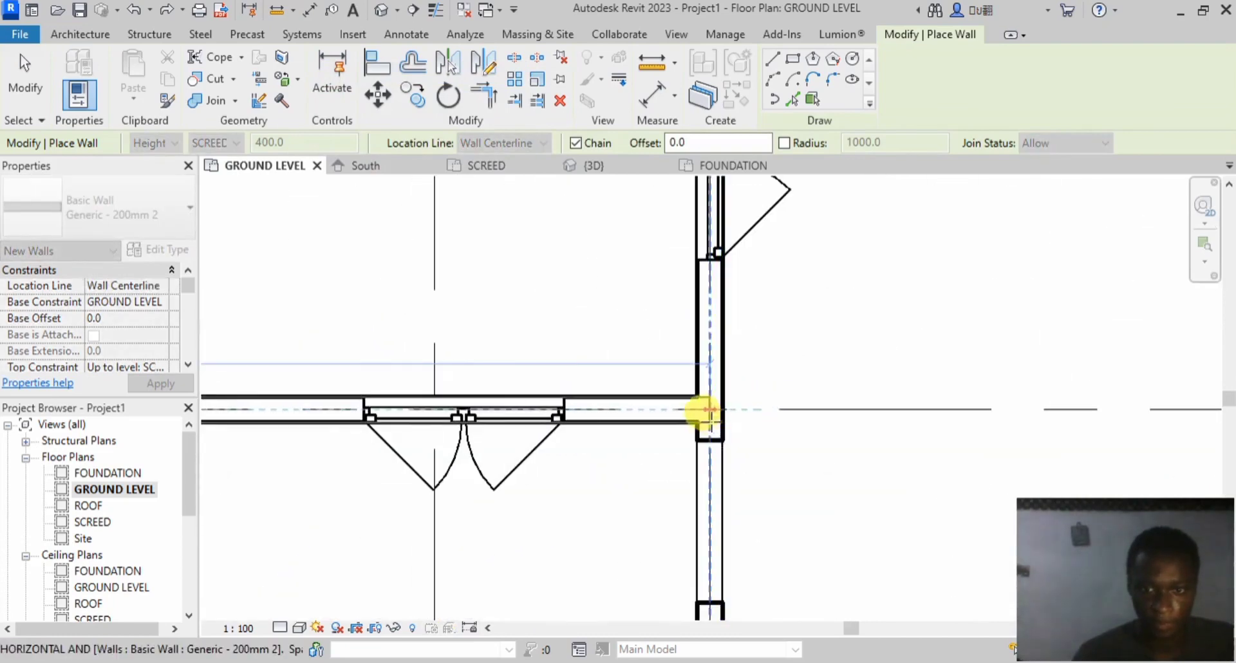
click(709, 422)
scroll(740, 431, down, 3)
right_click(647, 318)
click(643, 327)
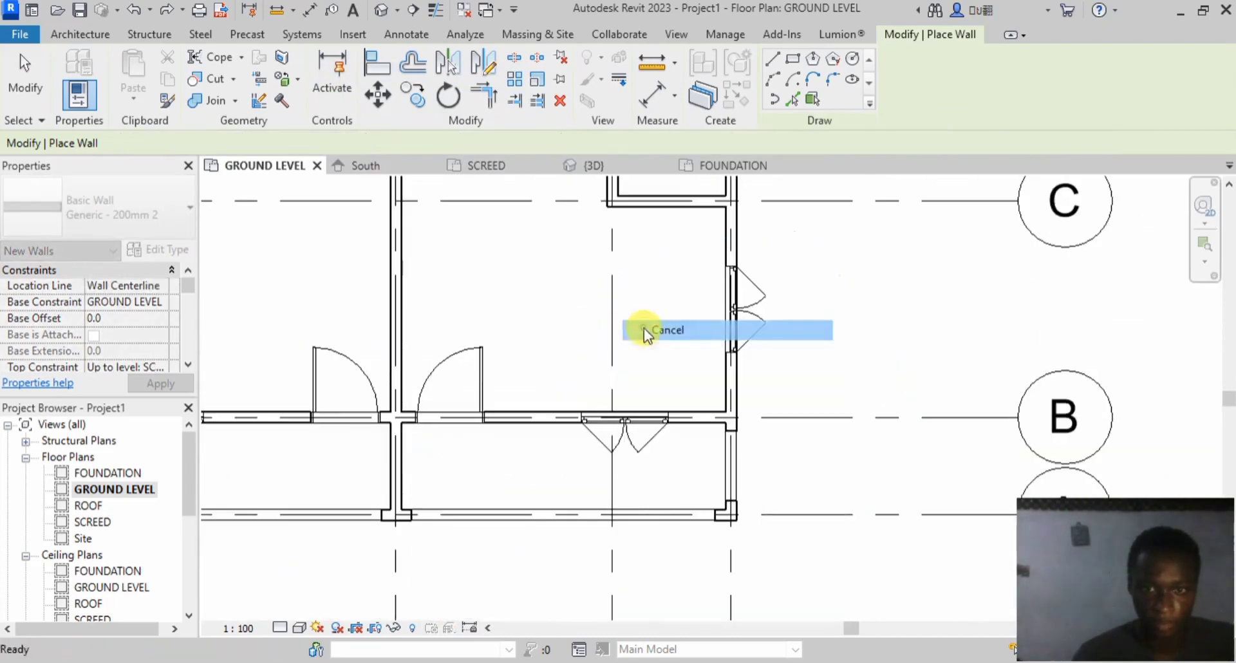
Step: Draw a vertical wall from the grid A intersection up to grid D
click(395, 513)
scroll(389, 534, down, 3)
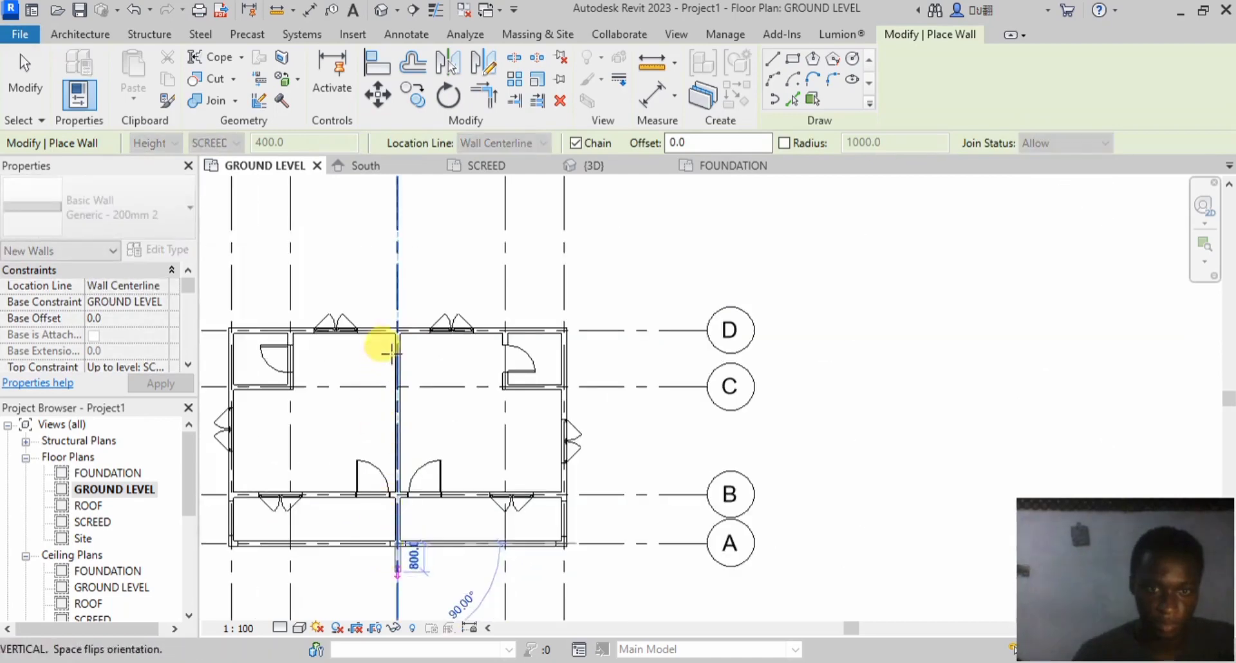
scroll(397, 329, up, 5)
click(397, 329)
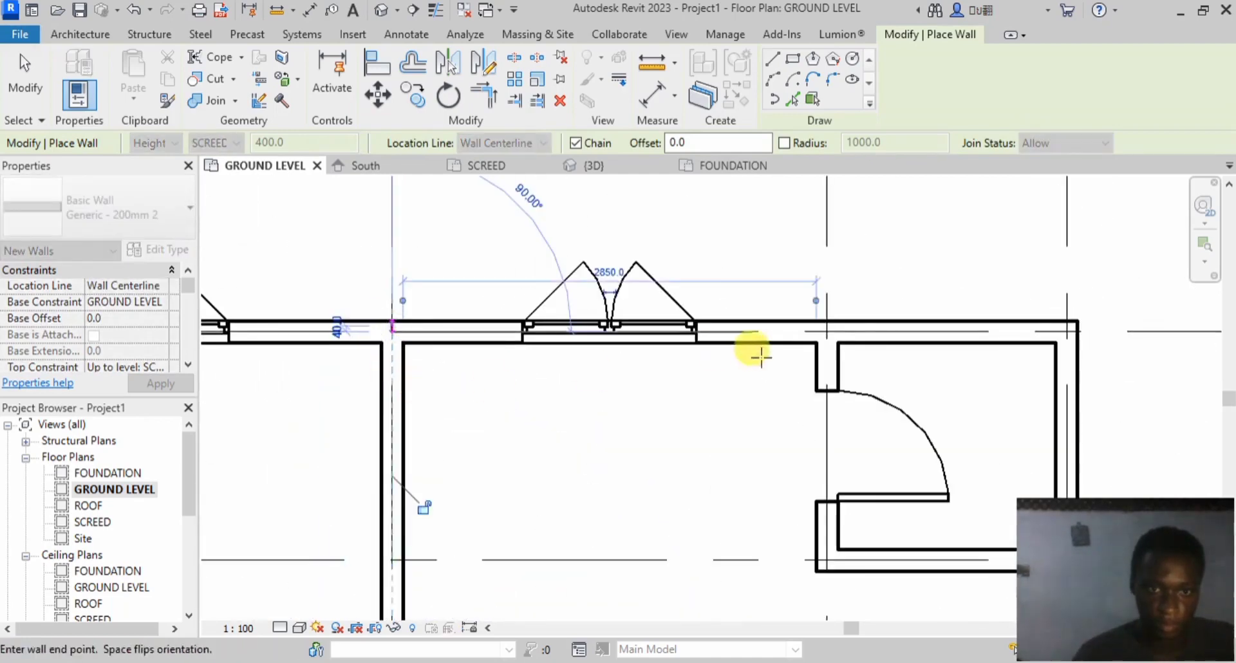
right_click(683, 412)
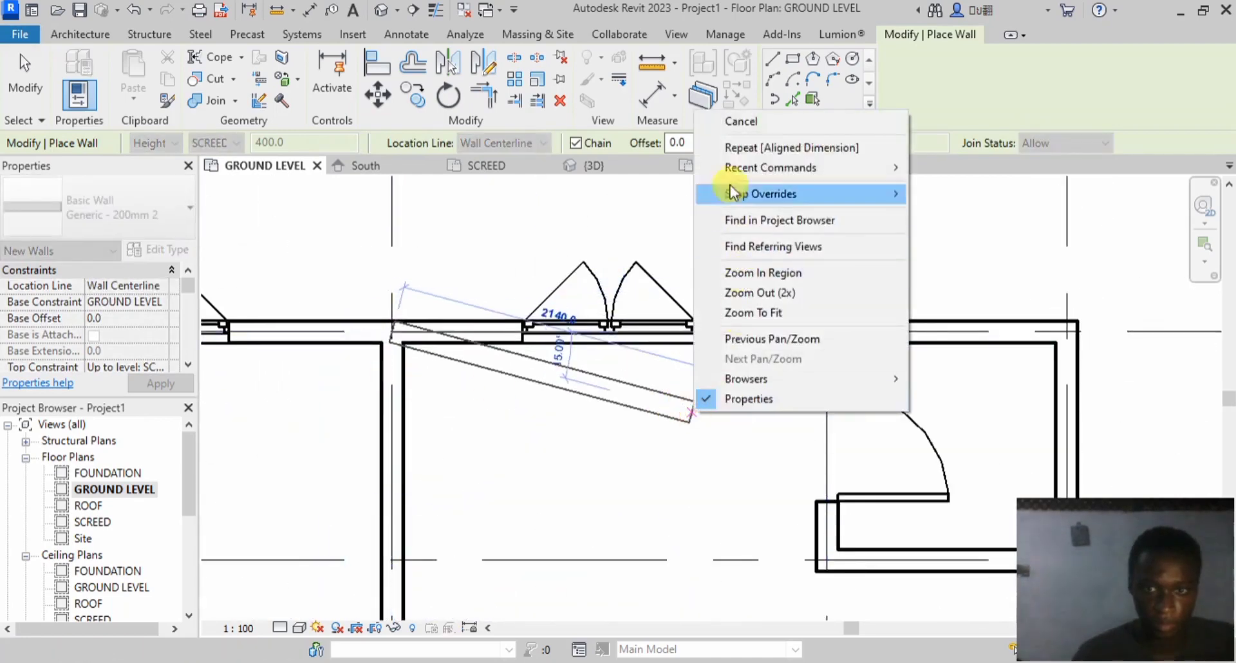
click(720, 119)
Step: Draw a wall from the top wall down to the partition end and right to the endpoint, then view in 3D
click(817, 325)
scroll(609, 274, down, 2)
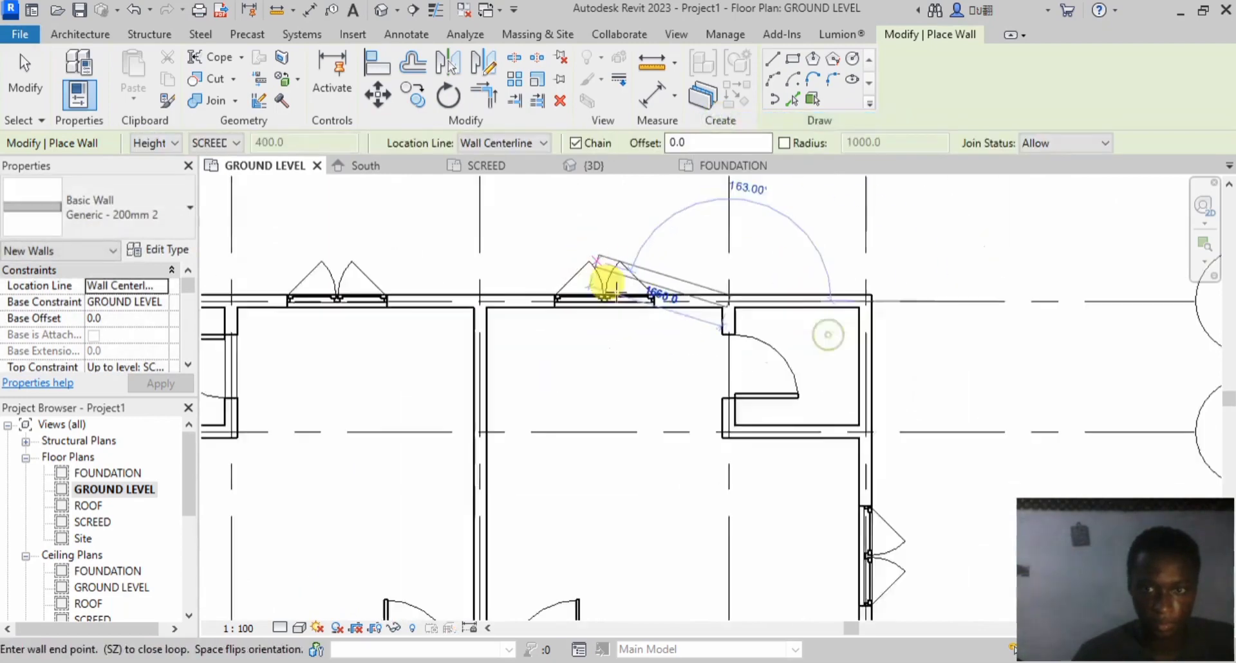
scroll(727, 430, up, 3)
click(718, 428)
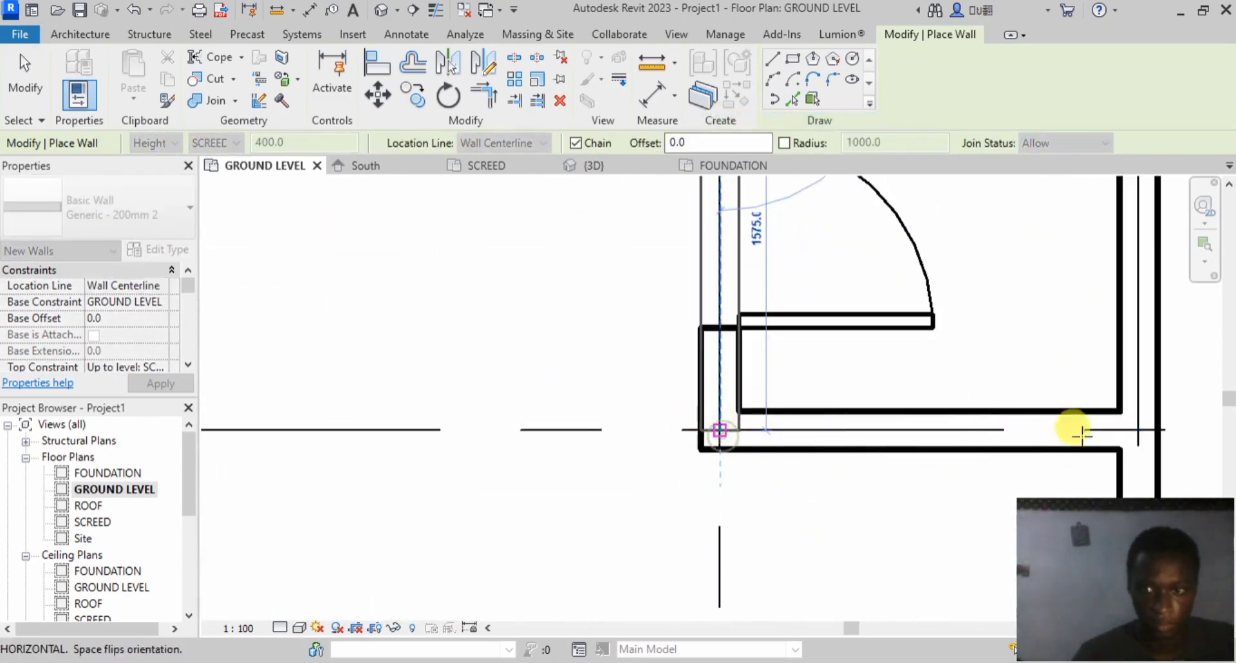
click(1136, 428)
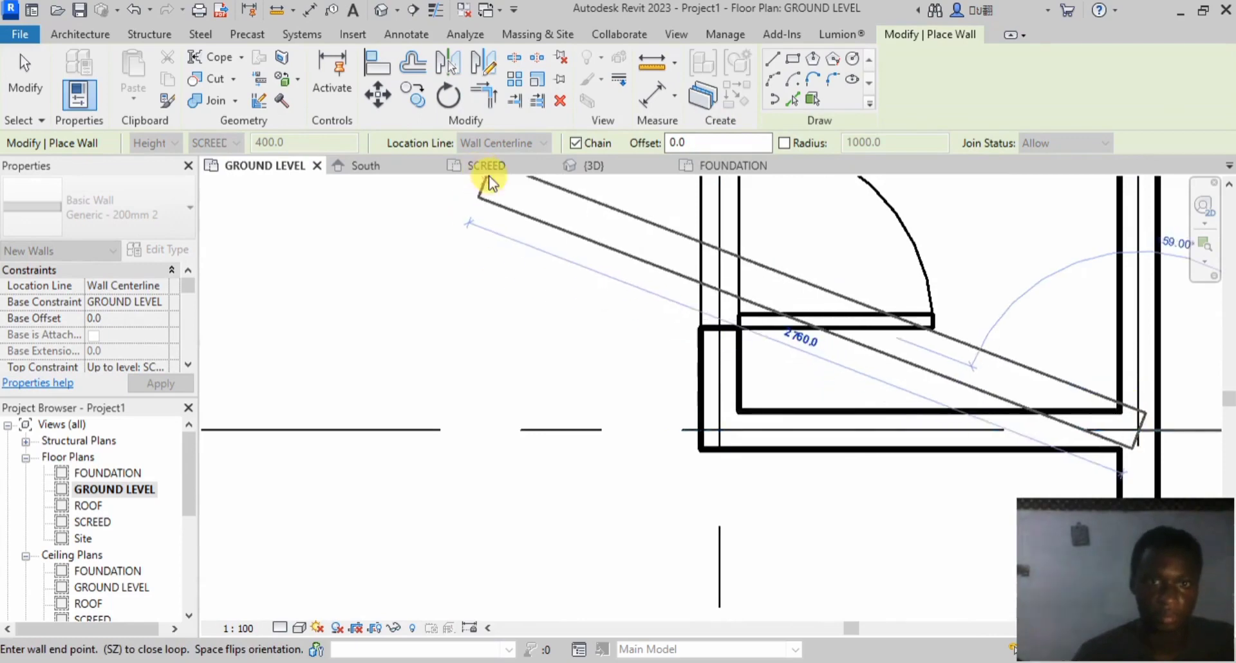
key(Escape)
key(Escape)
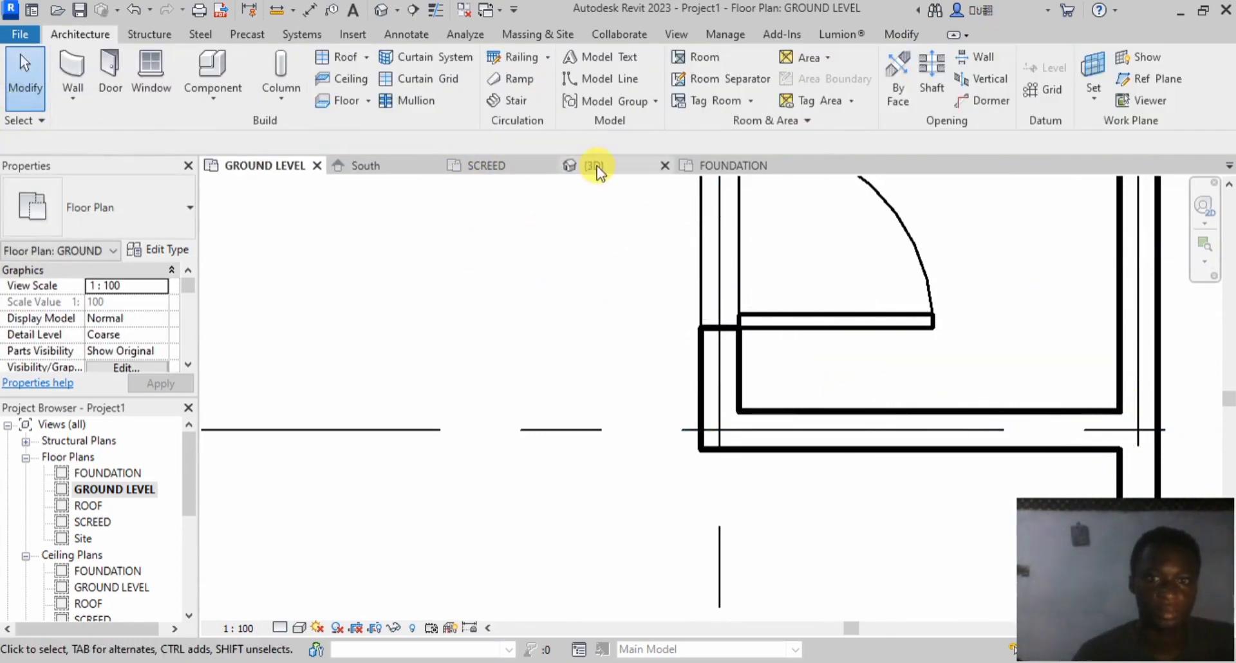
click(593, 165)
scroll(756, 553, down, 3)
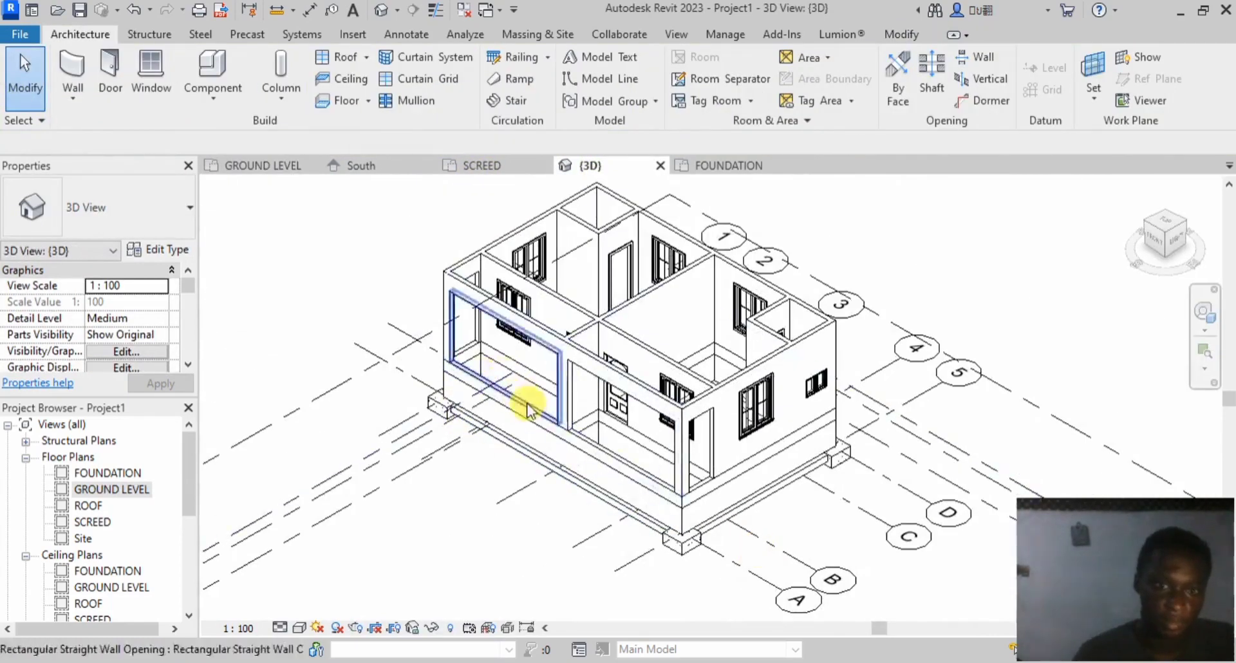
click(1213, 322)
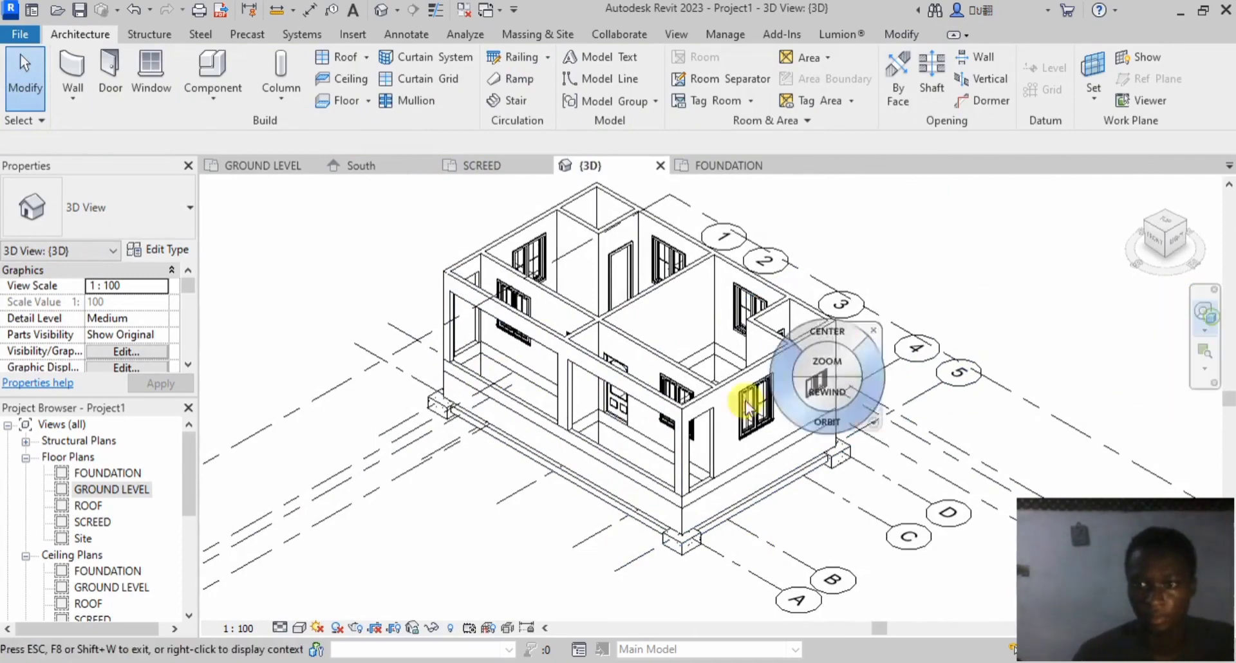
click(738, 408)
scroll(644, 419, down, 2)
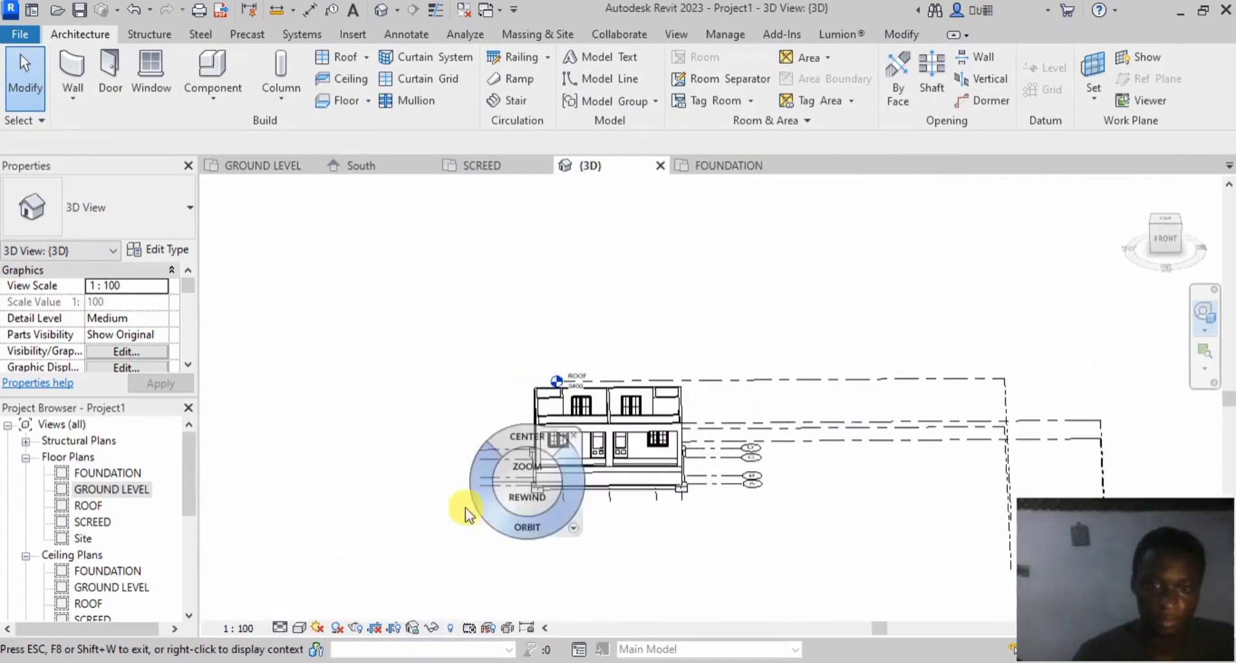
drag(521, 508, 561, 534)
scroll(572, 532, up, 5)
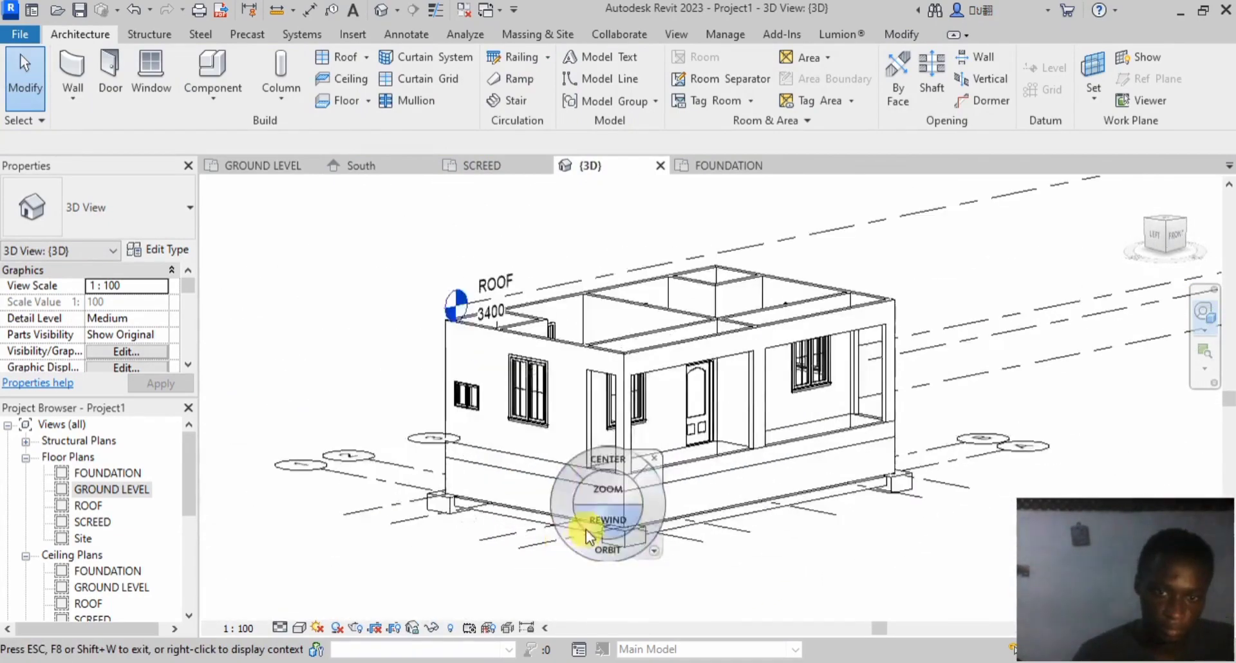
mouse_move(742, 501)
mouse_down()
mouse_move(821, 504)
mouse_move(933, 479)
mouse_move(876, 505)
mouse_move(905, 503)
mouse_move(772, 494)
mouse_up()
scroll(451, 451, down, 3)
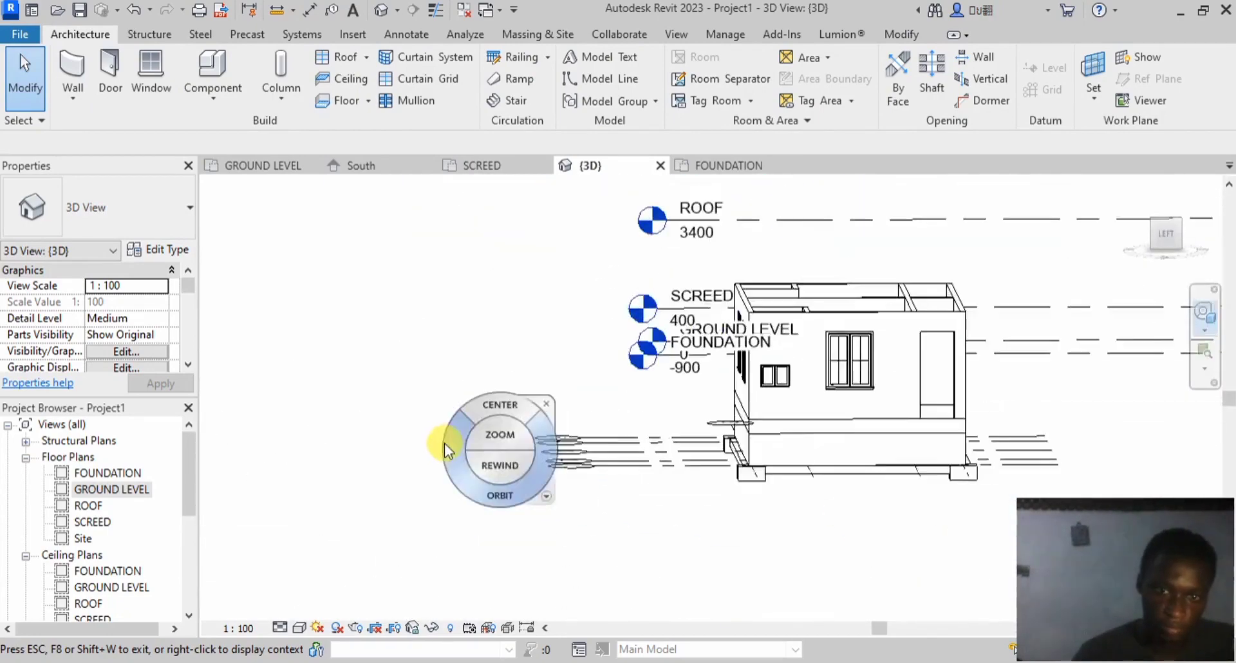
drag(451, 450, 242, 474)
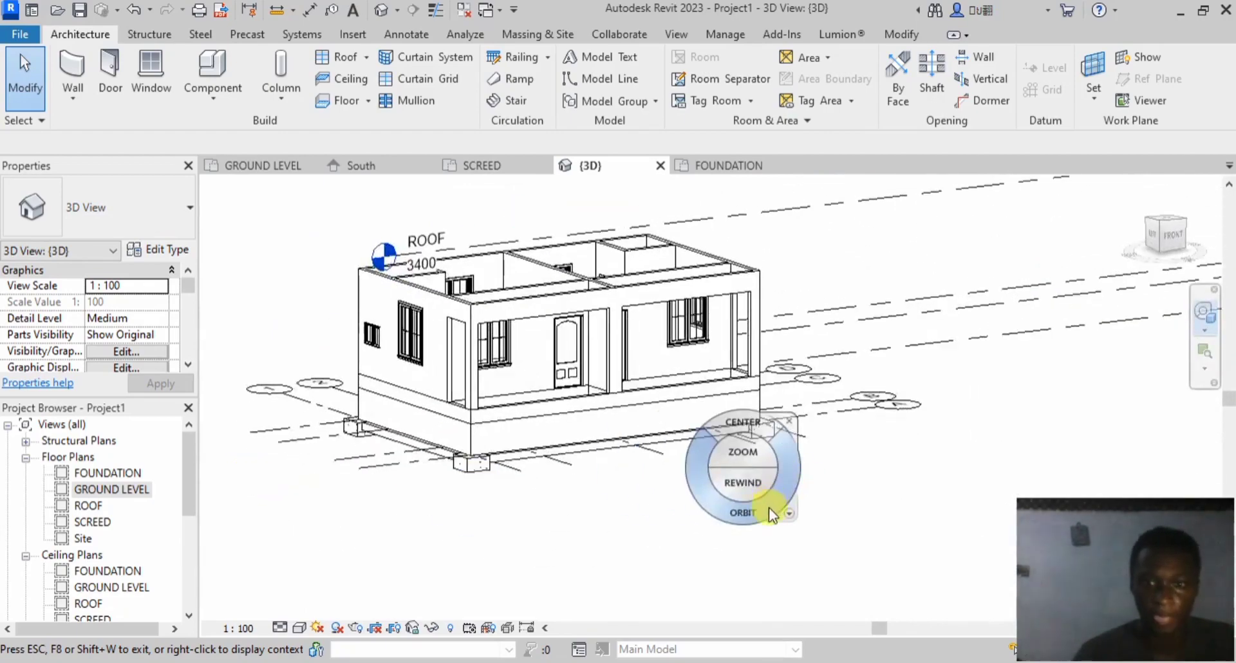
drag(769, 507, 684, 474)
click(679, 436)
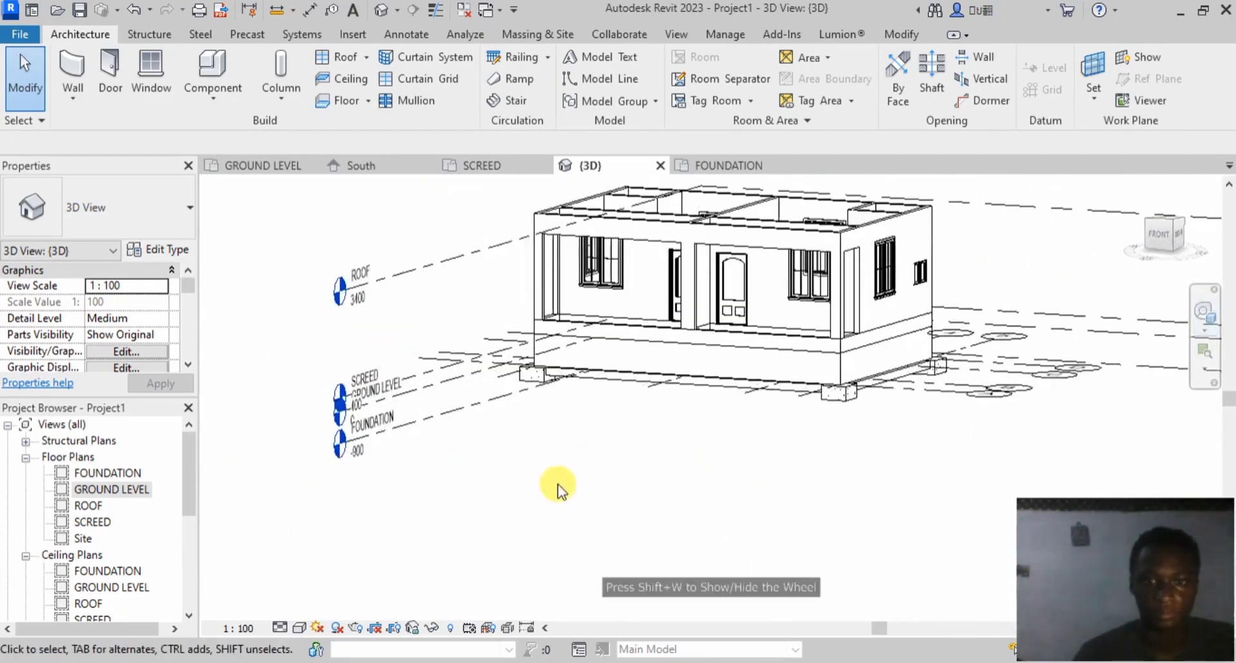
Step: Switch to the SCREED plan and place a 'BEDROOM 1' text note in the left room
click(489, 169)
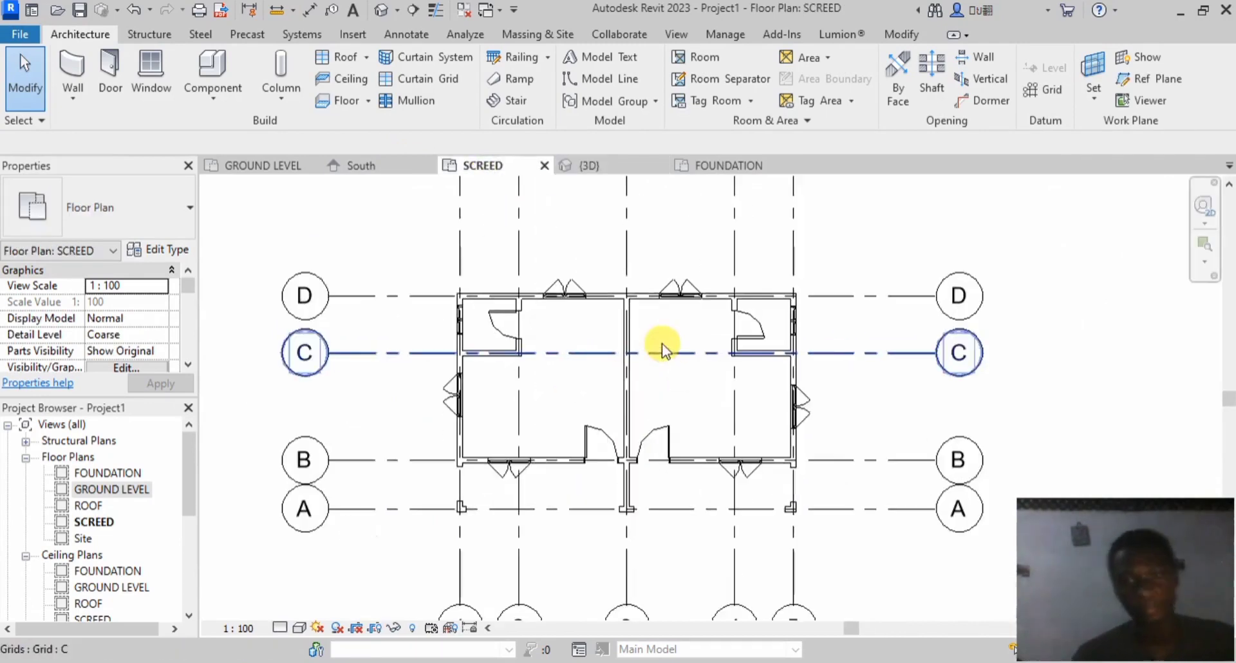
scroll(662, 342, down, 2)
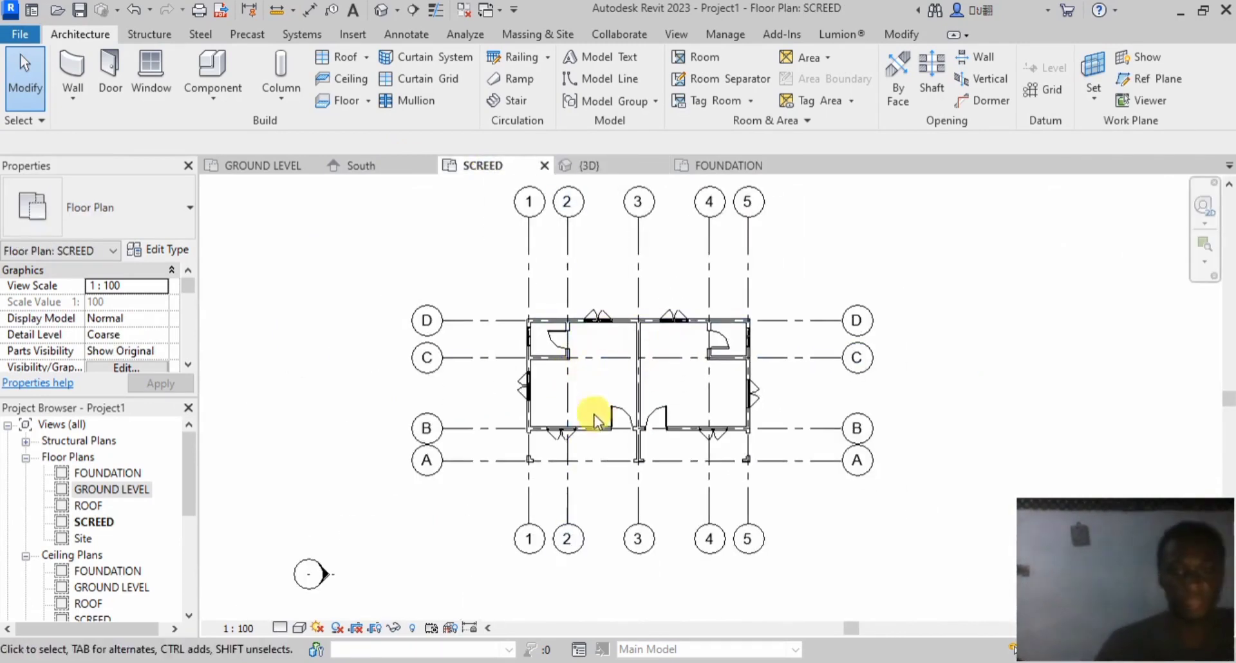
scroll(594, 421, up, 2)
click(415, 36)
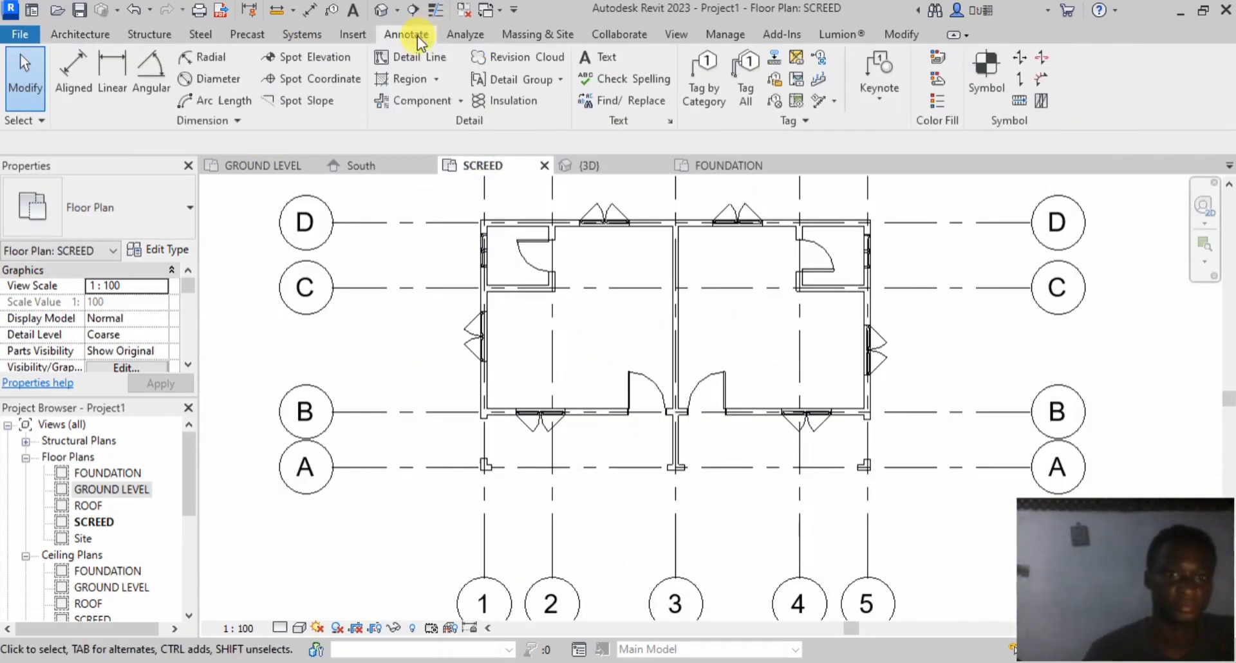
click(586, 57)
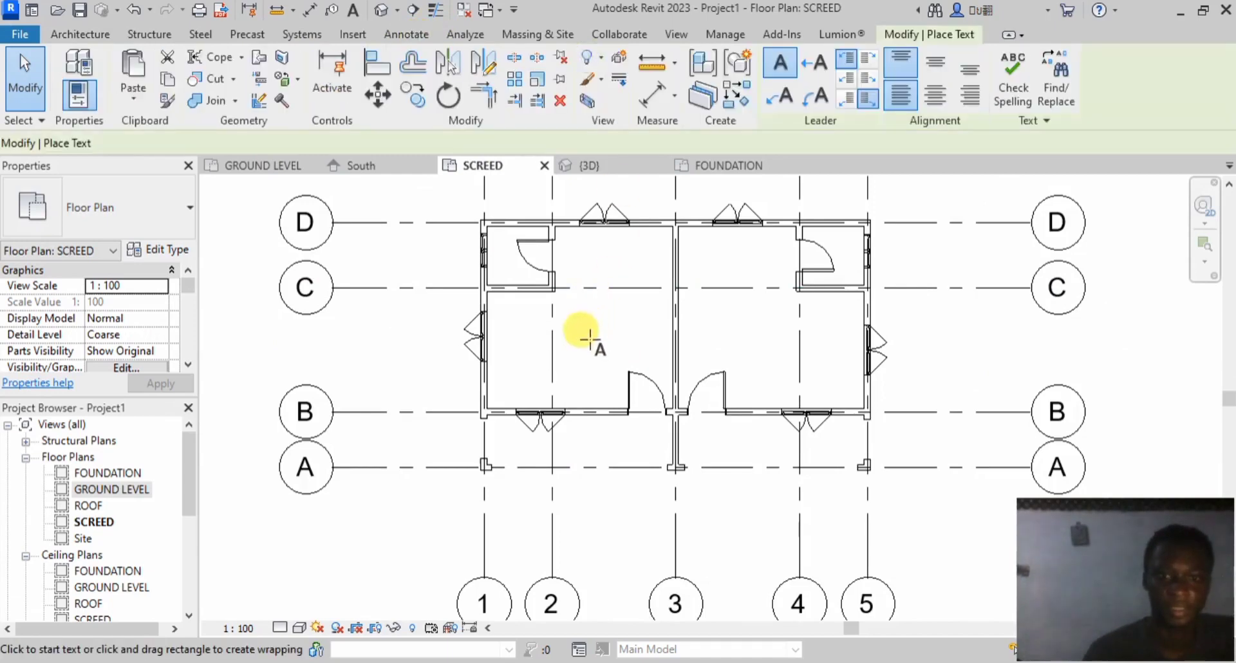
click(535, 325)
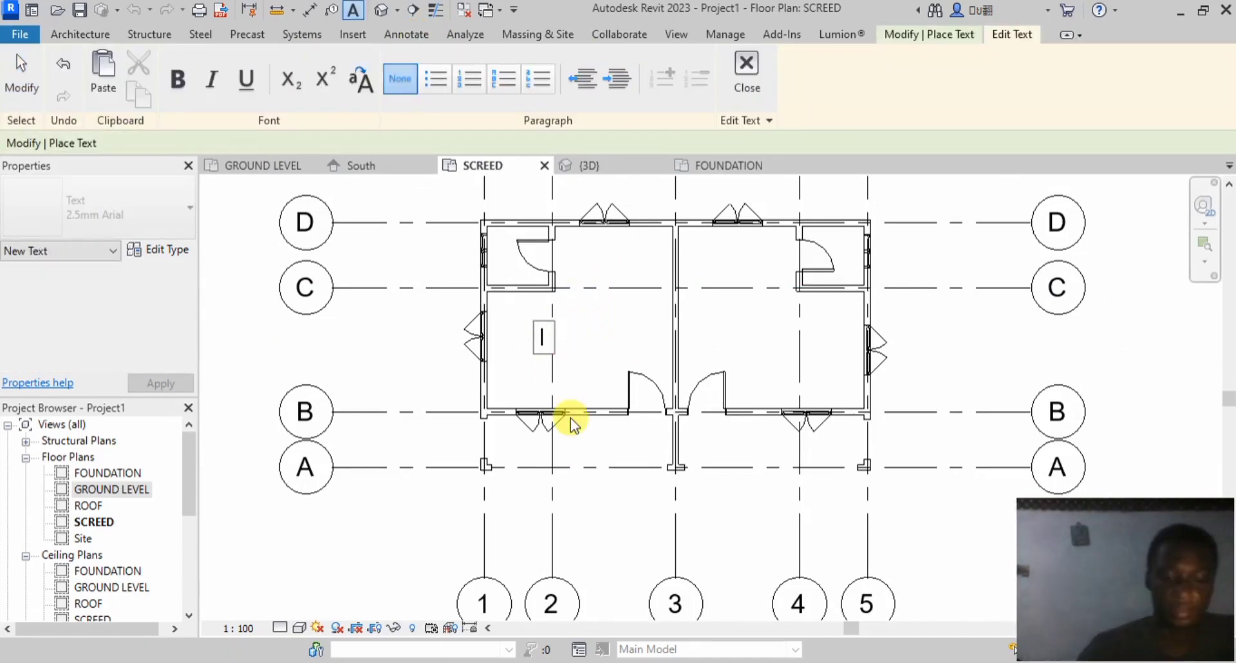
text(B)
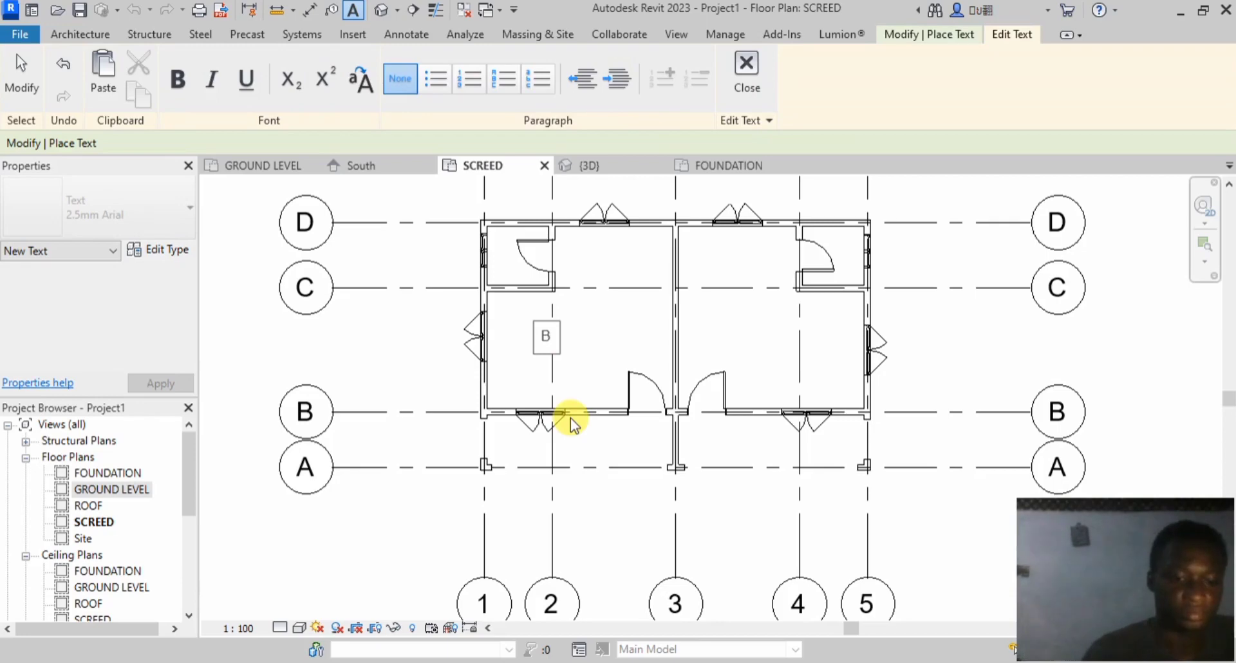
text(EDROOM)
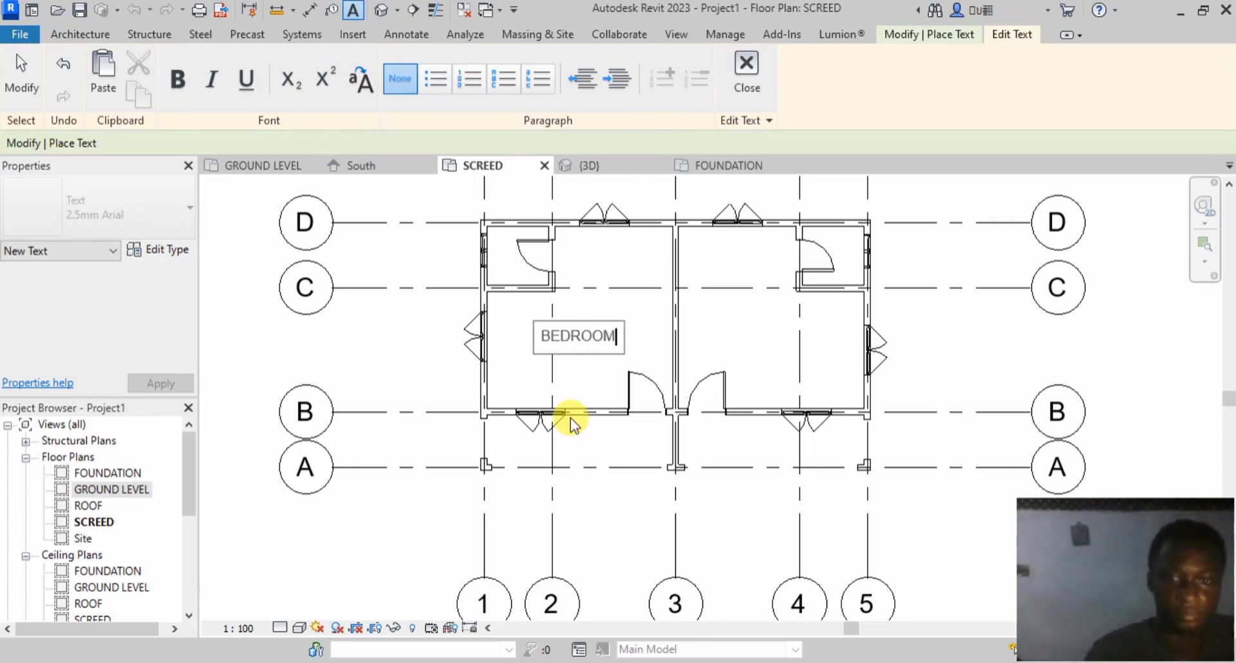
text( 1)
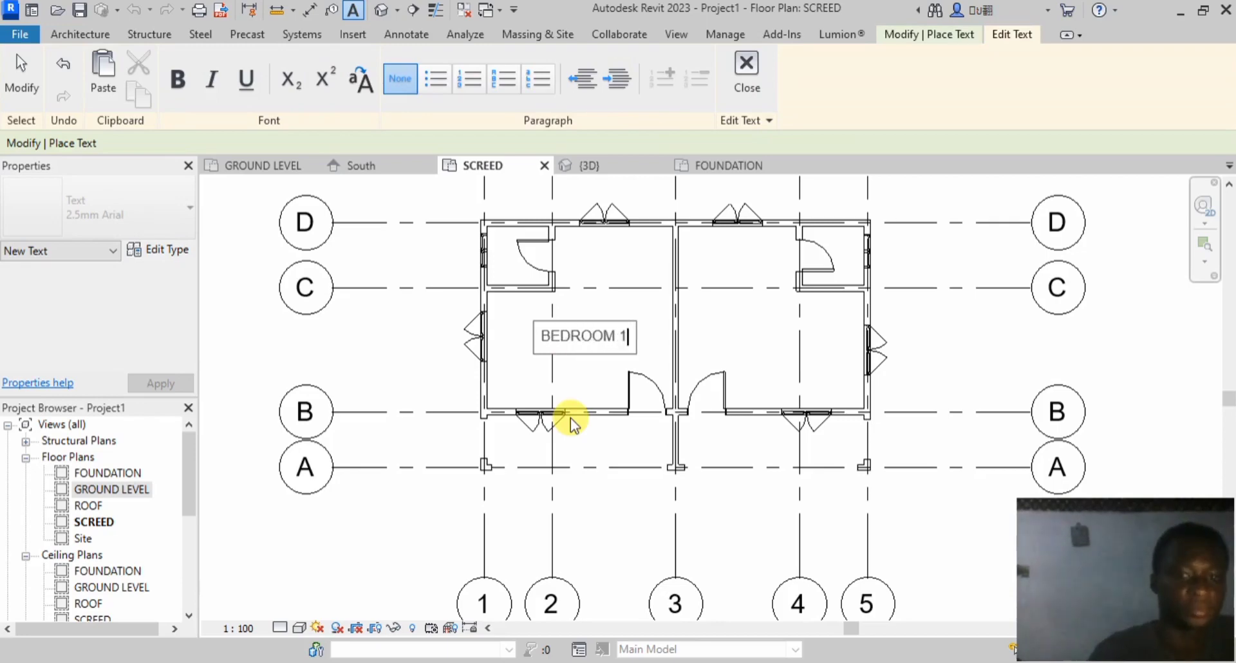
click(596, 278)
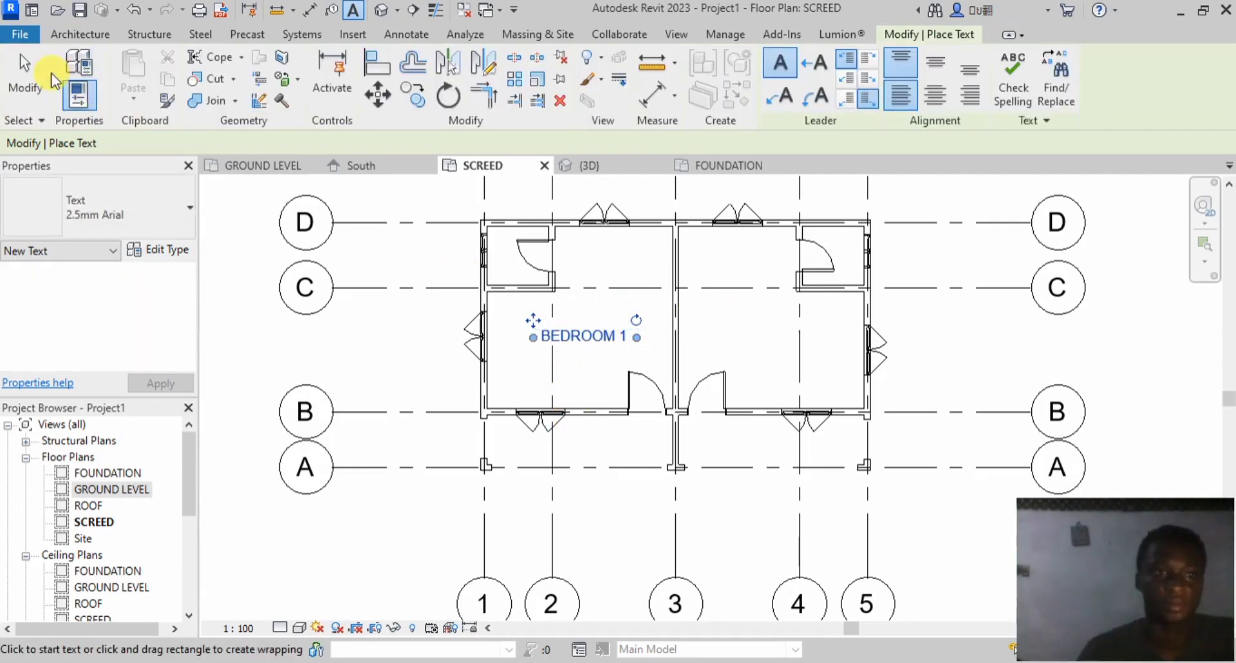
Step: Add 'BEDROOM 2' in the right room and 'WC/BATH' in the right small room
click(706, 332)
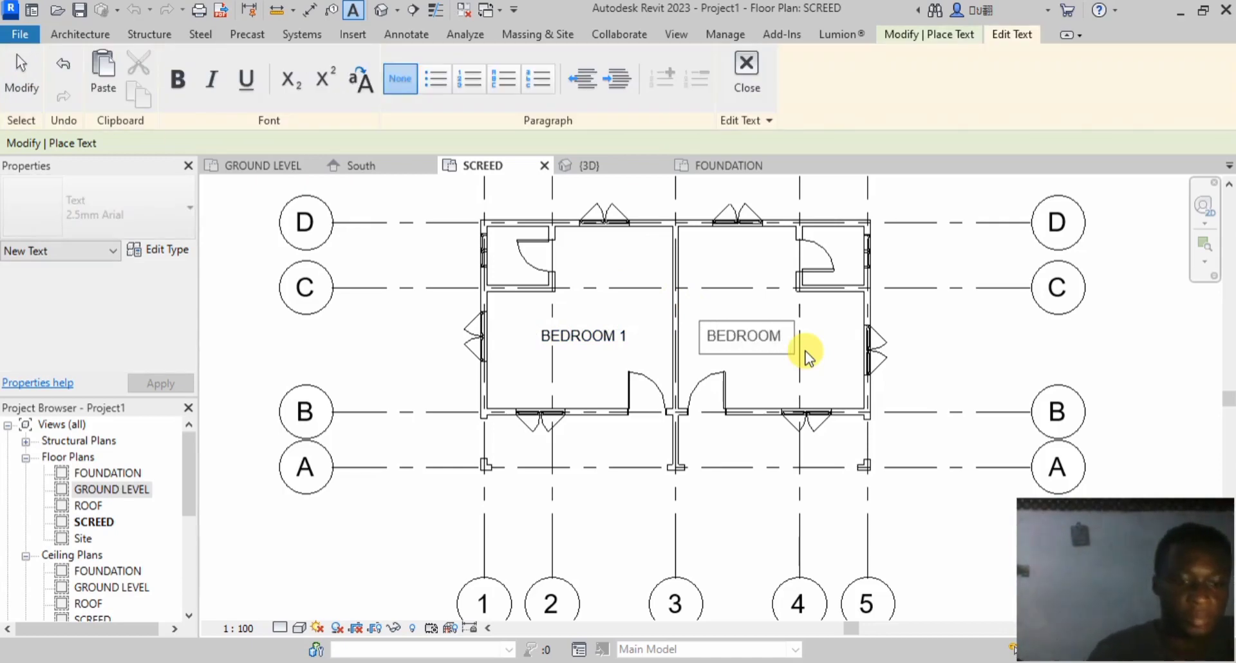
click(744, 291)
scroll(835, 239, up, 2)
click(799, 213)
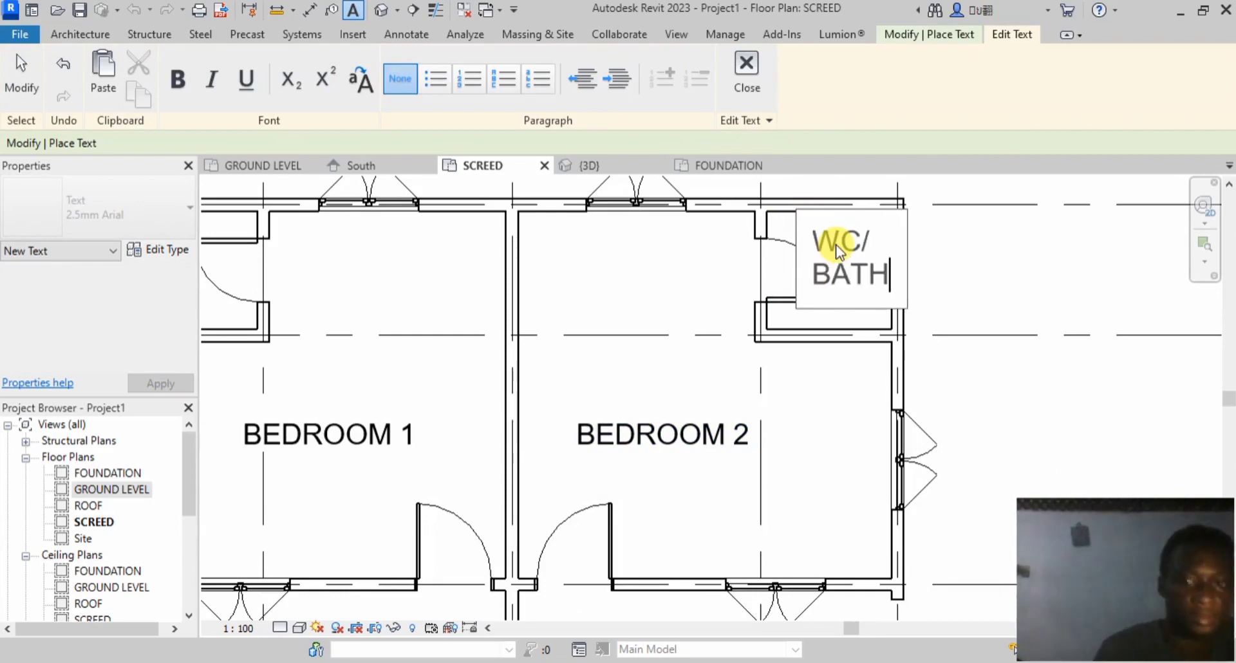
scroll(837, 247, down, 2)
click(684, 276)
Step: Copy the WC/BATH label into the left small room above BEDROOM 1
scroll(869, 326, down, 2)
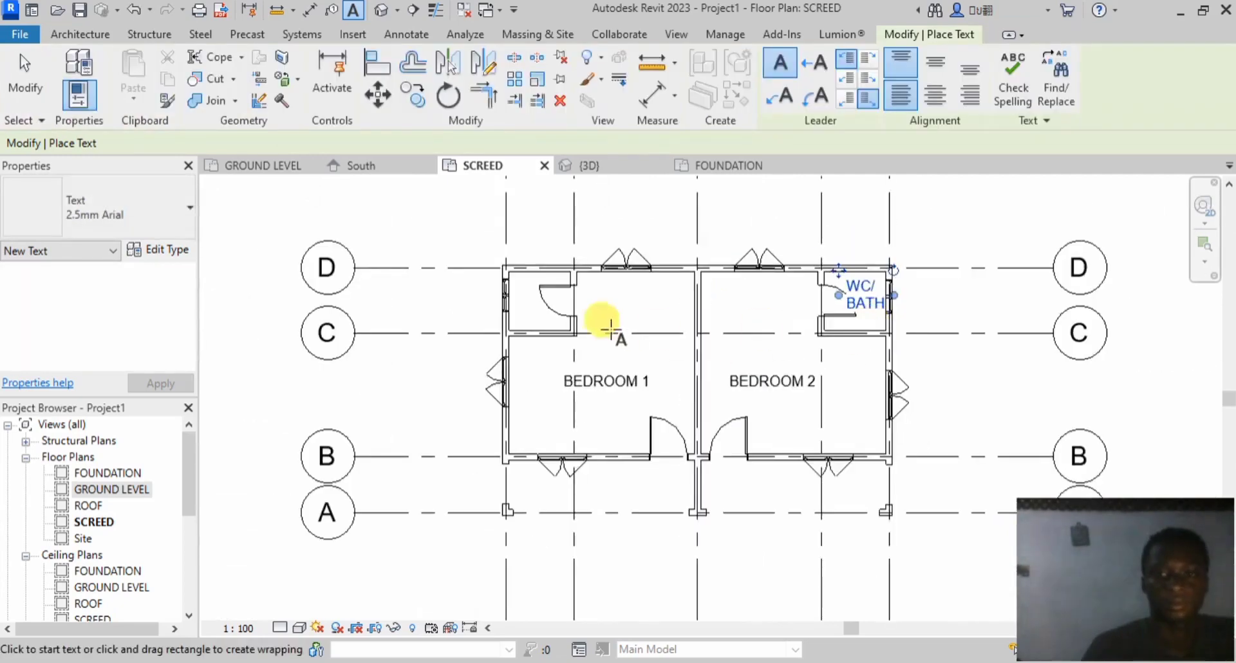
click(24, 71)
click(883, 310)
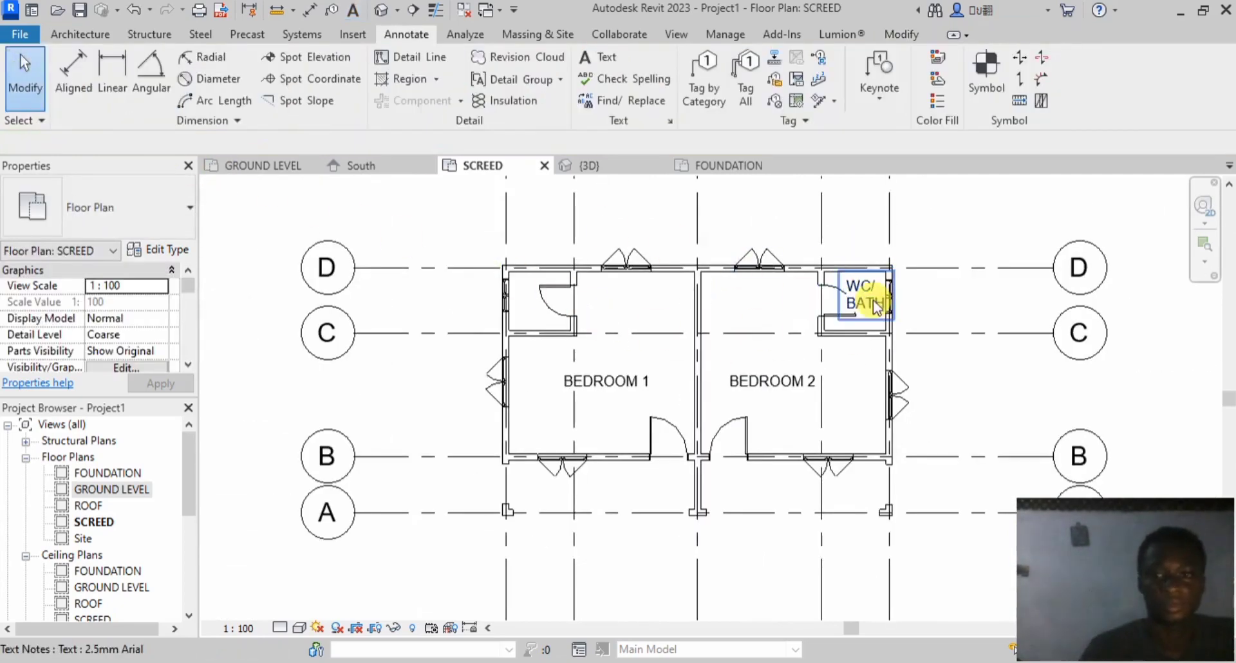
click(417, 96)
click(839, 275)
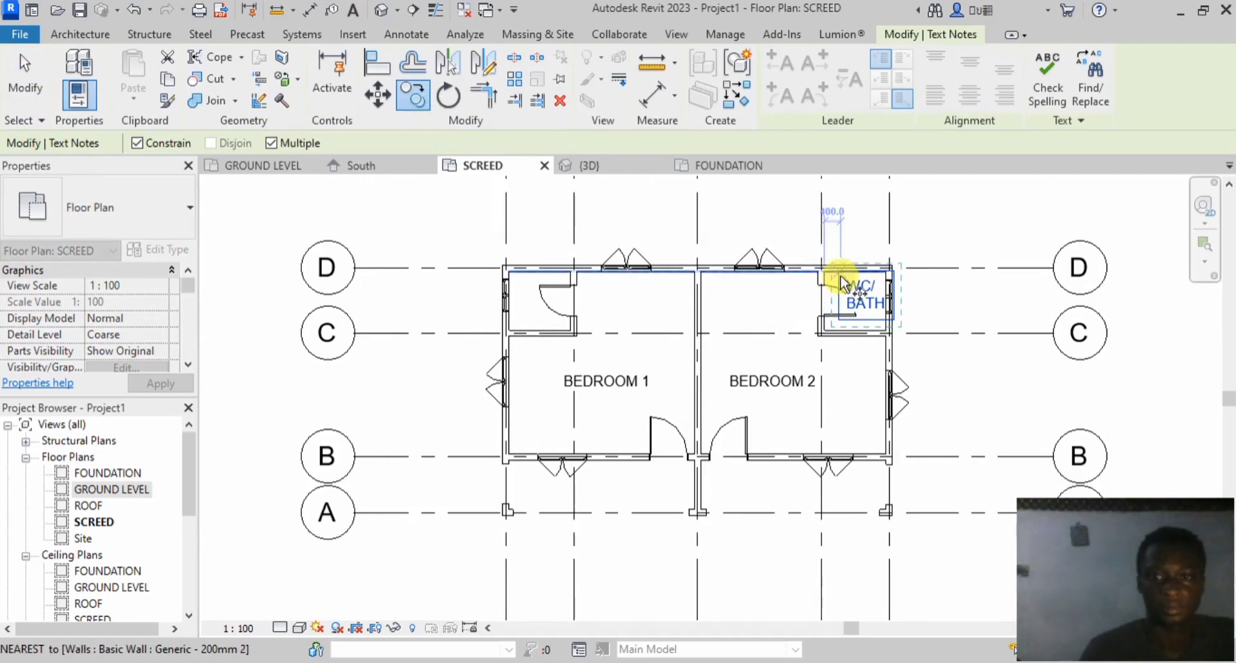
scroll(513, 276, up, 3)
click(513, 269)
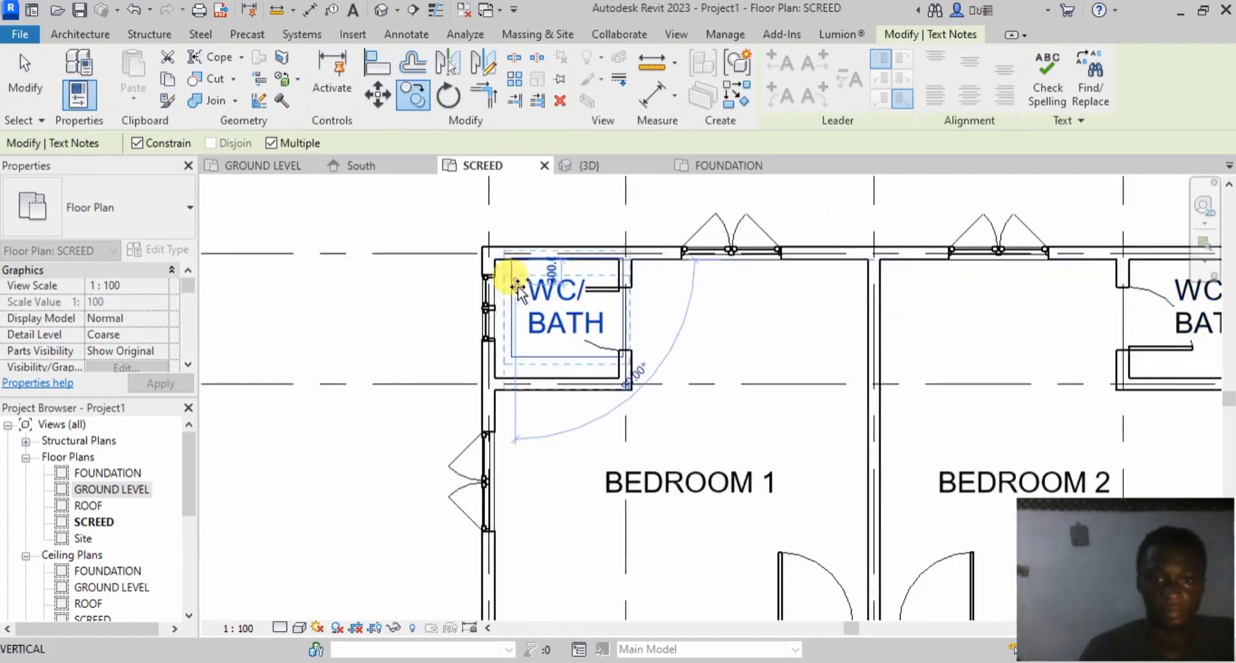
click(26, 67)
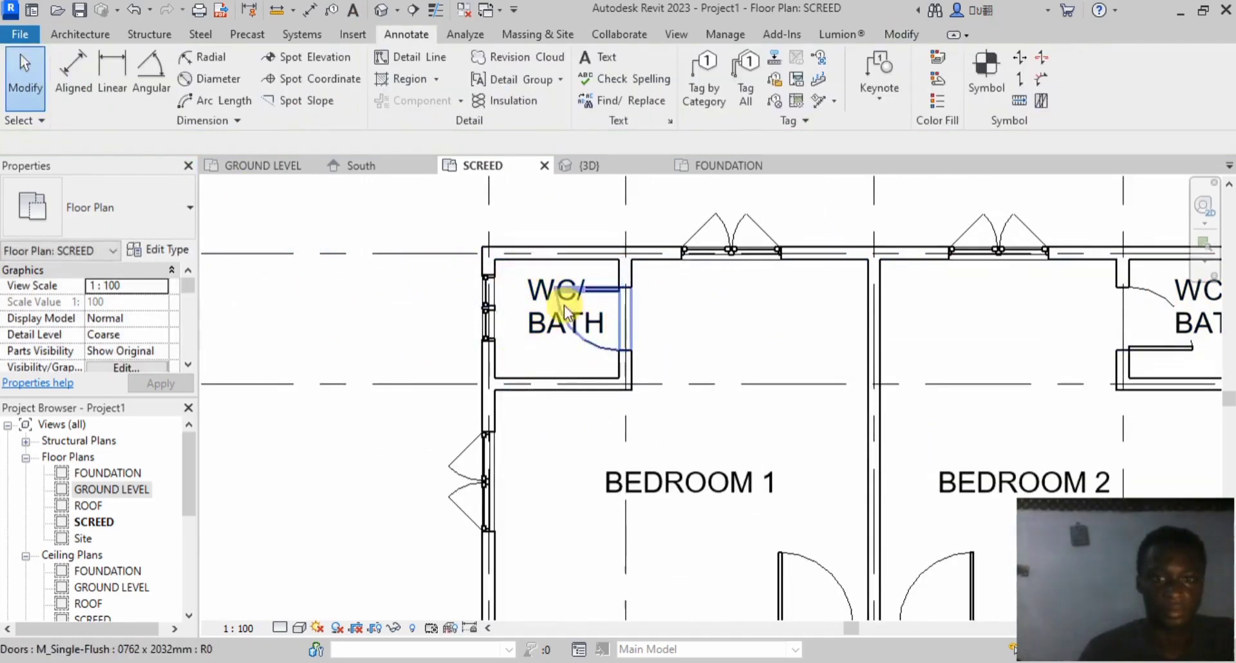
Step: Nudge the copied WC/BATH label left and down so it fits inside the room
click(555, 314)
click(538, 327)
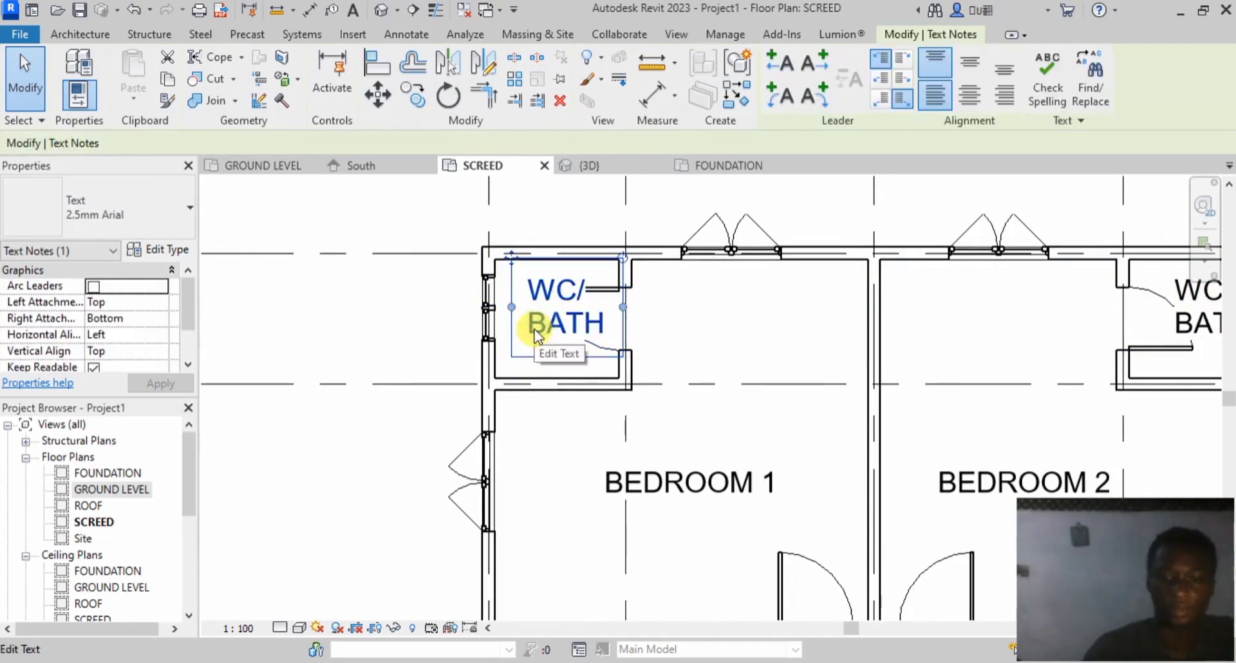
key(Left)
key(Left)
key(Left)
key(Down)
key(Down)
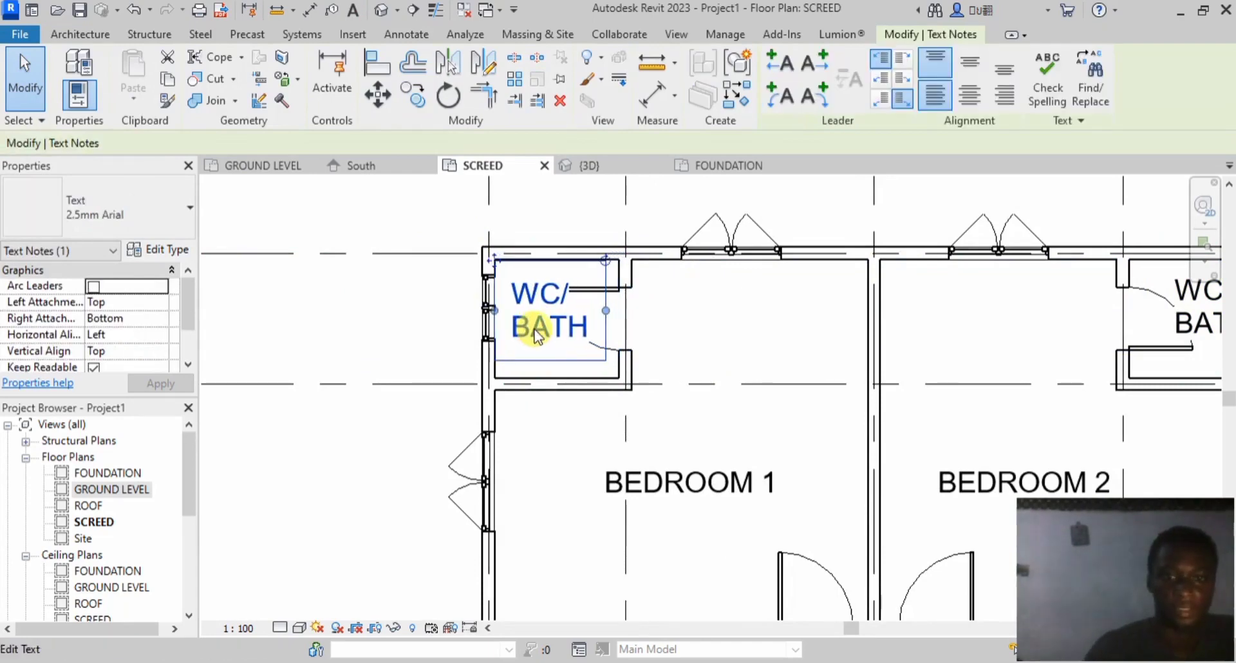
key(Left)
key(Left)
click(94, 301)
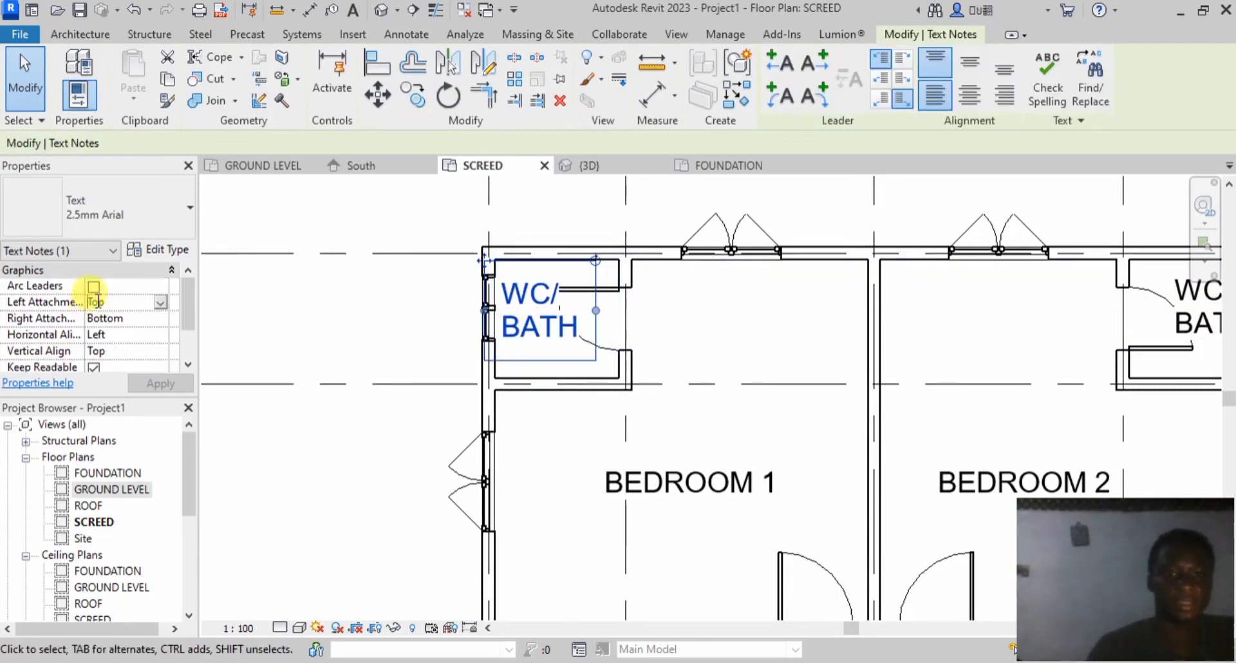
click(279, 332)
scroll(431, 319, down, 3)
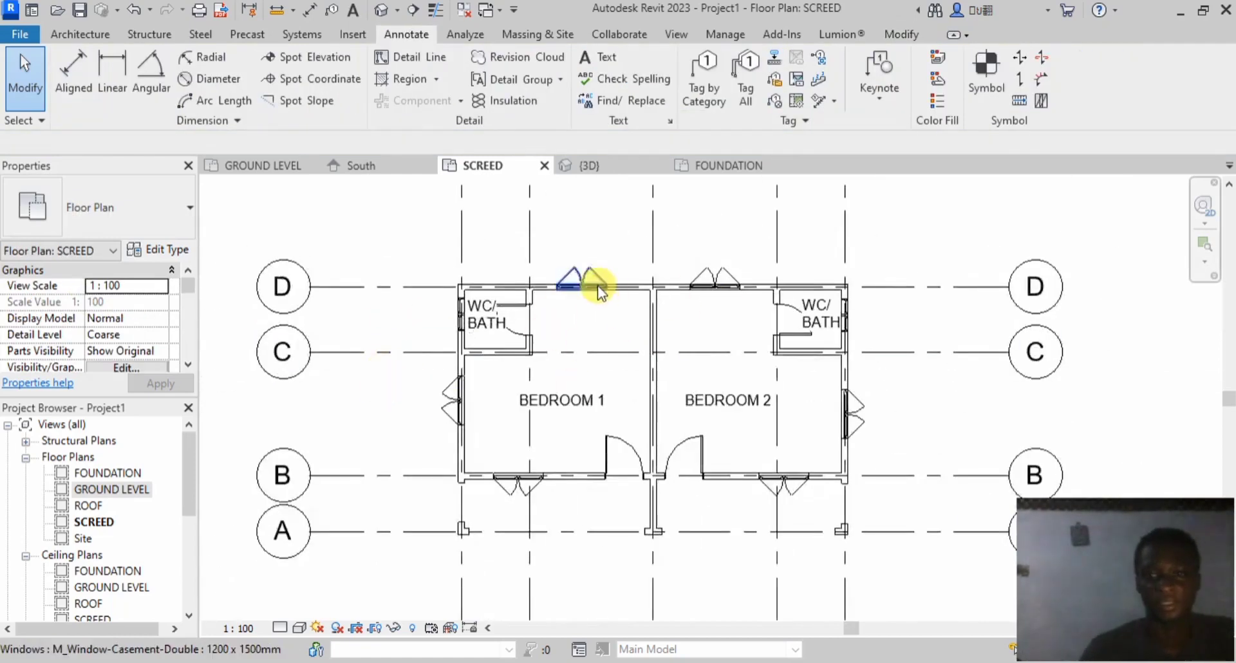
scroll(597, 284, down, 3)
scroll(563, 461, up, 4)
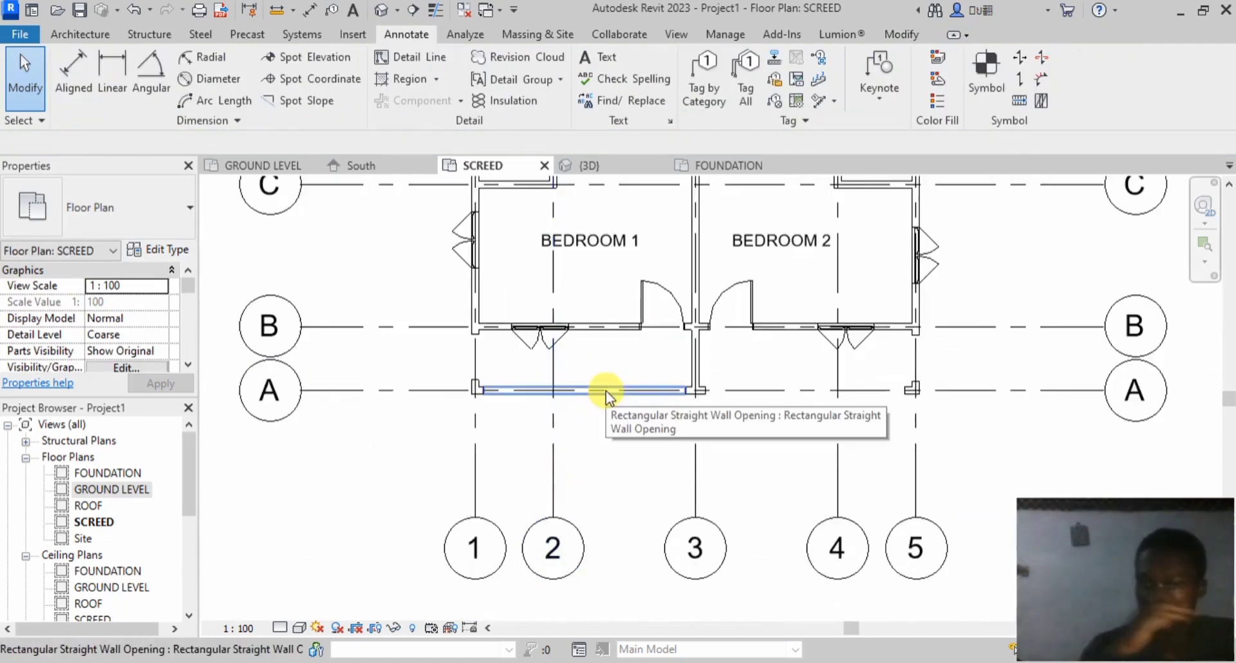
Step: Place a PORCH text label below BEDROOM 1 and another below BEDROOM 2 on the SCREED plan
key(t)
key(x)
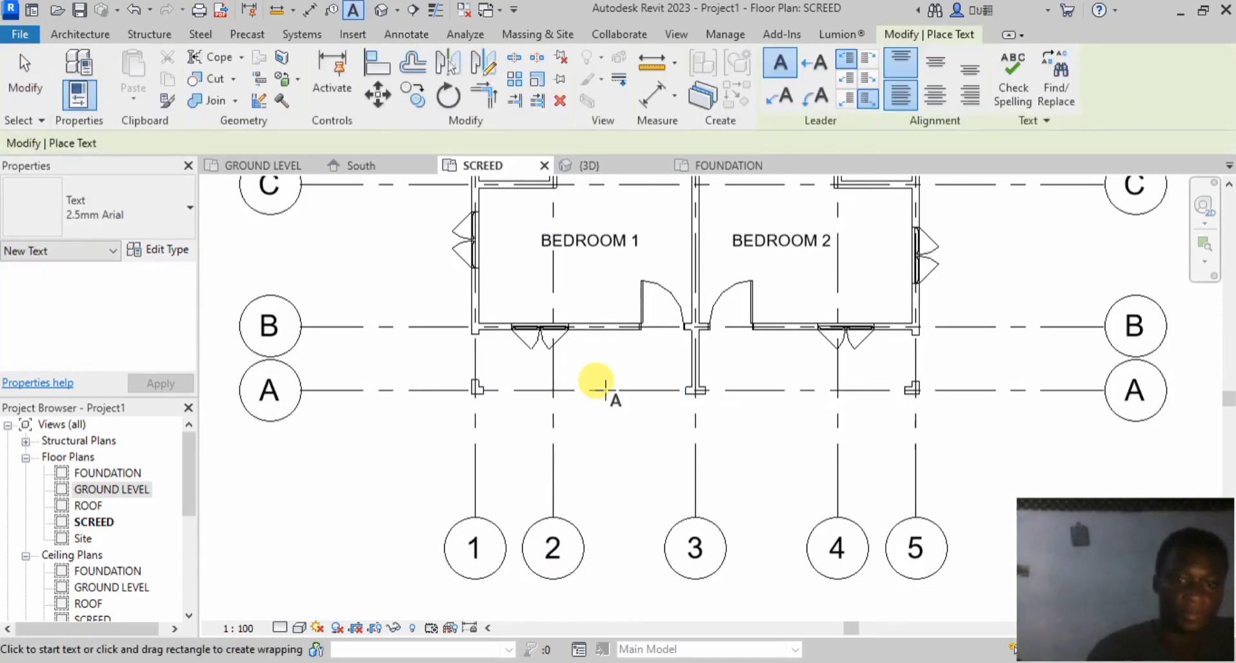
click(568, 362)
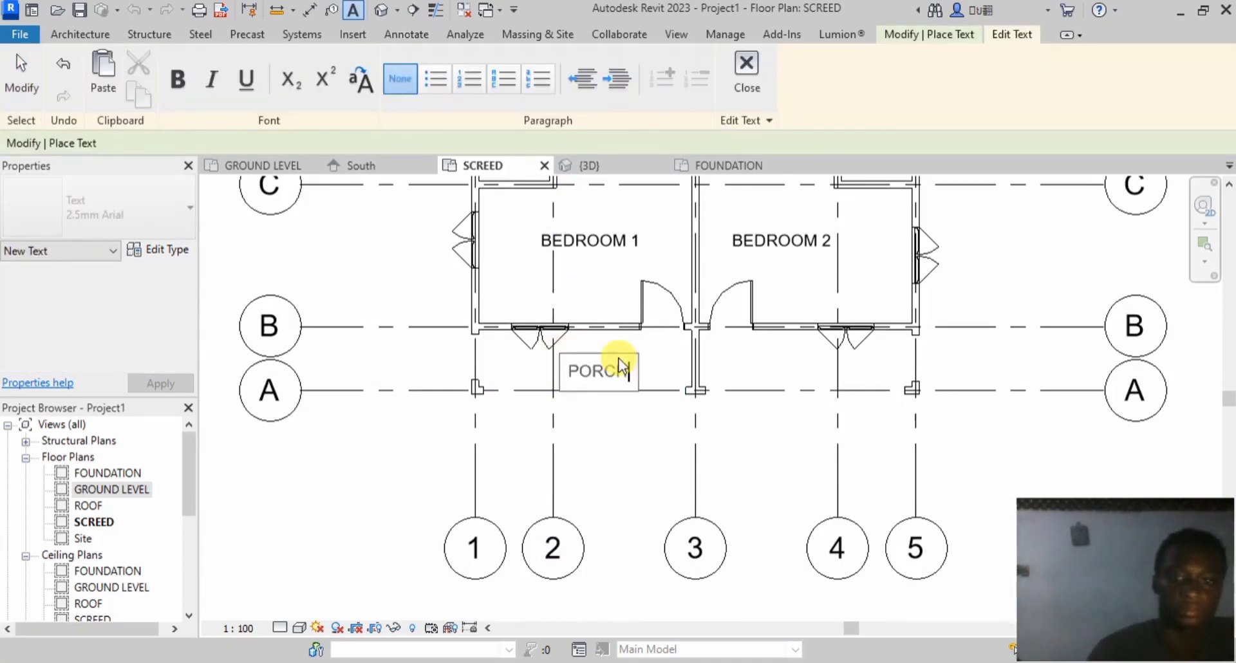
click(618, 443)
click(742, 359)
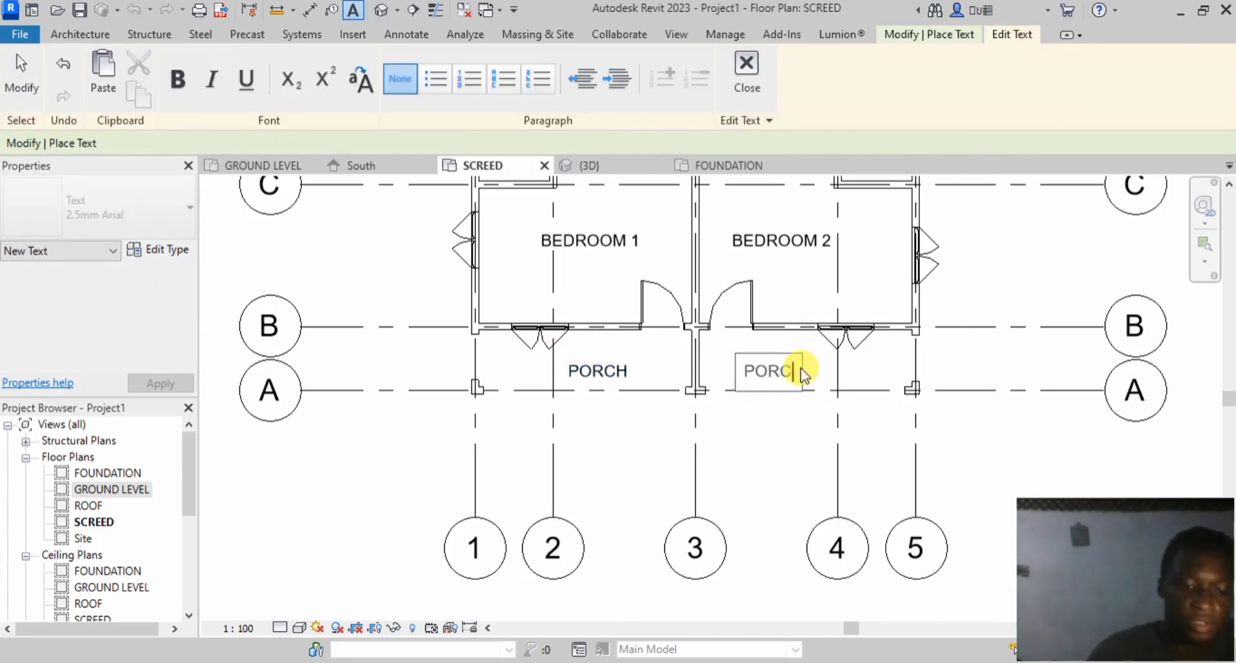
click(787, 423)
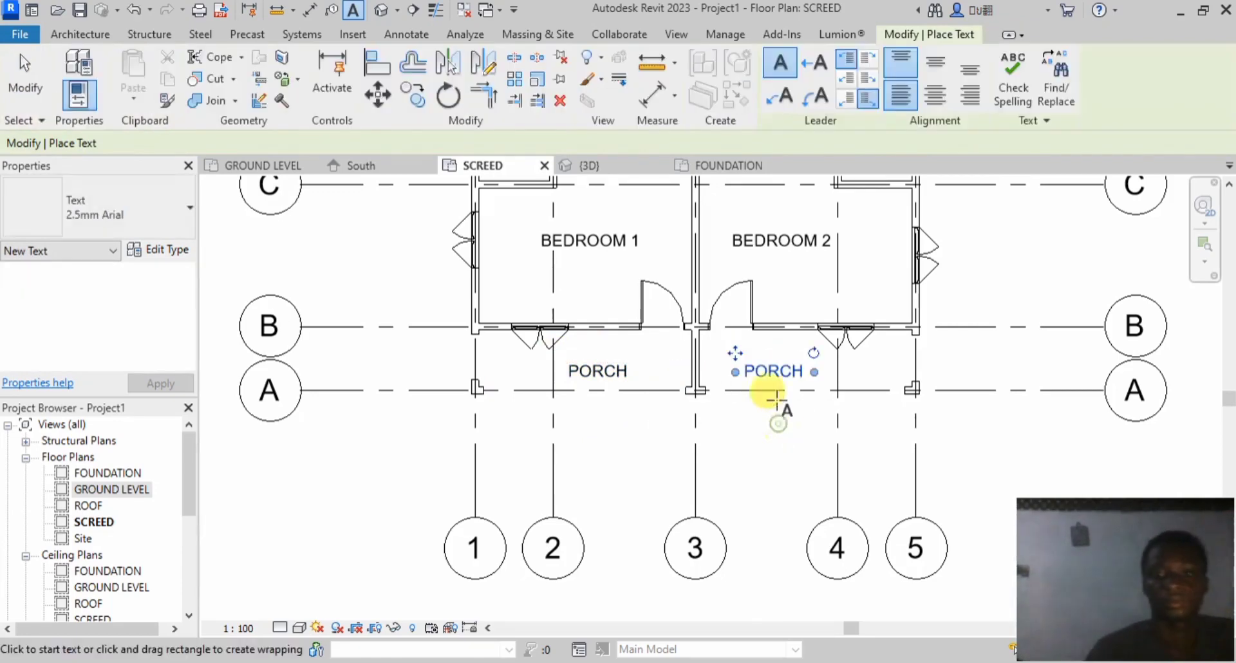
click(21, 77)
scroll(602, 480, down, 3)
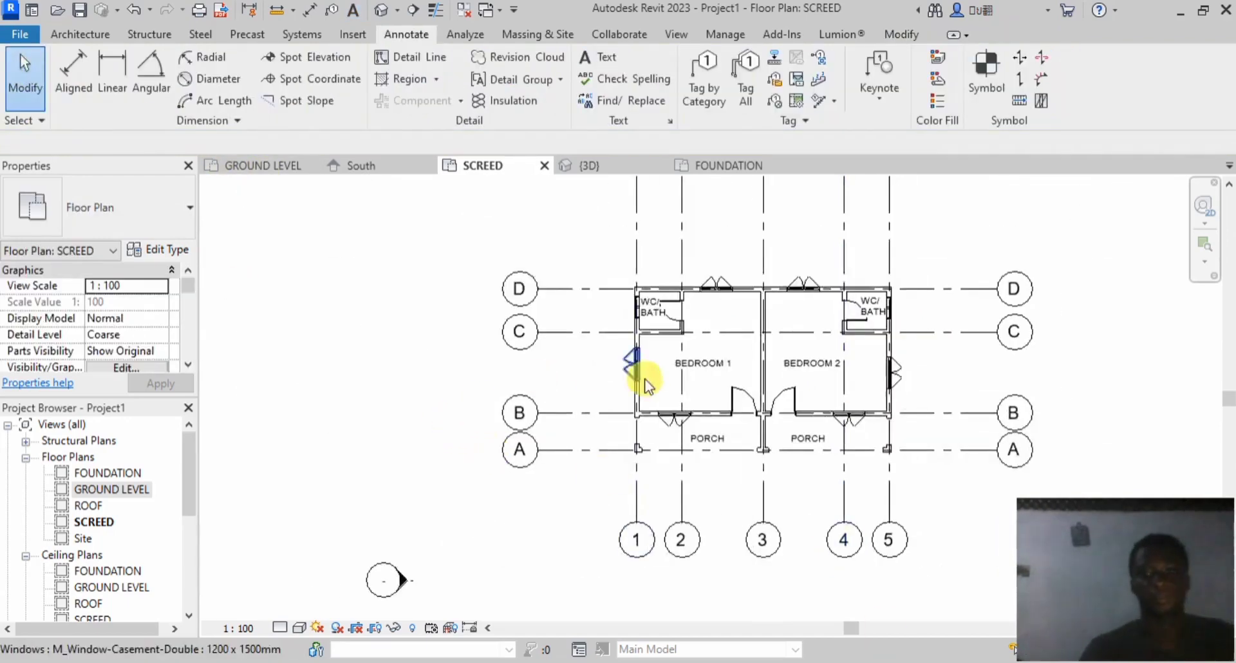
scroll(643, 378, down, 3)
scroll(766, 418, up, 2)
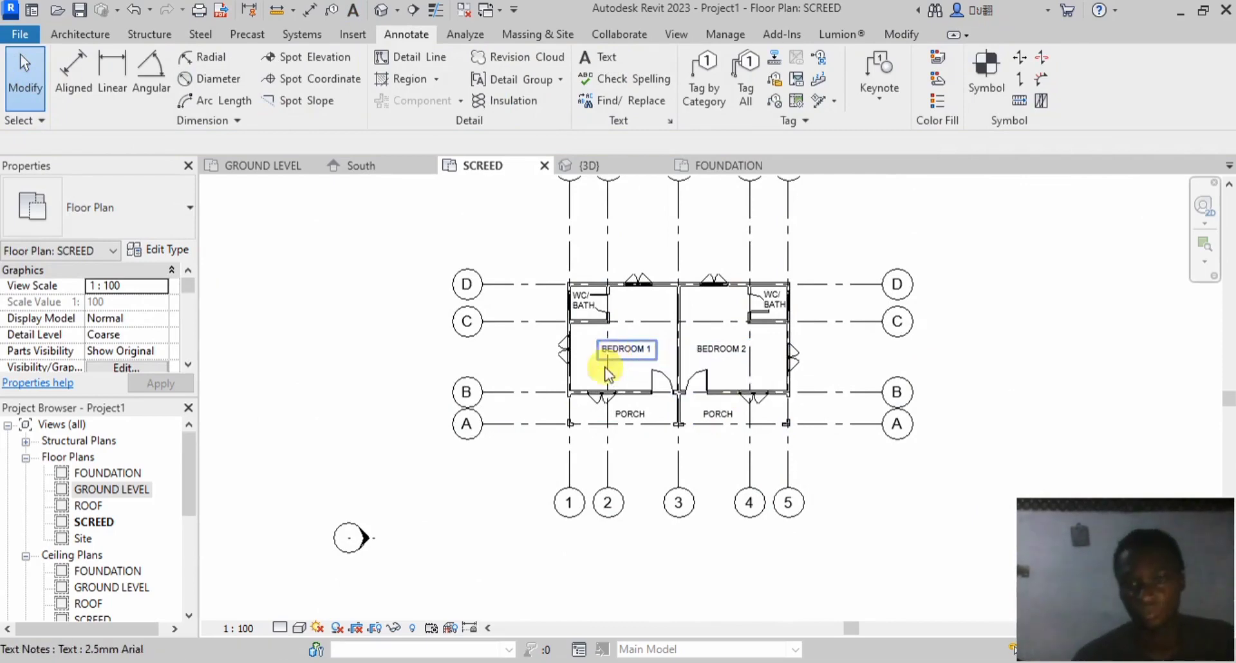
scroll(604, 480, down, 1)
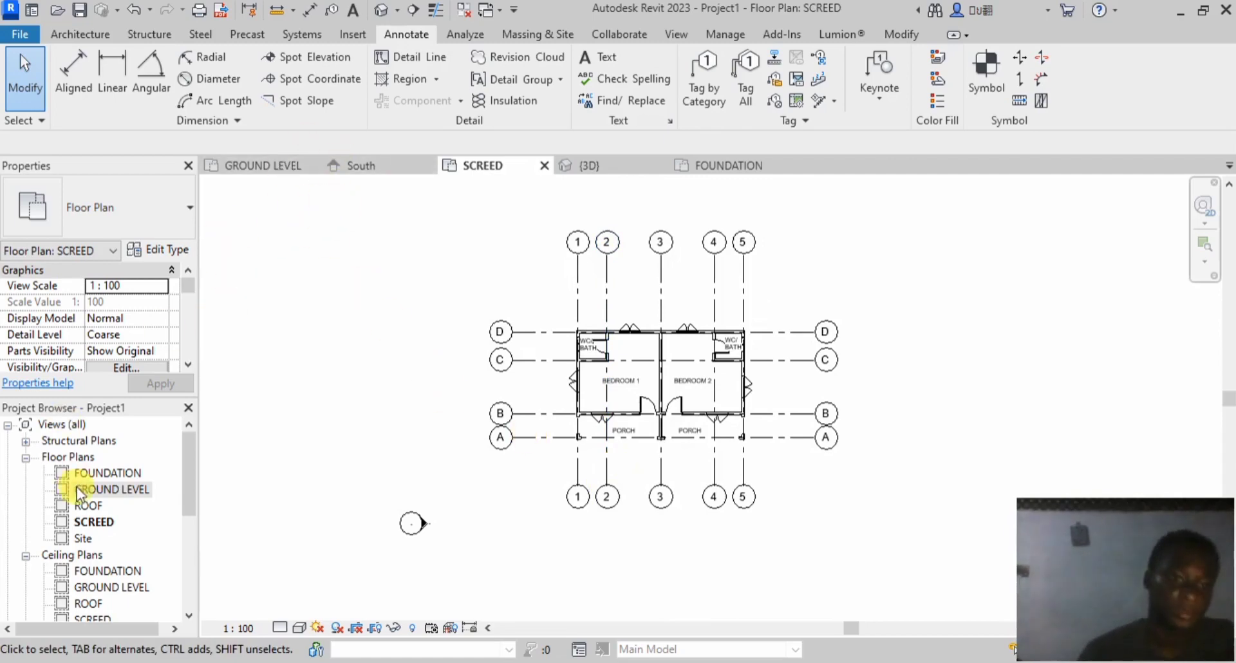
Step: In the ROOF floor plan, show bottom-end bubbles on grid lines 1–5
double_click(96, 502)
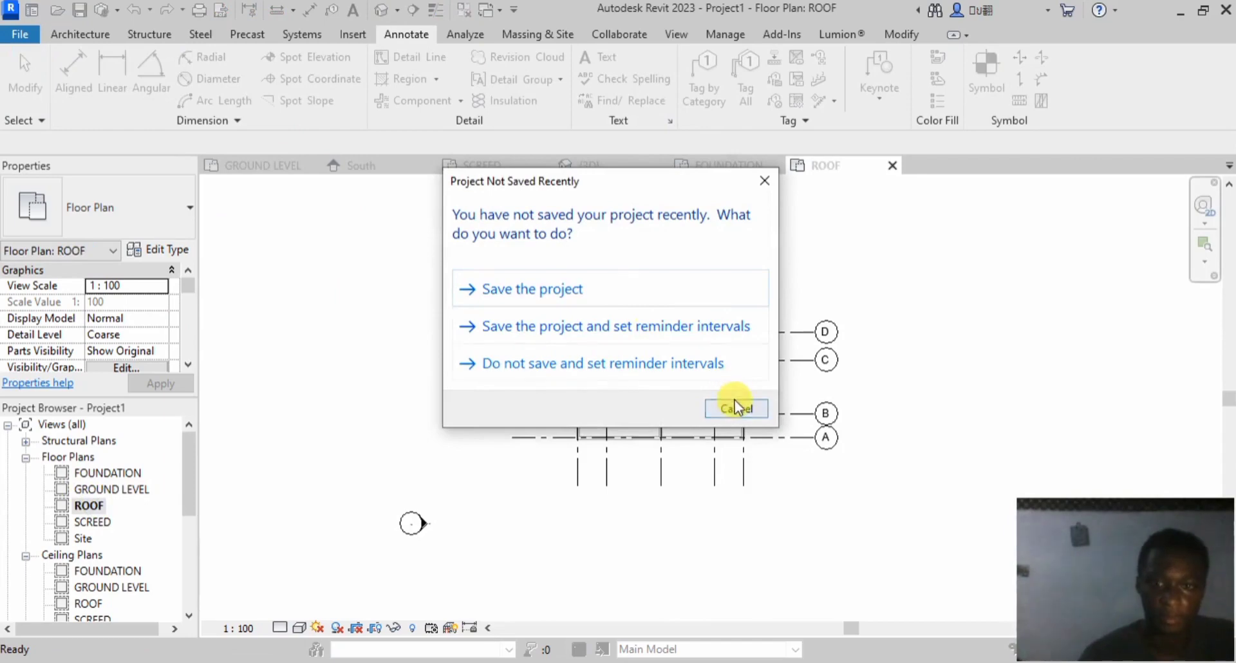
click(735, 404)
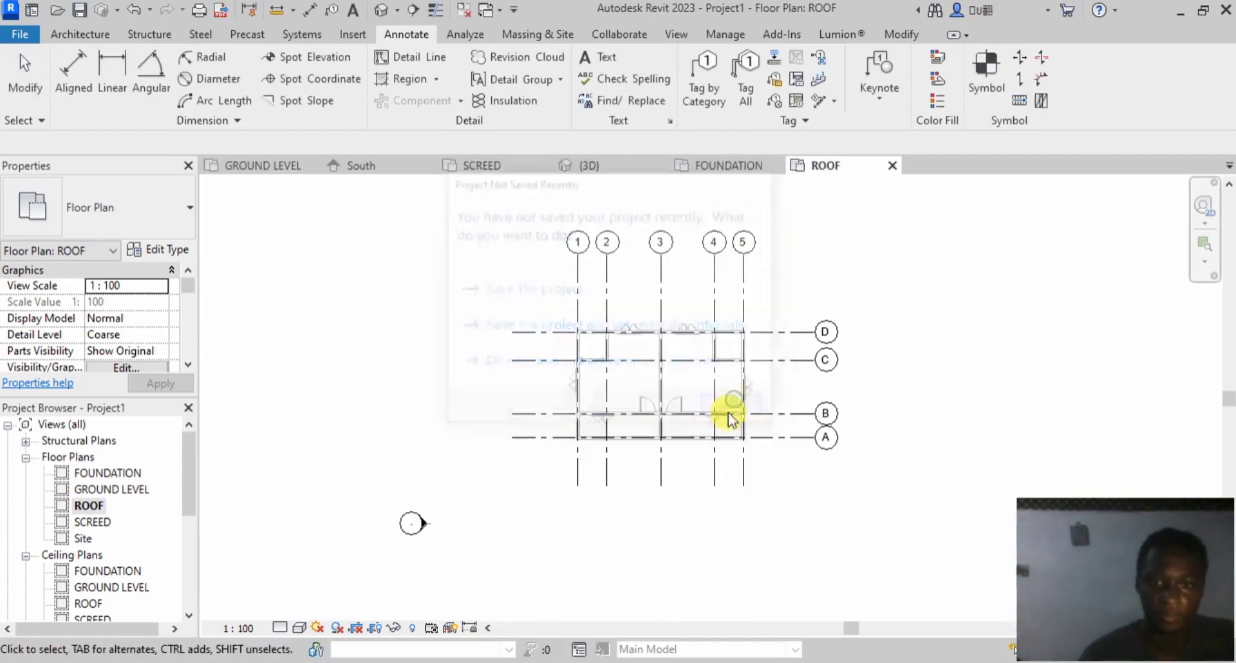
click(577, 292)
click(608, 298)
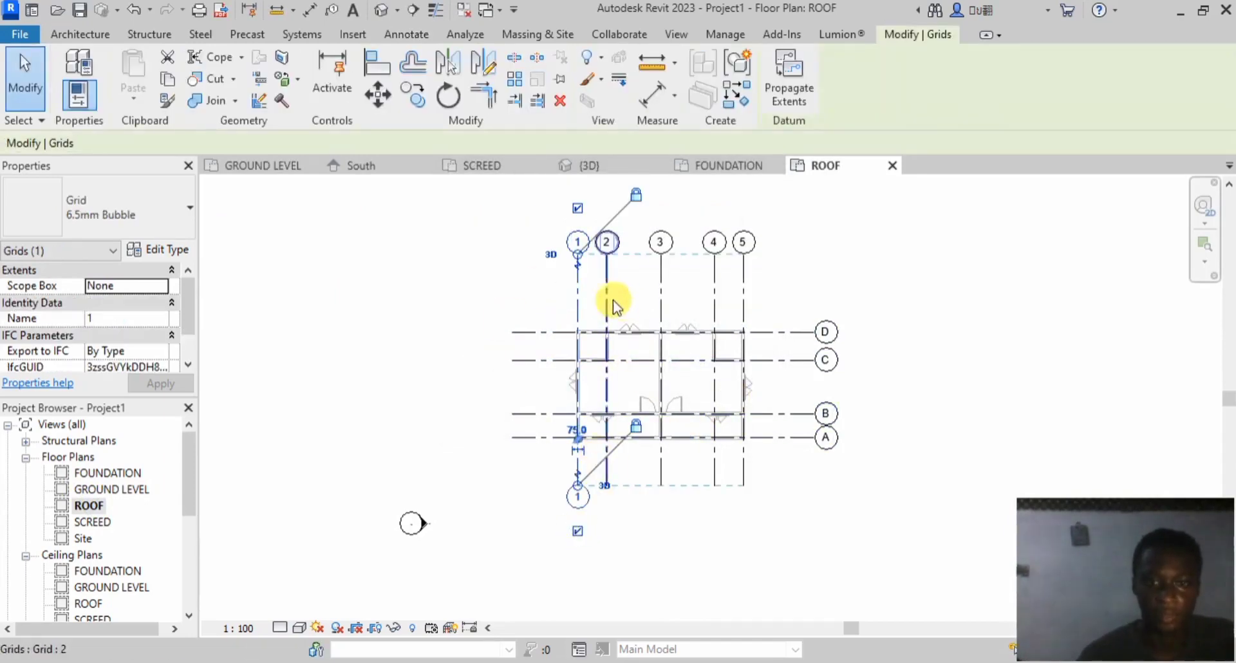
click(607, 512)
click(654, 345)
click(667, 529)
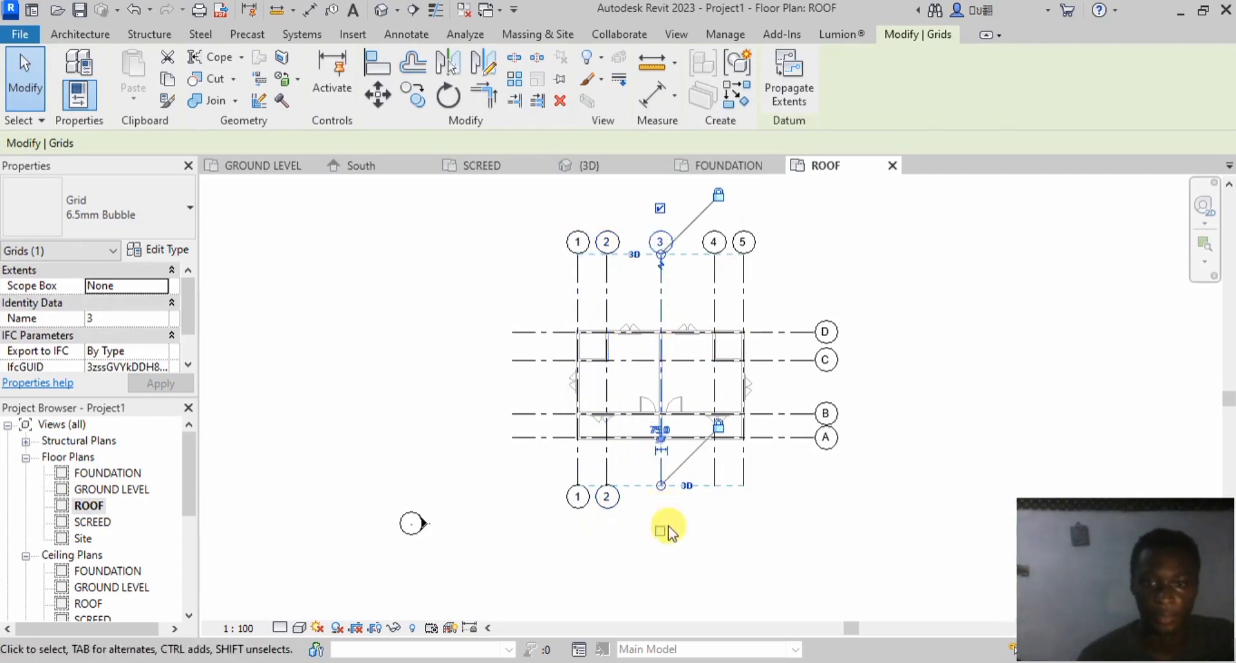
click(714, 322)
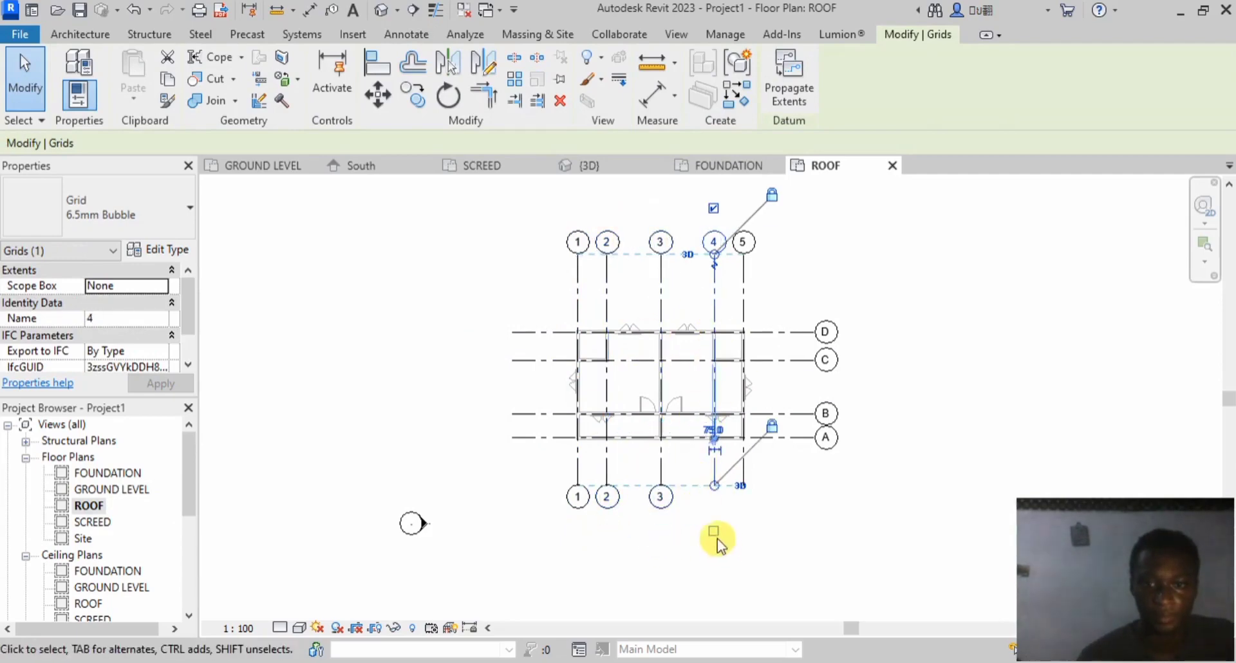
click(713, 532)
click(745, 301)
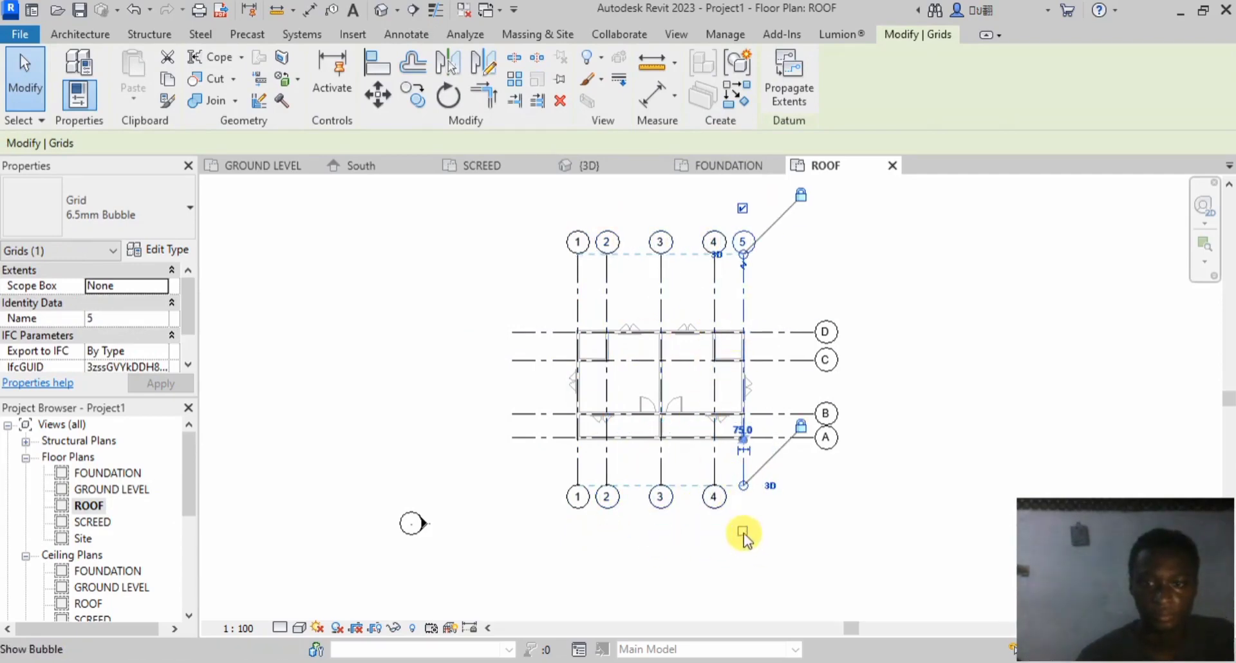
click(743, 533)
Step: Show left-end bubbles on grid lines A–D and clear the selection
click(534, 330)
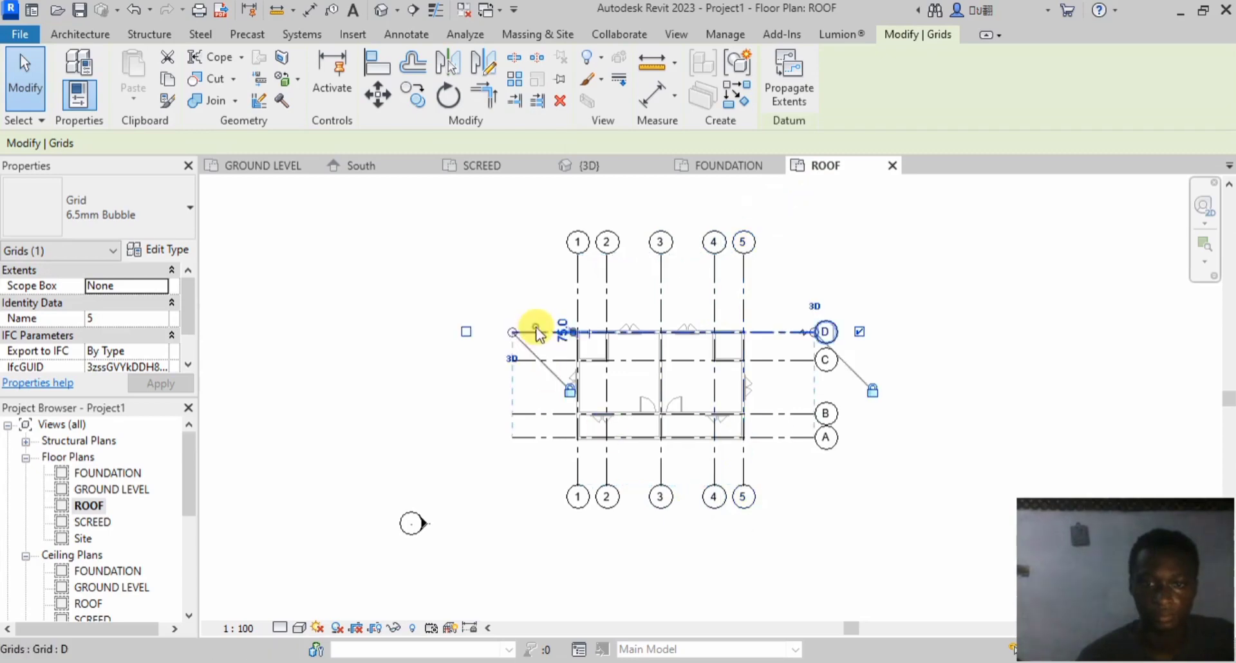
click(466, 332)
click(523, 360)
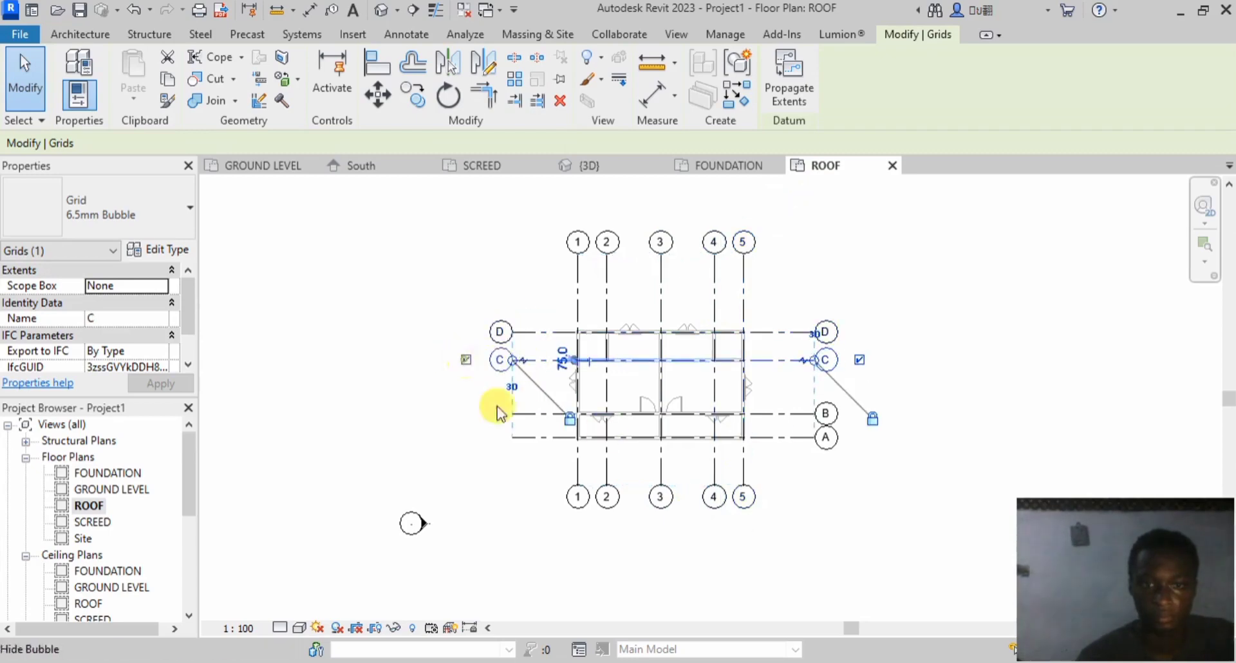
click(508, 414)
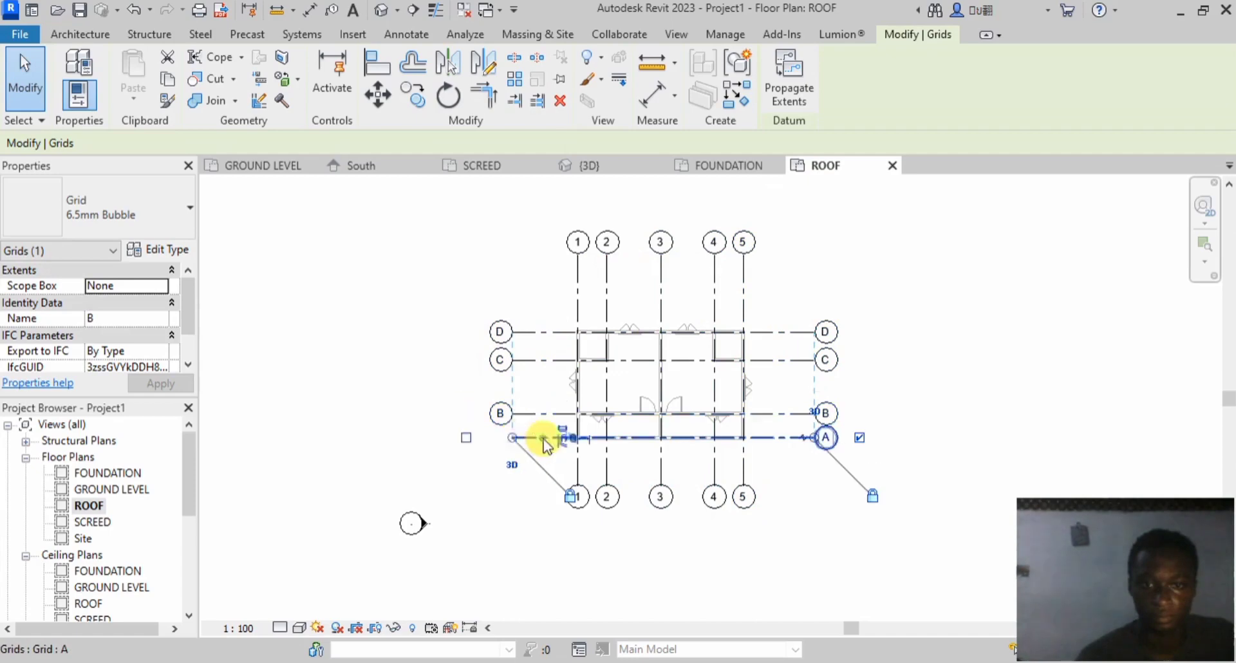
click(470, 437)
click(413, 361)
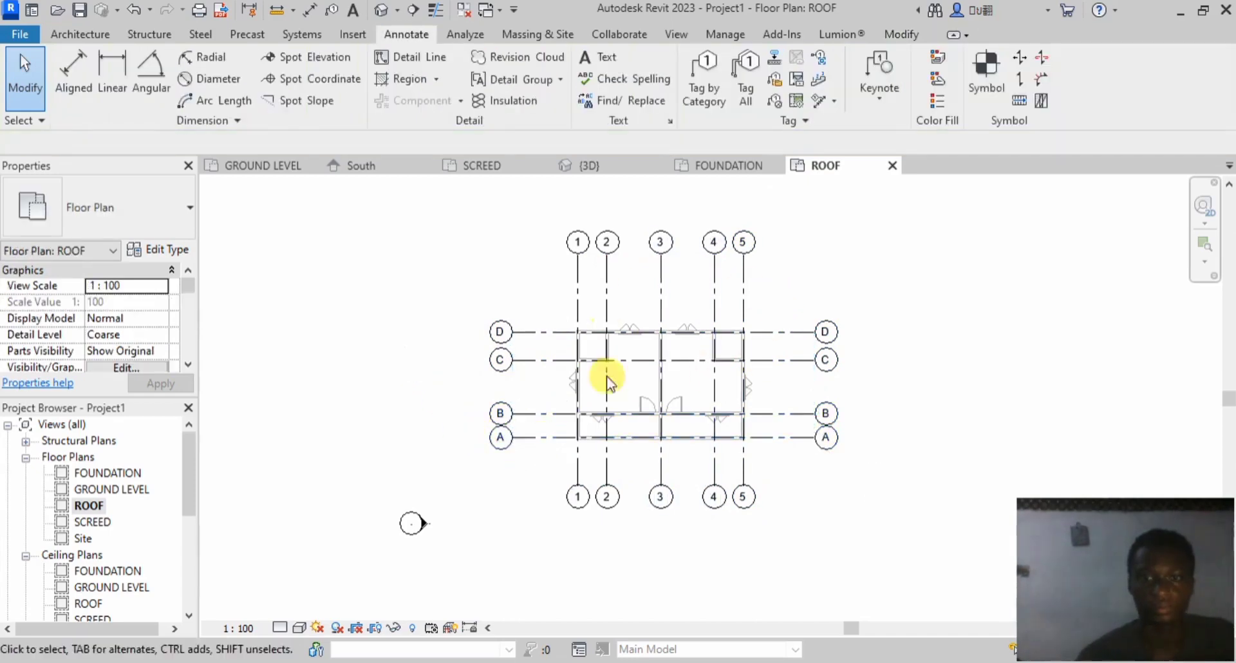
Step: Start a Roof by Footprint sketch using the Generic - 400mm roof type
scroll(654, 395, up, 3)
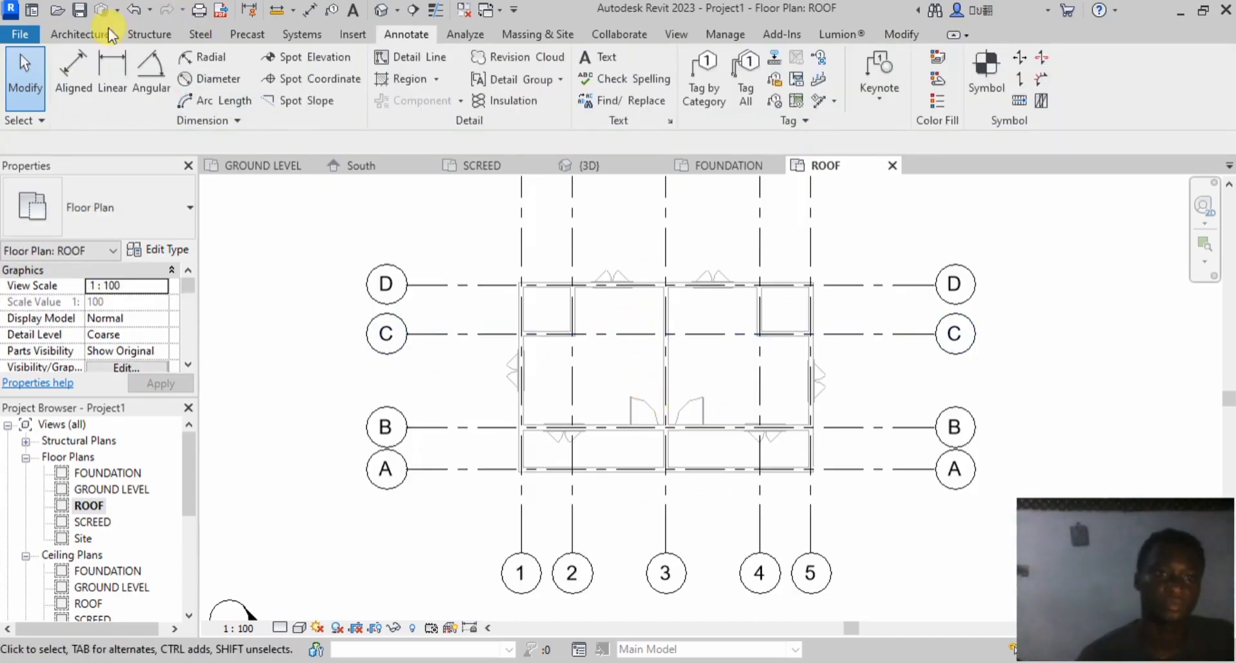
click(82, 32)
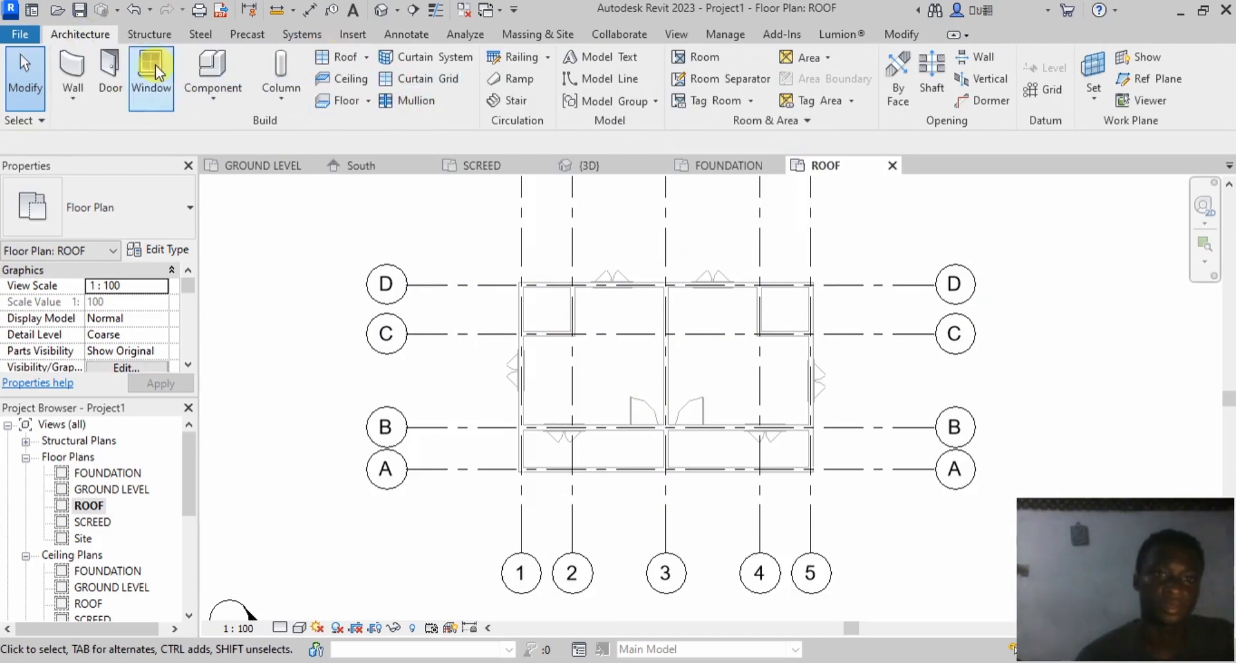
click(339, 59)
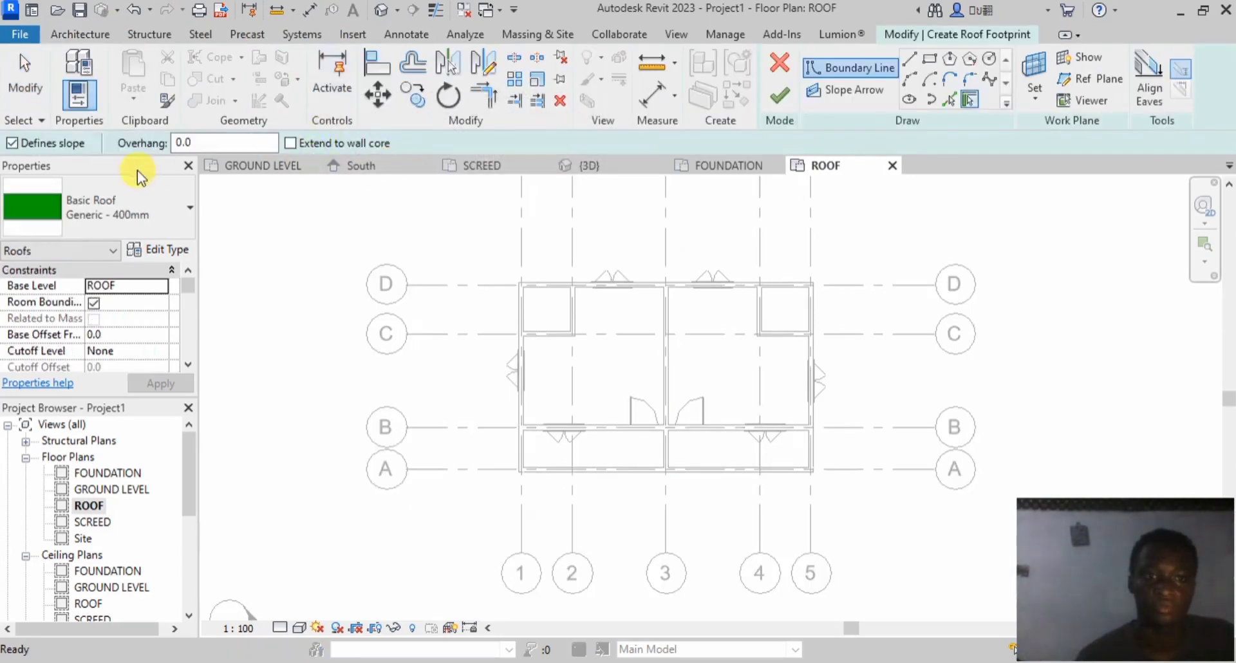
click(170, 210)
click(170, 210)
click(170, 210)
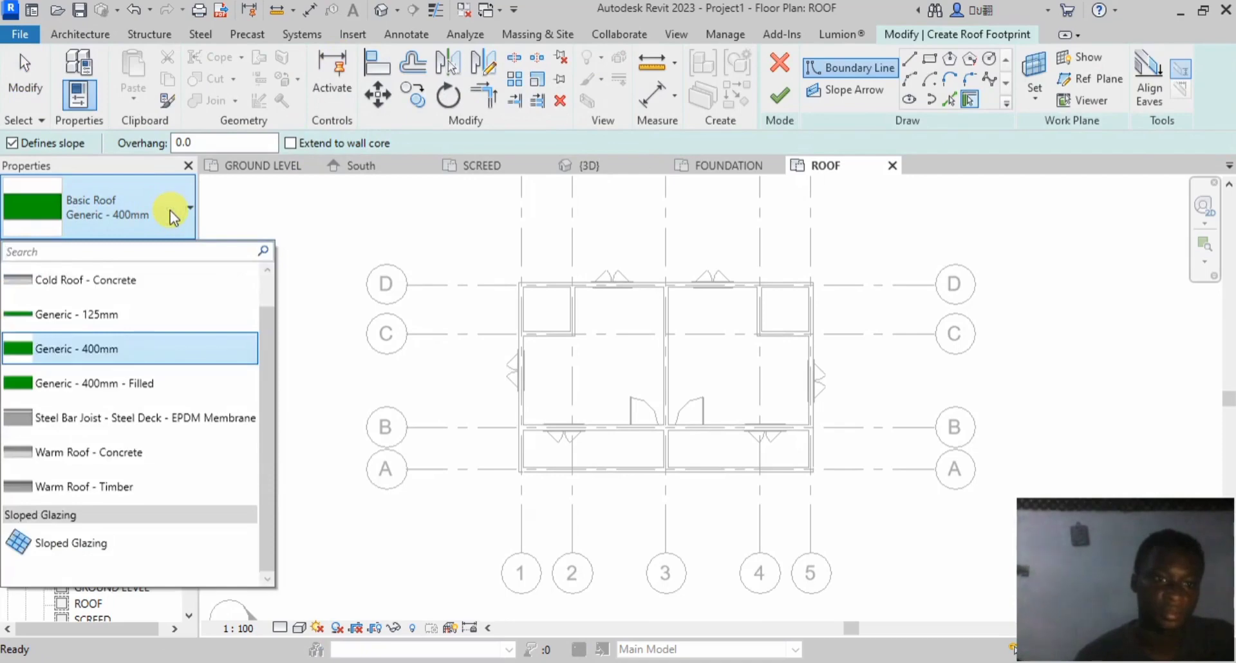
click(170, 210)
scroll(504, 268, up, 3)
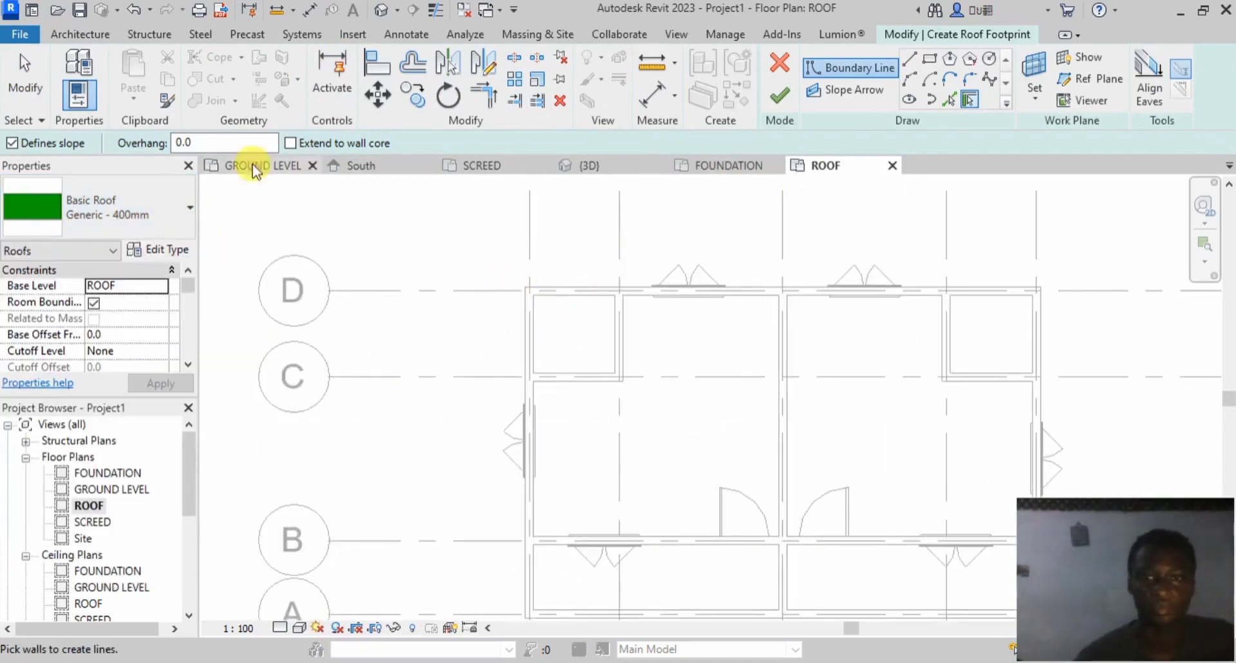
Step: Pick the four exterior walls as 30° sloped edges with 600 overhang and finish the roof
click(972, 100)
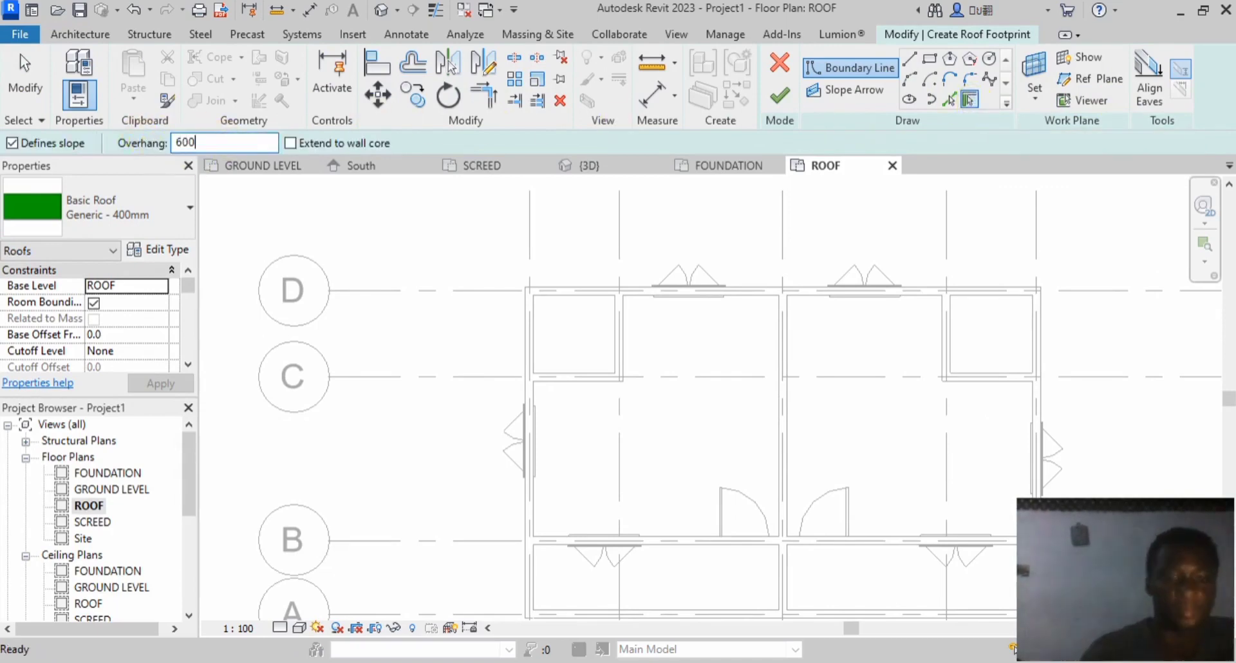
click(560, 288)
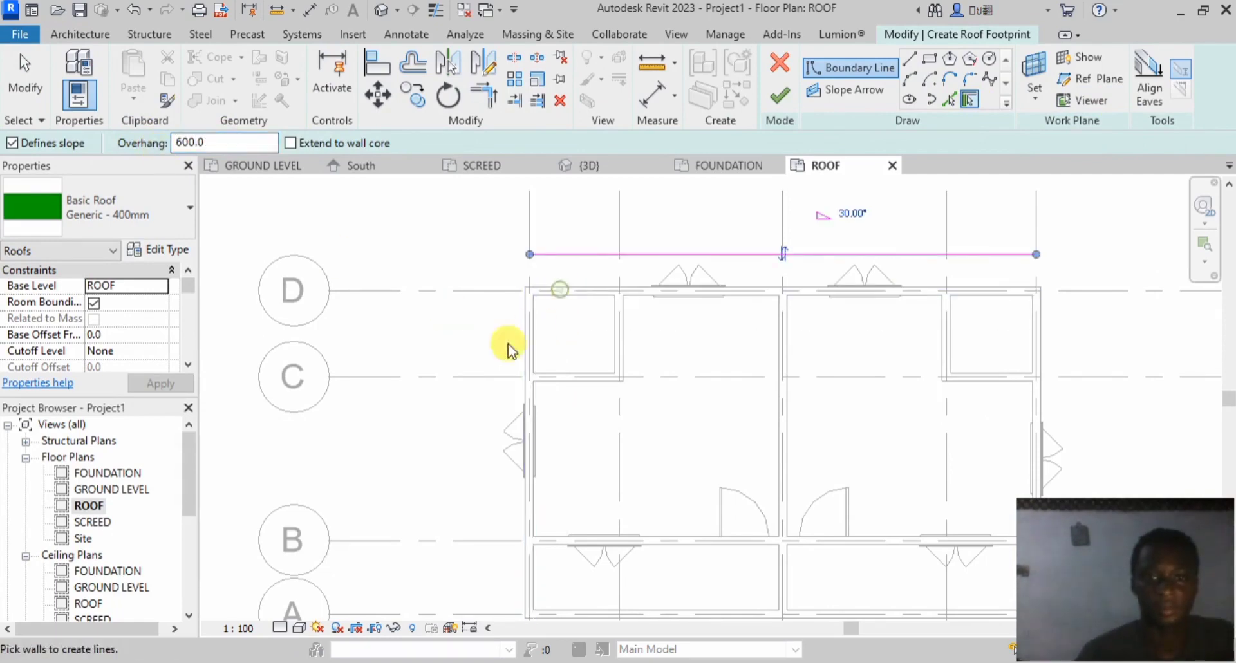
click(527, 347)
scroll(483, 326, down, 3)
scroll(538, 441, up, 3)
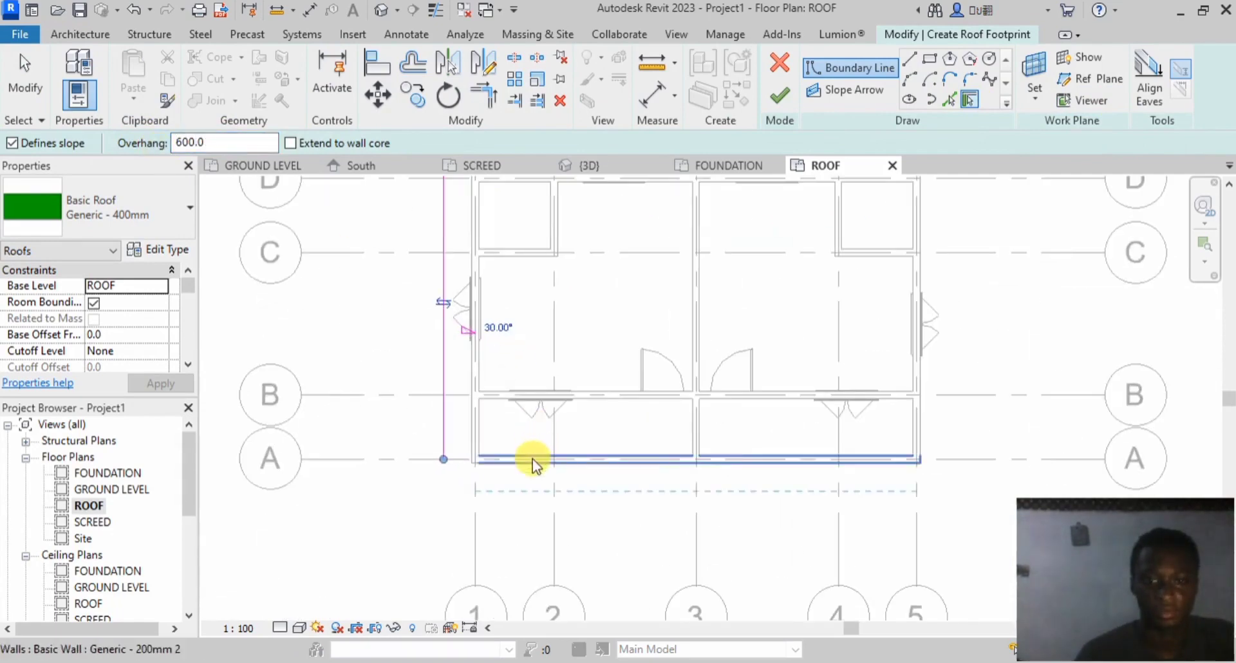
click(538, 461)
click(905, 411)
scroll(643, 451, down, 2)
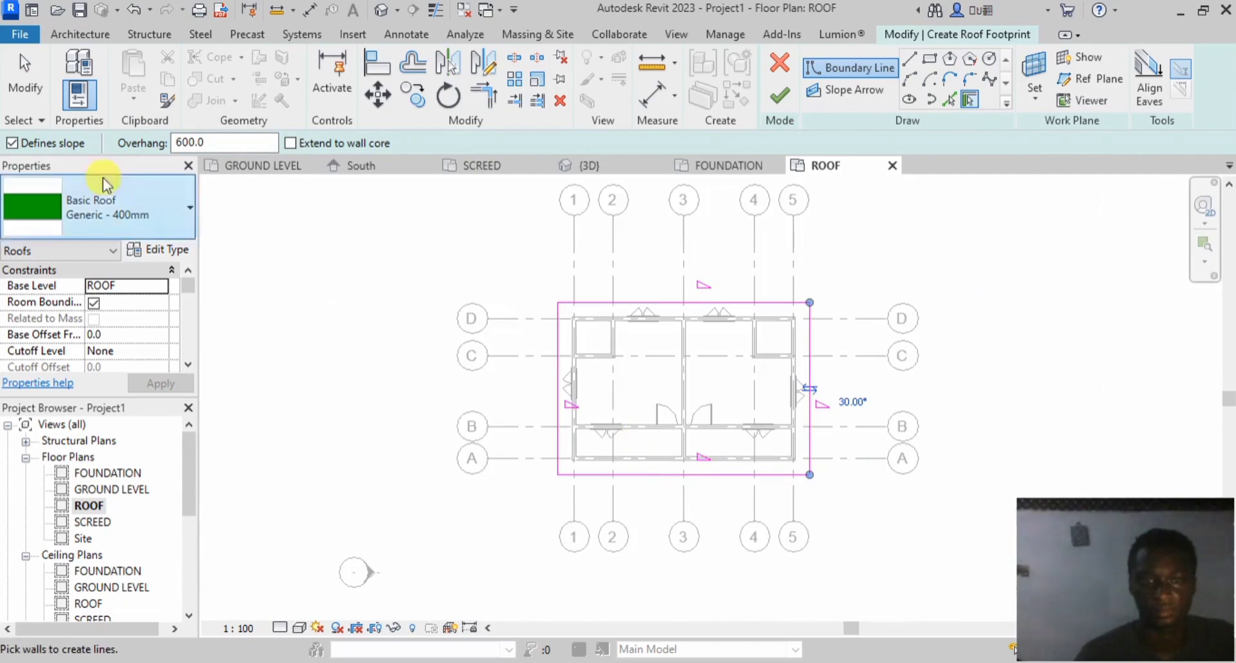
click(42, 95)
scroll(689, 476, up, 4)
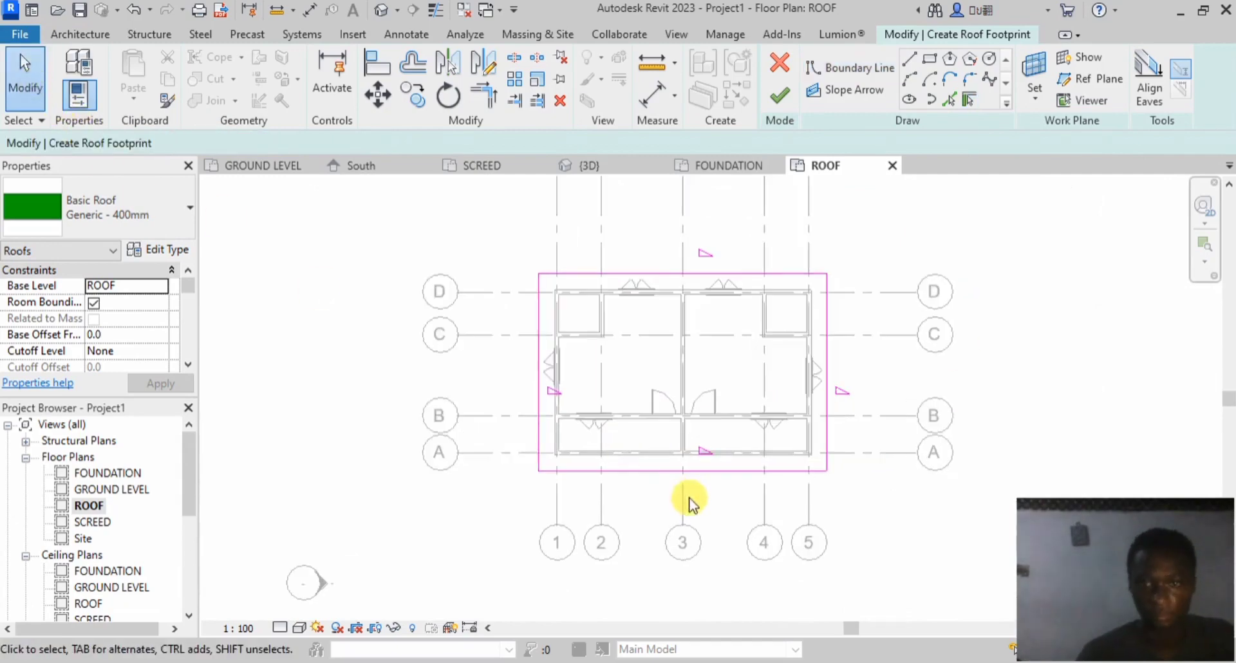
scroll(663, 463, up, 3)
scroll(666, 453, down, 6)
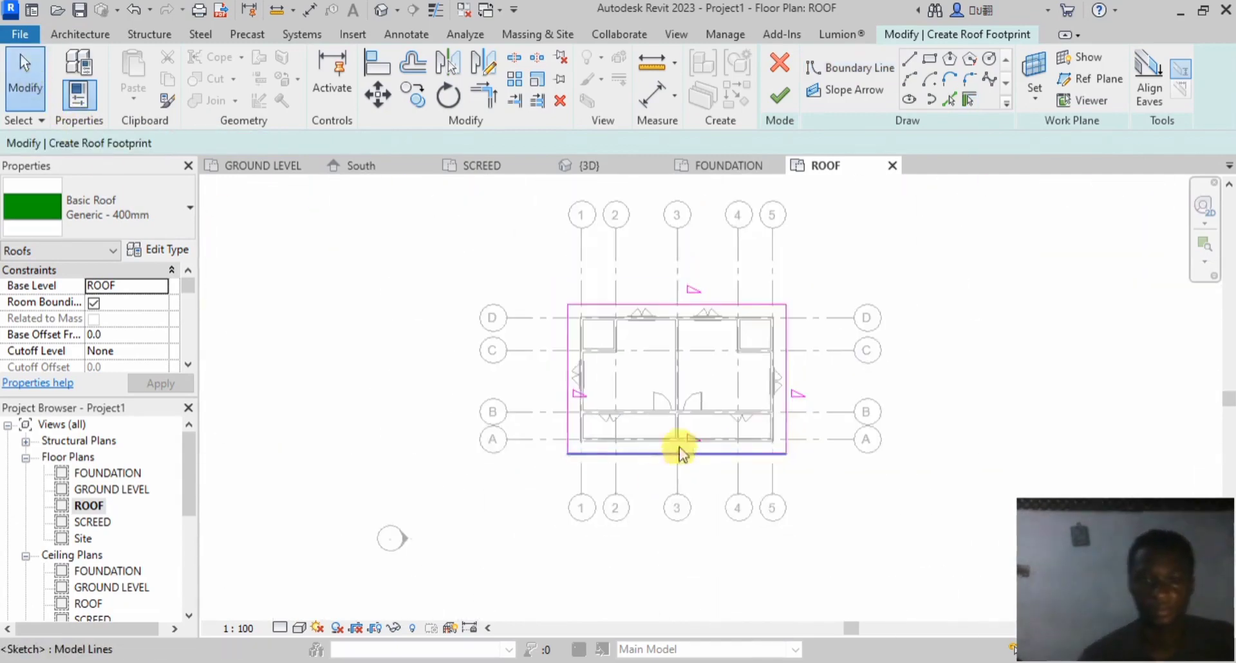
scroll(763, 382, up, 2)
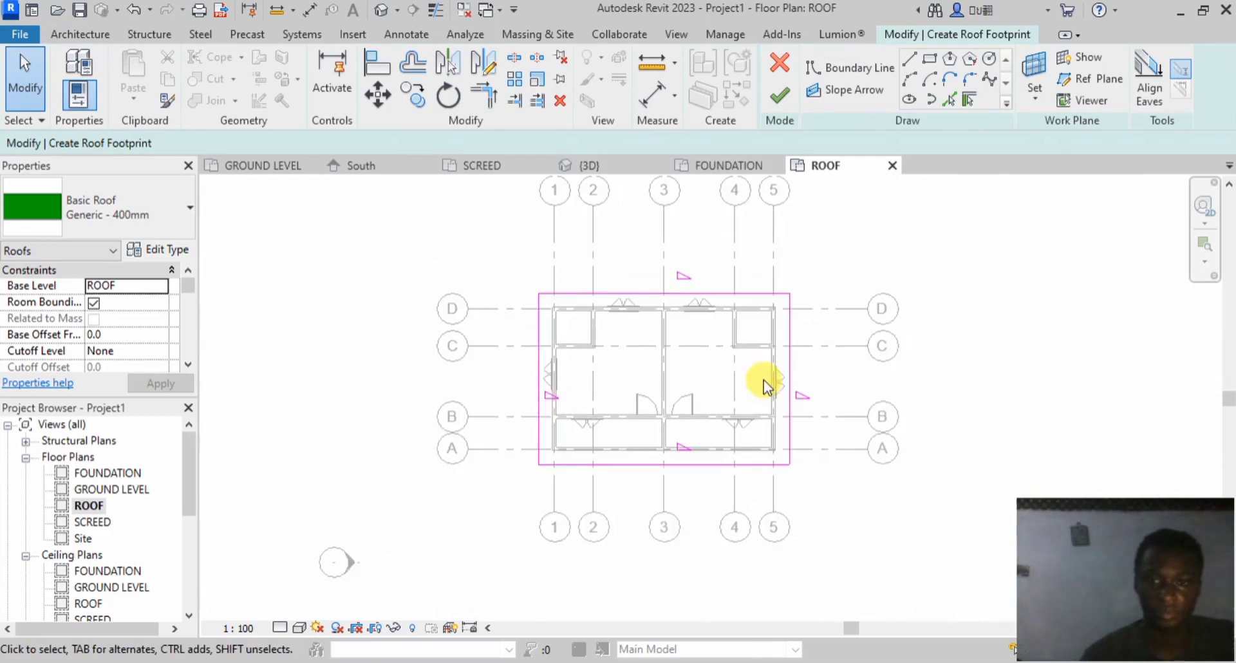
click(777, 96)
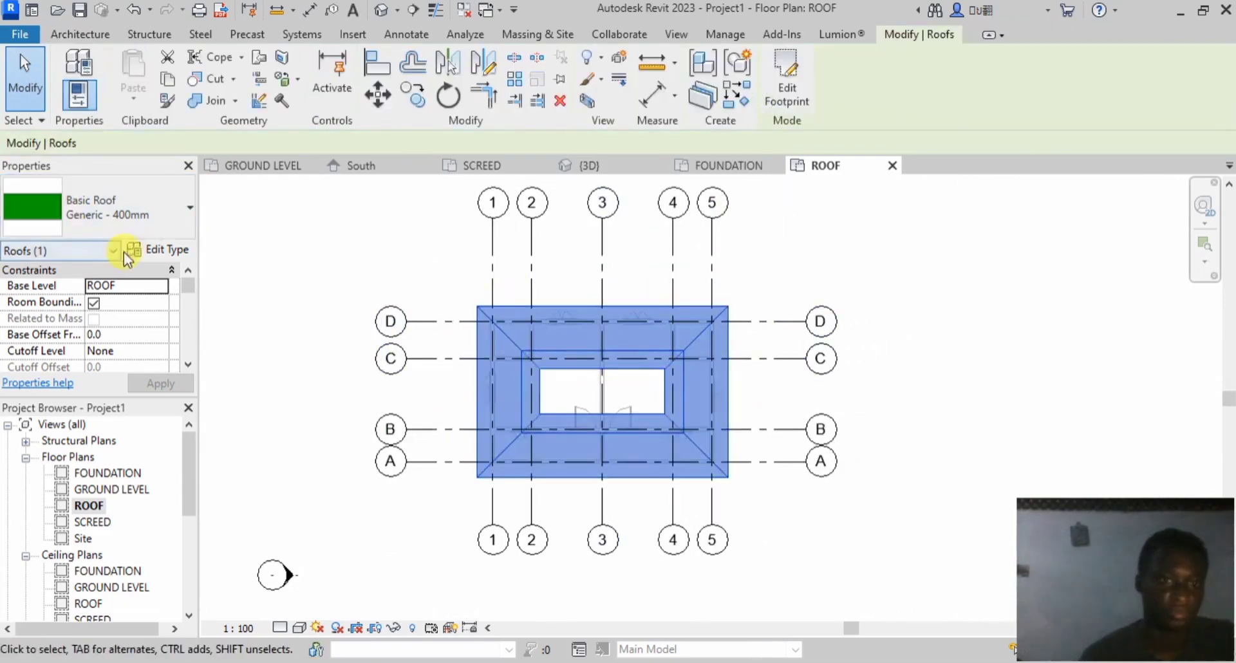
Step: Open the roof's type properties, cancel a duplicate type, and deselect the roof
click(151, 252)
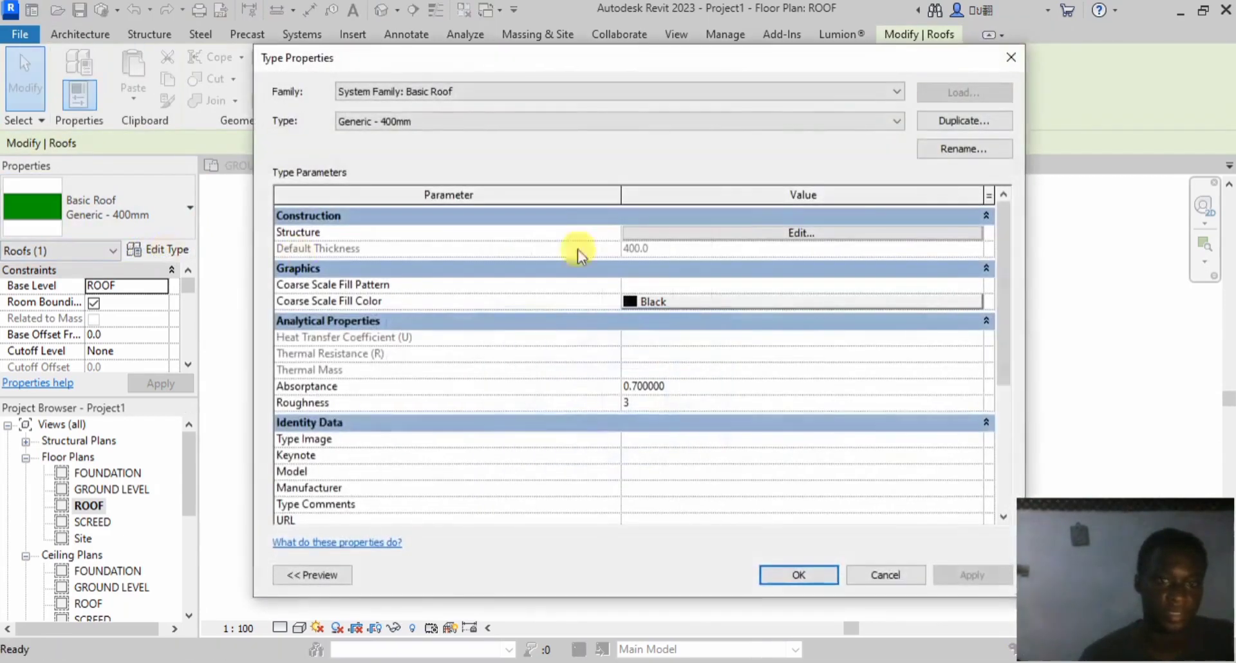
click(937, 121)
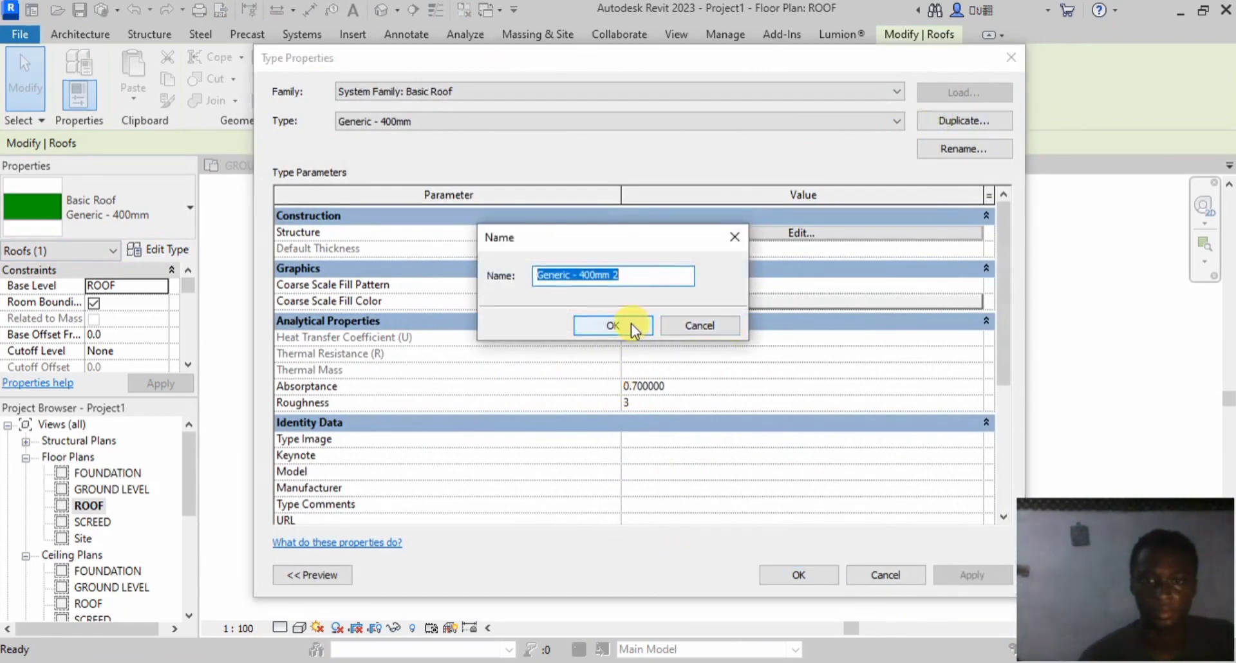
click(686, 323)
click(881, 574)
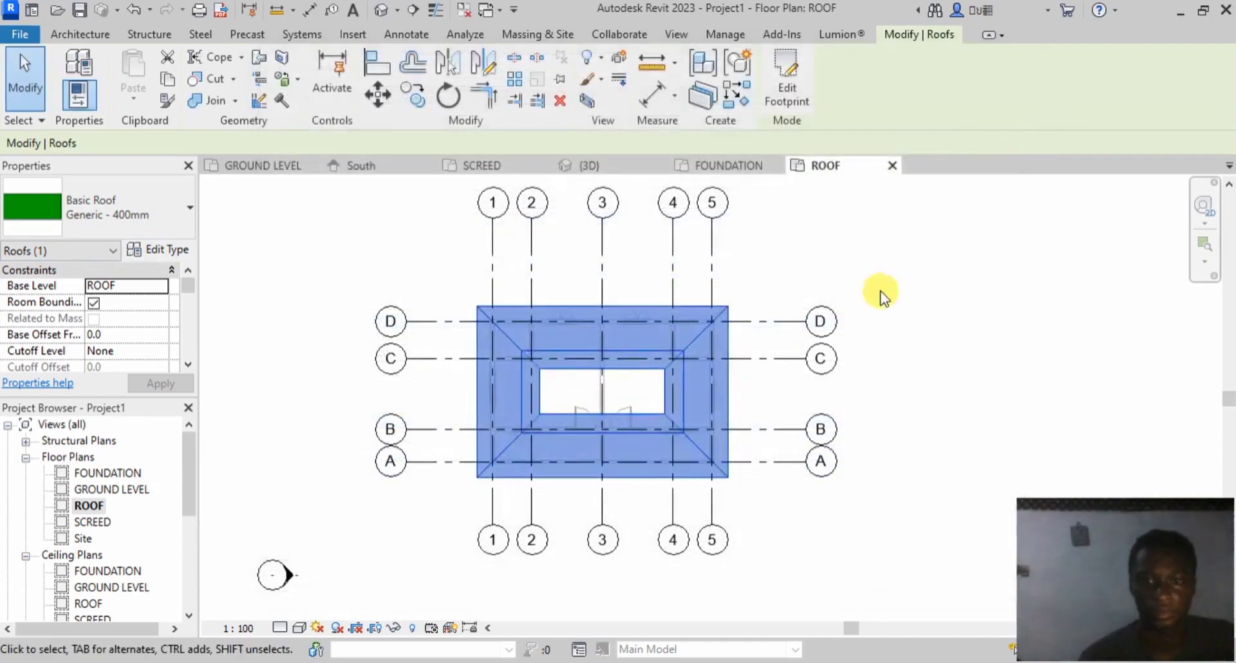
click(873, 282)
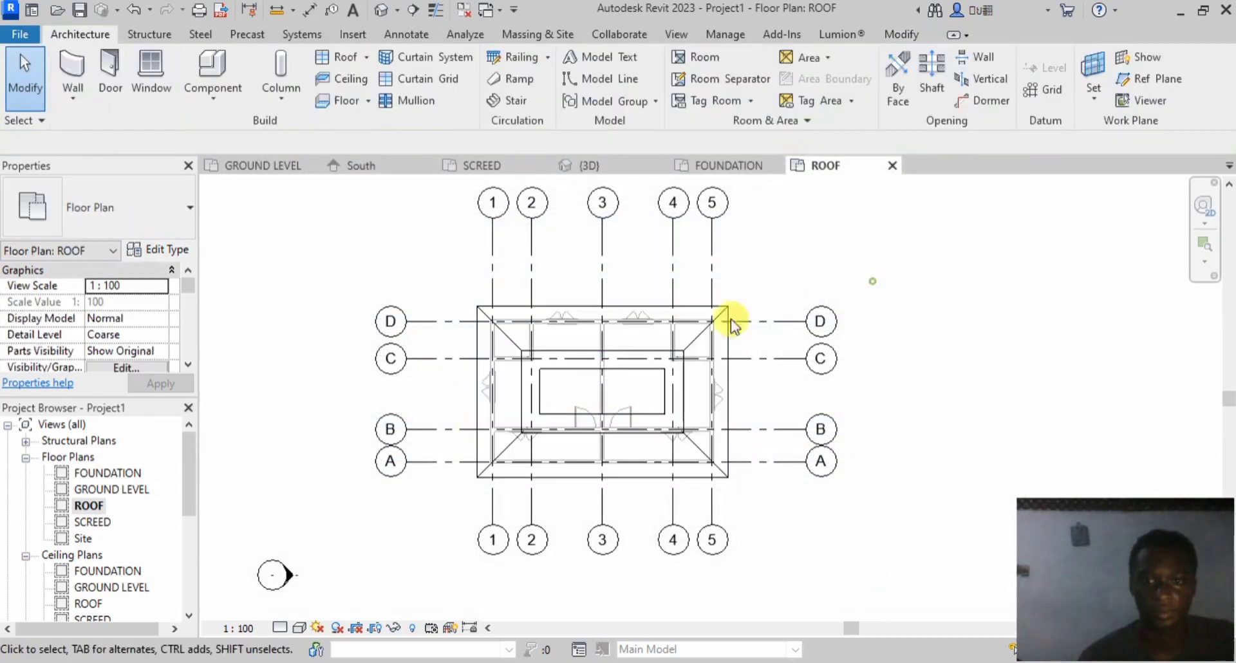
Step: Set the Generic - 400mm roof type's structure layer thickness to 200 and apply
click(557, 308)
click(164, 253)
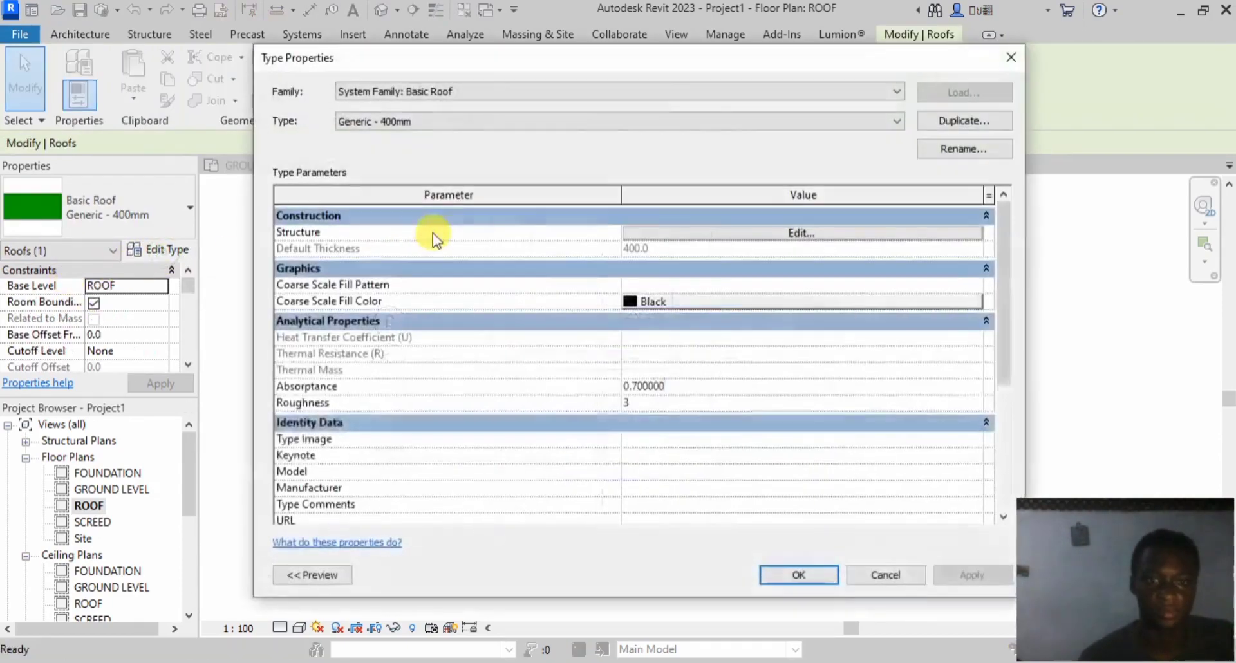
click(692, 233)
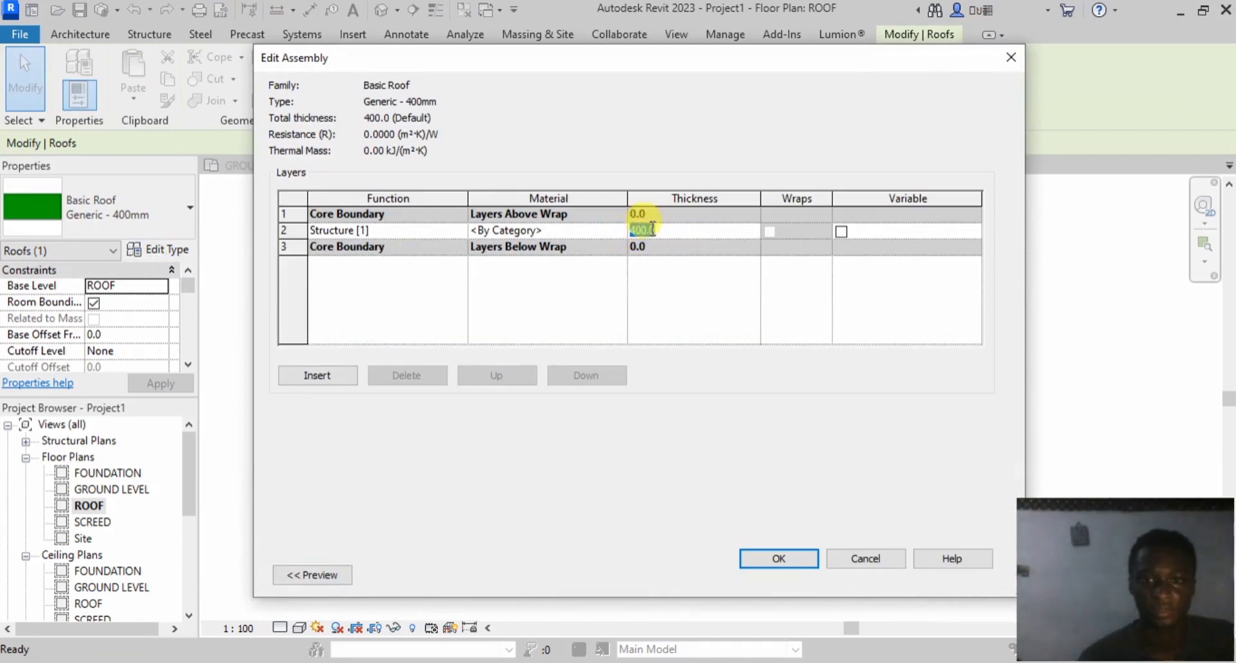
text(200)
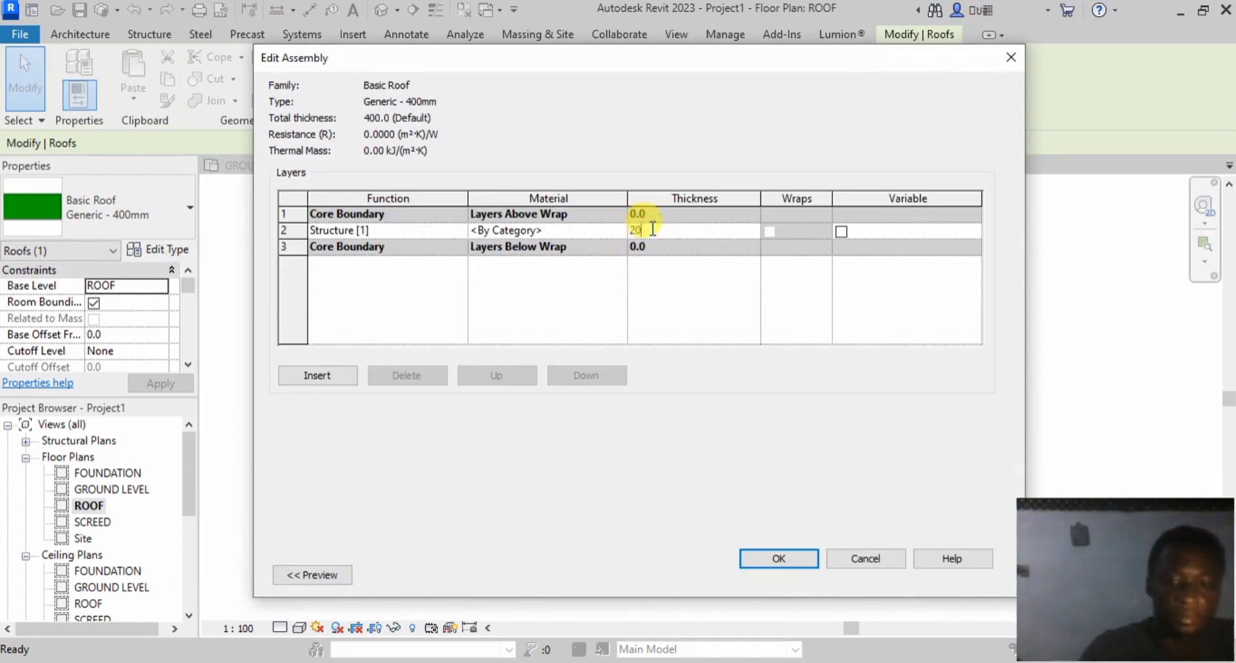
click(785, 560)
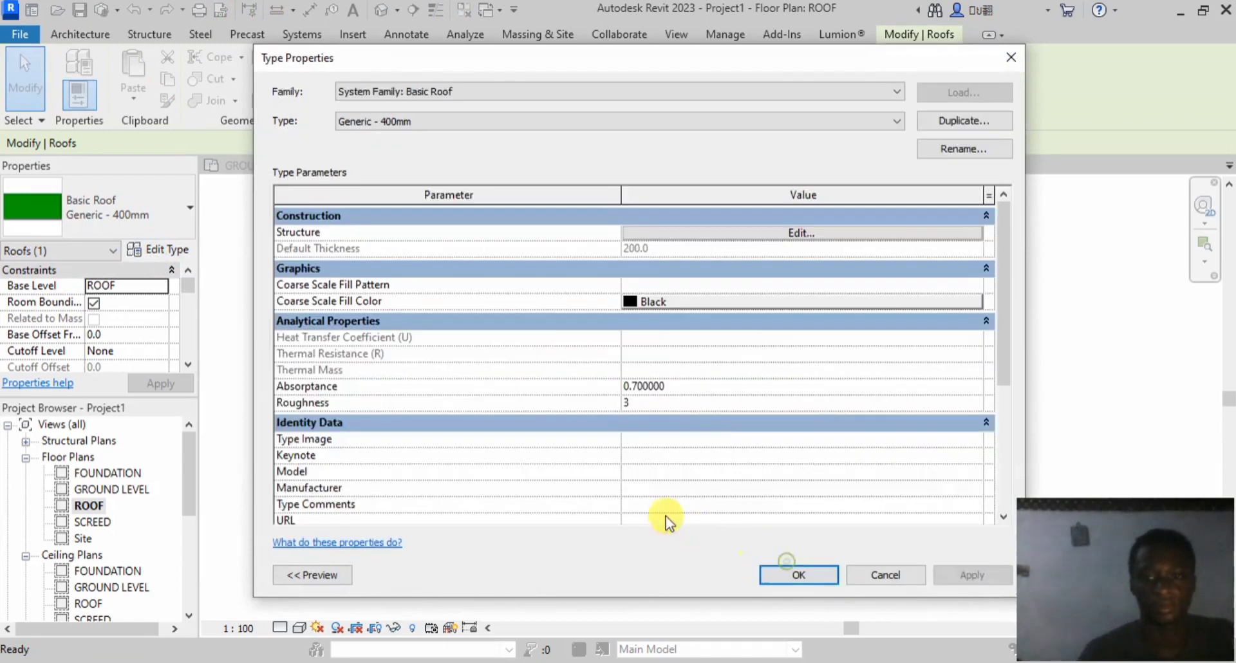
click(936, 570)
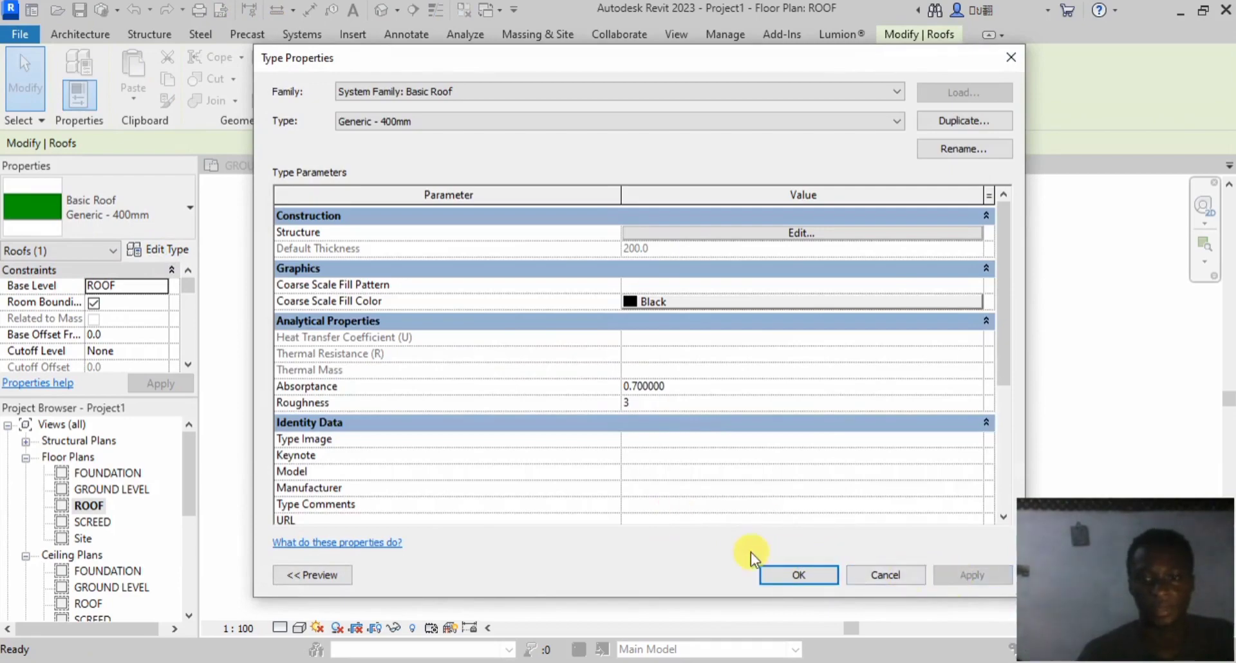
click(788, 575)
click(822, 295)
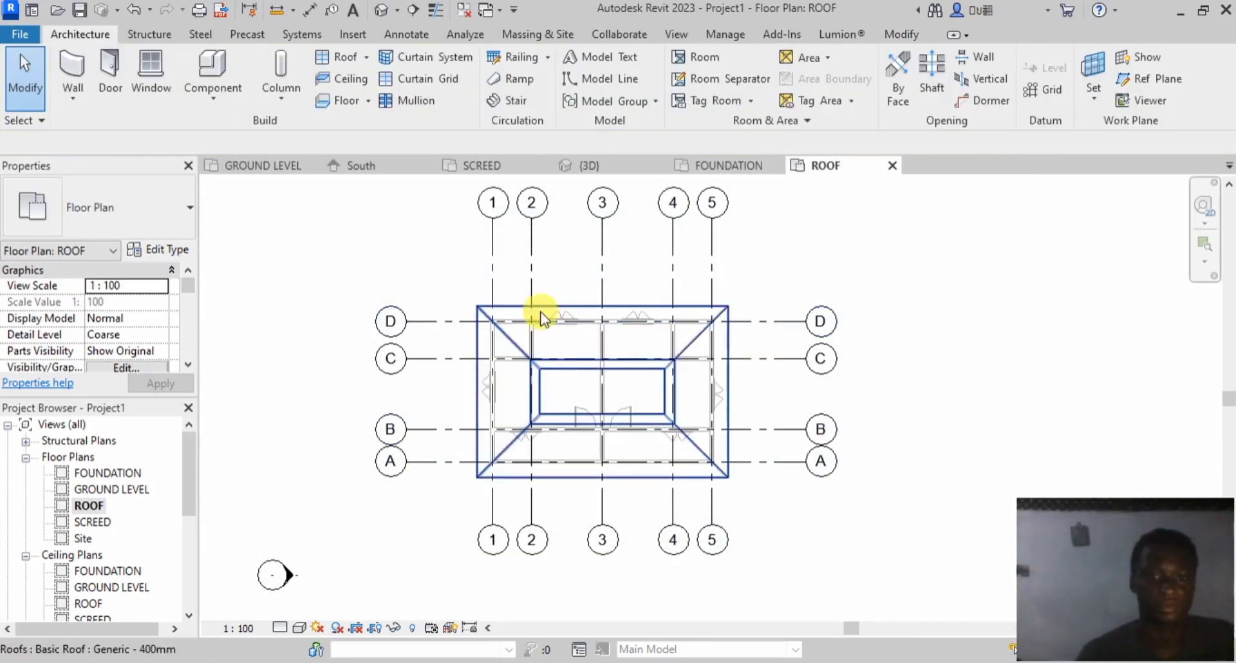
Step: In the 3D view, paste the roof Aligned to Same Place
click(574, 172)
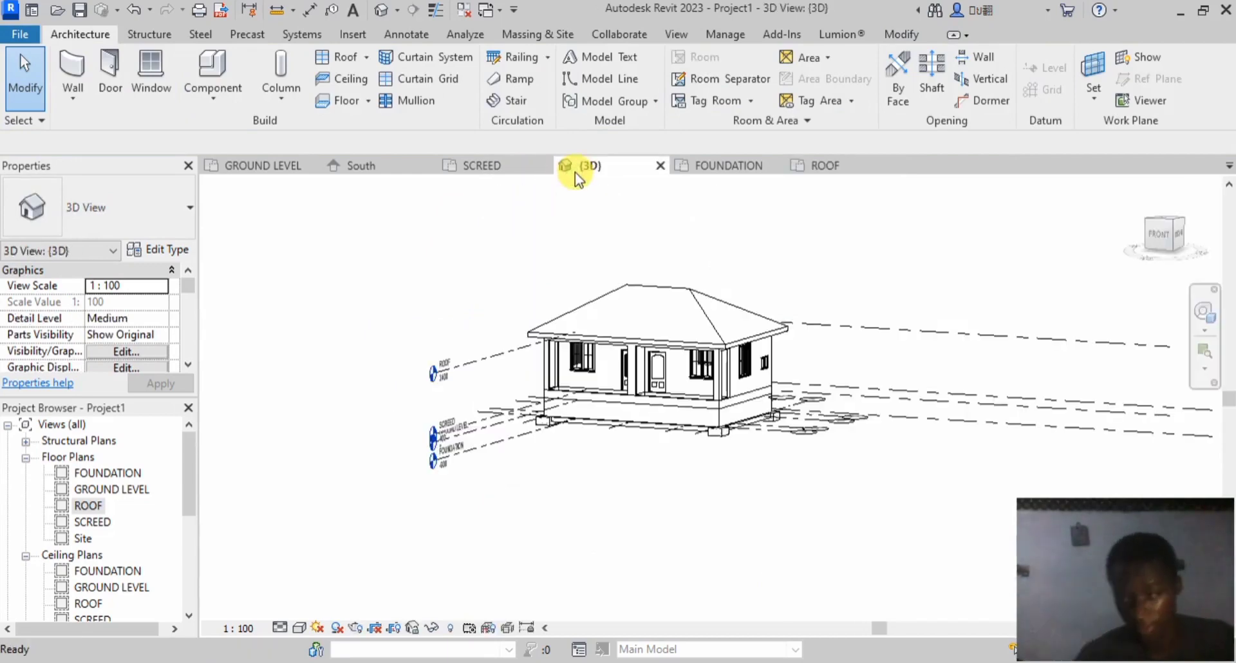
scroll(704, 310, up, 5)
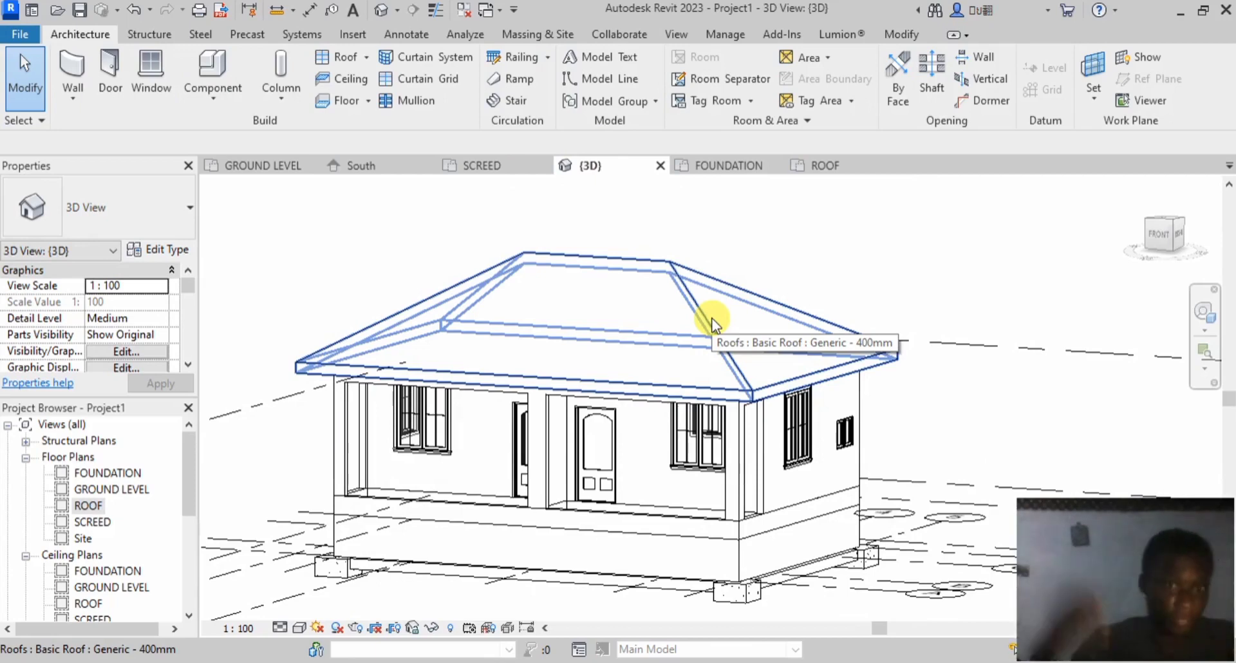
click(712, 319)
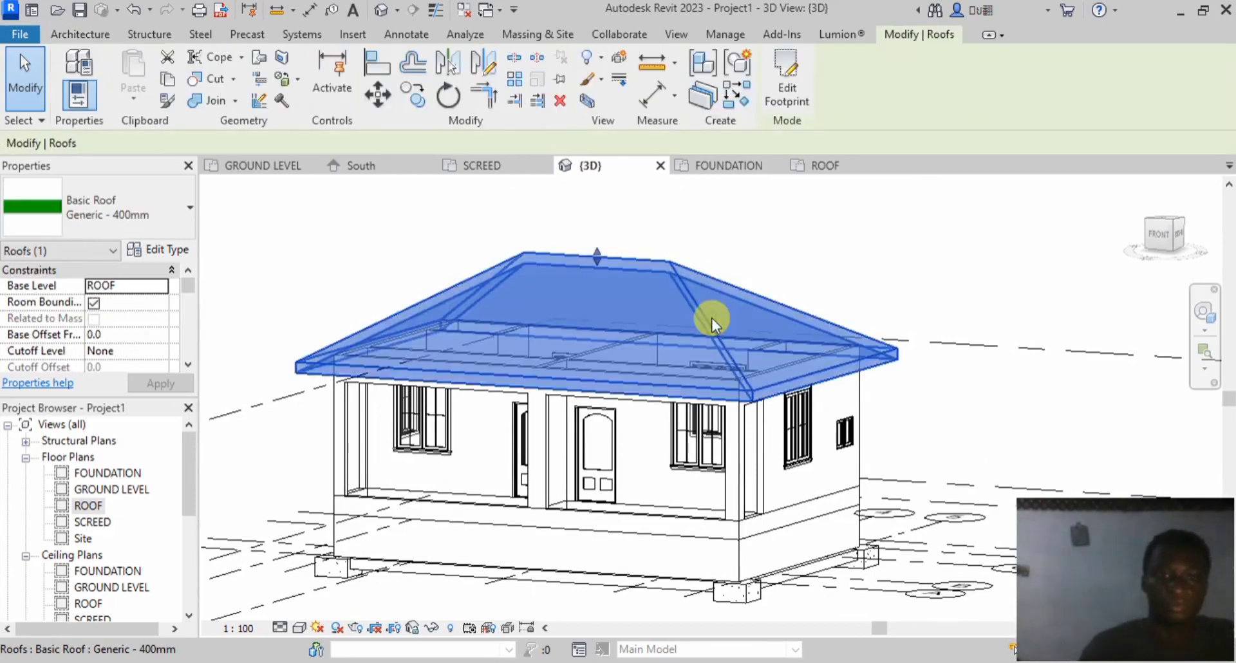
click(133, 98)
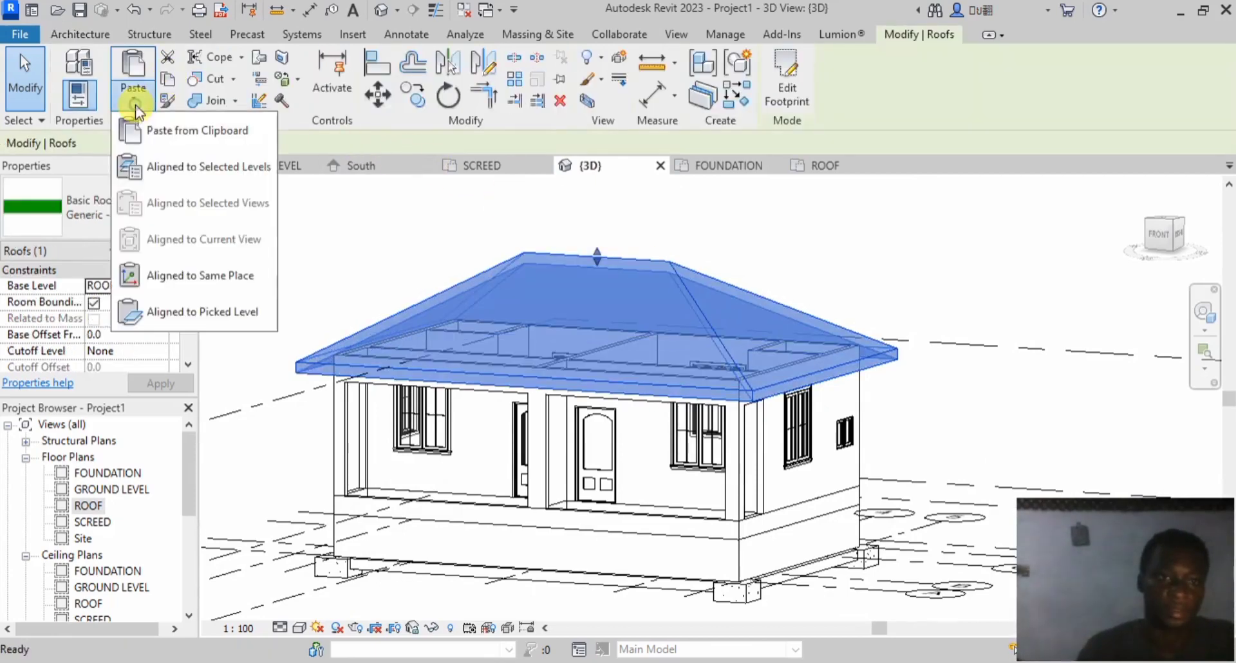
click(184, 277)
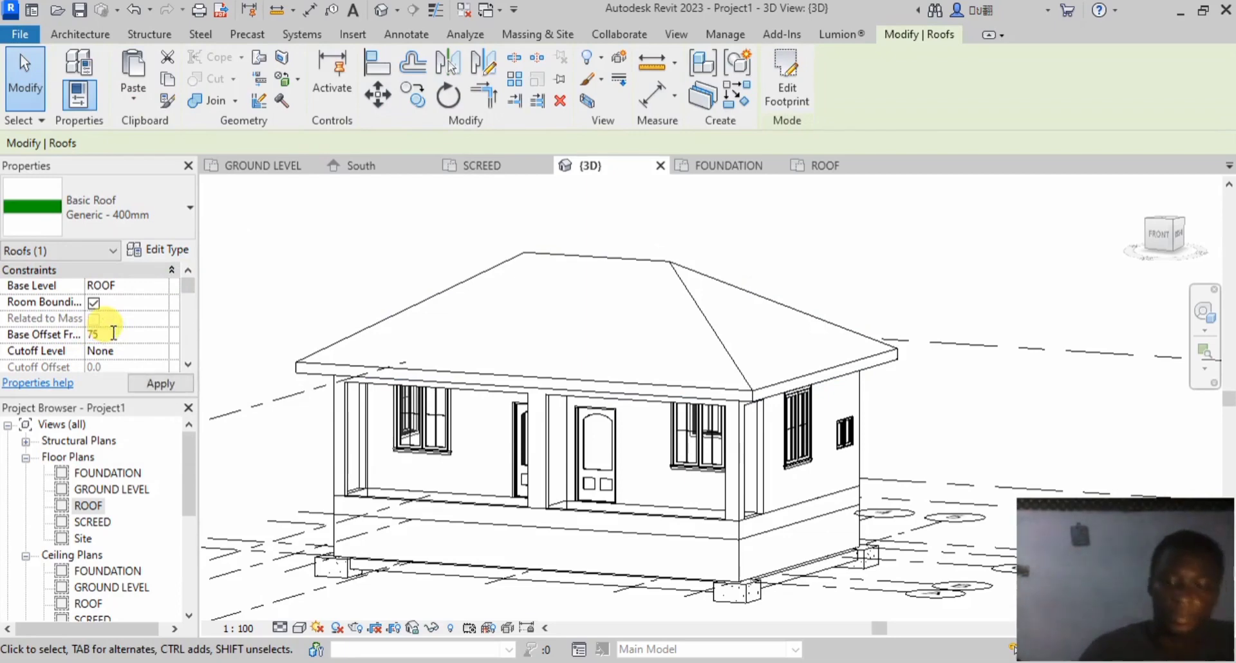
Step: Set the roof's Base Offset From Level to 75.0 and apply
click(113, 332)
click(171, 388)
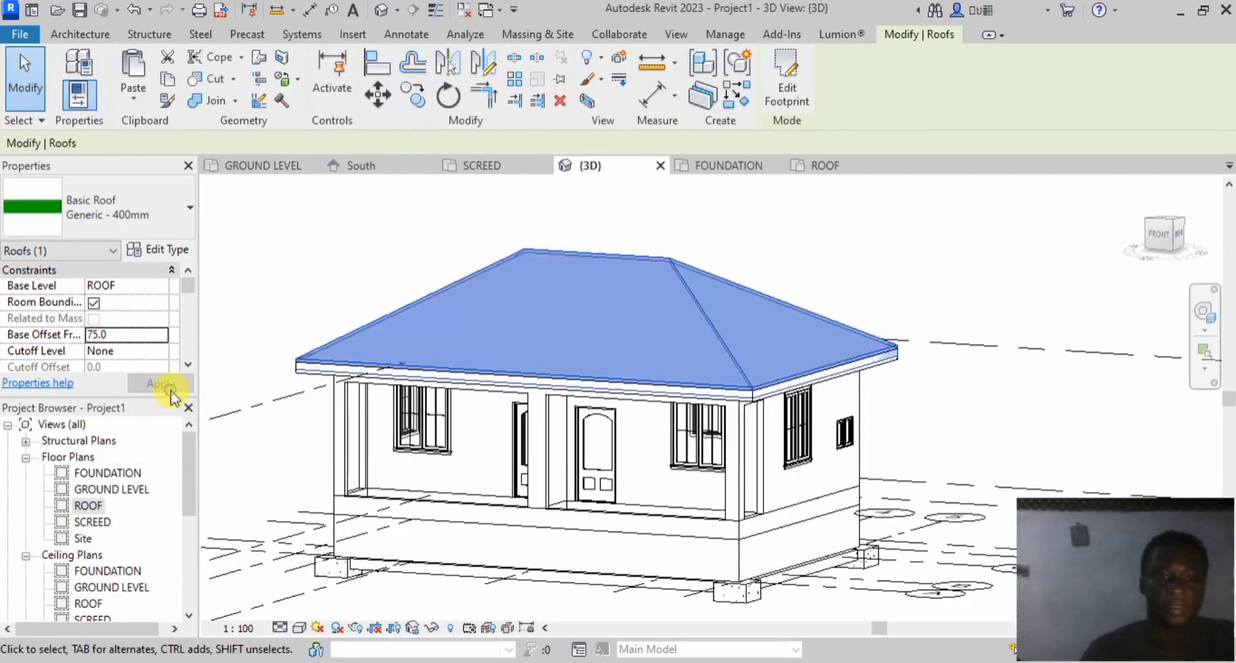
scroll(727, 376, up, 5)
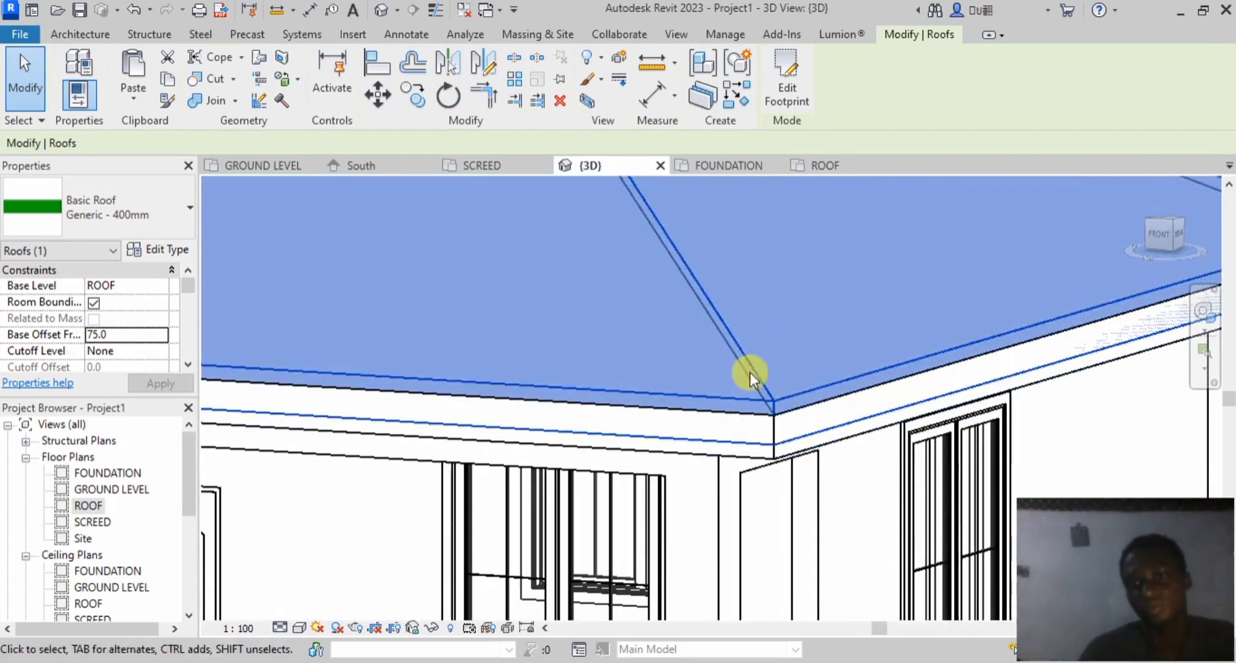
scroll(779, 489, down, 5)
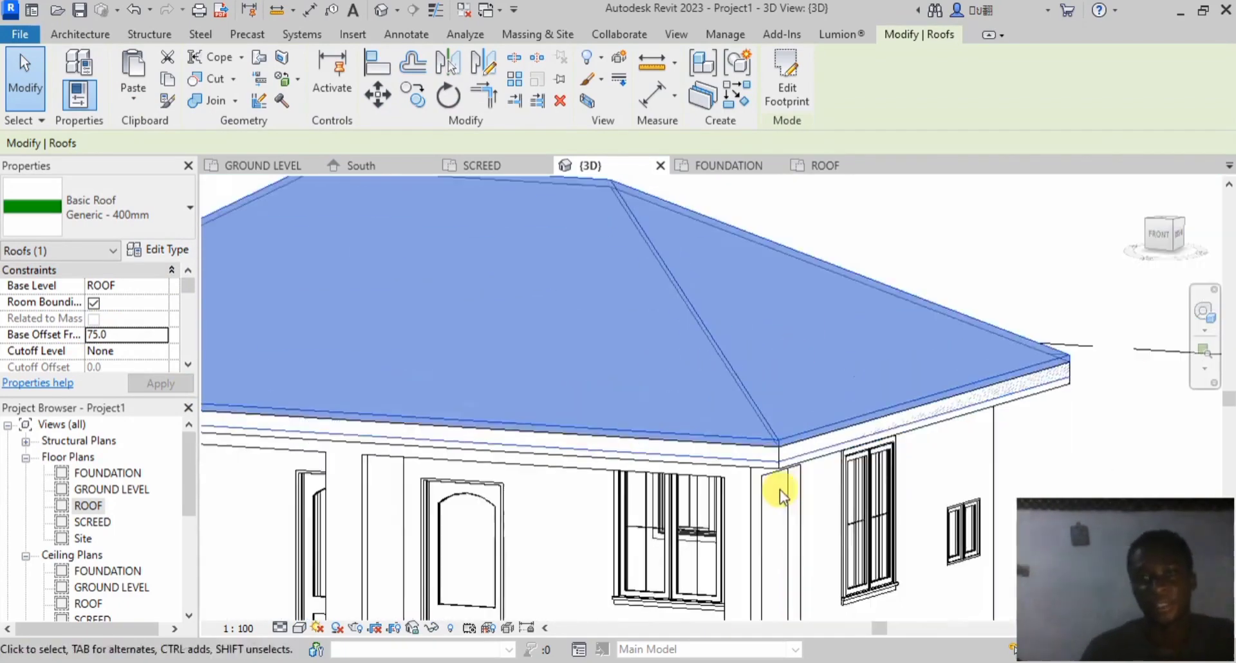
Step: Start a vertical opening on the roof and view the roof from directly above in 3D
click(80, 35)
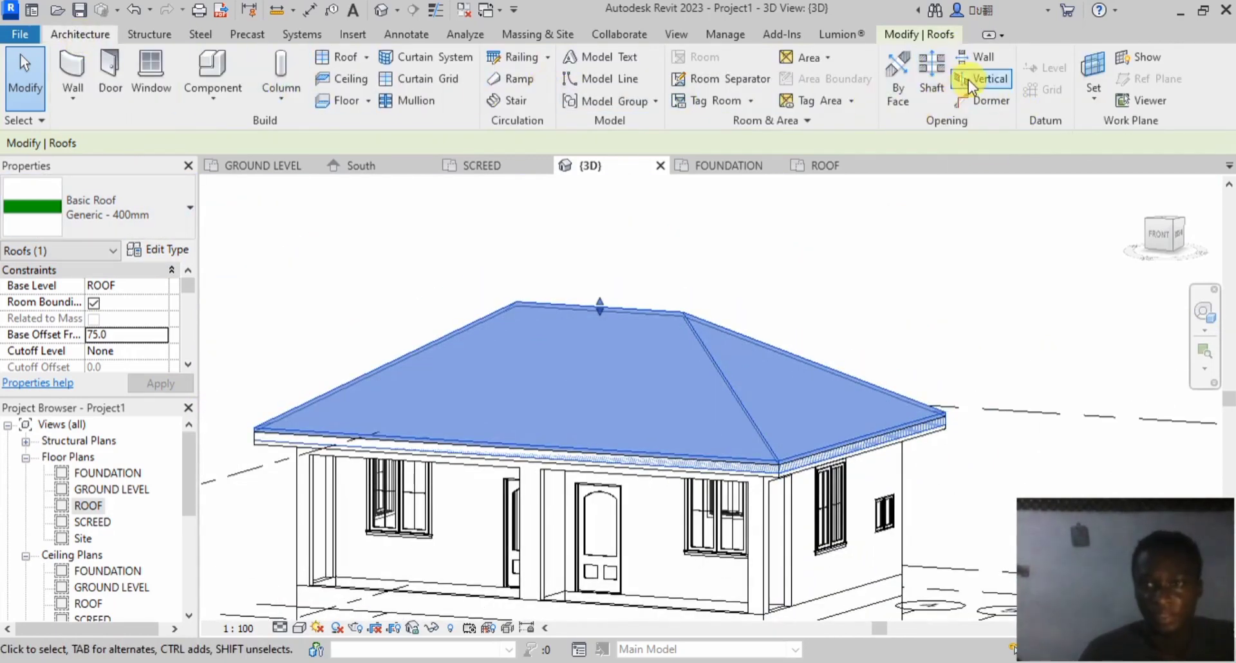
click(986, 78)
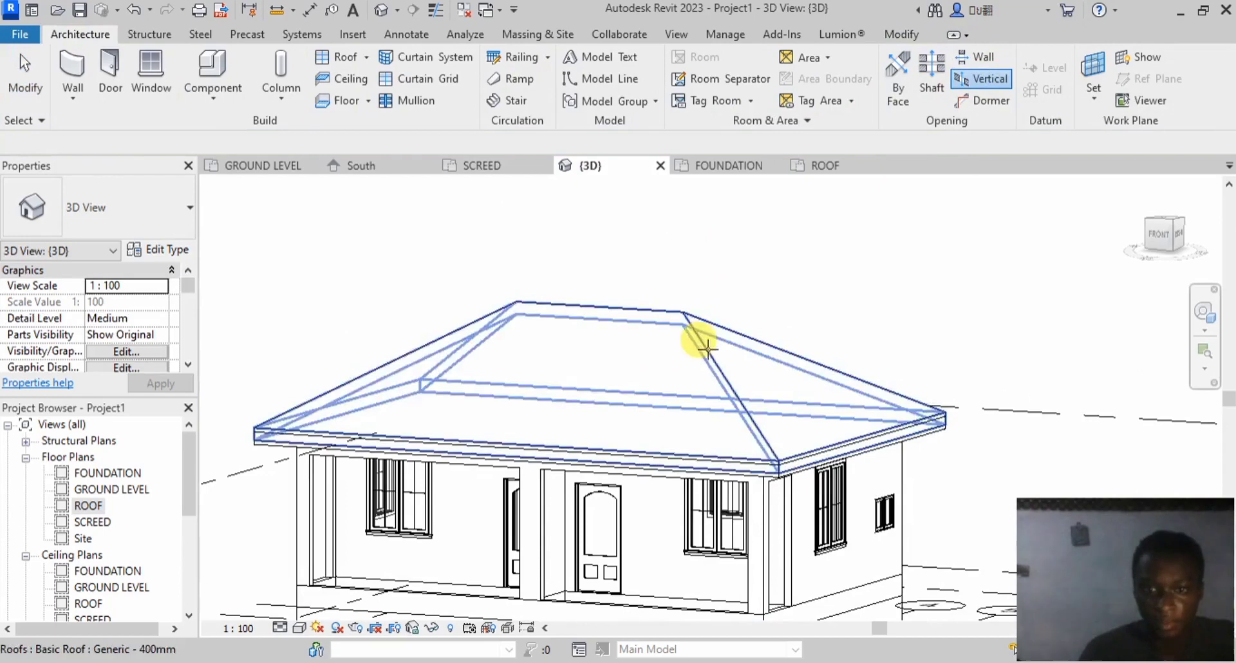
scroll(711, 357, up, 2)
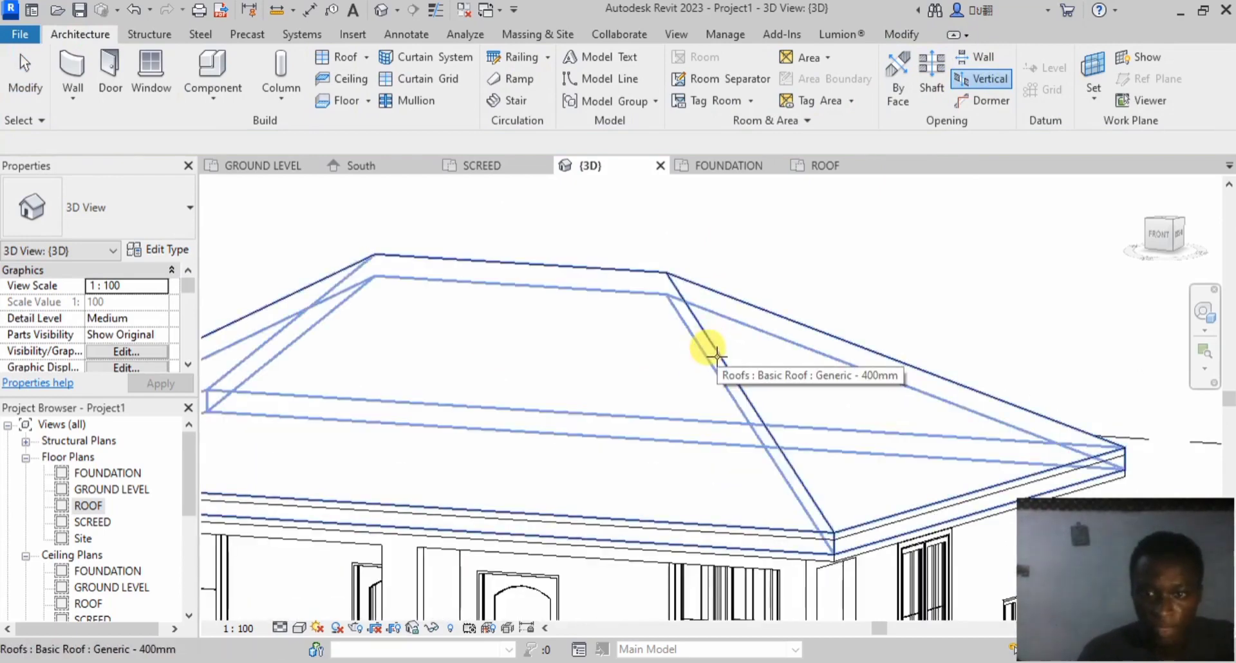
click(716, 354)
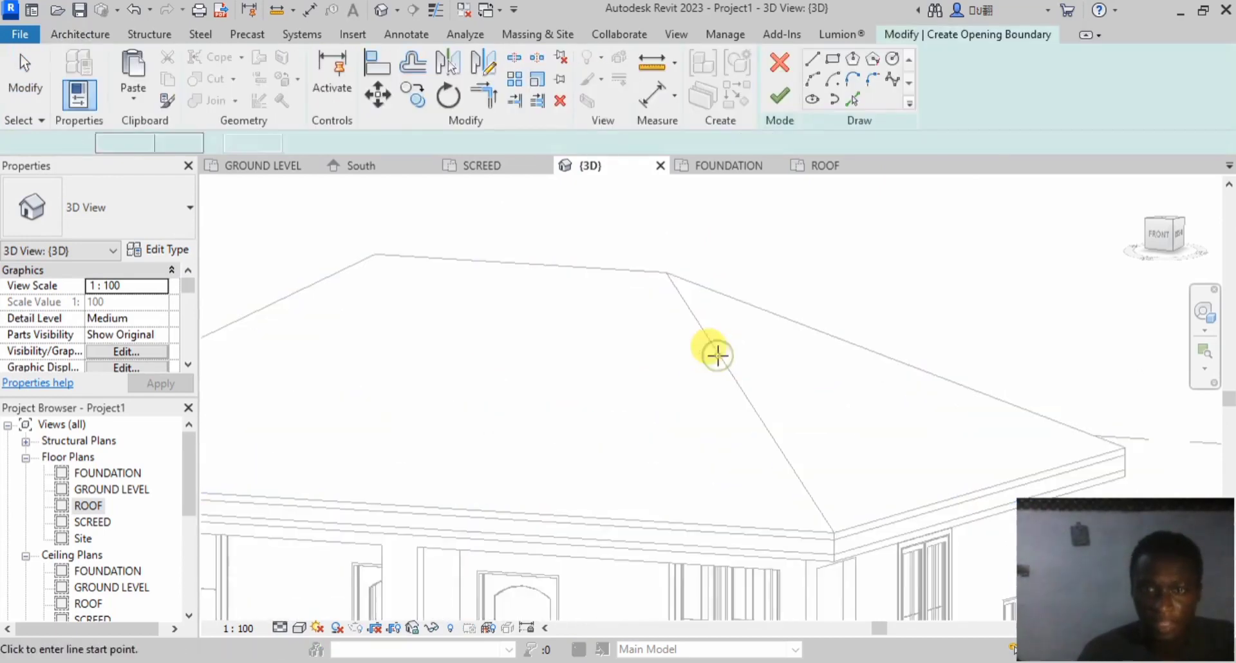
double_click(93, 506)
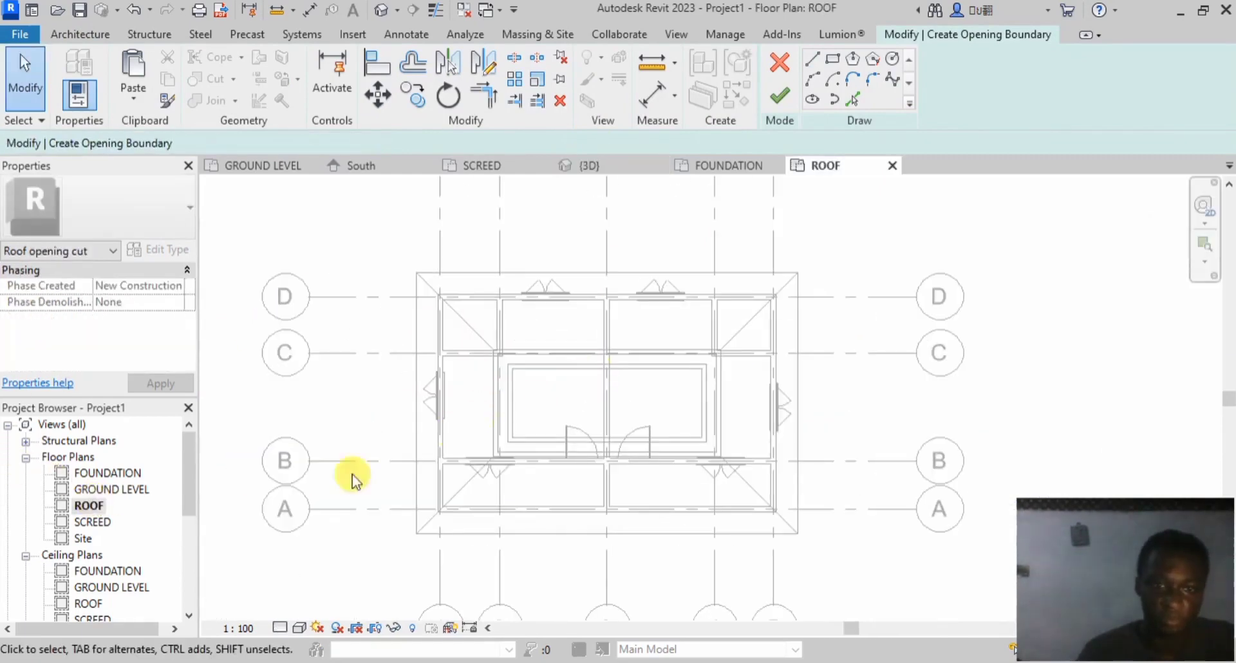
double_click(91, 522)
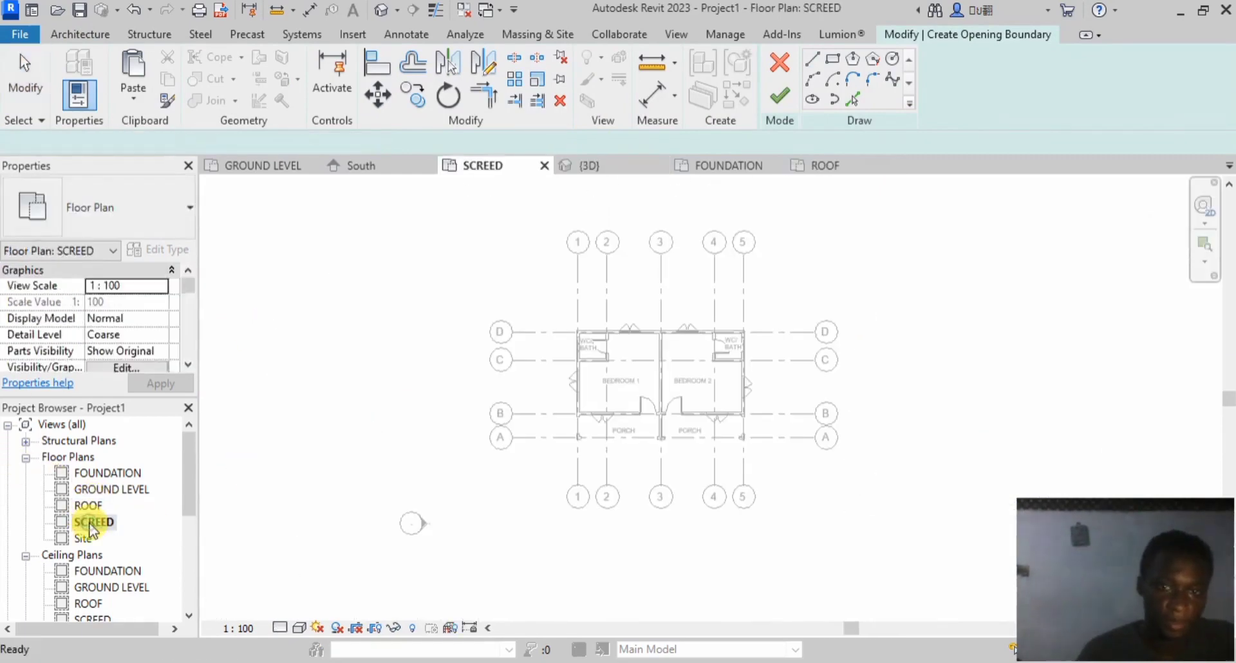
click(612, 166)
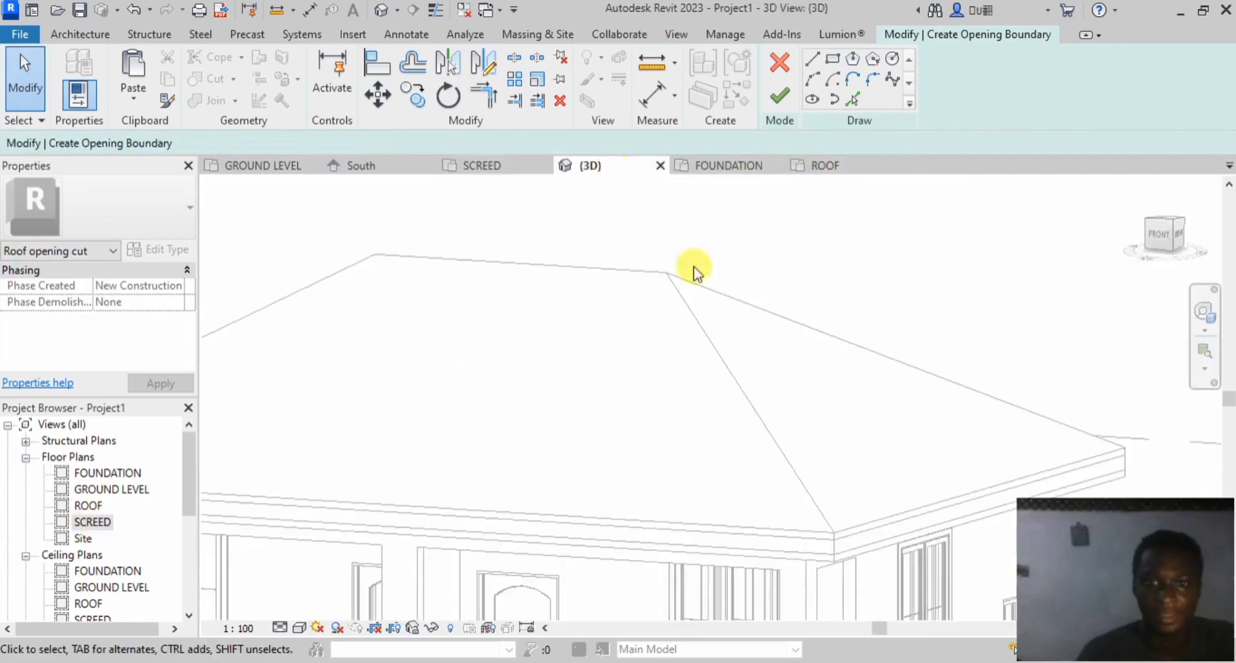
click(1203, 313)
drag(1048, 336, 1106, 302)
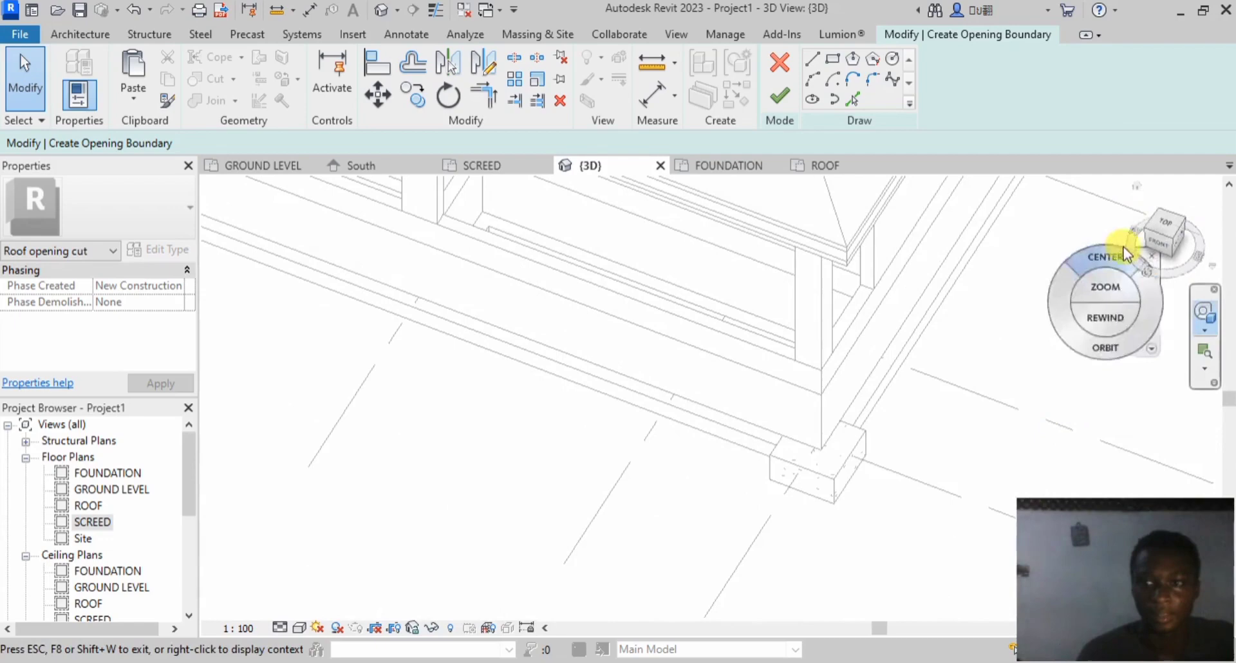
click(1165, 222)
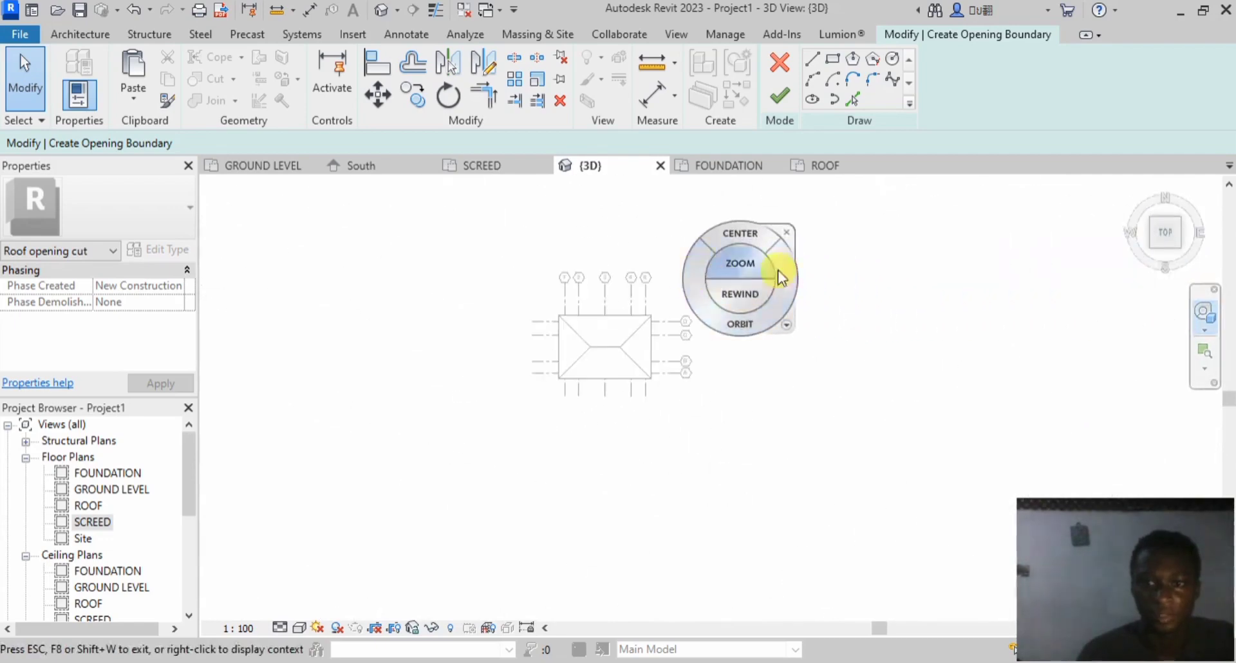
click(786, 232)
scroll(586, 335, up, 5)
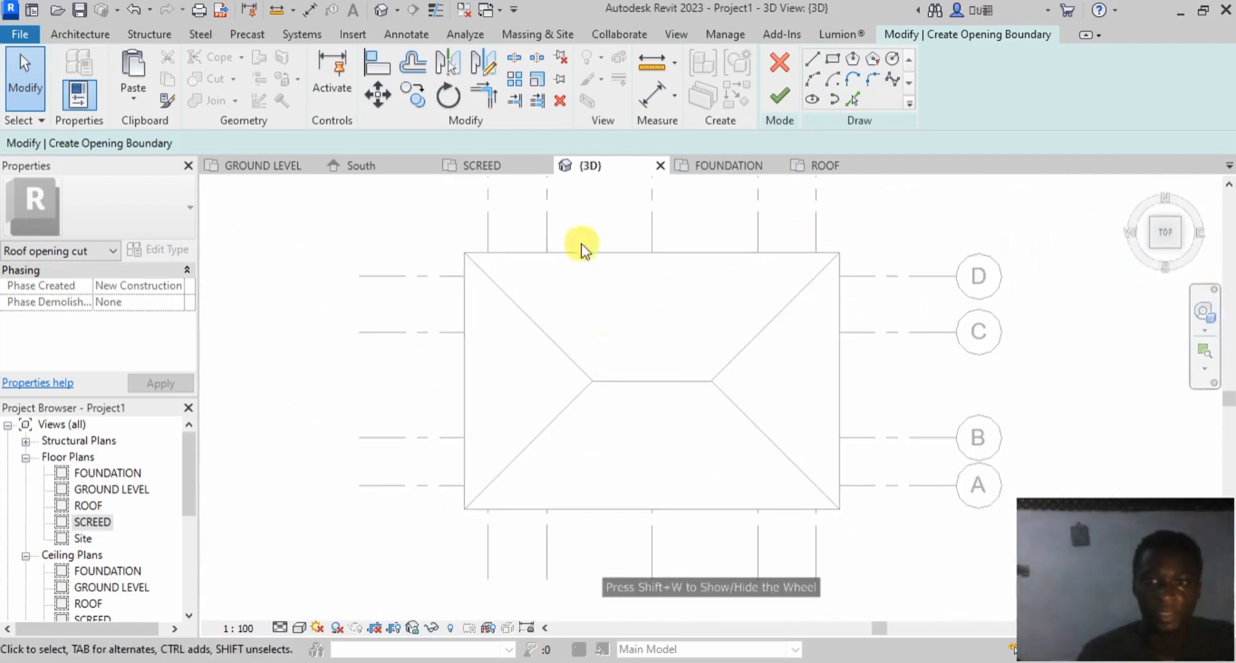
Step: Pick the four hip lines and the ridge line as opening boundary lines
click(851, 100)
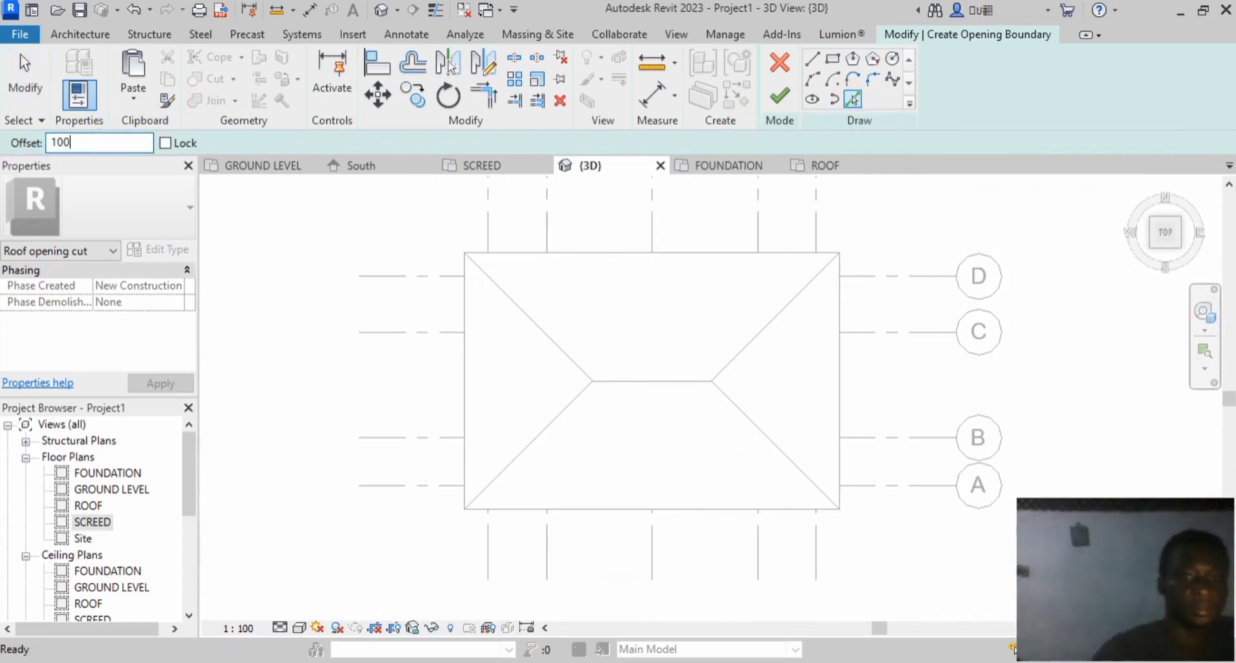
scroll(541, 347, up, 5)
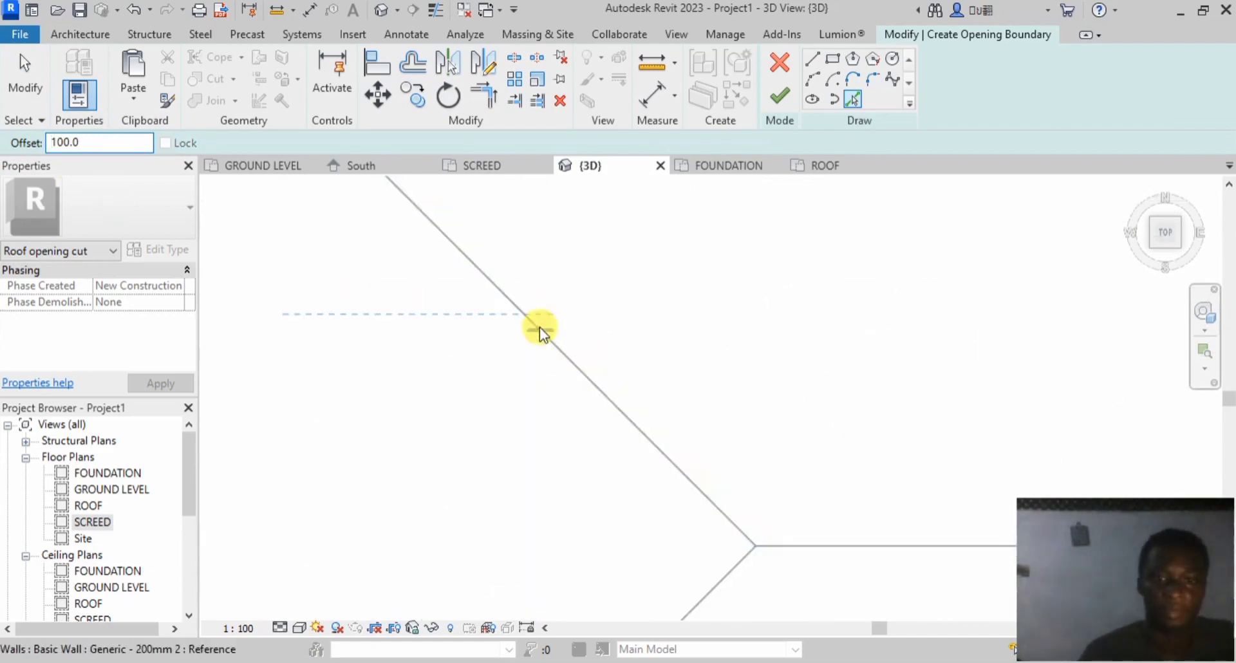
click(541, 337)
click(546, 322)
scroll(731, 470, down, 3)
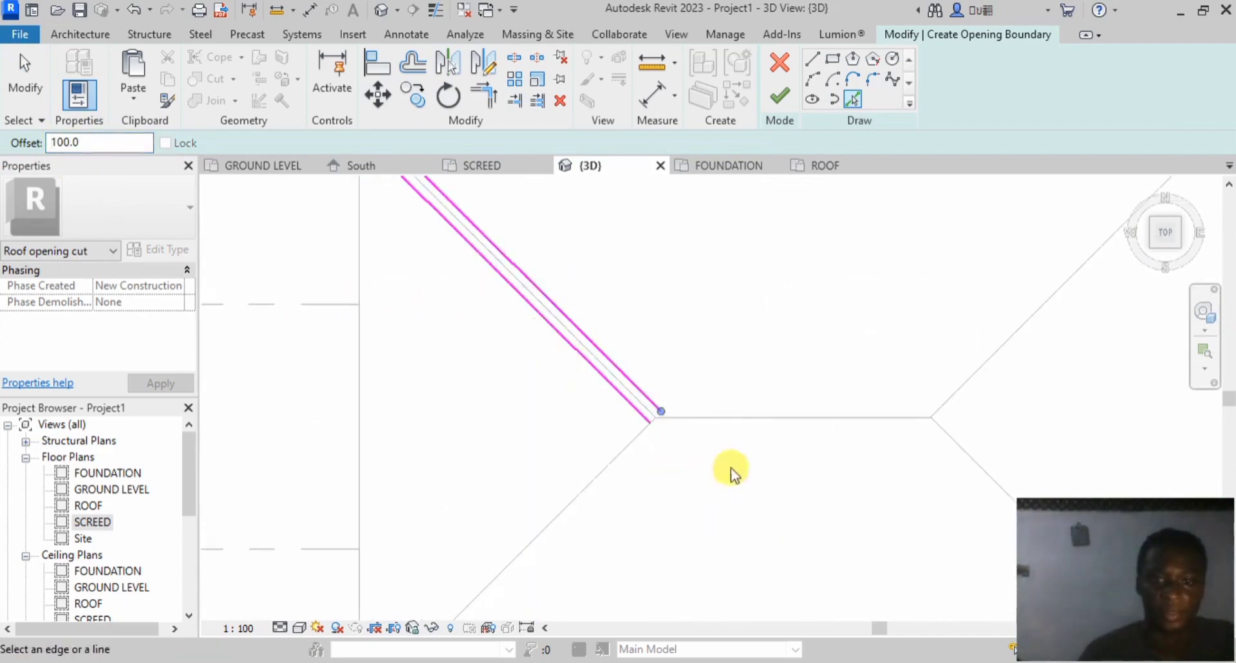
scroll(734, 457, up, 3)
click(751, 434)
scroll(617, 400, down, 3)
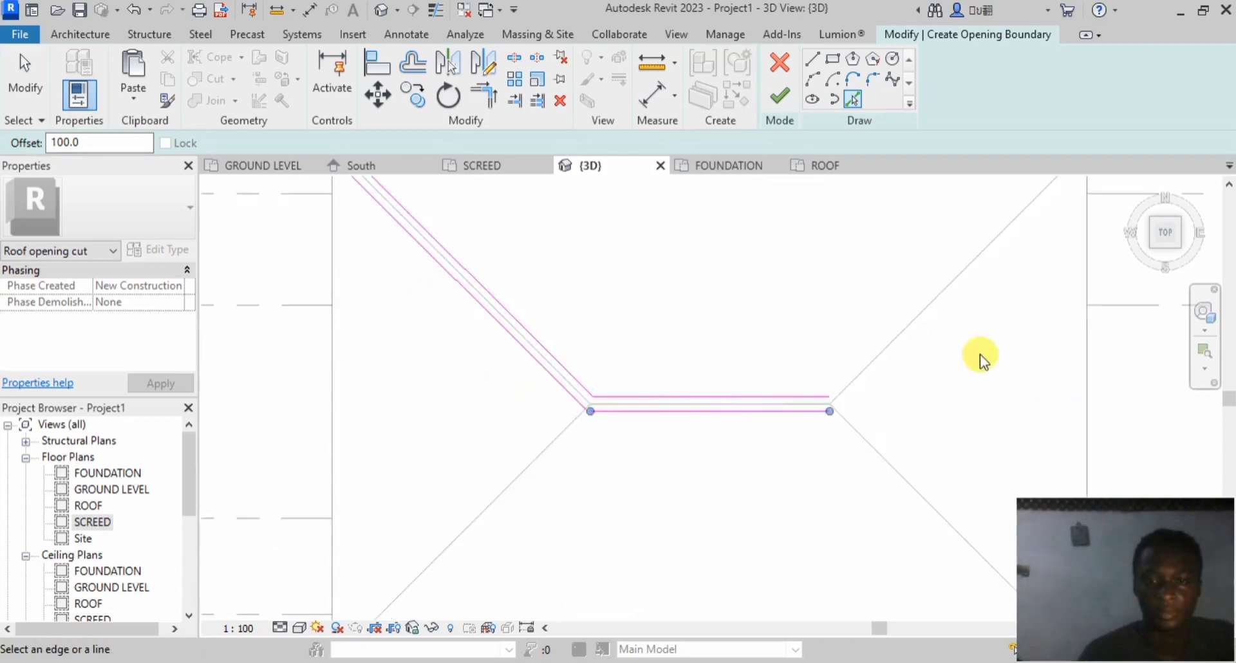
scroll(855, 325, up, 3)
click(855, 327)
scroll(748, 303, down, 3)
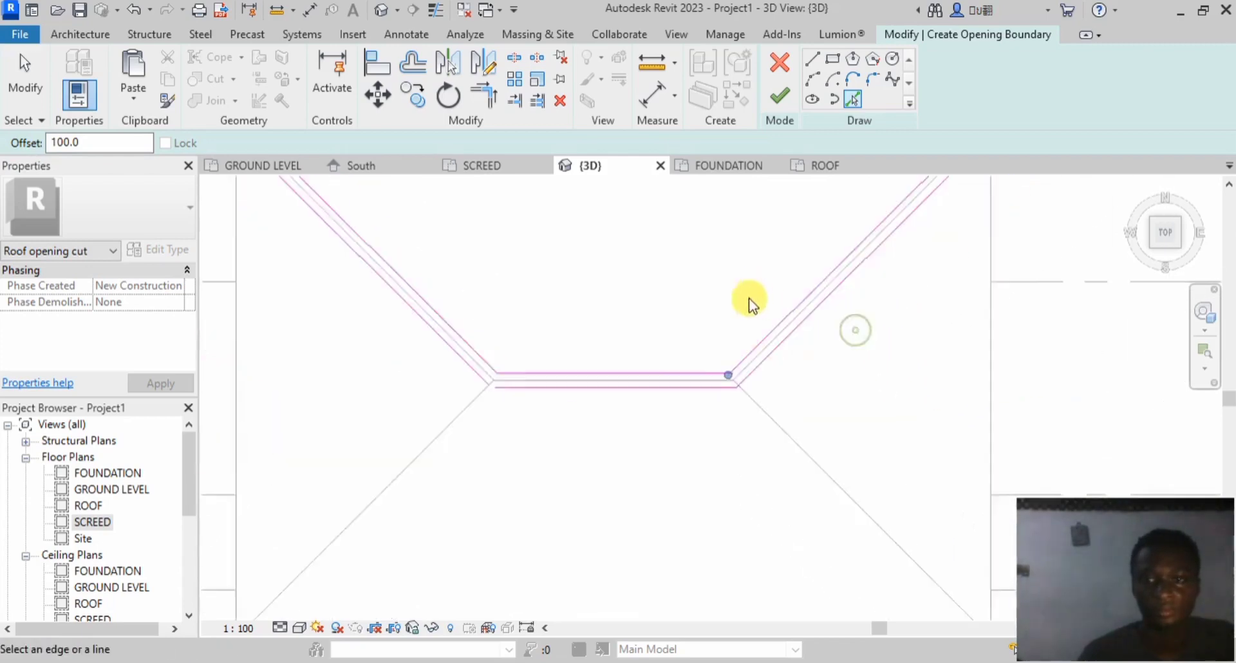
scroll(782, 395, up, 3)
click(739, 408)
scroll(759, 386, down, 3)
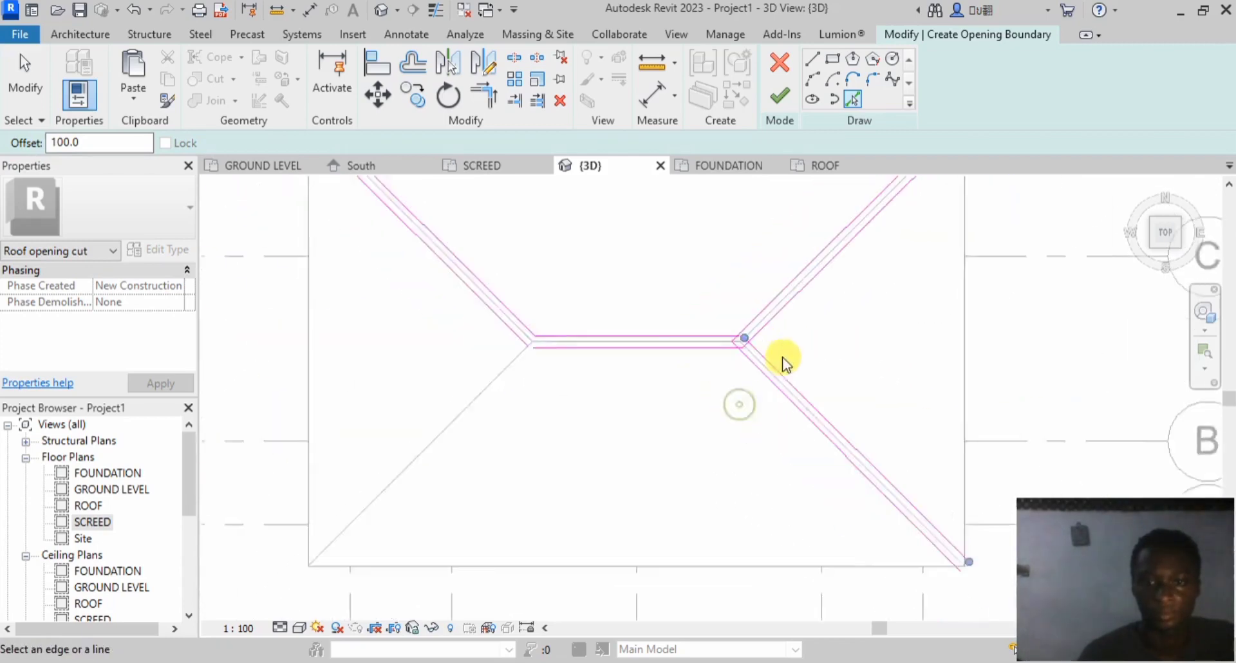
scroll(455, 400, up, 3)
click(618, 359)
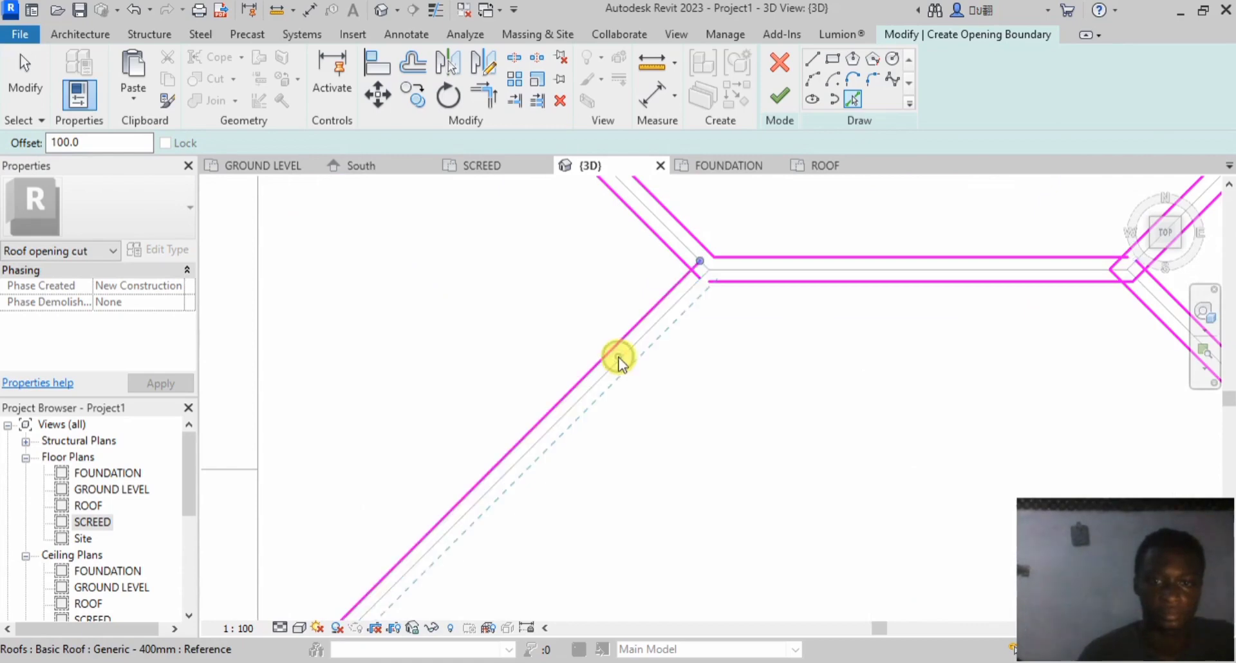
scroll(563, 353, down, 3)
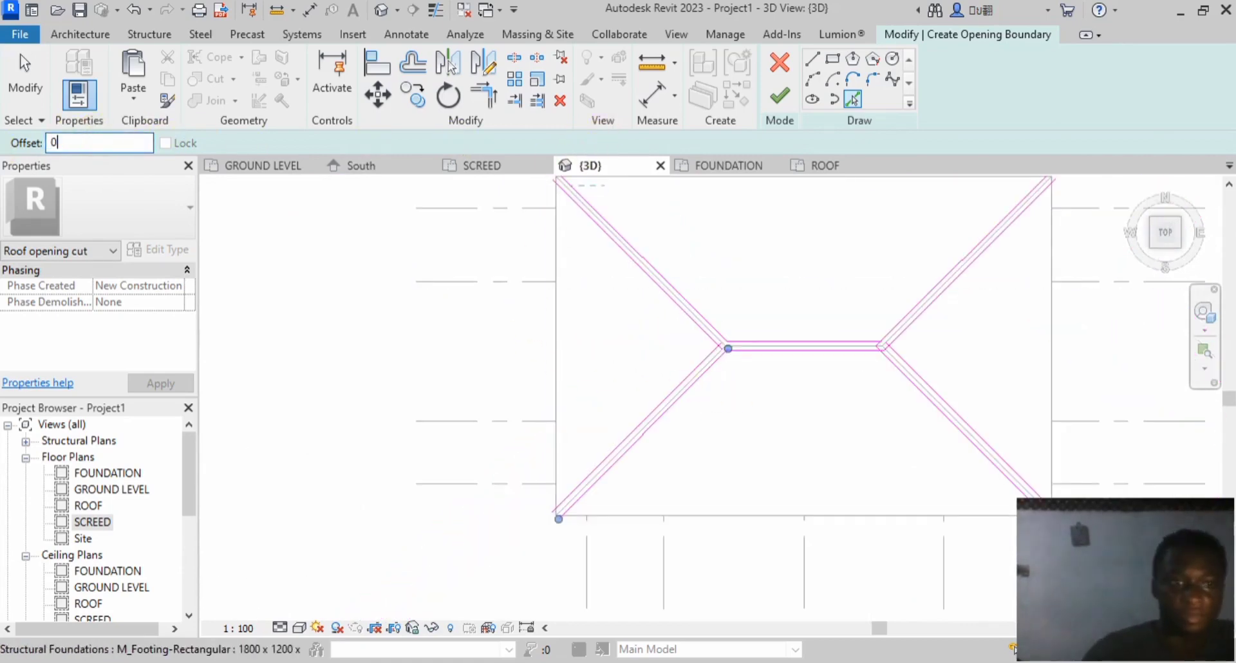
Step: Pick the left, bottom, right and top roof edges with 0.0 offset
click(555, 354)
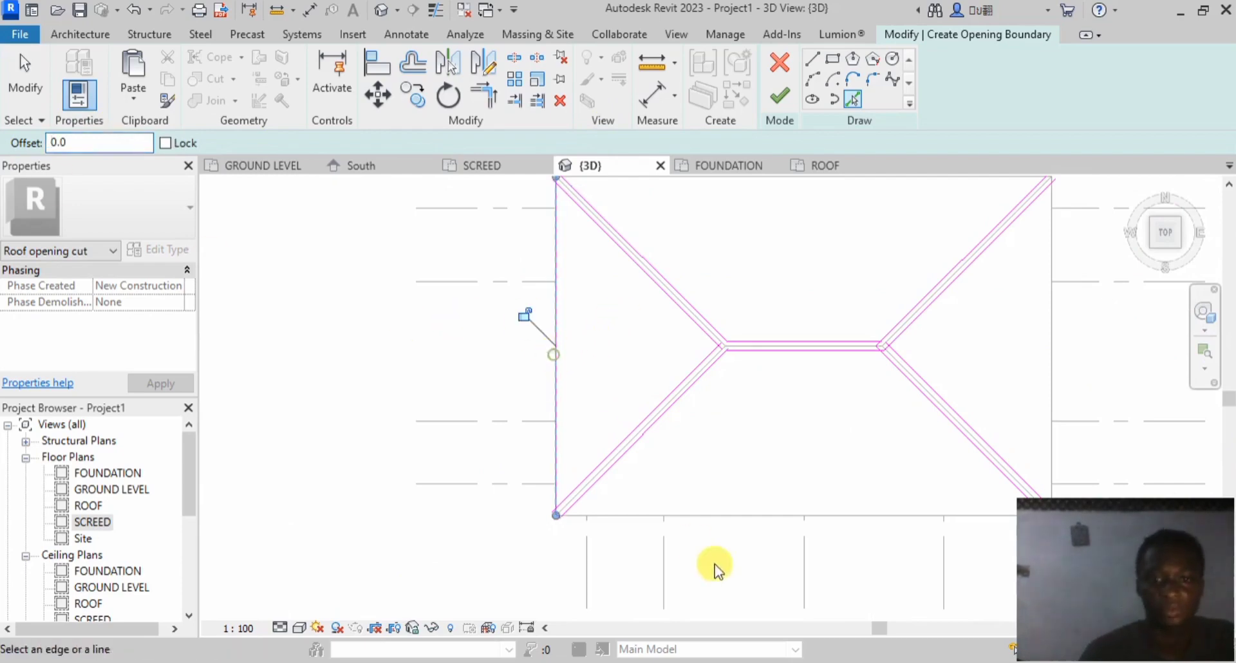
click(717, 517)
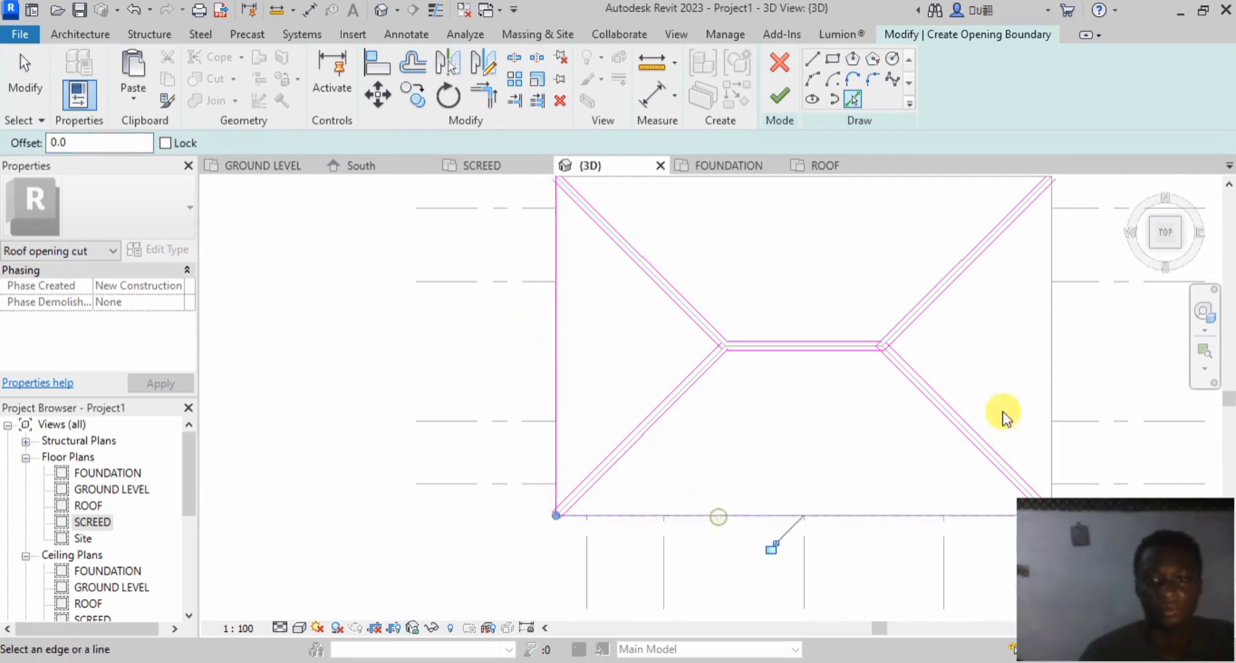
click(1045, 361)
scroll(792, 527, down, 2)
click(771, 298)
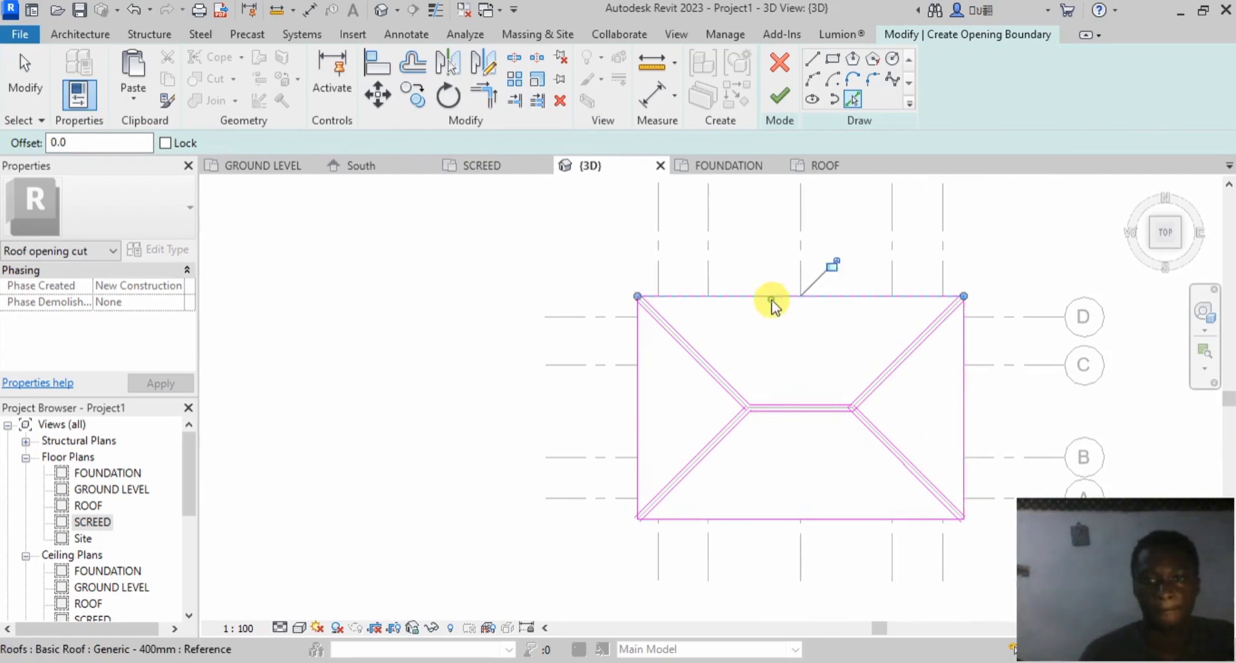
Step: Trim the hip diagonals to the outer boundary edges at all four roof corners
click(483, 95)
scroll(674, 300, up, 2)
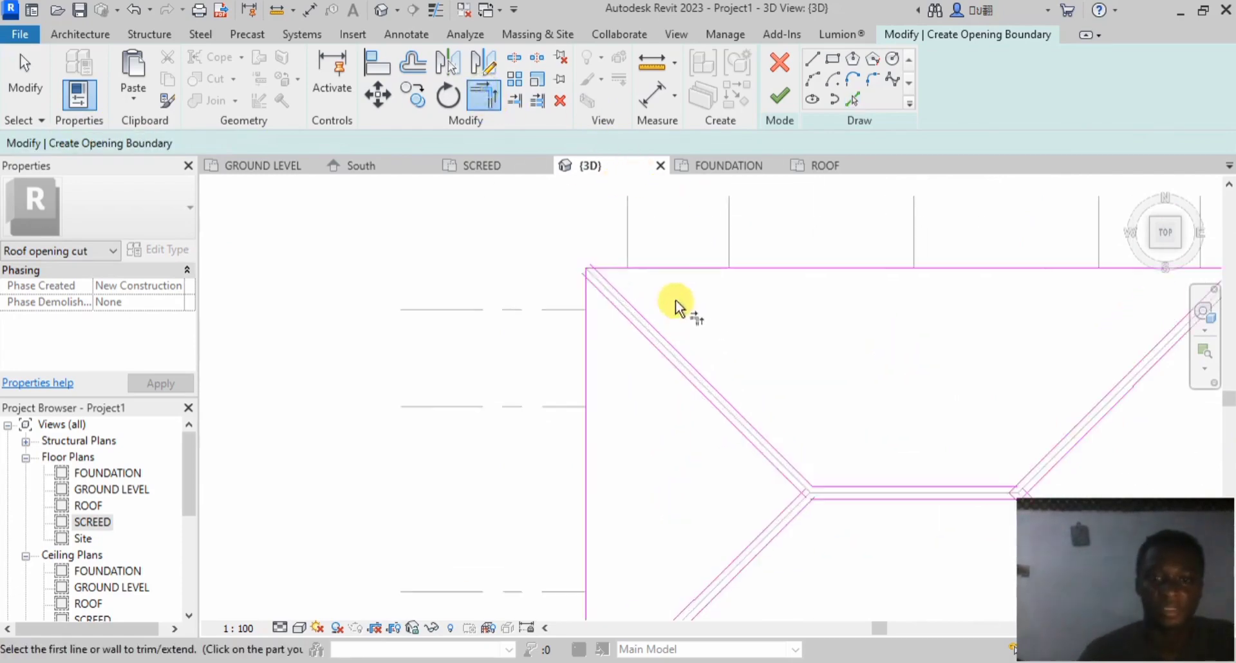
scroll(635, 281, up, 2)
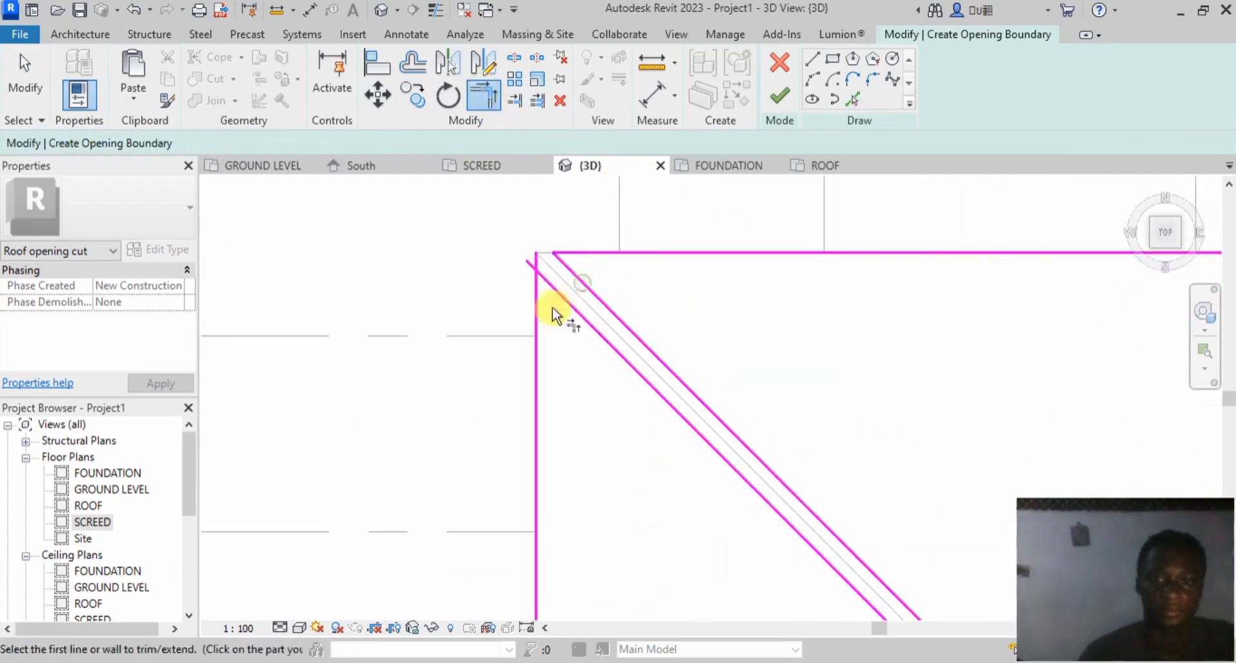
click(576, 313)
click(534, 319)
scroll(523, 249, down, 2)
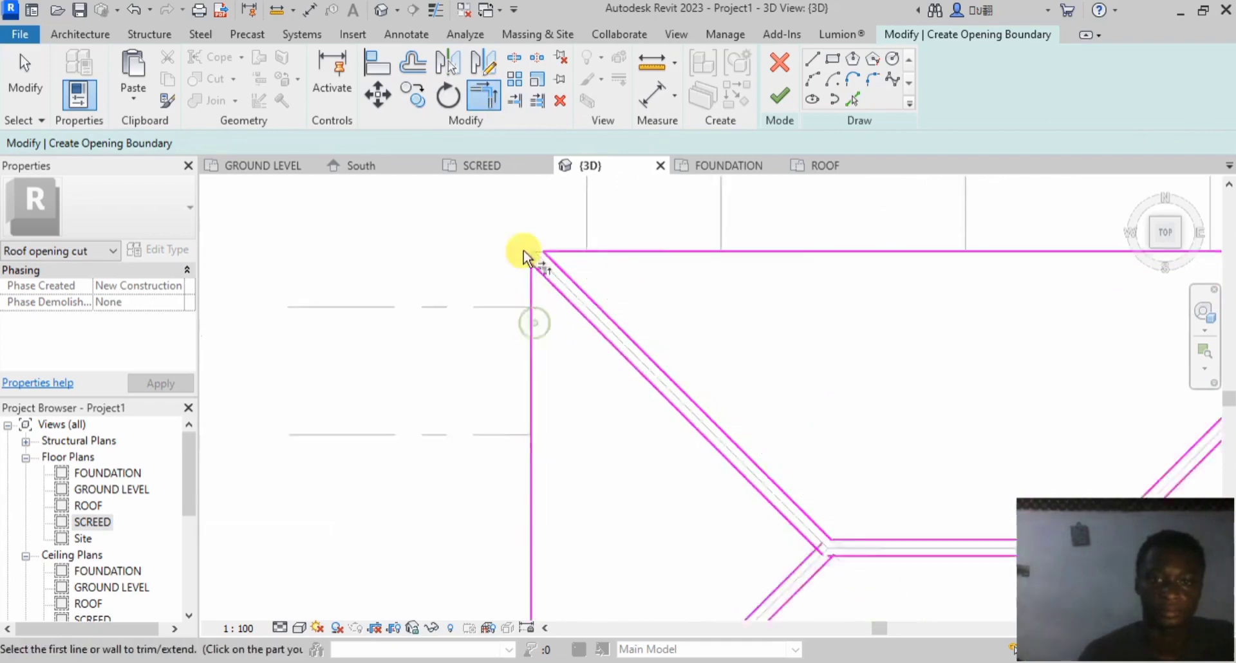
scroll(523, 249, down, 3)
scroll(556, 438, up, 4)
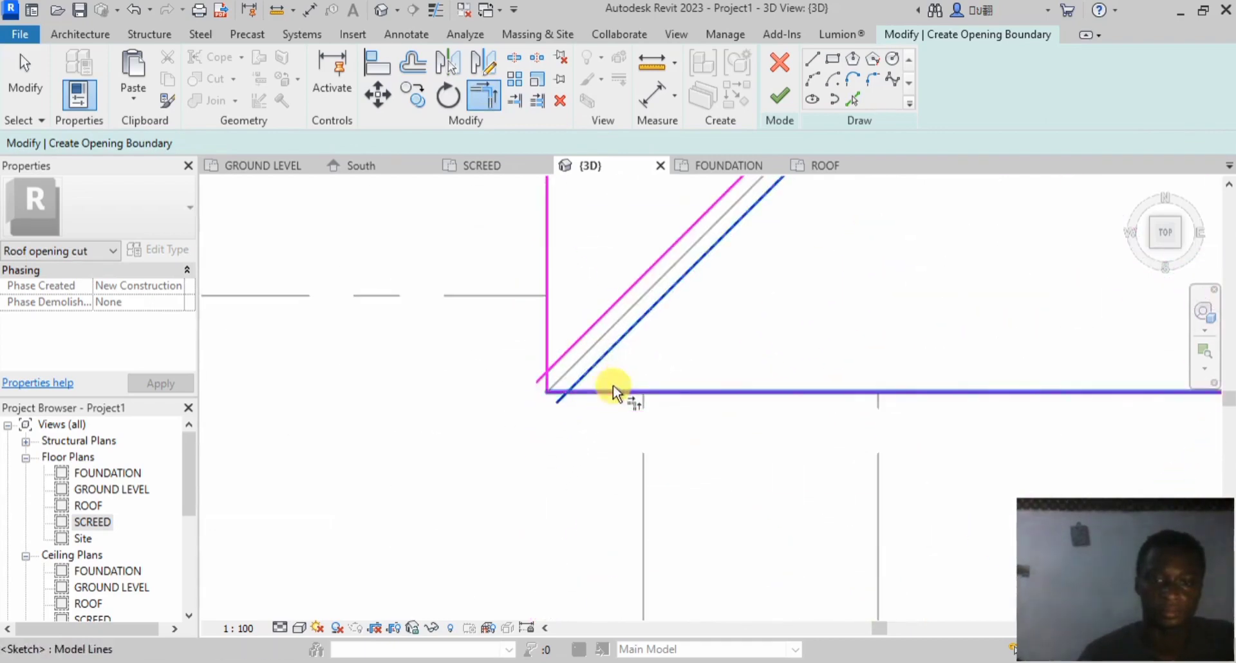
click(582, 346)
click(550, 323)
scroll(443, 412, down, 3)
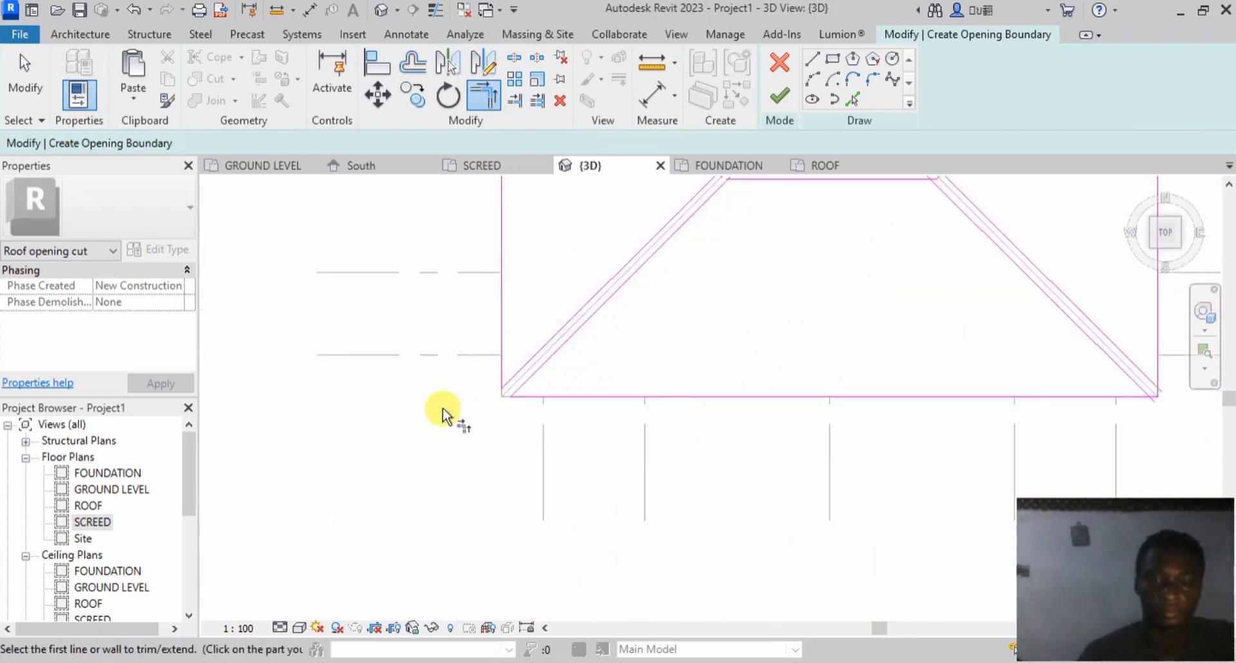
scroll(856, 422, down, 2)
scroll(745, 392, up, 5)
click(692, 405)
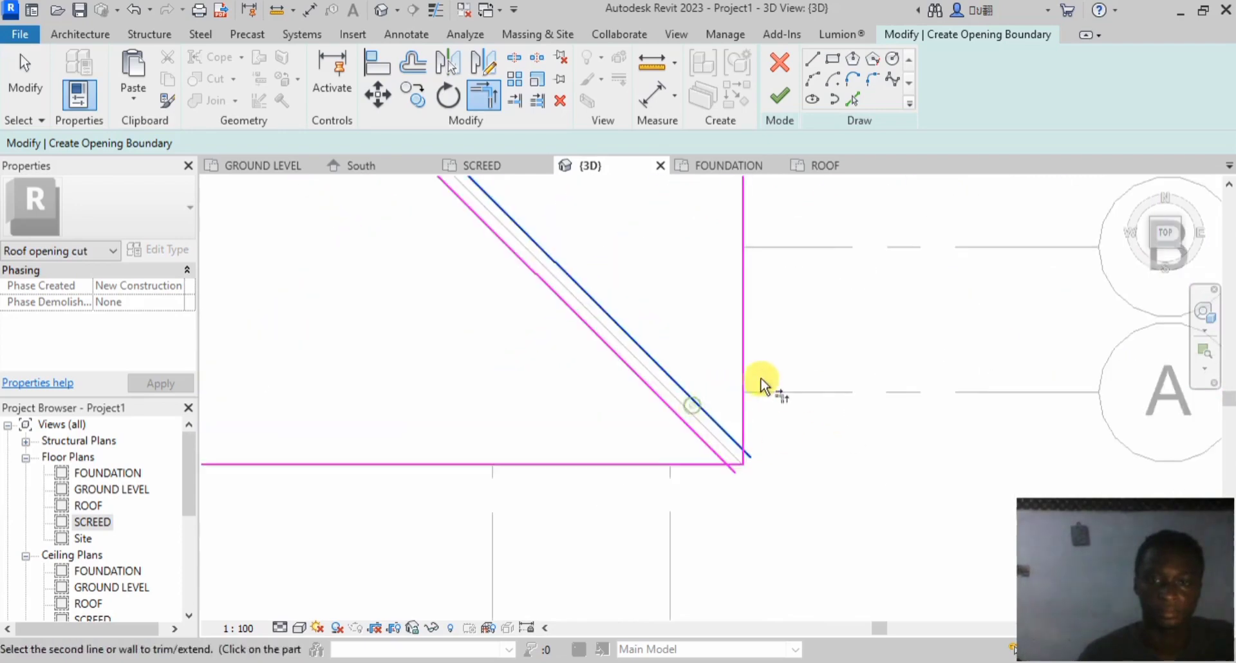
click(741, 366)
click(676, 414)
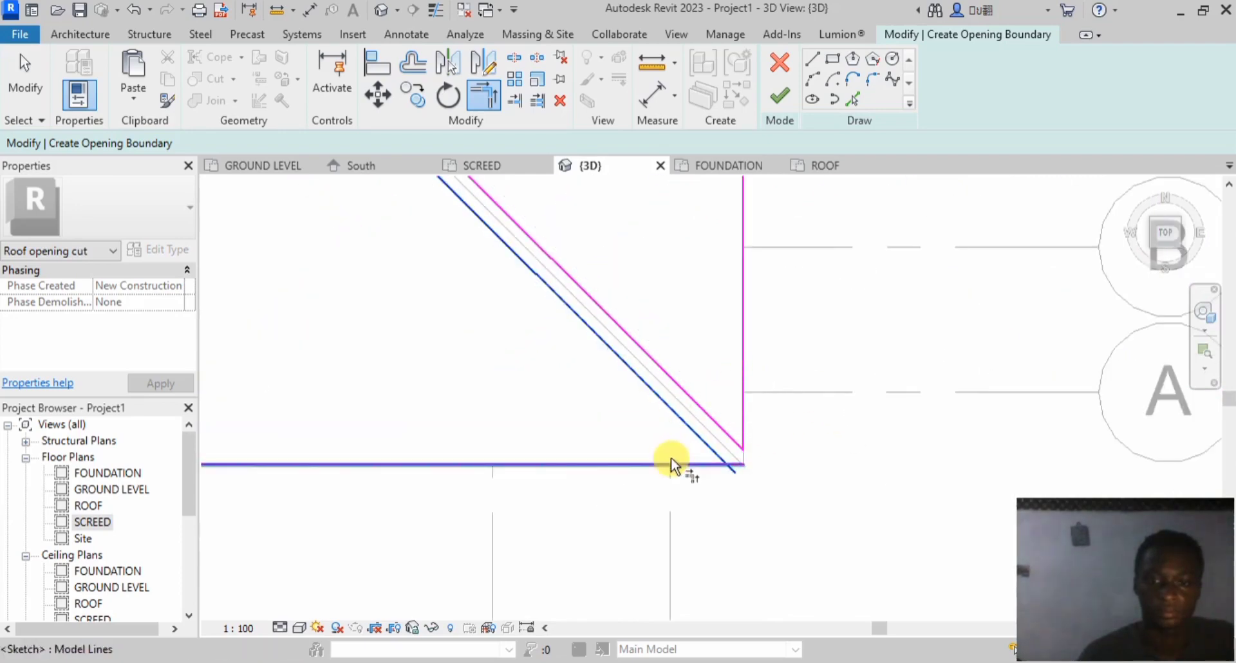
click(671, 459)
scroll(726, 524, down, 3)
scroll(711, 297, up, 5)
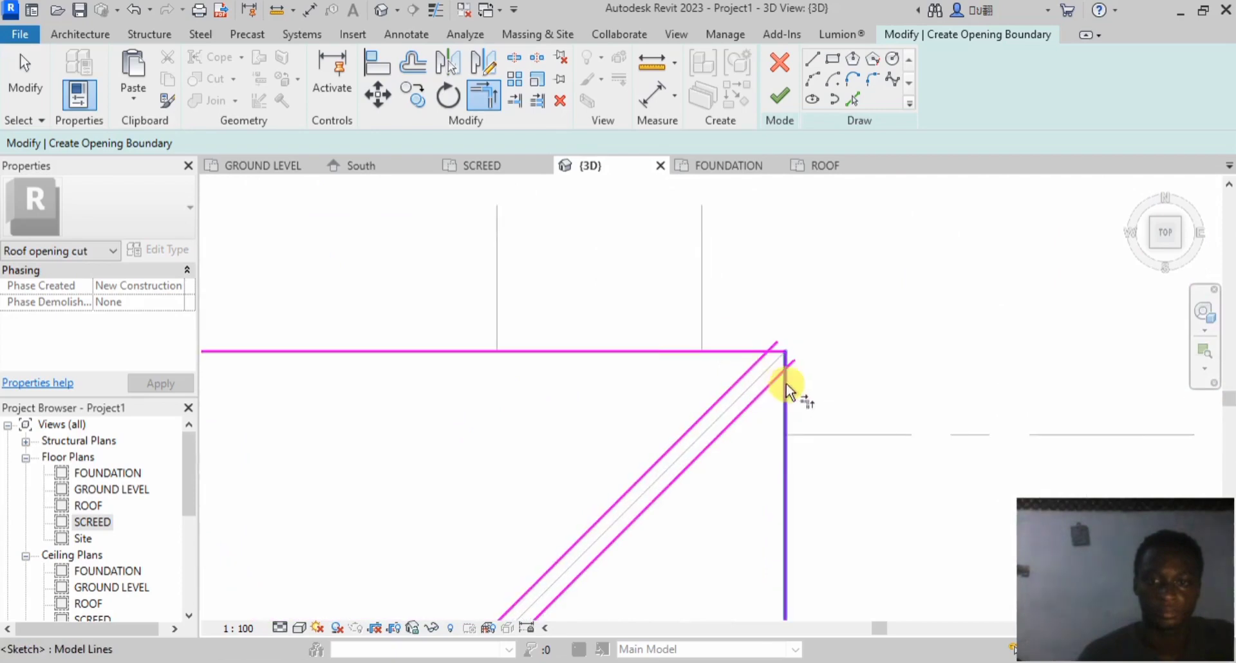
click(785, 383)
click(766, 385)
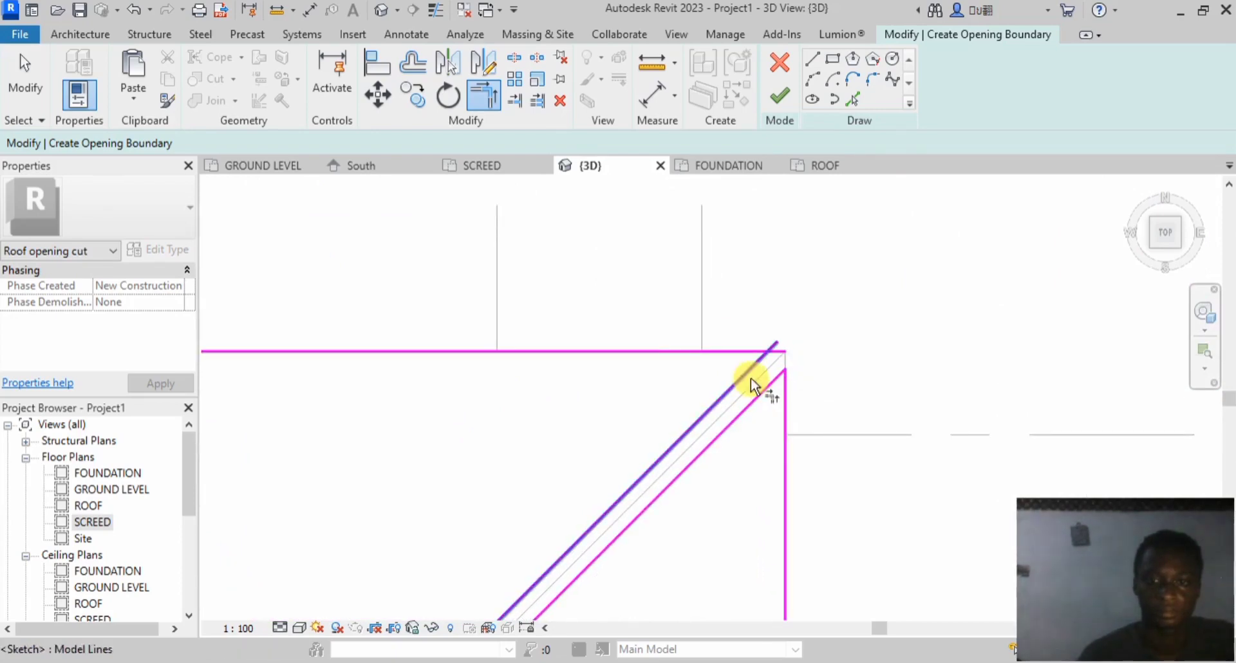
click(750, 377)
click(738, 353)
scroll(841, 350, down, 5)
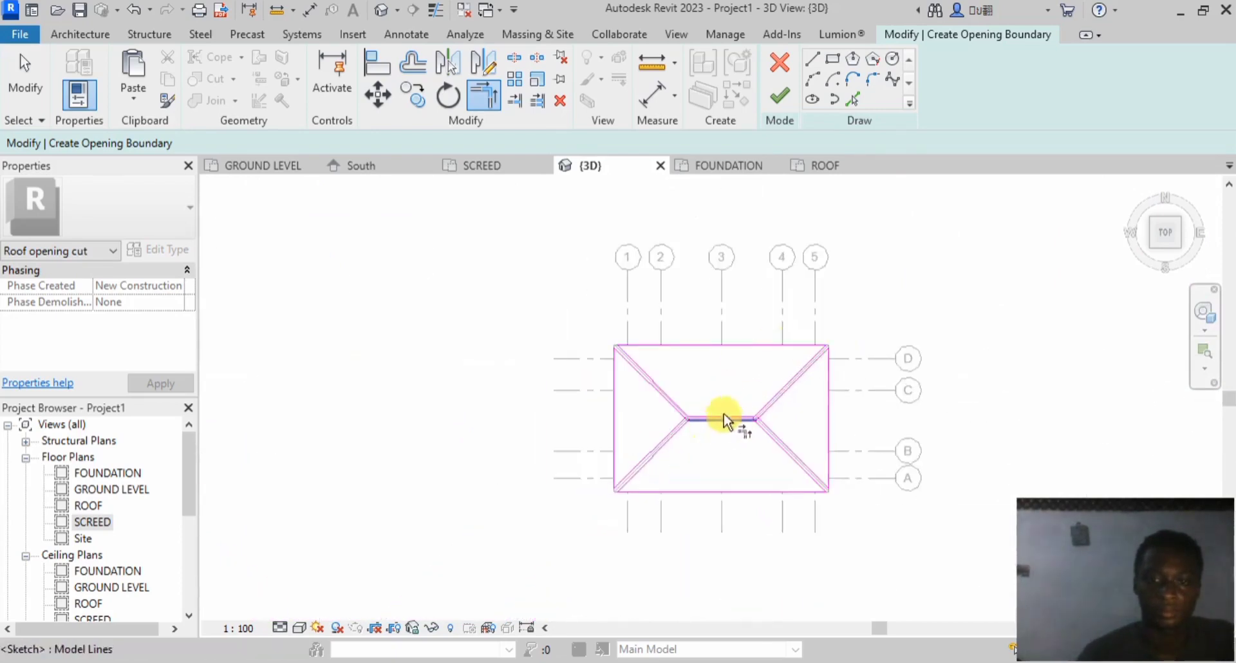
scroll(701, 425, up, 5)
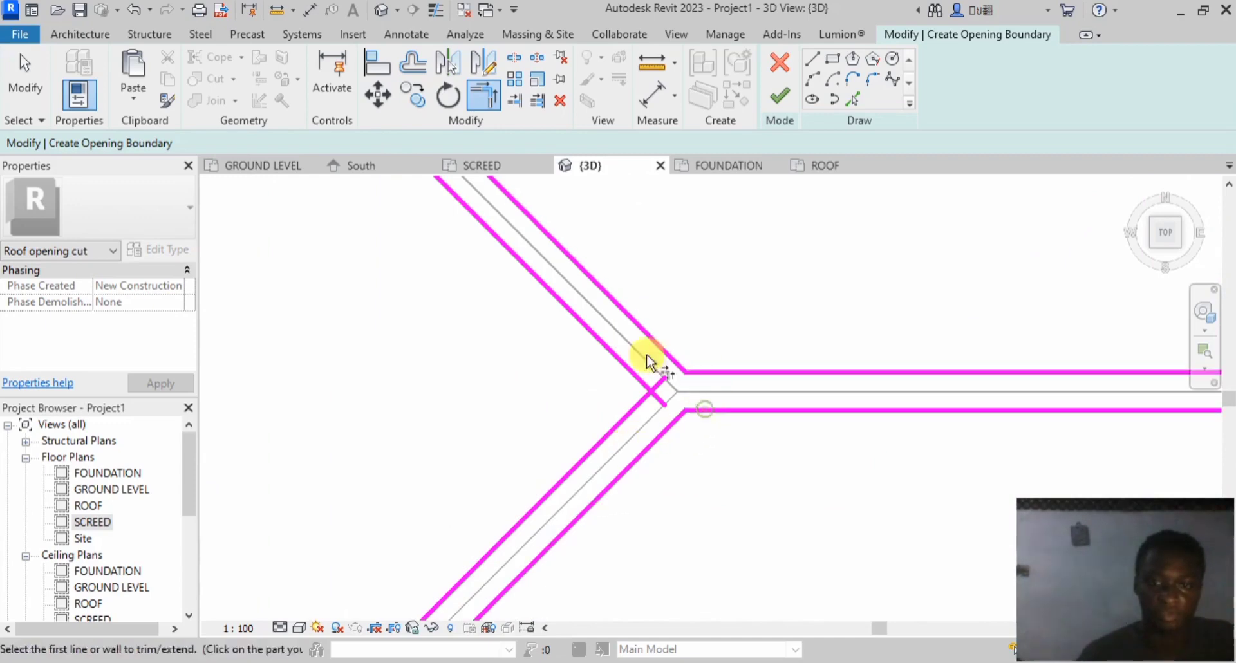
Step: Trim the hip lines into clean corners where they meet the ridge lines
click(601, 356)
click(634, 410)
scroll(532, 364, down, 5)
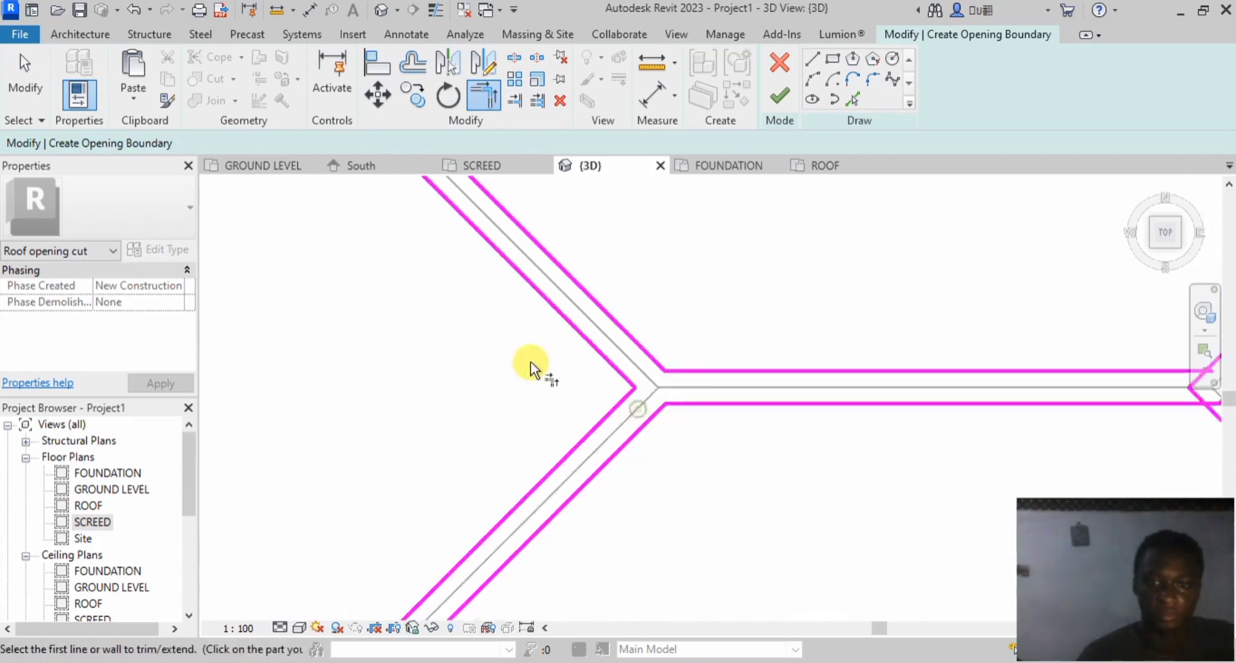
scroll(694, 349, up, 5)
click(635, 364)
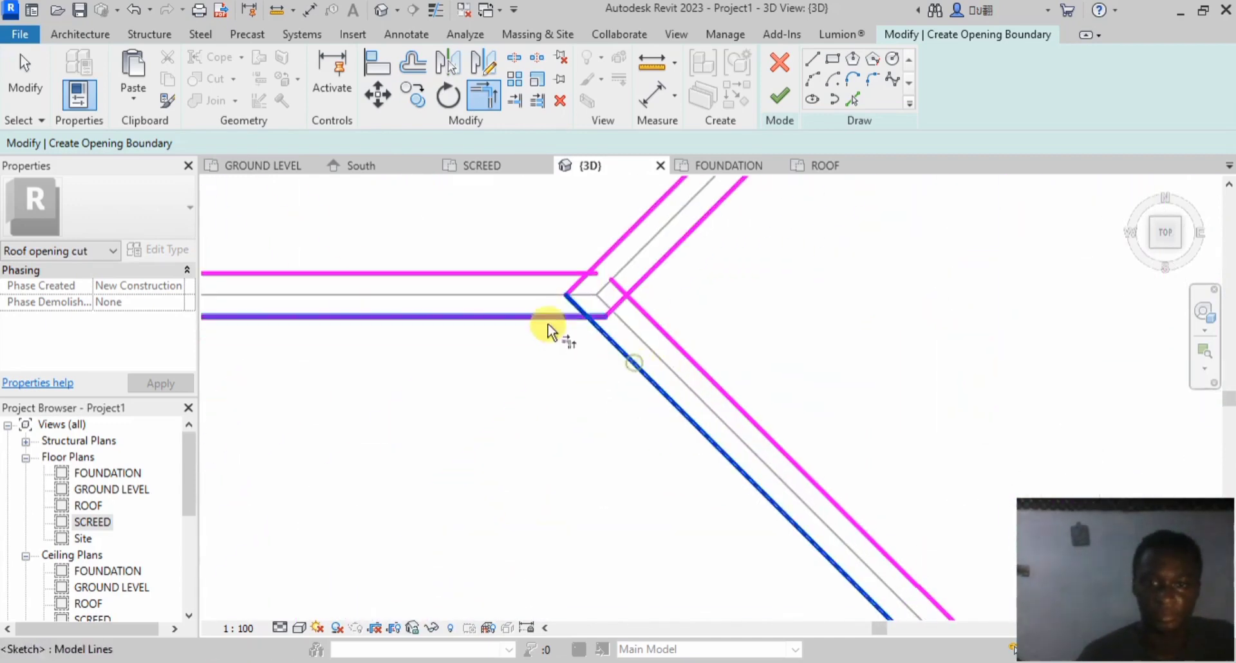
click(546, 322)
click(658, 288)
click(655, 319)
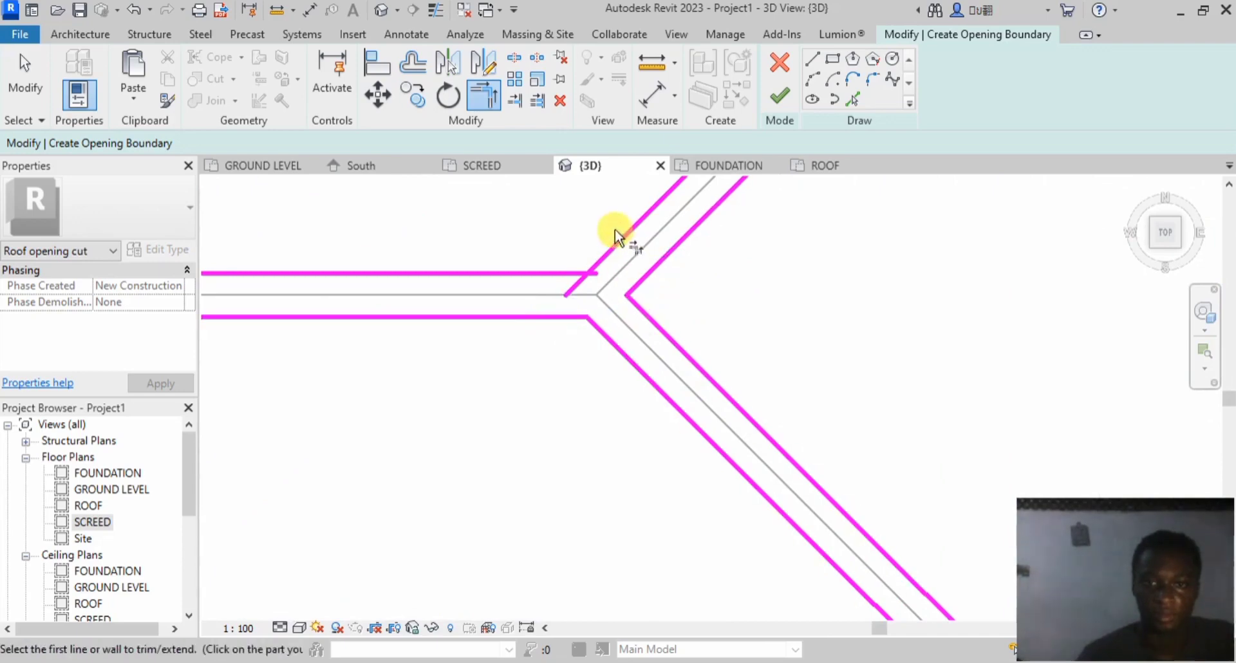
click(616, 233)
click(549, 273)
scroll(769, 346, down, 5)
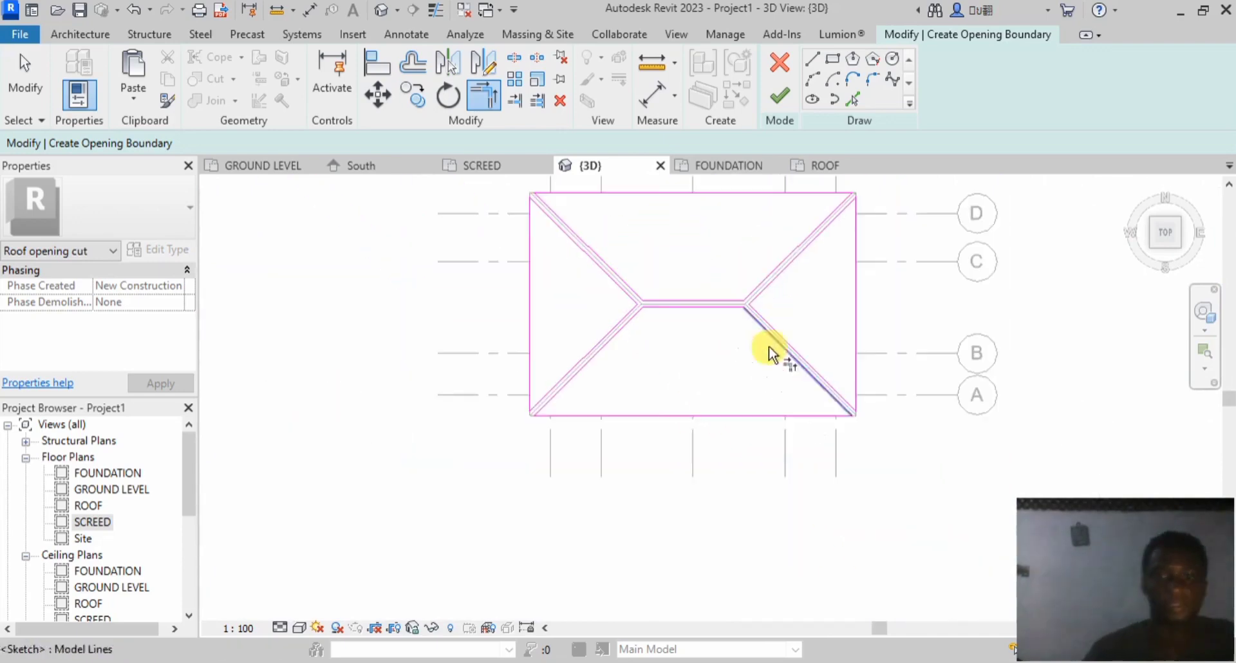
middle_drag(629, 339, 612, 436)
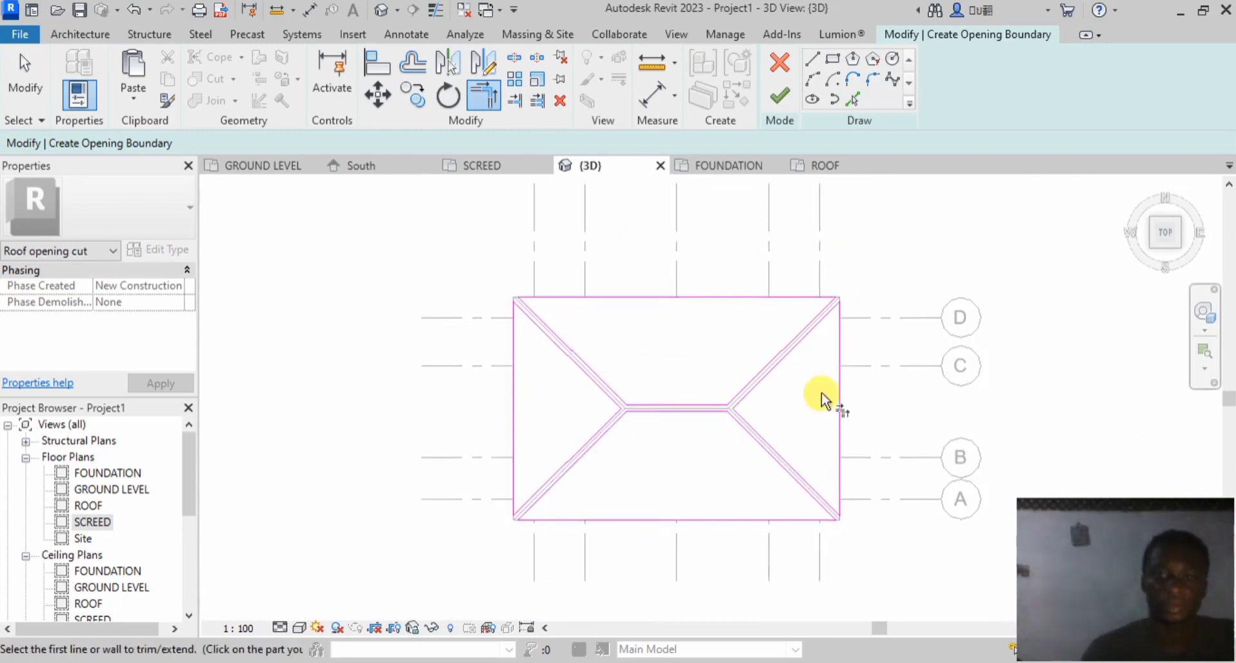
scroll(814, 386, up, 4)
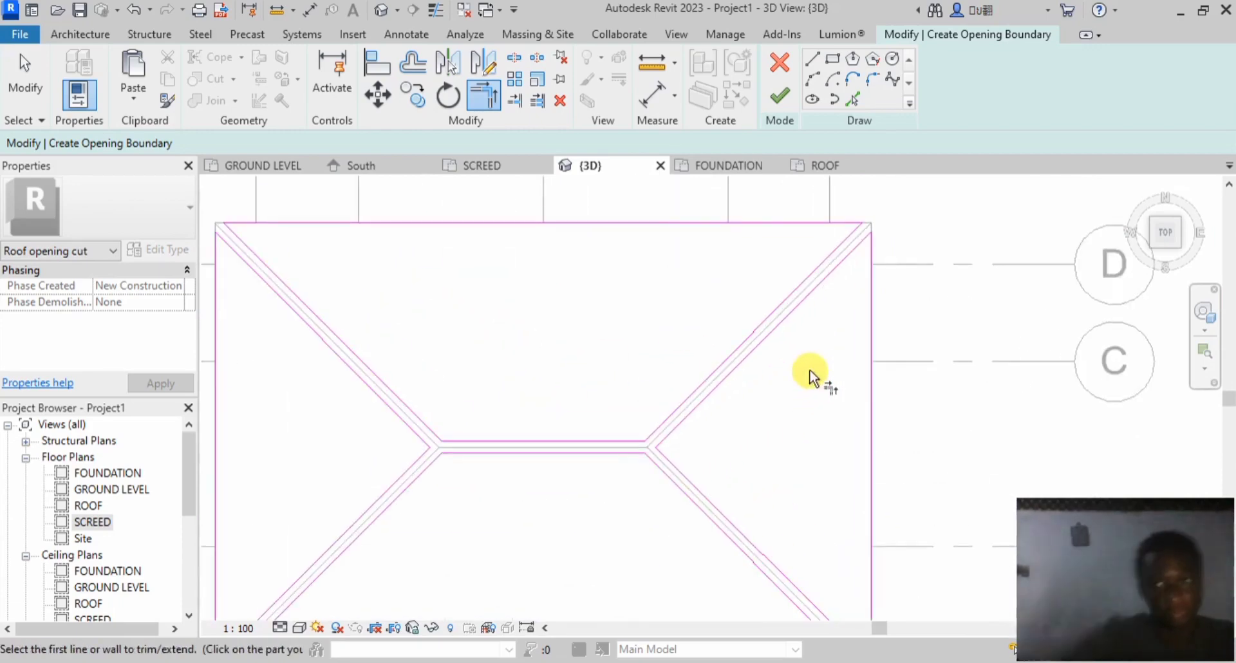
scroll(810, 376, down, 3)
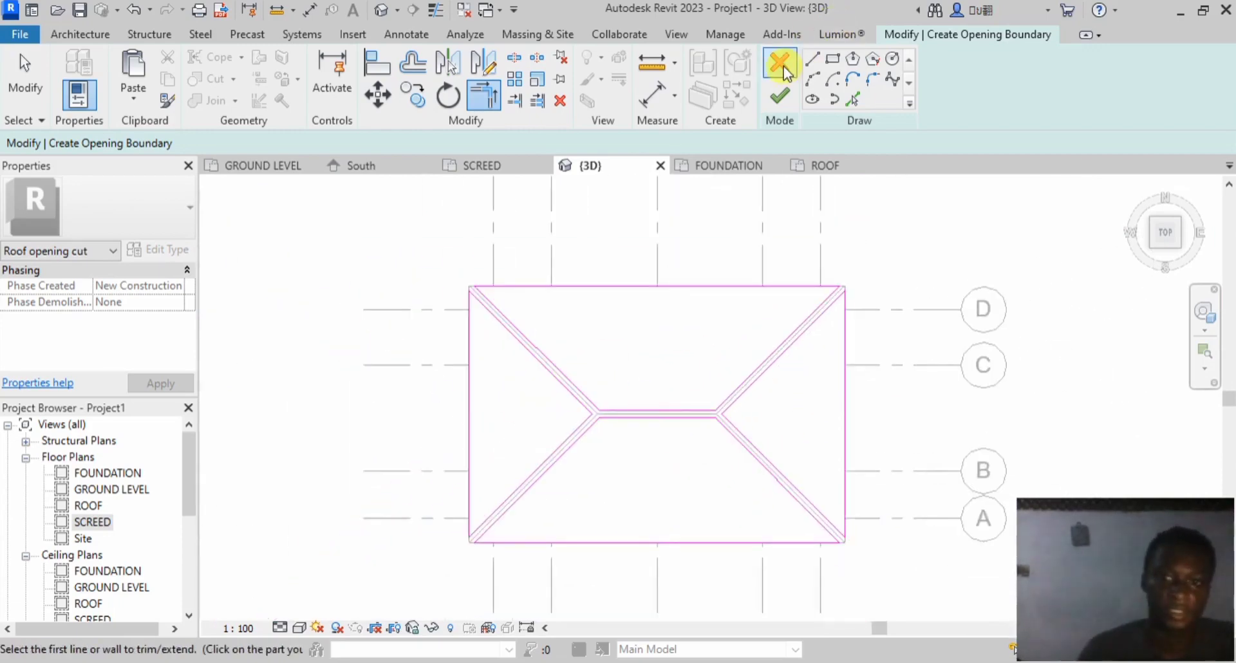
Step: Finish the opening cut and return to the Home 3D view of the house
click(779, 96)
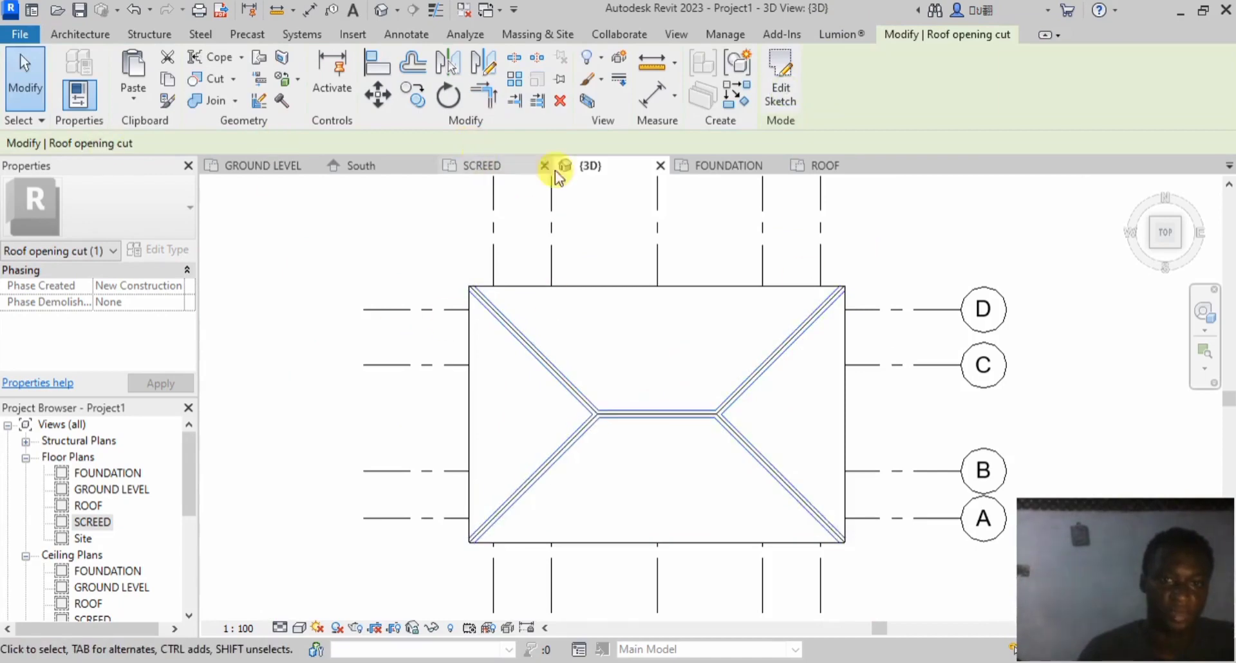
click(1134, 187)
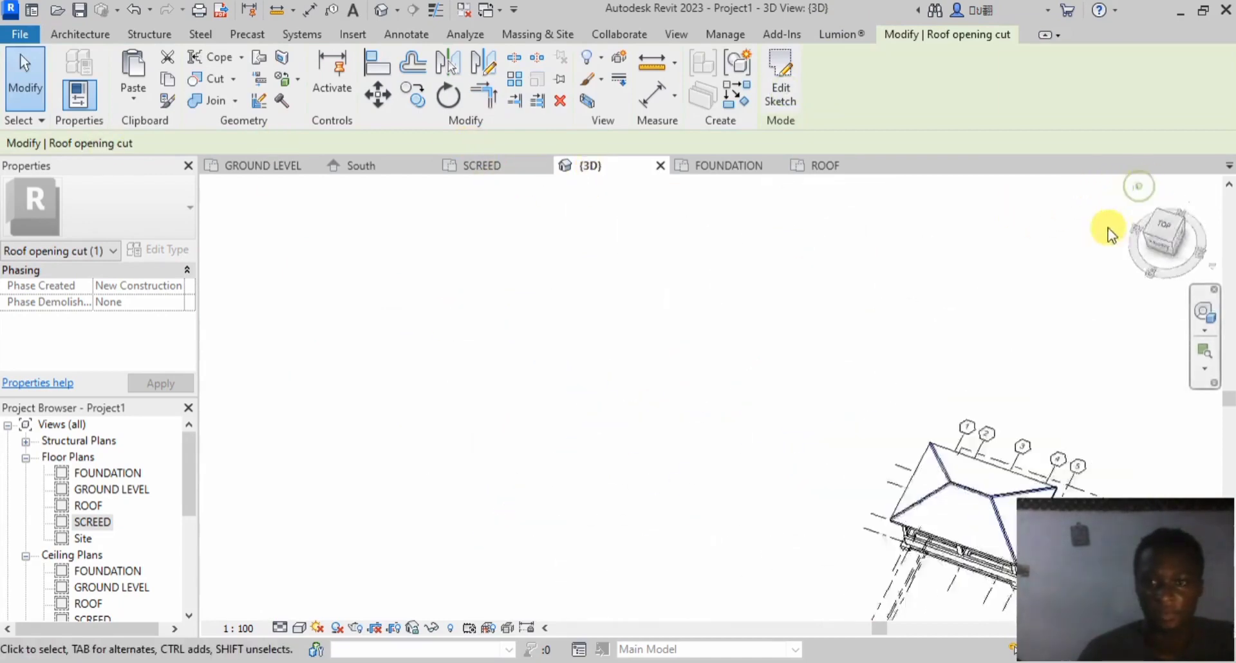
scroll(705, 348, up, 8)
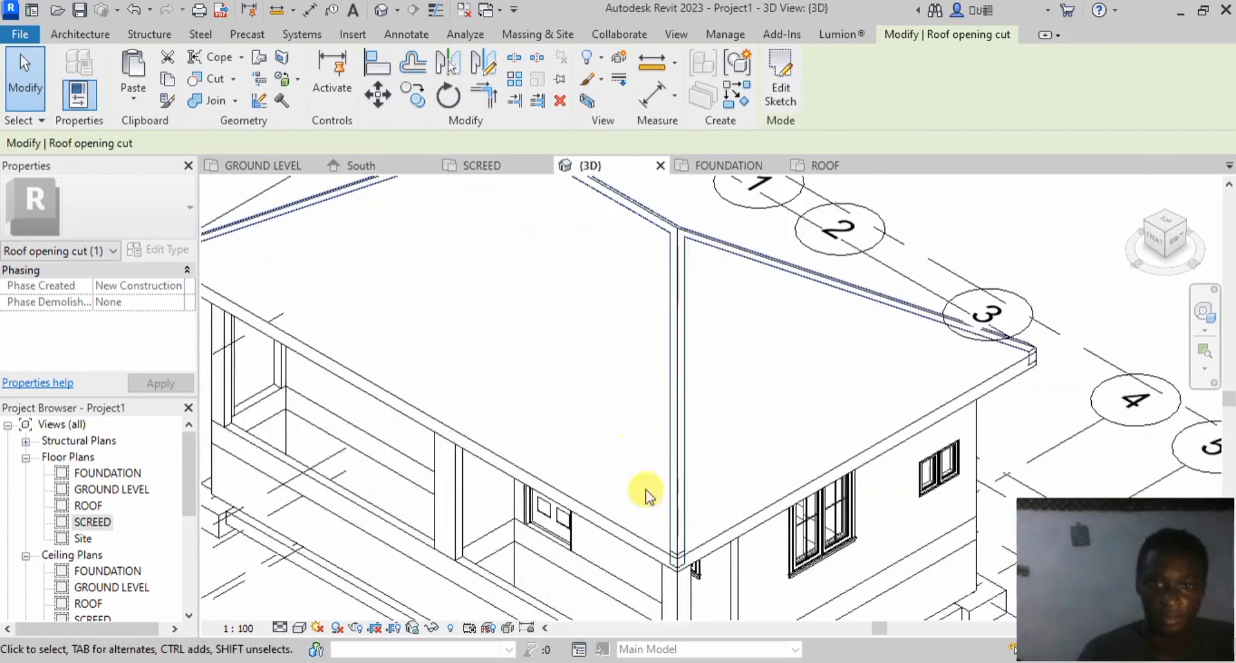
scroll(480, 345, down, 4)
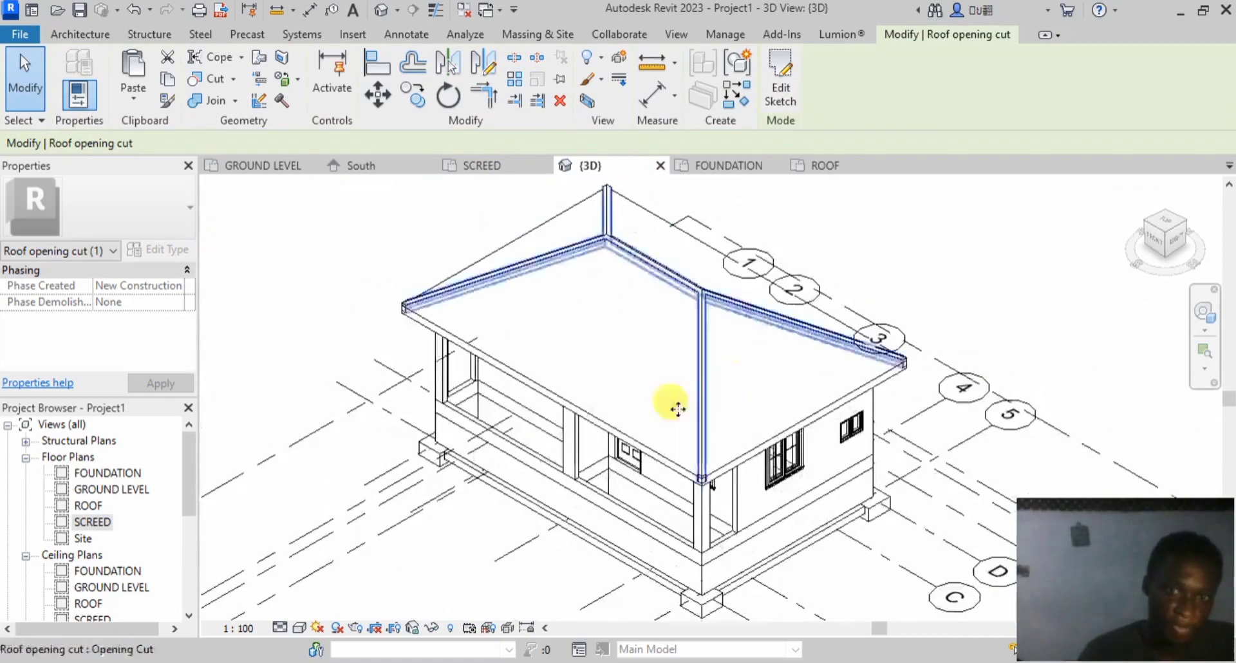
Step: Clear the selection and select the roof
click(10, 100)
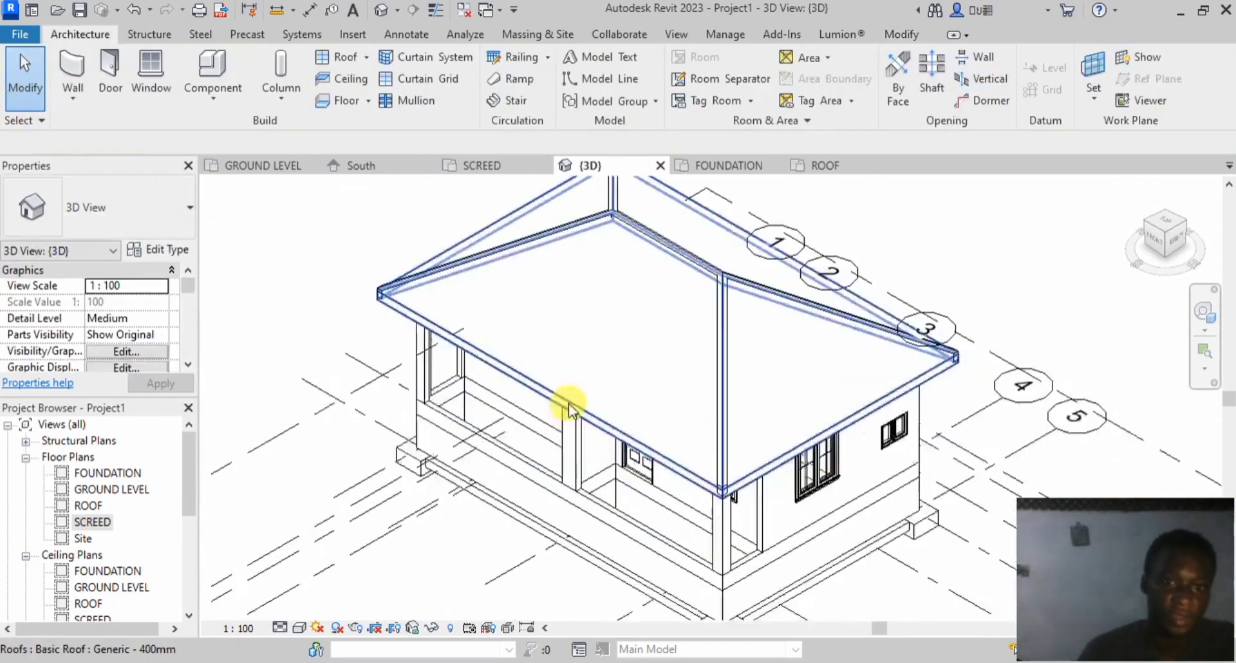
scroll(565, 400, up, 3)
click(690, 413)
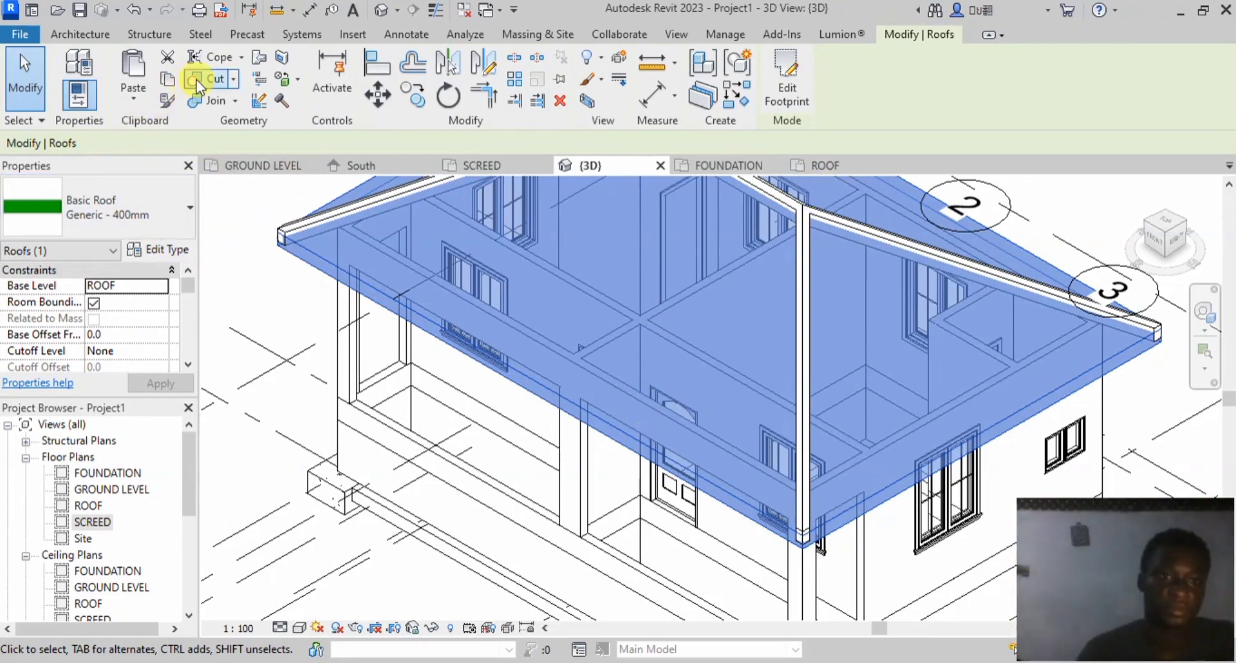
Step: Paste the roof copy in place, duplicate its type as Generic - 400mm 2, then switch it to Sloped Glazing
click(137, 99)
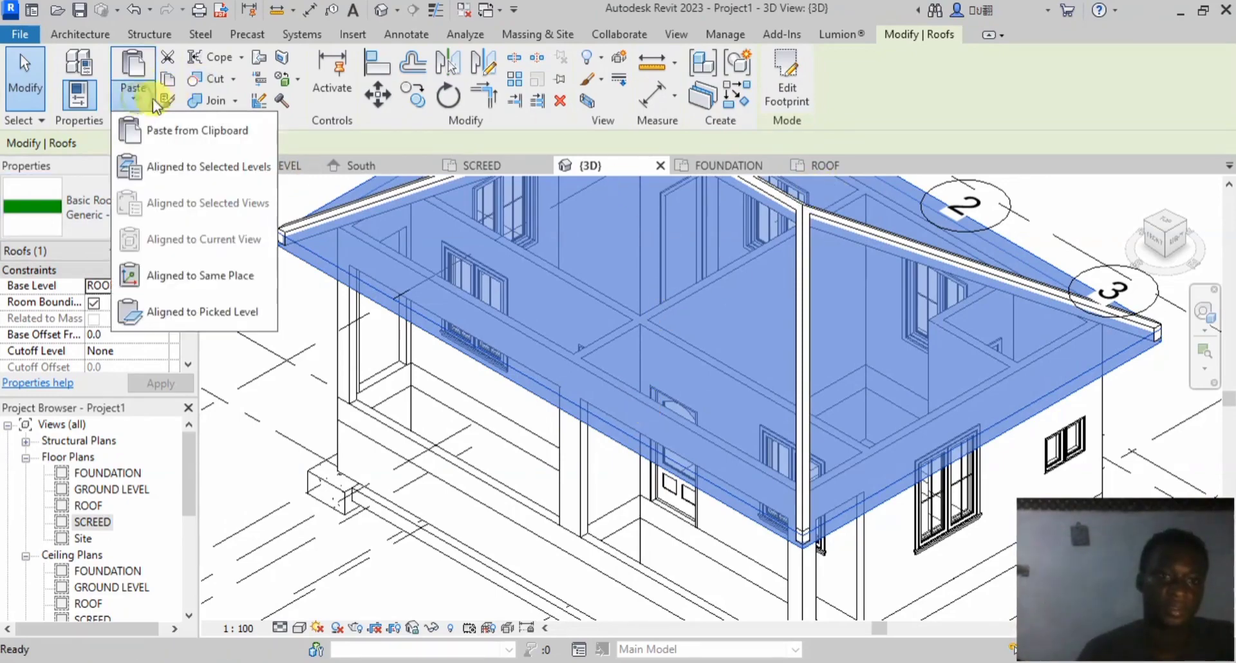
click(218, 277)
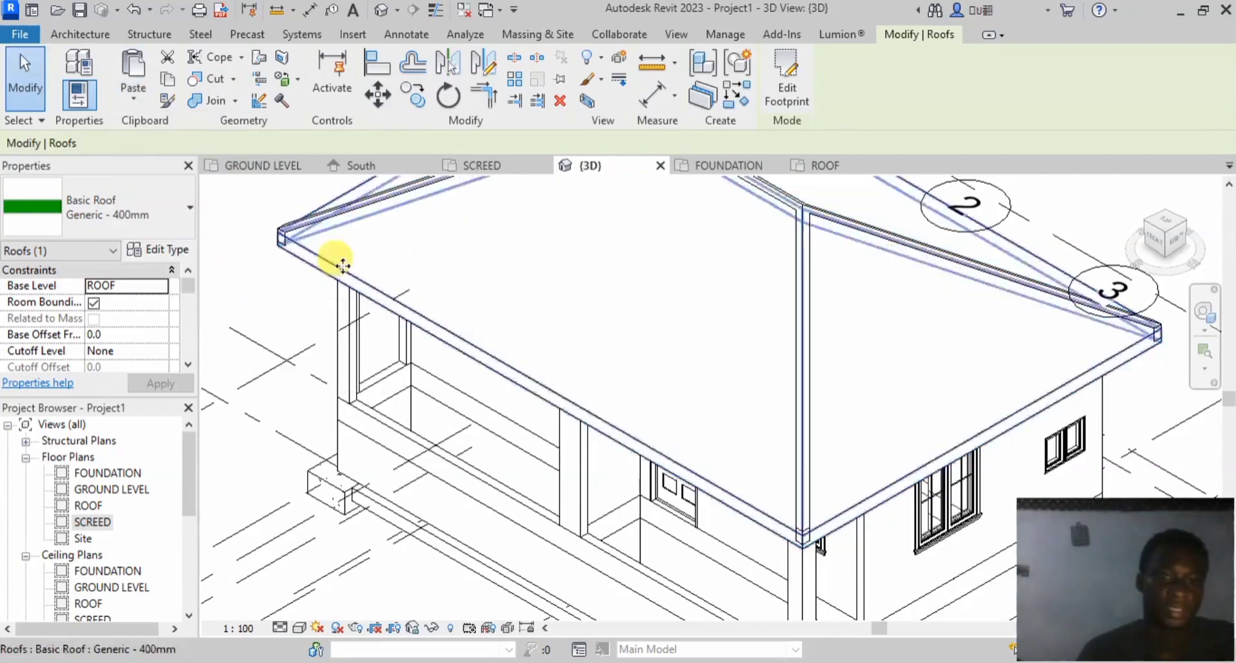
click(159, 252)
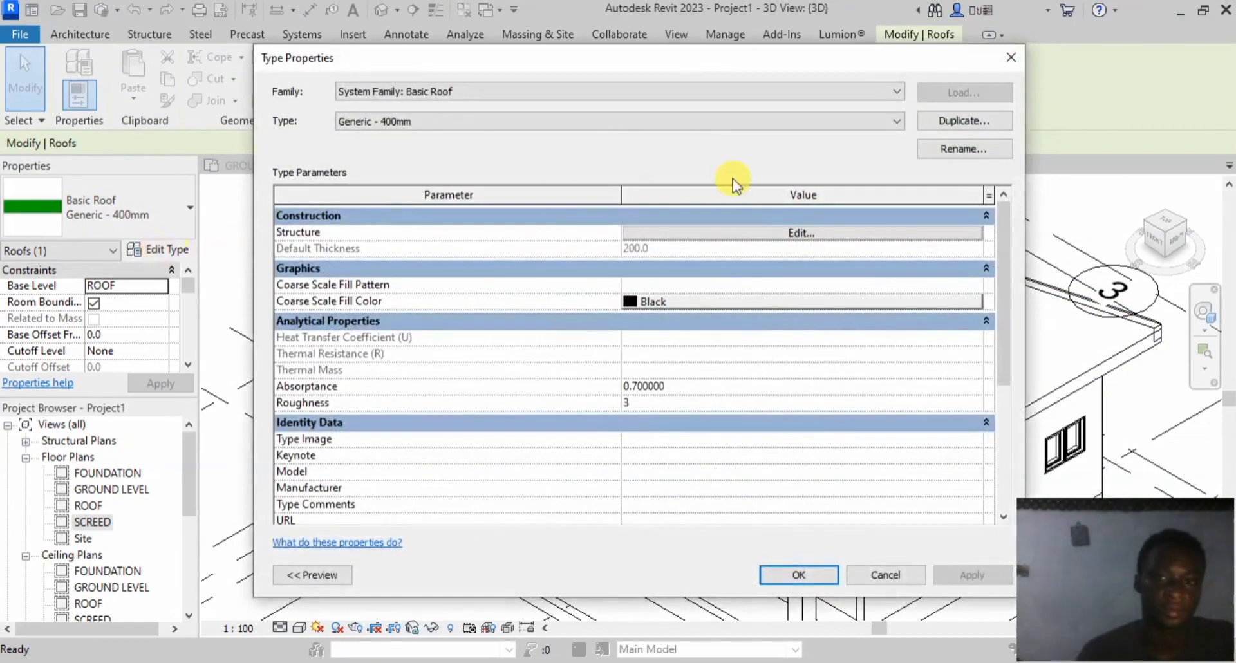
click(934, 123)
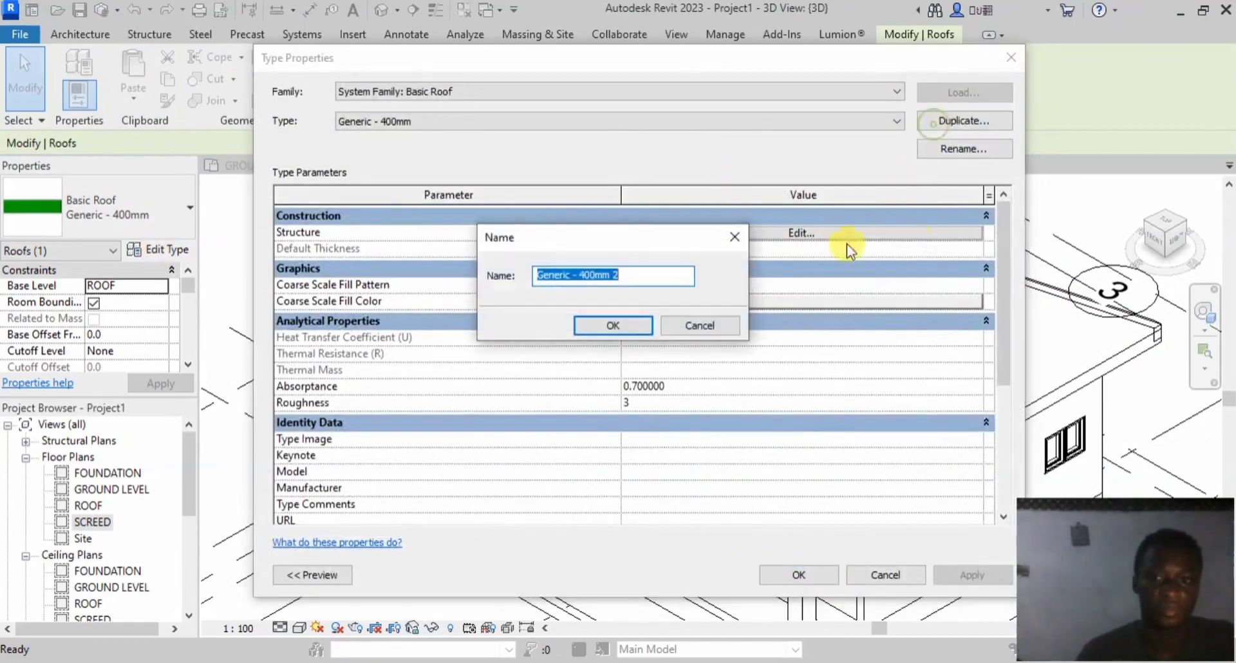
click(636, 323)
click(798, 575)
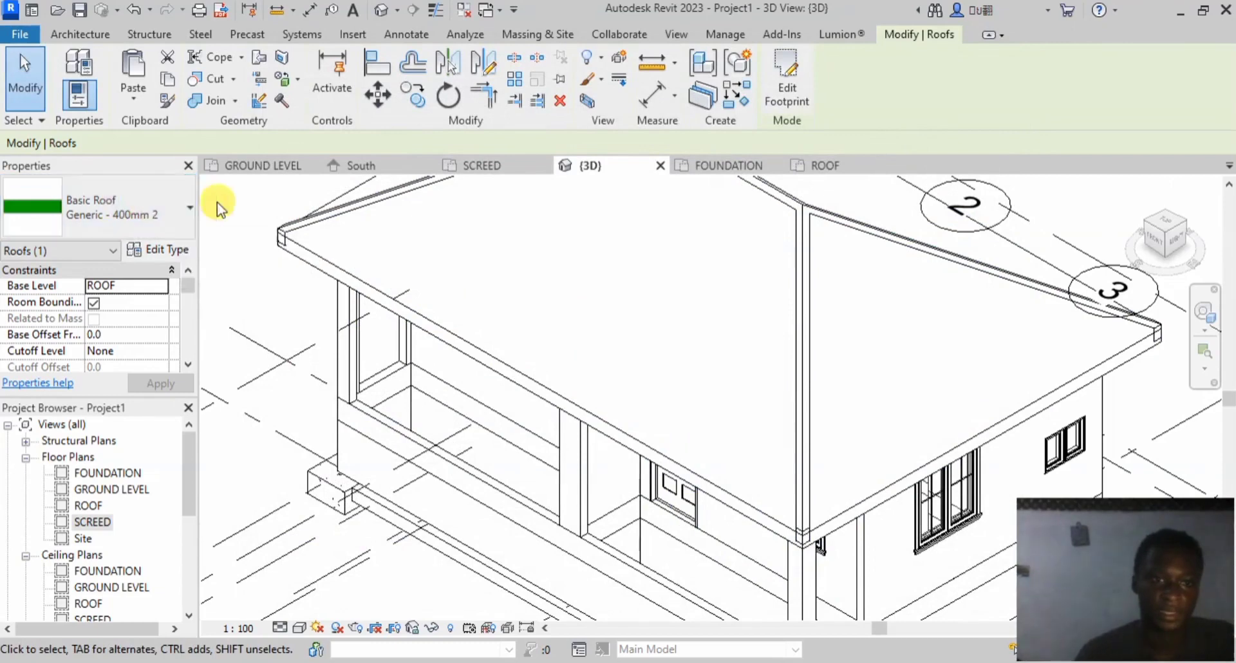
click(167, 193)
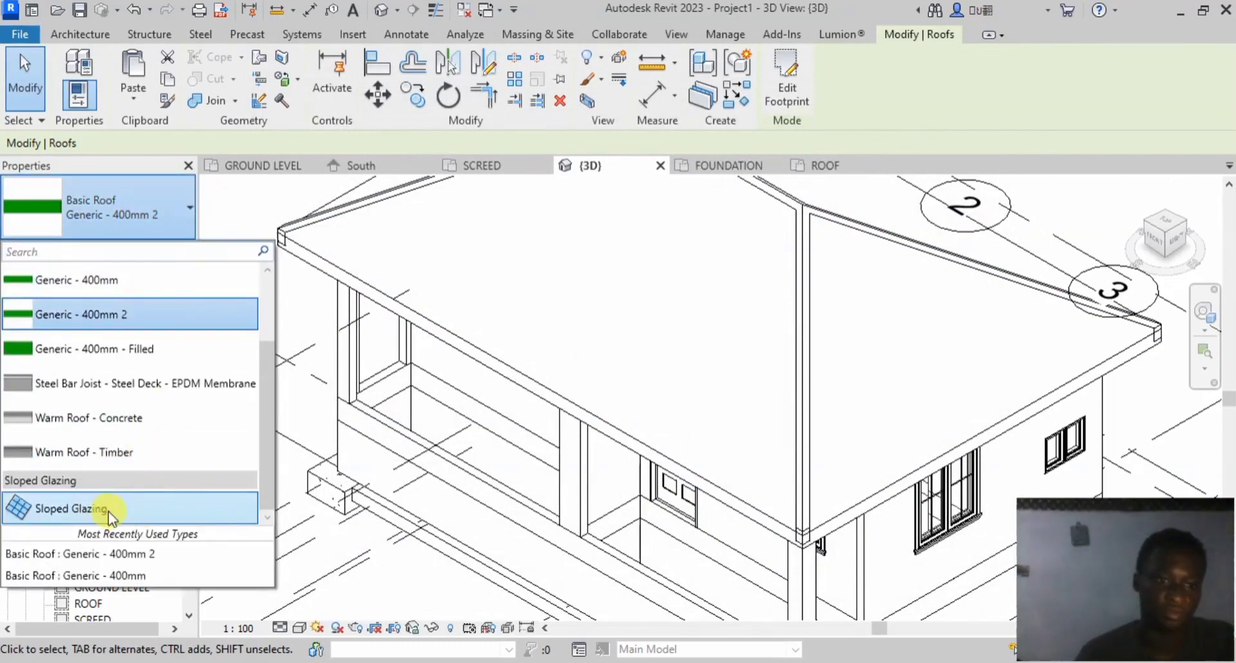
click(115, 509)
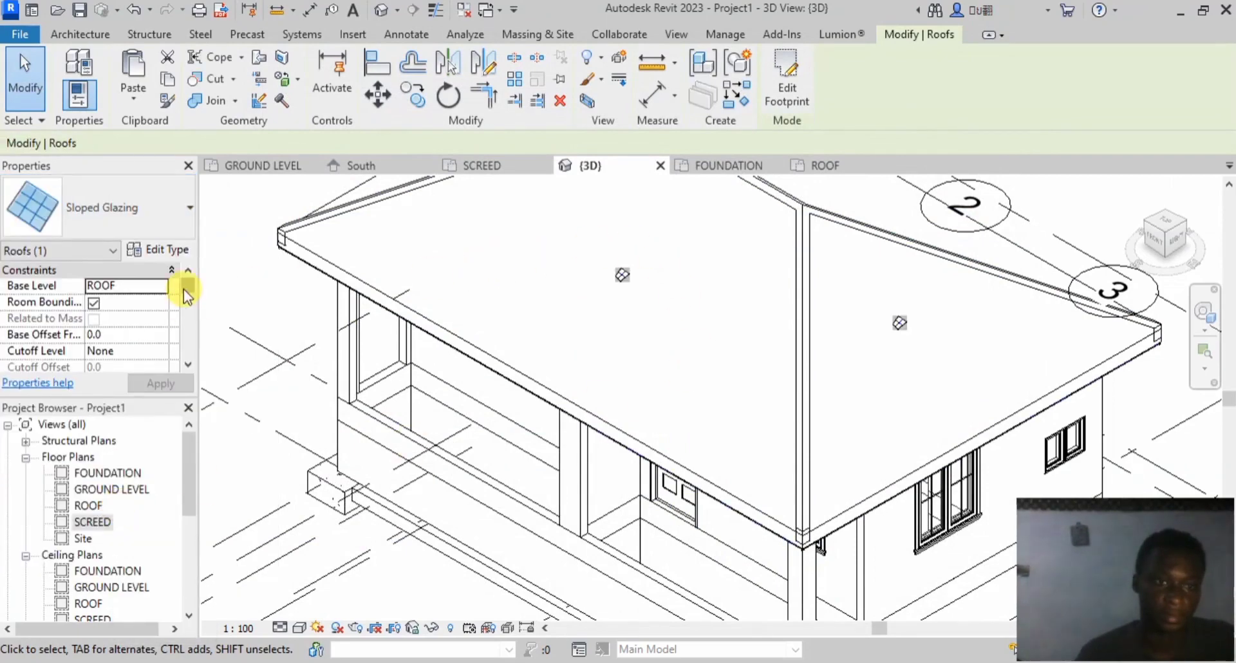
Step: Set the glazed roof's Base Offset From Level to 400 and open its type properties
click(114, 334)
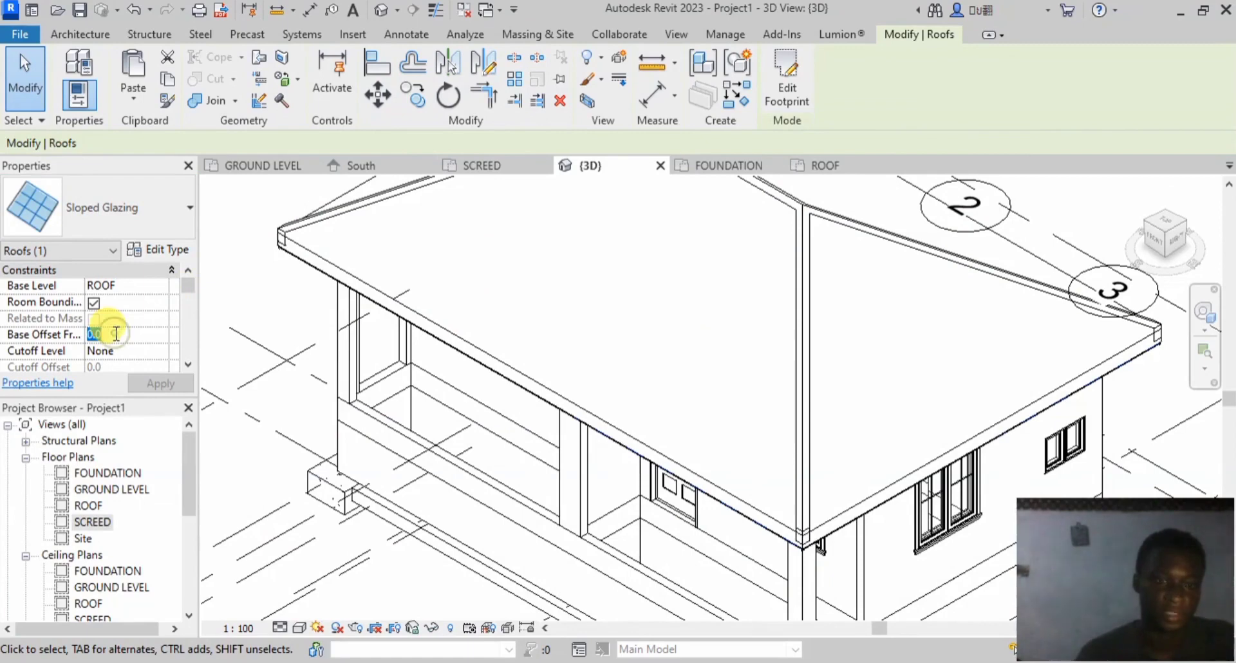
text(400)
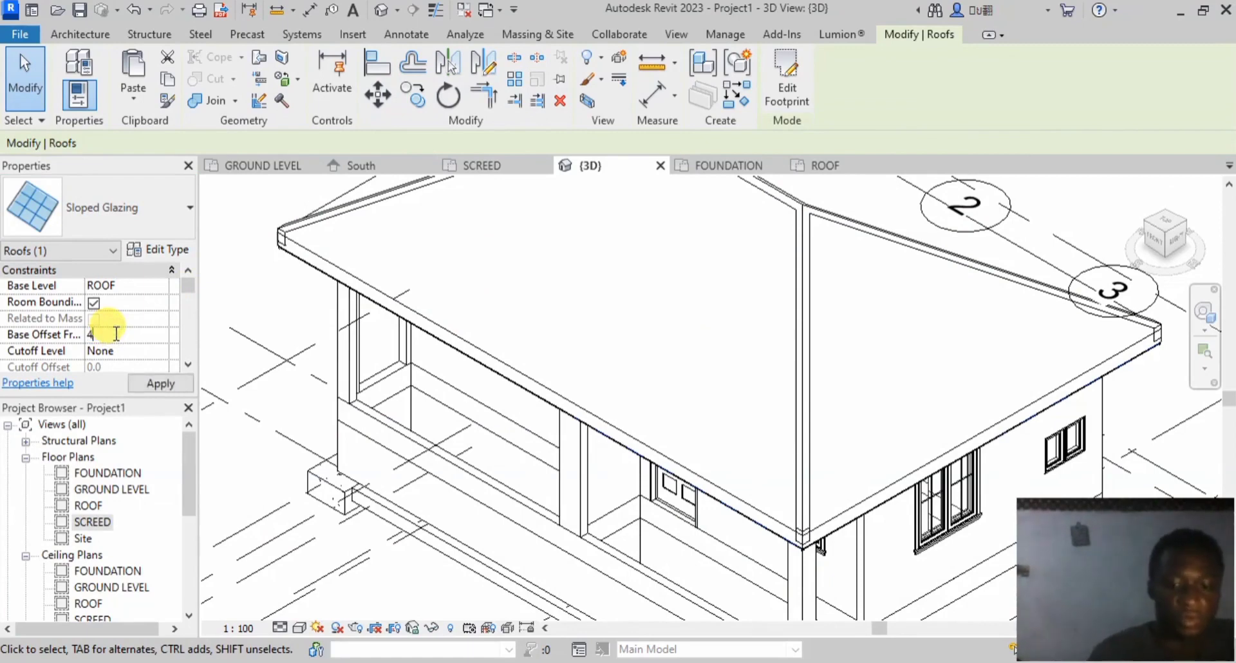
click(144, 385)
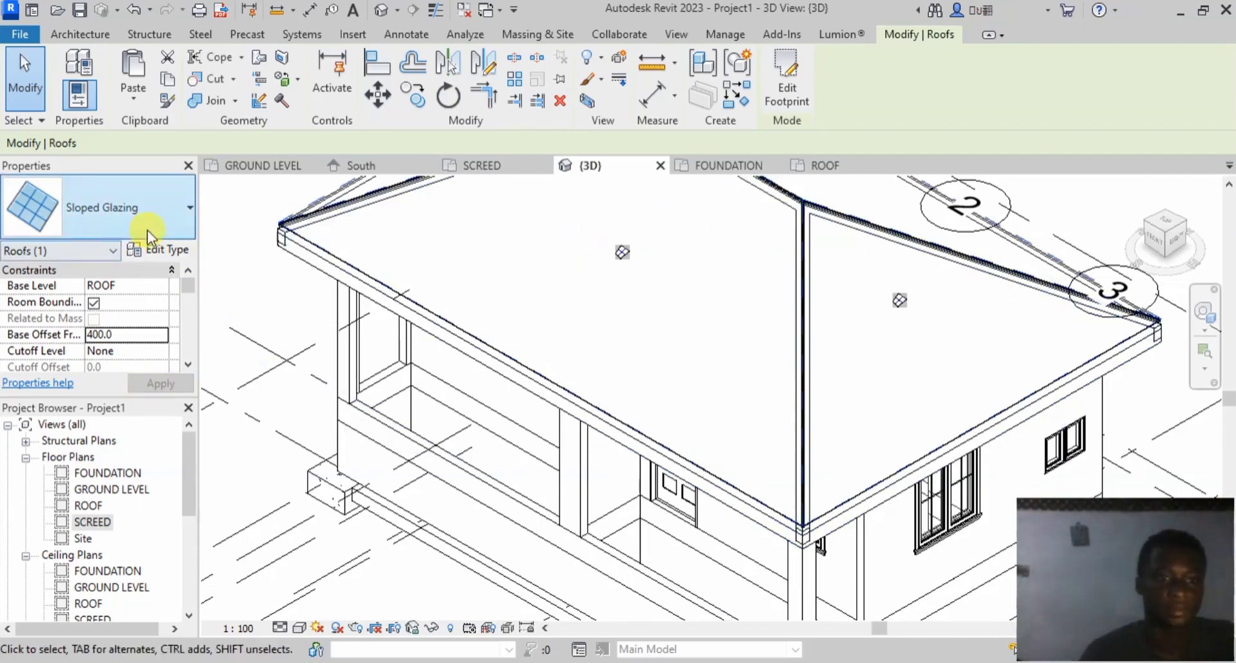
click(158, 249)
Step: Duplicate the type as Sloped Glazing 2 with Fixed Distance grids of 400 and 80000
click(952, 121)
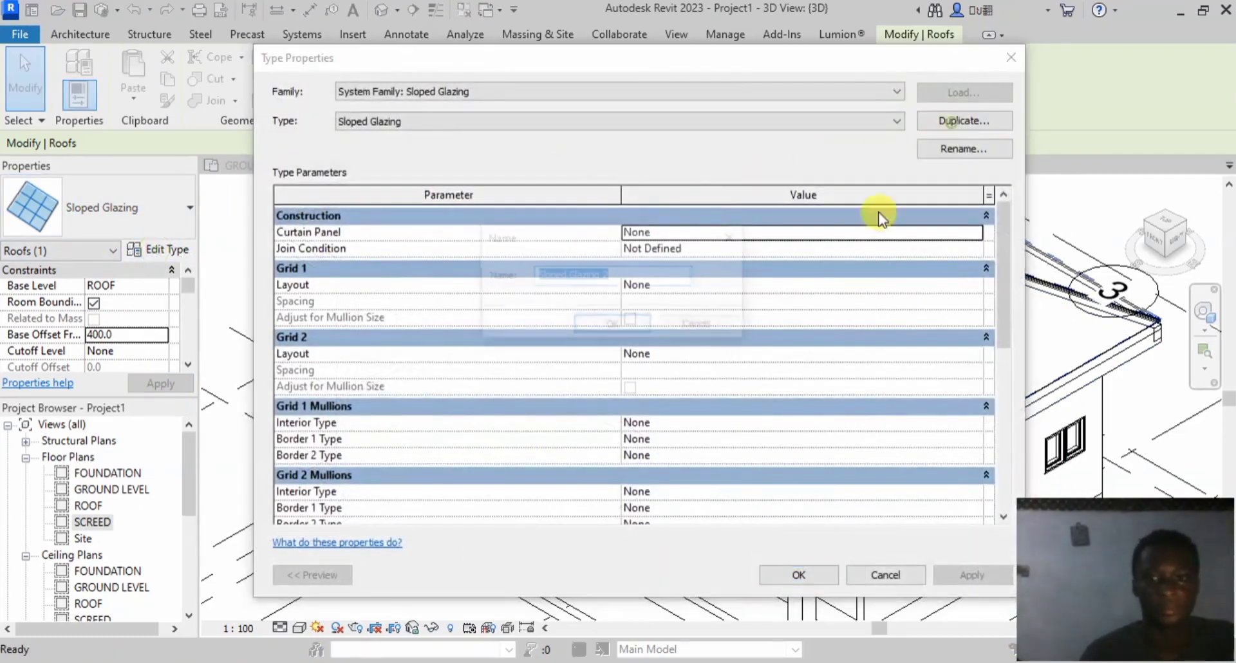
click(615, 319)
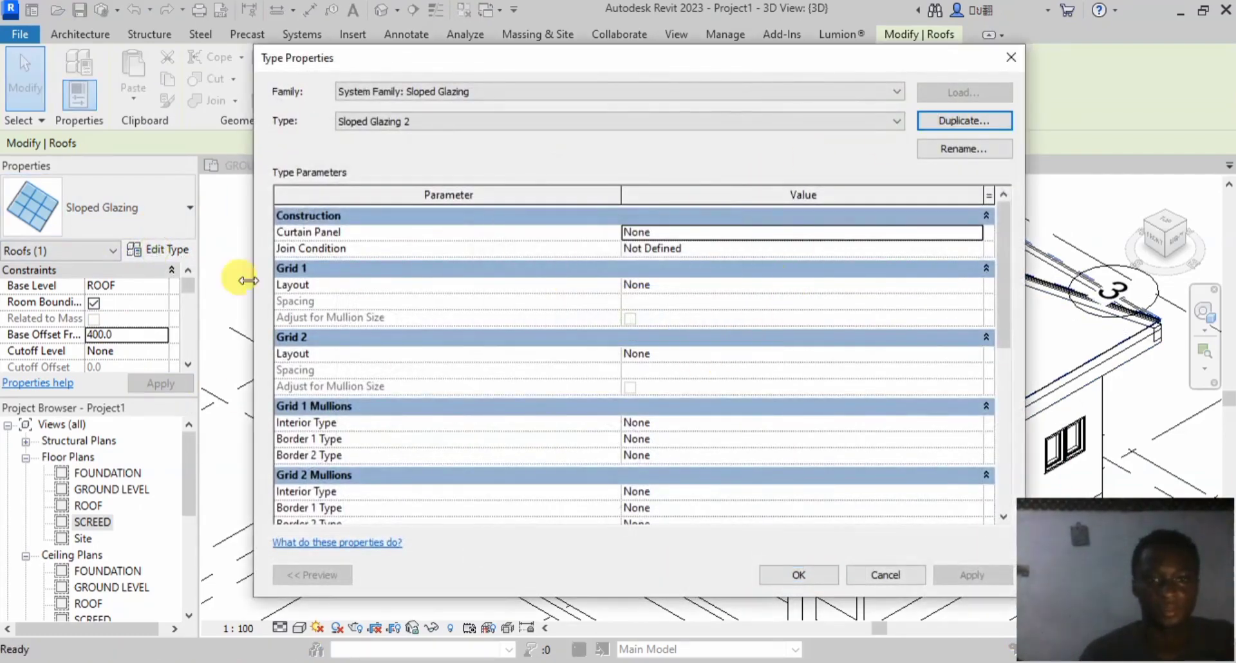
click(977, 286)
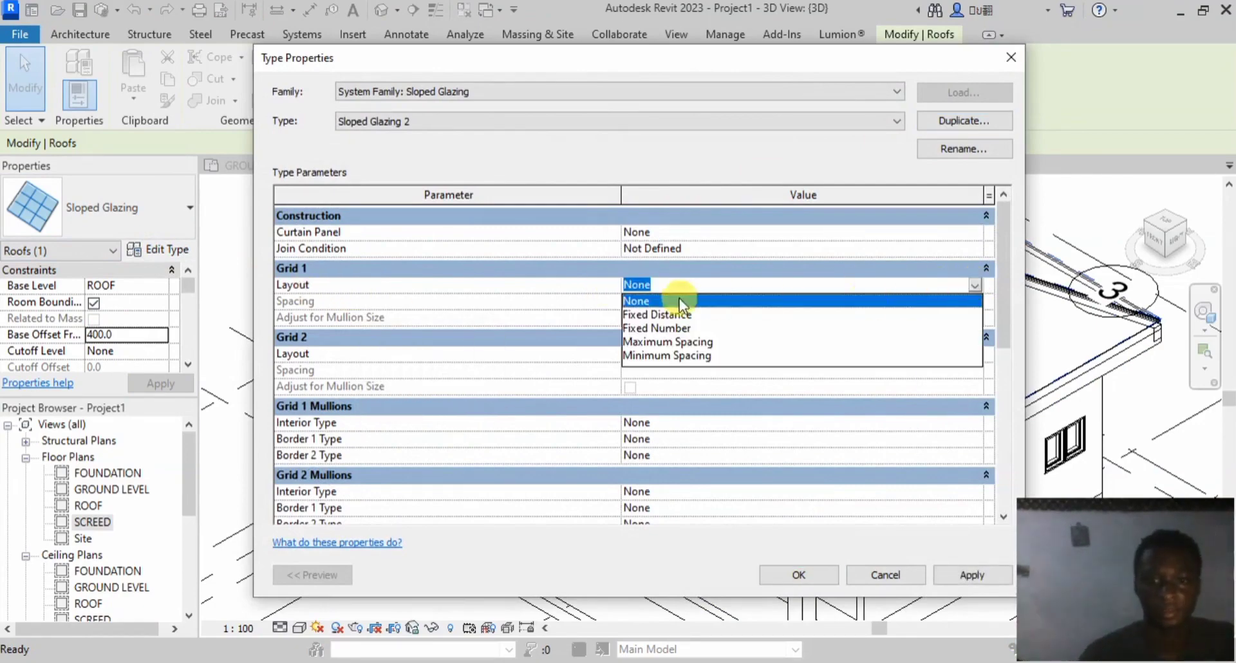
click(656, 315)
click(661, 299)
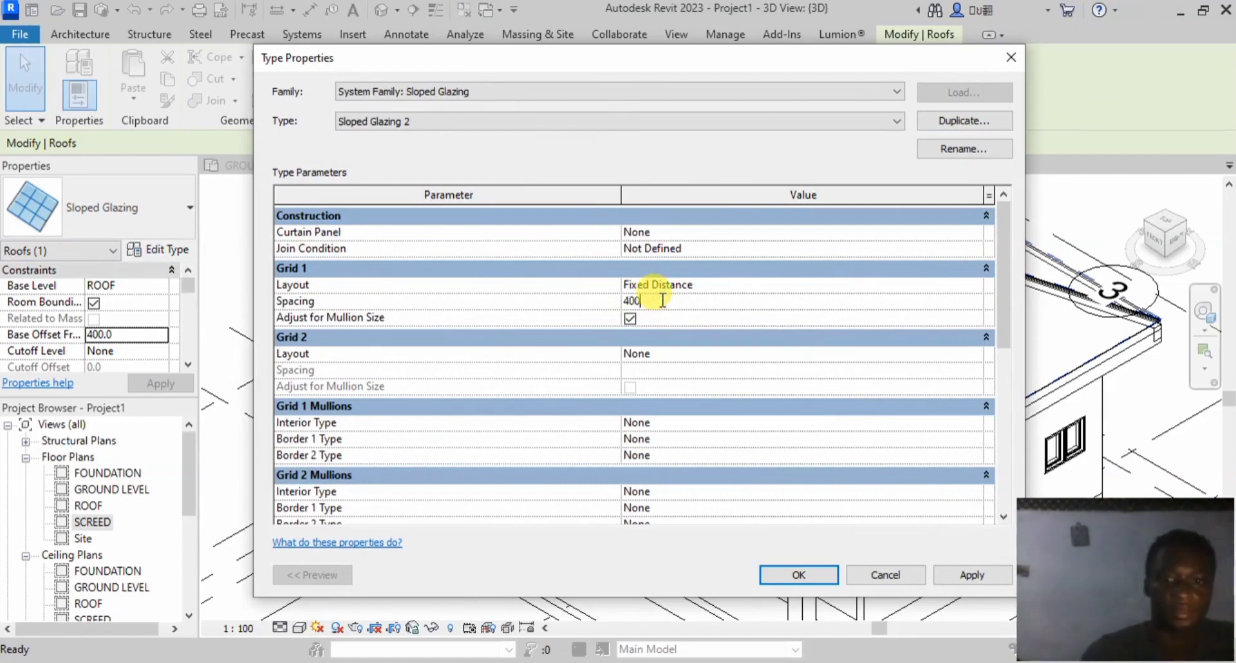
click(800, 342)
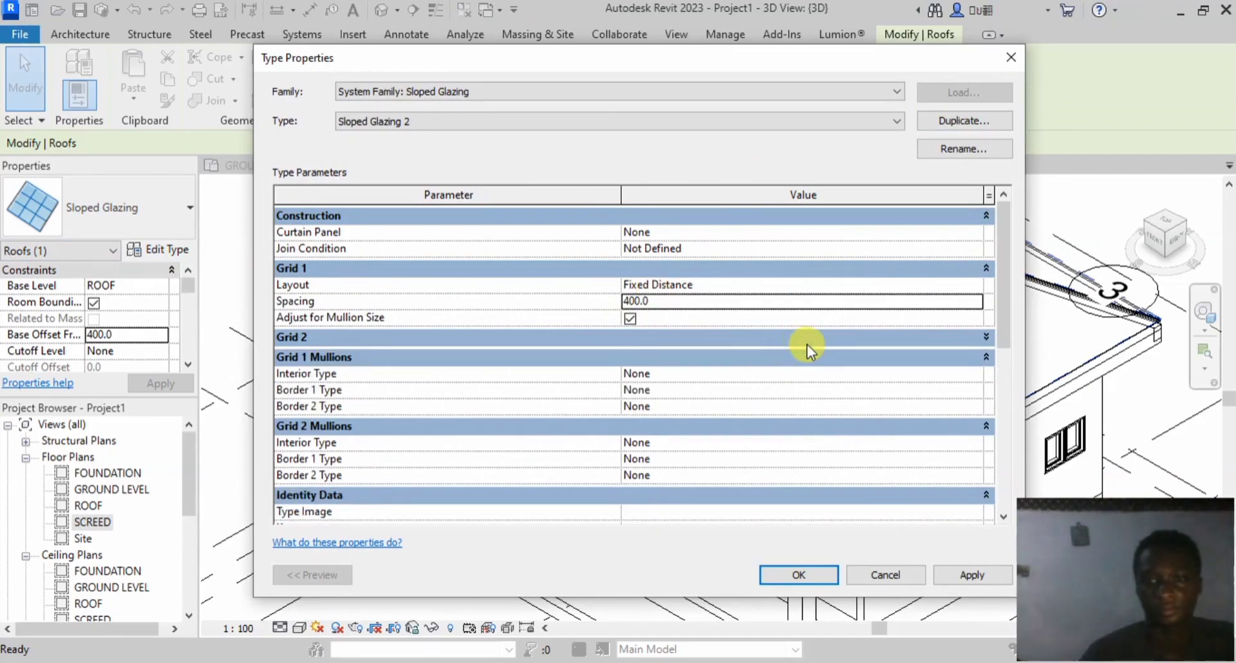
click(806, 344)
click(973, 355)
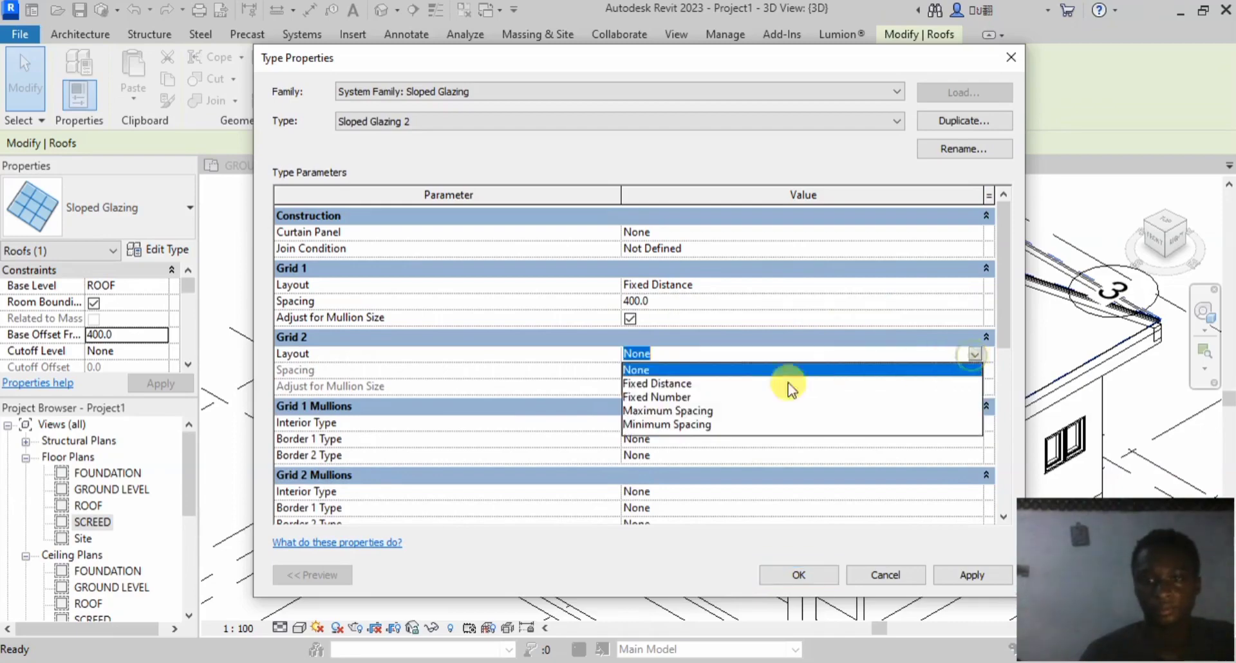
click(672, 384)
click(666, 369)
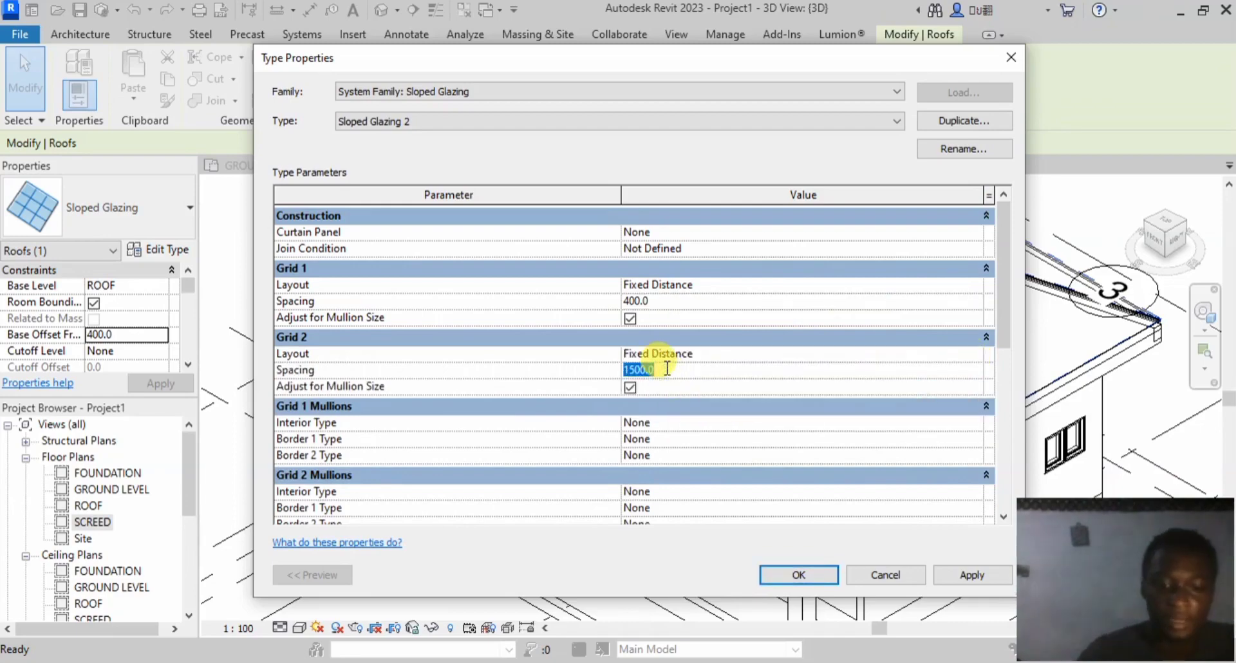
text(80)
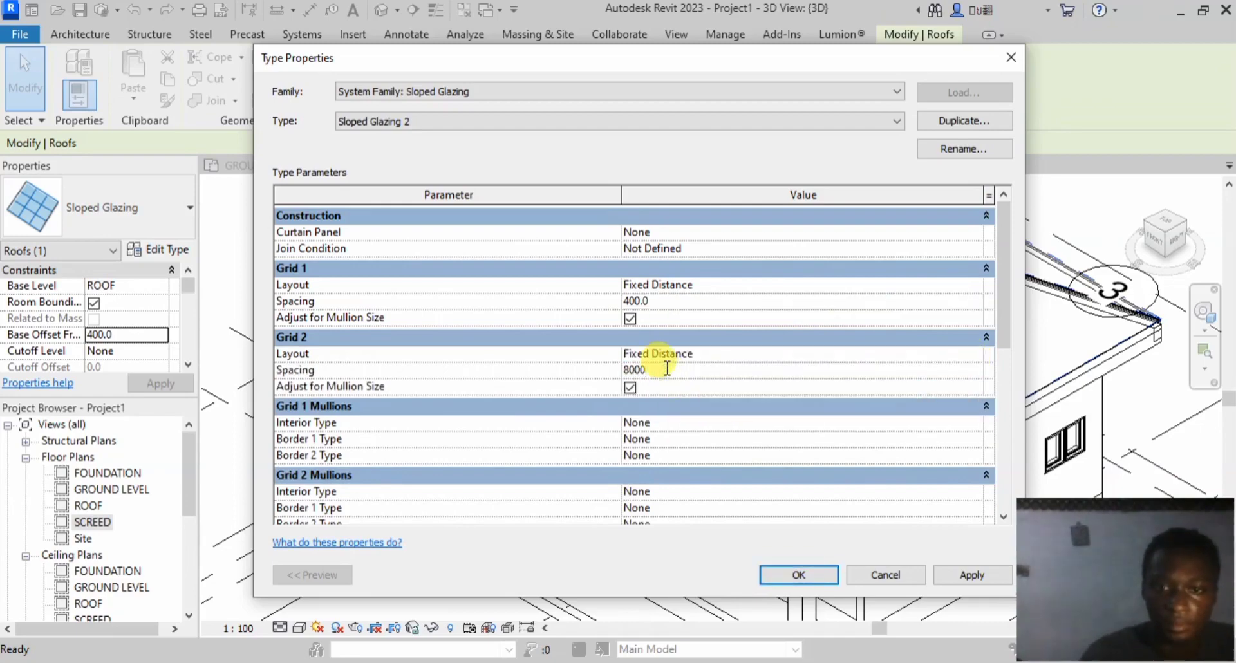
click(742, 423)
Step: Use Rectangular Mullion : 30mm Square for Grid 1 interior, Border 1 and Border 2
click(973, 425)
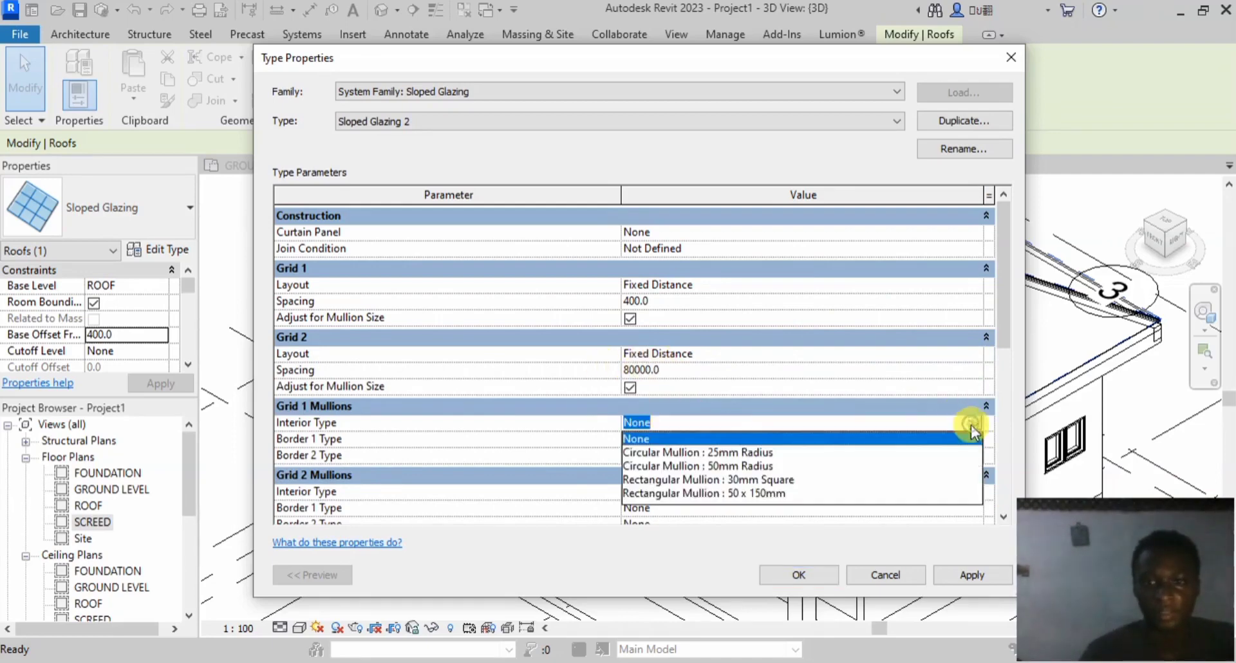
click(741, 479)
click(975, 439)
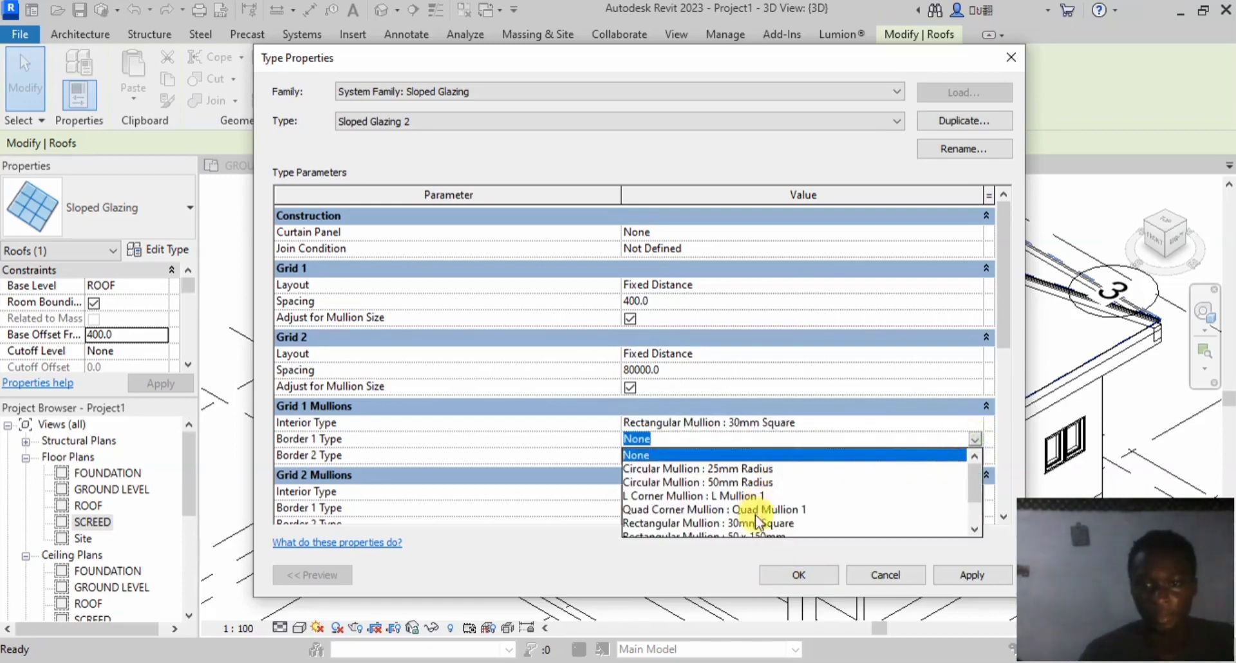
click(758, 523)
click(974, 455)
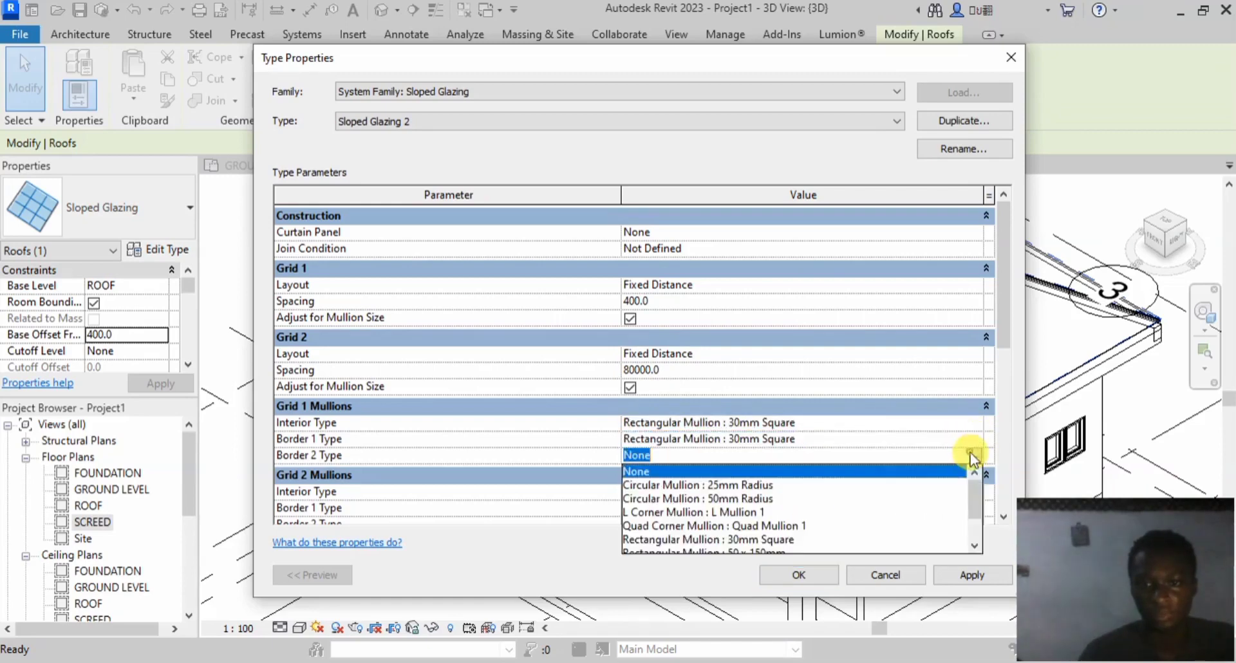
click(766, 540)
Step: Use Rectangular Mullion : 30mm Square for Grid 2 interior, Border 1 and Border 2
scroll(900, 457, down, 2)
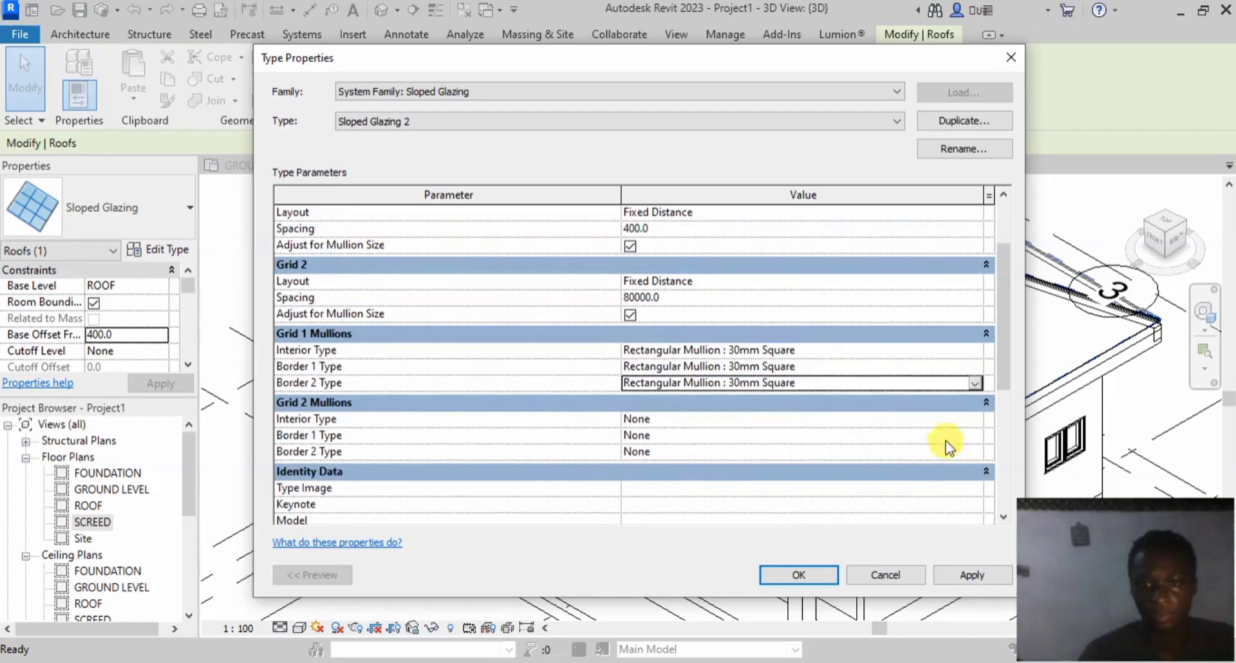
click(975, 419)
click(775, 477)
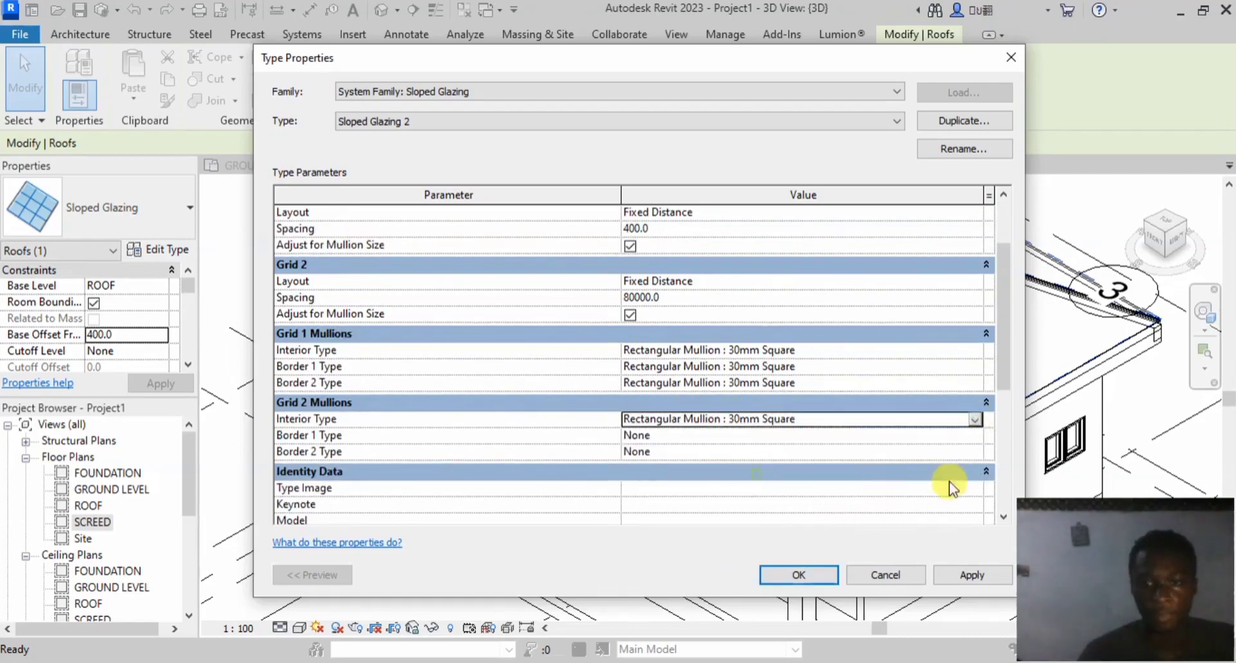
click(976, 436)
click(770, 519)
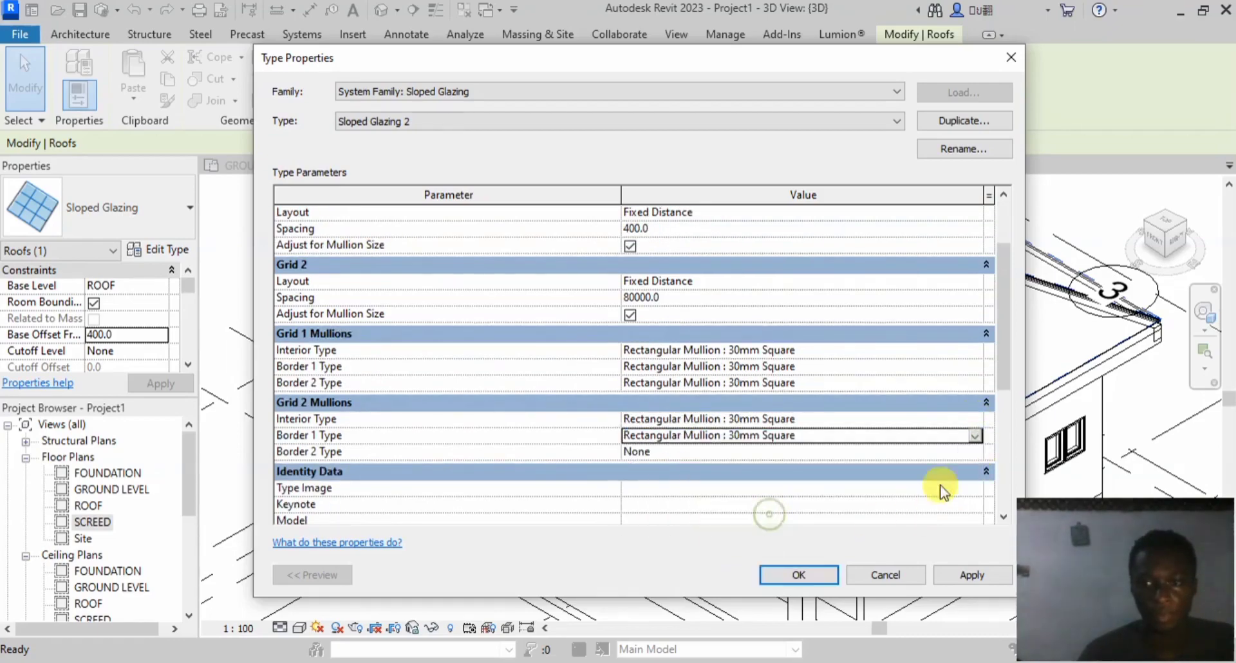
click(972, 452)
click(766, 535)
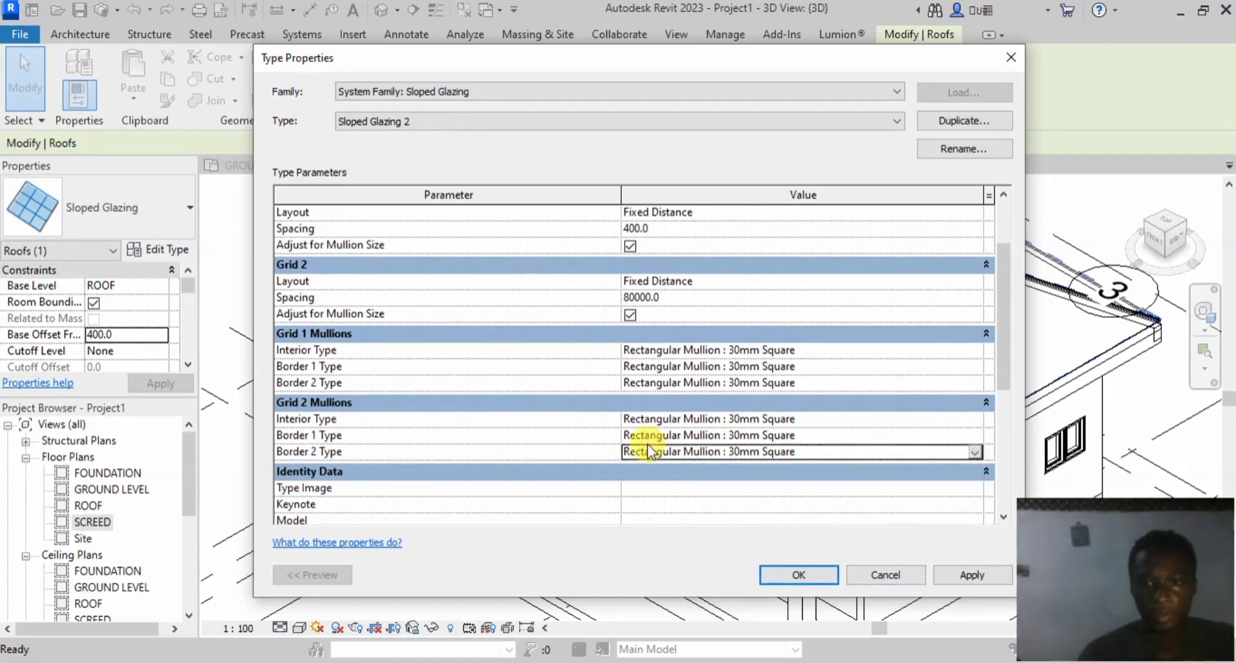
scroll(689, 455, up, 3)
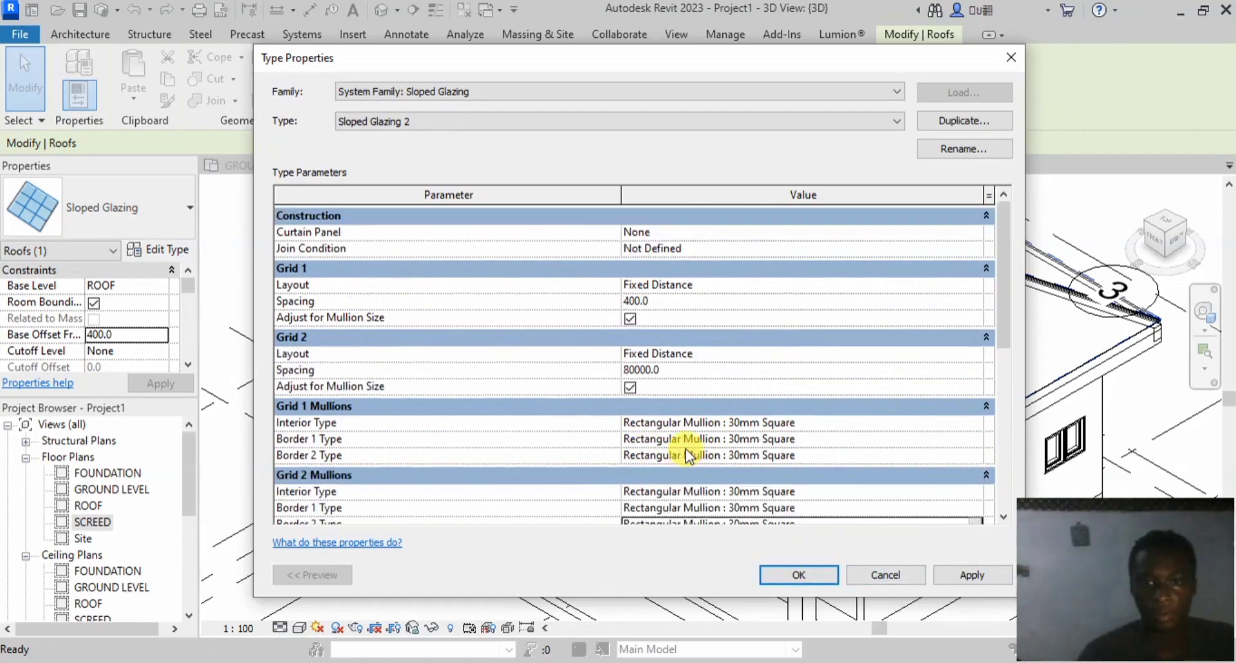
click(799, 573)
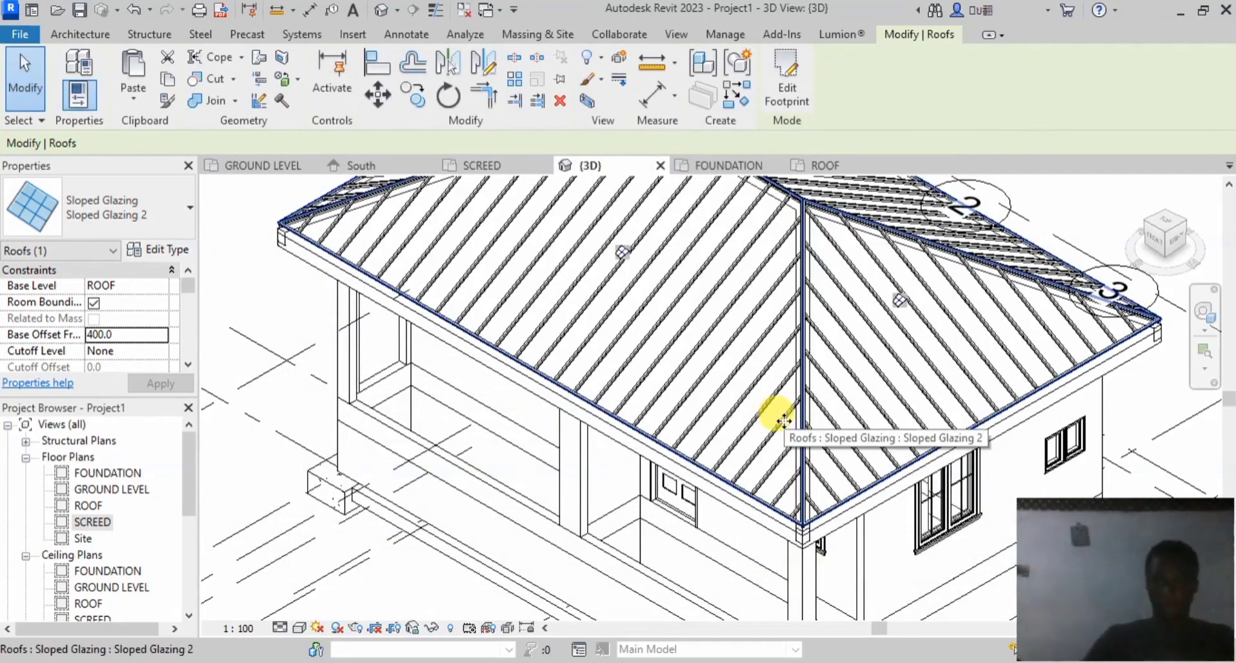
scroll(784, 419, down, 3)
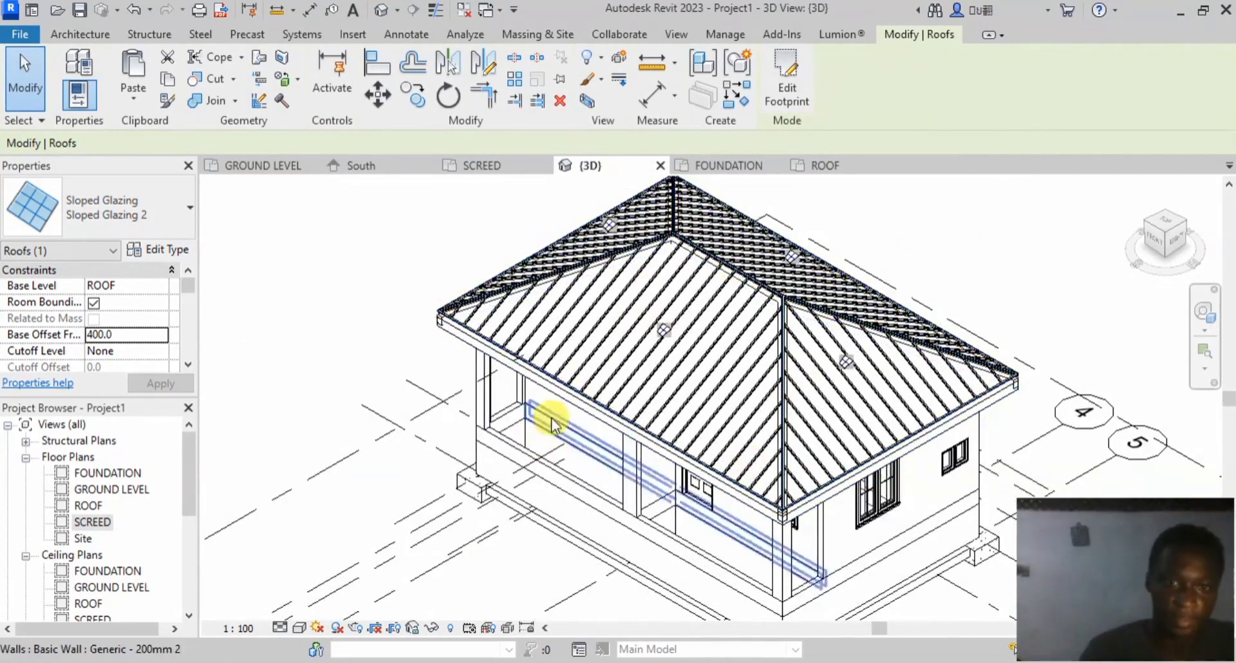
scroll(552, 419, up, 3)
scroll(399, 249, up, 4)
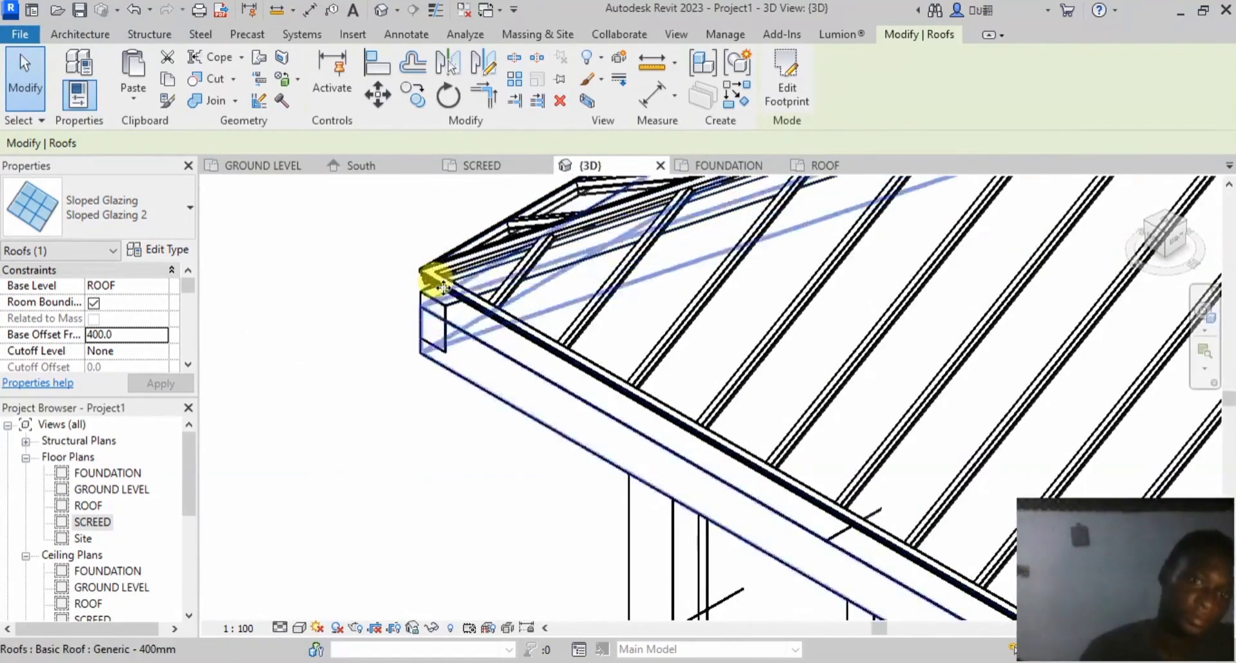
double_click(111, 330)
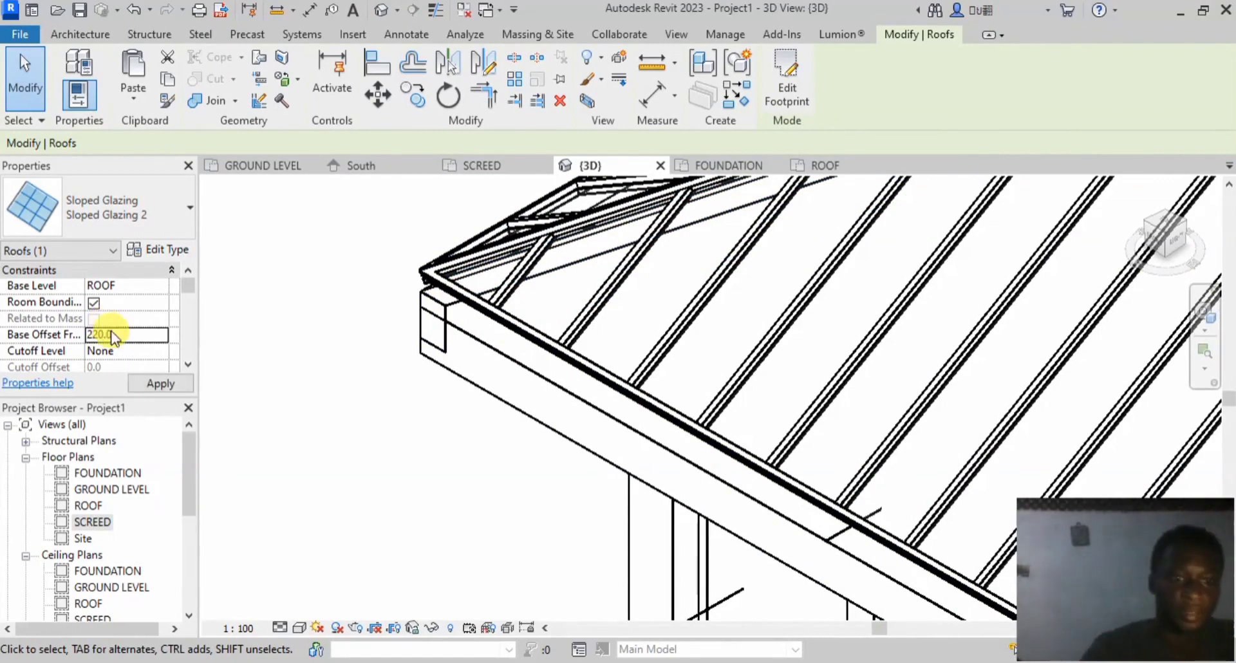
click(158, 385)
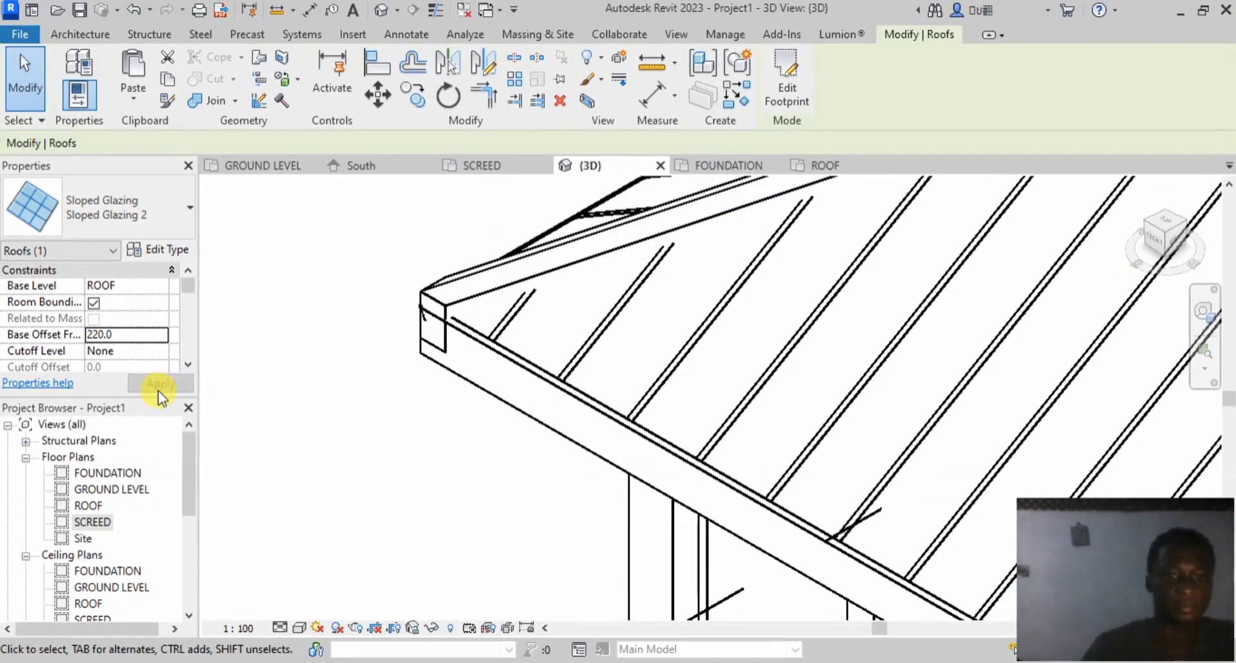
click(299, 629)
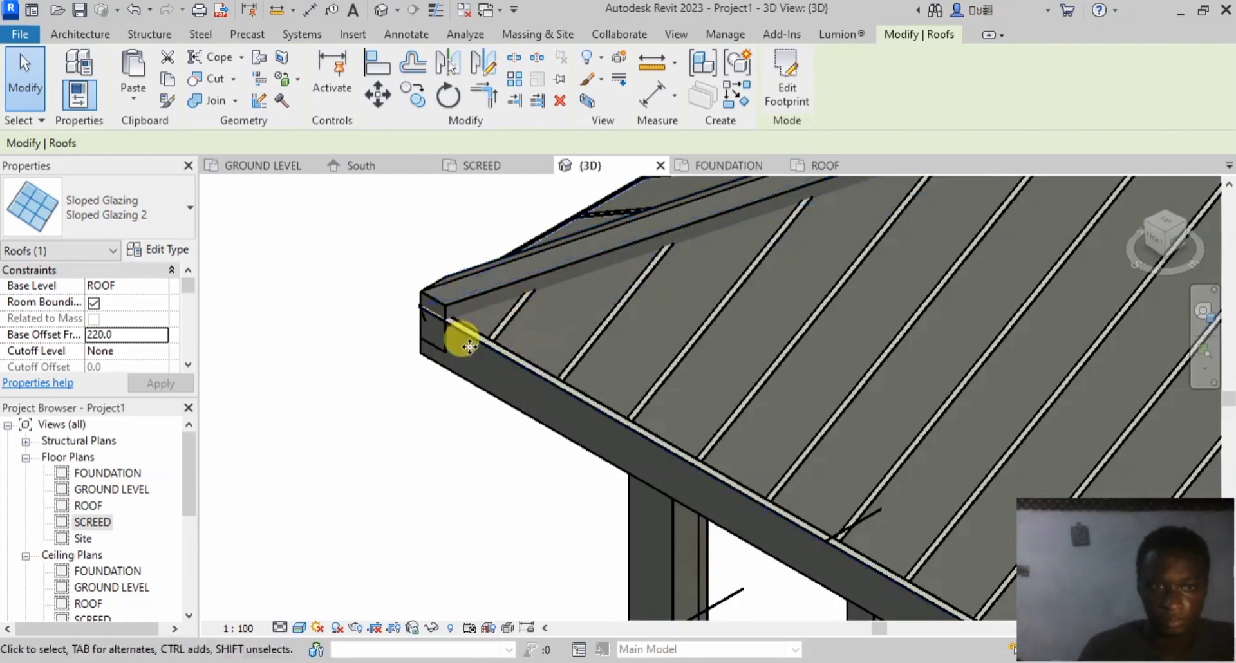
scroll(474, 348, down, 8)
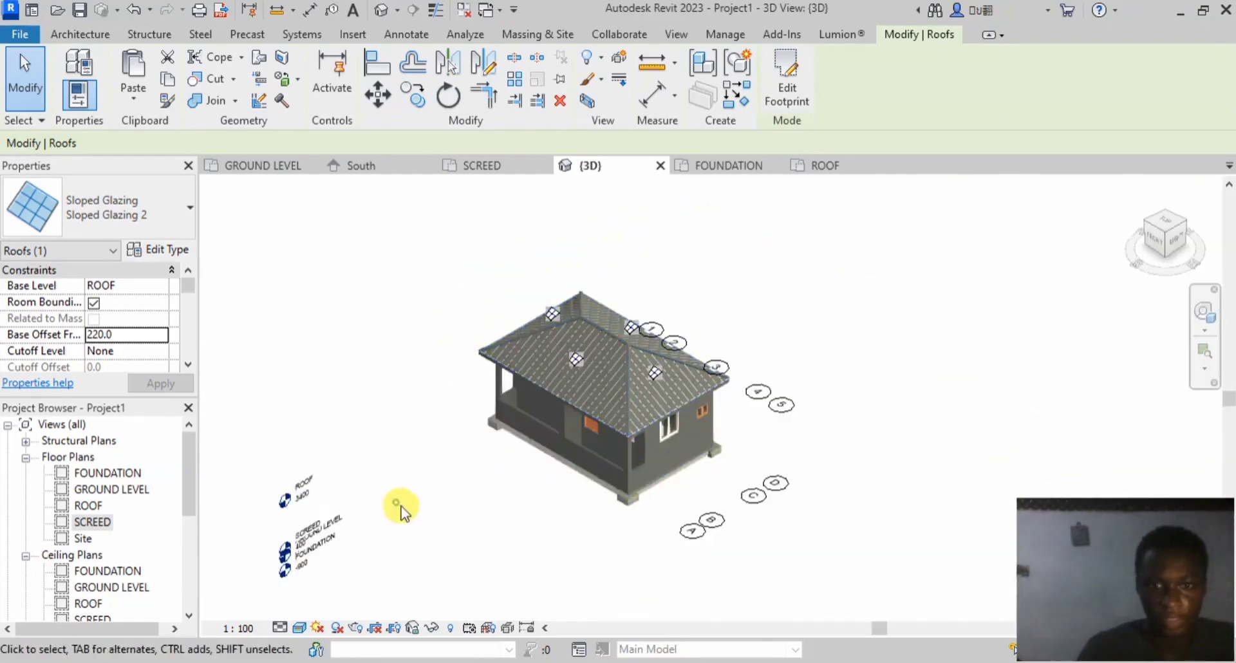
click(400, 505)
scroll(596, 422, up, 8)
scroll(605, 480, down, 5)
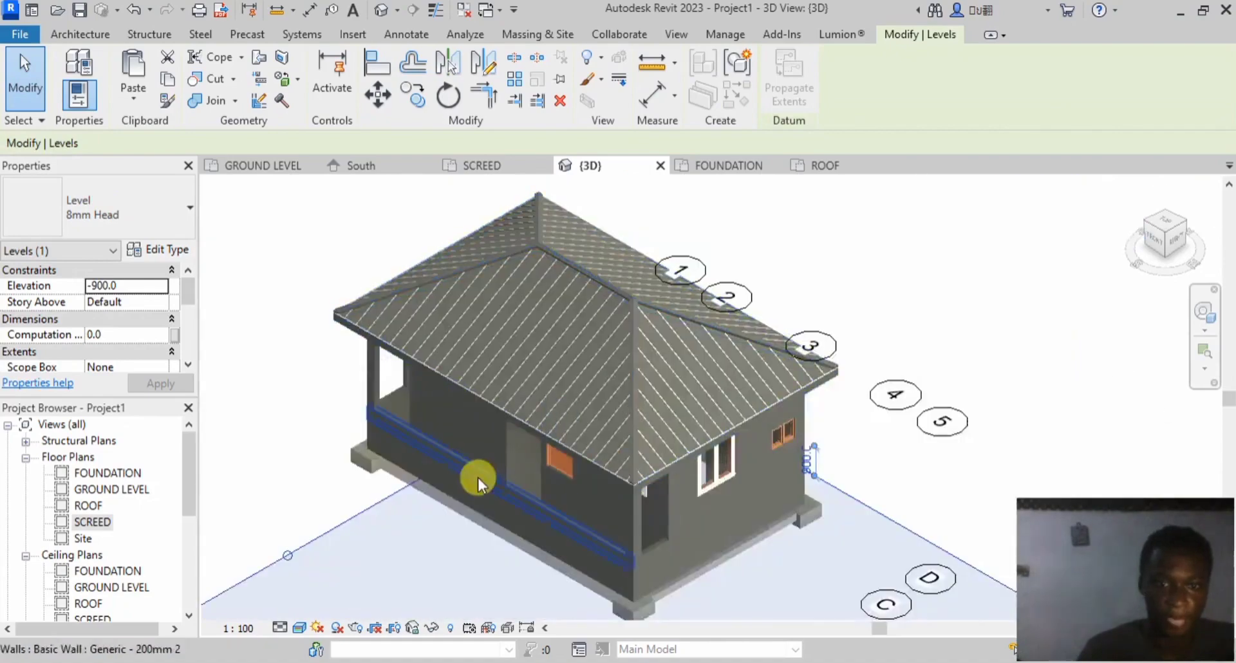
scroll(444, 444, up, 5)
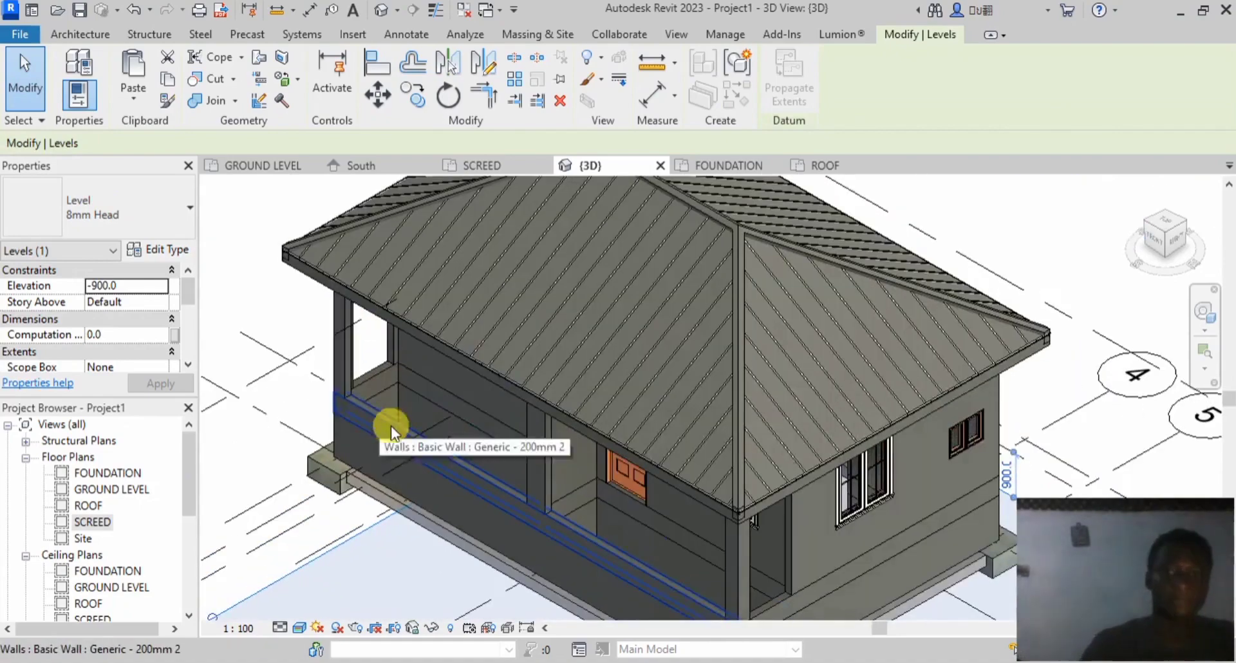
scroll(453, 416, down, 4)
scroll(412, 373, down, 2)
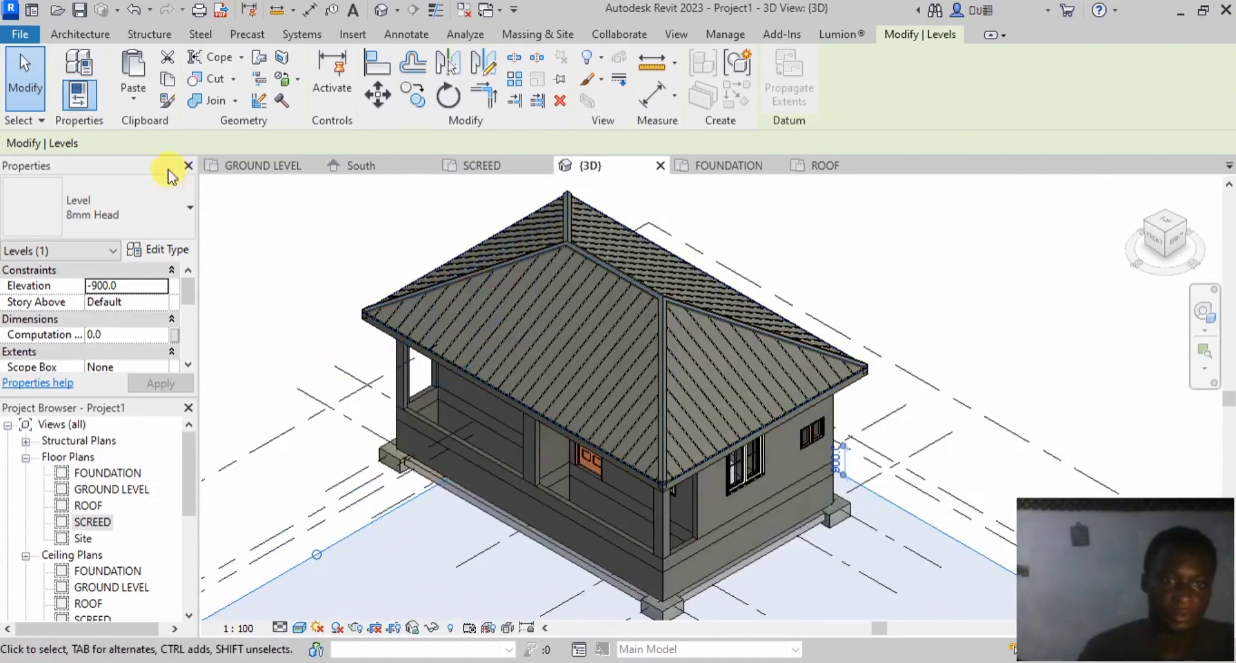
Step: Start Roof: Fascia and place a fascia along the front roof edge
click(90, 34)
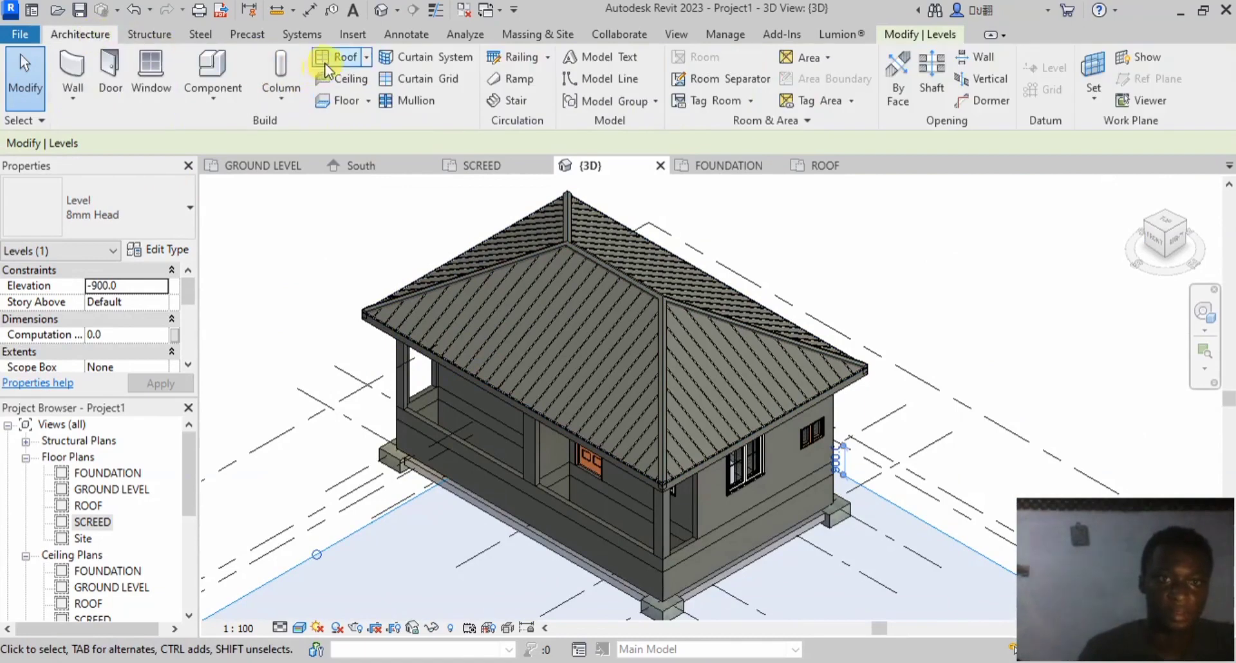
click(365, 57)
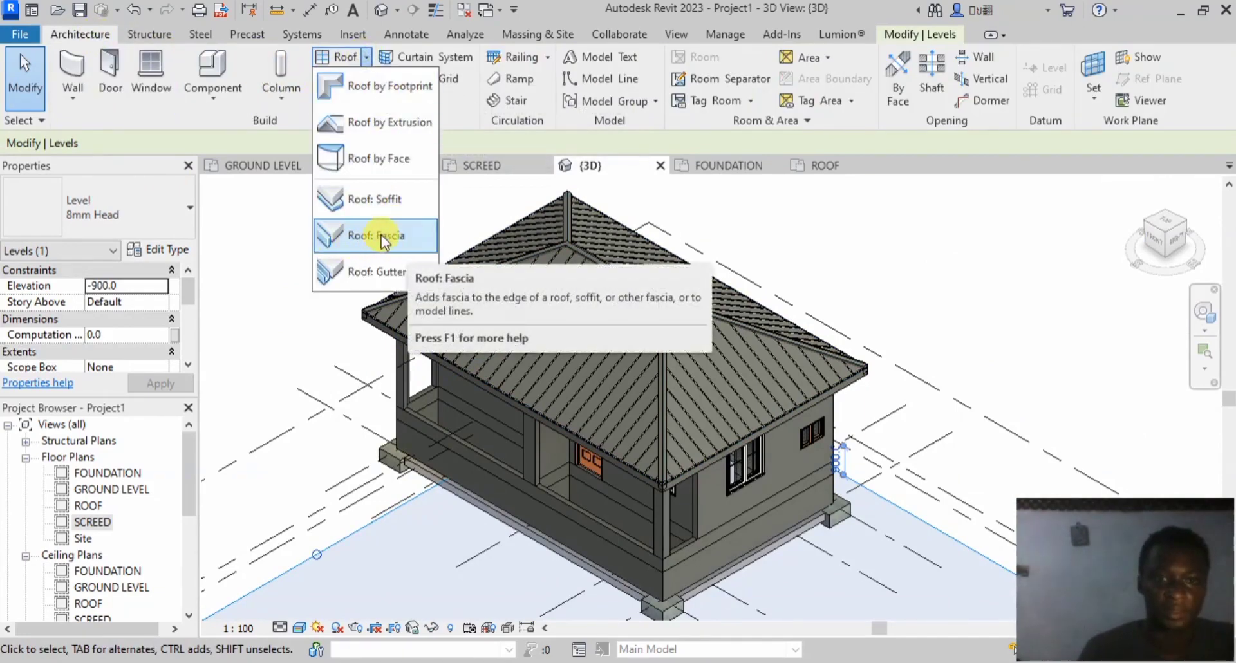
click(359, 235)
scroll(637, 479, up, 5)
scroll(647, 476, up, 3)
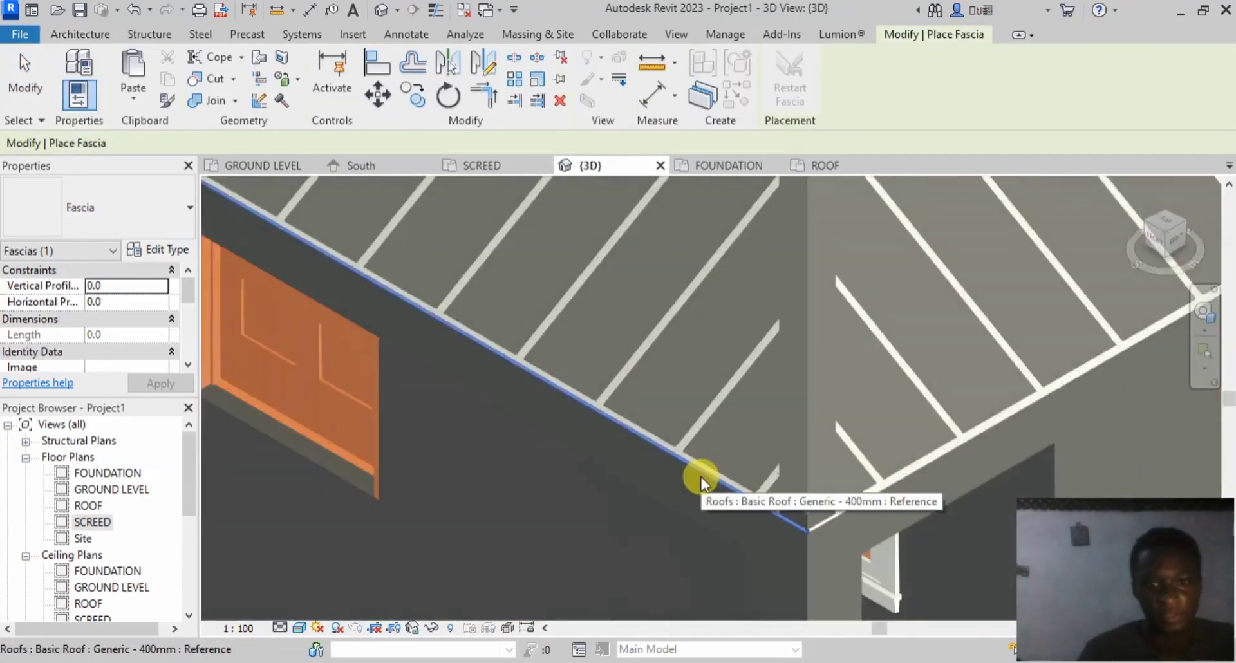
click(700, 476)
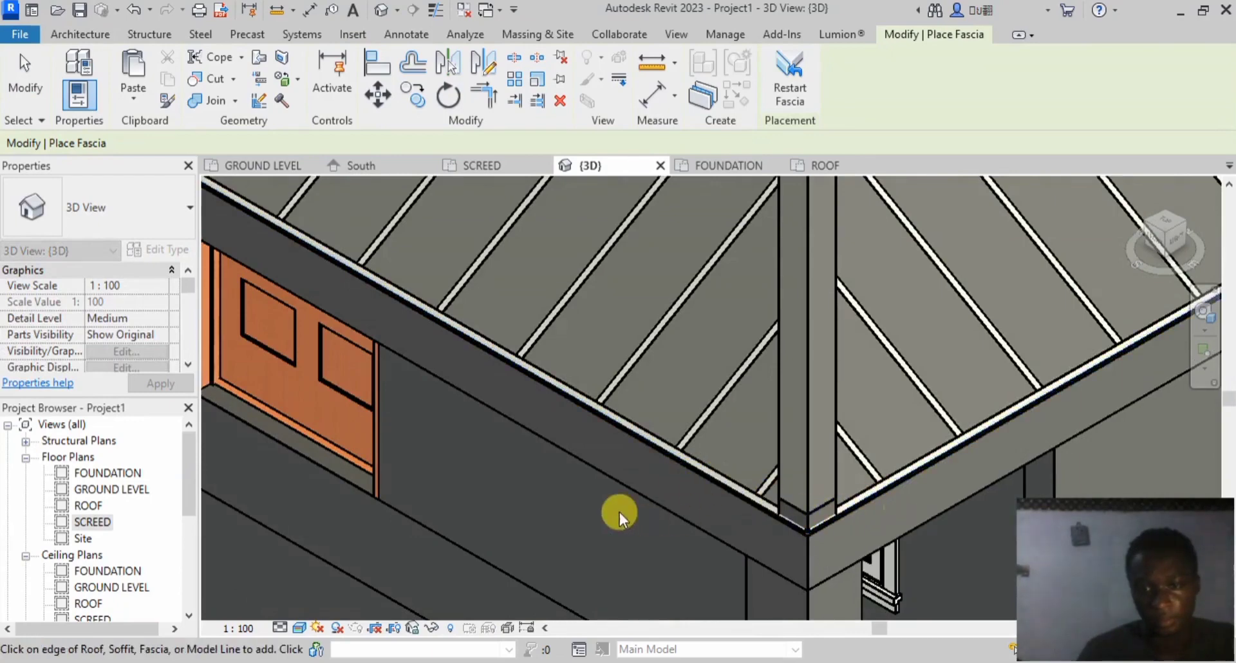
scroll(615, 509, down, 5)
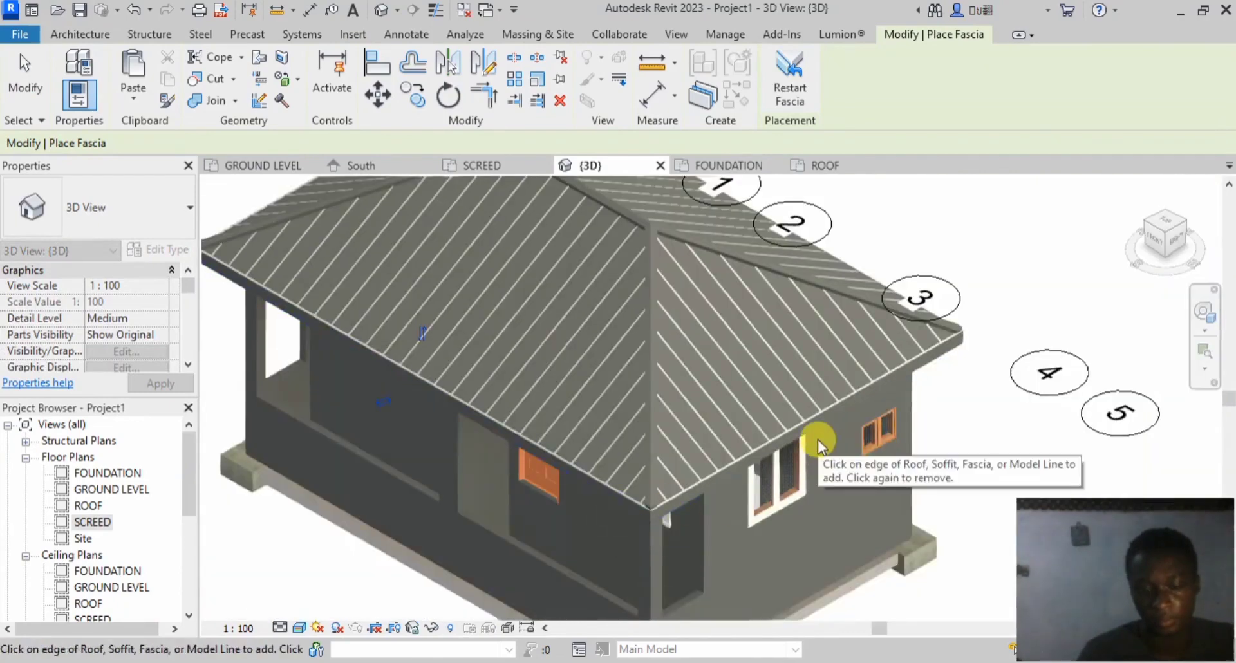
Step: Orbit the house with the SteeringWheel to inspect the side and front eaves
click(1203, 313)
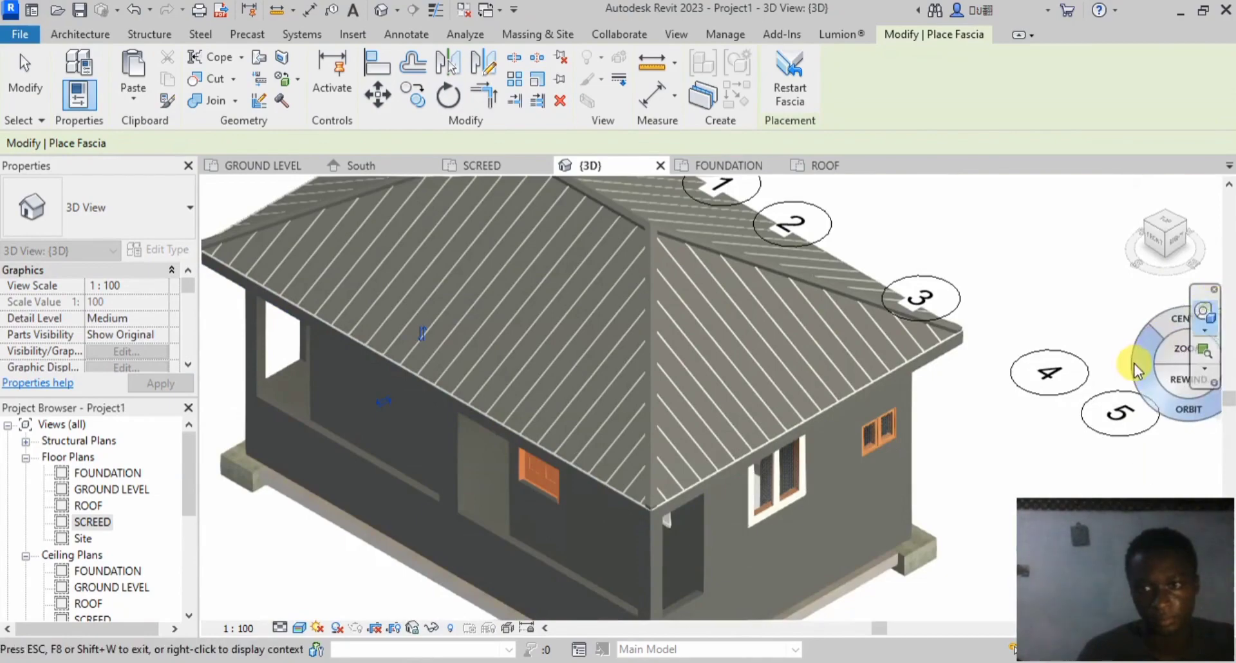
drag(1137, 370, 908, 411)
scroll(907, 411, up, 3)
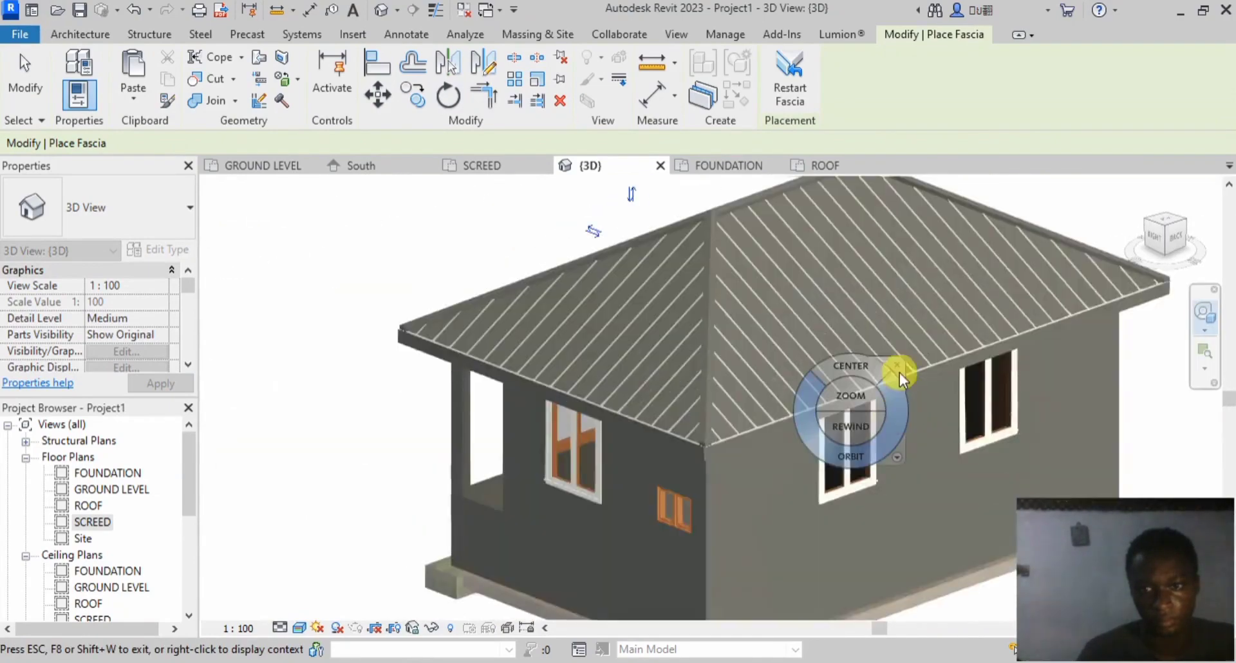
key(shift+w)
scroll(795, 427, up, 5)
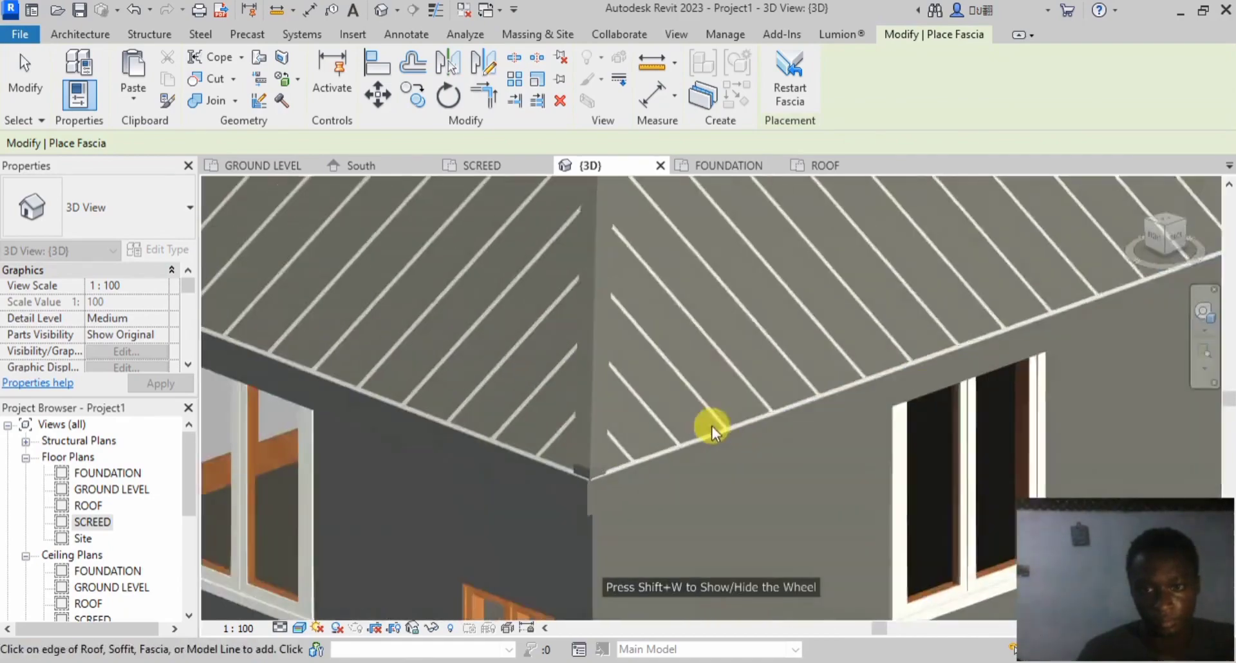
scroll(430, 480, down, 5)
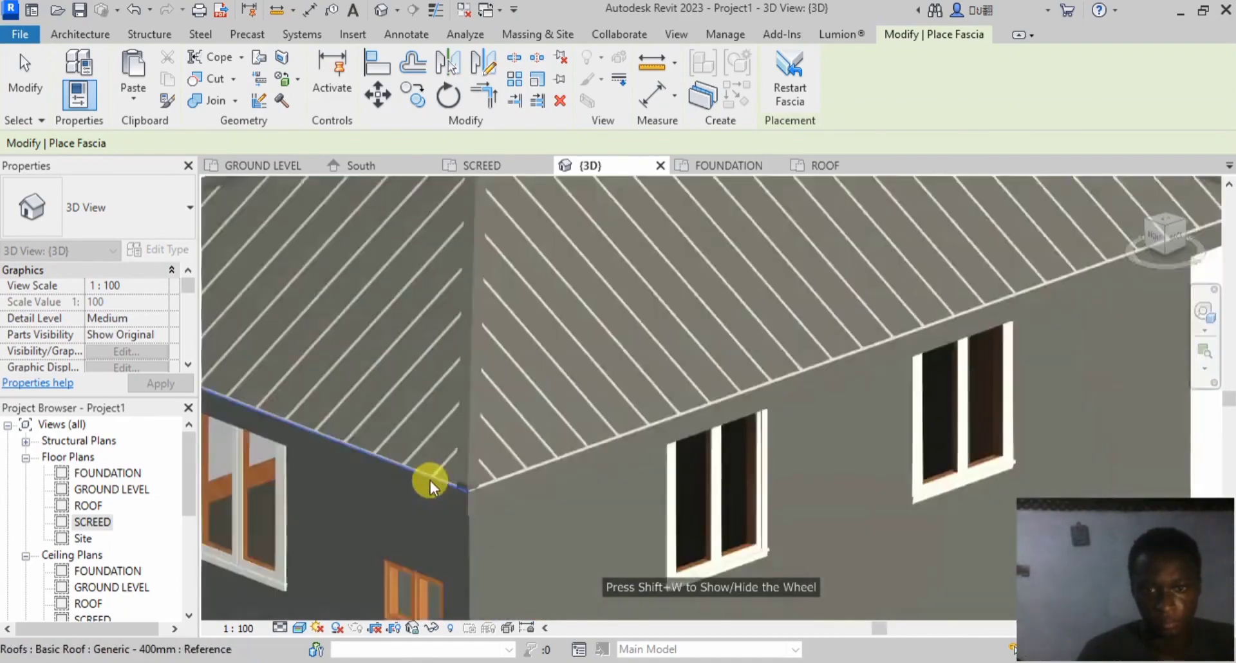
click(1203, 314)
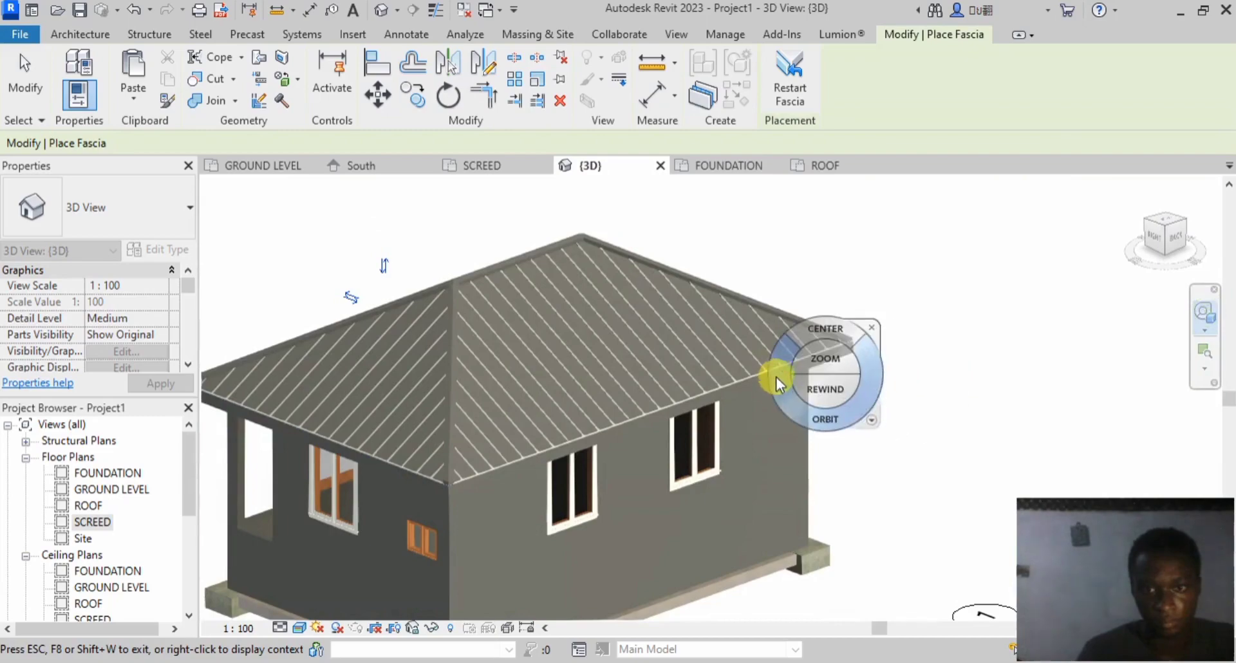
drag(781, 377, 724, 354)
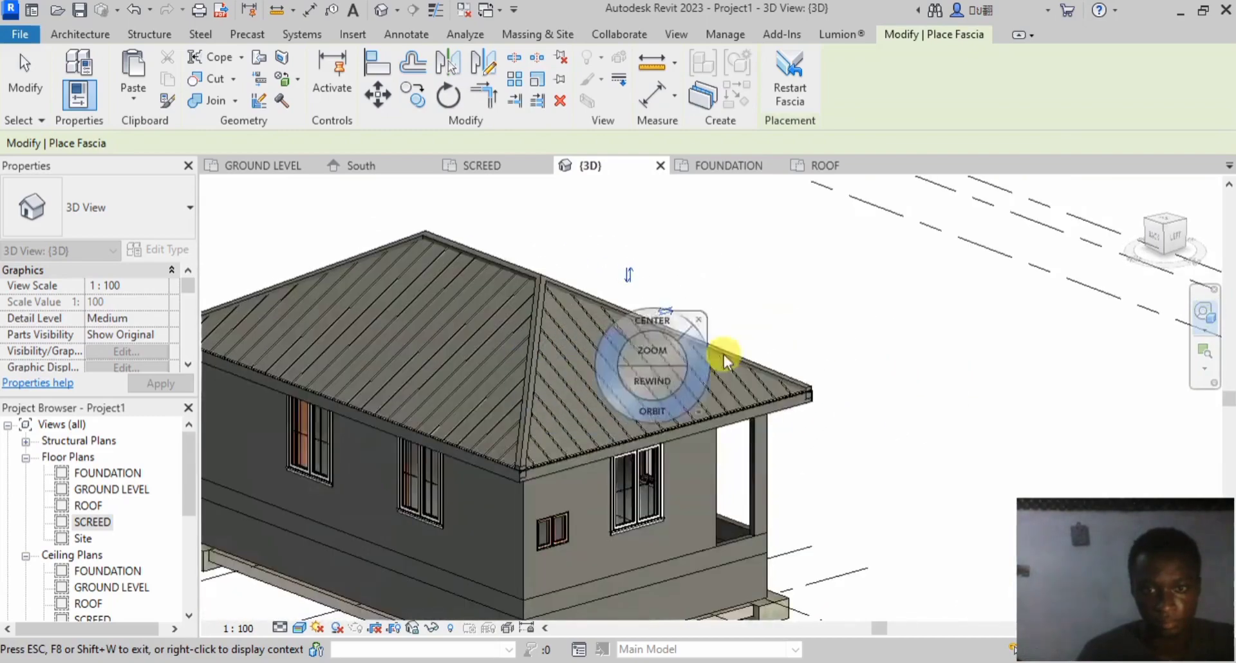
click(748, 314)
scroll(540, 461, up, 3)
scroll(539, 461, up, 4)
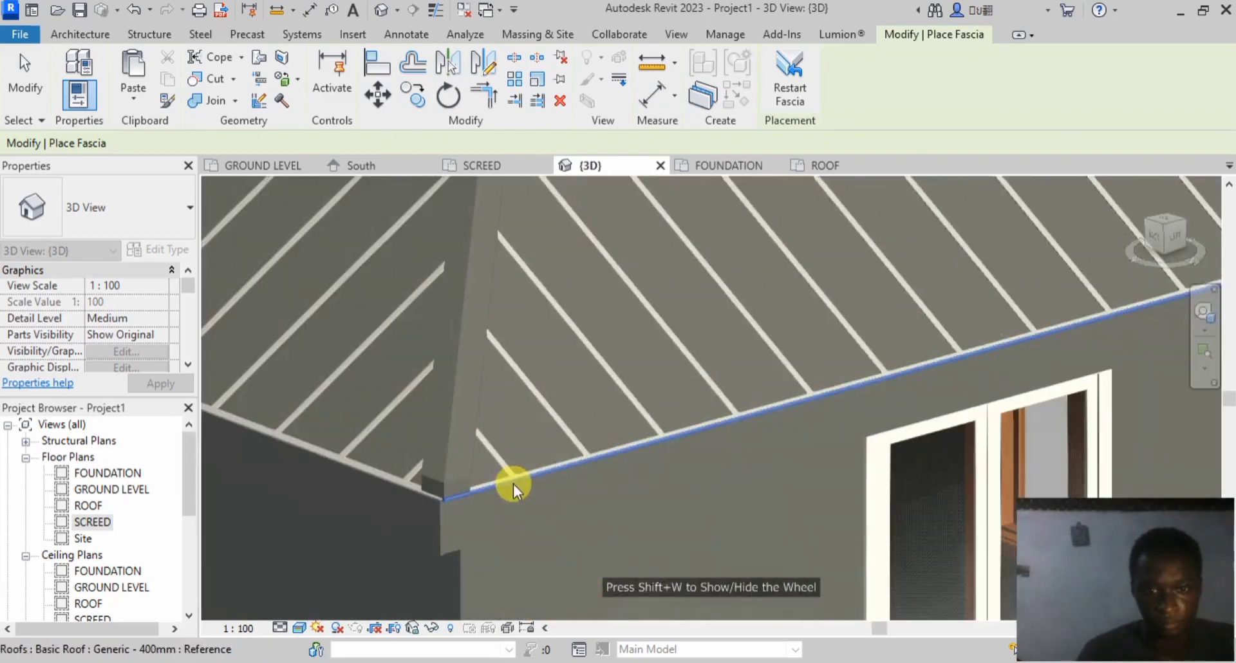
scroll(512, 484, down, 6)
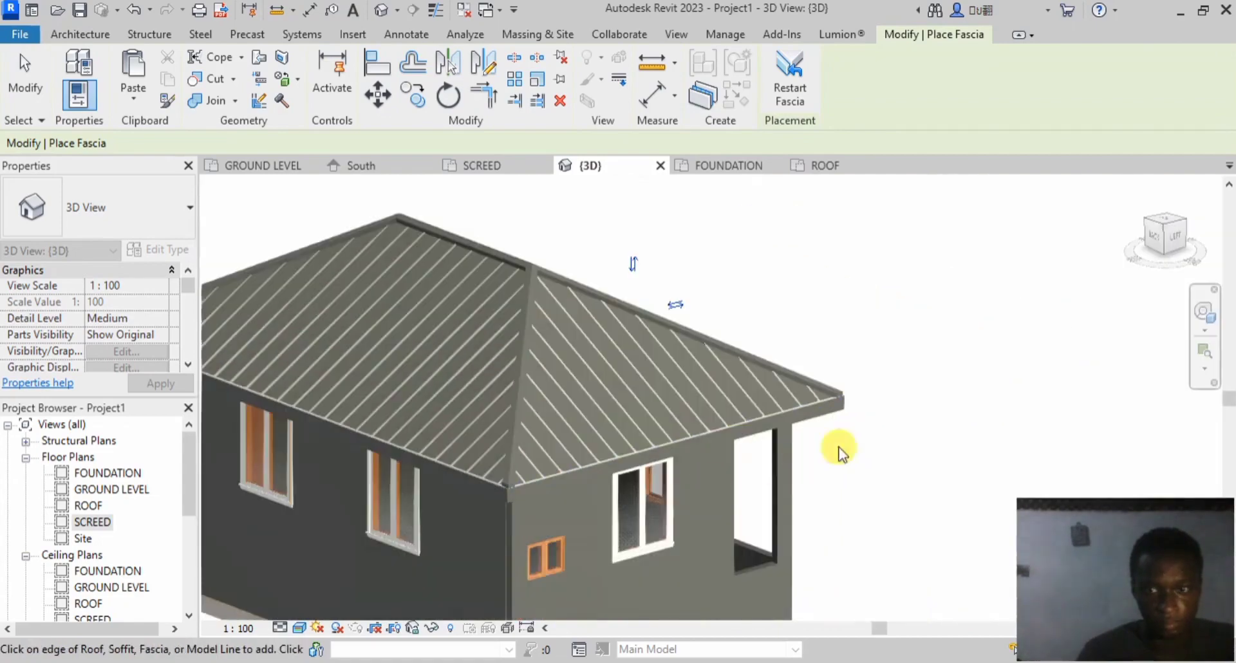
click(1204, 313)
mouse_move(1131, 367)
mouse_down()
mouse_move(841, 408)
mouse_move(746, 384)
mouse_up()
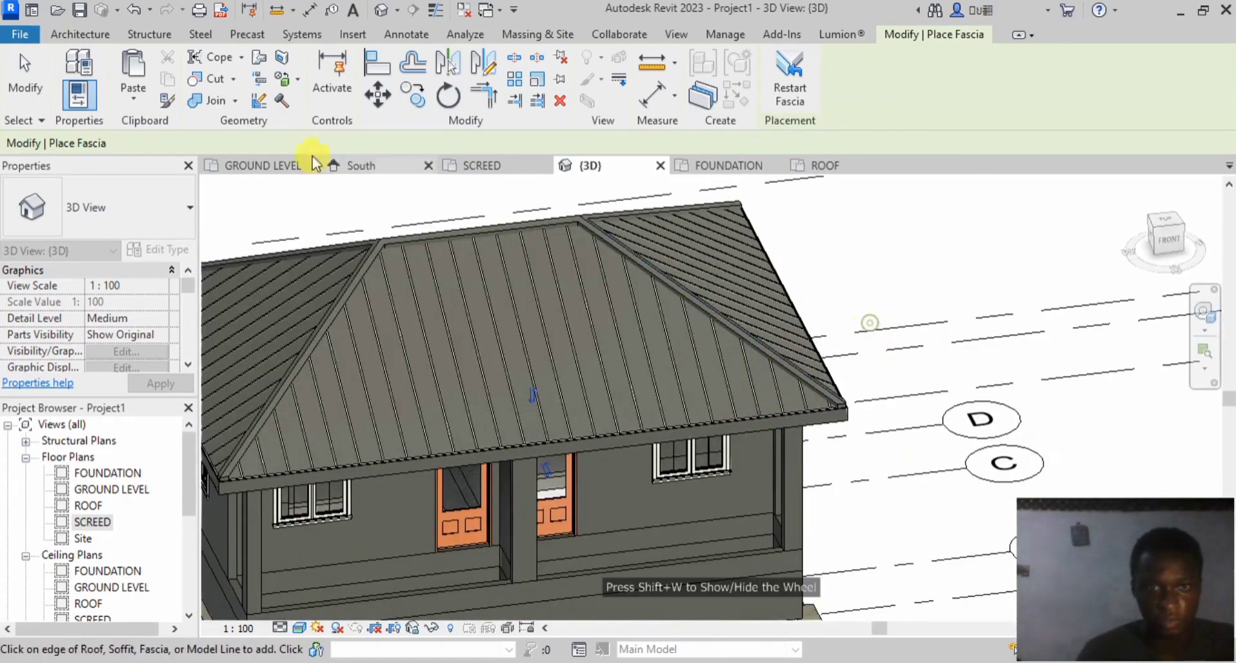
click(72, 36)
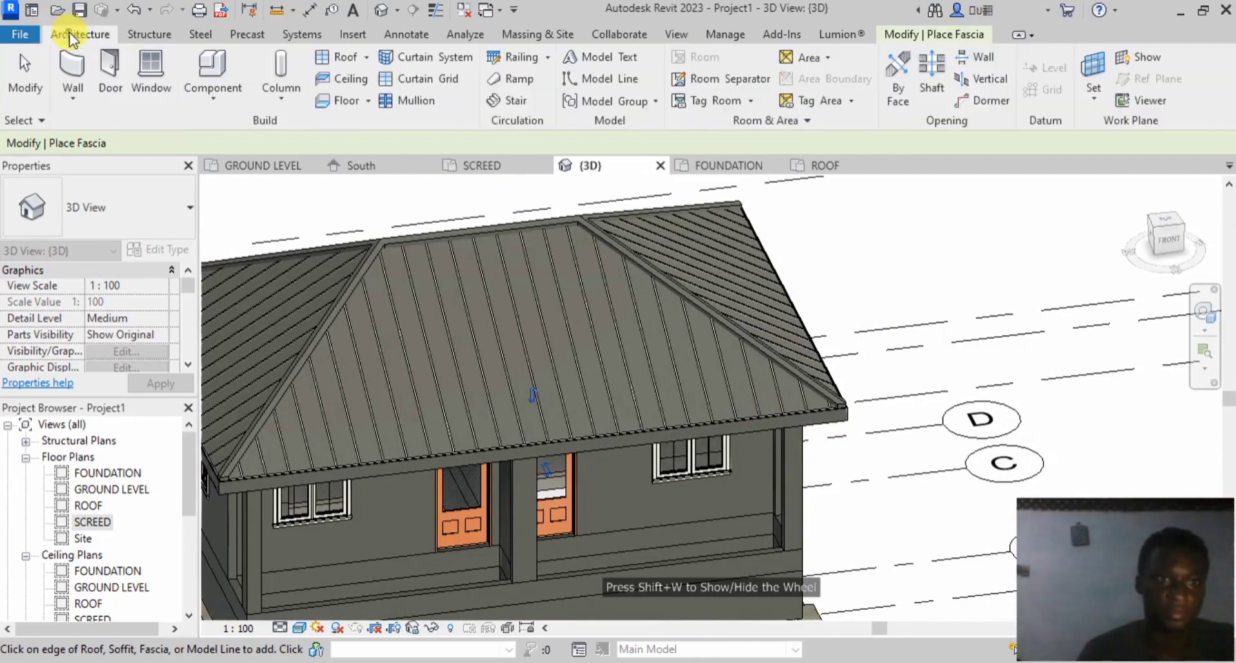
click(366, 56)
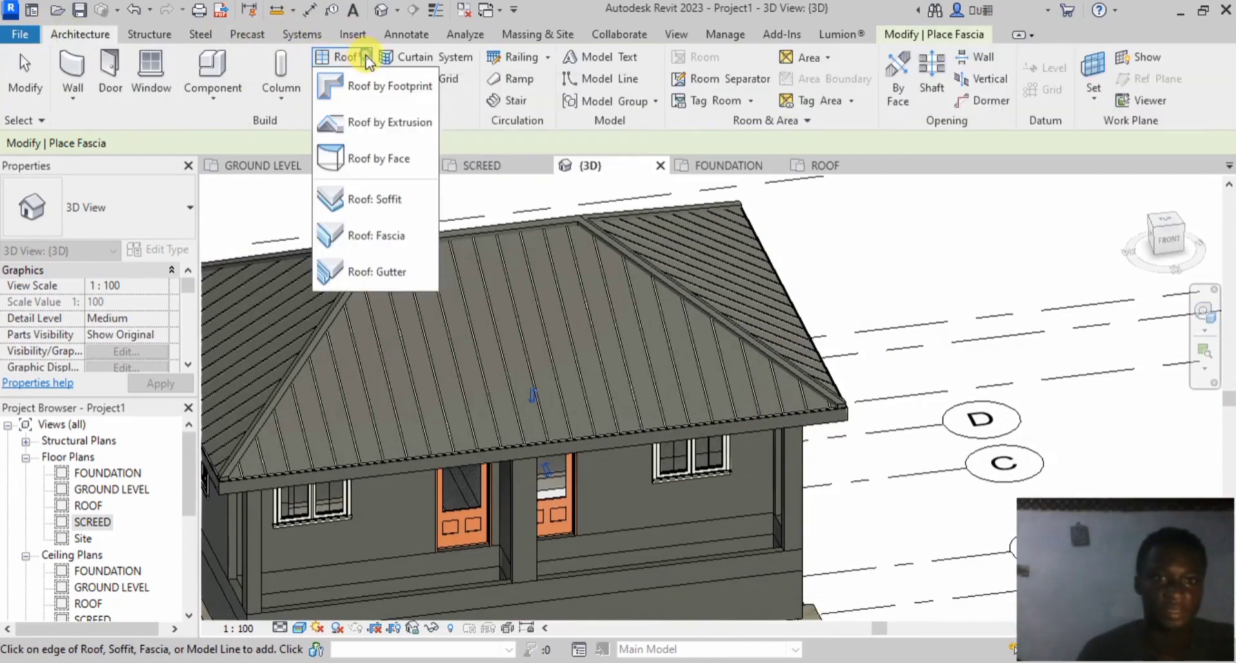
click(397, 274)
scroll(499, 450, up, 5)
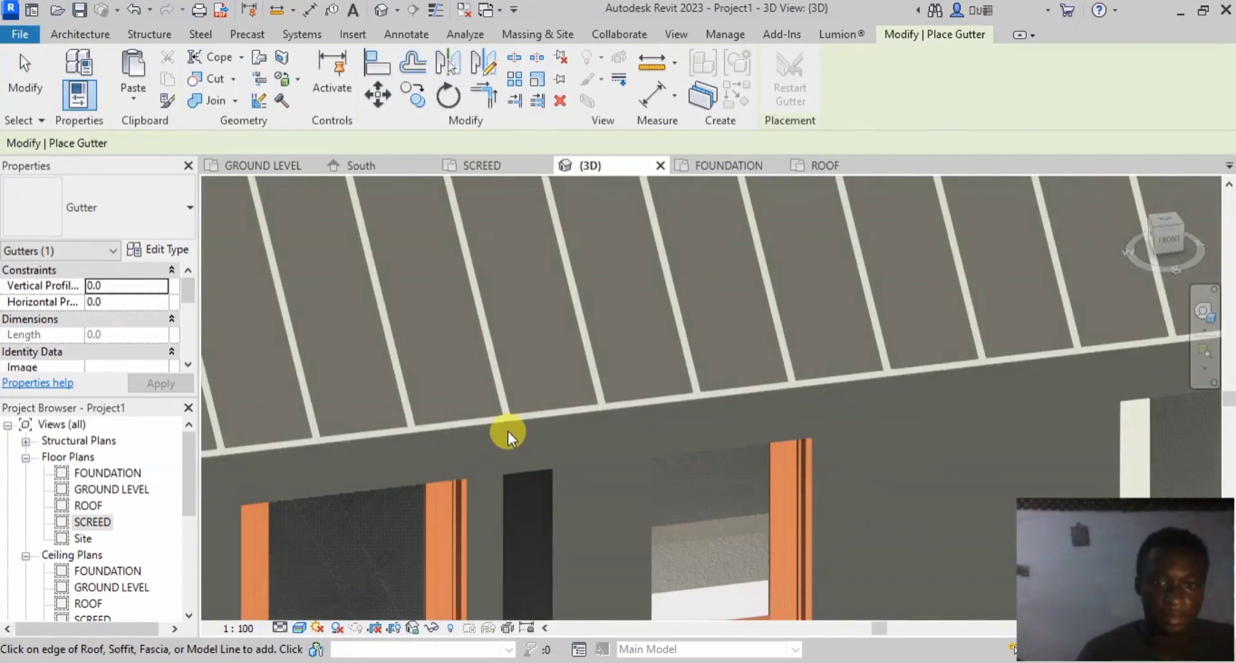
click(508, 426)
scroll(507, 427, down, 3)
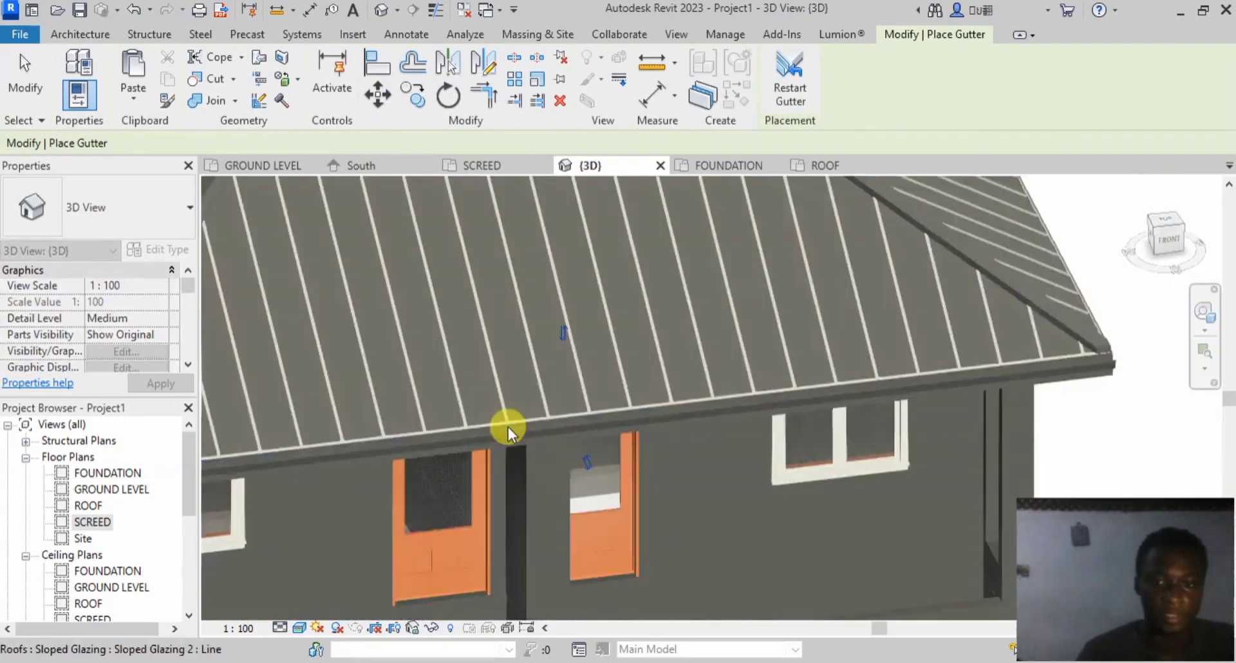
scroll(507, 427, down, 5)
click(1204, 312)
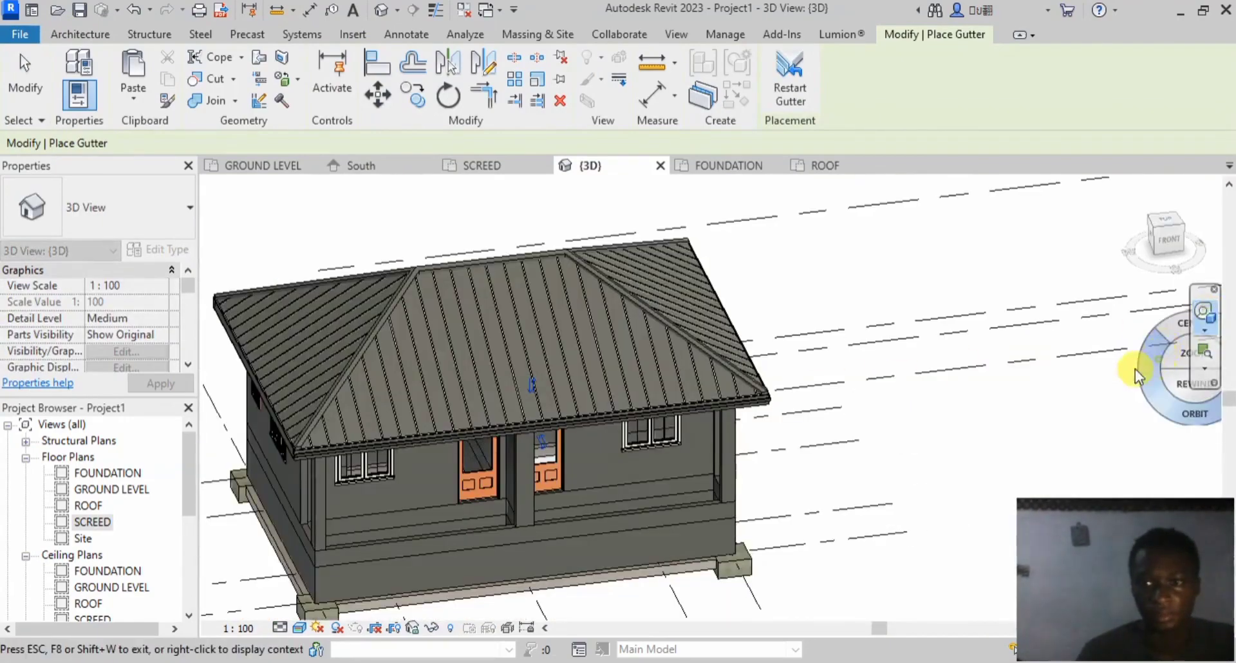
drag(1134, 369, 933, 396)
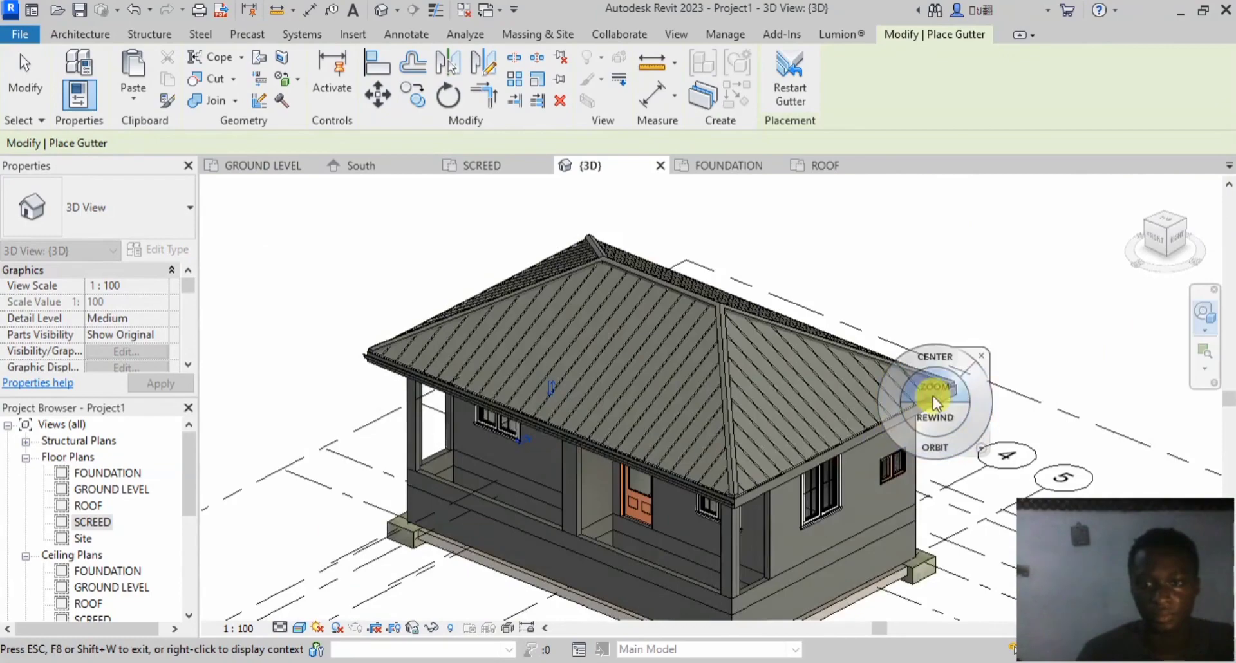
click(979, 353)
scroll(733, 511, up, 5)
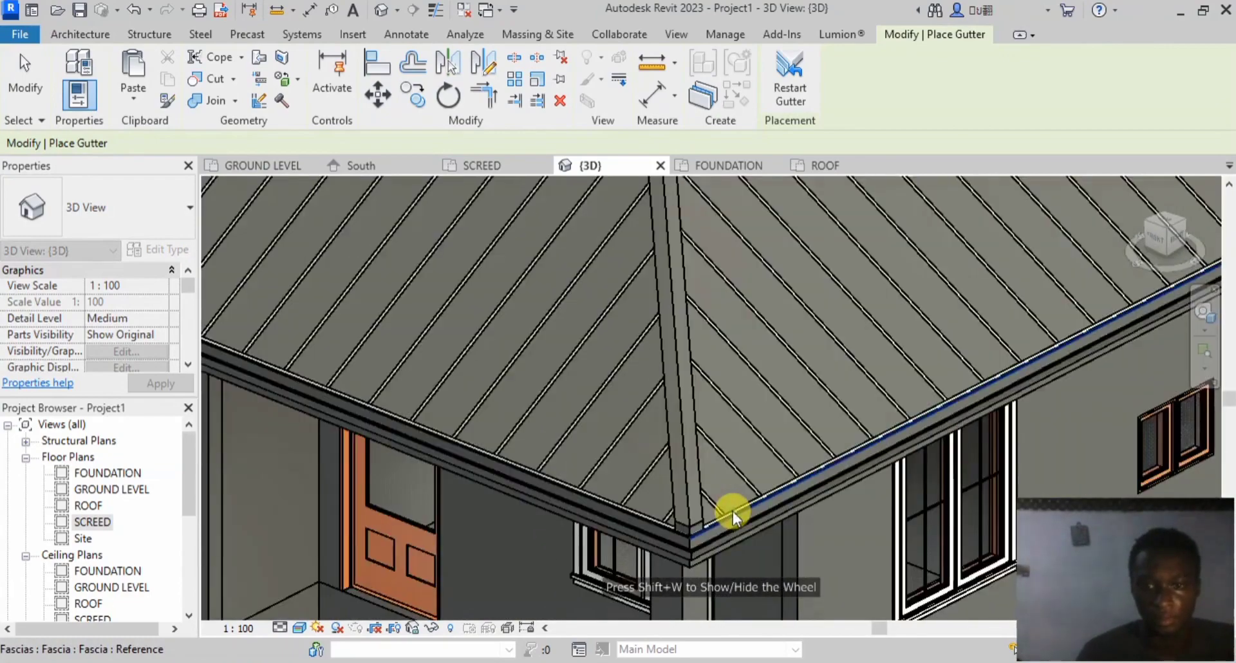
scroll(732, 511, down, 5)
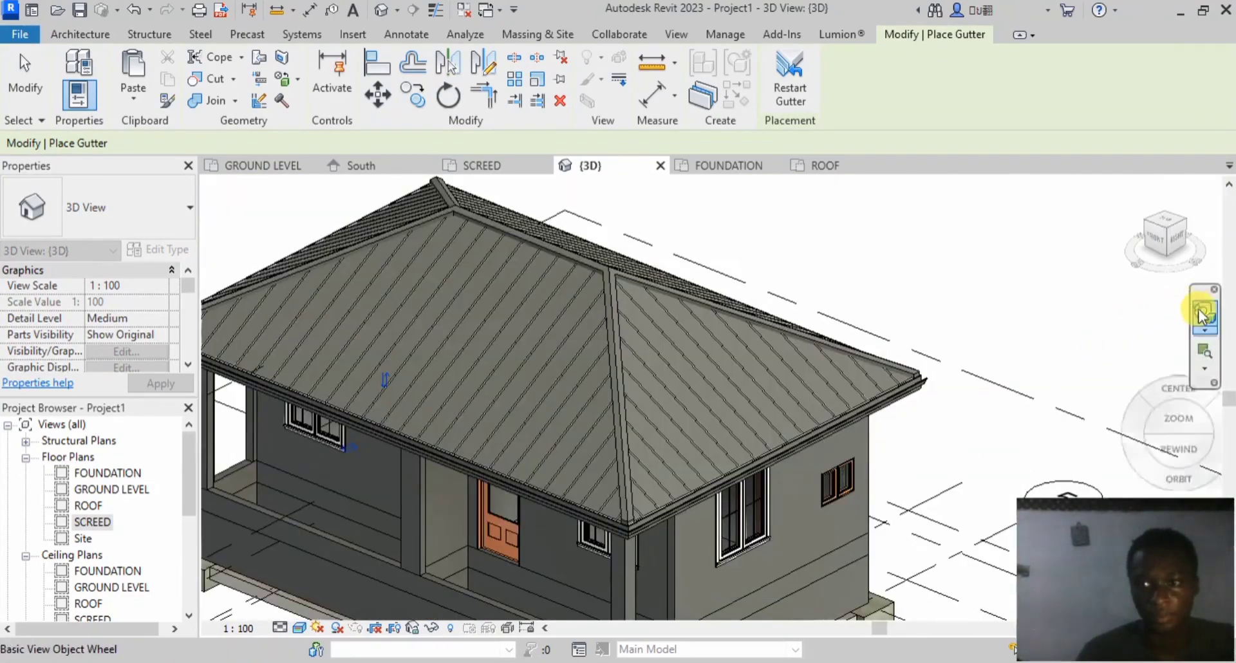
click(1201, 315)
drag(1146, 385, 674, 450)
key(Escape)
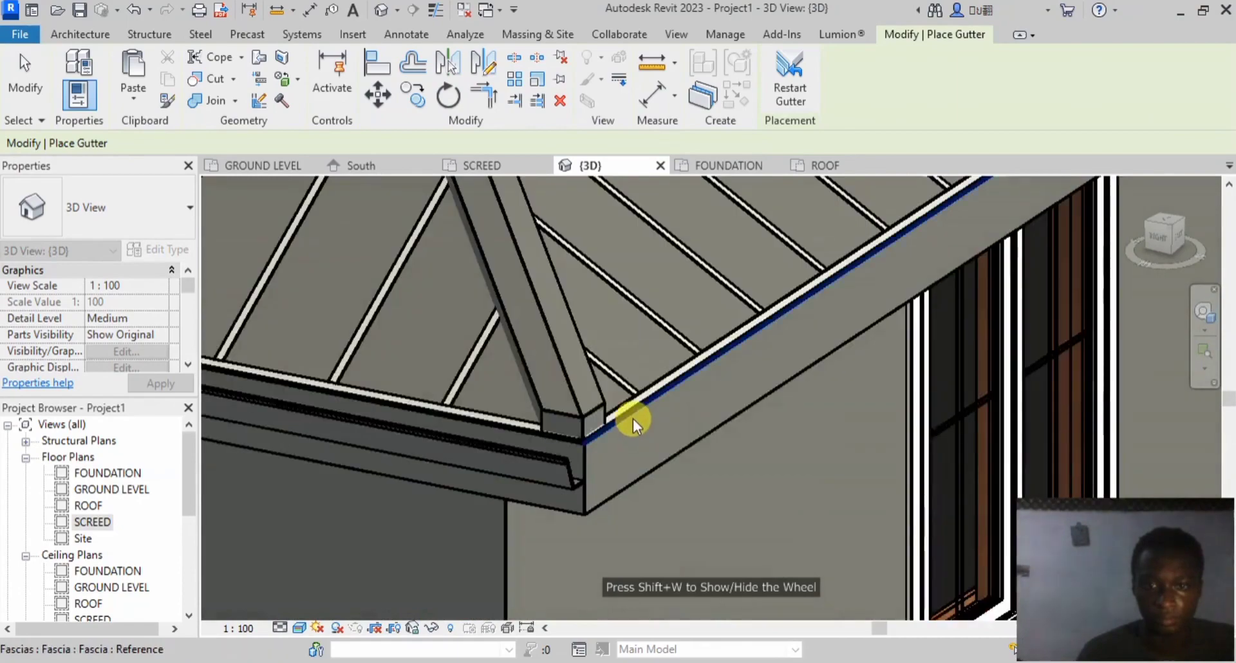
click(591, 442)
scroll(557, 458, down, 5)
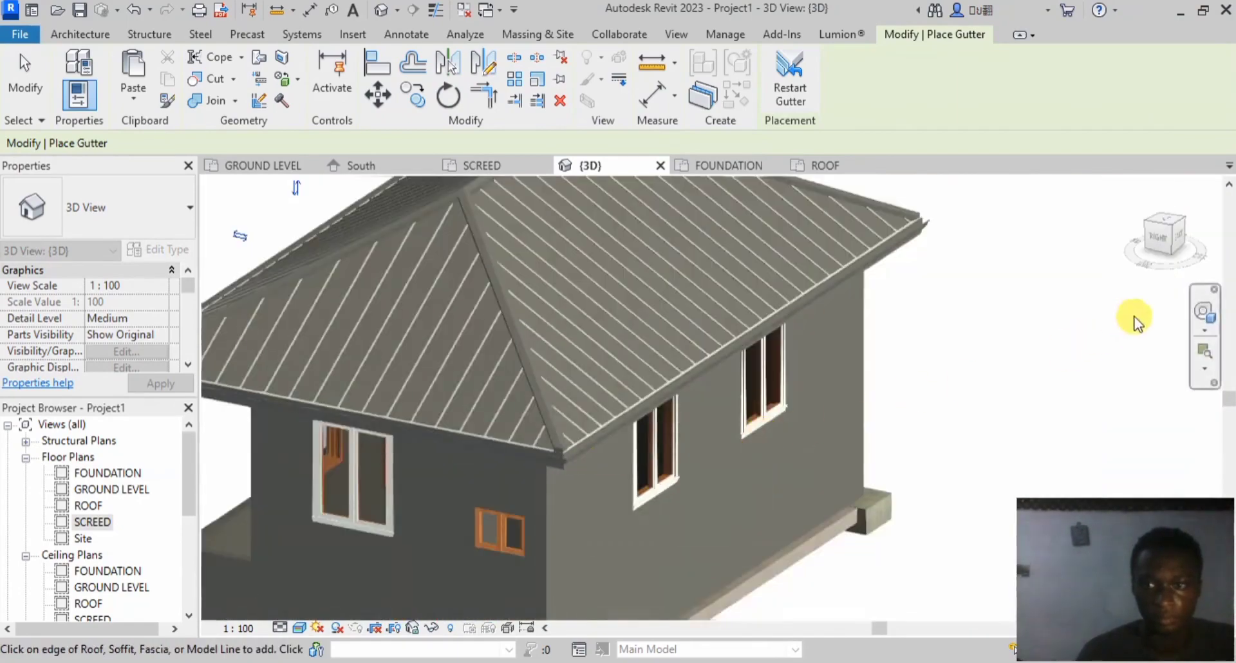
click(1199, 305)
drag(1164, 347, 930, 409)
scroll(652, 469, up, 5)
key(shift+w)
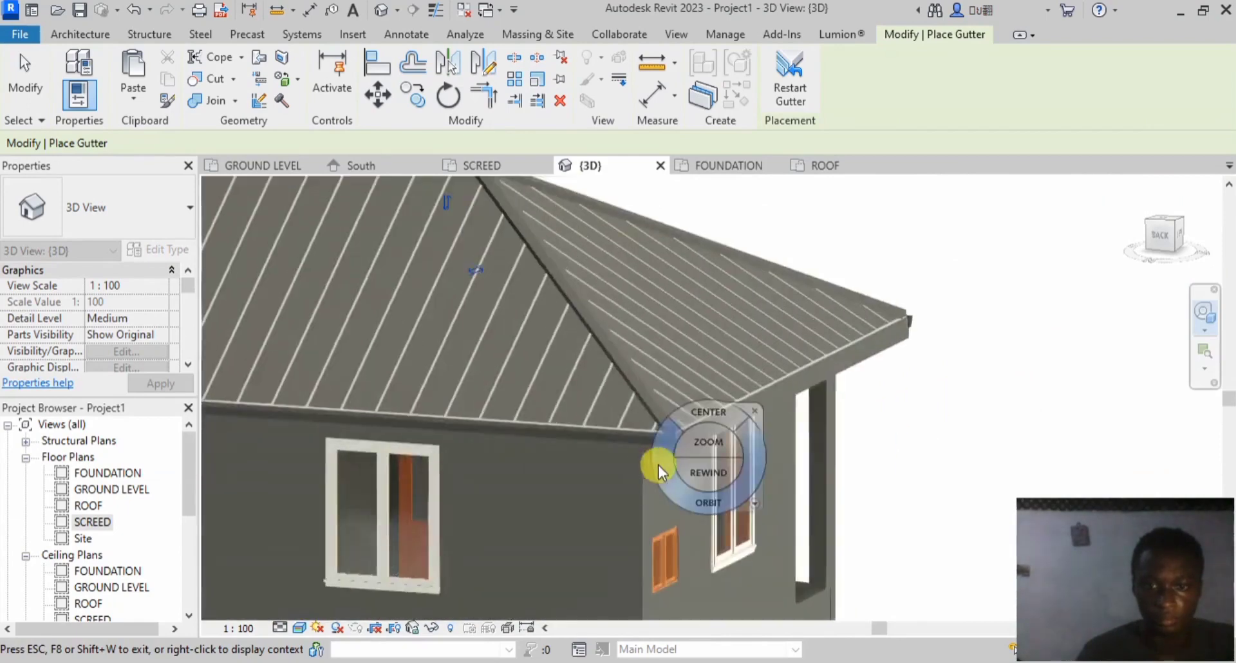
drag(658, 465, 682, 440)
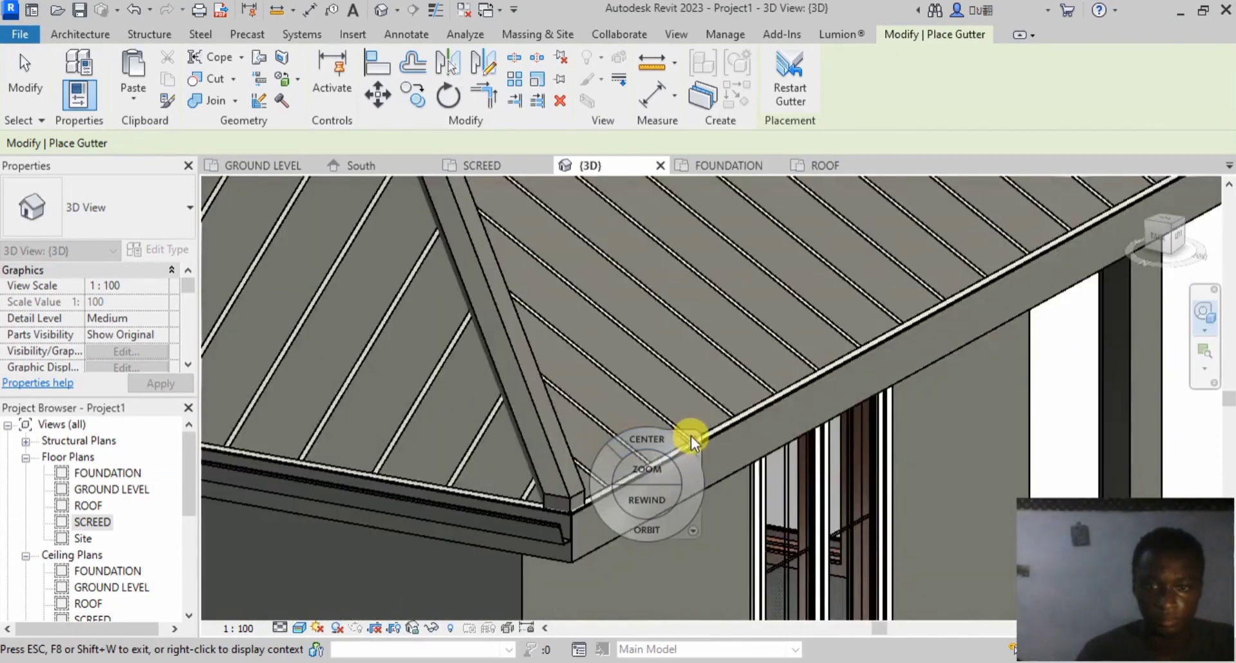
key(shift+w)
scroll(597, 508, up, 5)
scroll(597, 509, down, 3)
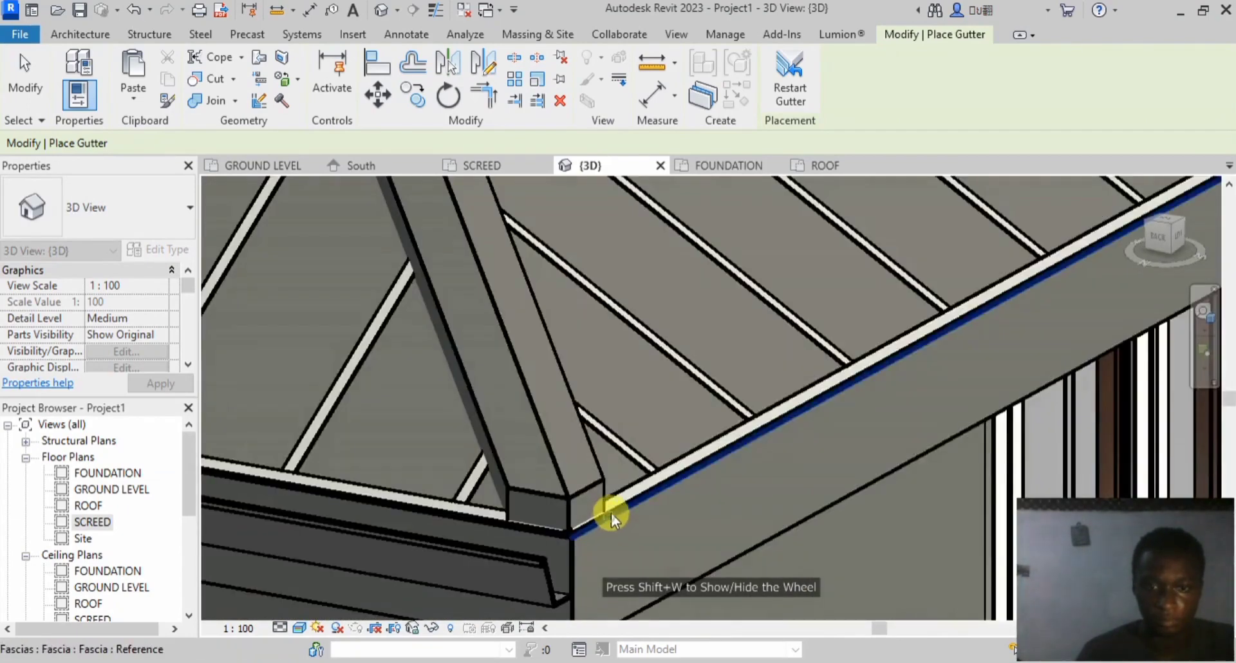
scroll(611, 498, up, 2)
scroll(647, 481, down, 8)
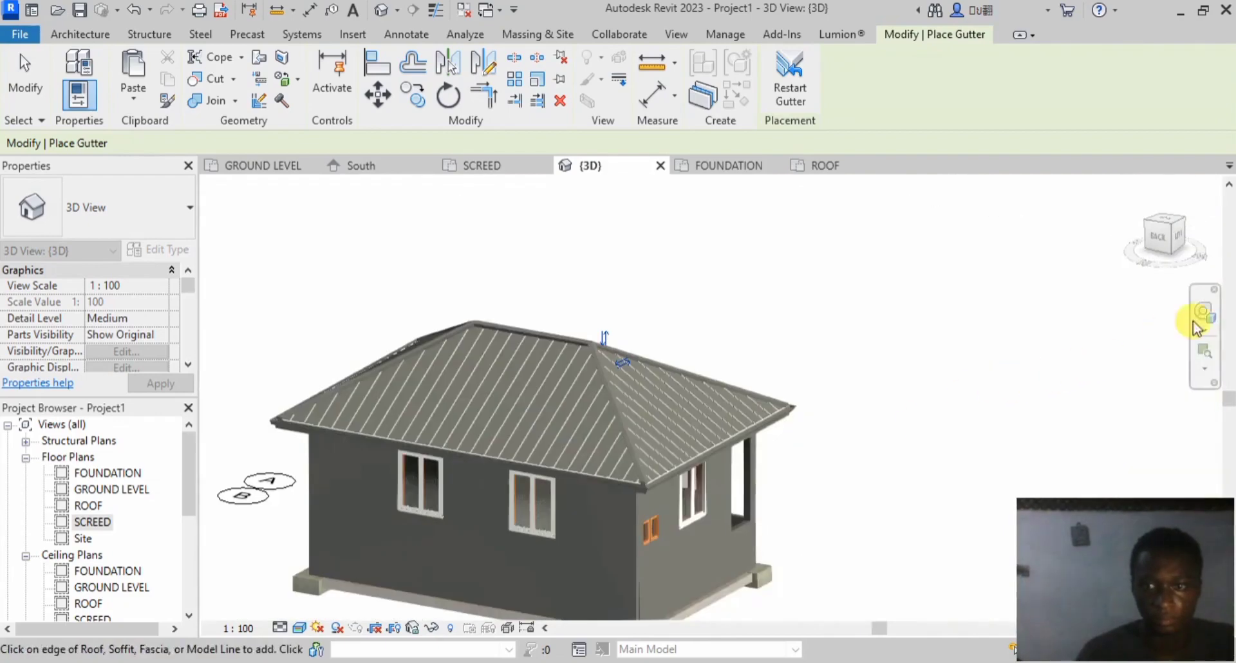
click(1204, 313)
drag(1149, 361, 647, 500)
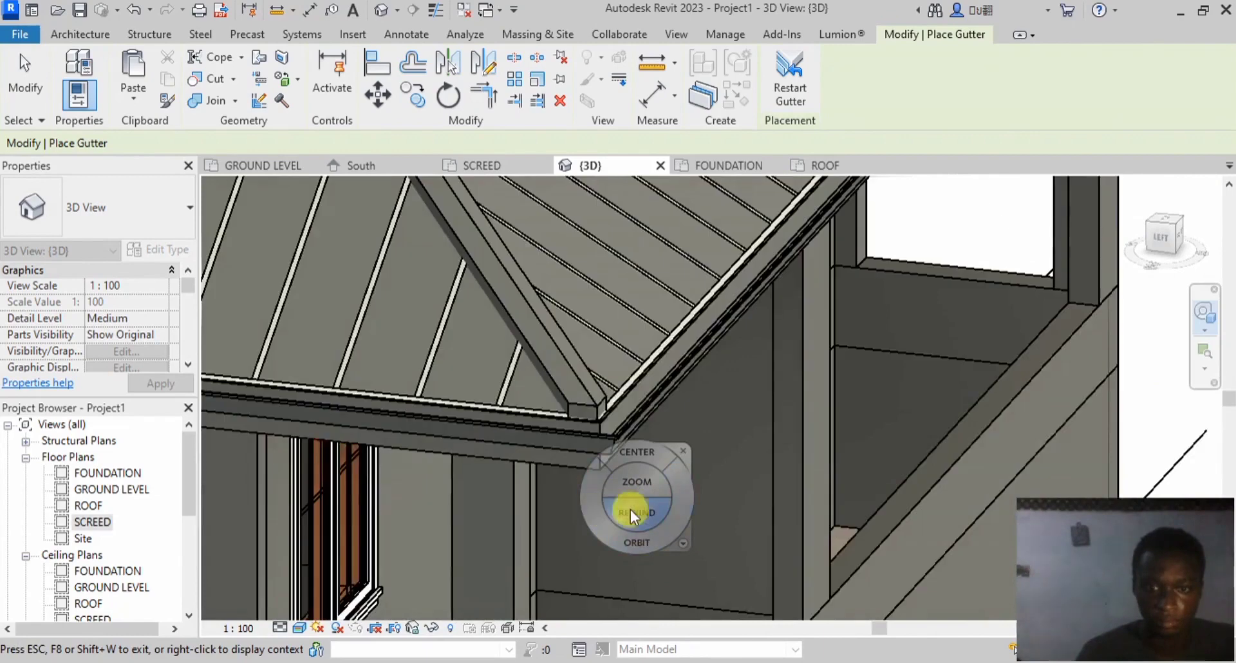
click(685, 450)
scroll(924, 345, down, 6)
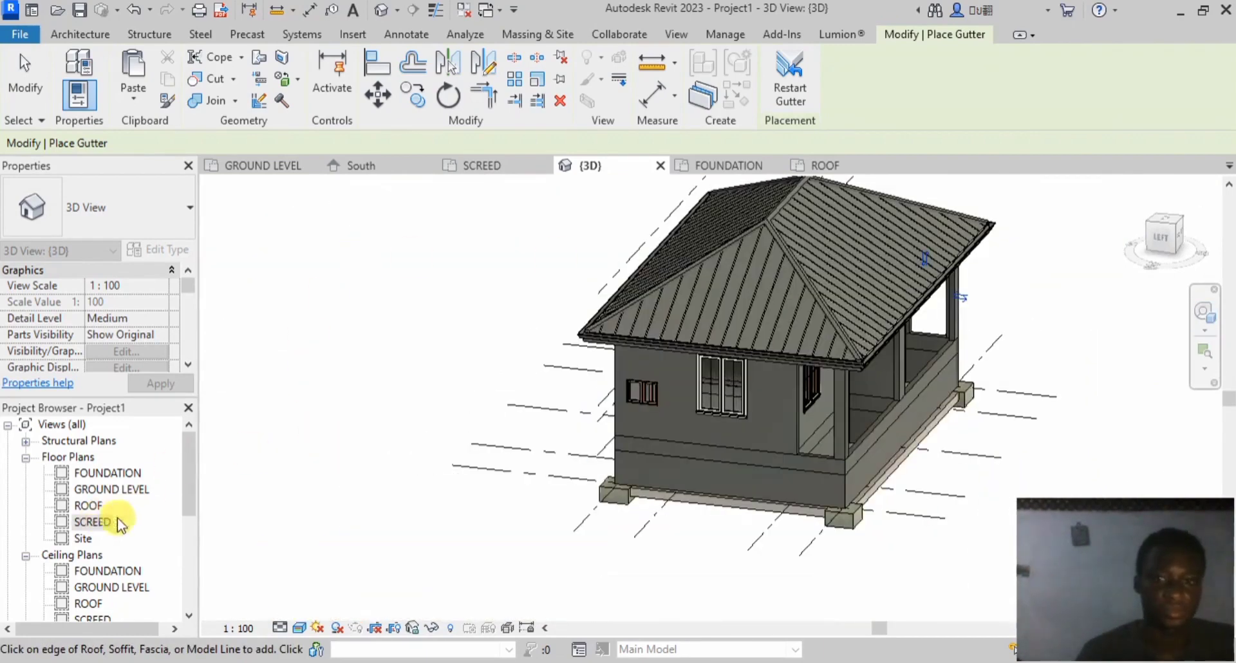
click(1137, 187)
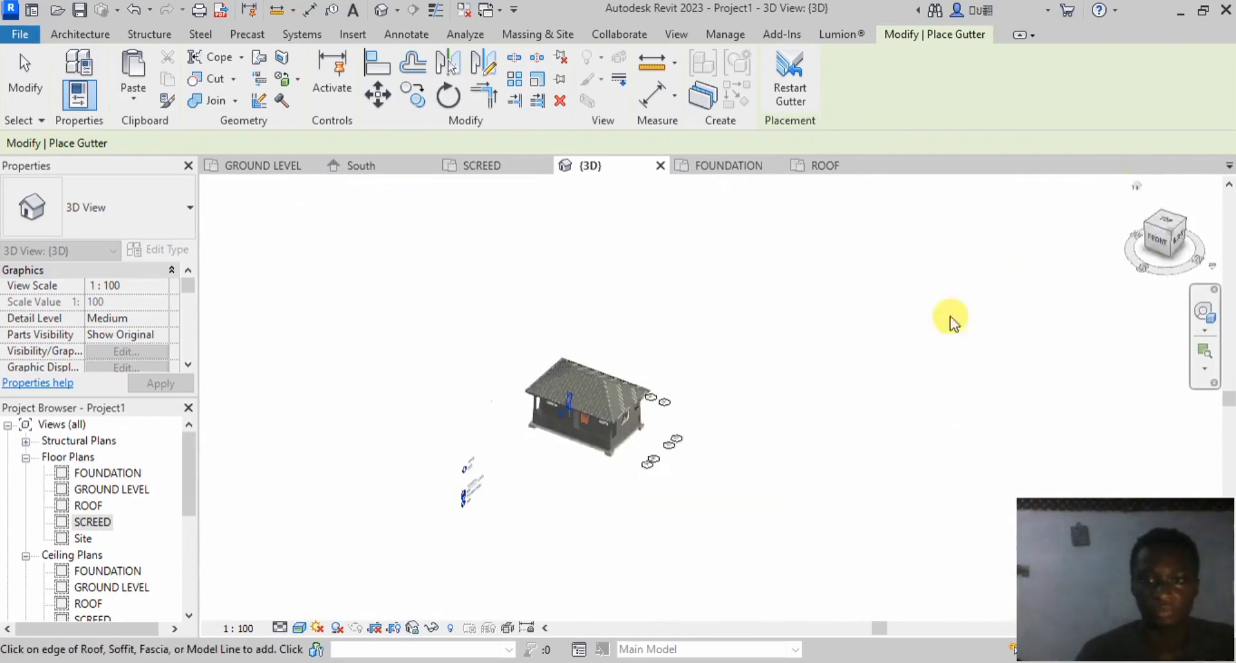
scroll(601, 406, up, 5)
scroll(737, 318, up, 5)
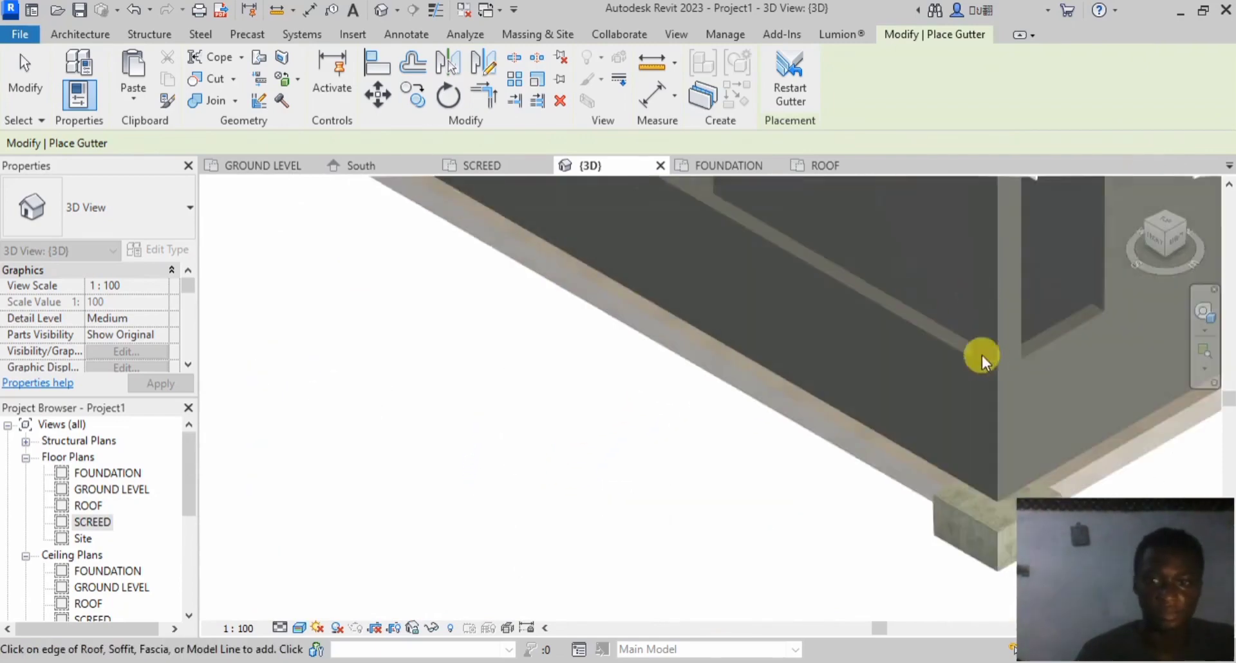
Step: On the SCREED plan, sketch a rectangular Generic 150mm floor boundary around the walls
click(479, 162)
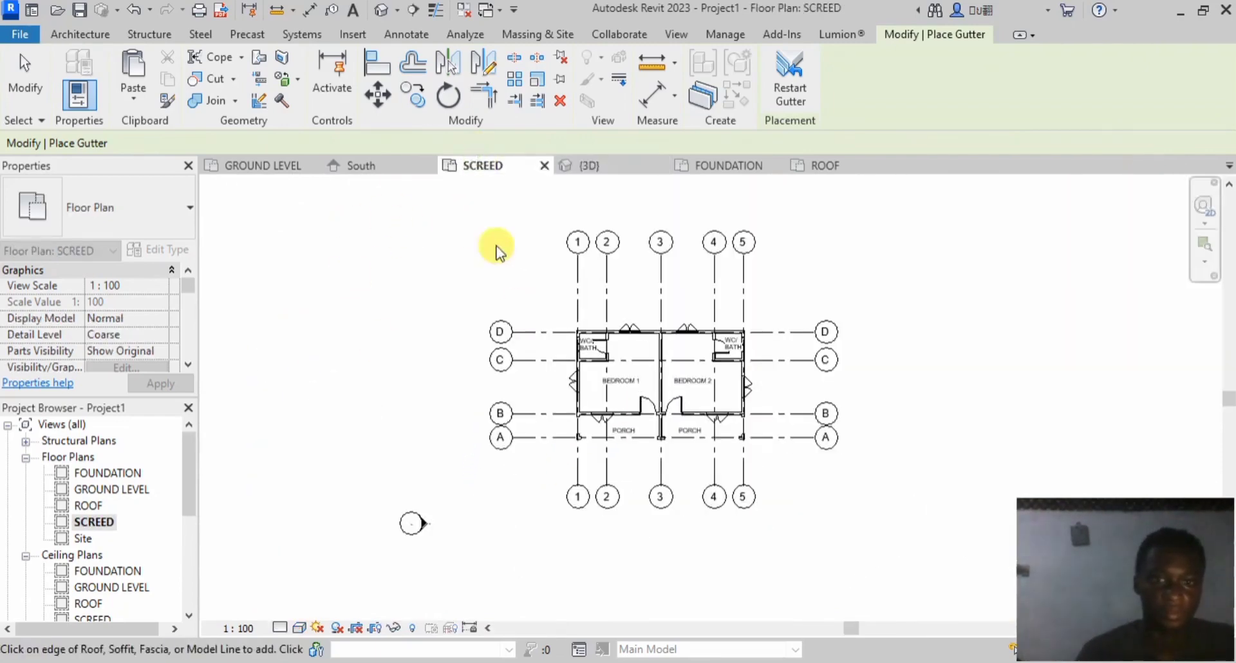
scroll(653, 372, up, 4)
click(111, 36)
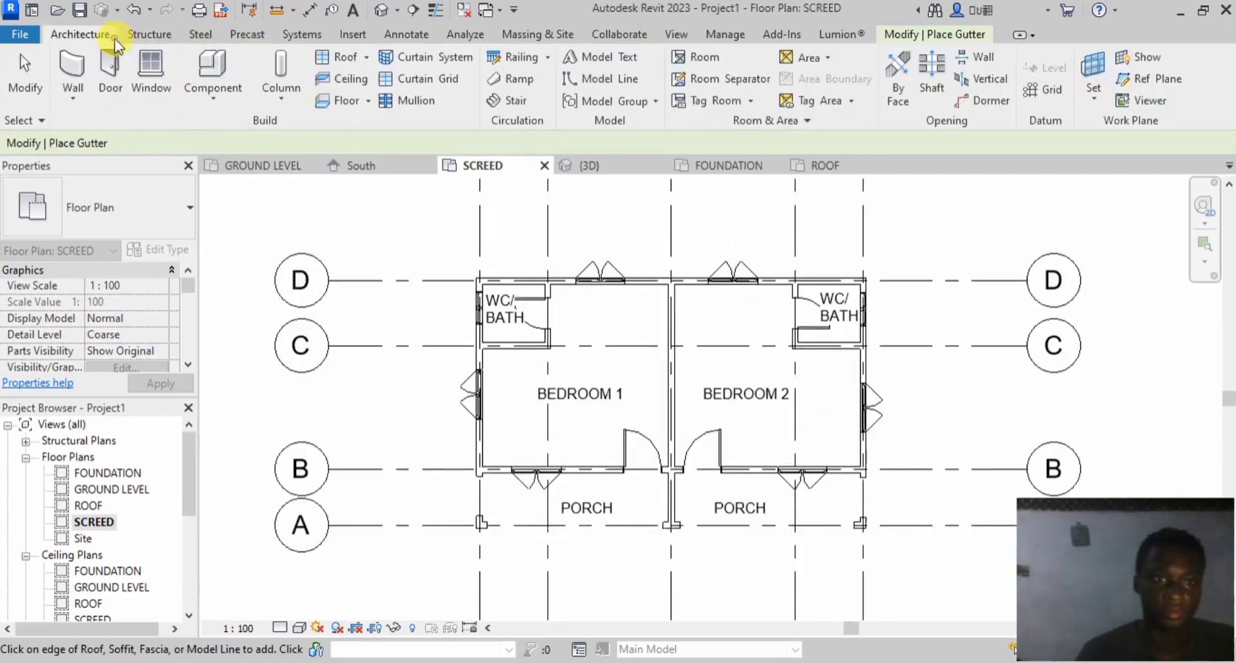
click(337, 100)
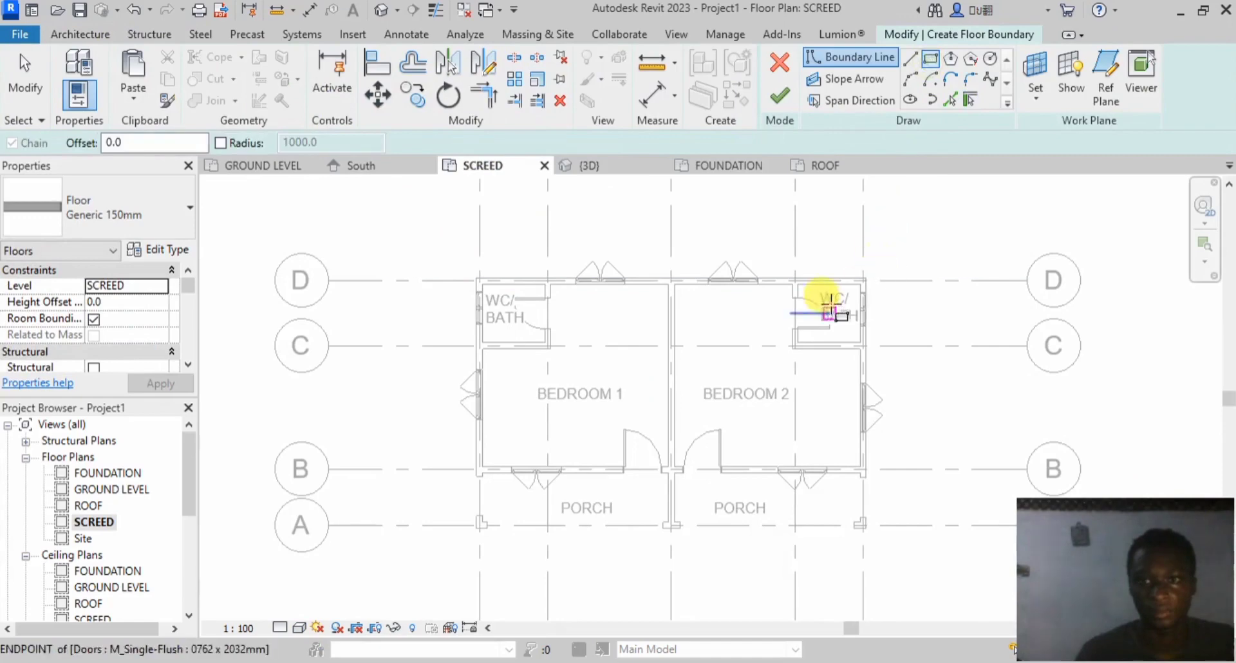
scroll(859, 280, up, 5)
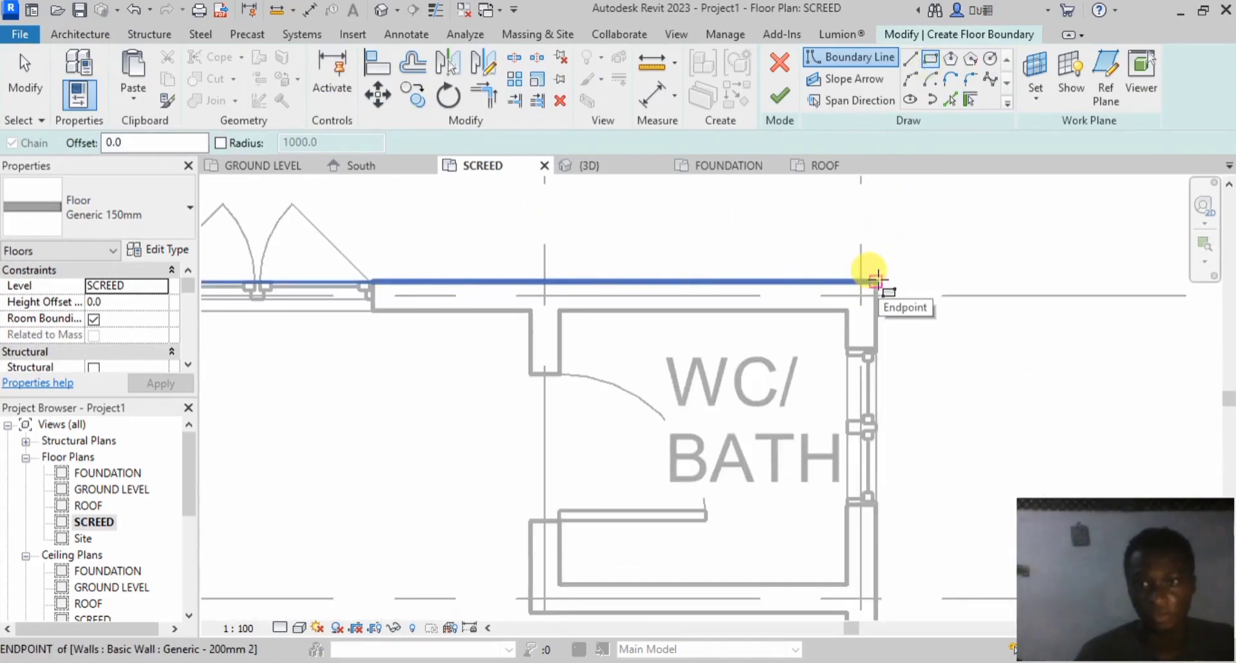
click(876, 280)
scroll(879, 248, down, 5)
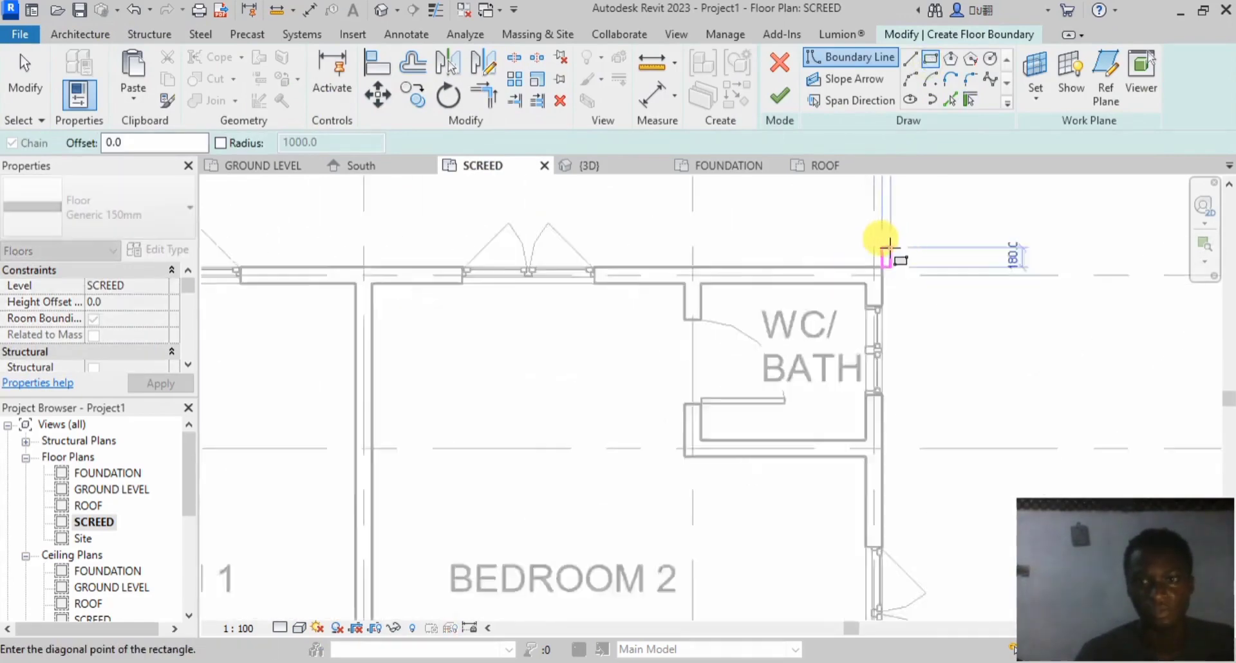
scroll(716, 362, up, 5)
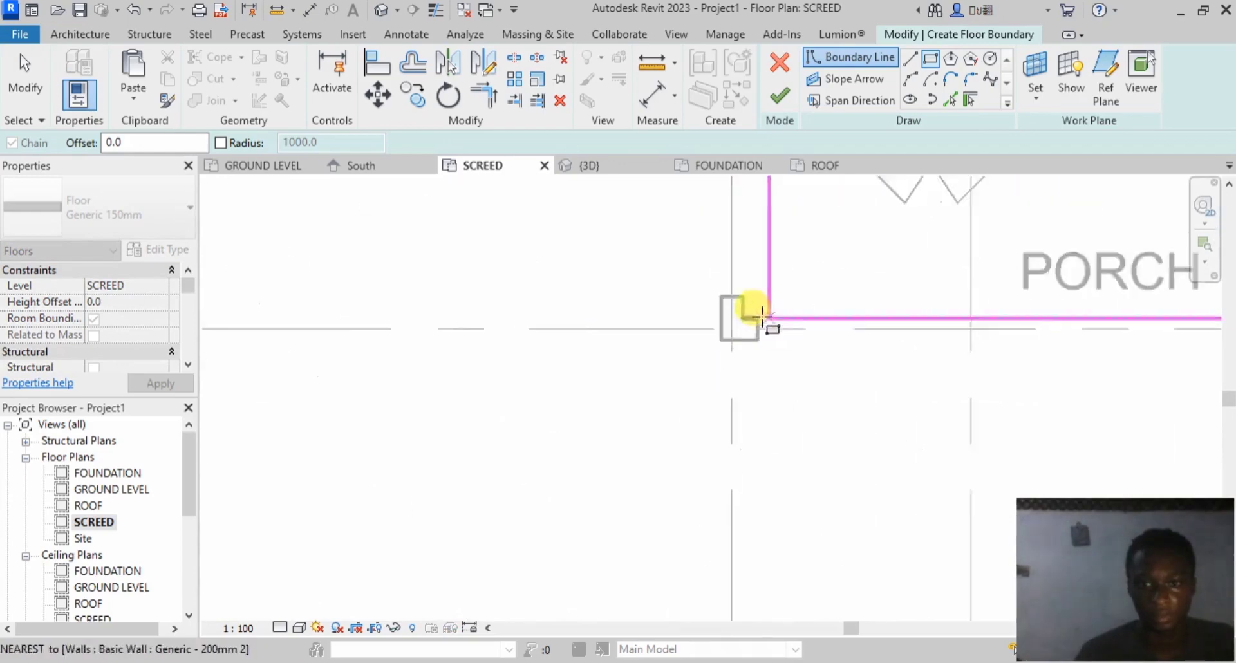
click(693, 351)
scroll(464, 418, down, 5)
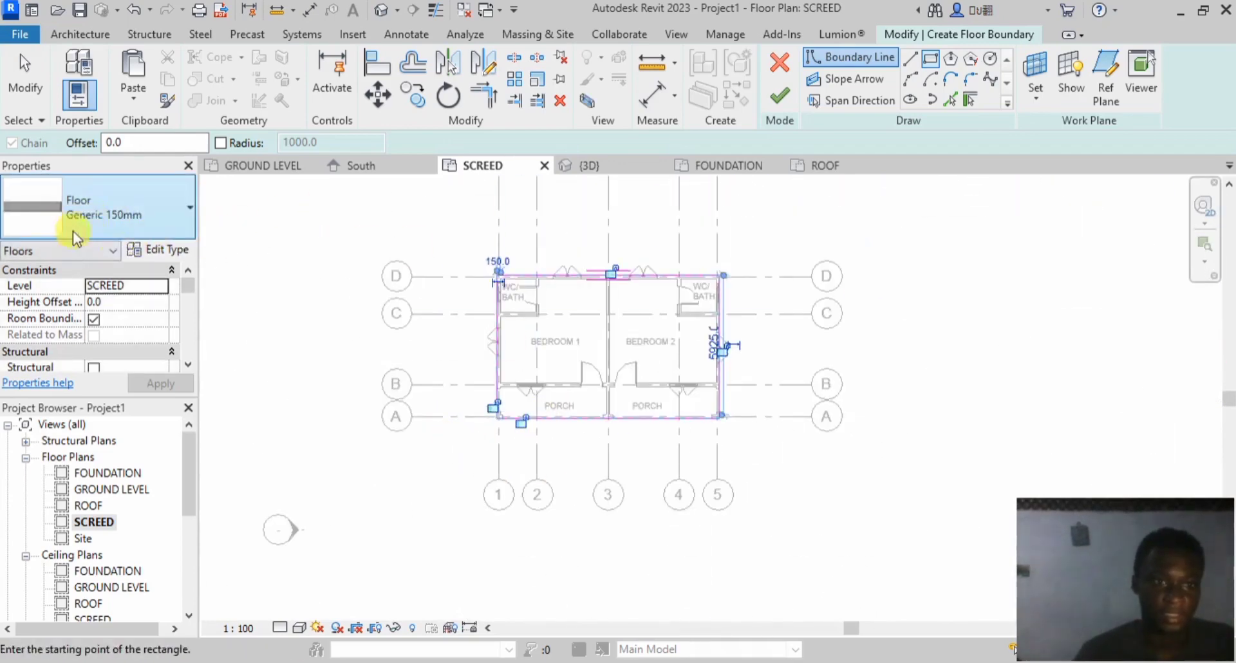
Step: Finish the floor, attach the walls below to it, and check it in 3D
click(780, 95)
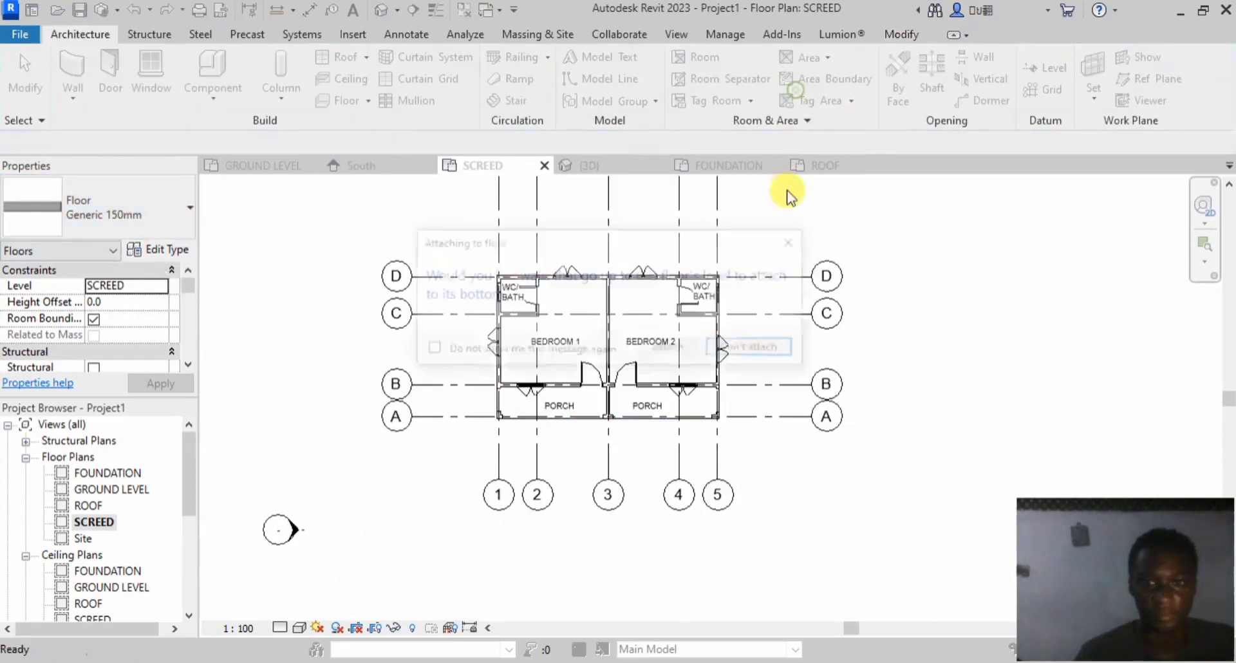
click(675, 347)
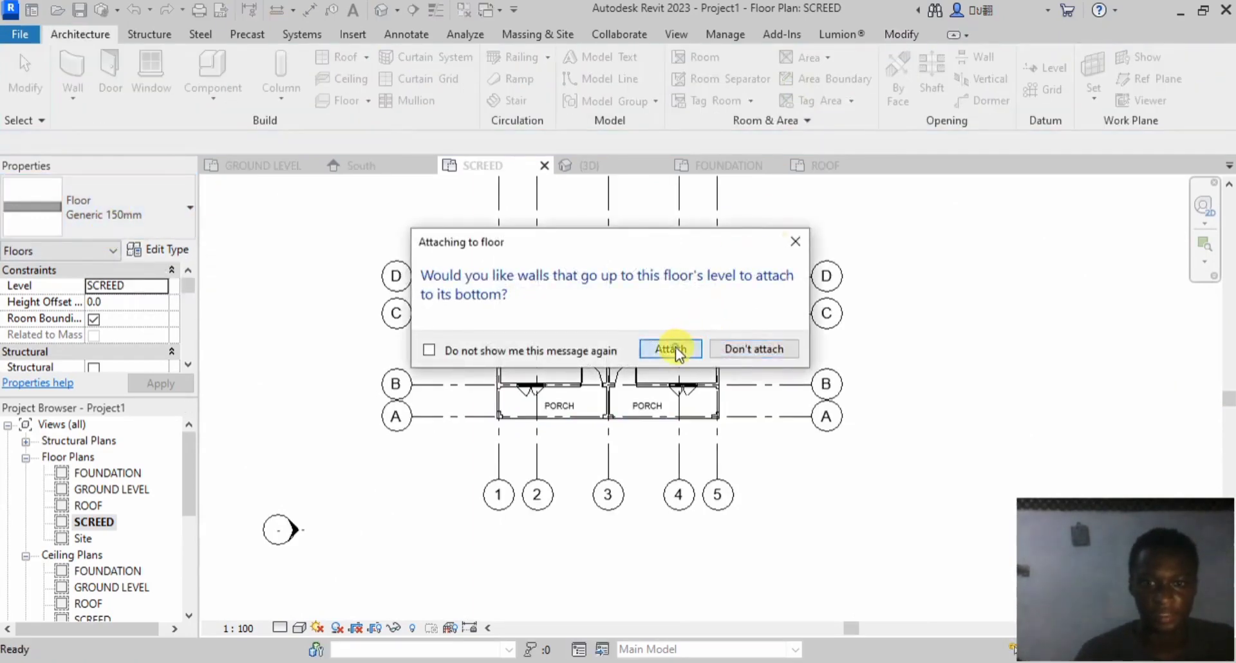
click(863, 325)
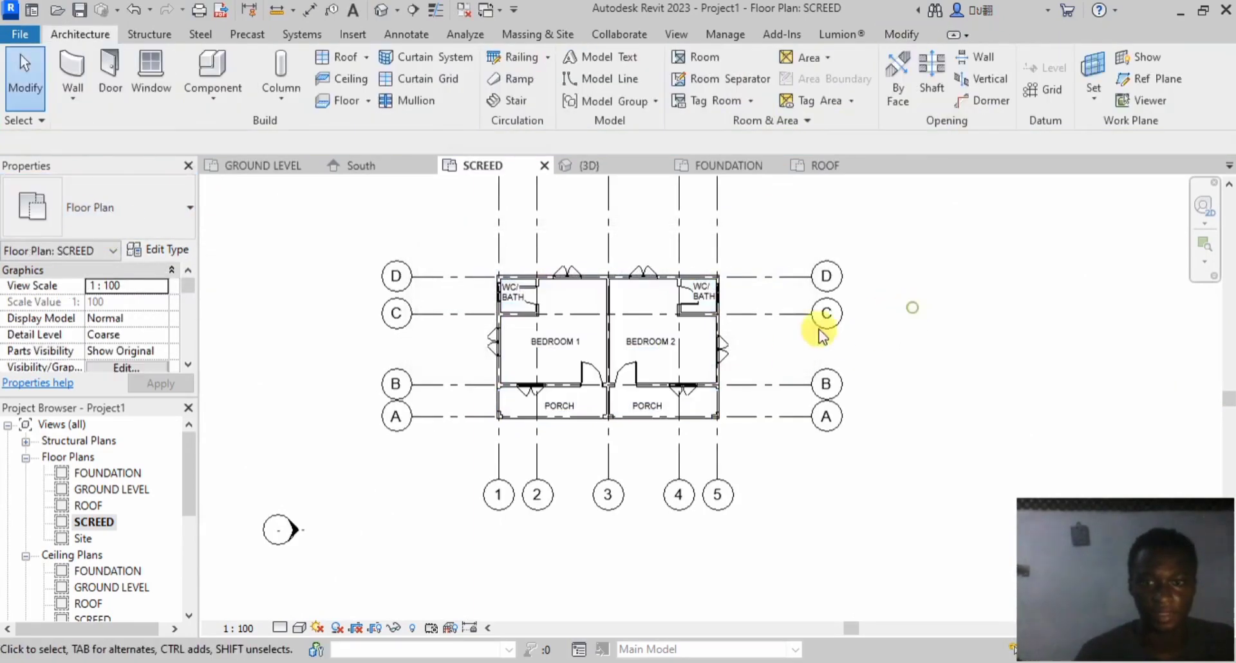
click(591, 167)
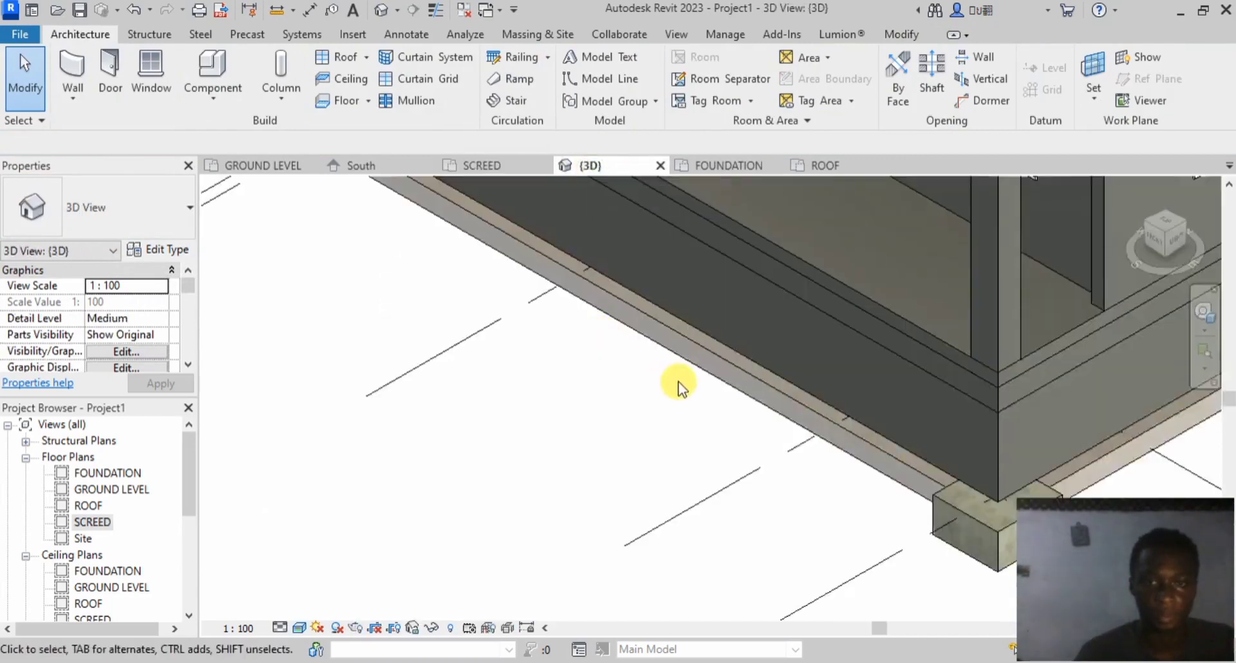
scroll(562, 457, down, 5)
scroll(585, 420, up, 5)
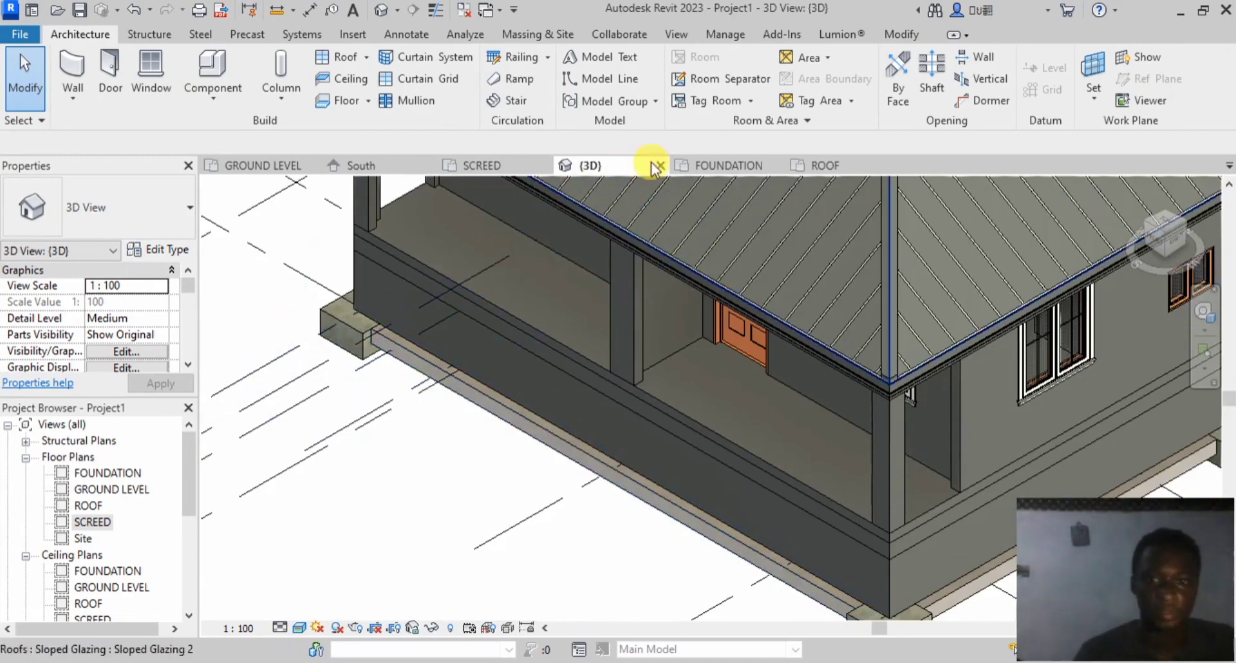
Step: Back on the SCREED plan, inspect the porch corner wall, then open the South elevation
click(526, 165)
scroll(514, 417, up, 5)
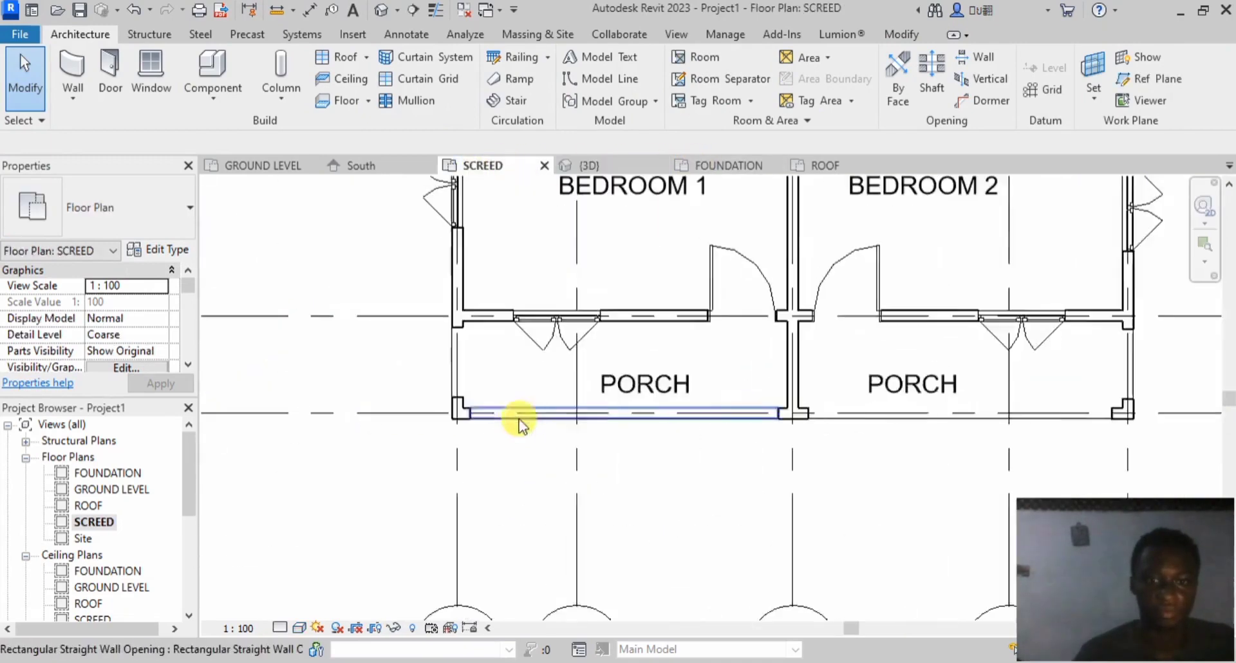
scroll(438, 392, up, 3)
click(415, 369)
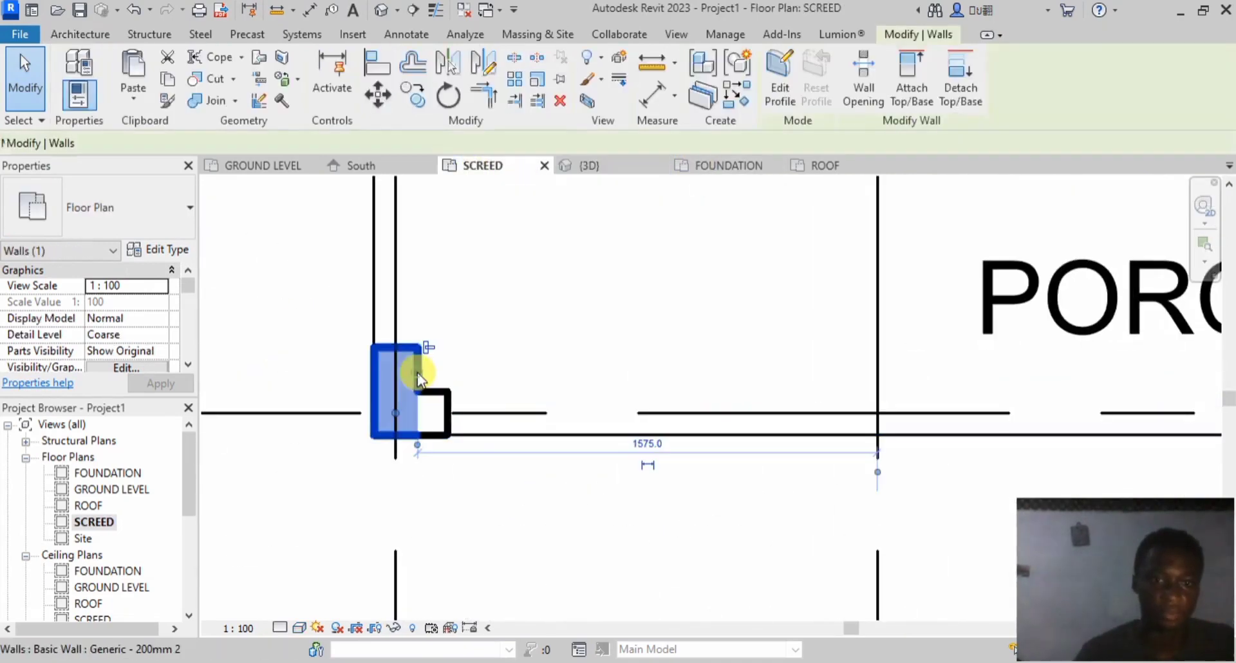
click(519, 334)
scroll(341, 407, down, 2)
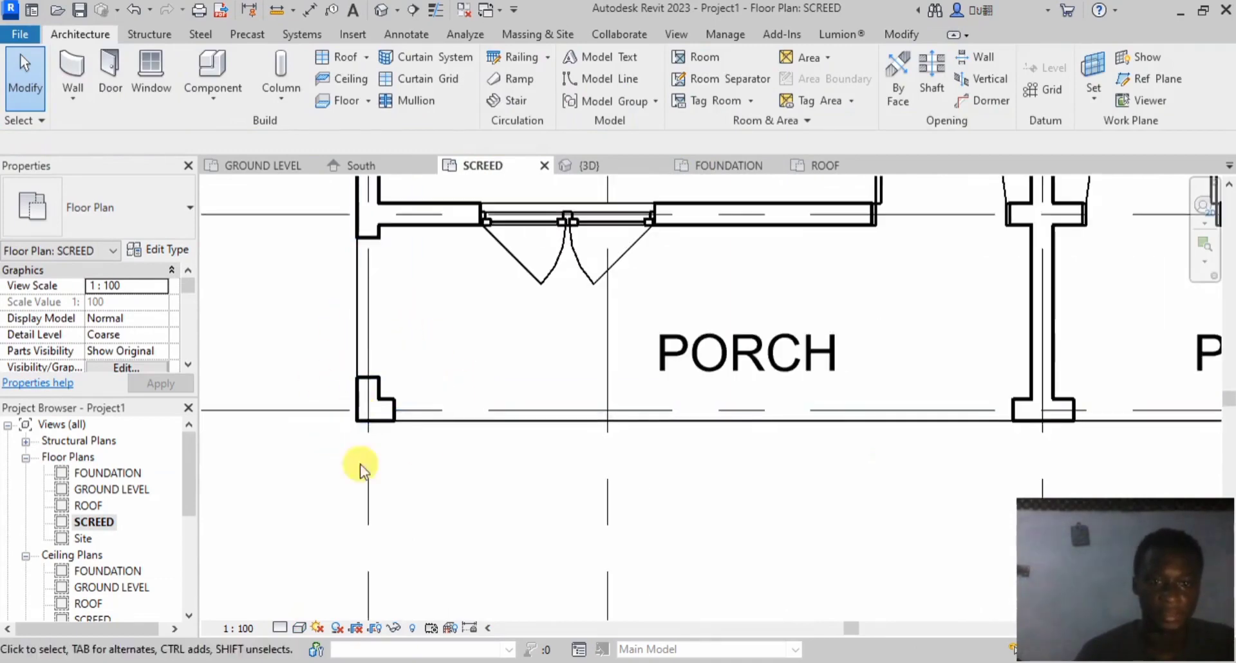
scroll(341, 408, down, 2)
scroll(505, 369, down, 3)
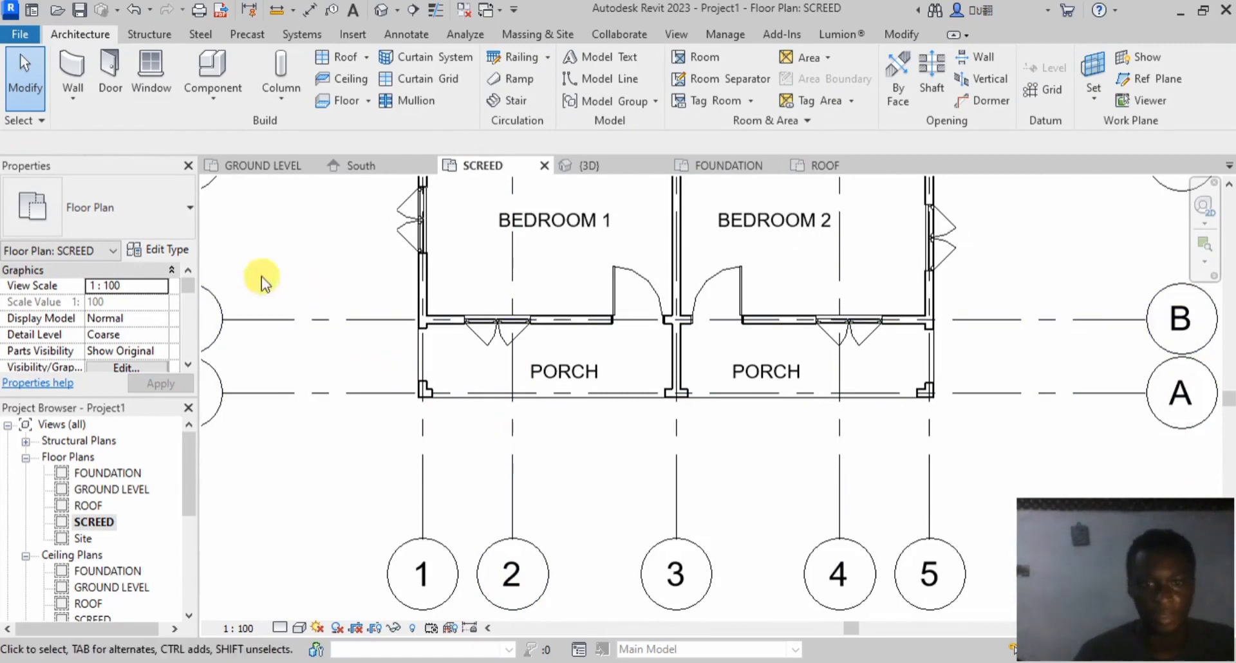
click(375, 165)
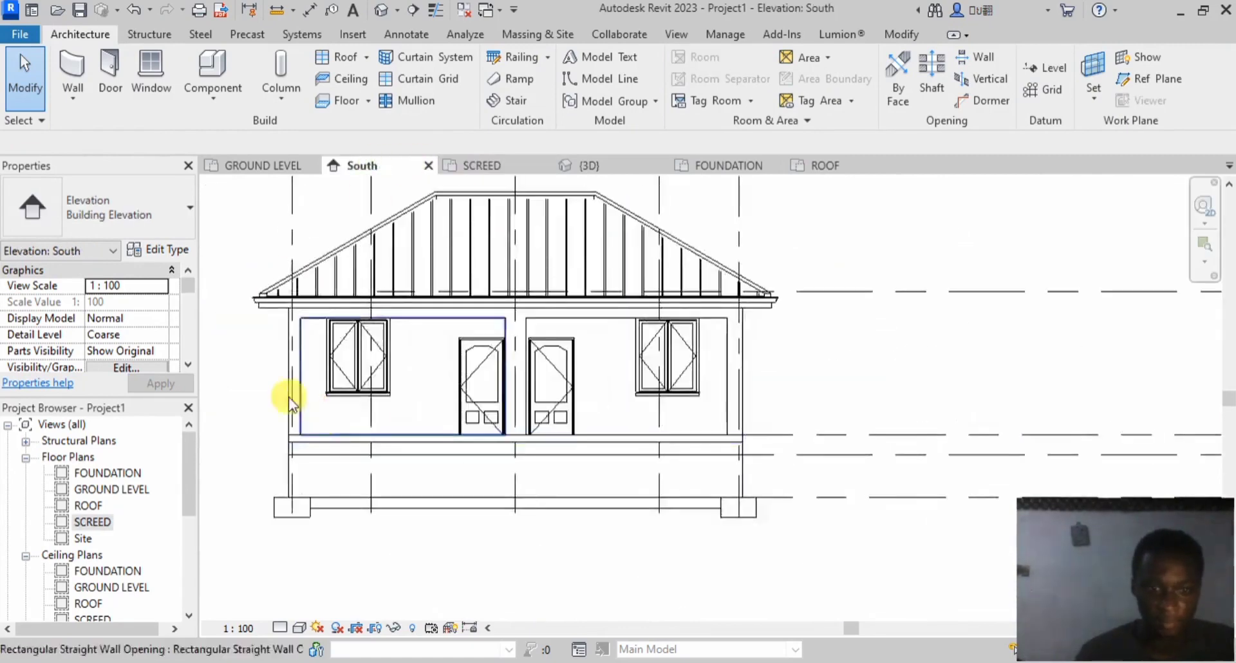
Step: Draw Level 5 at 2800 across the South elevation near the eave
scroll(271, 384, up, 2)
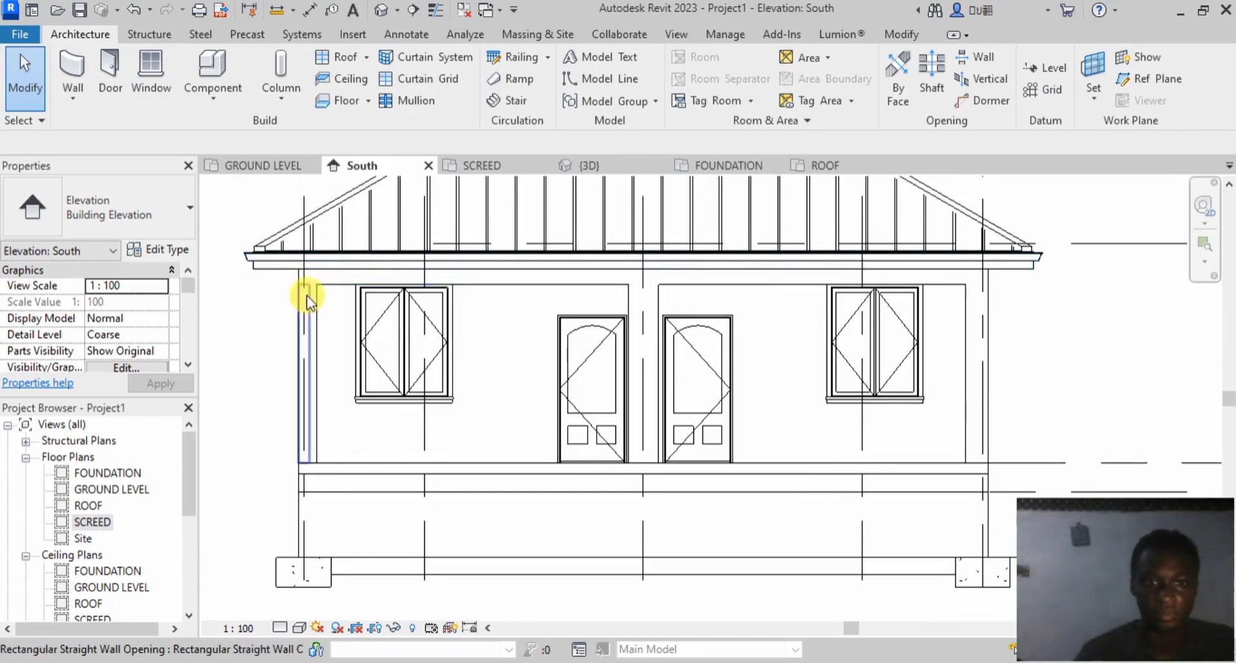
click(1043, 68)
scroll(946, 318, down, 2)
scroll(866, 325, up, 4)
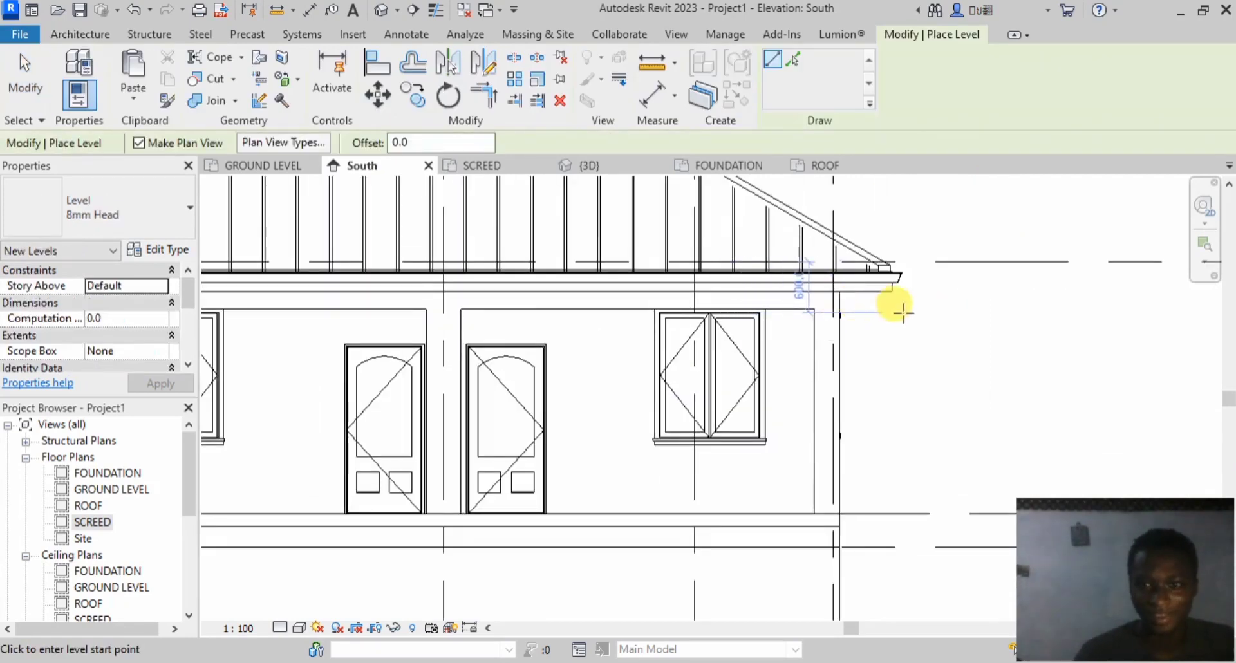
click(882, 322)
scroll(621, 359, down, 3)
scroll(630, 374, down, 2)
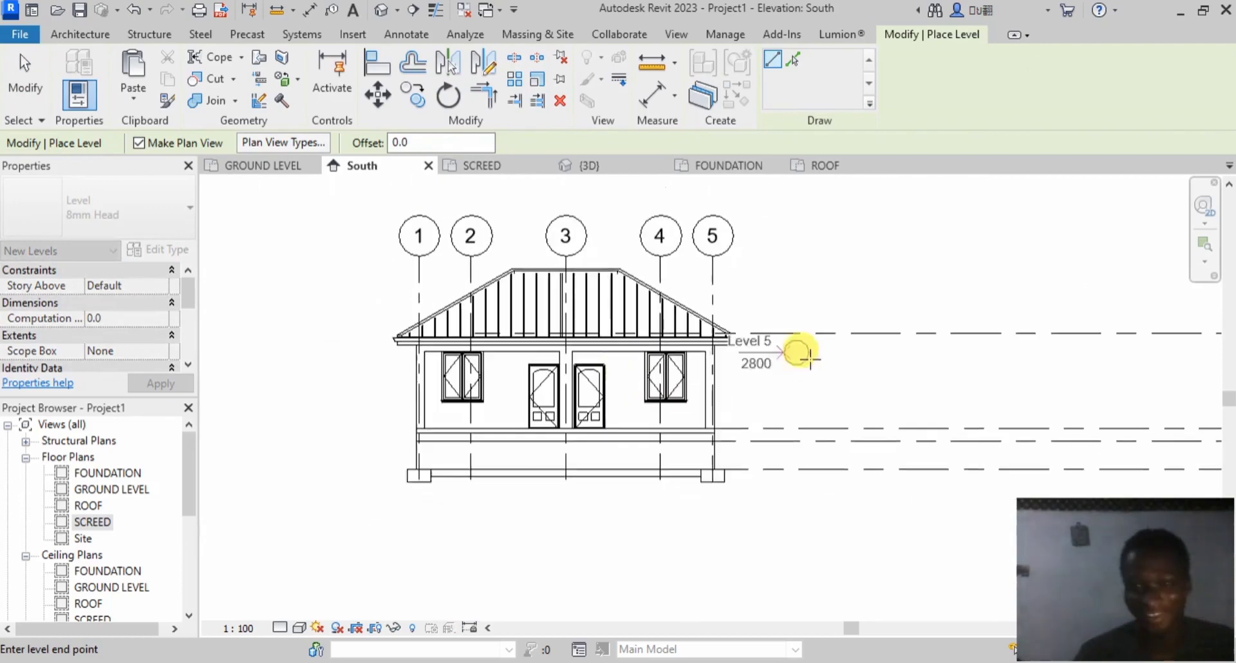
click(921, 352)
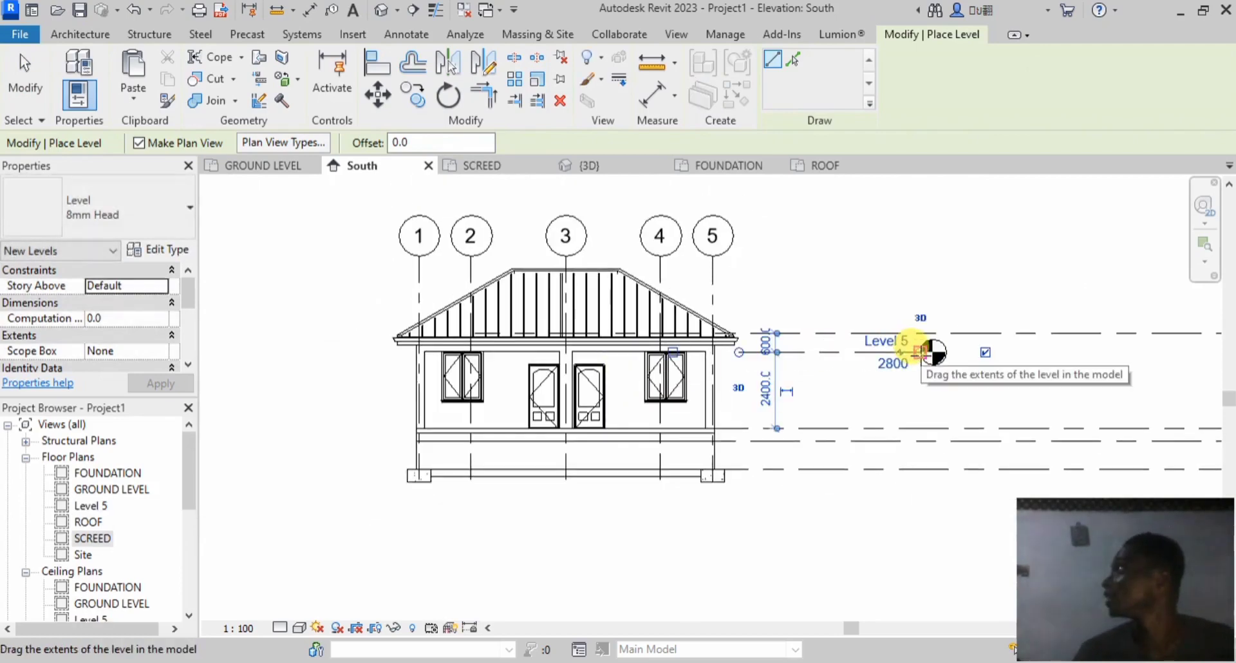
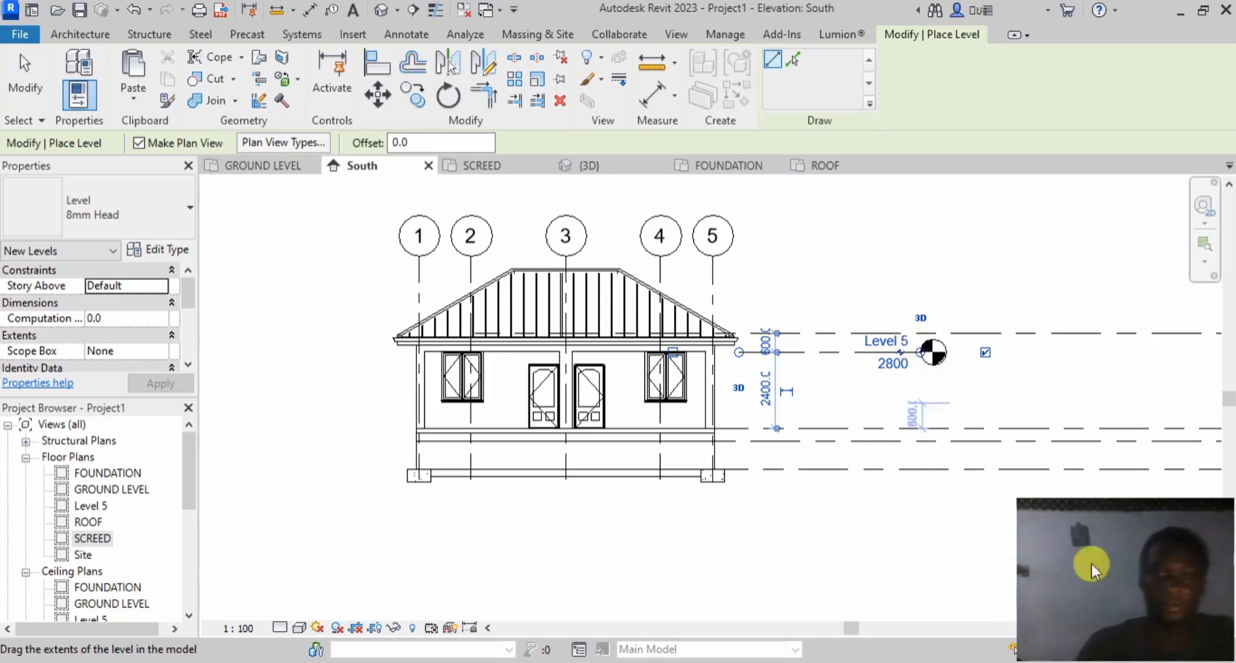
Step: Rename the Level 5 level at 2800 to COLUMN
scroll(877, 339, up, 3)
click(861, 336)
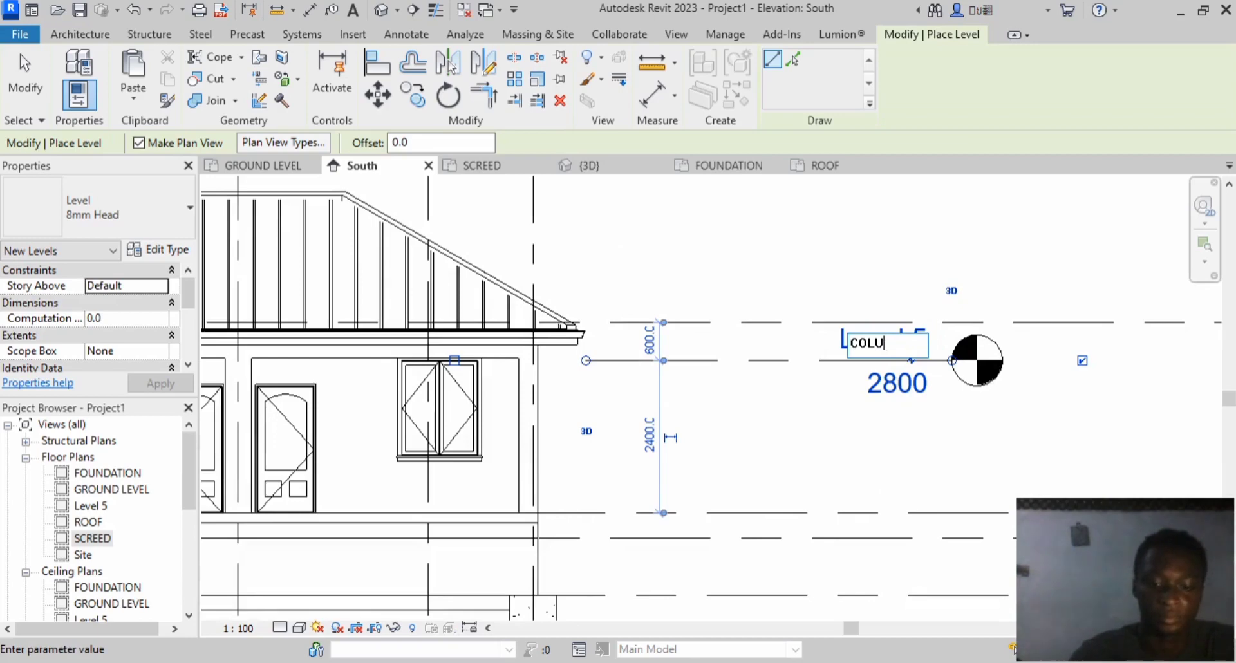
text(COLUMN)
key(Return)
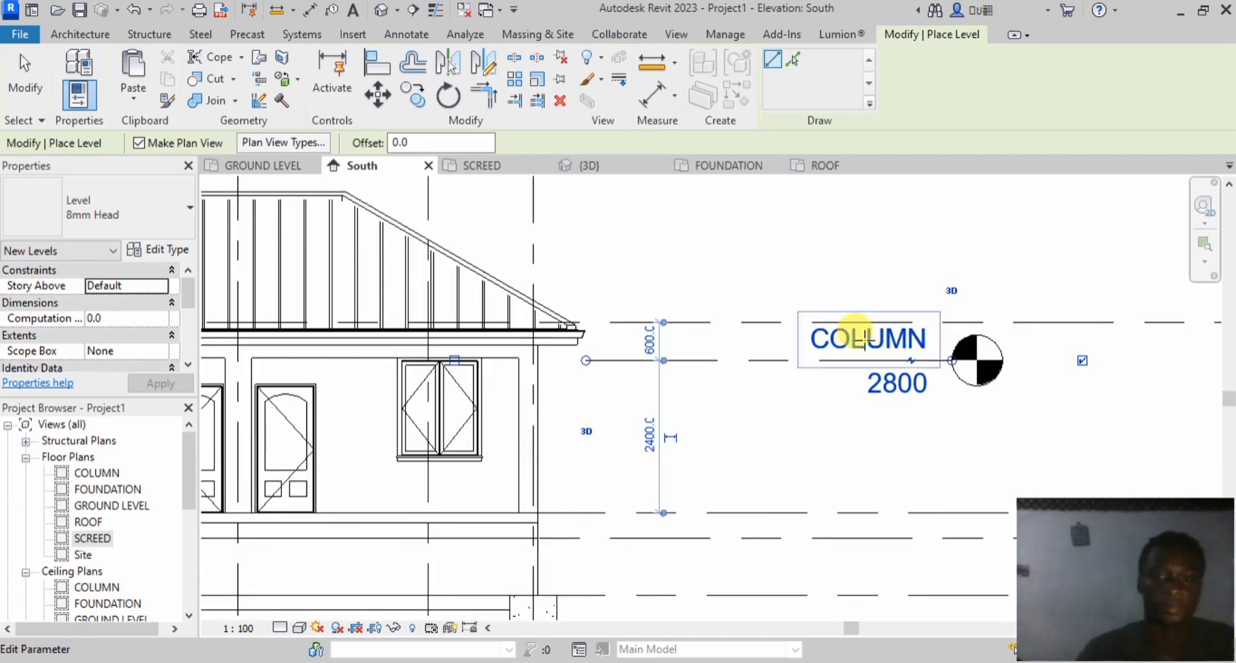
click(23, 80)
Step: Switch to the SCREED floor plan
scroll(873, 459, down, 3)
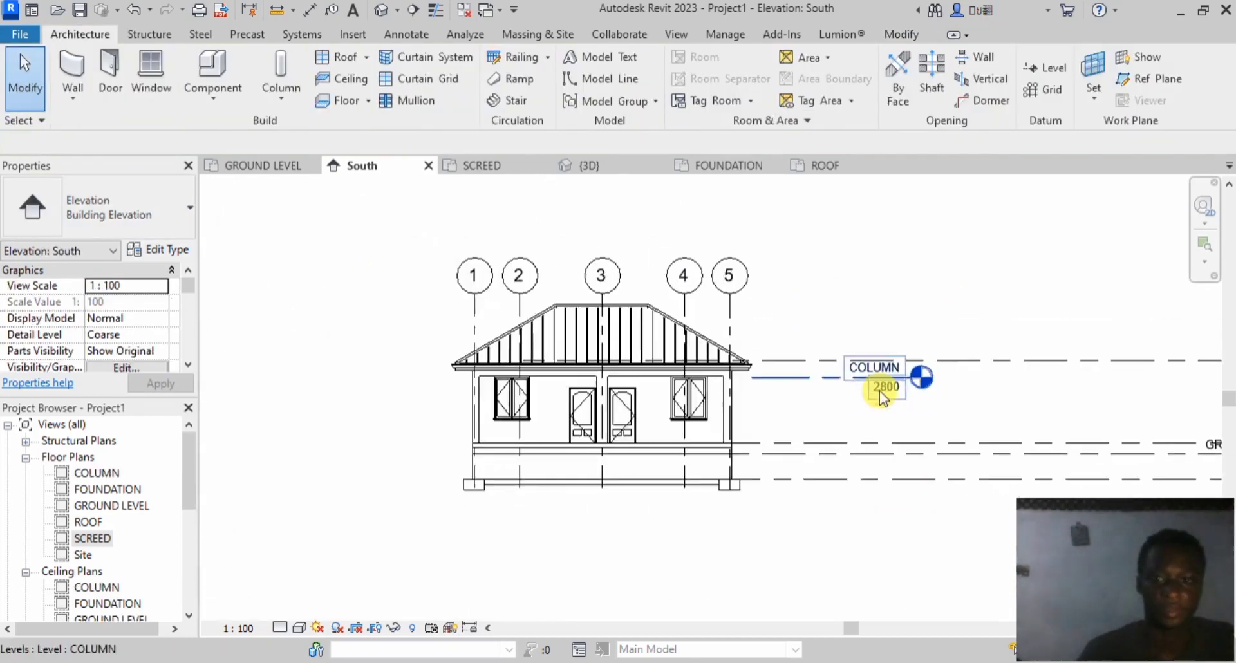
scroll(588, 482, up, 2)
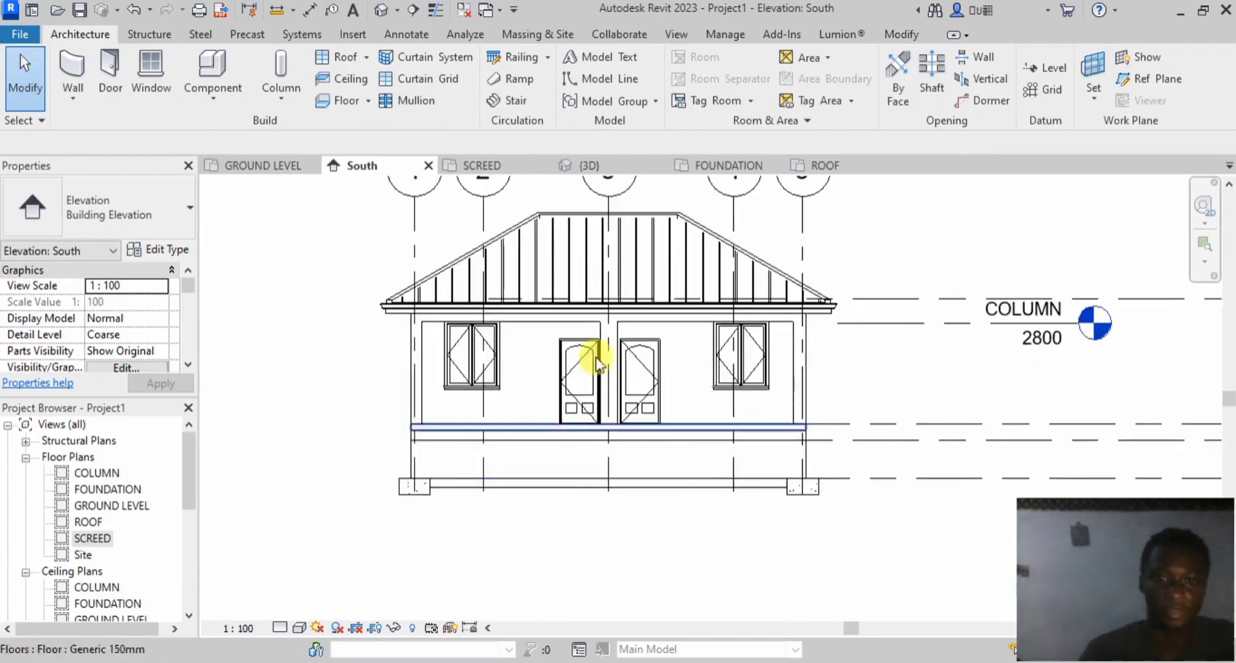
click(482, 166)
Step: Start an architectural column and load M_Metal Clad Column.rfa from US Metric > Columns
scroll(706, 403, down, 2)
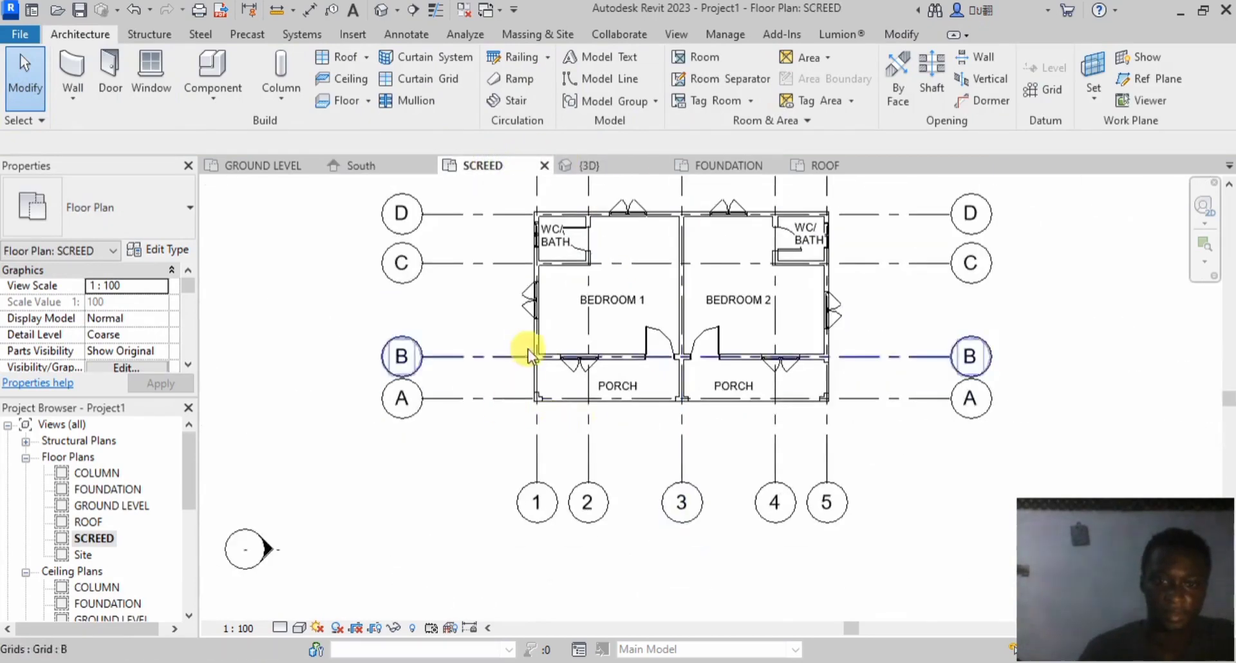
click(277, 91)
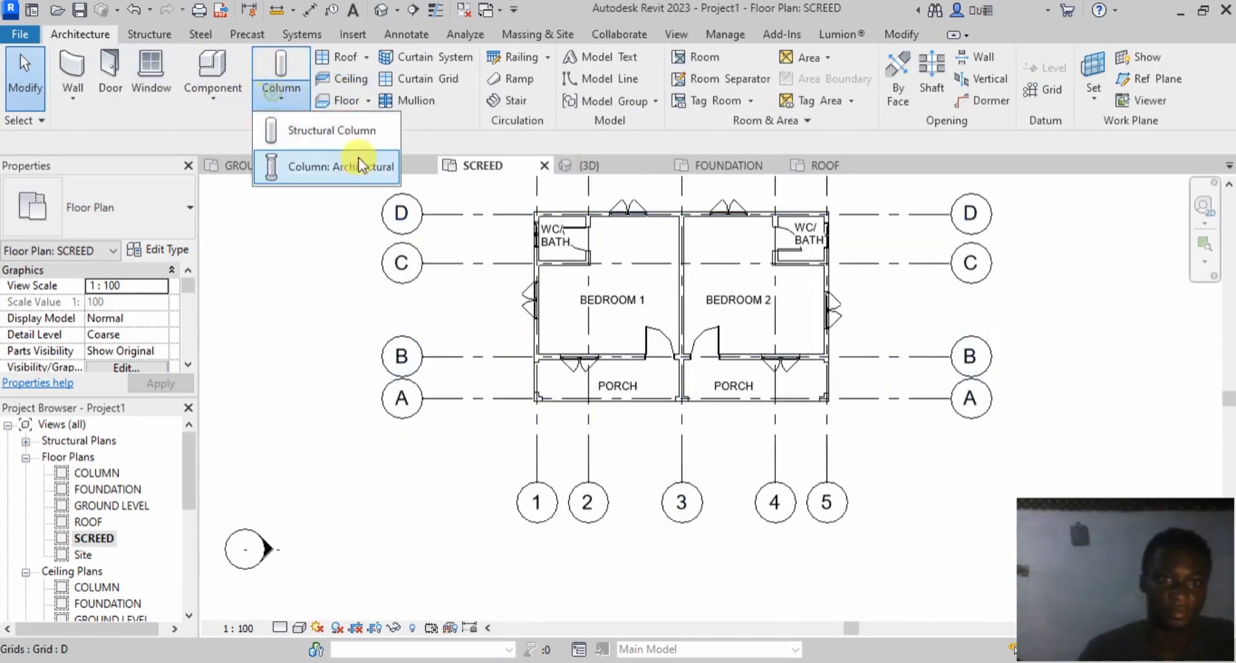
click(356, 169)
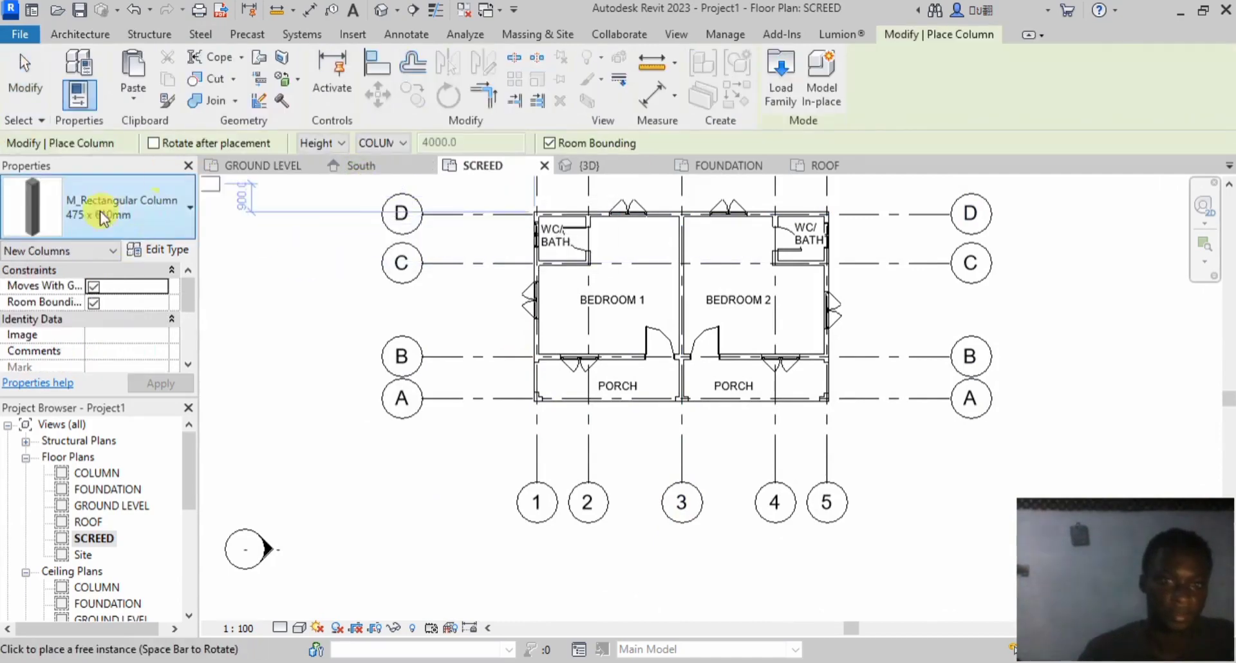
click(781, 74)
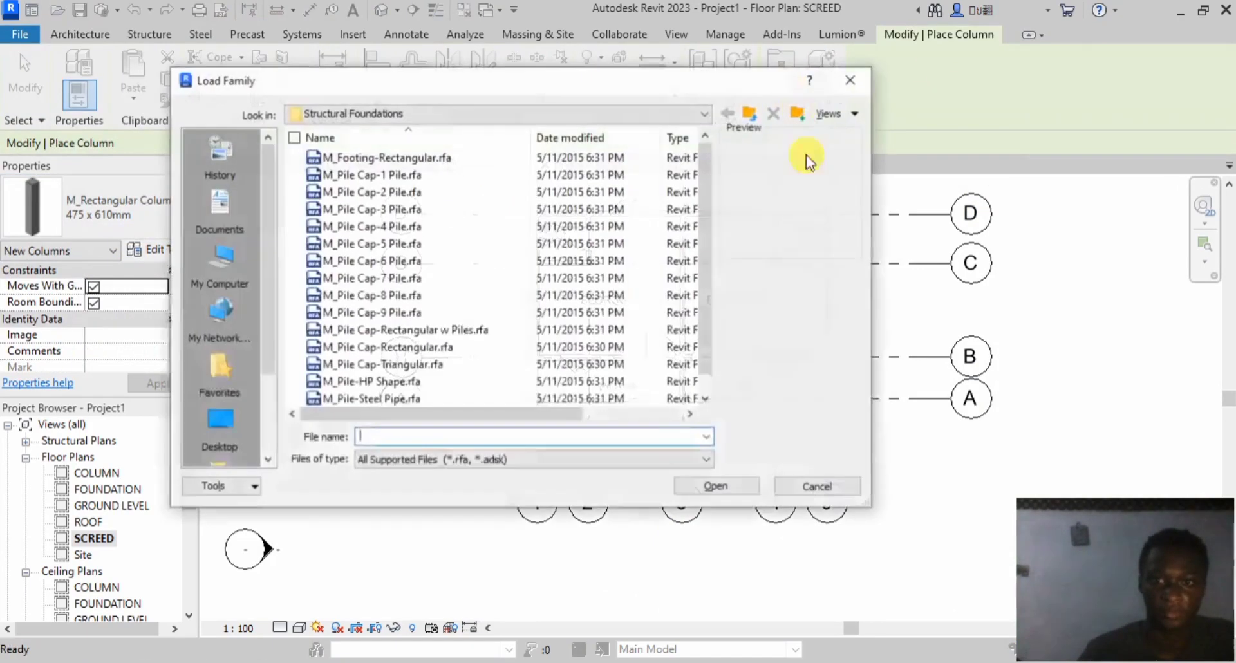
click(748, 114)
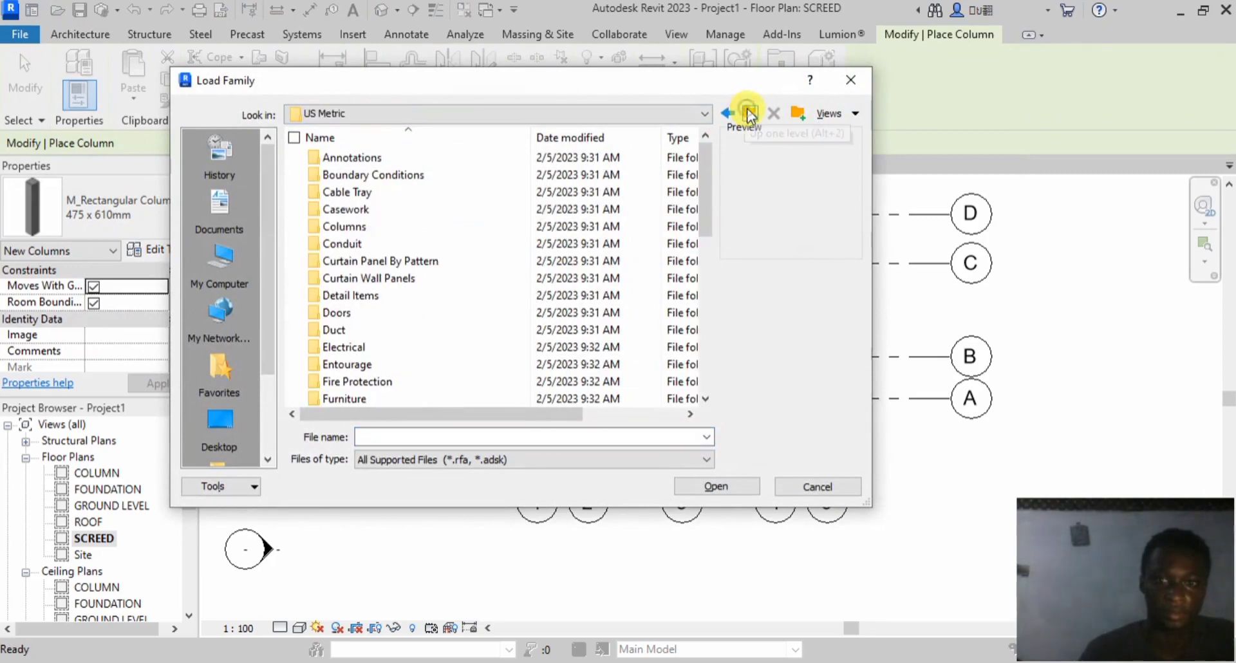
double_click(373, 234)
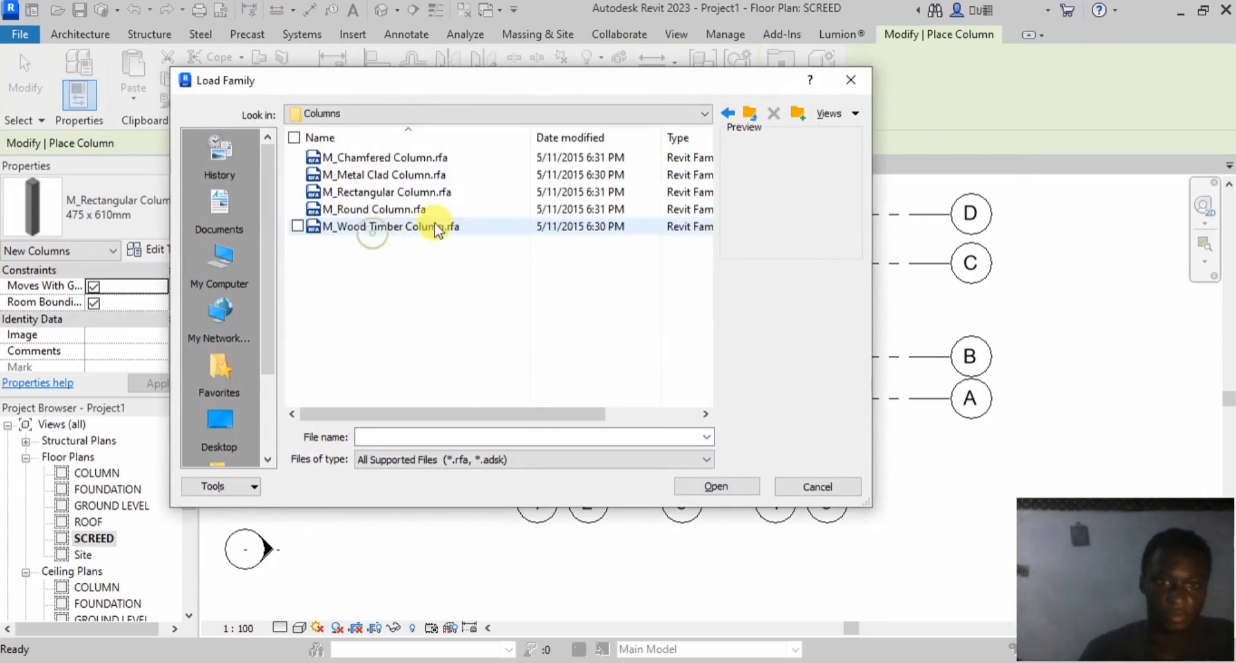
click(424, 174)
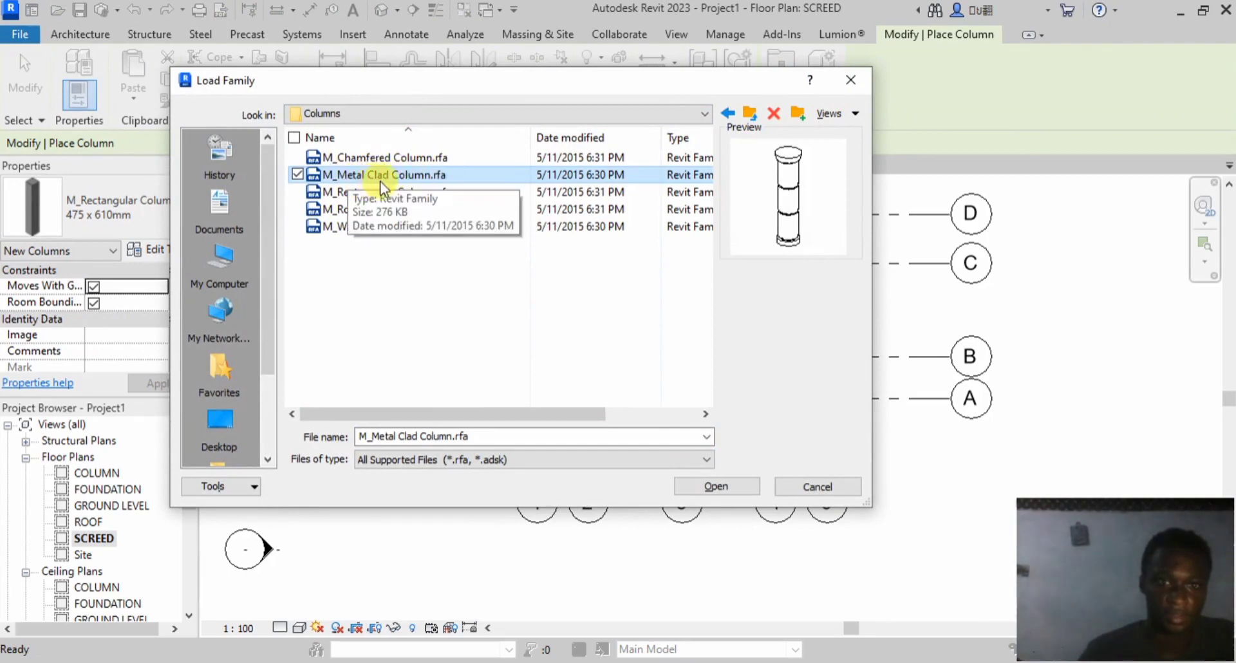
click(695, 486)
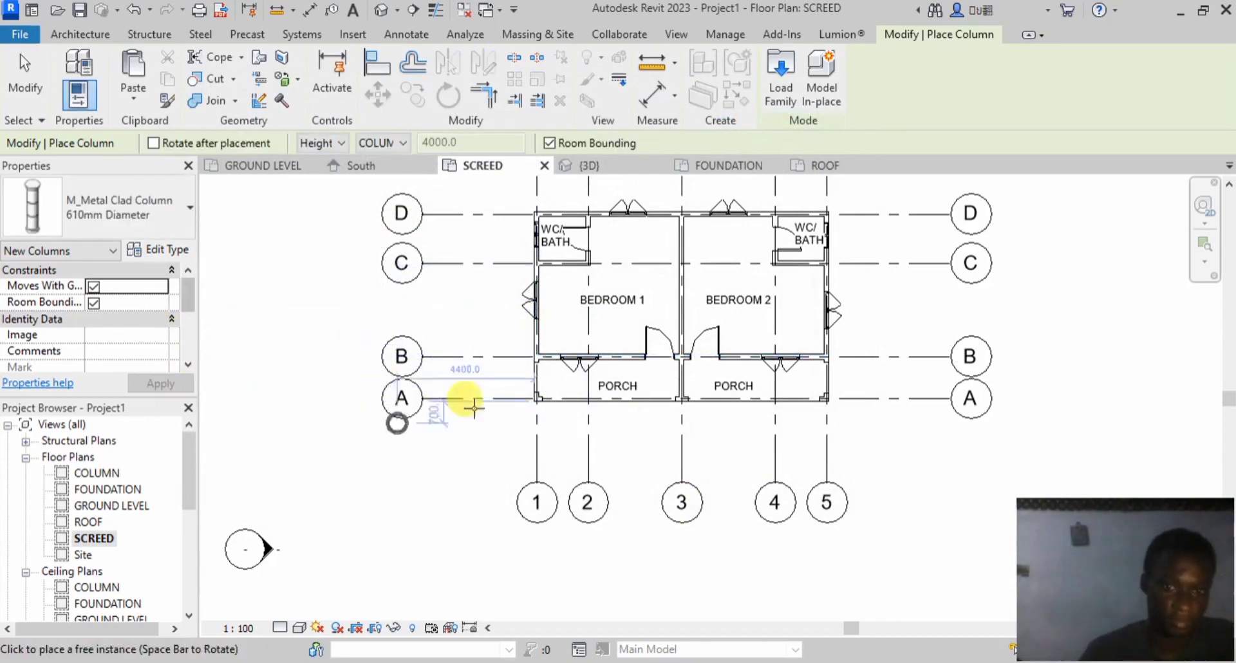
scroll(532, 389, up, 6)
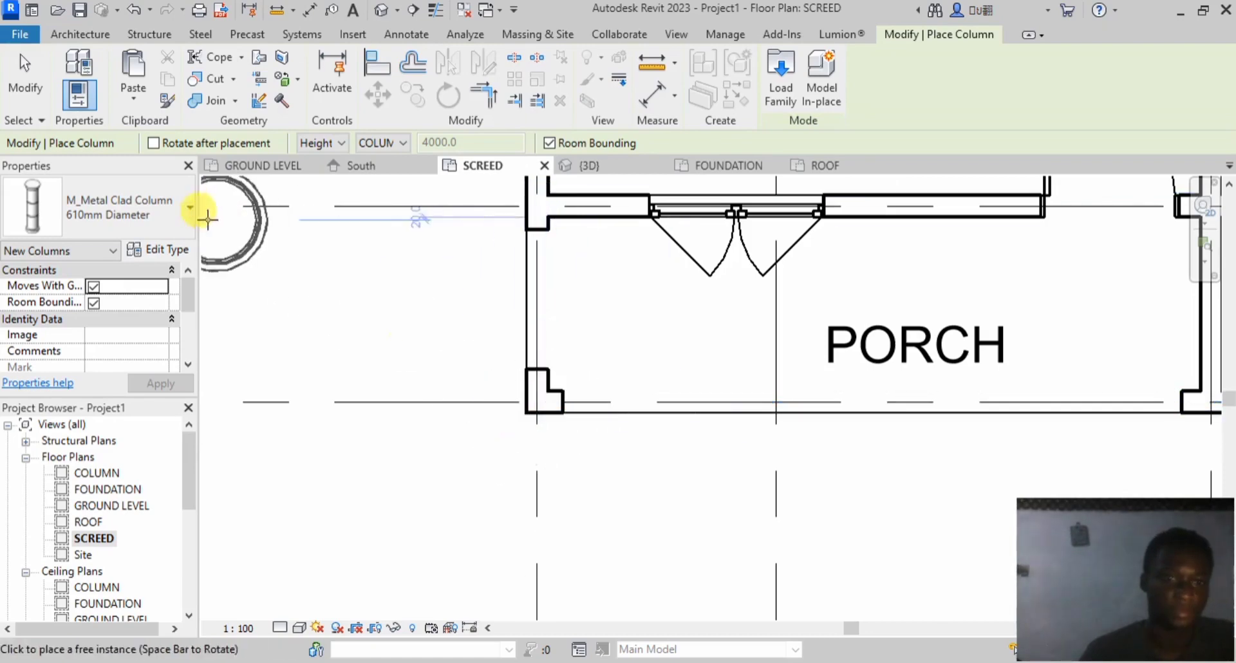
Step: Duplicate the column type as 610mm Diameter 2 and set its Diameter to 400
click(164, 249)
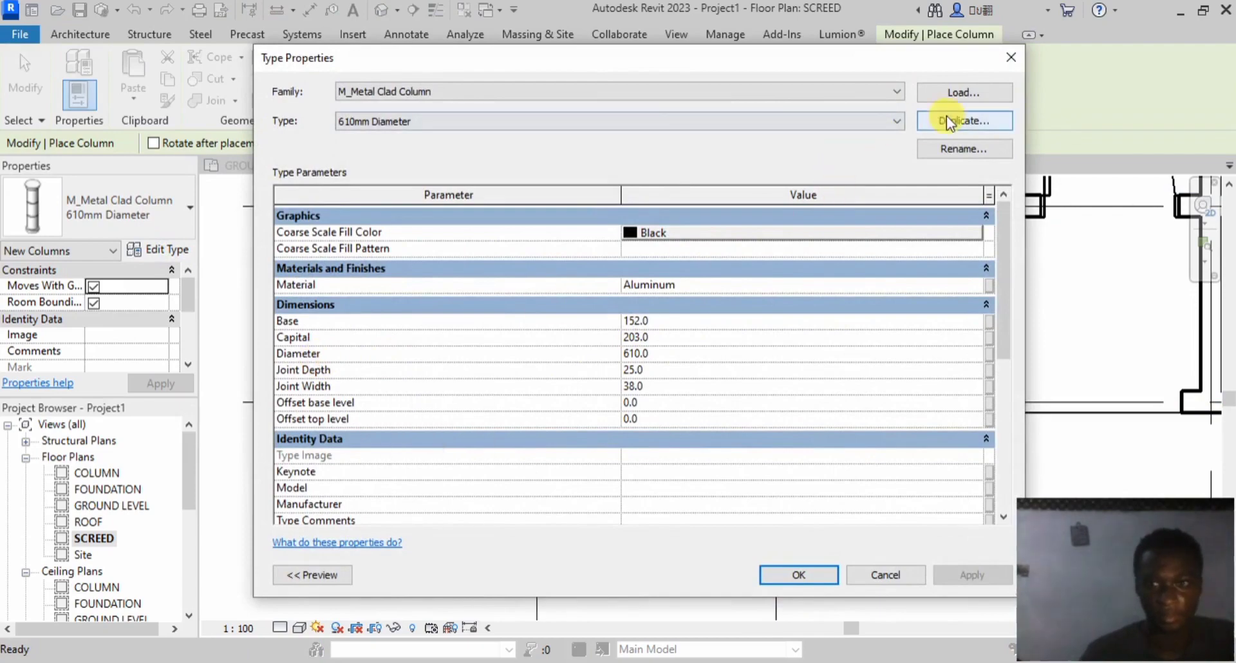
click(948, 119)
click(642, 326)
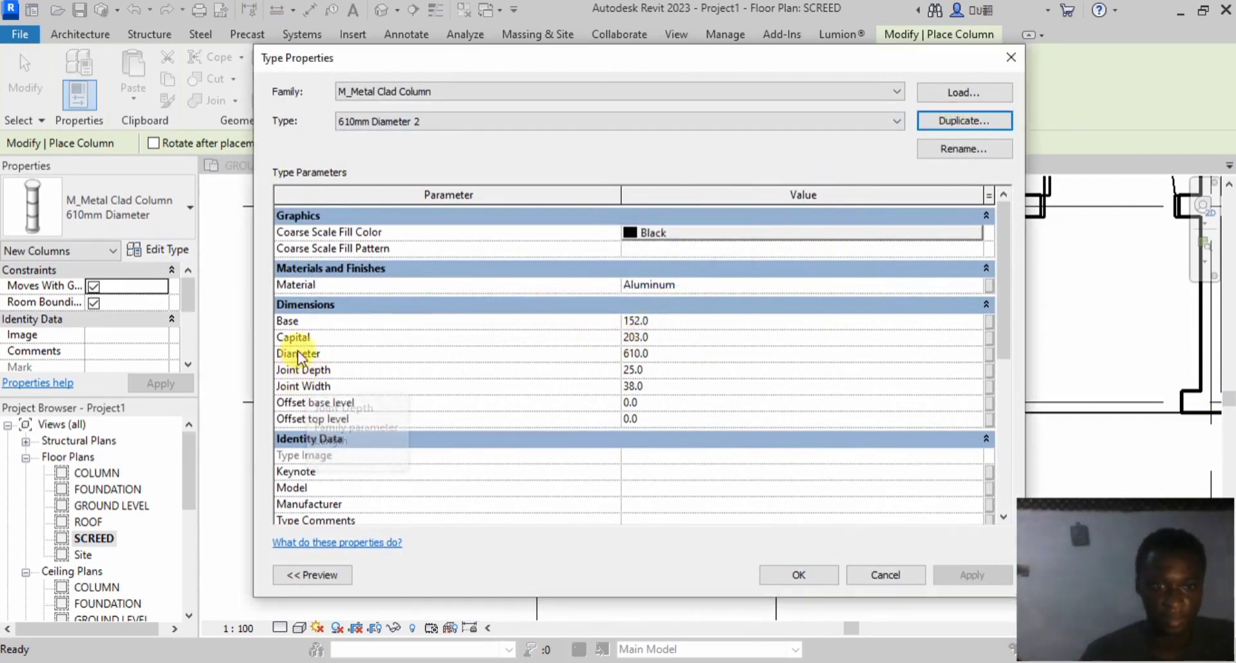
click(643, 352)
double_click(652, 353)
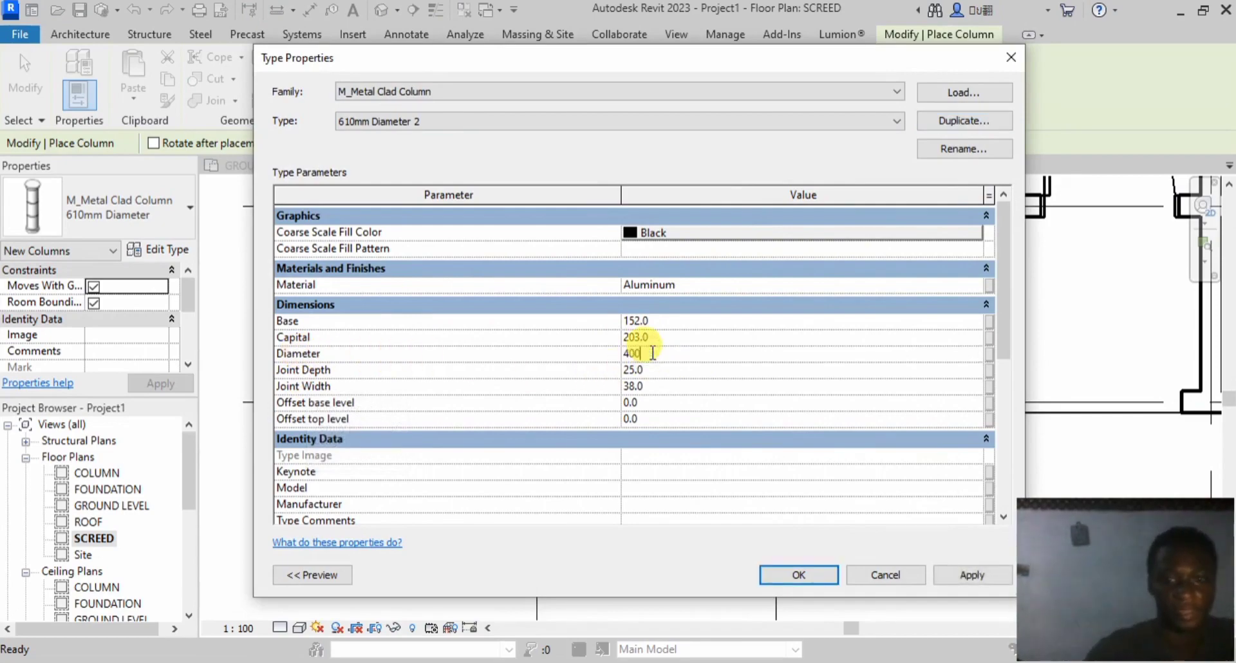
click(779, 575)
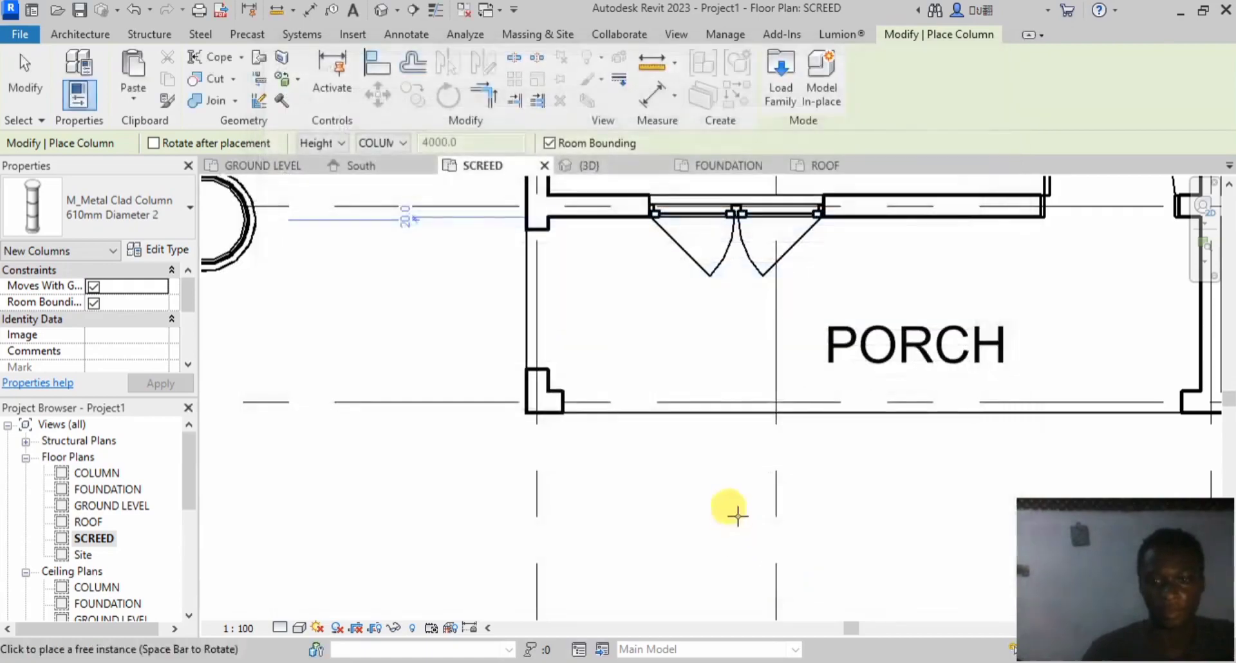
Step: Place the 400 mm columns at the porch's left and right wall corners
scroll(560, 390, up, 3)
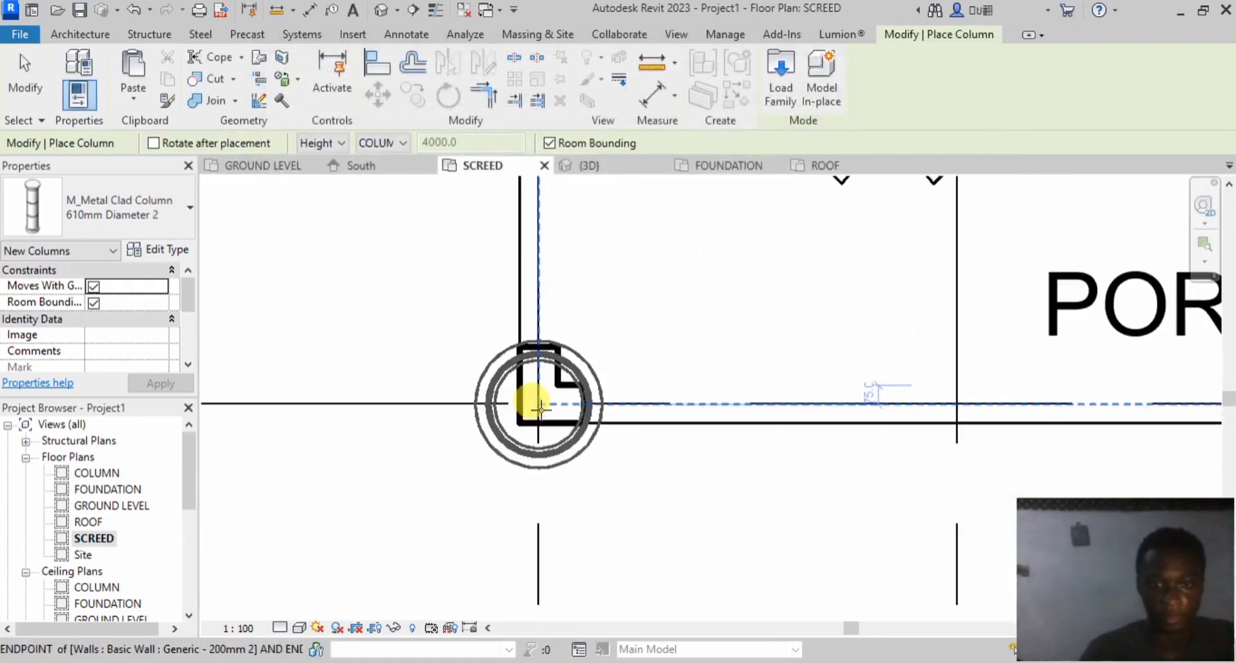
click(529, 399)
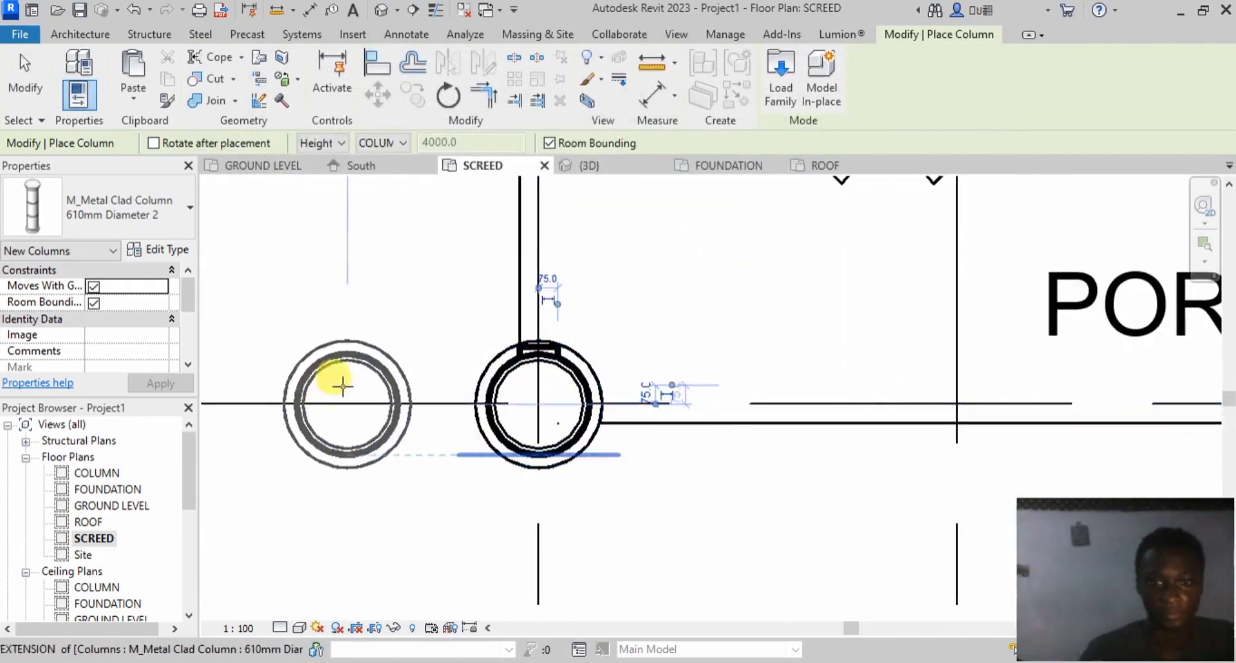
scroll(341, 383, down, 2)
scroll(341, 384, down, 3)
scroll(800, 384, up, 4)
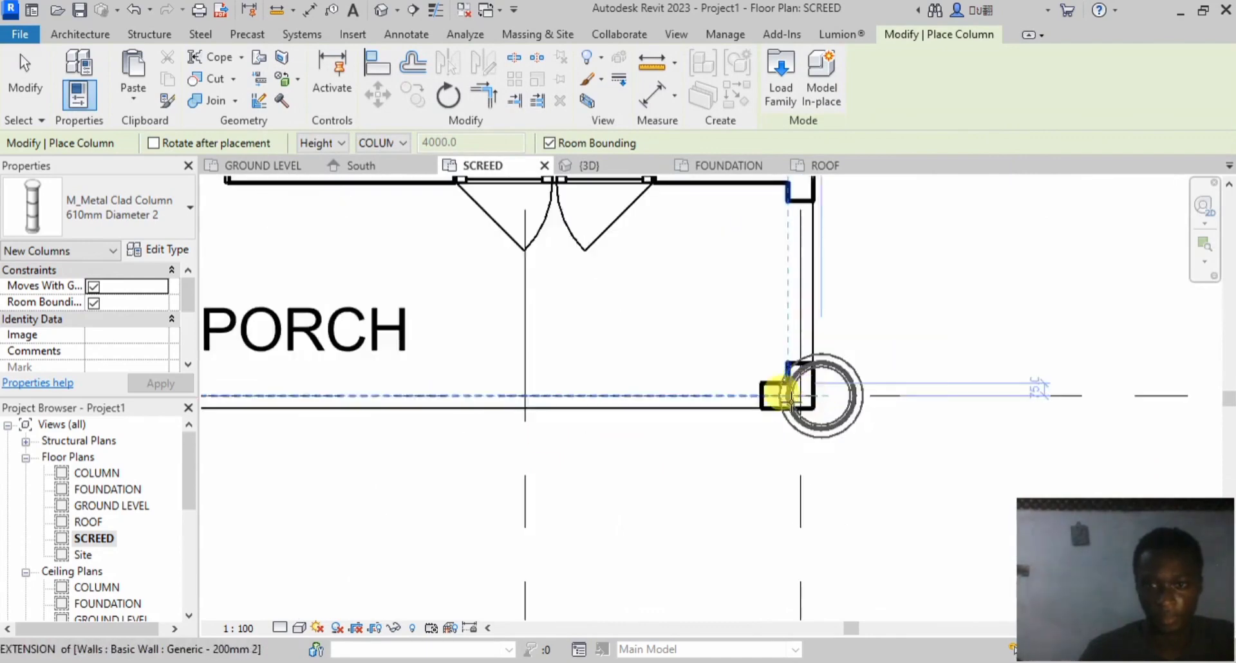
click(781, 389)
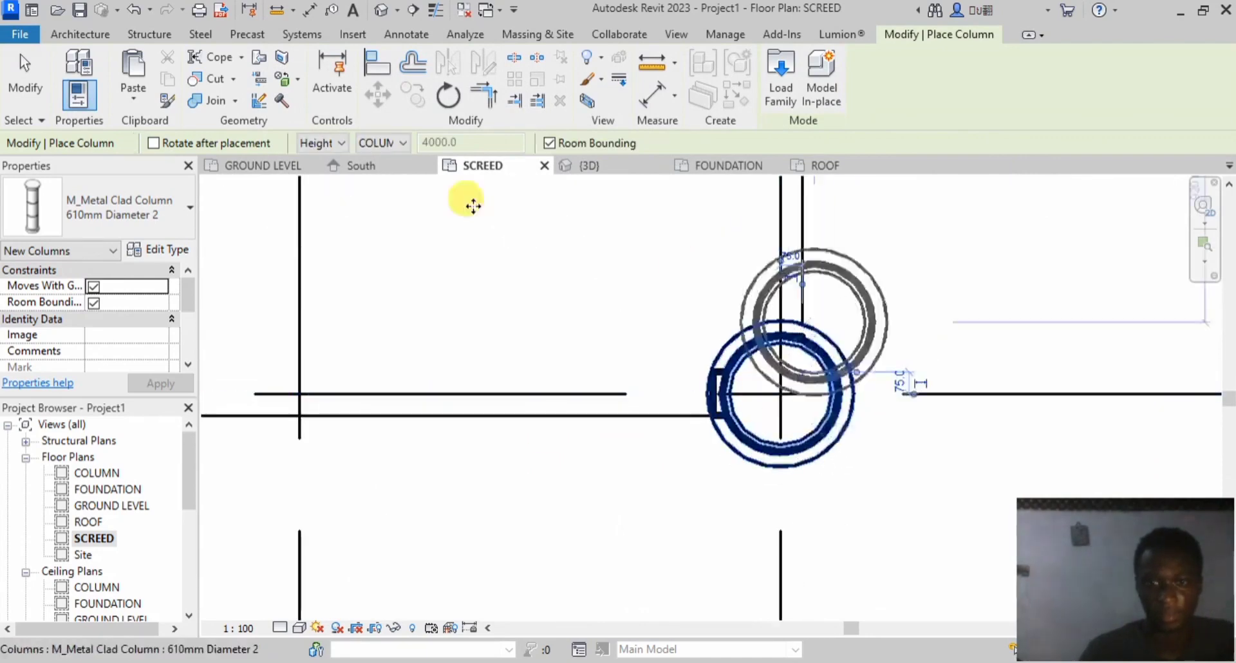
click(25, 76)
scroll(790, 402, down, 2)
scroll(790, 403, down, 2)
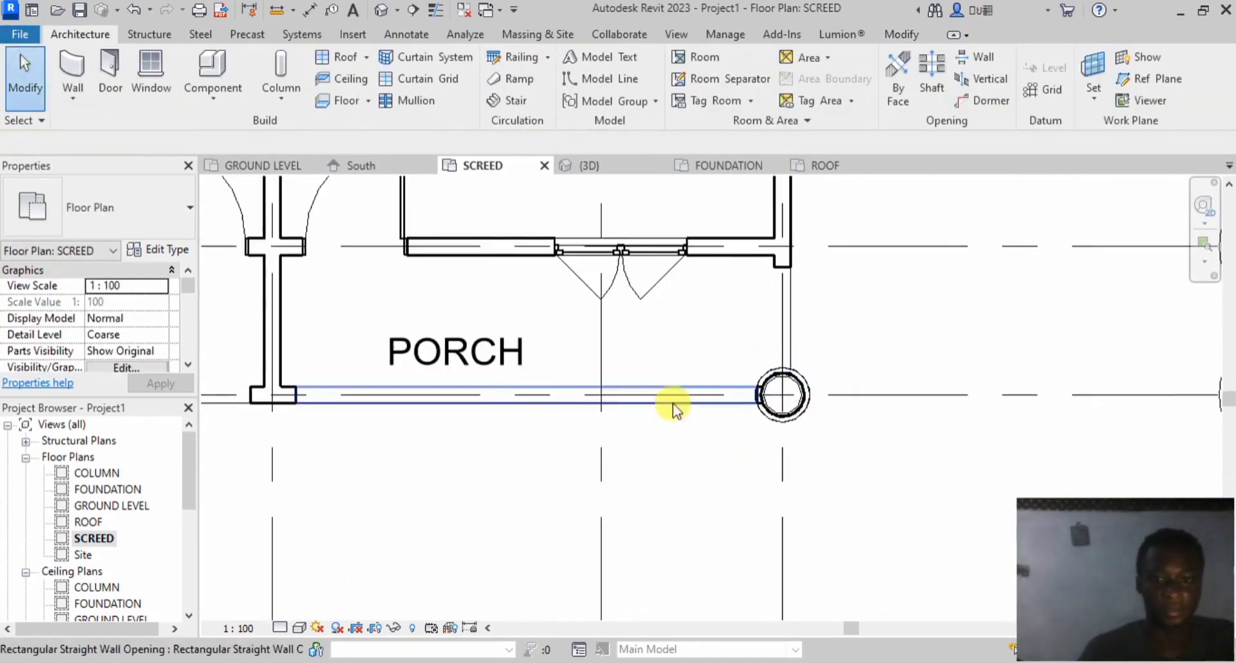
Step: Stretch the wall opening above the right column down into it and unjoin wall and column
click(780, 360)
scroll(782, 380, up, 4)
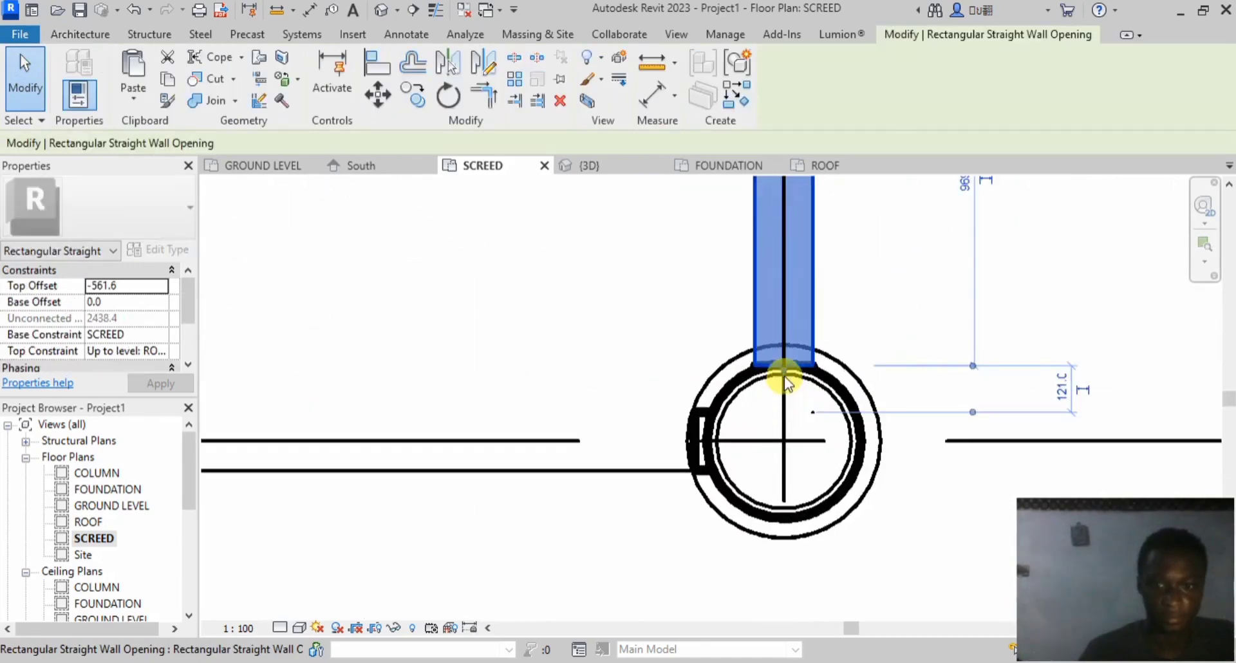
drag(784, 376, 628, 449)
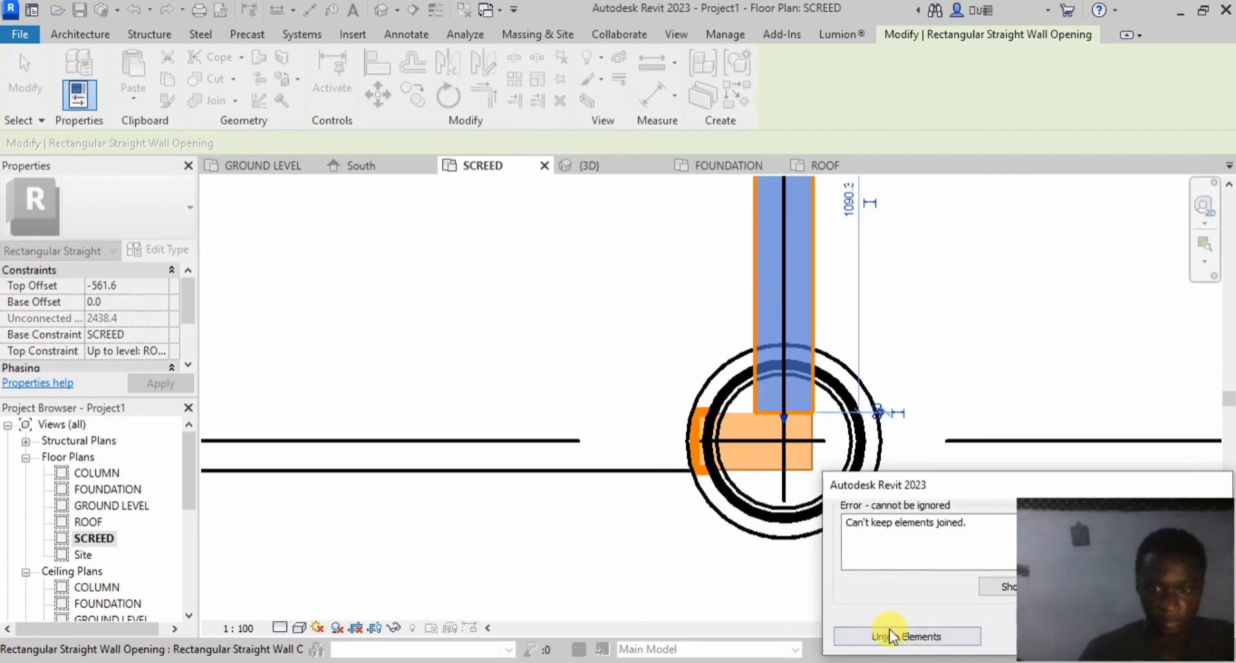
click(837, 634)
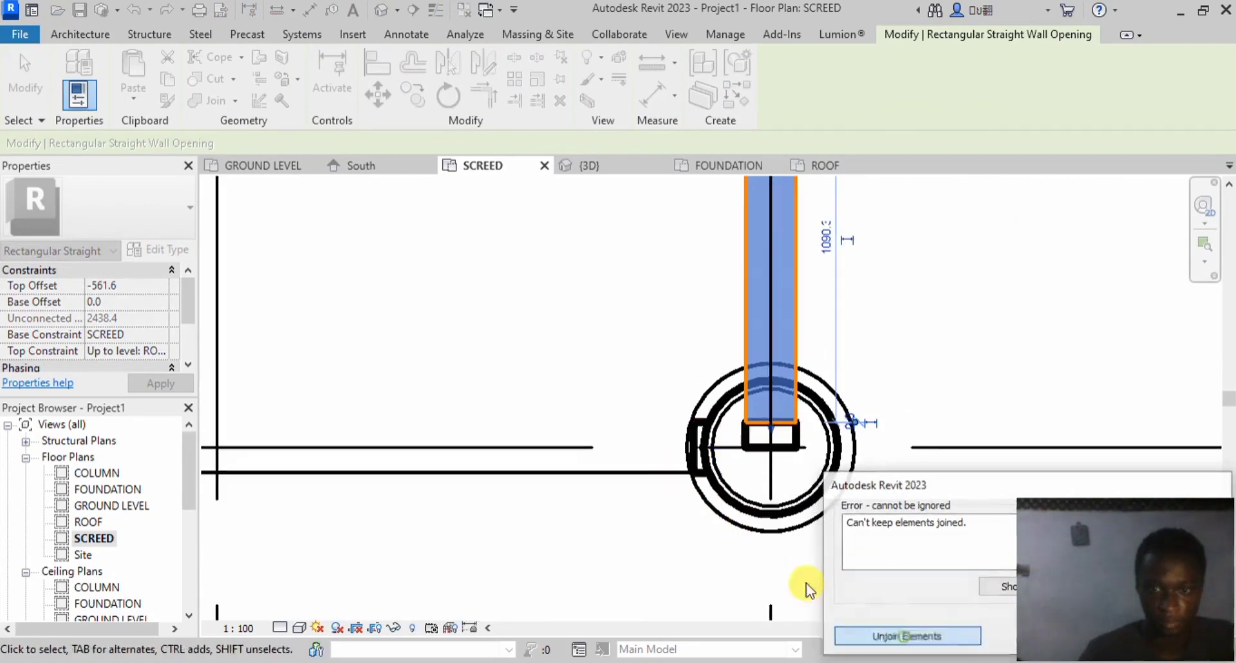
Step: Undo the stray change, then stretch the horizontal porch wall opening right into the column
click(651, 471)
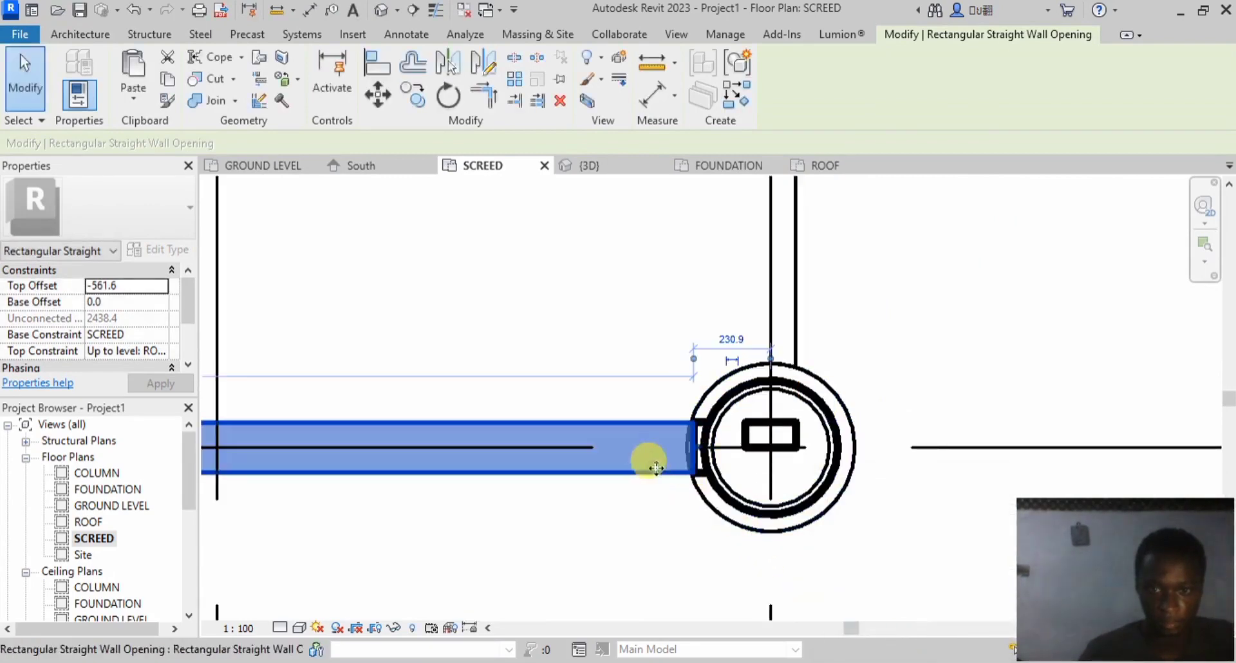
click(133, 18)
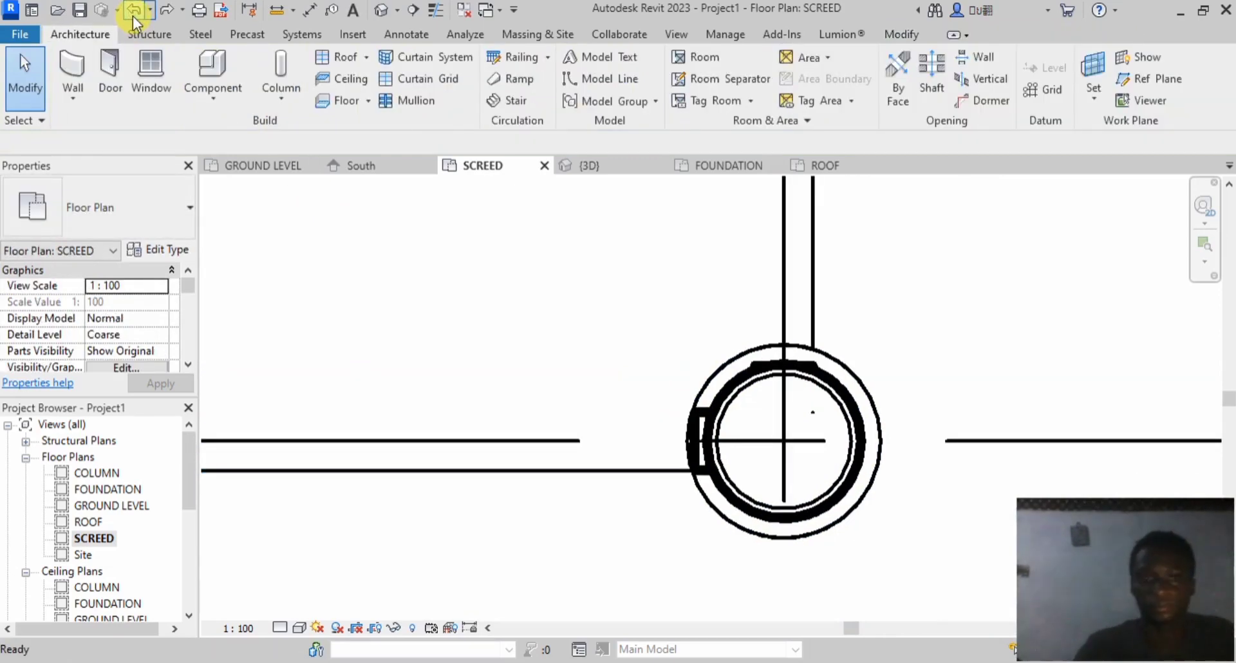
click(132, 16)
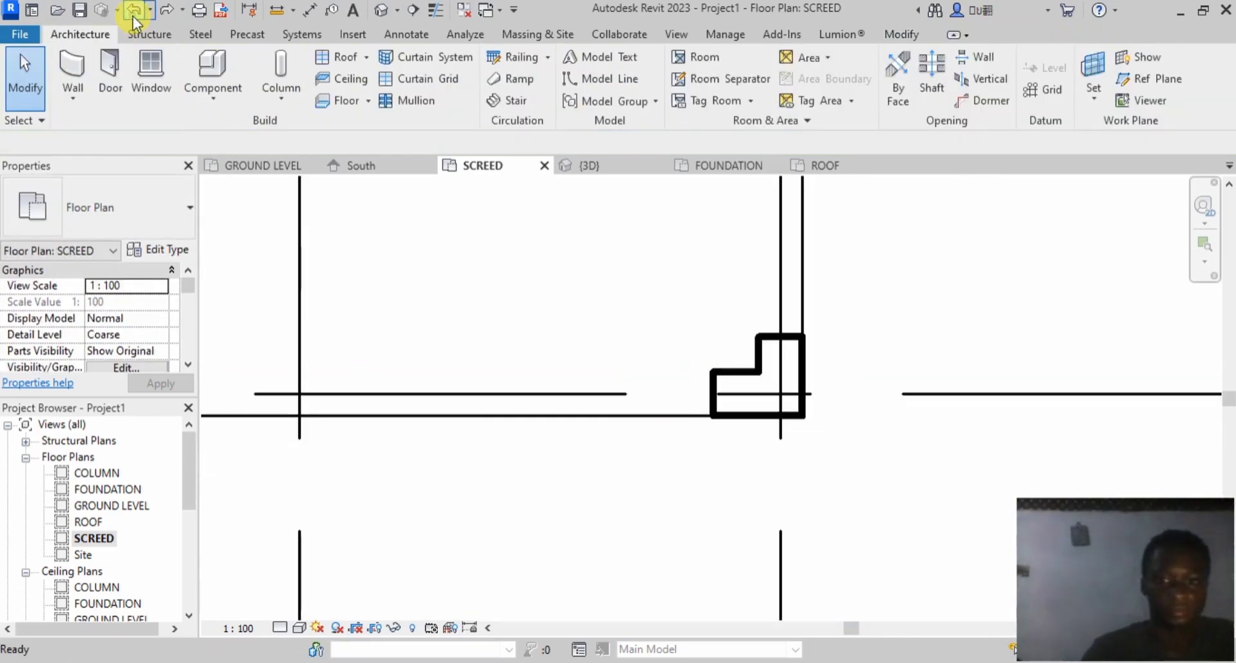
click(166, 10)
click(668, 415)
scroll(708, 395, up, 3)
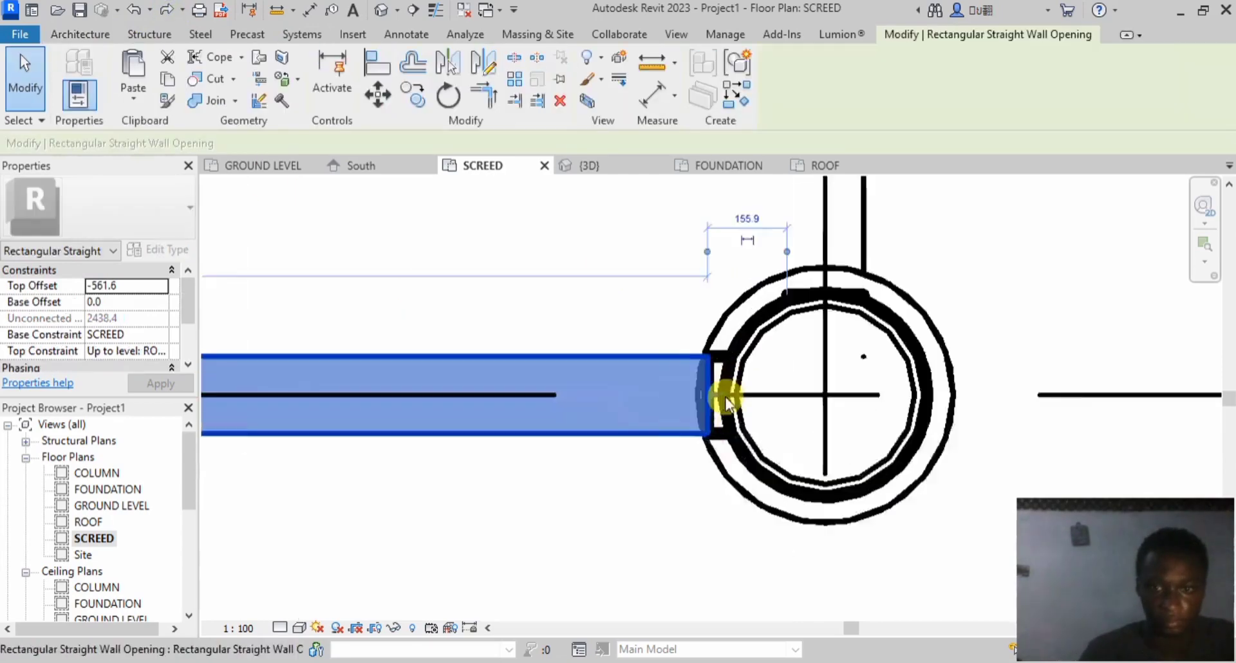
drag(721, 397, 809, 396)
click(676, 483)
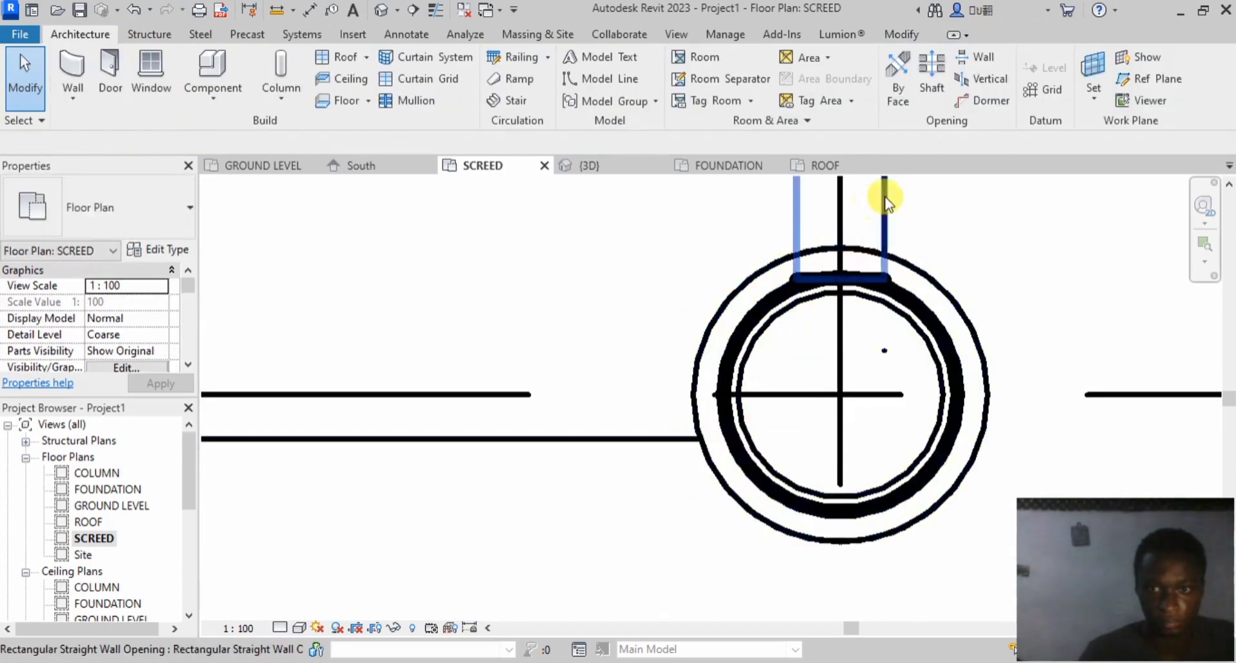
Step: Try moving the vertical opening down over the column, cancelling after joining errors
click(878, 222)
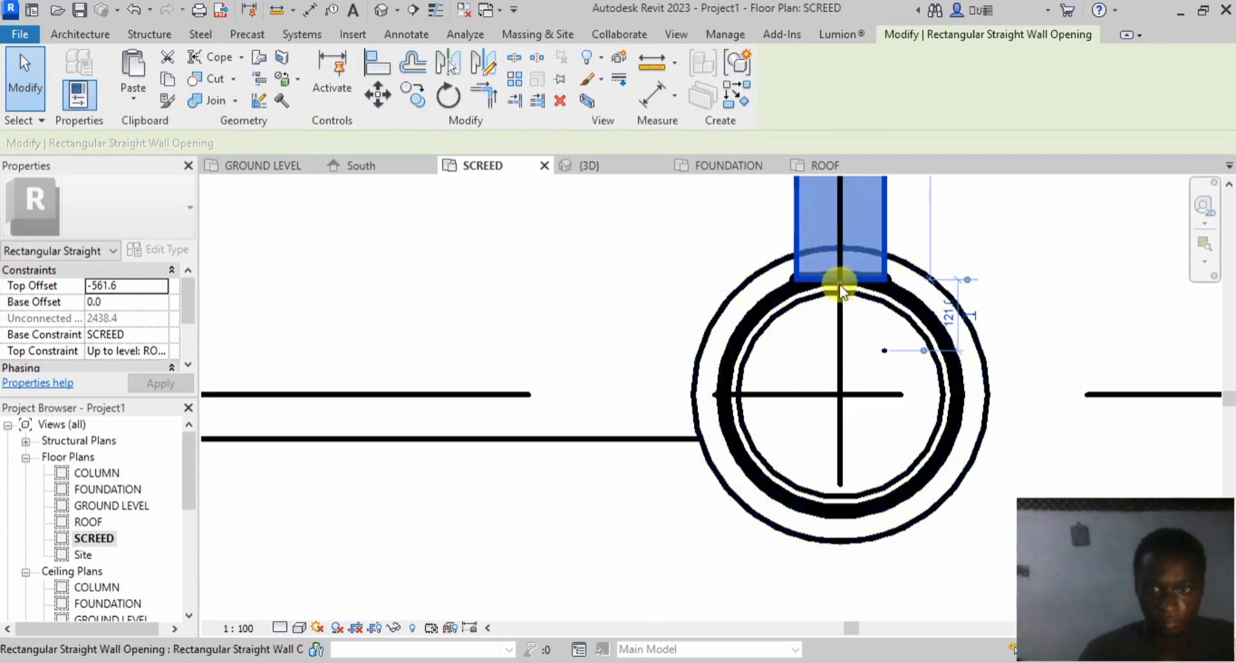
drag(839, 284, 845, 354)
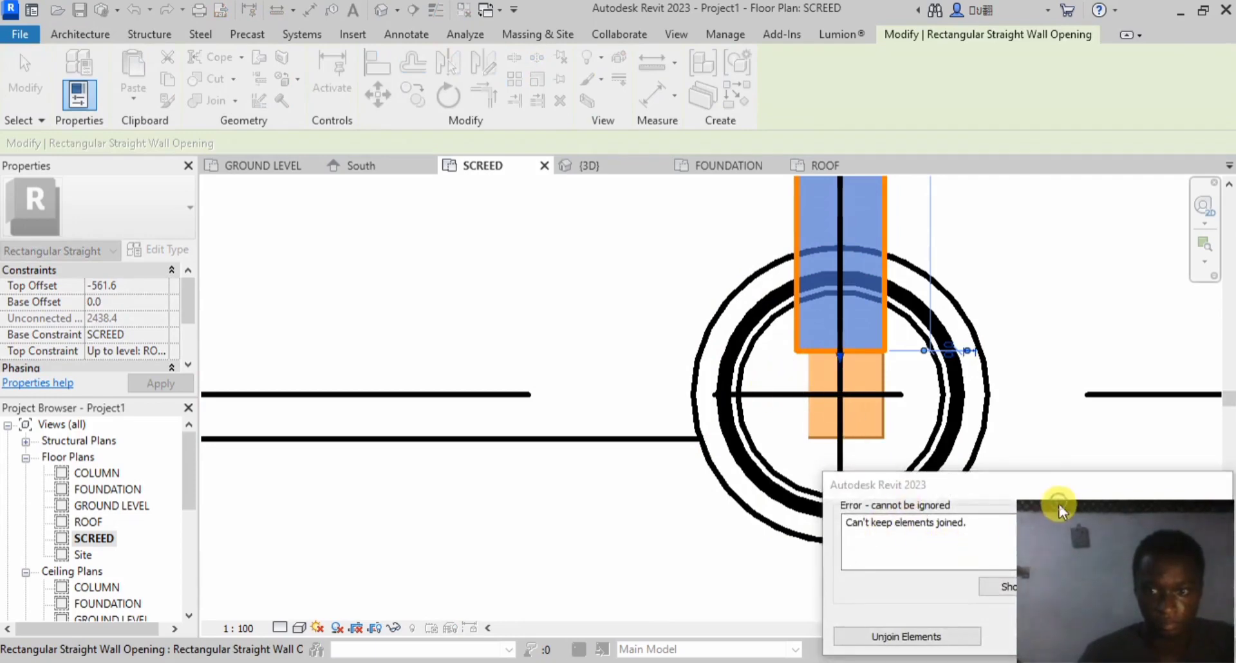
drag(1062, 541, 431, 529)
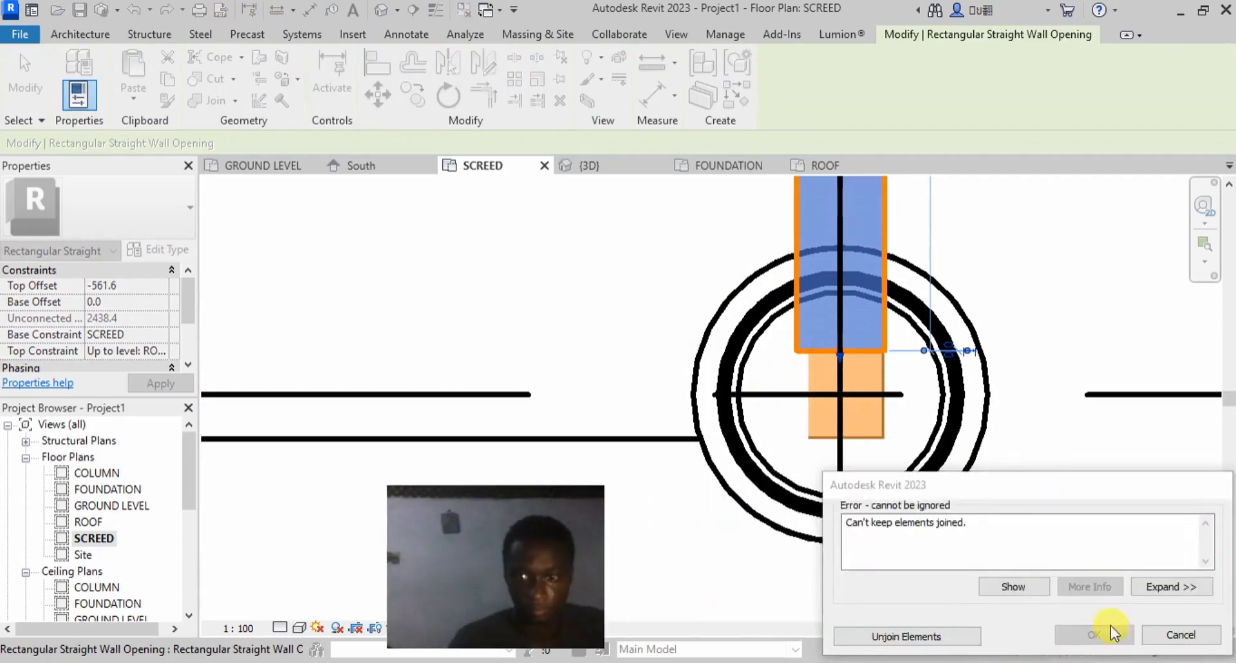
click(1165, 634)
click(876, 214)
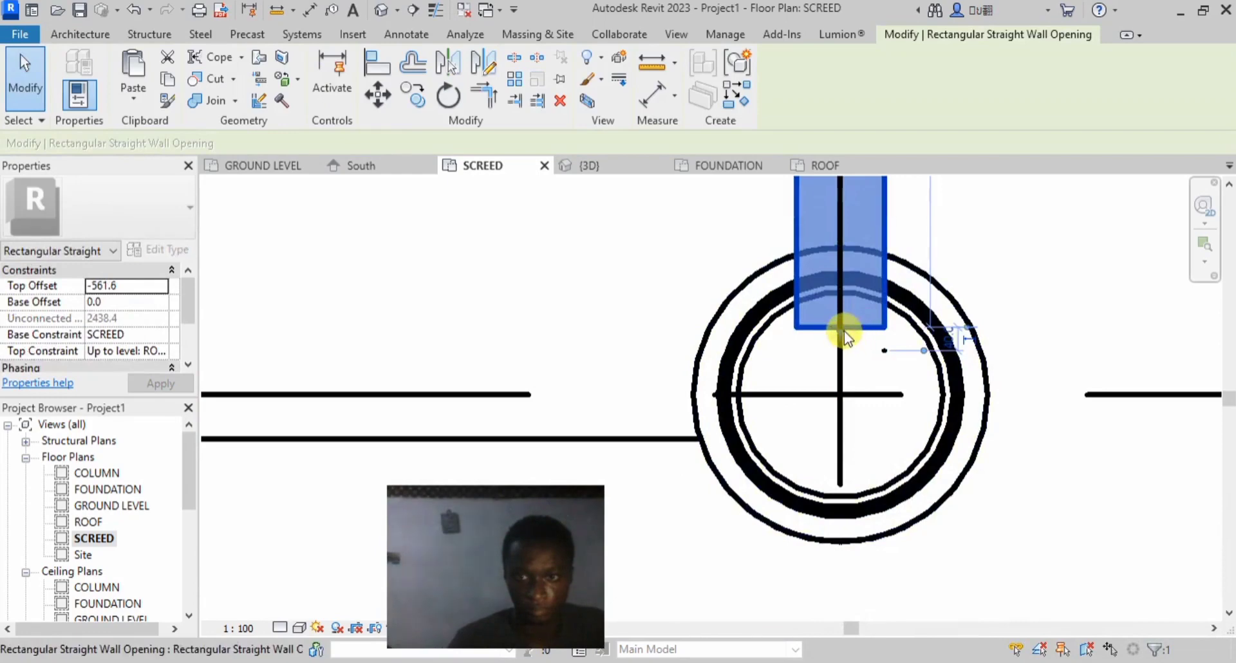
drag(844, 331, 924, 430)
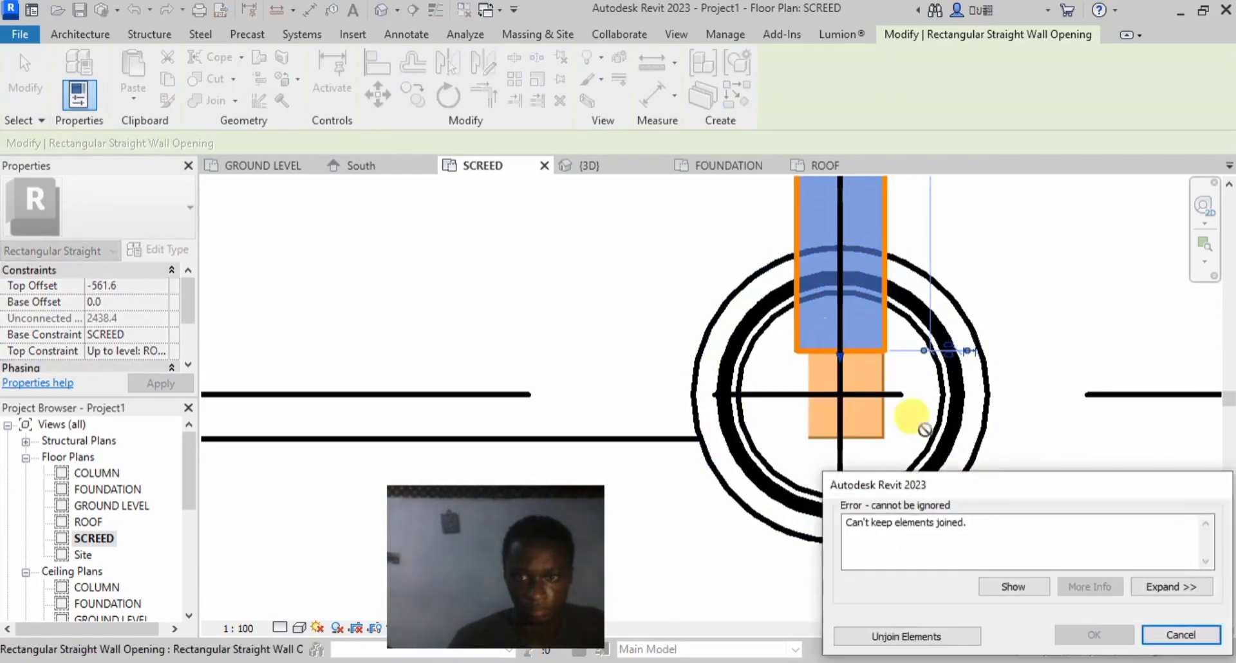
click(1164, 637)
drag(618, 488, 670, 499)
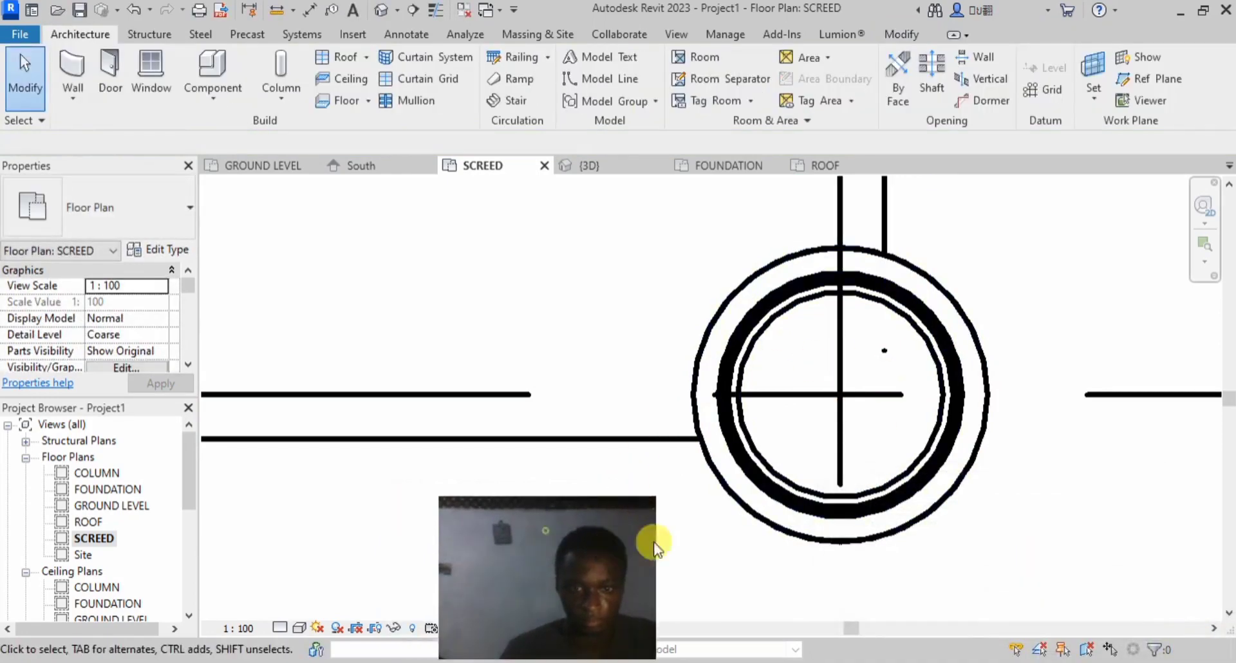
drag(657, 549, 1172, 543)
Step: Stretch the openings beside the left porch column into it and unjoin the elements
scroll(848, 428, down, 3)
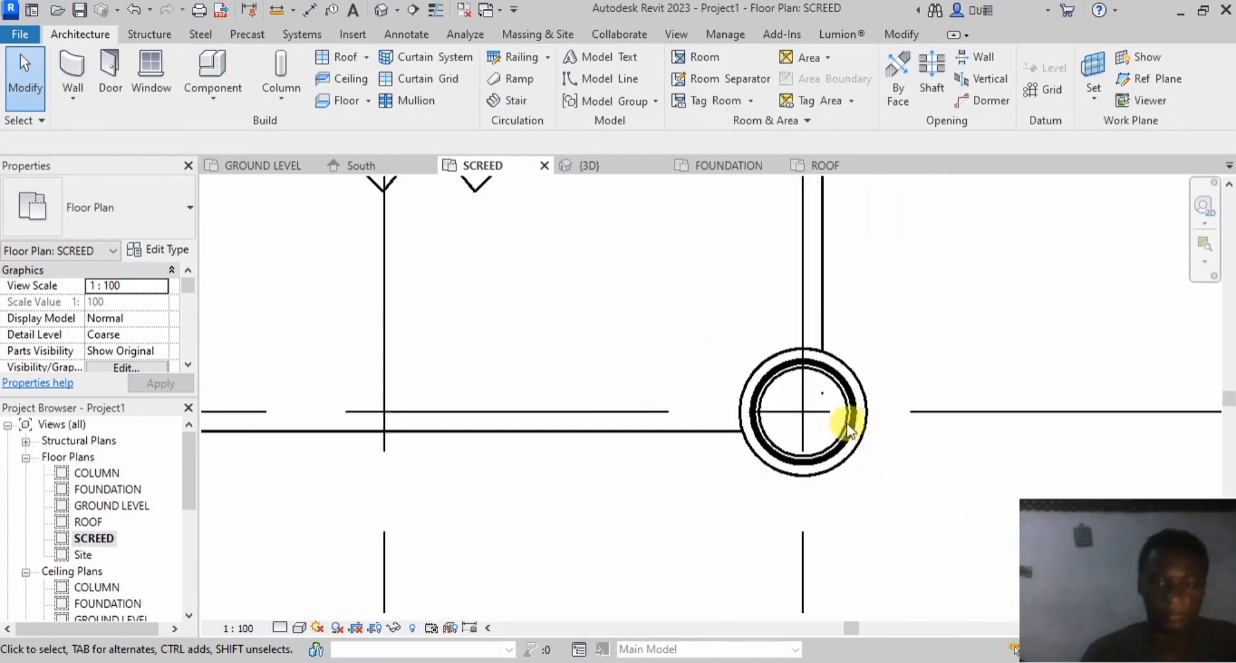
scroll(849, 428, down, 3)
scroll(418, 415, up, 5)
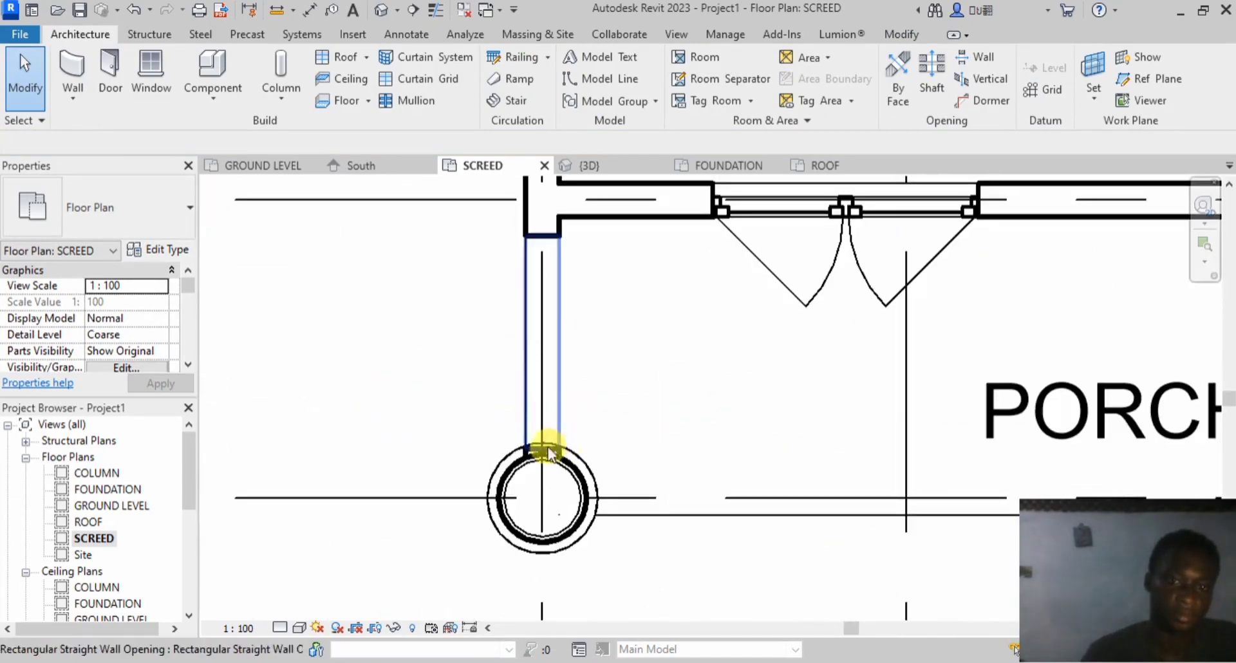
click(559, 417)
scroll(543, 485, up, 4)
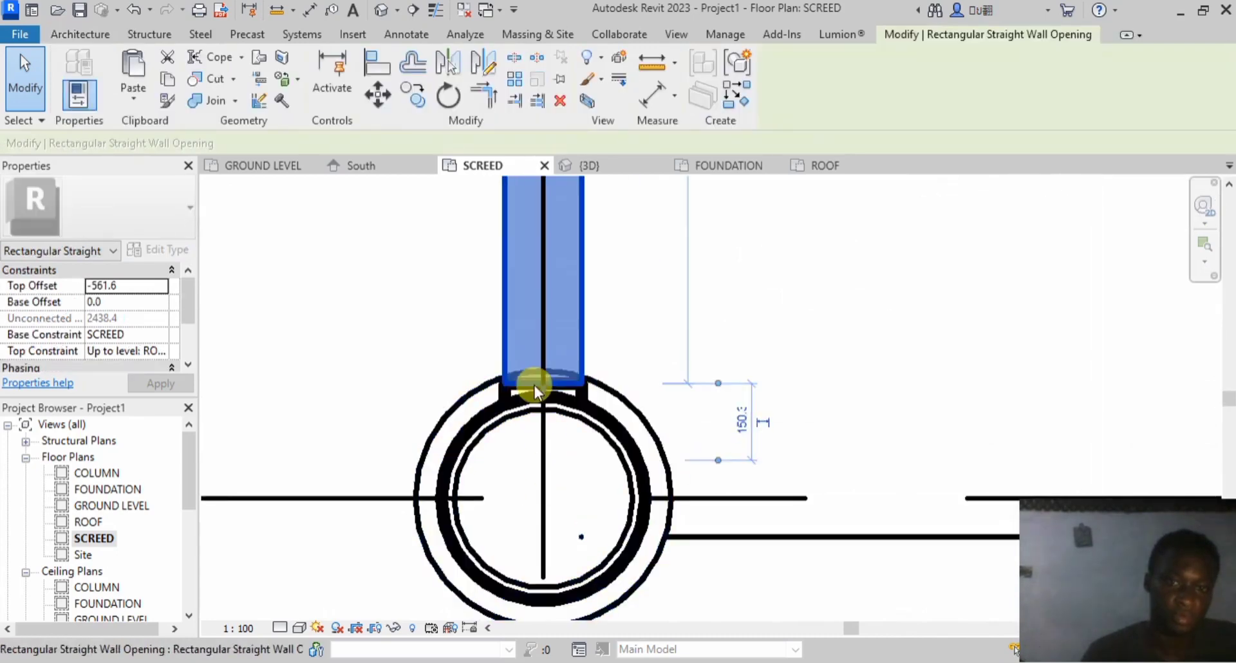
drag(540, 383, 552, 464)
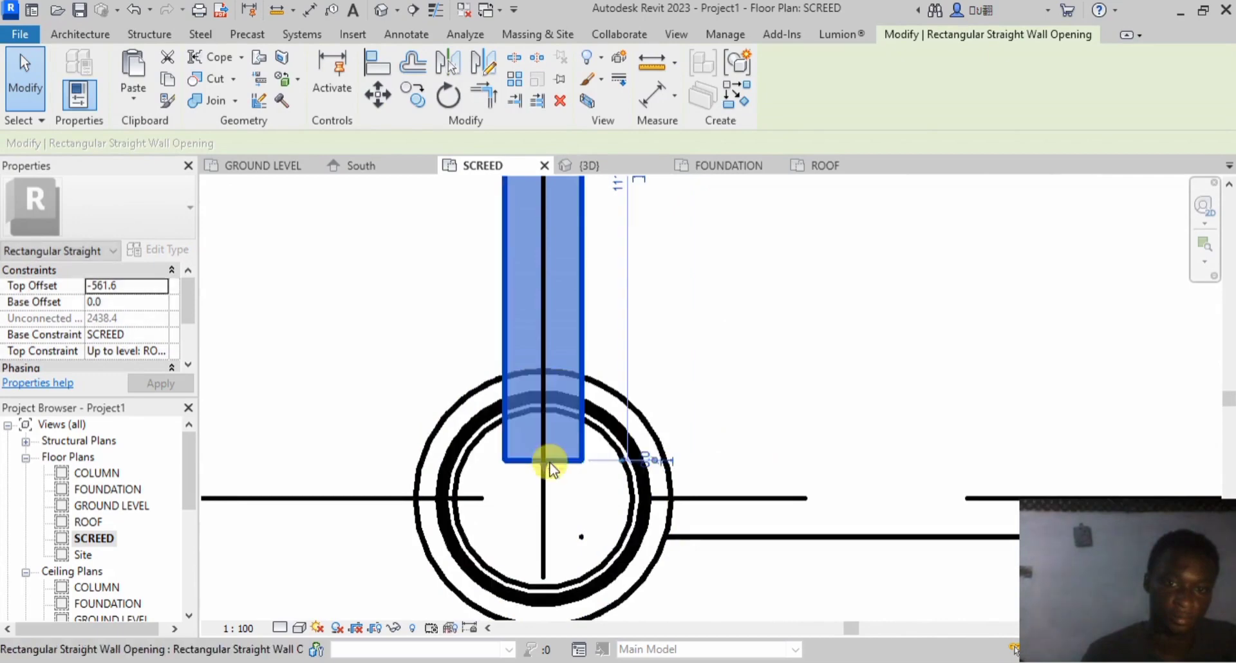
click(721, 536)
drag(628, 500, 584, 500)
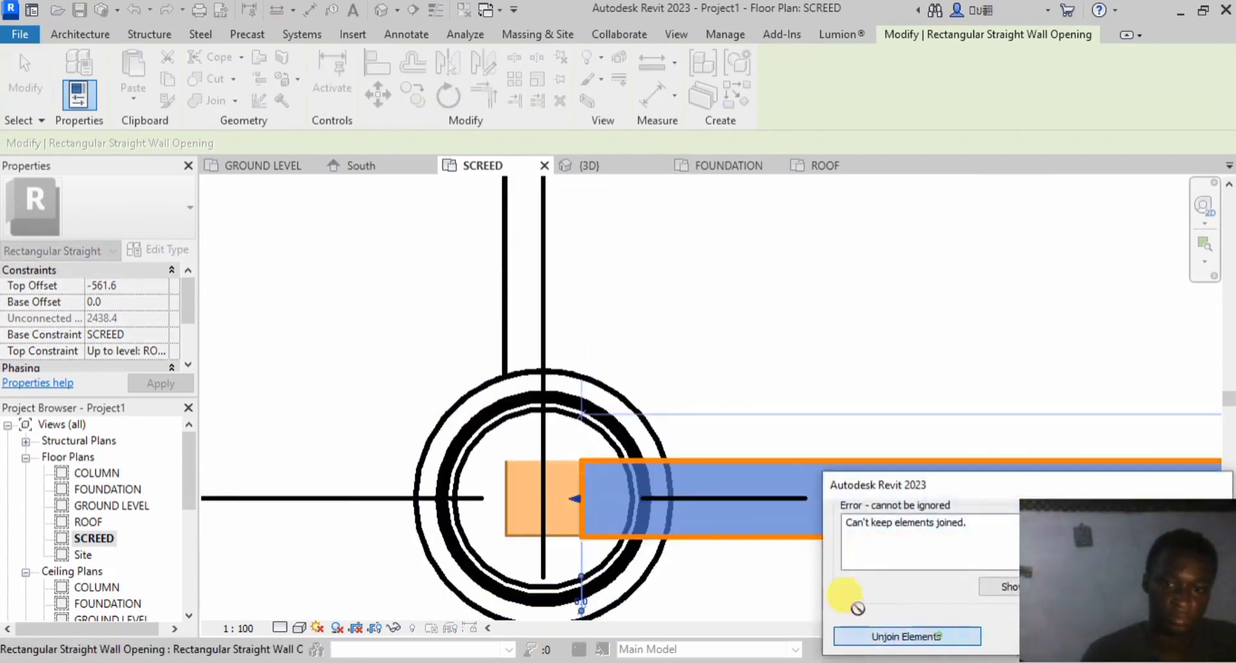
click(953, 636)
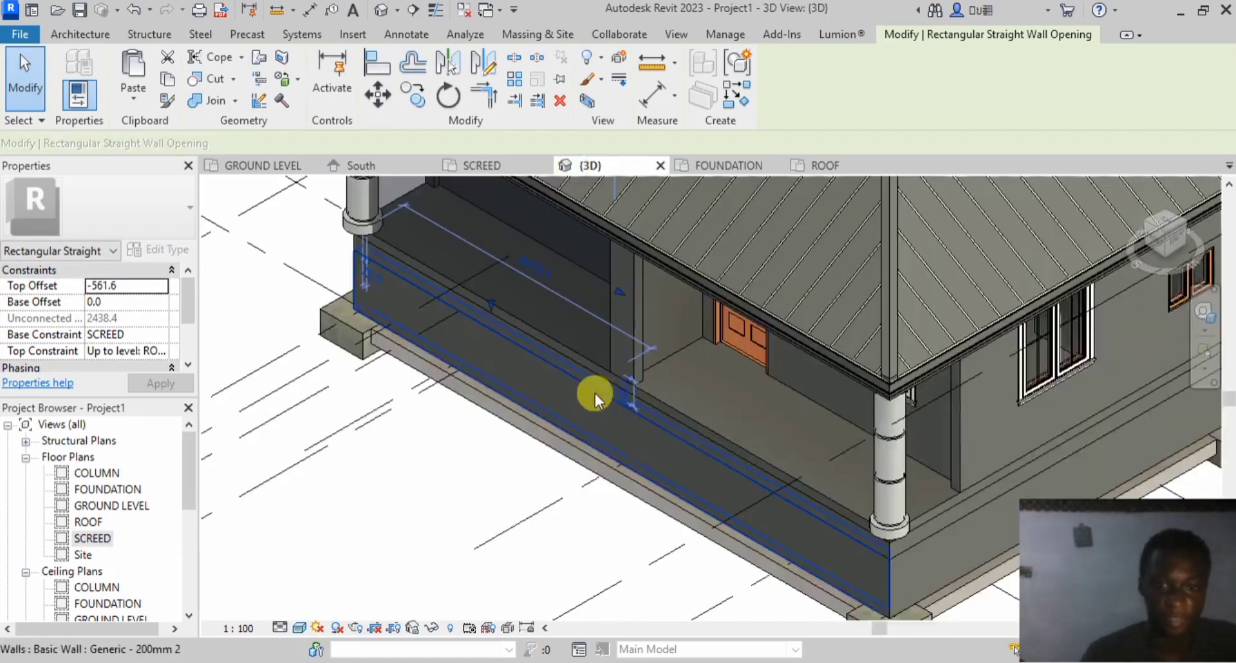
Step: Zoom around the porch in the 3D view and clear the selection
scroll(592, 525, down, 3)
scroll(506, 355, up, 5)
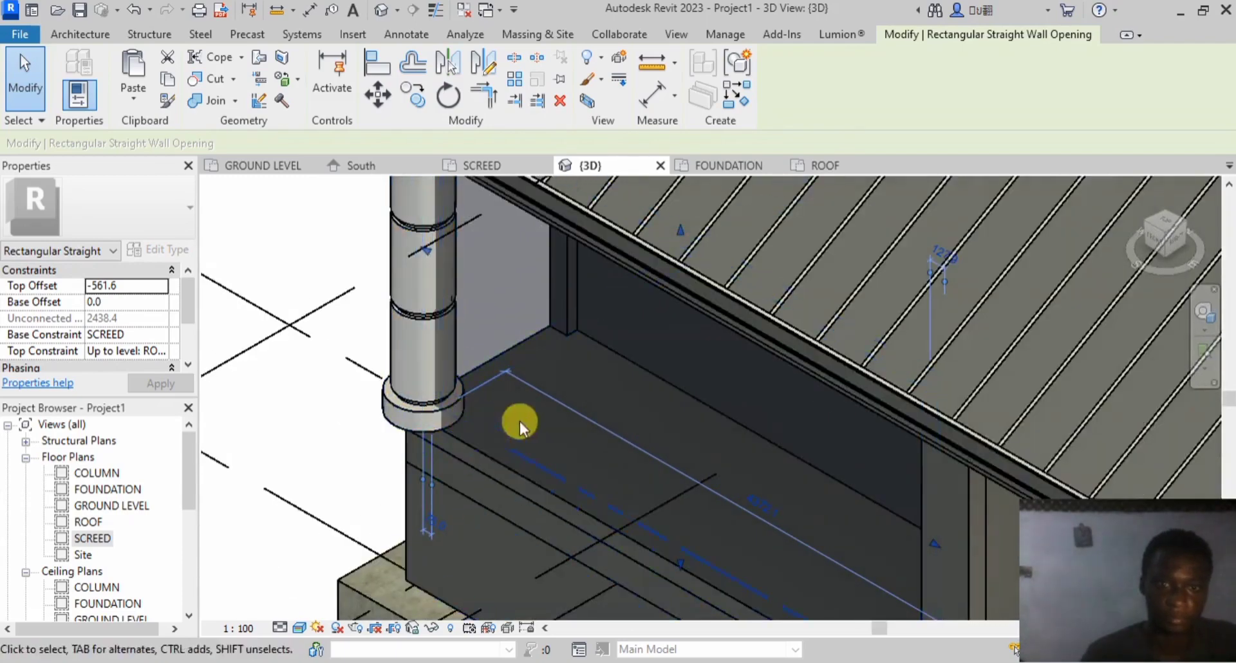
scroll(589, 442, down, 4)
scroll(588, 442, up, 2)
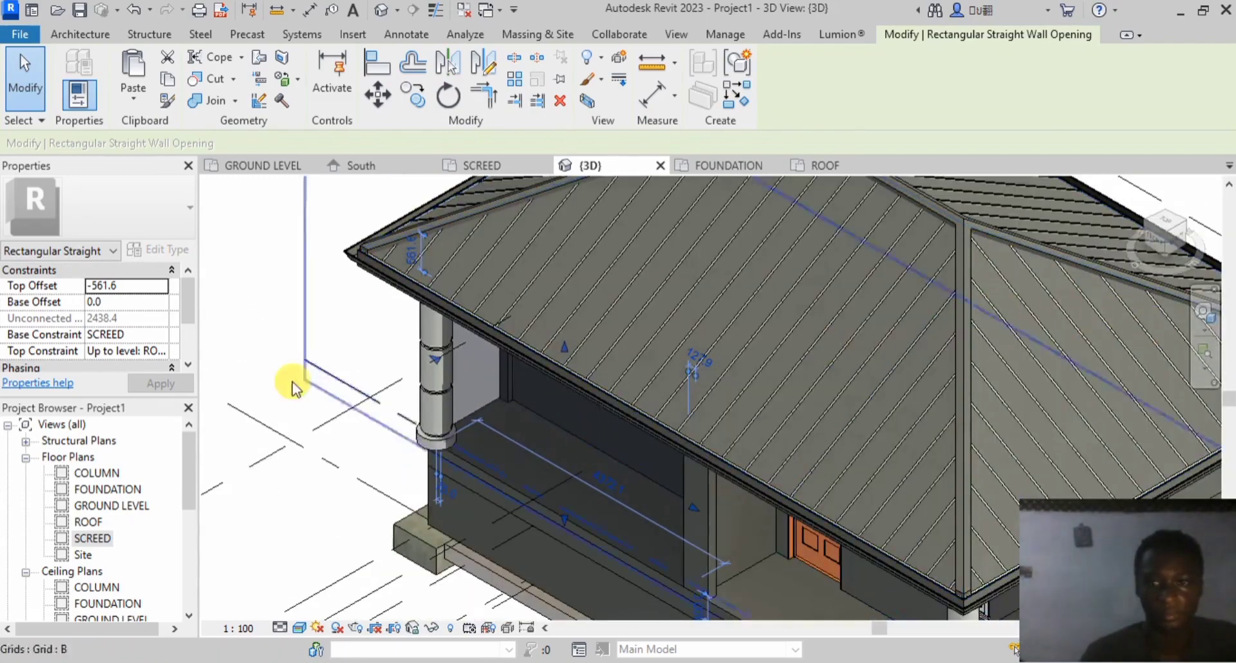
click(290, 337)
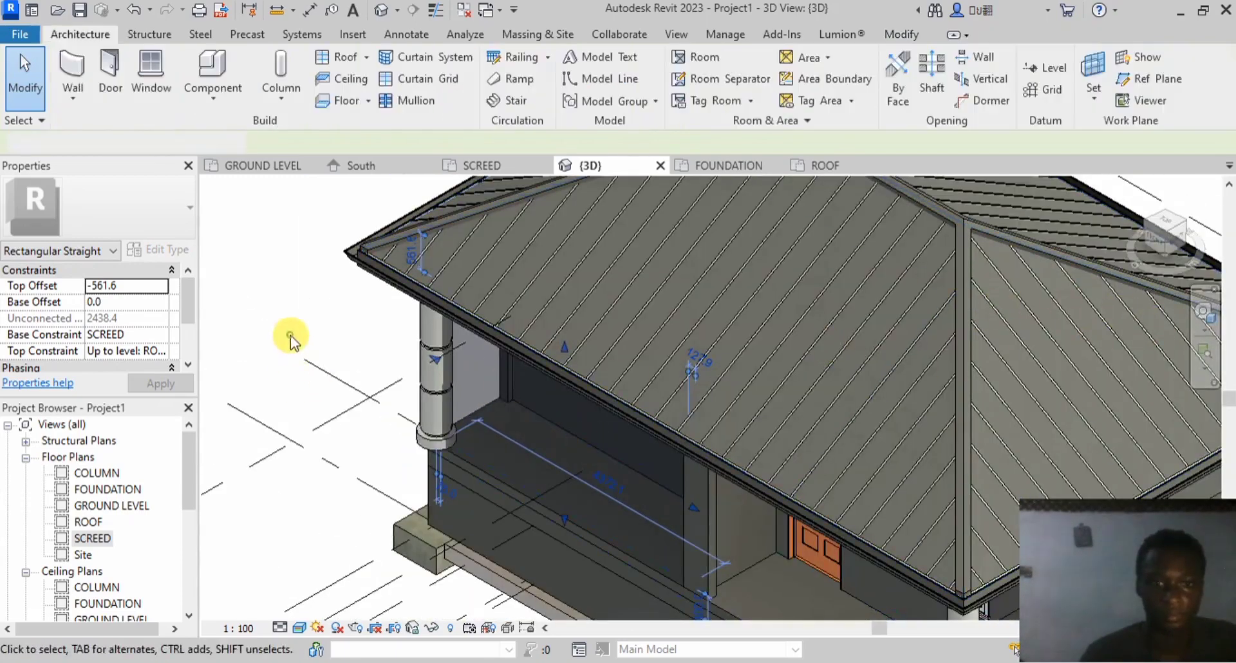
Step: Orbit the whole house with the SteeringWheel, then open the South elevation
click(1204, 315)
drag(555, 461, 604, 422)
scroll(604, 422, down, 5)
drag(608, 470, 526, 441)
scroll(488, 558, down, 3)
scroll(518, 558, up, 6)
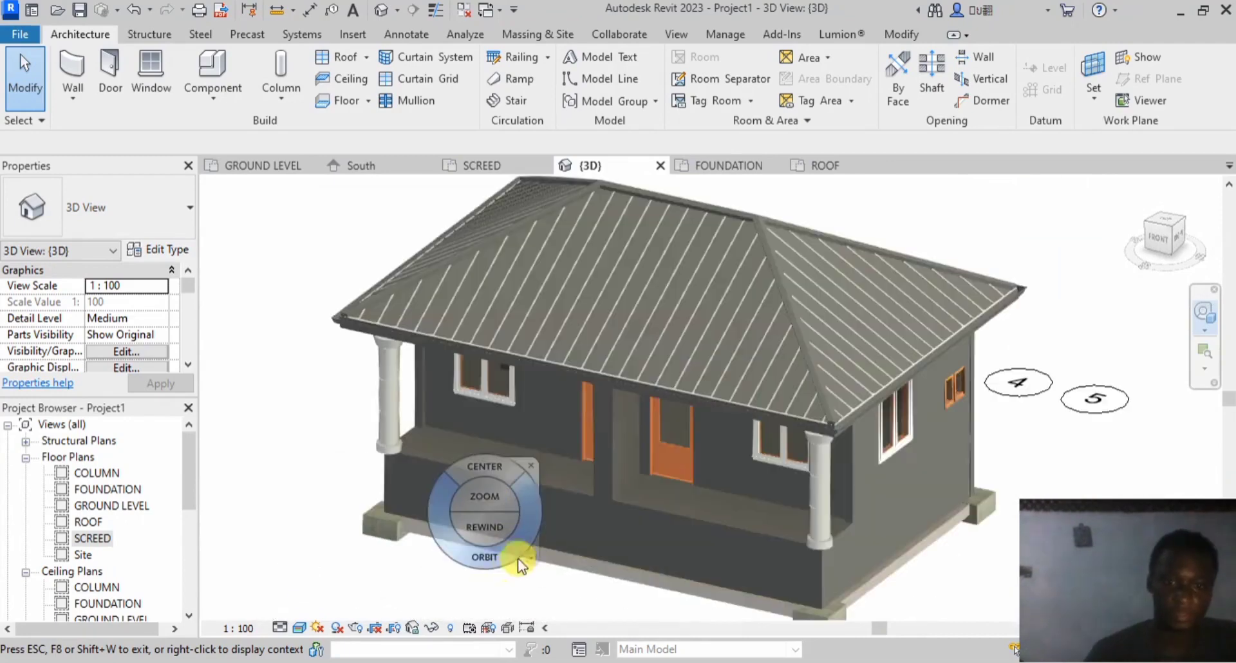
click(549, 461)
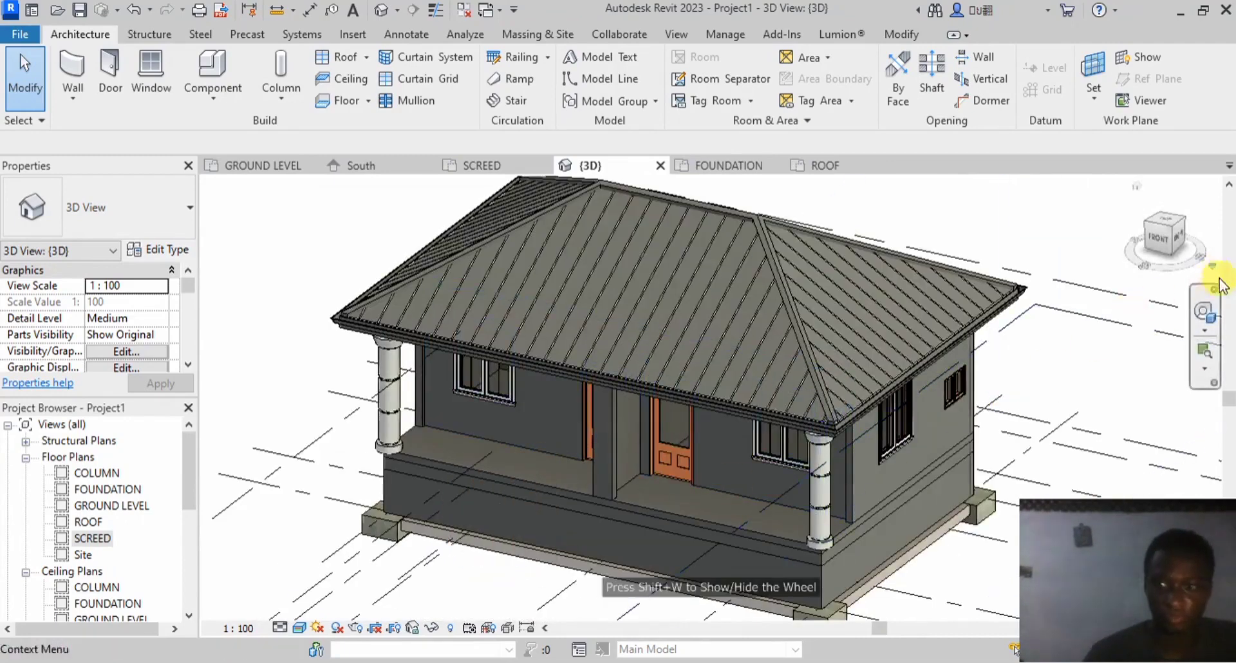
click(371, 166)
scroll(793, 358, up, 3)
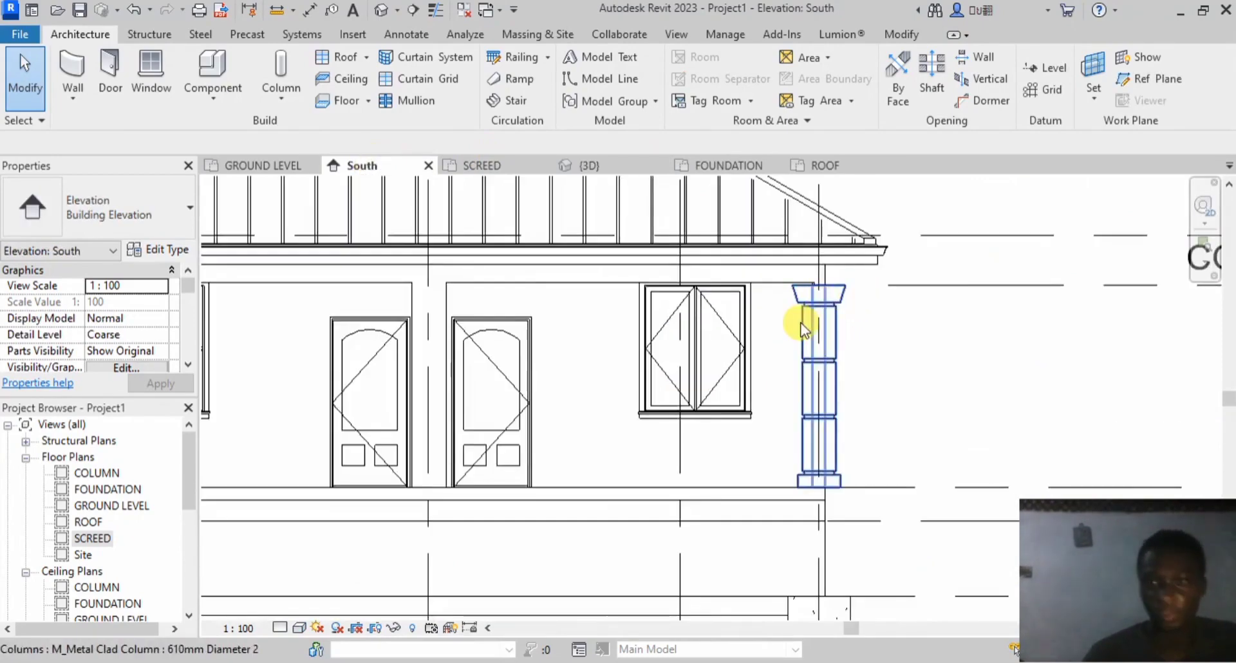
Step: Set the left porch column's Top Level to COLUMN, then return to the {3D} view
scroll(803, 330, down, 3)
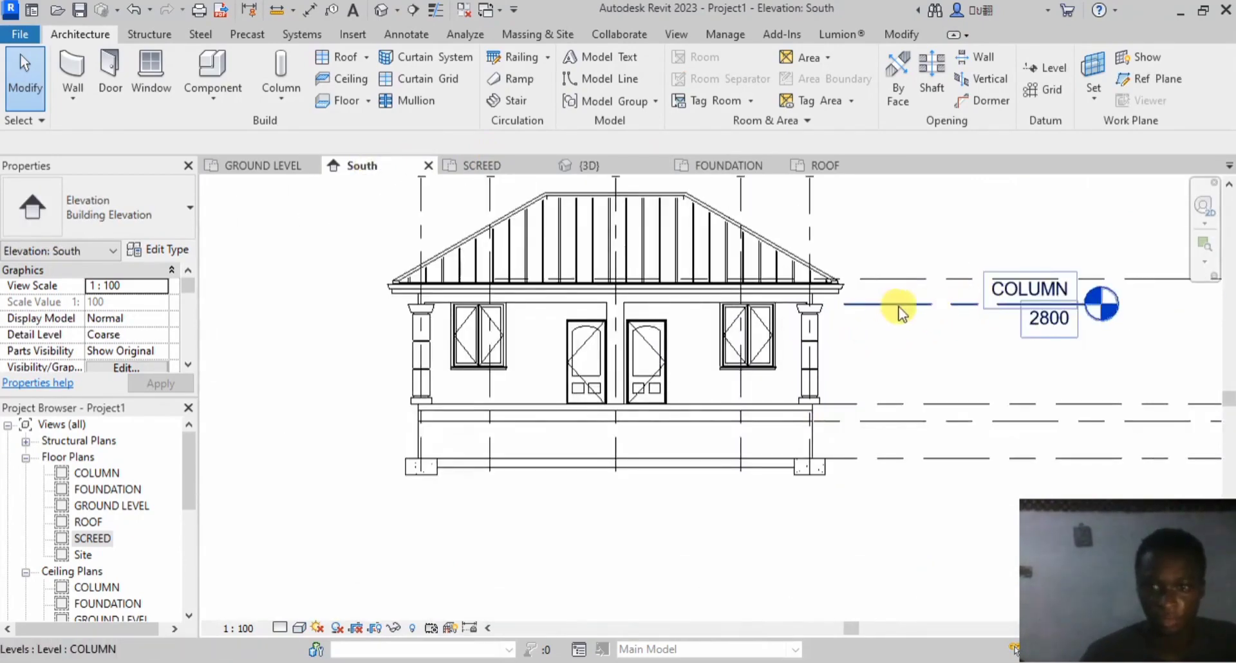
click(412, 329)
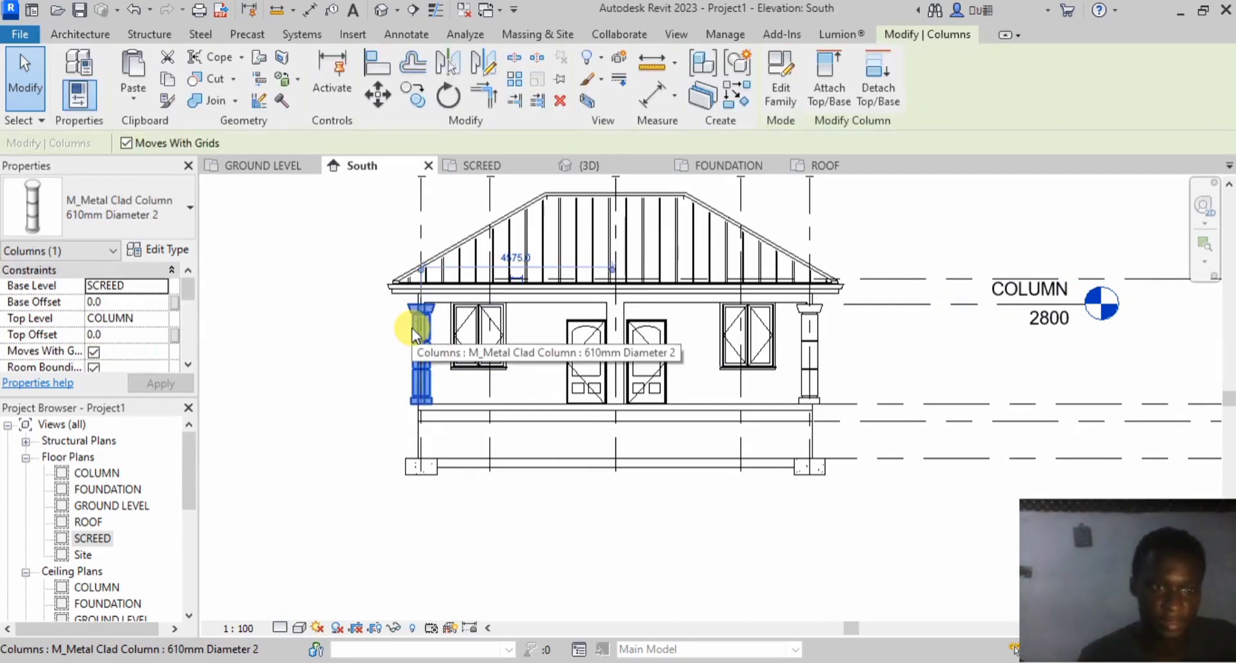
click(166, 317)
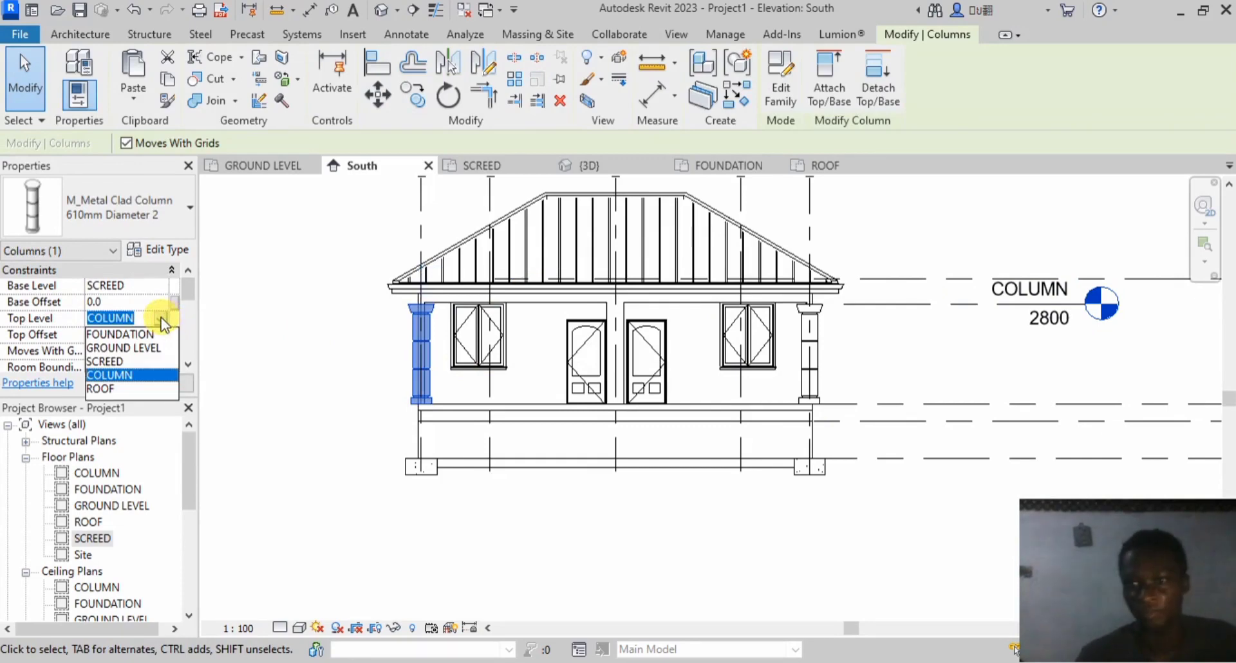
click(163, 319)
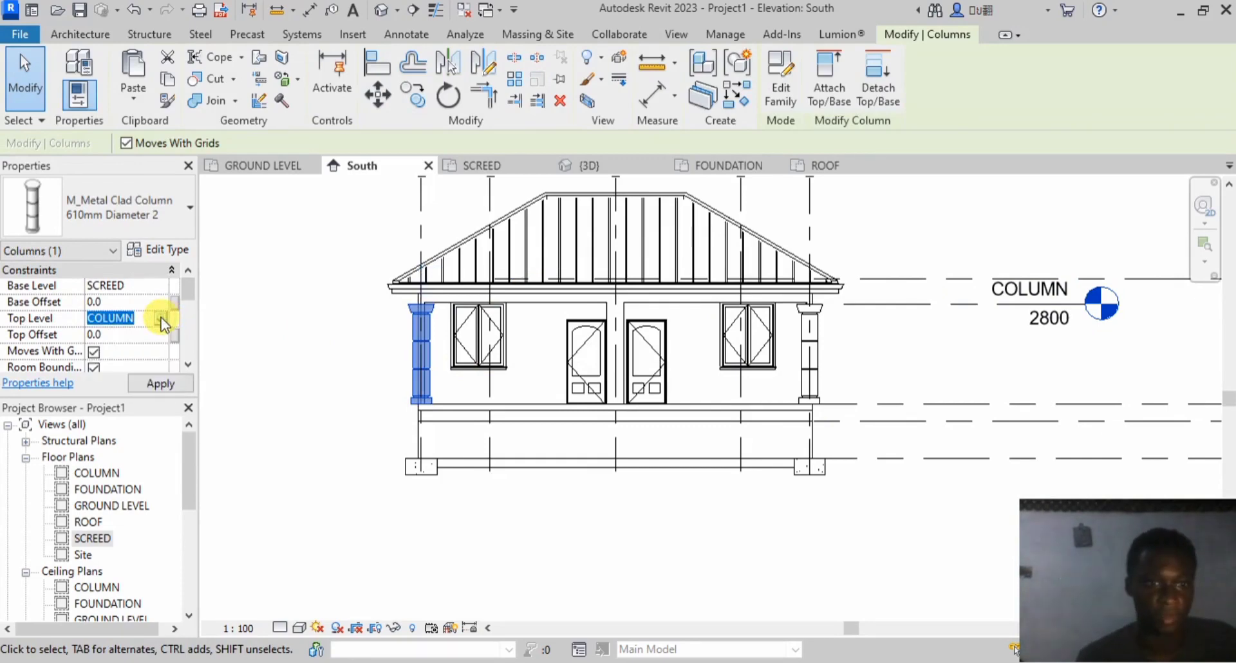
click(176, 384)
click(366, 379)
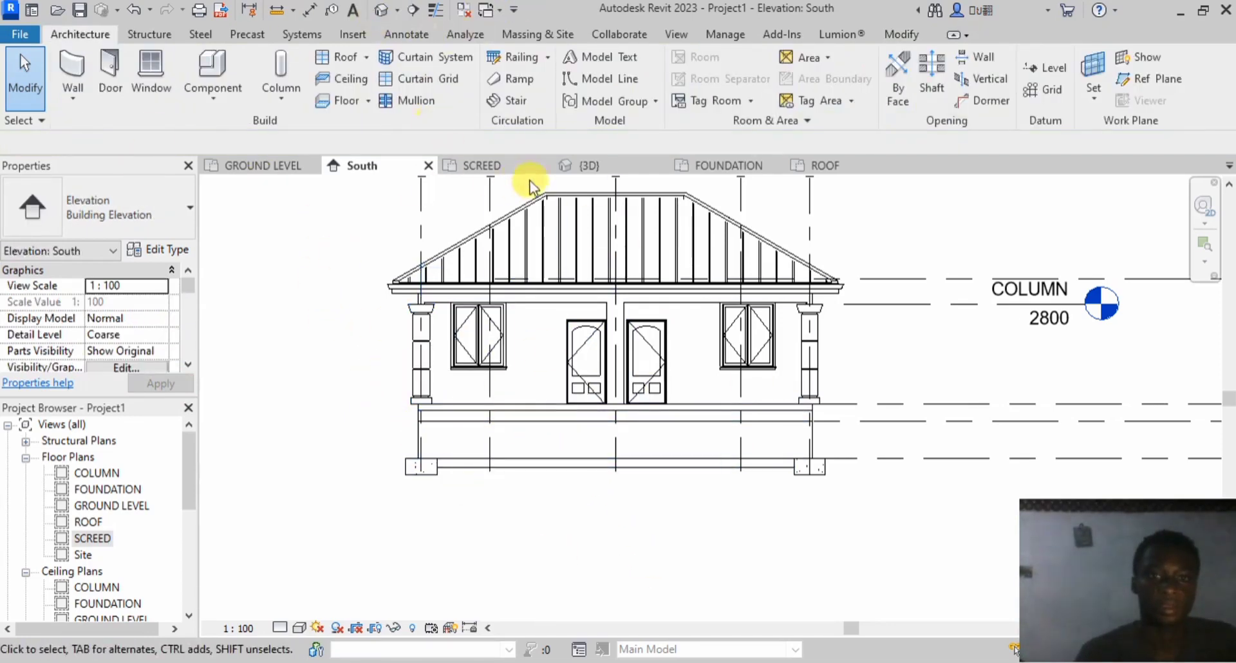
click(579, 166)
scroll(643, 492, down, 3)
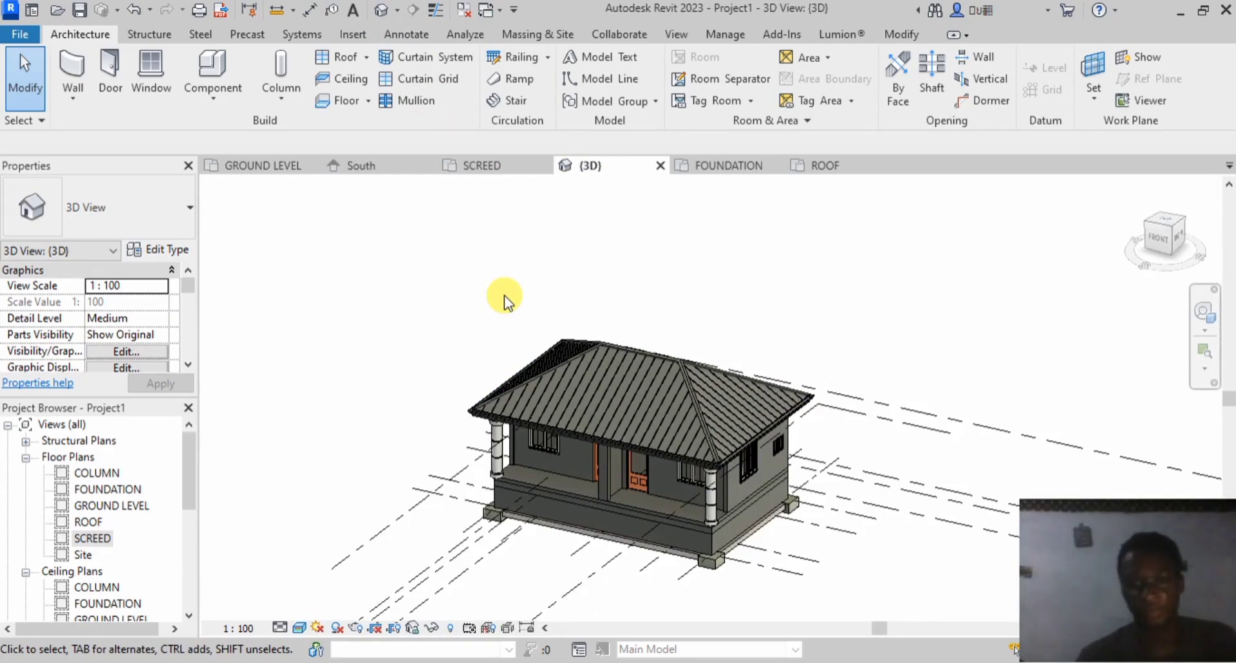
Step: Open the Site floor plan and switch to the Massing & Site tools
double_click(83, 553)
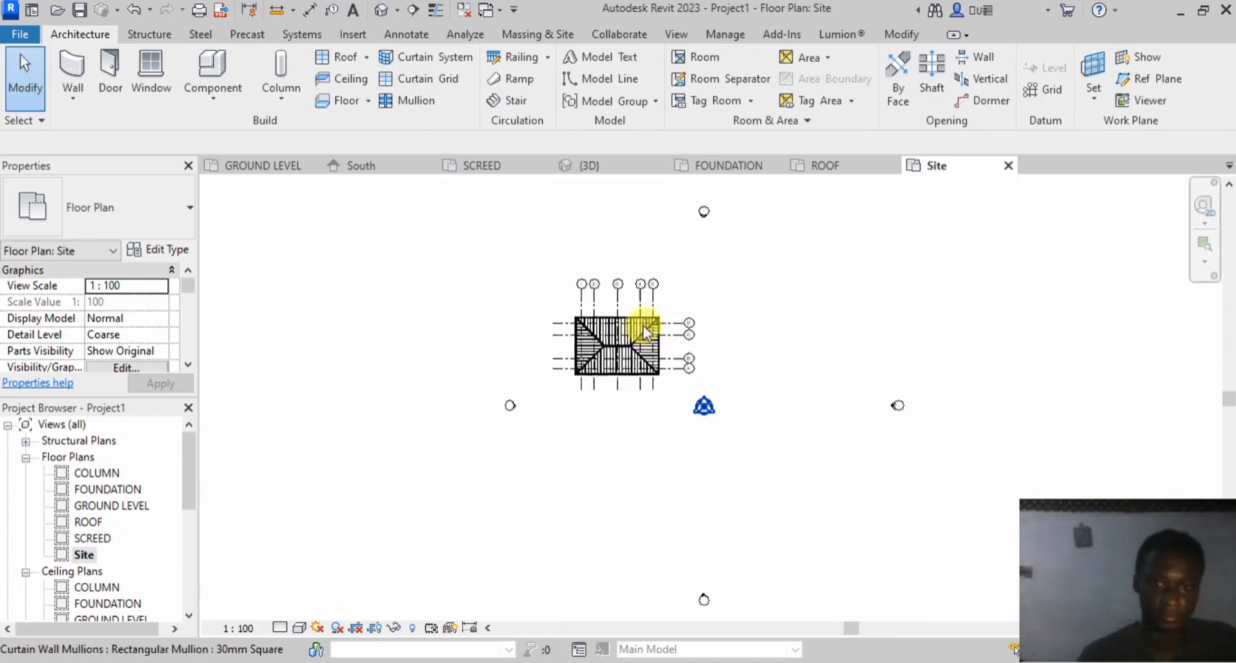
scroll(643, 326, up, 1)
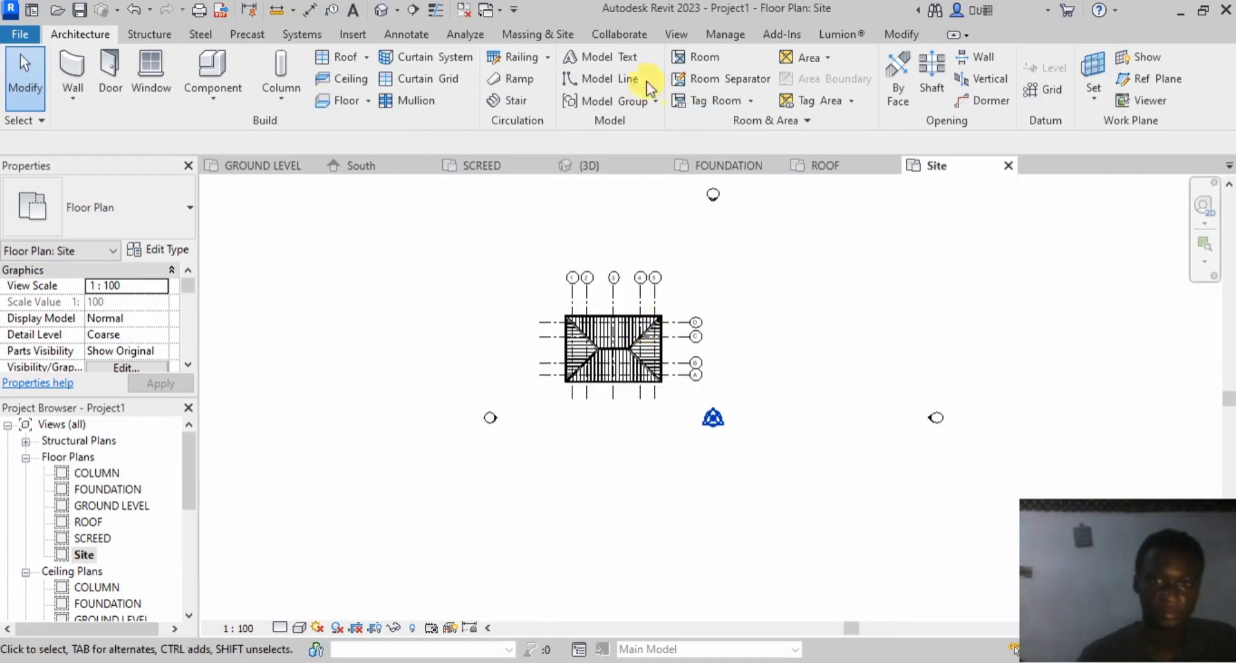
click(531, 32)
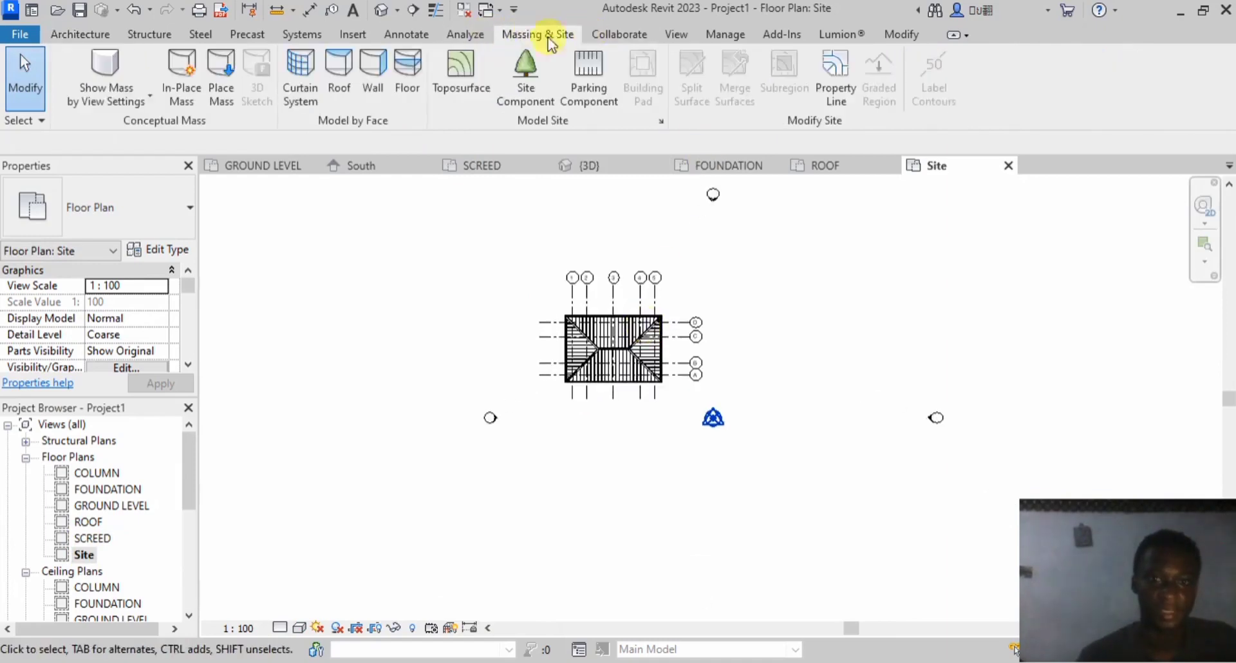
Step: Draw a four-point 915.959 m² toposurface around the house, finish it, then open SCREED
click(483, 69)
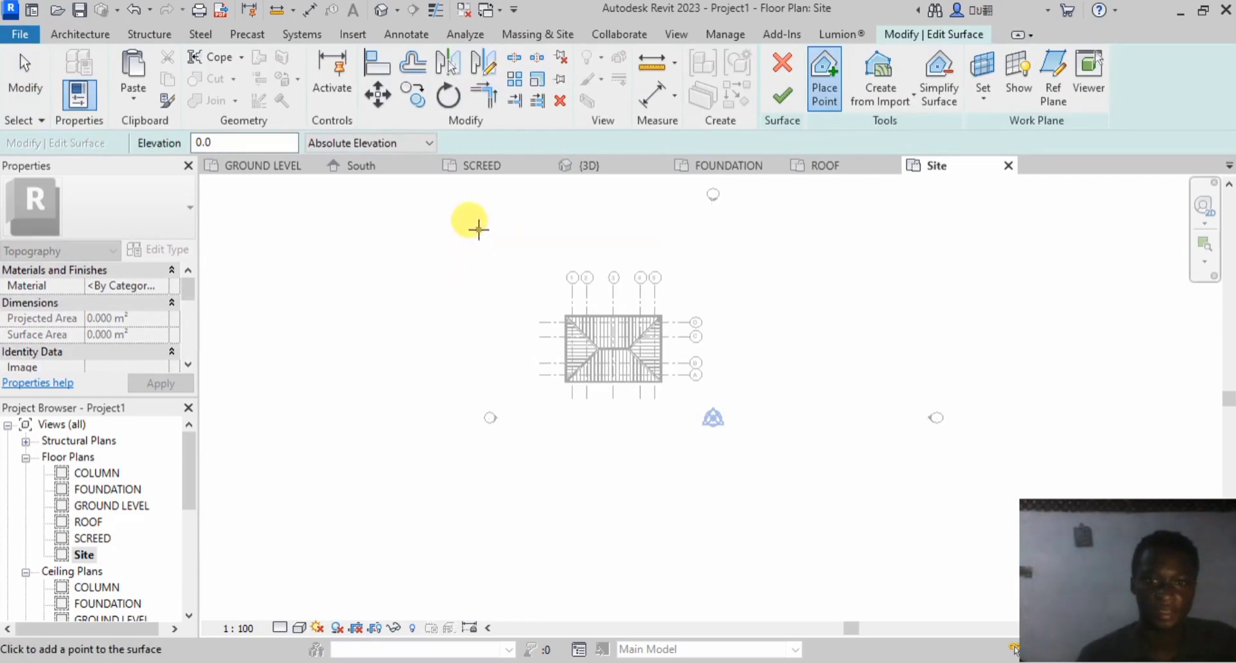
click(499, 232)
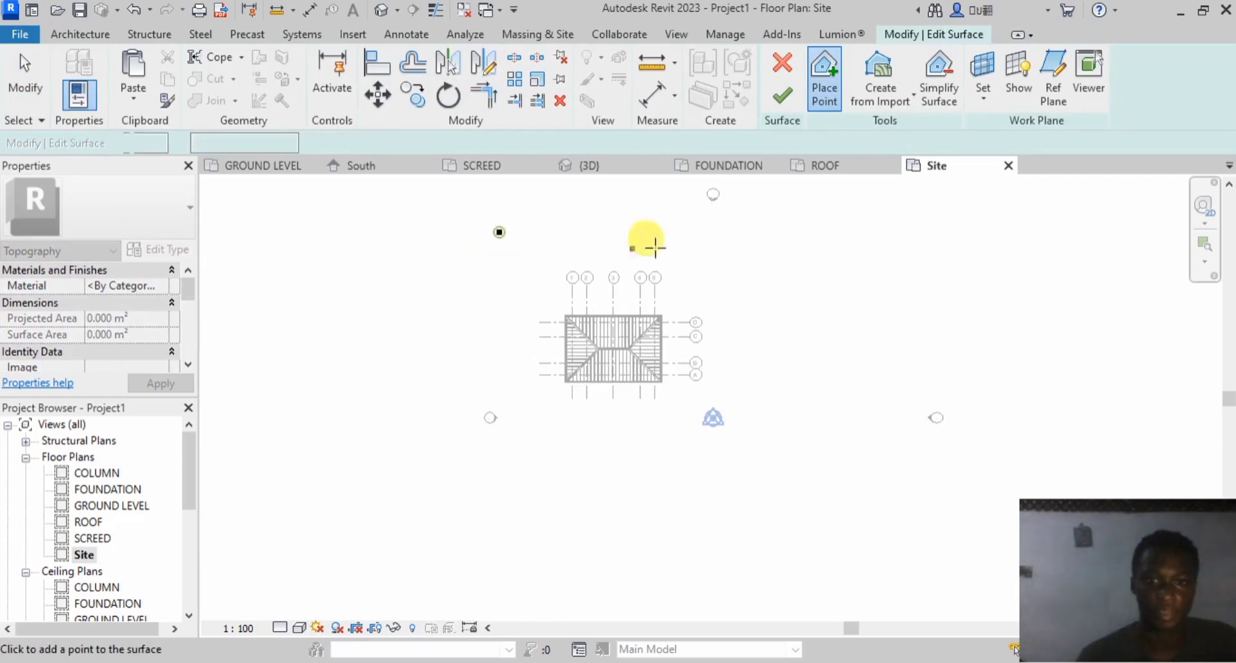
click(762, 227)
click(794, 496)
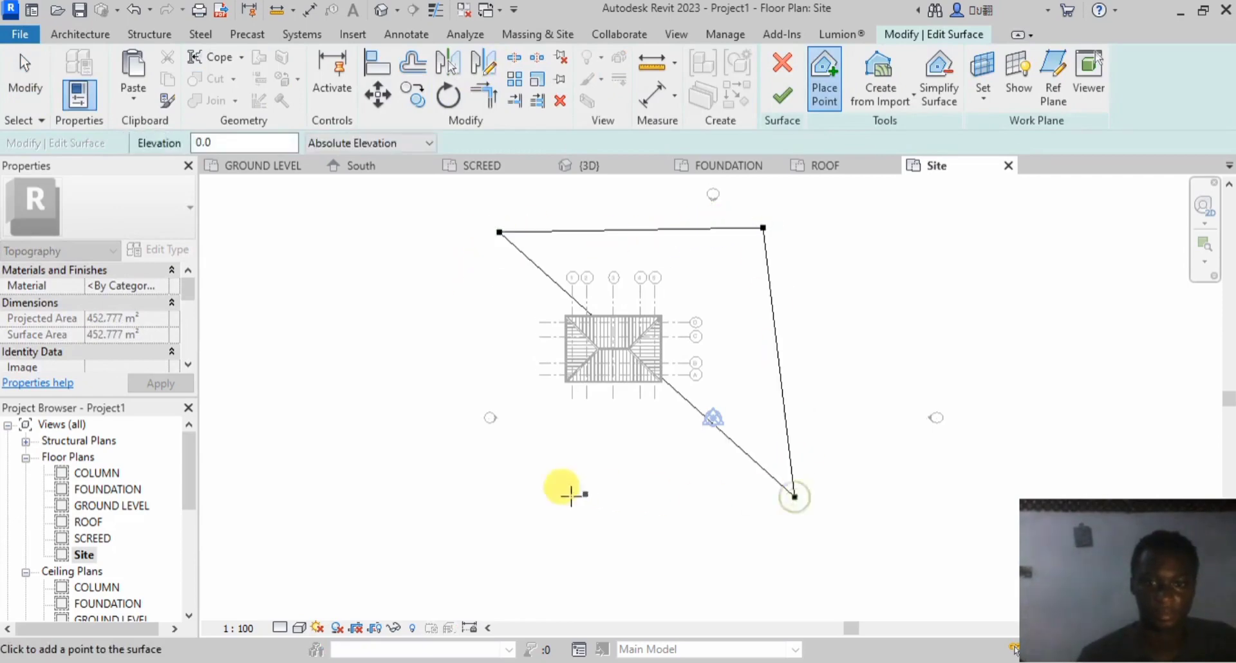
click(532, 508)
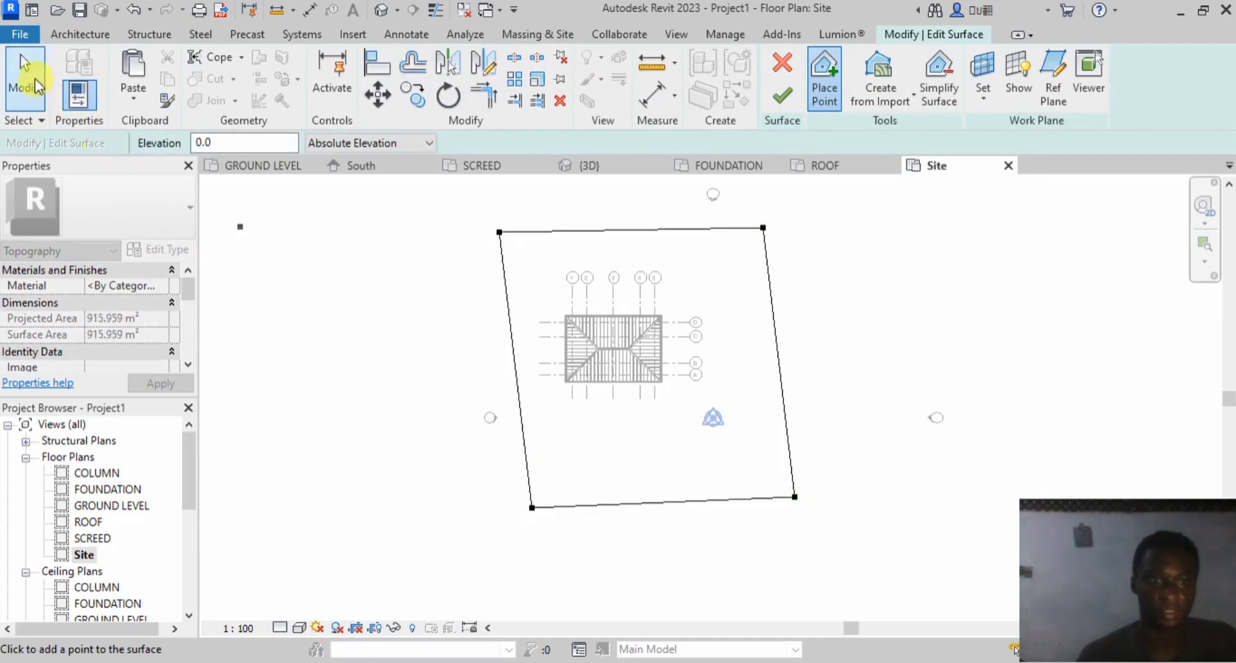
click(24, 77)
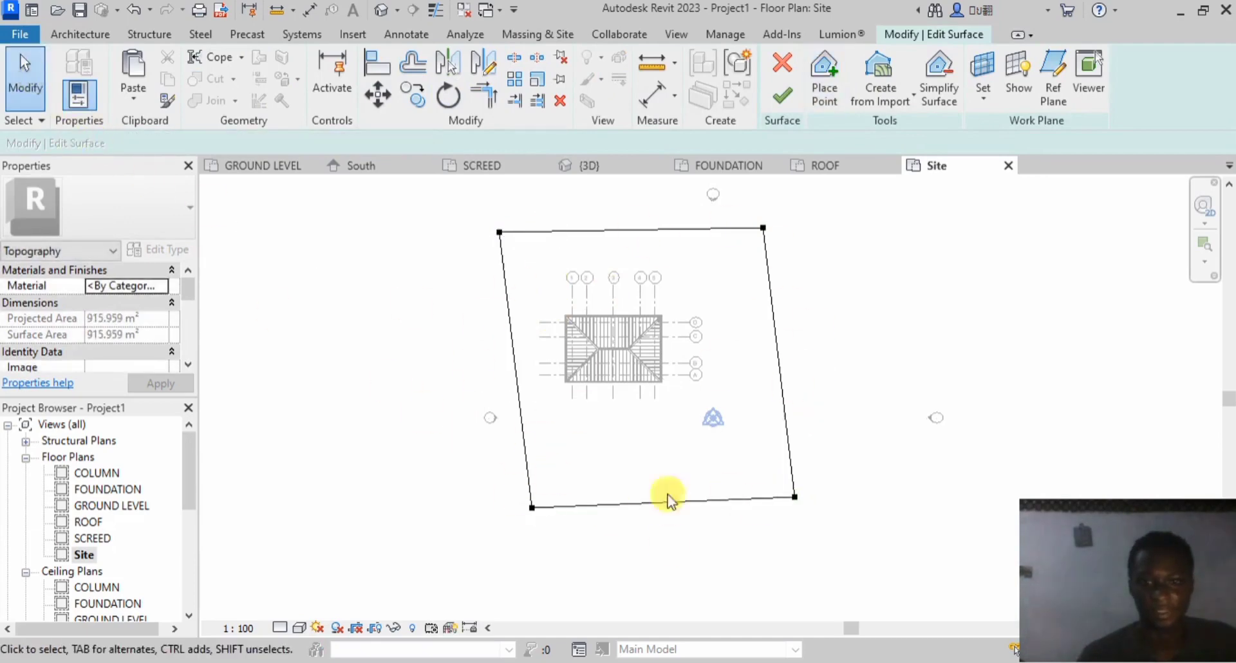
click(781, 94)
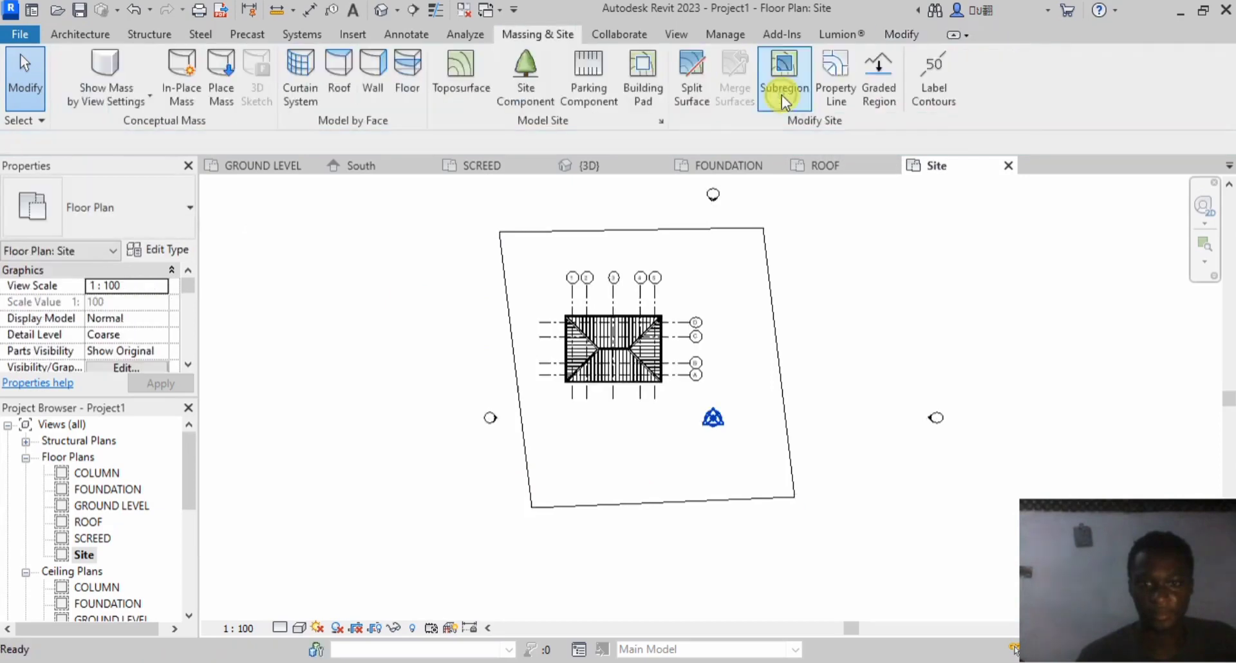
click(497, 168)
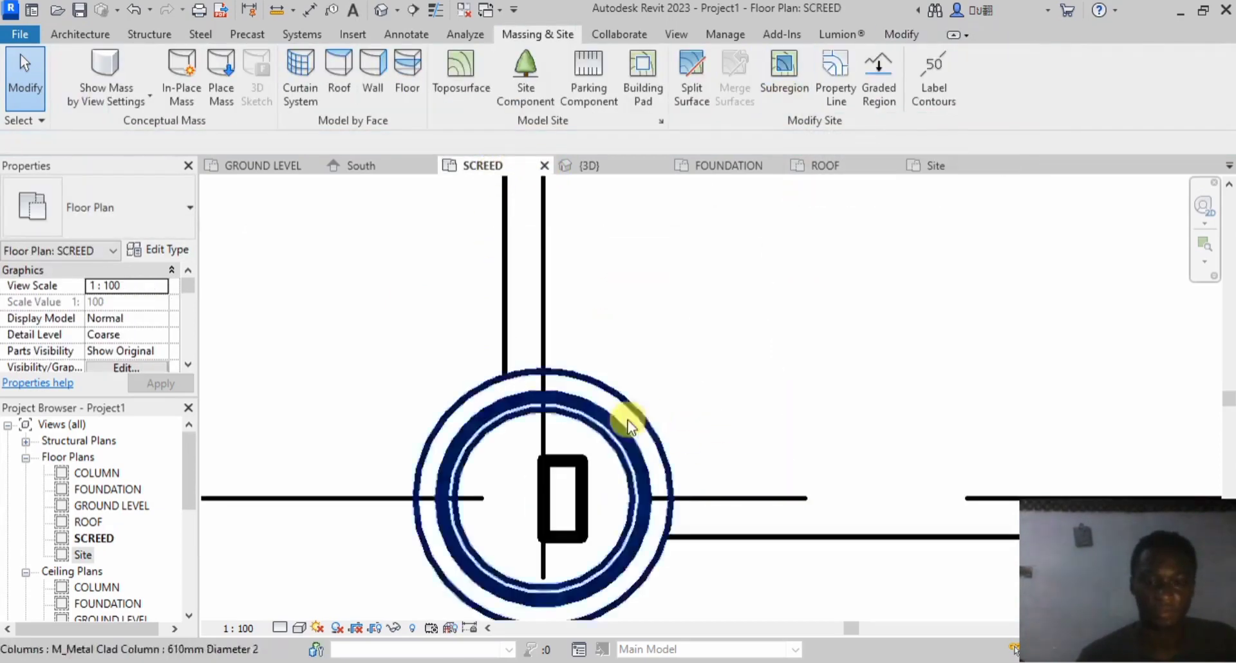
Step: Zoom and pan around the house on its brown site surface in {3D}, then open GROUND LEVEL
scroll(629, 414, down, 3)
click(625, 169)
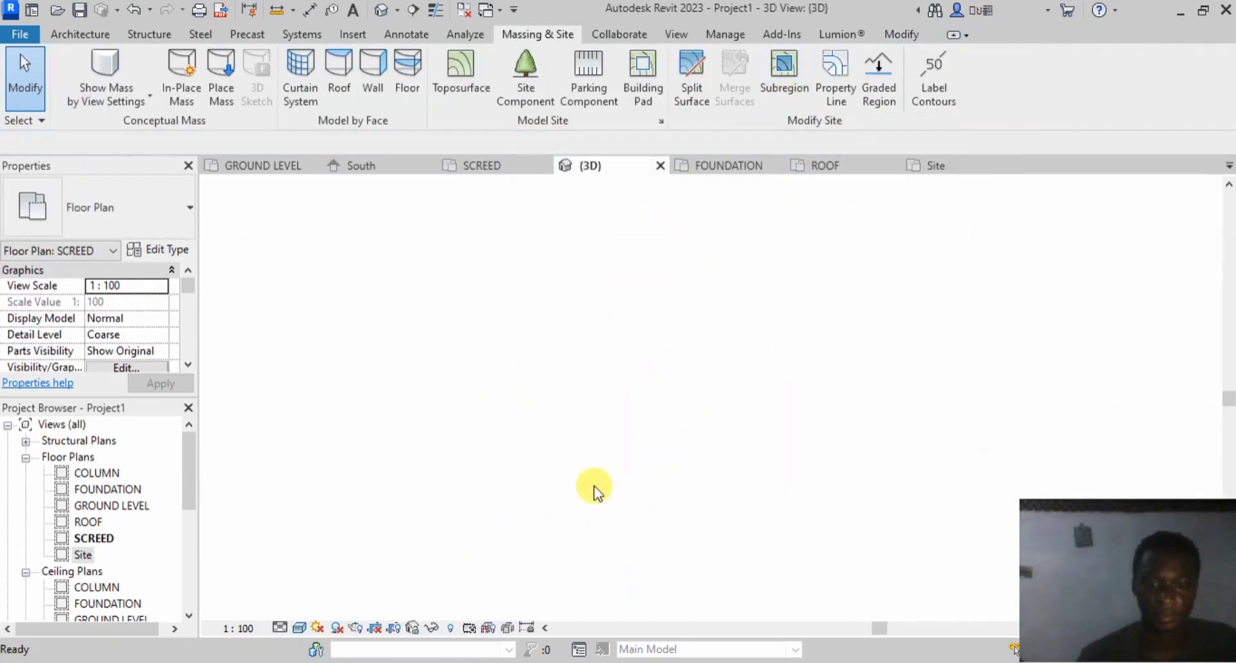
scroll(593, 485, down, 3)
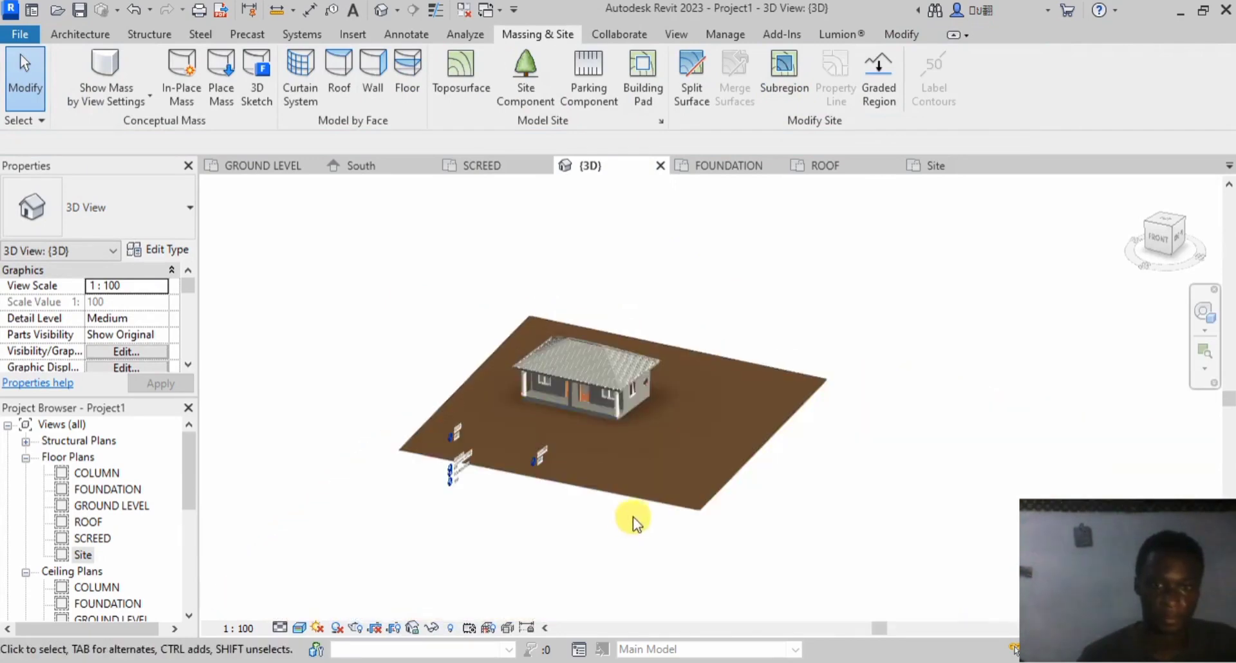
scroll(600, 367, up, 8)
scroll(570, 320, up, 3)
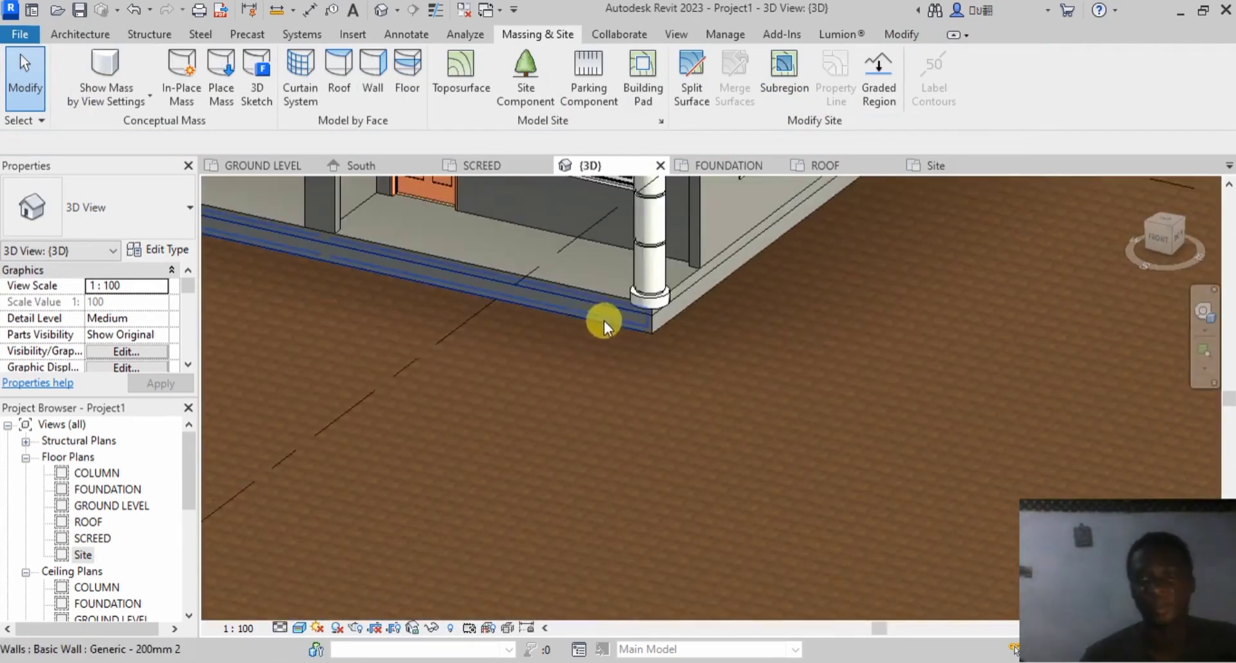
scroll(644, 354, down, 3)
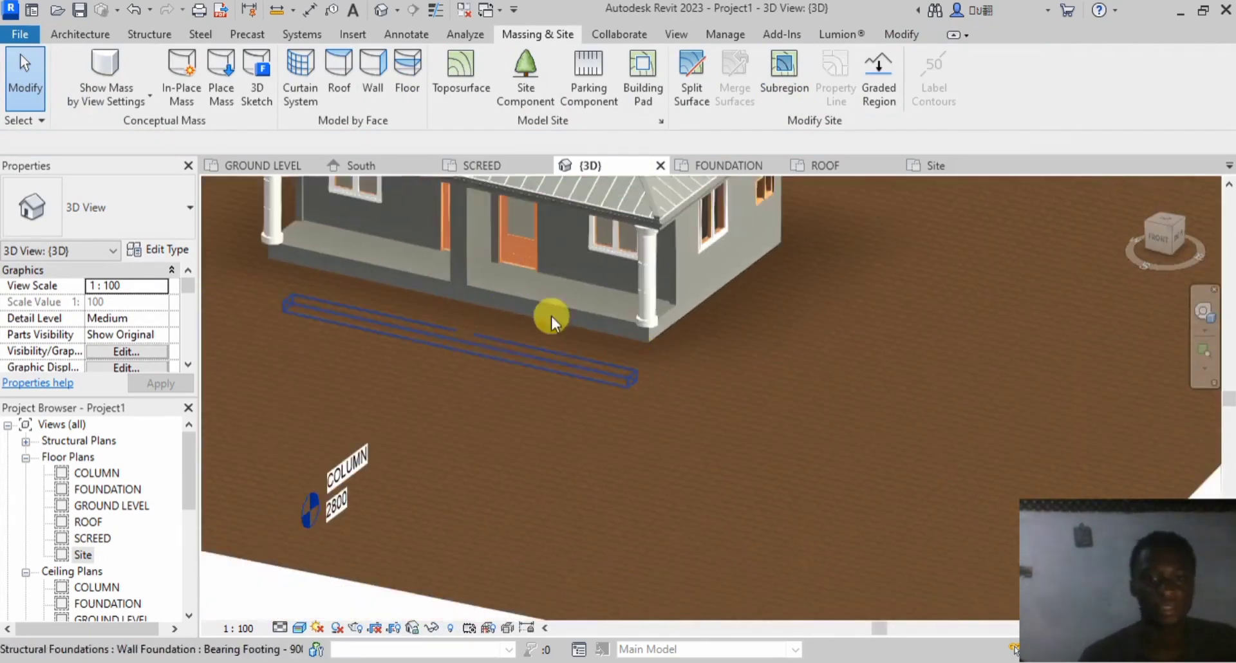
scroll(511, 324, down, 4)
scroll(505, 349, up, 5)
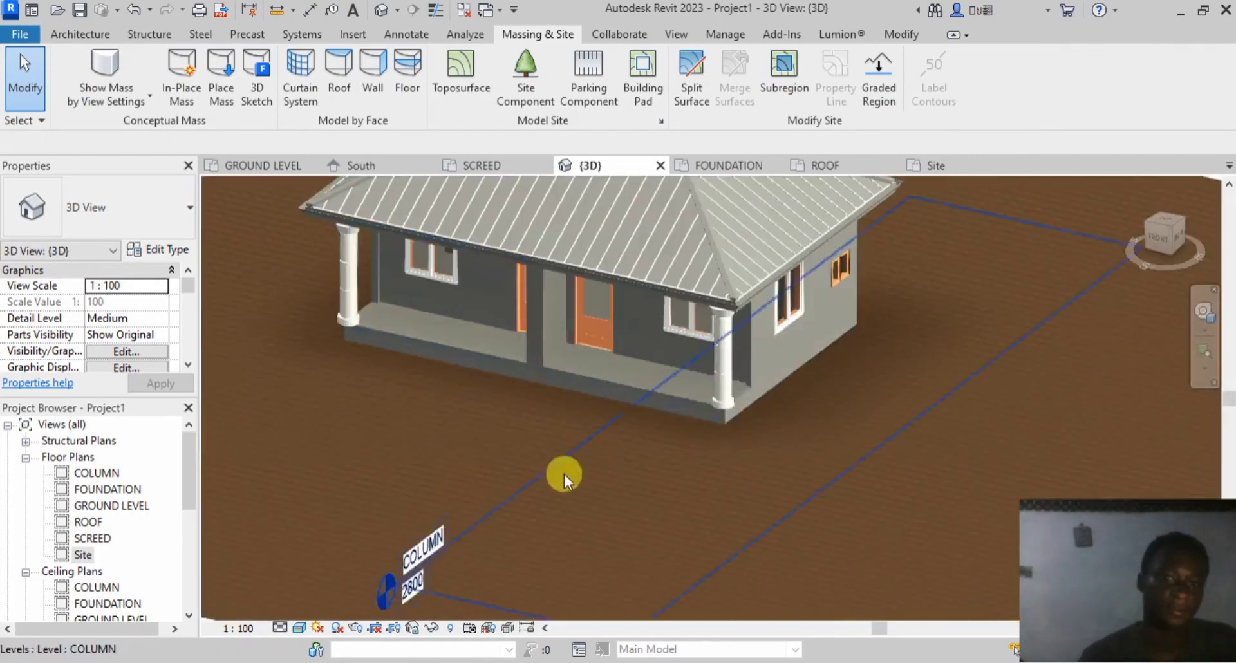
middle_drag(563, 474, 593, 546)
scroll(569, 447, down, 3)
scroll(559, 407, up, 1)
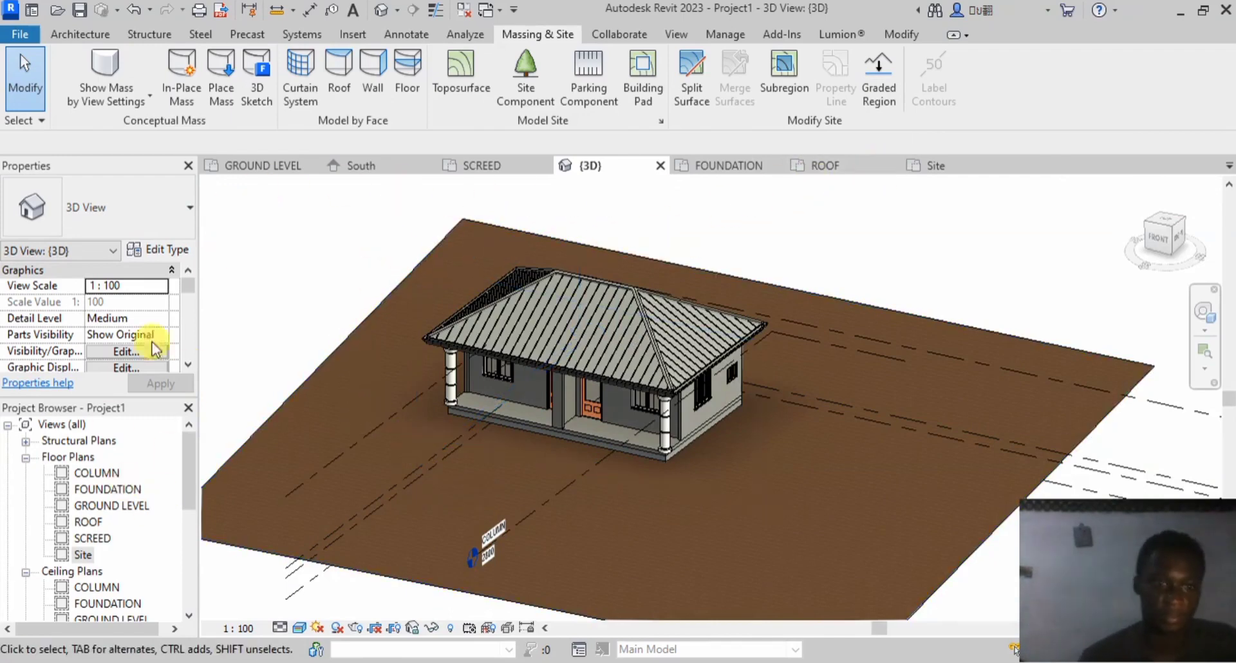
click(262, 165)
Step: Draw a stair run below the left porch entry and move it onto the porch grid line
scroll(674, 369, down, 5)
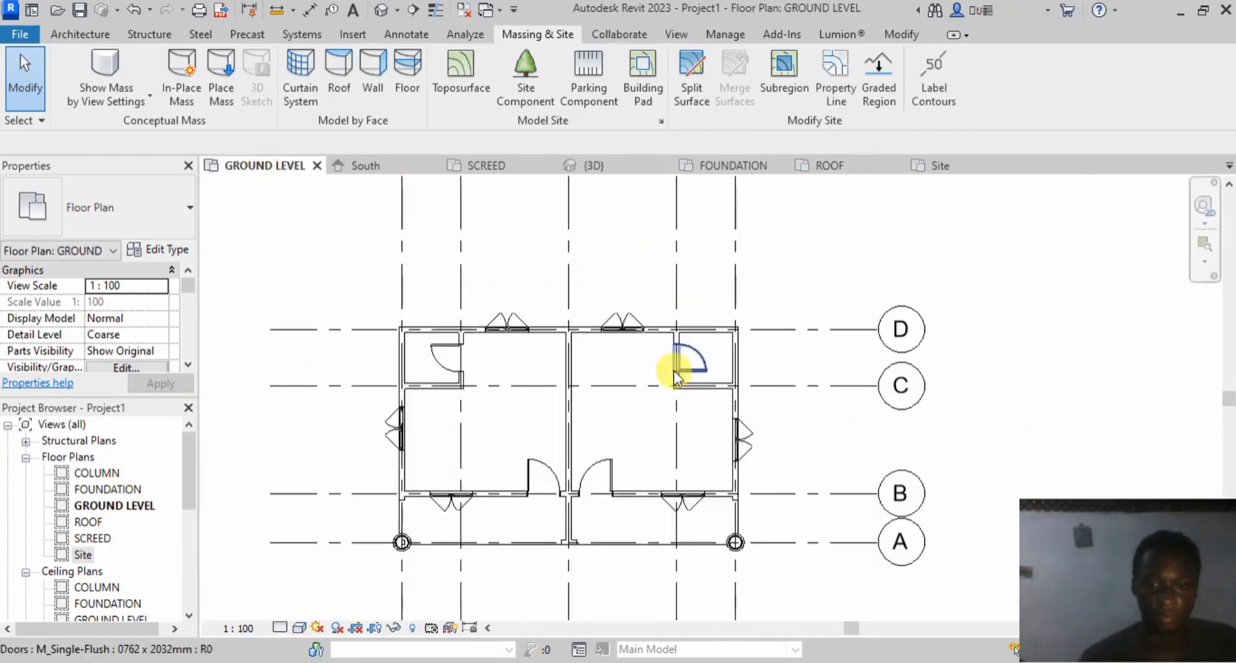
scroll(461, 516, down, 2)
scroll(596, 461, up, 4)
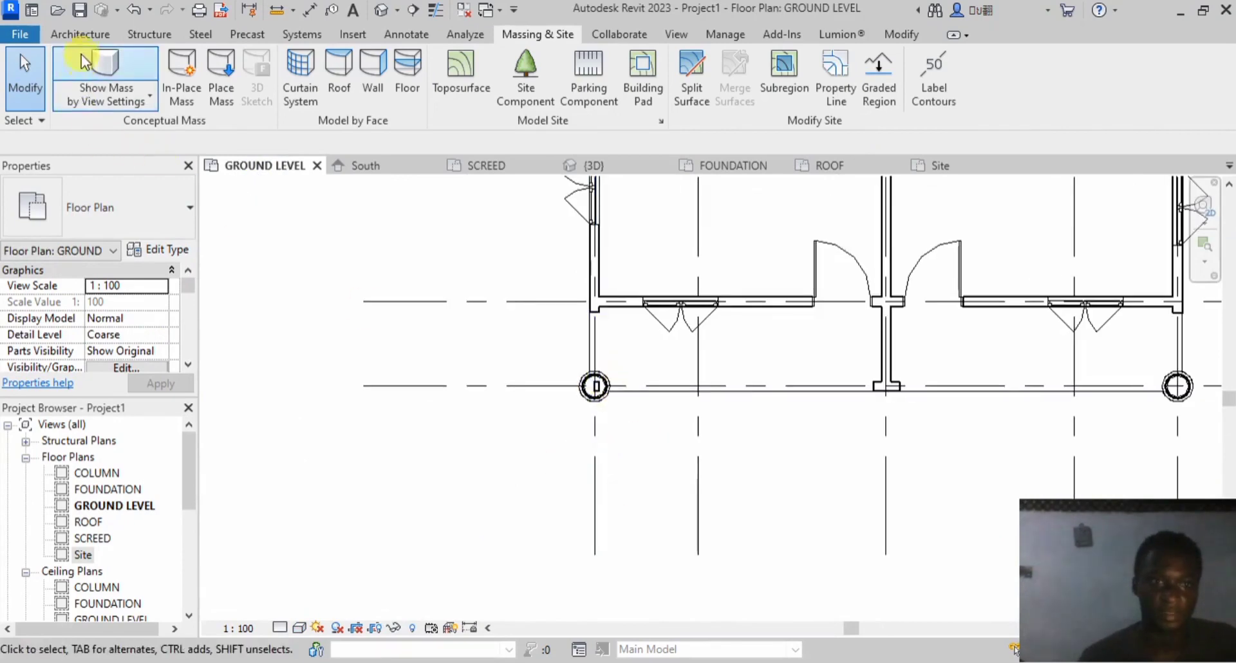
click(80, 34)
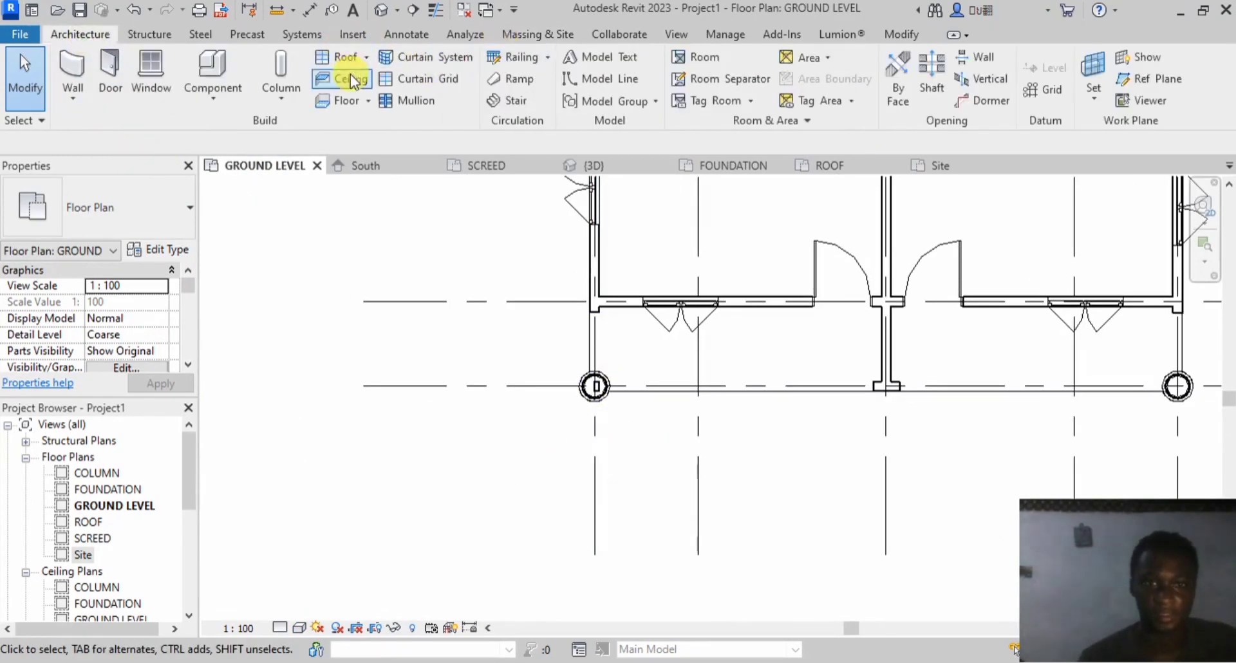
click(512, 100)
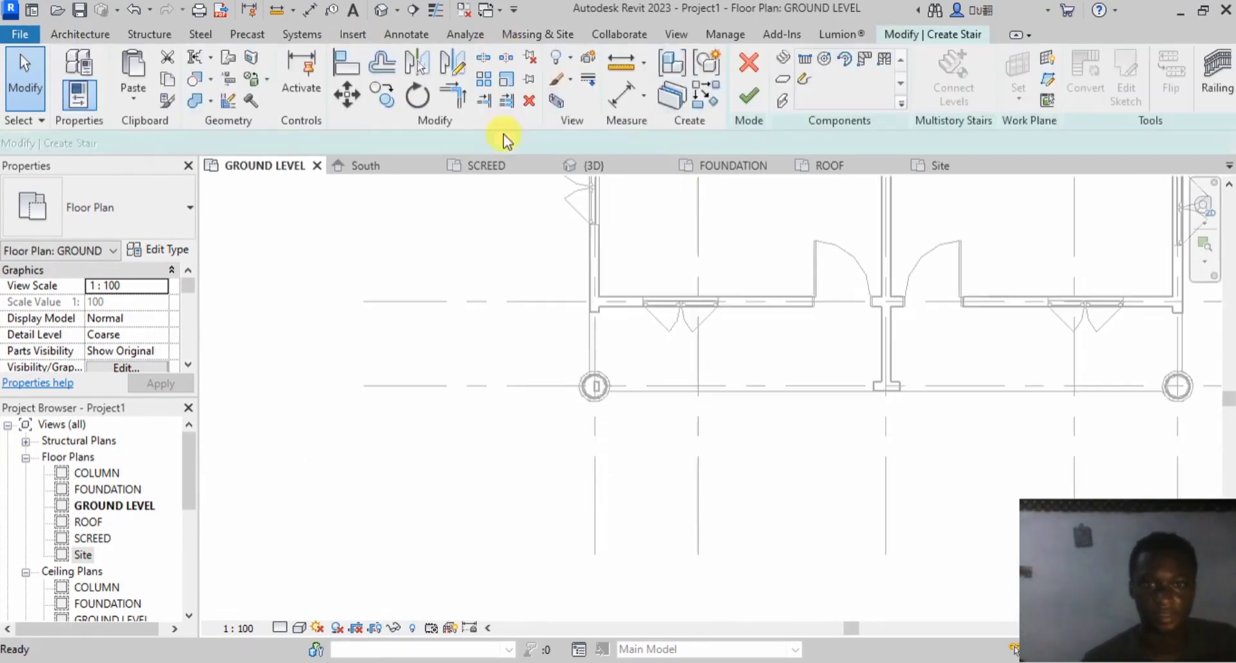
scroll(448, 340, down, 3)
scroll(550, 417, up, 3)
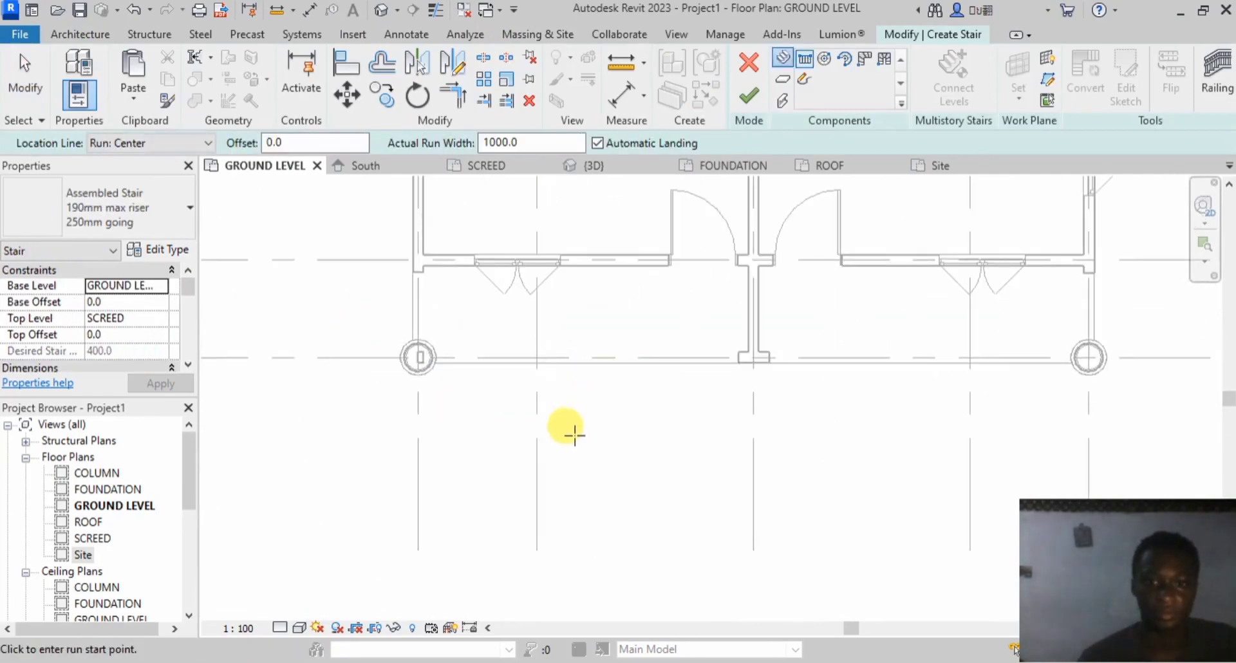
click(574, 434)
click(579, 325)
key(Escape)
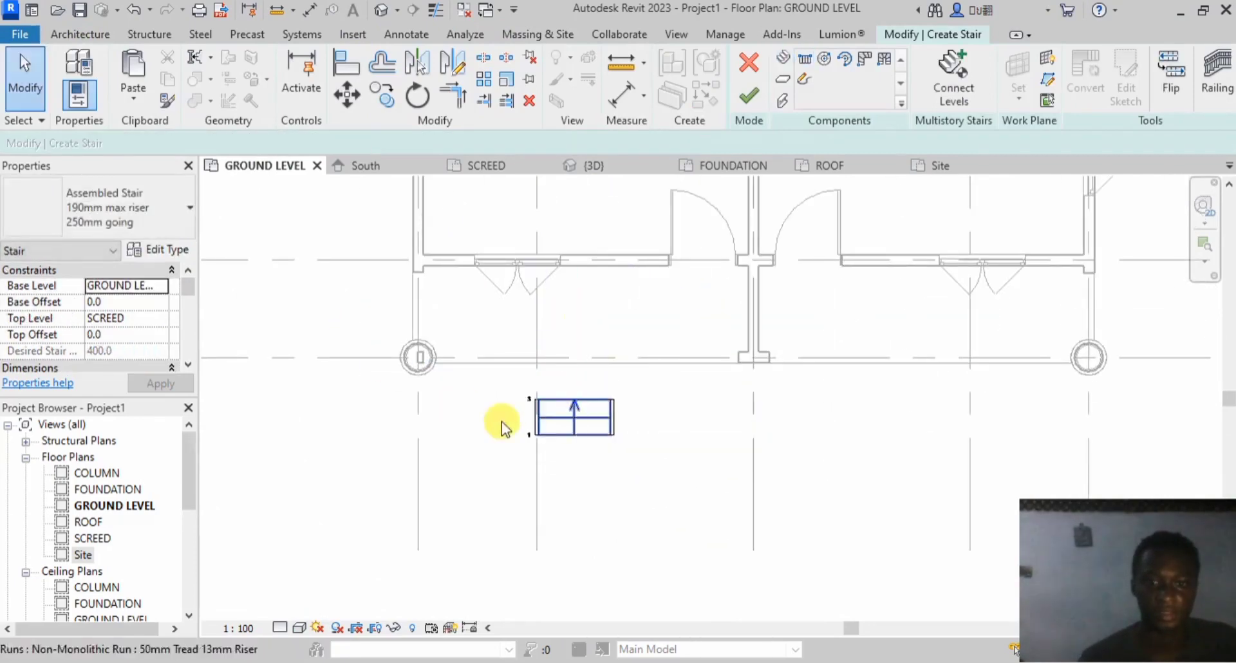
drag(656, 363, 451, 523)
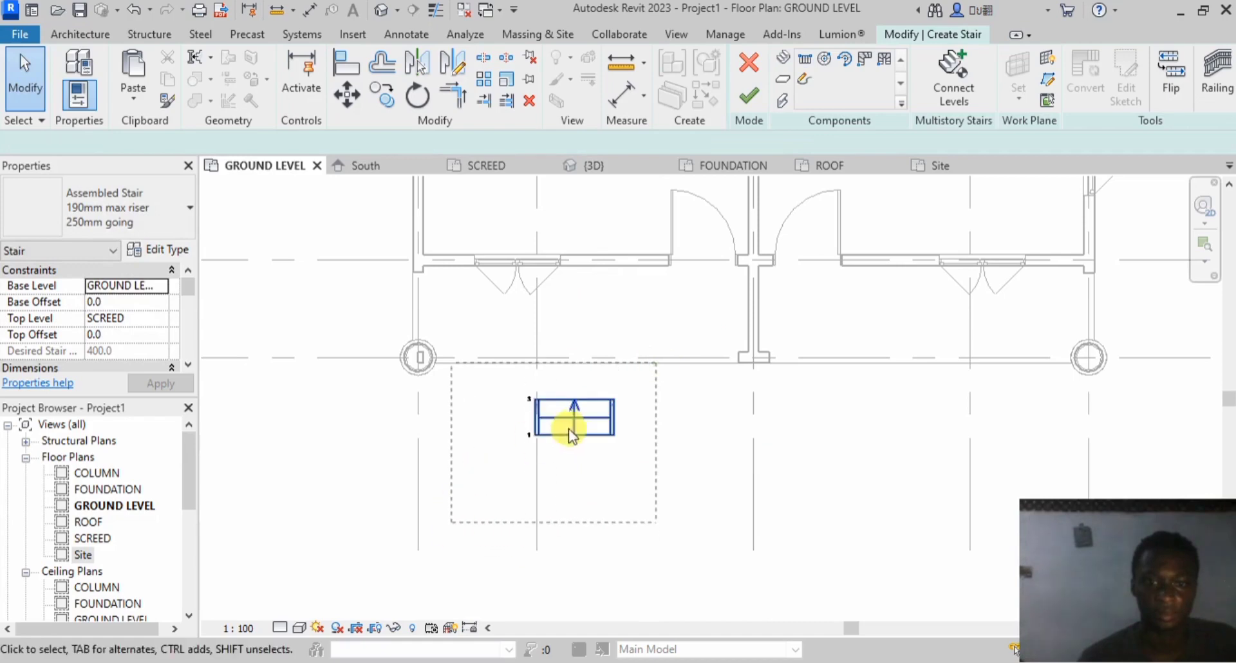
drag(572, 422, 571, 389)
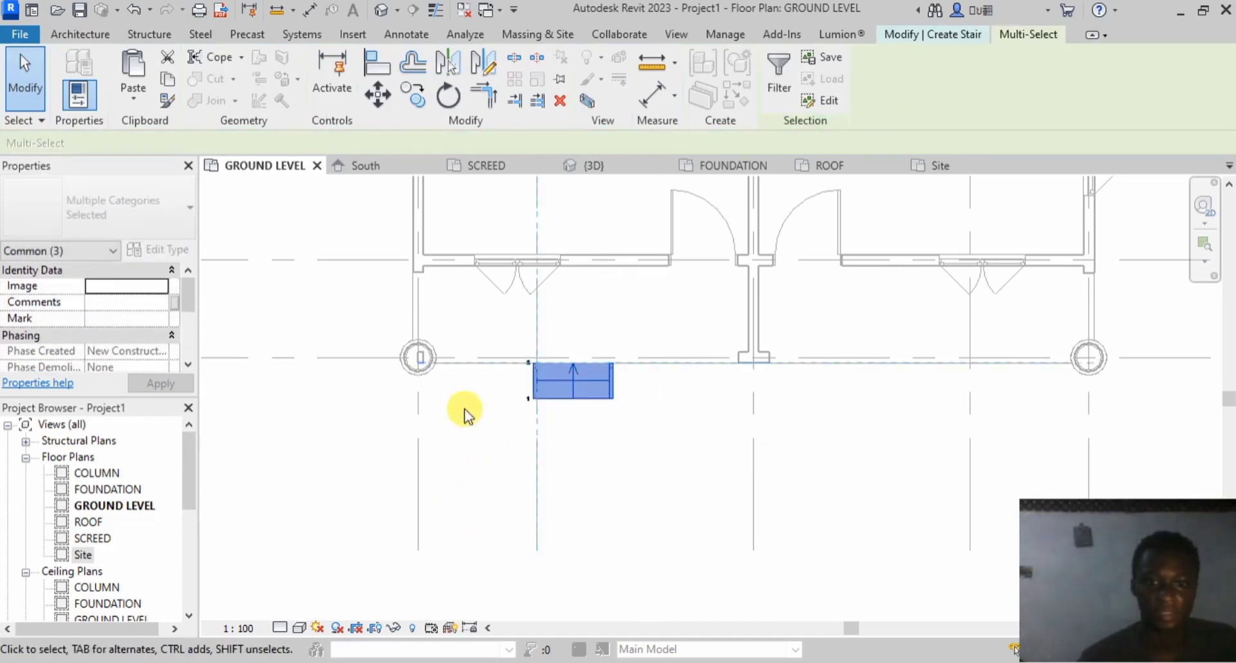
Step: Copy the stair run to the right-hand bay and finish the stair edit
click(413, 105)
click(540, 400)
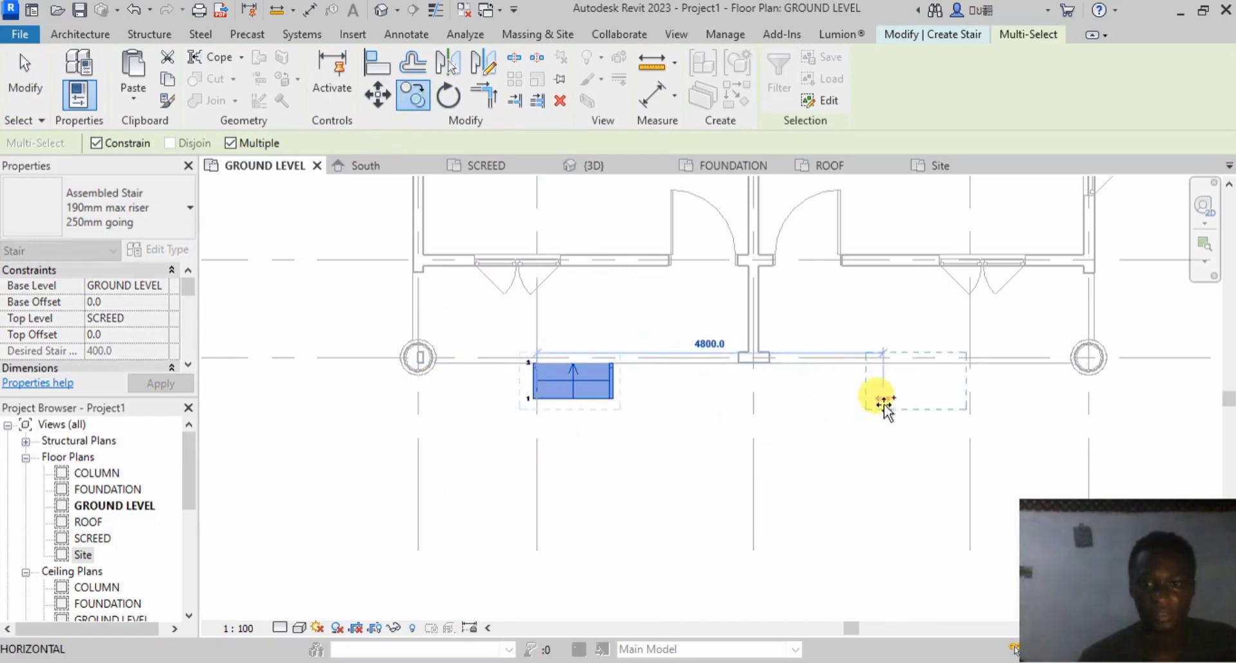
click(887, 399)
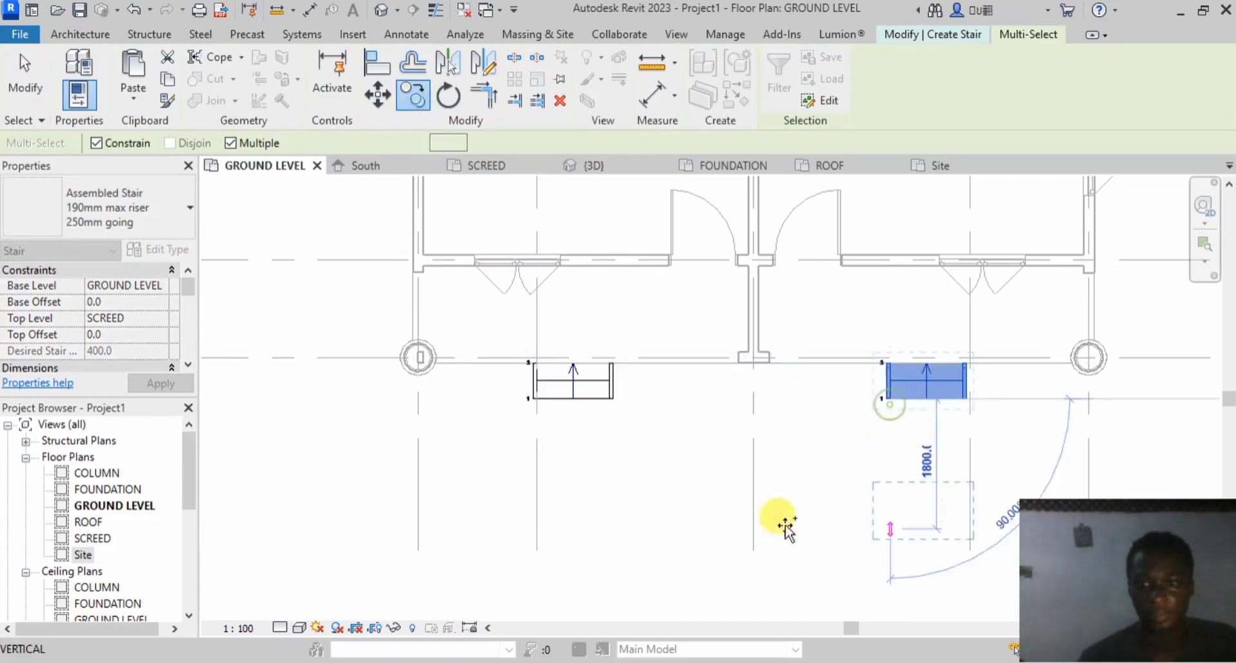
click(19, 92)
scroll(628, 408, down, 2)
scroll(613, 452, up, 3)
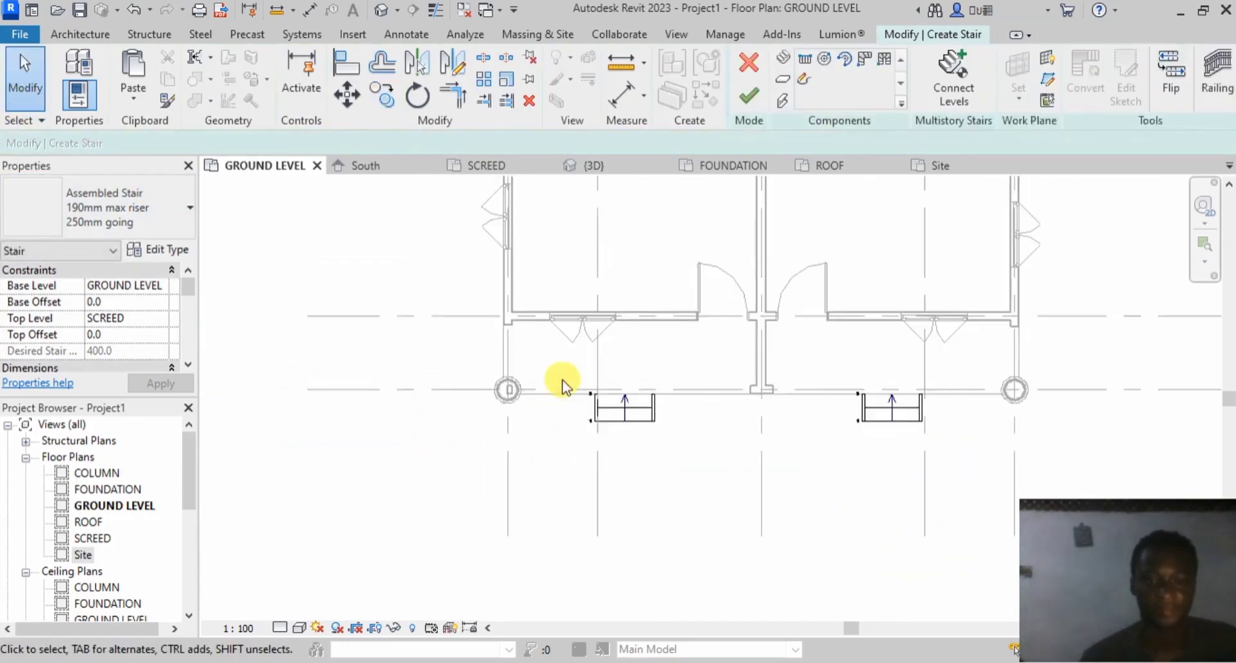
scroll(562, 380, up, 2)
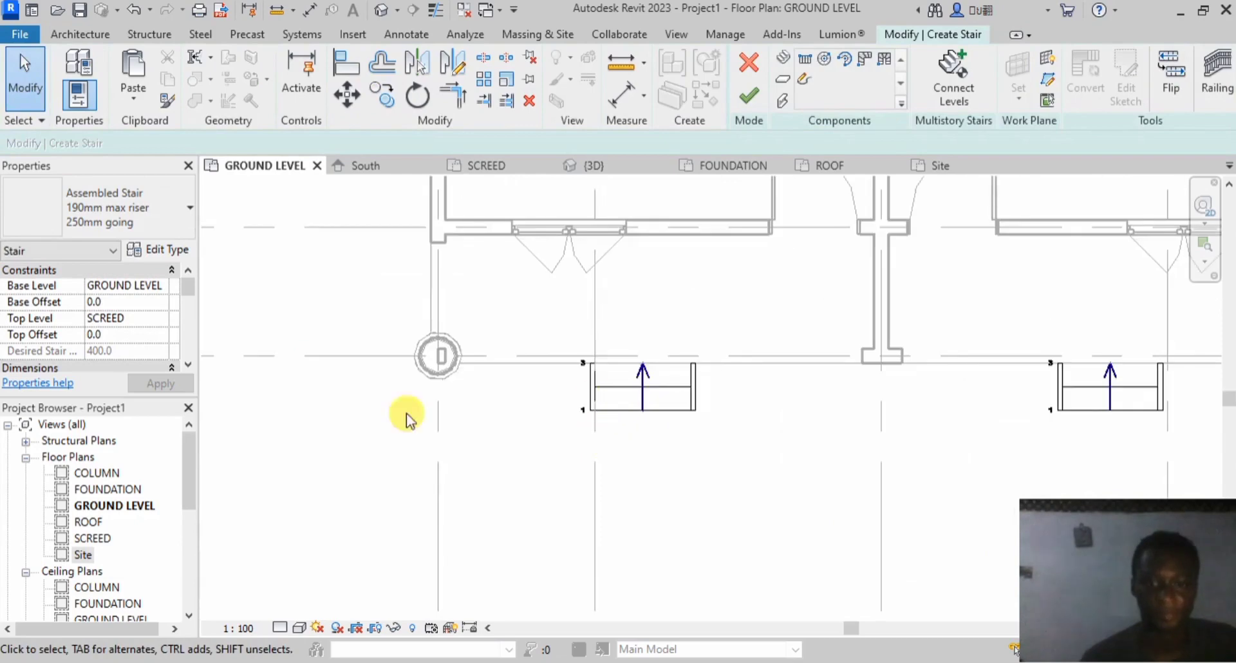
click(747, 97)
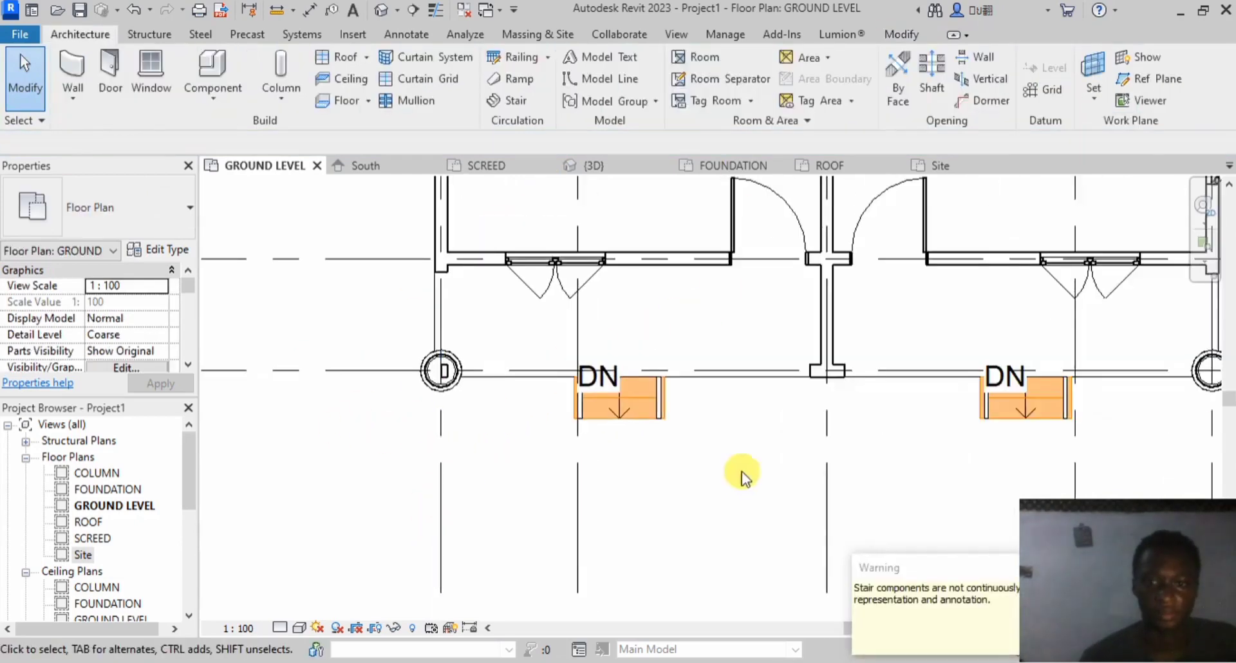
Step: Move the stair connection warning aside and dismiss it
scroll(741, 476, down, 1)
drag(921, 566, 376, 503)
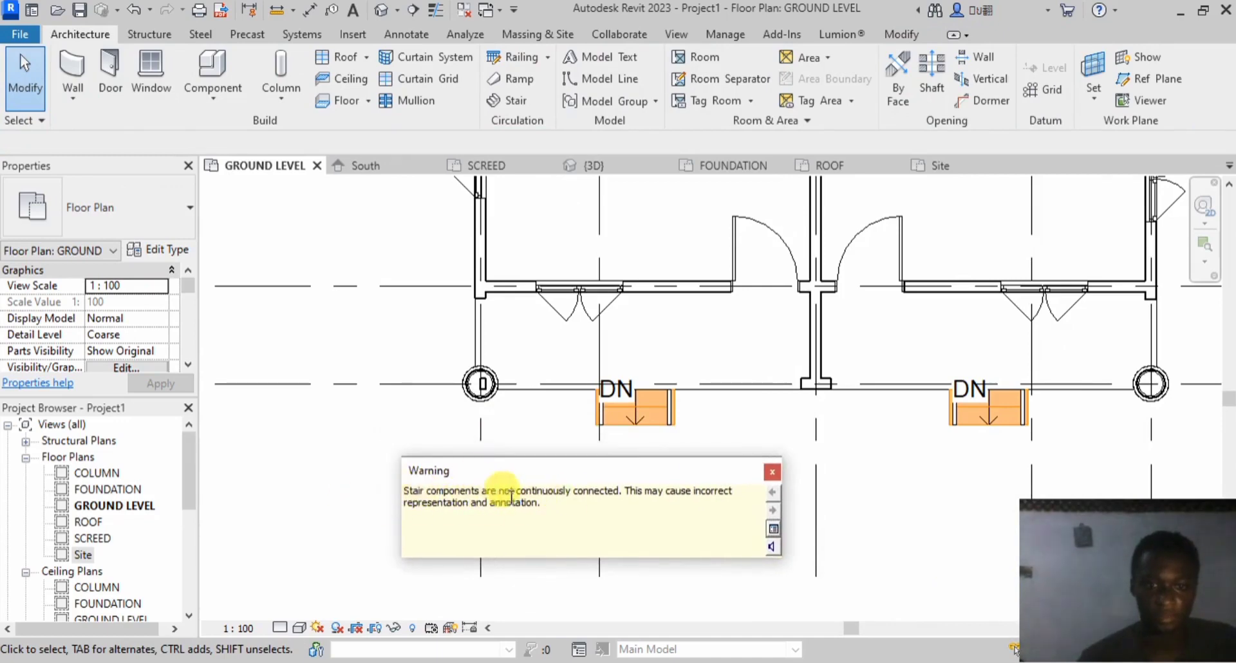
click(773, 472)
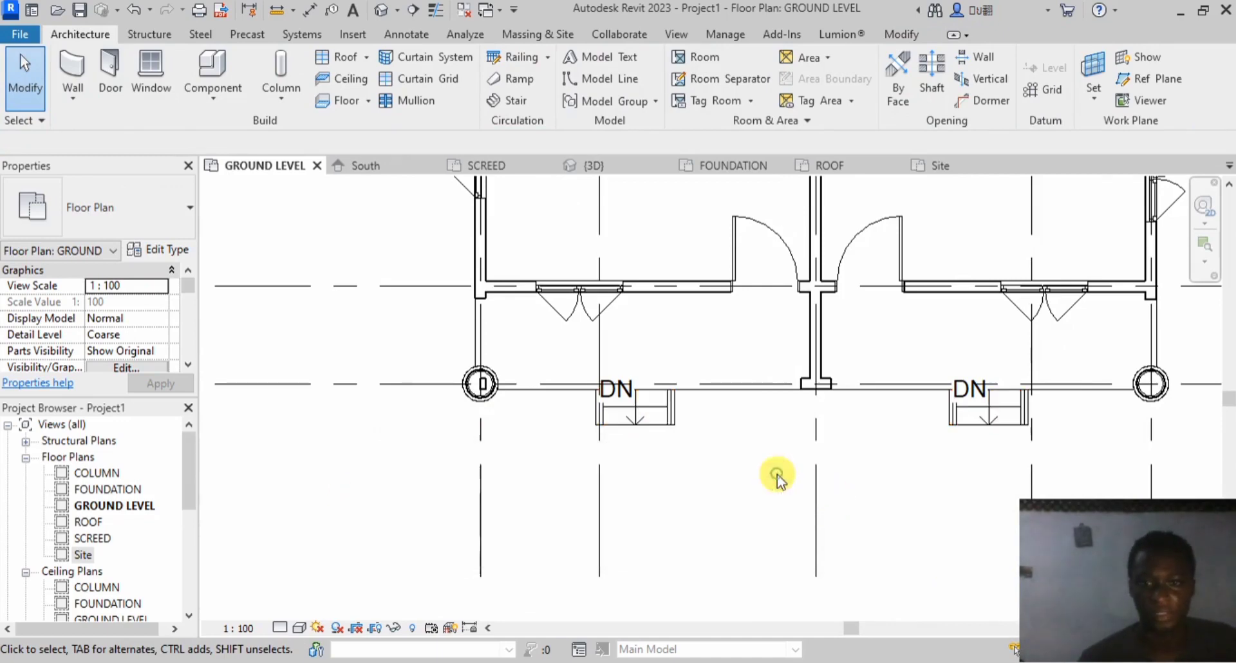
scroll(679, 418, up, 2)
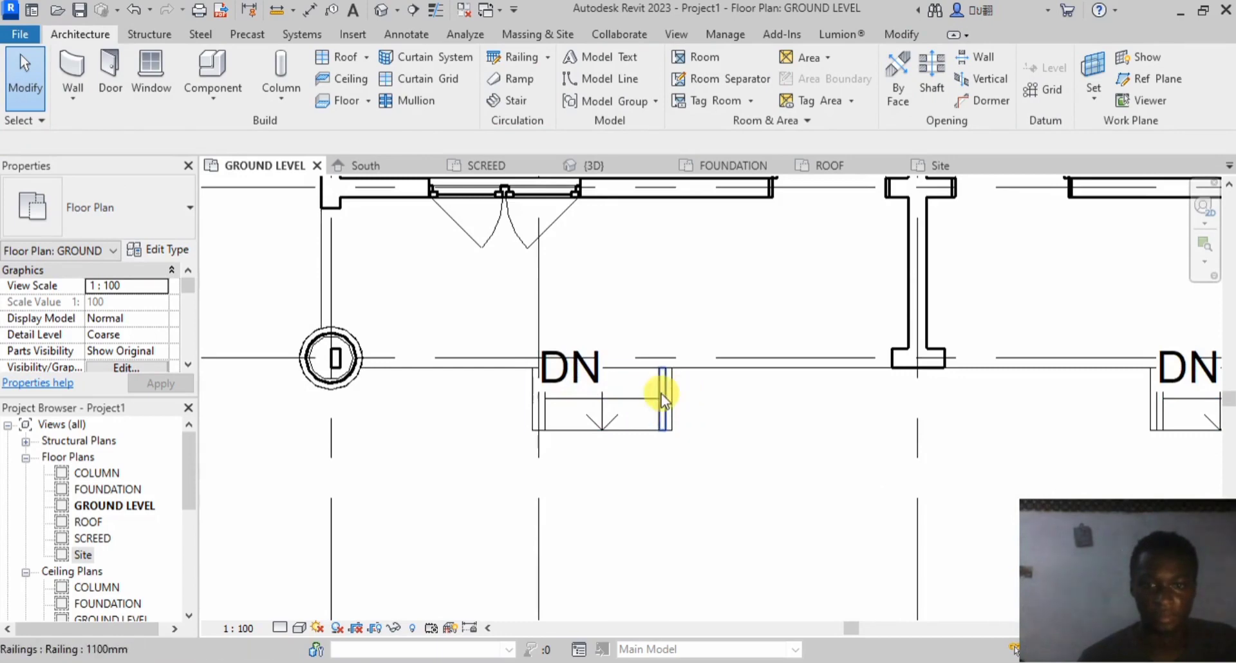
Step: Inspect the porch stairs and railings in 3D, glancing at the Site plan, then return to SCREED
click(575, 169)
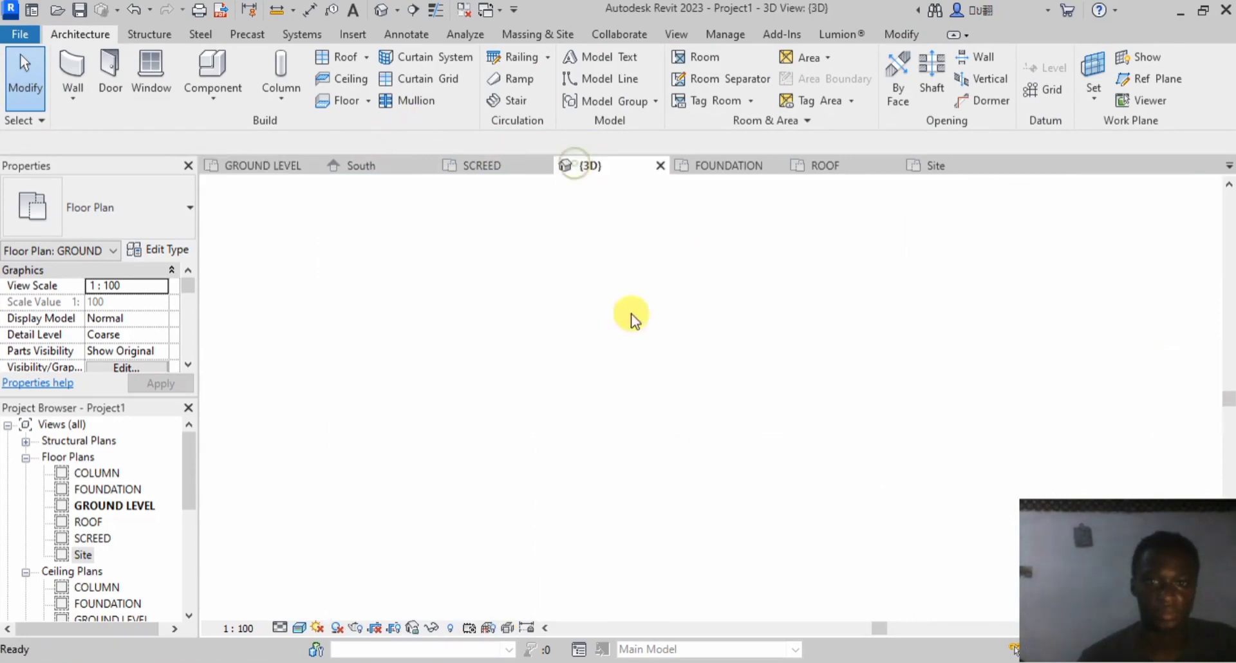
scroll(496, 428, up, 5)
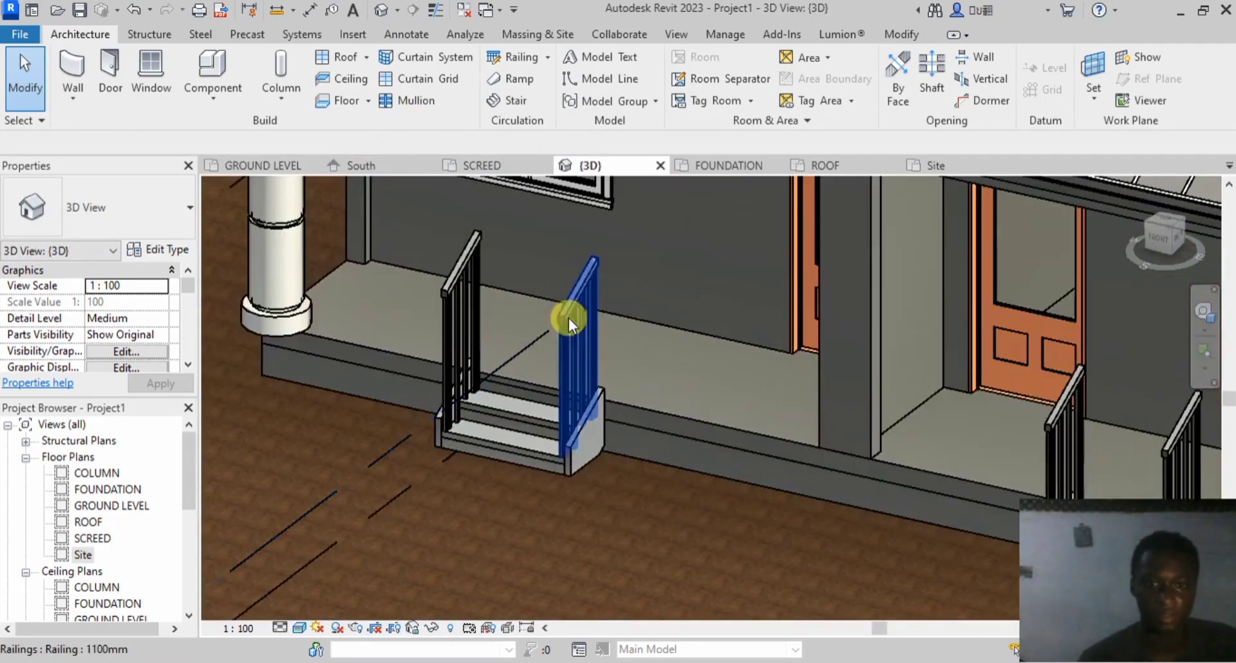
scroll(547, 335, down, 8)
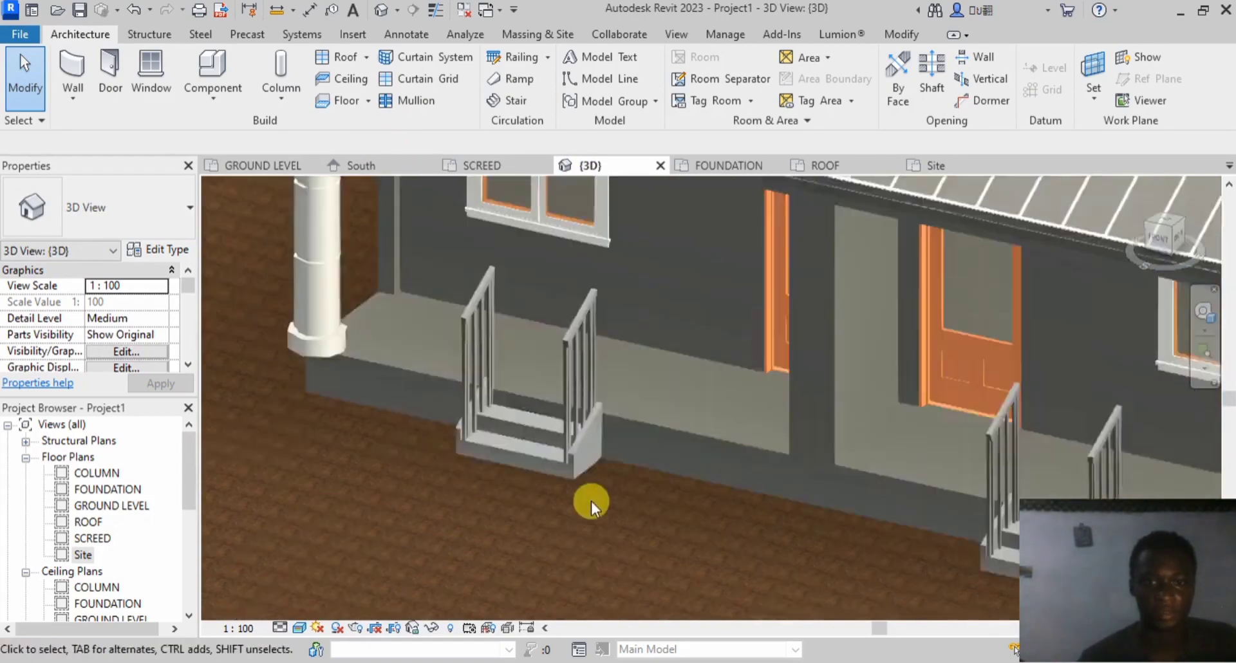
scroll(586, 457, up, 2)
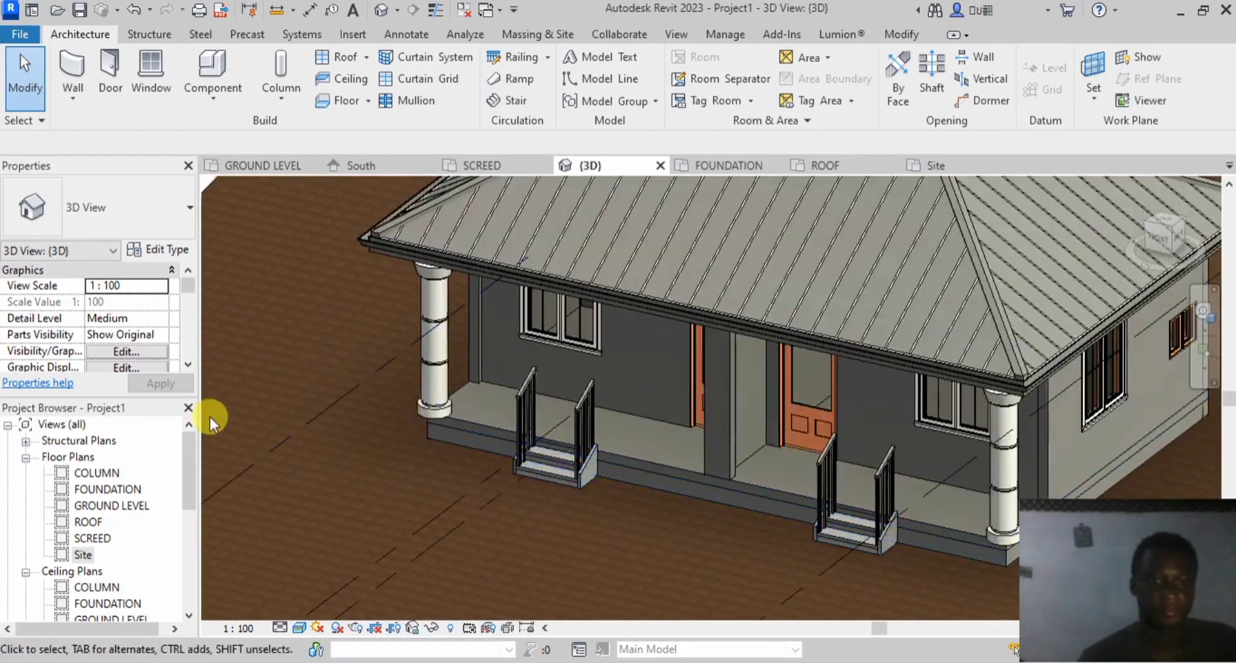
click(84, 554)
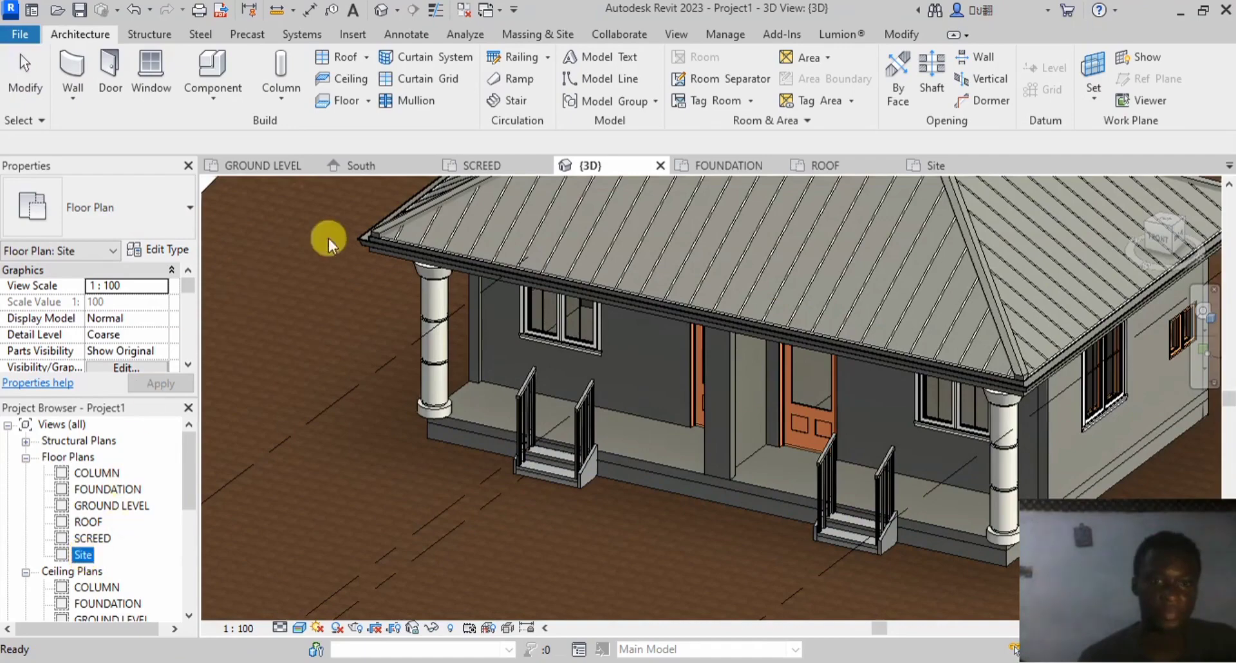
click(462, 162)
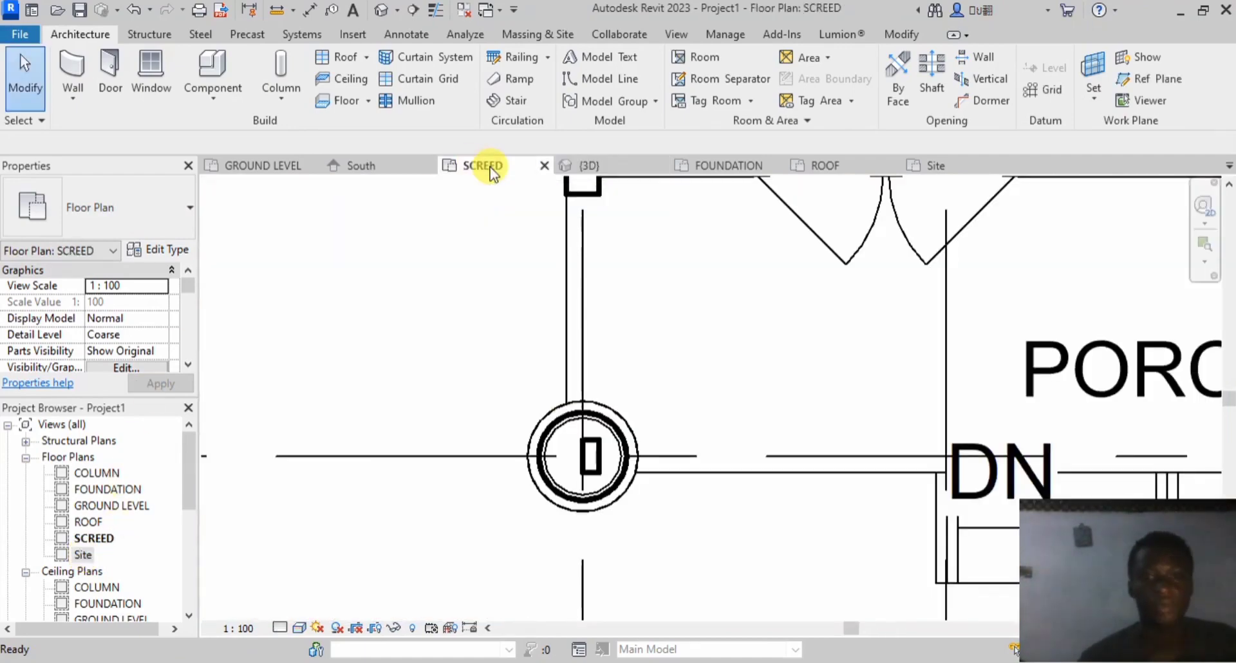
click(605, 161)
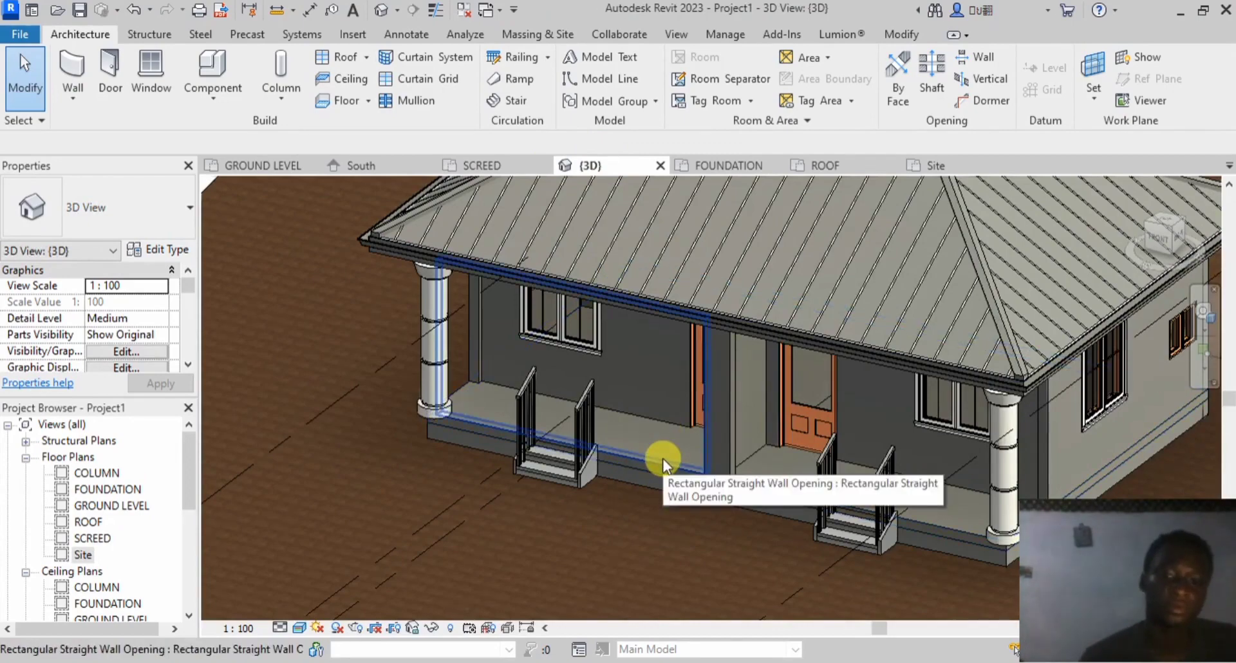
scroll(662, 458, up, 3)
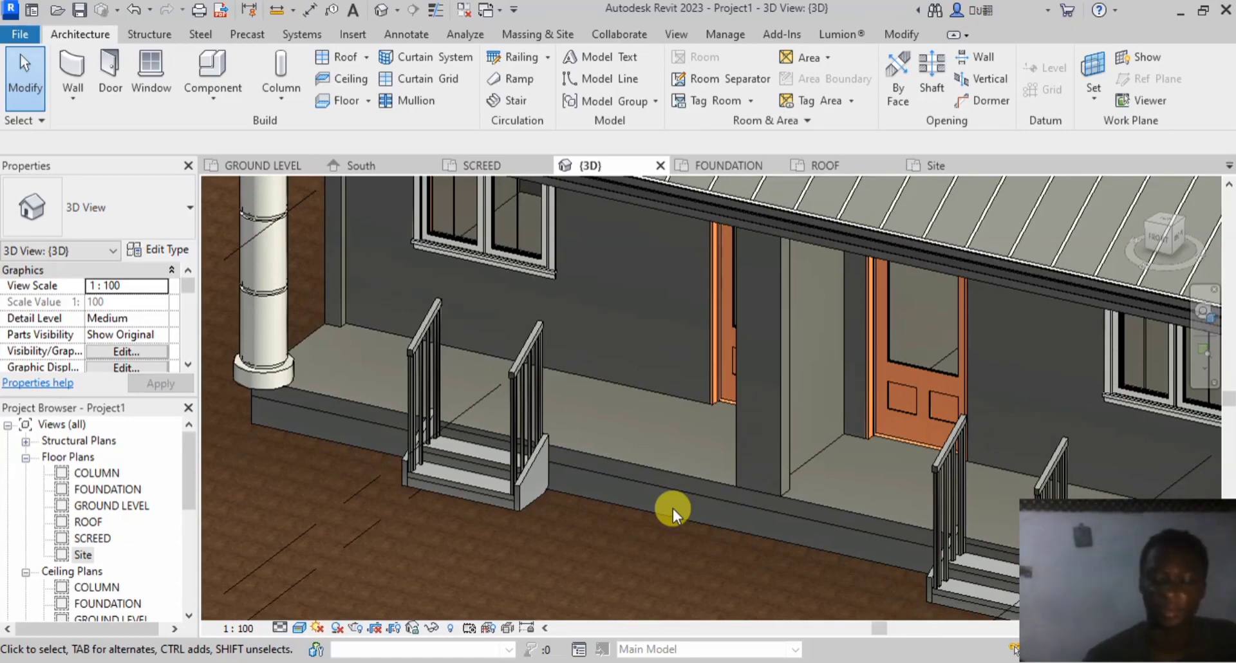
click(500, 160)
scroll(569, 386, down, 5)
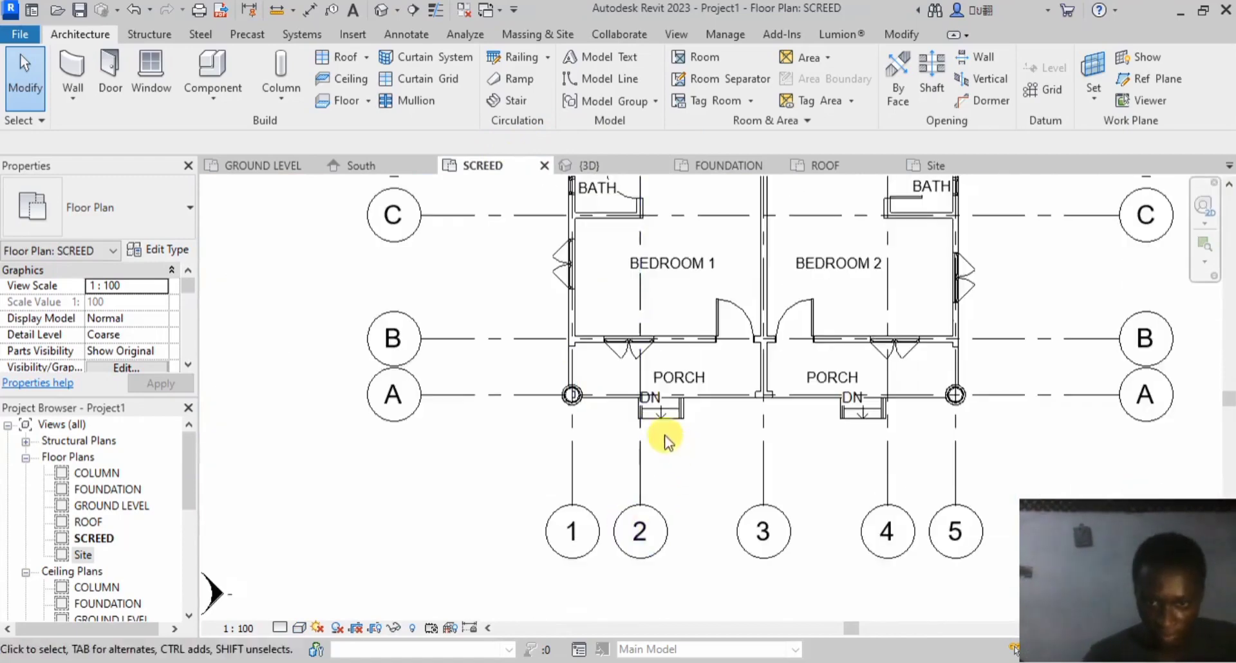
Step: Sketch a 2866.9-long railing from the porch wall corner to the column and beside the steps
scroll(664, 434, up, 5)
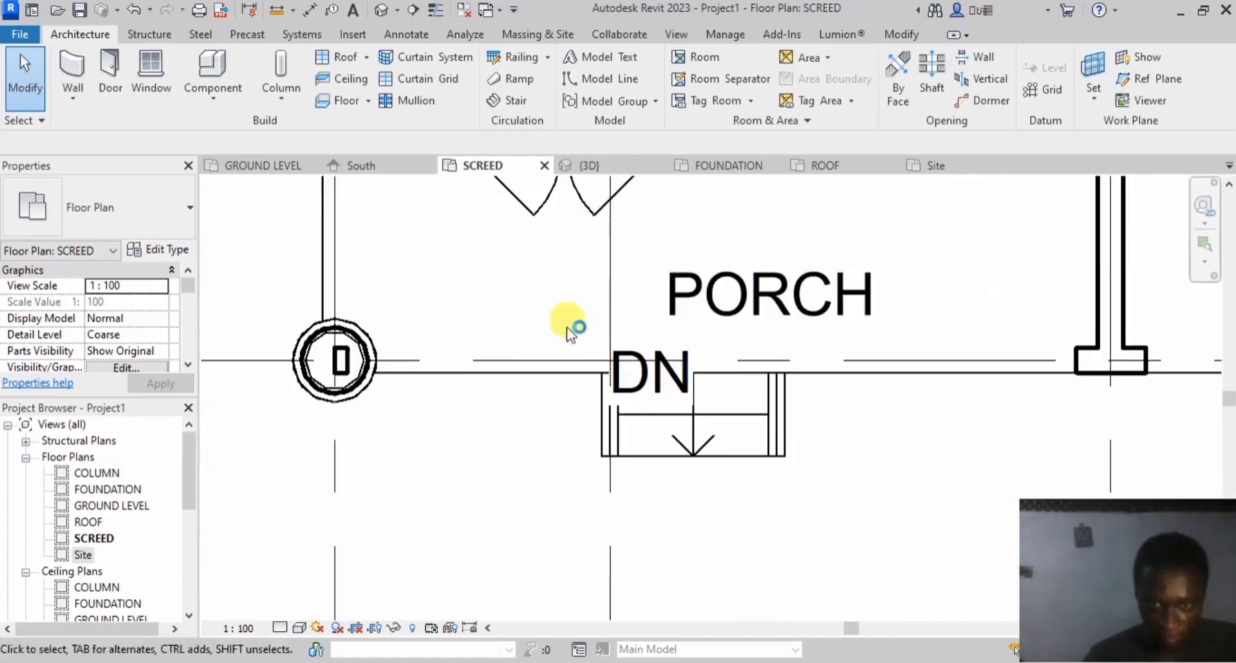
click(528, 58)
scroll(356, 489, down, 3)
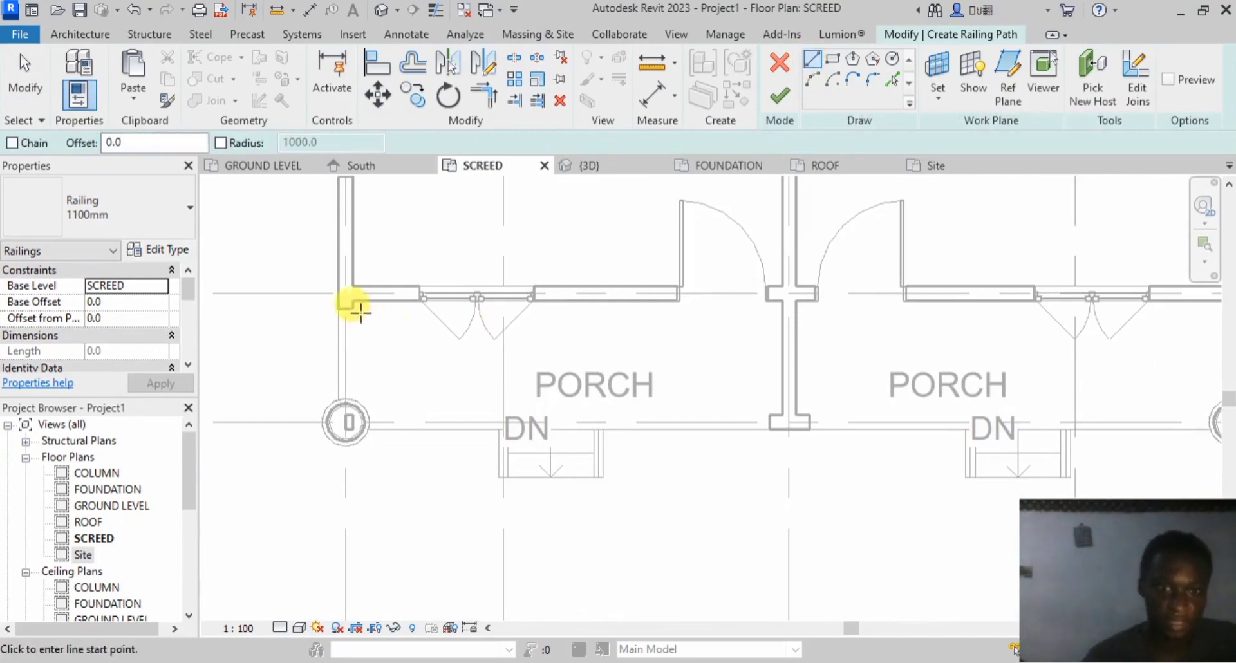
scroll(353, 303, up, 3)
click(333, 305)
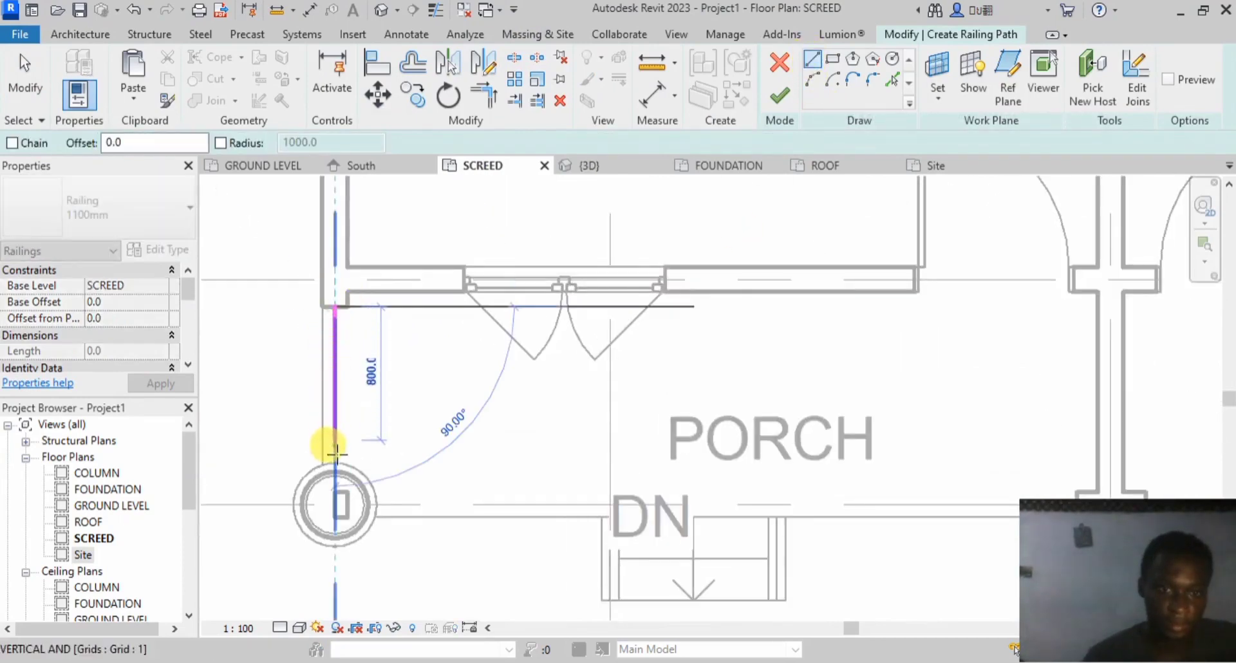
click(334, 501)
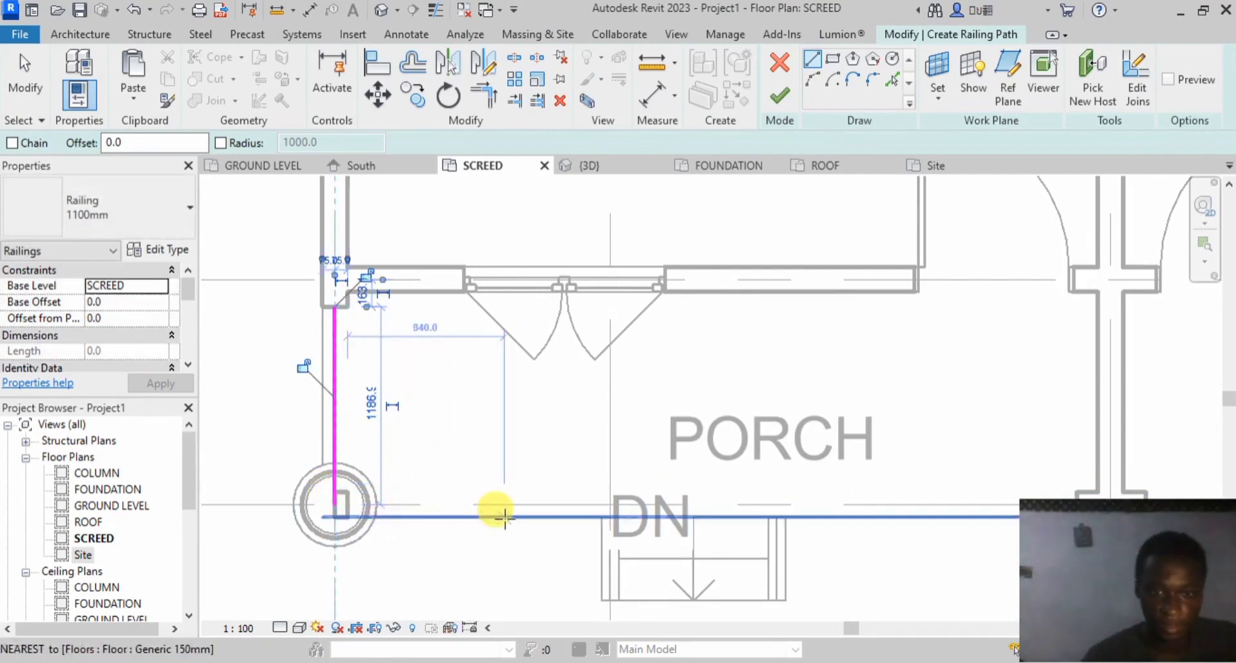
click(334, 502)
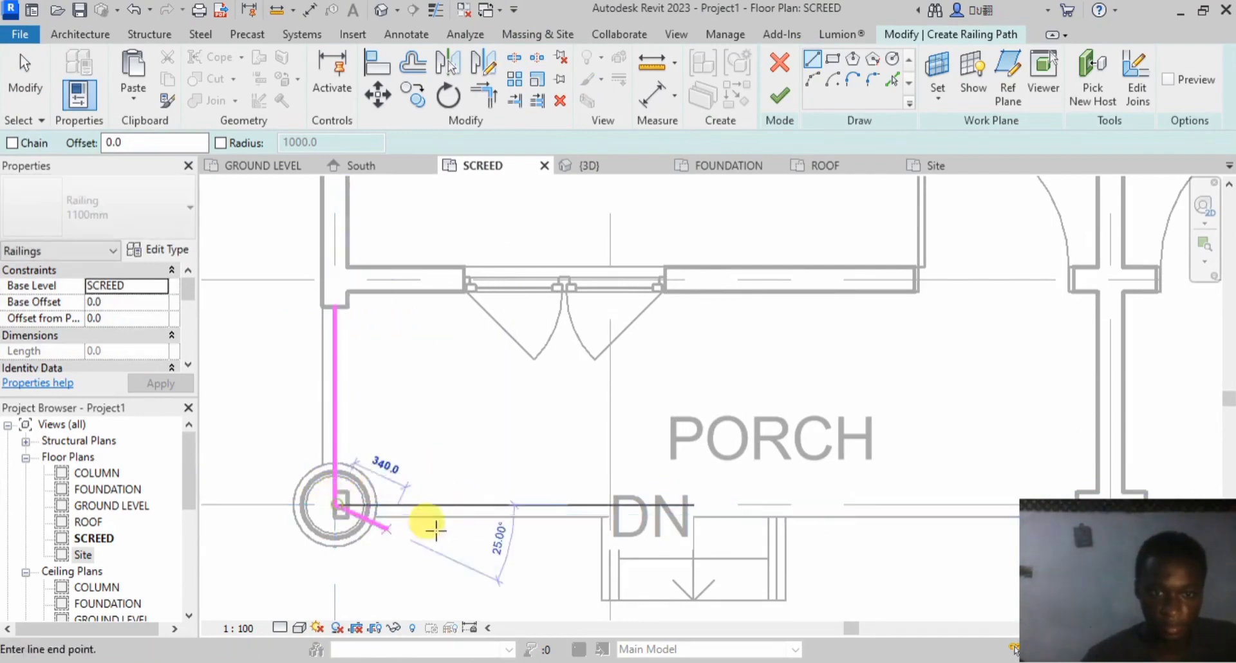
scroll(611, 505, up, 2)
click(612, 506)
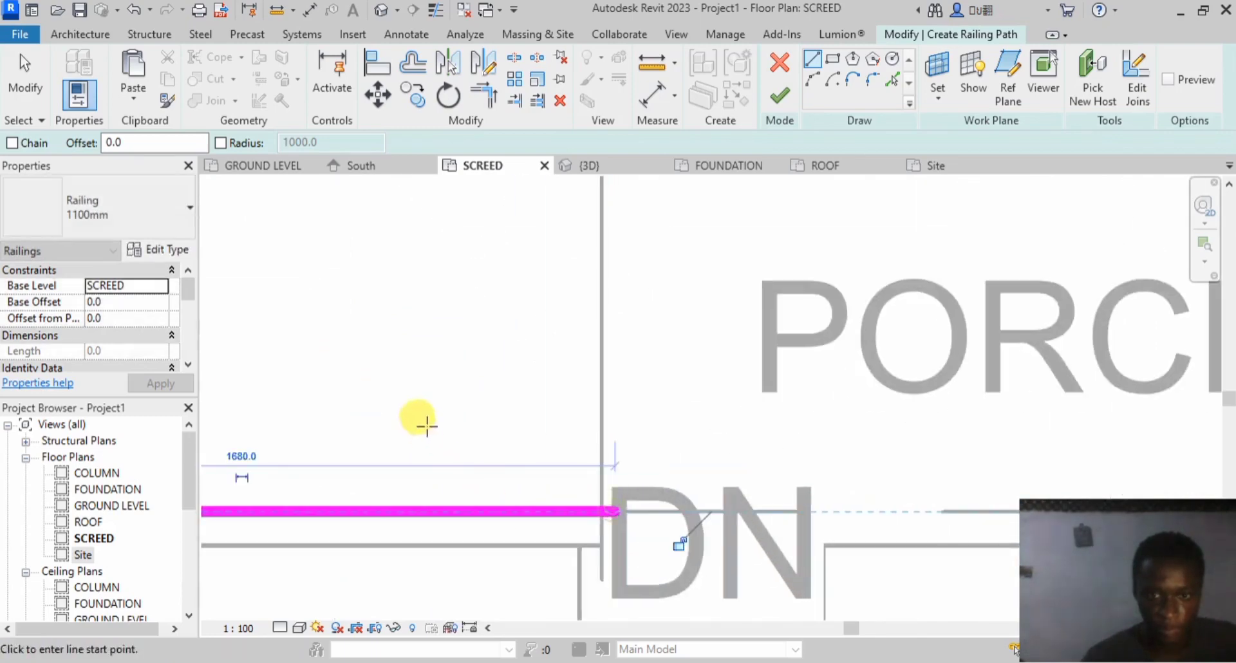
scroll(422, 419, down, 4)
click(782, 93)
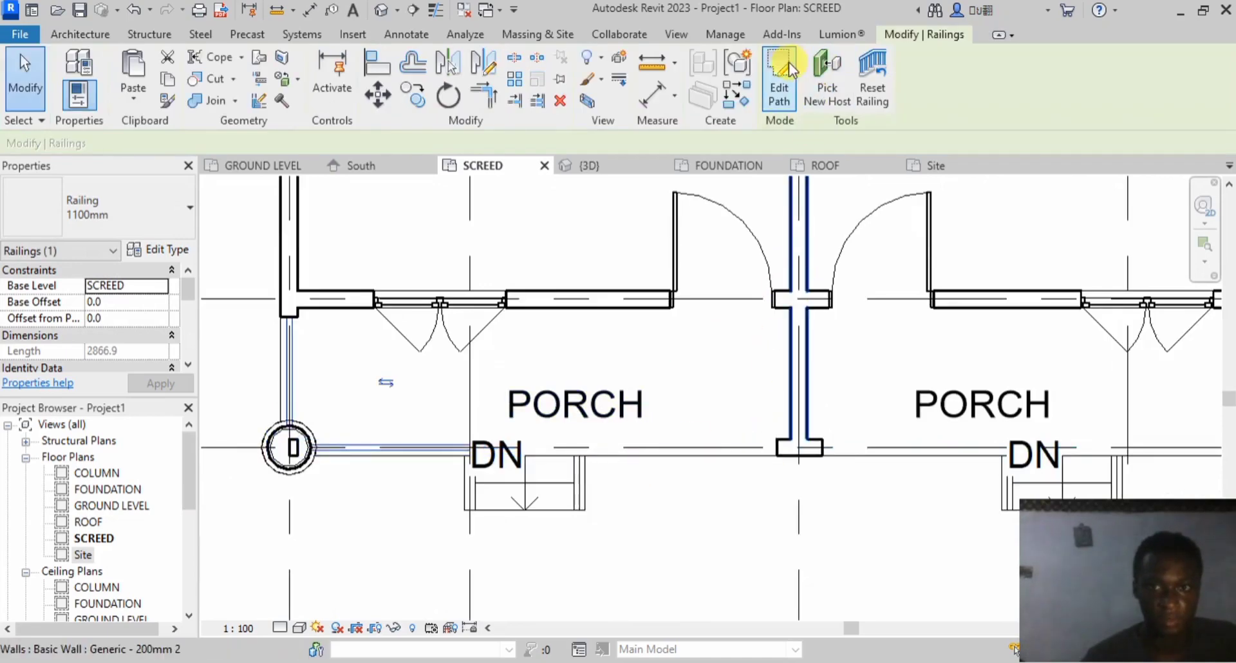
Step: Add a second 1800-long railing from the dividing wall to the left porch steps
click(83, 35)
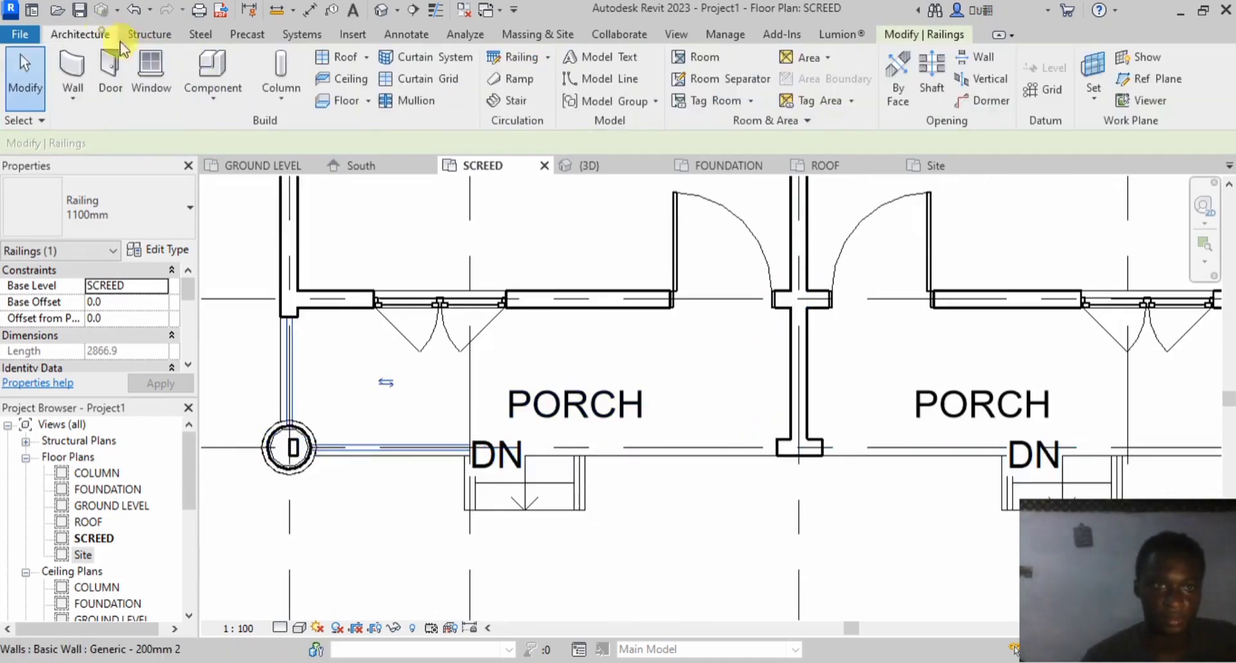
scroll(763, 441, up, 3)
click(784, 444)
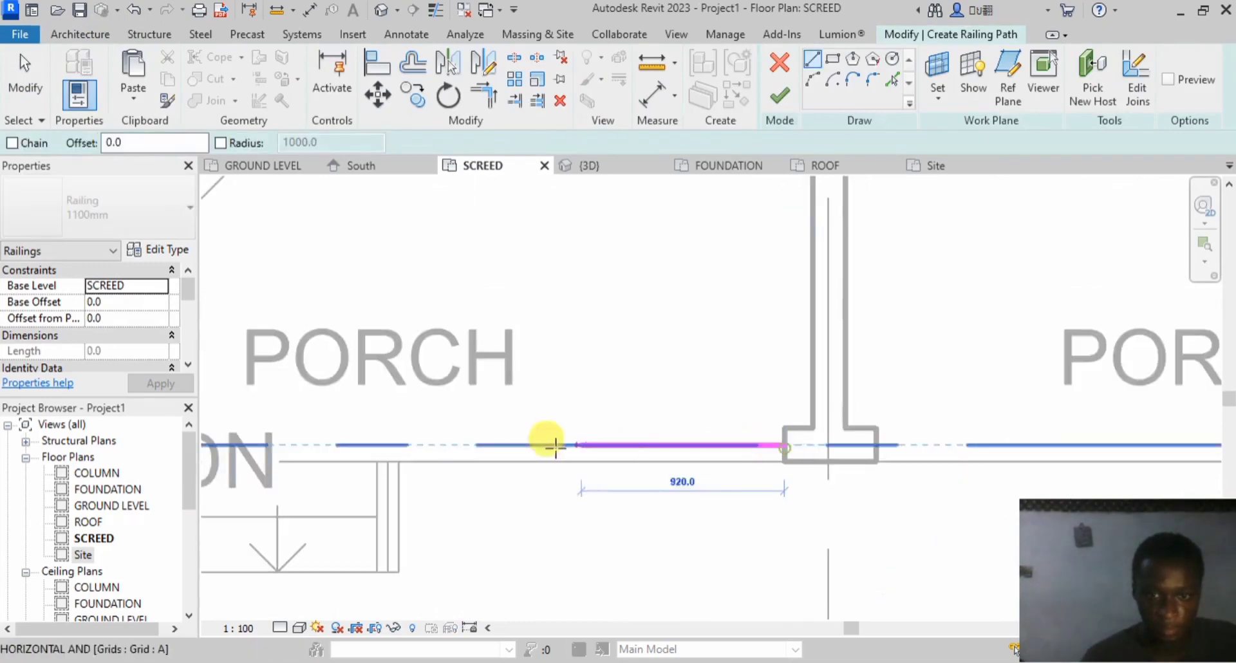
click(384, 444)
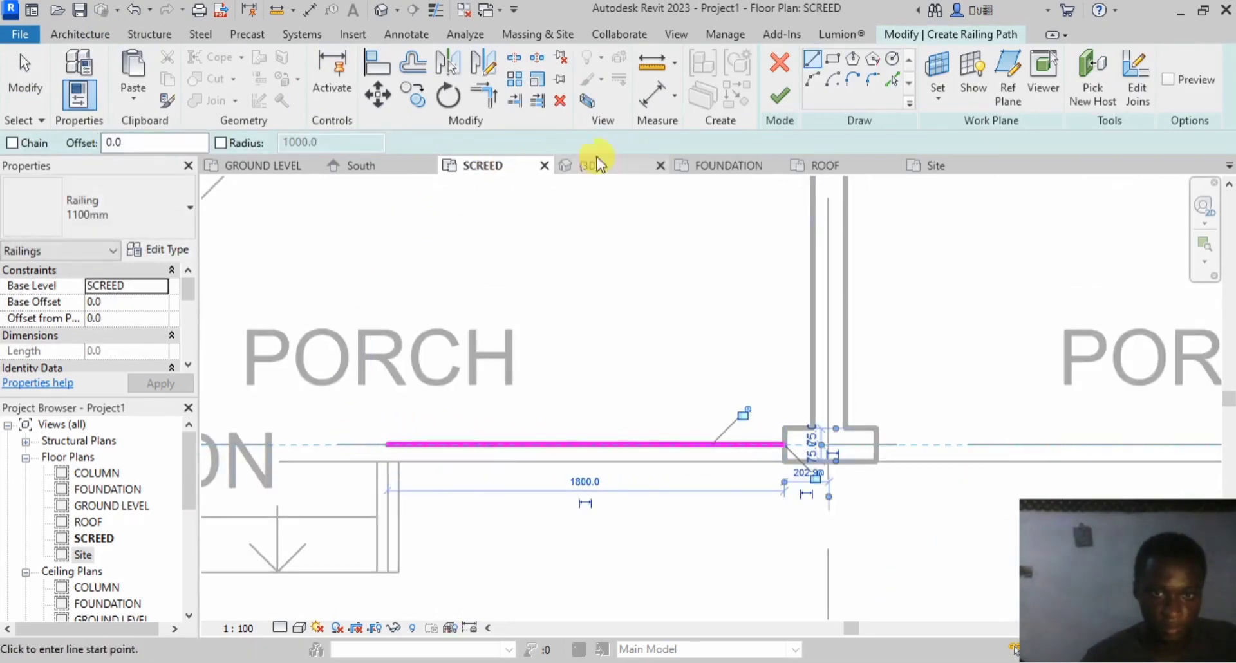
click(778, 95)
scroll(417, 440, down, 5)
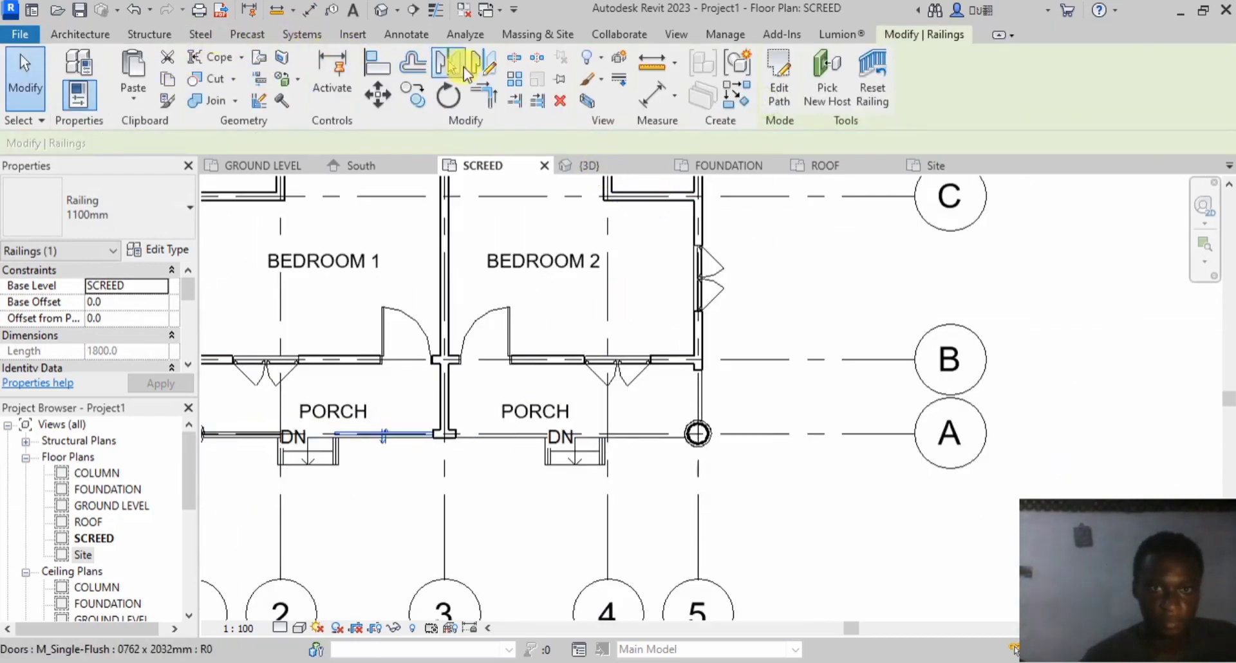
Step: Sketch a 1700 railing from the right porch's dividing wall to its steps
click(96, 35)
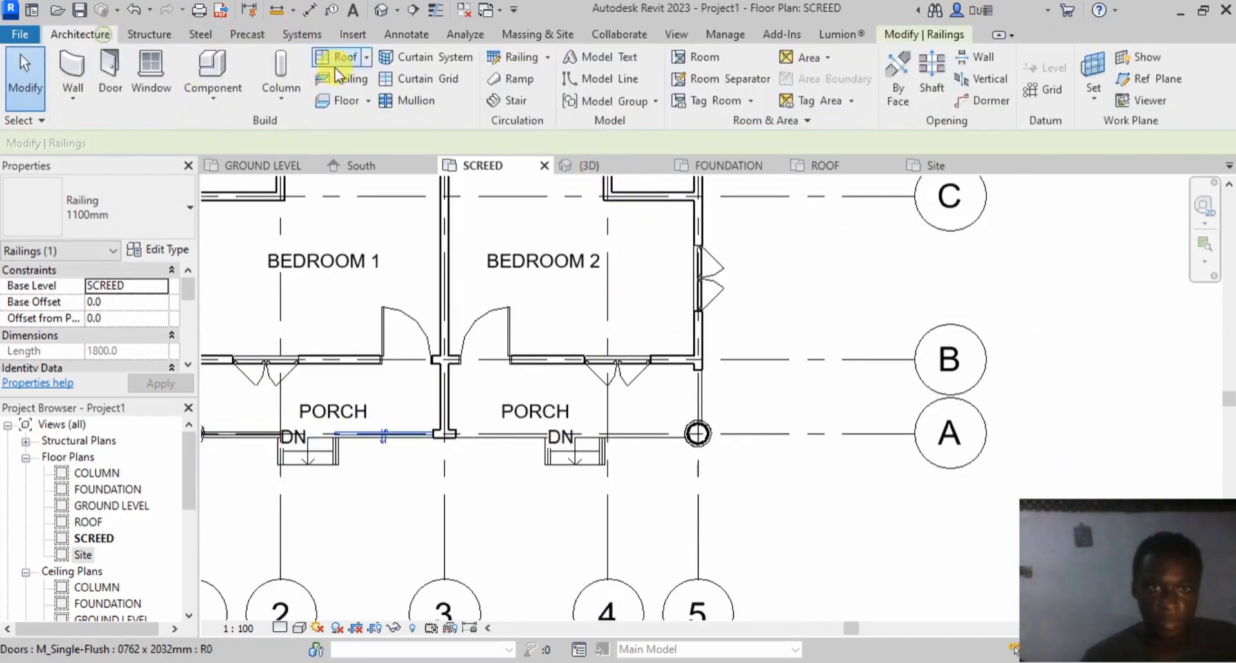
click(517, 58)
scroll(412, 432, up, 5)
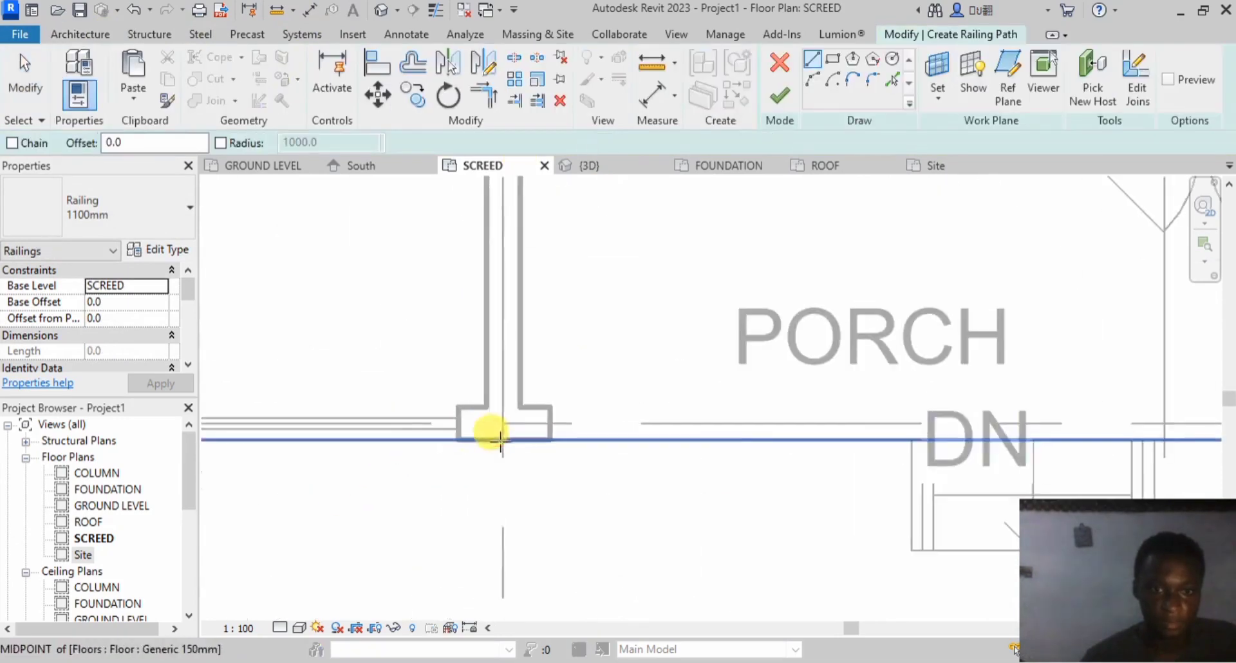
click(552, 422)
scroll(366, 492, down, 3)
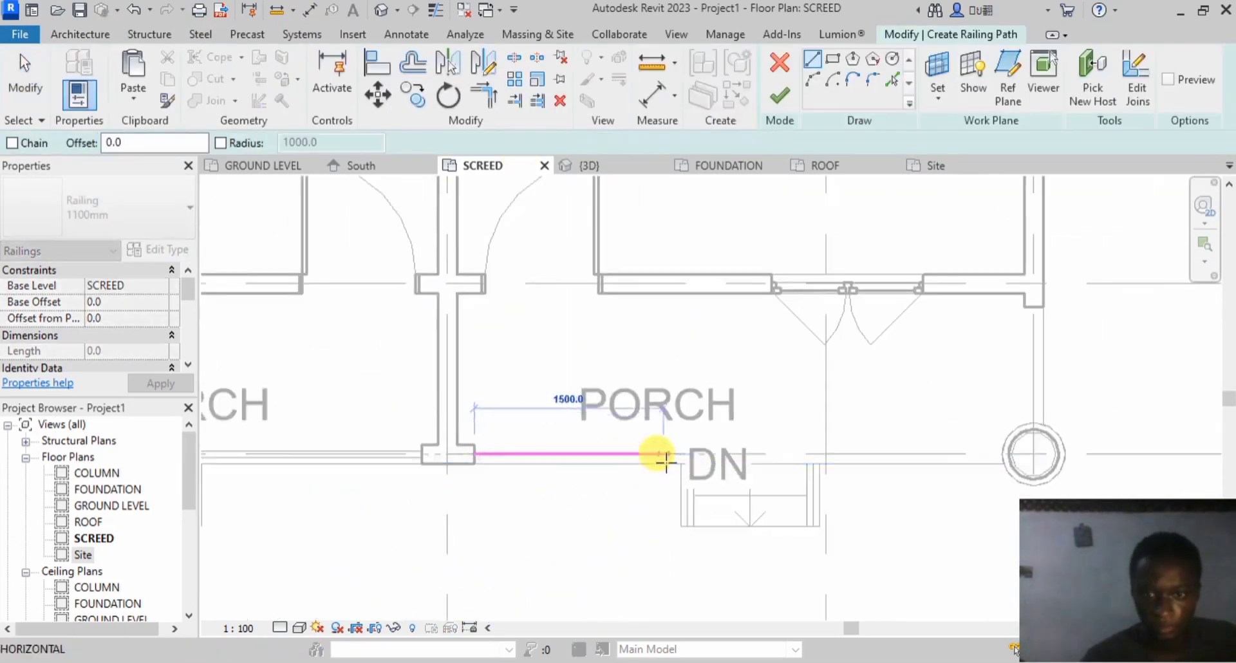
scroll(665, 459, up, 3)
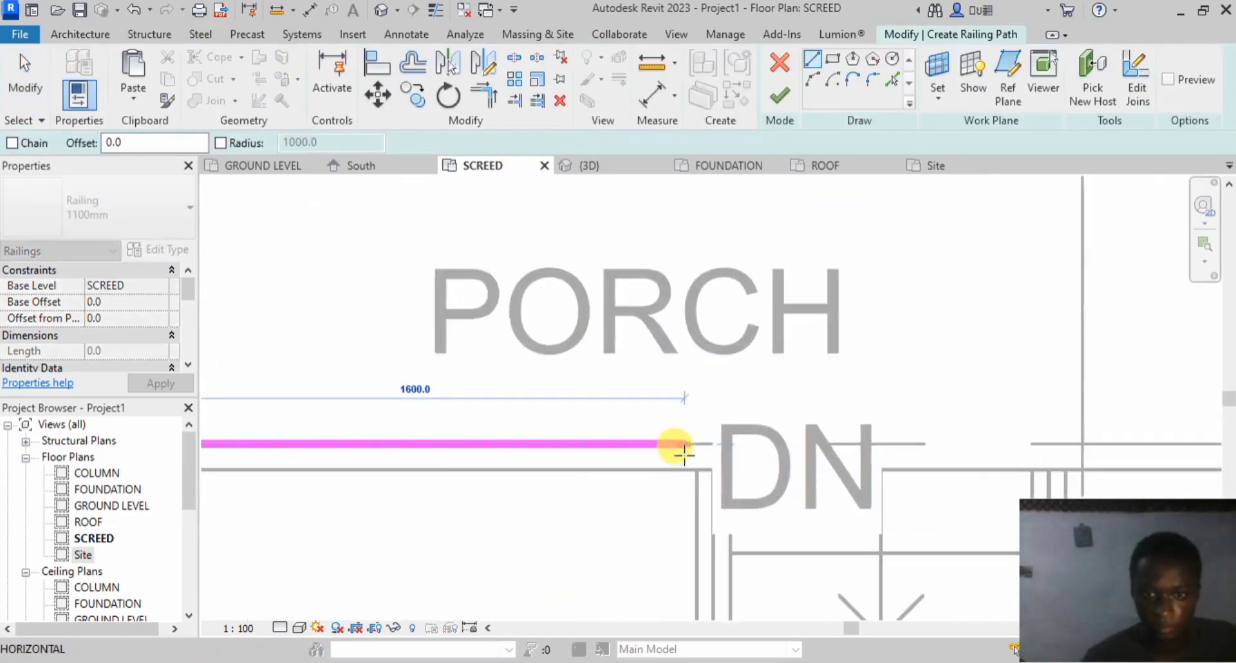
click(715, 443)
scroll(465, 447, down, 2)
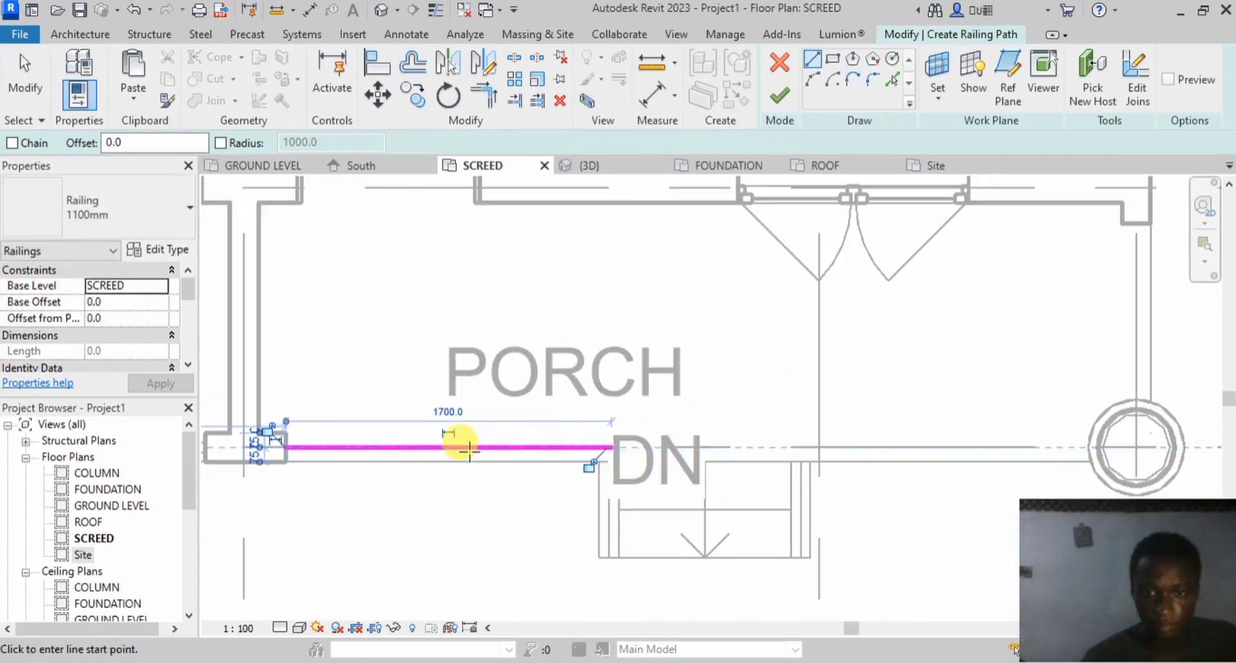
click(780, 99)
Step: Sketch an L-shaped railing from the right porch wall corner to the column and along the edge
click(80, 34)
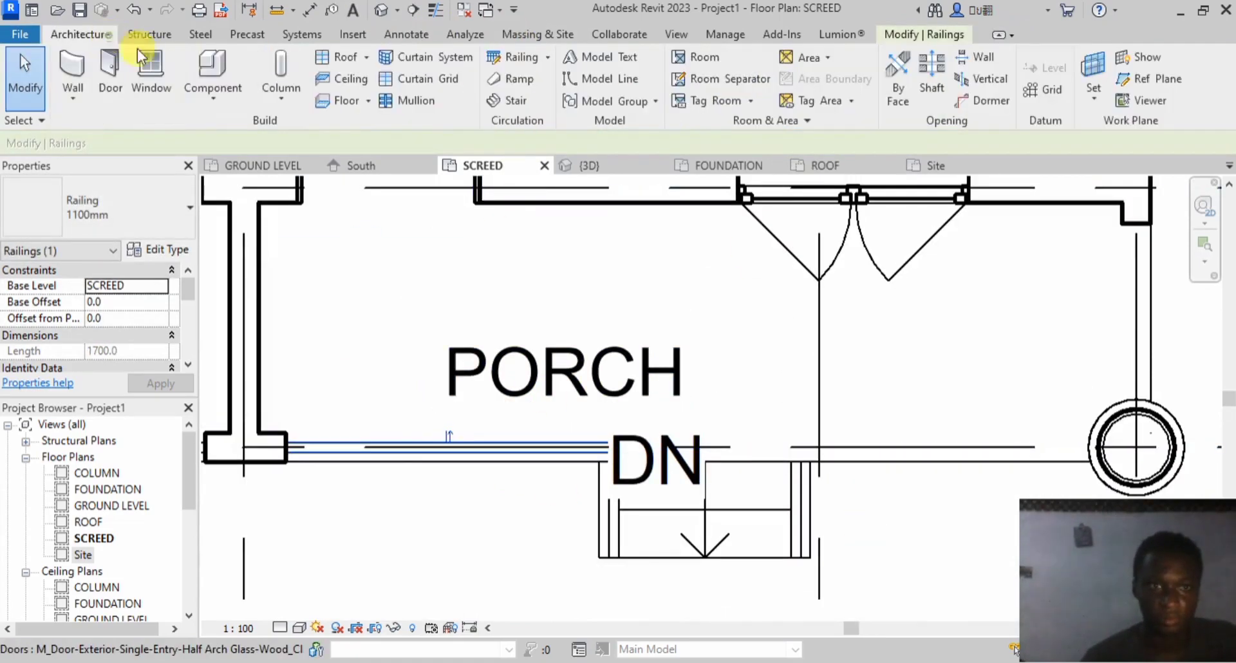
click(521, 51)
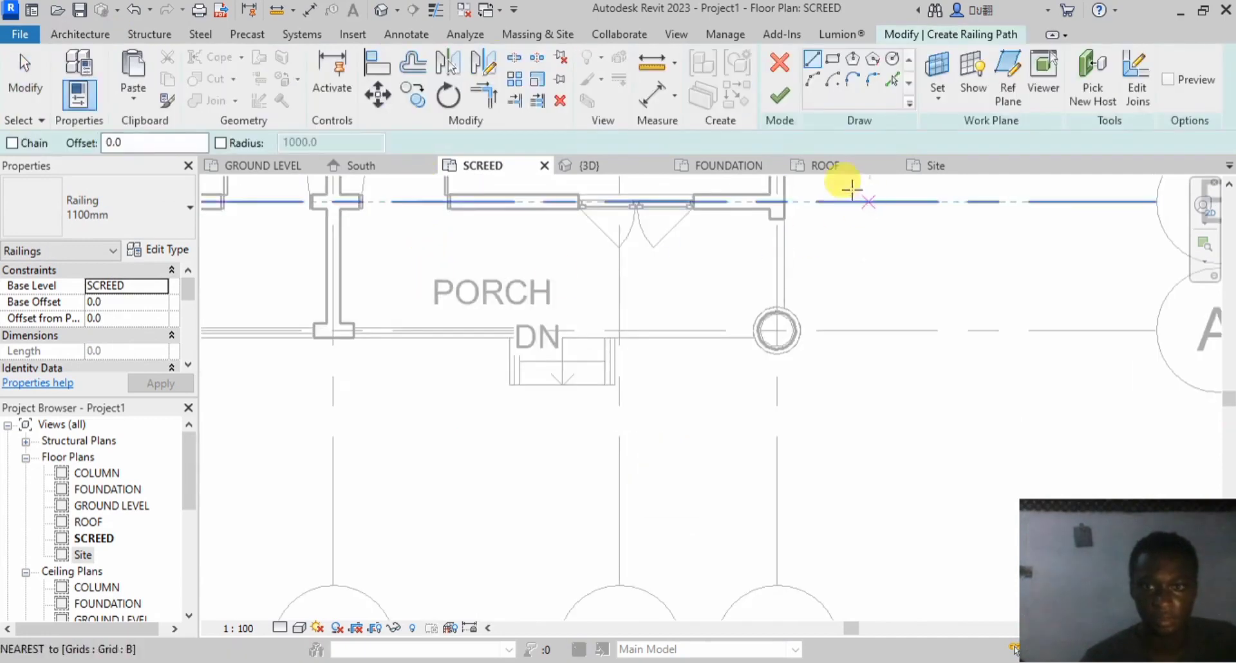
scroll(782, 254, up, 5)
click(782, 228)
scroll(769, 450, down, 3)
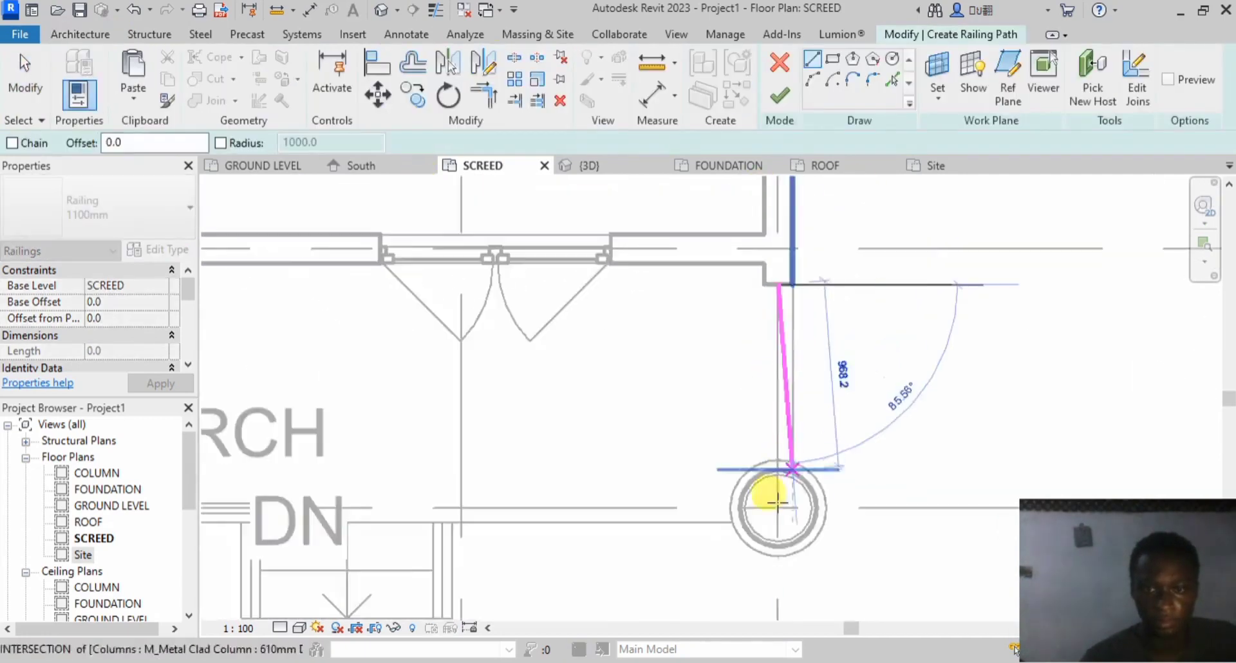
scroll(781, 504, up, 4)
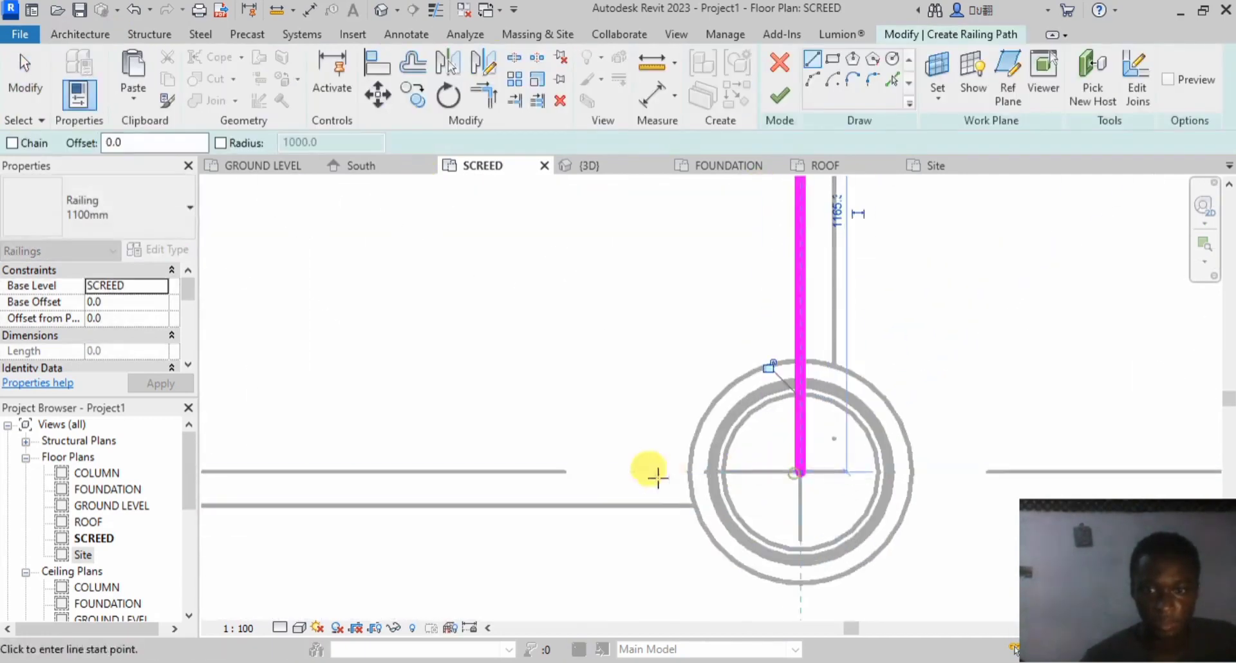
click(798, 471)
scroll(966, 486, down, 3)
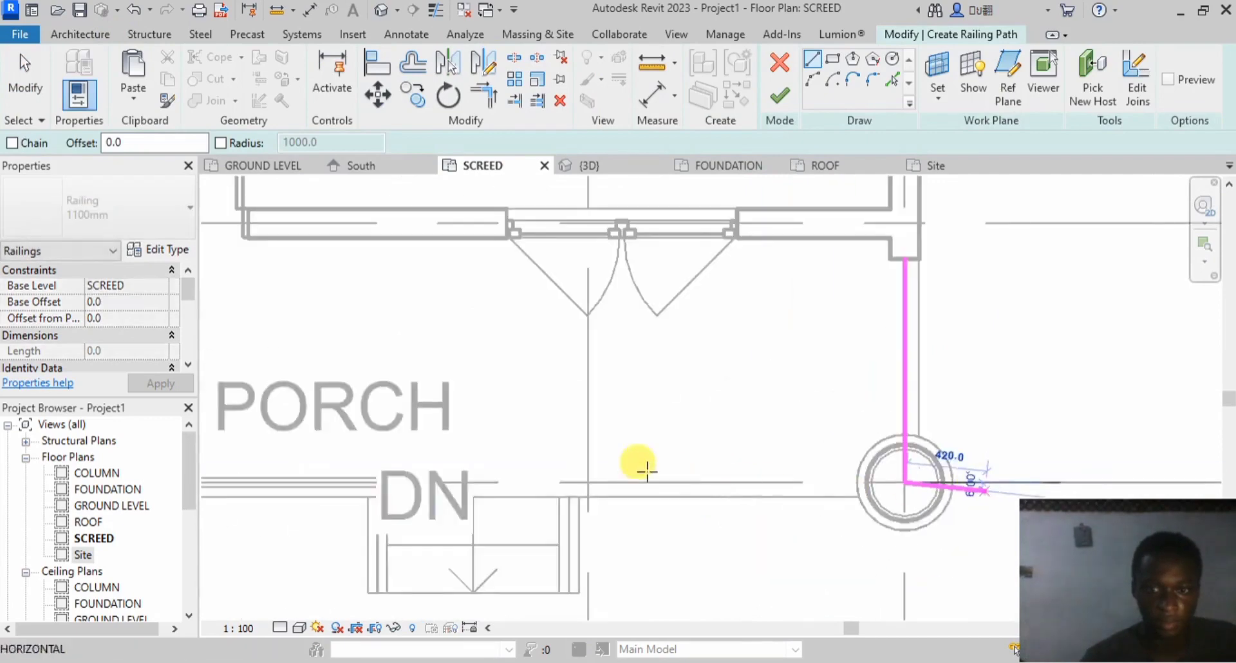
click(567, 483)
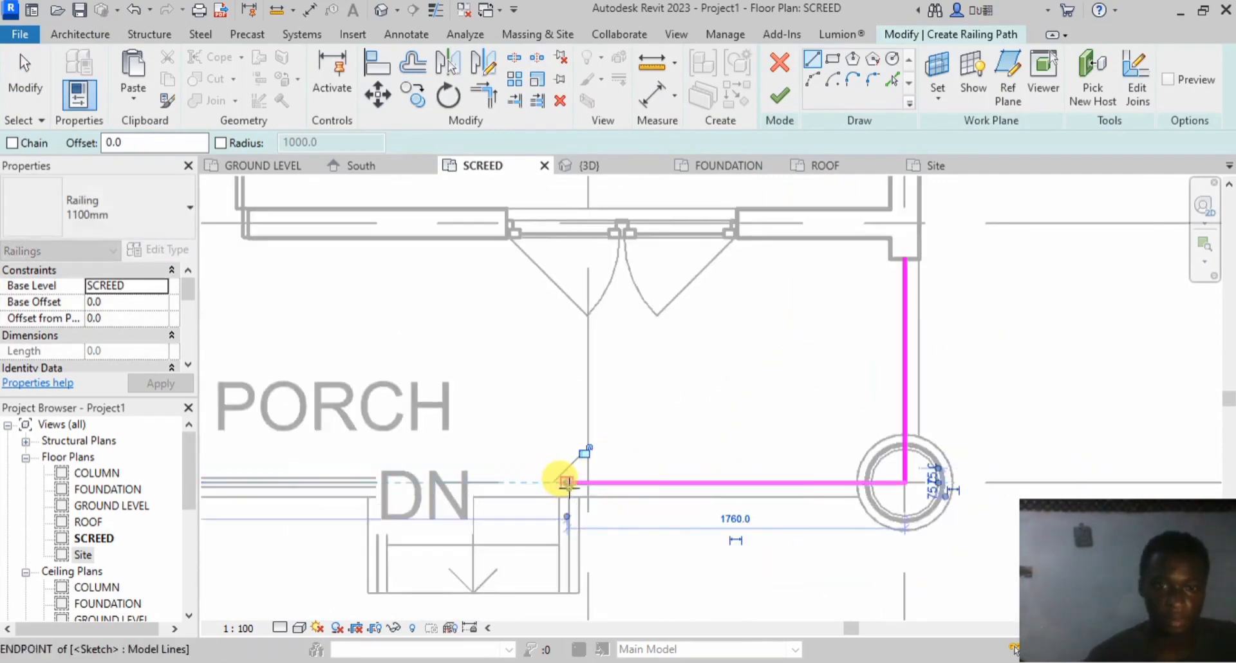
click(773, 101)
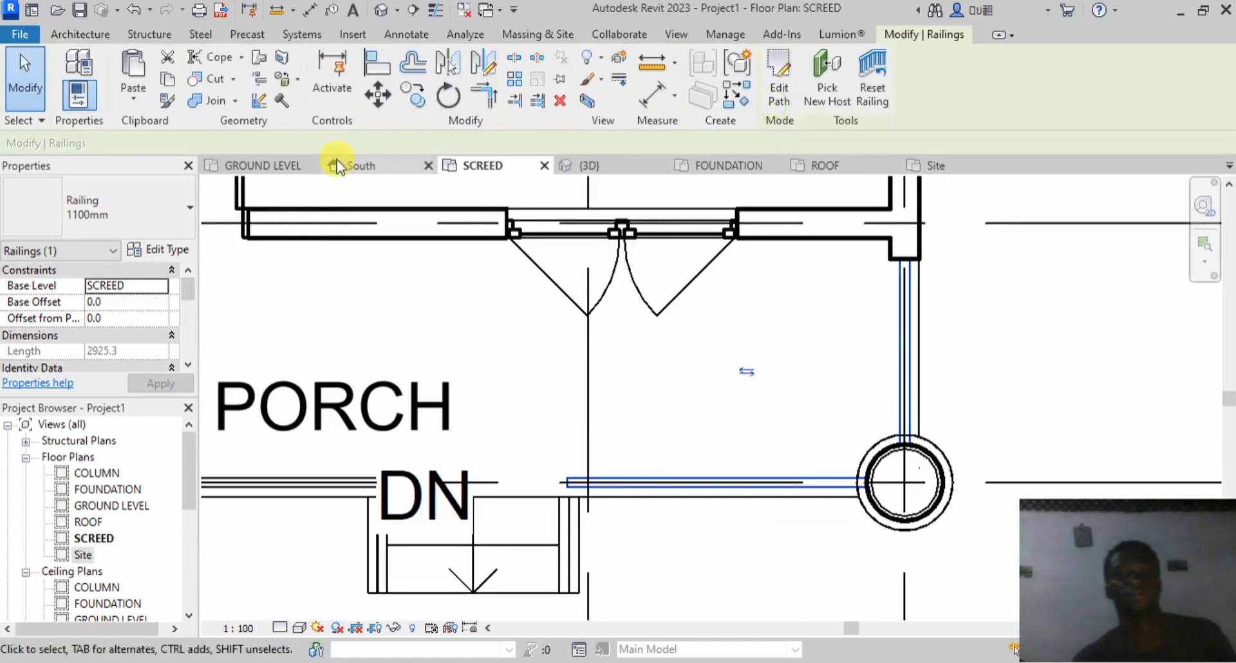
Step: In the 3D view, select all eight railings with Select All Instances > Visible in View
click(581, 165)
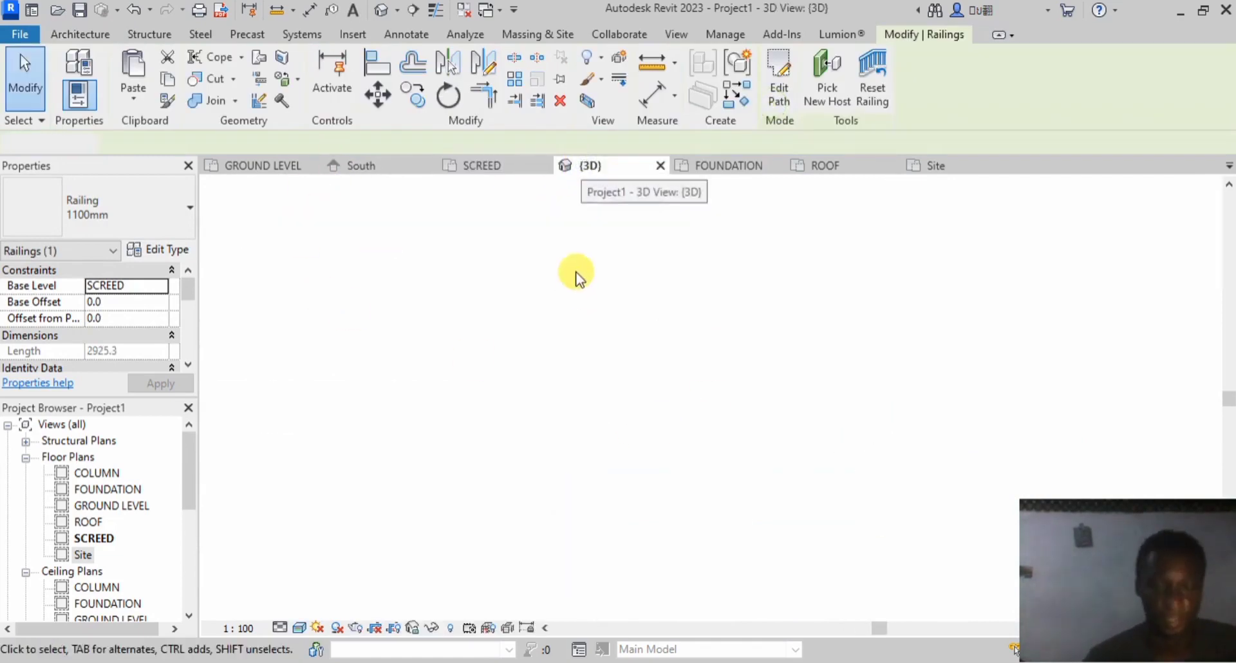
scroll(515, 380, down, 5)
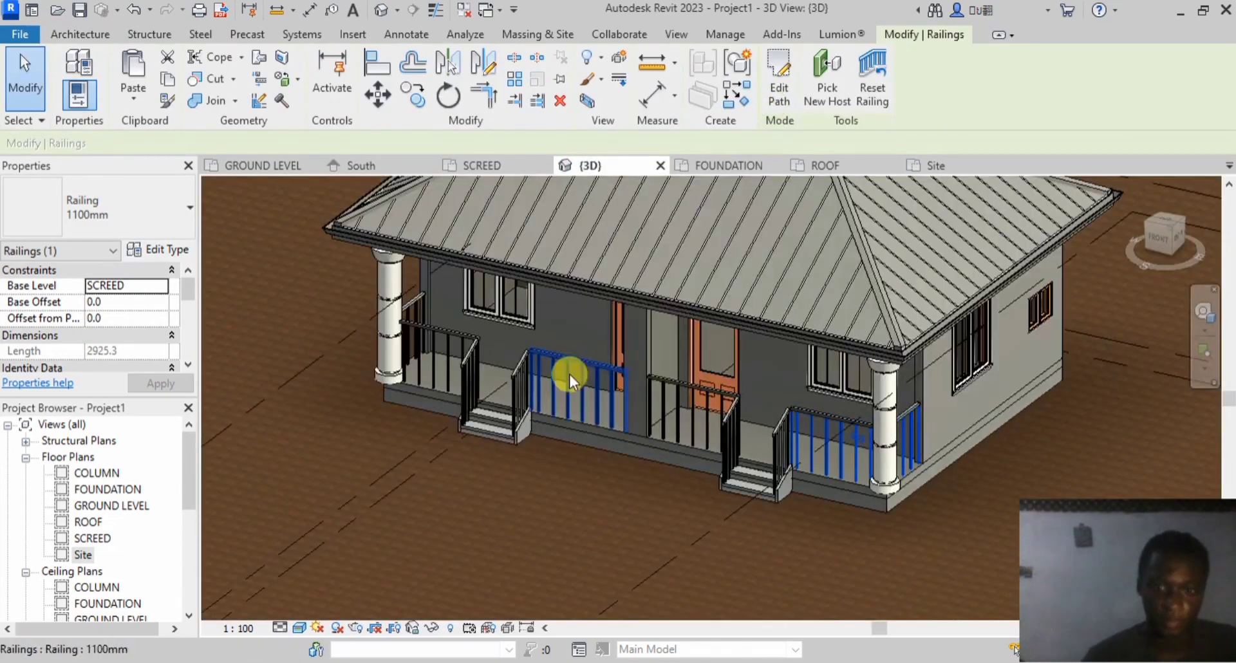
click(555, 374)
click(494, 498)
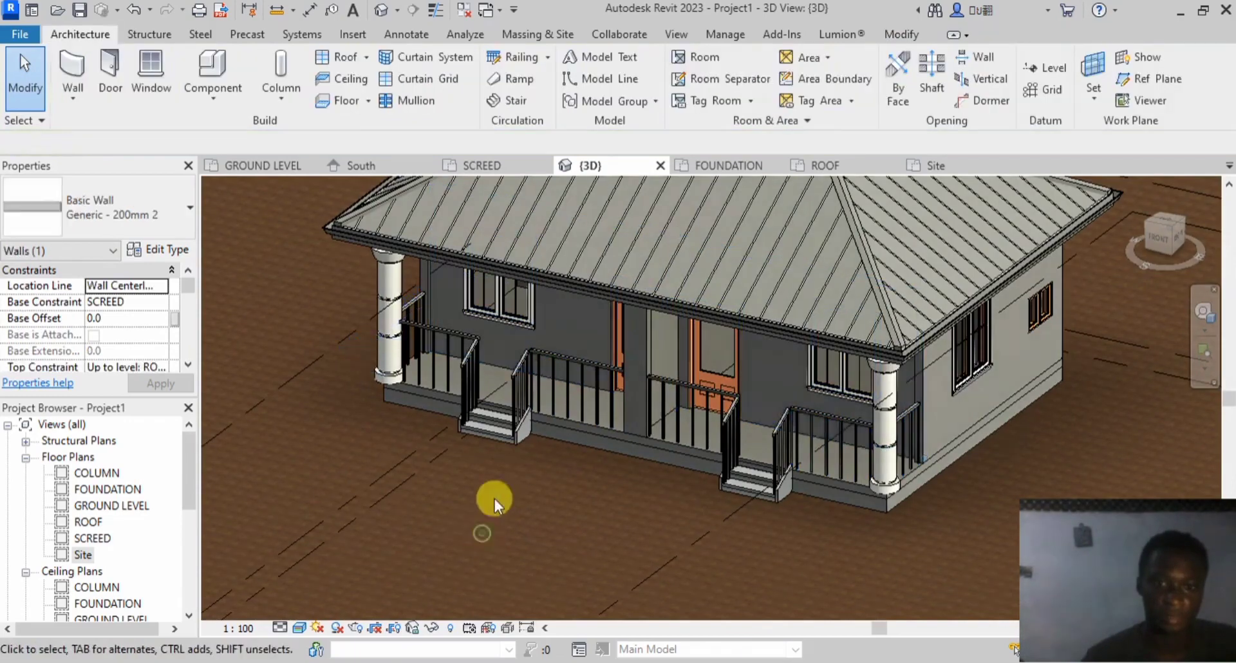
click(524, 385)
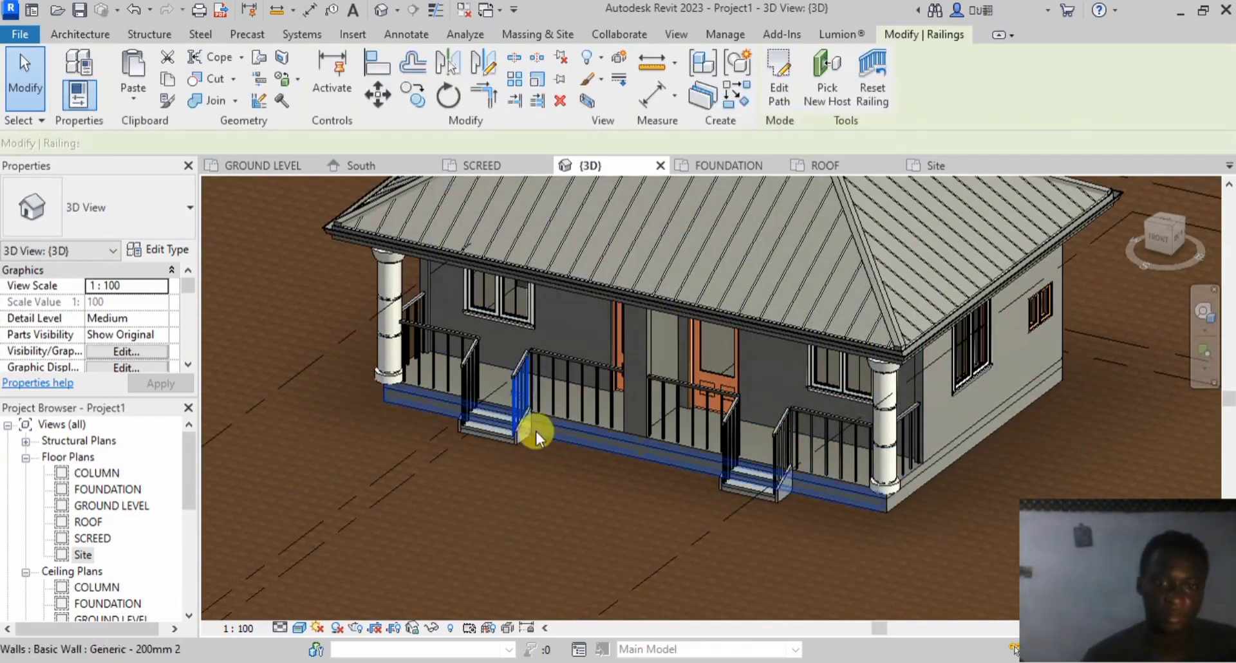
right_click(513, 396)
mouse_move(622, 372)
click(798, 375)
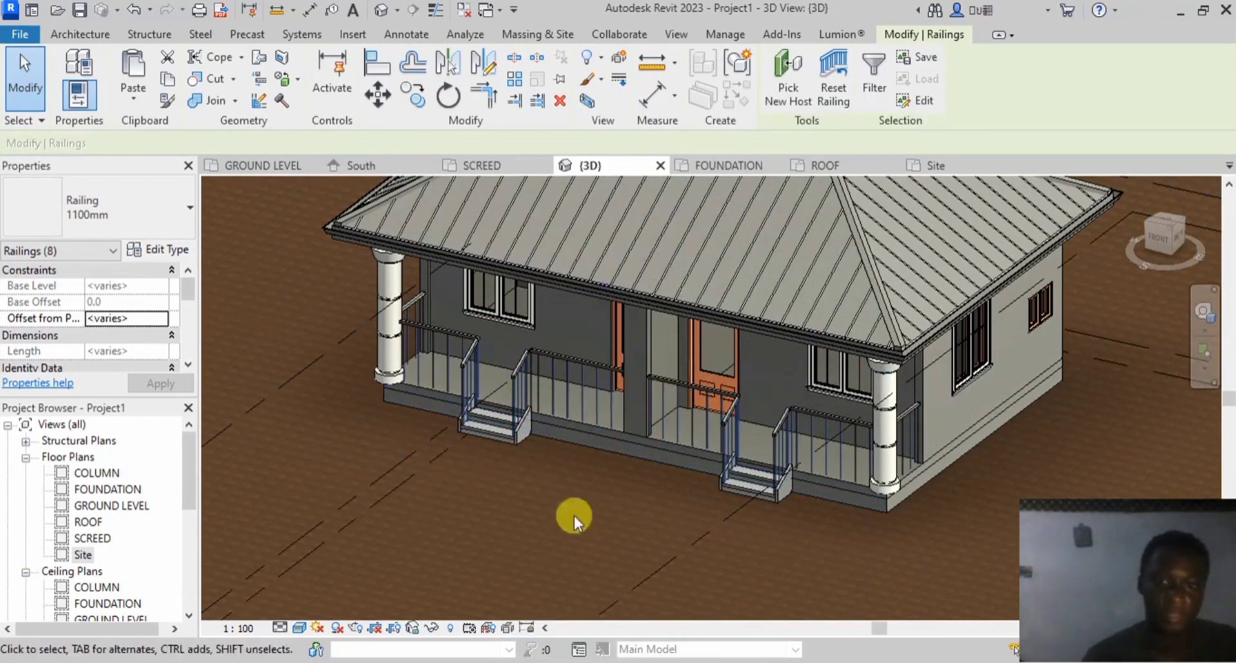
Step: Switch the selected railings to the Glass Panel - Bottom Fill type
click(132, 226)
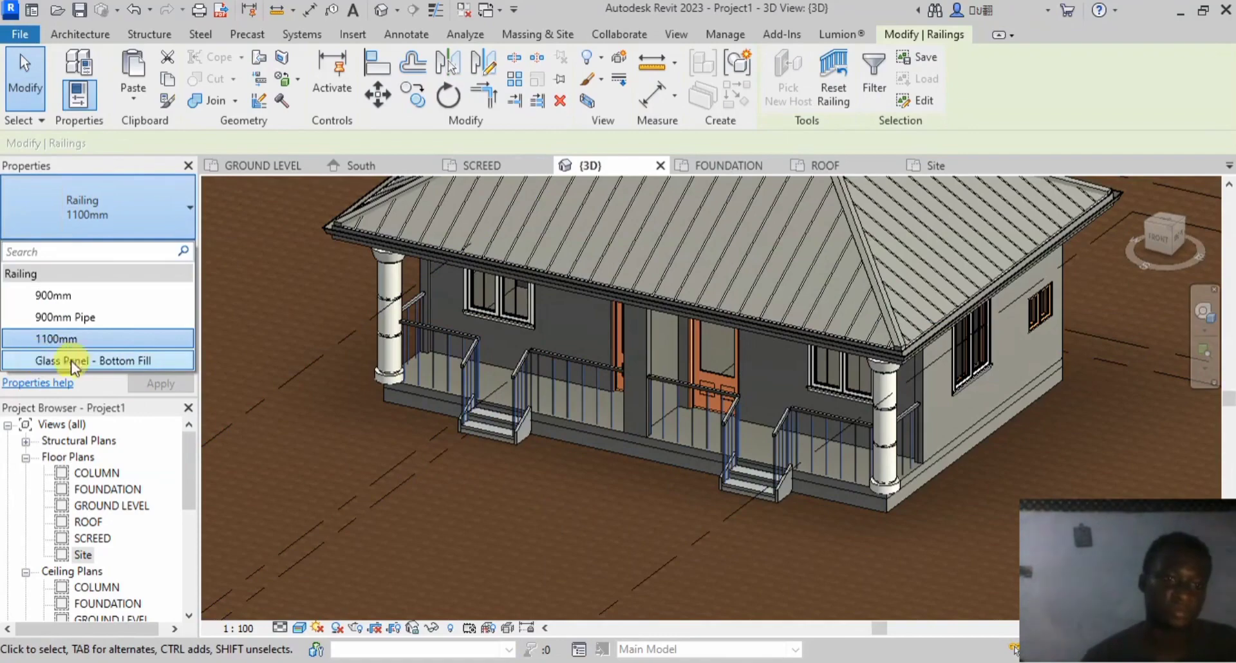
click(125, 361)
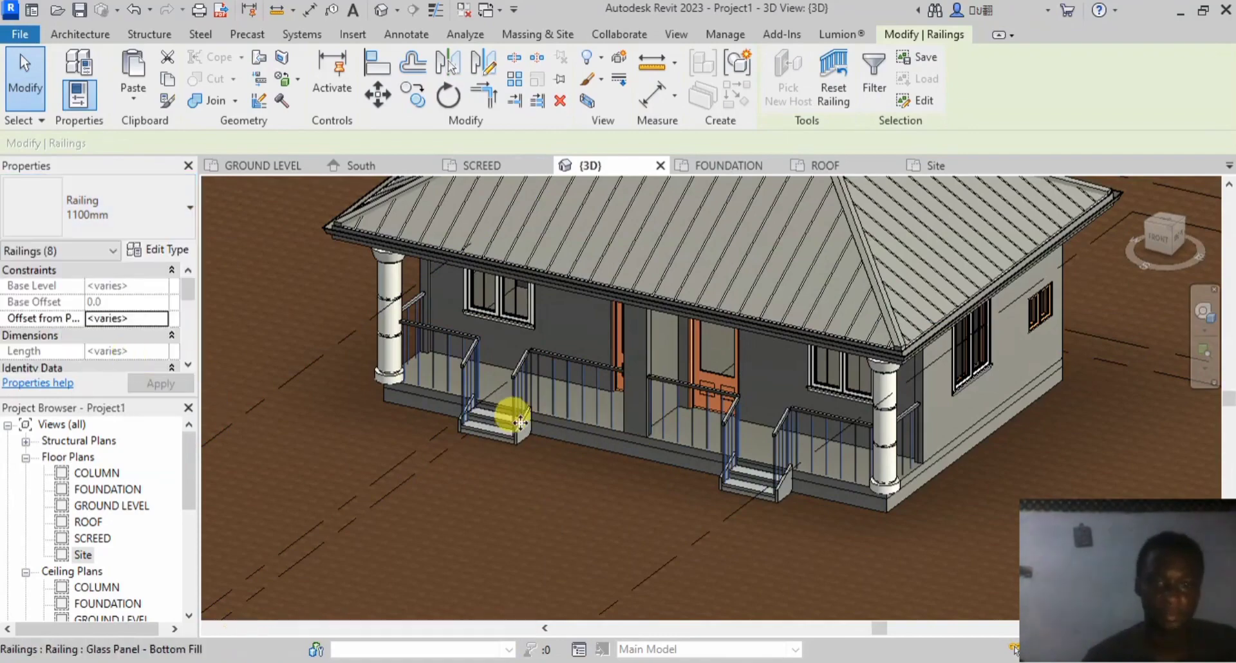
click(507, 507)
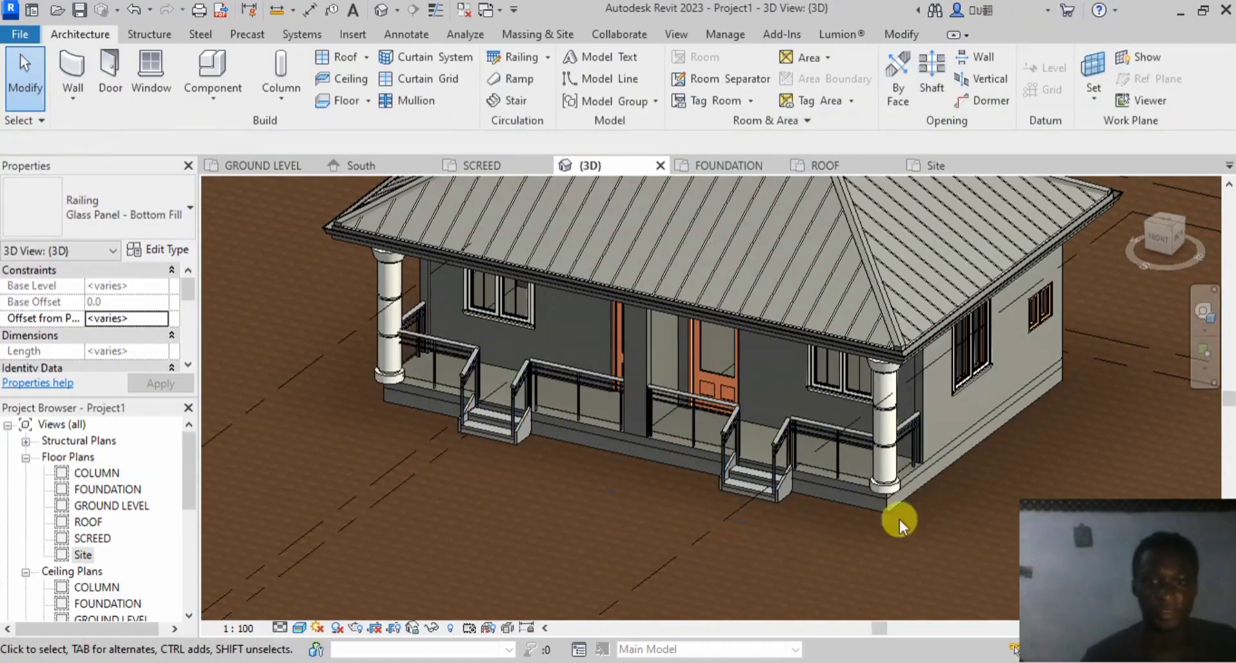
scroll(787, 461, down, 3)
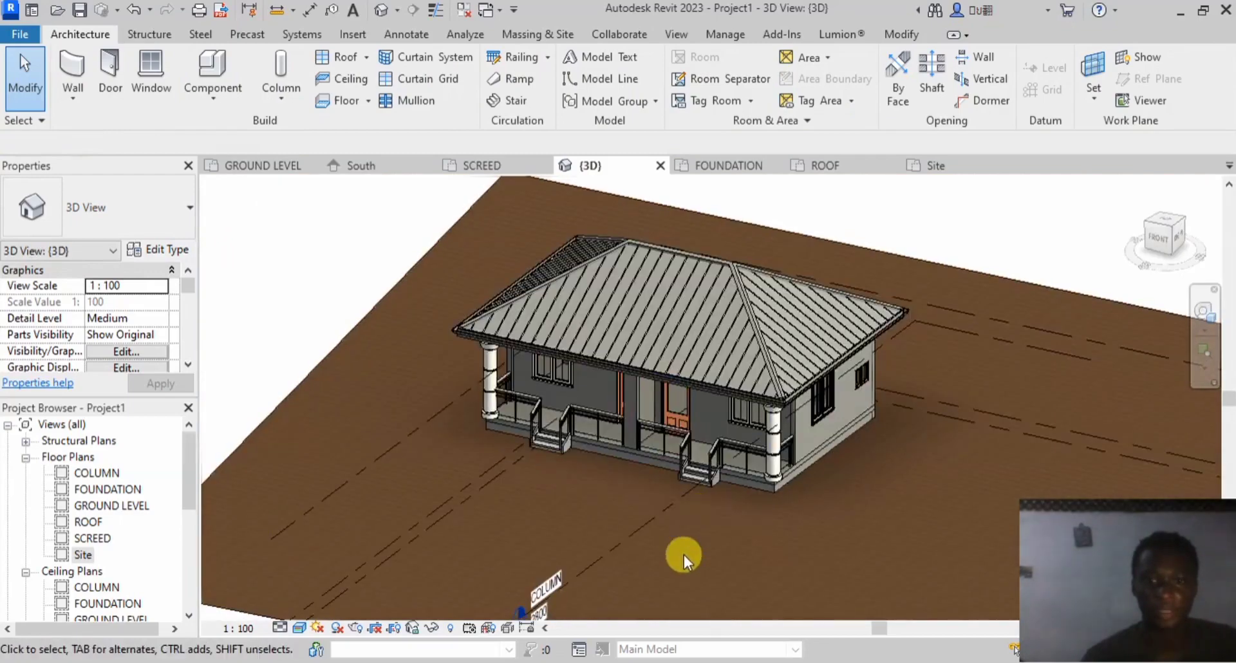
scroll(684, 555, up, 3)
scroll(720, 441, down, 3)
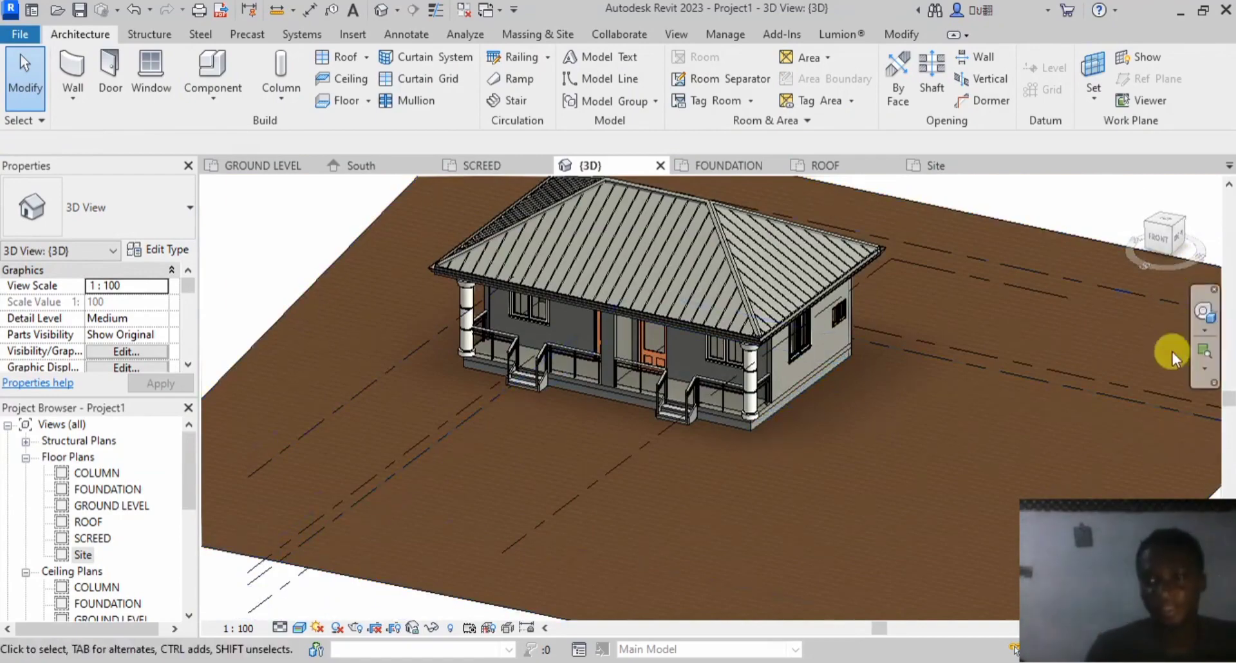
Step: Orbit the house with the SteeringWheel and face its Right side via the ViewCube
click(1201, 312)
drag(1172, 395, 1107, 437)
click(1107, 339)
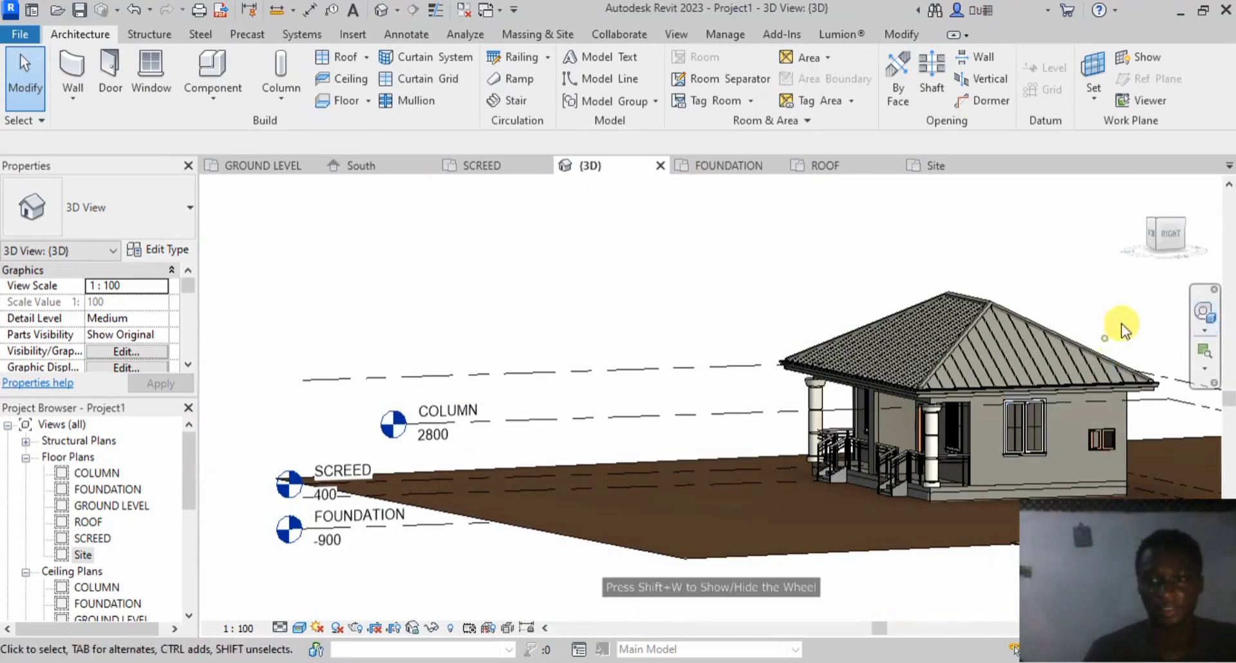
click(1169, 234)
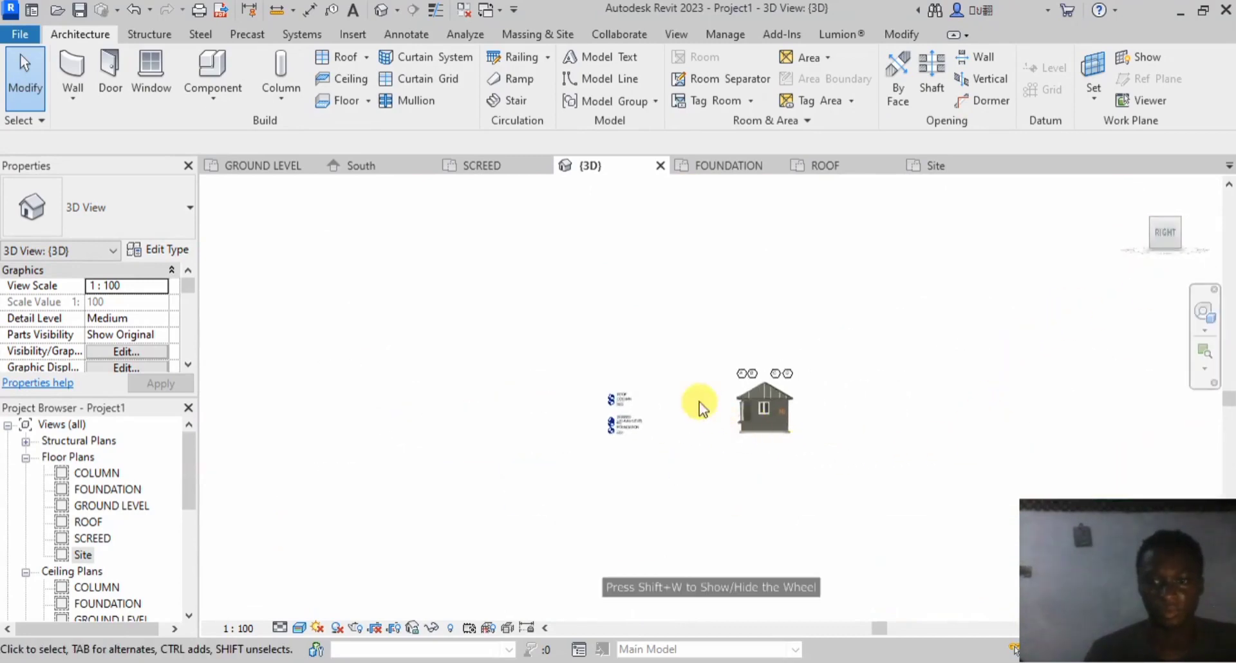
scroll(806, 428, up, 6)
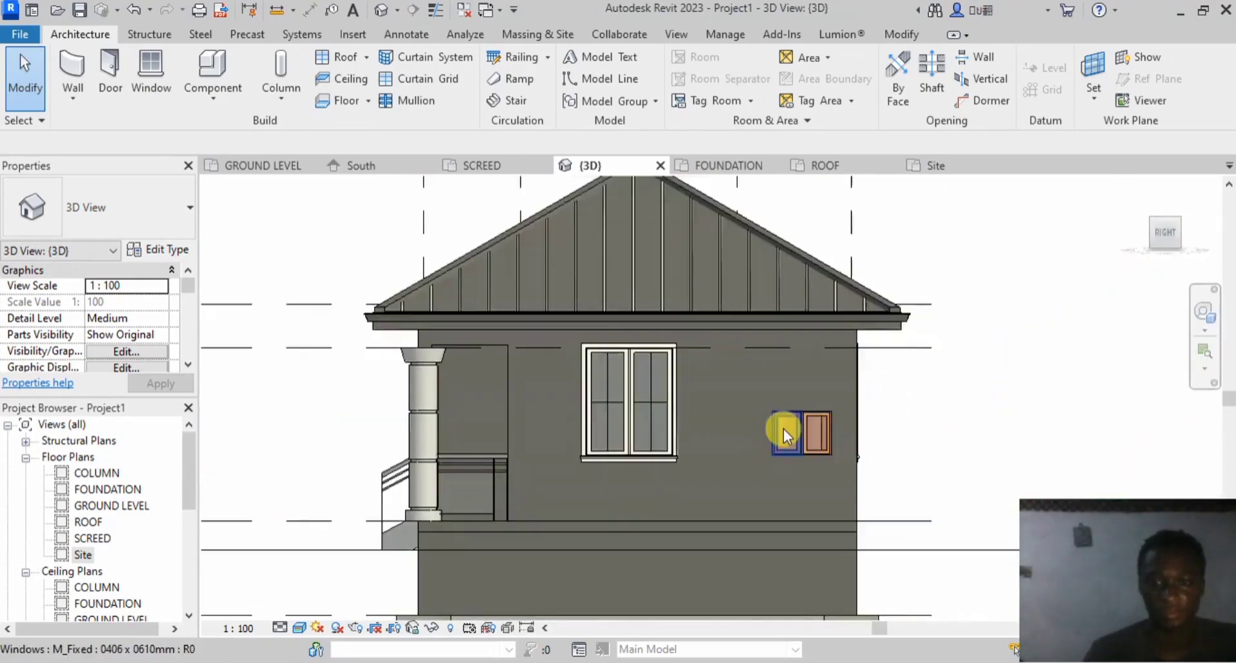
Step: Select all visible M_Fixed 0406 x 0610mm windows and nudge their sill height from 915 to 1815
click(797, 400)
right_click(798, 400)
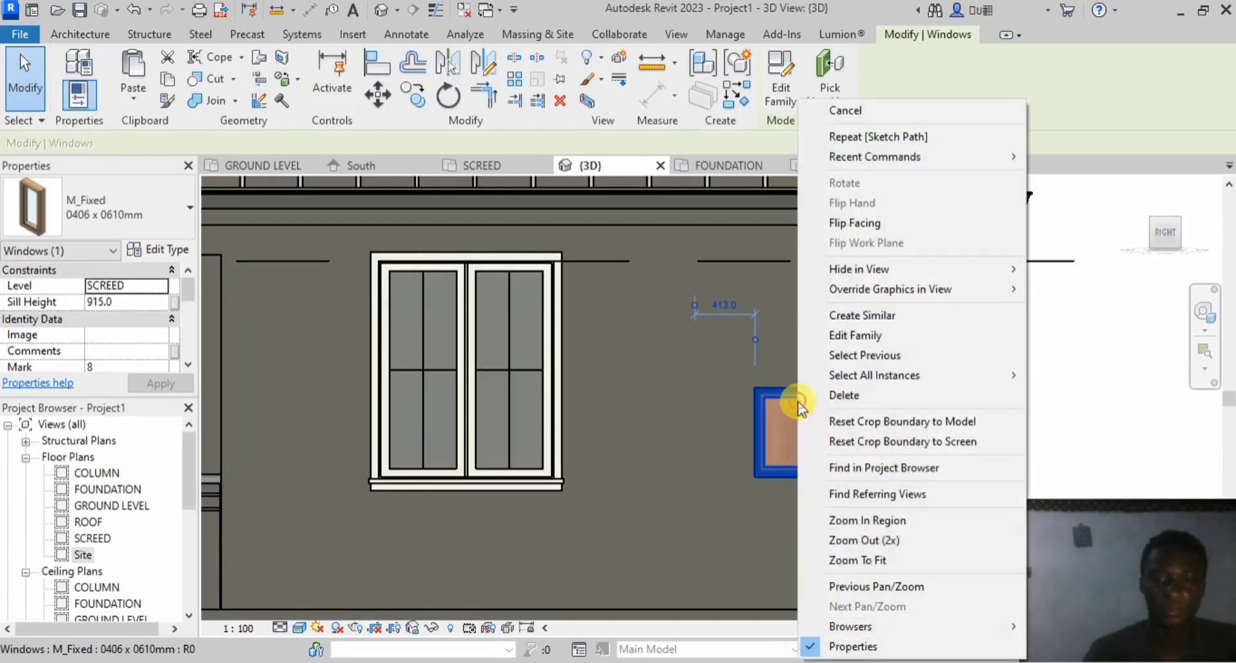
mouse_move(888, 377)
click(1072, 376)
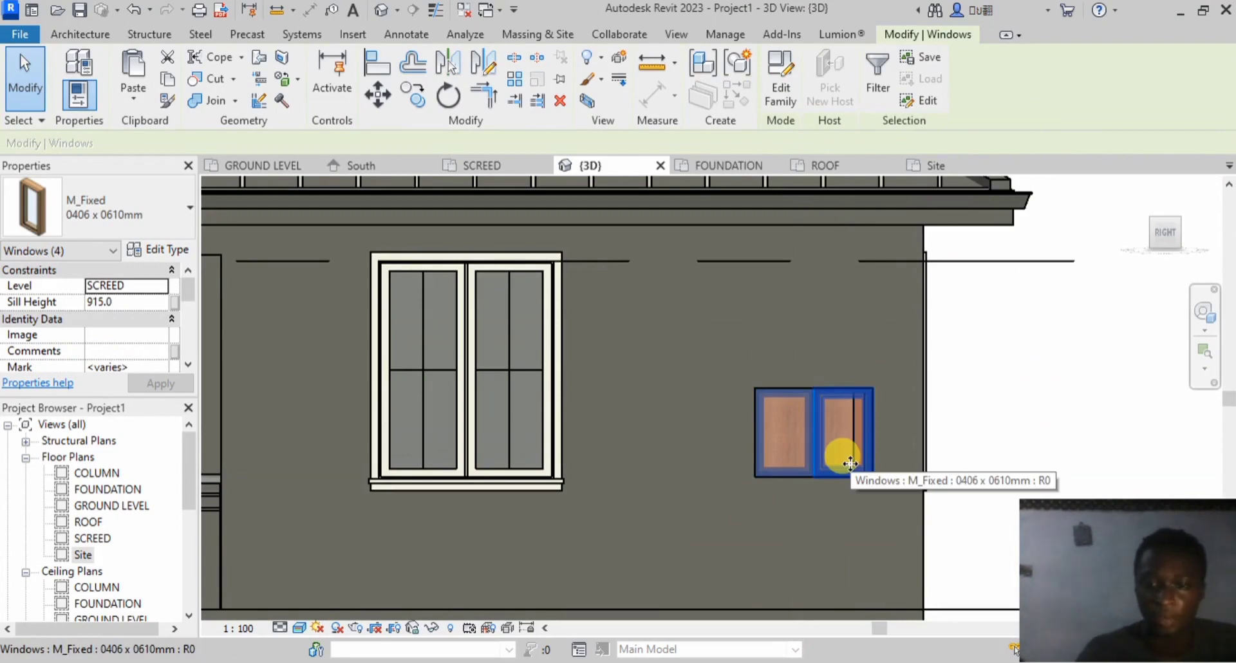
mouse_move(850, 463)
mouse_down()
mouse_move(842, 455)
mouse_move(851, 465)
mouse_up()
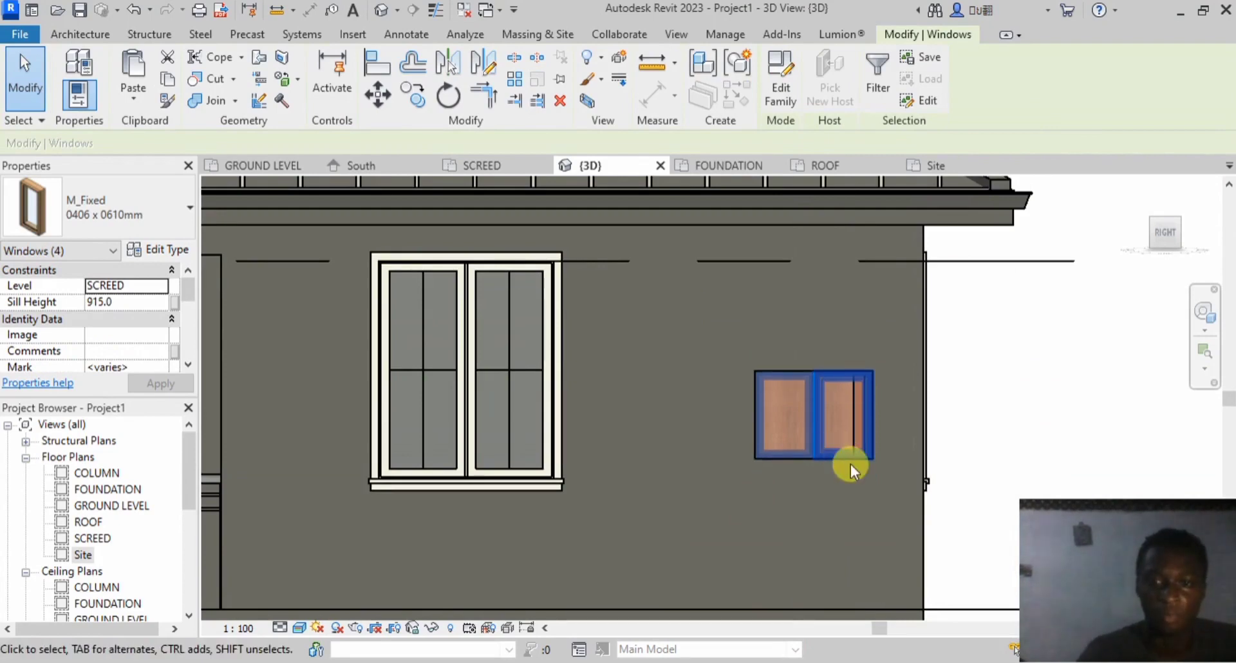
key(Up)
key(Up)
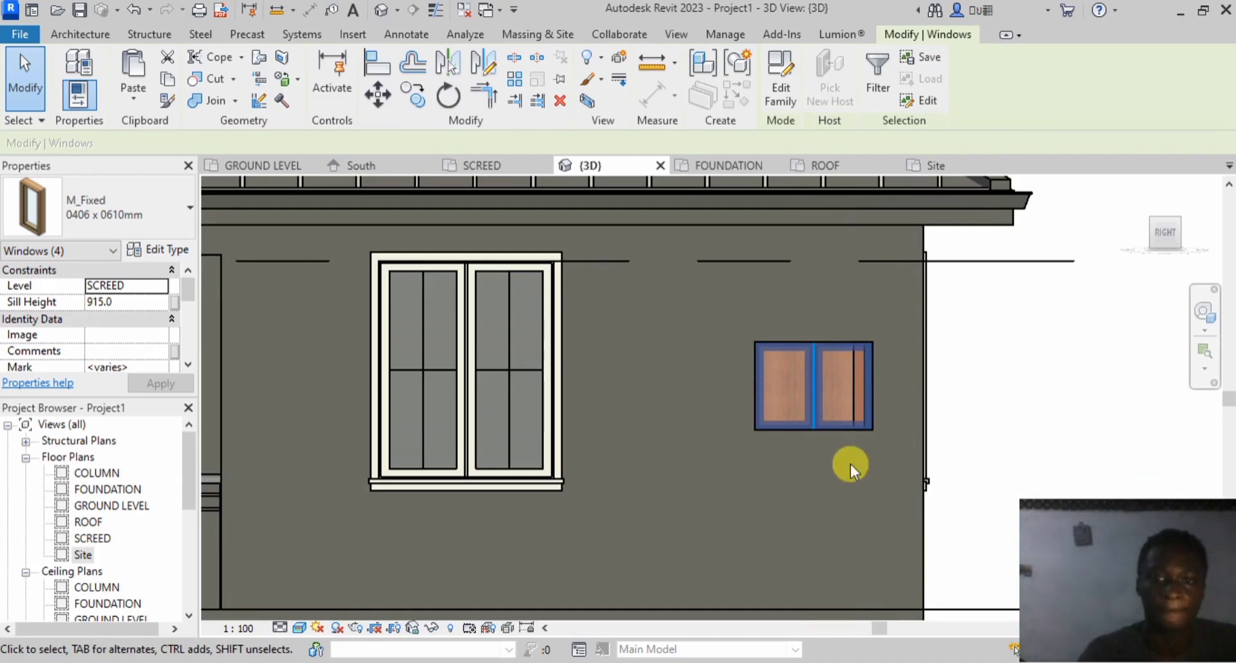
key(Up)
key(Up)
key(Up)
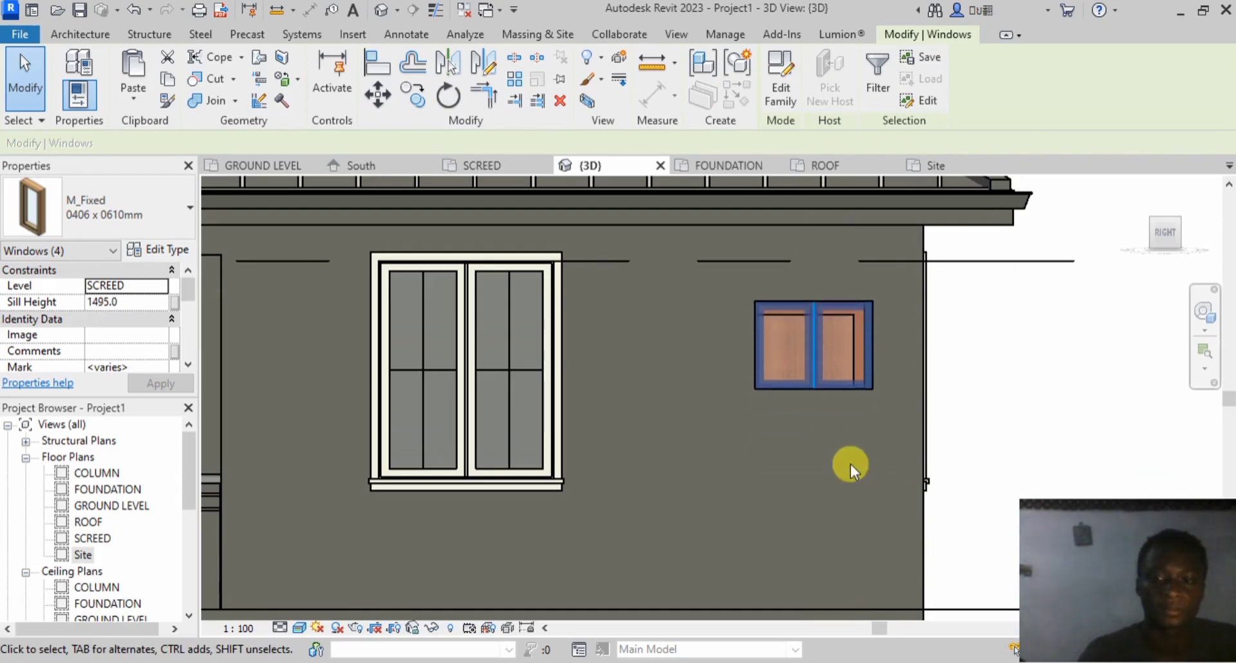
key(Up)
key(Up)
key(Up)
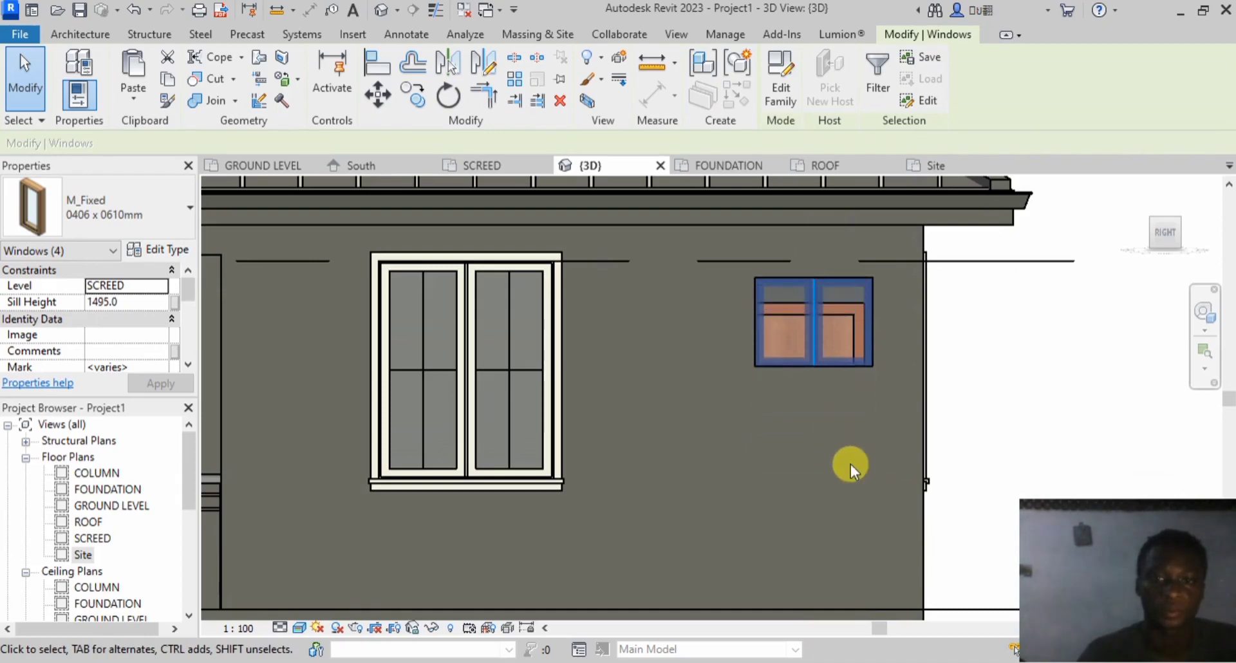
key(Up)
key(Up)
key(Up)
key(Up)
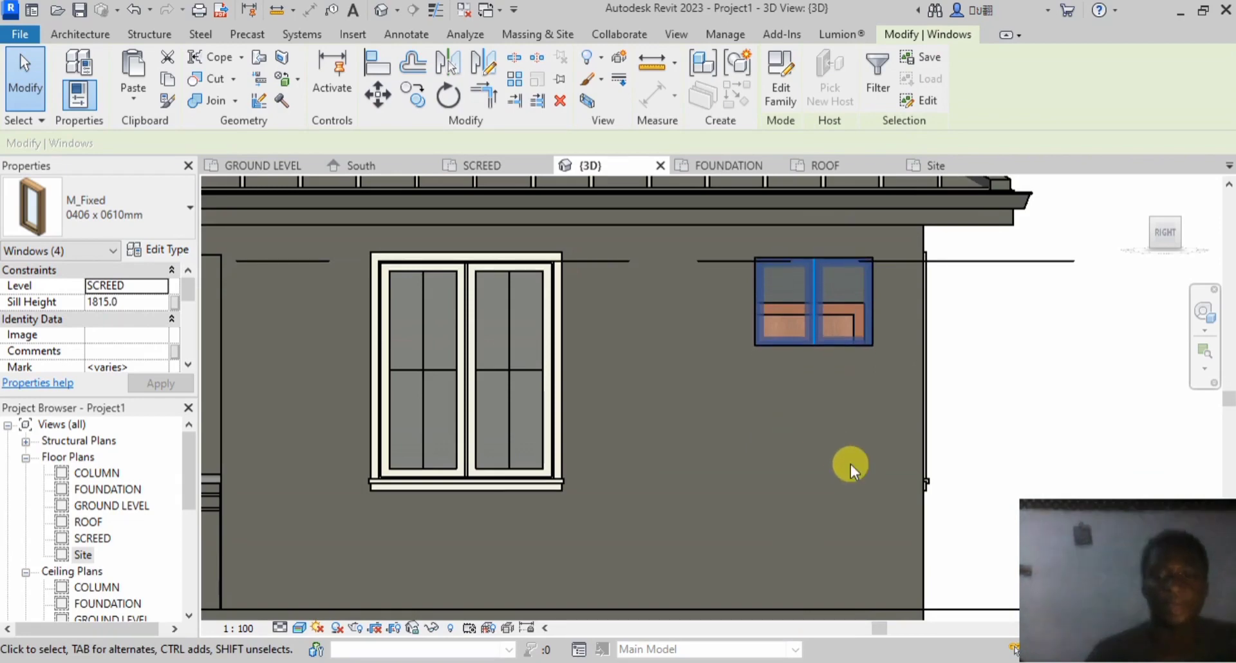
click(1006, 461)
scroll(542, 381, down, 4)
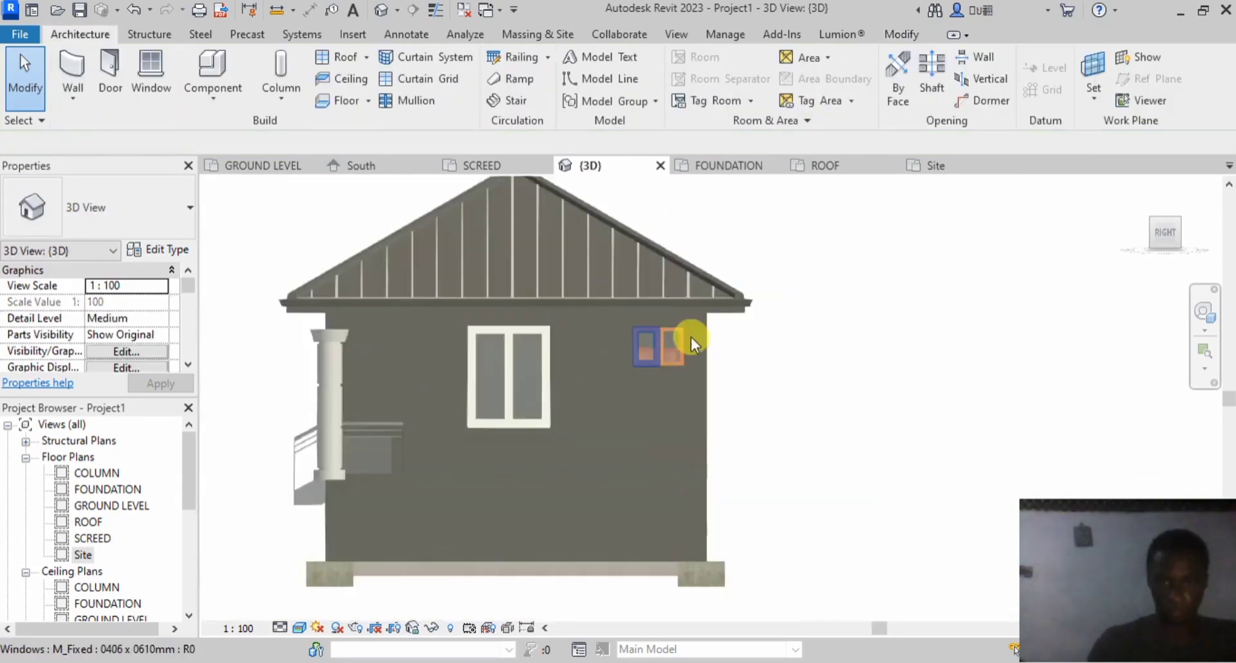
Step: Reset the 3D view to Home and zoom around the whole house and site
click(1134, 184)
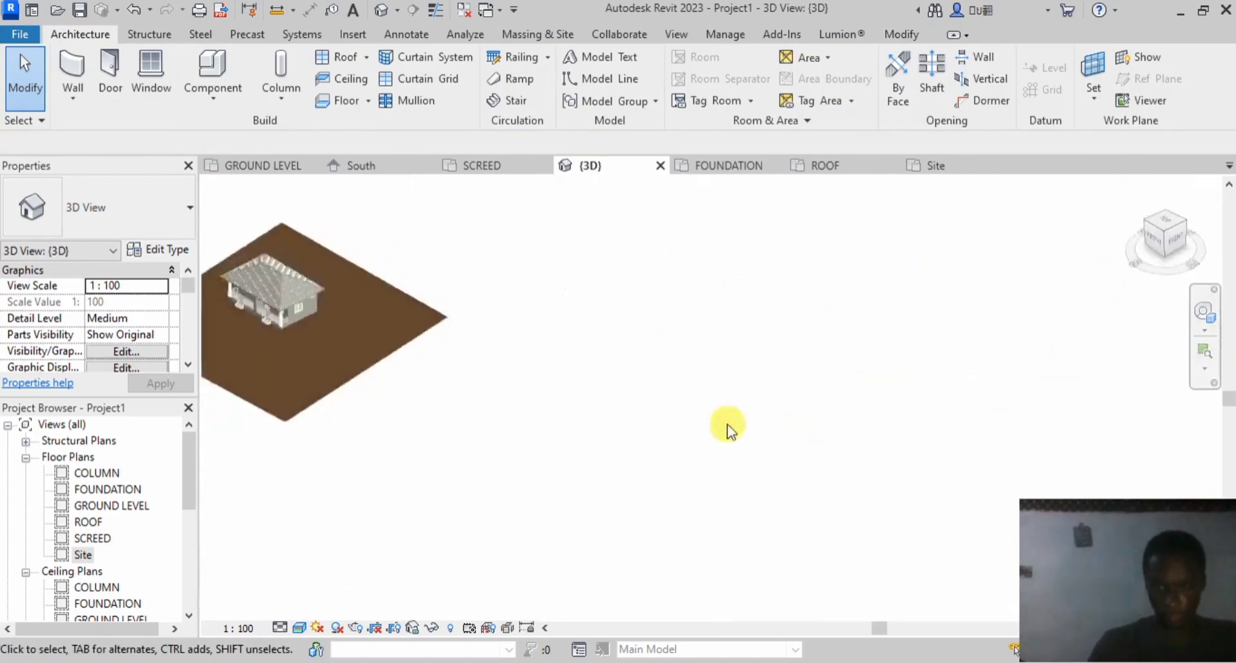
scroll(400, 346, up, 6)
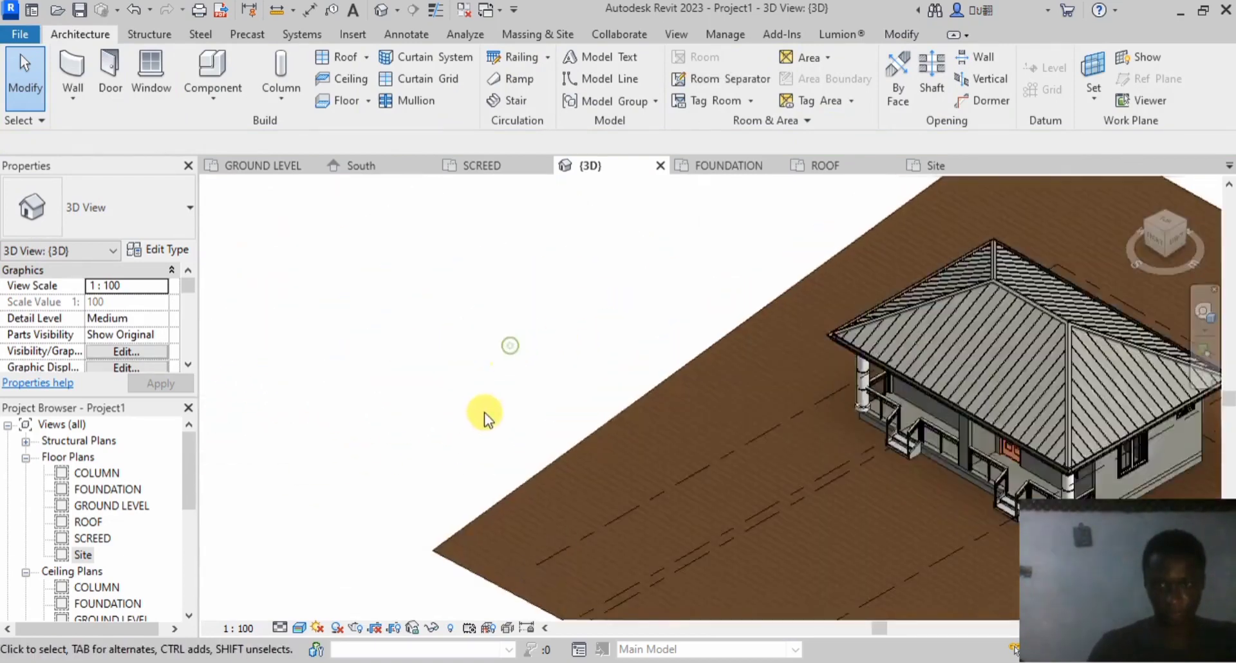
scroll(484, 412, down, 3)
scroll(765, 407, up, 3)
middle_drag(766, 452, 766, 452)
scroll(765, 453, down, 3)
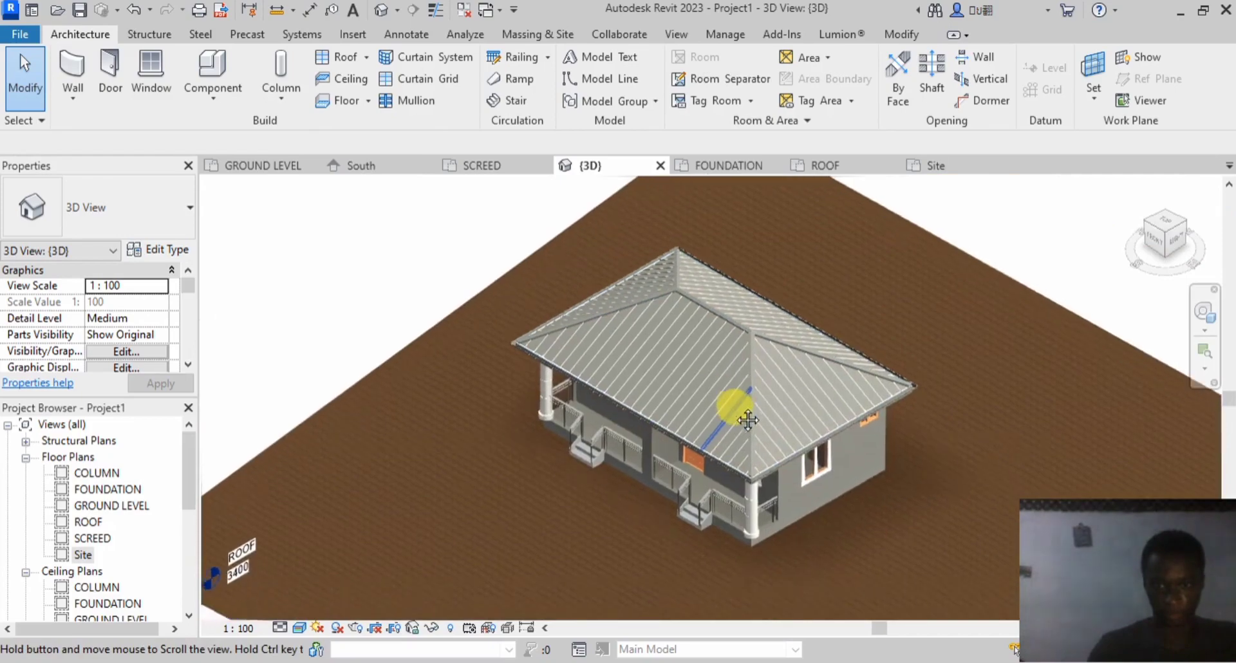
scroll(717, 529, up, 3)
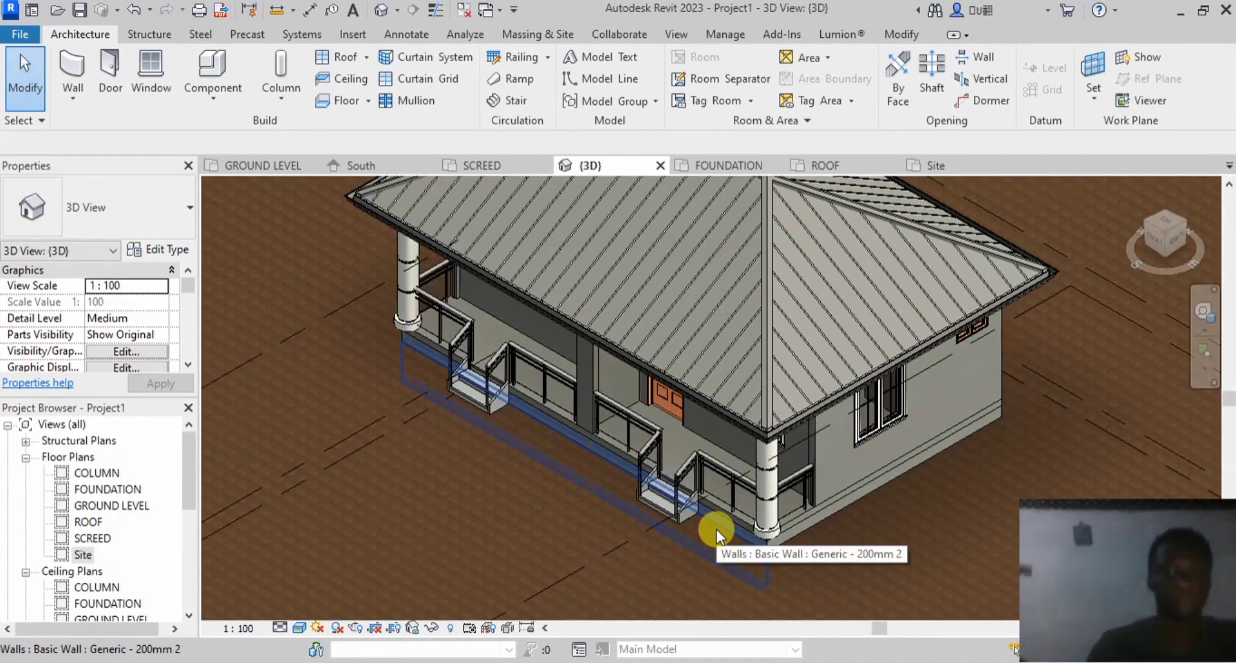
Step: Check the SCREED plan, then open FOUNDATION and zoom around its FILLING areas
click(494, 163)
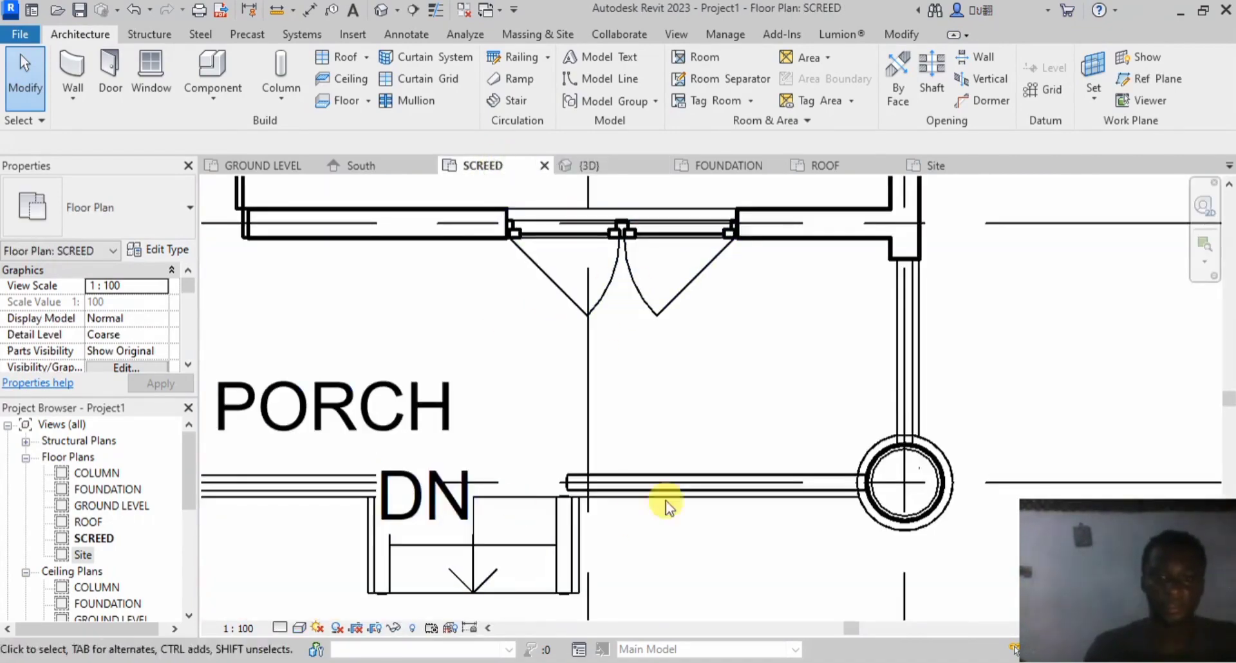
scroll(810, 475, down, 5)
scroll(670, 341, down, 2)
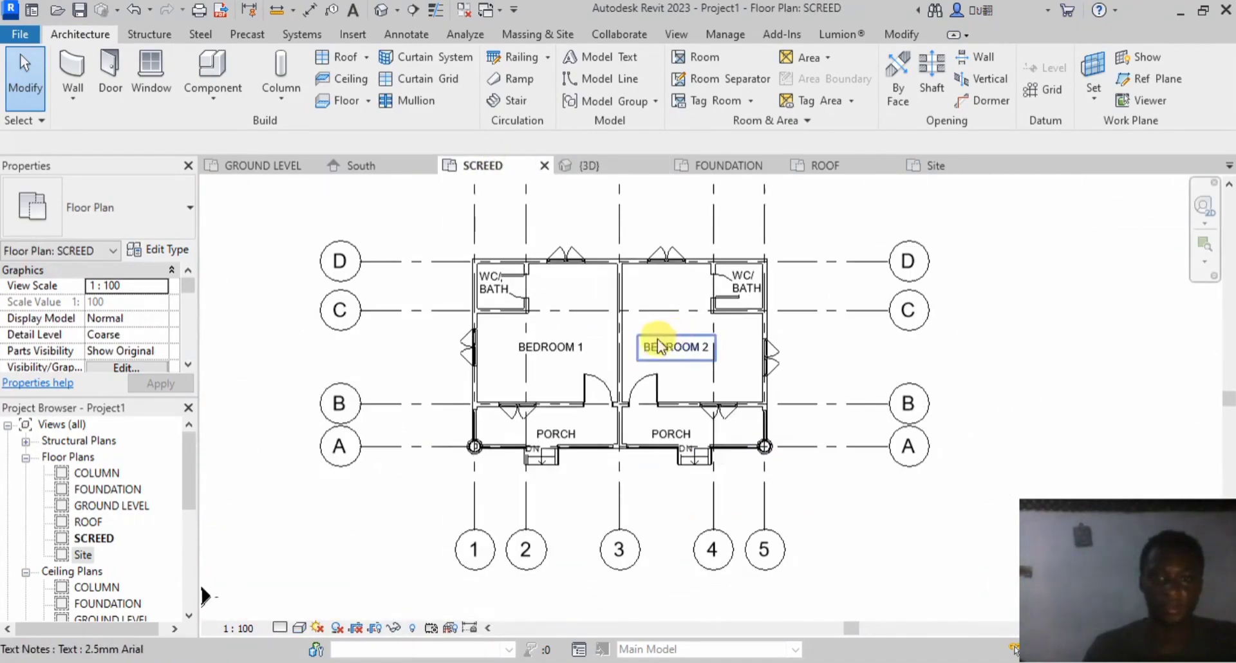
click(695, 166)
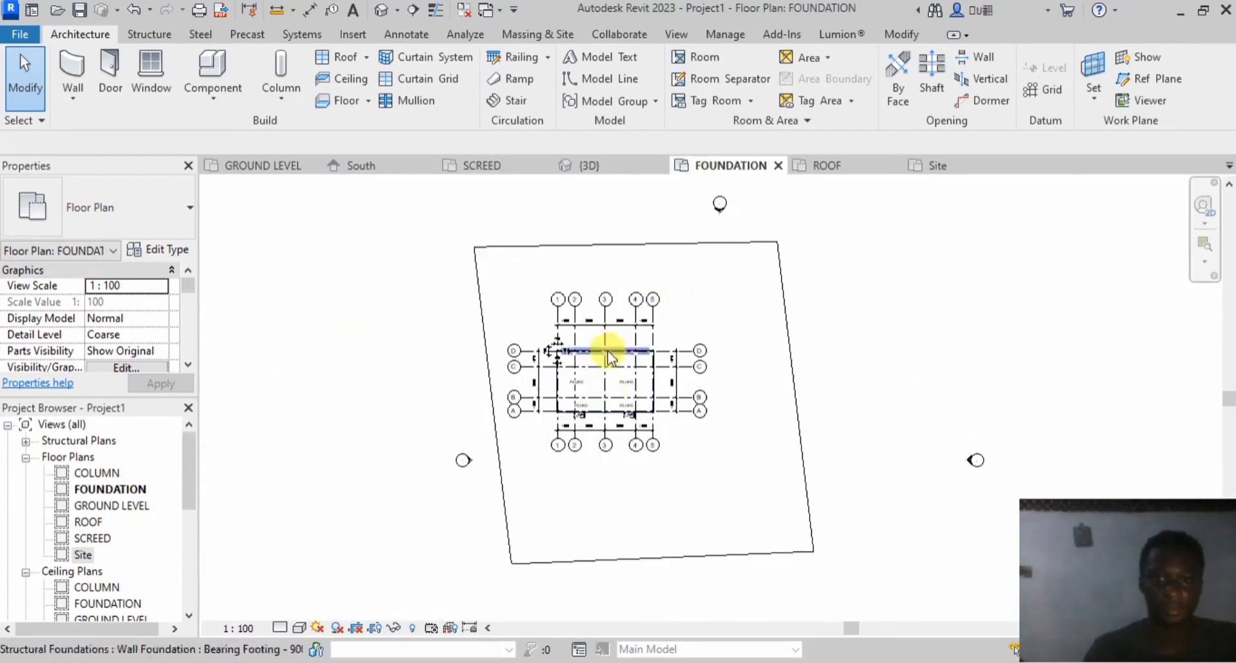
scroll(615, 360, up, 3)
scroll(619, 459, up, 3)
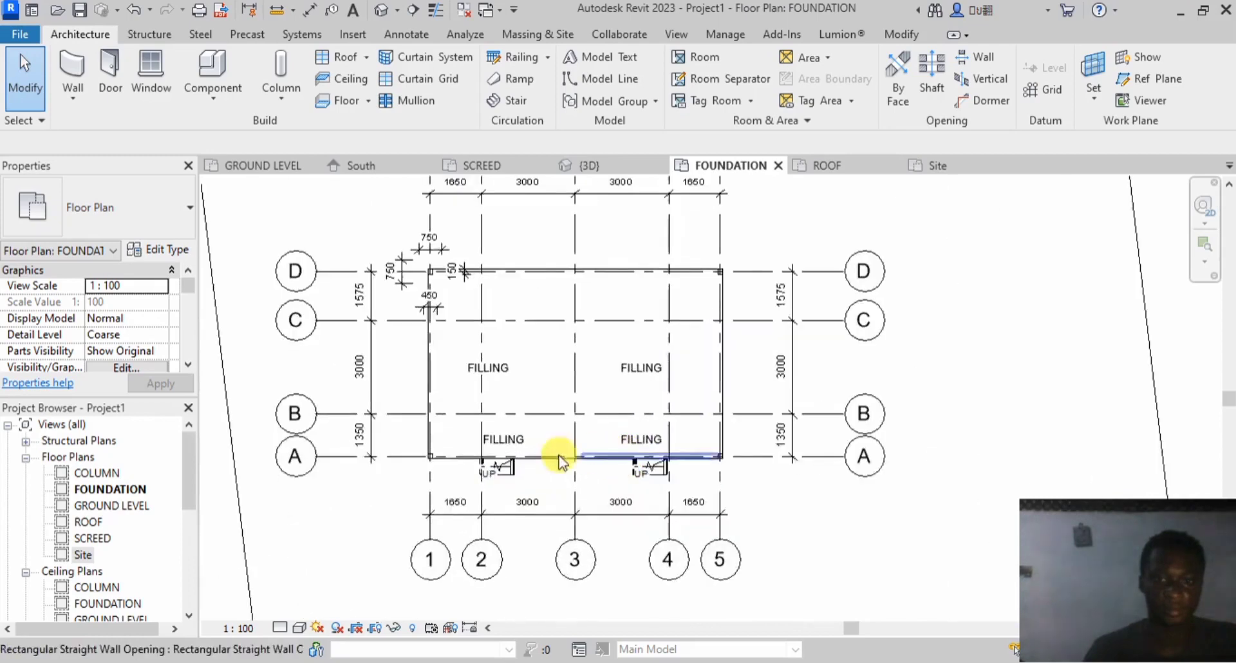
scroll(576, 380, down, 3)
scroll(570, 367, up, 2)
scroll(509, 311, up, 3)
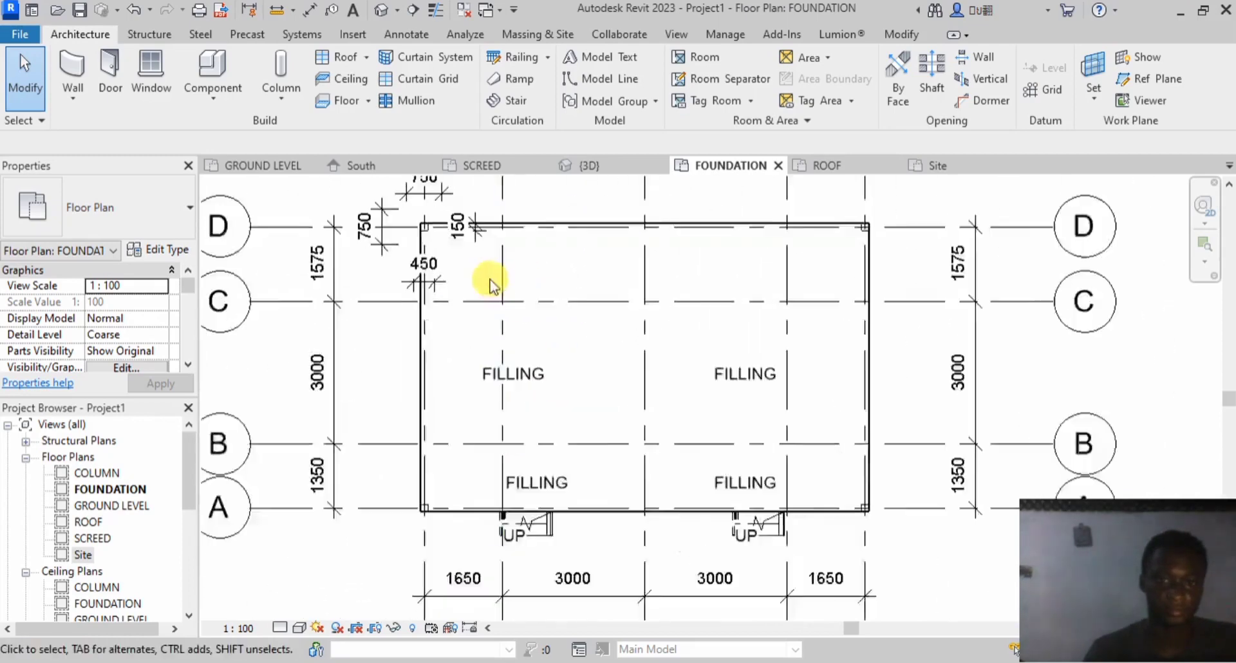
scroll(415, 347, up, 3)
scroll(455, 320, down, 4)
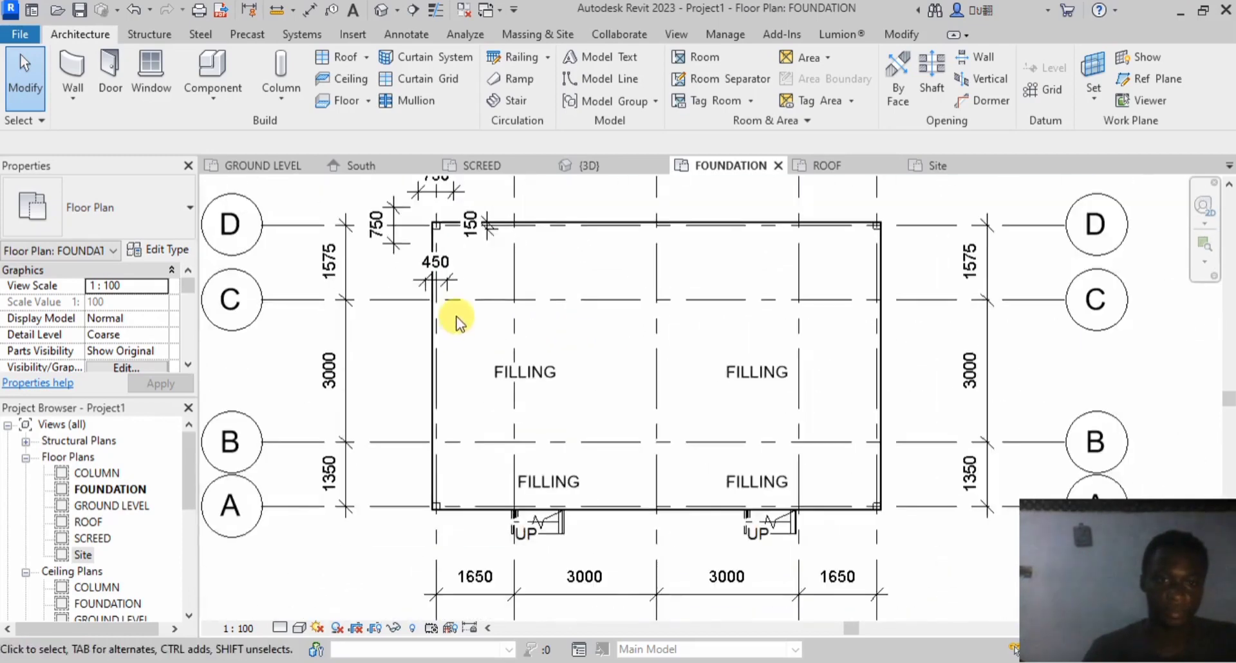
scroll(532, 273, down, 2)
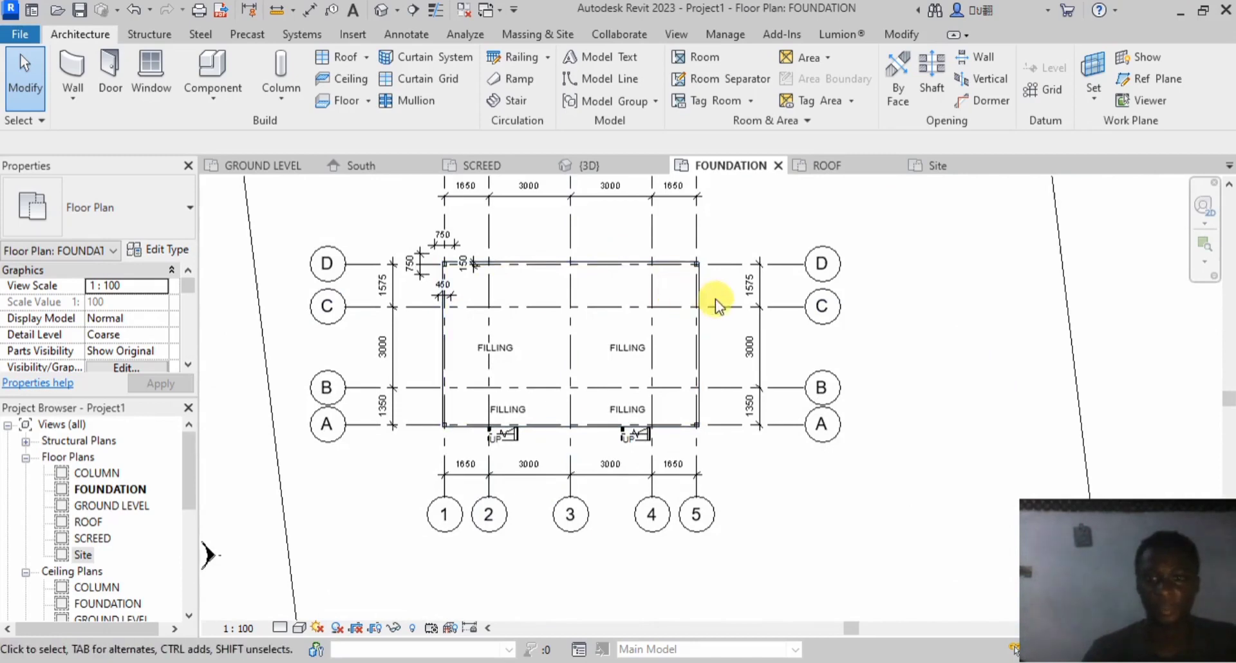
scroll(716, 299, down, 1)
Step: Hide the toposurface in the FOUNDATION plan using Hide in View > Elements
right_click(1015, 301)
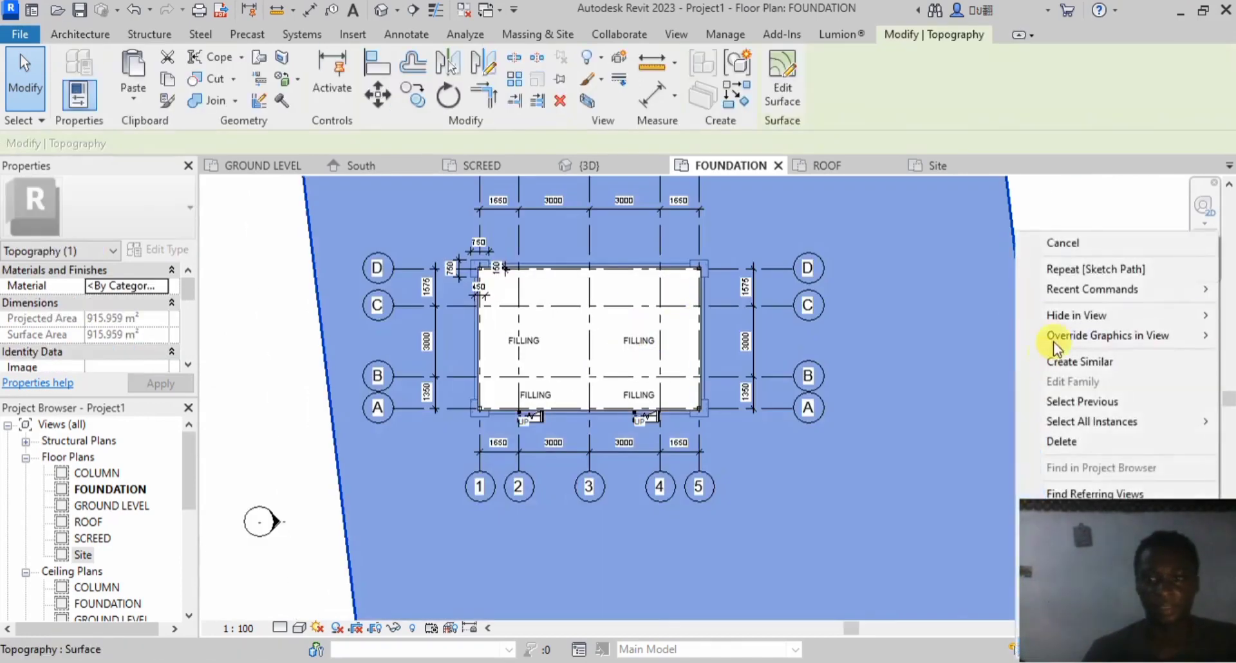
mouse_move(1065, 312)
click(971, 317)
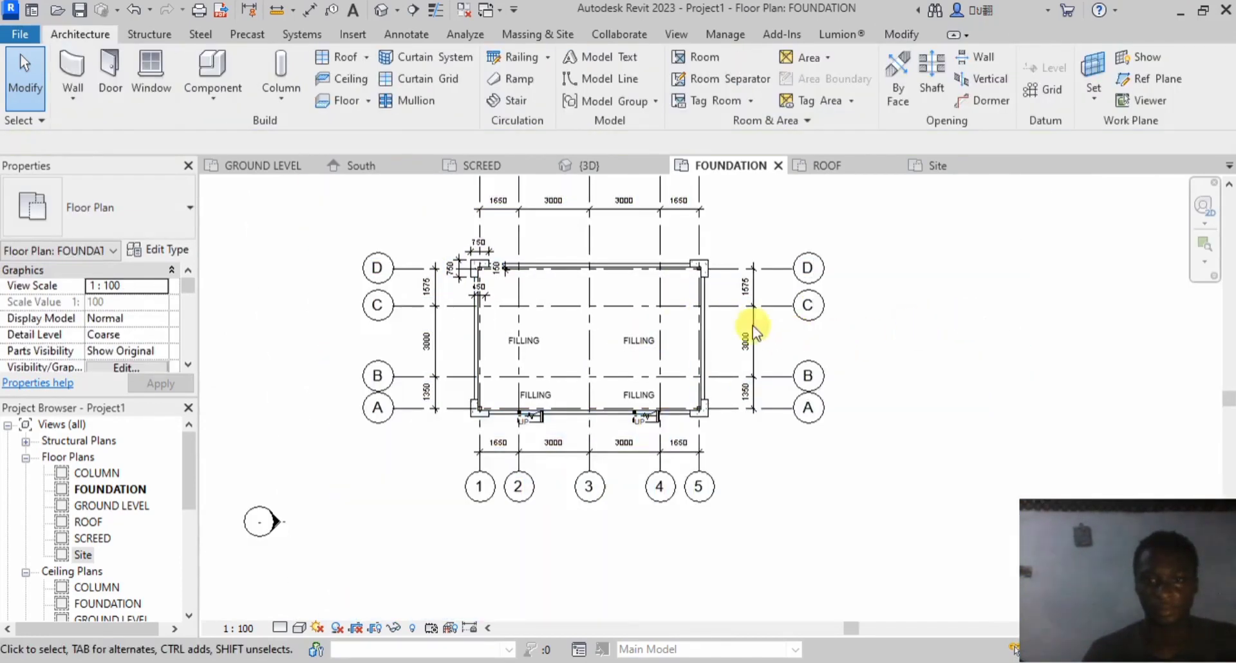
scroll(593, 293, up, 5)
scroll(552, 354, down, 3)
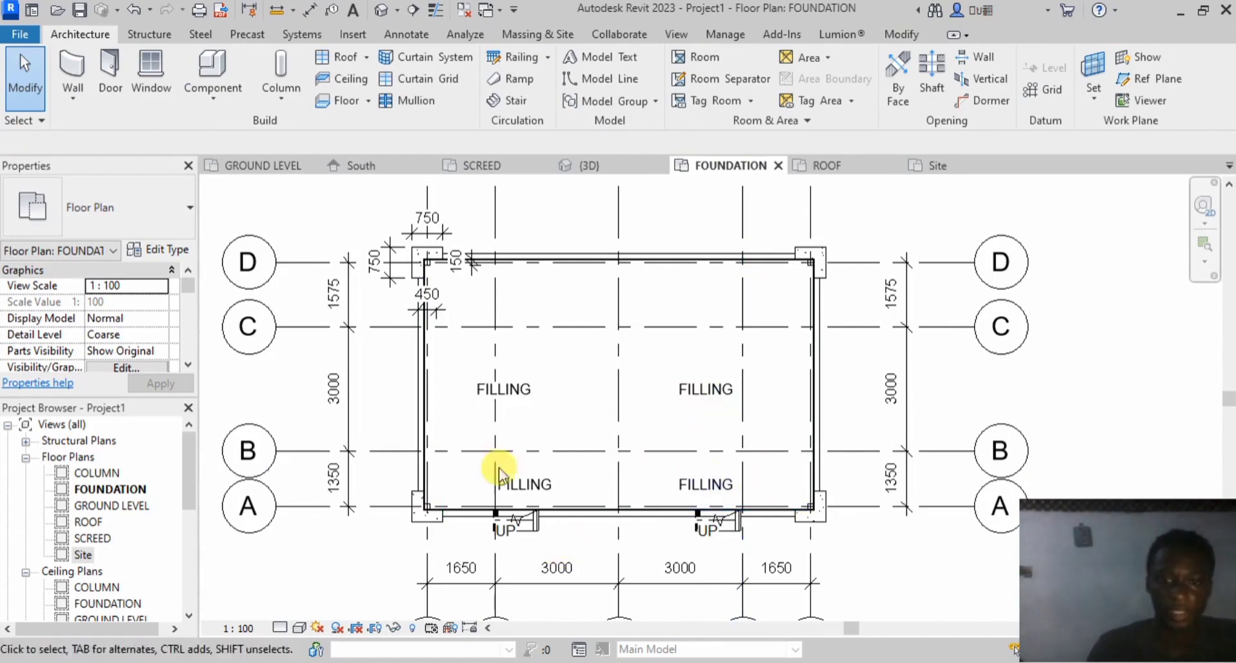
Step: Review the FOUNDATION plan's View Range settings via VR, then close the dialog
key(v)
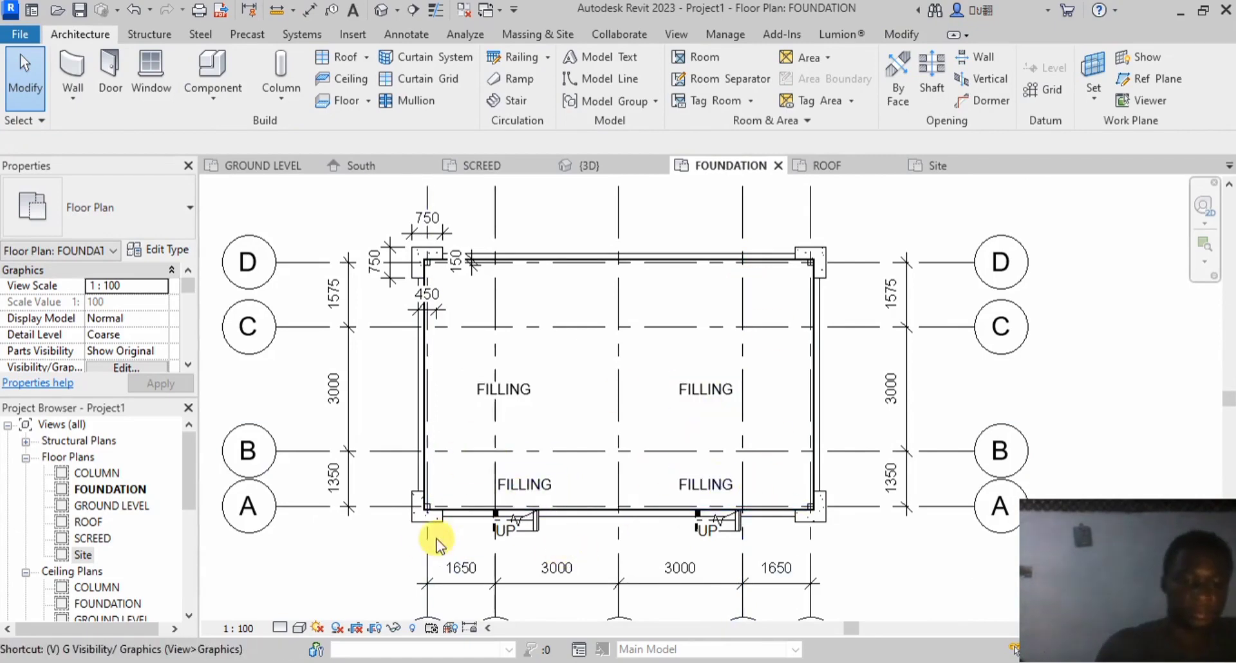
key(r)
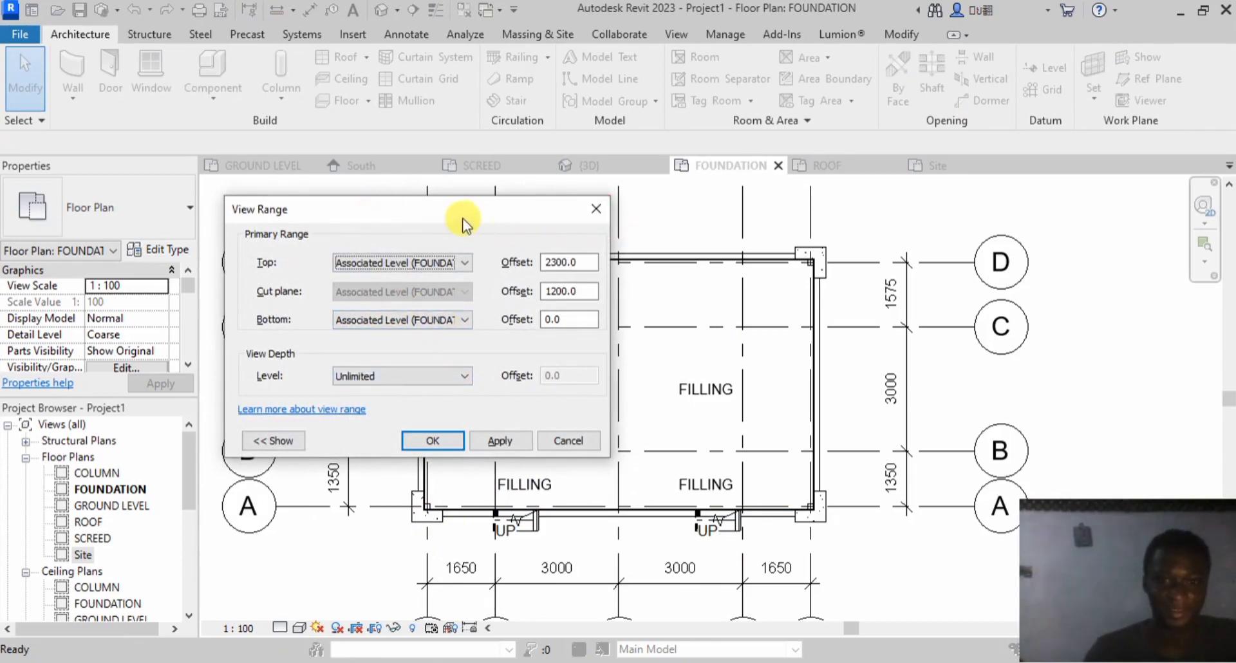
drag(463, 220, 674, 319)
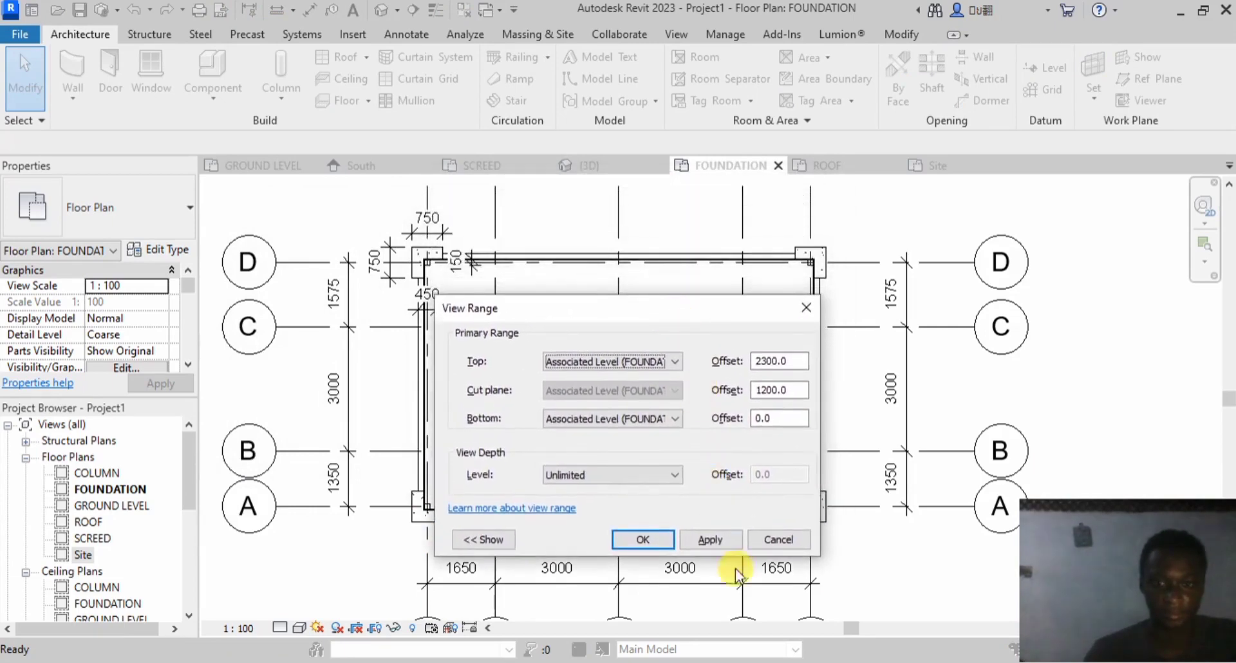
click(764, 547)
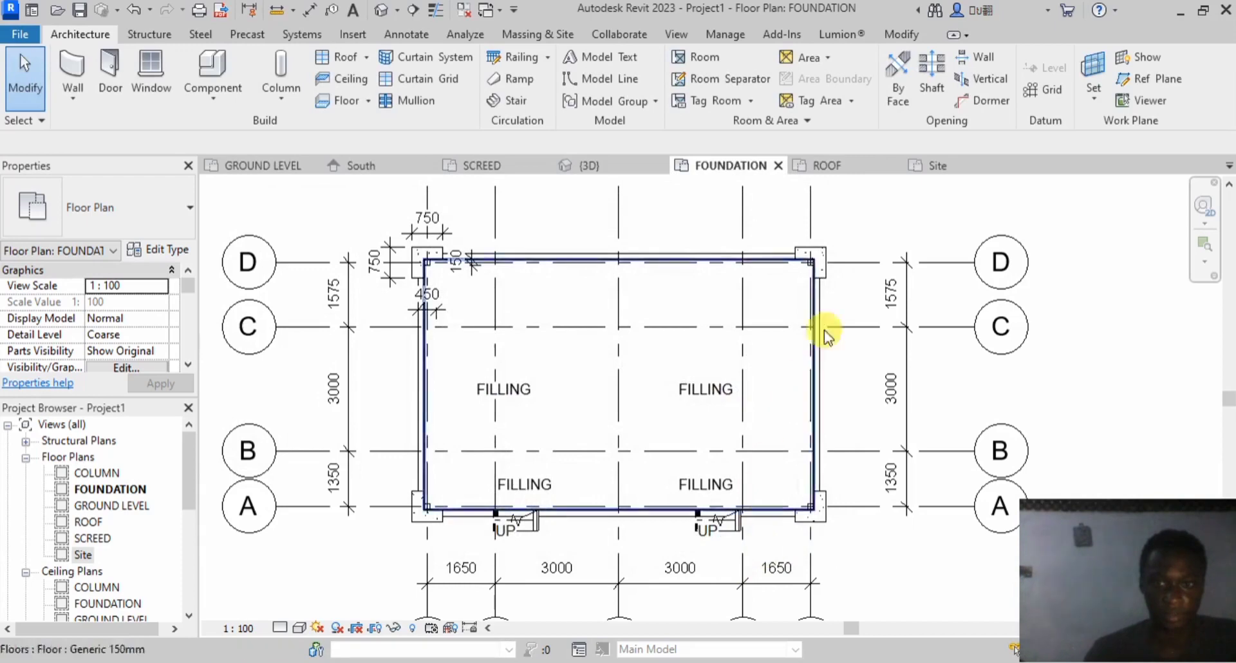
Step: Delete the site topography surface in the 3D view, then return to FOUNDATION
click(587, 167)
scroll(665, 524, down, 4)
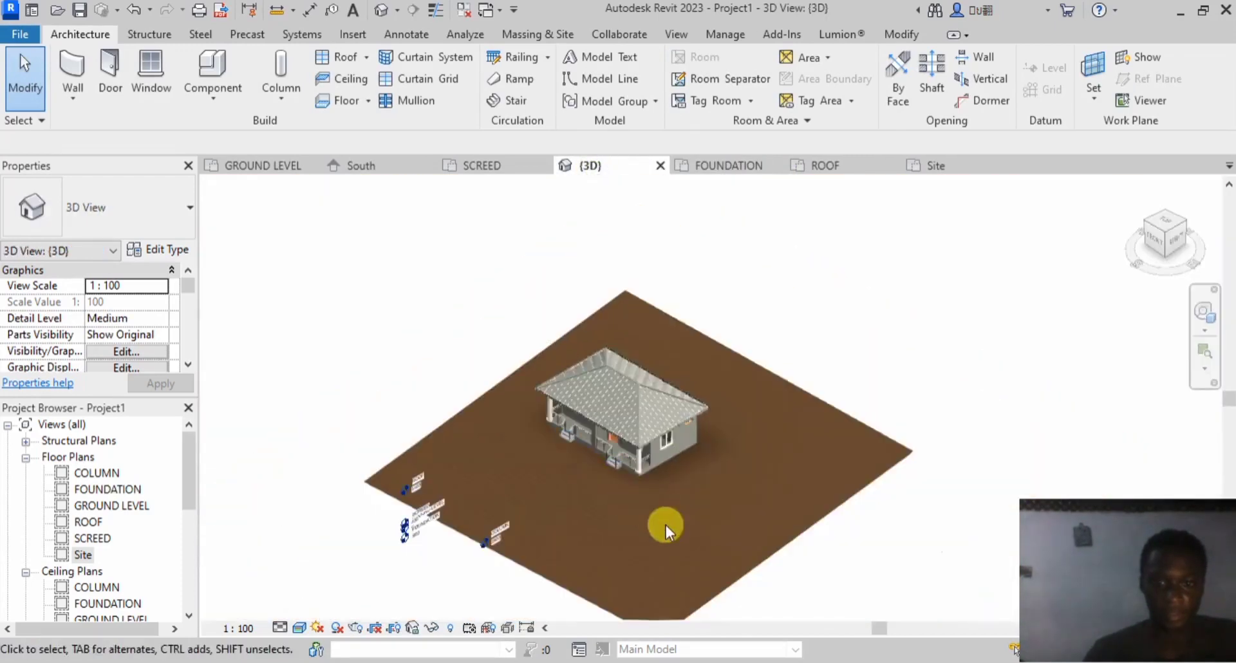
click(820, 520)
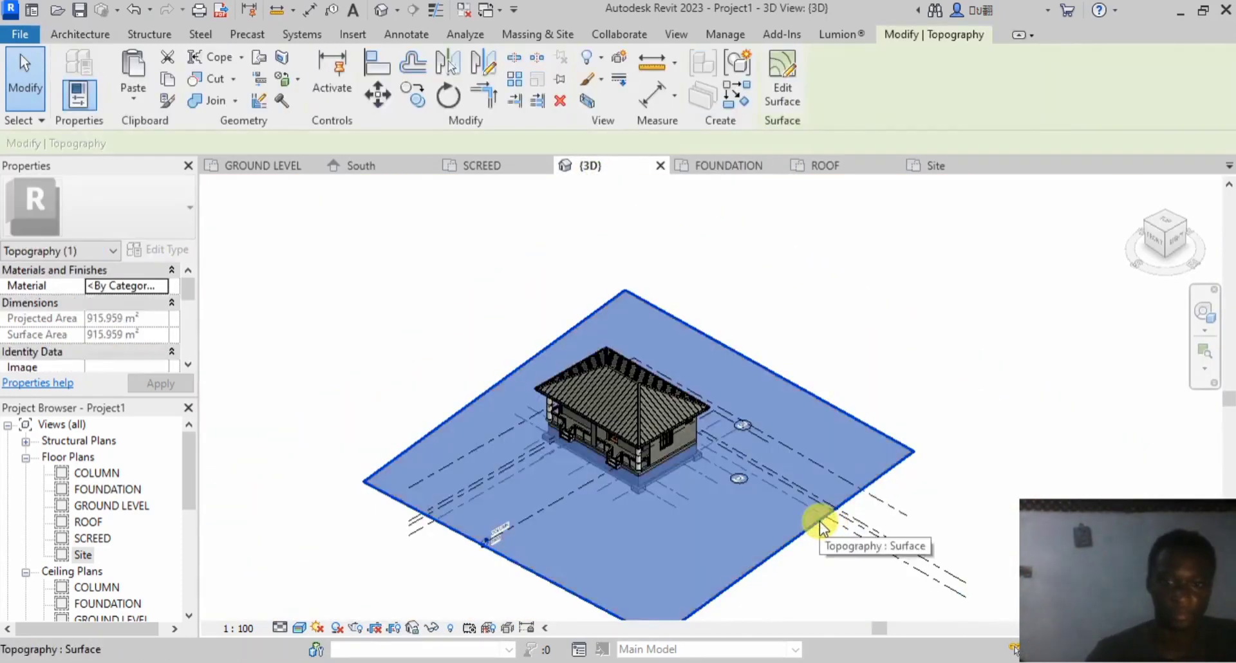
key(Delete)
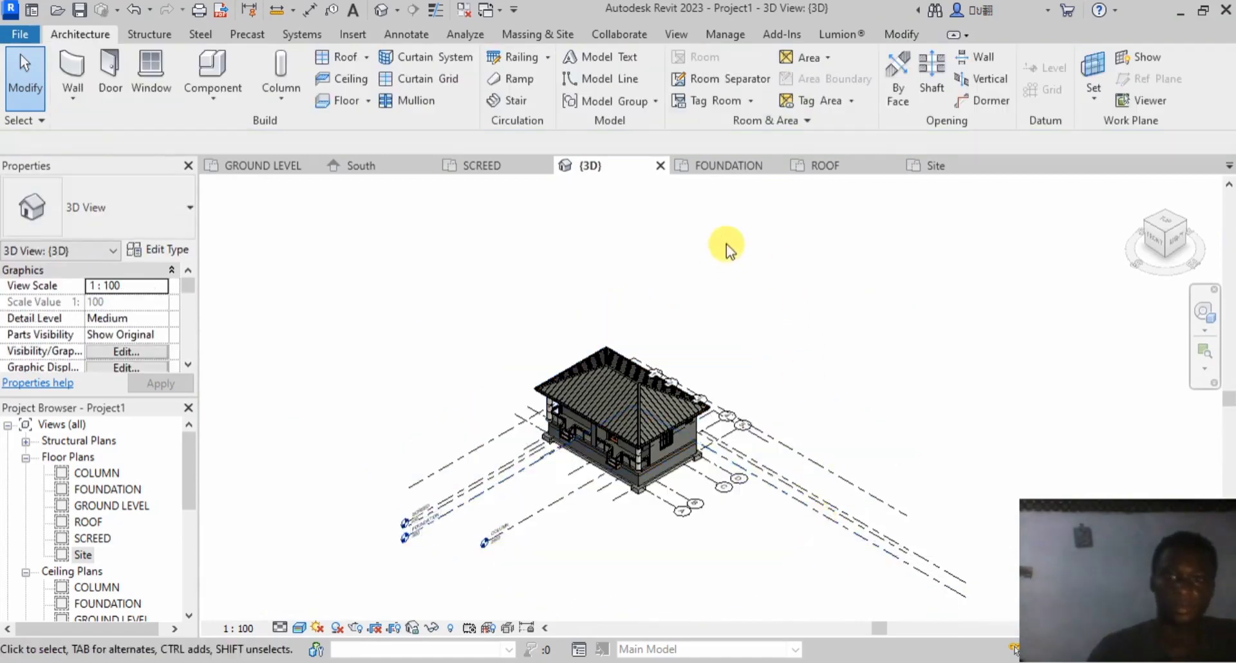
click(710, 167)
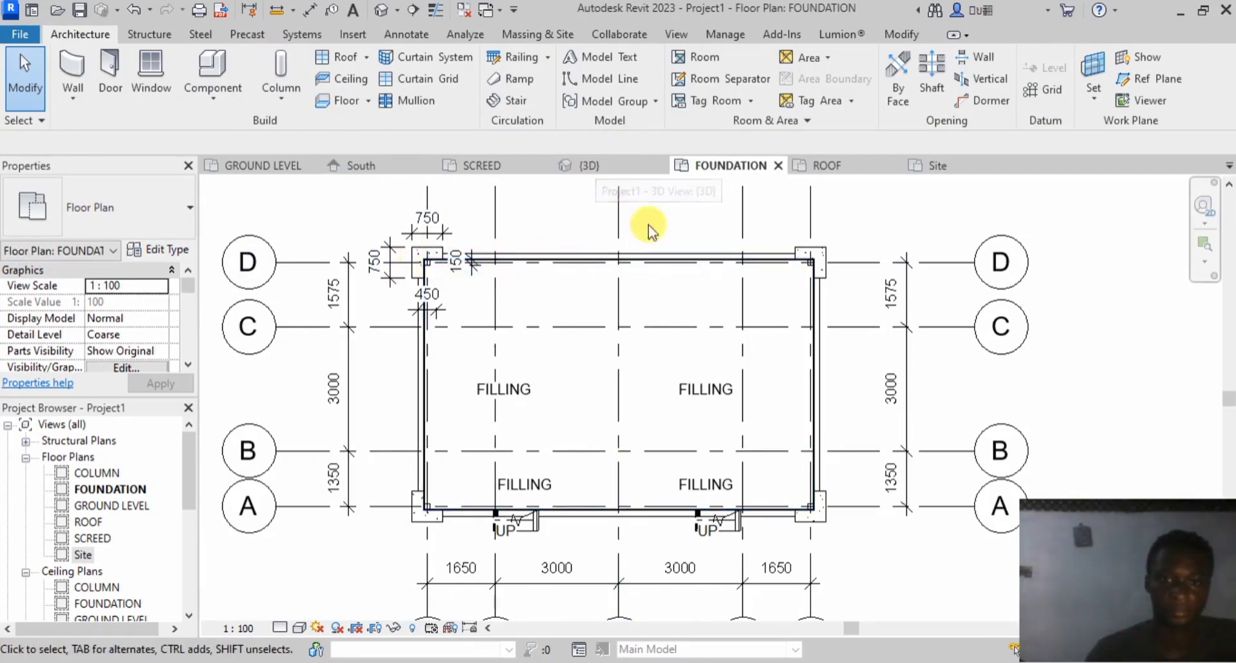
Step: Inspect the floor slab at the top-left column footing, comparing it against the 3D view
scroll(766, 267, up, 5)
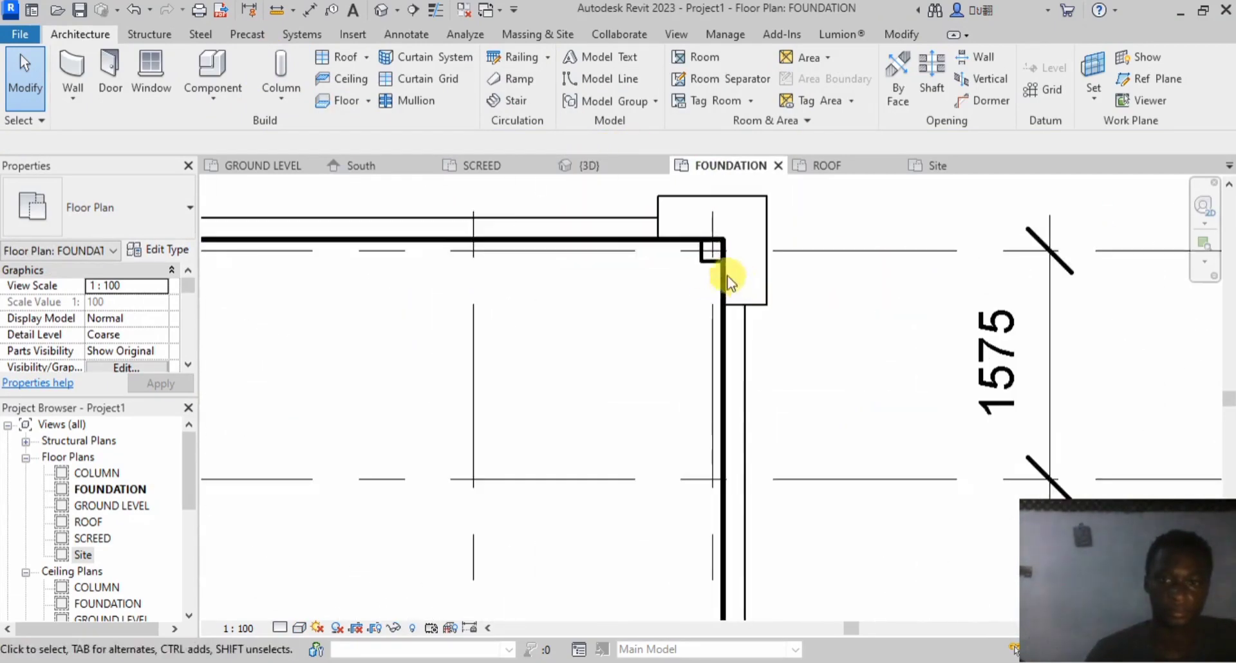
scroll(728, 280, up, 2)
click(737, 293)
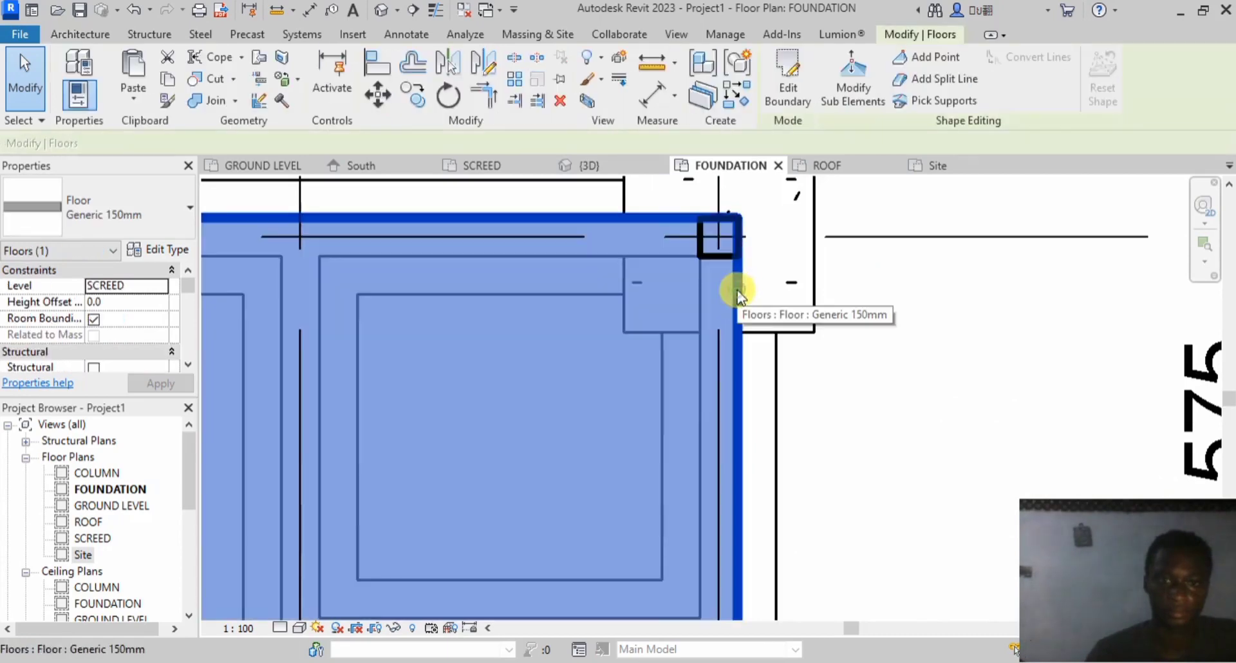
scroll(753, 289, down, 5)
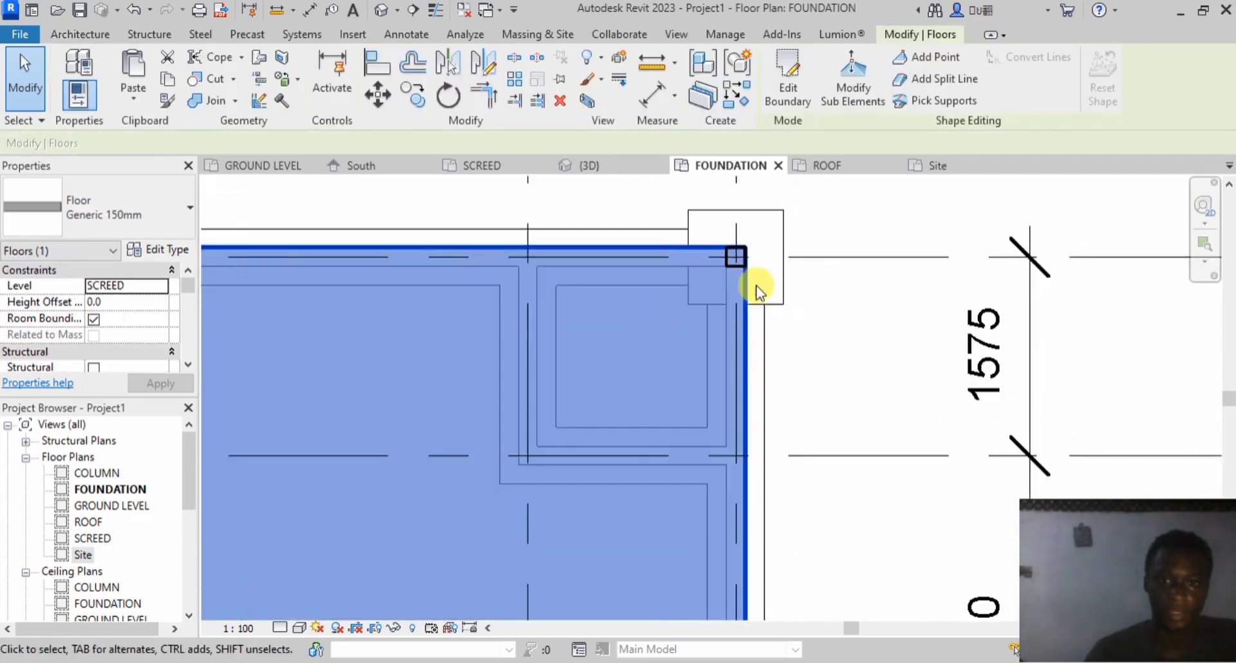
click(847, 242)
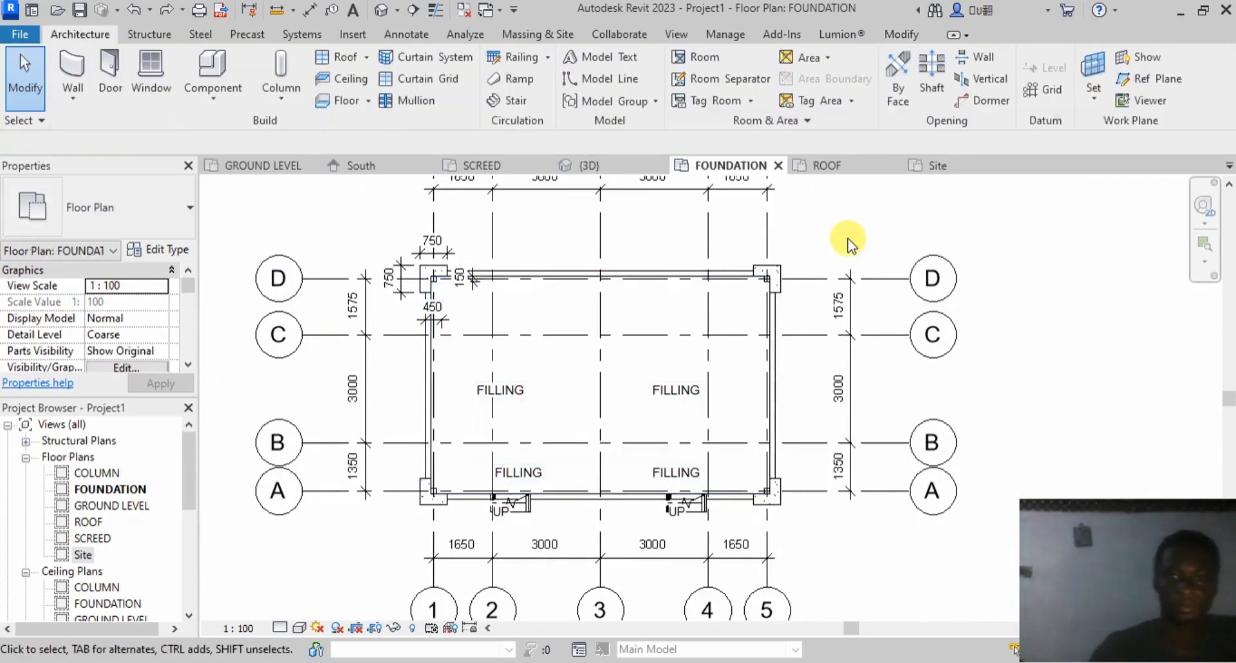
click(619, 168)
scroll(646, 384, down, 3)
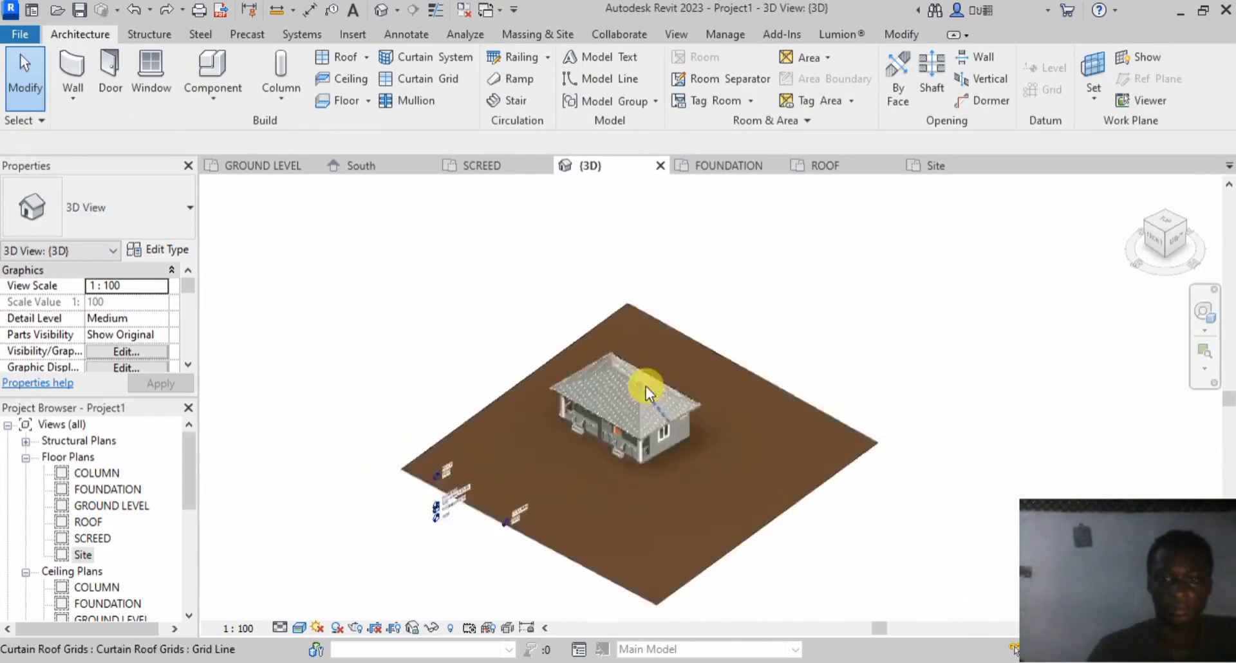
click(717, 166)
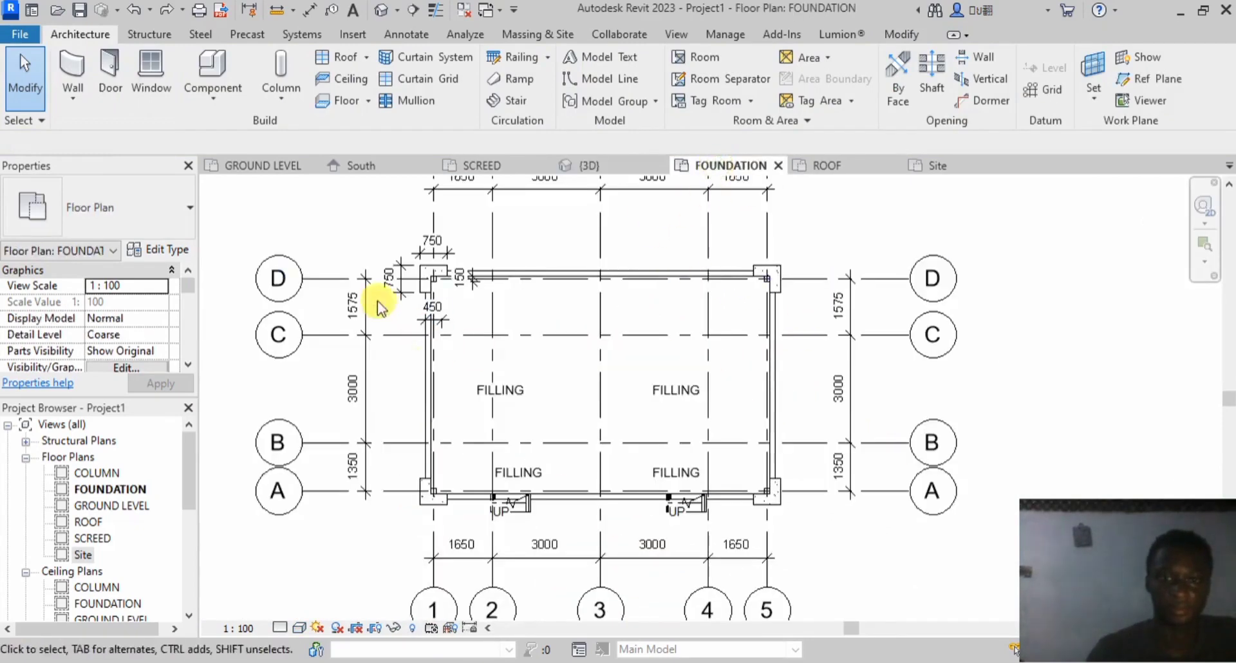
scroll(380, 300, up, 2)
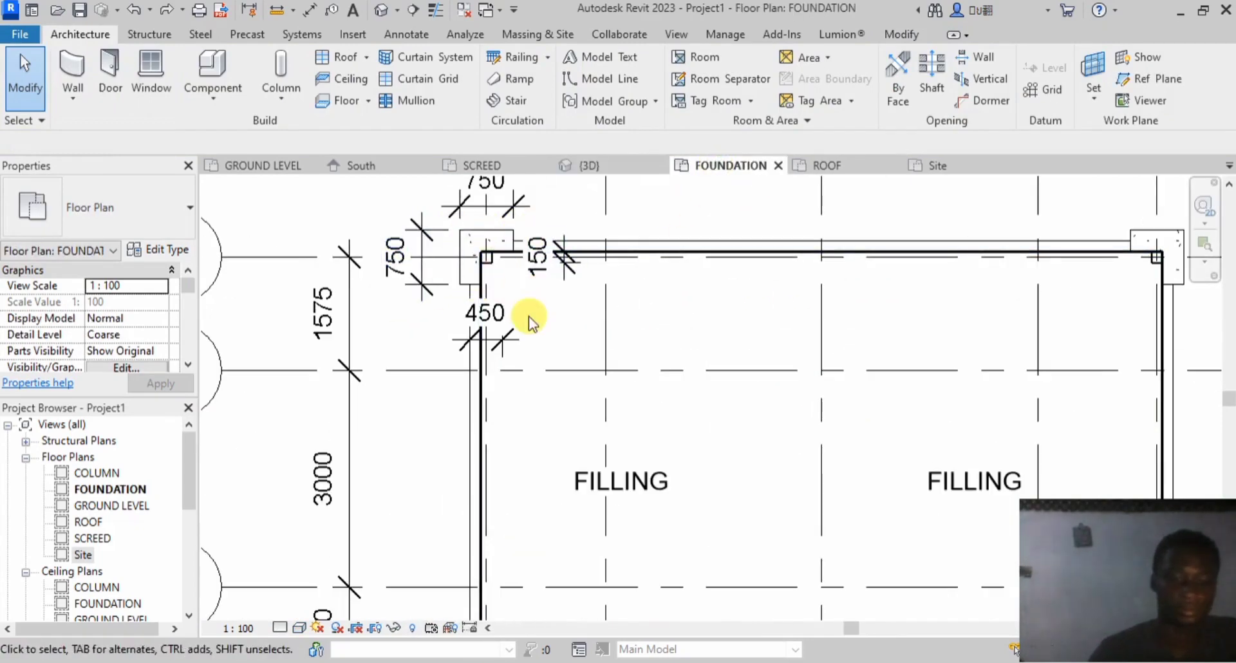
Step: Set the View Range cut plane offset to 1000 via VR and zoom out to the porch
key(v)
key(r)
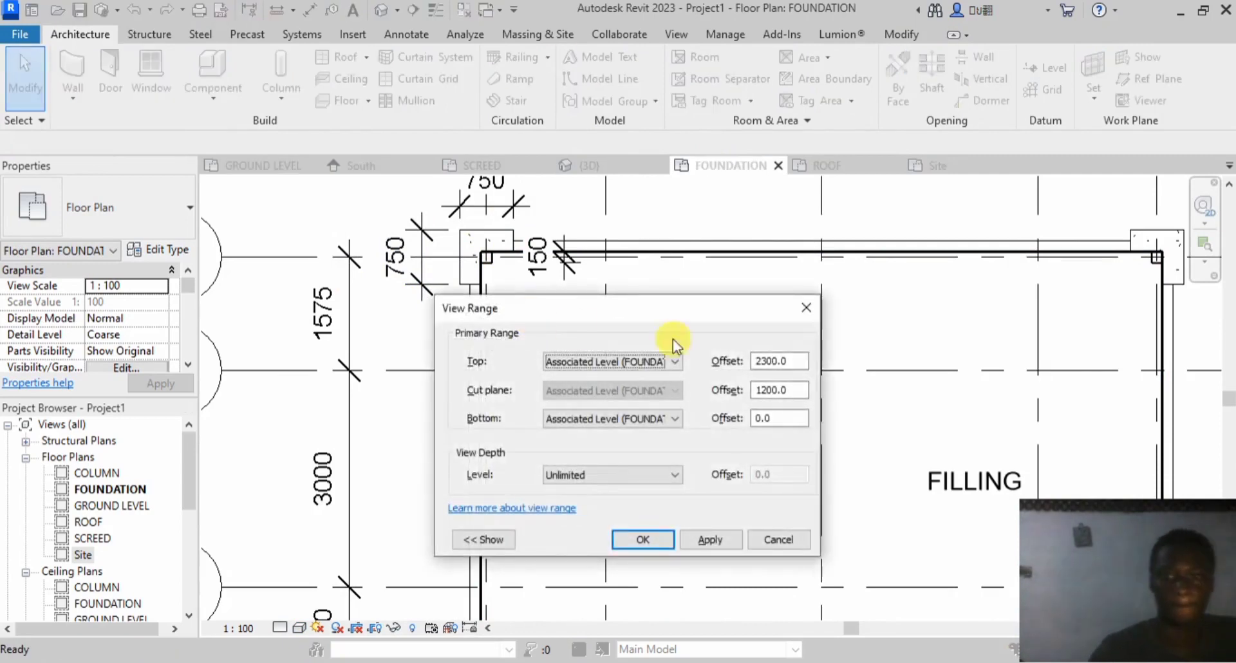
click(795, 390)
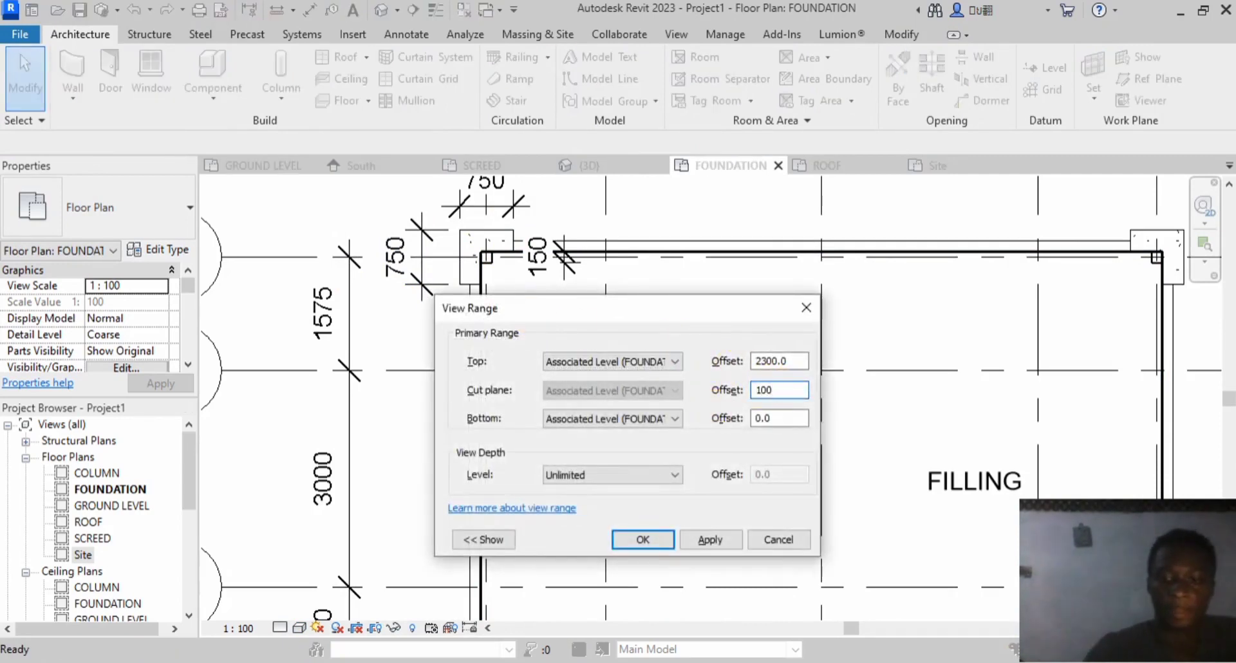
click(644, 539)
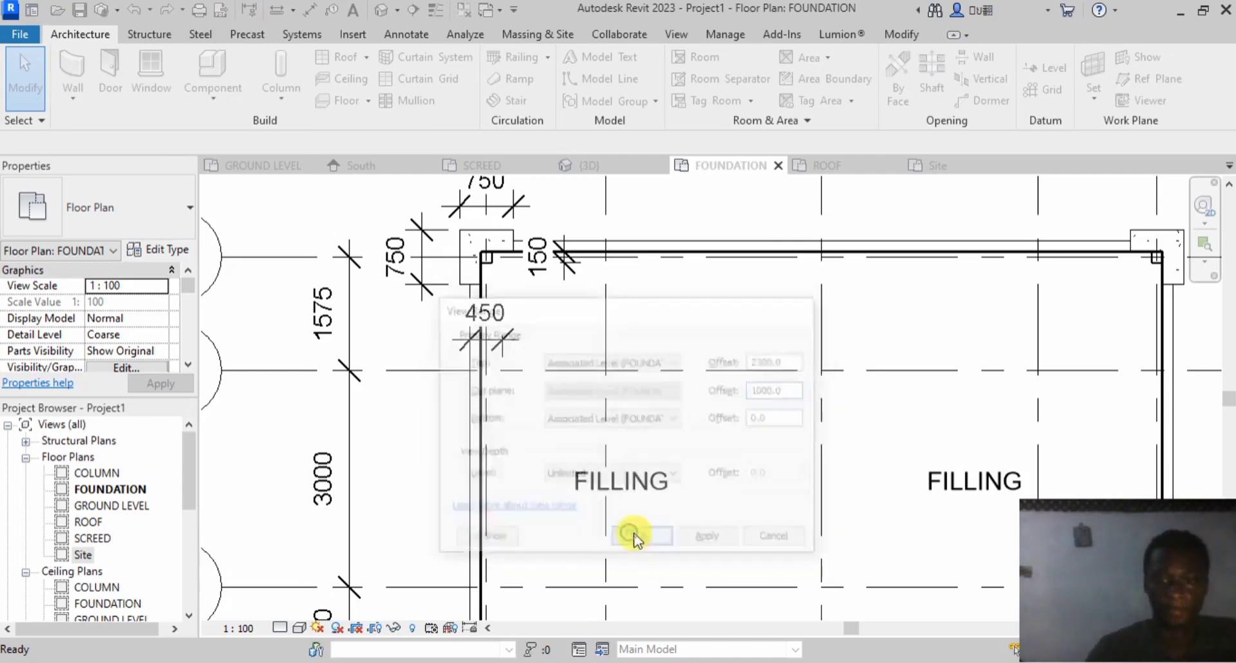
scroll(591, 337, down, 2)
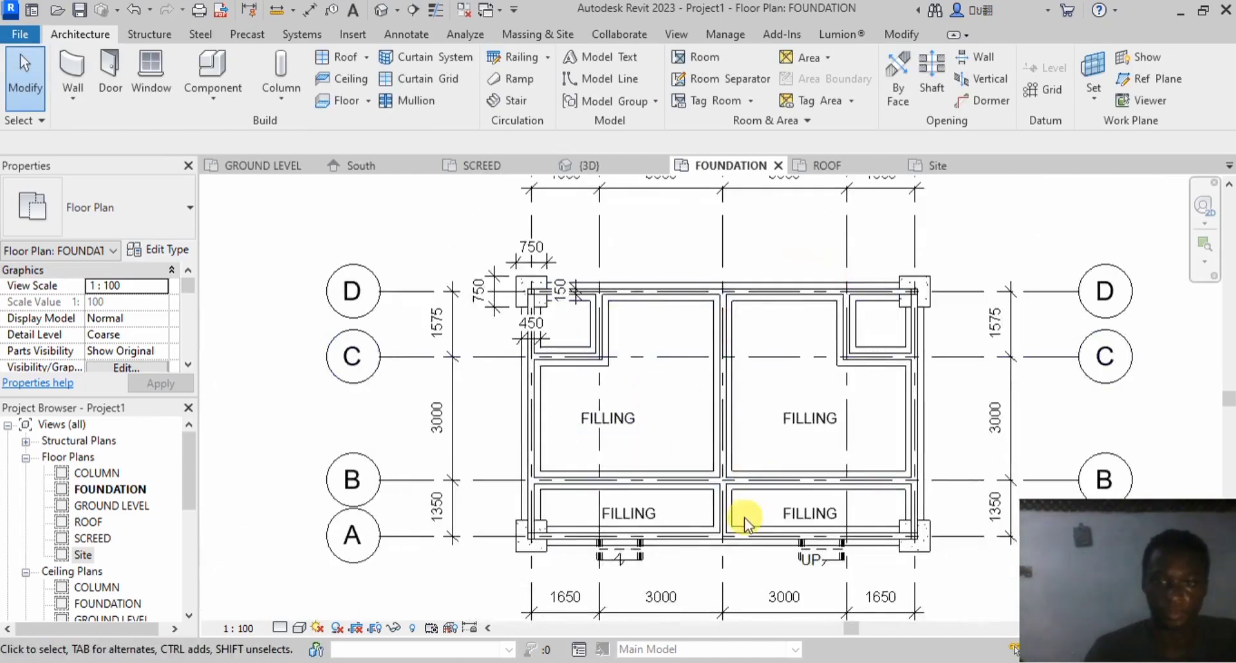
scroll(704, 428, down, 1)
scroll(678, 491, down, 2)
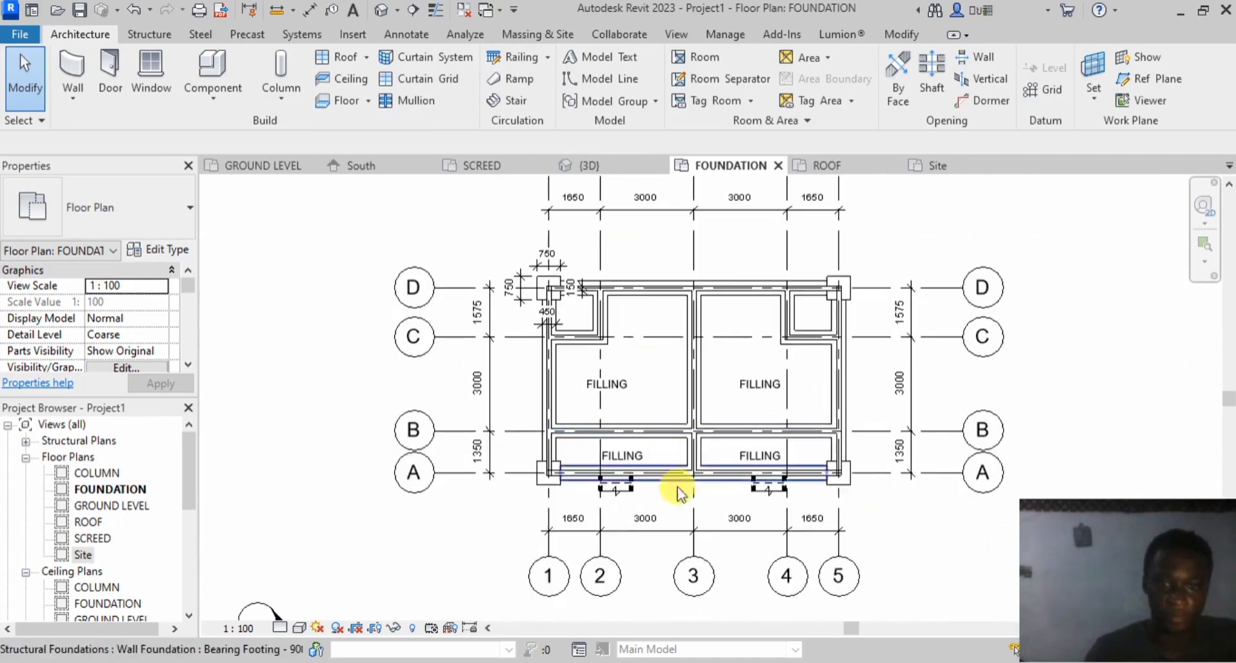
scroll(615, 488, up, 1)
scroll(615, 488, up, 5)
scroll(542, 519, down, 3)
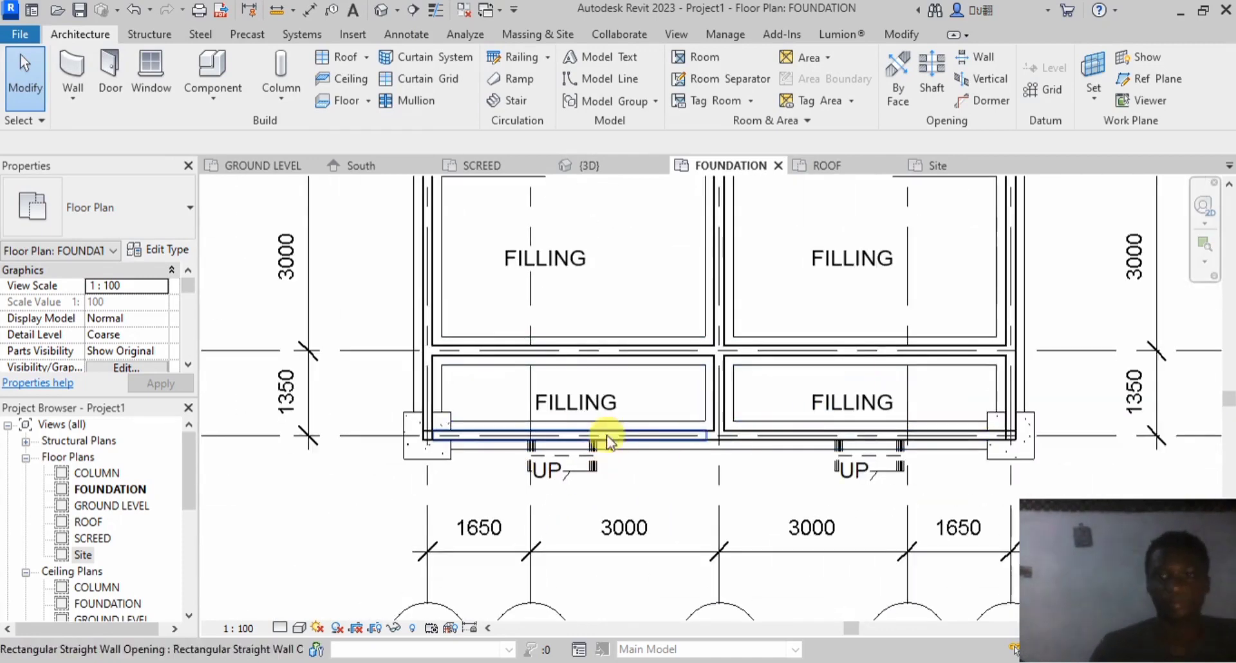
Step: Hide the left porch stair and the elements along the left front wall in the FOUNDATION plan
click(859, 473)
right_click(859, 473)
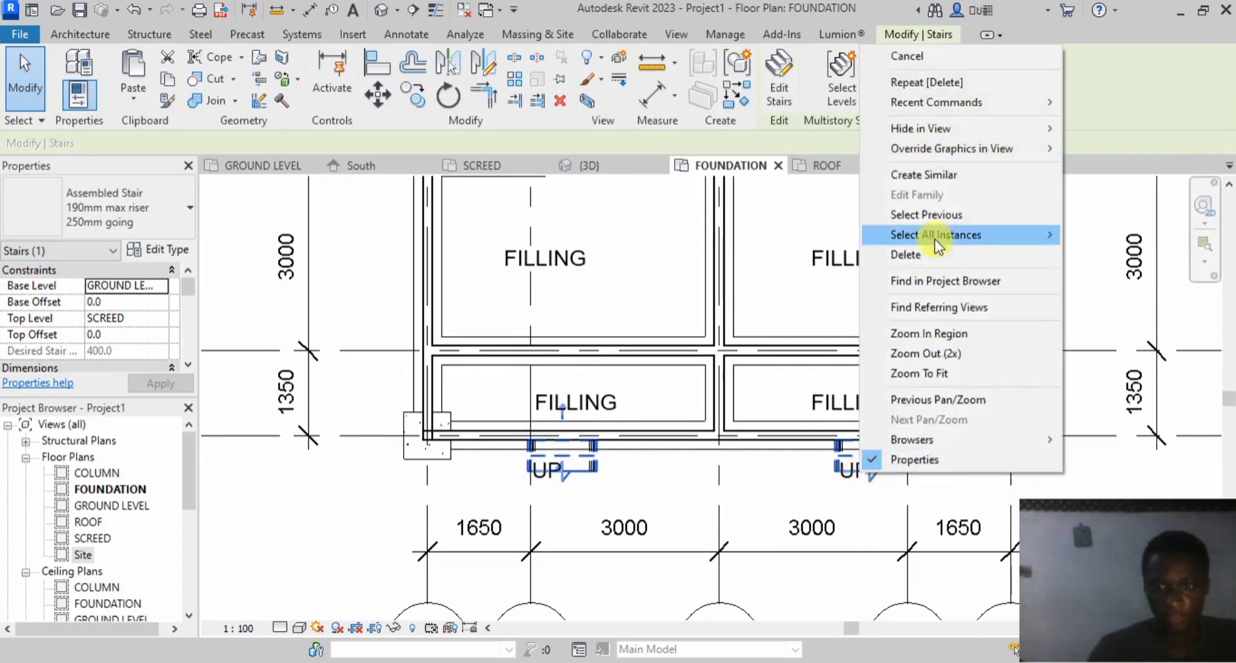
mouse_move(949, 237)
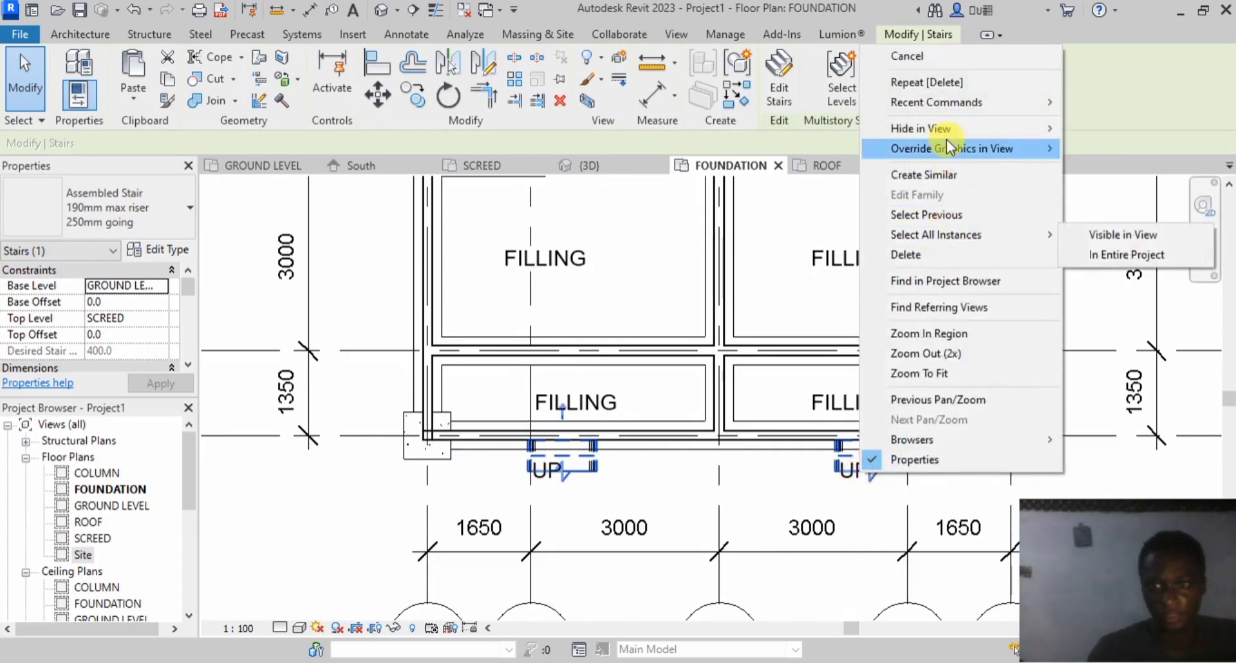
mouse_move(1055, 128)
click(1111, 129)
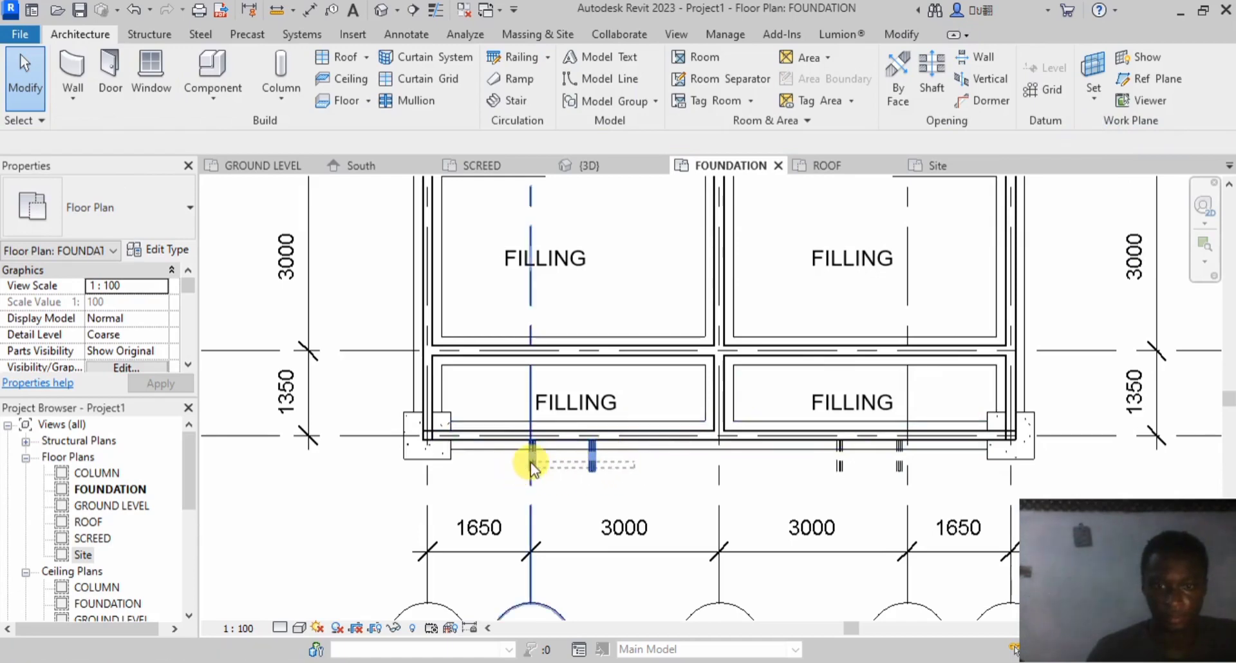
mouse_move(530, 462)
mouse_down()
mouse_move(538, 455)
mouse_move(525, 450)
mouse_up()
right_click(581, 447)
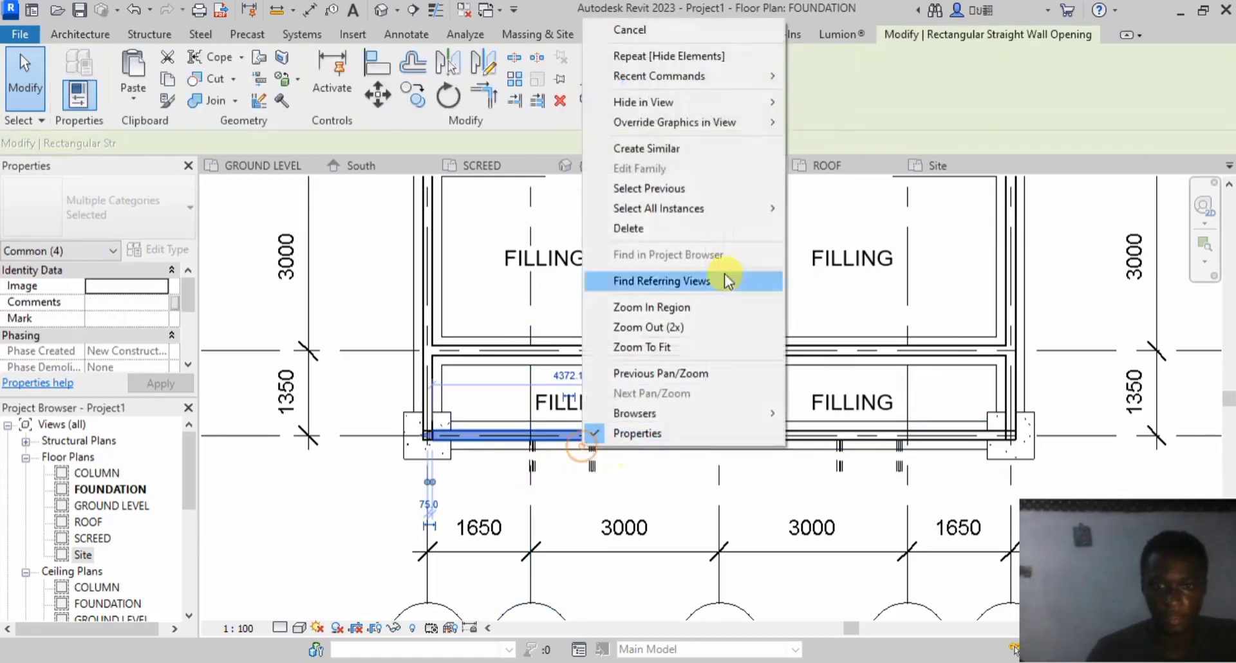
mouse_move(708, 103)
click(812, 106)
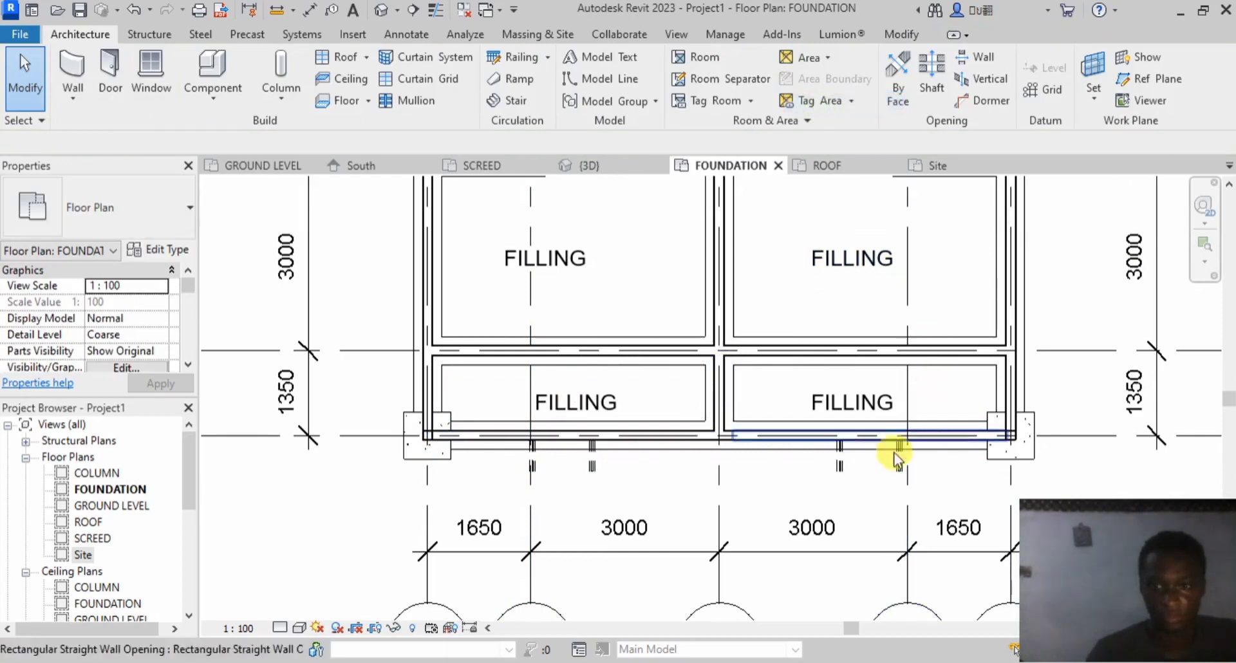
Step: Hide two glass-panel railing pieces at the front in this view
click(837, 470)
right_click(837, 470)
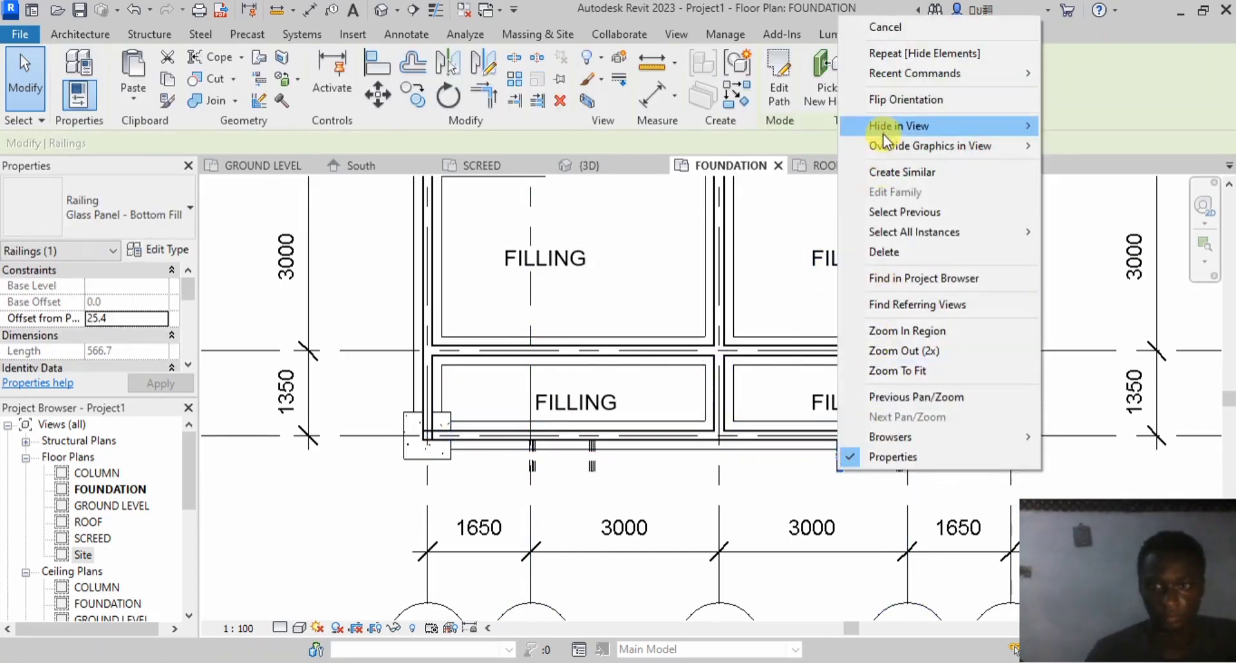
mouse_move(1023, 126)
click(1060, 129)
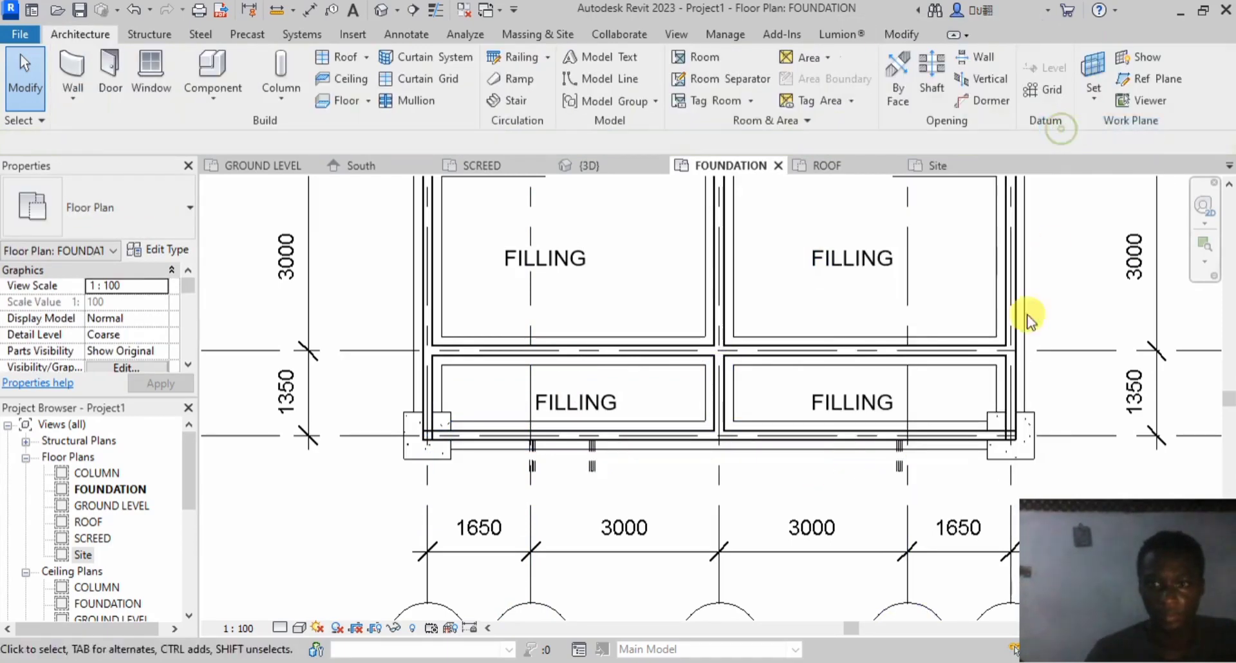
click(885, 466)
right_click(898, 461)
click(1136, 120)
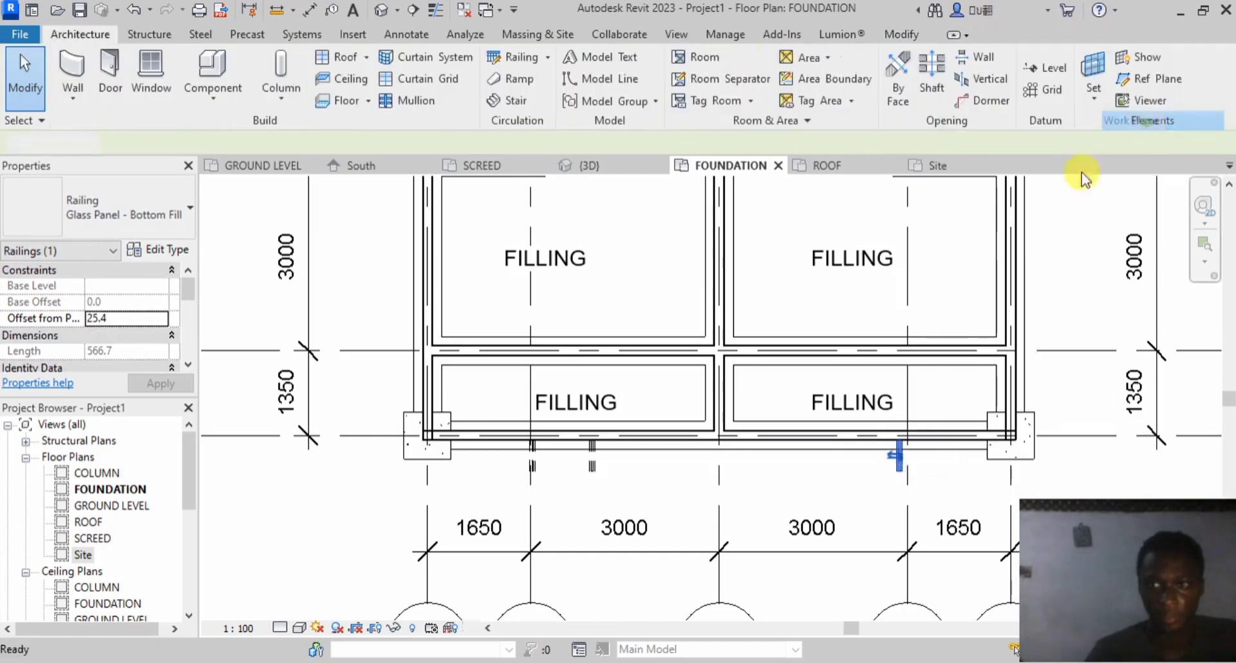
Step: Hide the left-front railing piece and the last stray glass railing below the front wall
click(602, 470)
right_click(597, 471)
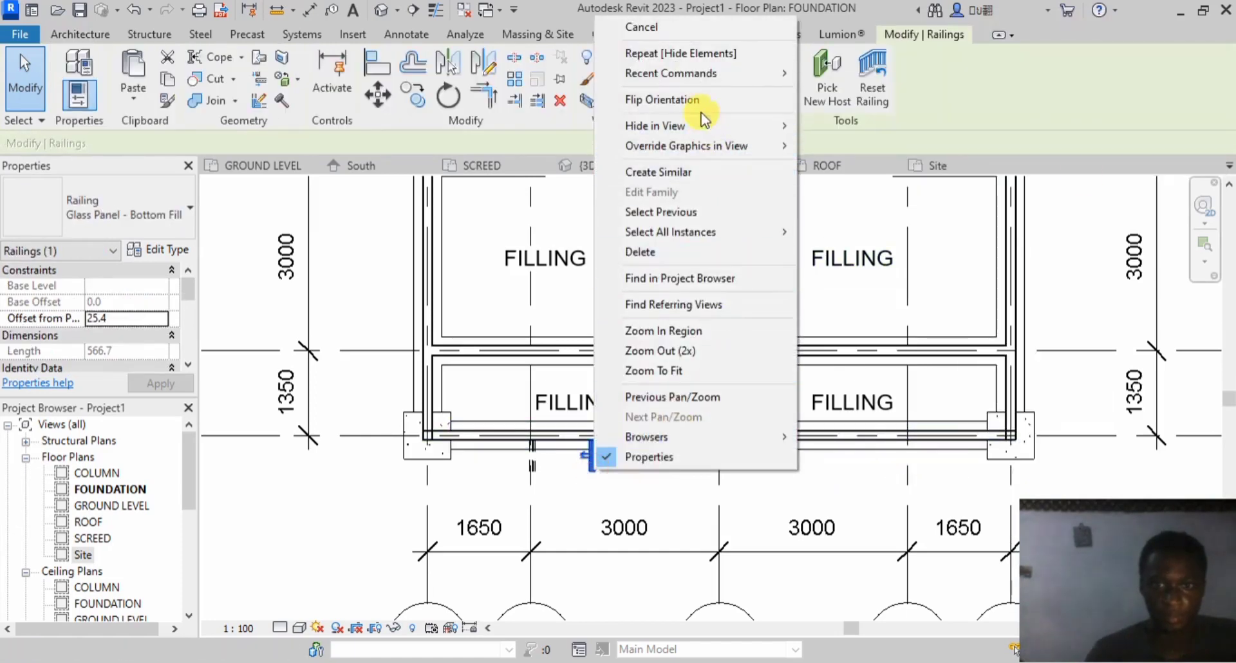
mouse_move(704, 125)
click(810, 123)
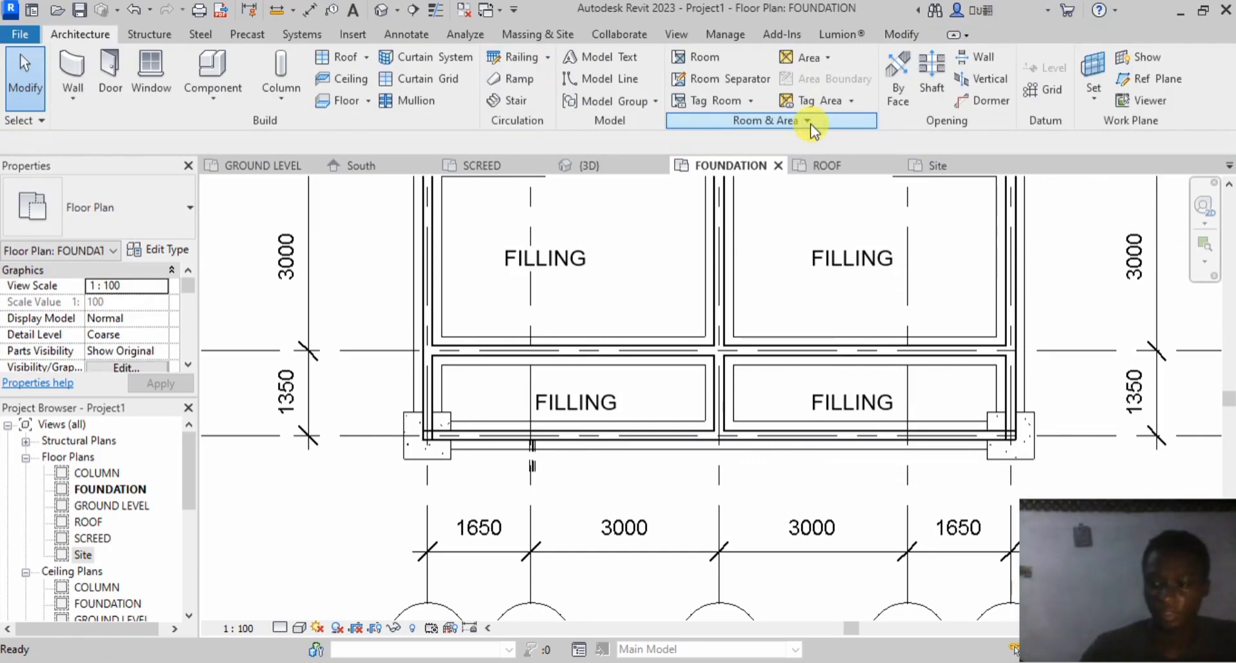
scroll(532, 473, up, 3)
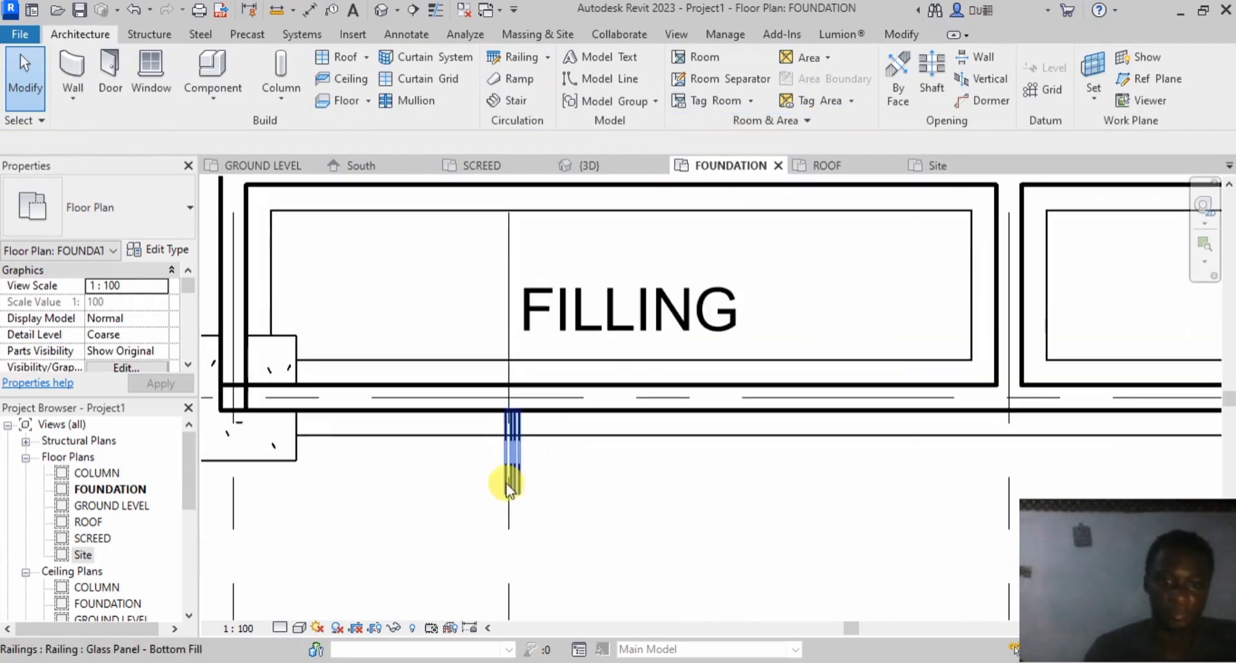
right_click(515, 479)
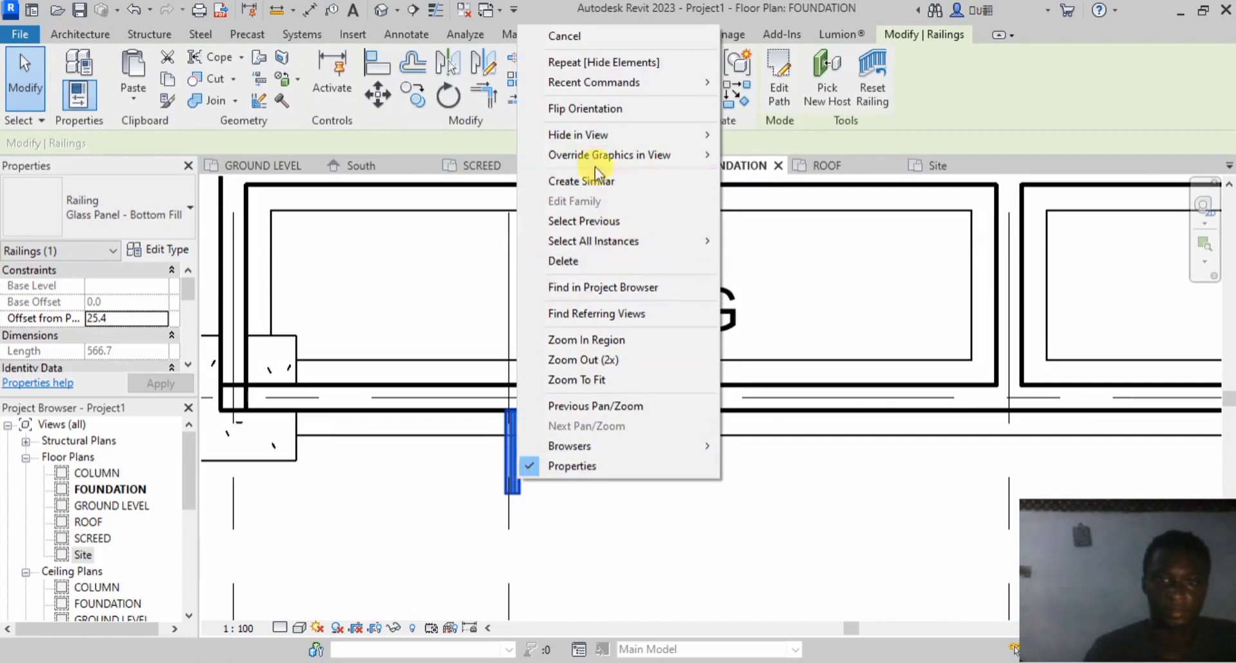
click(765, 134)
scroll(662, 412, down, 5)
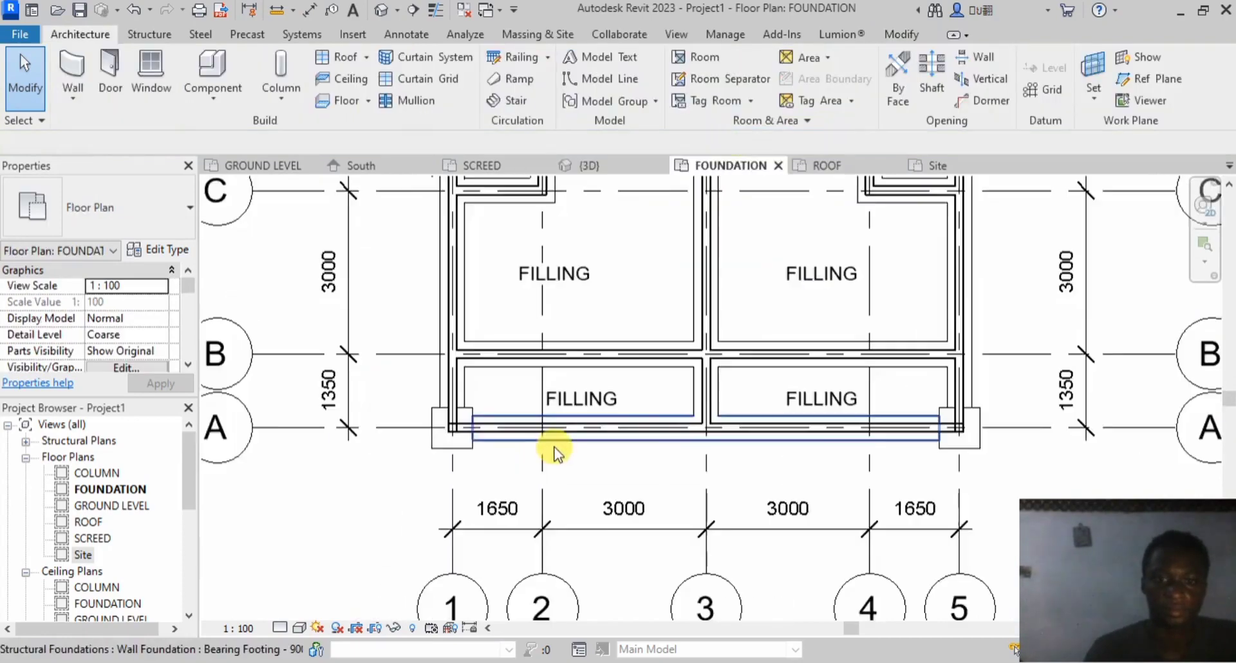
scroll(432, 387, up, 6)
scroll(433, 388, up, 2)
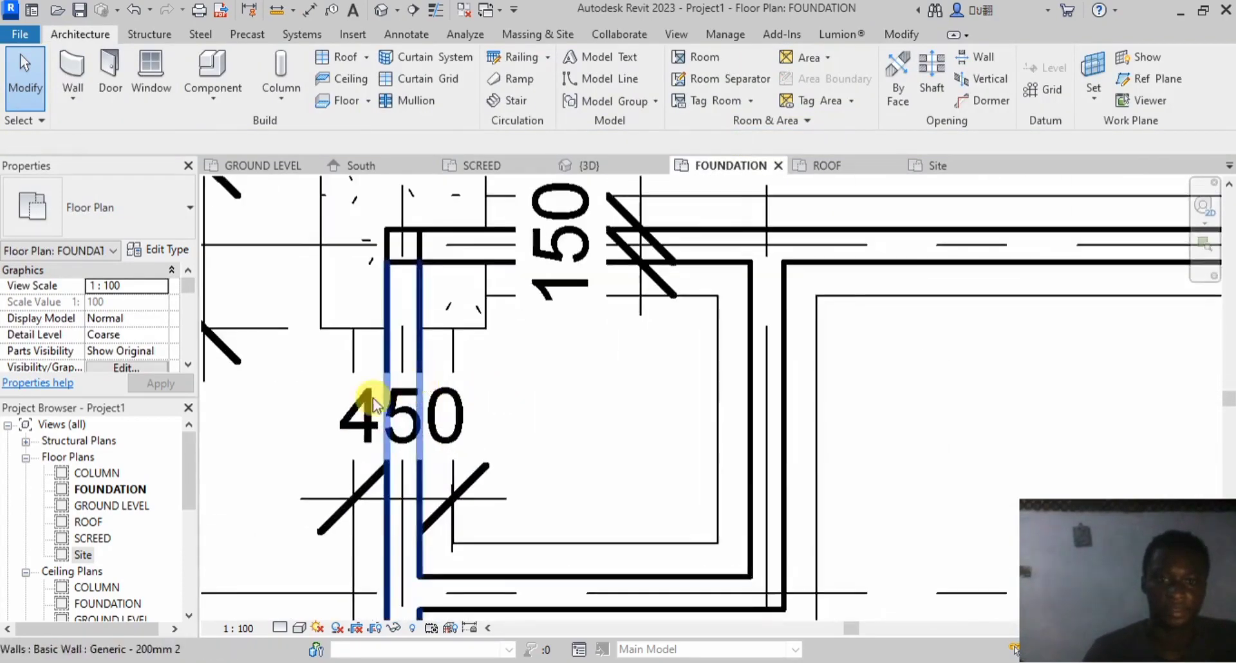
scroll(528, 305, down, 6)
scroll(468, 308, down, 2)
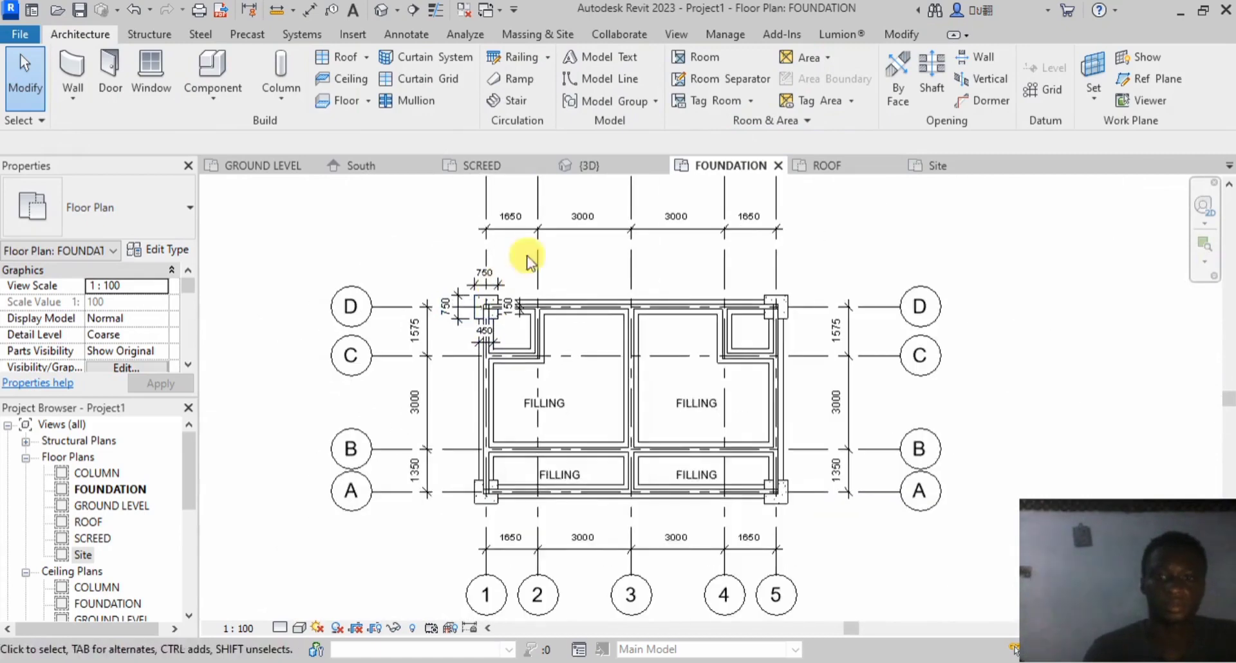
Step: Switch to the {3D} view and zoom to show the hipped-roof house on its toposurface
click(589, 164)
scroll(642, 374, up, 5)
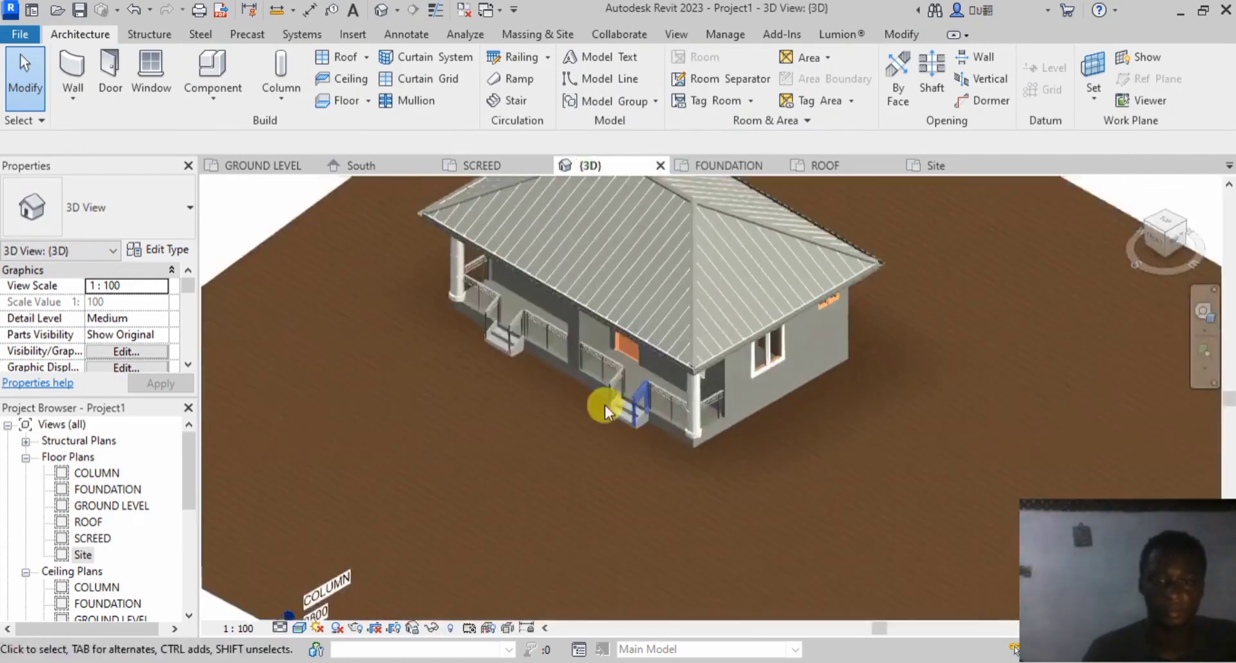
scroll(670, 499, up, 2)
scroll(665, 496, down, 4)
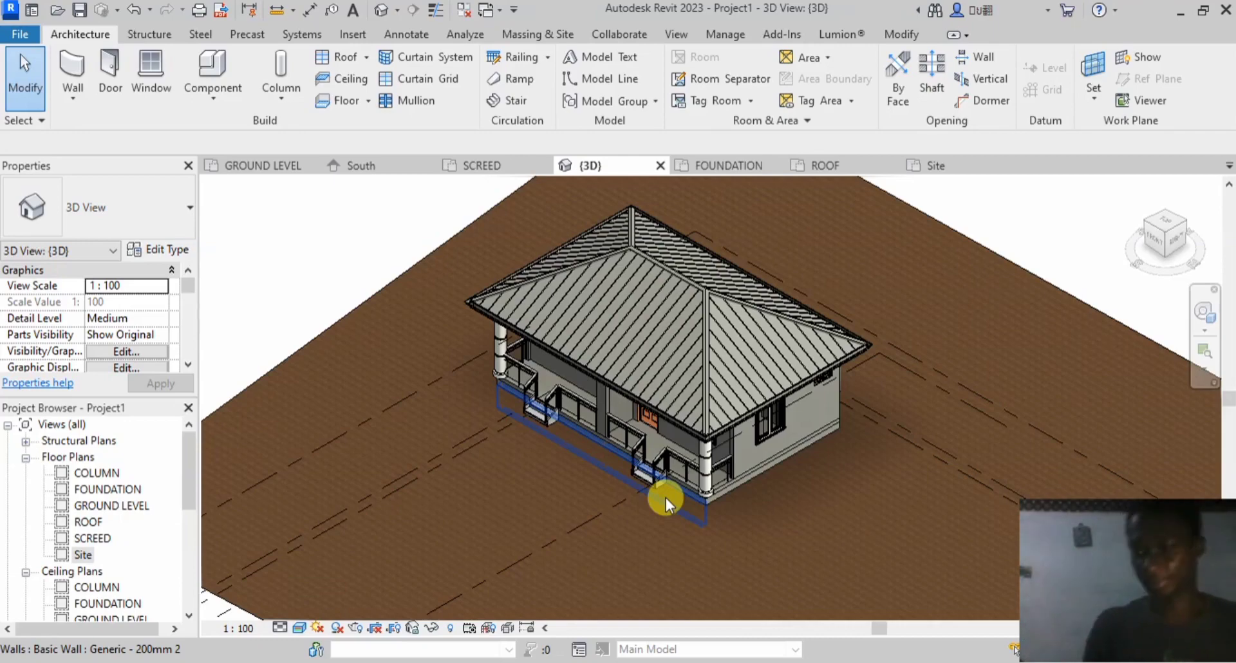
scroll(672, 377, down, 5)
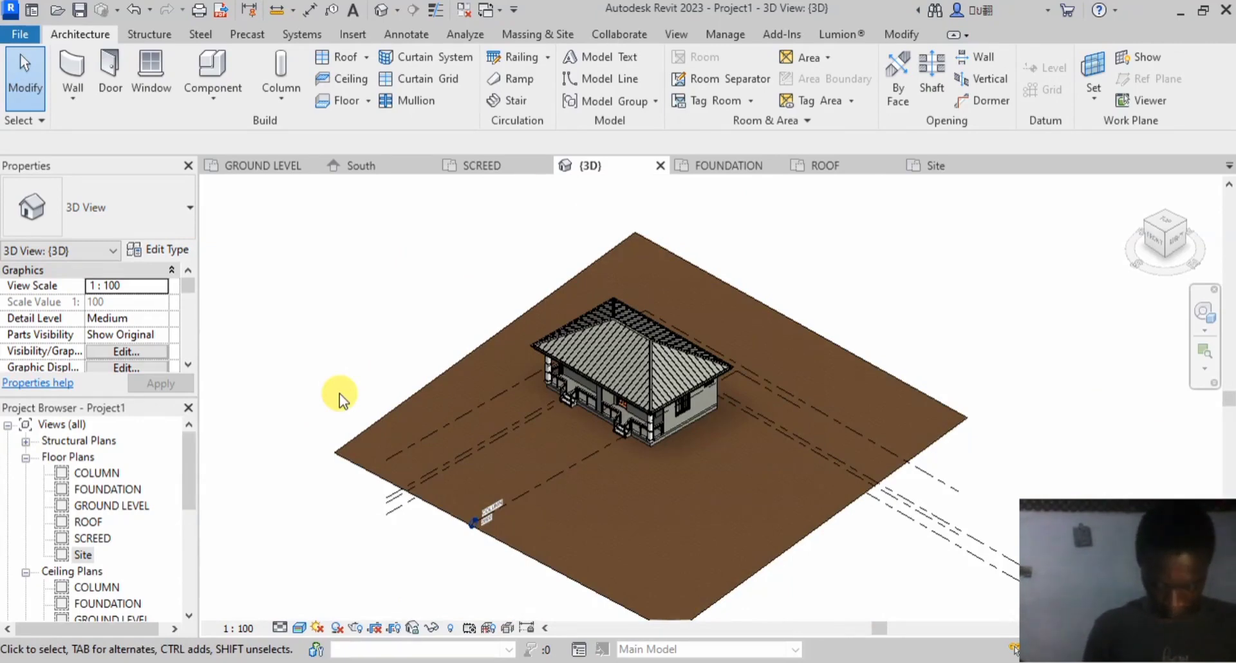
mouse_move(682, 661)
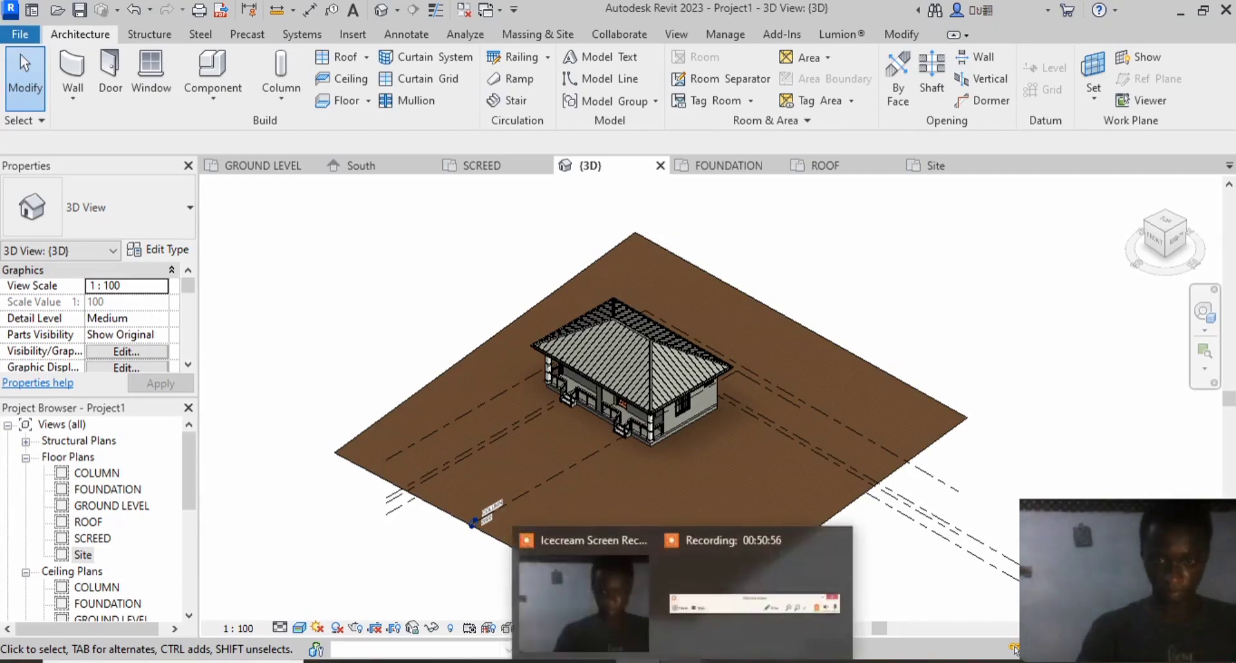
click(723, 597)
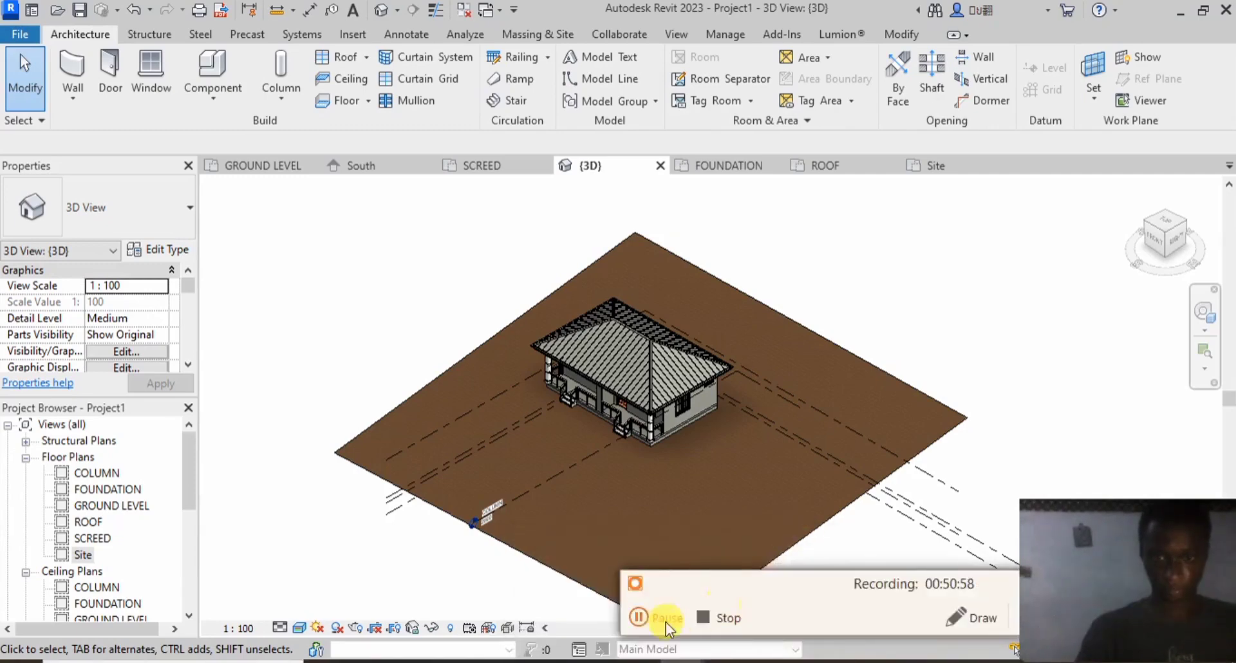